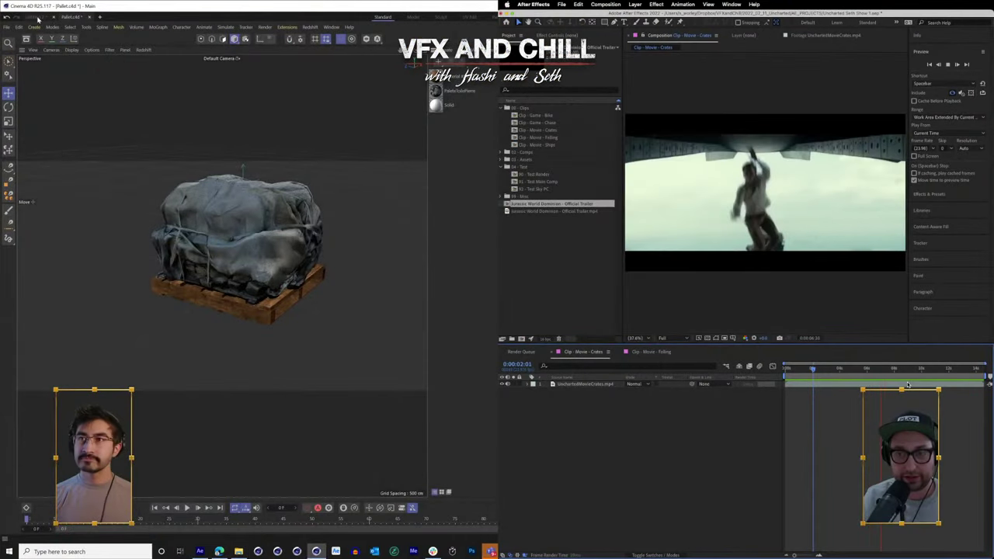
# - Stop the Clip - Movie - Crates preview and examine the wrapped pallet model from several angles
pyautogui.click(287, 253)
pyautogui.click(387, 316)
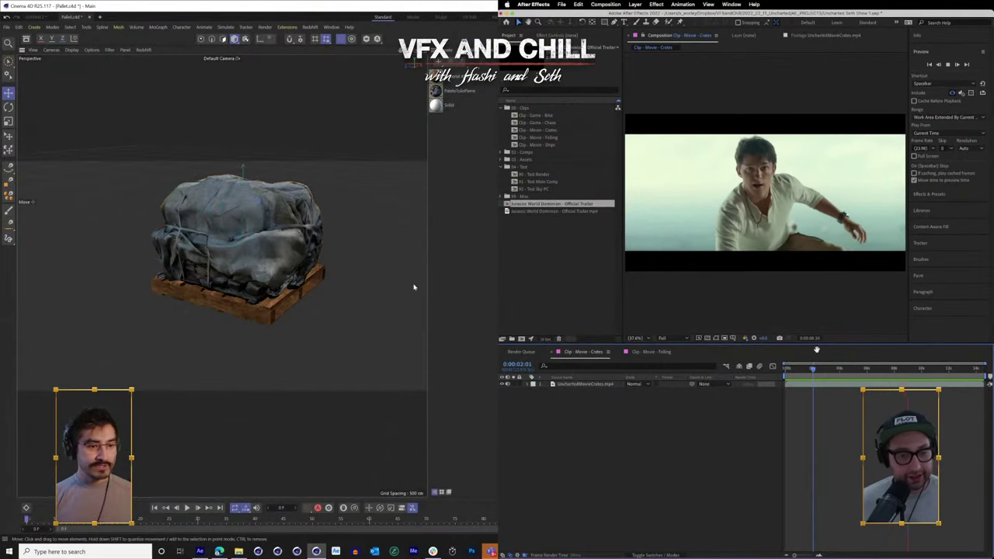
pyautogui.press('space')
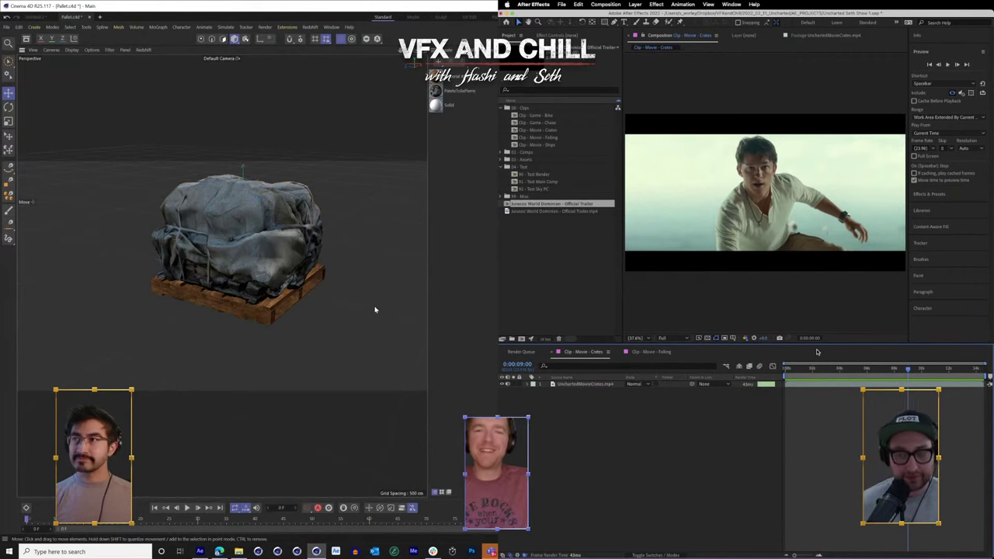
pyautogui.moveTo(375, 308); pyautogui.dragTo(417, 300)
pyautogui.click(563, 273)
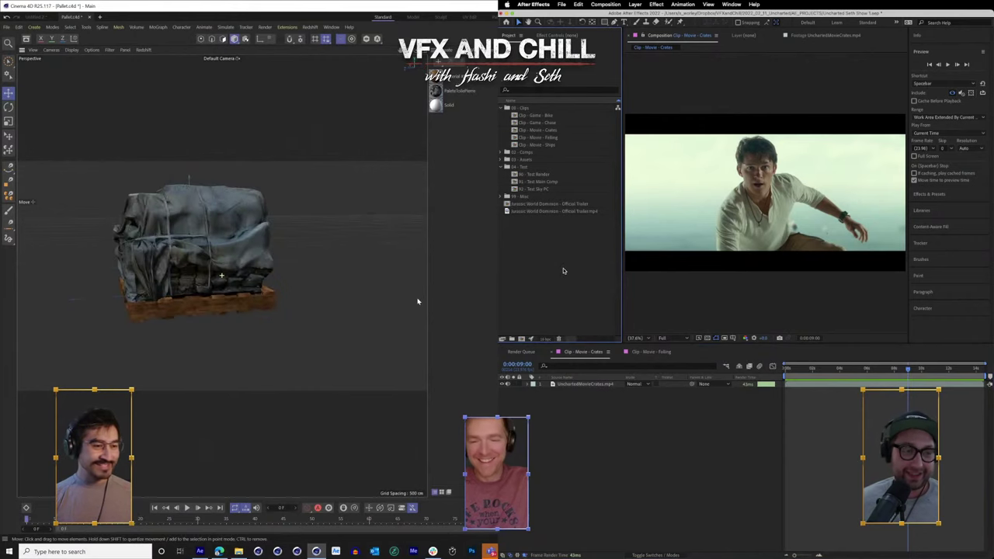
pyautogui.moveTo(373, 252); pyautogui.dragTo(259, 306)
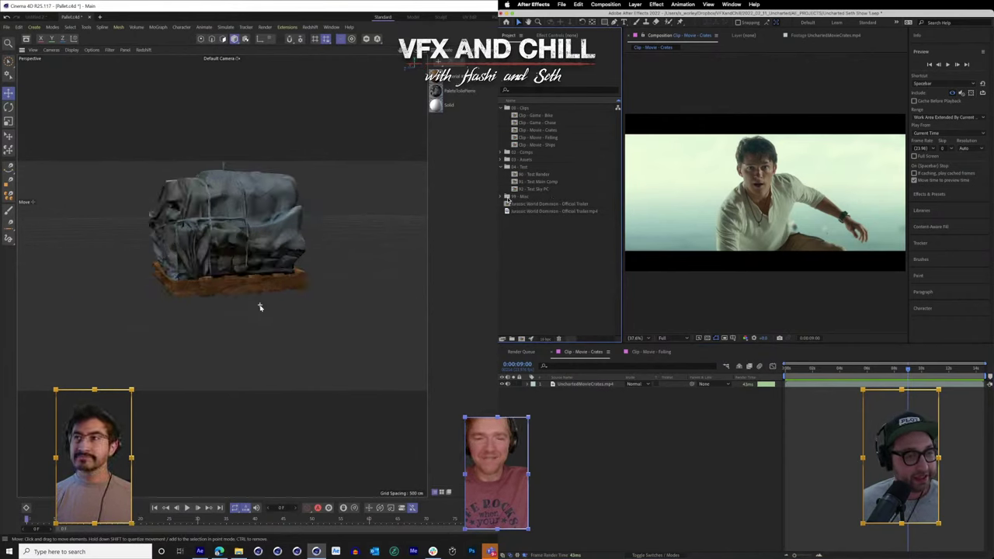
pyautogui.click(516, 117)
pyautogui.moveTo(308, 327); pyautogui.dragTo(220, 308)
pyautogui.click(585, 178)
# - Switch to the Mixamo website in Safari, request a character upload from the animations page and start signing in
pyautogui.click(6, 27)
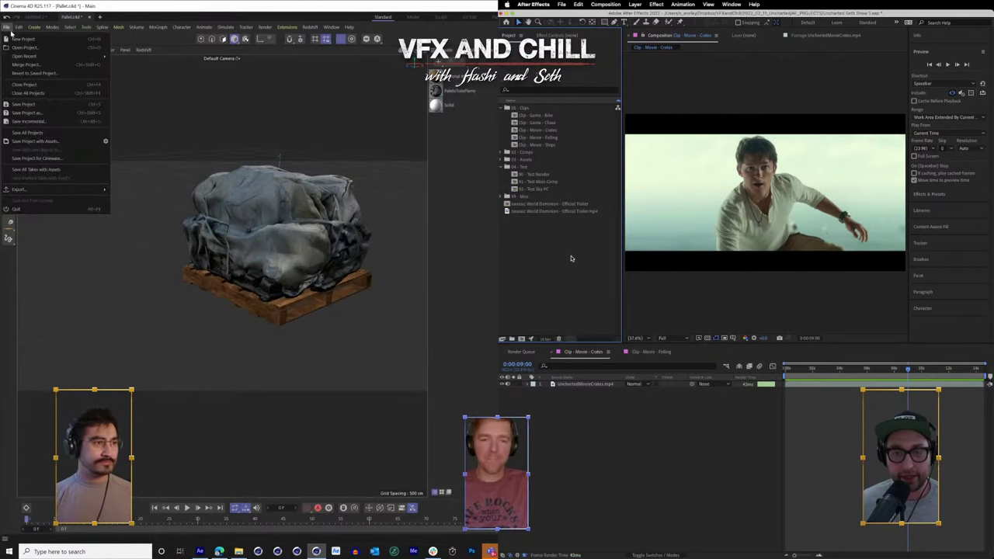
pyautogui.moveTo(219, 552)
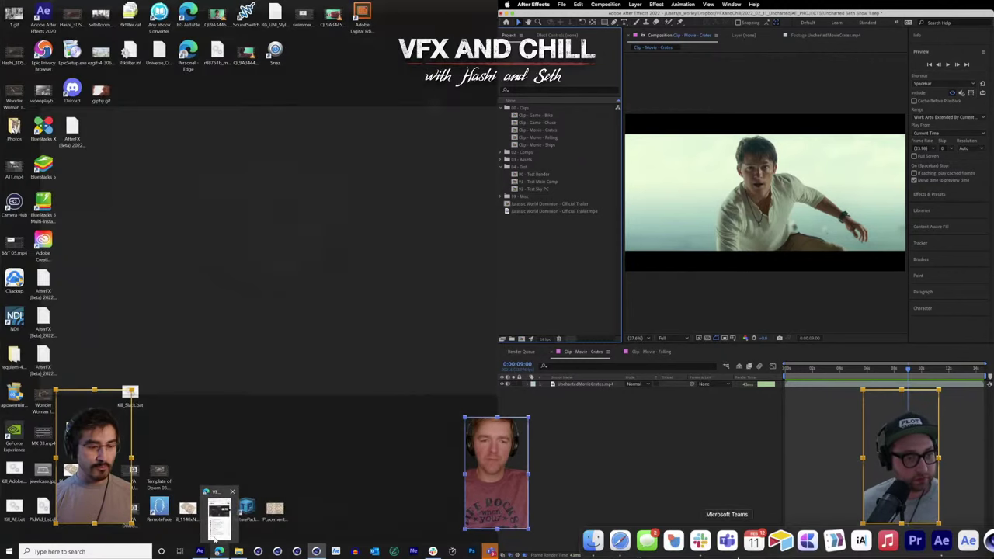
pyautogui.click(219, 520)
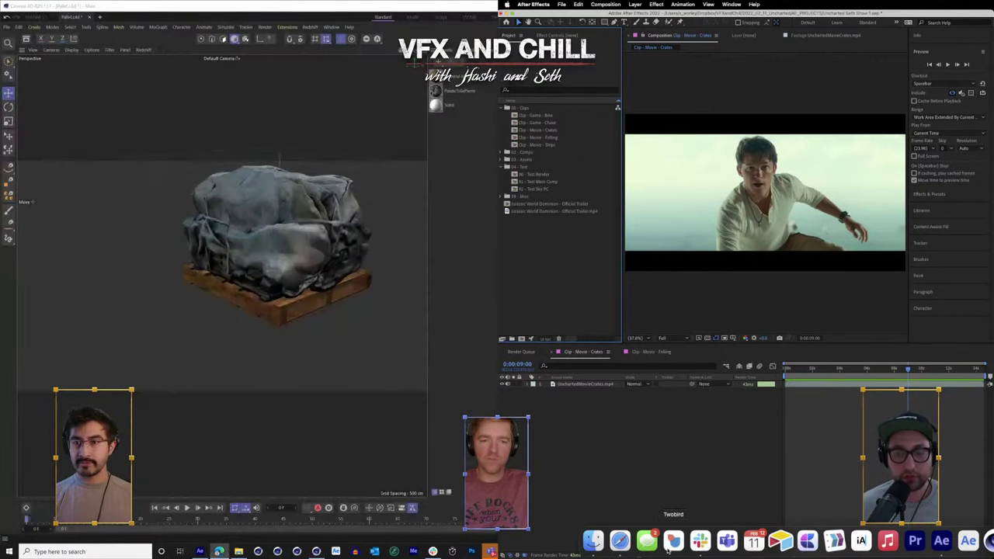
pyautogui.click(620, 541)
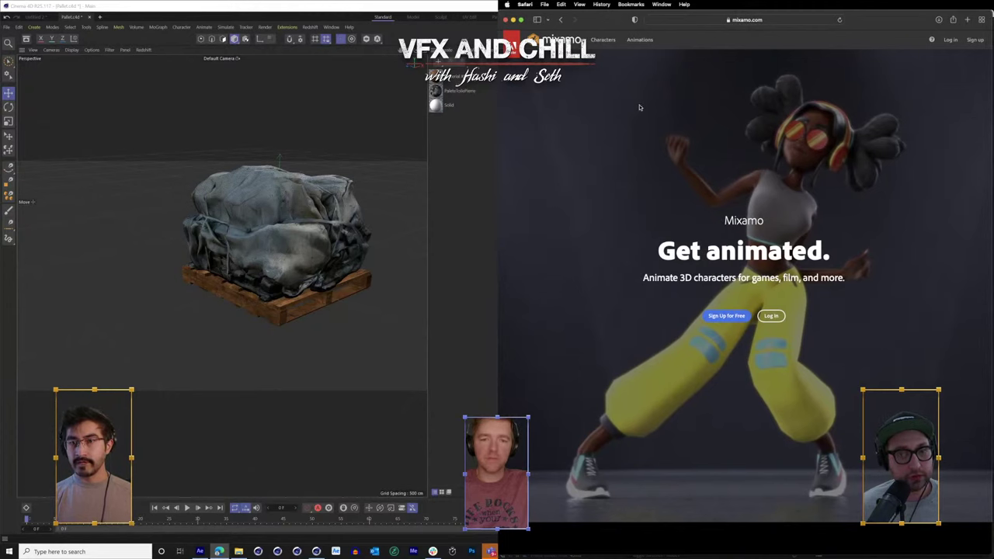
pyautogui.click(645, 40)
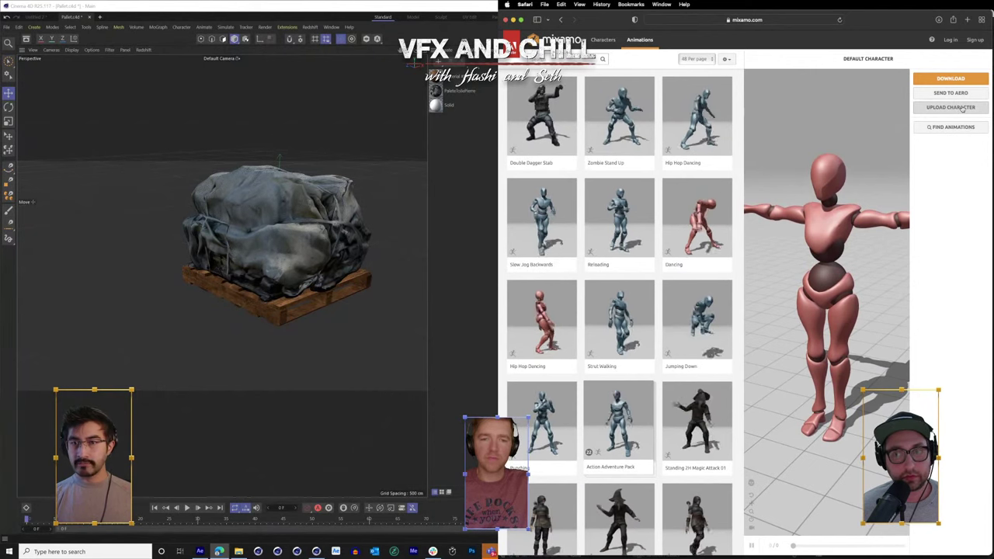
pyautogui.click(961, 108)
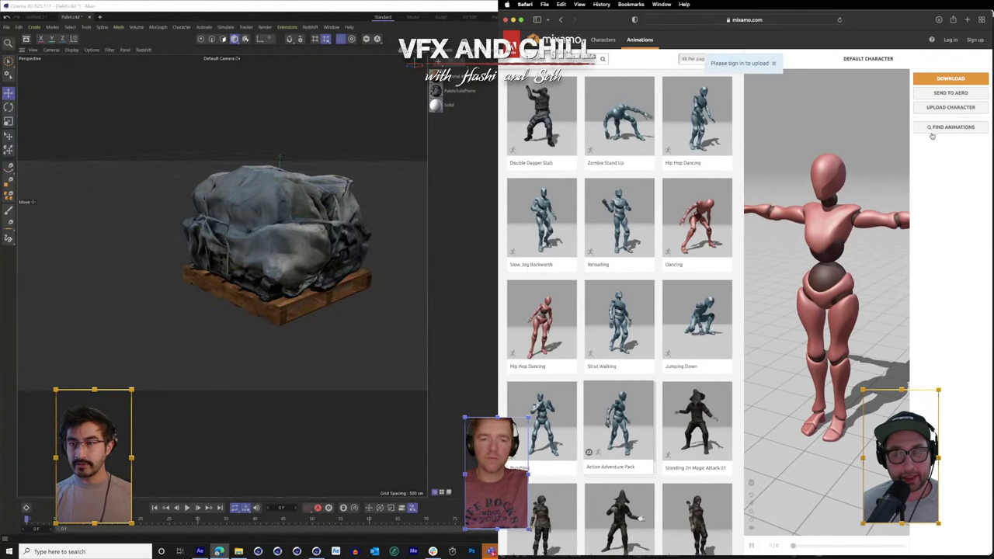
pyautogui.click(975, 39)
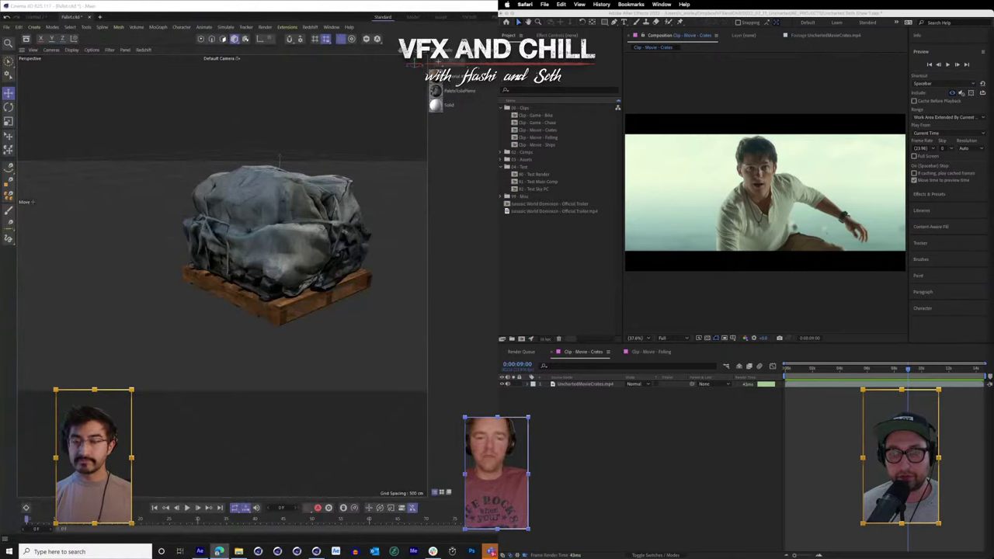
# - Switch to Finder and open the 2022_02_11_Uncharted folder inside VFXandChill
pyautogui.click(606, 541)
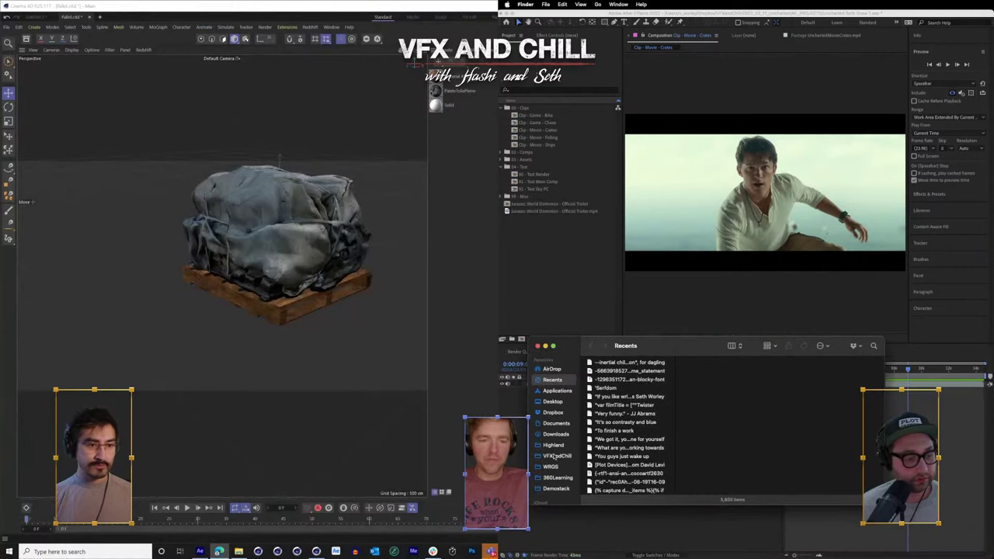
pyautogui.click(557, 456)
pyautogui.scroll(-5, 627, 450)
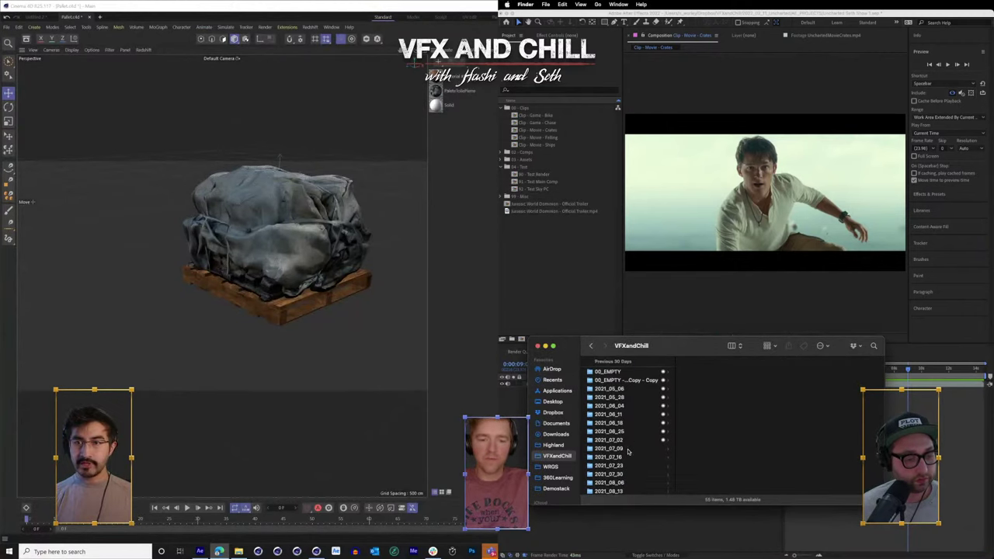
pyautogui.scroll(-1, 627, 451)
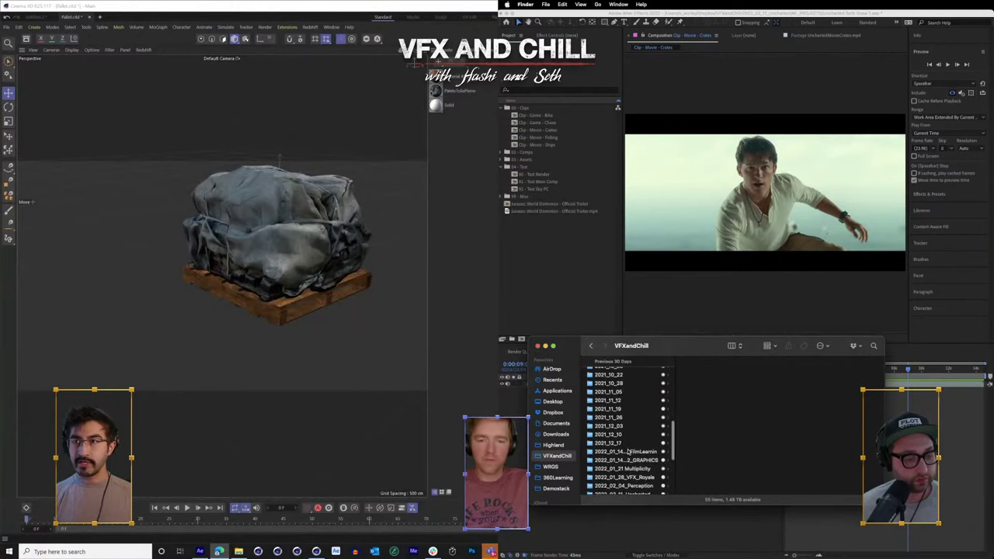
pyautogui.scroll(-2, 628, 486)
pyautogui.click(623, 475)
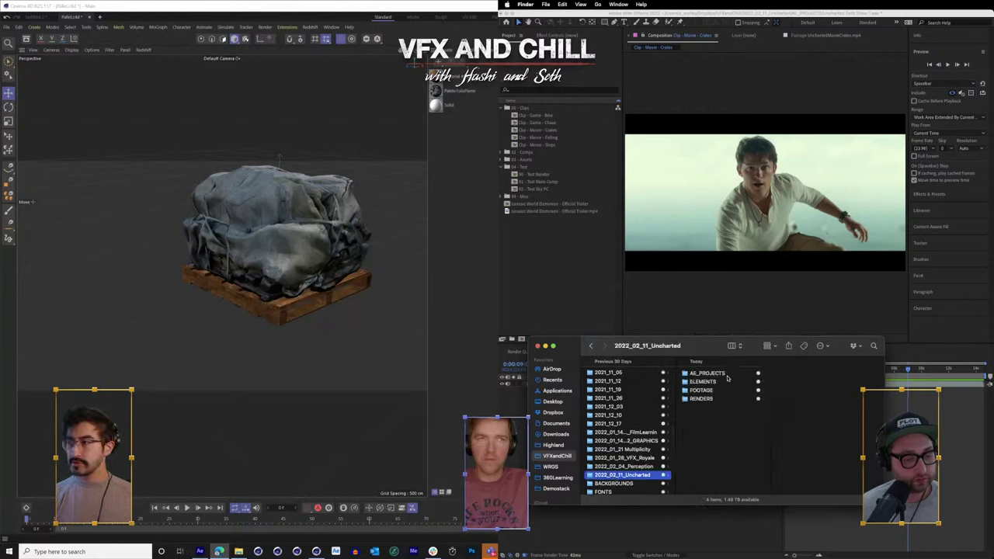
# - Browse through ELEMENTS and 3D STUFF to open the Ragdoll 01 character folder
pyautogui.click(703, 390)
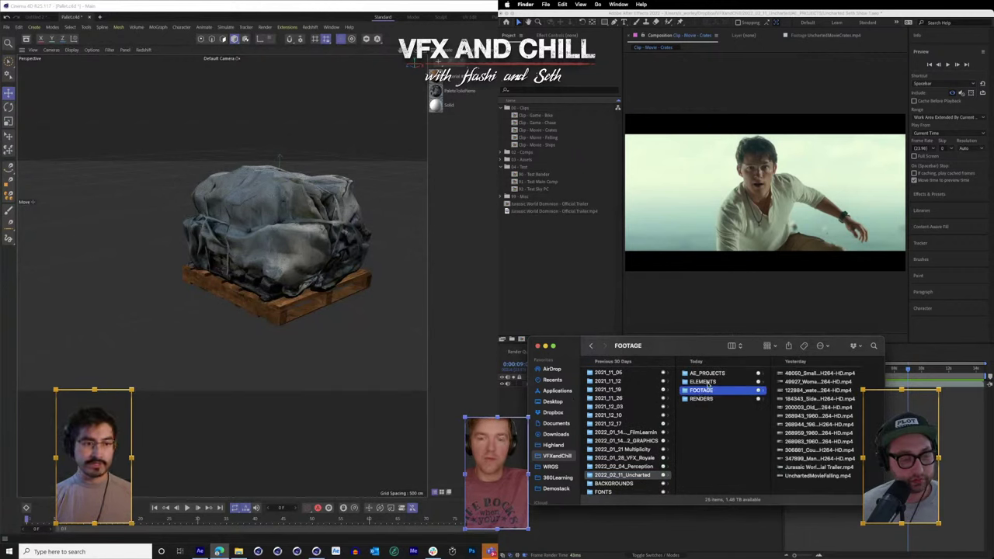
pyautogui.click(708, 382)
pyautogui.scroll(-10, 828, 415)
pyautogui.scroll(10, 824, 412)
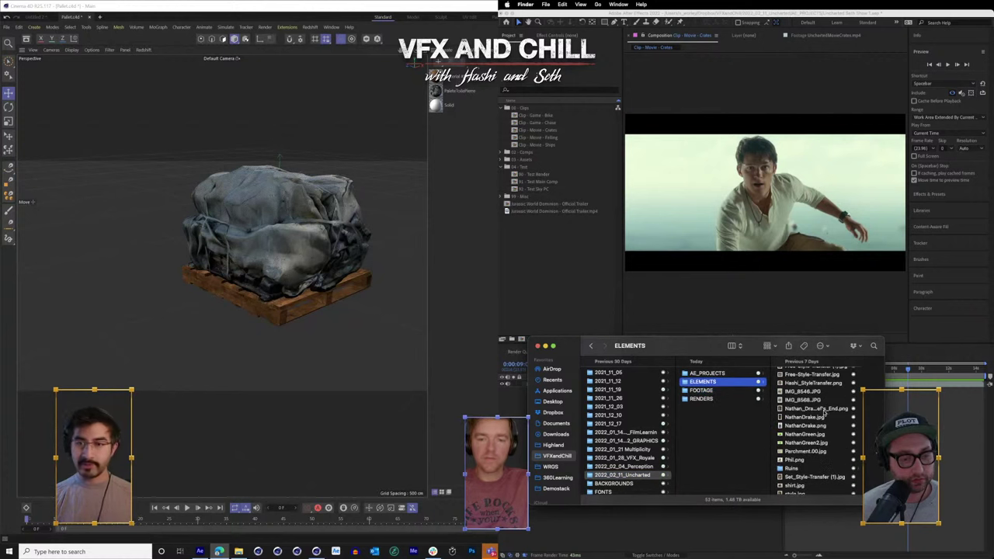
pyautogui.click(804, 405)
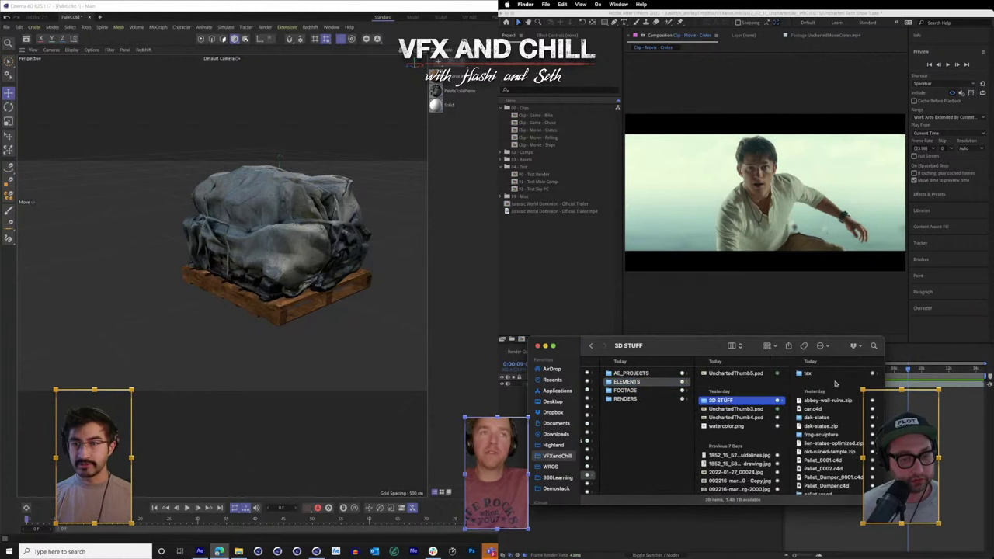
pyautogui.scroll(-10, 830, 426)
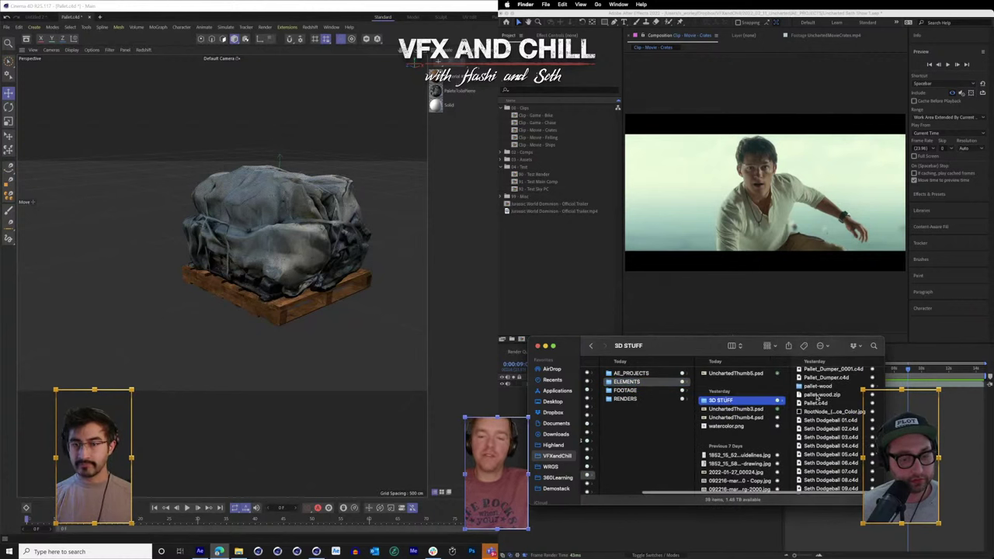
pyautogui.scroll(-2, 825, 415)
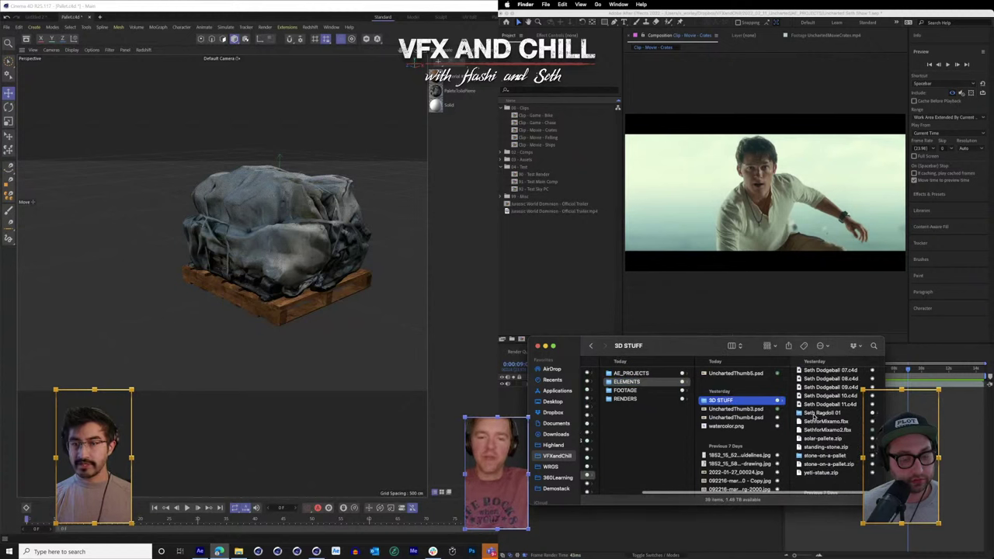
pyautogui.click(813, 413)
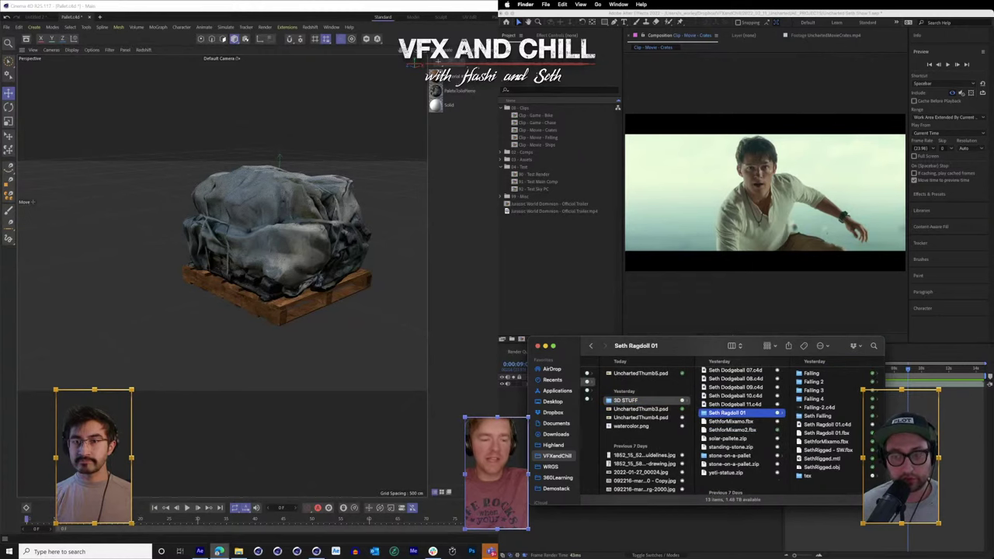
# - Move the Mixamo browser window out of the way and launch the WebGL demo on the Avatar SDK website
pyautogui.moveTo(490, 190); pyautogui.dragTo(1, 199)
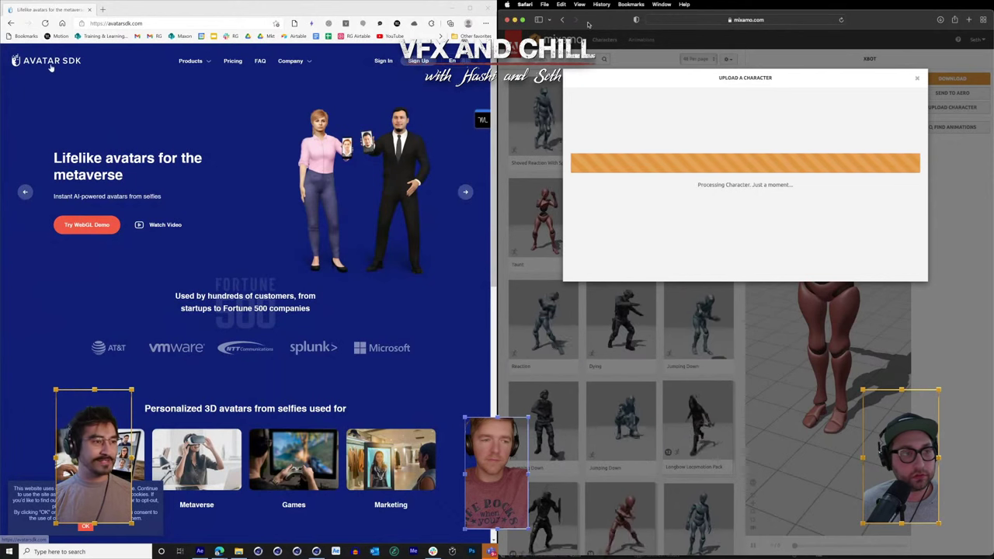
pyautogui.moveTo(589, 13); pyautogui.dragTo(986, 131)
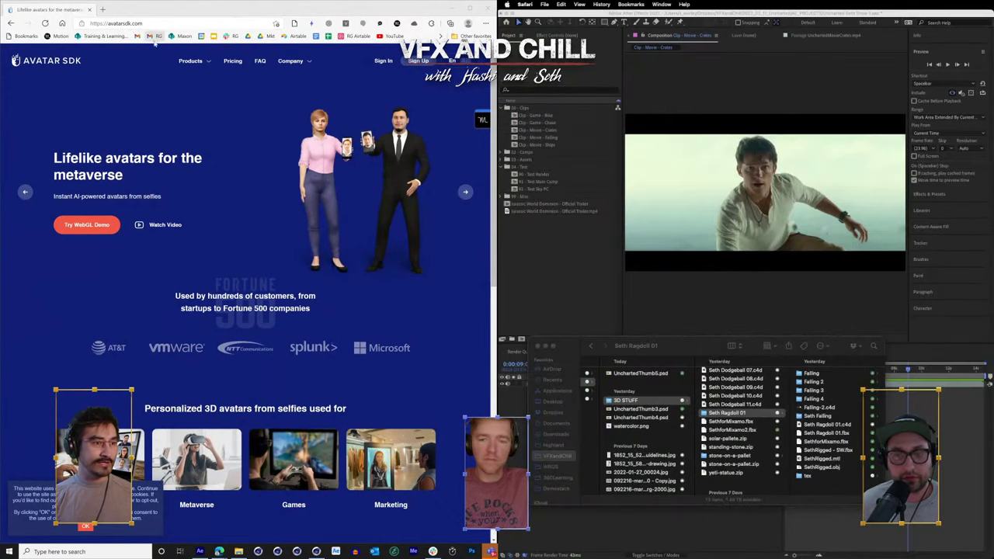
pyautogui.click(83, 227)
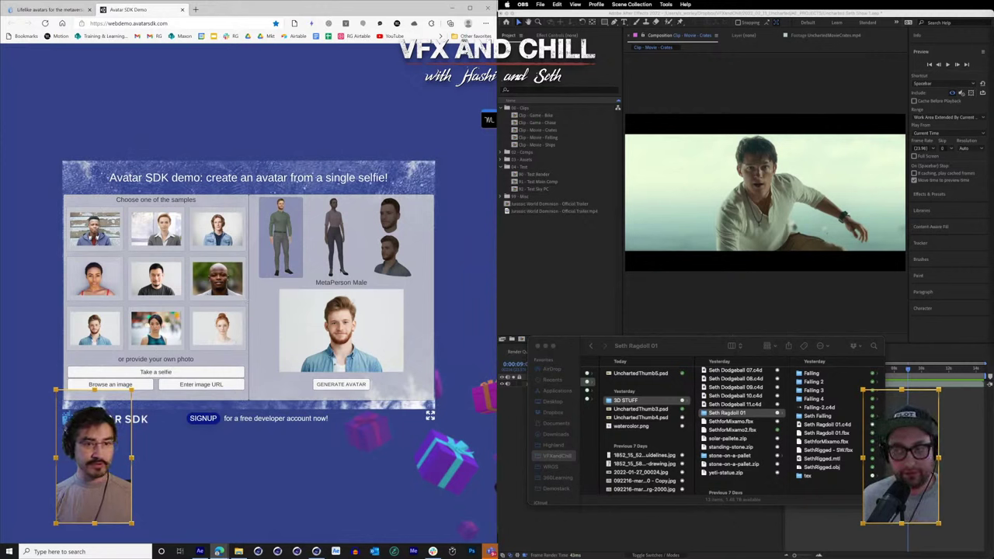
# - Switch back to Cinema 4D and open the project file Both 3D_0006.c4d
pyautogui.moveTo(316, 551)
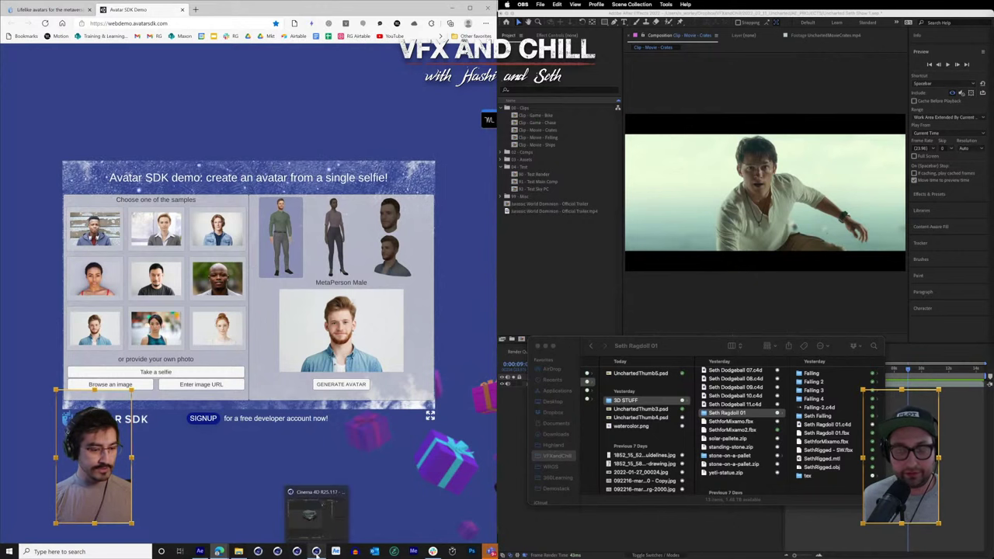
pyautogui.click(314, 513)
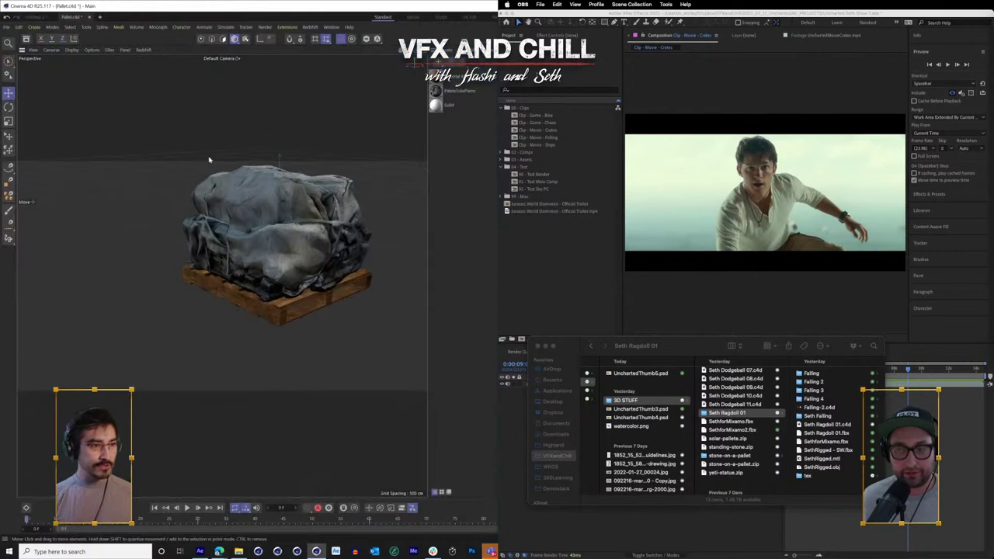
pyautogui.click(7, 27)
pyautogui.hotkey('ctrl', 'o')
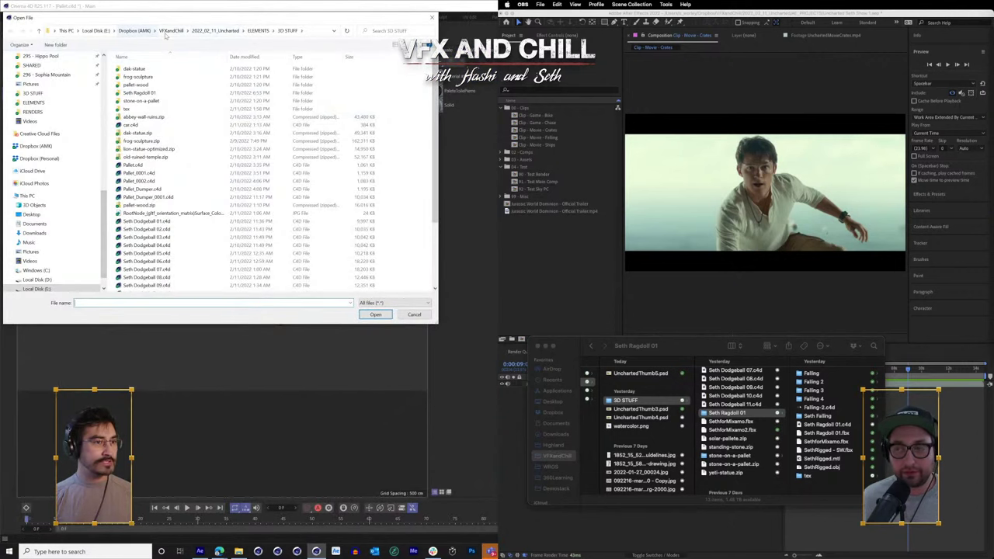
pyautogui.moveTo(134, 18); pyautogui.dragTo(633, 18)
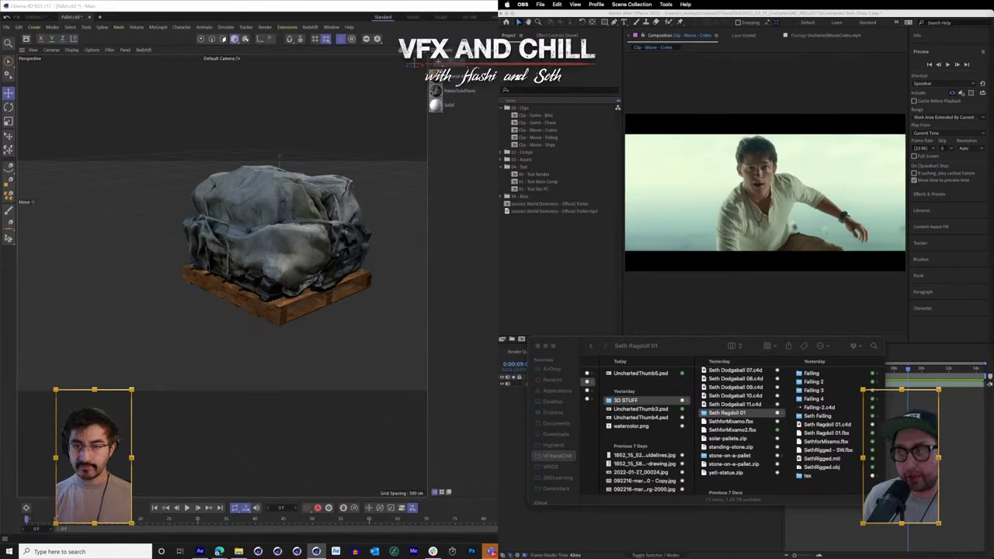
pyautogui.hotkey('ctrl', 'o')
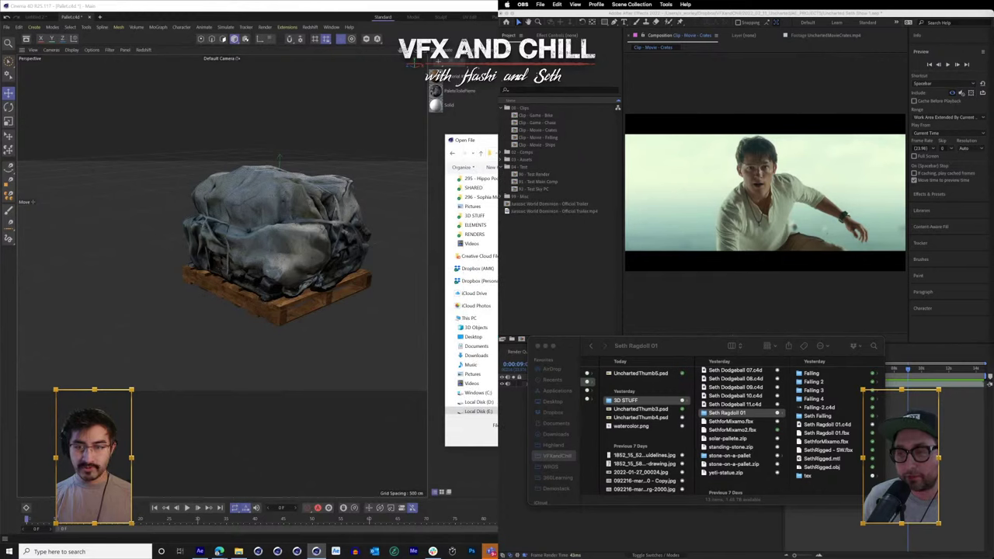
pyautogui.press('Return')
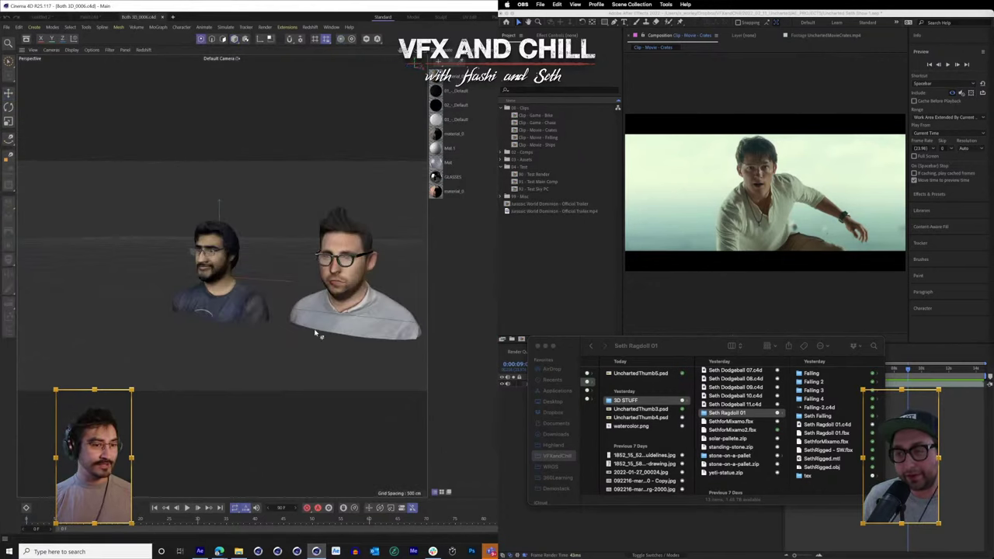
# - Examine the two 3D head-and-shoulders avatars up close, viewing each one from the front and at an angle
pyautogui.scroll(6, 315, 334)
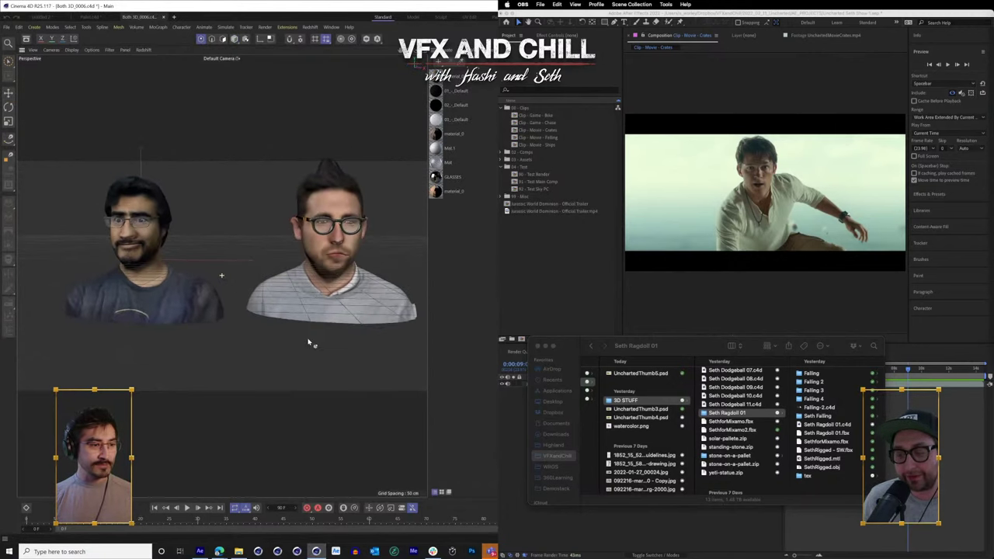
pyautogui.scroll(3, 185, 250)
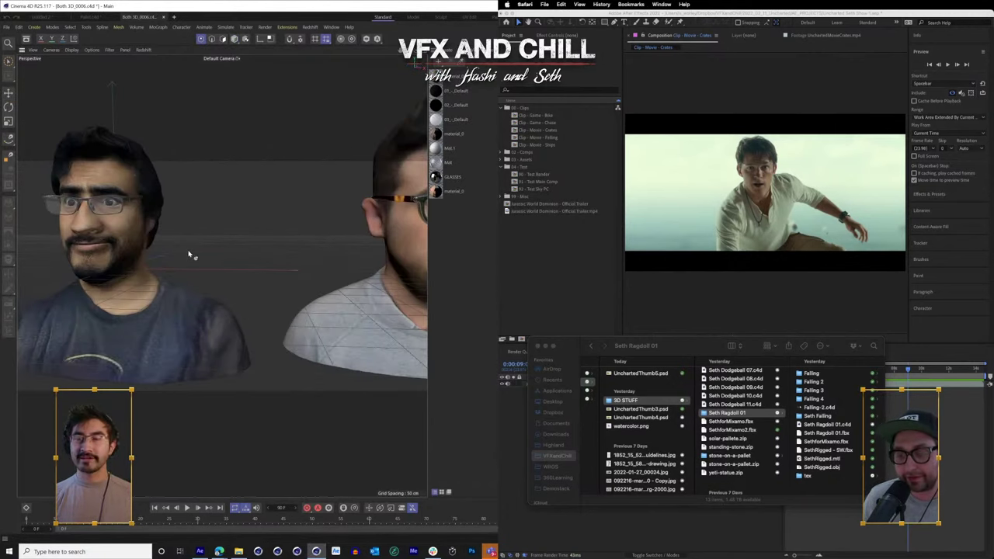
pyautogui.moveTo(189, 255); pyautogui.dragTo(356, 262)
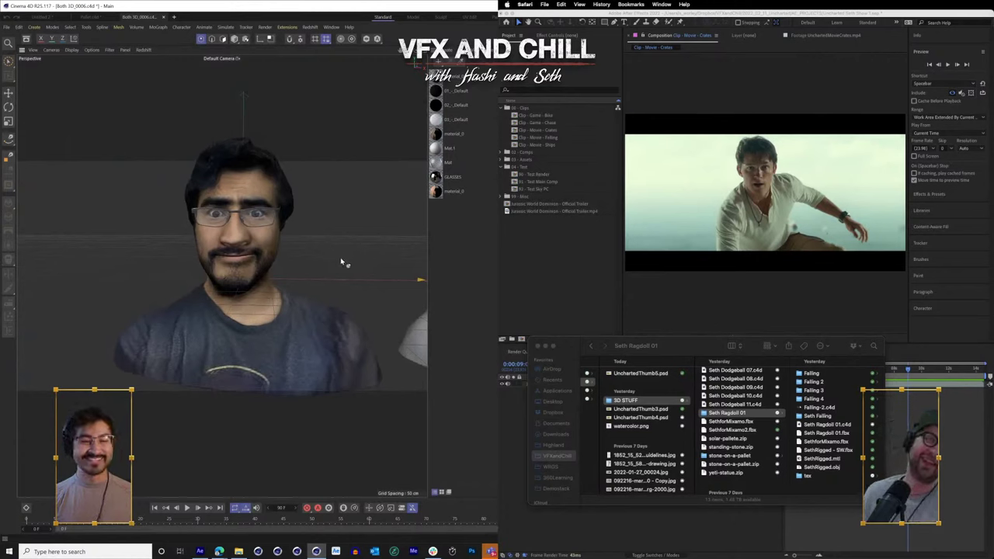
pyautogui.moveTo(340, 262); pyautogui.dragTo(35, 288)
pyautogui.moveTo(222, 276); pyautogui.dragTo(435, 262)
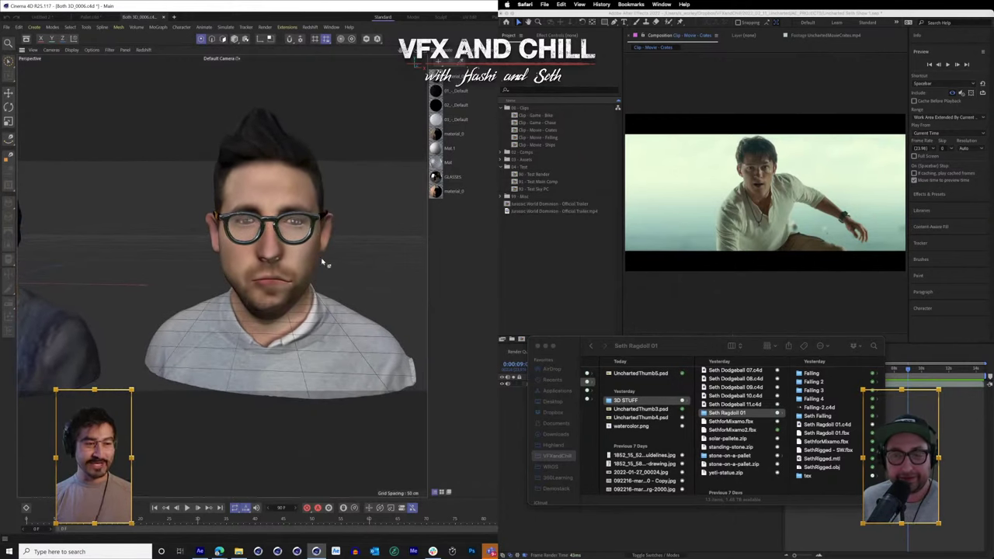
pyautogui.moveTo(345, 270)
pyautogui.mouseDown()
pyautogui.moveTo(323, 268)
pyautogui.moveTo(348, 285)
pyautogui.moveTo(282, 278)
pyautogui.moveTo(330, 273)
pyautogui.moveTo(402, 288)
pyautogui.moveTo(288, 296)
pyautogui.moveTo(304, 272)
pyautogui.moveTo(373, 264)
pyautogui.moveTo(346, 284)
pyautogui.moveTo(362, 240)
pyautogui.moveTo(242, 261)
pyautogui.moveTo(395, 251)
pyautogui.moveTo(297, 277)
pyautogui.moveTo(340, 256)
pyautogui.moveTo(360, 230)
pyautogui.moveTo(349, 267)
pyautogui.moveTo(359, 306)
pyautogui.moveTo(355, 263)
pyautogui.moveTo(298, 268)
pyautogui.moveTo(317, 277)
pyautogui.moveTo(350, 269)
pyautogui.mouseUp()
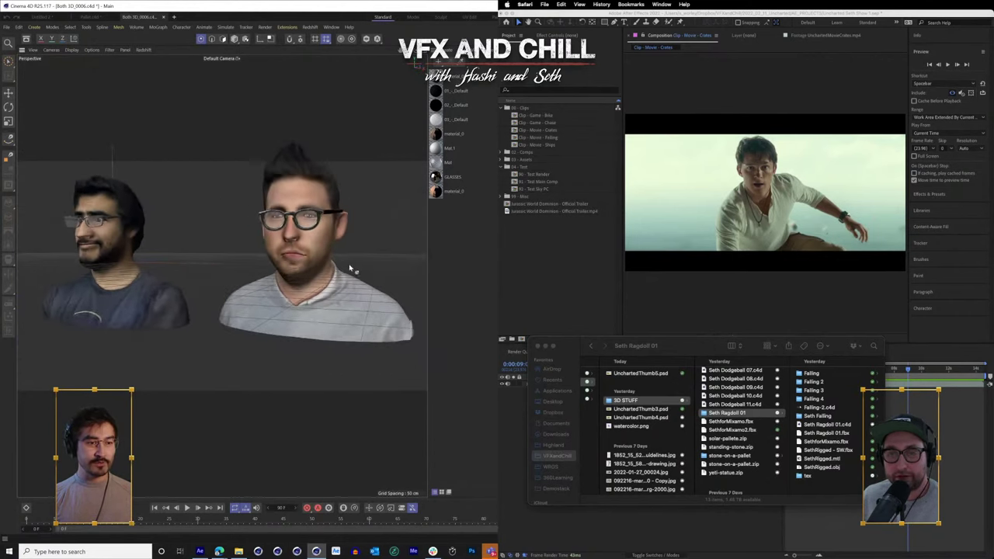
# - Select the points at the tip of the hair on the larger avatar's head mesh, using Live Selection in point mode
pyautogui.click(202, 39)
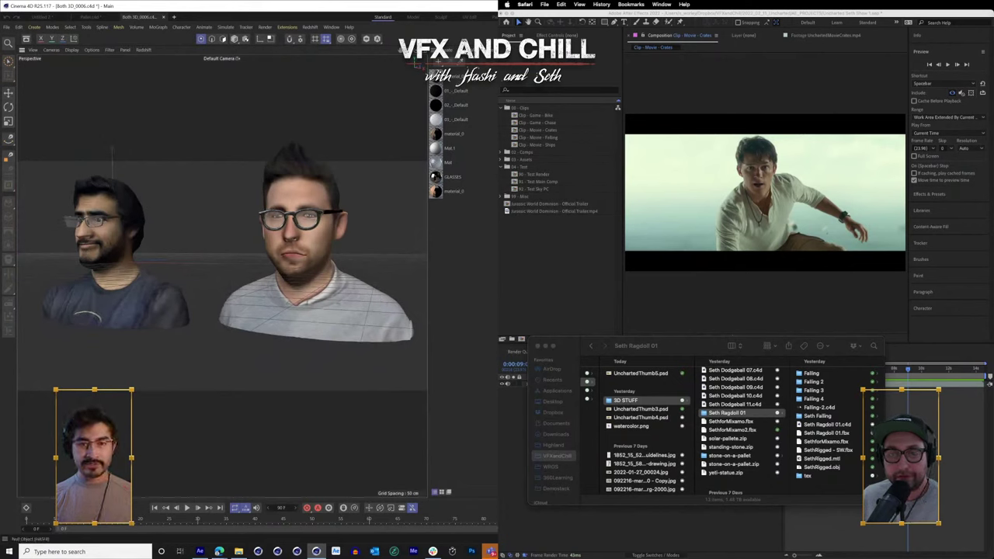
pyautogui.click(302, 165)
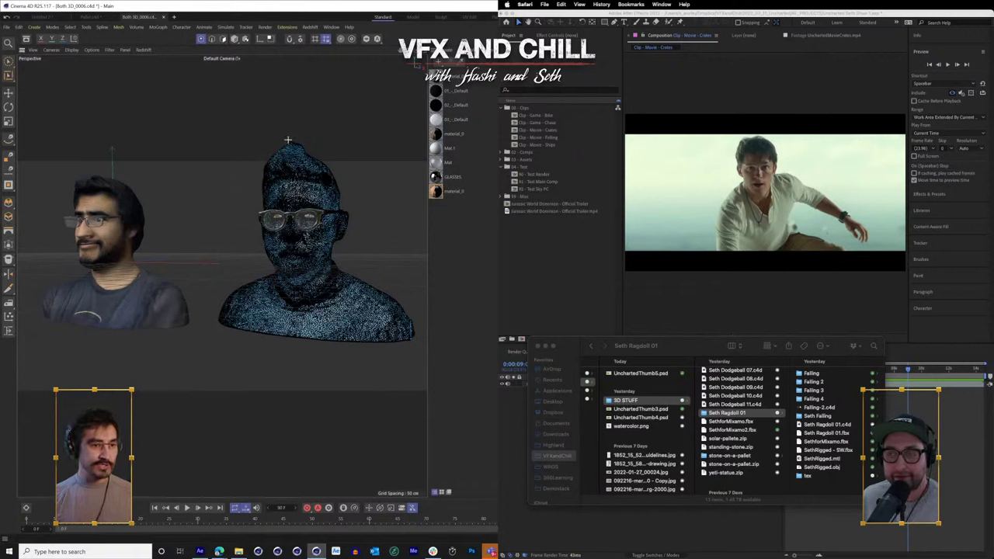
pyautogui.scroll(5, 303, 159)
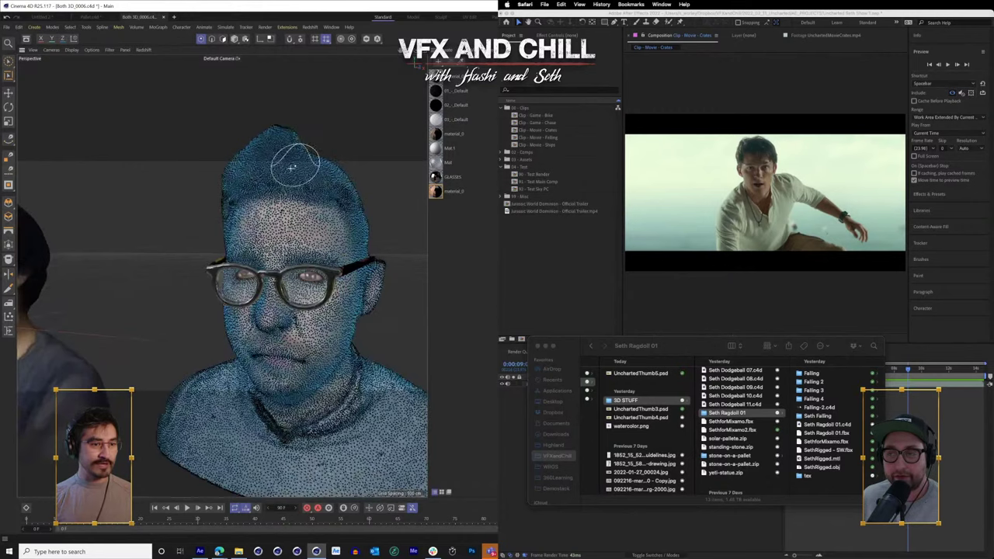
pyautogui.moveTo(295, 162); pyautogui.dragTo(265, 262)
pyautogui.scroll(4, 264, 262)
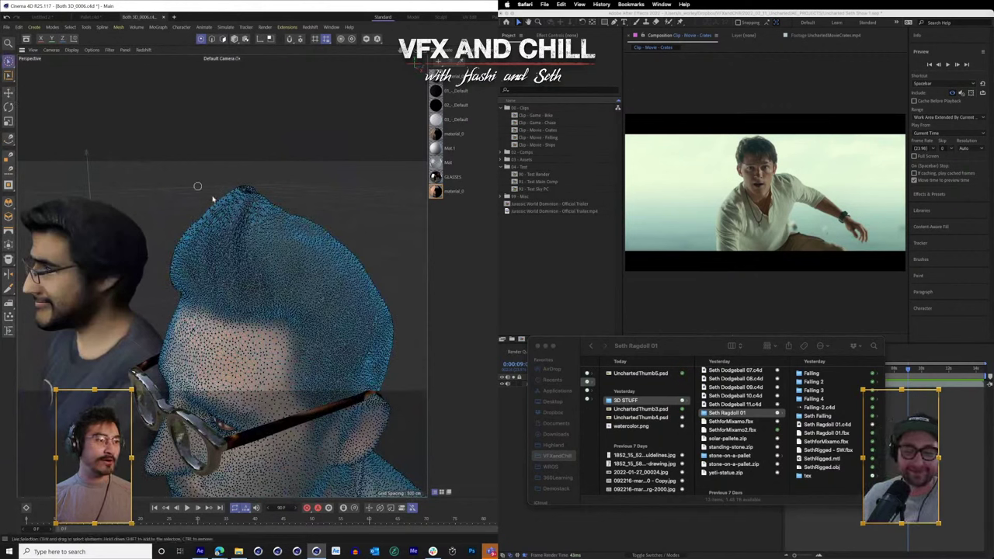
pyautogui.click(244, 196)
pyautogui.moveTo(245, 199); pyautogui.dragTo(252, 207)
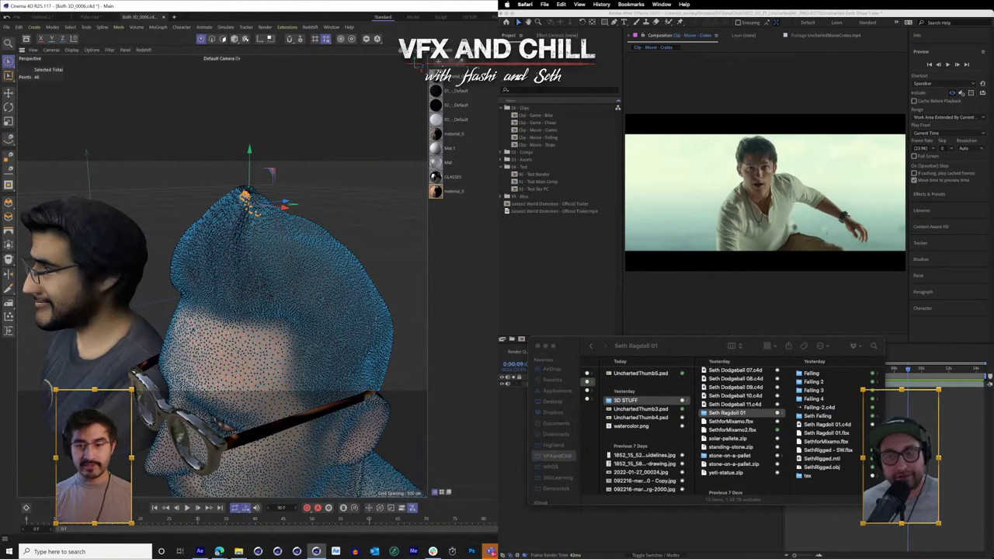
# - Narrow the program window so the tool settings show, and enable Soft Selection for the Live Selection tool
pyautogui.moveTo(728, 301); pyautogui.dragTo(494, 301)
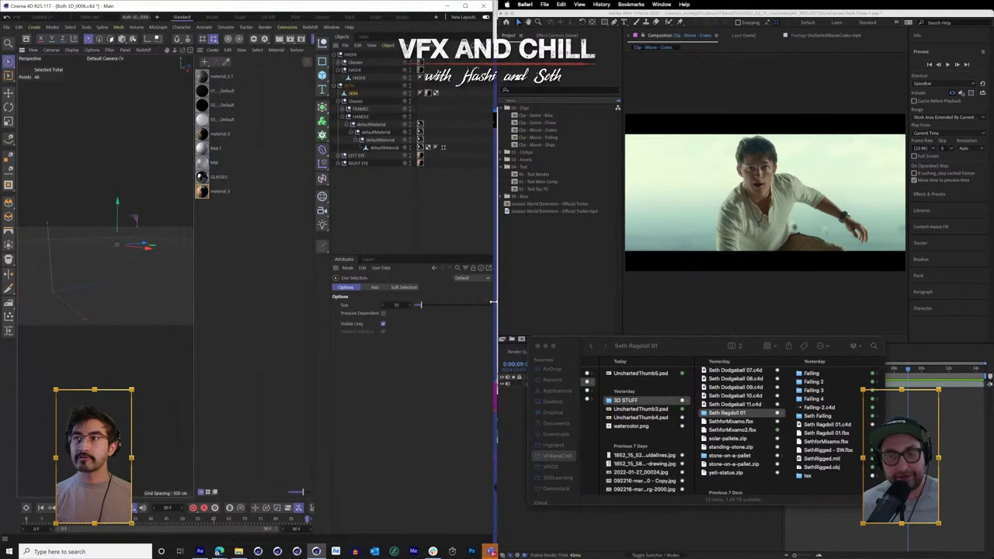
pyautogui.click(404, 287)
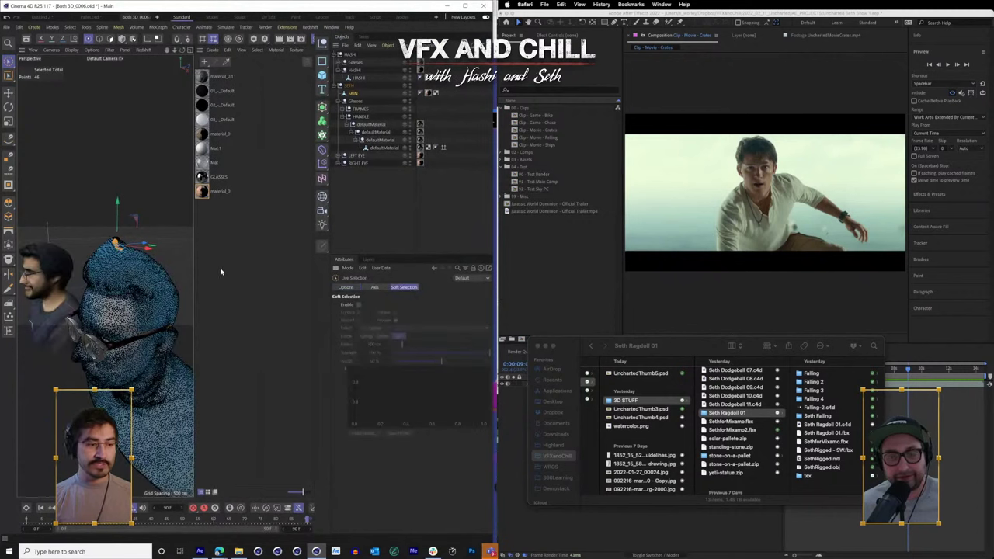
pyautogui.click(358, 305)
pyautogui.scroll(3, 145, 244)
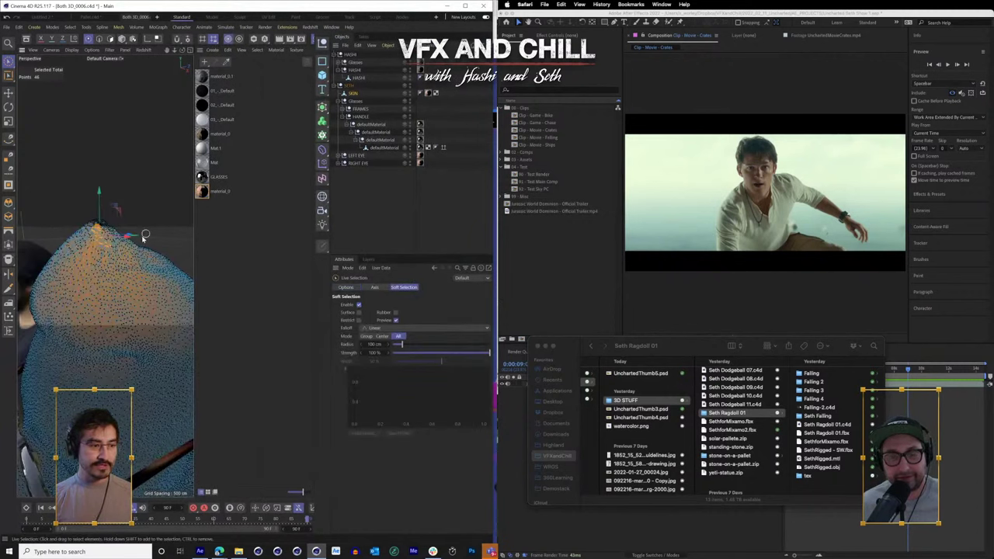
pyautogui.moveTo(143, 317); pyautogui.dragTo(142, 270)
pyautogui.scroll(-3, 141, 269)
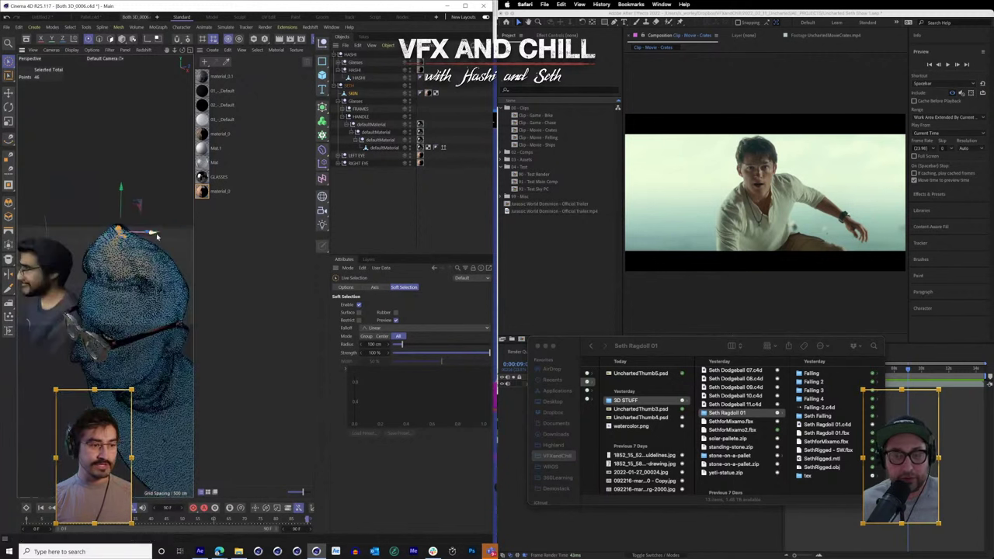
# - Pull the soft-selected hair tip forward, and select another patch of points at the front of the hair
pyautogui.moveTo(153, 235); pyautogui.dragTo(138, 250)
pyautogui.moveTo(110, 202)
pyautogui.mouseDown()
pyautogui.moveTo(133, 121)
pyautogui.moveTo(126, 208)
pyautogui.mouseUp()
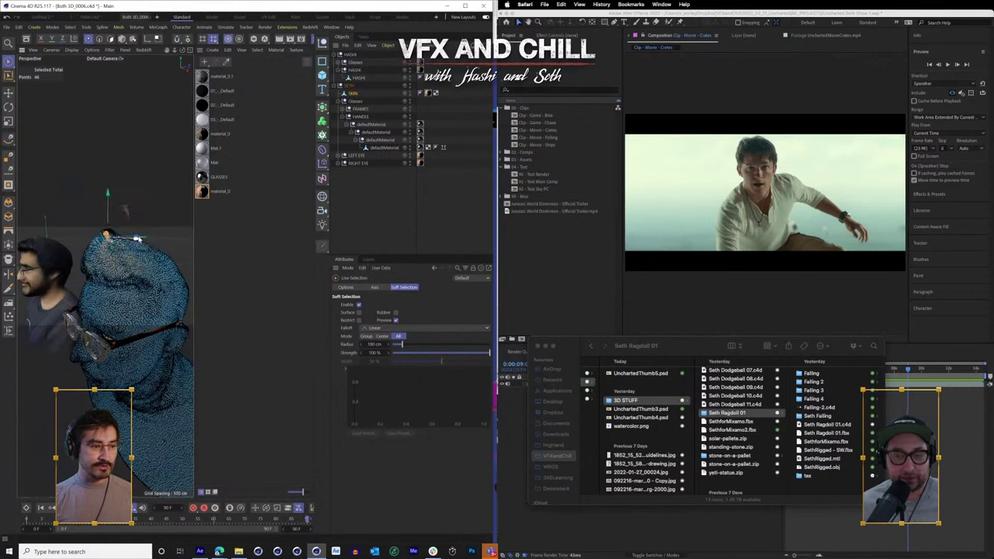
pyautogui.moveTo(111, 236)
pyautogui.mouseDown()
pyautogui.moveTo(212, 247)
pyautogui.moveTo(152, 249)
pyautogui.mouseUp()
pyautogui.moveTo(98, 268); pyautogui.dragTo(120, 269)
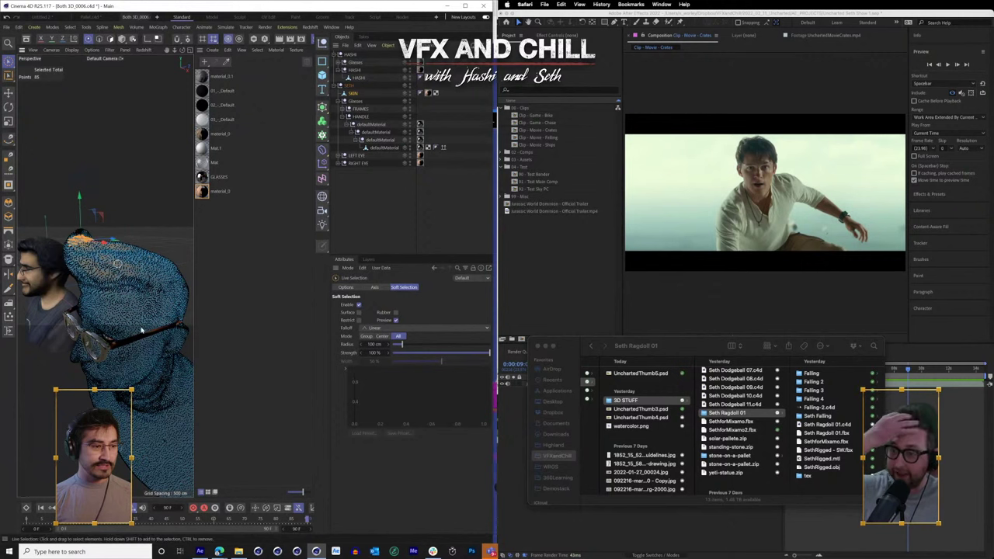
# - Stretch the front hair points sideways and upward from the front view, and undo the last change
pyautogui.moveTo(143, 330); pyautogui.dragTo(149, 327)
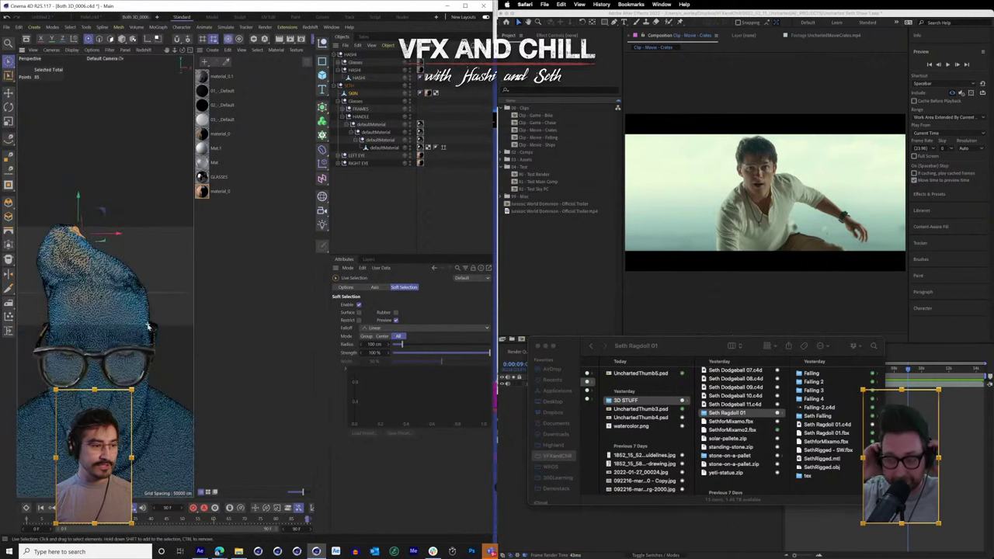
pyautogui.moveTo(119, 247); pyautogui.dragTo(172, 243)
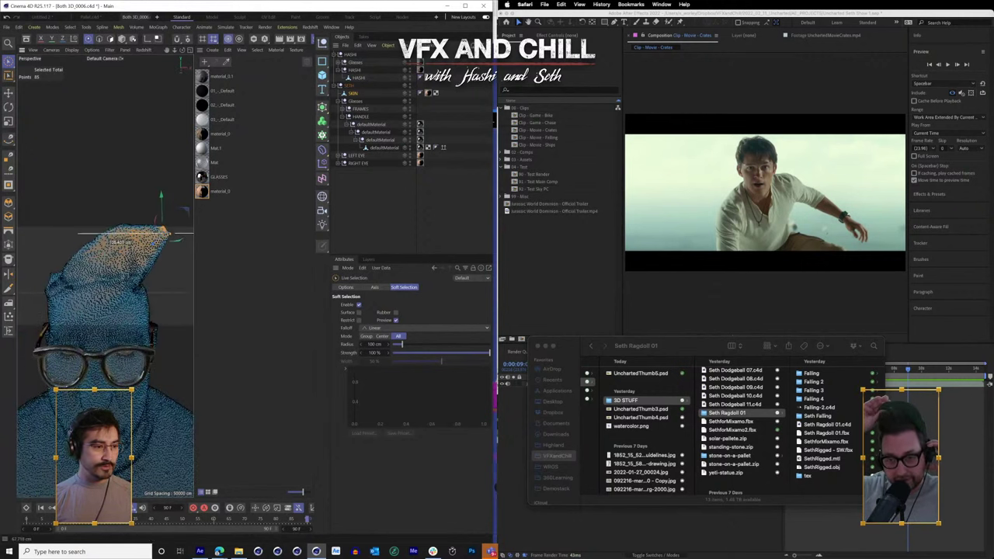
pyautogui.moveTo(109, 208); pyautogui.dragTo(114, 147)
pyautogui.moveTo(157, 297); pyautogui.dragTo(178, 346)
pyautogui.hotkey('ctrl', 'z')
# - Undo the last hair adjustment and examine the deformed head in profile and at an angle
pyautogui.scroll(3, 175, 292)
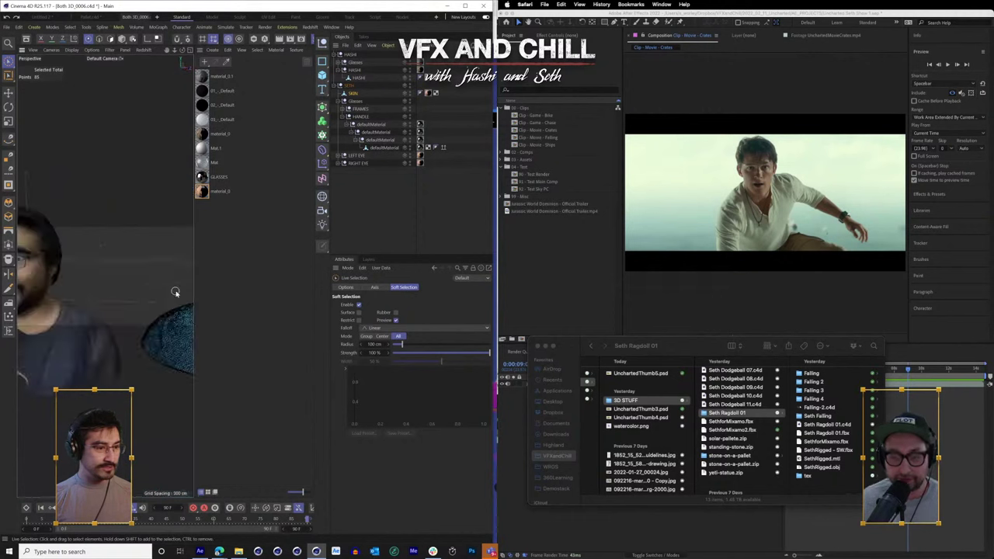
pyautogui.moveTo(176, 291); pyautogui.dragTo(98, 279)
pyautogui.scroll(-10, 98, 277)
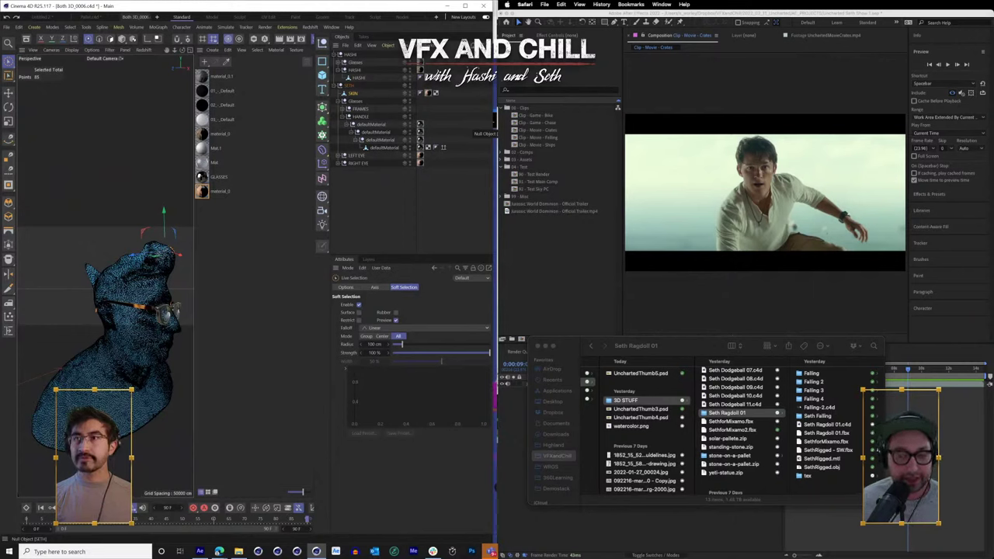
pyautogui.hotkey('ctrl', 'z')
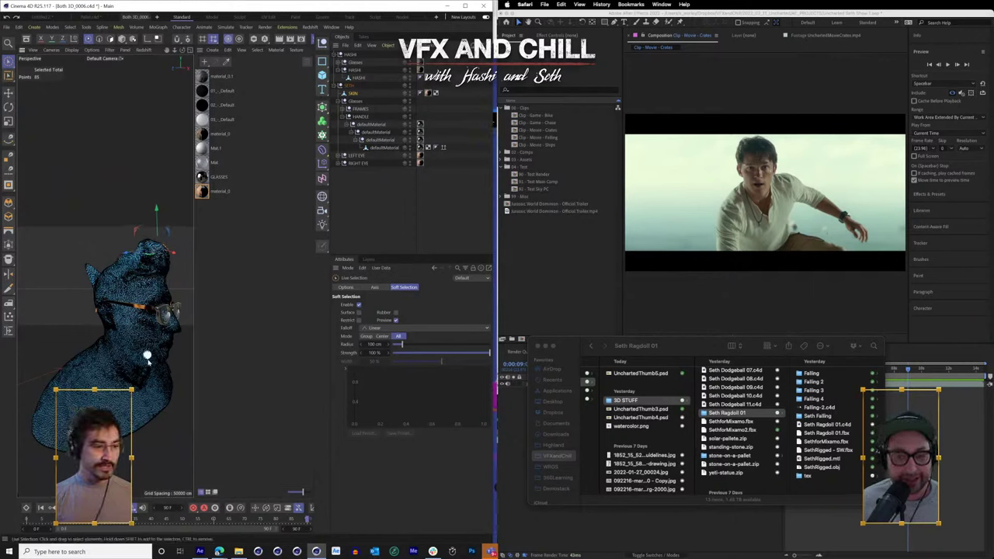
pyautogui.scroll(5, 120, 322)
pyautogui.scroll(-5, 128, 287)
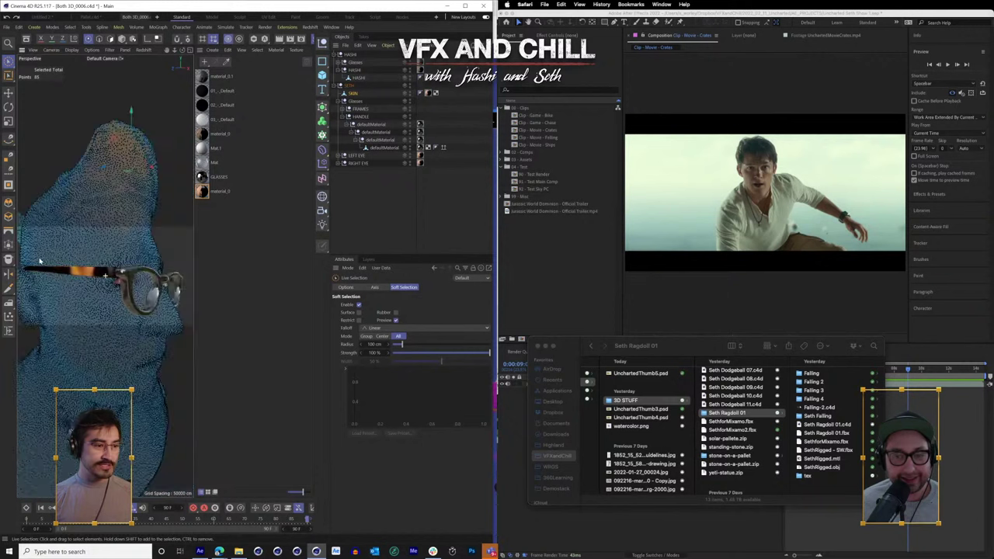
pyautogui.moveTo(131, 340); pyautogui.dragTo(150, 344)
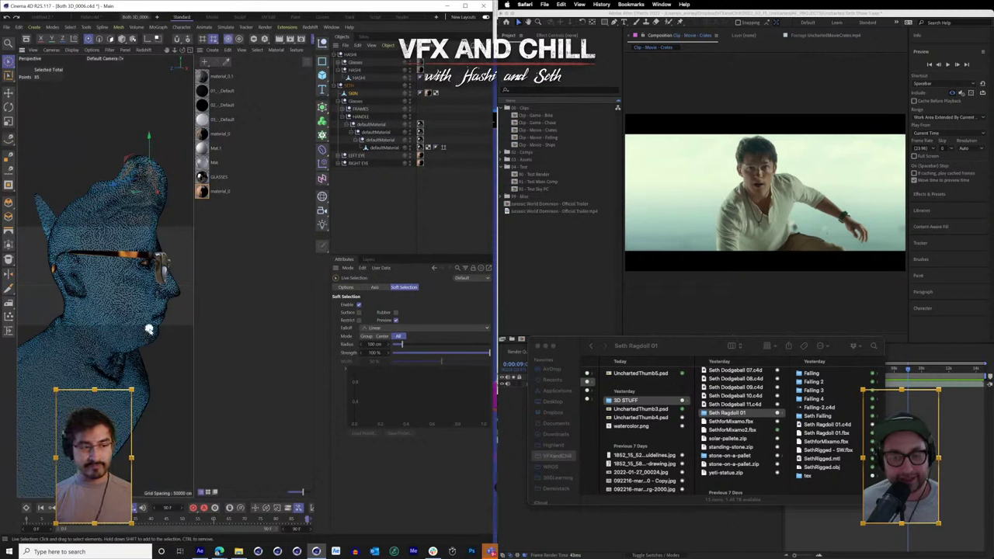
pyautogui.moveTo(149, 329)
pyautogui.mouseDown()
pyautogui.moveTo(118, 330)
pyautogui.moveTo(117, 285)
pyautogui.mouseUp()
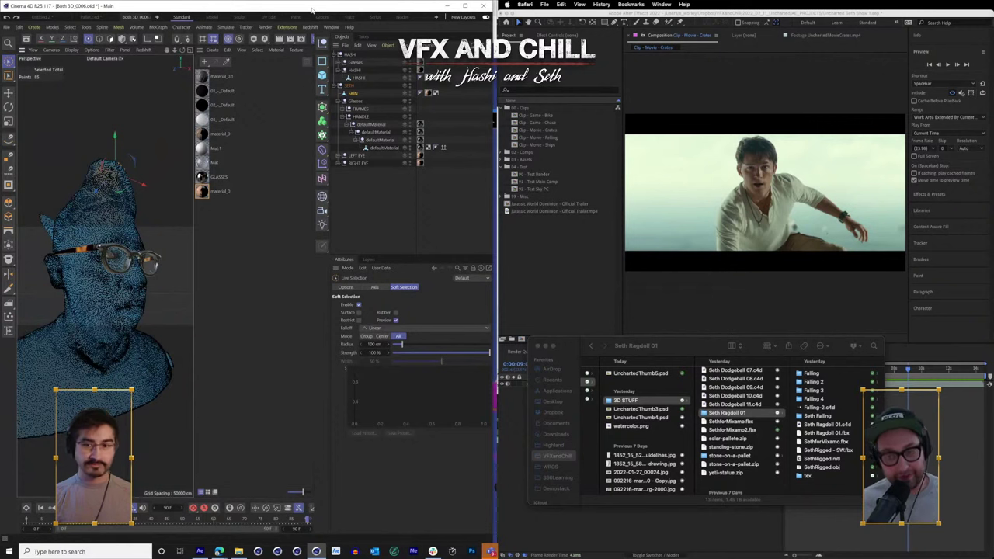
# - Switch to the Mixamo browser windows, reload the page, and apply the Strut Walking animation to the uploaded character
pyautogui.click(600, 268)
pyautogui.moveTo(233, 278); pyautogui.dragTo(133, 1)
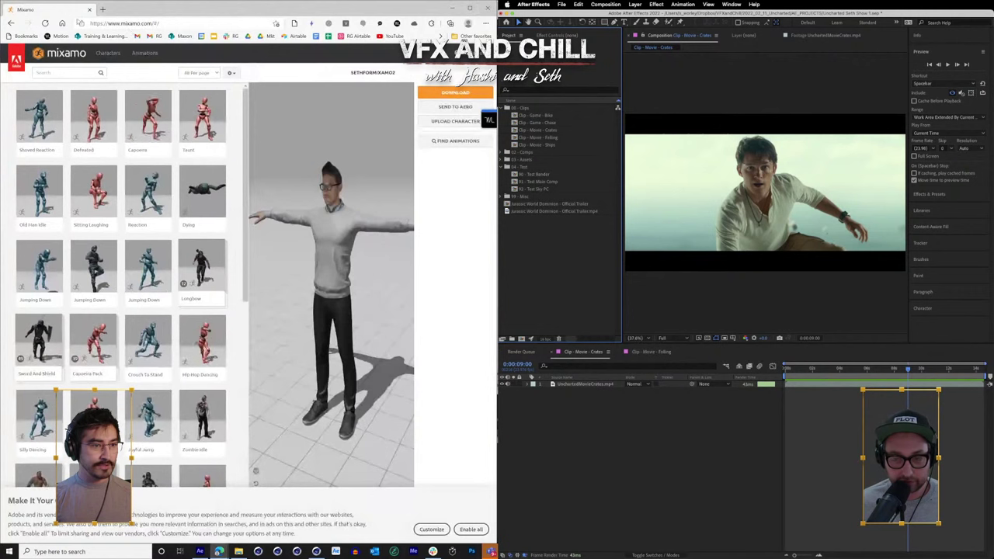
pyautogui.click(45, 25)
pyautogui.moveTo(993, 116); pyautogui.dragTo(608, 17)
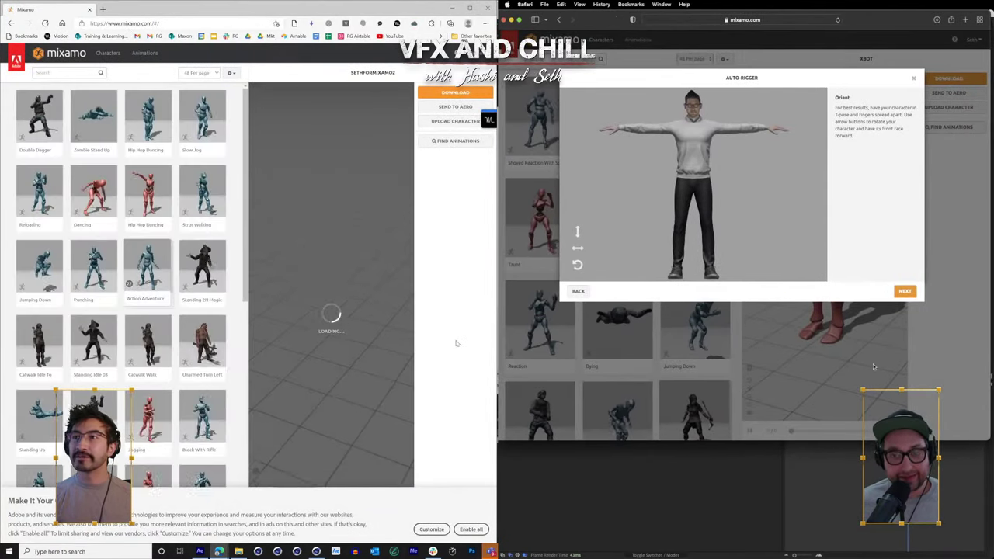
pyautogui.click(207, 200)
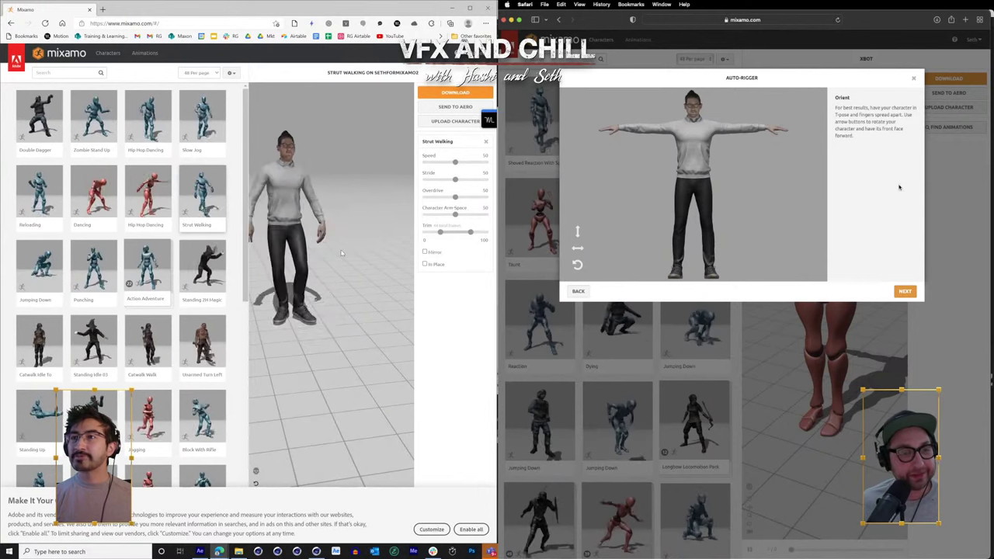
# - Accept the character's orientation in the Auto-Rigger and place the chin marker, while browsing the Characters library in the other browser
pyautogui.click(905, 291)
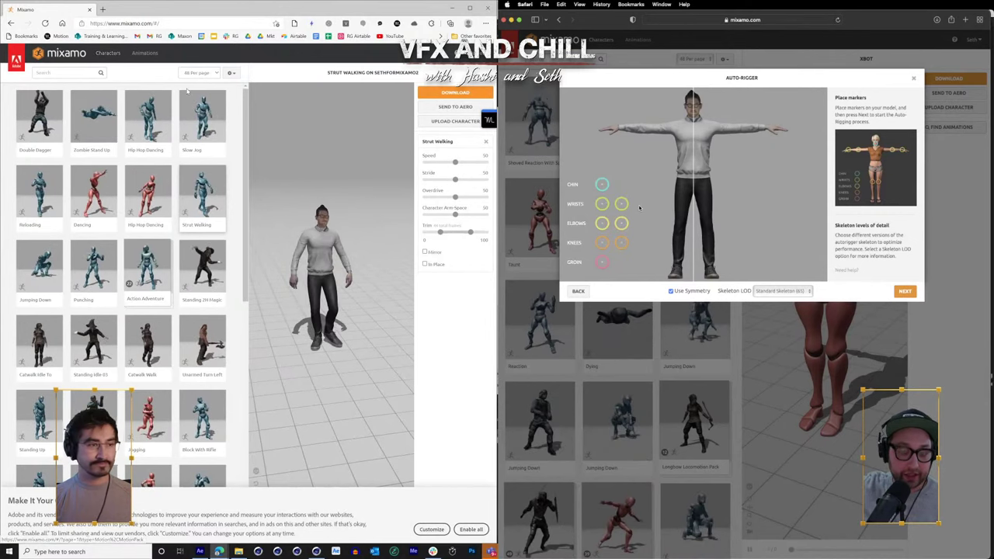
pyautogui.click(110, 55)
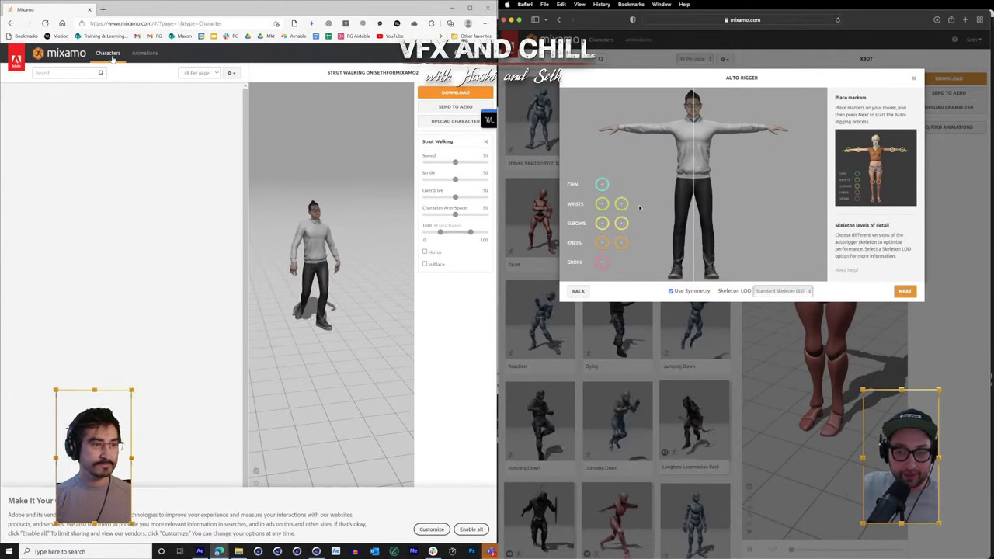
pyautogui.scroll(-5, 155, 295)
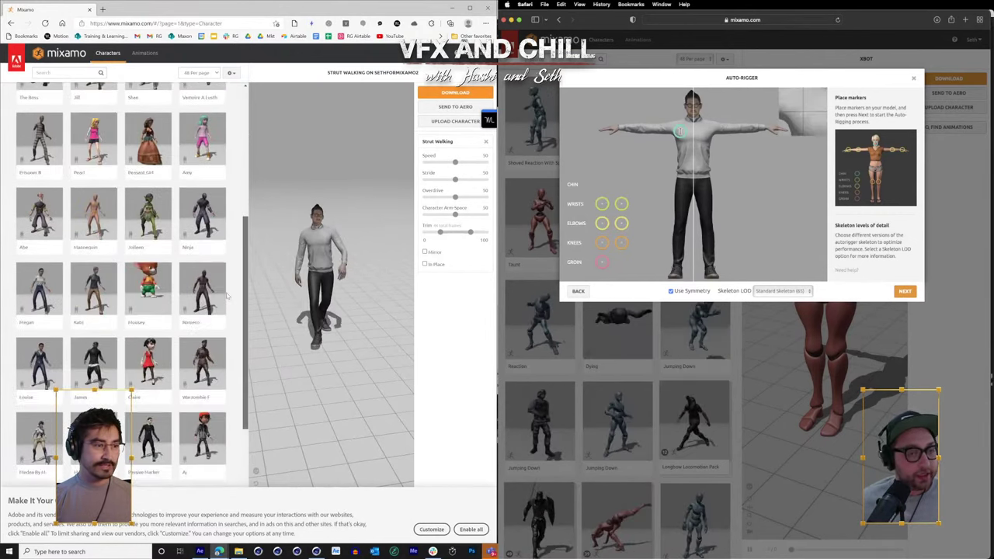
pyautogui.scroll(-2, 228, 295)
pyautogui.scroll(-1, 222, 370)
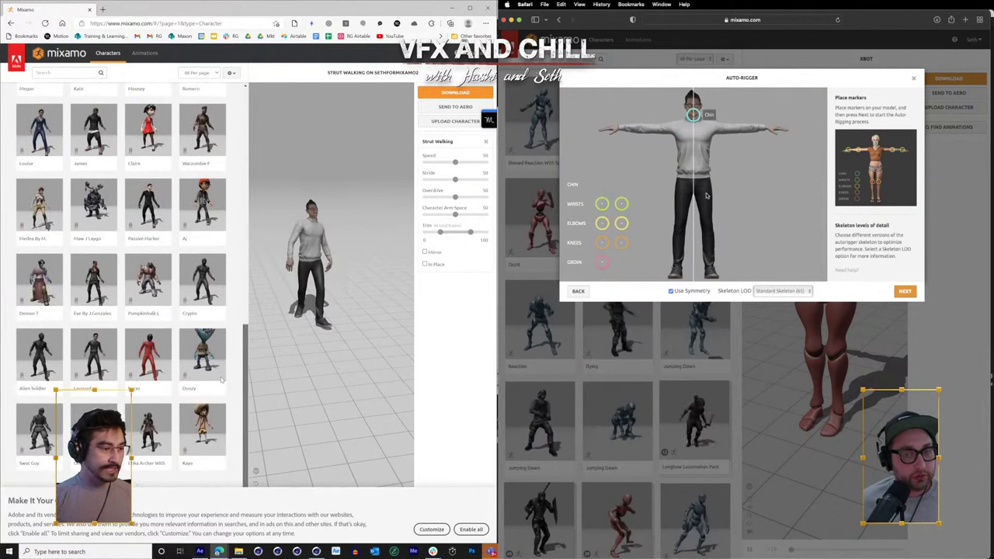
# - Place the wrist and elbow markers on both arms with symmetry, and page through to page 3 of the Characters library
pyautogui.moveTo(602, 204); pyautogui.dragTo(621, 127)
pyautogui.click(122, 481)
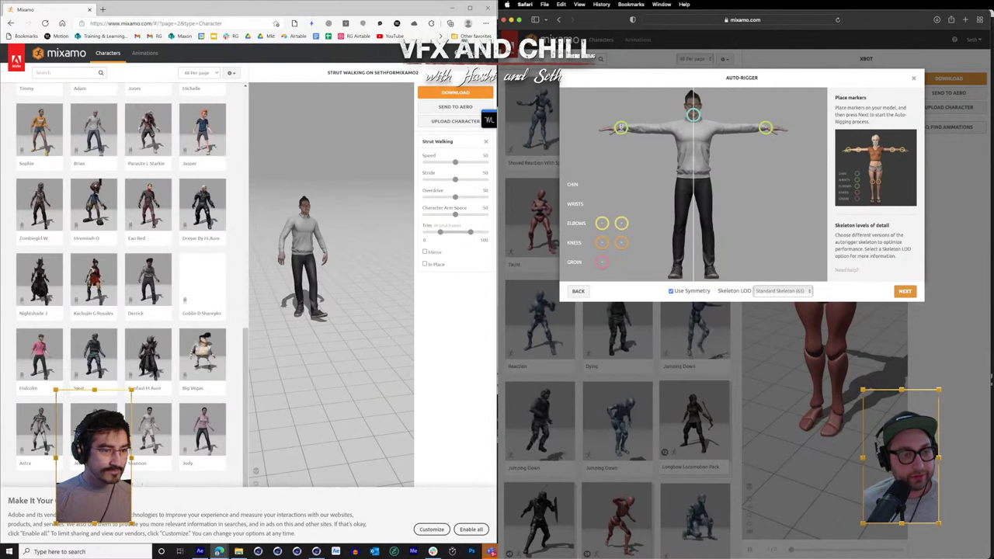
pyautogui.moveTo(602, 223); pyautogui.dragTo(645, 129)
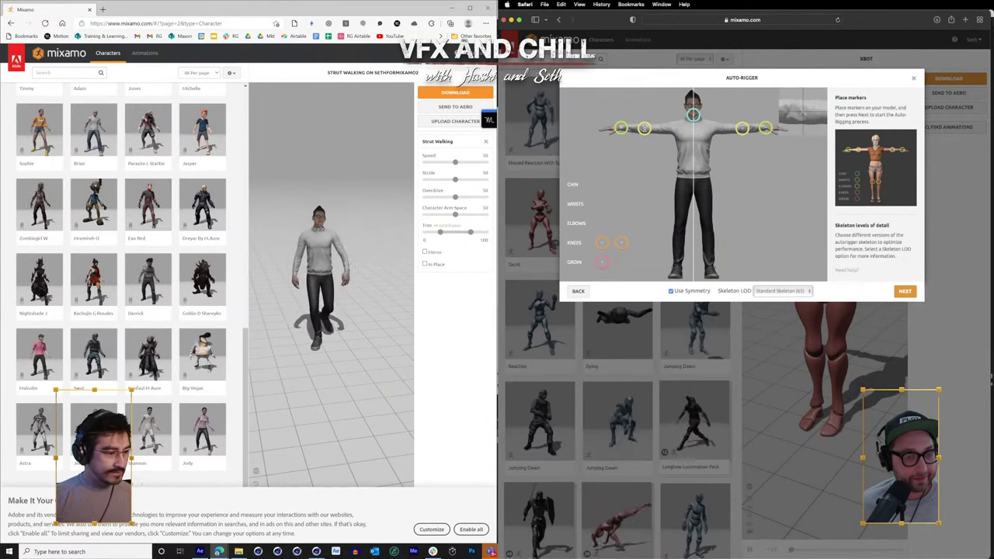
pyautogui.click(132, 488)
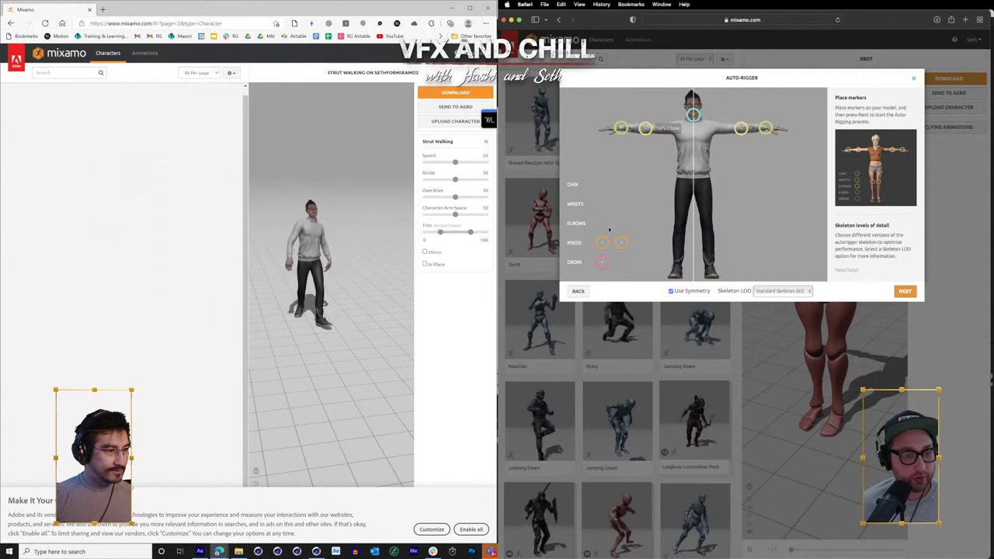
# - Place the knee markers on both legs and the groin marker at the crotch of the character
pyautogui.moveTo(603, 243); pyautogui.dragTo(680, 223)
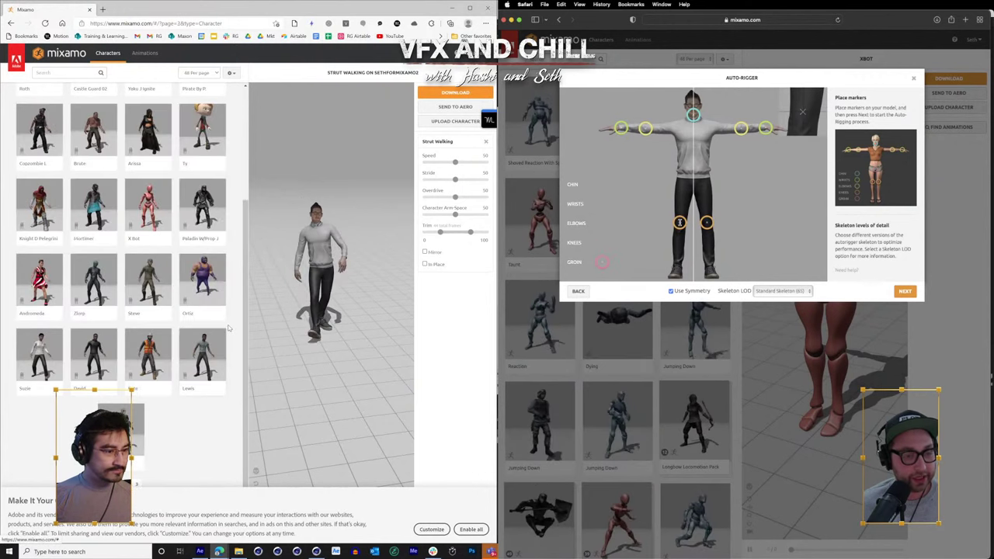
pyautogui.moveTo(611, 260); pyautogui.dragTo(692, 183)
pyautogui.moveTo(243, 252); pyautogui.dragTo(249, 142)
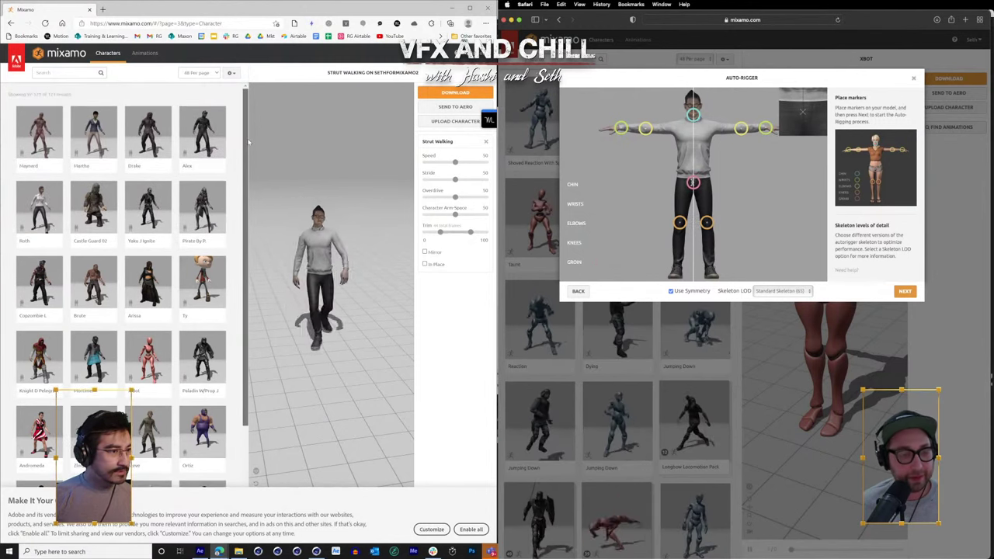
pyautogui.scroll(-2, 245, 155)
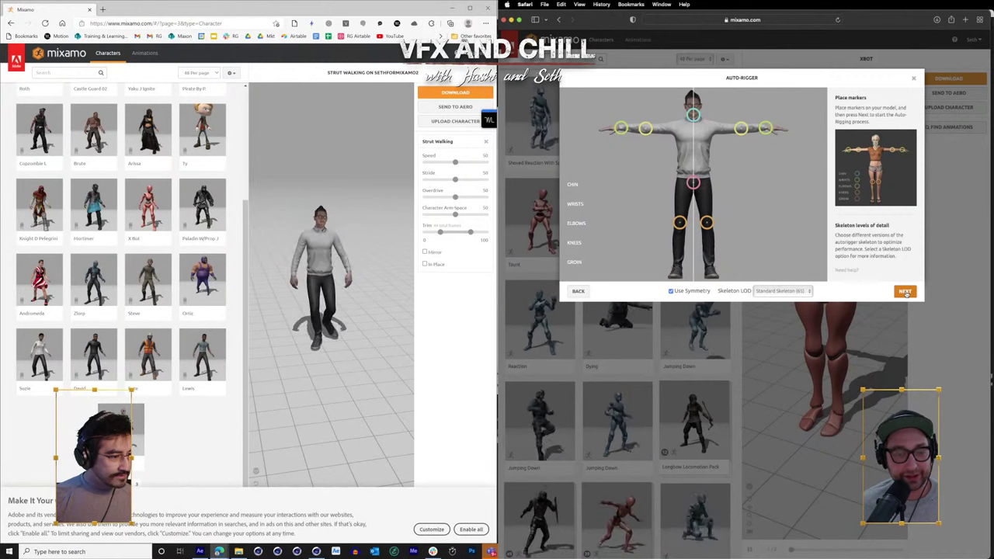
# - Start auto-rigging the marked character and browse the first page of the Characters library
pyautogui.click(905, 292)
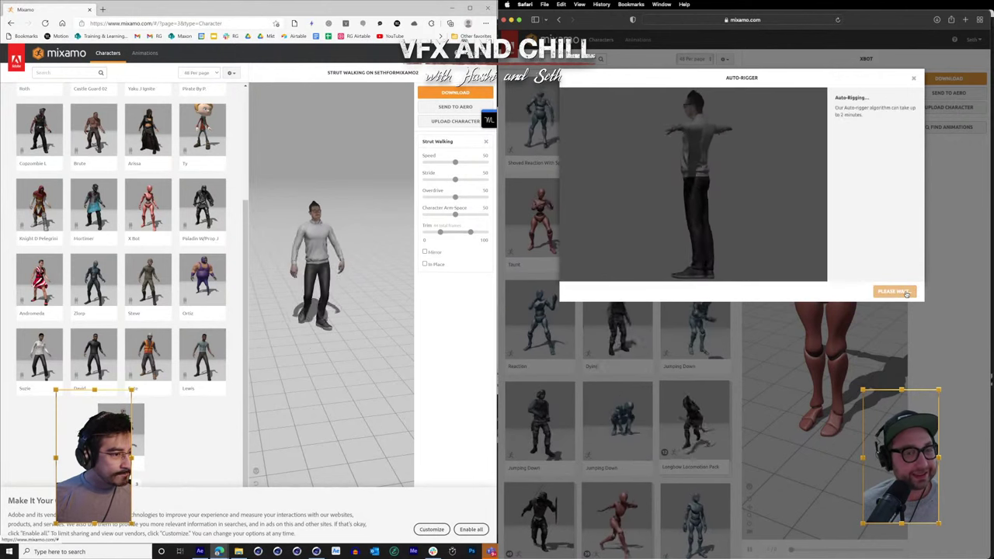
pyautogui.scroll(10, 174, 204)
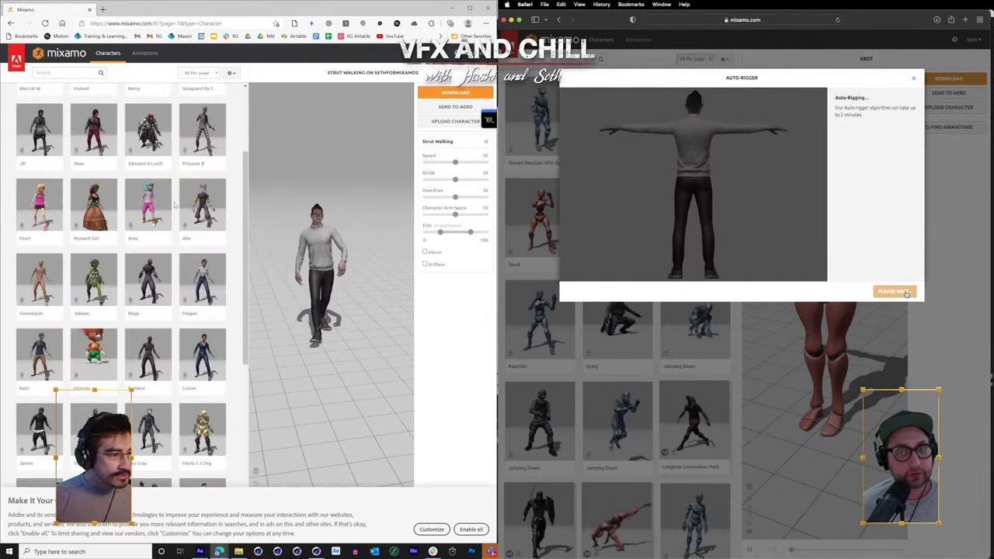
pyautogui.scroll(-3, 175, 205)
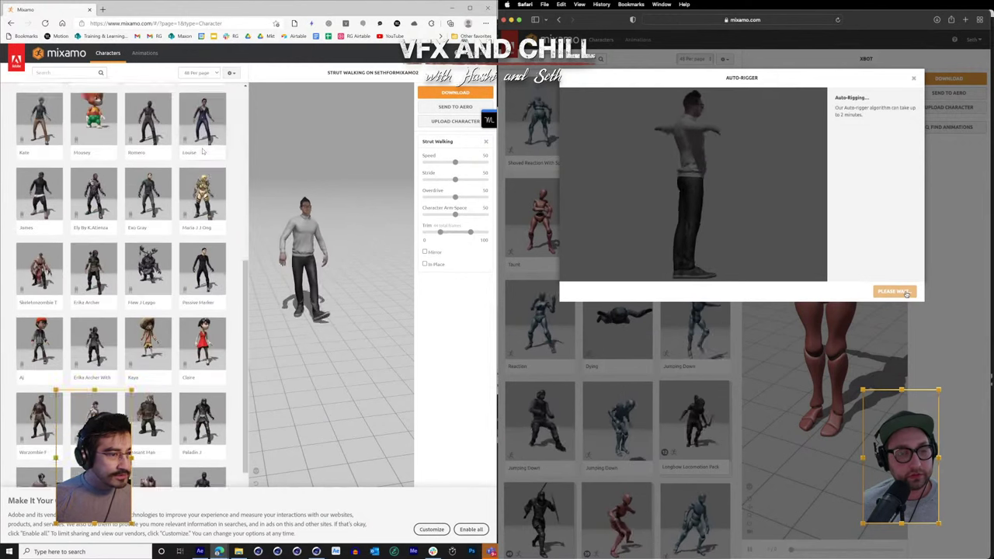
# - Browse the first page of the Characters library and set the Strut Walking animation to In Place, viewing the walking character up close
pyautogui.scroll(3, 203, 151)
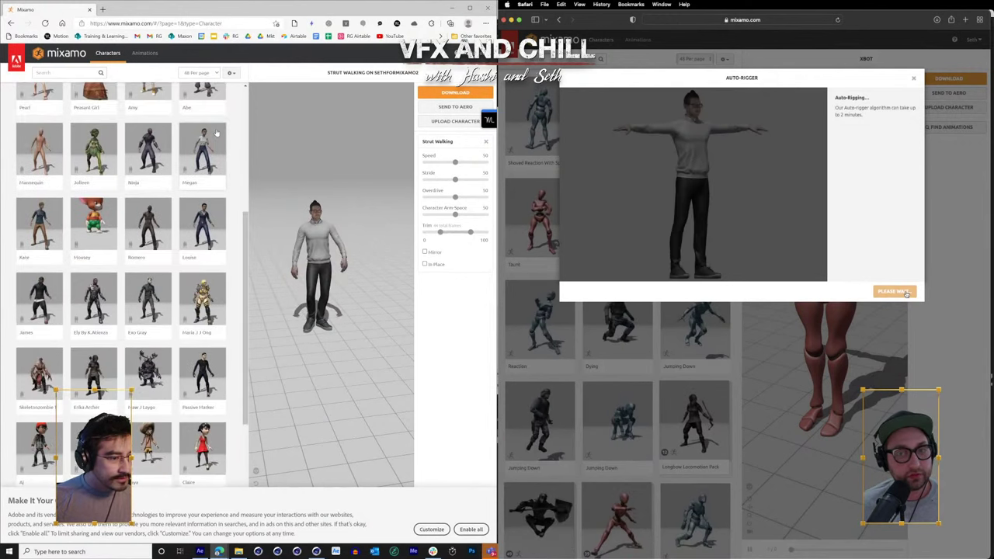
pyautogui.scroll(-4, 205, 155)
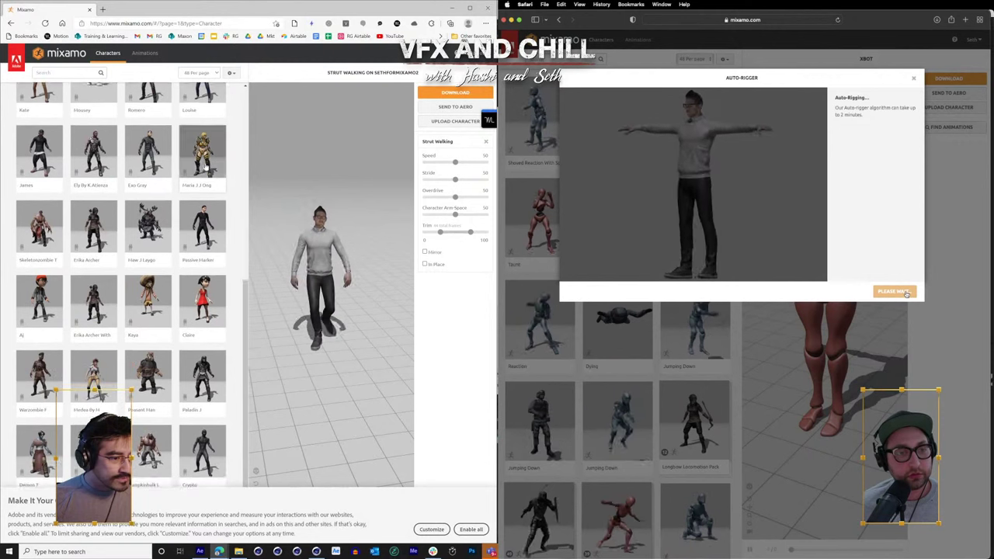
pyautogui.scroll(-3, 204, 167)
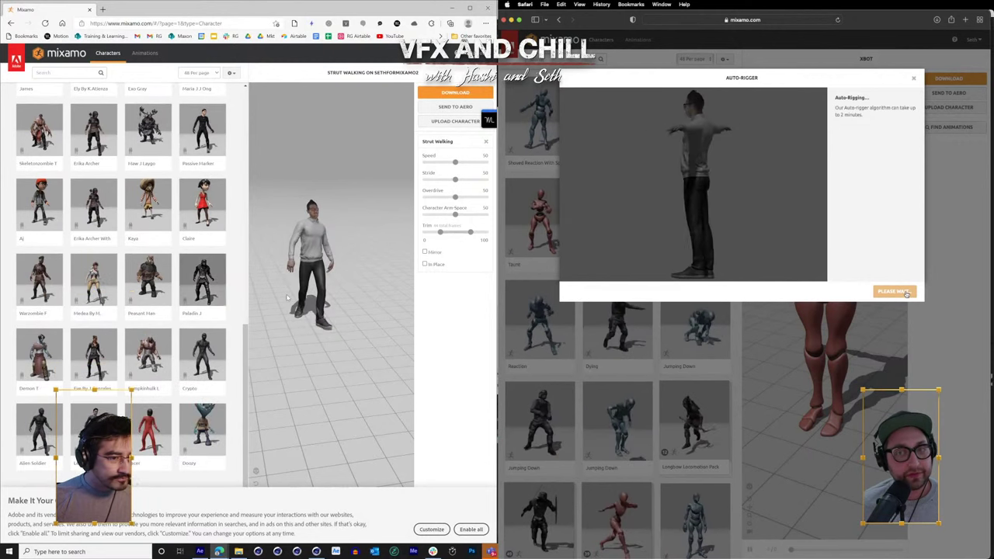
pyautogui.click(432, 265)
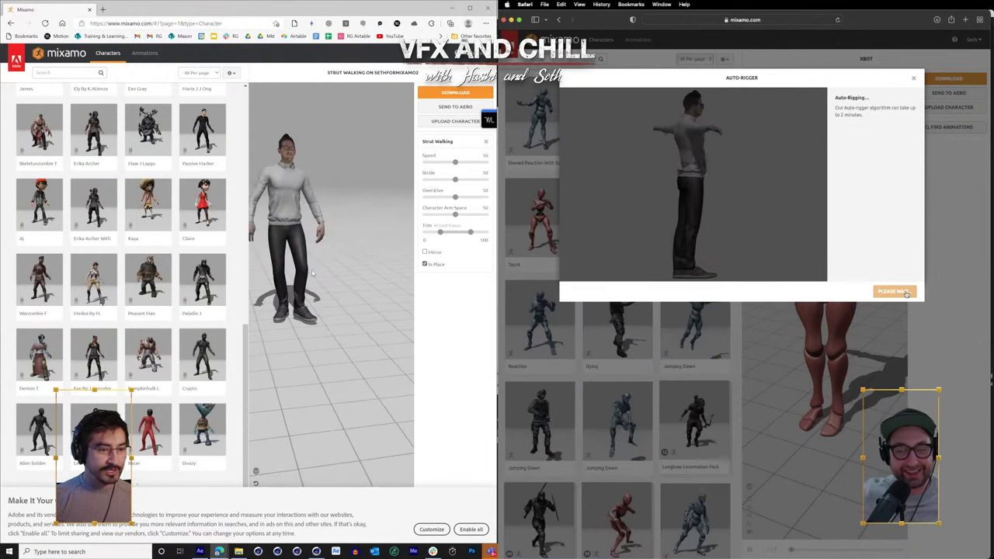
pyautogui.scroll(-2, 313, 273)
pyautogui.moveTo(313, 273); pyautogui.dragTo(327, 314)
pyautogui.scroll(4, 327, 314)
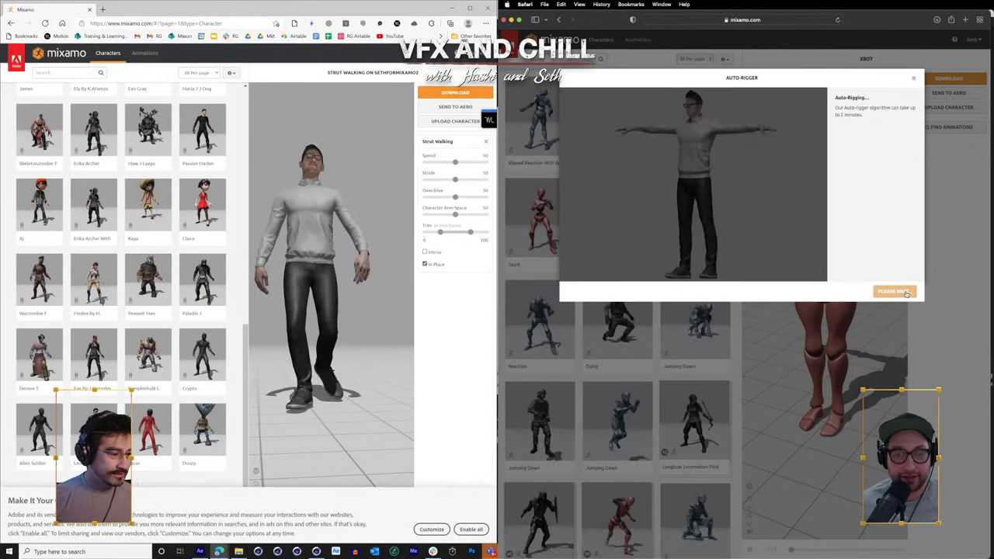
# - Page through pages 2 and 3 of the Characters library and return to page 1 to look over the remaining characters
pyautogui.click(124, 484)
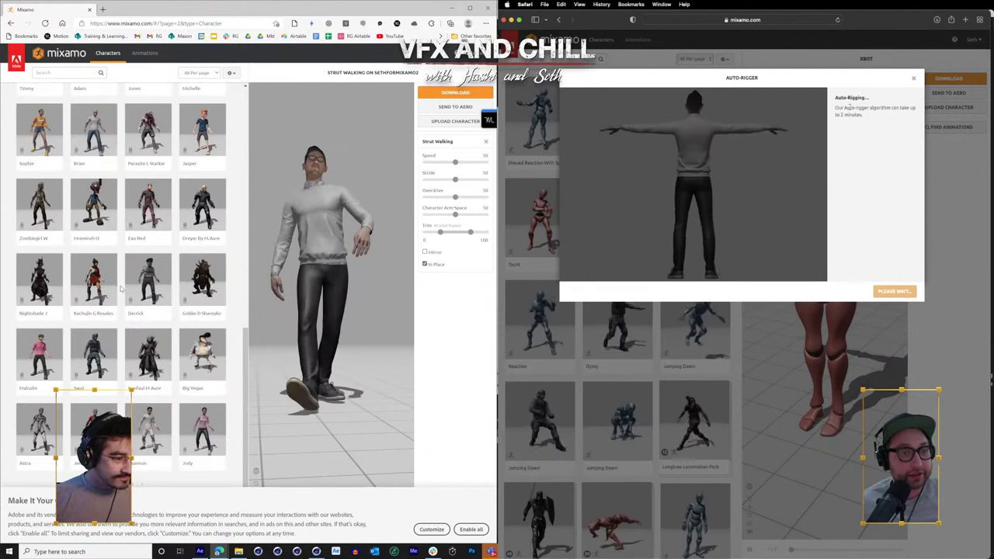
pyautogui.scroll(5, 121, 272)
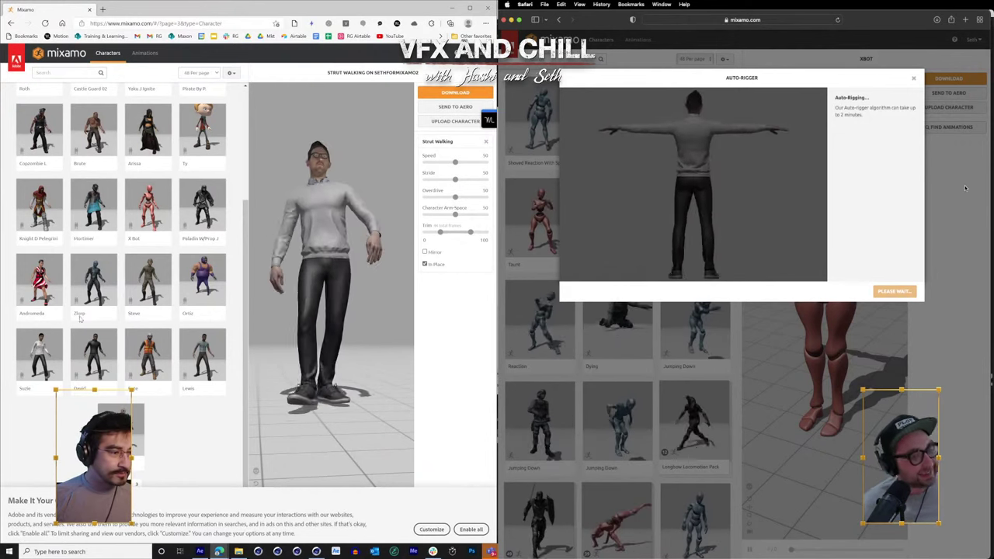
pyautogui.click(112, 484)
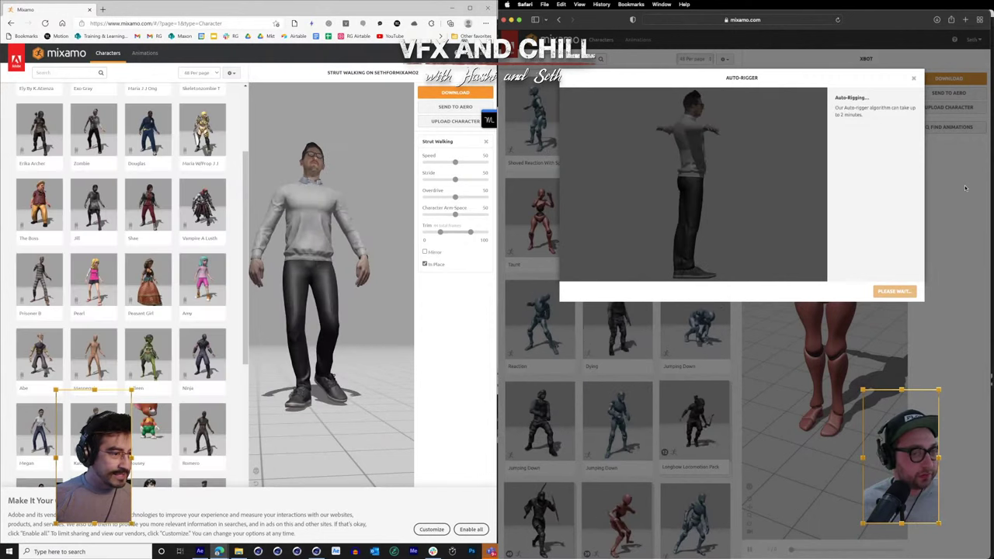
pyautogui.scroll(-8, 133, 265)
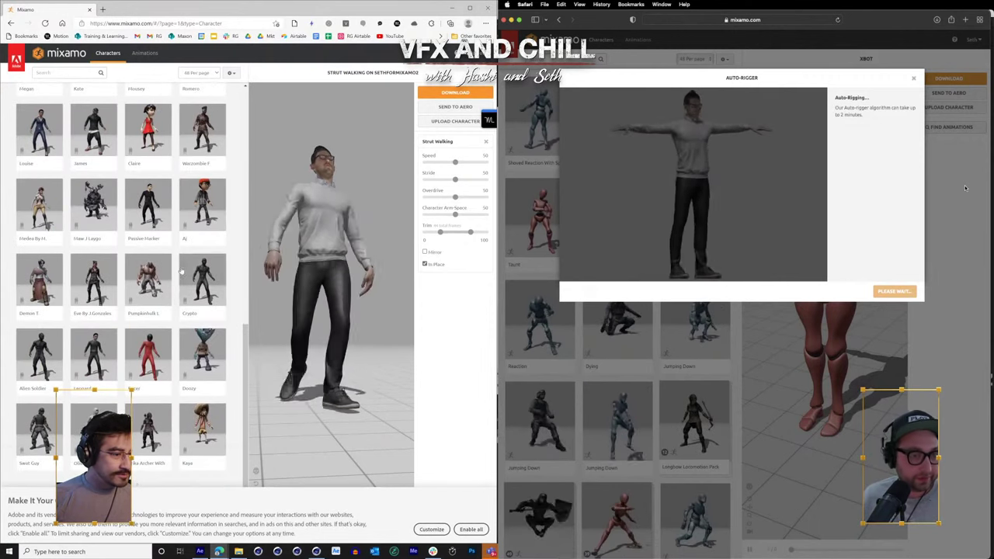
pyautogui.scroll(-2, 173, 254)
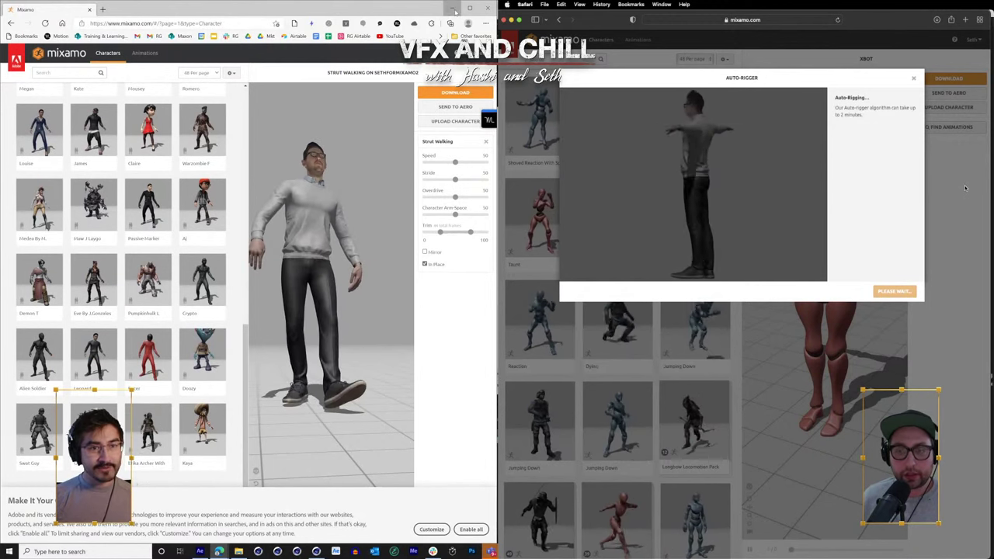
# - Switch to Cinema 4D and open the recent project RagDollSeth01.c4d
pyautogui.click(454, 8)
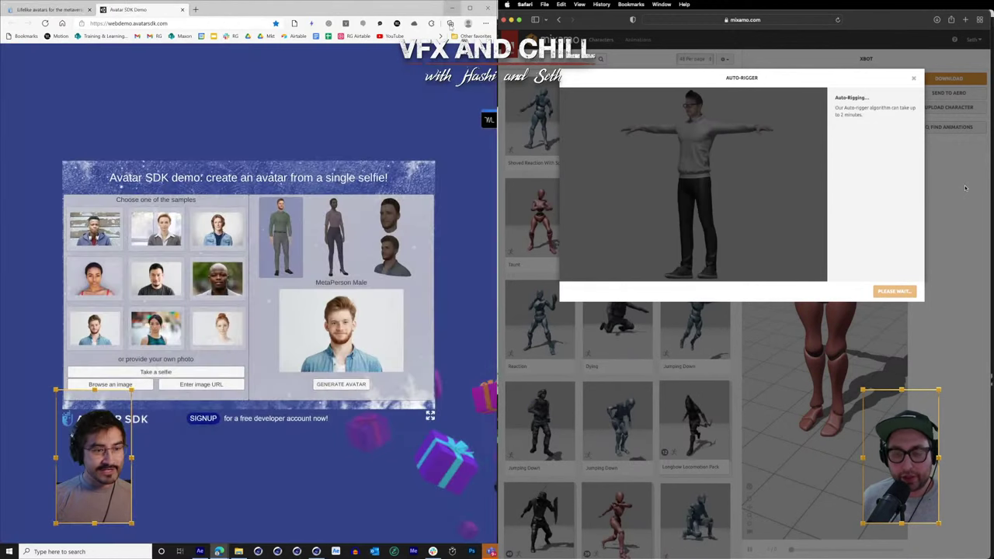
pyautogui.click(316, 550)
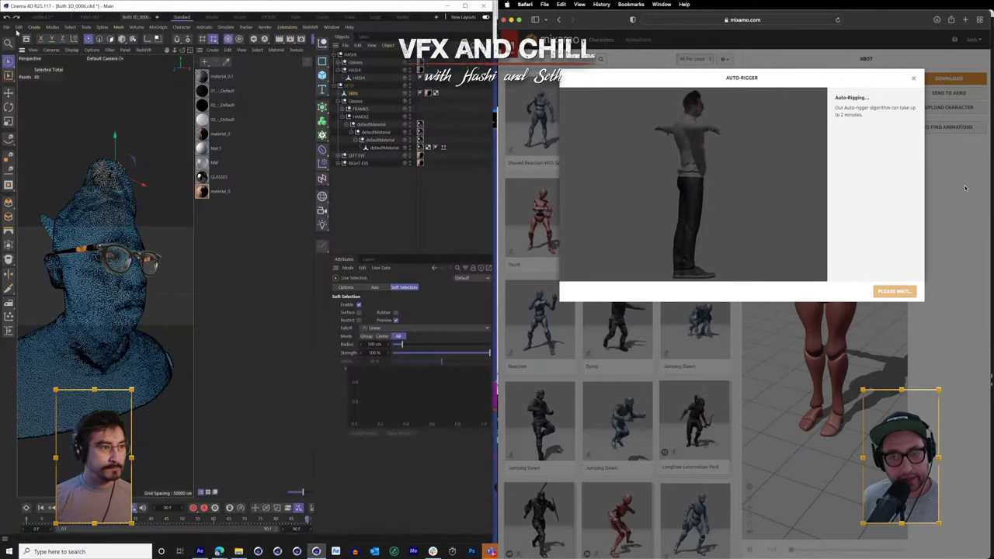
pyautogui.click(8, 28)
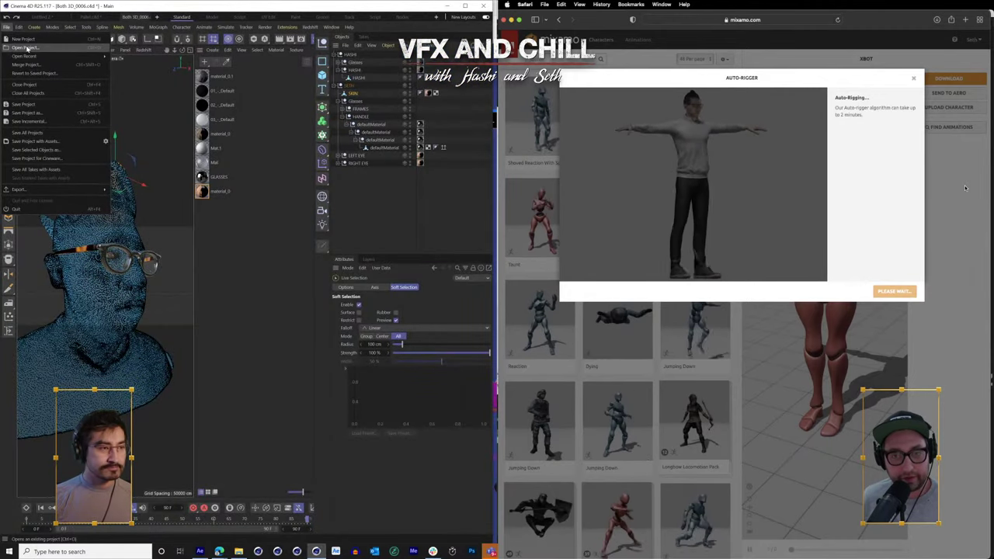
pyautogui.moveTo(43, 58)
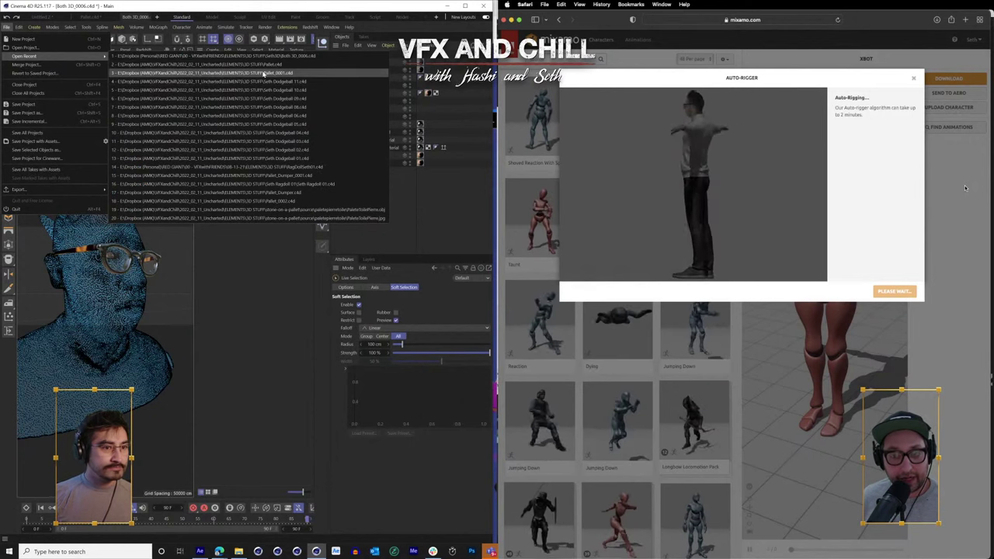
pyautogui.click(274, 170)
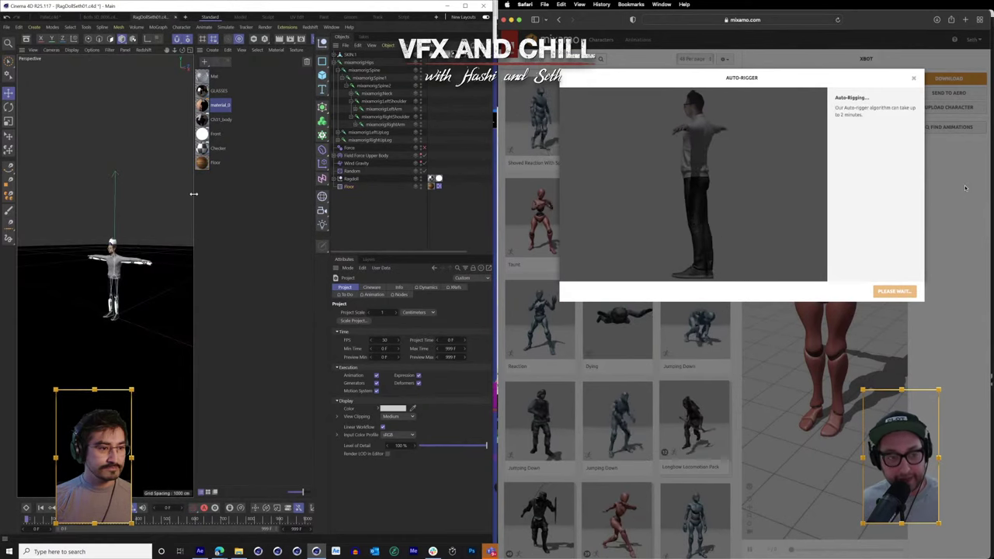
# - Widen the viewport and examine the rigged ragdoll character from the front and at an angle
pyautogui.moveTo(194, 195); pyautogui.dragTo(259, 195)
pyautogui.scroll(5, 164, 242)
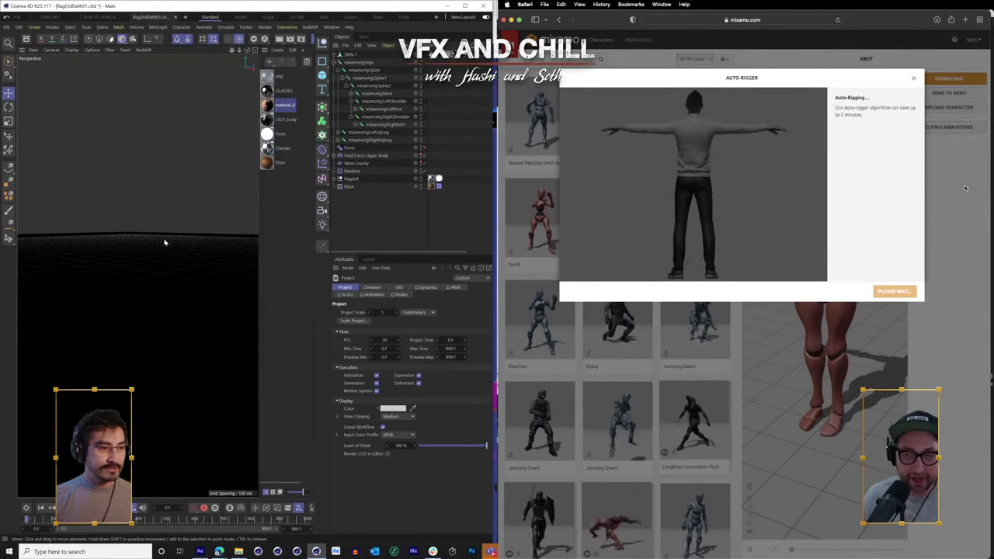
pyautogui.scroll(-10, 182, 250)
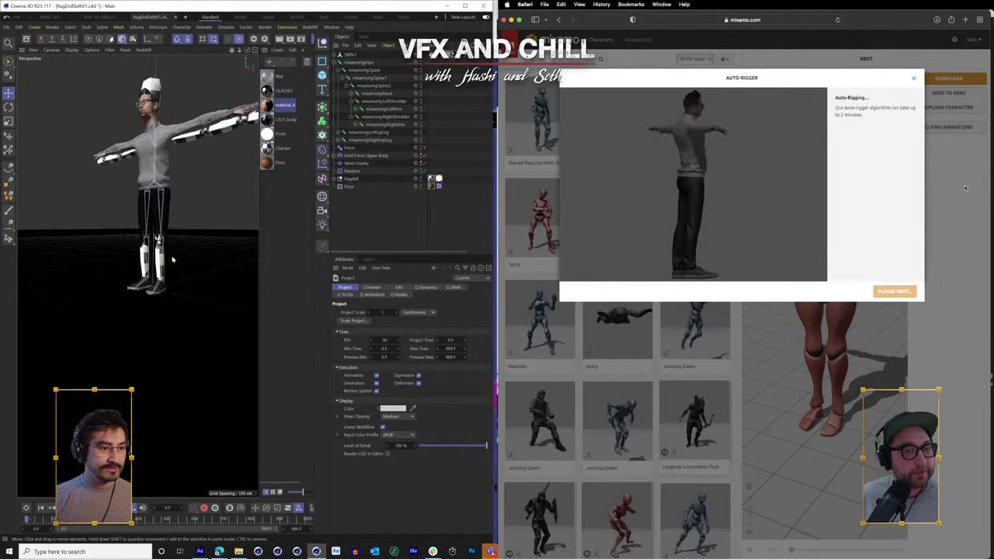
pyautogui.moveTo(153, 211); pyautogui.dragTo(206, 253)
pyautogui.moveTo(187, 211); pyautogui.dragTo(195, 233)
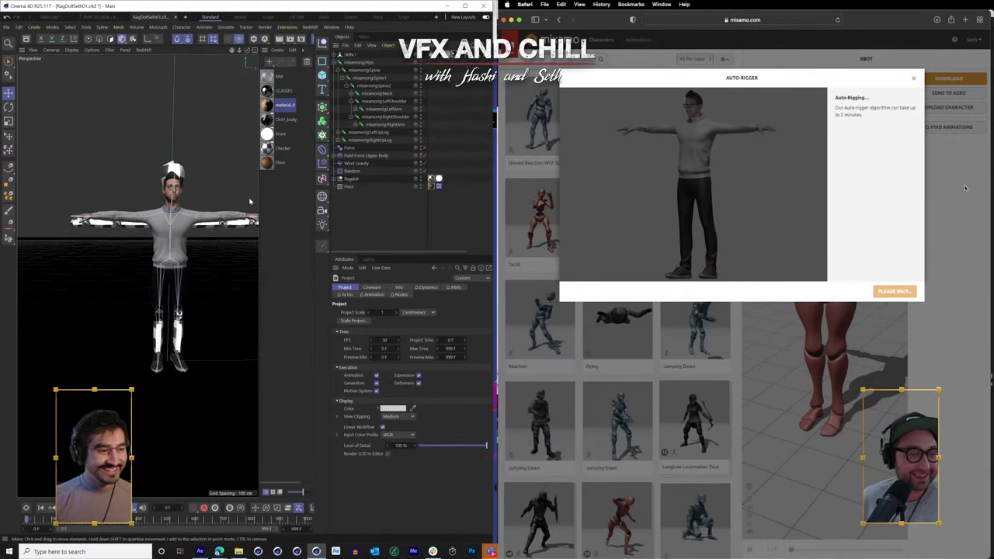
pyautogui.scroll(3, 204, 208)
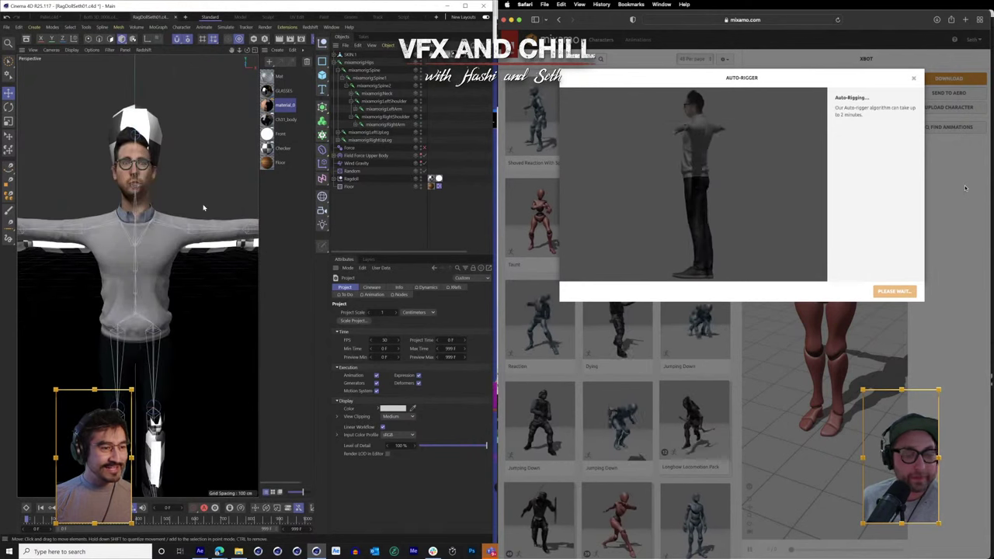
pyautogui.moveTo(216, 302); pyautogui.dragTo(213, 306)
pyautogui.scroll(-5, 188, 257)
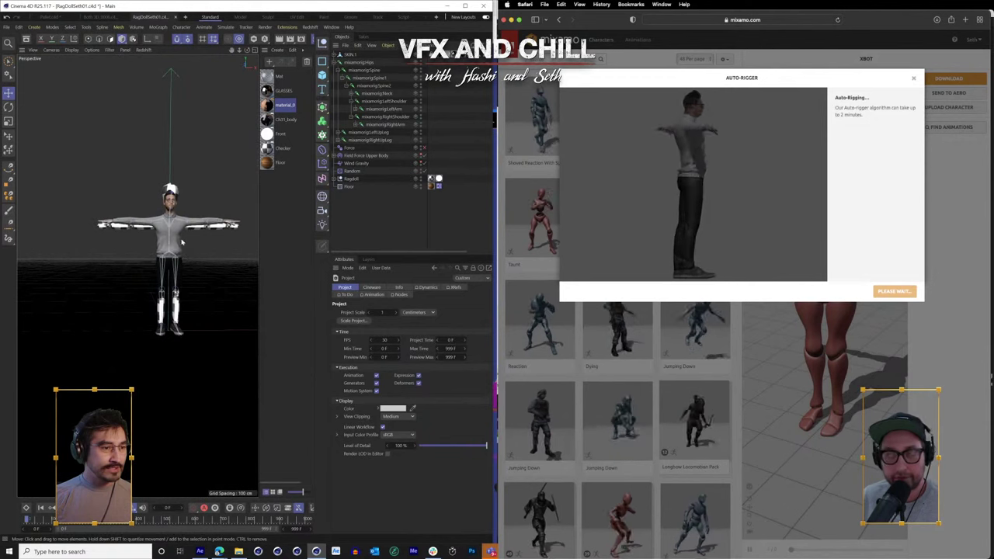
pyautogui.scroll(4, 182, 242)
pyautogui.moveTo(199, 285); pyautogui.dragTo(197, 285)
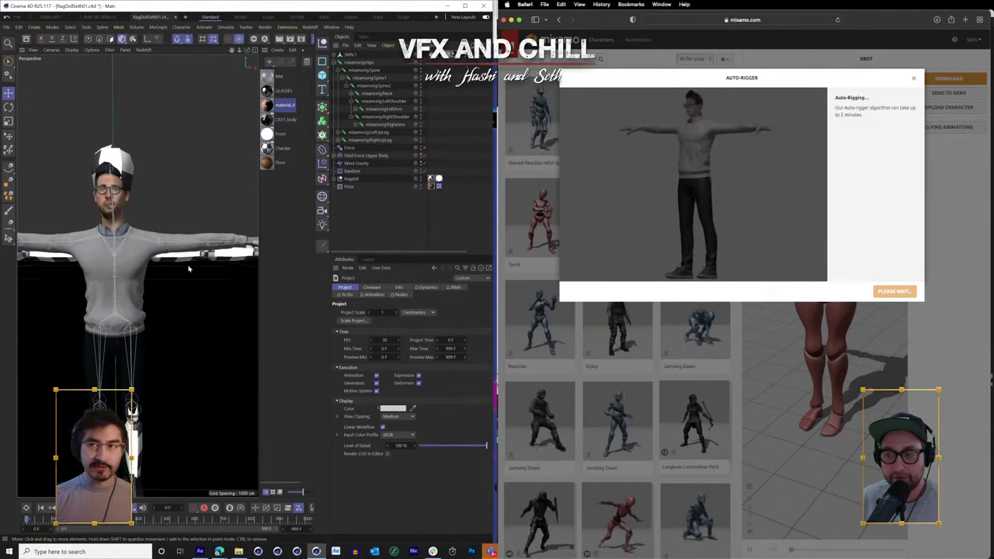
# - Select the SKIN.1 body mesh and examine the neck and head joints in side profile
pyautogui.click(129, 273)
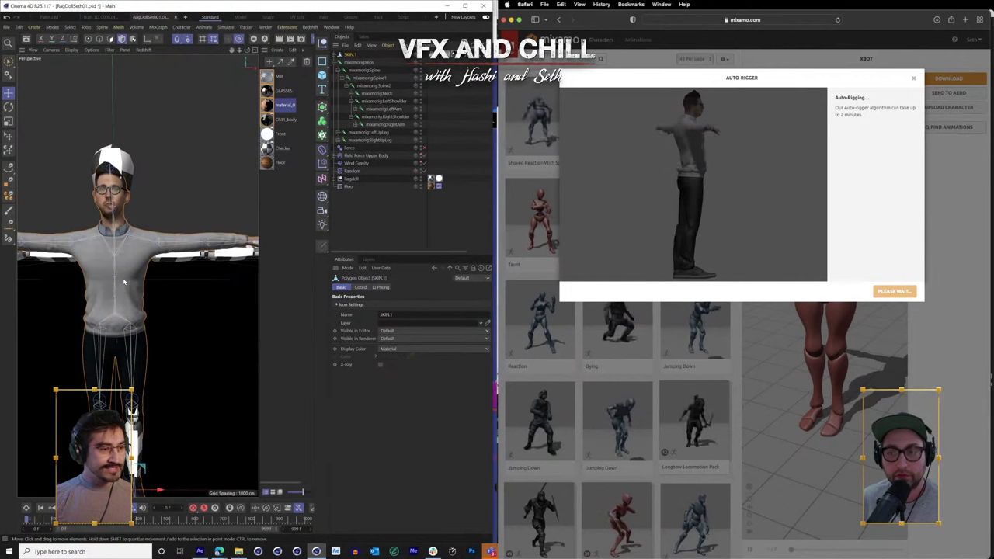
pyautogui.moveTo(122, 281); pyautogui.dragTo(227, 282)
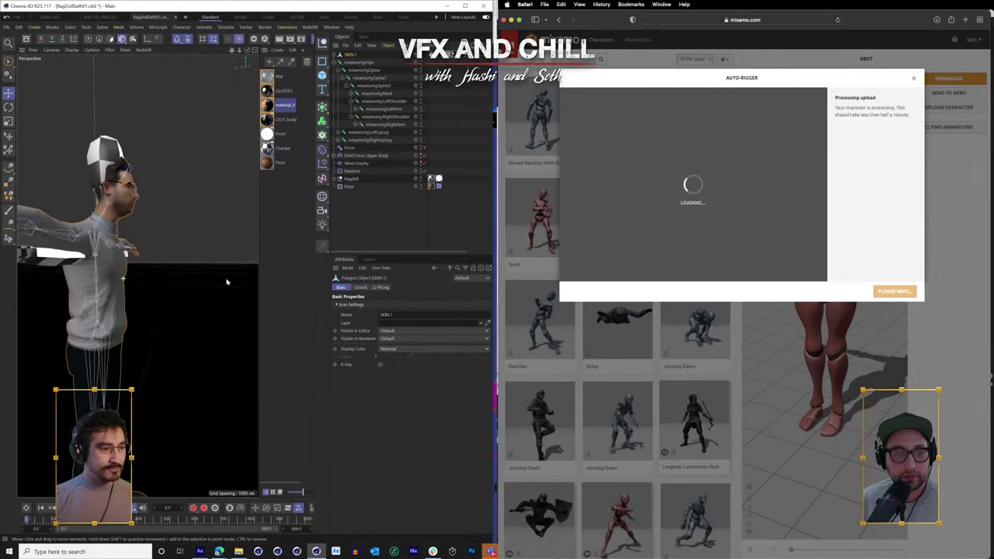
pyautogui.scroll(5, 167, 217)
pyautogui.moveTo(124, 205); pyautogui.dragTo(240, 270)
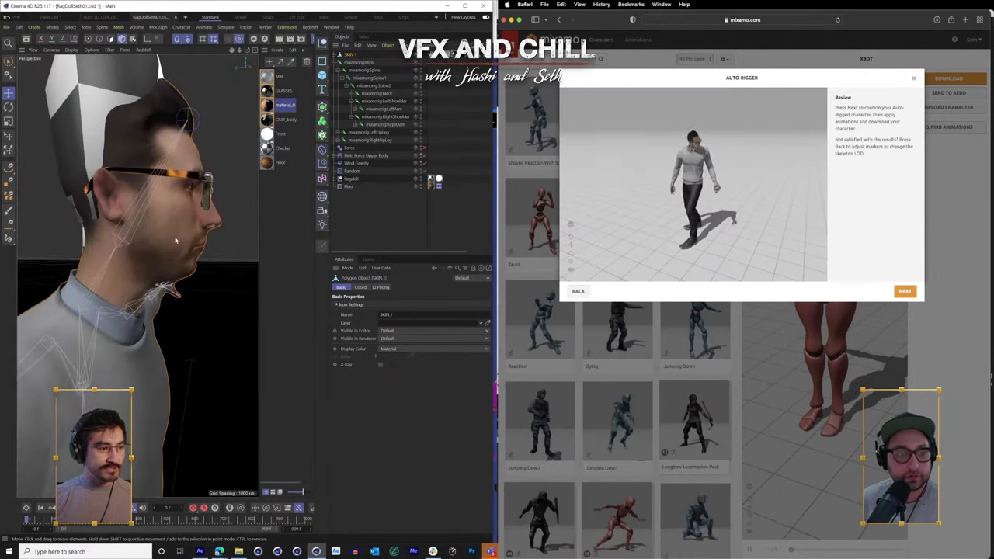
# - Accept the auto-rigged character in Mixamo, and select the mixamorig left arm joint in Cinema 4D to inspect it on the ragdoll
pyautogui.click(905, 291)
pyautogui.click(372, 118)
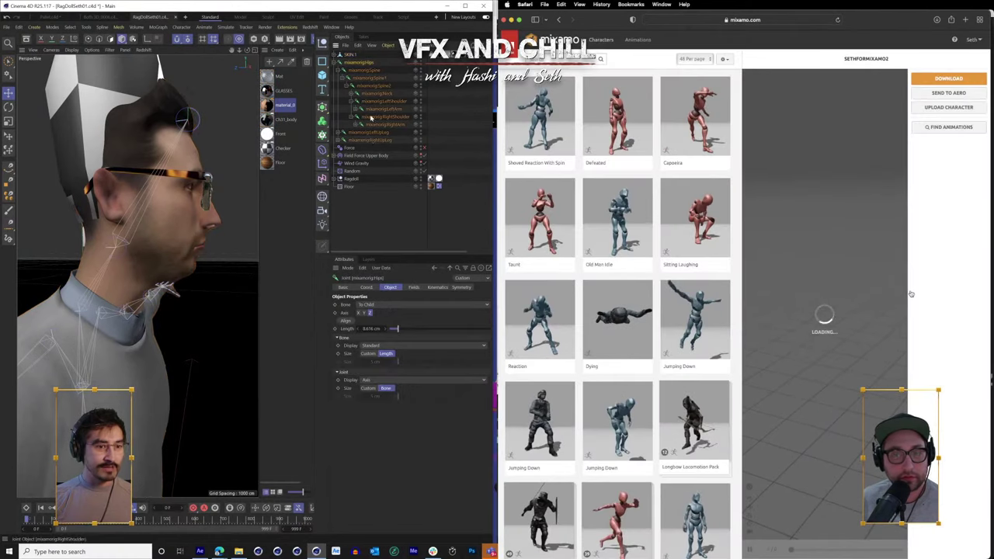
pyautogui.click(372, 123)
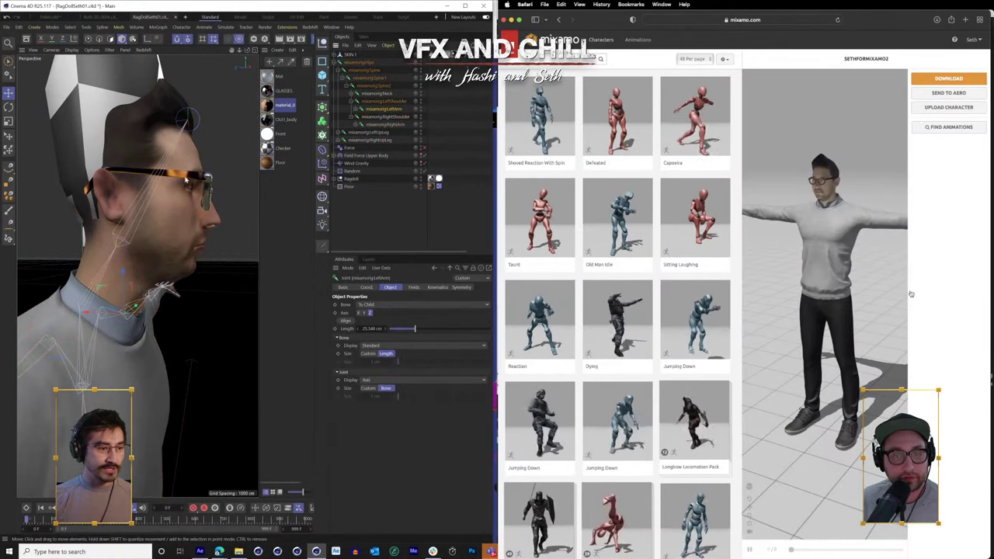
pyautogui.moveTo(191, 318); pyautogui.dragTo(155, 320)
pyautogui.moveTo(91, 238); pyautogui.dragTo(90, 238)
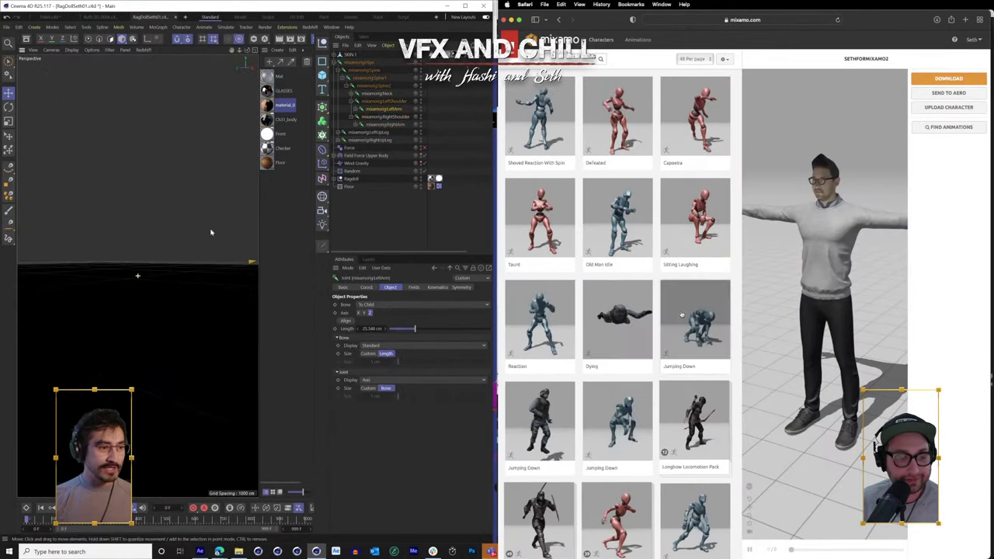
pyautogui.scroll(-10, 209, 231)
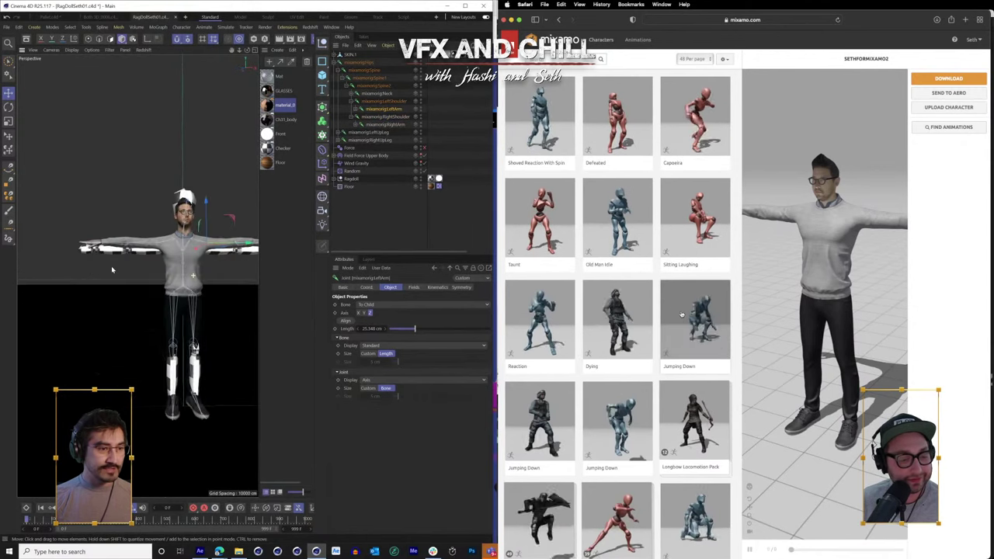
pyautogui.moveTo(112, 269); pyautogui.dragTo(112, 216)
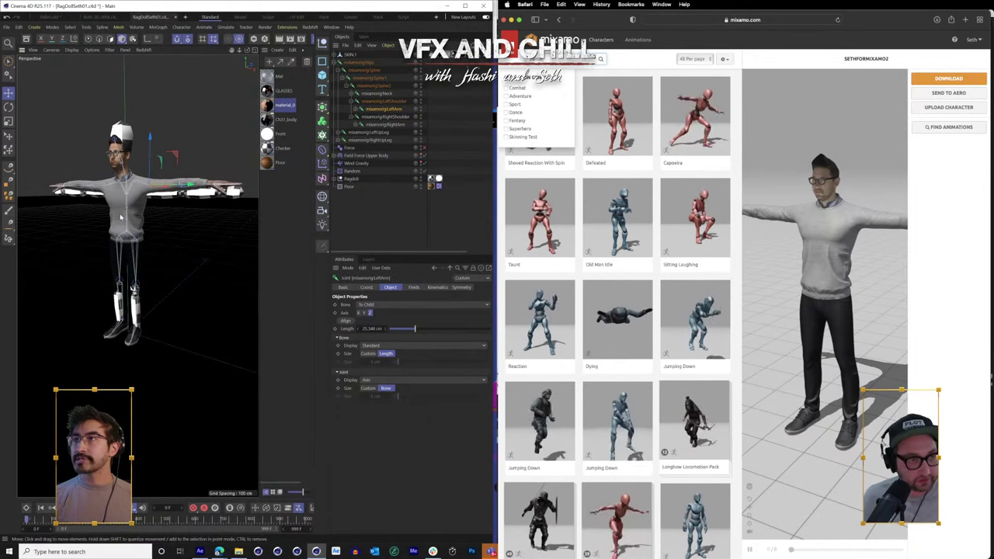
# - Filter the Mixamo animations by Dance, apply Thriller Part 2 to the rigged character, and browse further dance animations
pyautogui.click(515, 113)
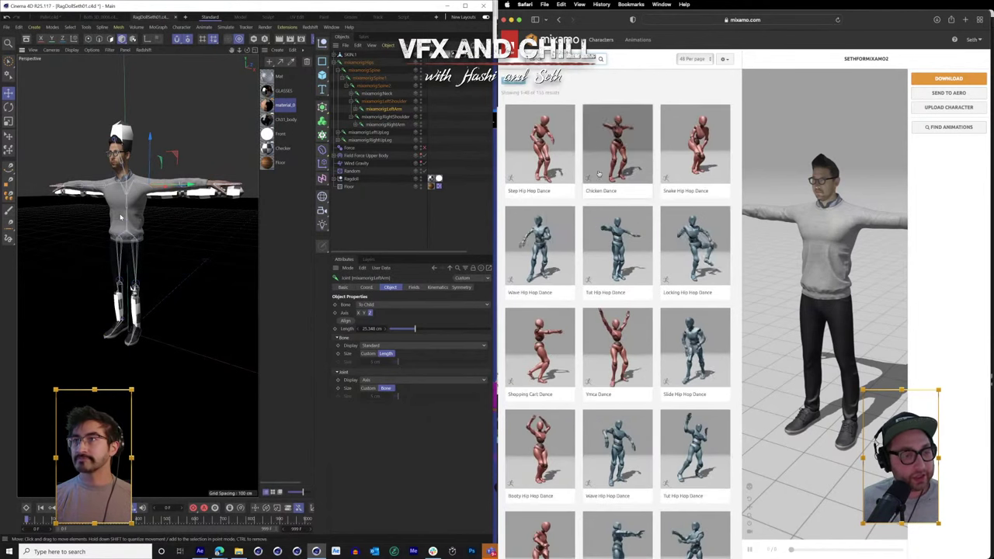
pyautogui.scroll(-2, 627, 249)
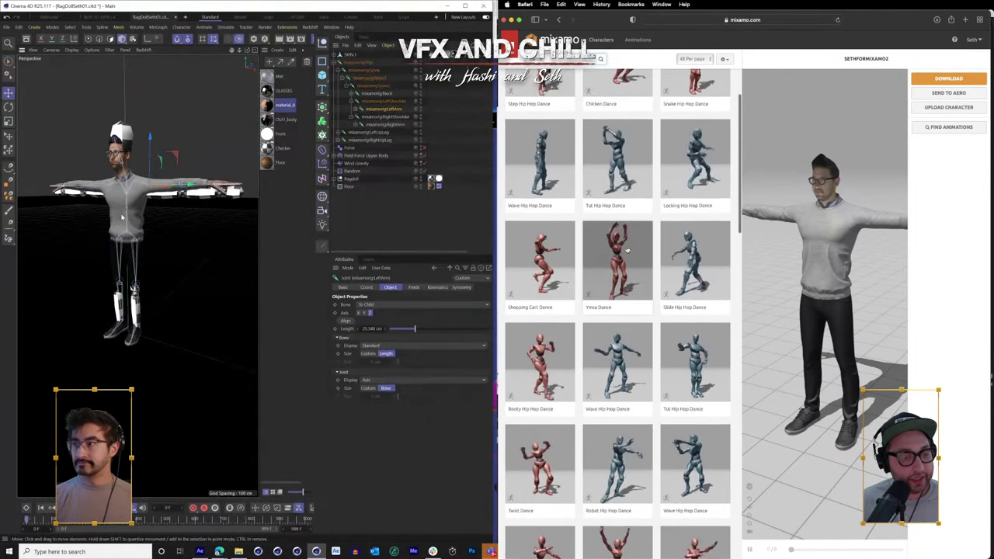
pyautogui.scroll(-10, 627, 249)
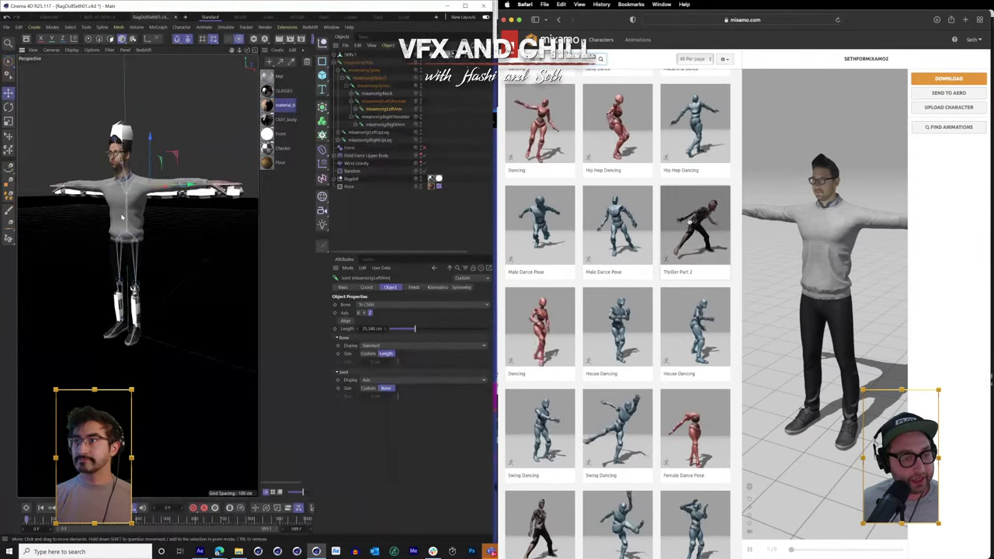
pyautogui.click(689, 222)
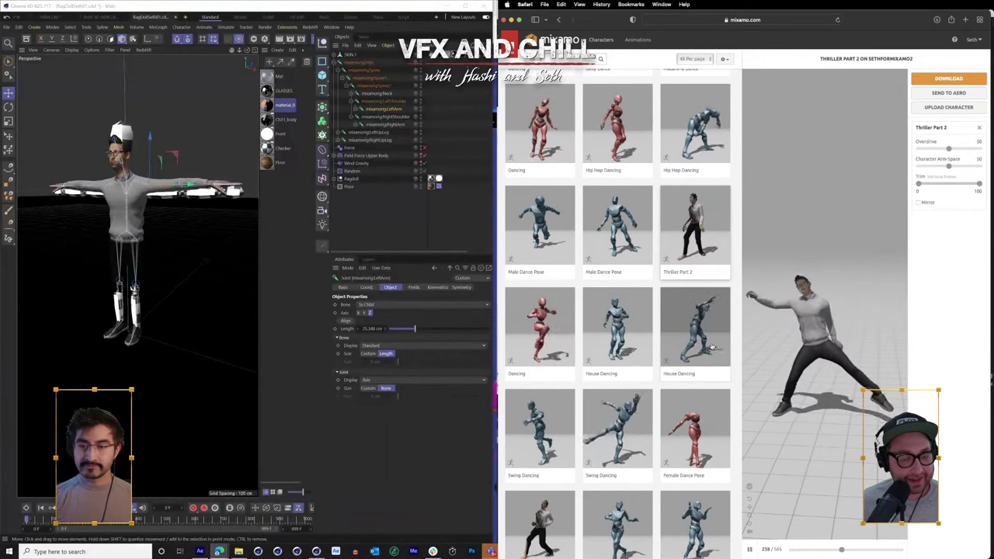
pyautogui.scroll(-4, 688, 340)
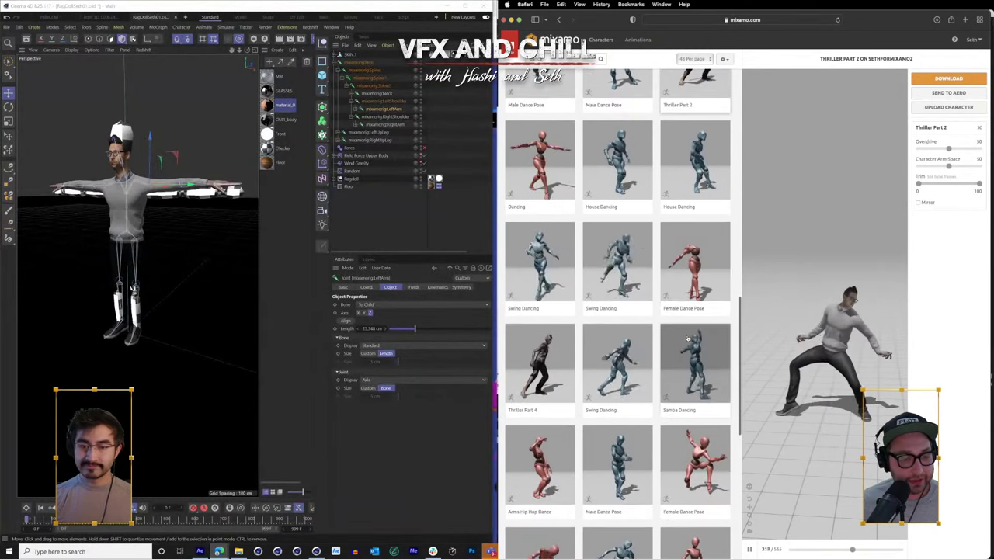
pyautogui.scroll(-6, 688, 340)
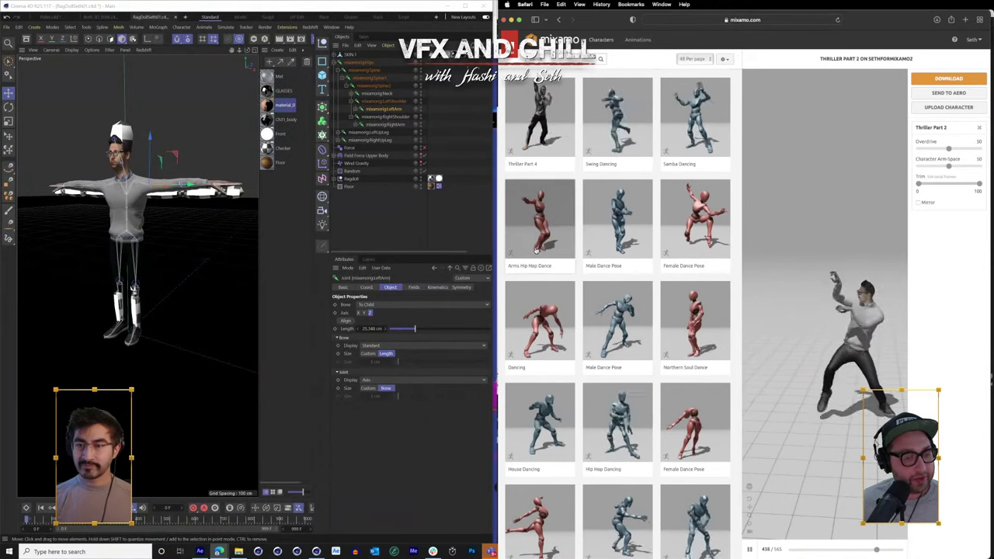
# - Search the Mixamo library for falling animations, apply Falling to the character and set its Flail to 100
pyautogui.scroll(-5, 536, 250)
pyautogui.scroll(20, 620, 295)
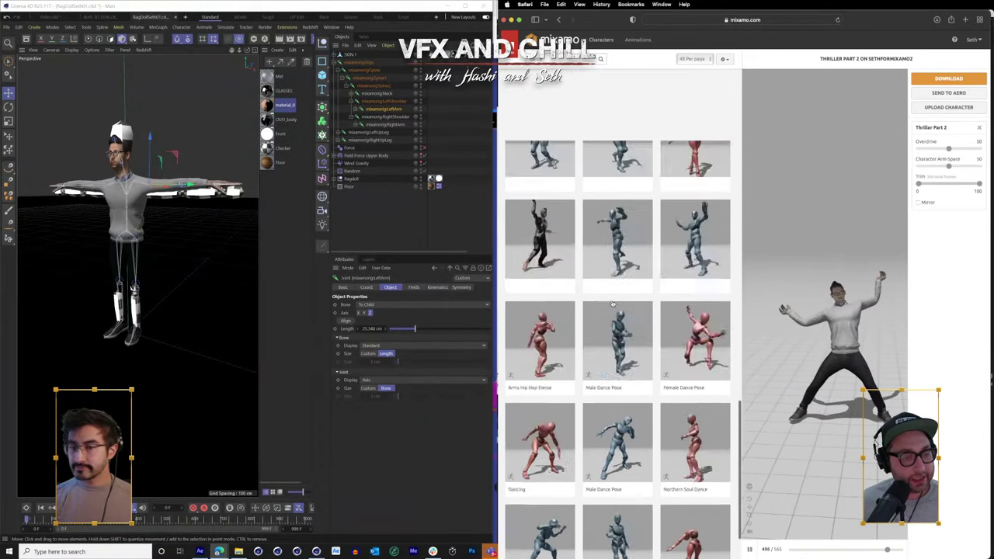
pyautogui.click(536, 60)
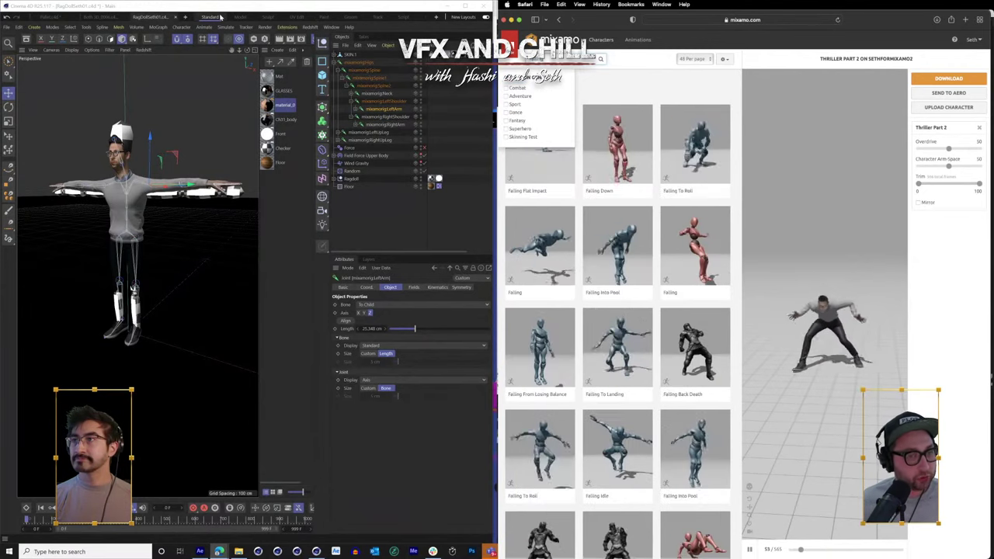
pyautogui.click(544, 252)
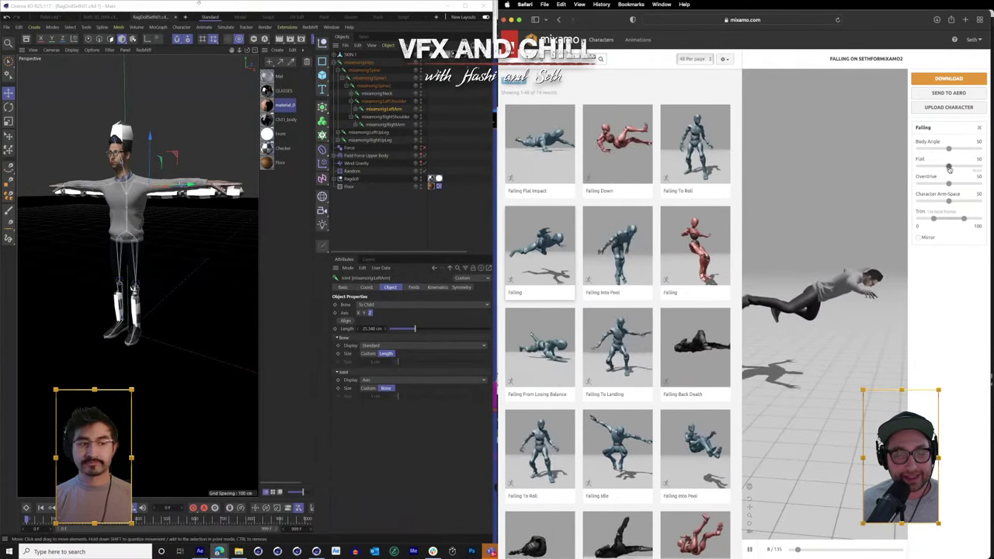
pyautogui.moveTo(949, 168); pyautogui.dragTo(980, 167)
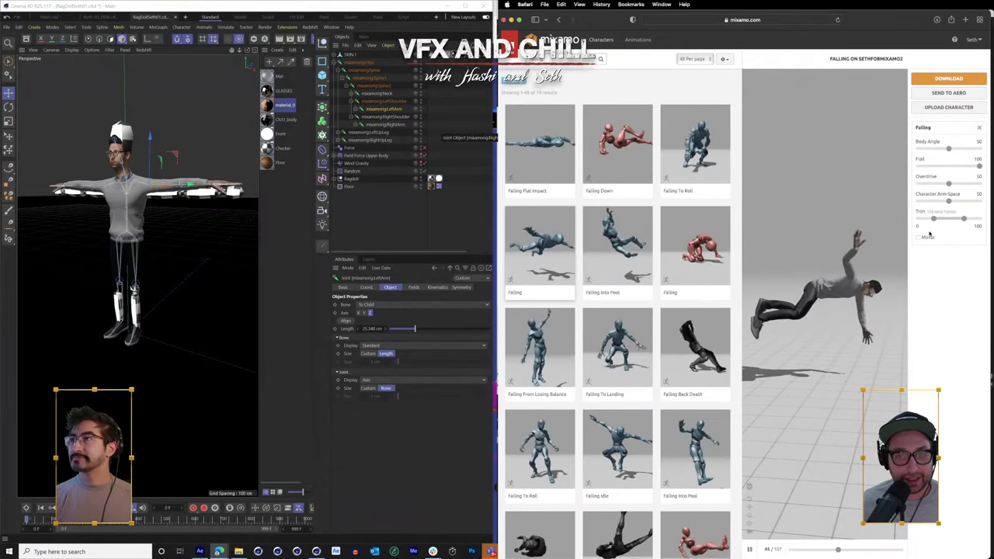
# - Try several Body Angle values on the Falling animation, including 81, 33 and 94, ending at 90
pyautogui.moveTo(949, 148)
pyautogui.mouseDown()
pyautogui.moveTo(933, 151)
pyautogui.moveTo(967, 151)
pyautogui.mouseUp()
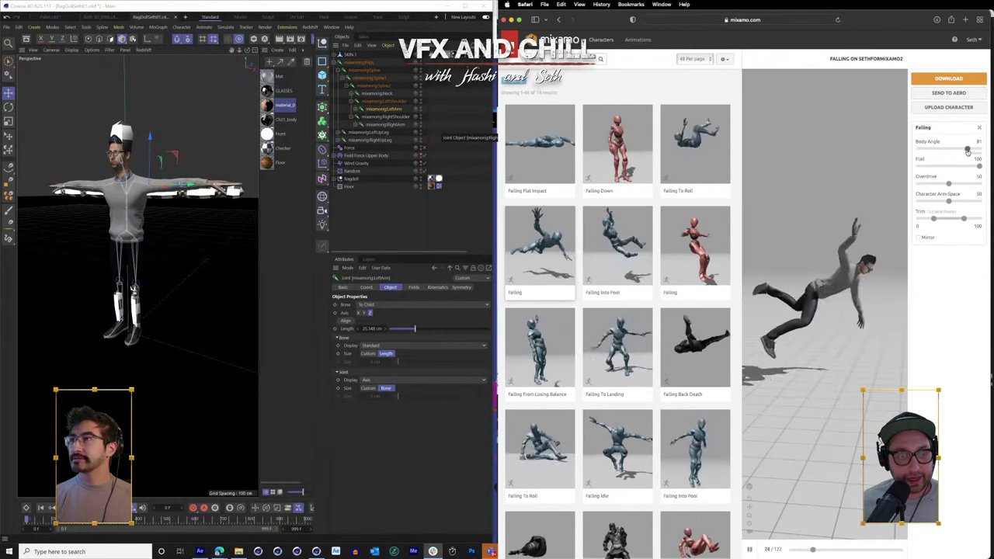
pyautogui.moveTo(941, 152); pyautogui.dragTo(939, 152)
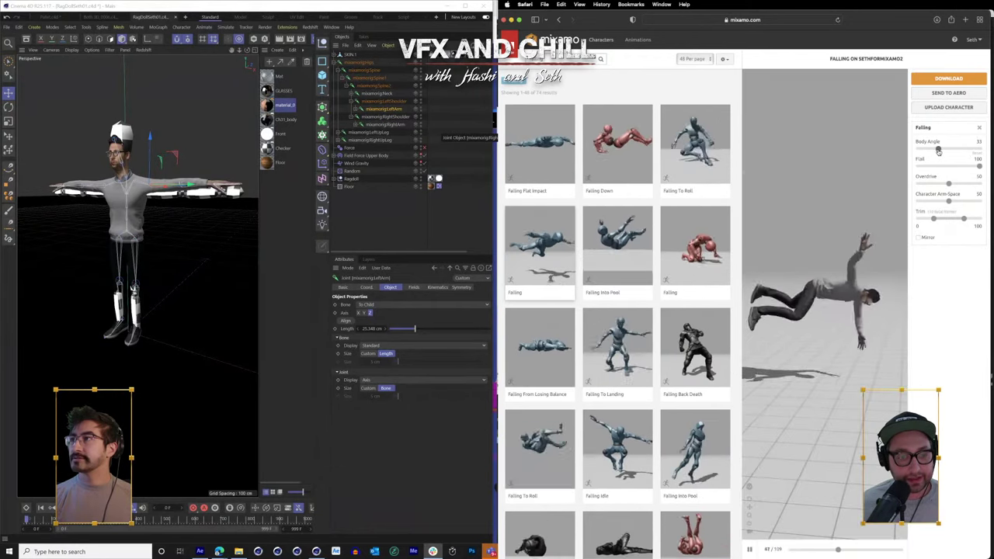
pyautogui.click(975, 149)
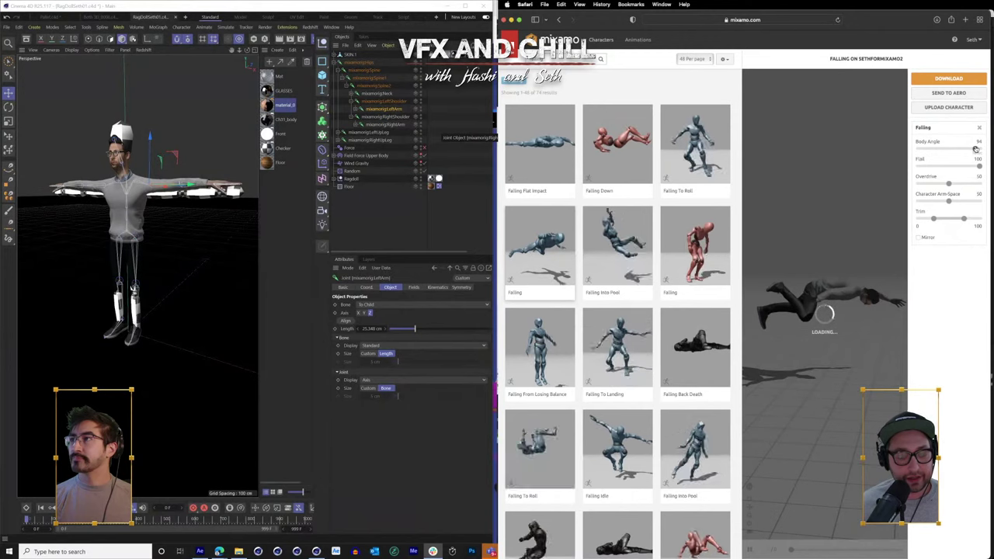
pyautogui.moveTo(976, 148); pyautogui.dragTo(973, 149)
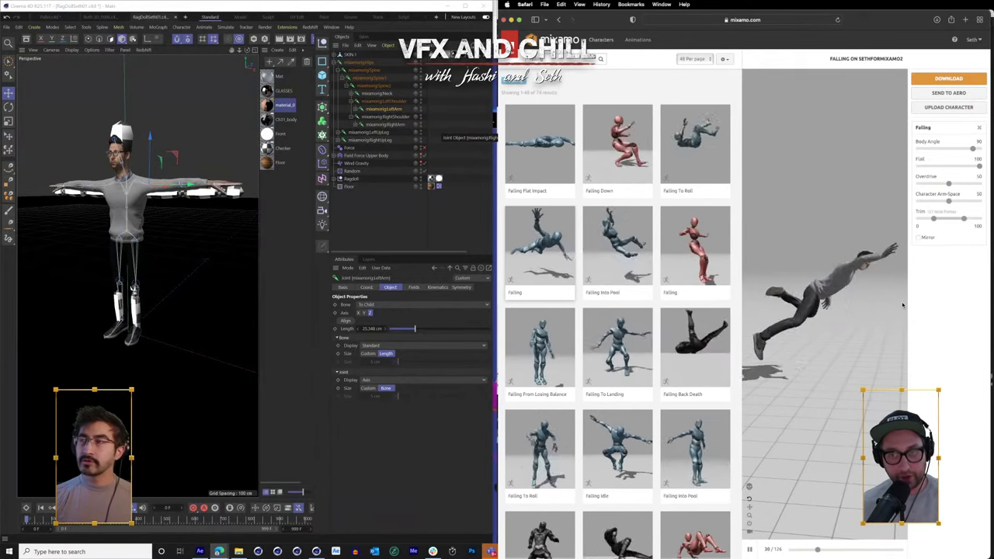
# - Switch to the Sweet Jumps video on Vimeo, play it and go back to the moment just before the cliff jump
pyautogui.moveTo(2, 289); pyautogui.dragTo(2, 262)
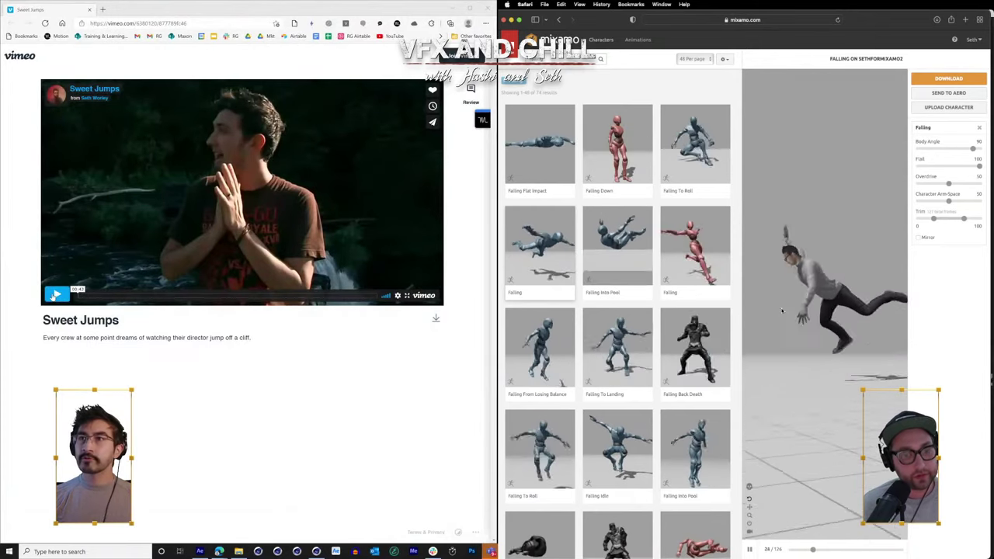
pyautogui.click(56, 294)
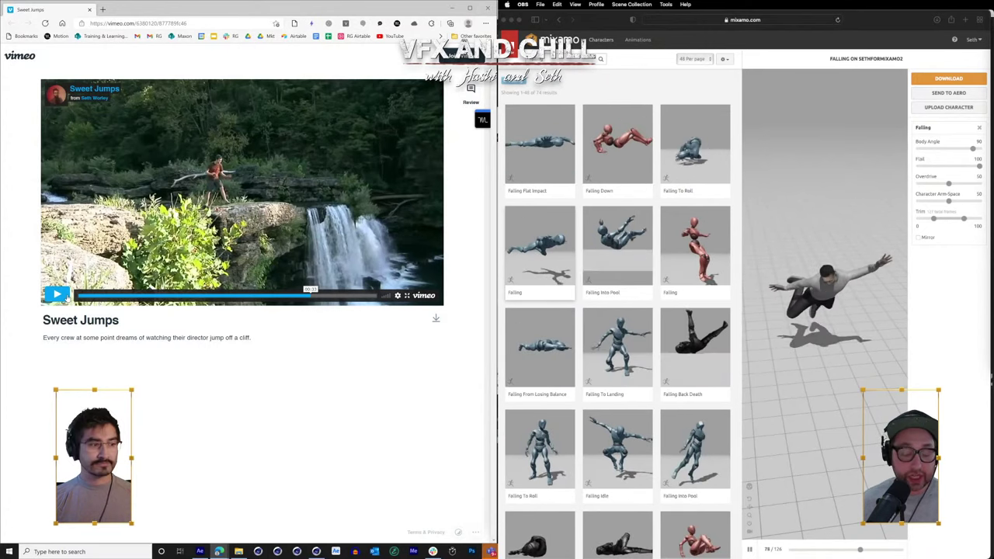
pyautogui.click(61, 295)
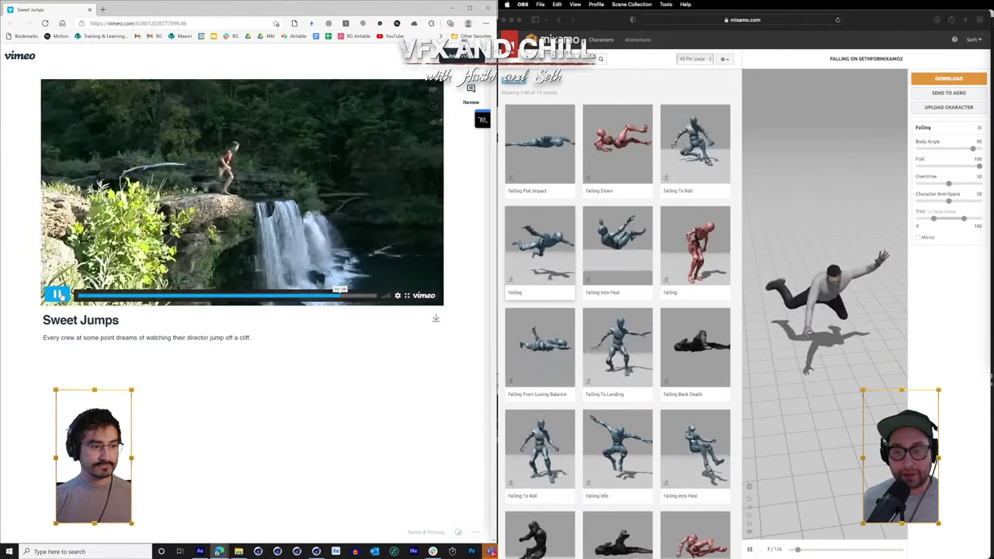
pyautogui.click(59, 295)
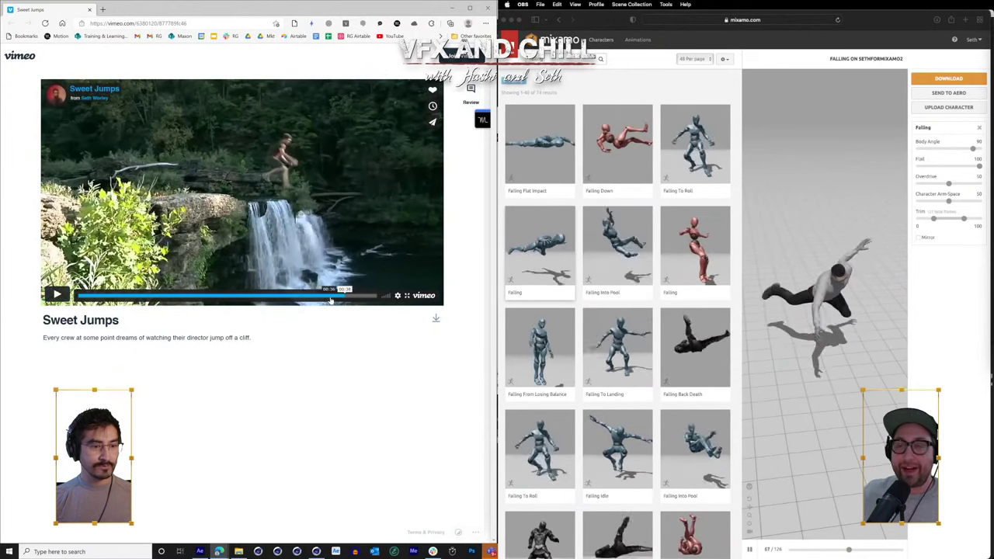
pyautogui.click(330, 298)
pyautogui.moveTo(330, 296); pyautogui.dragTo(335, 296)
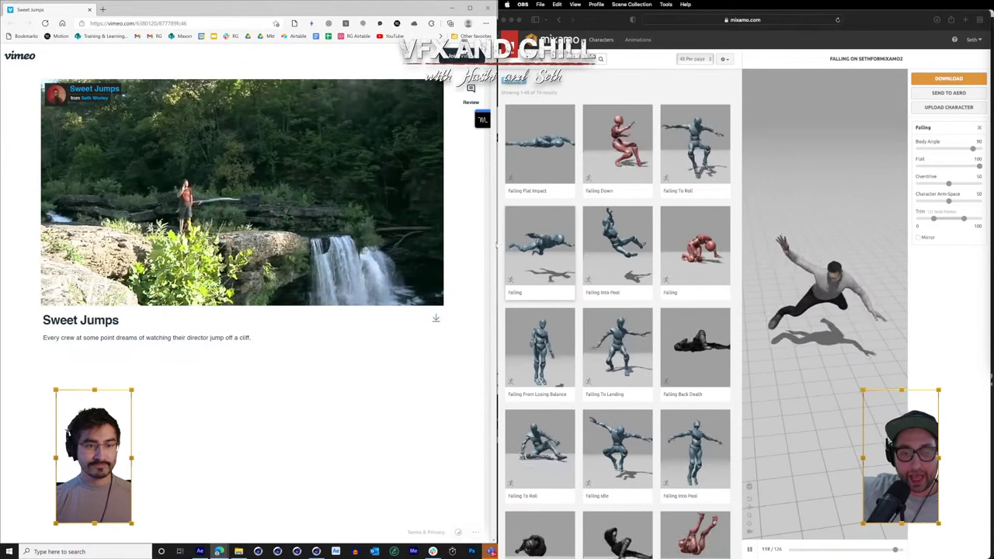
# - Try enlarging the browser window, and zoom the Sweet Jumps page to 150%
pyautogui.moveTo(496, 244); pyautogui.dragTo(597, 245)
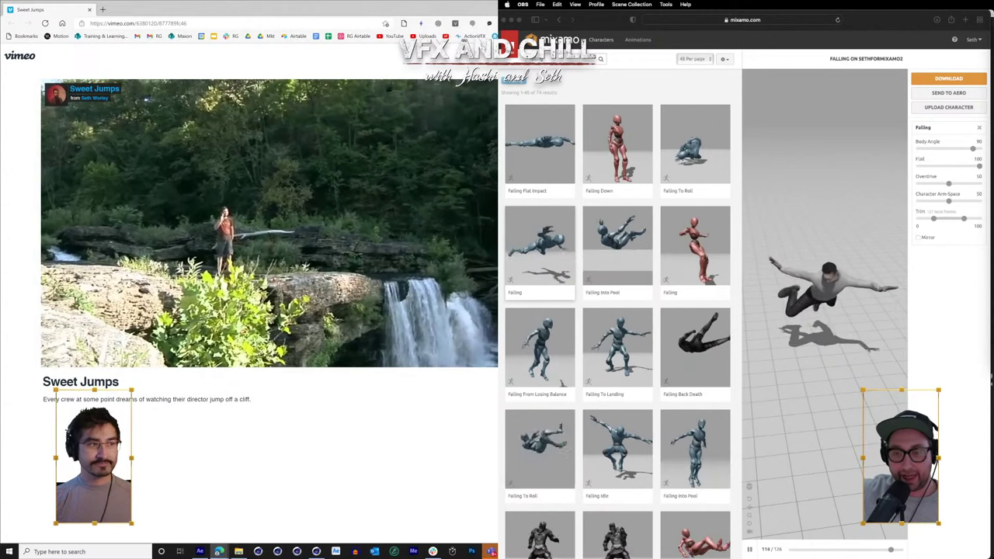
pyautogui.moveTo(502, 9); pyautogui.dragTo(0, 153)
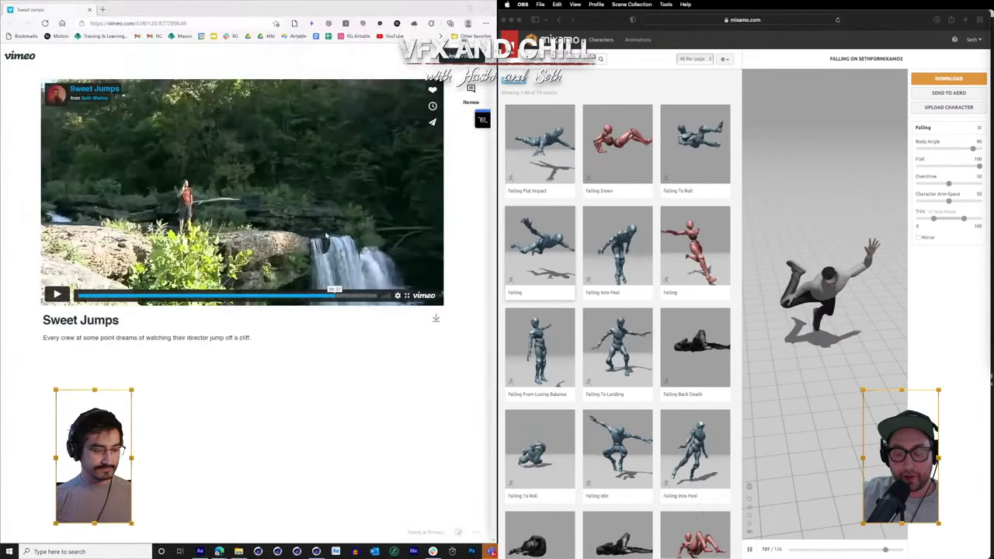
pyautogui.hotkey('ctrl', '+')
pyautogui.hotkey('ctrl', '+')
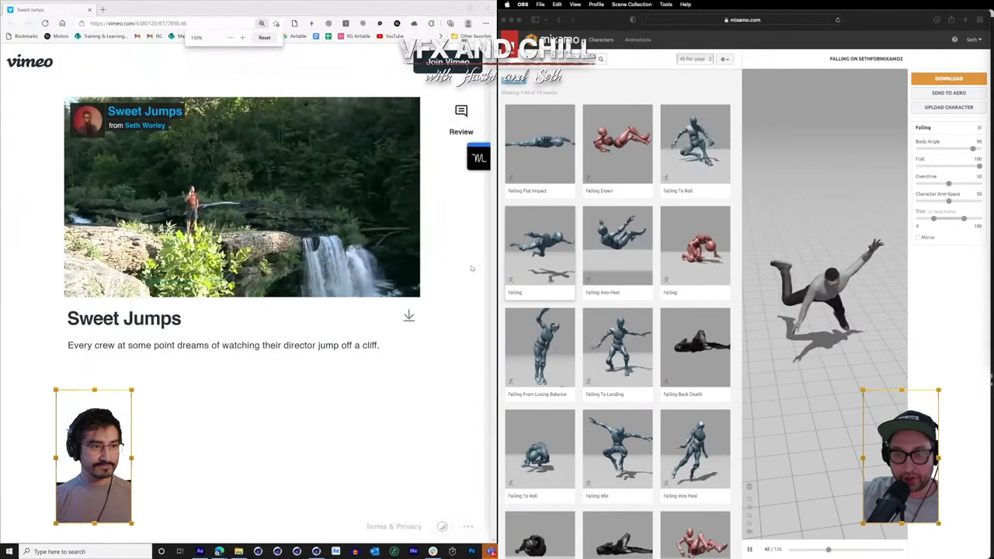
# - Replay the Sweet Jumps cliff jump and pause it at 00:39, during the fall
pyautogui.moveTo(370, 286)
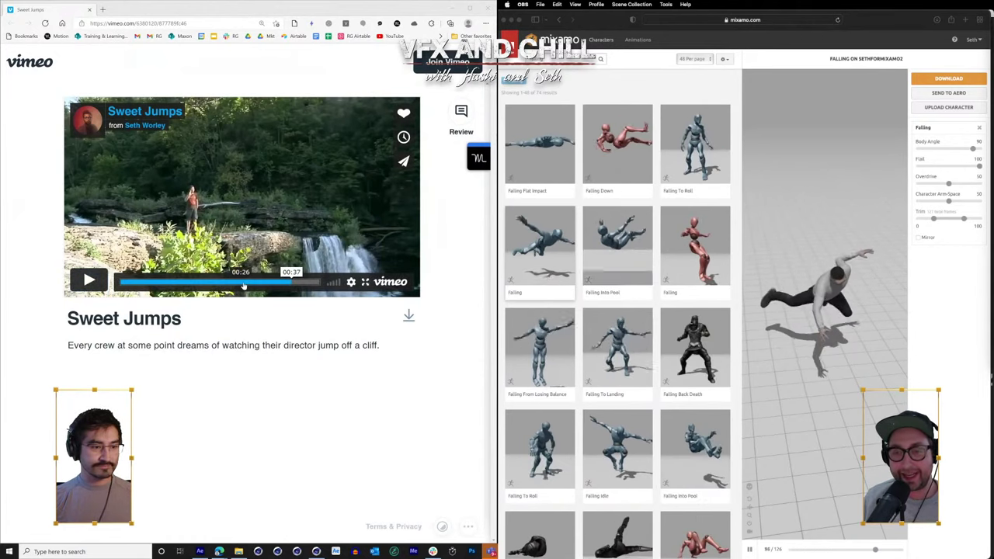
pyautogui.click(263, 286)
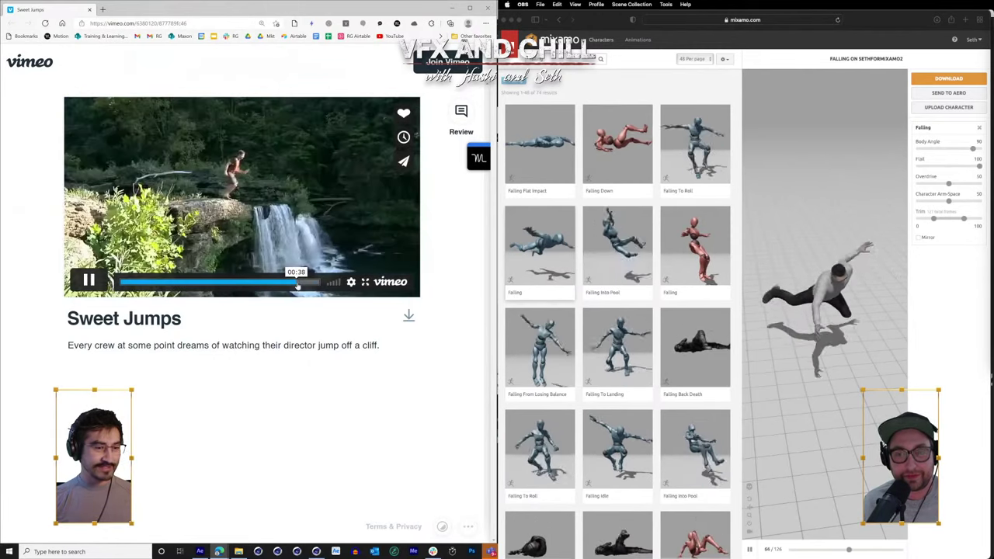
pyautogui.press('space')
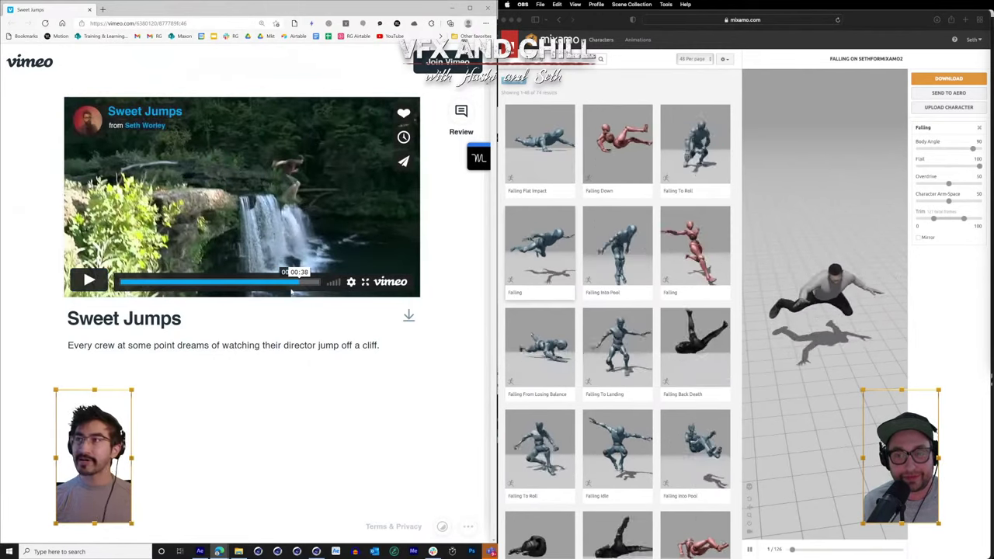
pyautogui.click(303, 283)
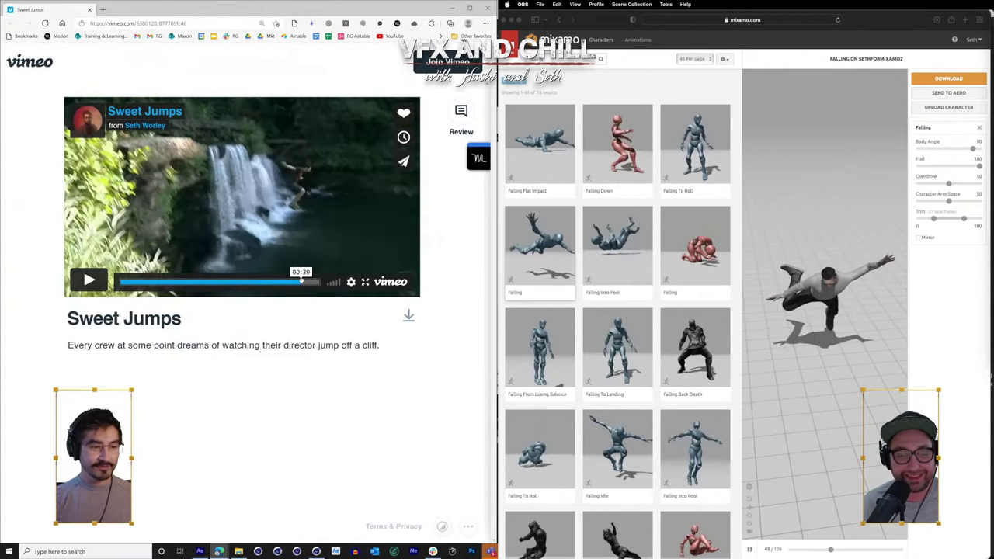
# - Compare the jumper's pose around 00:39 with the falling Mixamo character seen from a low side angle
pyautogui.click(889, 311)
pyautogui.moveTo(301, 282); pyautogui.dragTo(300, 283)
pyautogui.moveTo(889, 310); pyautogui.dragTo(893, 324)
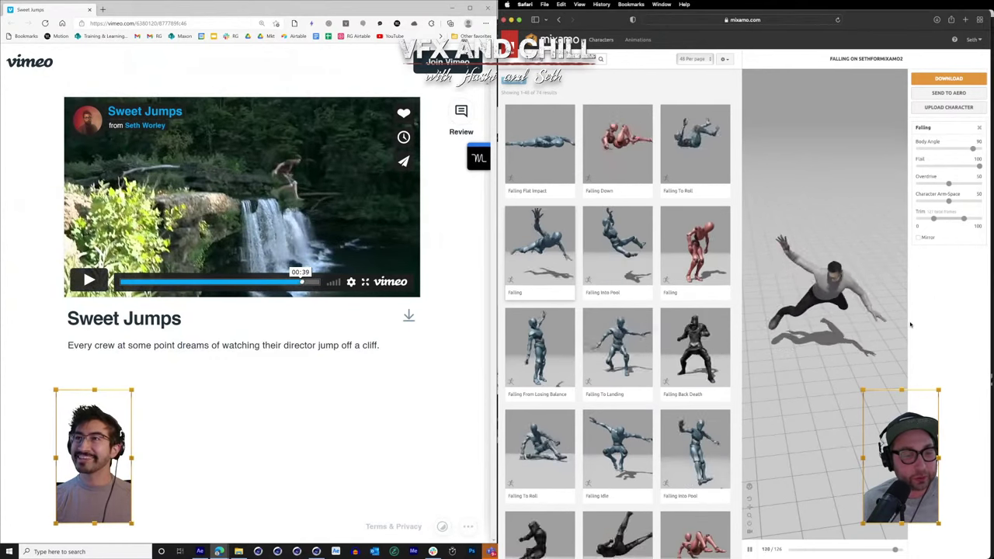
pyautogui.moveTo(301, 282); pyautogui.dragTo(303, 282)
pyautogui.moveTo(893, 318); pyautogui.dragTo(890, 302)
pyautogui.moveTo(304, 282); pyautogui.dragTo(303, 282)
pyautogui.moveTo(890, 302); pyautogui.dragTo(887, 287)
pyautogui.moveTo(303, 281); pyautogui.dragTo(300, 283)
pyautogui.moveTo(887, 288); pyautogui.dragTo(879, 280)
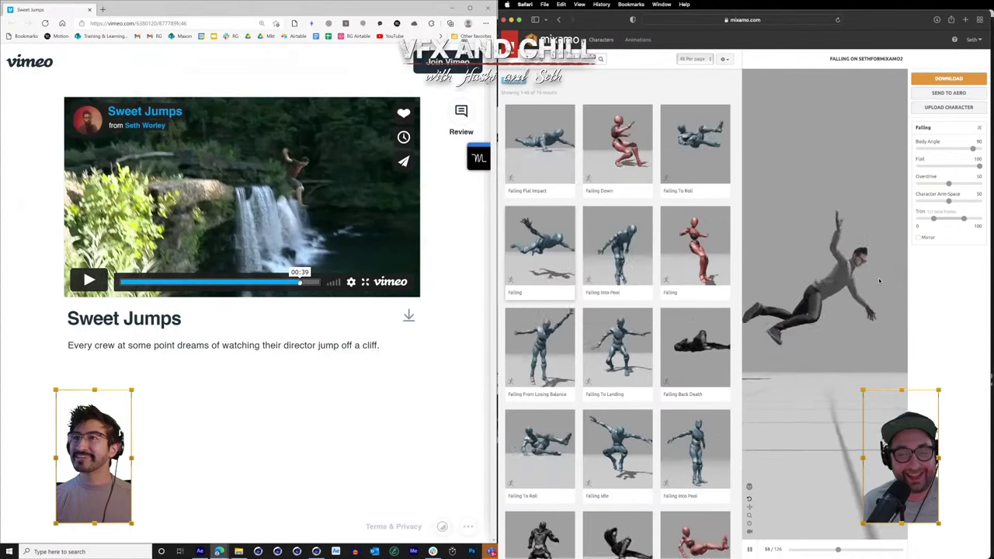
# - Set the Falling animation's Overdrive to 100, Character Arm-Space to 11 and Body Angle to 0
pyautogui.moveTo(956, 186); pyautogui.dragTo(989, 185)
pyautogui.moveTo(300, 283); pyautogui.dragTo(301, 283)
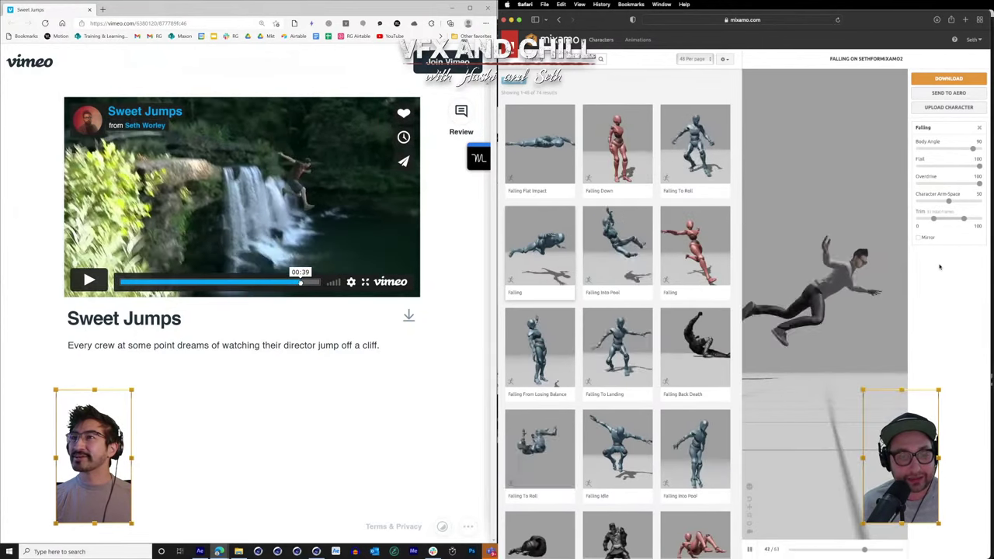
pyautogui.moveTo(949, 202); pyautogui.dragTo(926, 203)
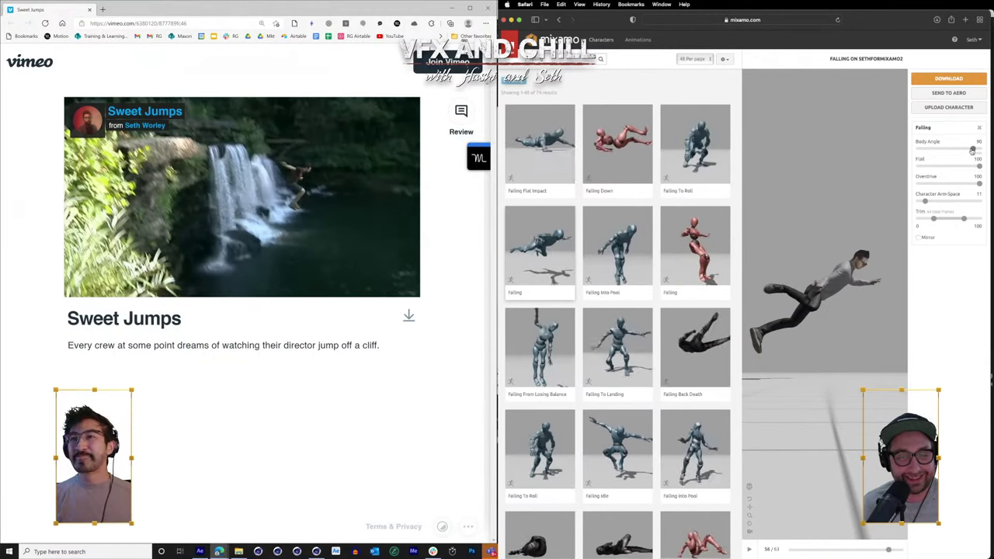
pyautogui.moveTo(972, 150); pyautogui.dragTo(885, 152)
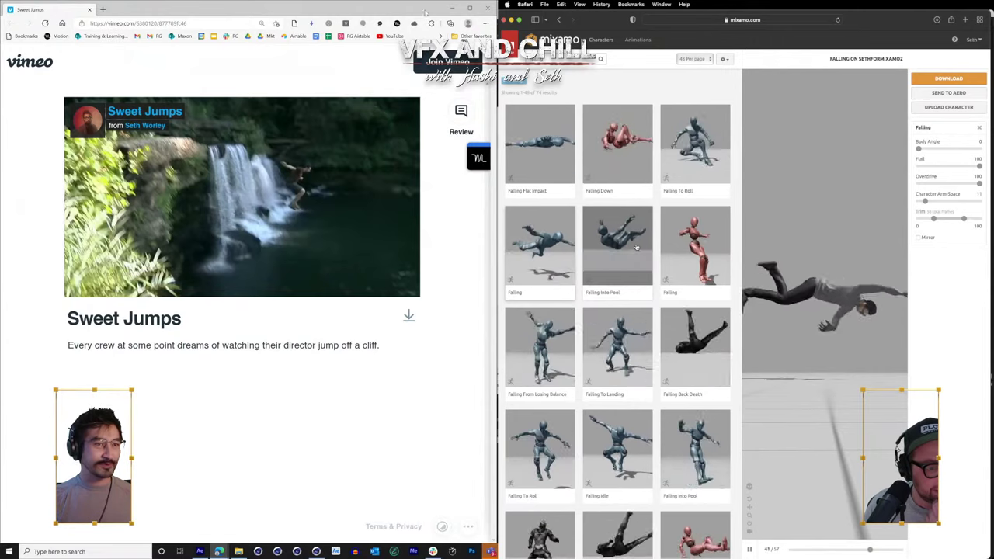
# - Switch to Cinema 4D, look through the recent project files and bring up the Pallet.c4d project
pyautogui.moveTo(398, 9); pyautogui.dragTo(496, 147)
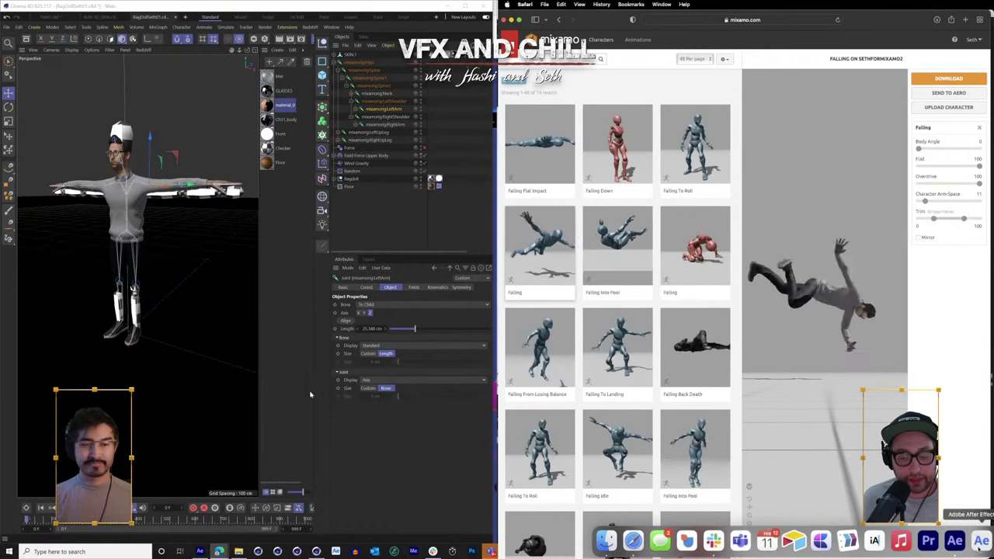
pyautogui.click(988, 541)
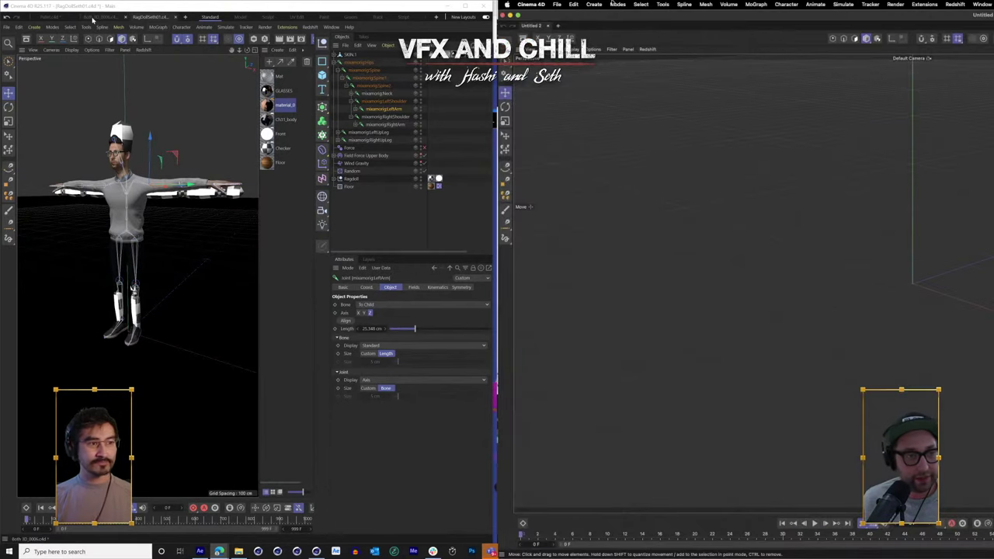
pyautogui.click(546, 4)
pyautogui.moveTo(557, 4)
pyautogui.moveTo(590, 40)
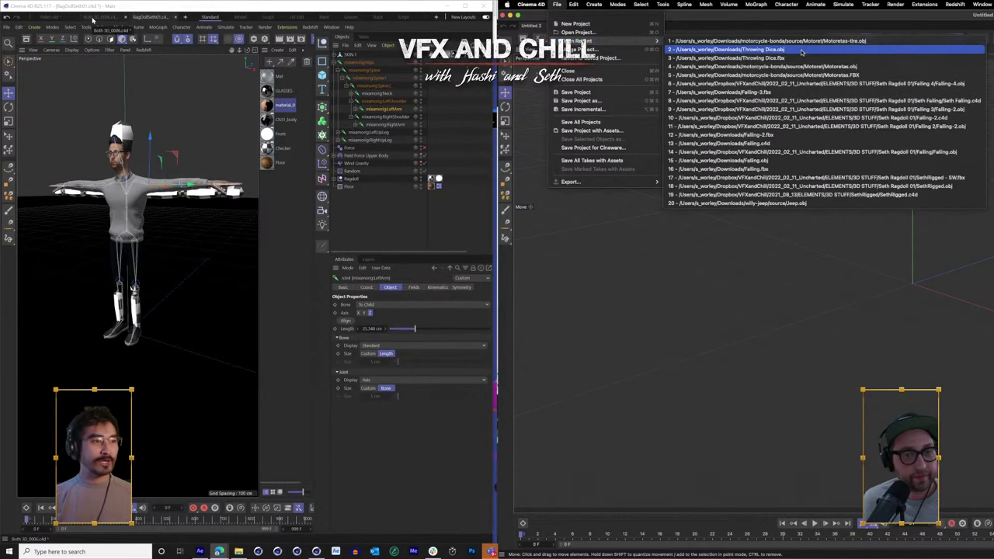
pyautogui.click(65, 20)
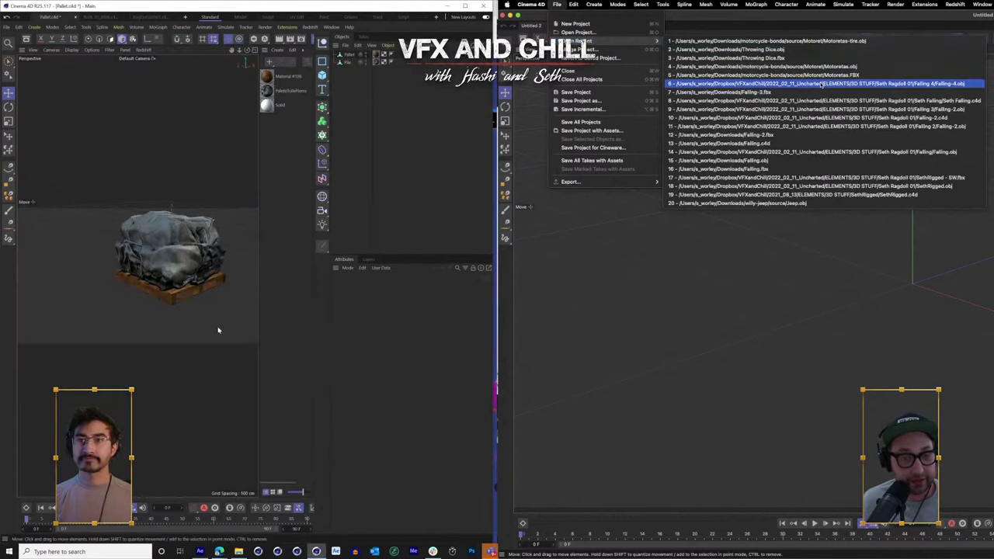
pyautogui.click(821, 84)
pyautogui.click(971, 195)
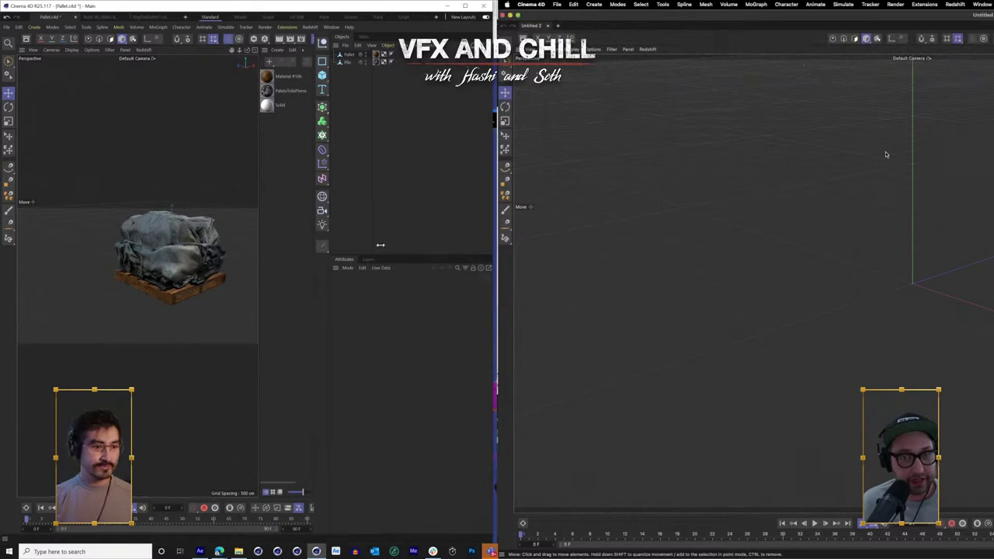
pyautogui.press('super+o')
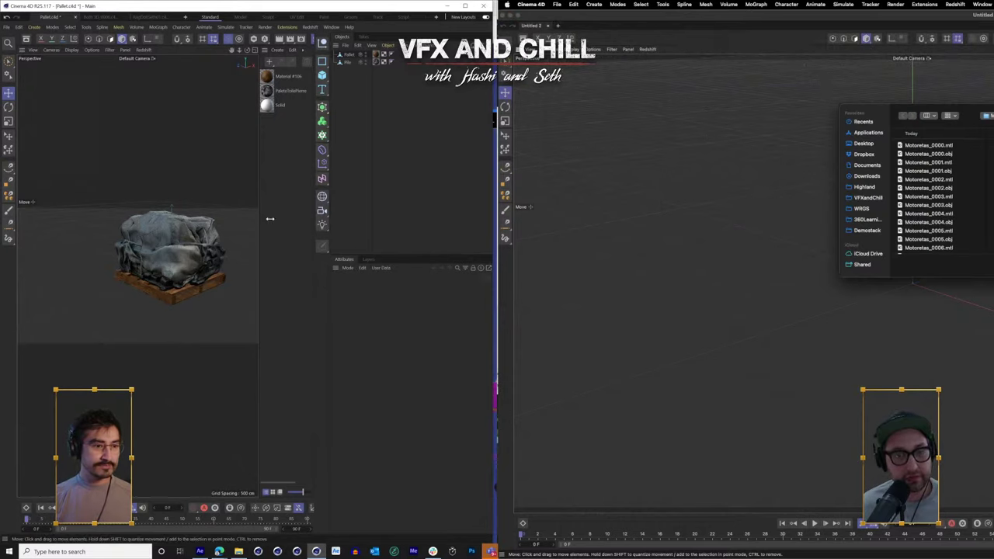
pyautogui.scroll(5, 169, 256)
pyautogui.scroll(-5, 923, 190)
pyautogui.scroll(-5, 168, 255)
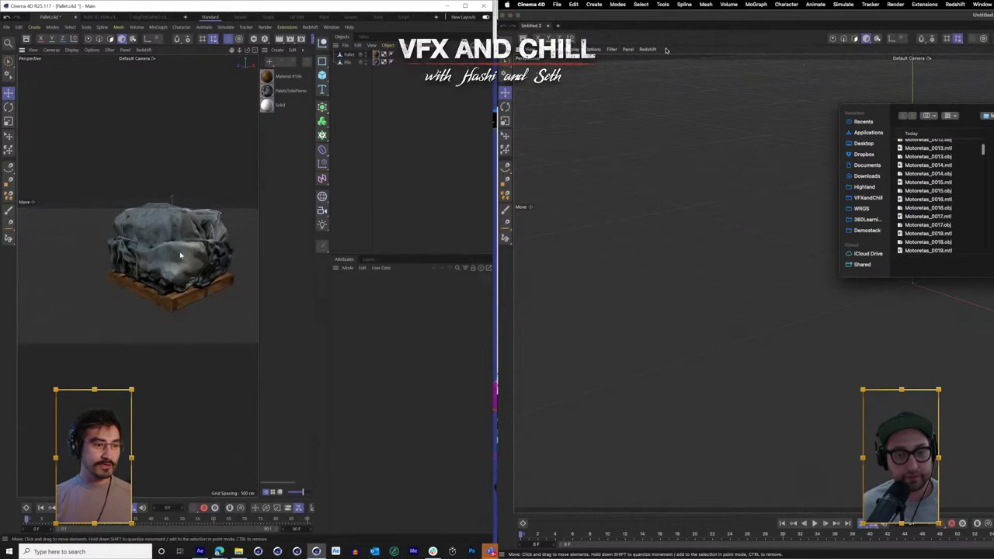
pyautogui.moveTo(180, 255); pyautogui.dragTo(229, 268)
pyautogui.press('Escape')
# - Examine the cloth-wrapped pallet from several angles and select its Pile object
pyautogui.moveTo(519, 16)
pyautogui.click(557, 38)
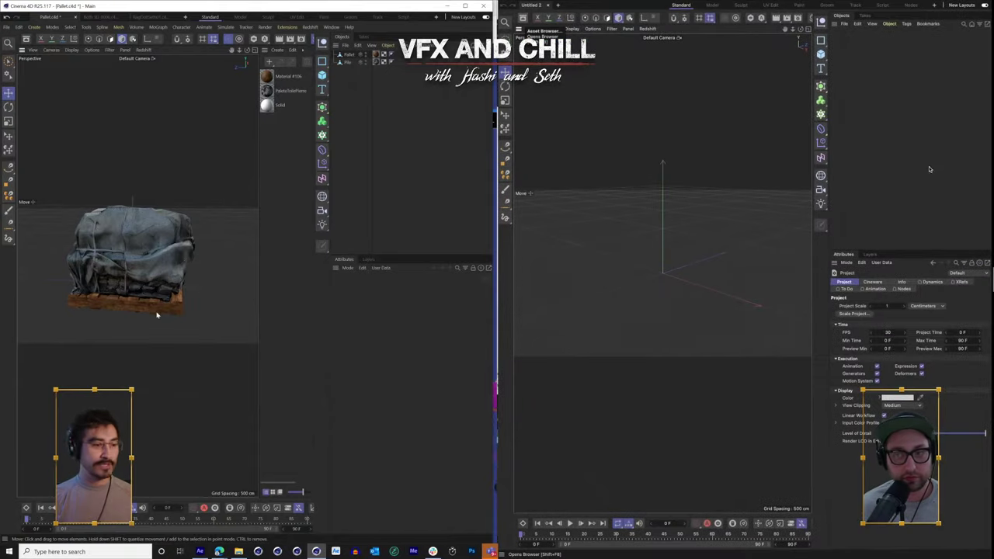
pyautogui.scroll(5, 158, 313)
pyautogui.scroll(-7, 165, 309)
pyautogui.click(871, 90)
pyautogui.moveTo(166, 309)
pyautogui.mouseDown()
pyautogui.moveTo(150, 310)
pyautogui.moveTo(154, 298)
pyautogui.mouseUp()
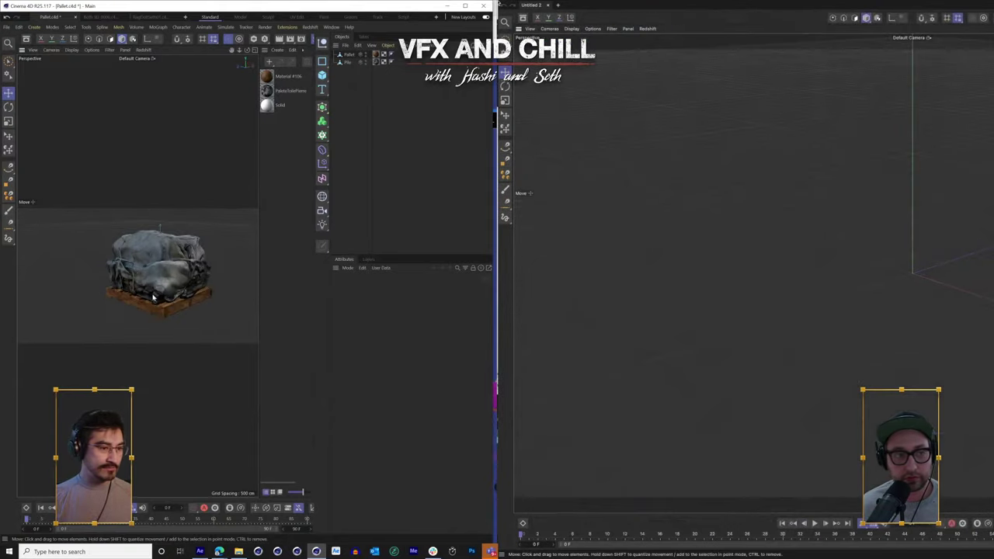
pyautogui.click(166, 248)
pyautogui.moveTo(166, 249)
pyautogui.mouseDown()
pyautogui.moveTo(165, 182)
pyautogui.moveTo(165, 247)
pyautogui.mouseUp()
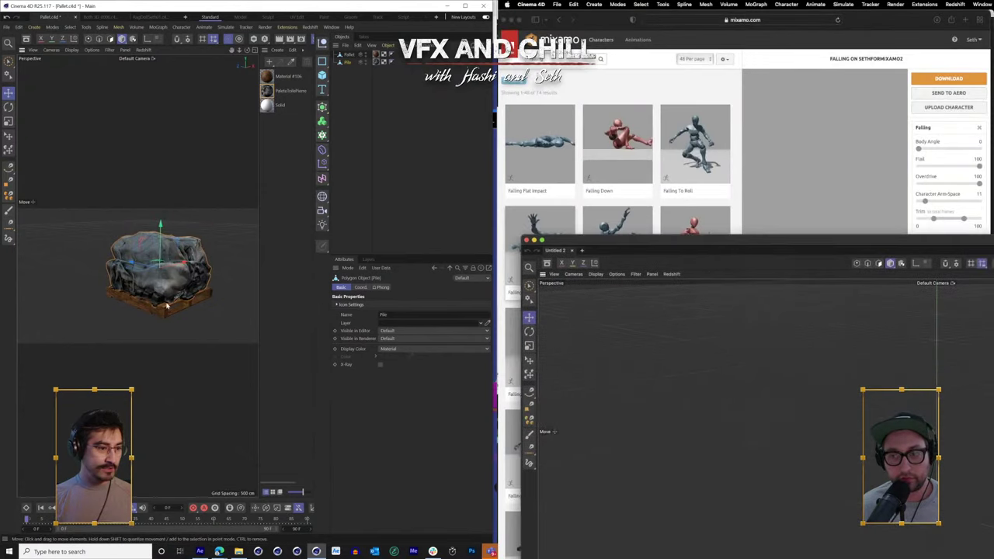
# - Select the Pallet object, add a Plane primitive and raise it above the cloth-wrapped pallet
pyautogui.click(161, 311)
pyautogui.scroll(5, 172, 247)
pyautogui.scroll(-4, 193, 287)
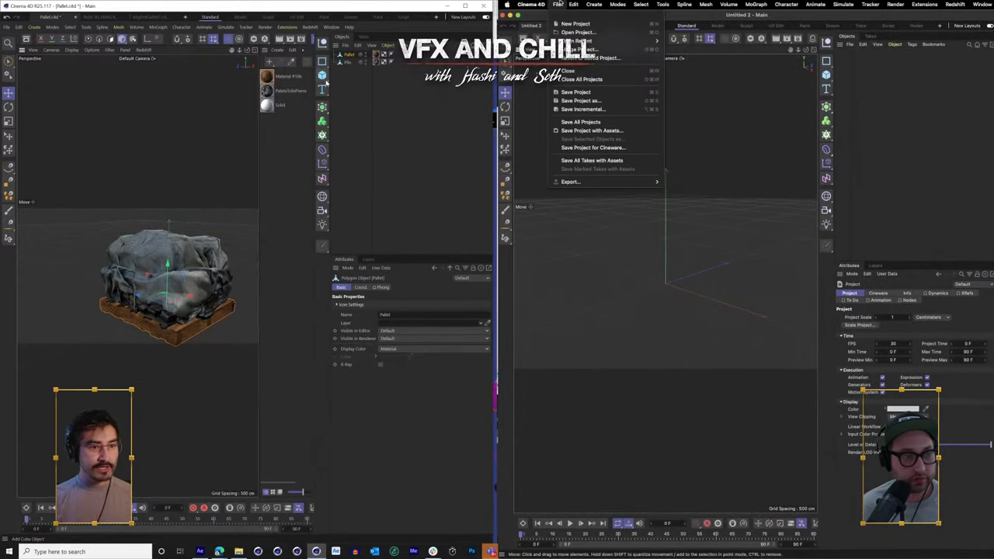
pyautogui.click(322, 75)
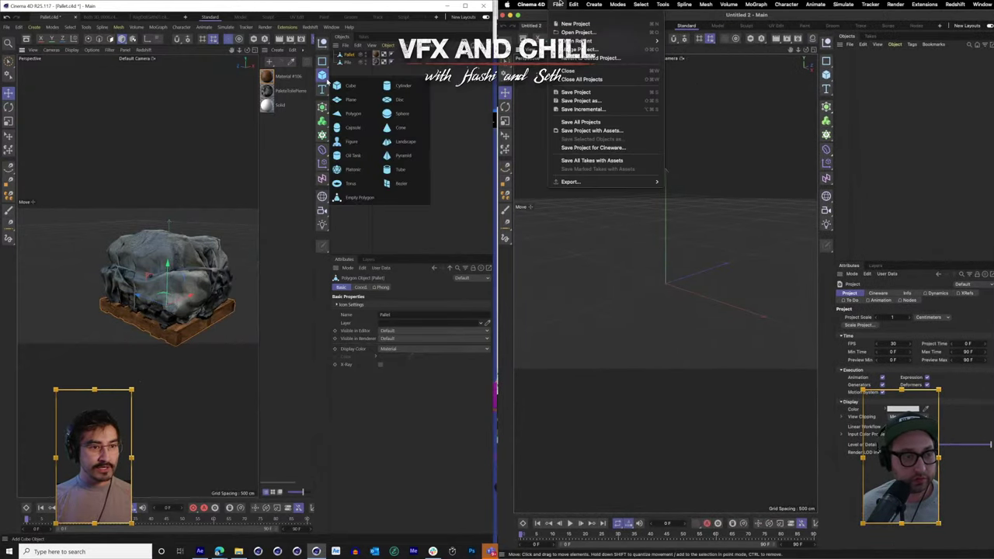
pyautogui.click(371, 102)
pyautogui.moveTo(168, 266); pyautogui.dragTo(172, 169)
pyautogui.moveTo(178, 253); pyautogui.dragTo(128, 307)
# - Add Cloth Collider tags to the Pallet and Pile objects, and open the falling character's project from its folder inside the ragdoll folder
pyautogui.click(618, 551)
pyautogui.click(345, 62)
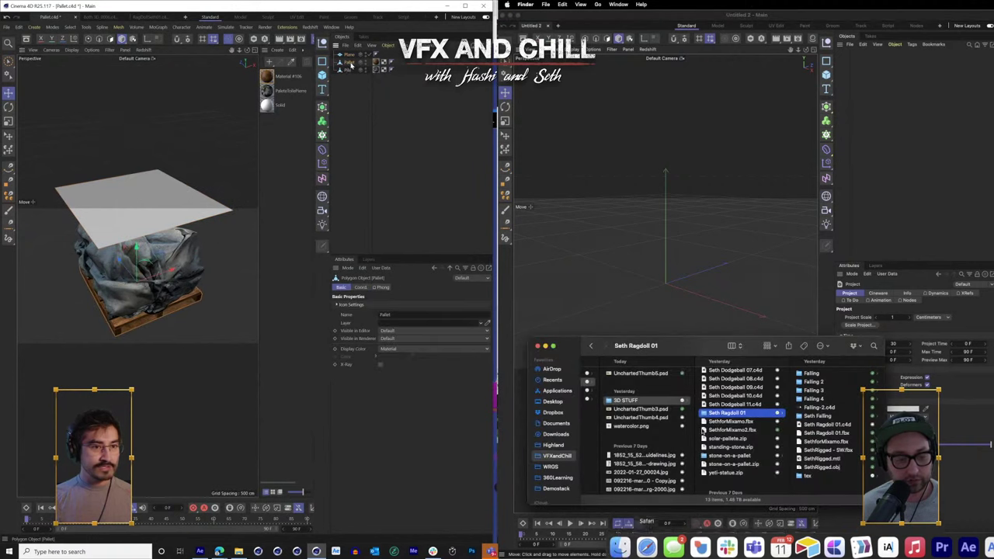
pyautogui.rightClick(348, 62)
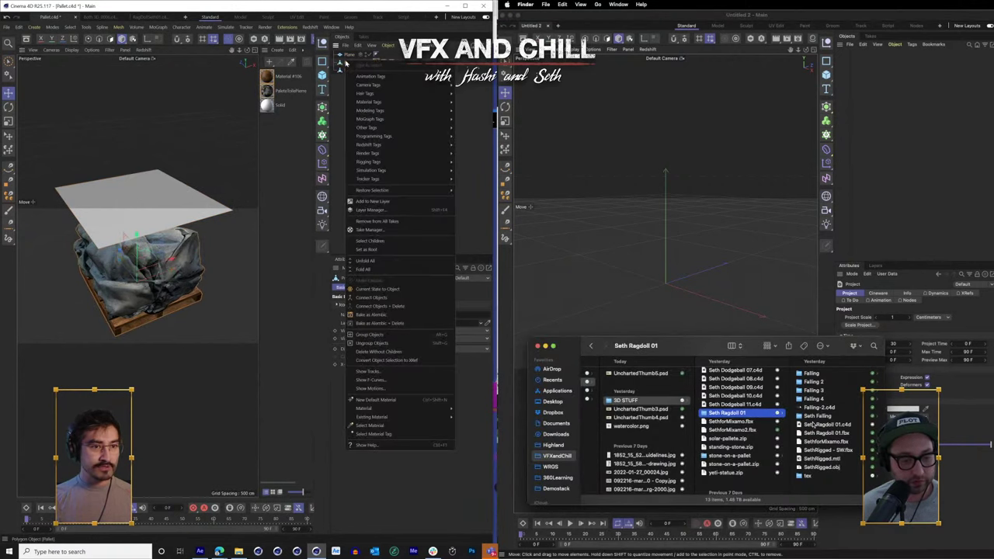
pyautogui.moveTo(399, 171)
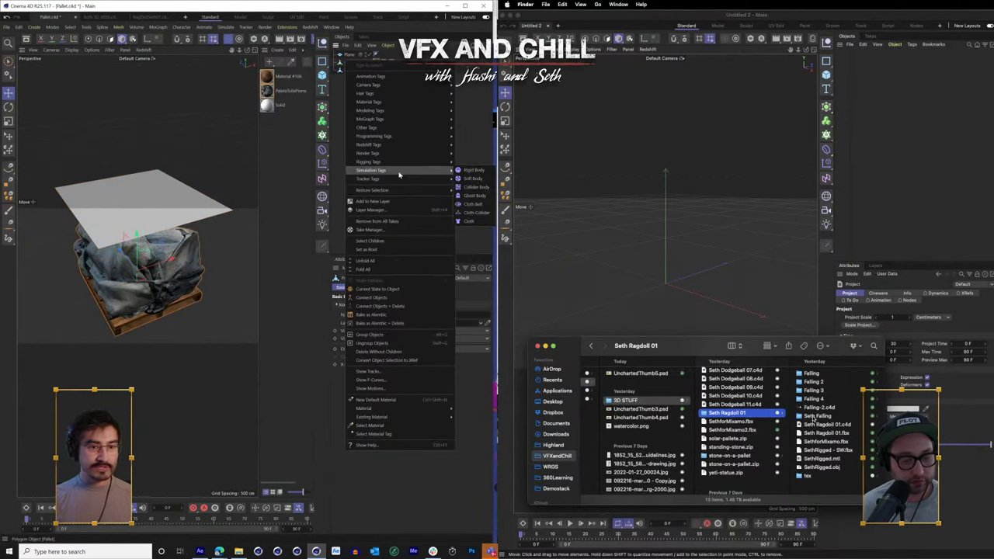
pyautogui.click(813, 417)
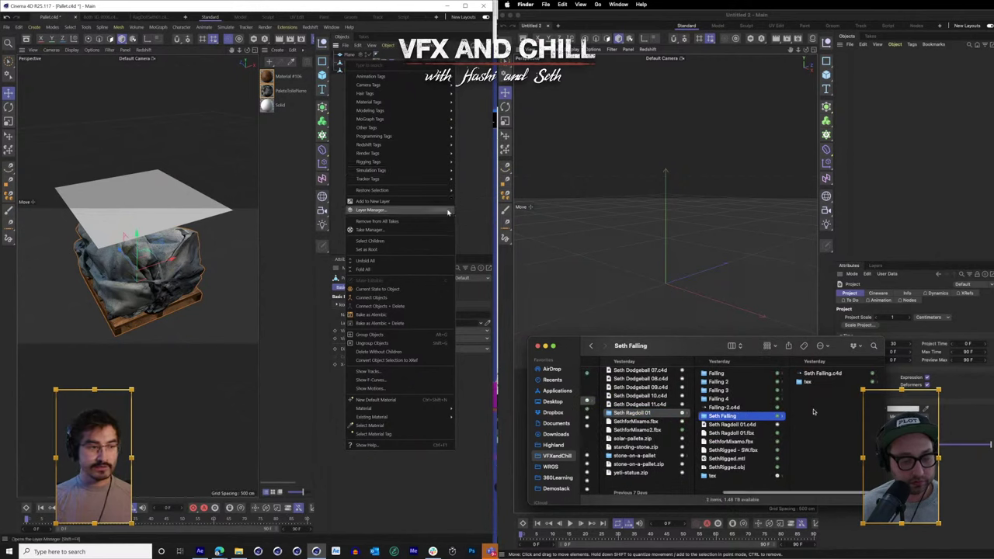
pyautogui.click(815, 373)
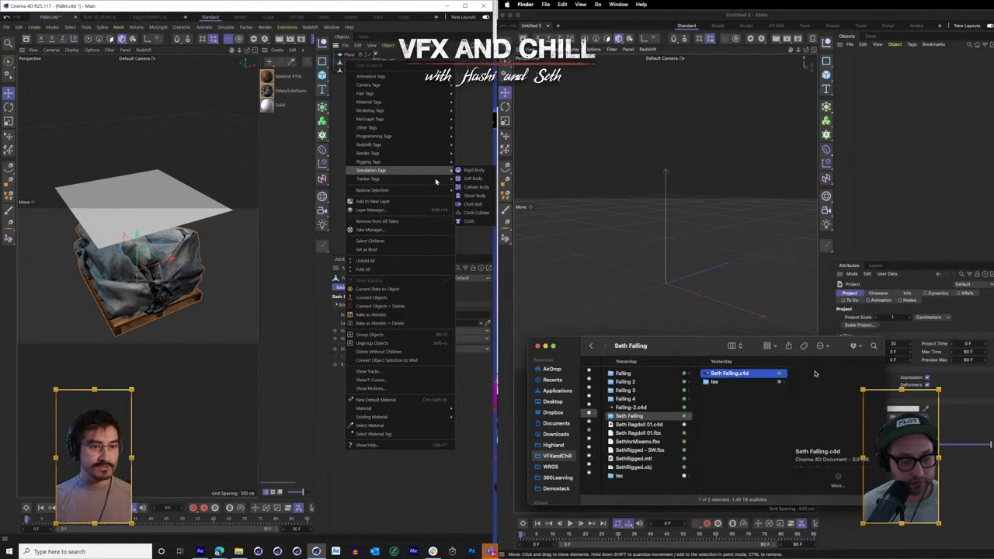
pyautogui.click(474, 213)
pyautogui.doubleClick(705, 376)
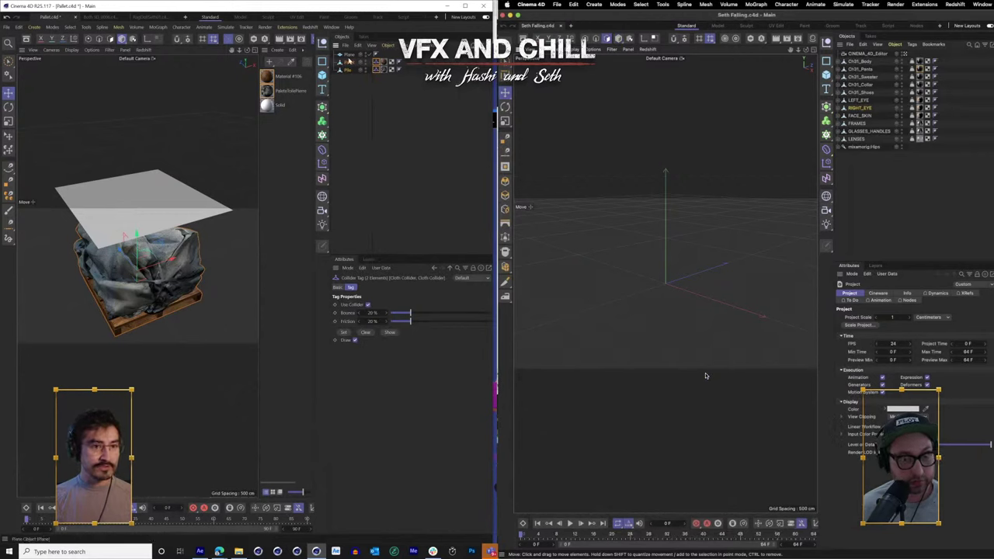
# - Convert the square plane above the pallet to an editable object and give it a Cloth tag
pyautogui.click(349, 56)
pyautogui.press('c')
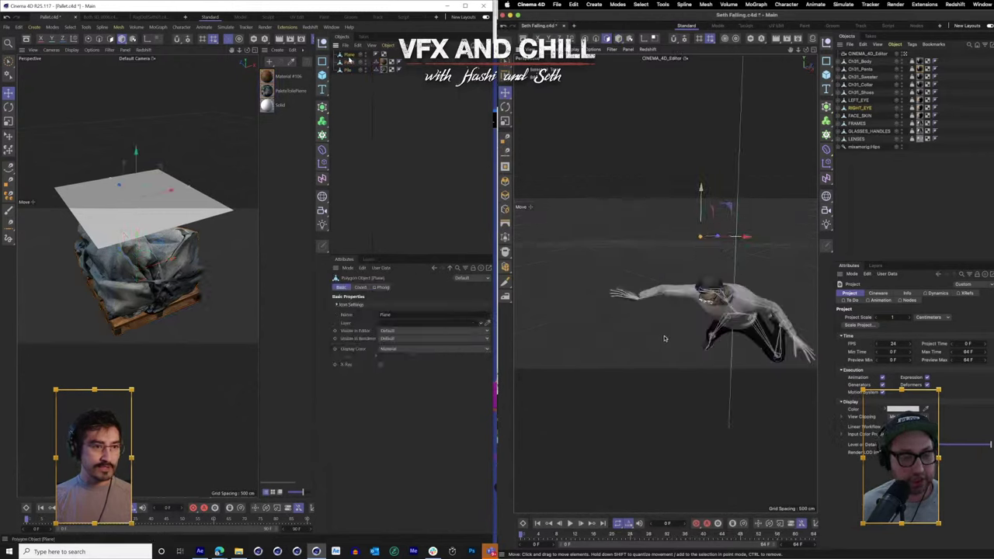
pyautogui.rightClick(349, 58)
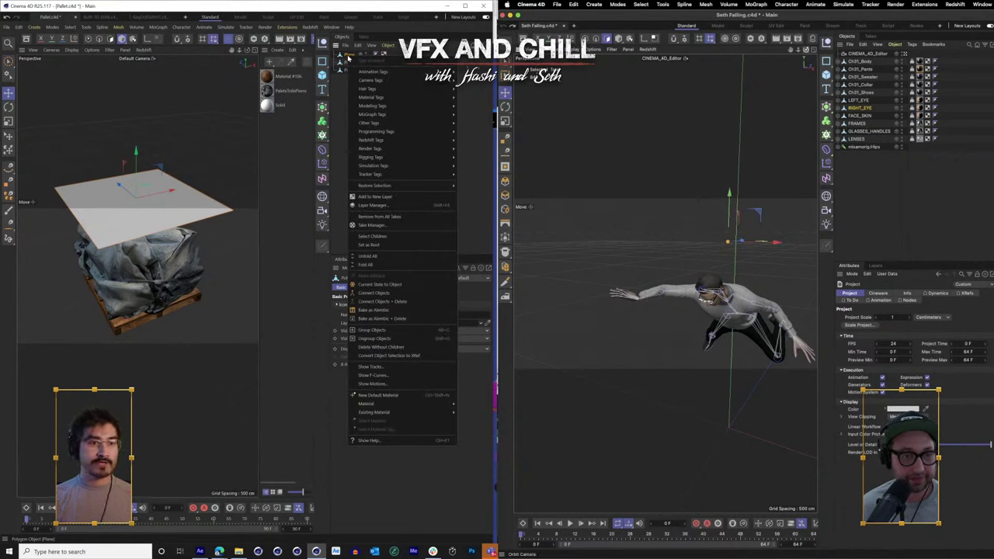
pyautogui.click(347, 59)
pyautogui.press('space')
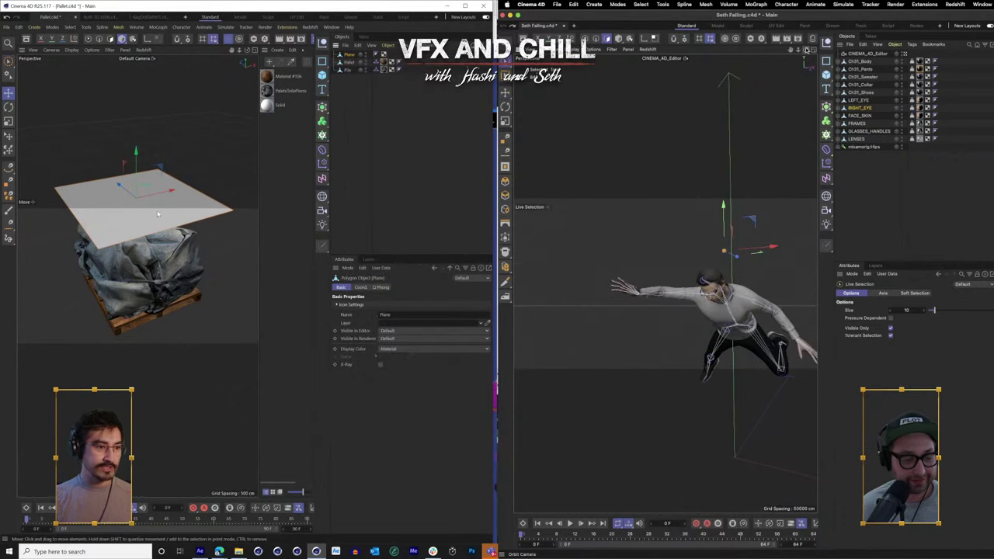
pyautogui.rightClick(349, 57)
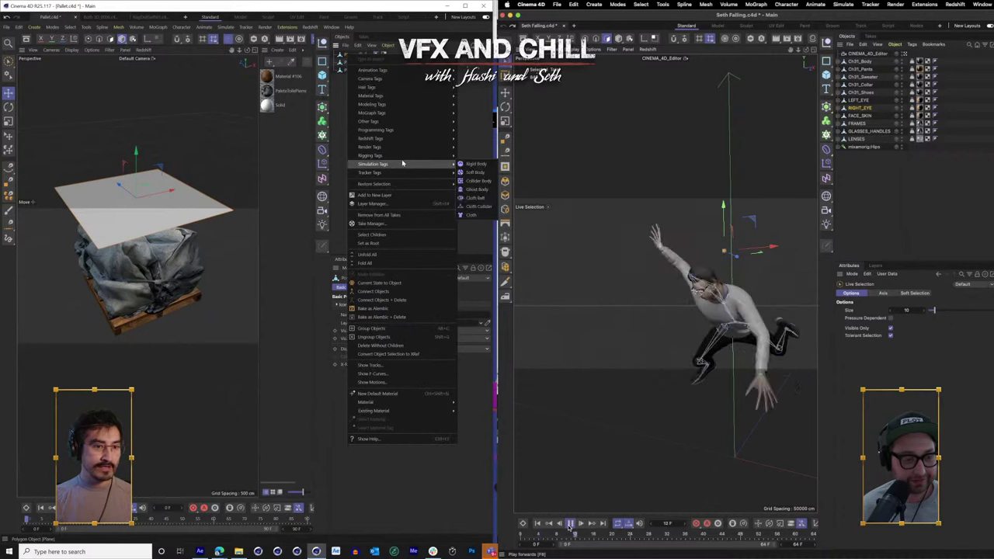
pyautogui.moveTo(429, 167)
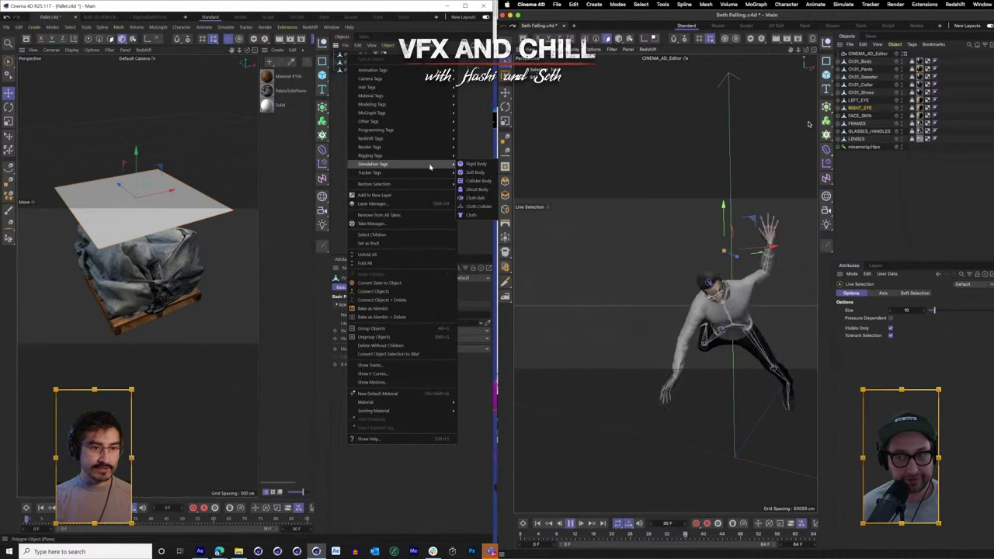
pyautogui.click(470, 215)
# - Play the cloth simulation, examine how the plane drapes over the pallet, and return to frame 0
pyautogui.moveTo(200, 291); pyautogui.dragTo(203, 306)
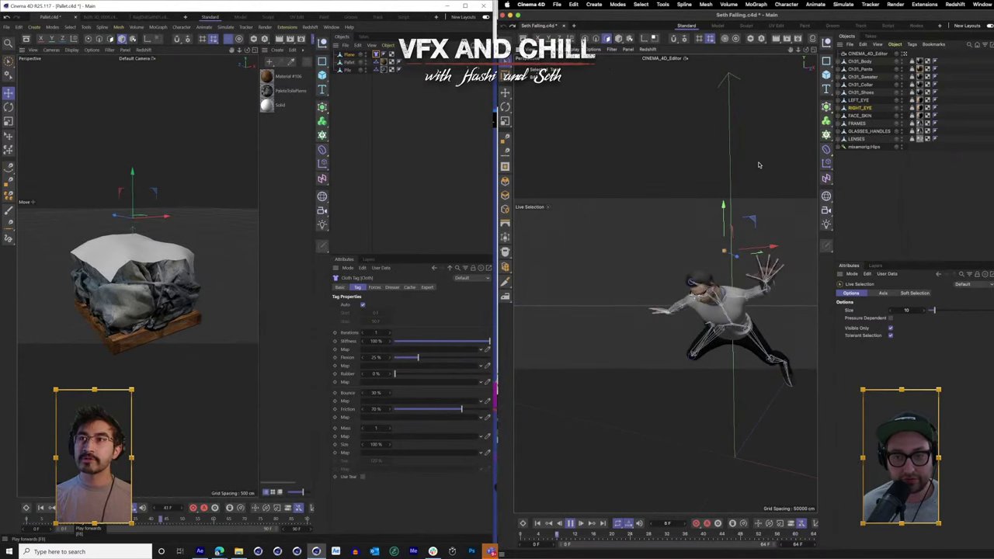
pyautogui.click(74, 509)
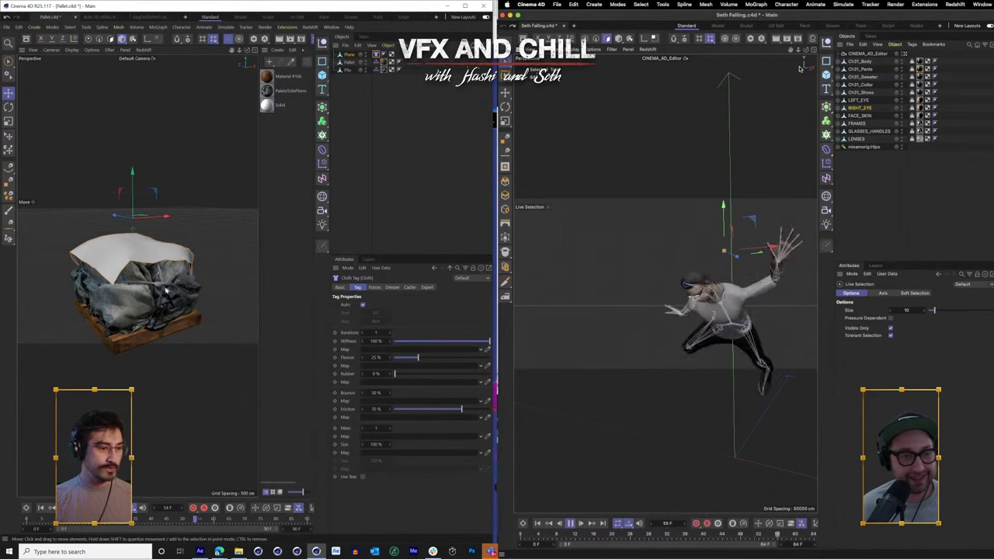
pyautogui.moveTo(167, 305)
pyautogui.mouseDown()
pyautogui.moveTo(249, 285)
pyautogui.moveTo(156, 294)
pyautogui.mouseUp()
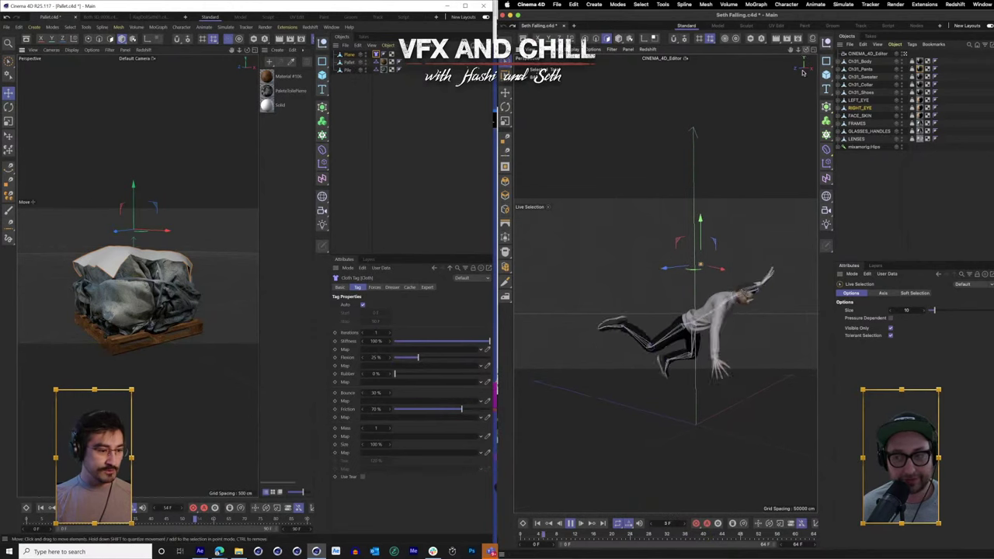
pyautogui.moveTo(195, 518); pyautogui.dragTo(1, 531)
pyautogui.moveTo(160, 293); pyautogui.dragTo(141, 339)
pyautogui.click(571, 523)
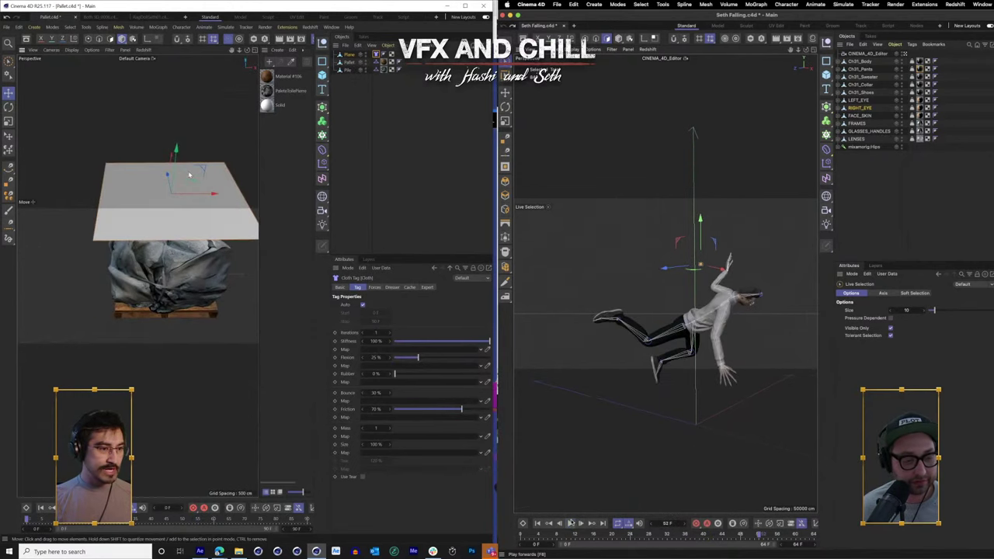
# - Remove the Cloth tag from the plane and undo back to the parametric Plane object
pyautogui.click(357, 56)
pyautogui.click(357, 56)
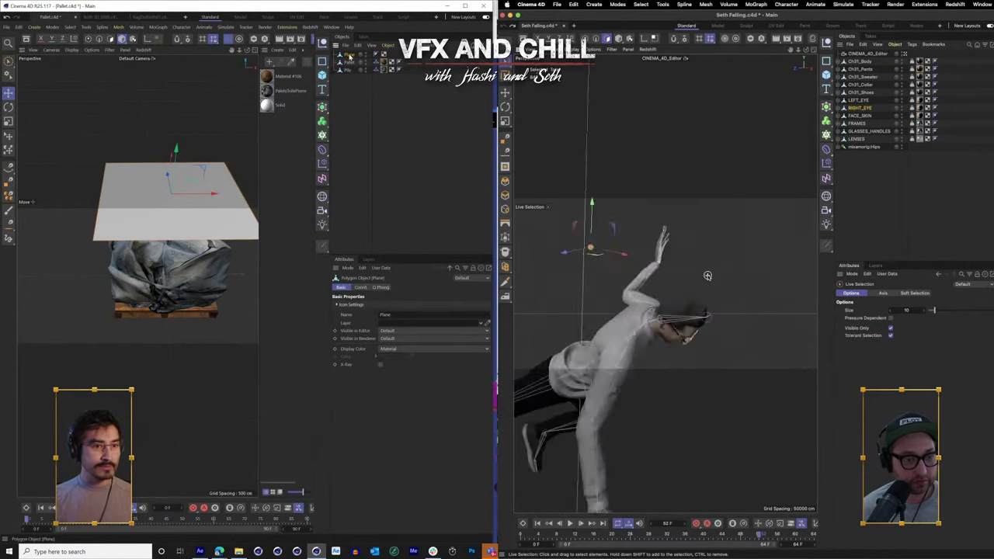
pyautogui.moveTo(708, 276); pyautogui.dragTo(708, 276)
pyautogui.hotkey('ctrl', 'z')
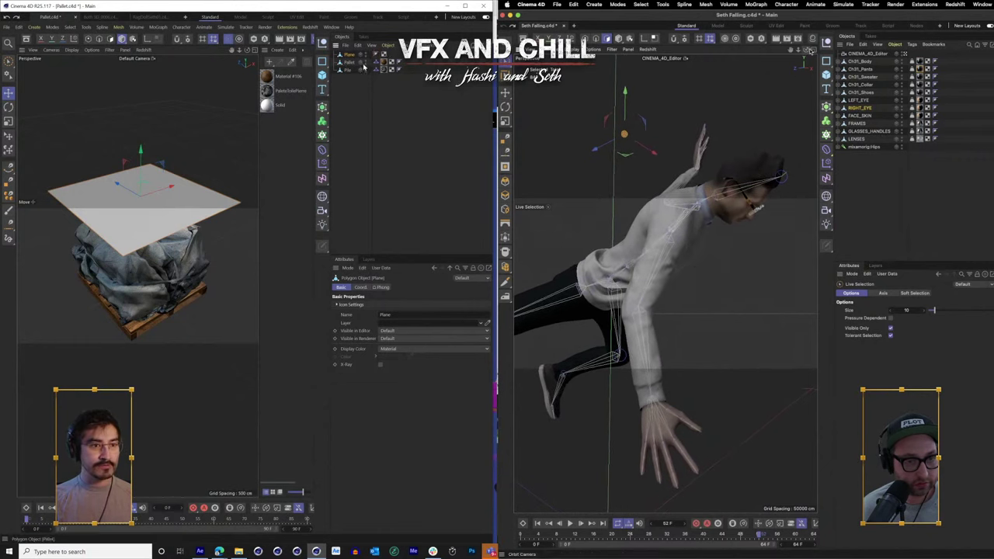
pyautogui.hotkey('ctrl', 'z')
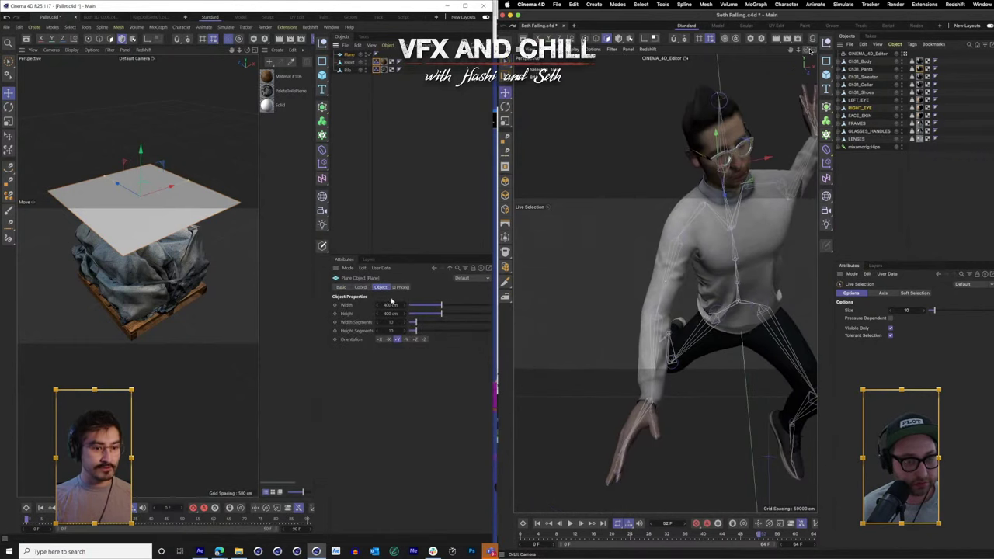
# - Reshape the plane into a strap with width 1000 cm, height 12 cm, 54 width segments and 3 height segments
pyautogui.moveTo(441, 305); pyautogui.dragTo(410, 332)
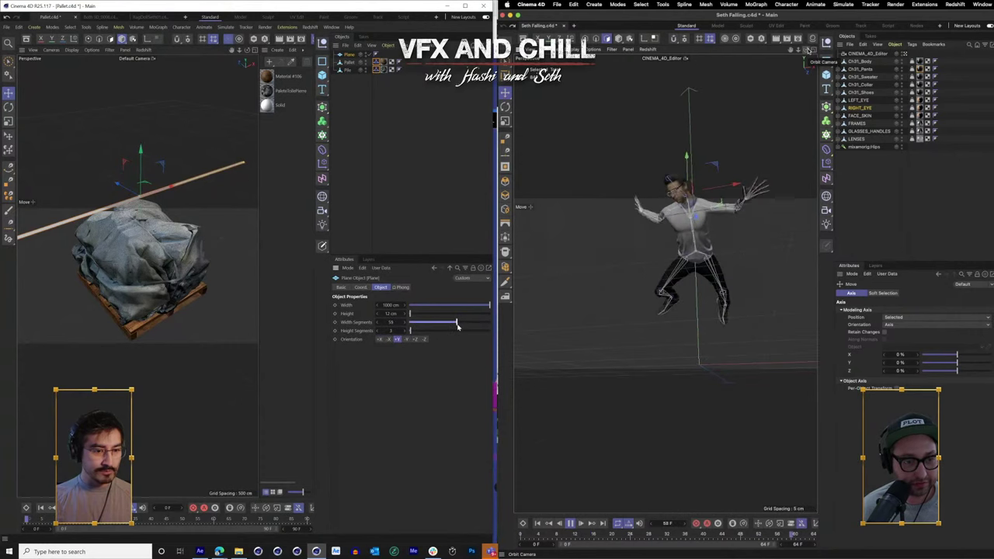
pyautogui.moveTo(457, 326); pyautogui.dragTo(452, 326)
pyautogui.scroll(3, 144, 207)
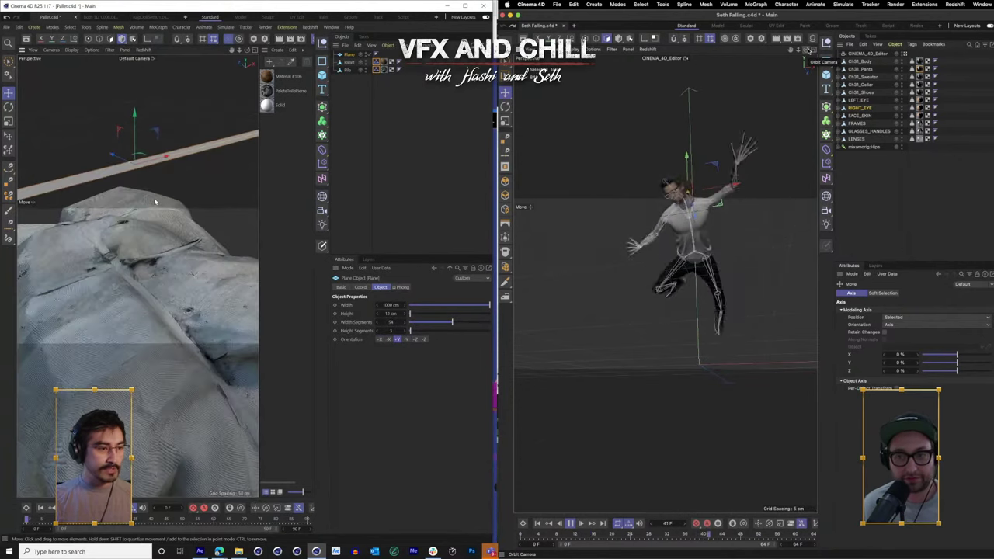
pyautogui.scroll(-3, 155, 202)
pyautogui.moveTo(155, 202); pyautogui.dragTo(191, 284)
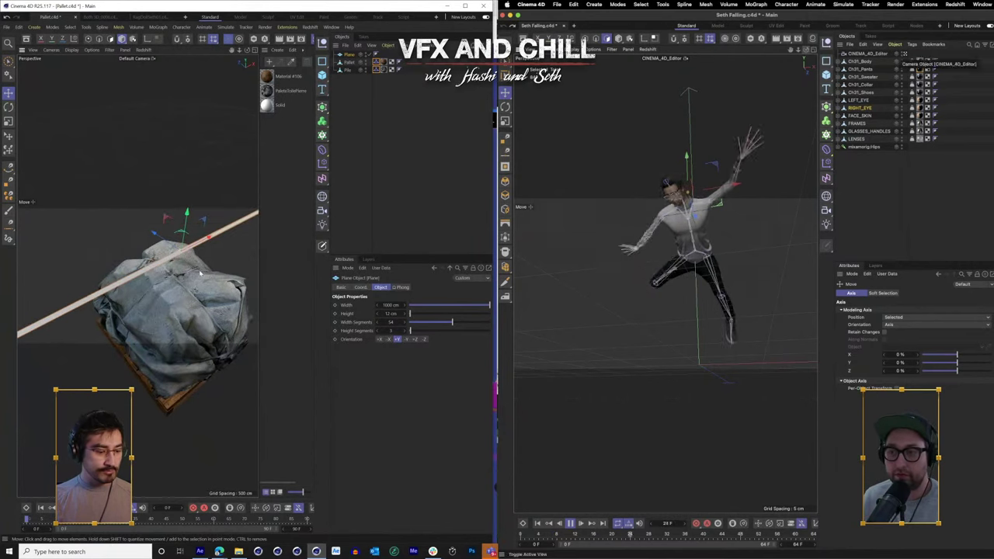
# - Convert the strap to an editable object and inspect its points along its length over the pallet
pyautogui.press('c')
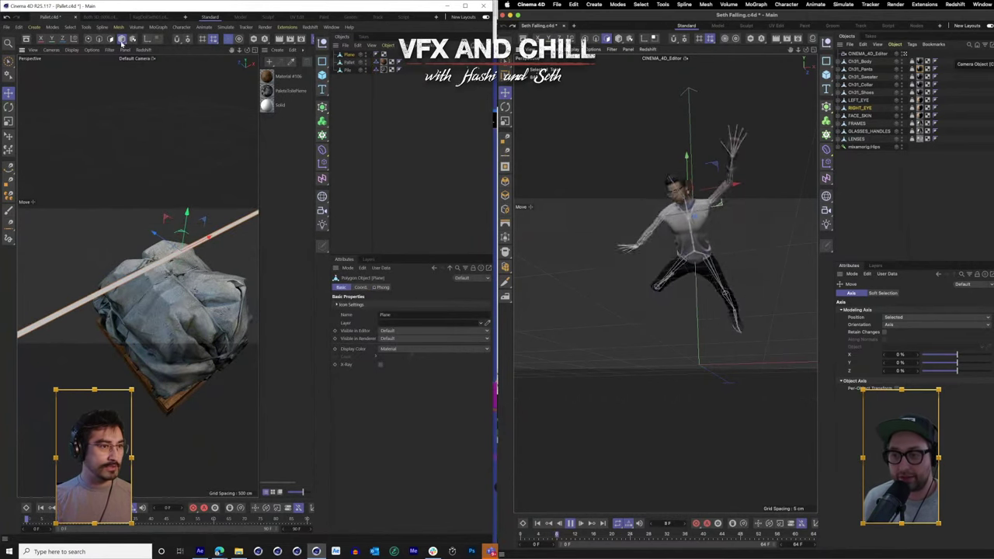
pyautogui.click(99, 39)
pyautogui.click(89, 39)
pyautogui.scroll(5, 167, 287)
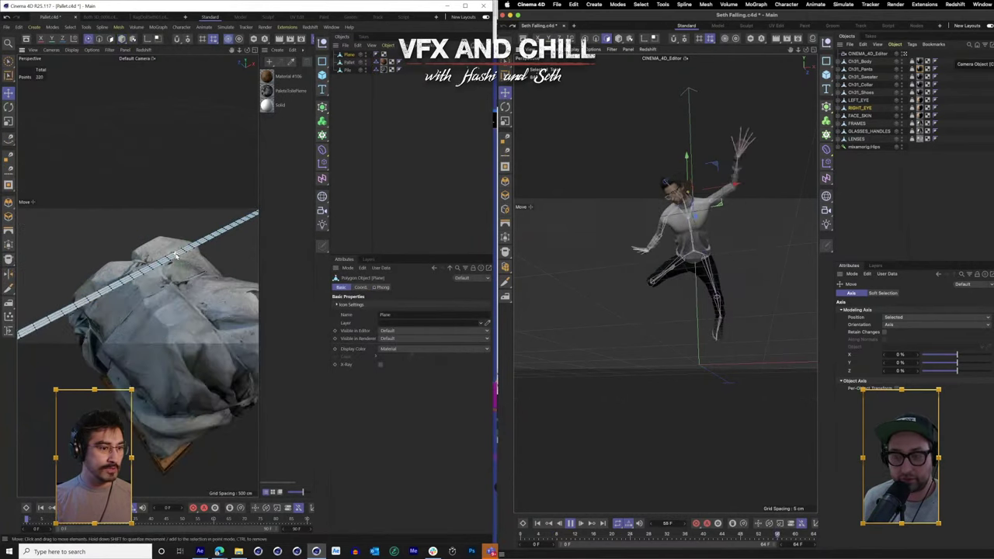
pyautogui.moveTo(166, 292); pyautogui.dragTo(219, 341)
pyautogui.scroll(-5, 167, 307)
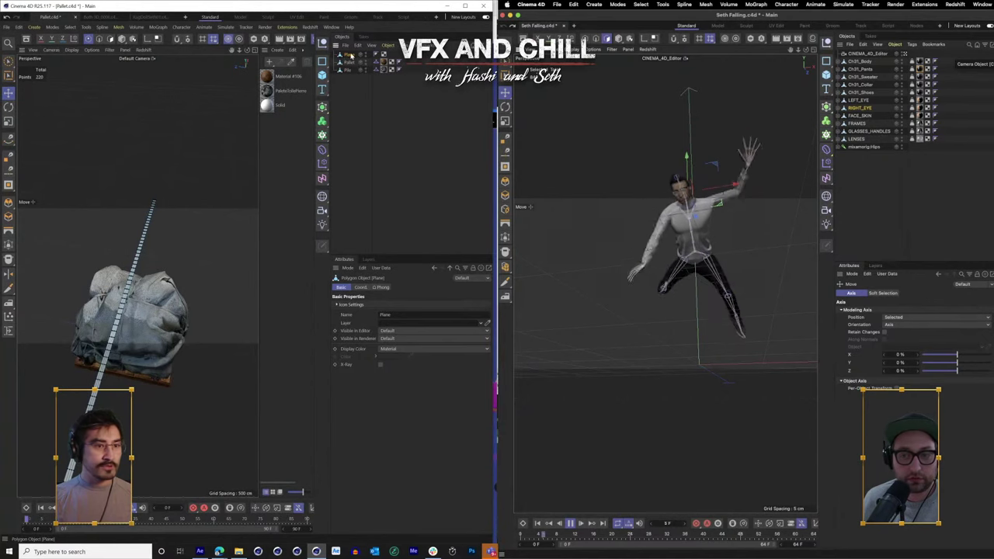
pyautogui.click(9, 62)
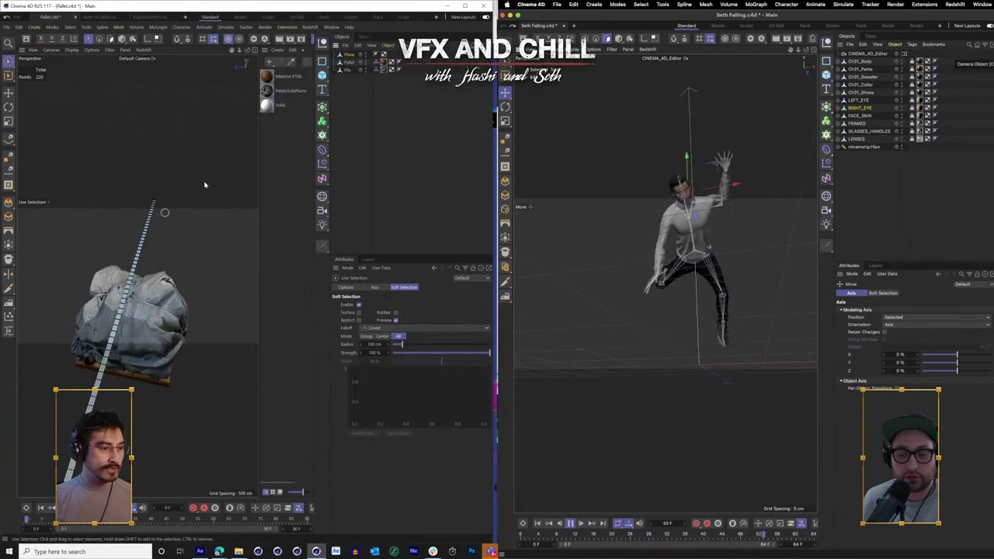
# - Return to Model mode, duplicate the strap parallel to the first across the pile, and select both straps
pyautogui.click(121, 42)
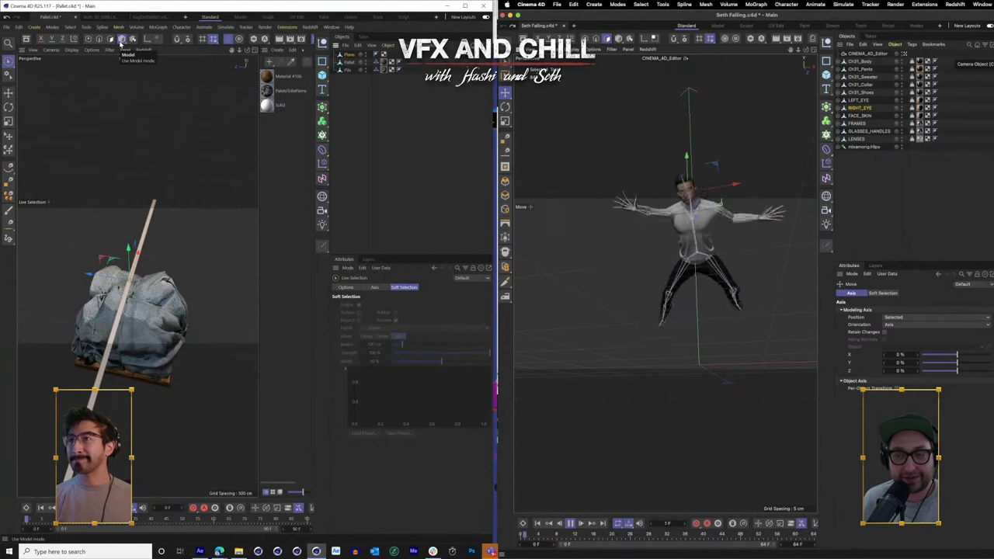
pyautogui.moveTo(88, 275); pyautogui.dragTo(117, 270)
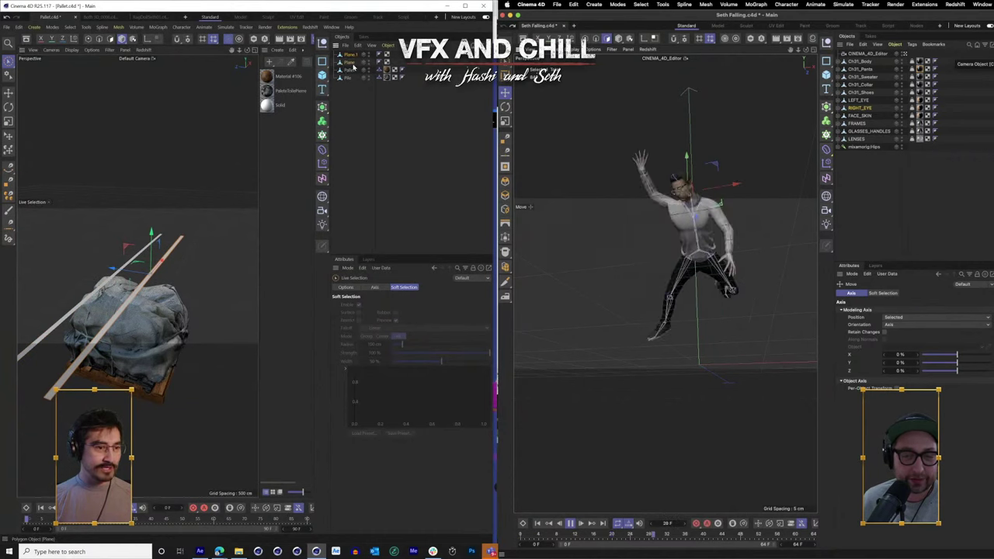
pyautogui.keyDown('shift'); pyautogui.click(353, 64); pyautogui.keyUp('shift')
# - Try to rotate both selected straps horizontally across the pile
pyautogui.click(10, 108)
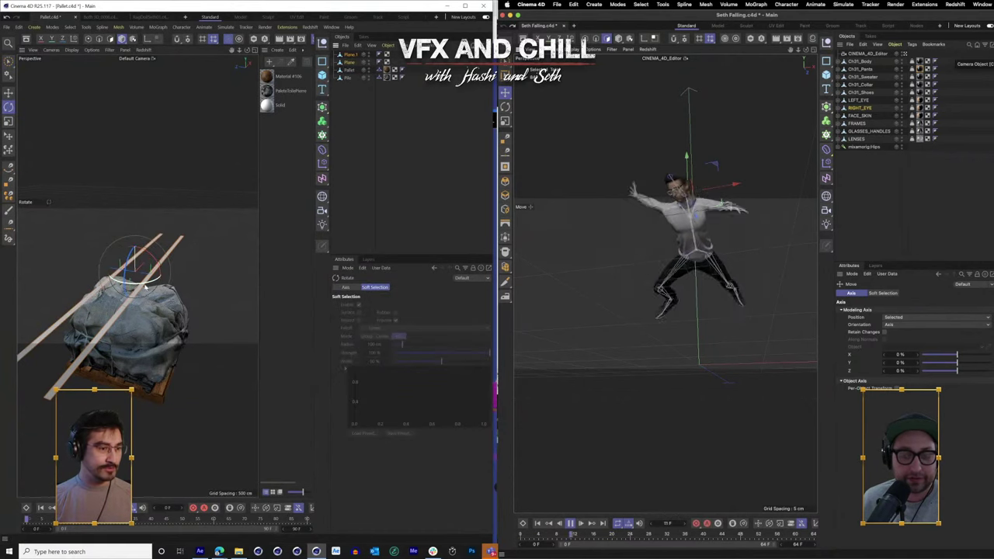
pyautogui.moveTo(145, 287); pyautogui.dragTo(99, 280)
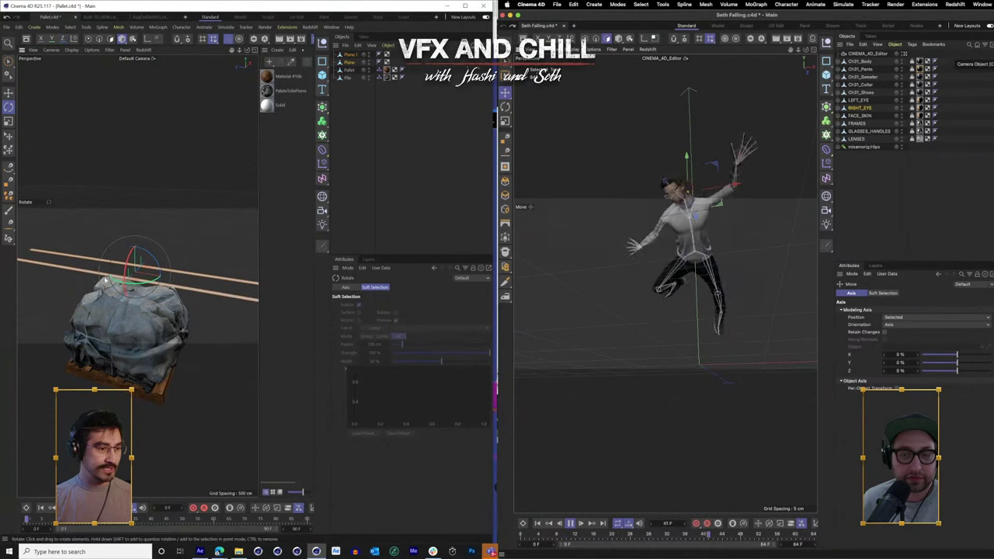
pyautogui.hotkey('ctrl', 'z')
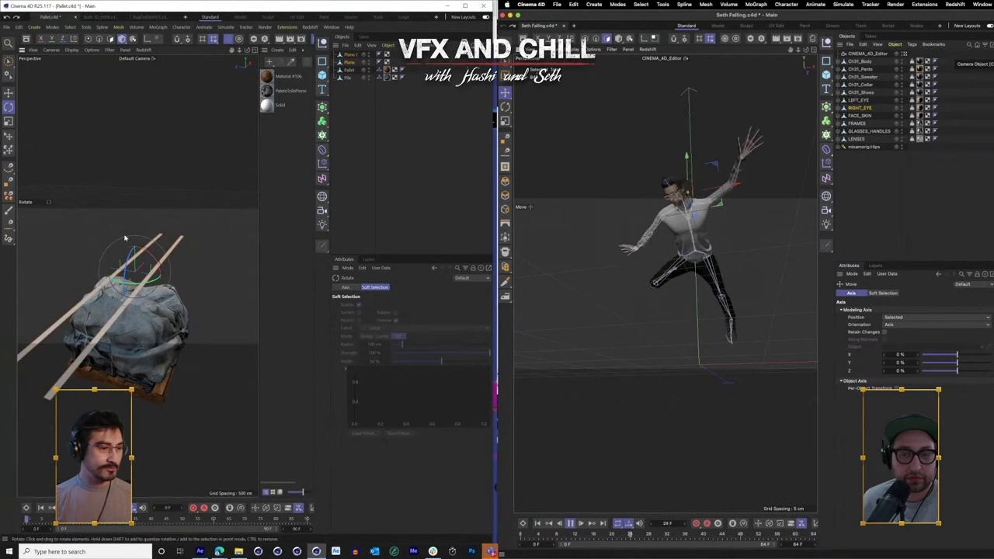
# - Duplicate both straps slightly above the originals and rotate the copies perpendicular to form a crossed grid over the pile
pyautogui.press('e')
pyautogui.moveTo(134, 243); pyautogui.dragTo(135, 232)
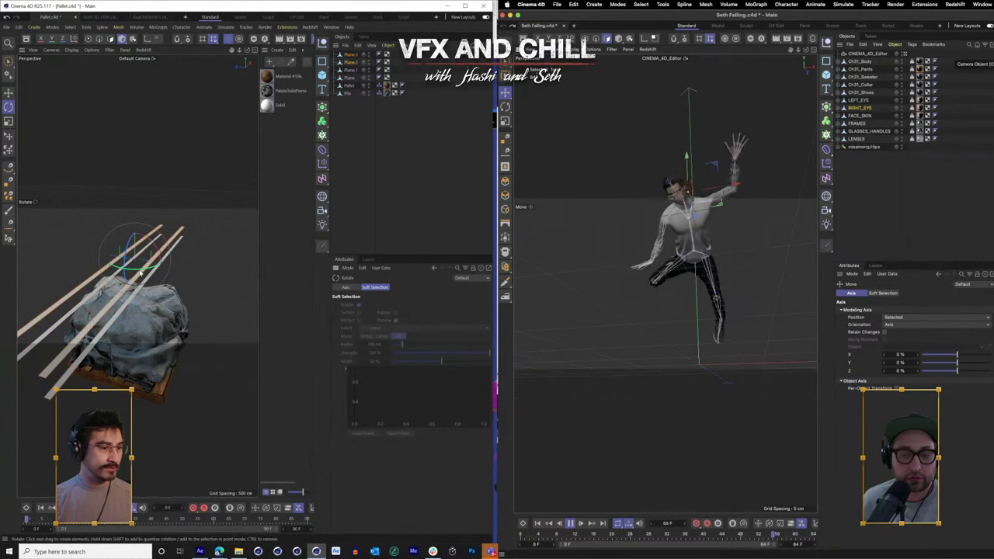
pyautogui.moveTo(141, 272); pyautogui.dragTo(79, 265)
pyautogui.moveTo(147, 322); pyautogui.dragTo(178, 394)
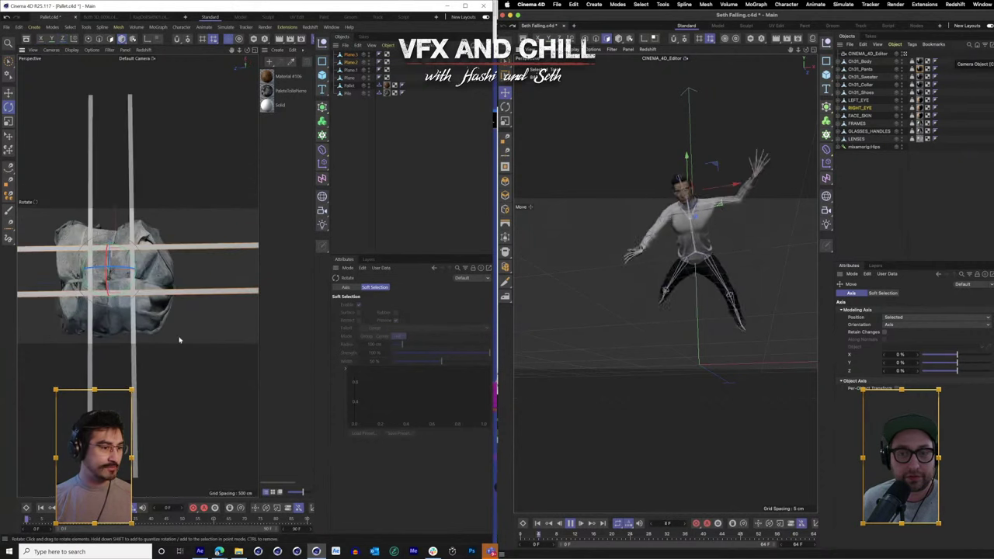
pyautogui.moveTo(179, 340); pyautogui.dragTo(186, 271)
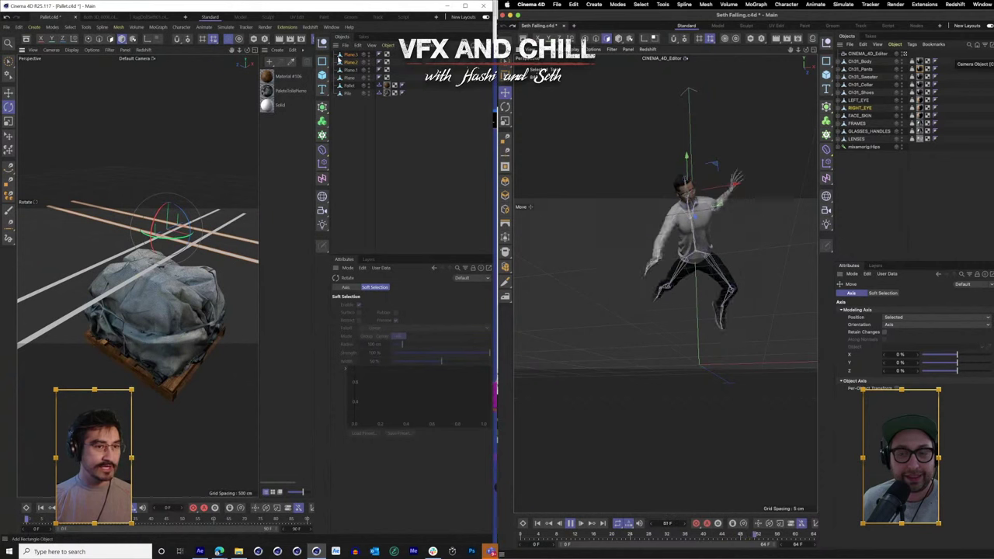
# - Add a Cloth simulation tag to the strap Plane.3 and play the simulation to check how it drapes over the pile
pyautogui.click(350, 57)
pyautogui.rightClick(350, 57)
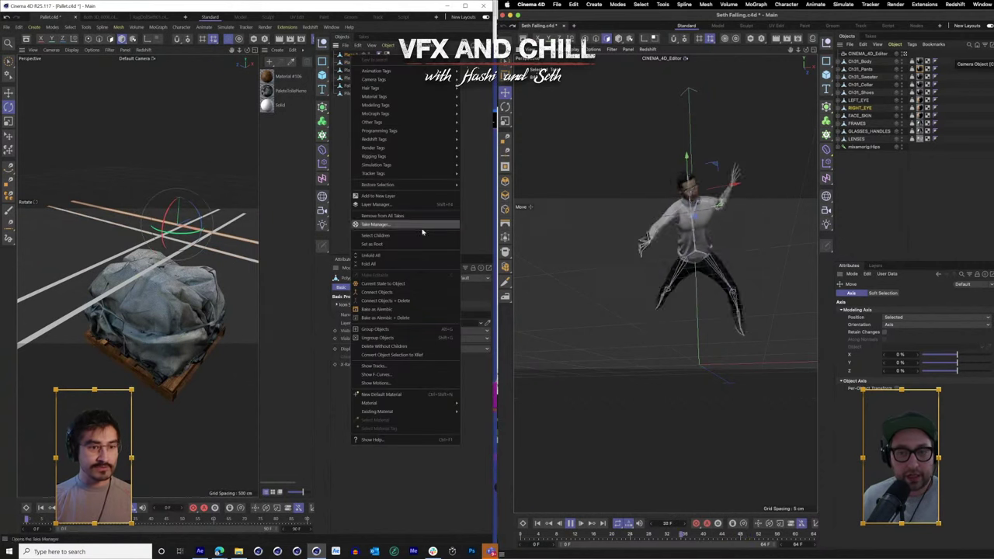
pyautogui.moveTo(394, 166)
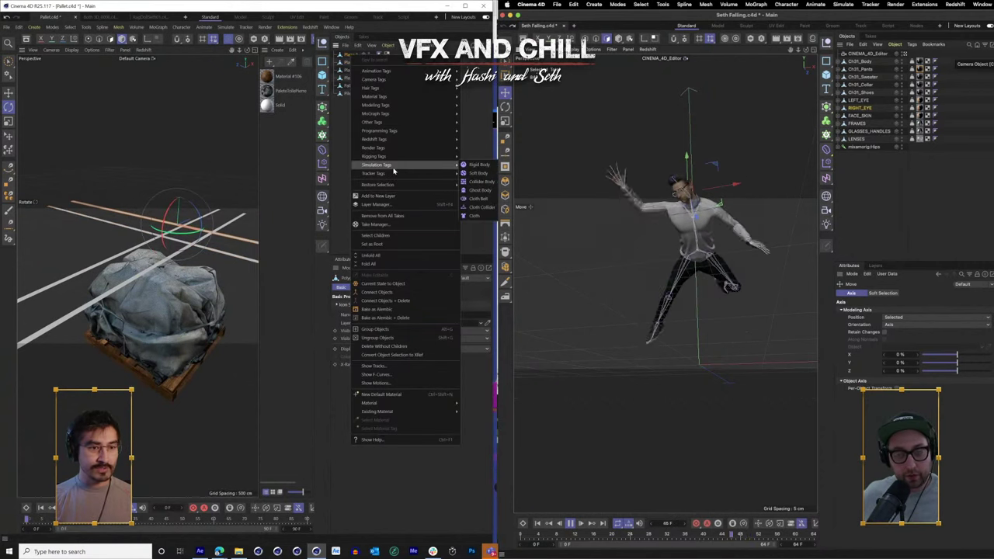
pyautogui.click(476, 215)
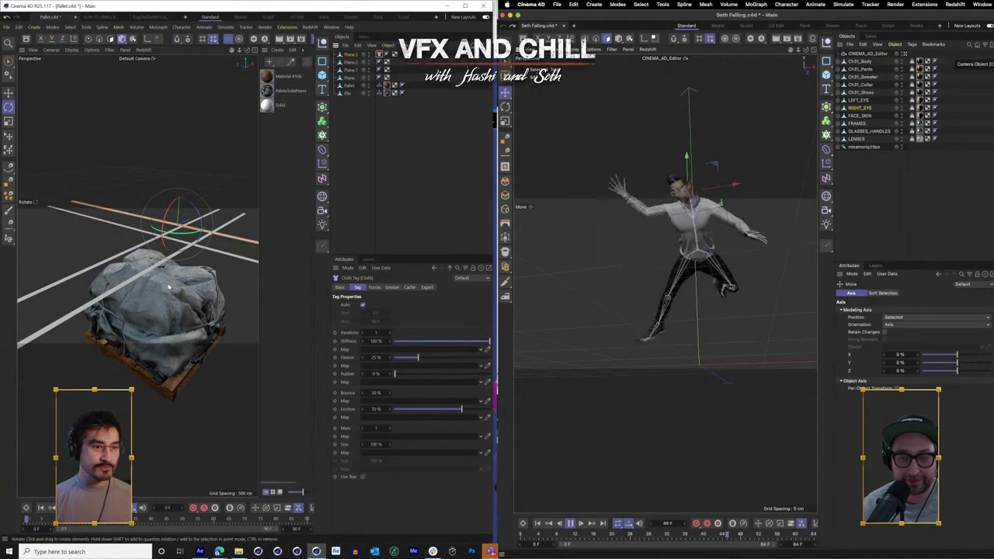
pyautogui.moveTo(169, 287); pyautogui.dragTo(132, 214)
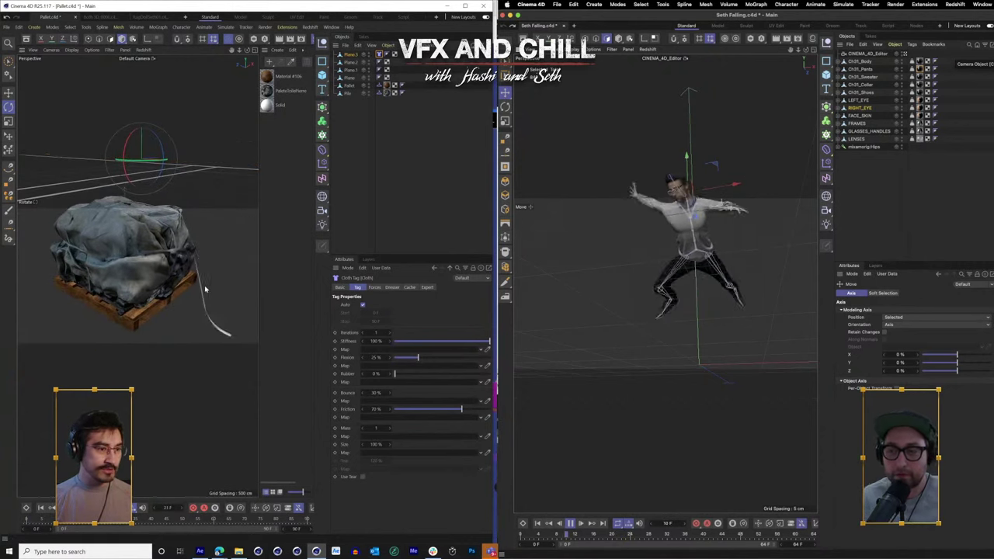
pyautogui.moveTo(137, 275)
pyautogui.mouseDown()
pyautogui.moveTo(102, 281)
pyautogui.moveTo(205, 279)
pyautogui.moveTo(158, 256)
pyautogui.moveTo(104, 195)
pyautogui.moveTo(129, 204)
pyautogui.mouseUp()
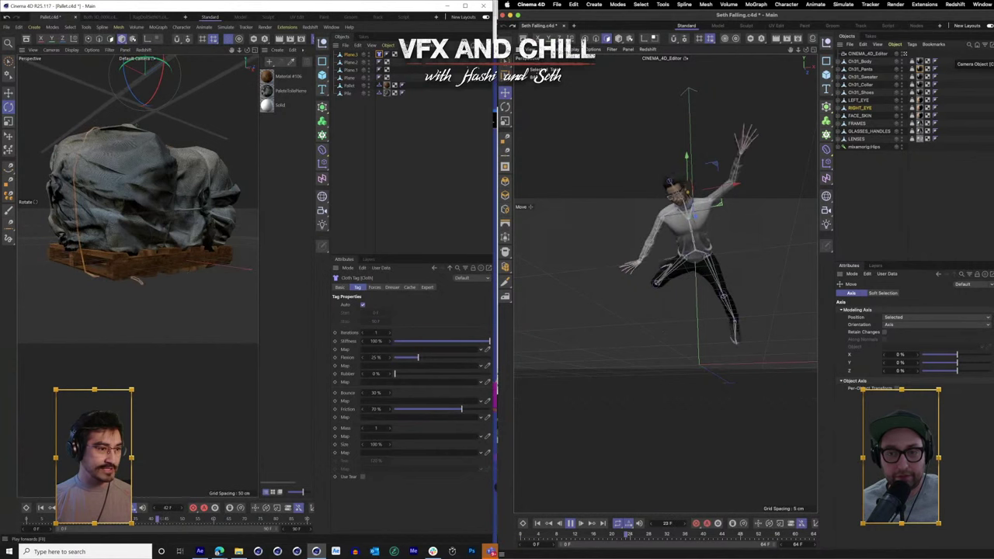
pyautogui.click(41, 508)
pyautogui.moveTo(132, 272); pyautogui.dragTo(152, 370)
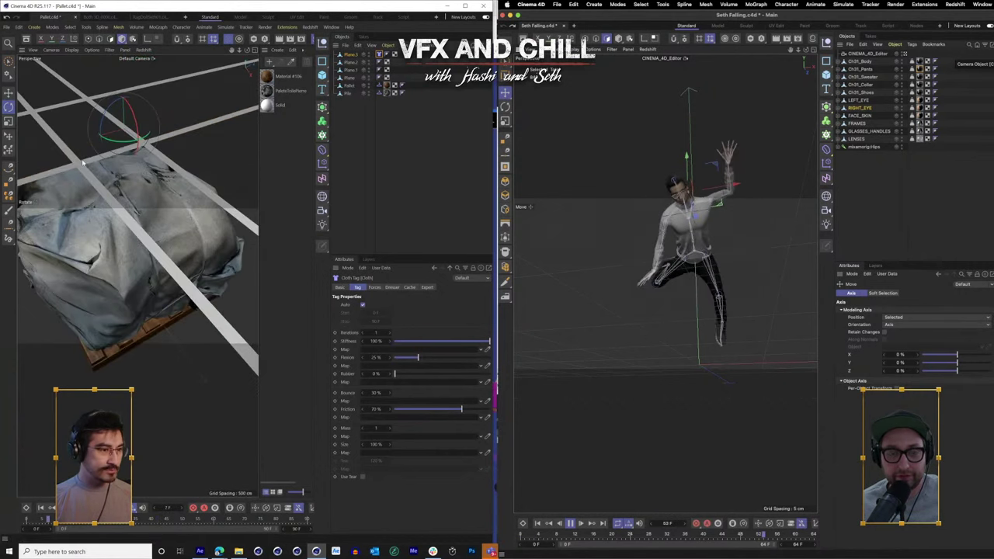
# - Set the strap's cloth iterations to 17, replay the simulation from the first frame, and rewind it
pyautogui.moveTo(70, 268); pyautogui.dragTo(79, 246)
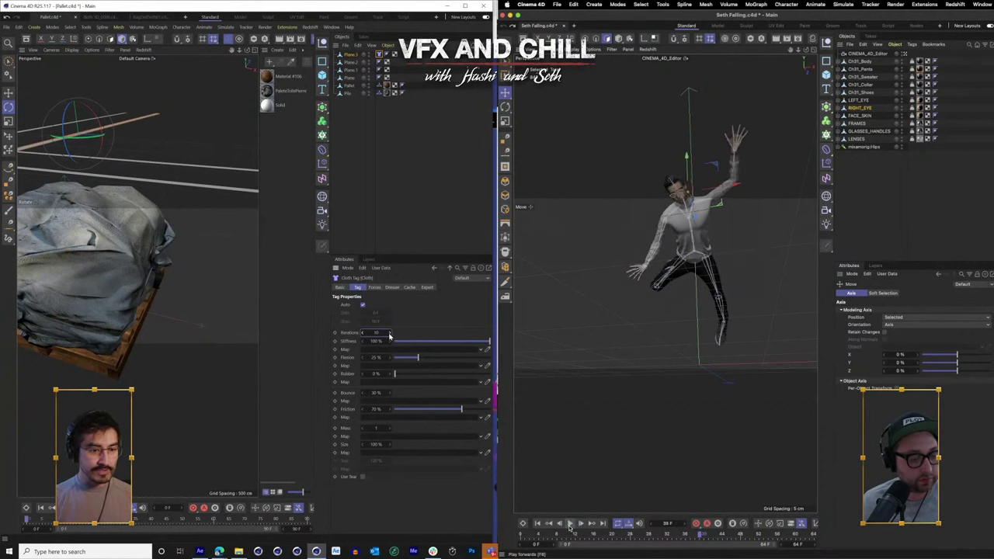
pyautogui.click(390, 333)
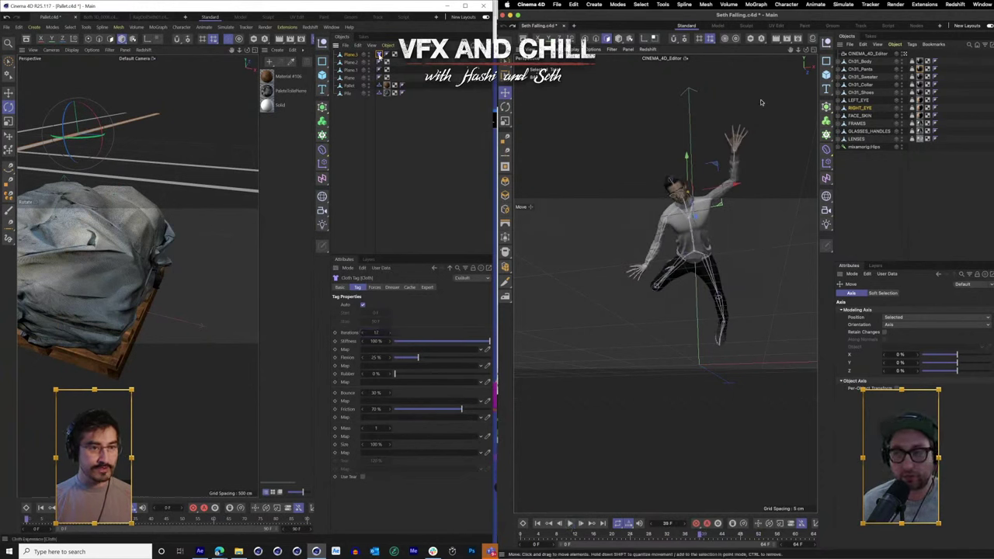
pyautogui.moveTo(85, 280); pyautogui.dragTo(99, 280)
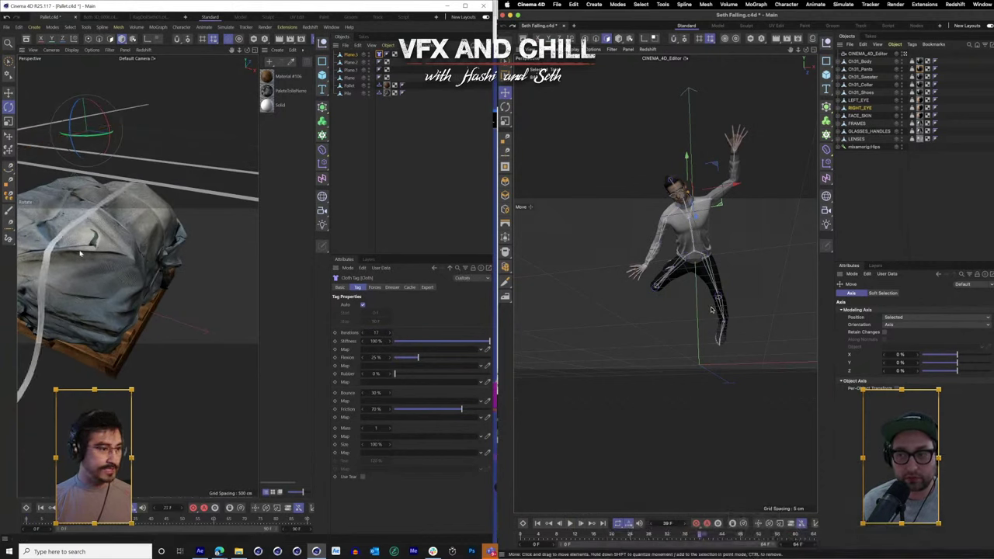
pyautogui.moveTo(62, 283); pyautogui.dragTo(90, 231)
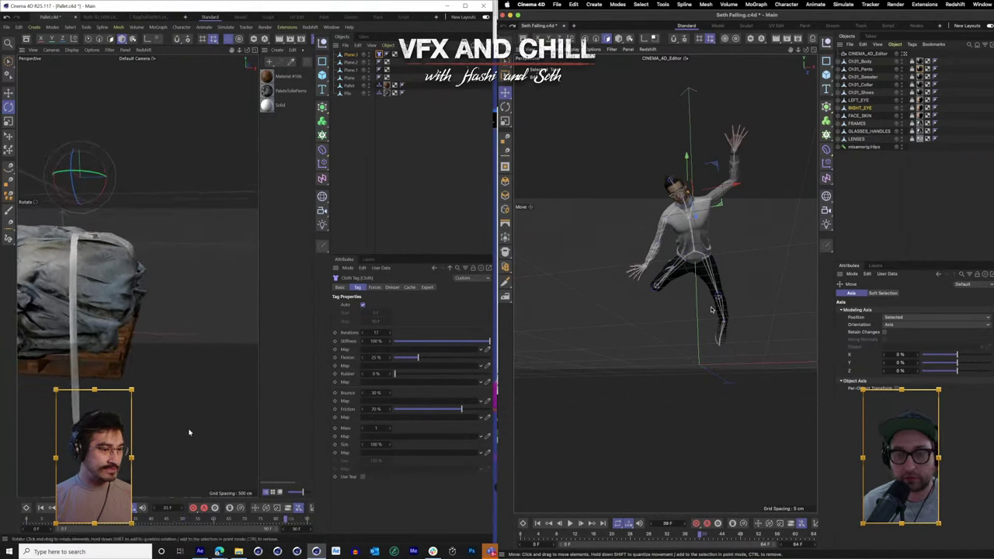
pyautogui.click(41, 508)
# - Try copying the cloth tag from Plane.3 onto the other three straps and check where each strap sits
pyautogui.moveTo(132, 214); pyautogui.dragTo(291, 248)
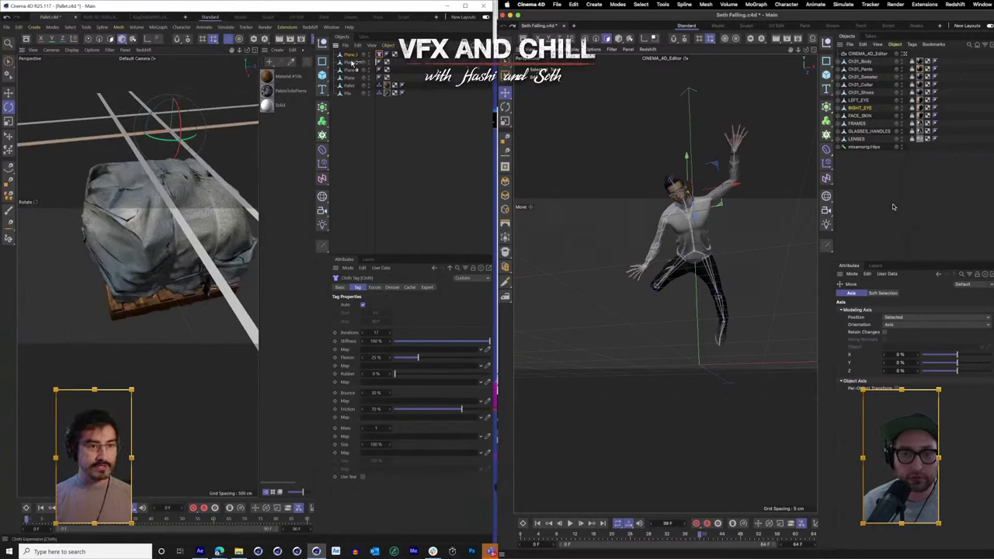
pyautogui.moveTo(357, 73); pyautogui.dragTo(350, 79)
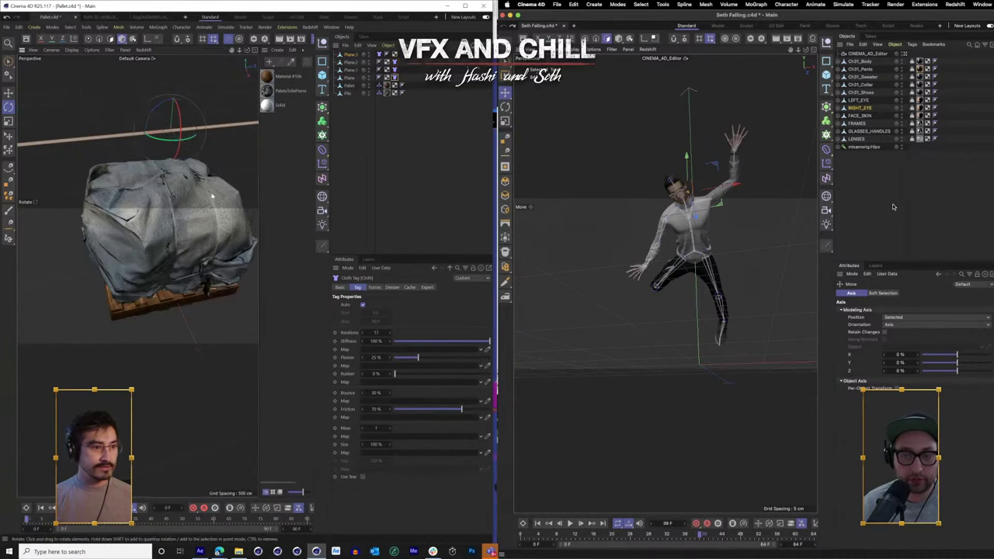
pyautogui.click(203, 187)
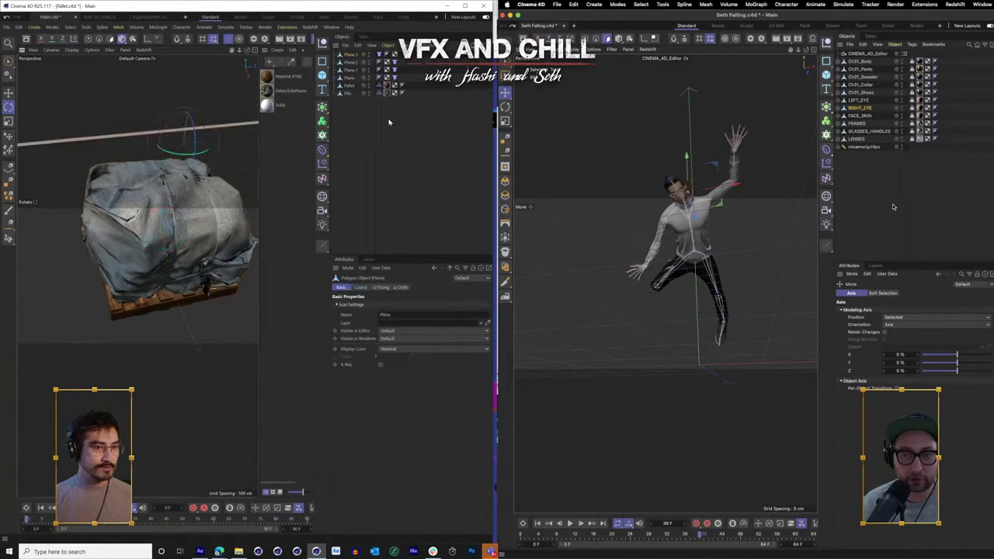
pyautogui.click(393, 140)
pyautogui.click(395, 71)
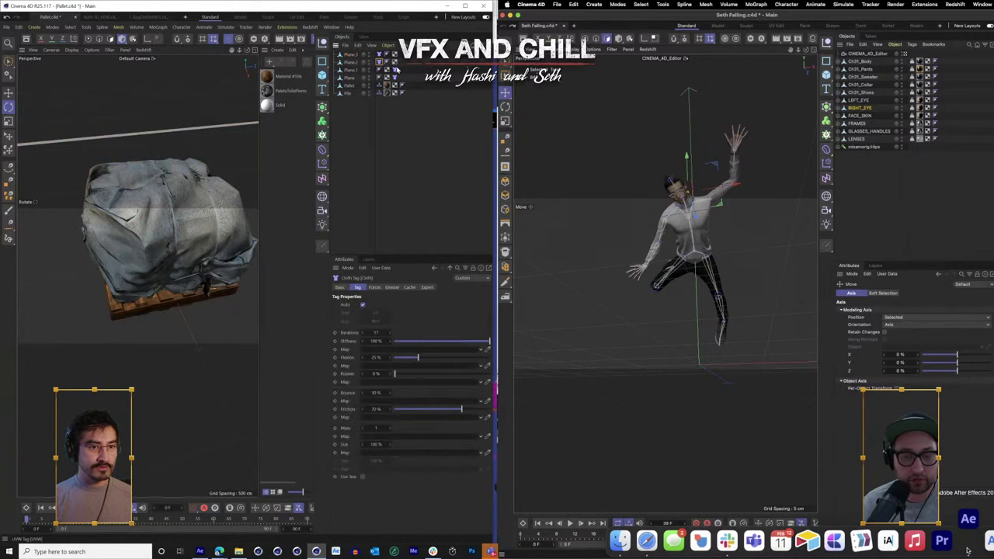
pyautogui.click(237, 150)
pyautogui.click(247, 124)
# - Undo copying the cloth tag to the other straps
pyautogui.hotkey('ctrl', 'z')
pyautogui.hotkey('ctrl', 'z')
pyautogui.hotkey('ctrl', 'z')
pyautogui.hotkey('ctrl', 'z')
pyautogui.hotkey('ctrl', 'z')
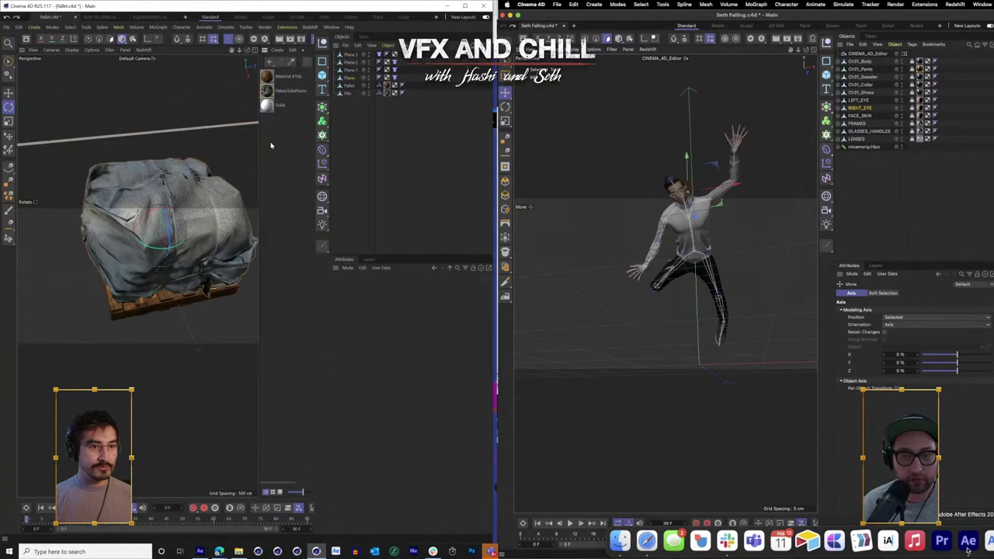
# - Switch to After Effects and start a new composition in the project's Comps folder
pyautogui.click(968, 550)
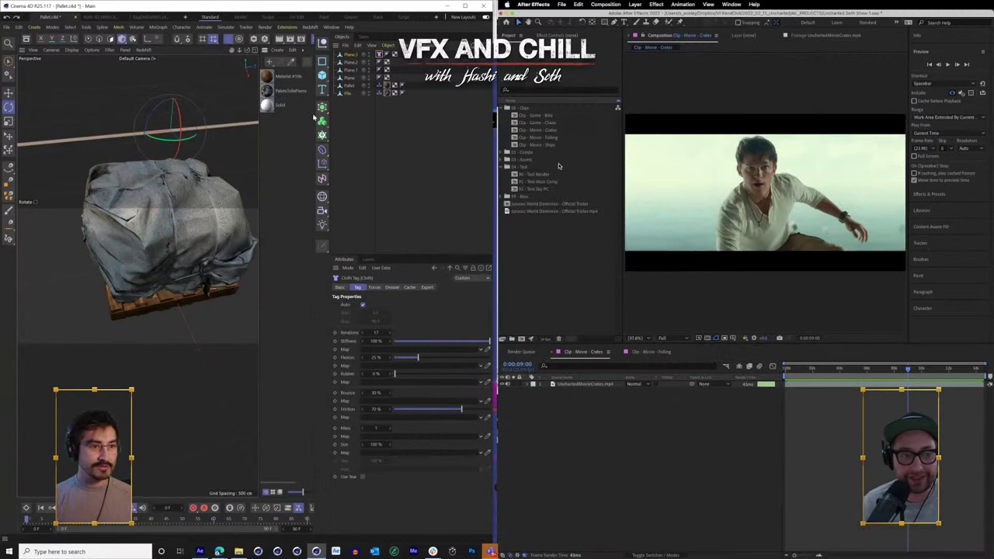
pyautogui.click(510, 151)
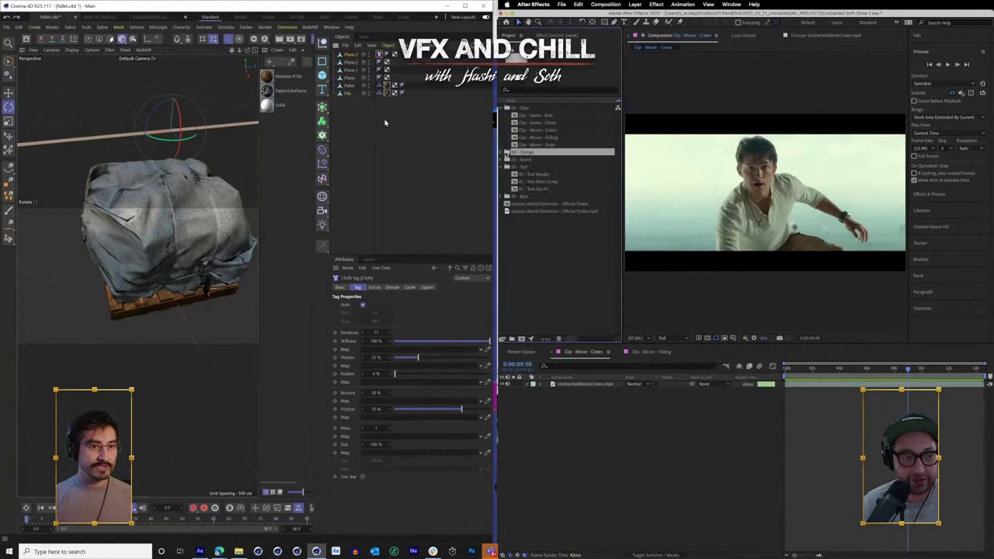
pyautogui.click(606, 4)
pyautogui.click(614, 16)
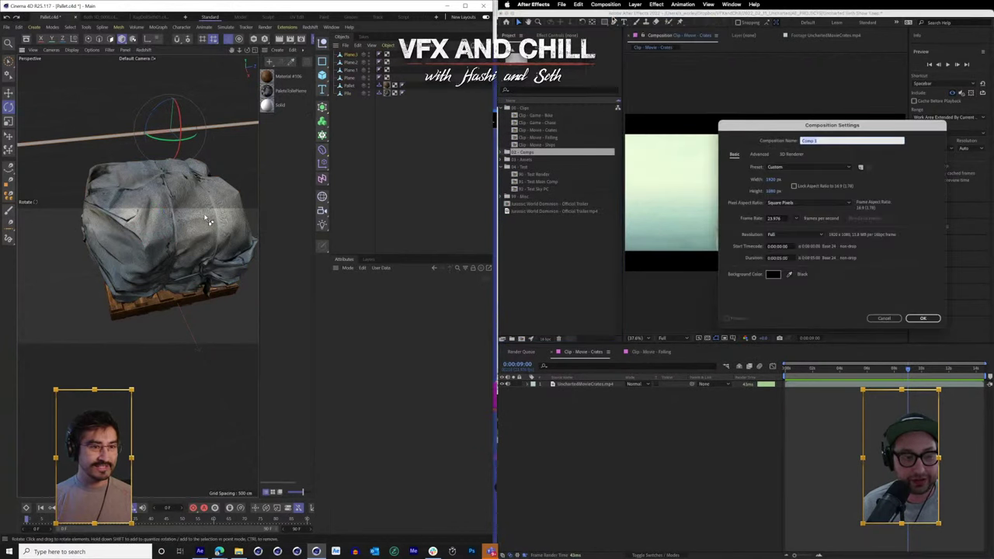
# - Undo the latest strap edits in Cinema 4D, and redo far enough to restore the perpendicular strap pair
pyautogui.moveTo(216, 247); pyautogui.dragTo(178, 236)
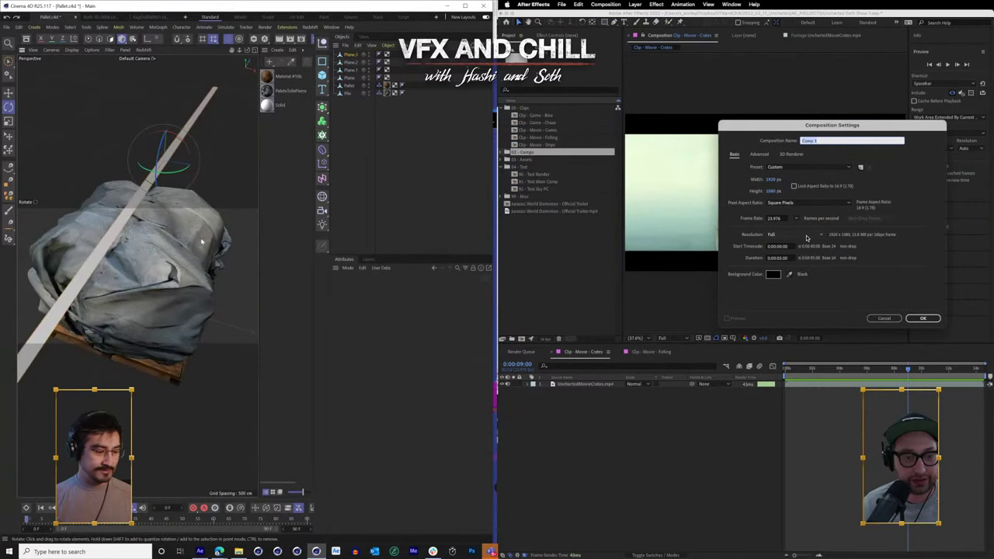
pyautogui.hotkey('ctrl', 'z')
pyautogui.hotkey('ctrl', 'z')
pyautogui.hotkey('ctrl', 'z')
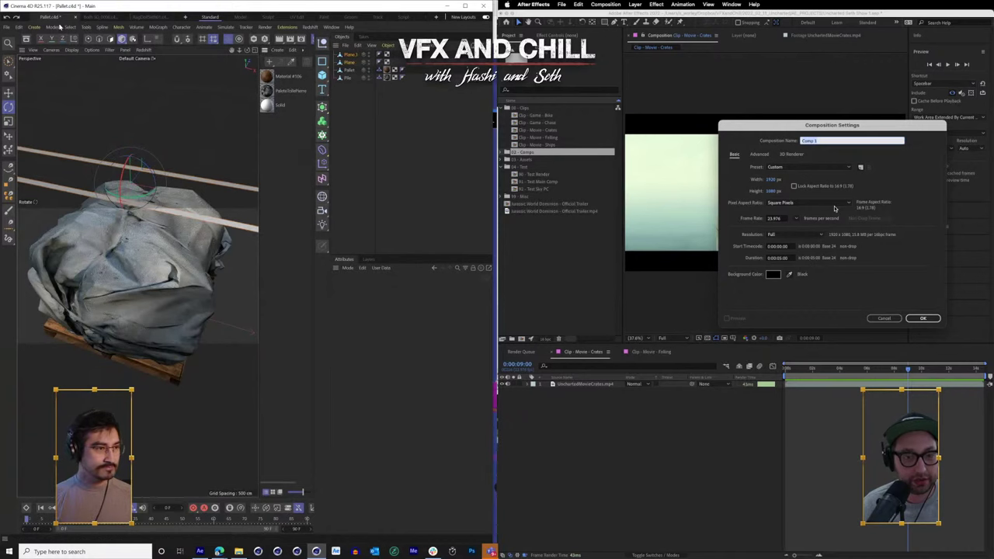
pyautogui.click(17, 20)
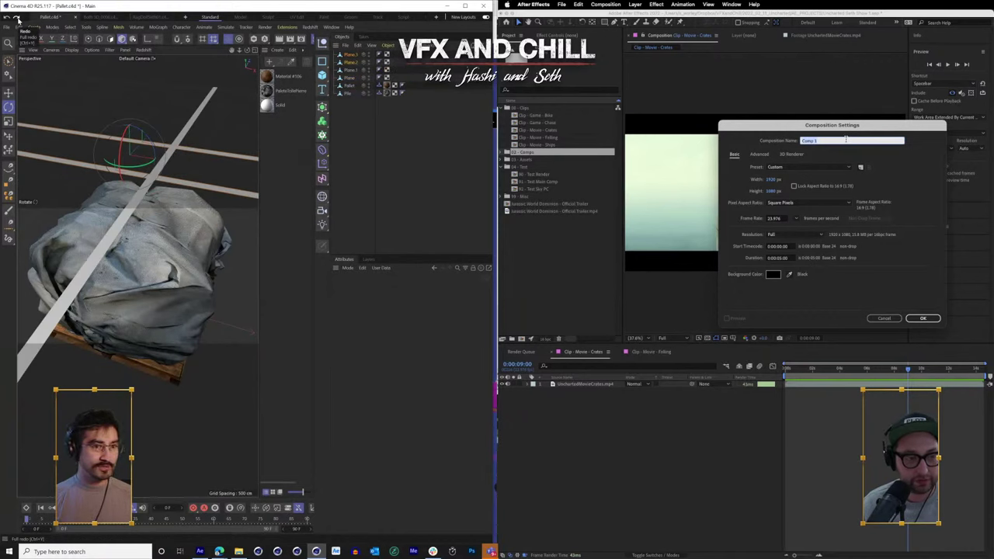
# - Create the After Effects composition as Main Comp, and select the lone crossing strap in Cinema 4D for moving
pyautogui.write('Main Co')
pyautogui.click(215, 181)
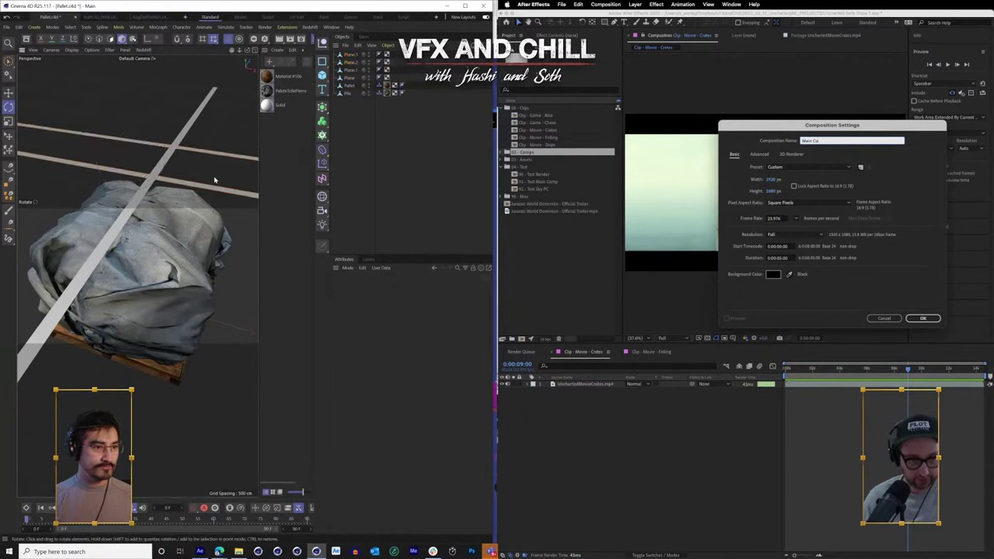
pyautogui.write('mp')
pyautogui.moveTo(215, 180); pyautogui.dragTo(272, 178)
pyautogui.click(351, 55)
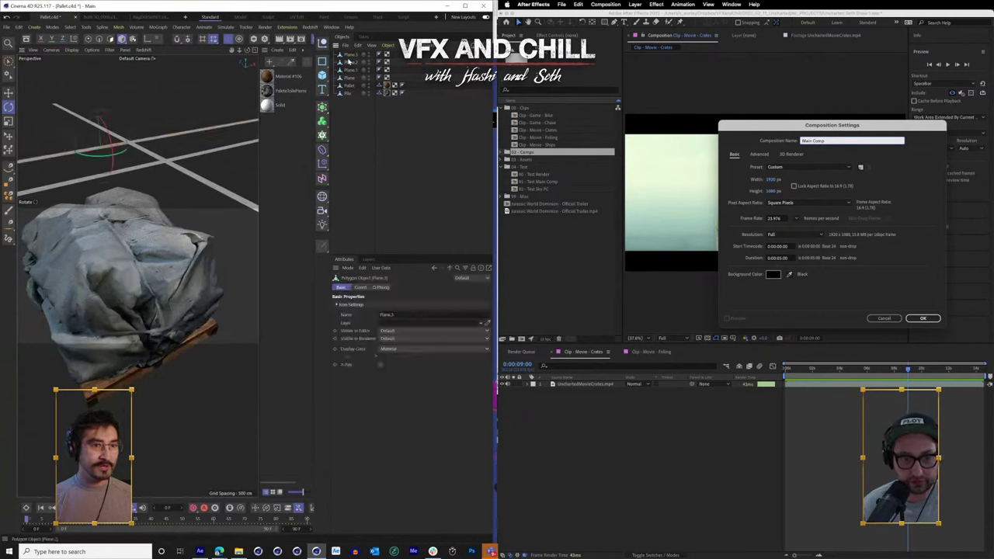
pyautogui.click(8, 92)
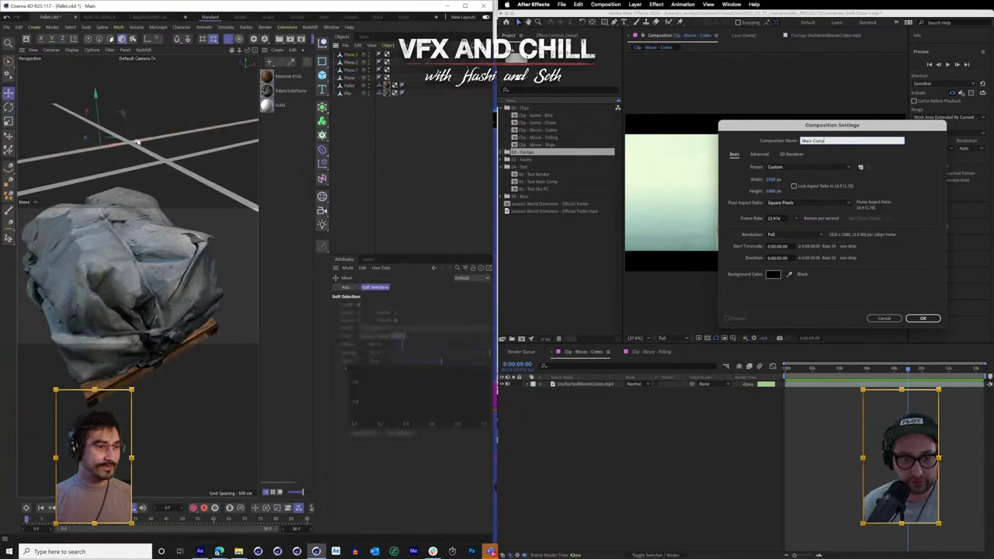
pyautogui.click(150, 159)
pyautogui.press('Return')
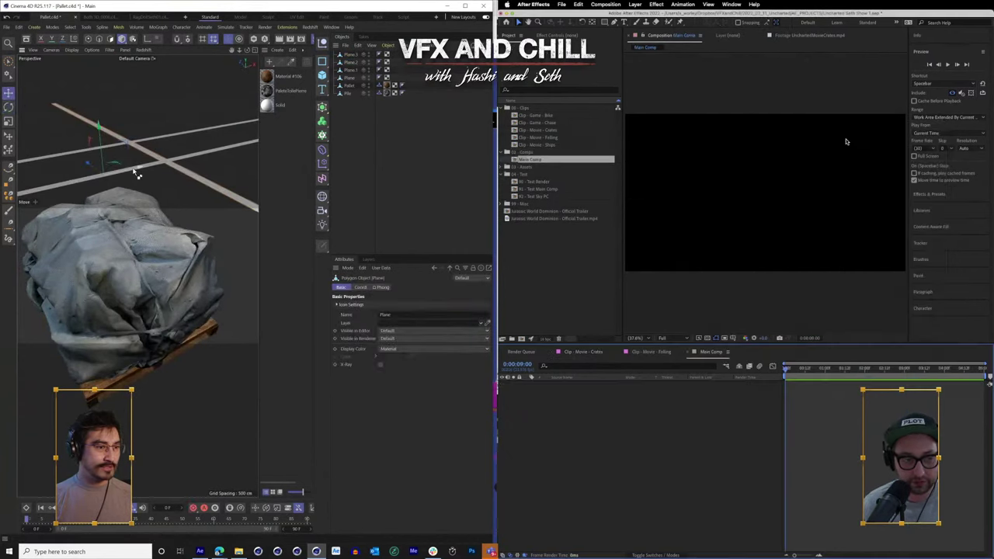
# - Duplicate the lone crossing strap parallel to itself over the pile, and return Main Comp to its first frame
pyautogui.moveTo(137, 172); pyautogui.dragTo(54, 136)
pyautogui.click(514, 160)
pyautogui.click(615, 432)
pyautogui.scroll(-5, 89, 165)
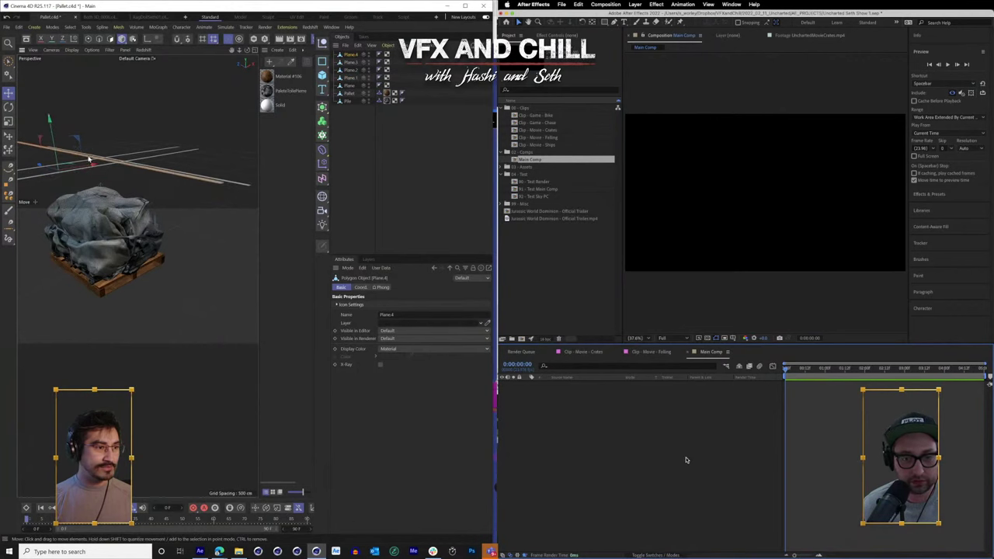
pyautogui.moveTo(132, 180); pyautogui.dragTo(90, 175)
# - Start a new solid in Main Comp, and lift the original strap in Cinema 4D to find and delete its overlapping copy
pyautogui.click(634, 5)
pyautogui.click(167, 176)
pyautogui.moveTo(640, 16)
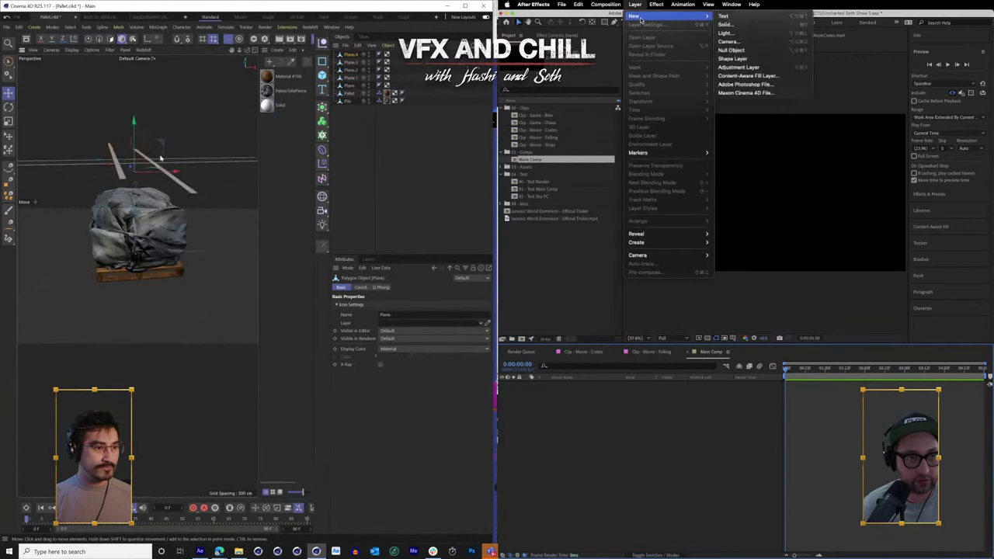
pyautogui.click(763, 26)
pyautogui.moveTo(138, 130); pyautogui.dragTo(181, 196)
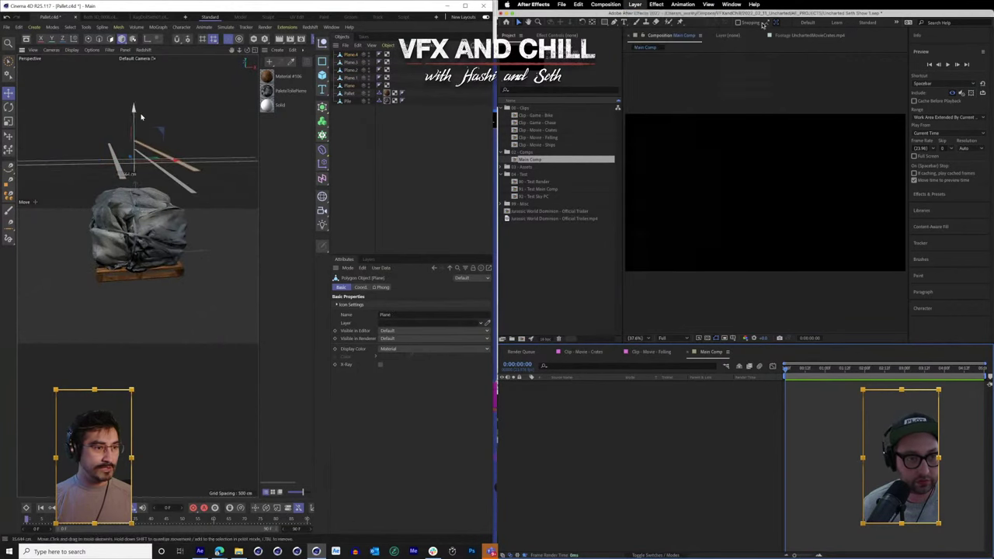
pyautogui.click(183, 187)
pyautogui.click(180, 164)
# - Name the new solid after the falling character, set its color to black, and add it to Main Comp
pyautogui.write('Seth')
pyautogui.scroll(5, 215, 121)
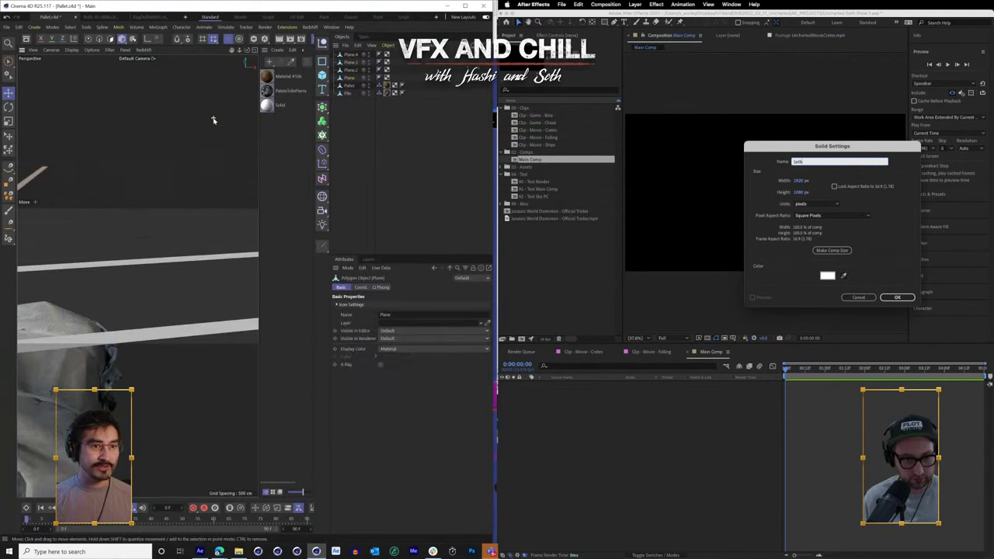
pyautogui.moveTo(198, 172)
pyautogui.mouseDown()
pyautogui.moveTo(153, 195)
pyautogui.moveTo(215, 171)
pyautogui.mouseUp()
pyautogui.click(828, 276)
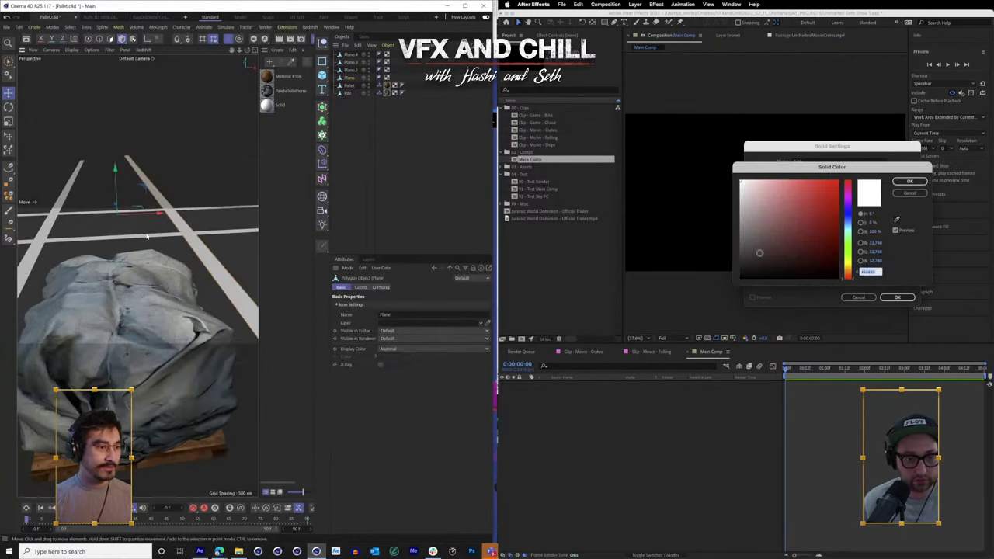
pyautogui.moveTo(760, 253); pyautogui.dragTo(661, 320)
pyautogui.moveTo(138, 276); pyautogui.dragTo(124, 233)
pyautogui.click(909, 182)
pyautogui.click(894, 299)
# - Check the strap grid in the four-view layout, and apply the Element effect to the black solid in Main Comp
pyautogui.scroll(-3, 168, 169)
pyautogui.middleClick(169, 168)
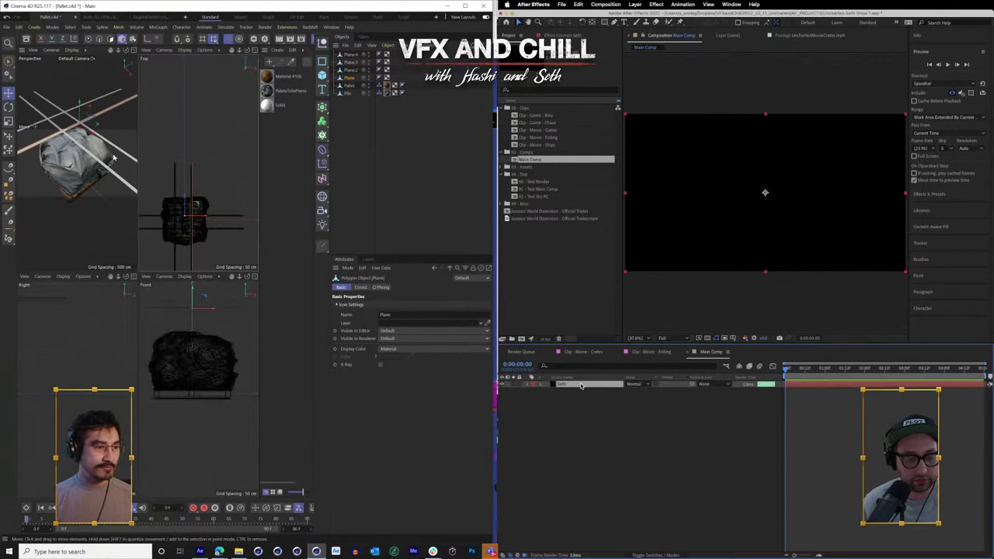
pyautogui.middleClick(116, 157)
pyautogui.write('eleme')
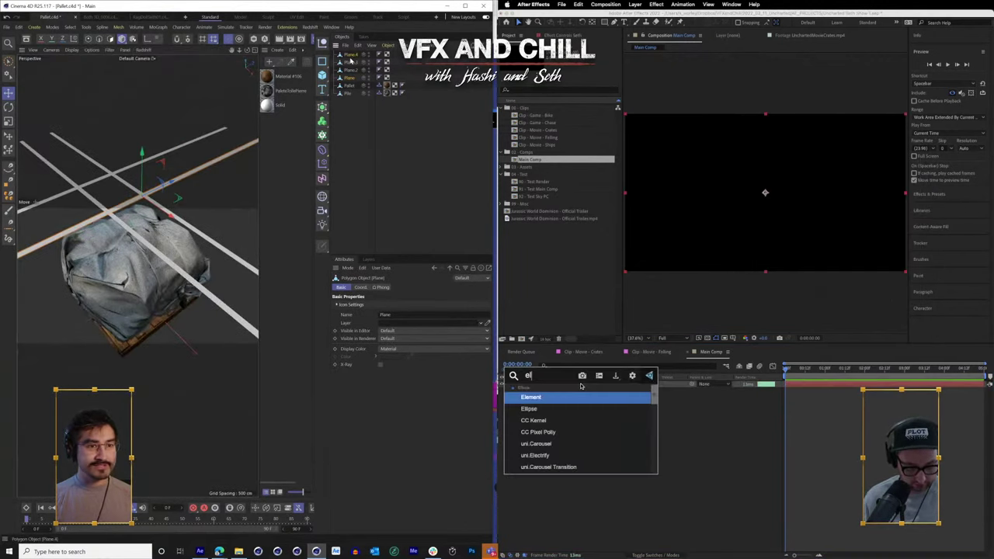
pyautogui.click(351, 55)
pyautogui.press('Return')
# - Select all four straps from Plane.4 to Plane and add a Cloth simulation tag to each
pyautogui.keyDown('shift'); pyautogui.click(350, 79); pyautogui.keyUp('shift')
pyautogui.rightClick(349, 77)
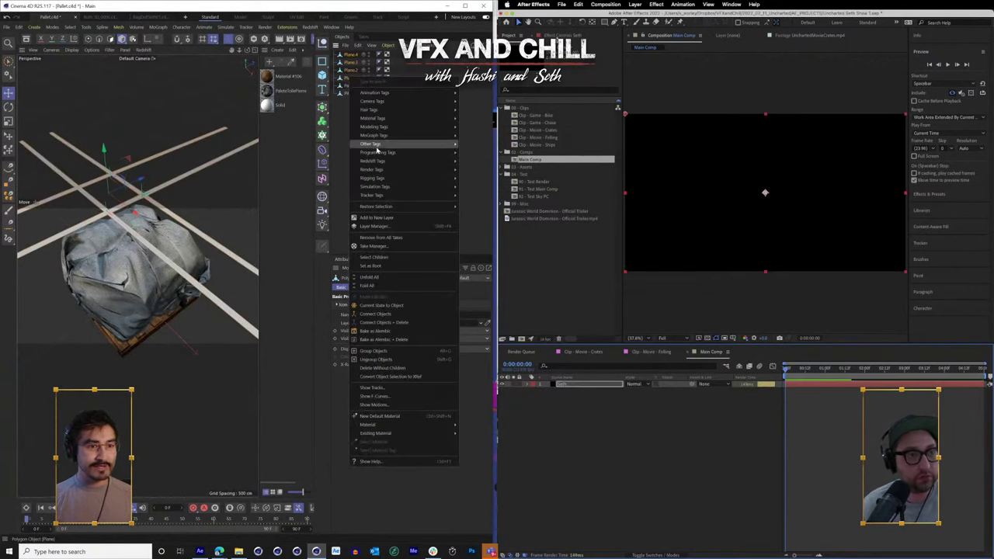
pyautogui.moveTo(439, 188)
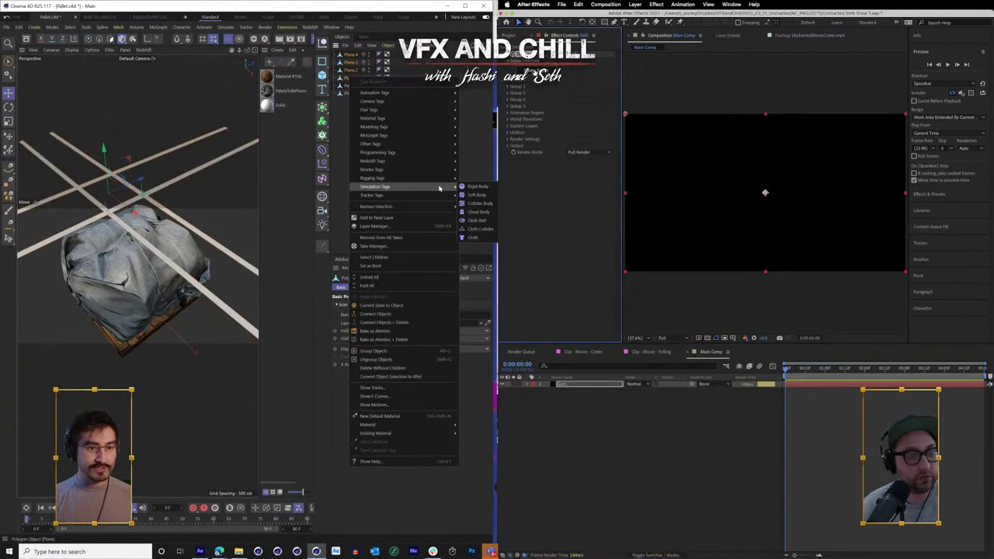
pyautogui.click(471, 237)
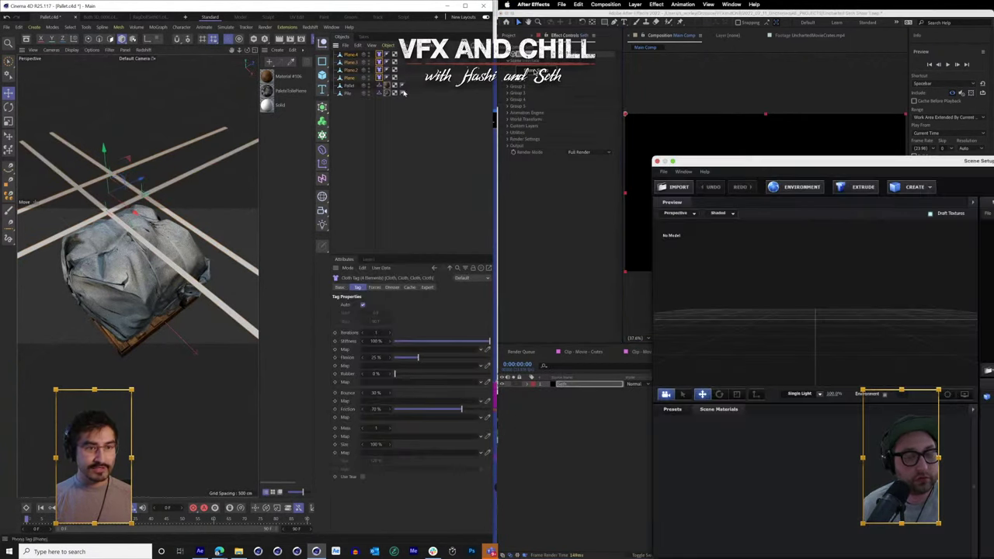
# - Raise the strap Cloth tags' iterations, and start a 3D sequence import in Scene Setup from the 2022_02_11_Uncharted folder
pyautogui.click(664, 175)
pyautogui.moveTo(688, 184)
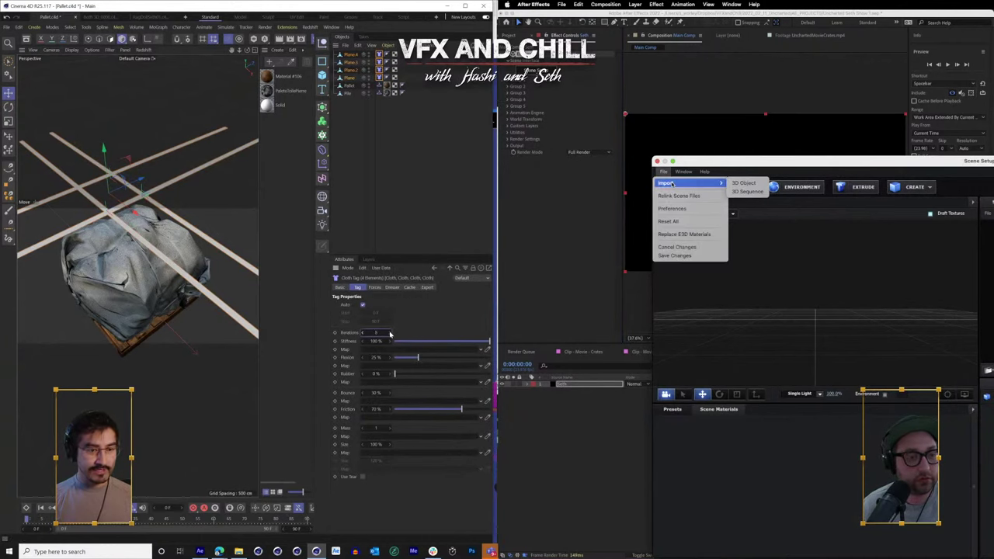
pyautogui.click(754, 191)
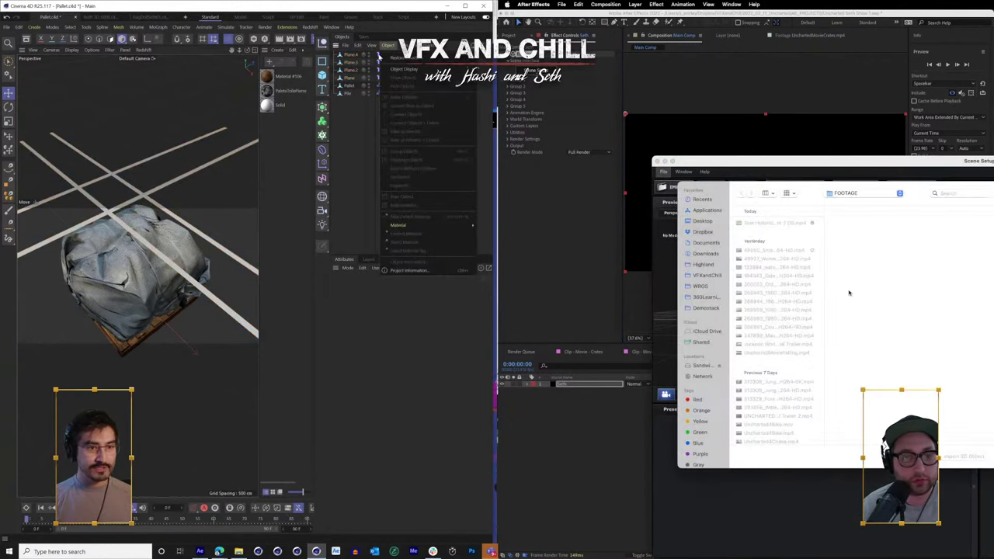
pyautogui.click(379, 56)
pyautogui.click(854, 195)
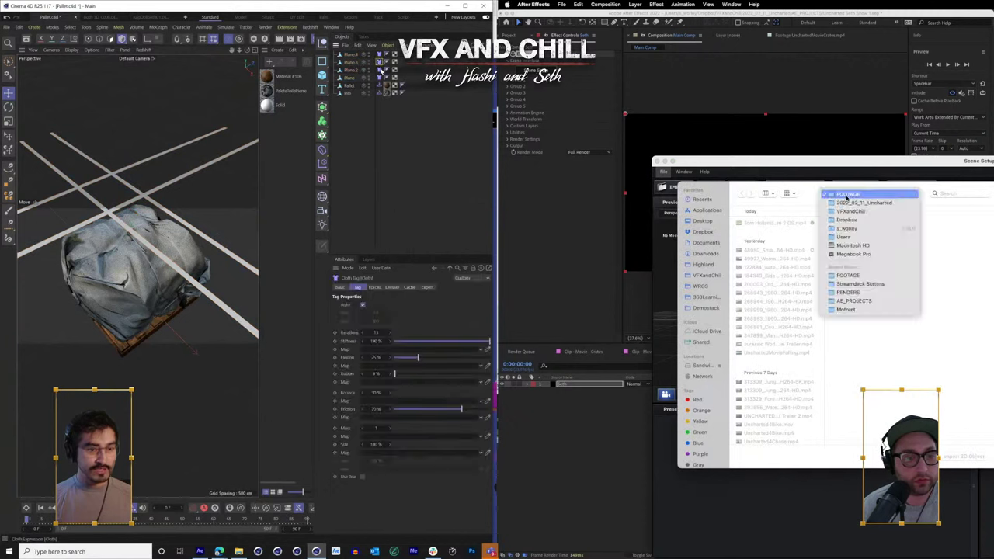
pyautogui.click(859, 203)
pyautogui.scroll(-5, 167, 233)
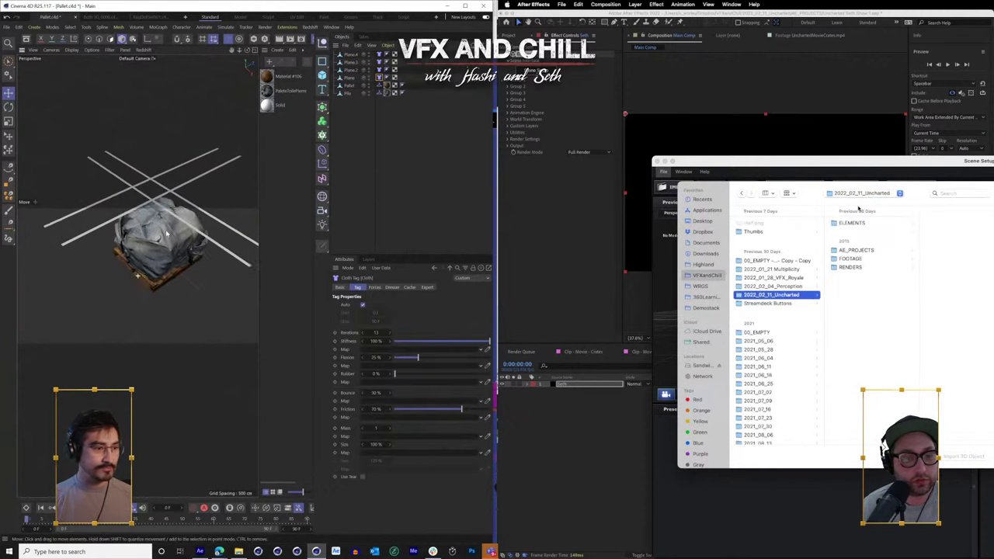
# - Browse the sequence import to the 3D STUFF folder inside ELEMENTS
pyautogui.moveTo(138, 275); pyautogui.dragTo(154, 251)
pyautogui.click(852, 223)
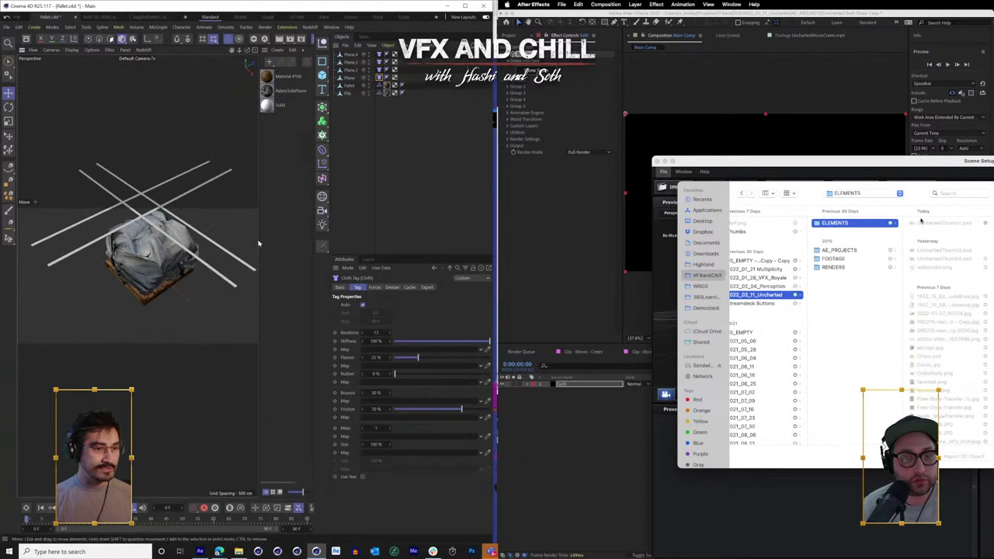
pyautogui.scroll(-5, 924, 295)
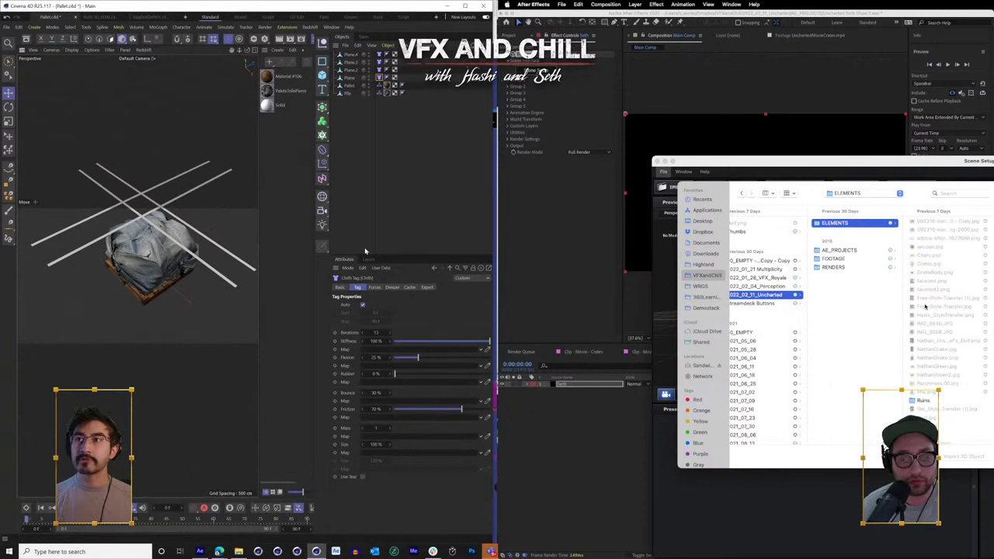
pyautogui.scroll(1, 928, 334)
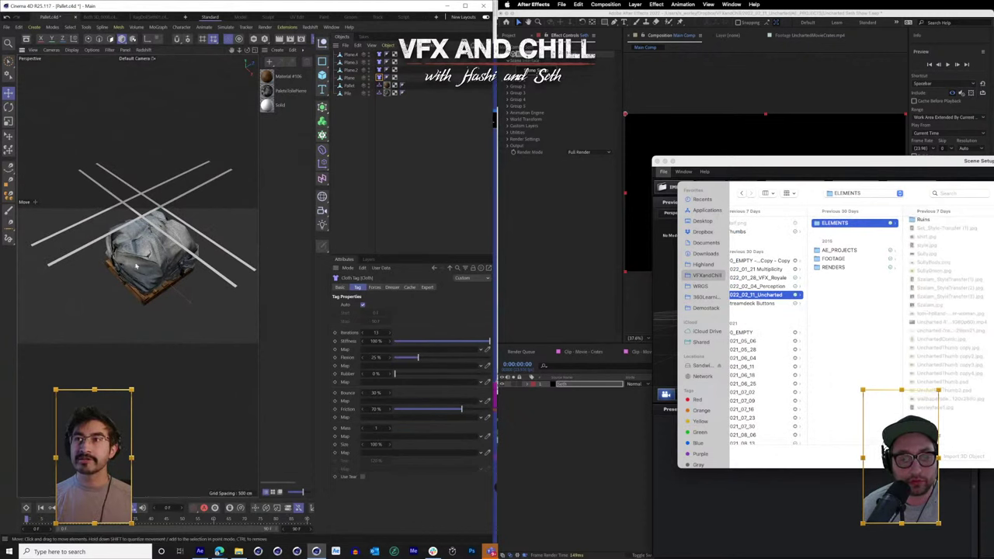
pyautogui.click(929, 437)
# - Open the ragdoll folder's Falling 4 subfolder for the import, and widen the Cinema 4D viewport showing the pallet
pyautogui.scroll(4, 177, 296)
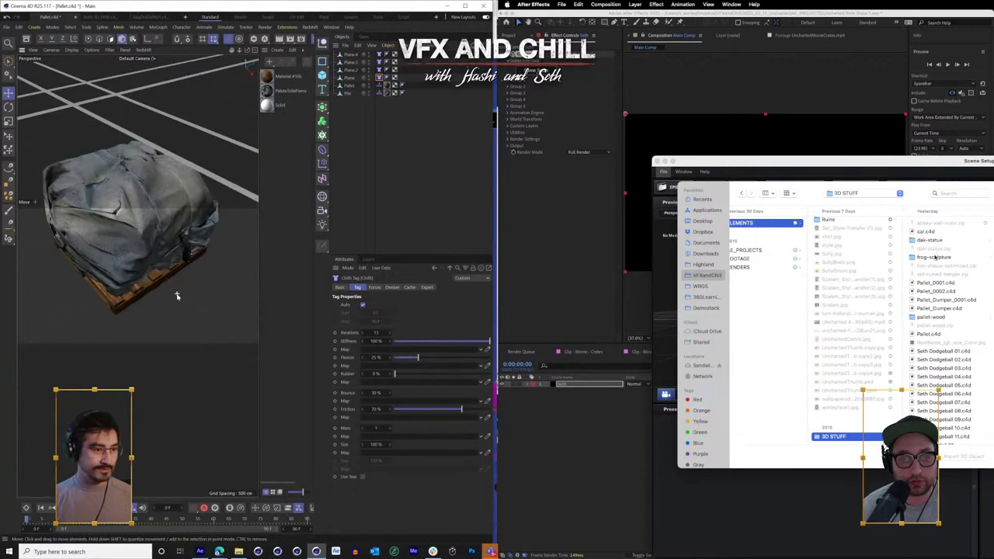
pyautogui.scroll(-5, 935, 316)
pyautogui.moveTo(173, 296); pyautogui.dragTo(222, 292)
pyautogui.click(937, 315)
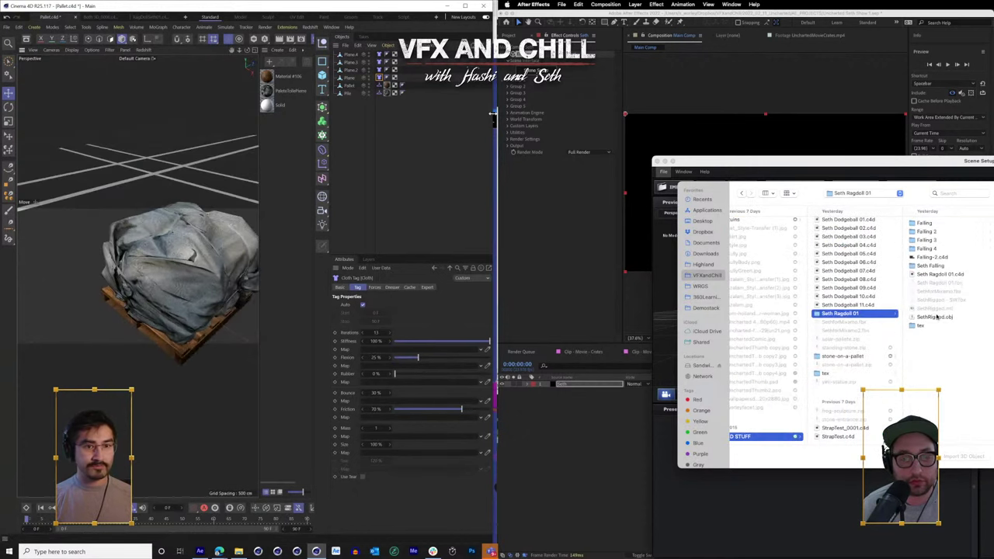
pyautogui.moveTo(493, 114); pyautogui.dragTo(713, 114)
pyautogui.click(929, 249)
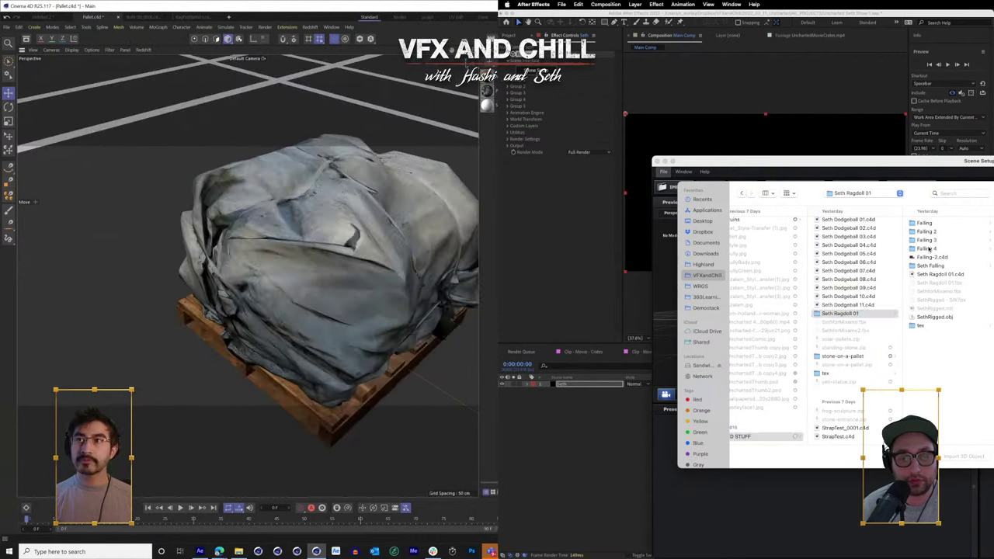
pyautogui.scroll(-4, 248, 264)
pyautogui.moveTo(249, 264); pyautogui.dragTo(208, 271)
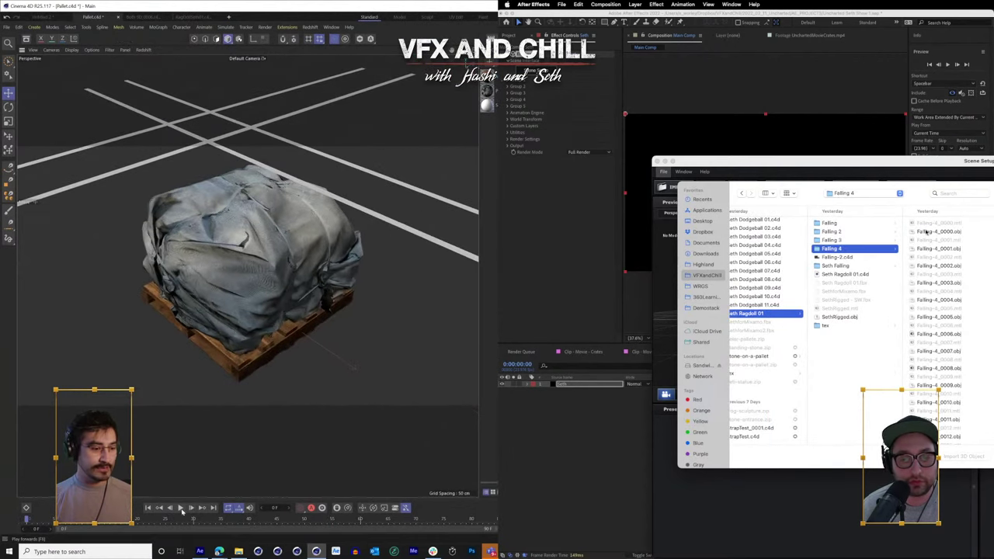
# - Import Falling-4_0000.obj as a 3D sequence, and run the strap cloth simulation over the pallet
pyautogui.click(928, 231)
pyautogui.click(181, 509)
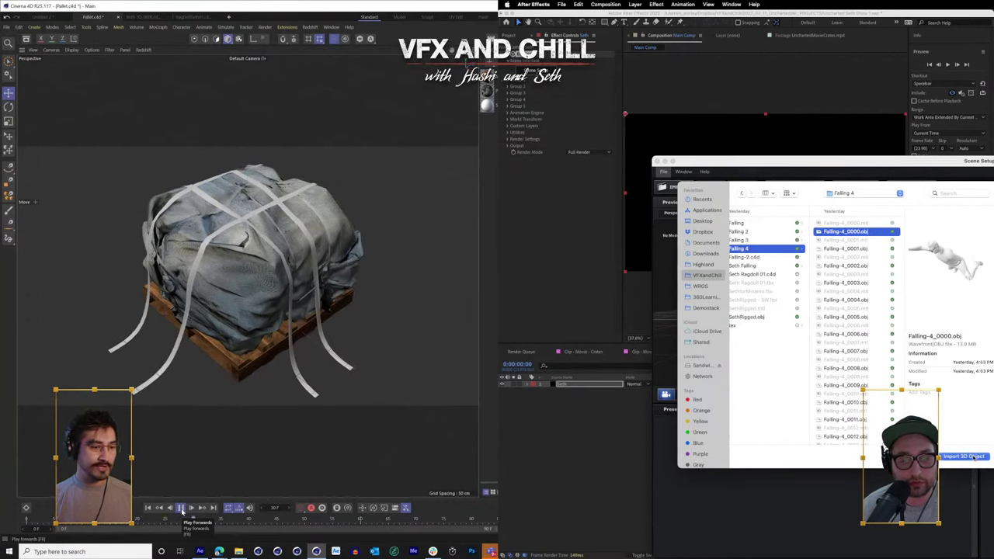
pyautogui.click(973, 457)
pyautogui.click(181, 509)
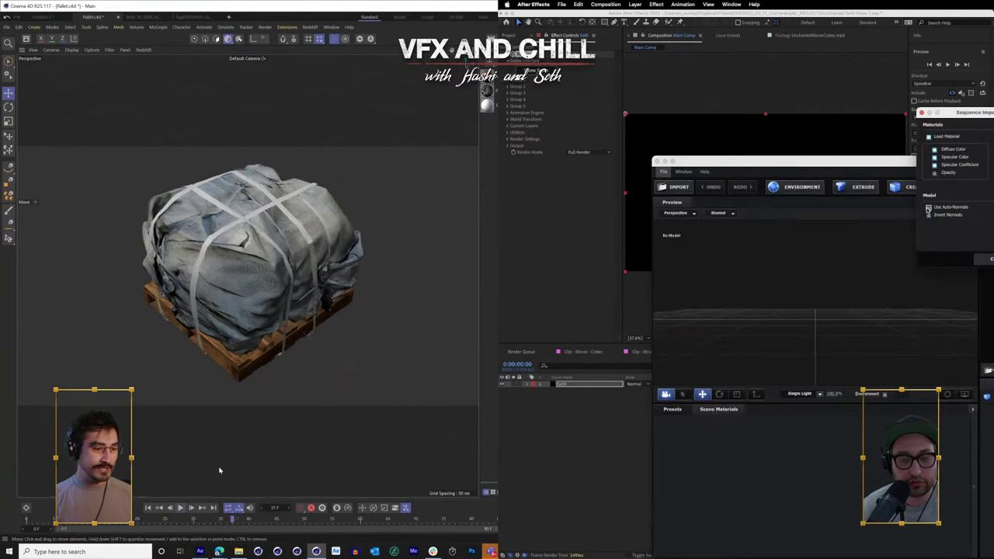
# - Examine the draped straps from several sides of the pallet, and reposition the Scene Setup window over the composition
pyautogui.moveTo(220, 471); pyautogui.dragTo(227, 420)
pyautogui.moveTo(855, 161); pyautogui.dragTo(848, 161)
pyautogui.moveTo(340, 358); pyautogui.dragTo(182, 313)
pyautogui.moveTo(848, 160); pyautogui.dragTo(849, 159)
pyautogui.moveTo(182, 313); pyautogui.dragTo(210, 272)
pyautogui.moveTo(849, 160); pyautogui.dragTo(813, 61)
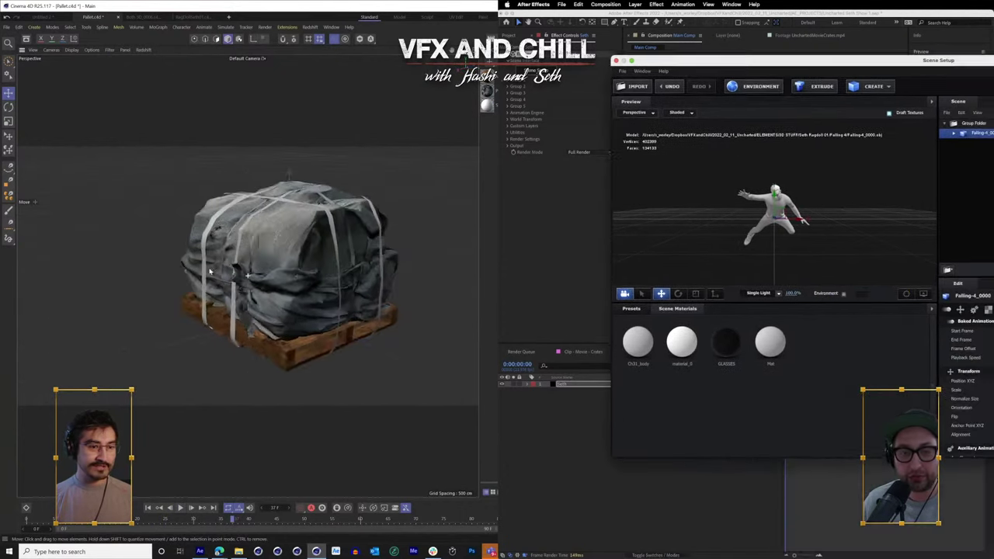
pyautogui.moveTo(209, 271); pyautogui.dragTo(349, 318)
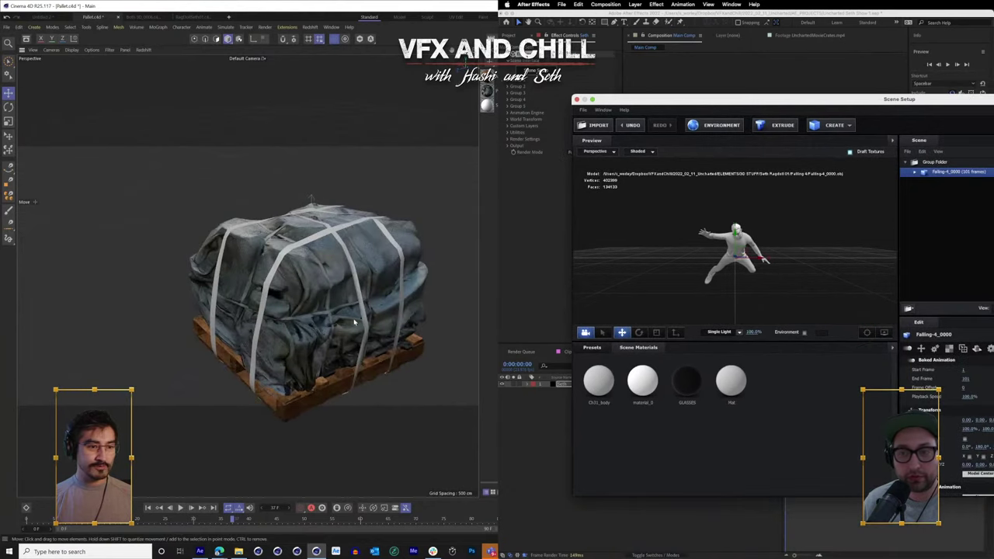
# - Replay the strap simulation from frame 0 and rewind it, and fit the whole Scene Setup window on screen
pyautogui.click(147, 508)
pyautogui.moveTo(993, 225); pyautogui.dragTo(966, 225)
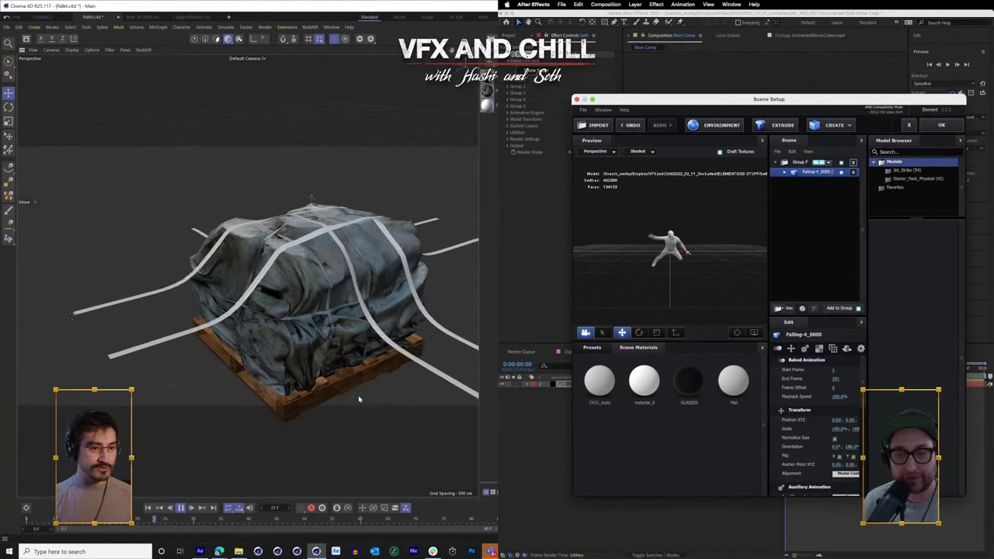
pyautogui.click(181, 508)
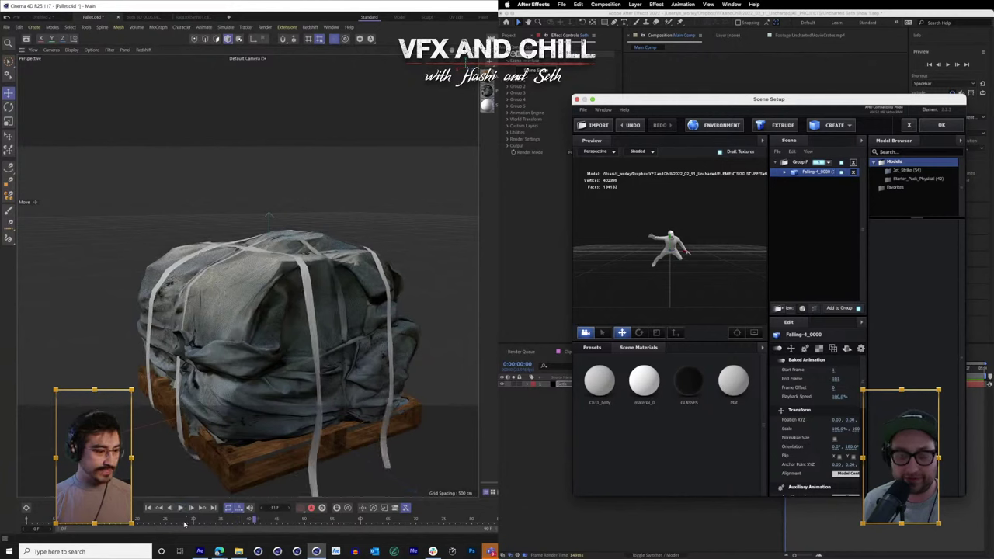
pyautogui.click(28, 521)
pyautogui.scroll(-3, 330, 334)
pyautogui.moveTo(336, 323); pyautogui.dragTo(311, 364)
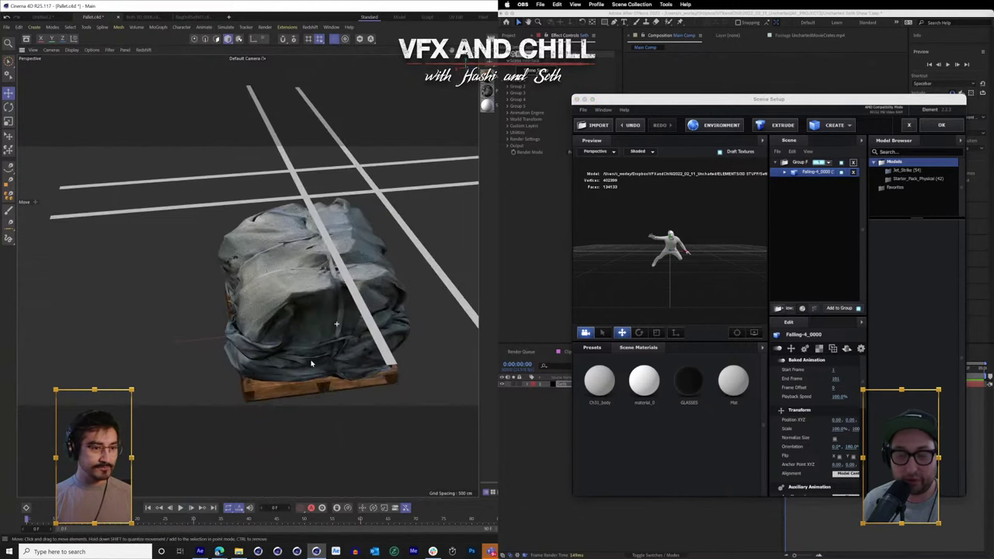
# - Try to raise one strap higher above the pallet, and undo the move
pyautogui.click(323, 230)
pyautogui.moveTo(388, 240); pyautogui.dragTo(370, 215)
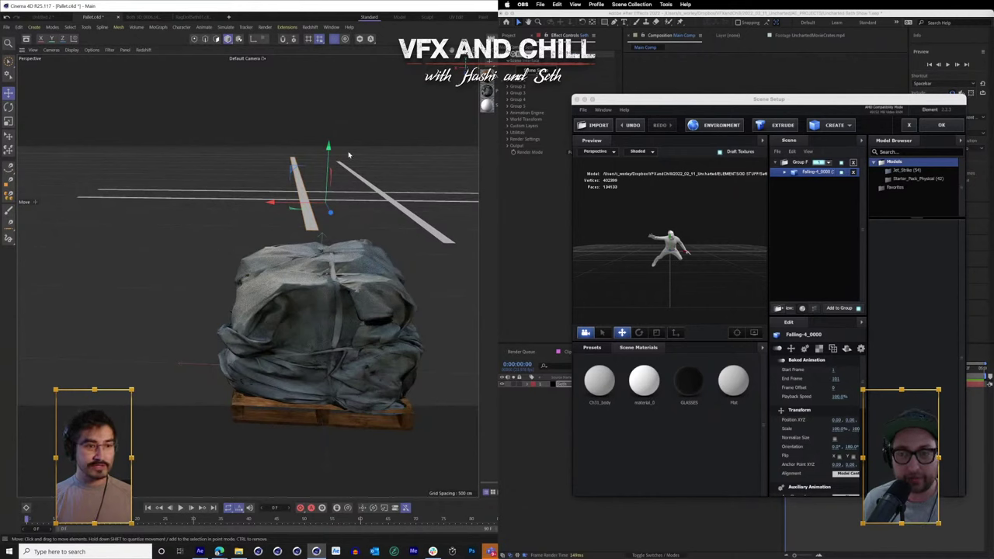
pyautogui.moveTo(327, 157); pyautogui.dragTo(340, 88)
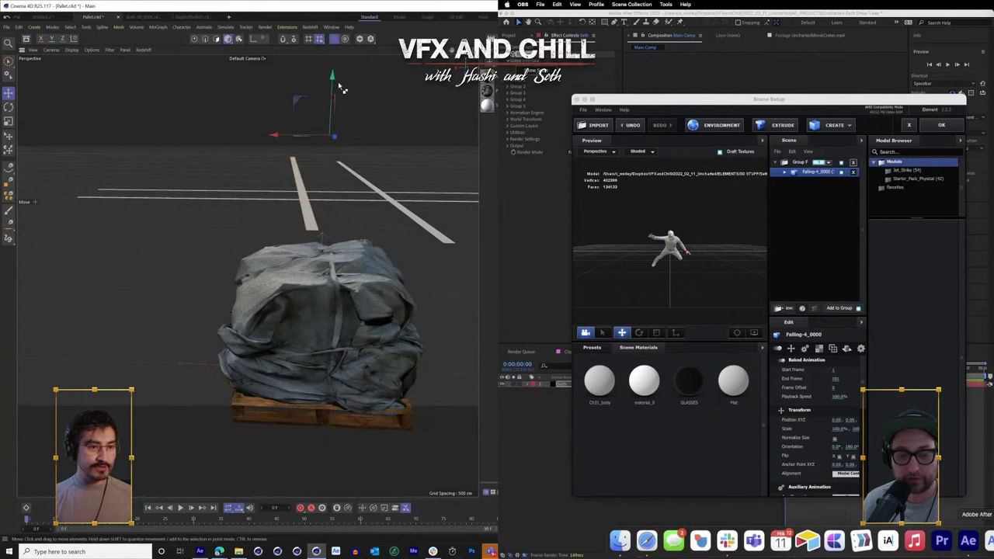
pyautogui.hotkey('ctrl', 'z')
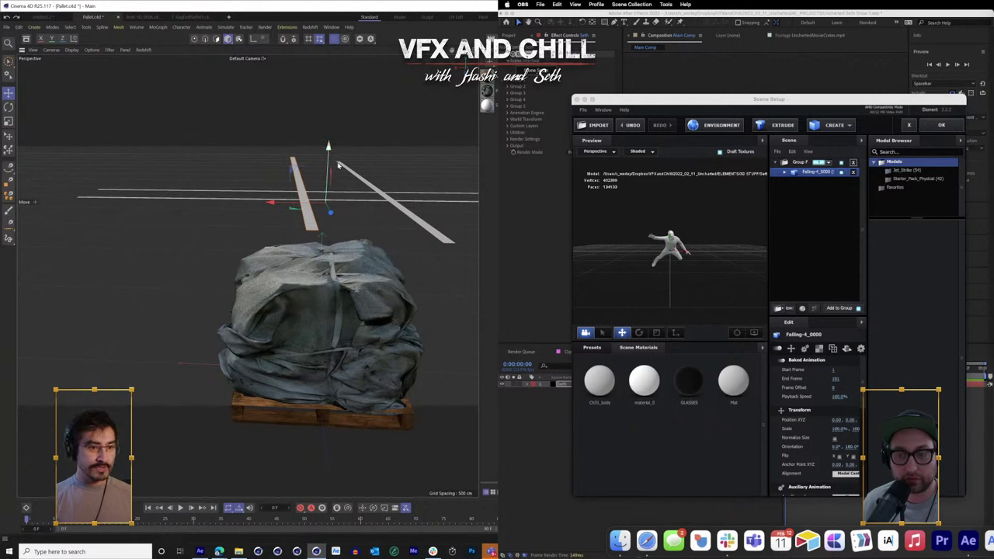
# - Switch from After Effects to the falling-character project in Cinema 4D, and select all four straps above the pallet
pyautogui.press('super+Tab')
pyautogui.hotkey('ctrl', 'z')
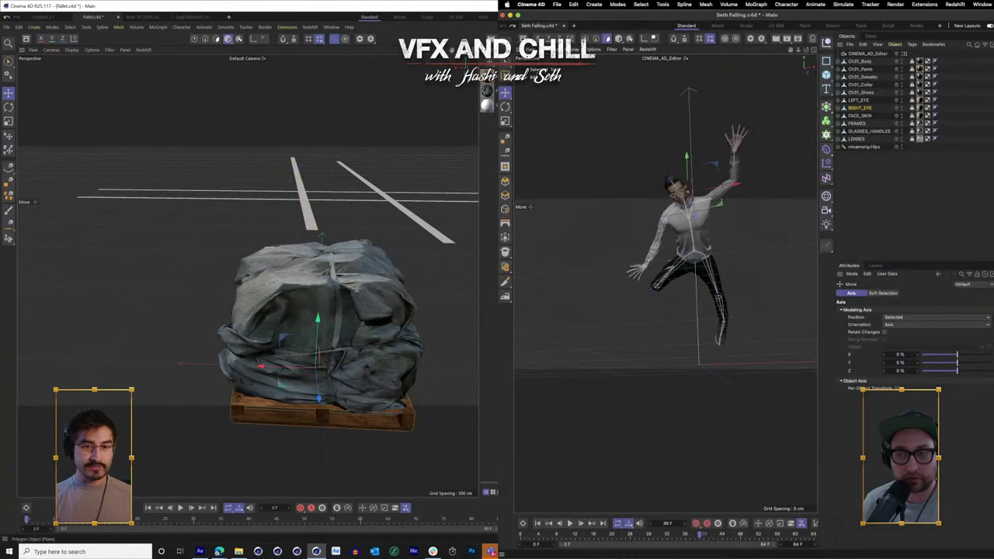
pyautogui.click(305, 196)
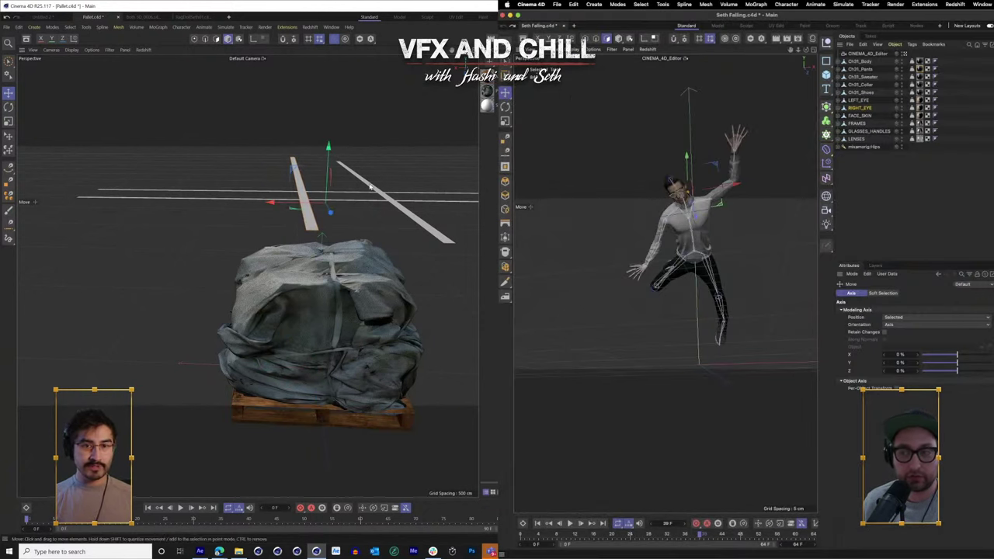
pyautogui.click(396, 203)
pyautogui.keyDown('shift'); pyautogui.click(233, 199); pyautogui.keyUp('shift')
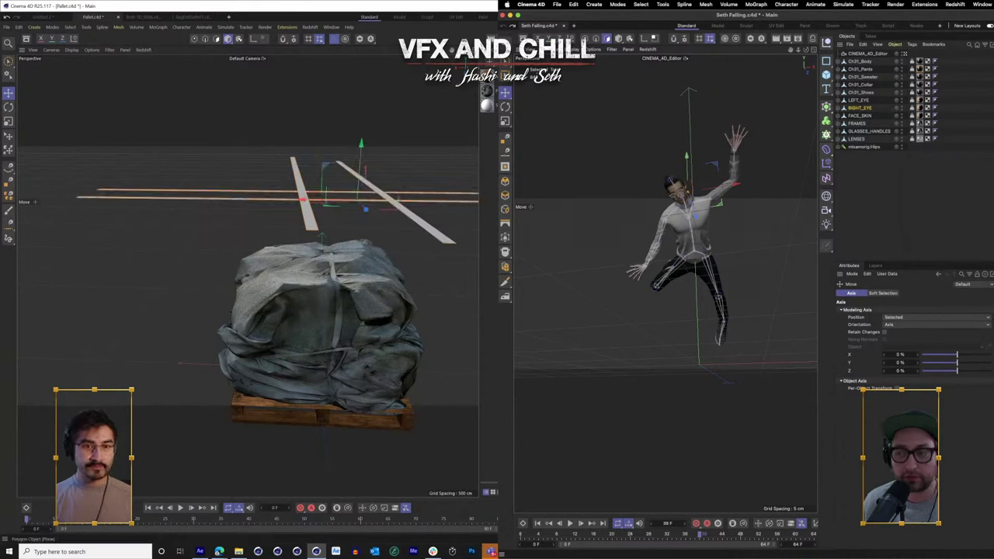
pyautogui.scroll(2, 327, 228)
pyautogui.moveTo(329, 228); pyautogui.dragTo(412, 344)
# - Create a new empty Cinema 4D project
pyautogui.click(7, 27)
pyautogui.moveTo(52, 27)
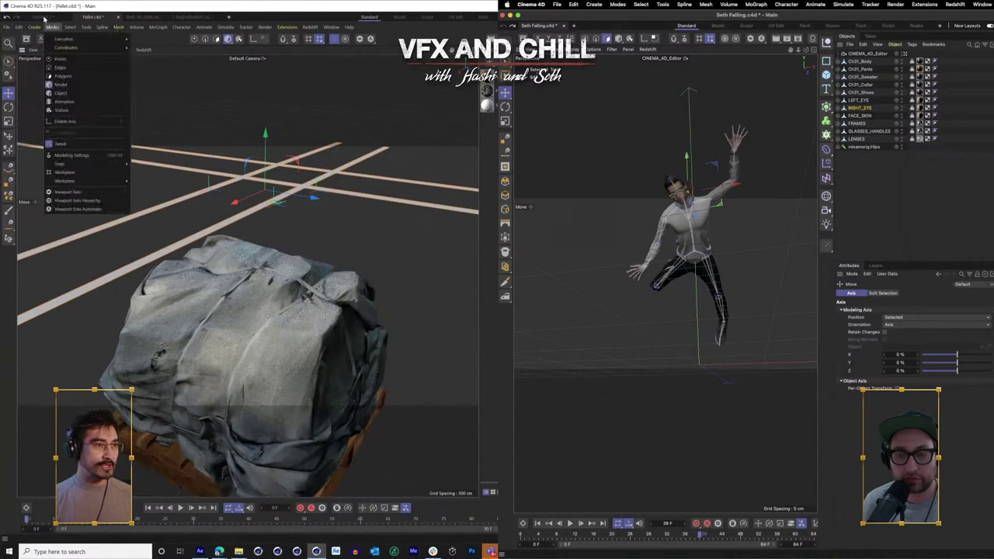
pyautogui.click(44, 19)
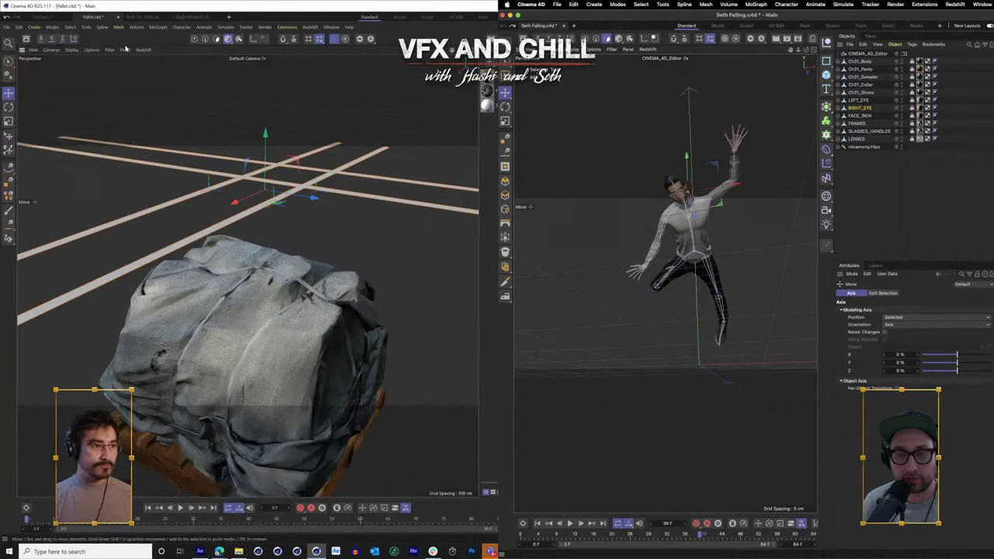
pyautogui.click(7, 27)
pyautogui.click(24, 40)
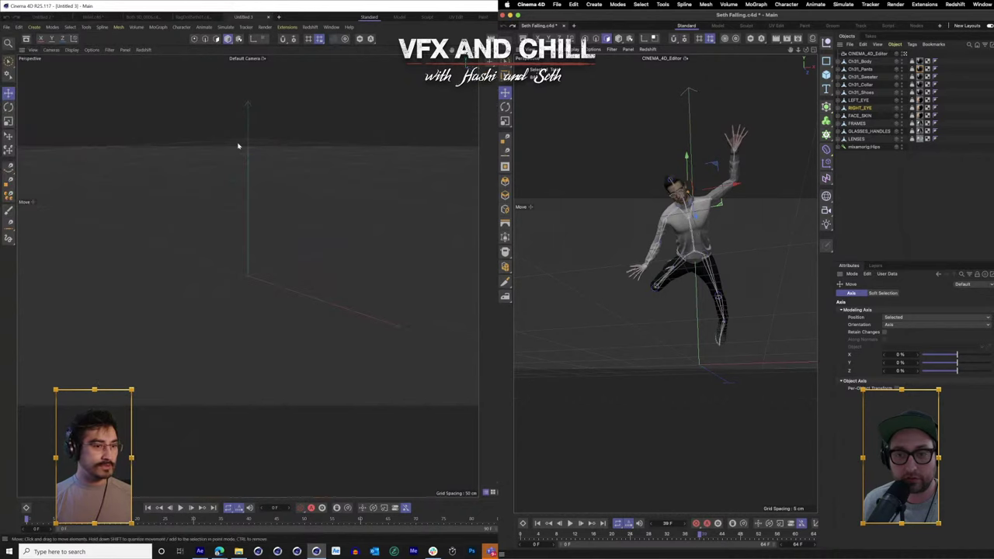
# - Load the pallet ramp scene from the 3D STUFF folder into the new project, and examine the pallet on the ramp
pyautogui.click(7, 27)
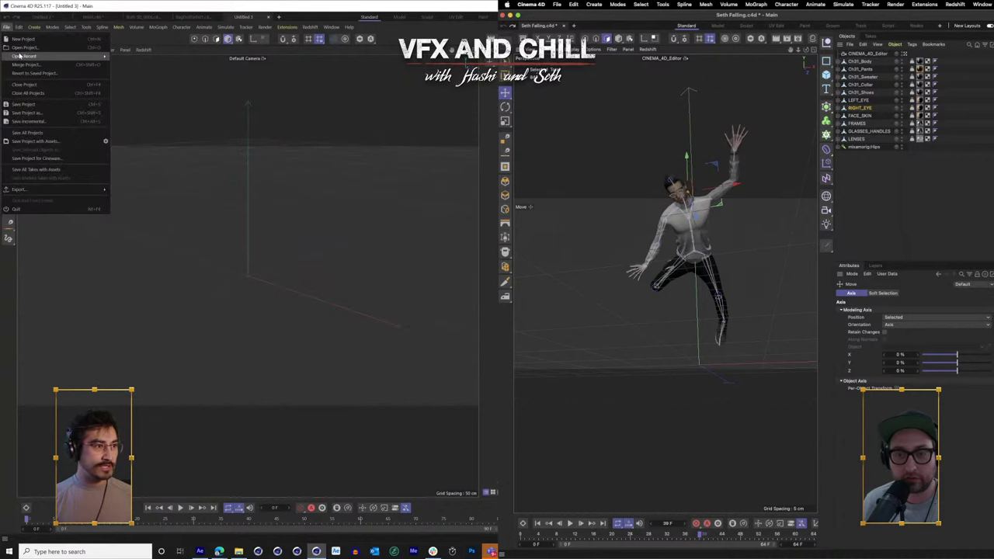
pyautogui.click(25, 47)
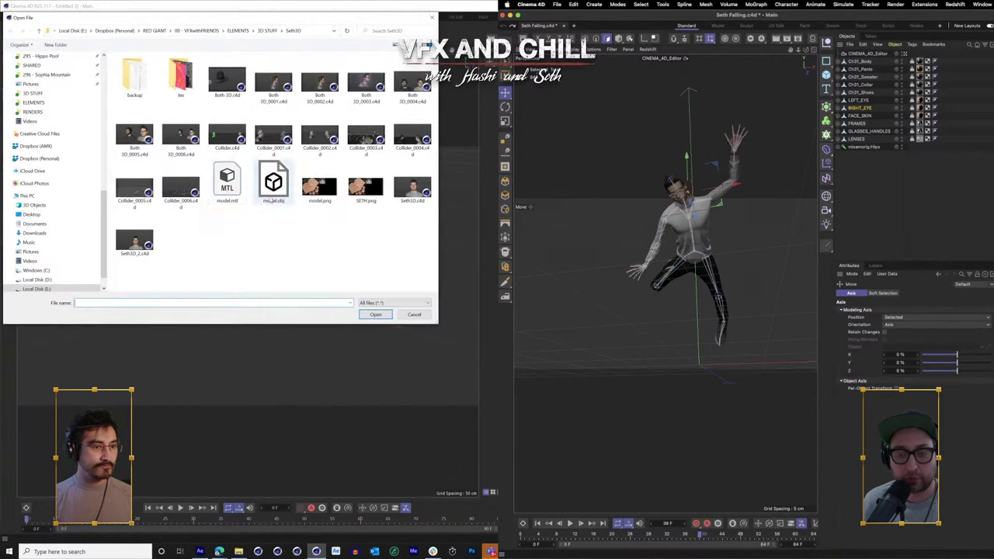
pyautogui.click(62, 103)
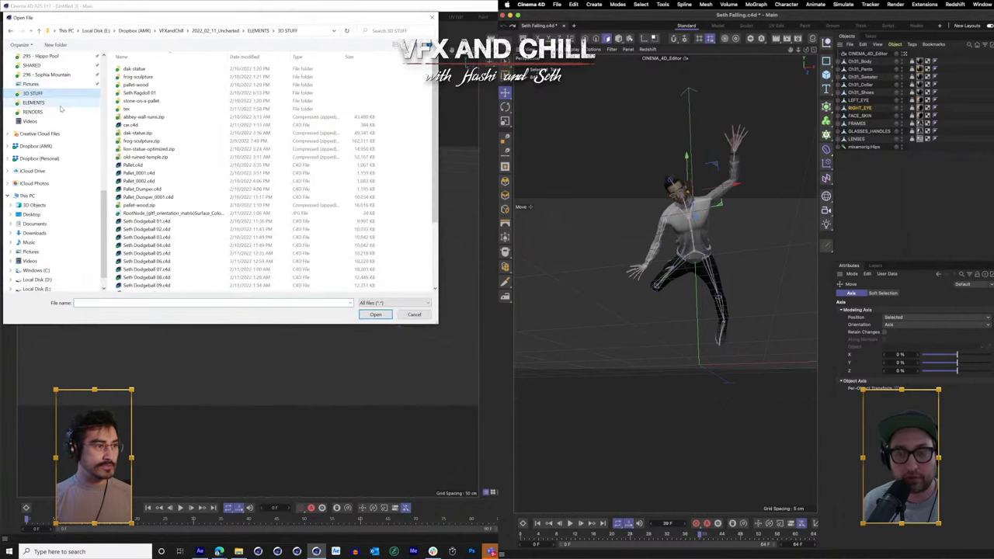
pyautogui.click(62, 94)
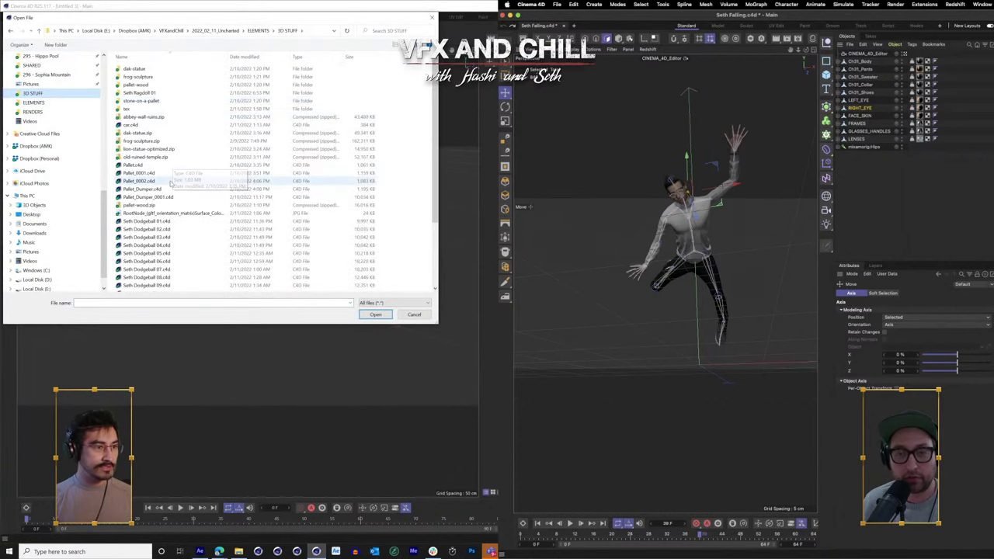
pyautogui.doubleClick(175, 183)
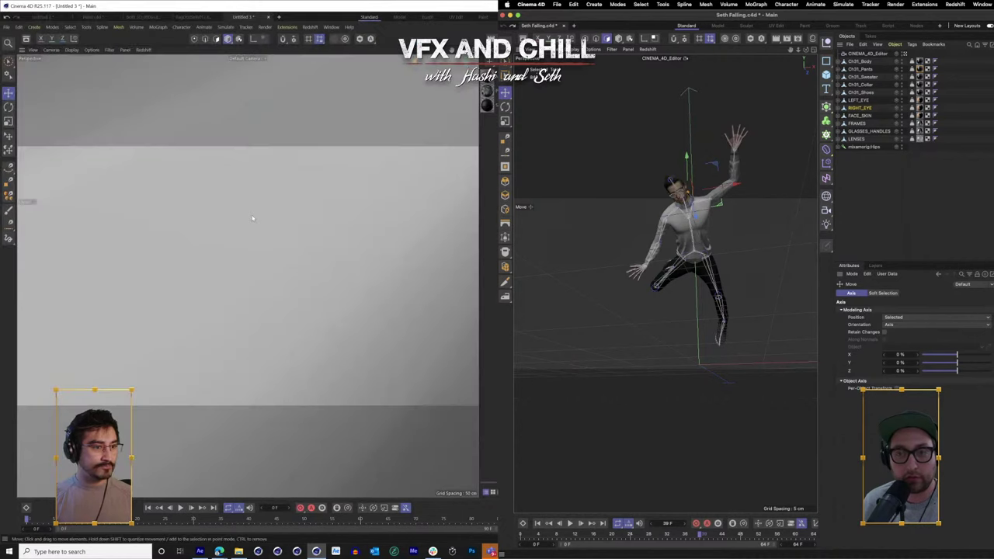
pyautogui.scroll(-10, 276, 210)
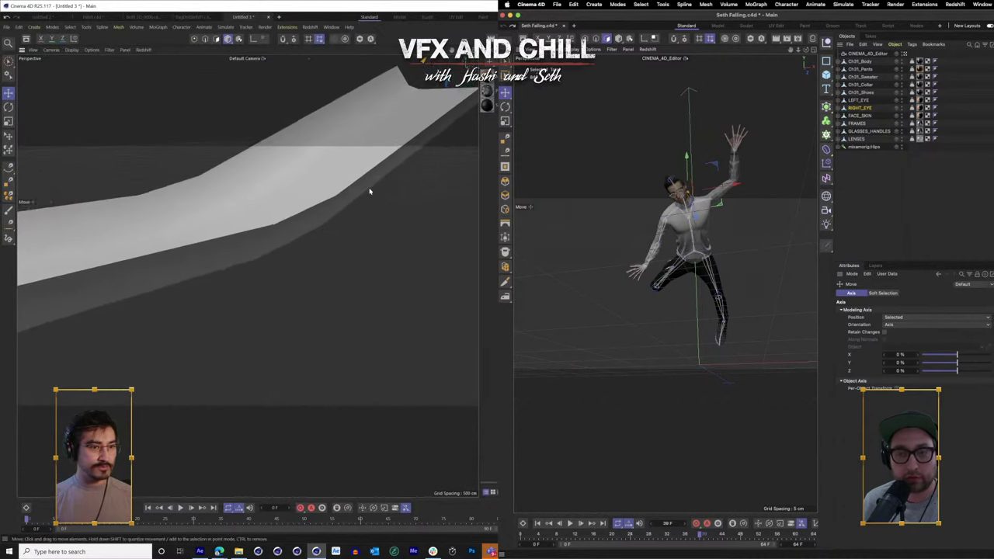
pyautogui.moveTo(311, 215); pyautogui.dragTo(249, 218)
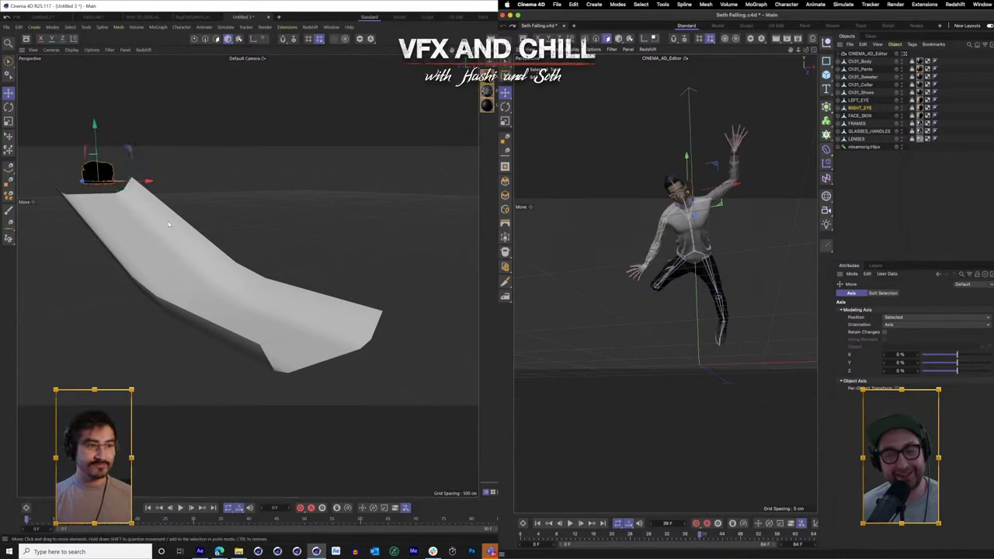
pyautogui.scroll(4, 175, 247)
pyautogui.moveTo(189, 211); pyautogui.dragTo(88, 357)
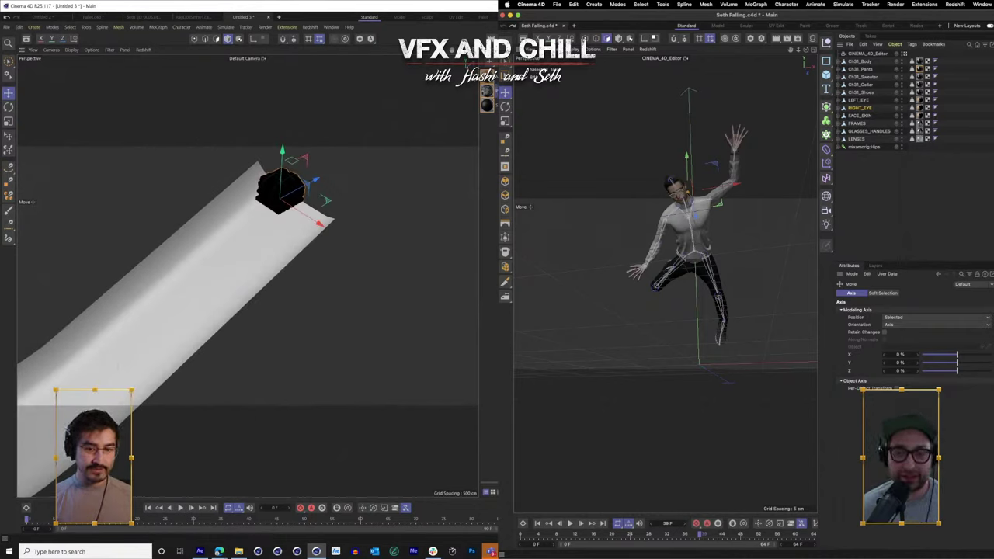
# - Load the albedo image from the stone-on-a-pallet folder into the material of the stone load on the ramp
pyautogui.hotkey('ctrl', 'o')
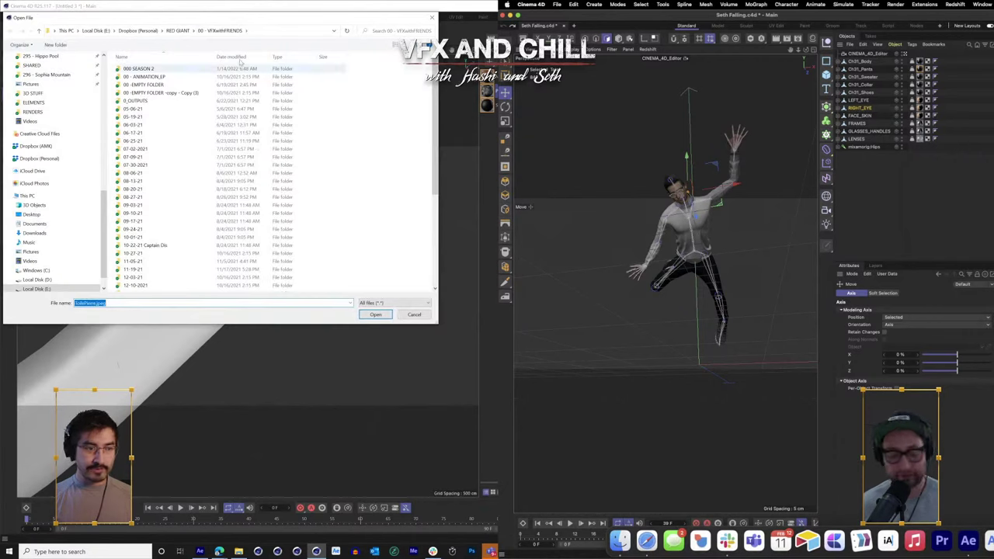
pyautogui.press('Escape')
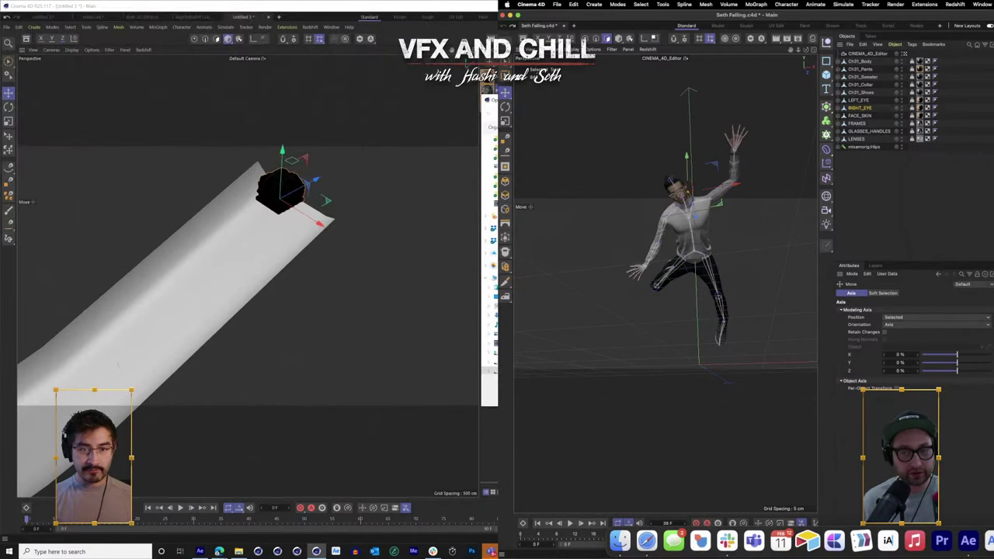
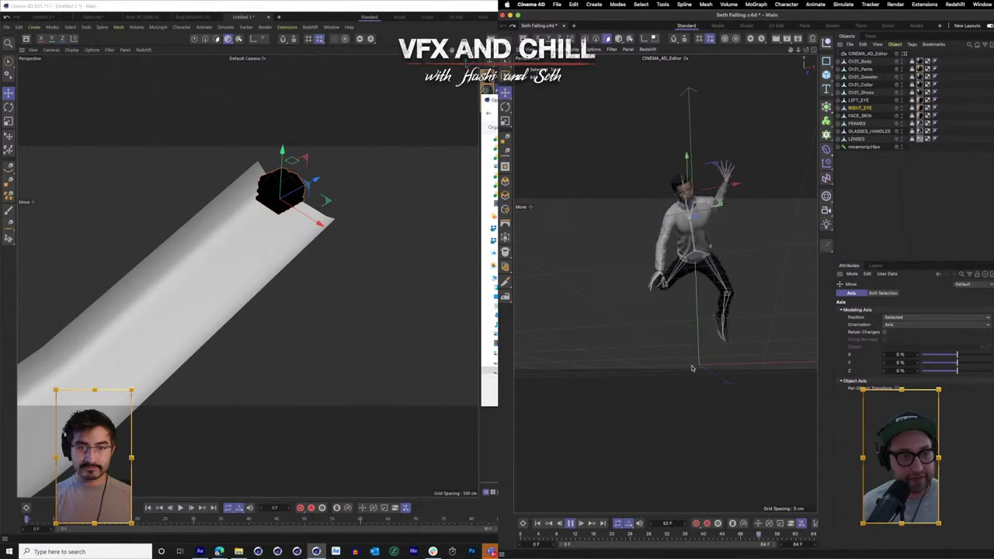
pyautogui.moveTo(699, 557)
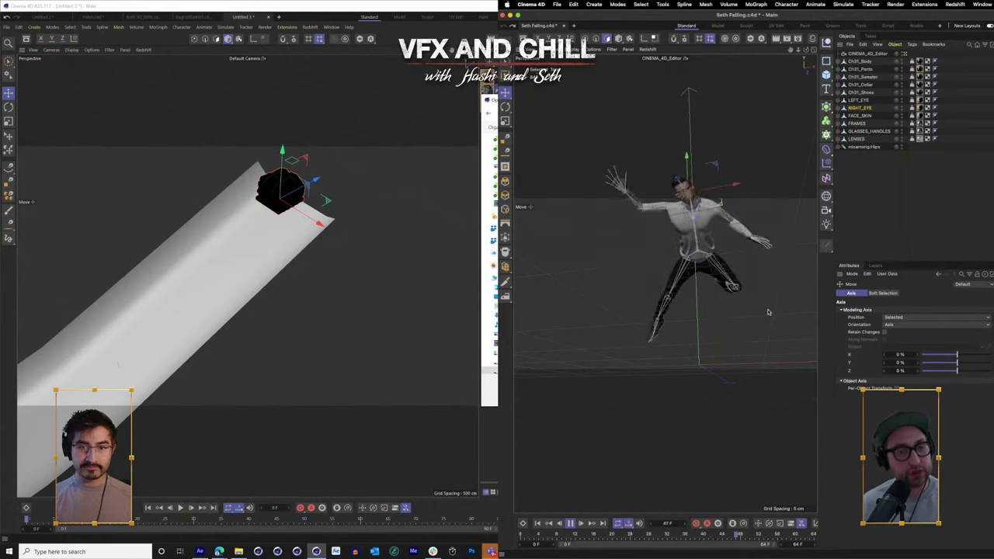
pyautogui.press('Return')
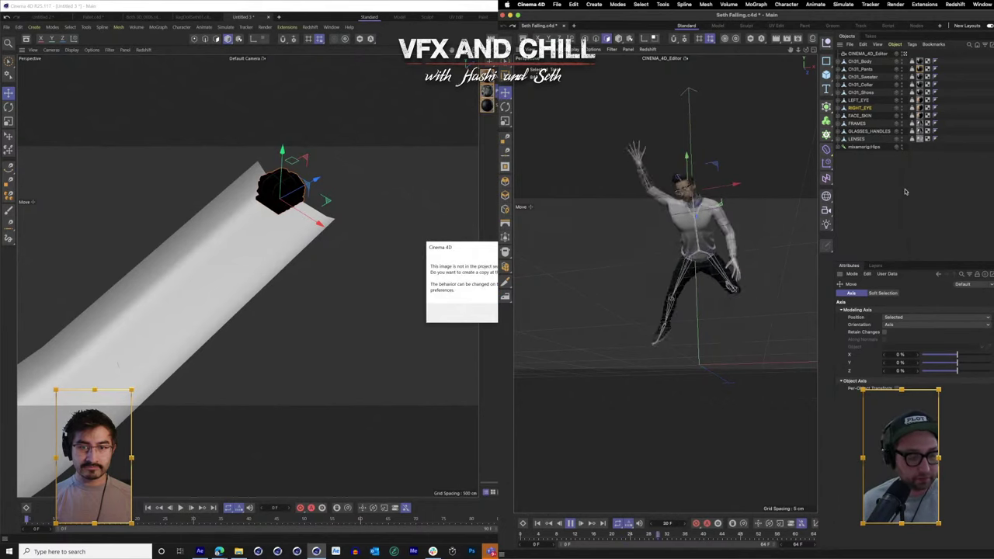
pyautogui.press('Return')
pyautogui.moveTo(809, 52); pyautogui.dragTo(809, 53)
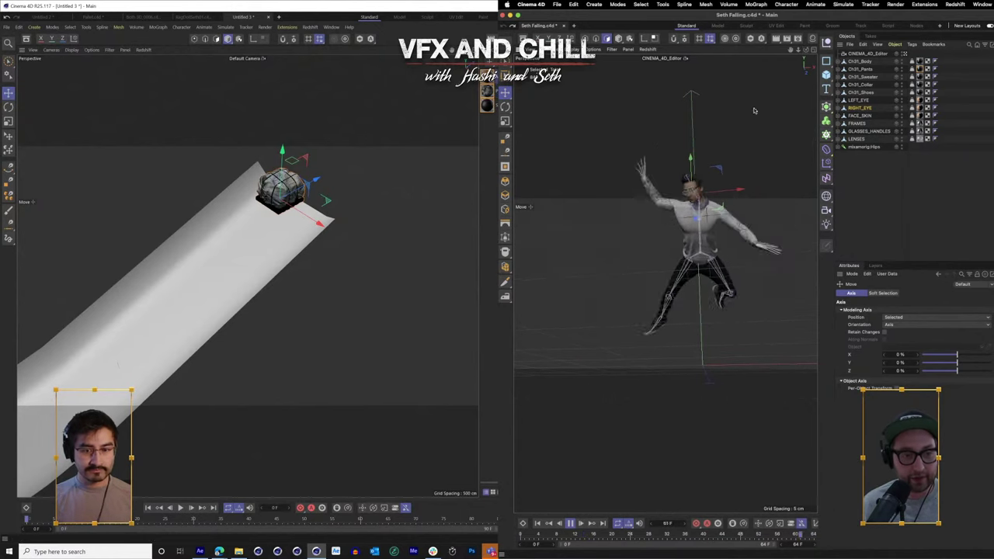
# - Load the wood texture from the pallet-wood folder onto the pallet, and open the Wavefront OBJ export options for the falling character
pyautogui.press('9')
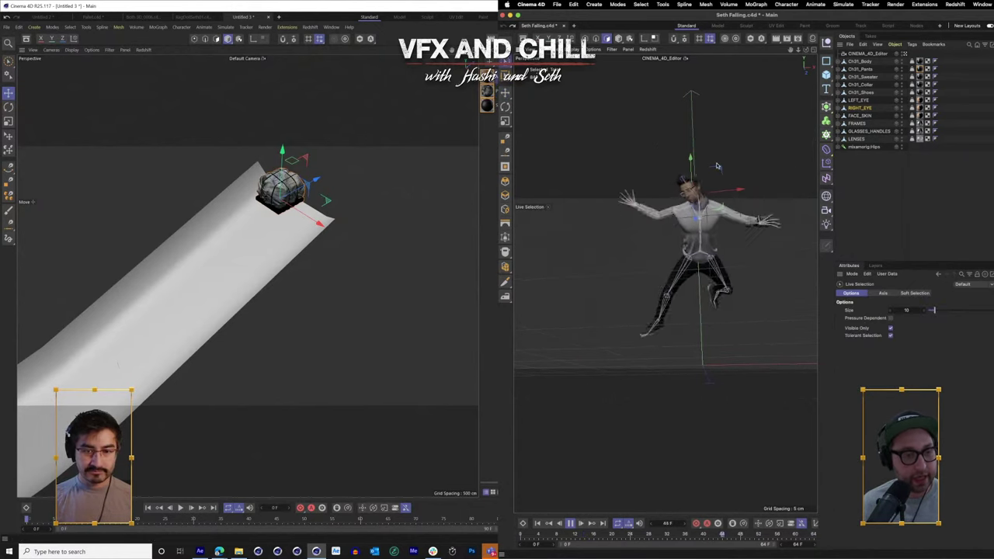
pyautogui.click(557, 4)
pyautogui.click(264, 30)
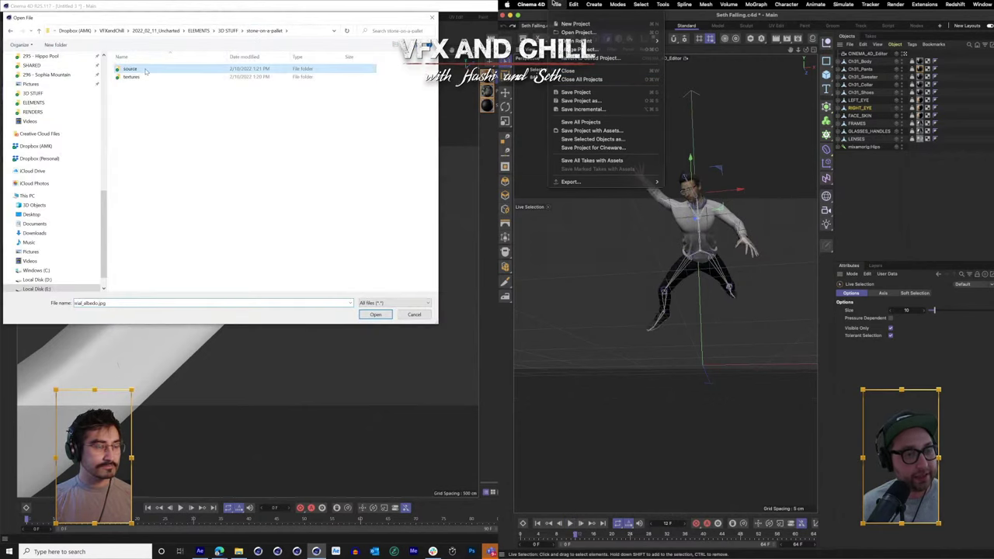
pyautogui.moveTo(657, 183)
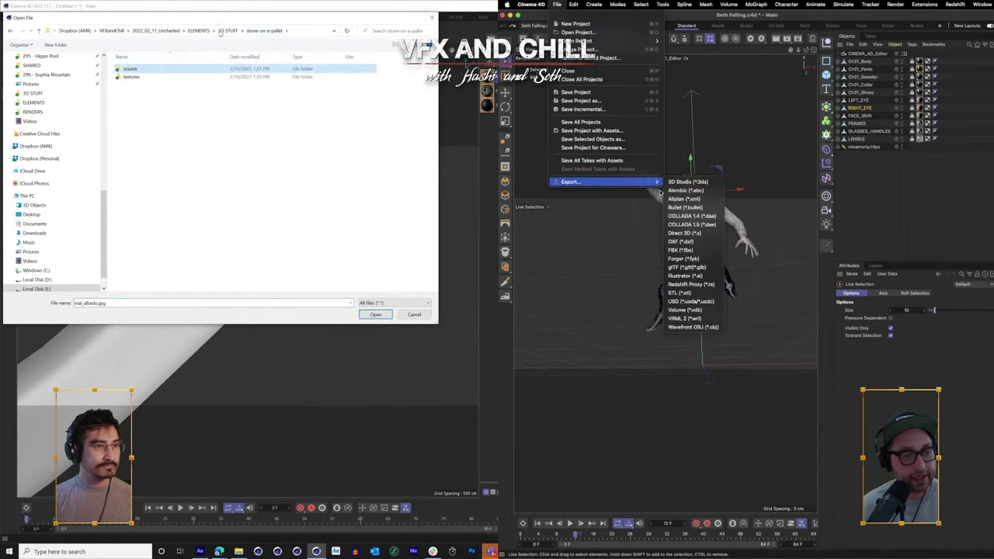
pyautogui.click(222, 31)
pyautogui.click(694, 327)
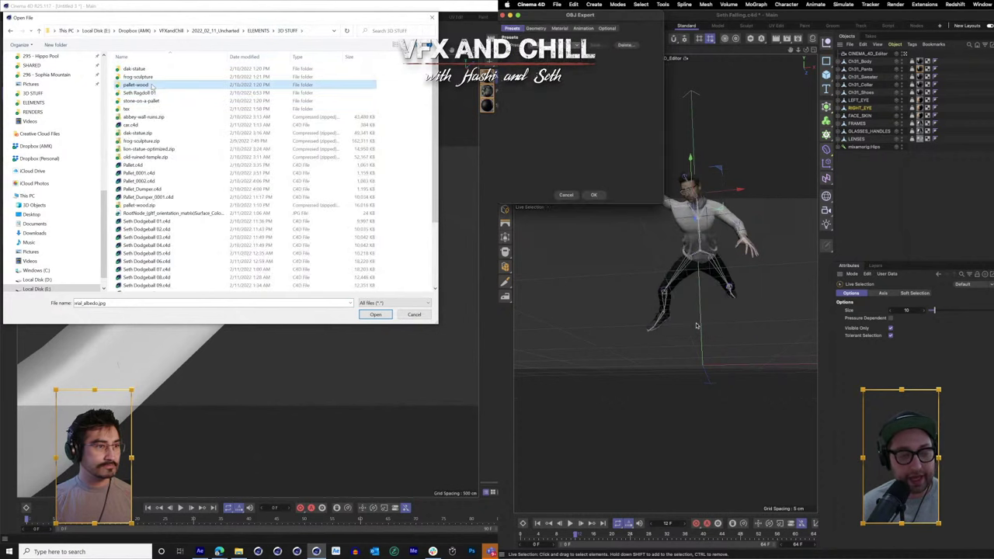
pyautogui.doubleClick(153, 85)
pyautogui.doubleClick(133, 68)
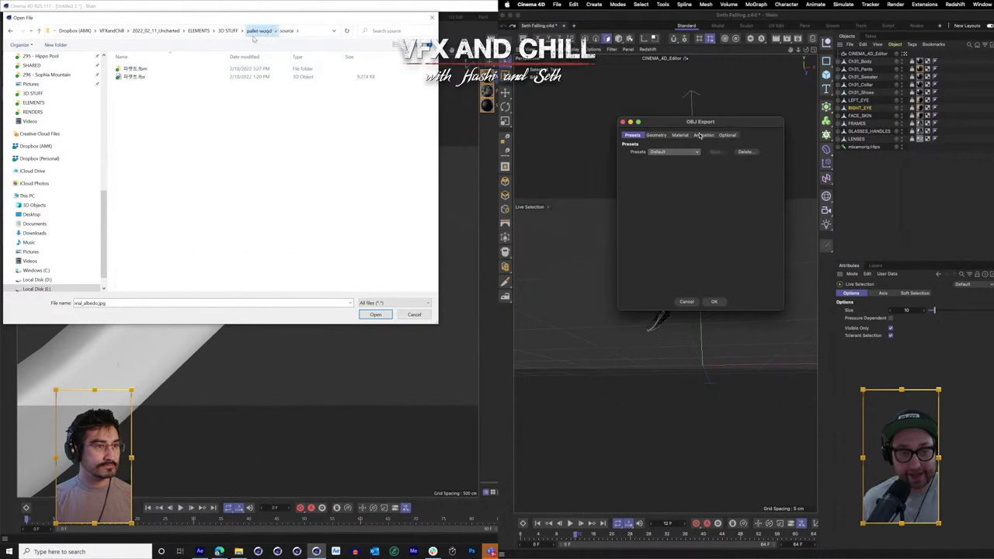
pyautogui.click(257, 32)
pyautogui.doubleClick(133, 76)
pyautogui.doubleClick(136, 81)
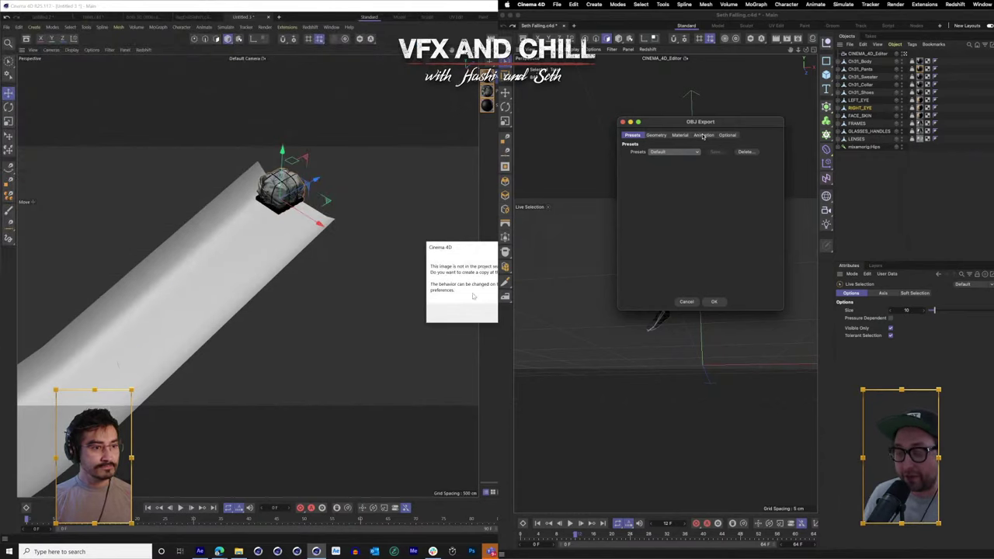
pyautogui.press('Return')
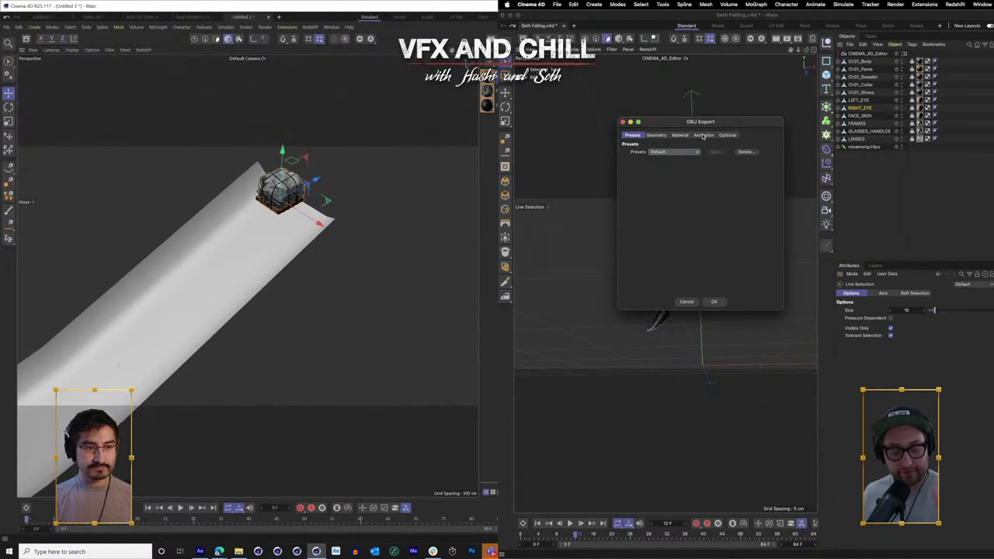
# - Set the OBJ export's animation frame range to all frames, and cancel the export
pyautogui.click(701, 135)
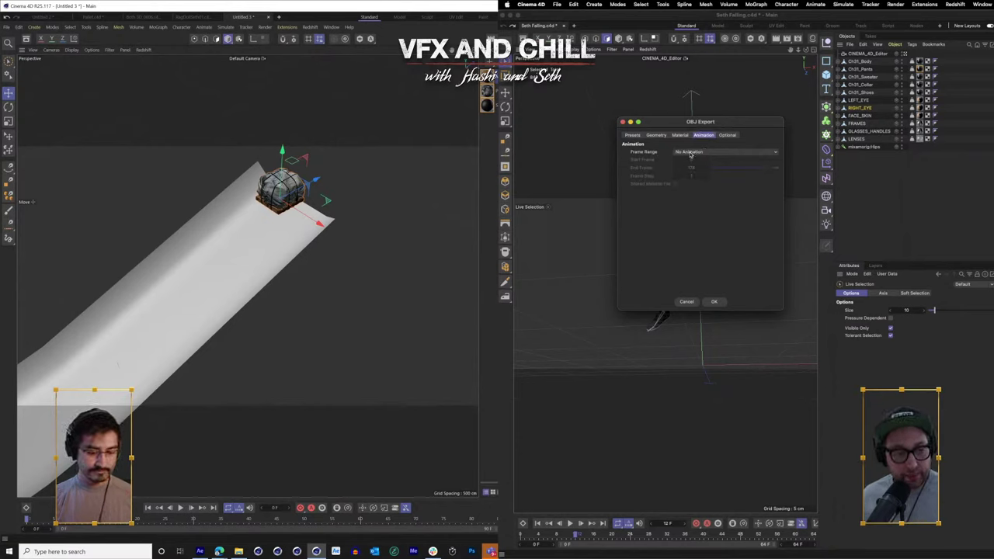
pyautogui.click(691, 153)
pyautogui.click(702, 183)
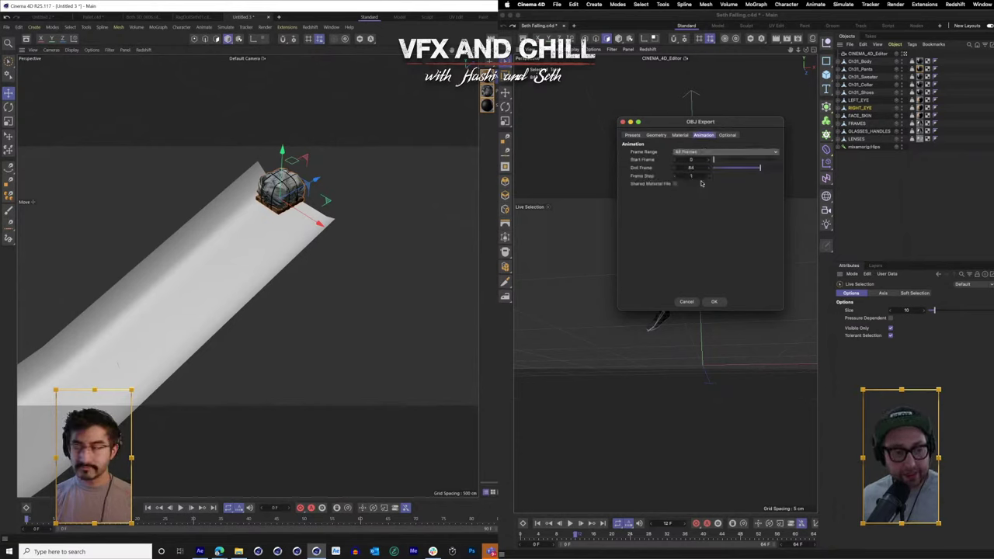
pyautogui.click(692, 302)
# - Switch to the Element Scene Setup in After Effects, and examine the textured pallet and the full ramp in the Cinema 4D scene
pyautogui.moveTo(362, 231); pyautogui.dragTo(397, 315)
pyautogui.click(969, 541)
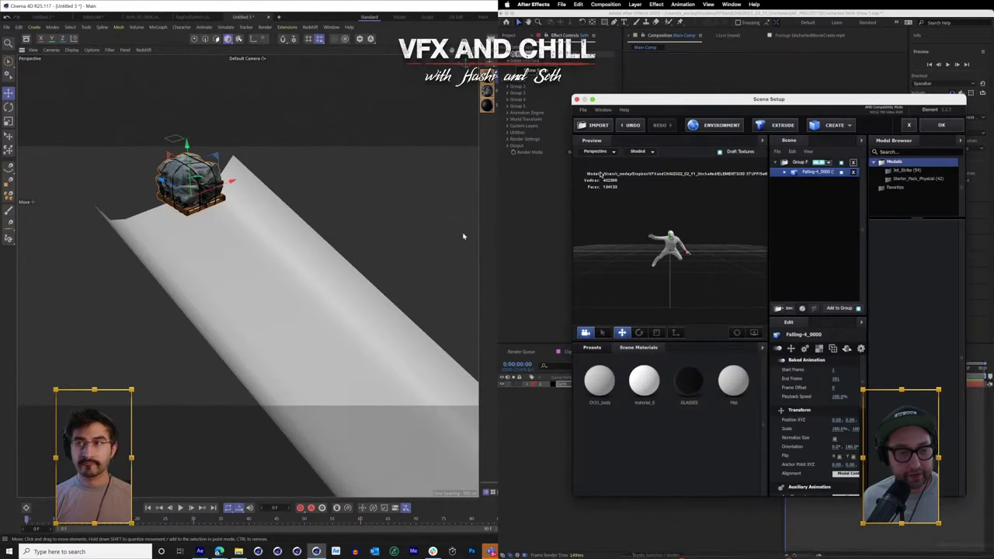
pyautogui.scroll(3, 308, 223)
pyautogui.moveTo(308, 223); pyautogui.dragTo(308, 269)
pyautogui.moveTo(626, 103); pyautogui.dragTo(611, 92)
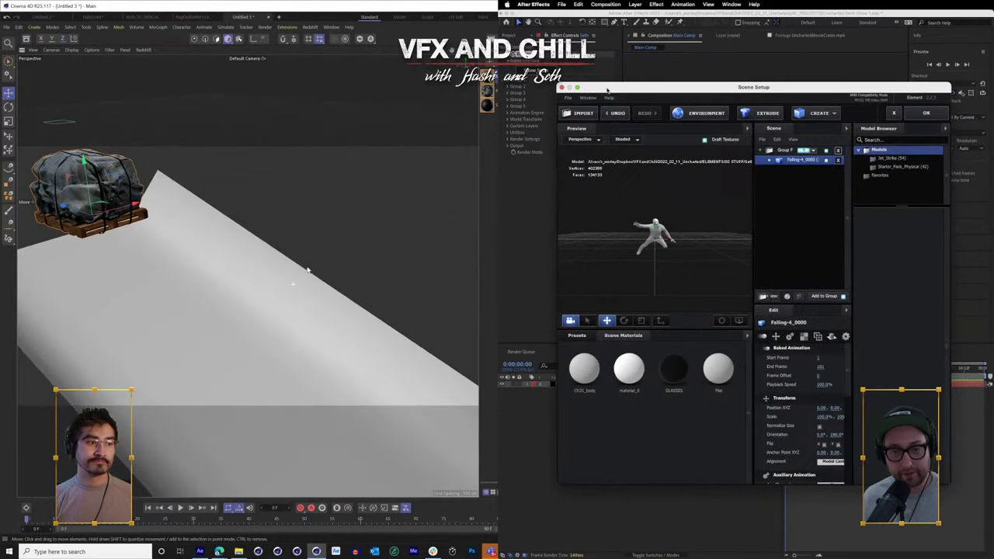
pyautogui.scroll(-3, 308, 270)
pyautogui.moveTo(309, 270); pyautogui.dragTo(263, 280)
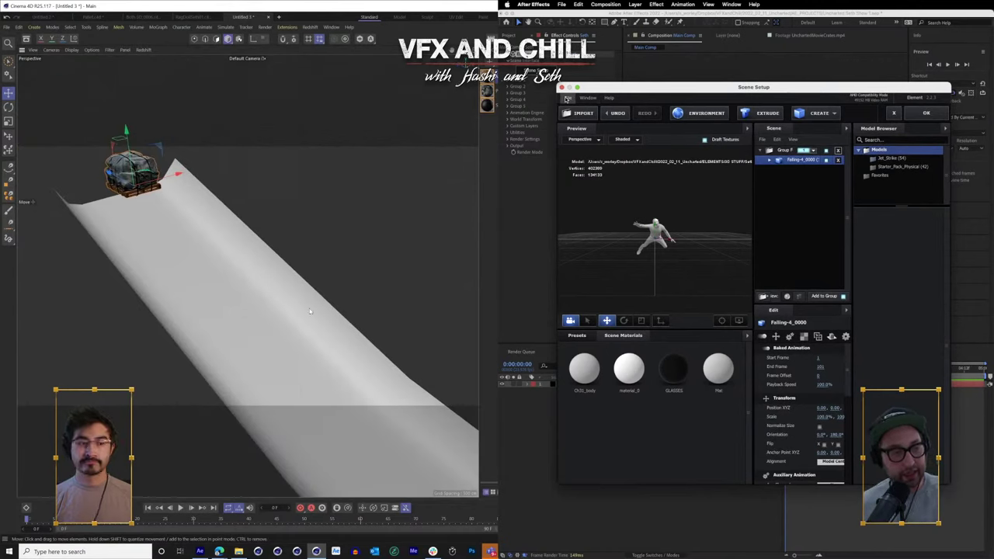
pyautogui.moveTo(310, 312); pyautogui.dragTo(327, 208)
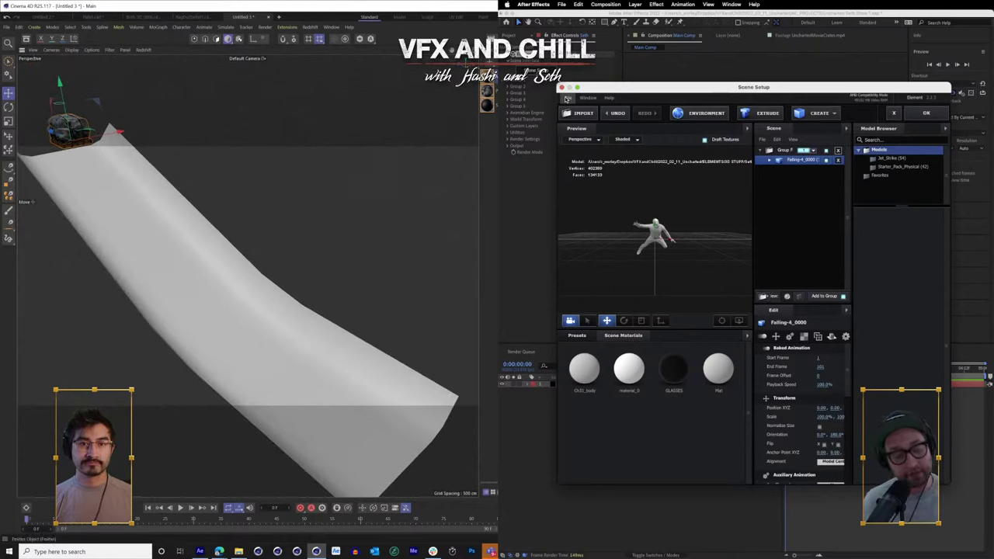
# - Look up the 3D object and 3D sequence import options in the Element Scene Setup
pyautogui.click(567, 98)
pyautogui.moveTo(613, 109)
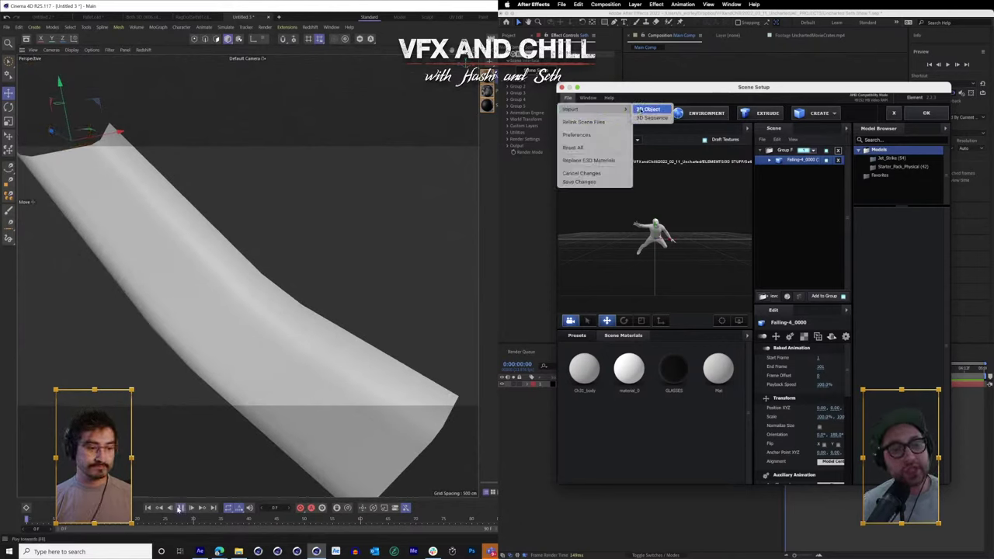
pyautogui.click(568, 99)
pyautogui.click(567, 99)
pyautogui.moveTo(614, 109)
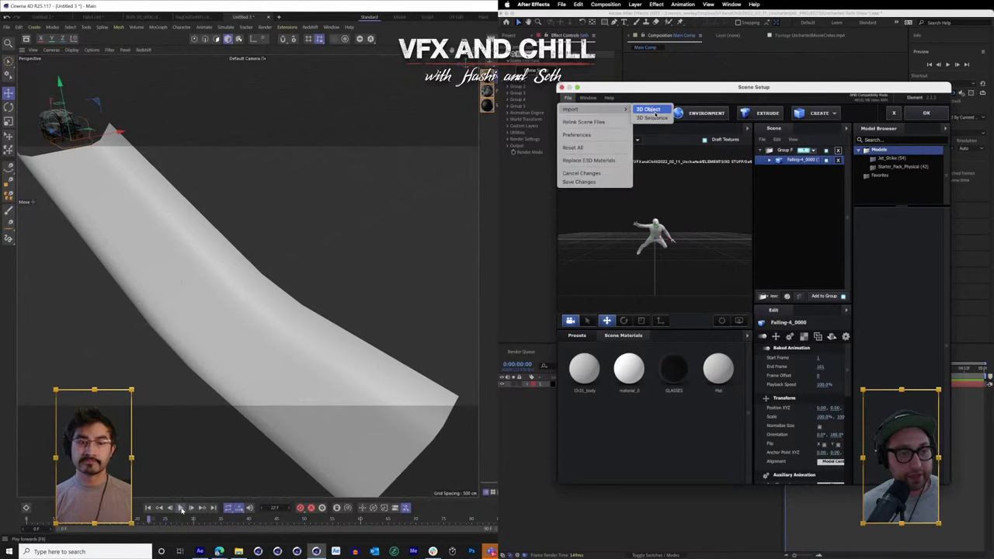
pyautogui.click(633, 90)
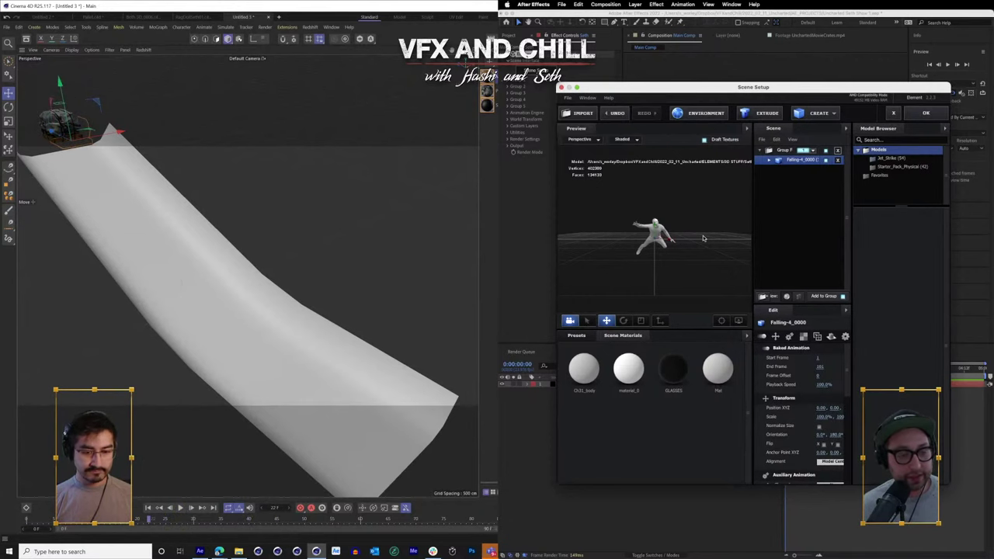
# - Extend the ramp project's timeline to frame 300, and view the imported falling character up close
pyautogui.scroll(5, 704, 238)
pyautogui.moveTo(681, 231)
pyautogui.mouseDown()
pyautogui.moveTo(685, 213)
pyautogui.moveTo(717, 229)
pyautogui.moveTo(690, 226)
pyautogui.mouseUp()
pyautogui.press('Return')
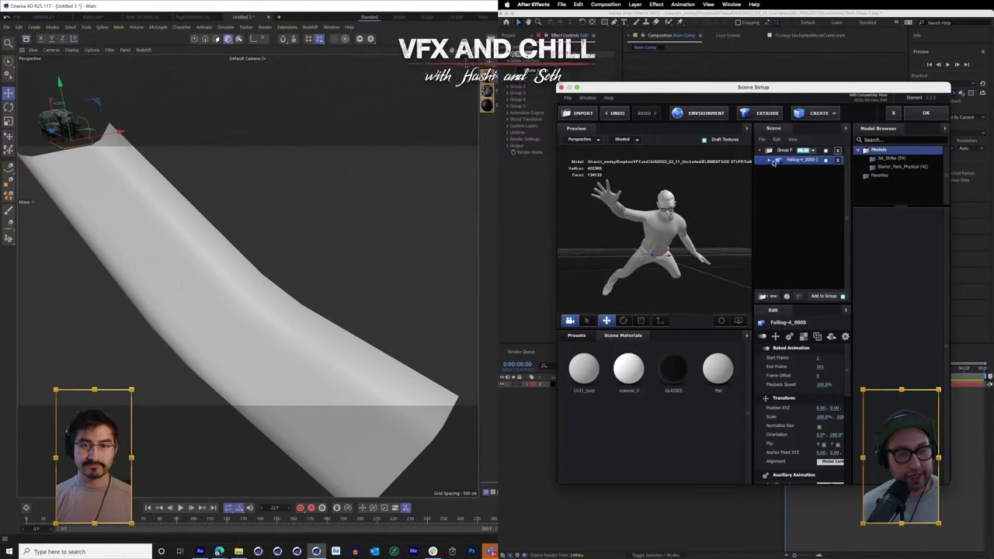
# - Open the diffuse texture channel of the falling model's Ch31_body material, and play the crate simulation on the ramp
pyautogui.click(770, 160)
pyautogui.click(803, 170)
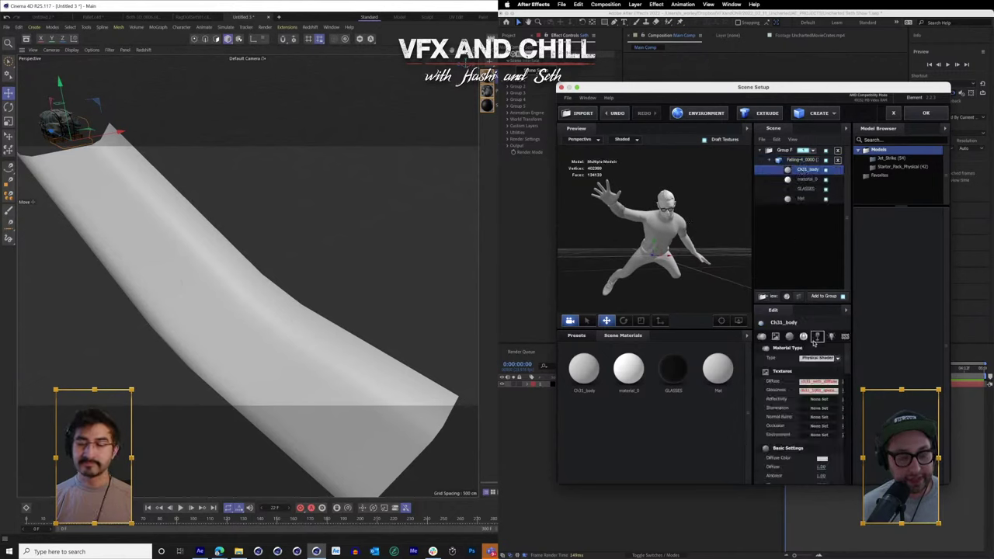
pyautogui.click(814, 382)
pyautogui.moveTo(979, 110); pyautogui.dragTo(634, 112)
pyautogui.click(180, 508)
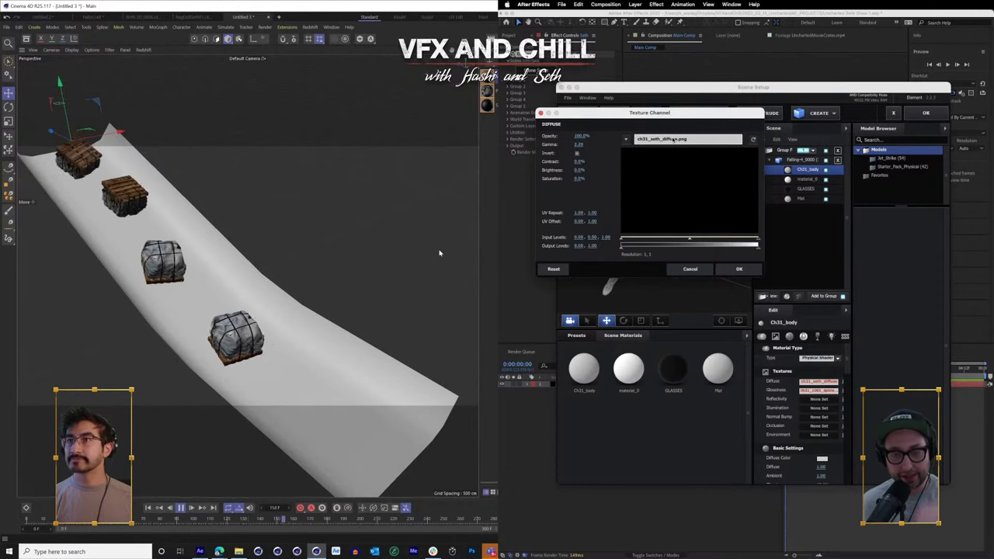
# - Relink the Ch31_body diffuse texture to the Ch31 diffuse PNG in the falling project's tex folder, and stop the crate simulation
pyautogui.click(673, 139)
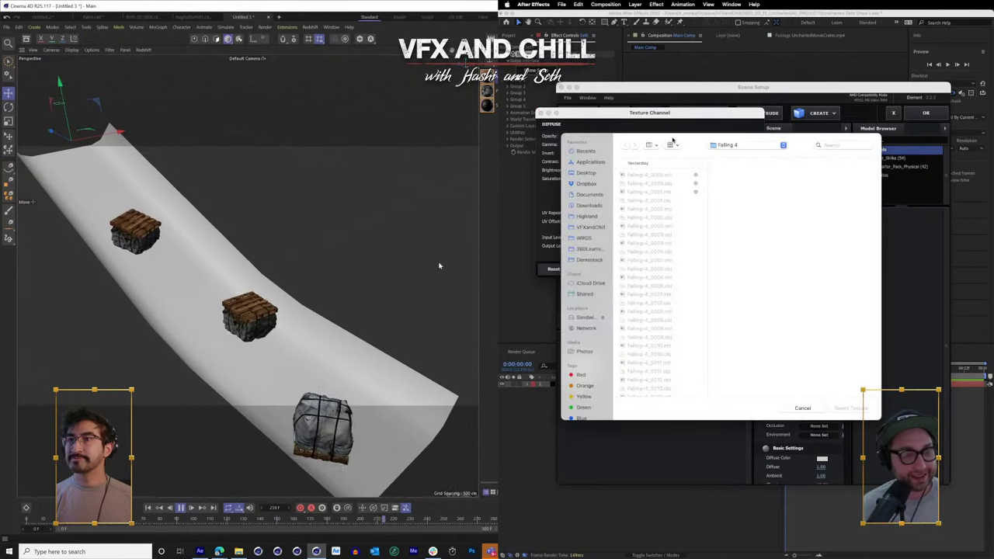
pyautogui.click(735, 146)
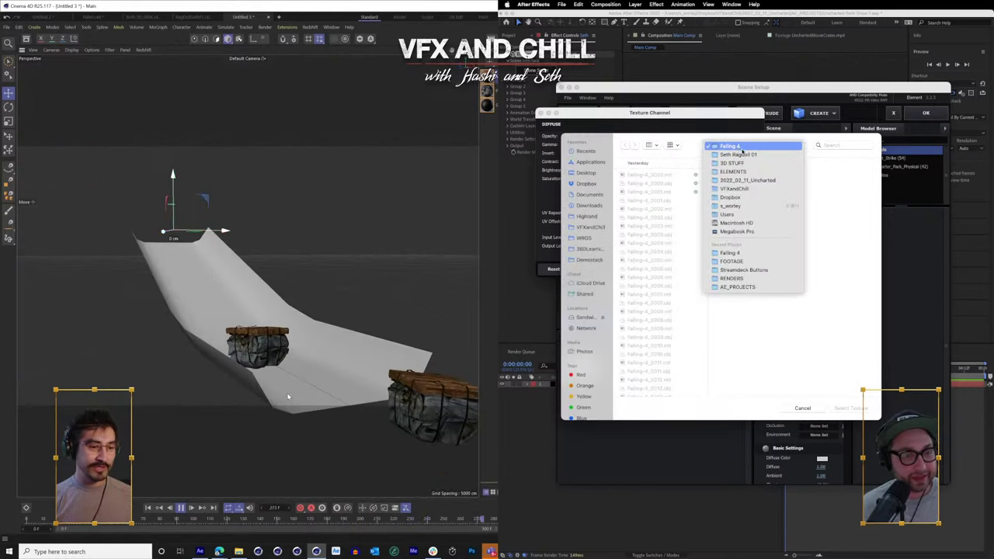
pyautogui.click(738, 154)
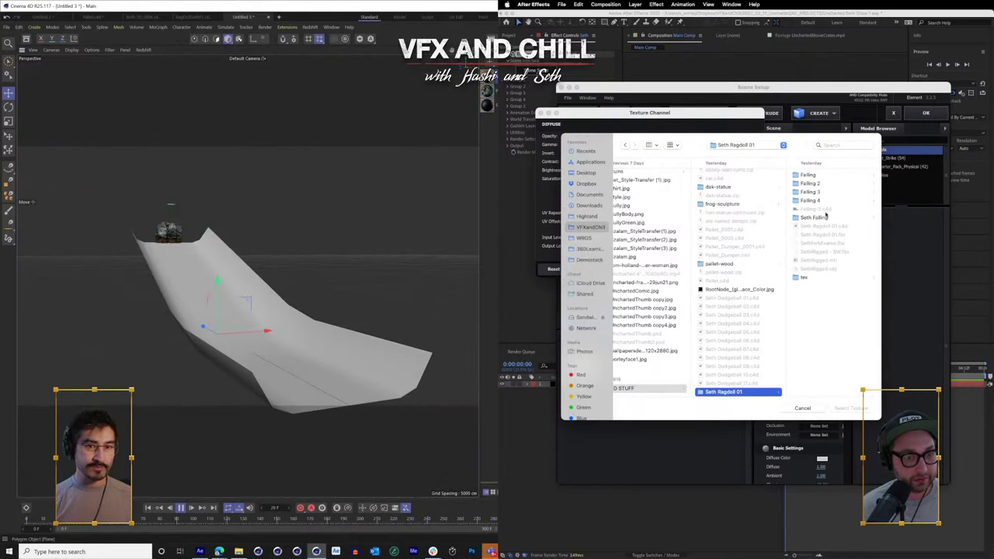
pyautogui.click(812, 218)
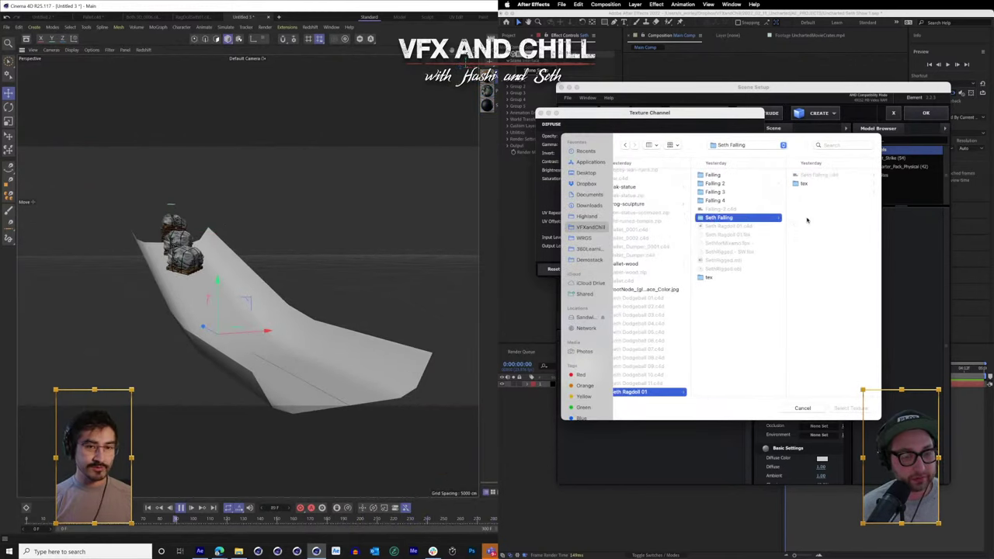
pyautogui.click(804, 184)
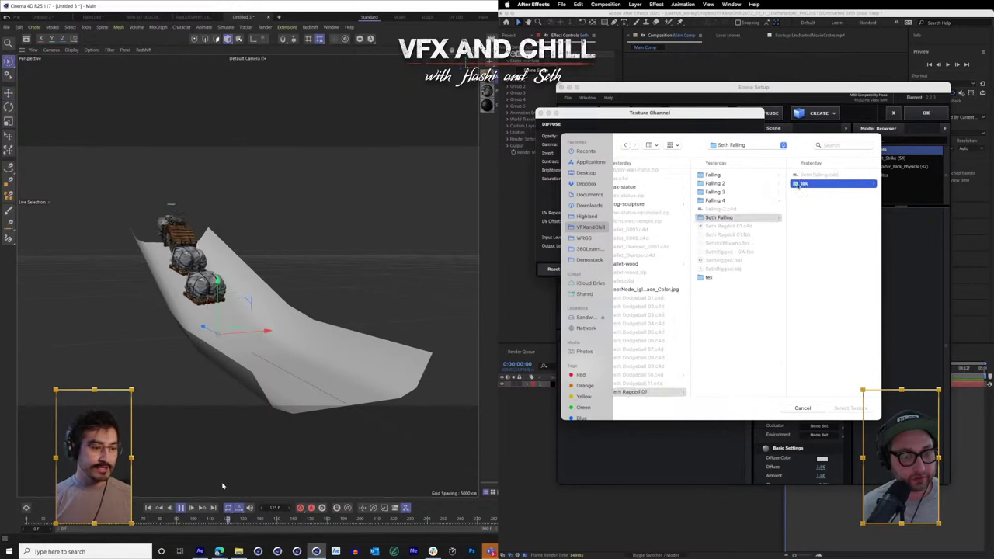
pyautogui.click(182, 509)
pyautogui.moveTo(810, 141)
pyautogui.mouseDown()
pyautogui.moveTo(793, 466)
pyautogui.moveTo(809, 152)
pyautogui.mouseUp()
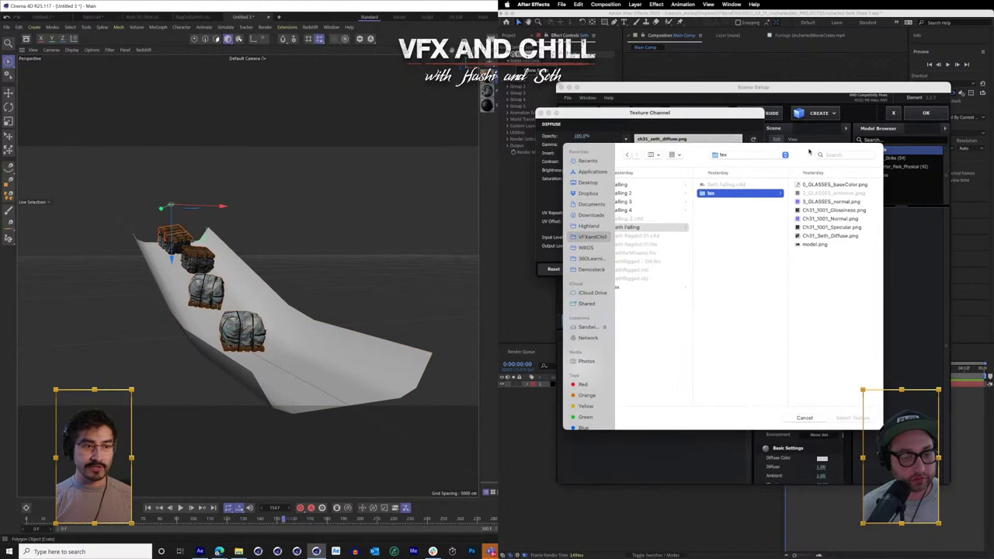
pyautogui.click(843, 237)
pyautogui.click(852, 417)
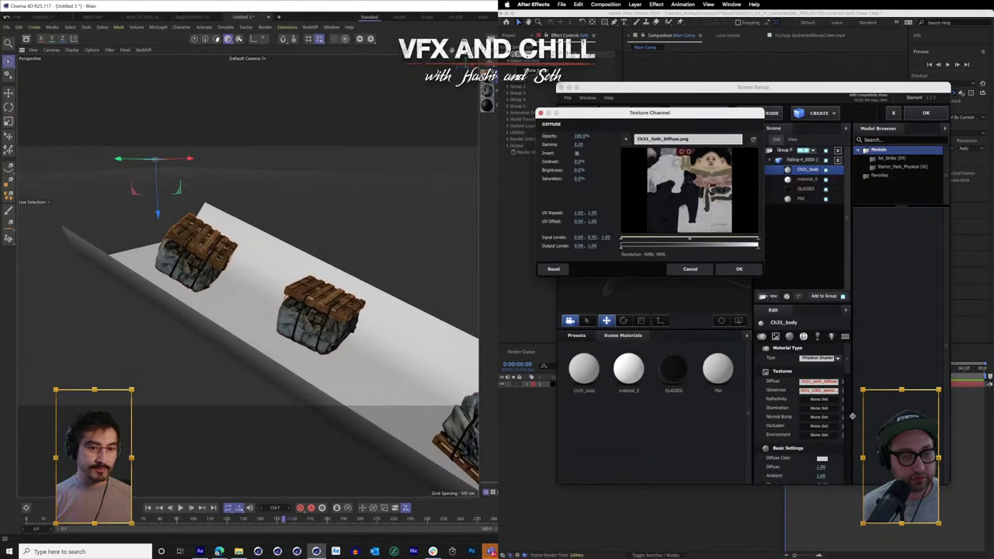
pyautogui.click(739, 268)
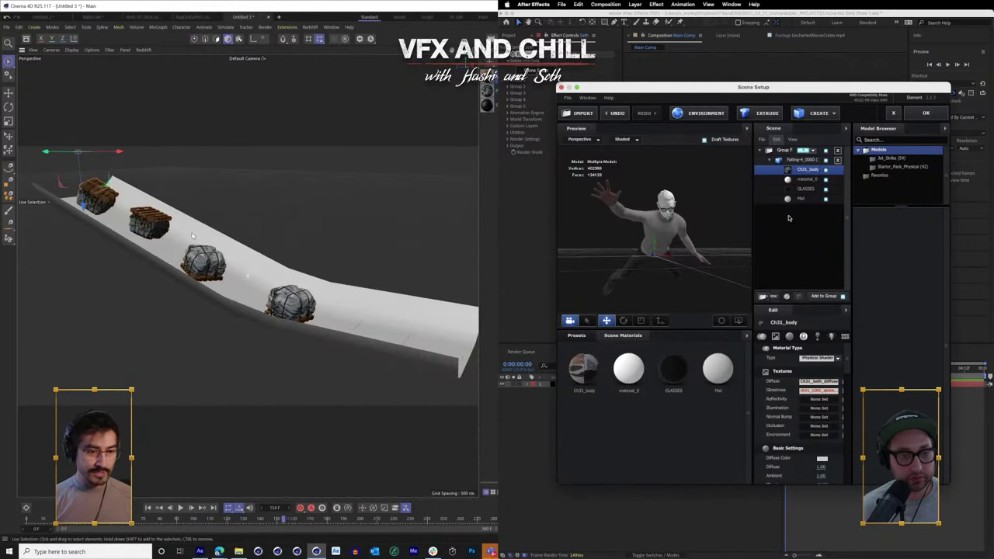
# - Relink the missing diffuse texture of the falling model's material_0 to model.png
pyautogui.click(805, 180)
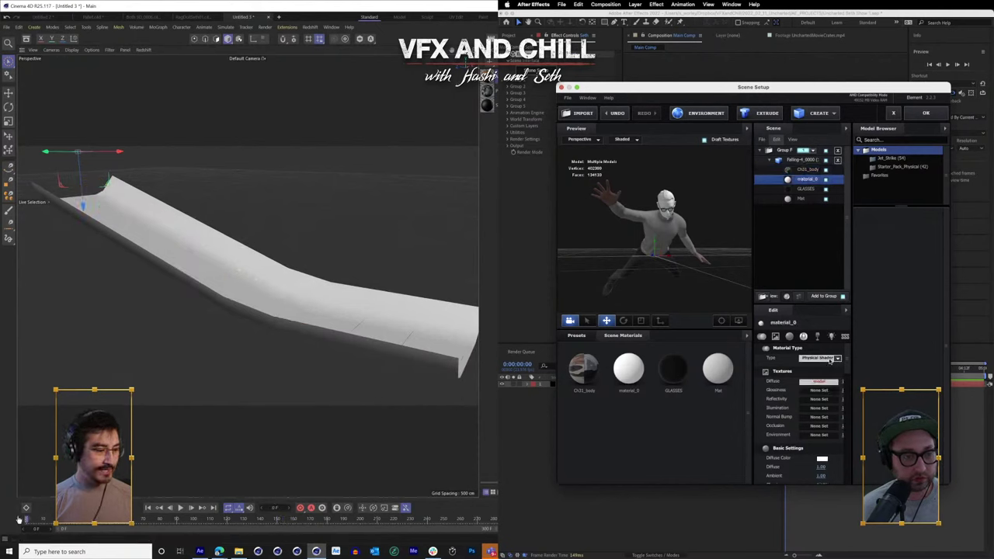
pyautogui.click(819, 381)
pyautogui.click(987, 135)
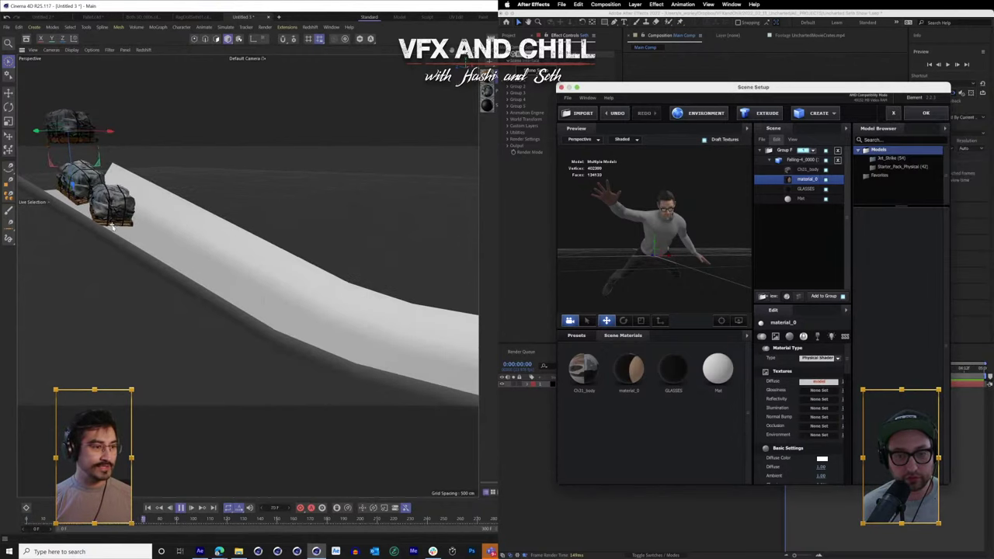
# - Relink the missing glossiness texture of the falling model's GLASSES material to the 0_GLASSES file
pyautogui.click(806, 190)
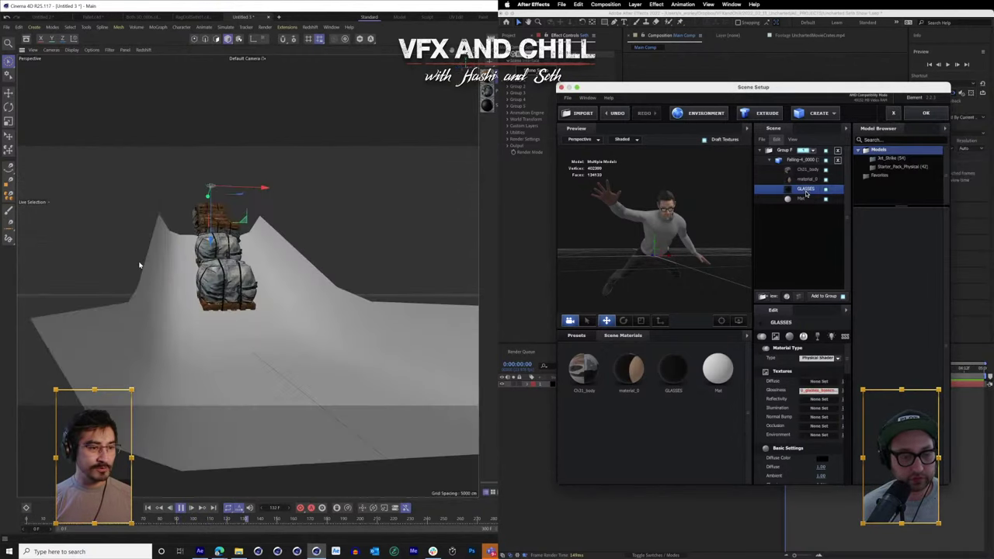
pyautogui.click(818, 390)
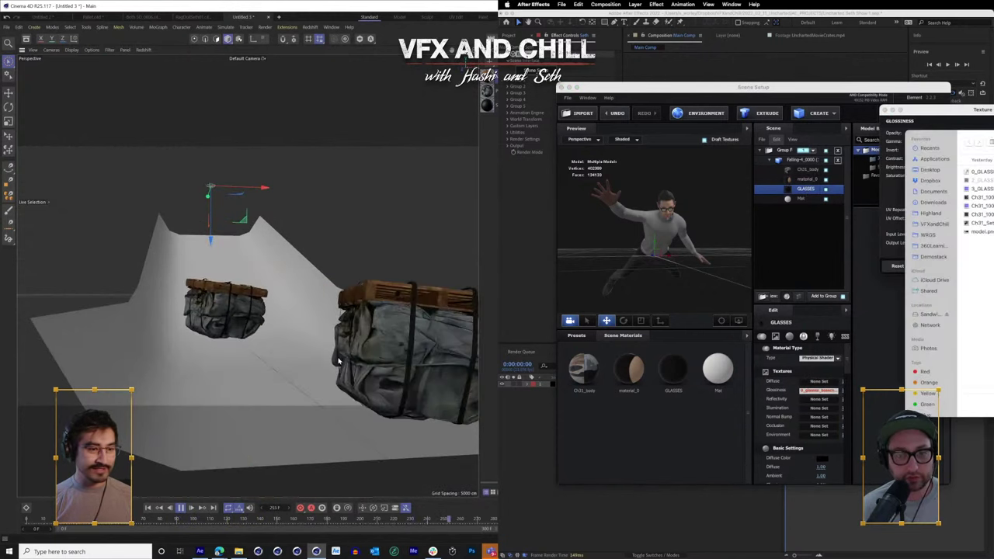
pyautogui.click(990, 172)
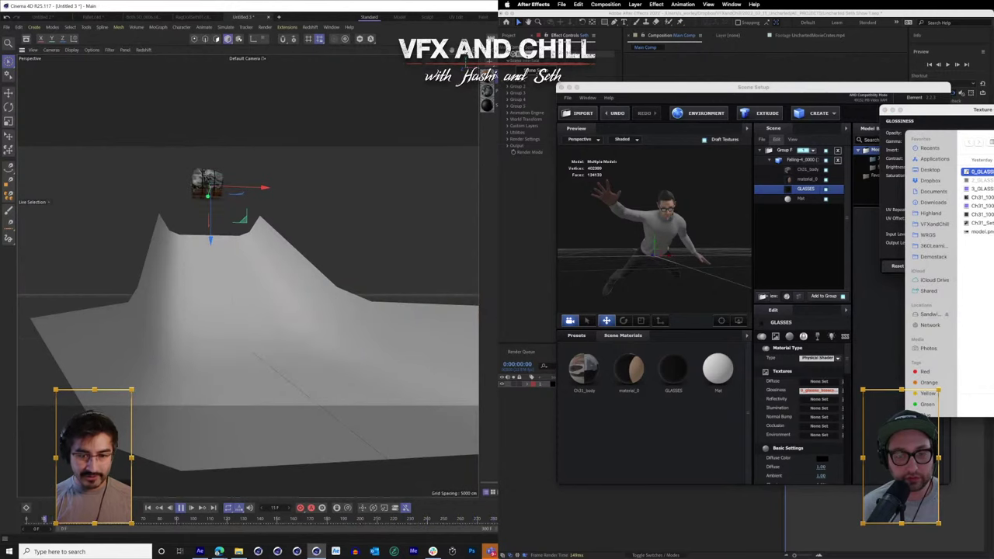
pyautogui.press('Return')
pyautogui.press('Return')
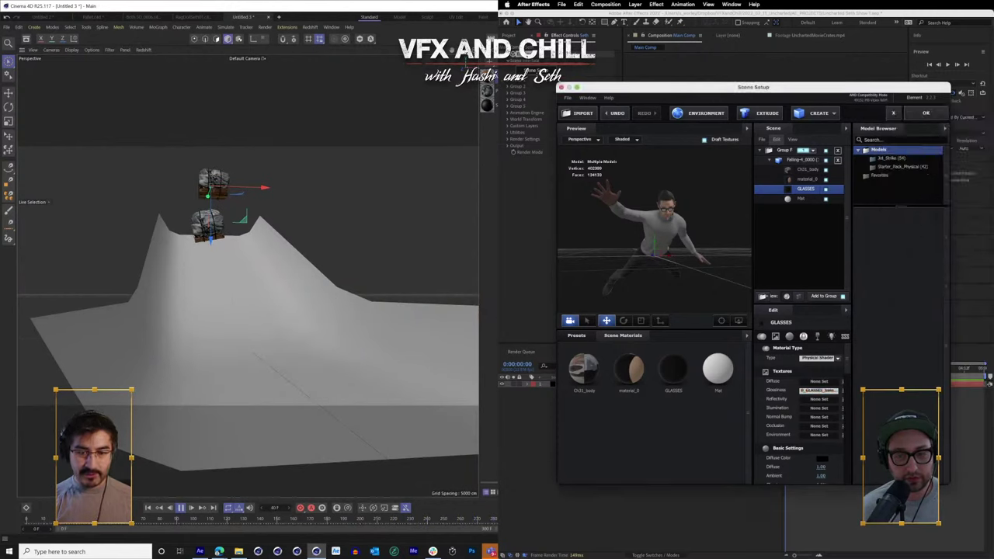
# - Replace the falling model's Mat material with the Glass preset from the Physical materials
pyautogui.click(802, 198)
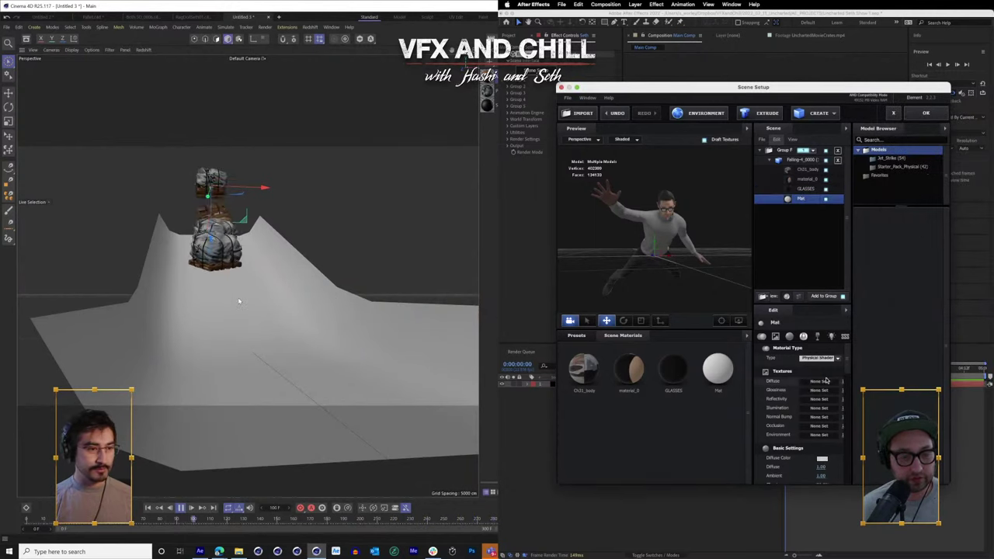
pyautogui.click(804, 169)
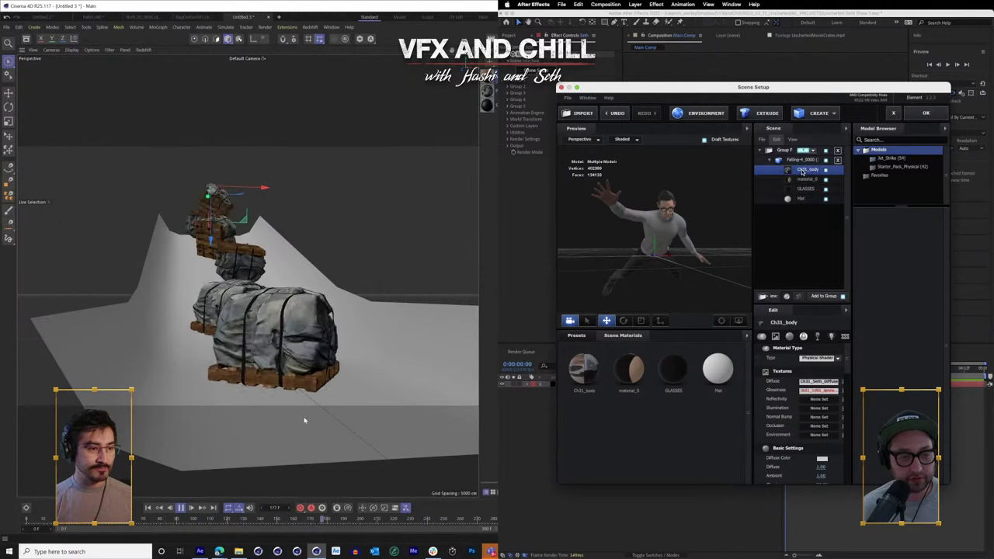
pyautogui.click(803, 199)
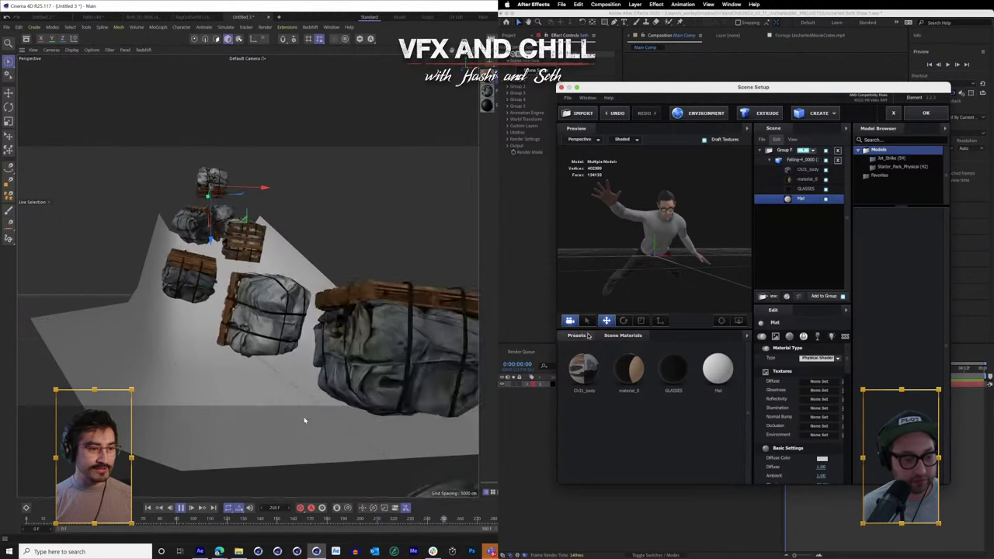
pyautogui.click(587, 335)
pyautogui.click(583, 372)
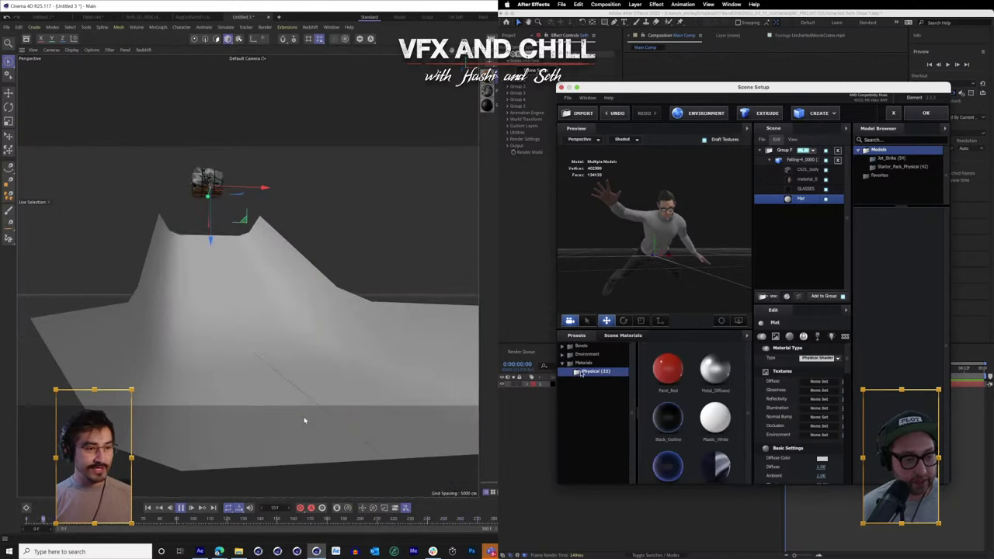
pyautogui.scroll(-5, 697, 409)
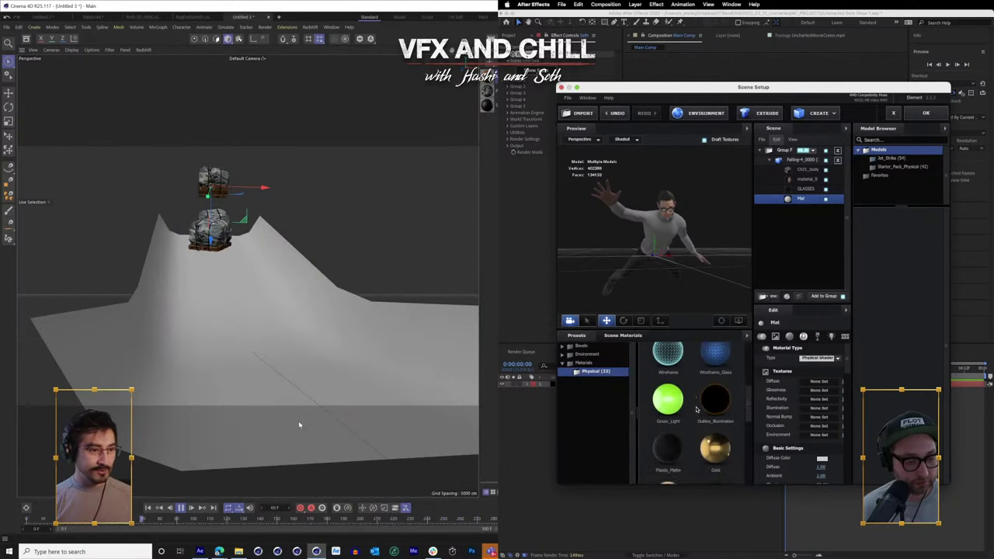
pyautogui.scroll(-3, 697, 409)
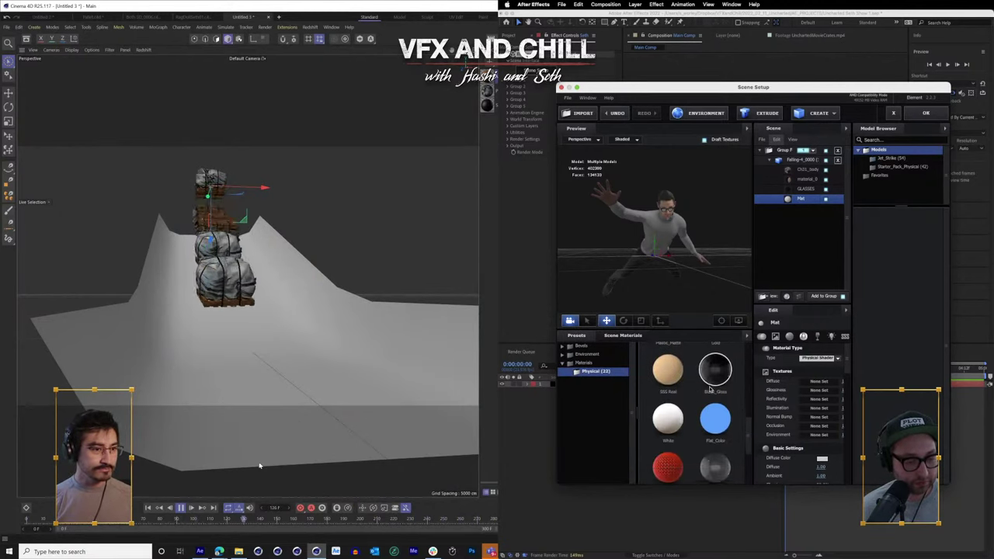
pyautogui.scroll(-3, 710, 390)
pyautogui.moveTo(715, 362); pyautogui.dragTo(803, 201)
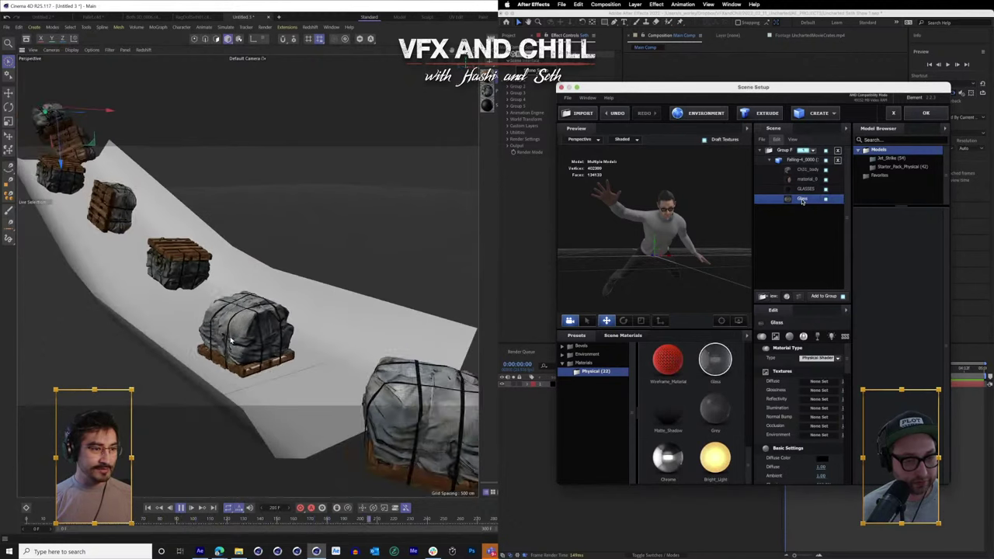
# - Stop the crate simulation, relink the Ch31_body glossiness texture to the Ch31_1001 specular image, and accept the Element scene setup
pyautogui.click(181, 508)
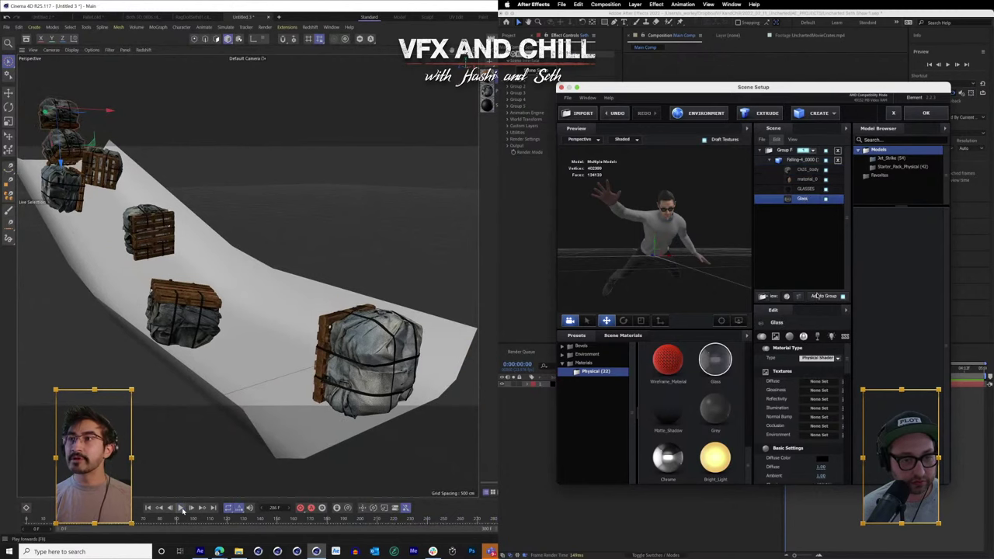
pyautogui.click(806, 170)
pyautogui.click(820, 391)
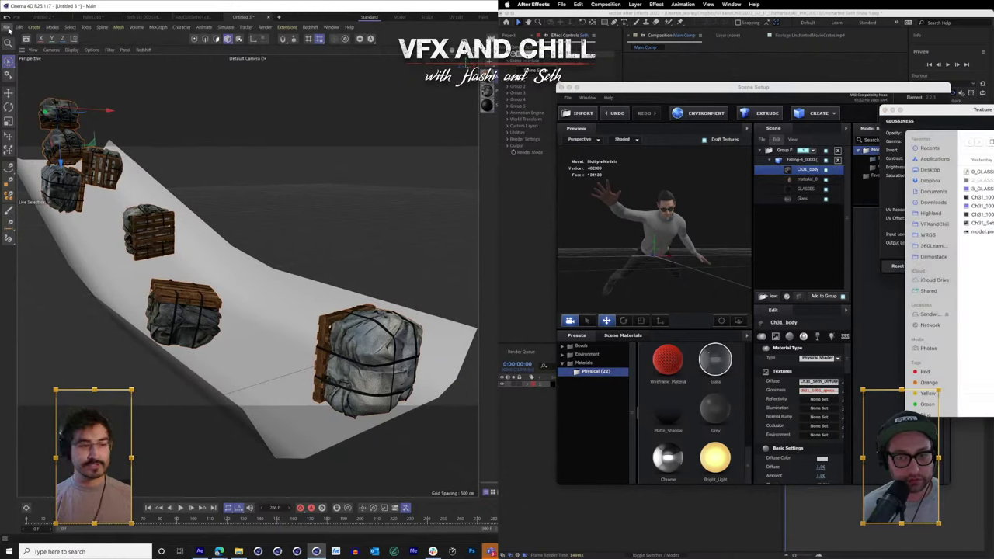
pyautogui.press('Return')
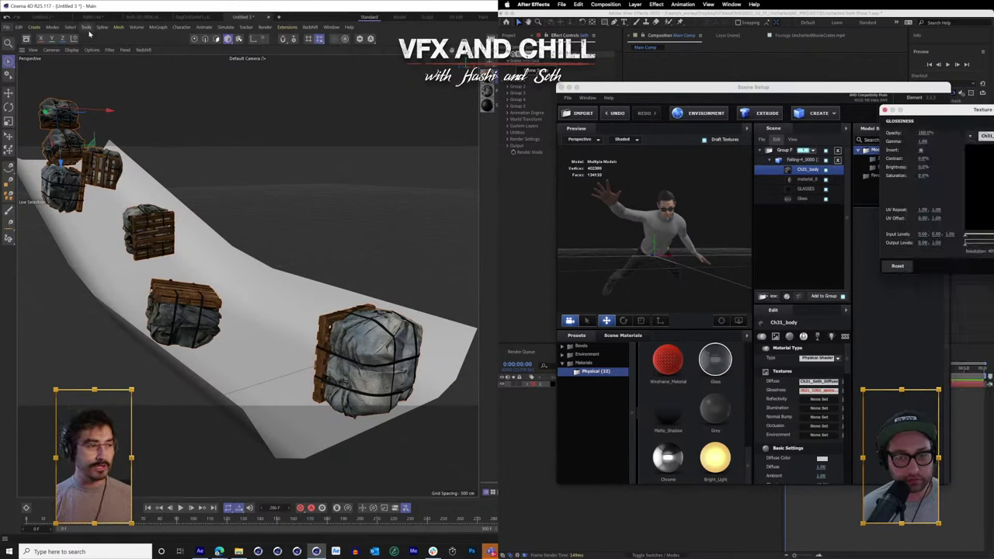
pyautogui.click(993, 266)
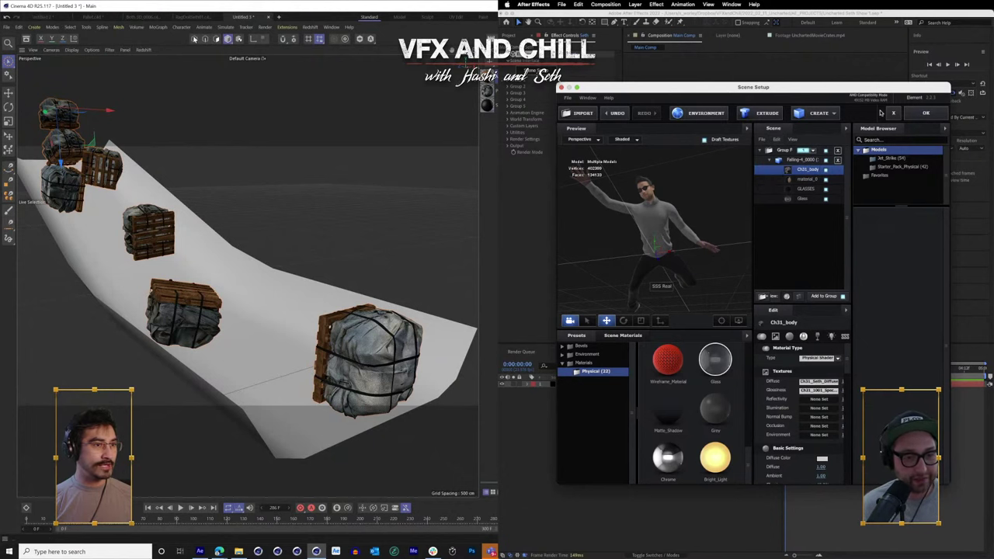
pyautogui.click(926, 114)
# - Switch Cinema 4D to the Untitled 2 aircraft project, and set the Main Comp preview resolution to Quarter in After Effects
pyautogui.click(45, 16)
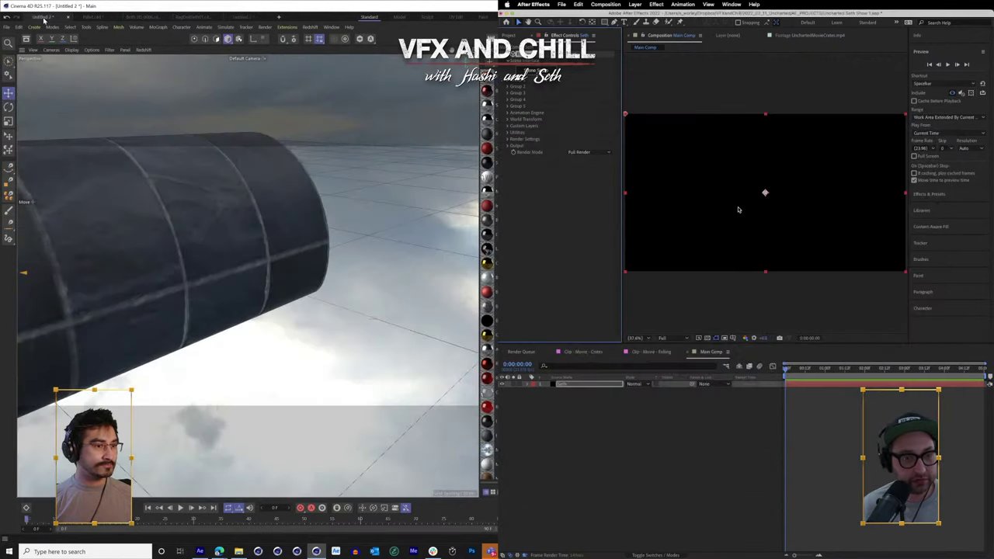
pyautogui.moveTo(277, 232); pyautogui.dragTo(427, 210)
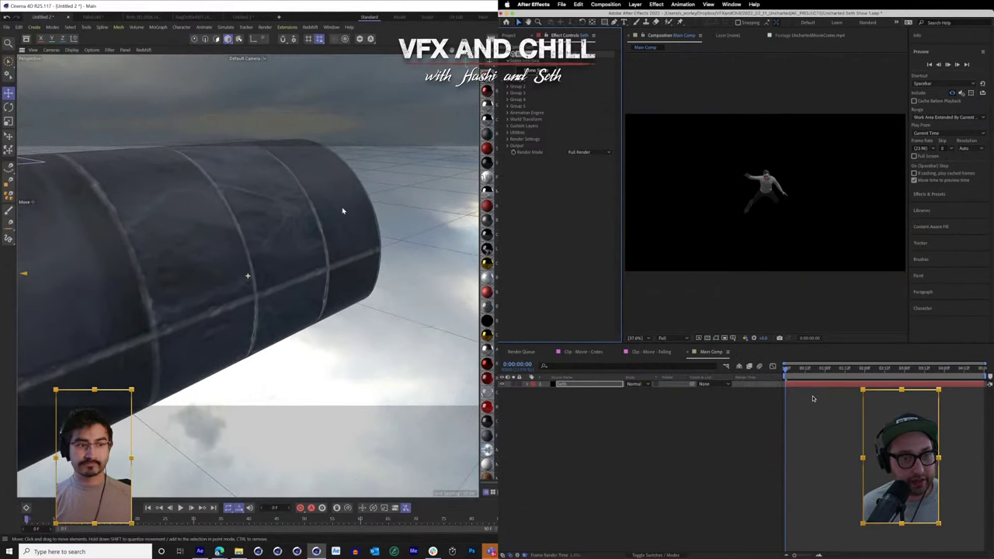
pyautogui.moveTo(343, 211); pyautogui.dragTo(343, 221)
pyautogui.moveTo(412, 172); pyautogui.dragTo(242, 205)
pyautogui.click(663, 339)
pyautogui.click(673, 382)
# - Examine the aircraft fuselage model inside and out, including the standing character and the ramp at its open end
pyautogui.scroll(6, 352, 250)
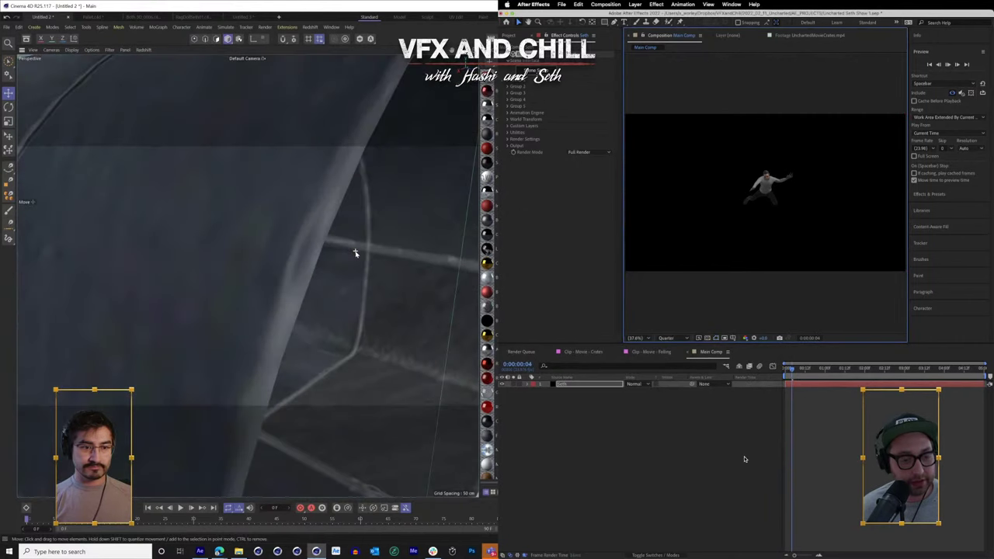
pyautogui.moveTo(315, 190); pyautogui.dragTo(266, 195)
pyautogui.moveTo(246, 275); pyautogui.dragTo(233, 183)
pyautogui.scroll(10, 335, 227)
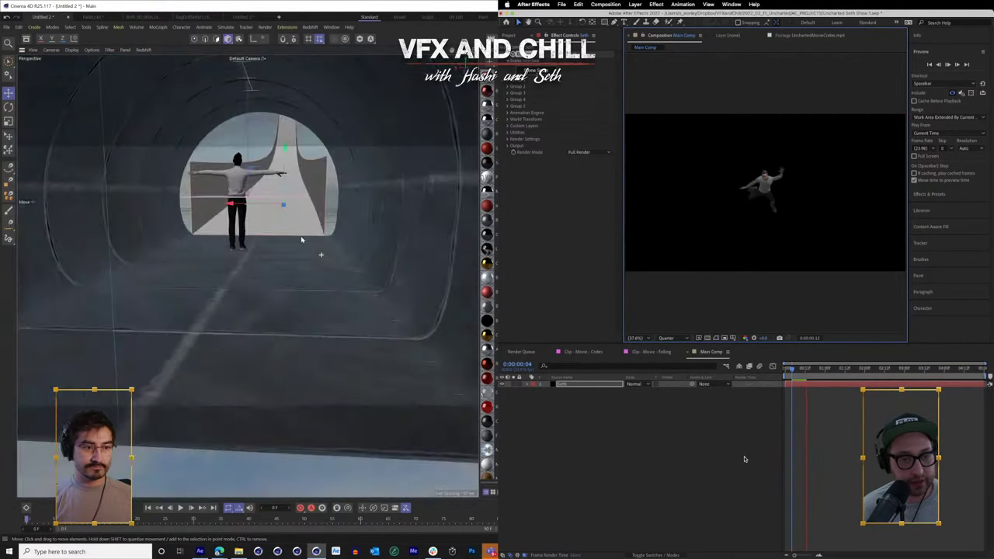
pyautogui.scroll(-8, 250, 202)
pyautogui.moveTo(250, 200); pyautogui.dragTo(260, 207)
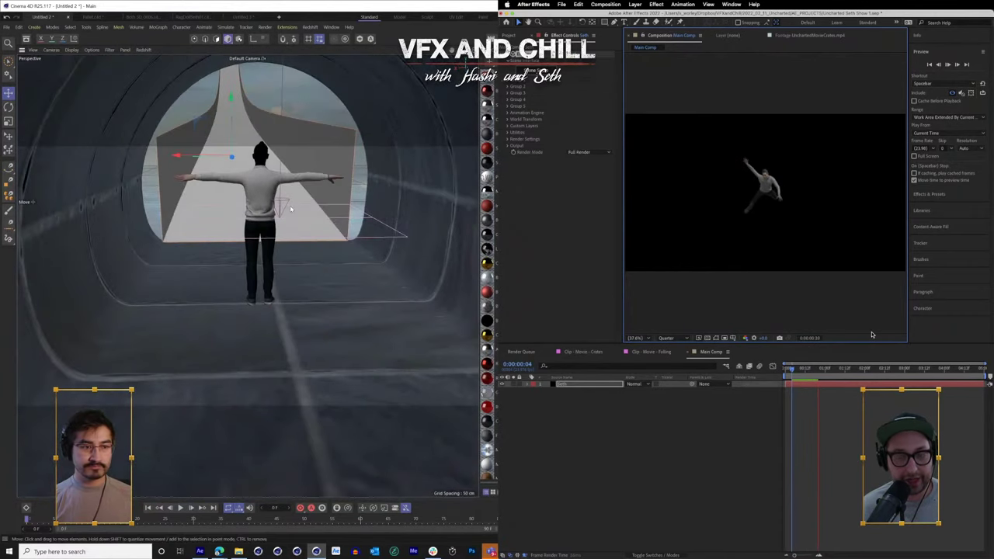
pyautogui.scroll(10, 289, 200)
pyautogui.scroll(-10, 397, 216)
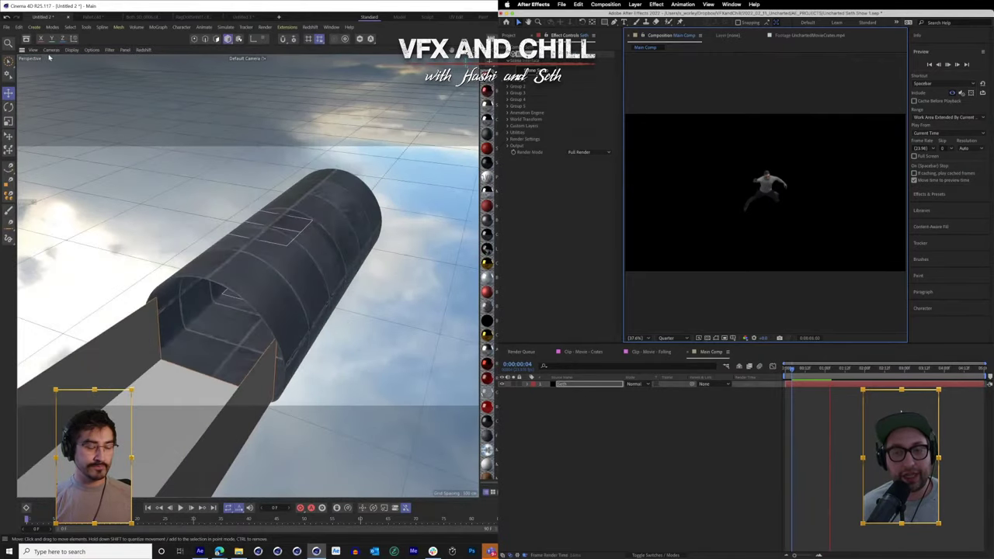
# - Create a new Cinema 4D project and show it in the four-view layout
pyautogui.click(6, 27)
pyautogui.click(41, 41)
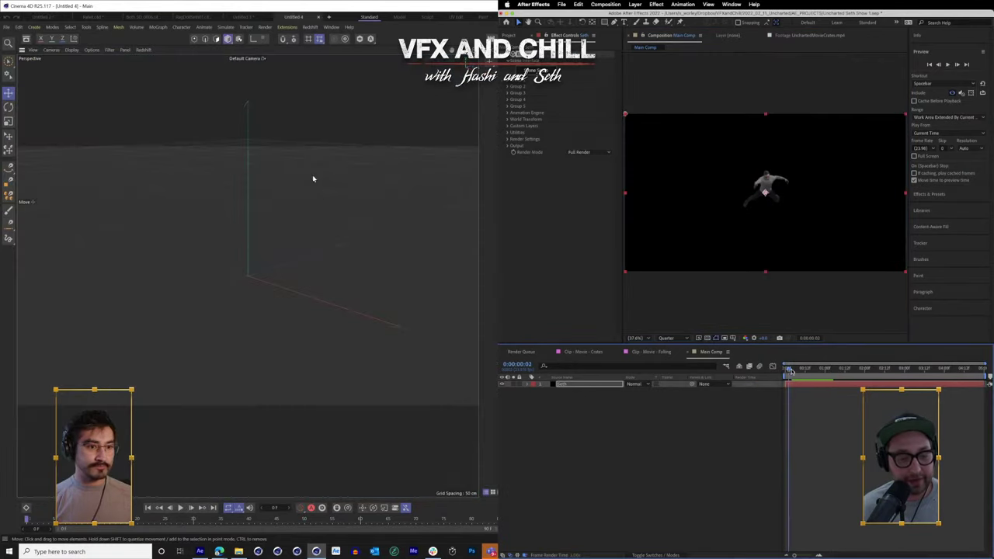
pyautogui.middleClick(284, 178)
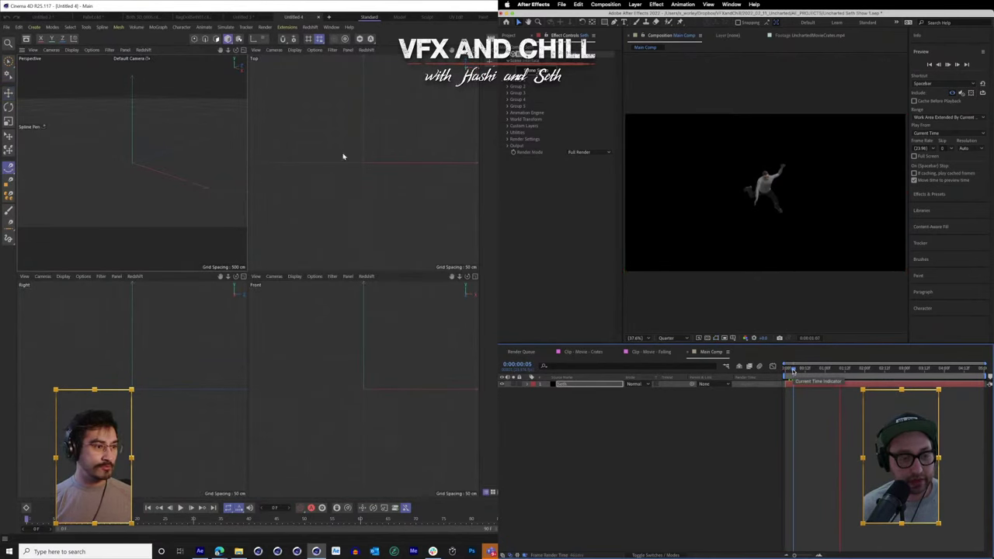
# - Stop the Main Comp preview and open the settings for a new camera, and start a pen spline in Cinema 4D's top view
pyautogui.press('space')
pyautogui.click(634, 4)
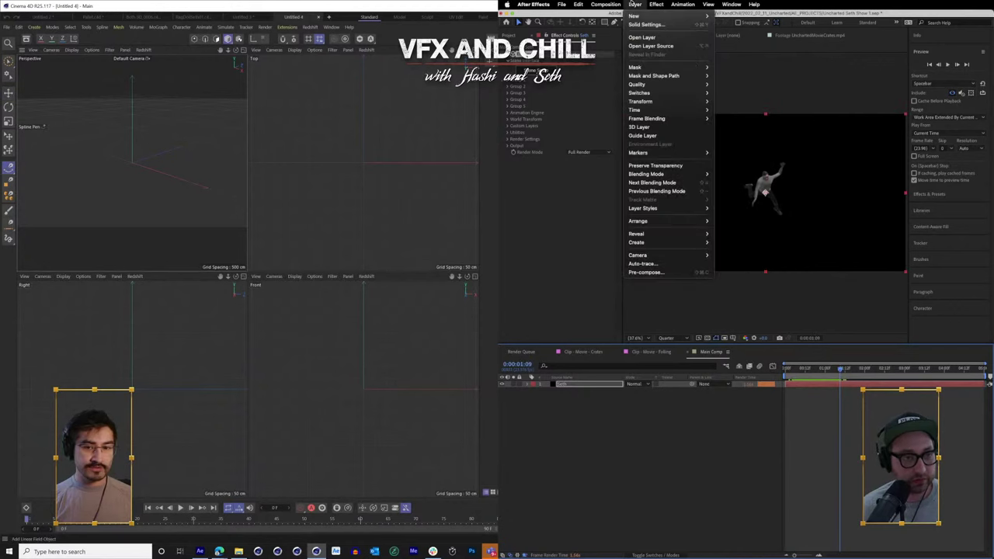
pyautogui.moveTo(639, 17)
pyautogui.click(740, 43)
pyautogui.click(365, 86)
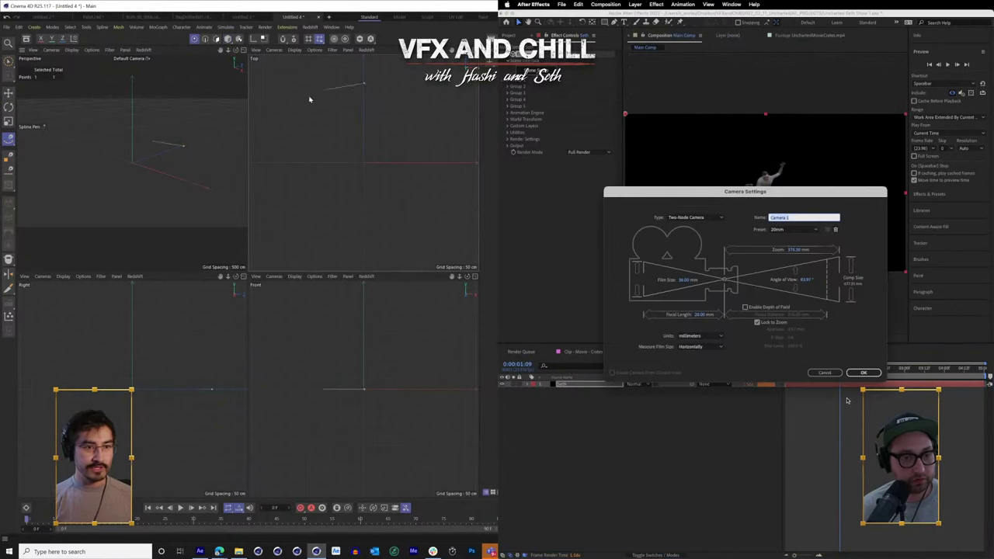
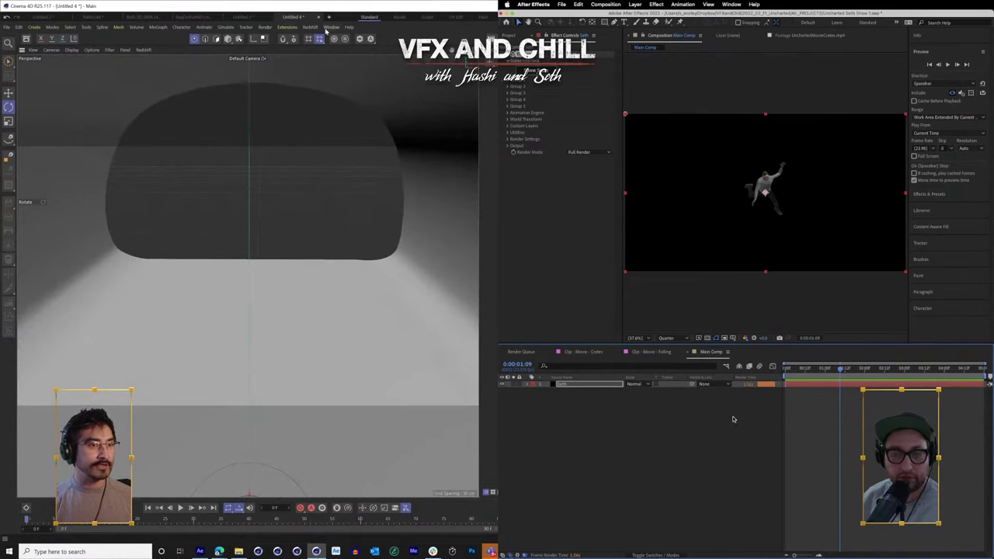
# - Open Cinema 4D's Asset Browser with its material categories and widen it beside the tunnel model's view
pyautogui.click(310, 27)
pyautogui.moveTo(247, 31)
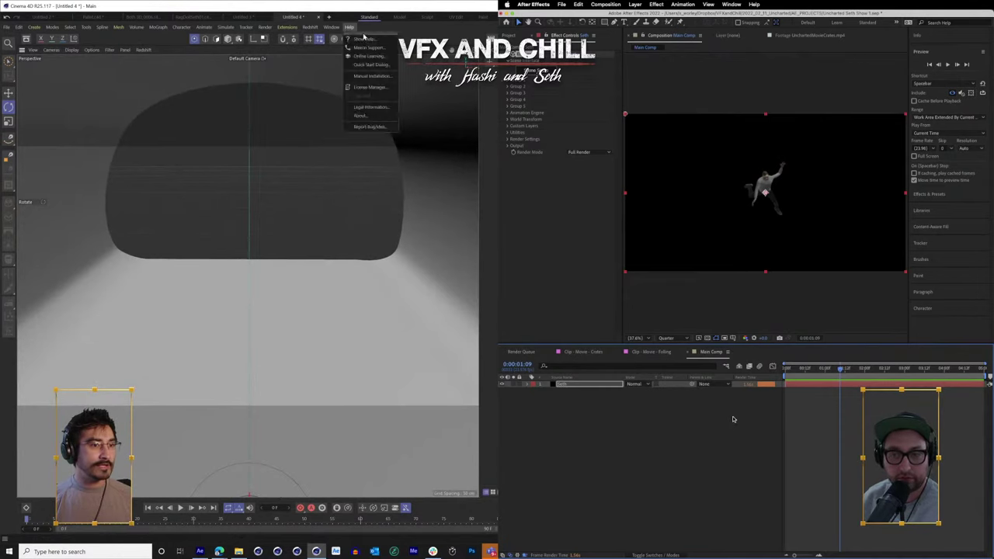
pyautogui.moveTo(339, 28)
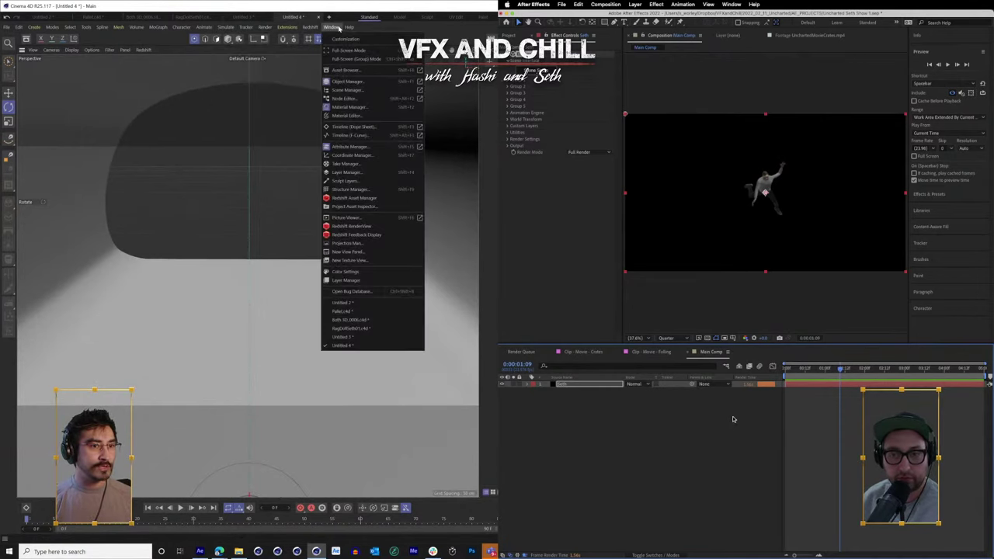
pyautogui.click(342, 71)
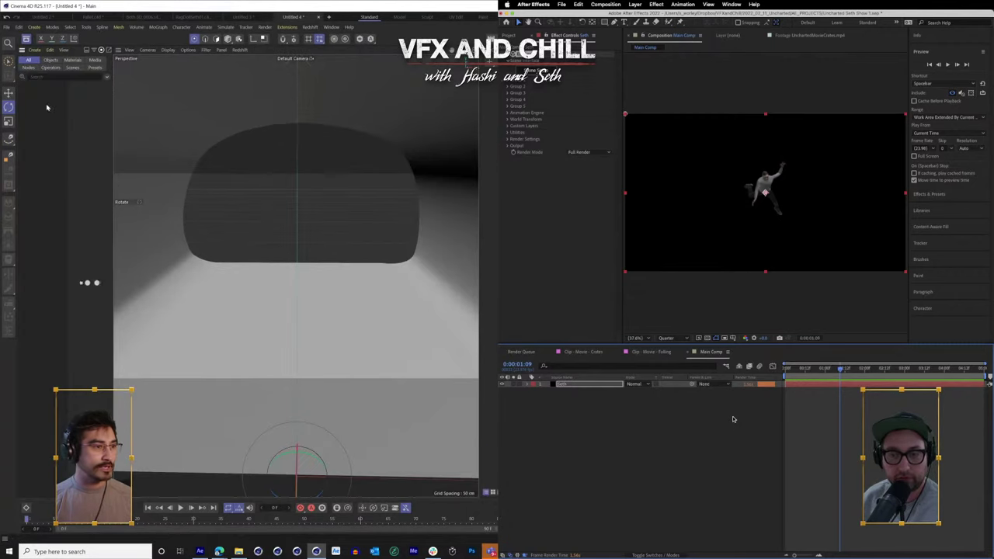
pyautogui.click(73, 59)
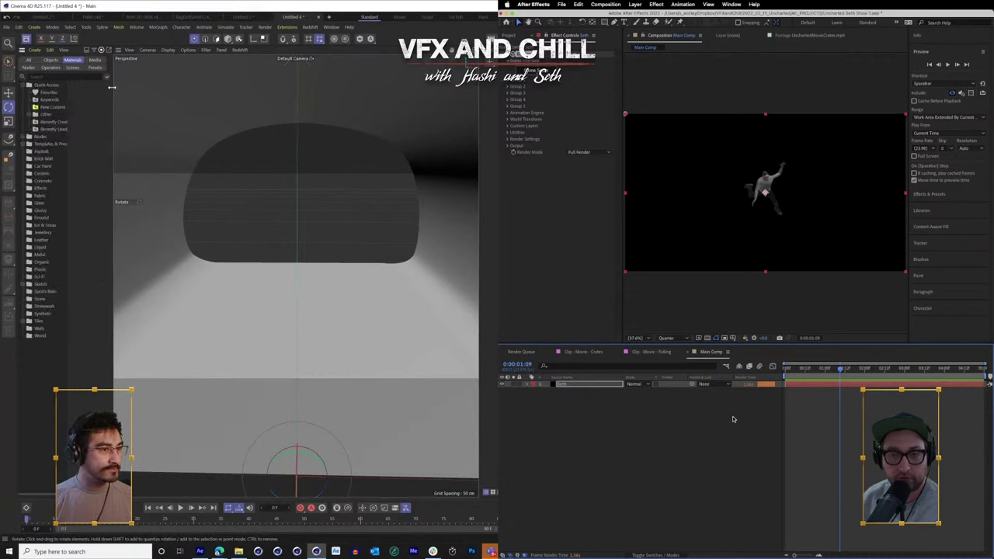
pyautogui.moveTo(112, 90); pyautogui.dragTo(177, 91)
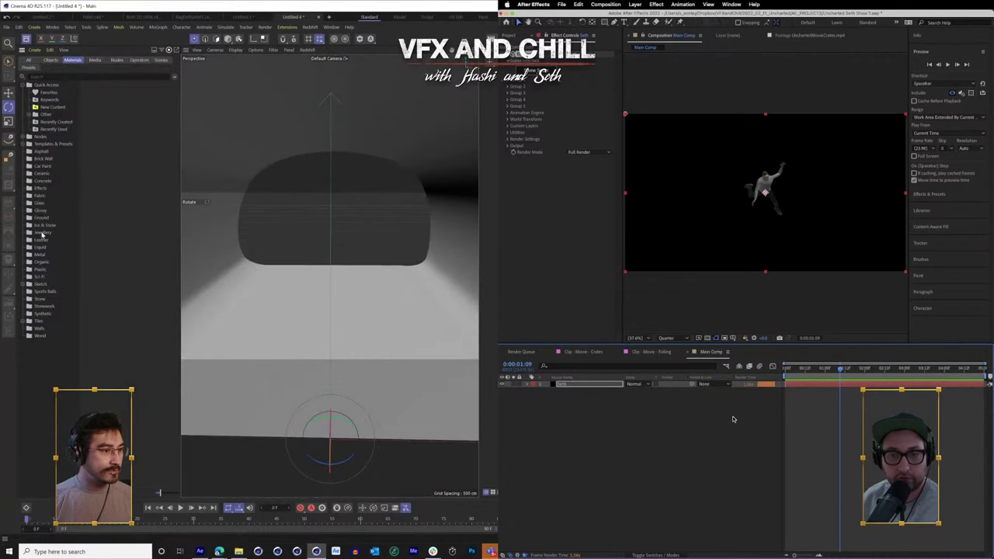
# - Browse the Concrete materials and the Floor & Wall Tiles materials for a surface for the tunnel
pyautogui.click(43, 182)
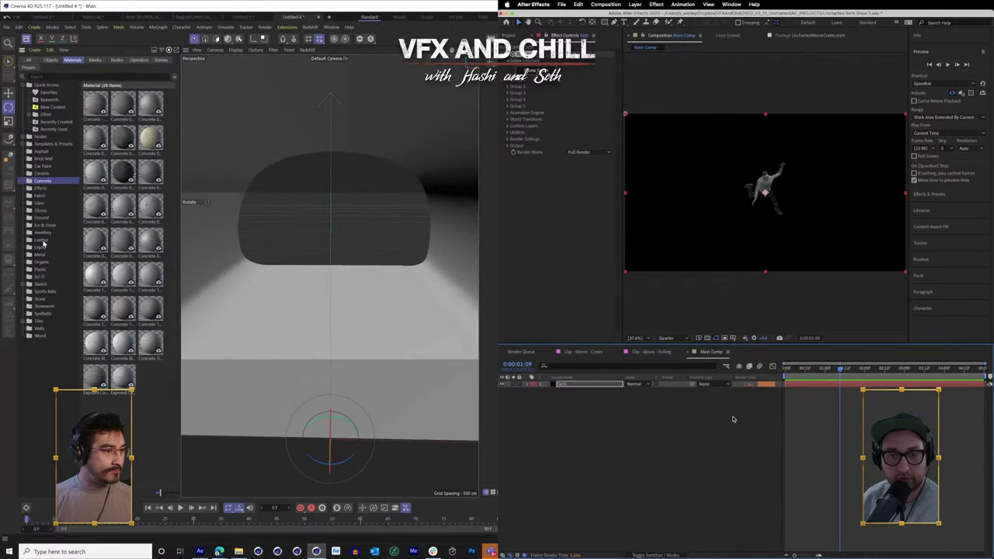
pyautogui.click(39, 320)
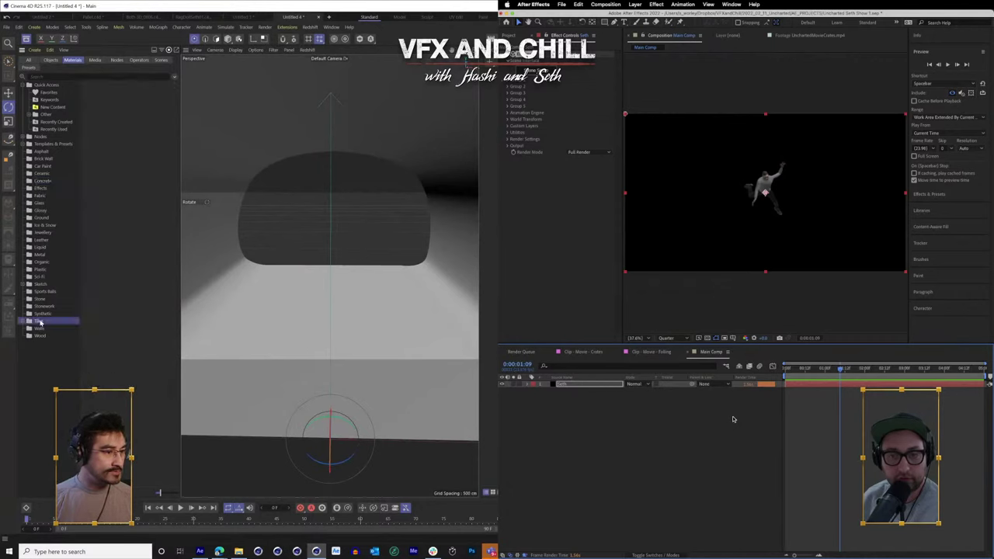
pyautogui.click(22, 322)
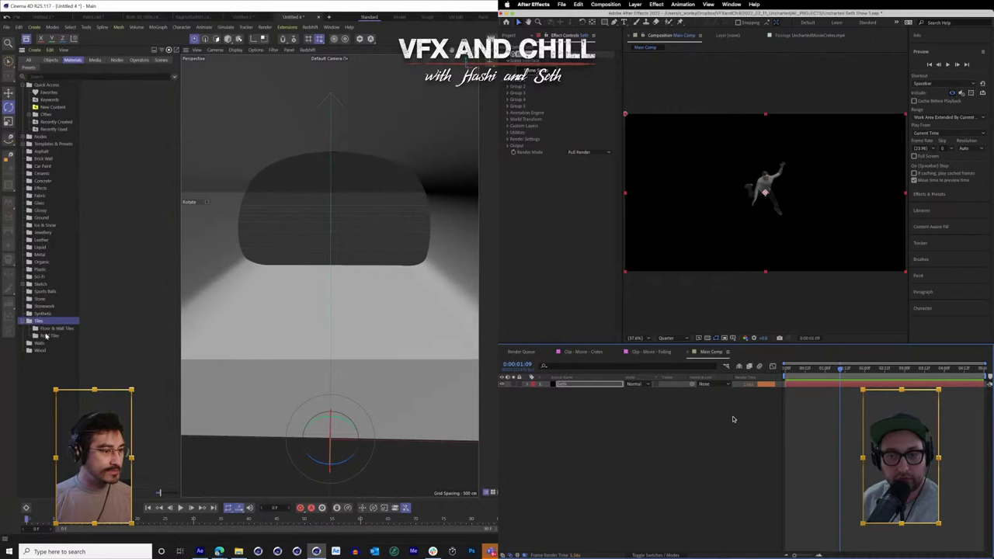
pyautogui.click(54, 329)
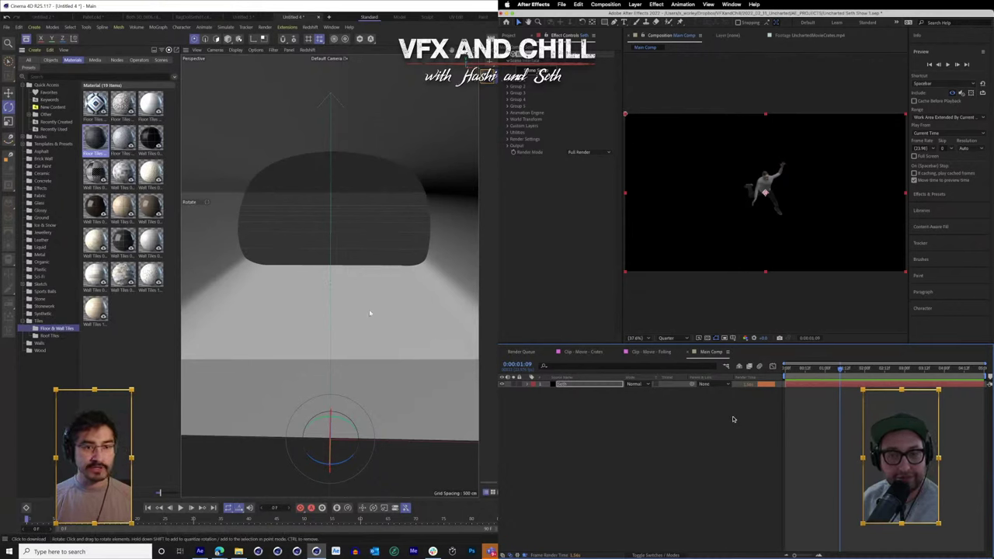
# - Apply the dark floor tile material to the tunnel and render close views of its inner walls and floor
pyautogui.moveTo(369, 309); pyautogui.dragTo(427, 310)
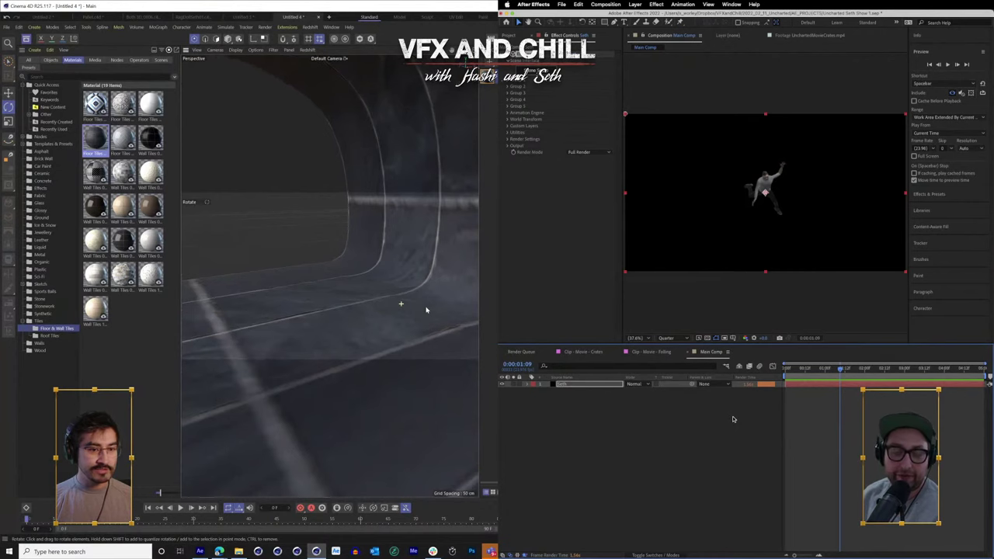
pyautogui.hotkey('ctrl', 'r')
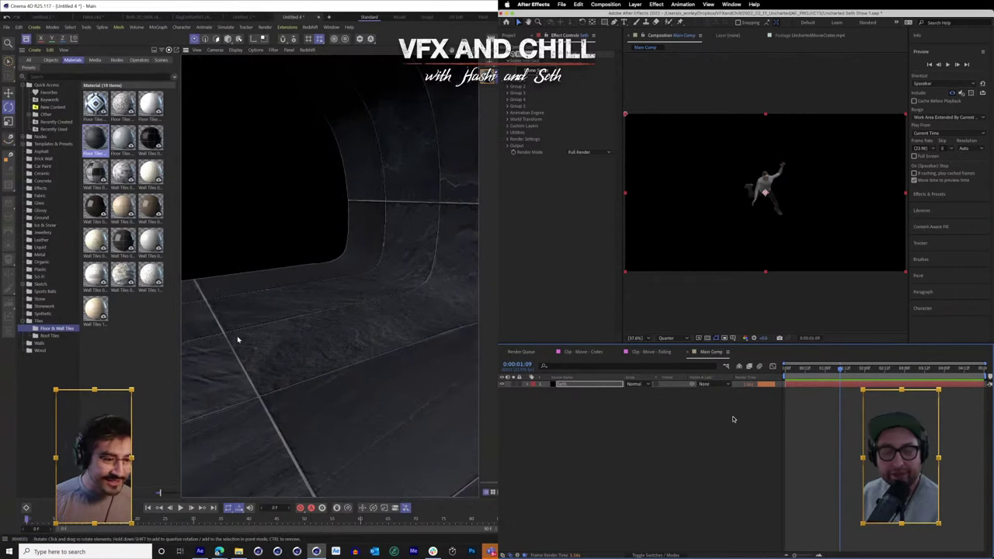
pyautogui.moveTo(417, 261); pyautogui.dragTo(269, 277)
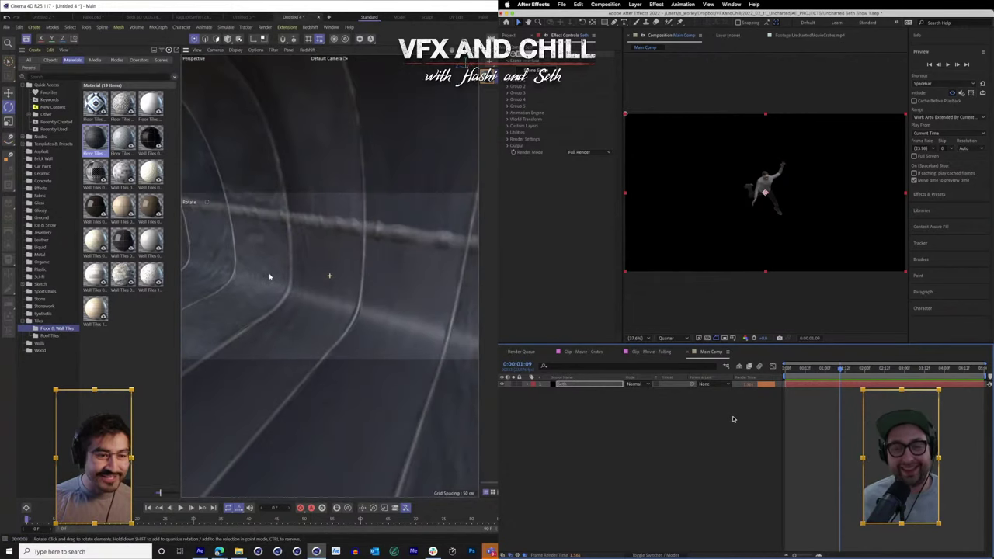
pyautogui.hotkey('ctrl', 'r')
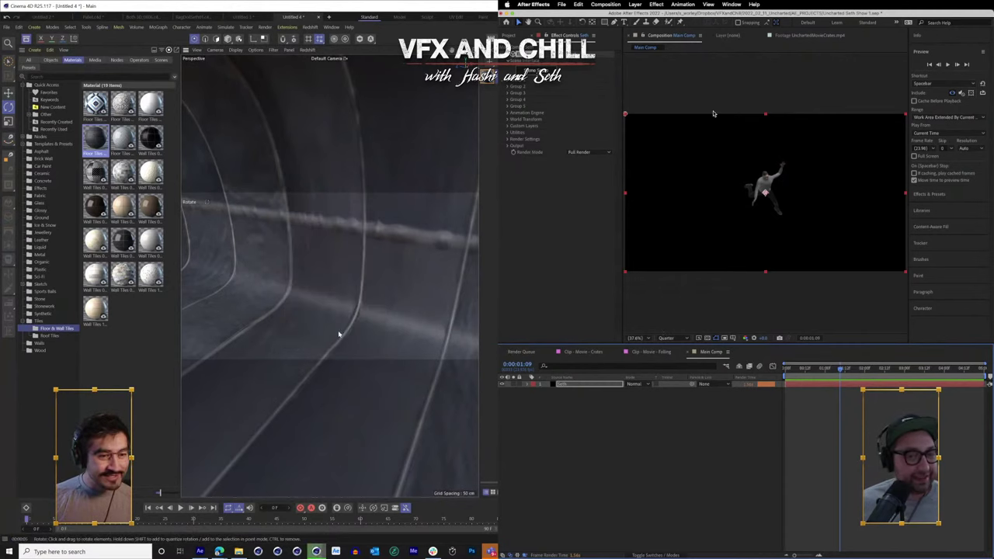
pyautogui.moveTo(335, 377); pyautogui.dragTo(394, 328)
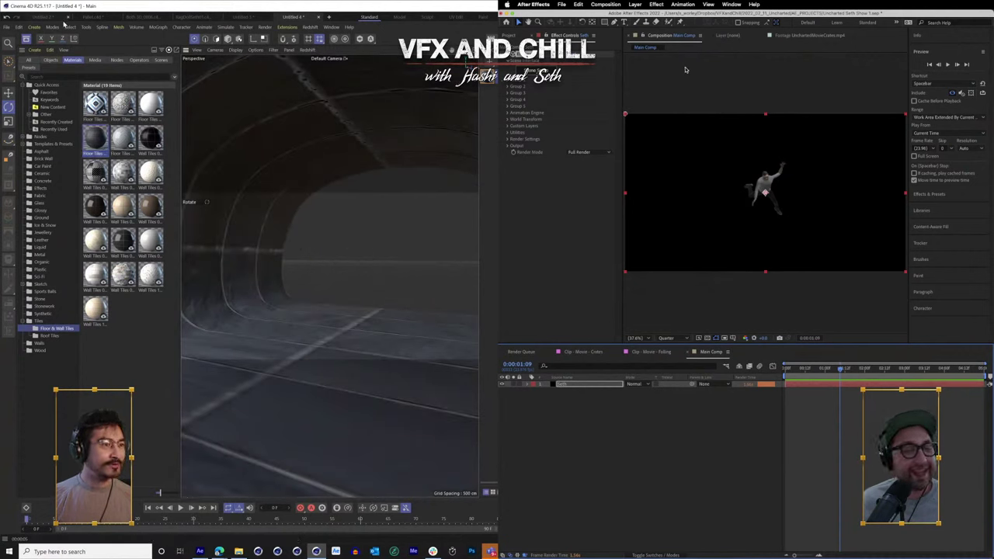
# - Return to the Untitled 2 scene with the ramp and frame the tiled tunnel from inside, behind the standing figure
pyautogui.click(45, 17)
pyautogui.scroll(3, 356, 301)
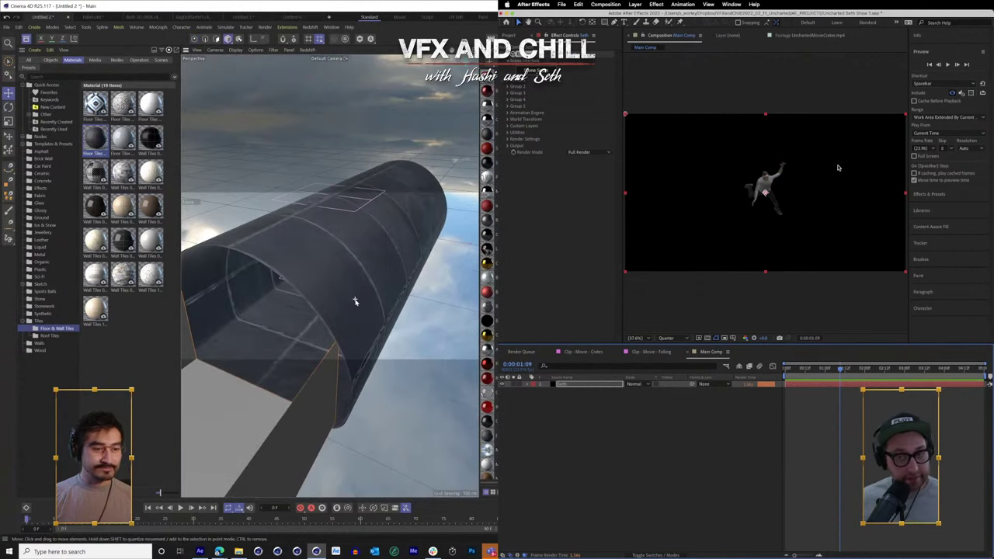
pyautogui.moveTo(391, 346); pyautogui.dragTo(280, 232)
pyautogui.click(548, 214)
pyautogui.scroll(5, 337, 250)
pyautogui.click(636, 5)
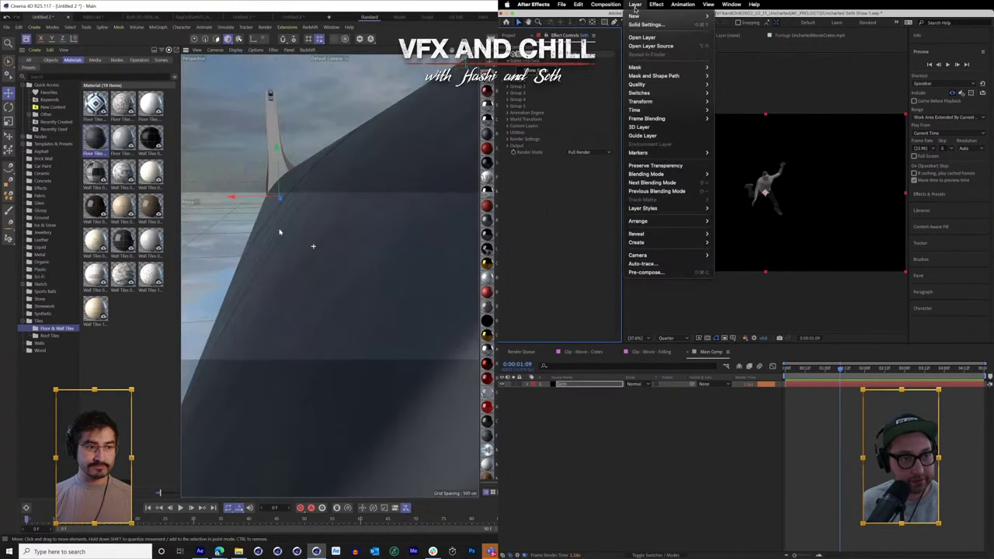
pyautogui.moveTo(638, 16)
pyautogui.moveTo(330, 276); pyautogui.dragTo(341, 213)
# - Close Cinema 4D's Asset Browser to give the tunnel view the full width
pyautogui.rightClick(31, 51)
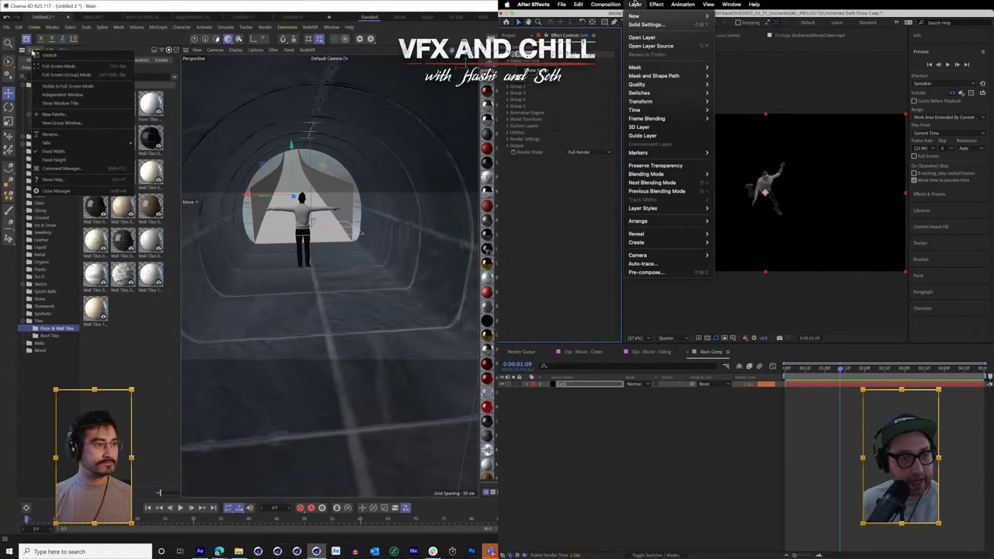
pyautogui.click(578, 160)
pyautogui.click(24, 51)
pyautogui.click(23, 51)
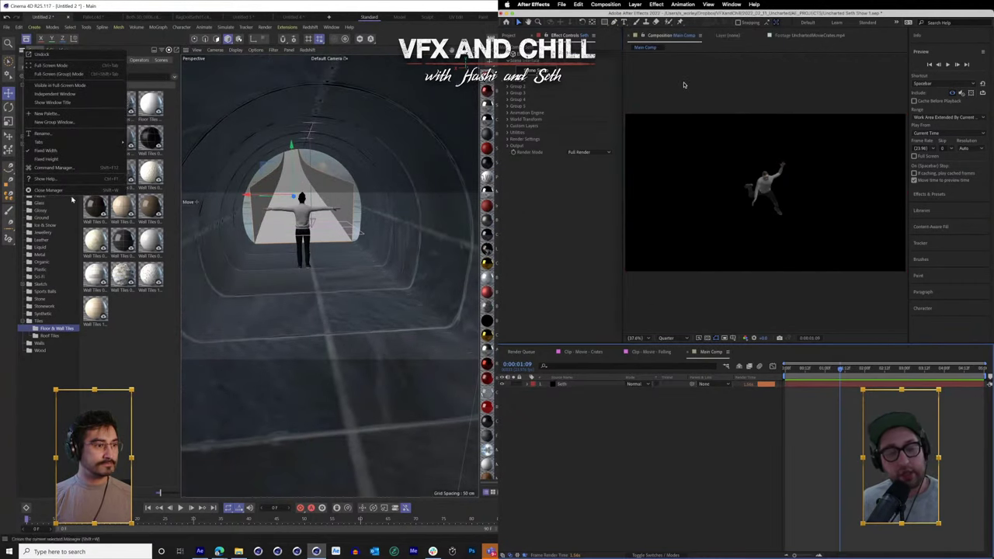
pyautogui.click(47, 190)
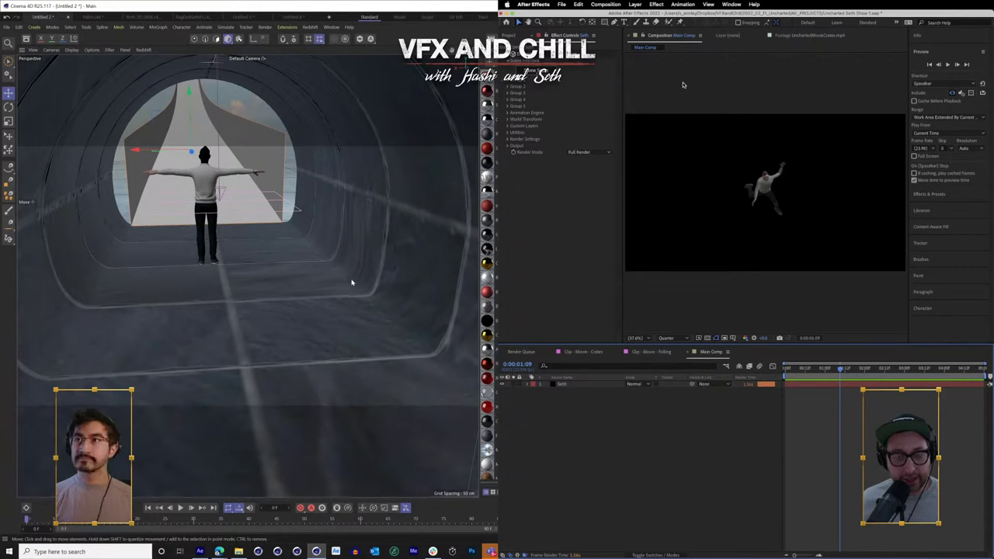
# - Switch to After Effects, open the Clip - Movie - Falling composition and play through its reference footage
pyautogui.click(506, 35)
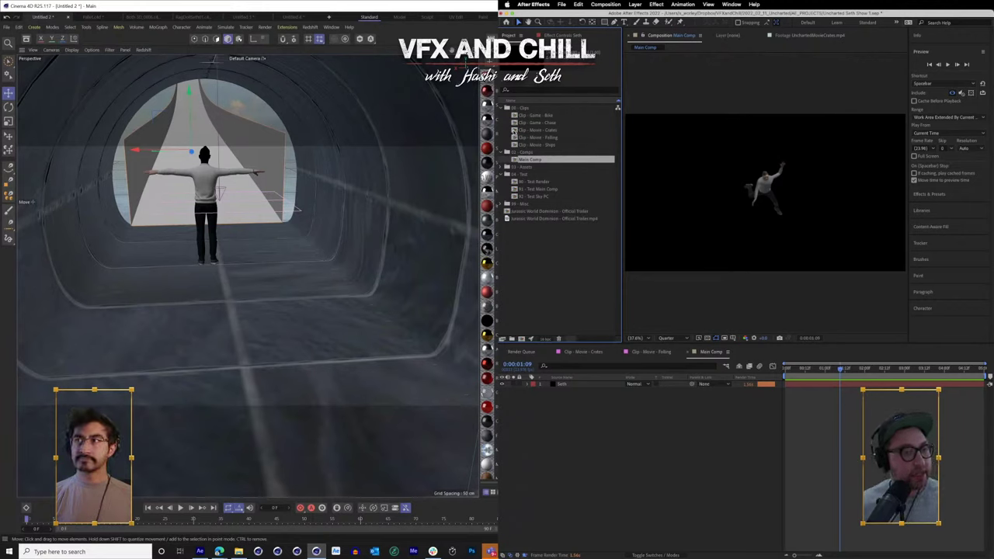
pyautogui.doubleClick(513, 137)
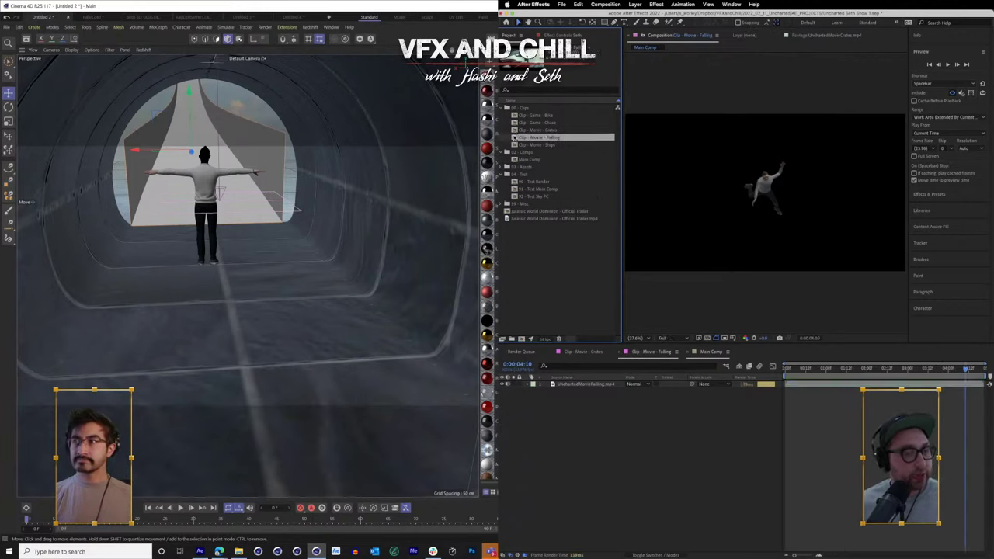
pyautogui.click(796, 372)
pyautogui.press('space')
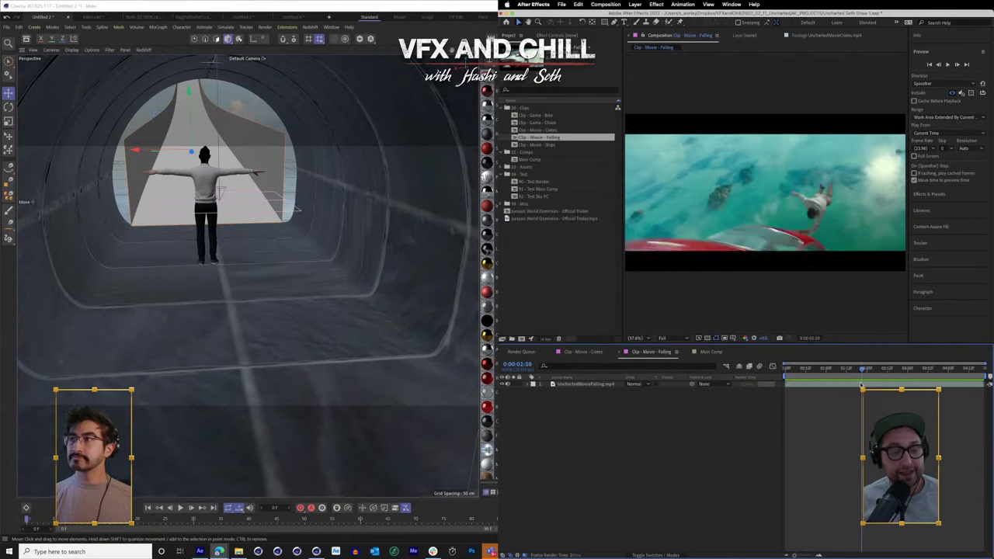
pyautogui.moveTo(861, 385); pyautogui.dragTo(831, 381)
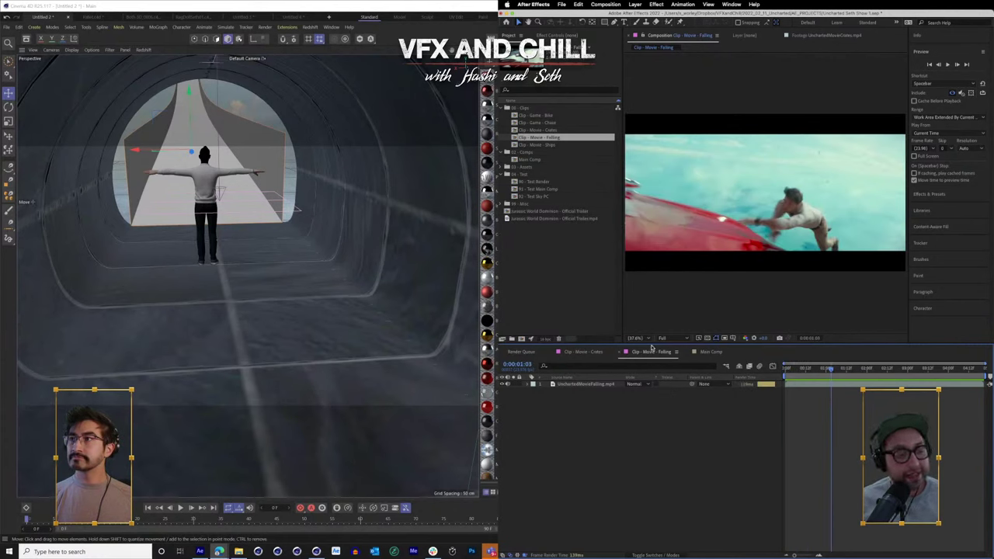
# - Create a solid named Horizon in Main Comp and place it beneath the falling character's layer
pyautogui.click(708, 352)
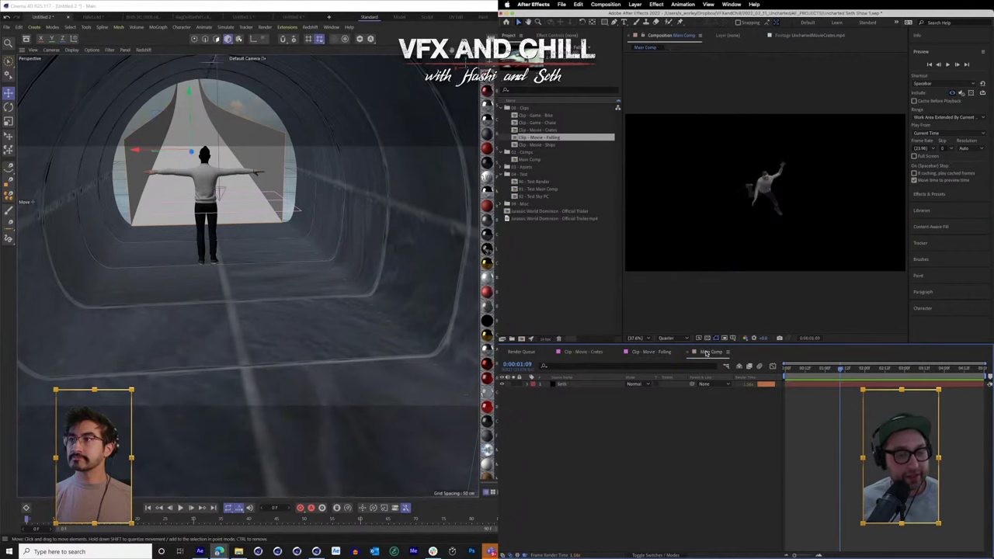
pyautogui.click(589, 4)
pyautogui.moveTo(674, 16)
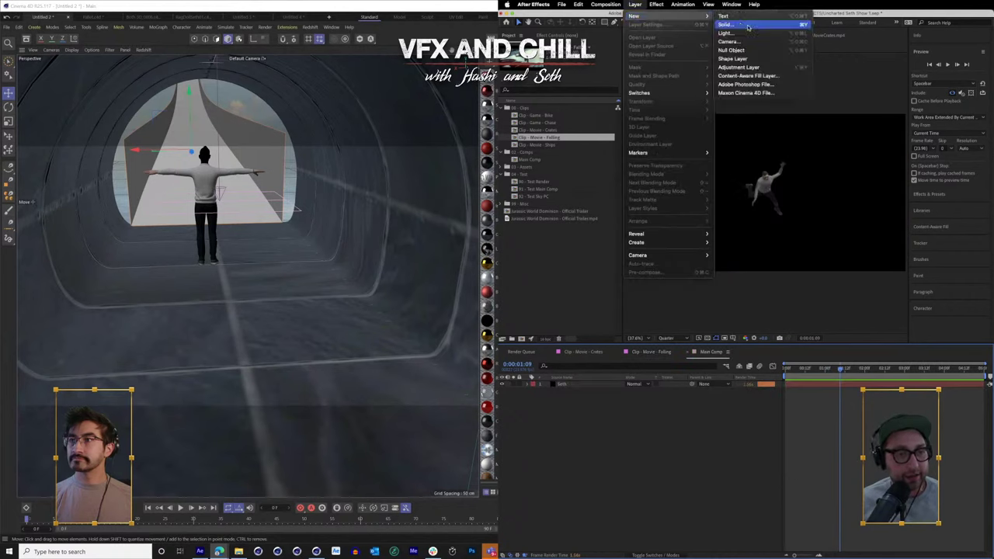
pyautogui.click(746, 25)
pyautogui.write('s')
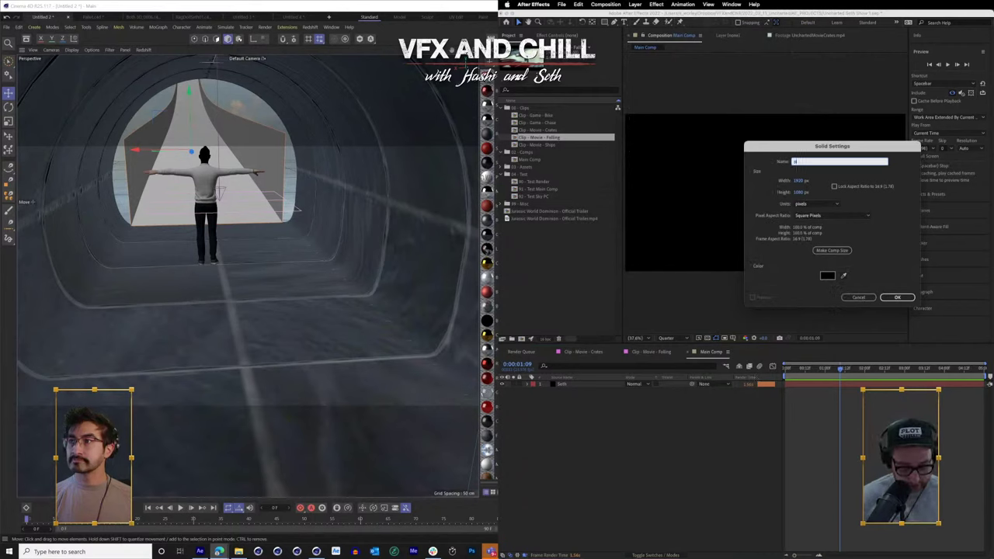
pyautogui.press('Return')
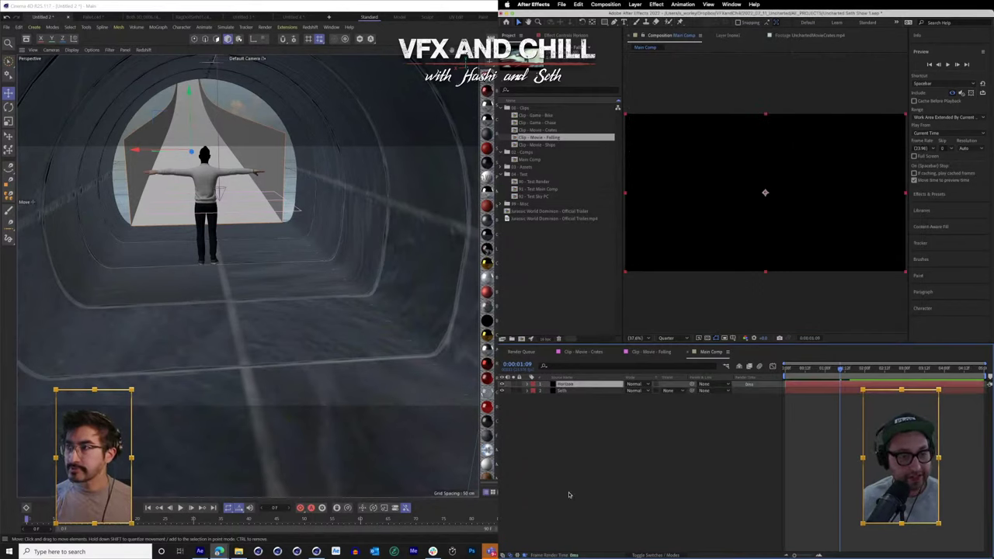
pyautogui.moveTo(569, 386); pyautogui.dragTo(575, 404)
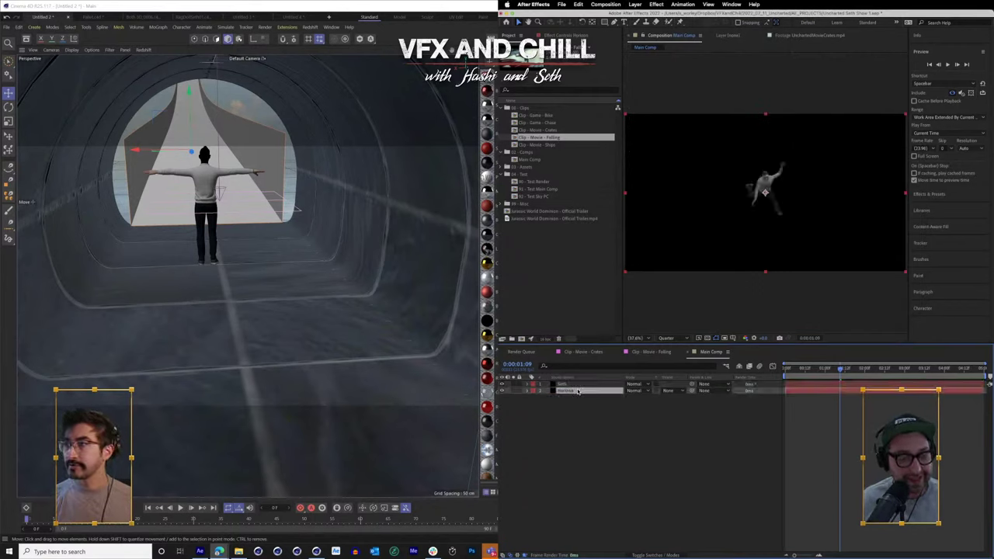
# - Apply the Trapcode Horizon effect to the Horizon solid
pyautogui.hotkey('ctrl', 'space')
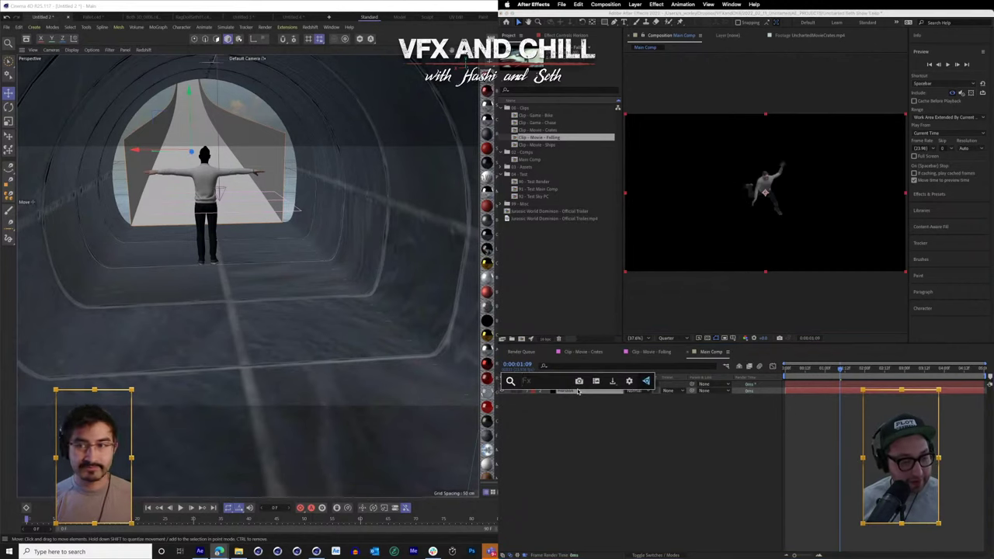
pyautogui.write('horiz')
pyautogui.press('Return')
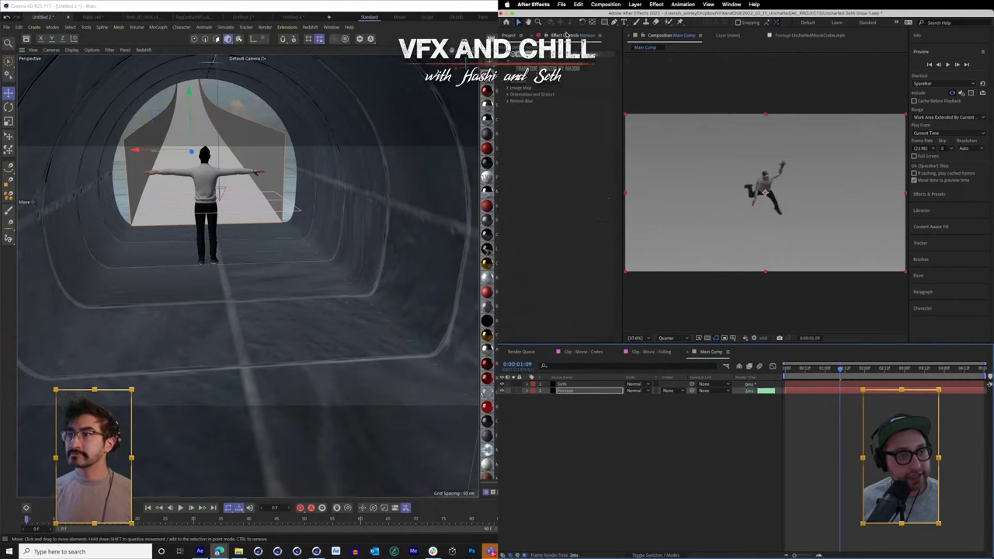
pyautogui.click(636, 4)
pyautogui.moveTo(668, 29)
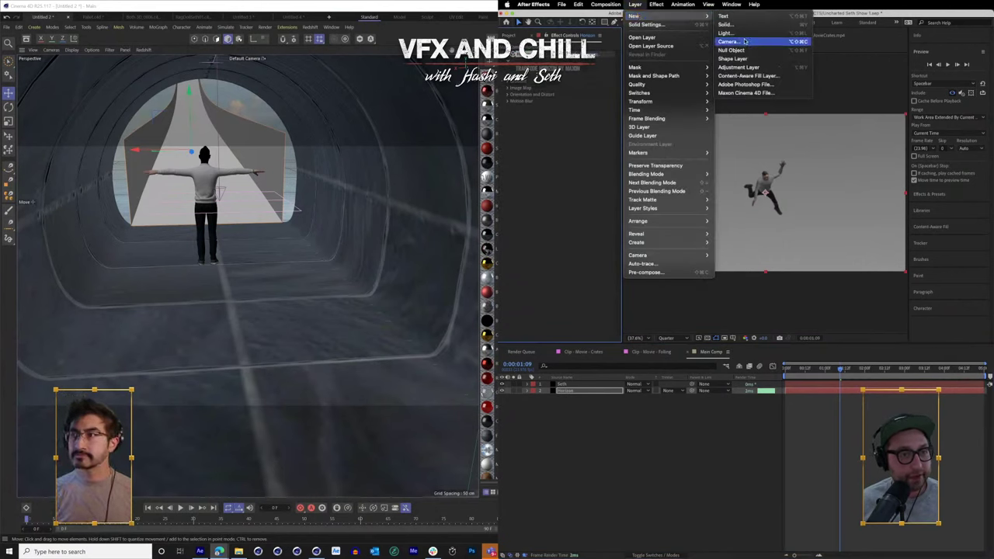
pyautogui.click(744, 40)
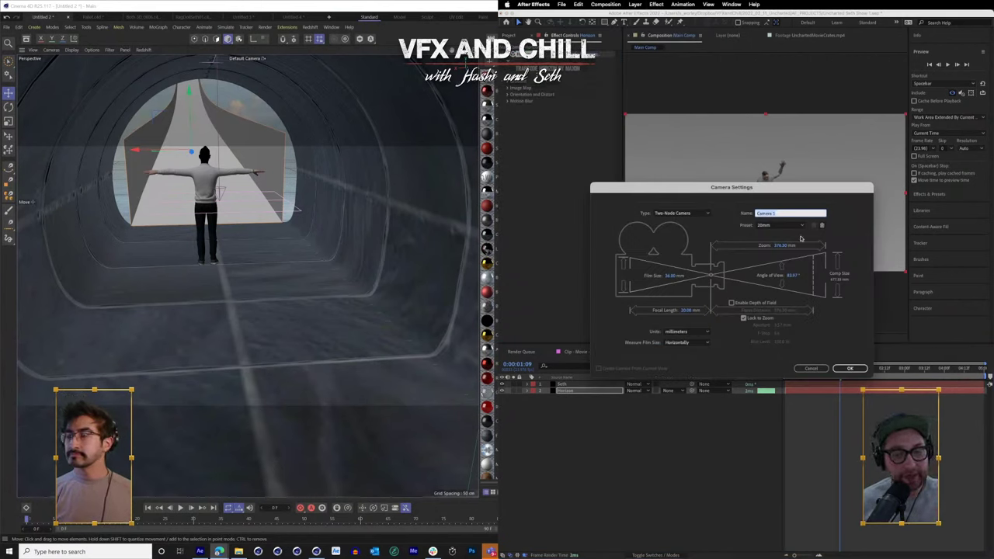
pyautogui.click(811, 368)
# - Review the opening of the Clip - Movie - Falling reference and return to Main Comp
pyautogui.click(646, 352)
pyautogui.moveTo(800, 369); pyautogui.dragTo(779, 388)
pyautogui.click(710, 352)
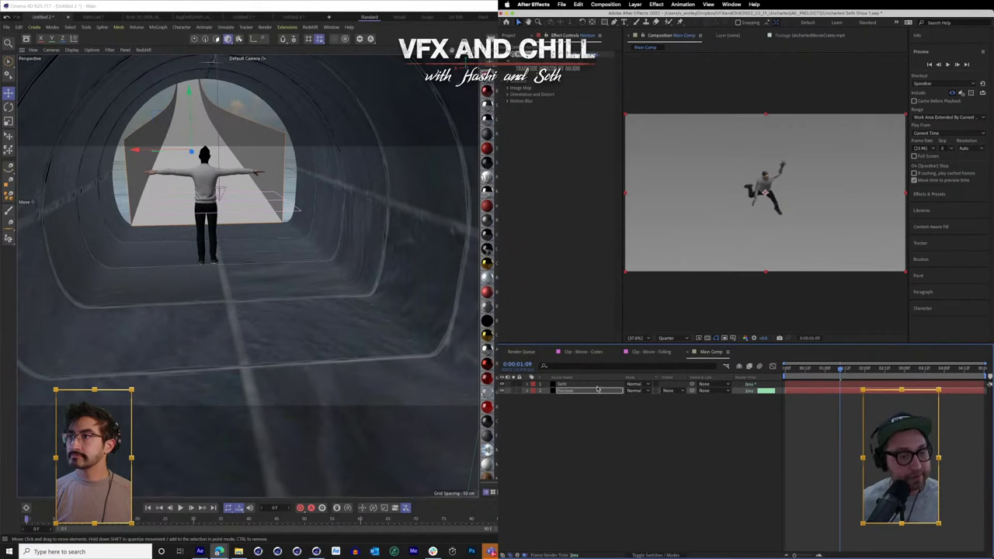
# - Create a two-node camera with the 20mm preset in Main Comp
pyautogui.click(634, 3)
pyautogui.moveTo(637, 15)
pyautogui.click(727, 41)
pyautogui.click(779, 225)
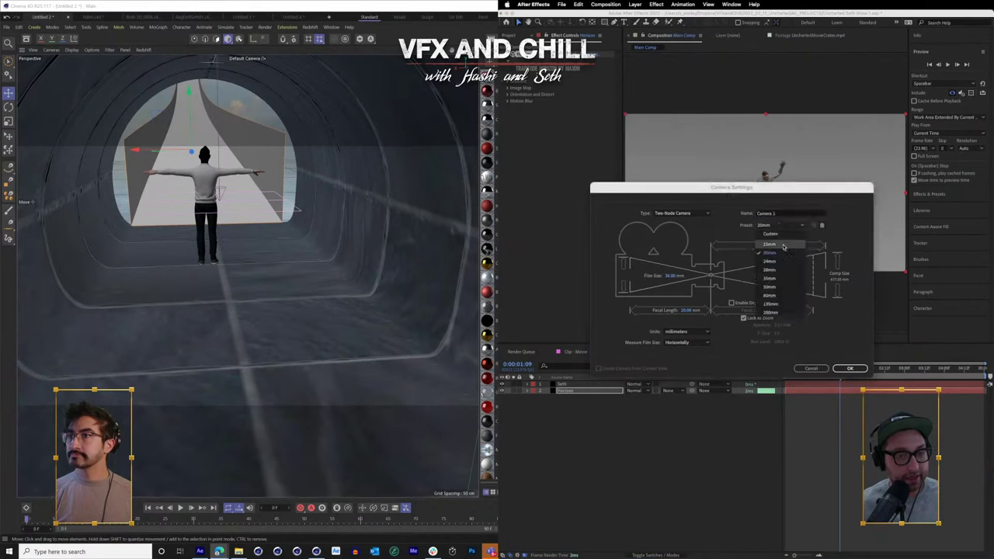
pyautogui.click(782, 254)
pyautogui.click(851, 369)
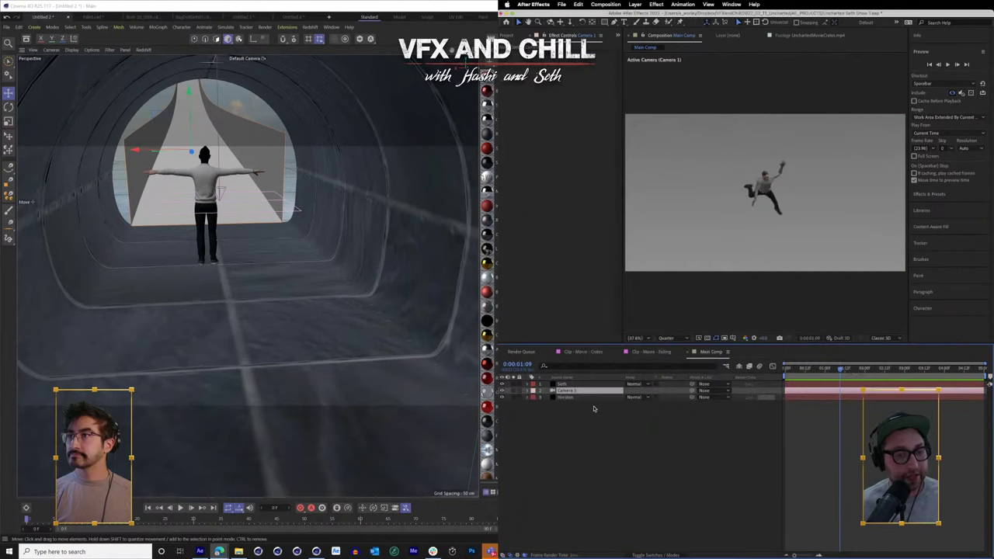
# - Reveal the camera's transform properties and orbit the camera to view the falling character from a lower angle
pyautogui.click(528, 391)
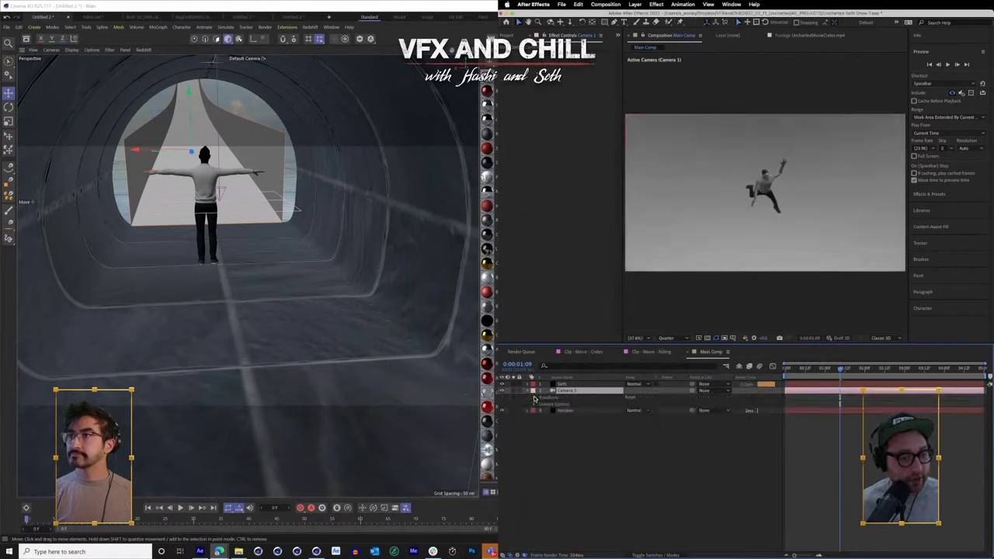
pyautogui.press('1')
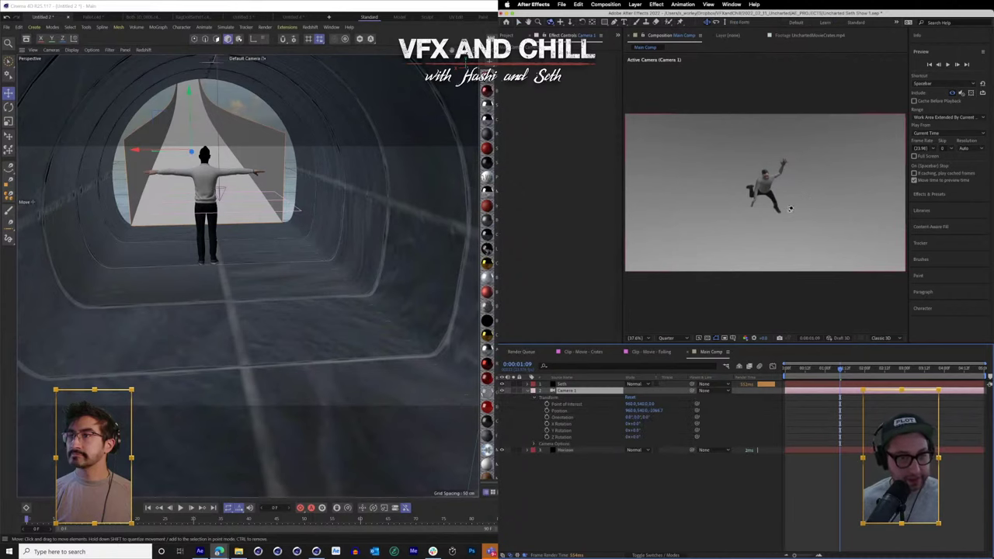
pyautogui.moveTo(790, 208)
pyautogui.mouseDown()
pyautogui.moveTo(741, 215)
pyautogui.moveTo(766, 249)
pyautogui.moveTo(823, 215)
pyautogui.moveTo(824, 185)
pyautogui.moveTo(788, 220)
pyautogui.moveTo(821, 204)
pyautogui.moveTo(821, 167)
pyautogui.moveTo(782, 160)
pyautogui.moveTo(817, 215)
pyautogui.moveTo(799, 192)
pyautogui.mouseUp()
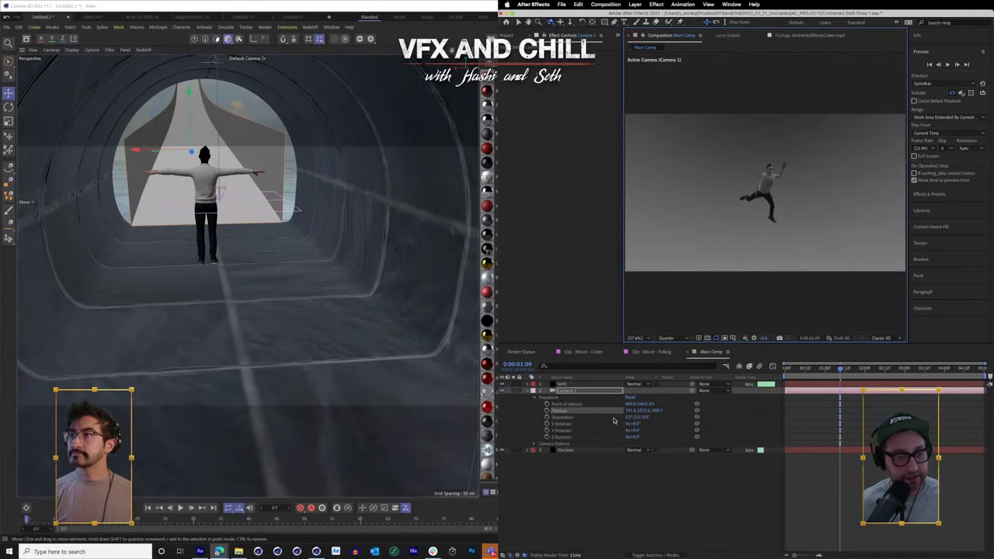
# - Inspect the Horizon solid's Image Map settings and preview the Ocean and Stratosphere HDRI images in the project's Assets folder
pyautogui.click(575, 450)
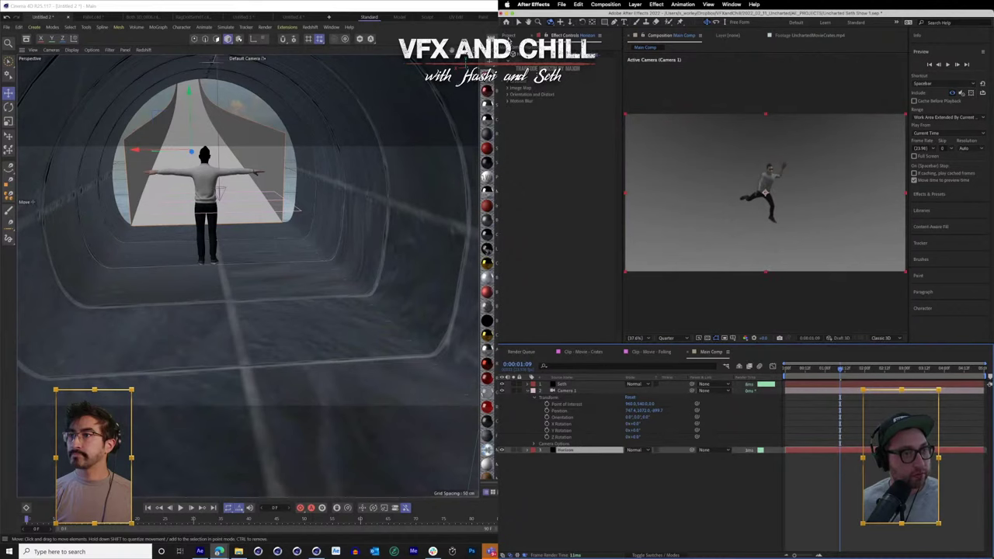
pyautogui.click(506, 88)
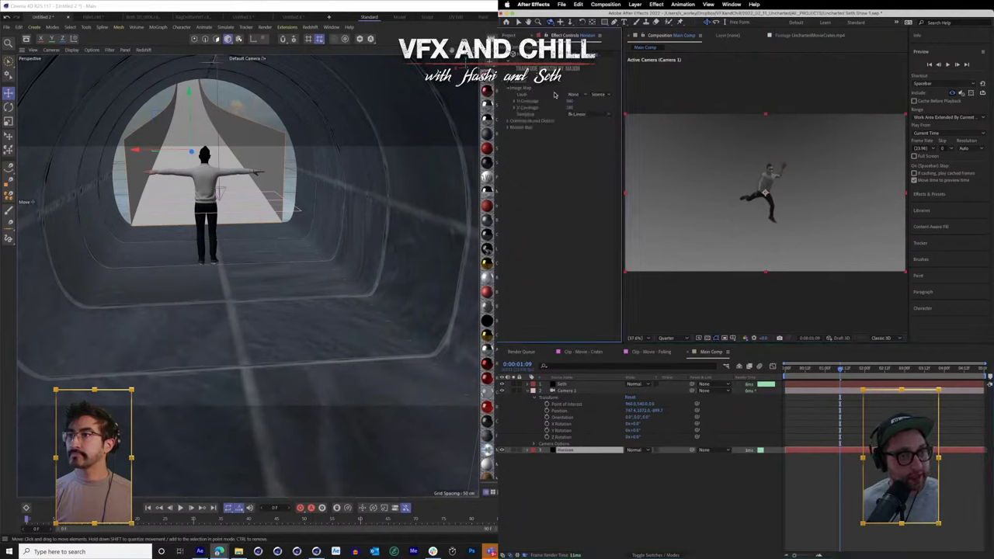
pyautogui.click(510, 35)
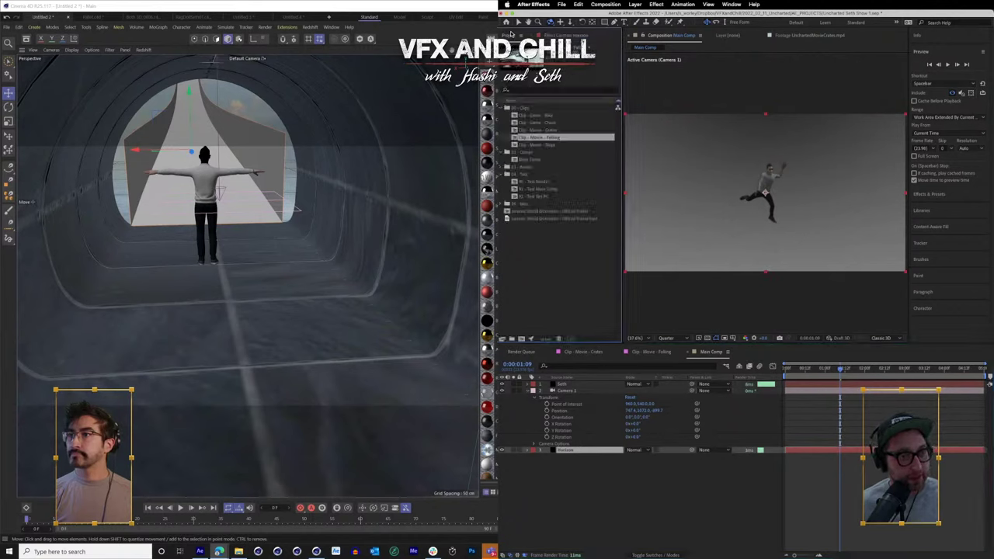
pyautogui.click(501, 167)
pyautogui.doubleClick(536, 181)
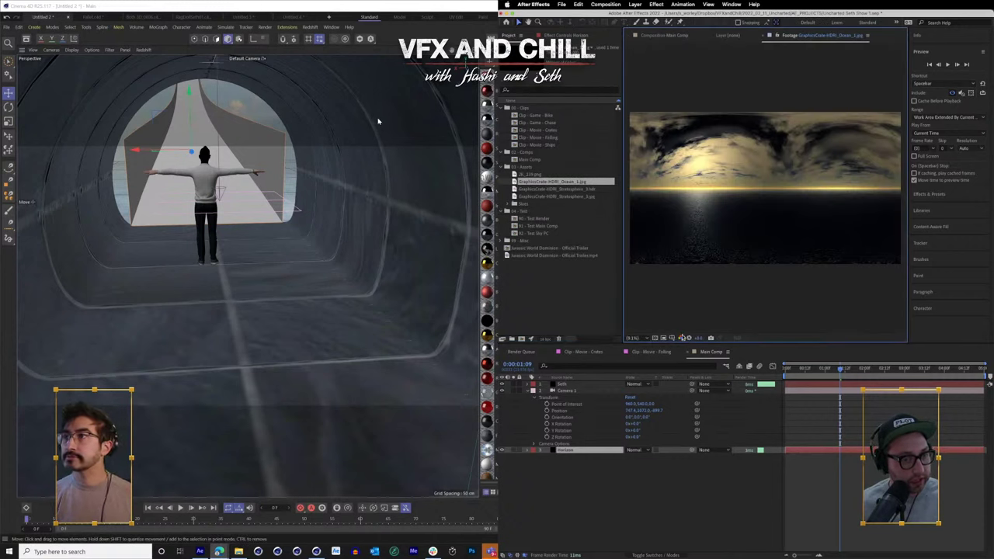
pyautogui.doubleClick(513, 189)
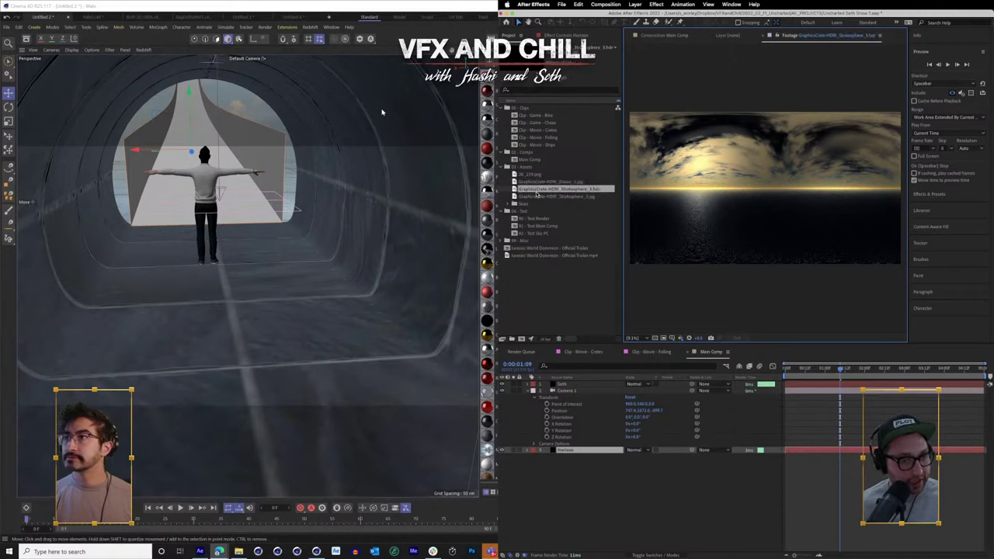
pyautogui.click(515, 197)
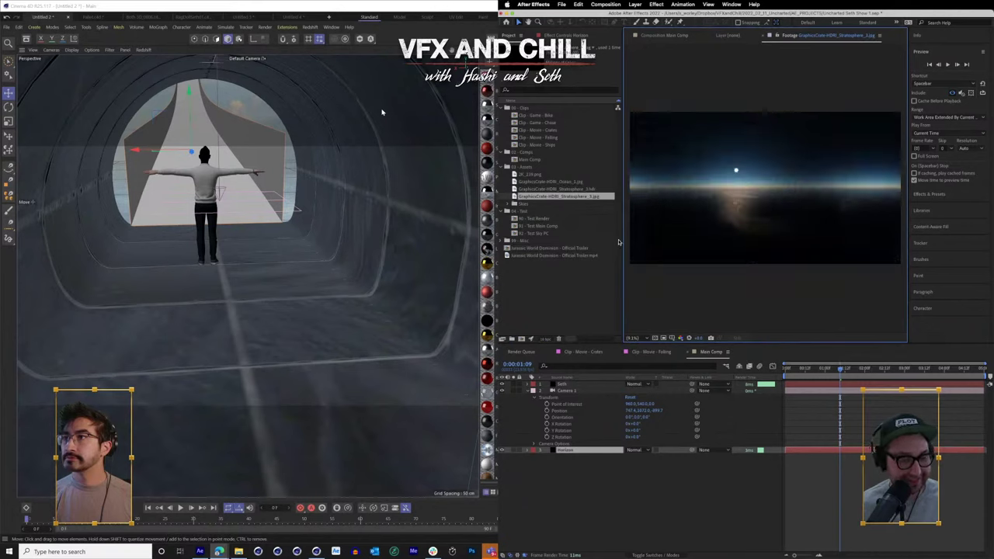
# - Preview the Stratosphere HDRI files and inspect the Ocean HDRI layer in the Test Sky PC comp, returning to Main Comp
pyautogui.doubleClick(514, 191)
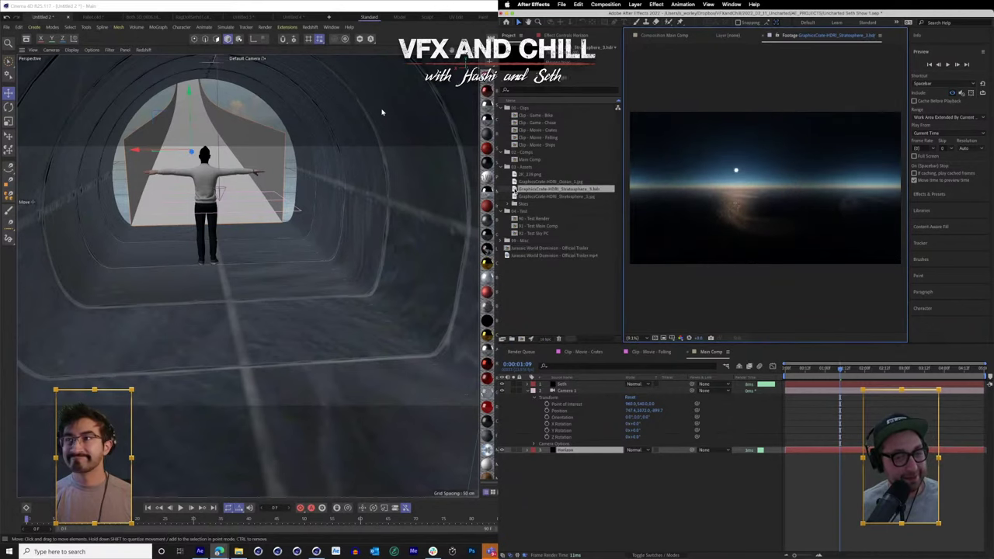
pyautogui.click(516, 196)
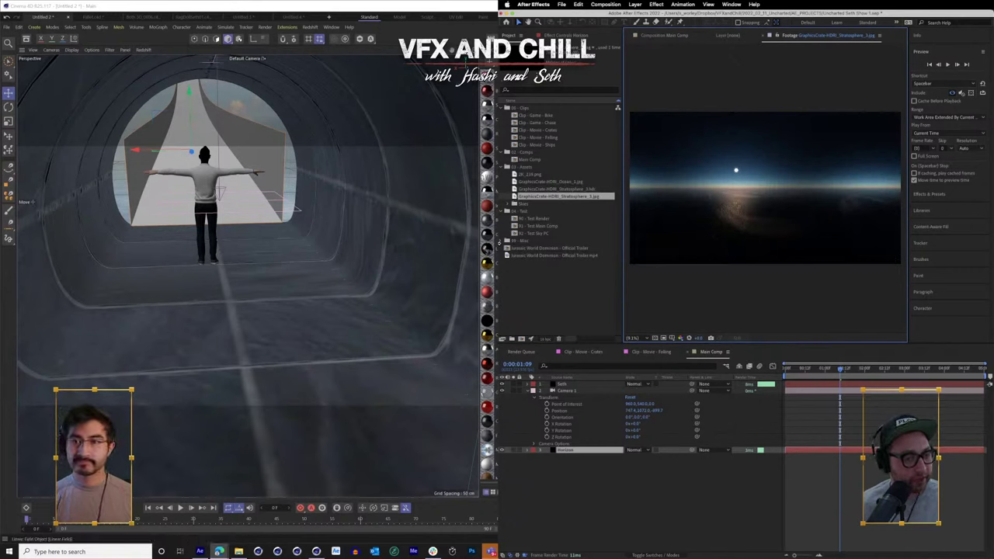
pyautogui.click(507, 241)
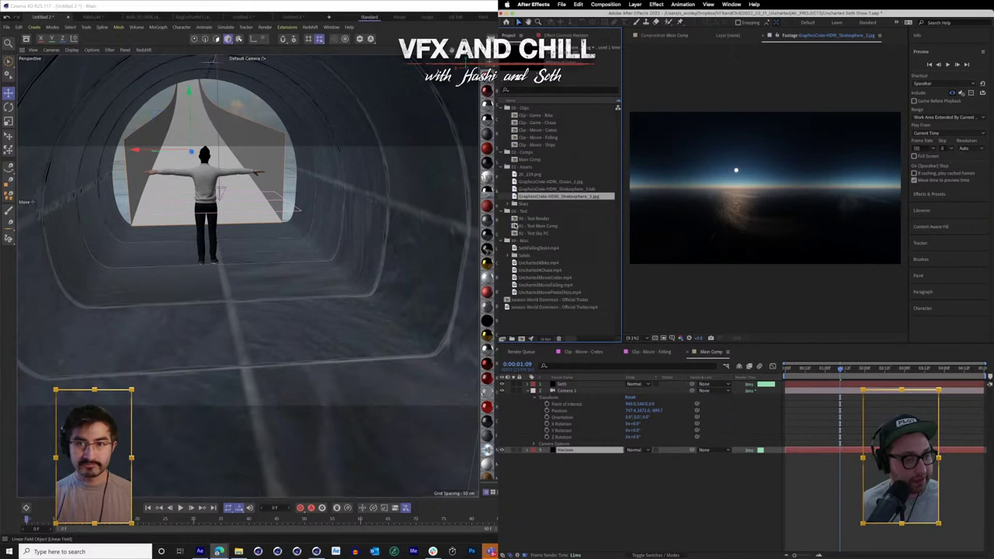
pyautogui.doubleClick(516, 234)
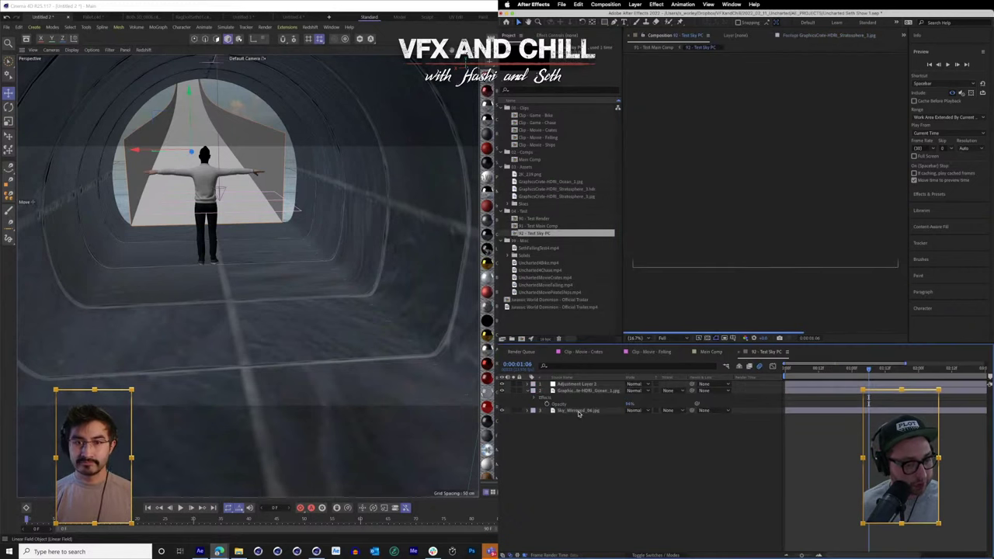
pyautogui.click(575, 392)
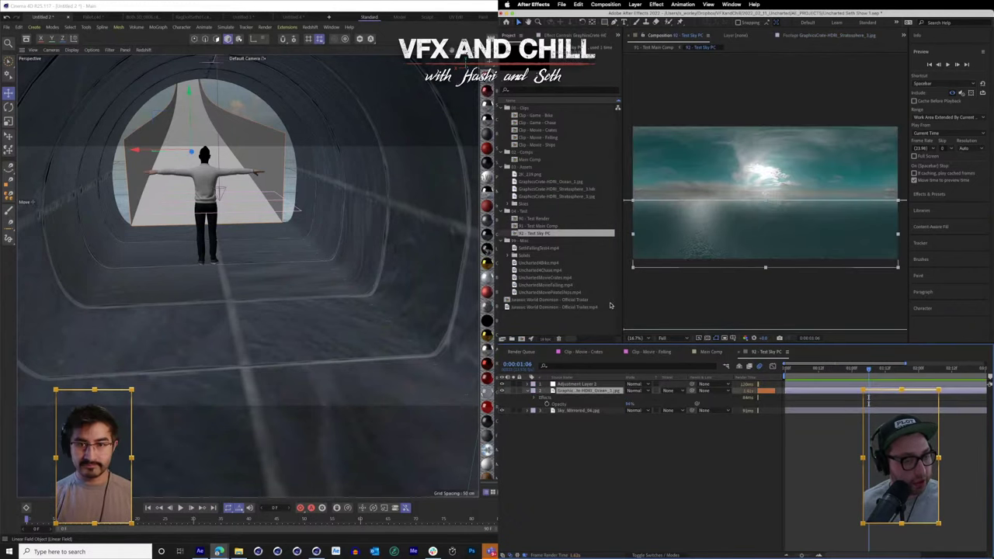
pyautogui.moveTo(722, 353); pyautogui.dragTo(782, 356)
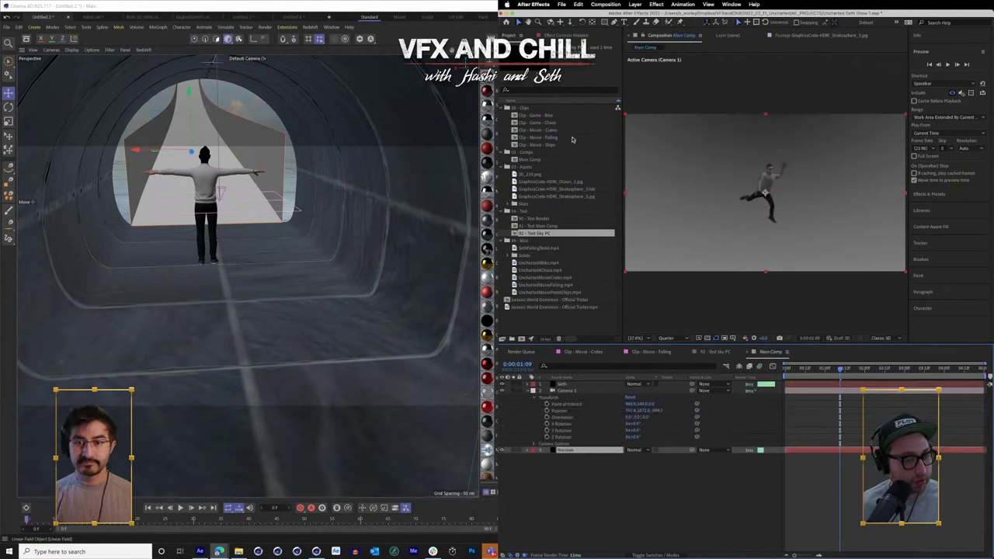
# - Add GraphicsCrate-HDRI_Ocean_1.jpg to Main Comp as a hidden layer and set it as the Horizon effect's Image Map layer
pyautogui.moveTo(549, 183); pyautogui.dragTo(591, 450)
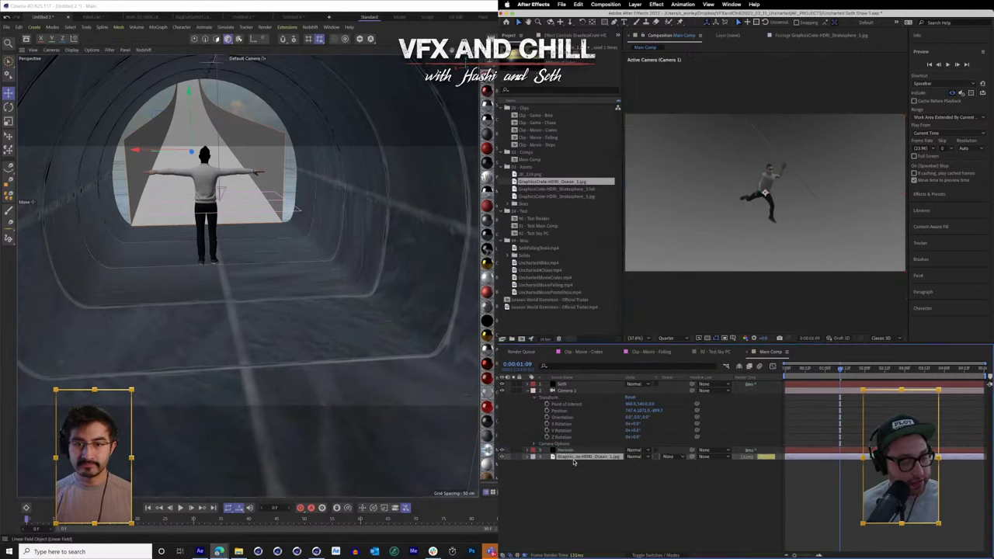
pyautogui.click(502, 451)
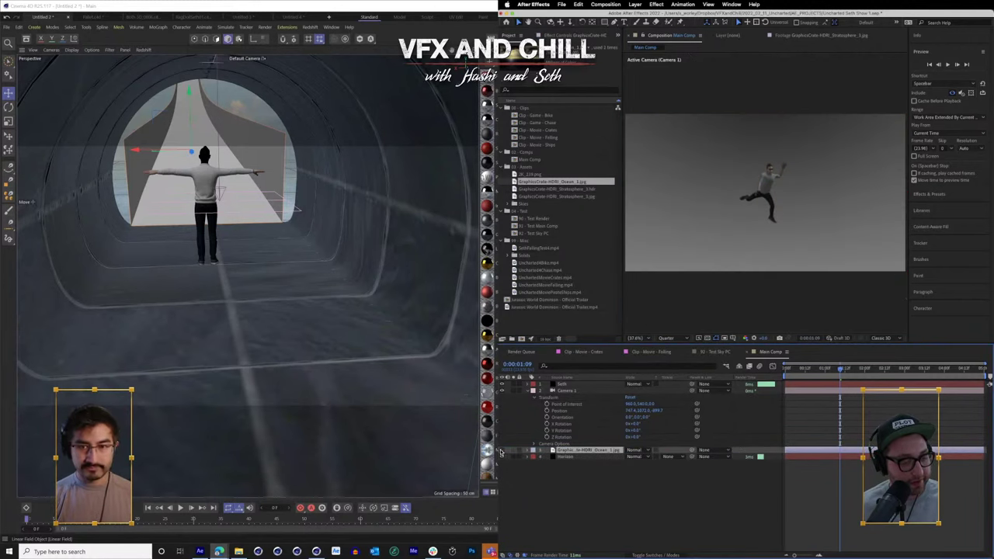
pyautogui.click(572, 458)
pyautogui.click(554, 36)
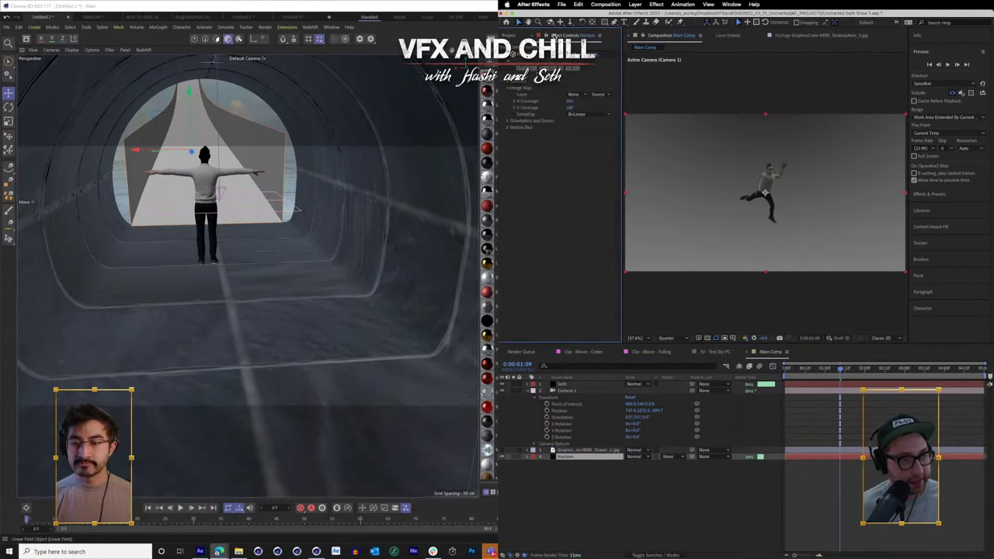
pyautogui.click(575, 94)
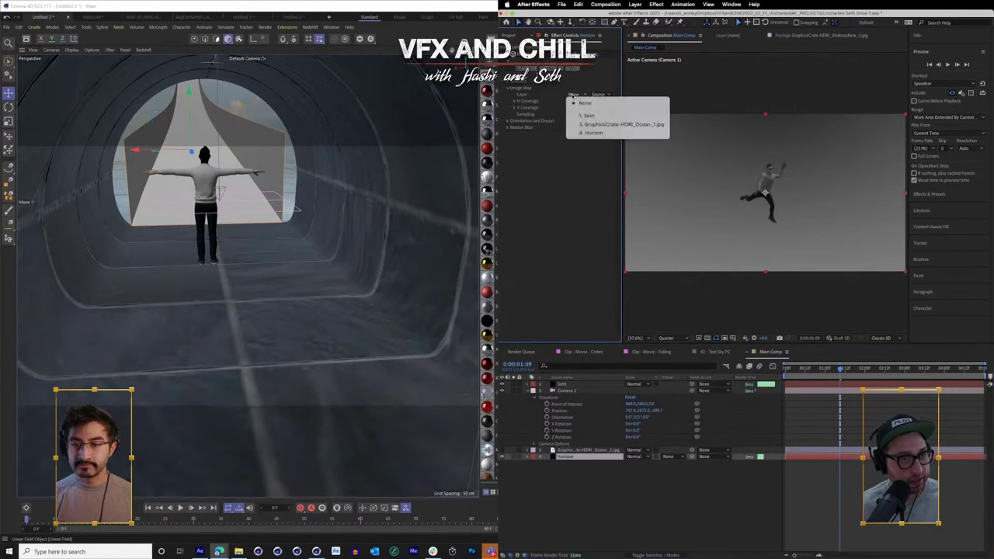
pyautogui.click(600, 127)
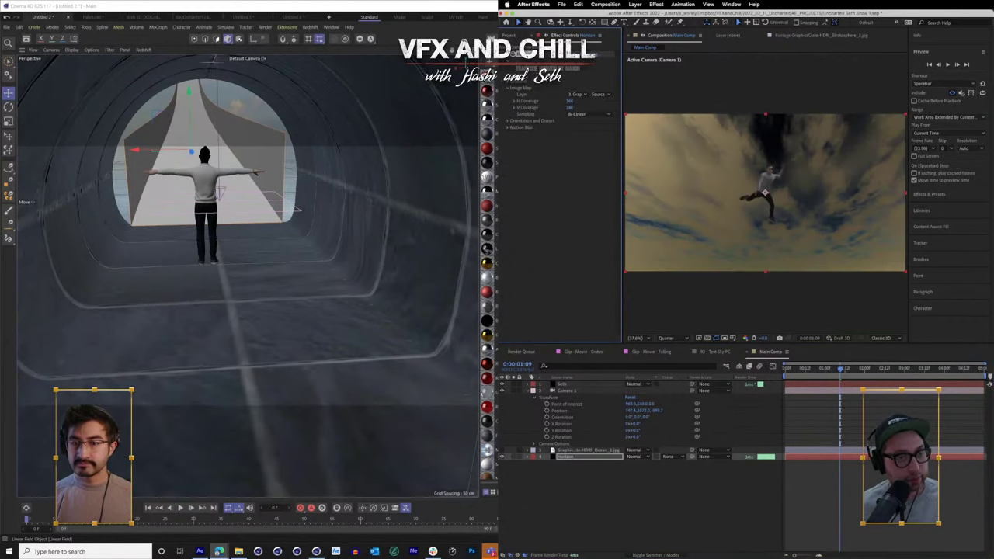
# - Orbit and pan the camera around the falling character to view him against the ocean horizon and from above the dark water
pyautogui.press('c')
pyautogui.moveTo(769, 218); pyautogui.dragTo(786, 240)
pyautogui.press('v')
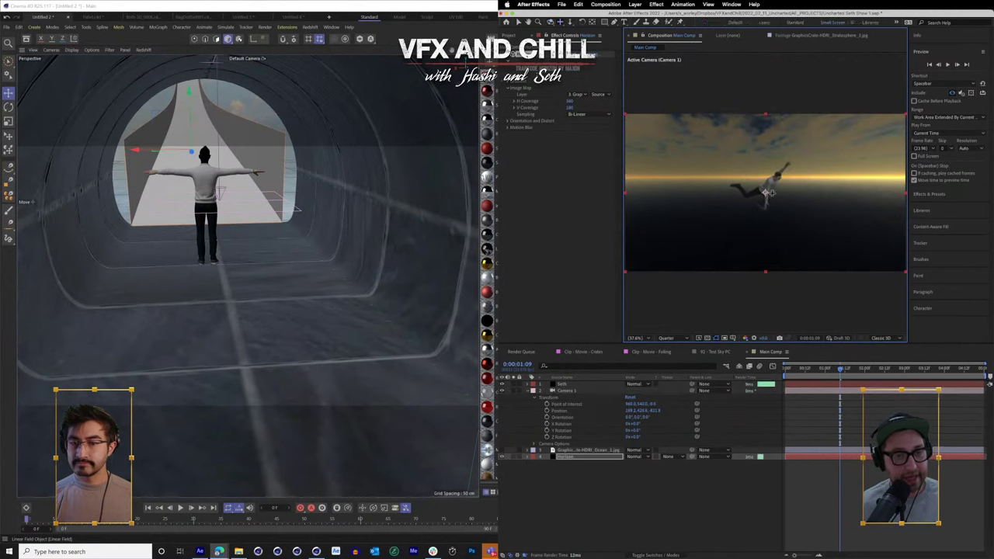
pyautogui.moveTo(767, 193); pyautogui.dragTo(720, 227)
pyautogui.press('1')
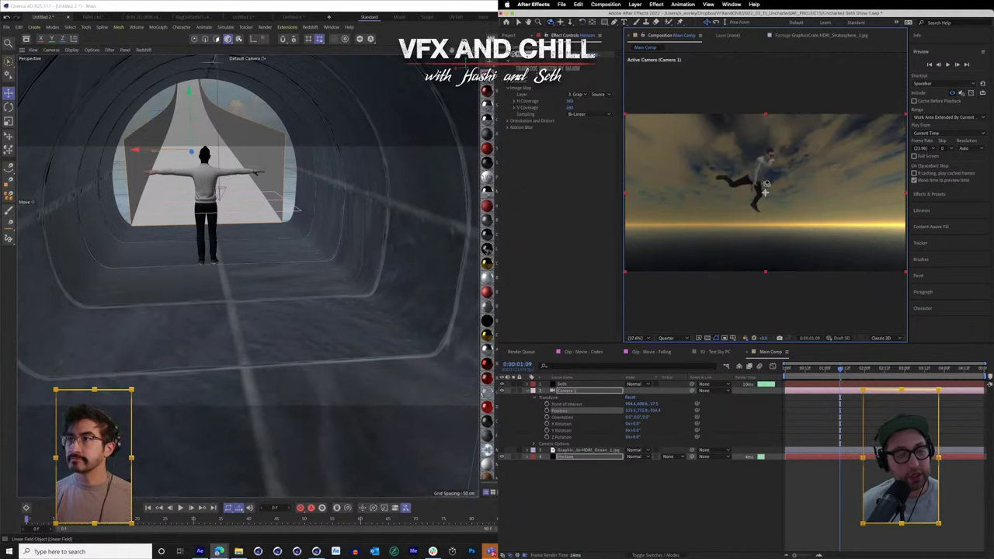
pyautogui.click(574, 457)
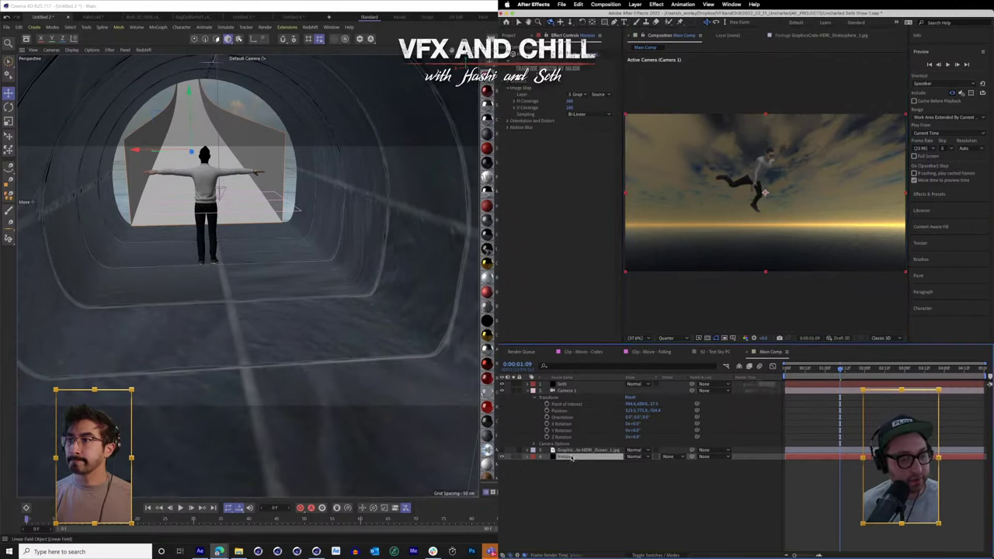
pyautogui.click(574, 451)
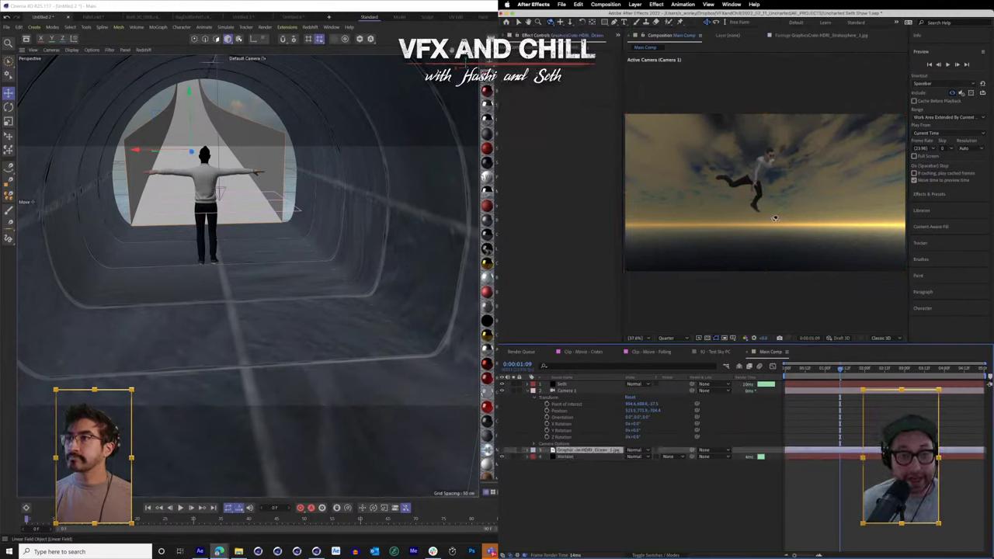
pyautogui.moveTo(774, 218); pyautogui.dragTo(803, 242)
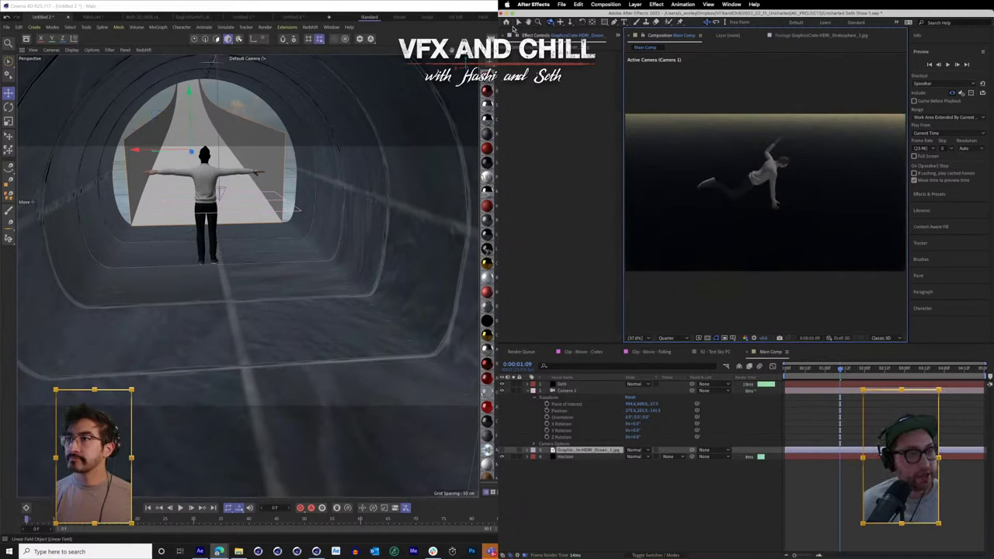
# - Add Sky_Mirrored_01.jpg from the project's sky images to Main Comp, directly above the Ocean HDRI layer
pyautogui.click(519, 35)
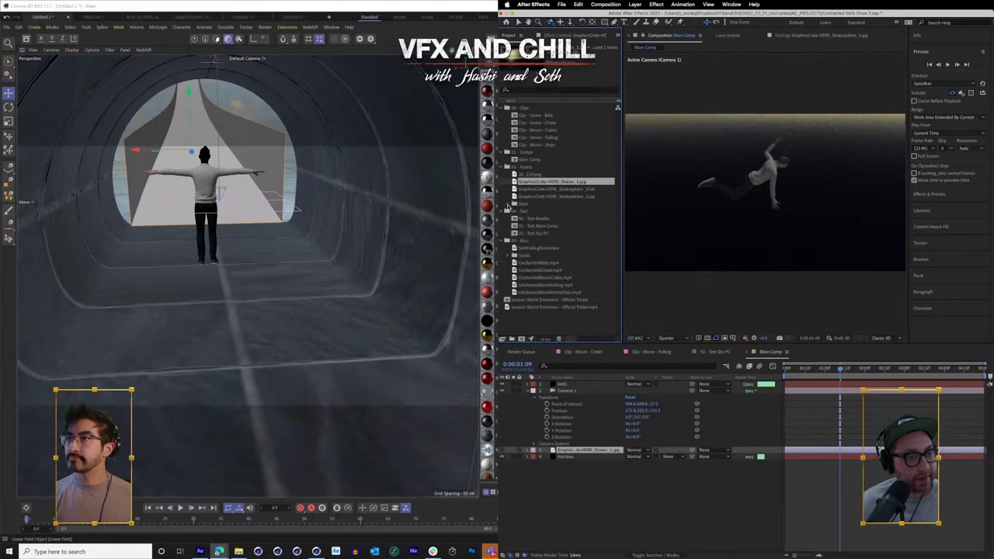
pyautogui.click(508, 204)
pyautogui.scroll(-3, 507, 206)
pyautogui.click(525, 153)
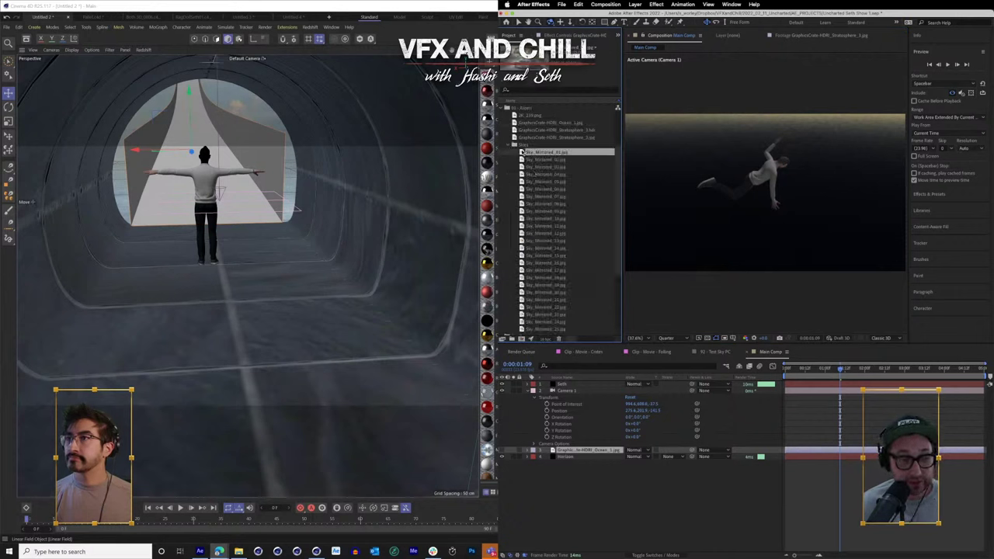
pyautogui.moveTo(525, 152); pyautogui.dragTo(588, 444)
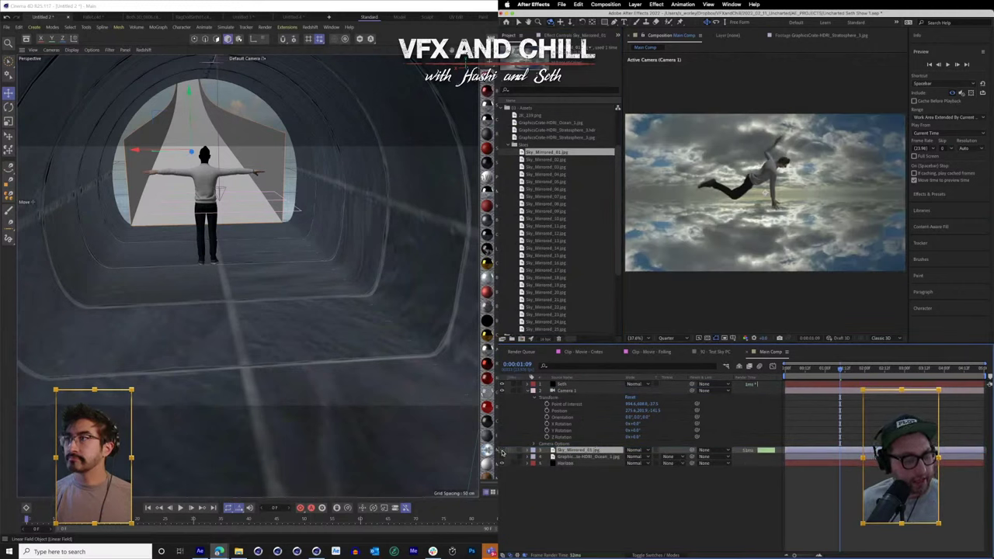
# - Set the Horizon effect's Image Map layer to Sky_Mirrored_01.jpg
pyautogui.click(573, 463)
pyautogui.click(566, 35)
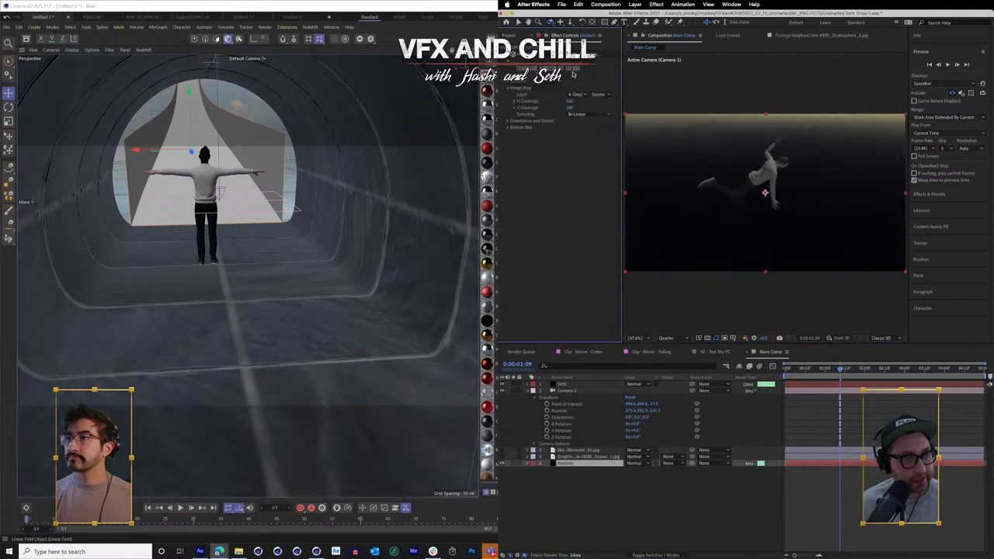
pyautogui.click(580, 95)
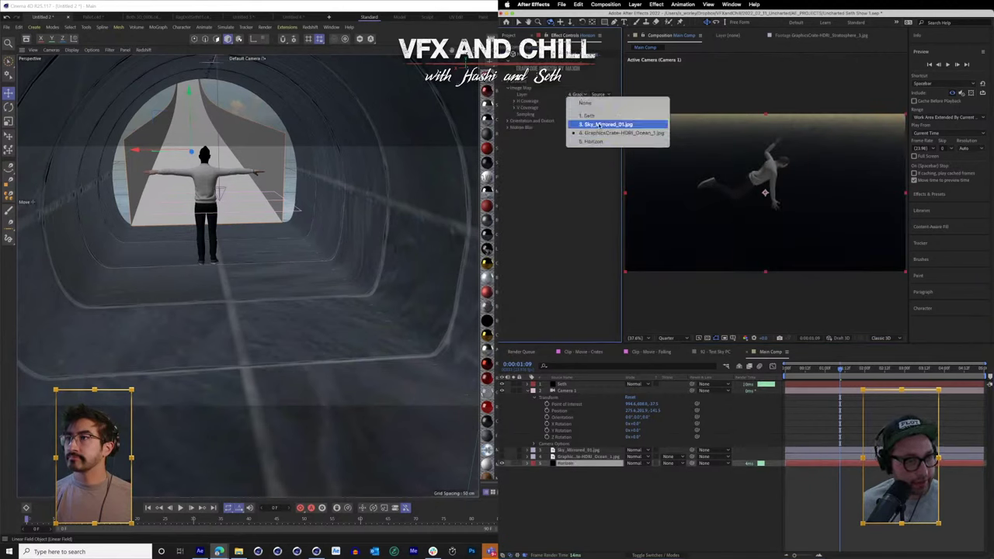
pyautogui.click(599, 125)
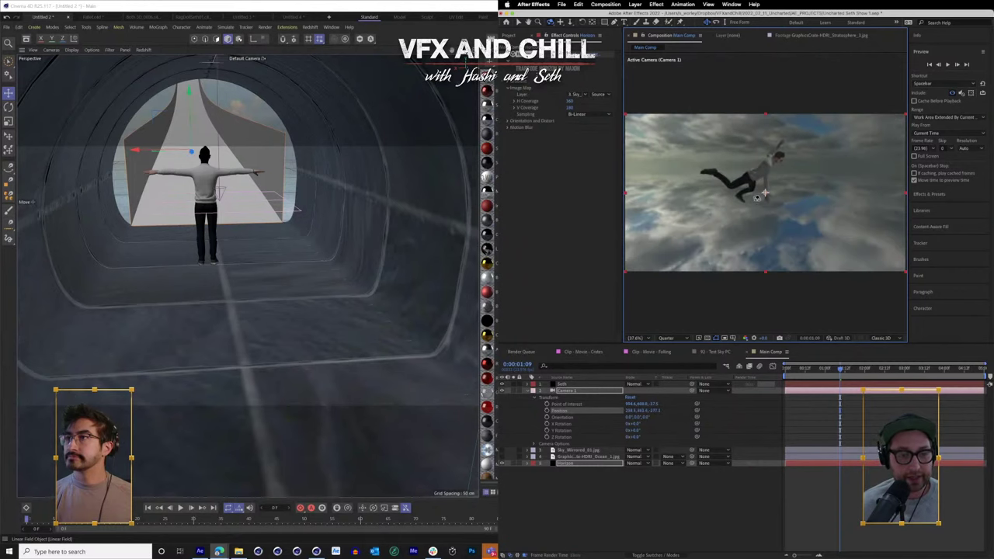
# - Open the Clip - Movie - Falling reference and scrub through the fall to study the sky and water behind the character
pyautogui.click(653, 352)
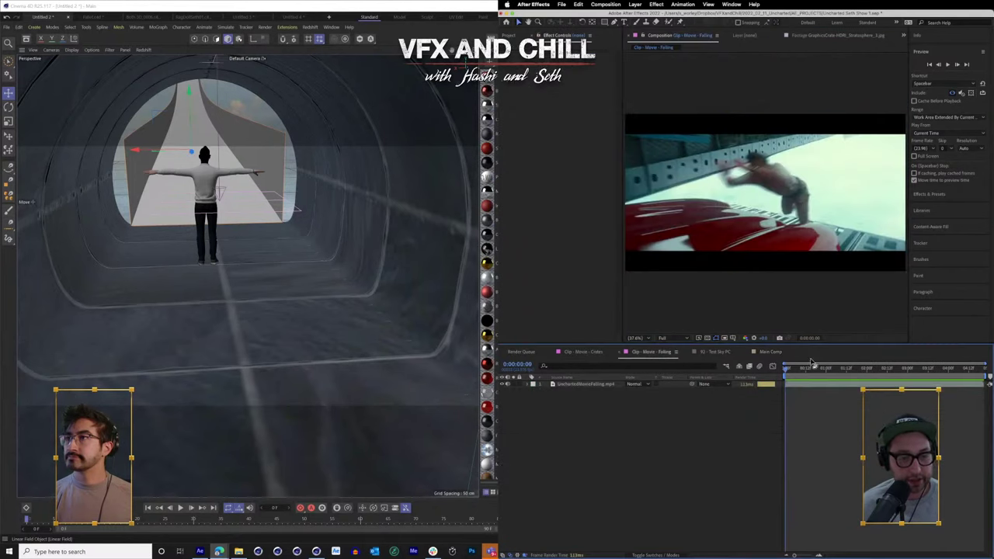
pyautogui.moveTo(817, 373); pyautogui.dragTo(934, 388)
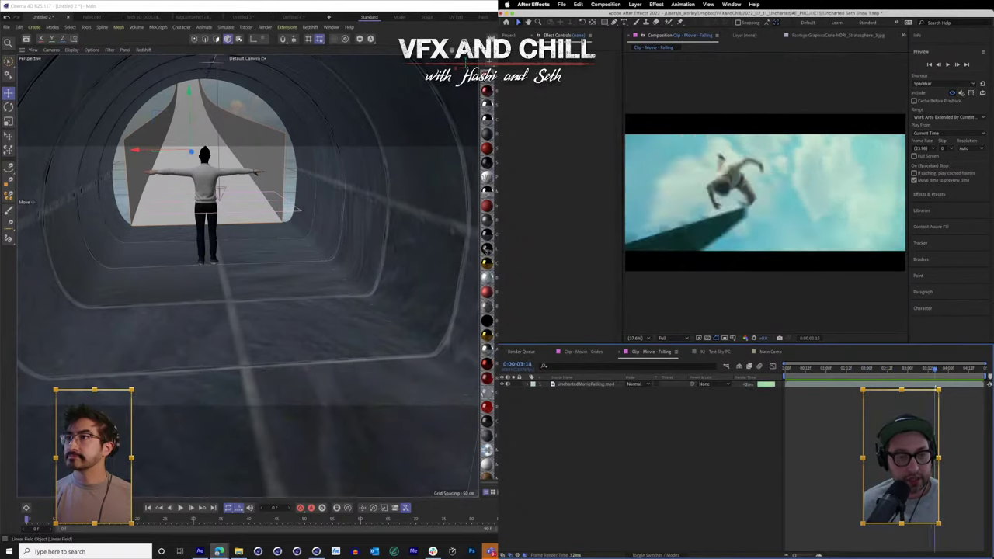
pyautogui.press('space')
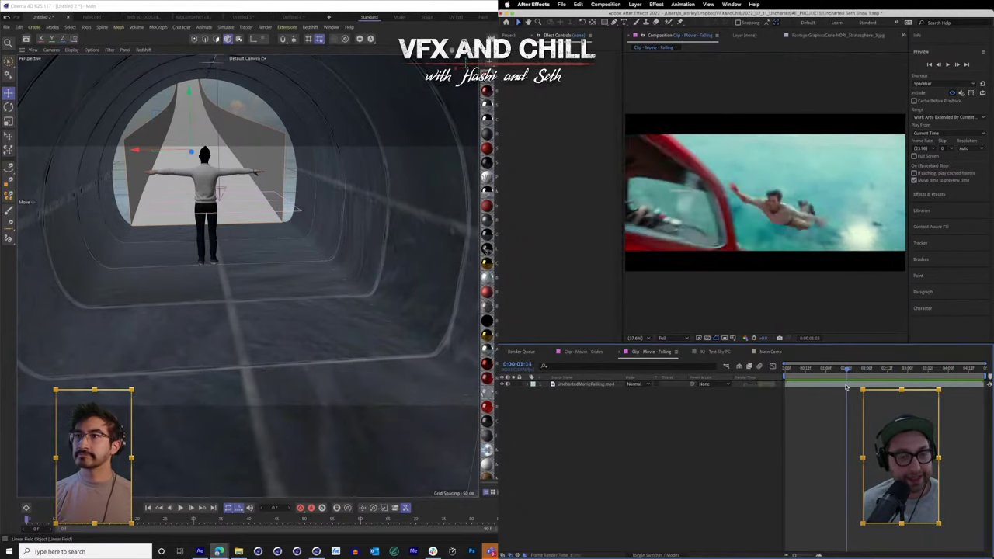
# - Switch from Cinema 4D to the Hashi_Show After Effects project and dismiss the file import dialog
pyautogui.moveTo(200, 550)
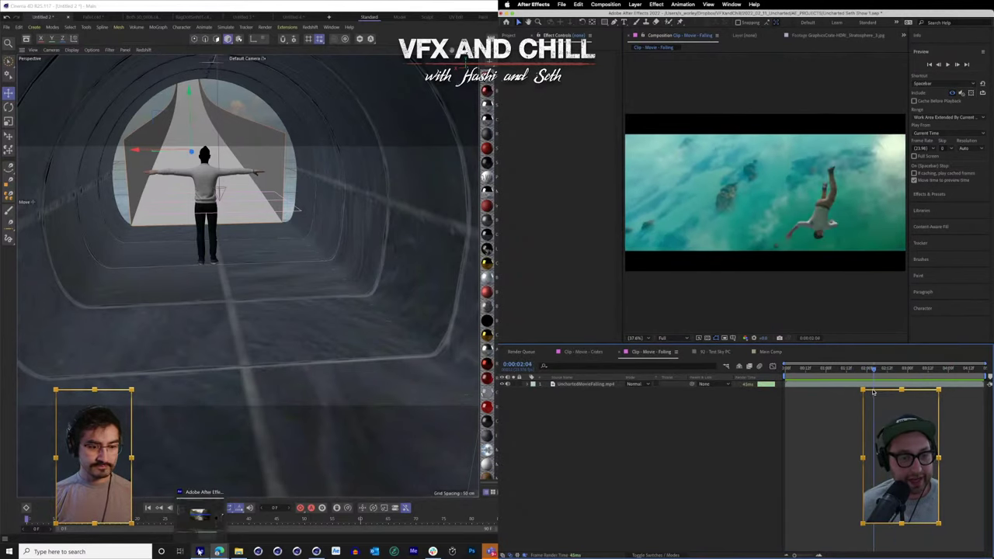
pyautogui.click(202, 531)
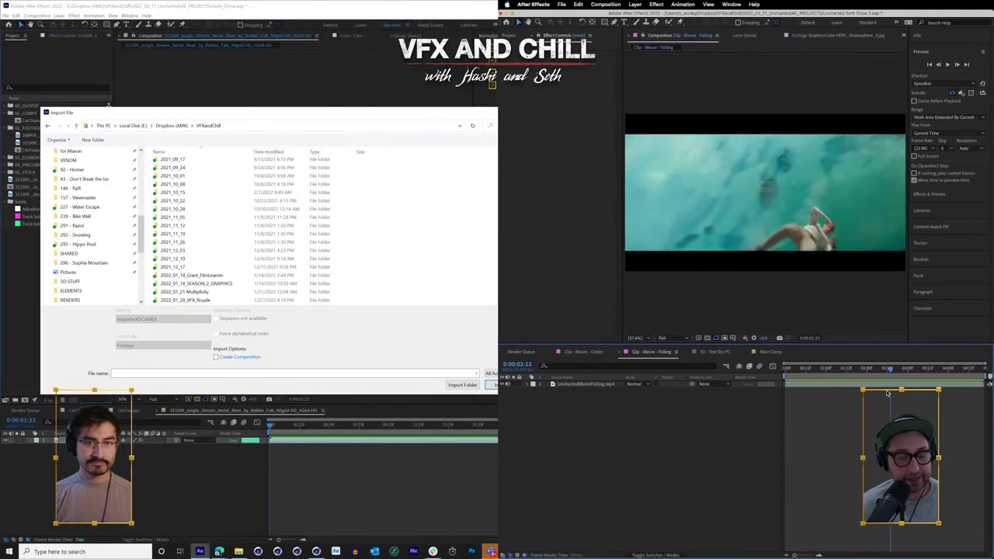
pyautogui.press('Escape')
# - Examine the red car section of the falling reference clip and return to Main Comp
pyautogui.moveTo(858, 391); pyautogui.dragTo(858, 392)
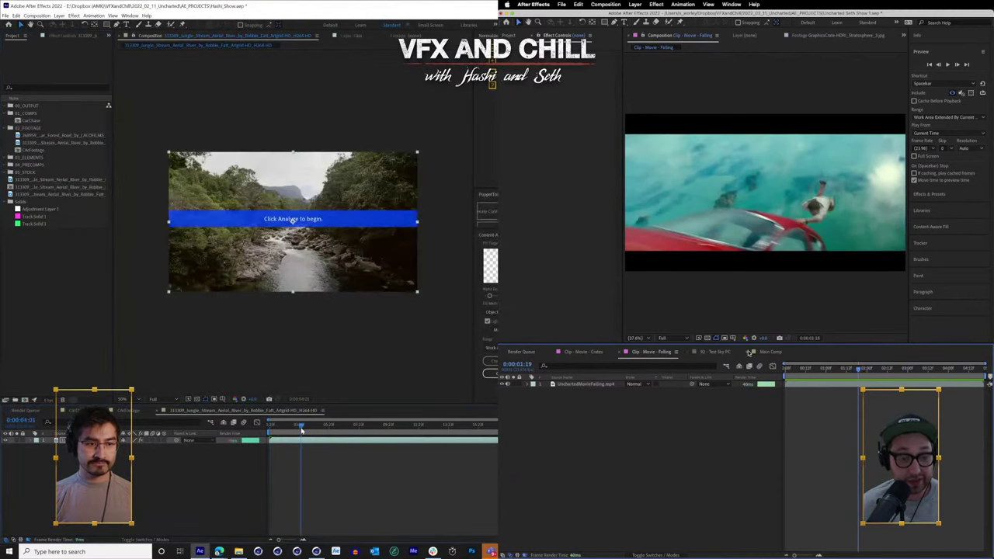
pyautogui.click(718, 353)
pyautogui.click(771, 352)
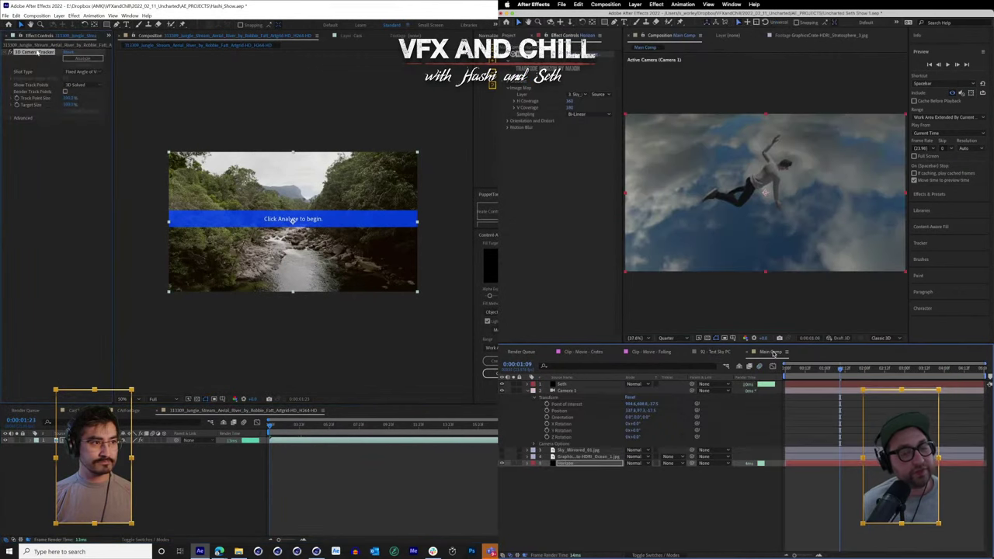
# - Remove the 3D Camera Tracker effect from the jungle stream footage and open the layer's command list
pyautogui.press('Delete')
pyautogui.rightClick(301, 174)
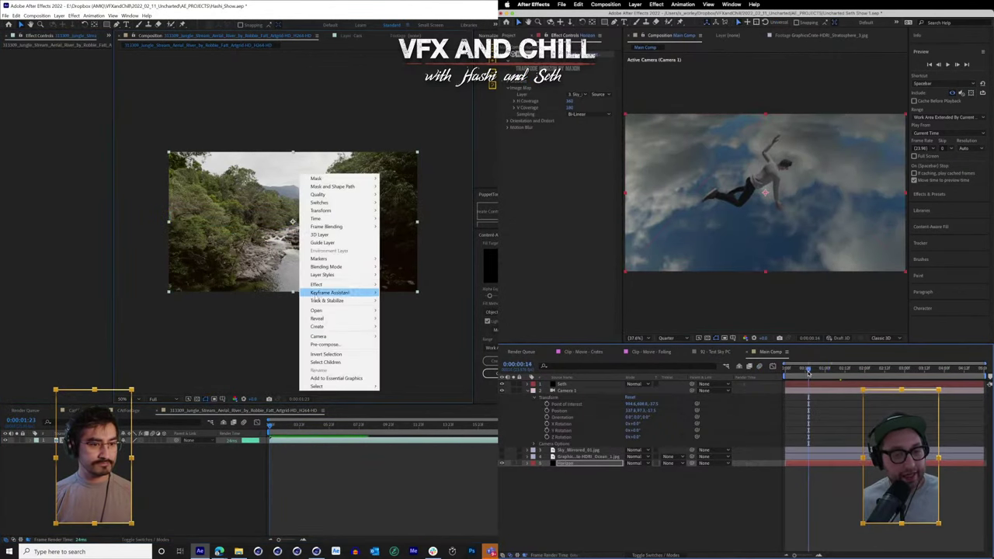
# - Run the 3D Camera Tracker on the jungle stream footage
pyautogui.moveTo(340, 302)
pyautogui.click(586, 450)
pyautogui.click(403, 301)
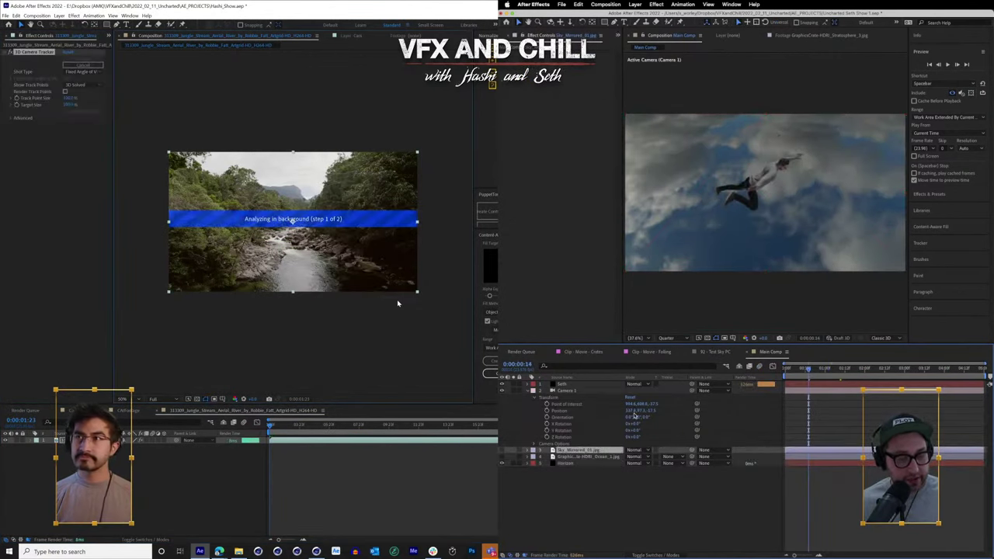
# - Orbit the camera in Main Comp until the sky's horizon lies below the falling man
pyautogui.press('1')
pyautogui.moveTo(775, 235); pyautogui.dragTo(748, 198)
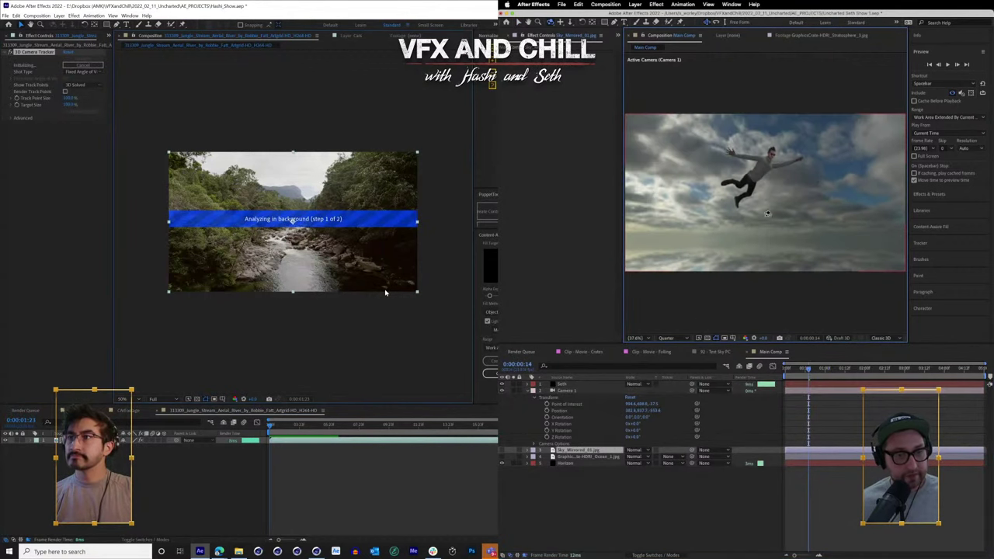
# - Pre-compose the Sky_Mirrored_01.jpg layer into a new composition named Sky PC
pyautogui.click(579, 457)
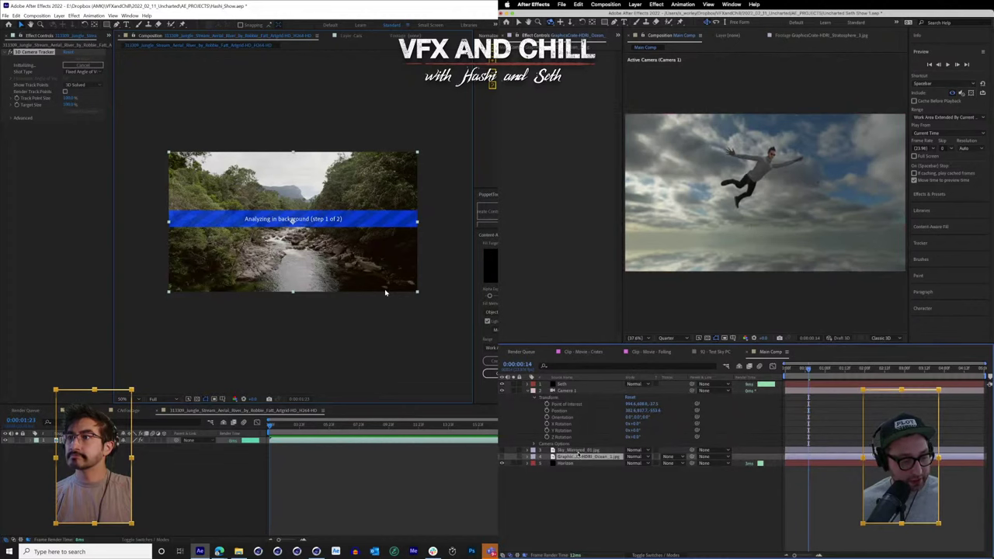
pyautogui.click(569, 451)
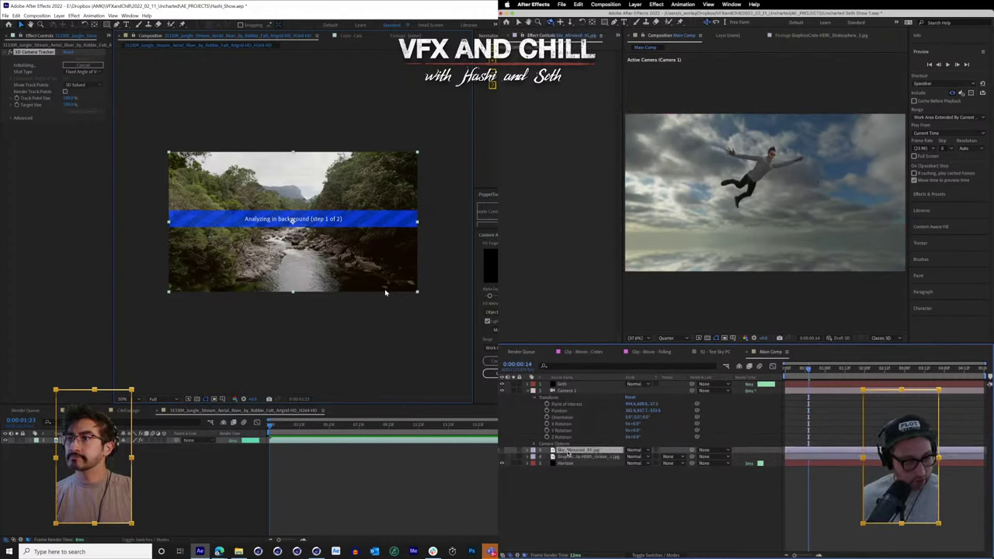
pyautogui.click(575, 463)
pyautogui.click(569, 452)
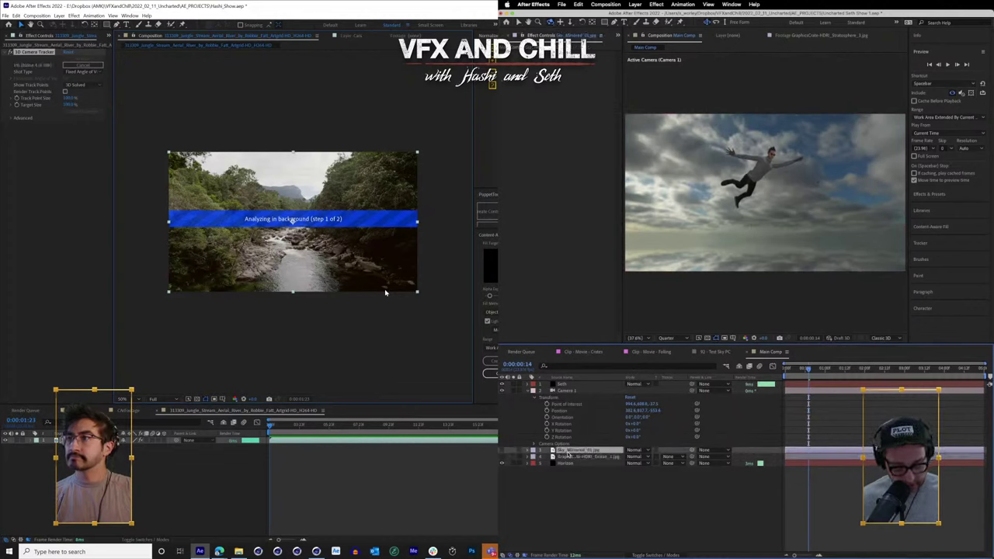
pyautogui.press('super+shift+c')
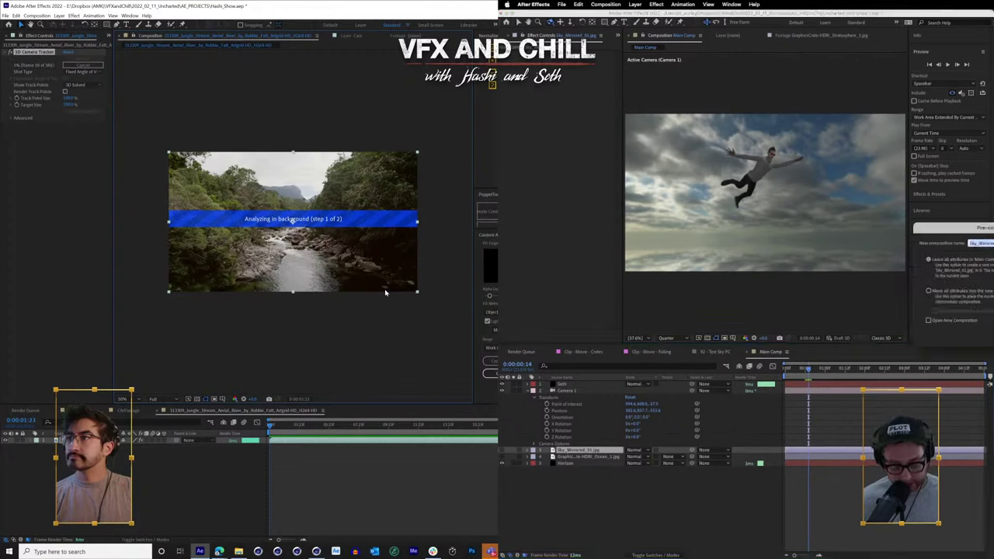
pyautogui.write('Sky PC')
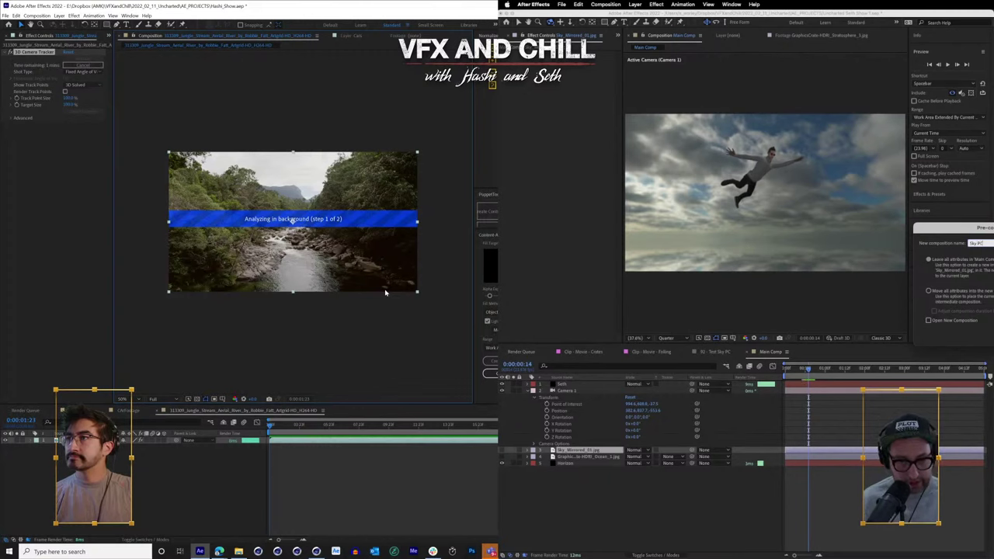
pyautogui.press('Return')
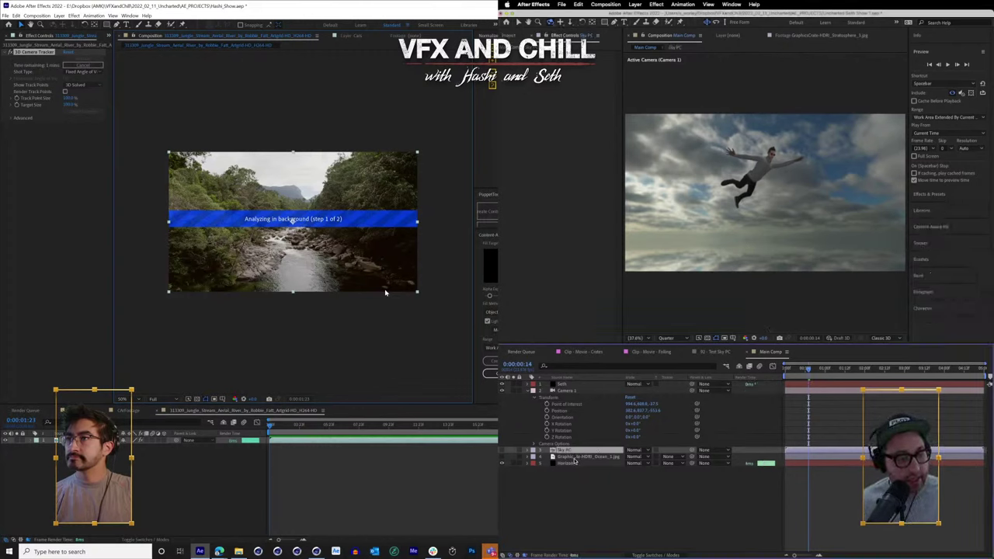
# - Delete the GraphicsCrate ocean HDRI layer from Main Comp
pyautogui.click(573, 458)
pyautogui.press('Delete')
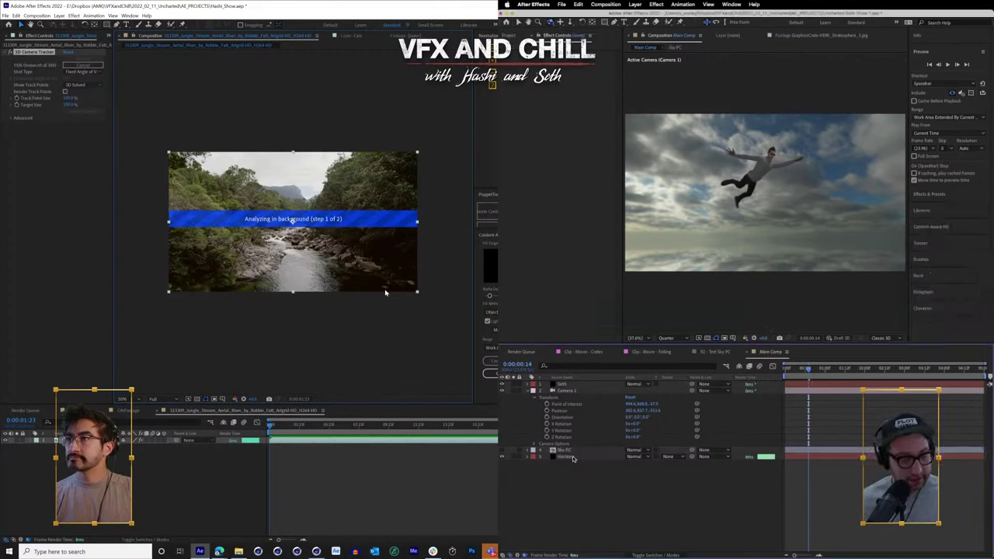
pyautogui.press('super+z')
pyautogui.press('Delete')
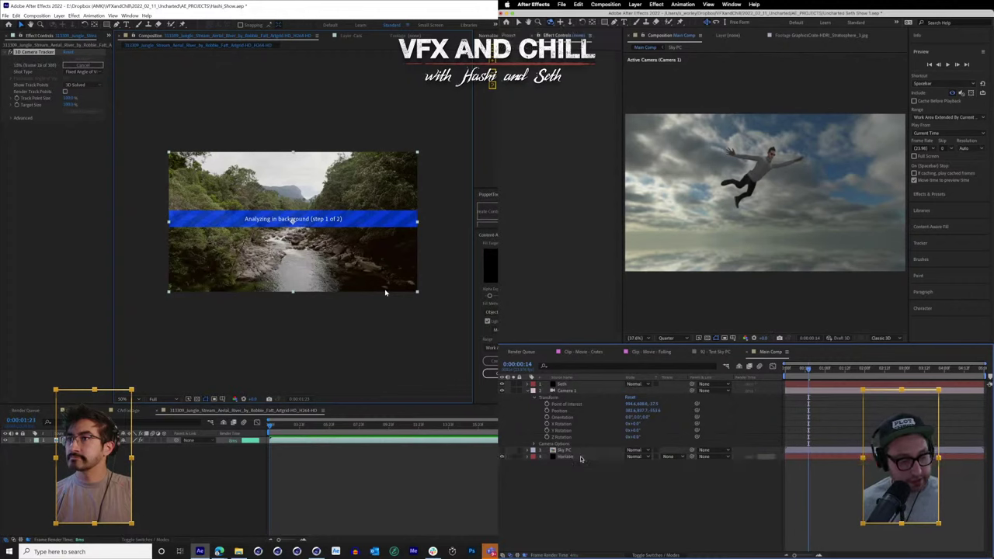
# - Open the Sky PC composition and add GraphicsCrate-HDRI_Ocean_1.jpg above the mirrored sky layer
pyautogui.doubleClick(554, 452)
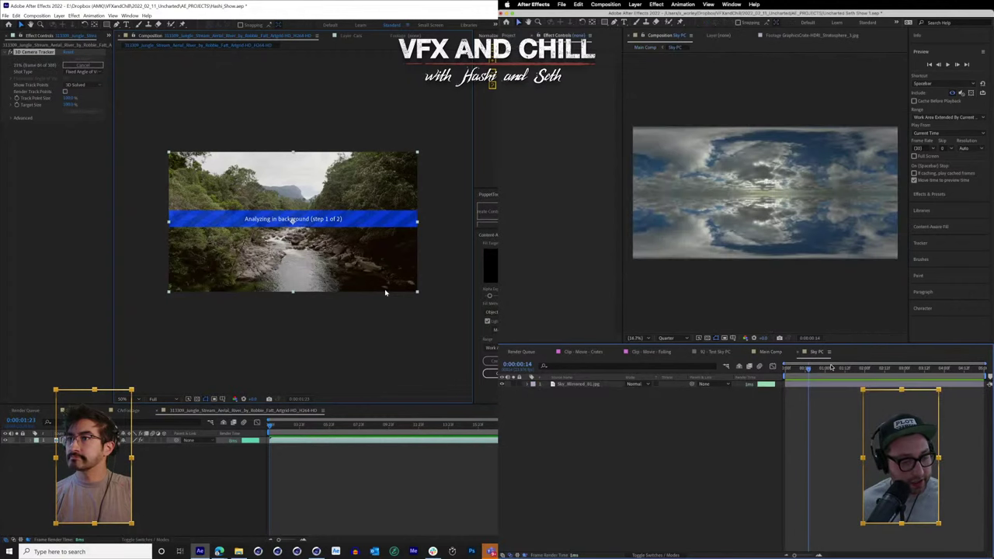
pyautogui.click(511, 37)
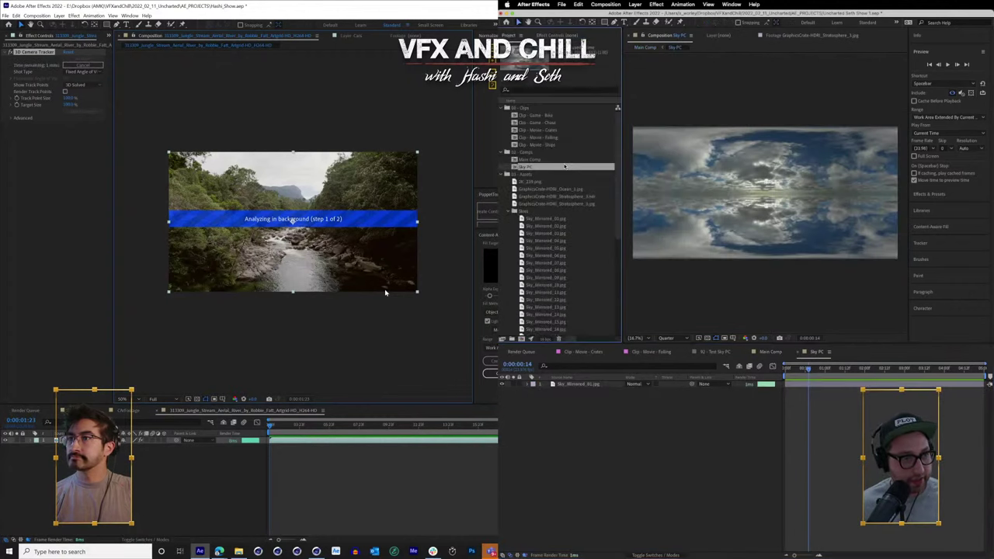
pyautogui.click(525, 188)
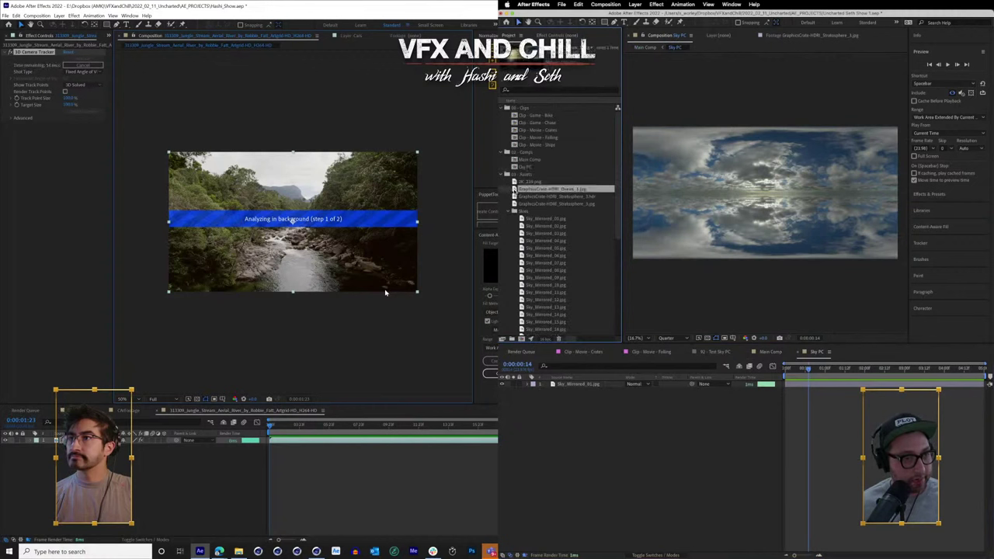
pyautogui.moveTo(575, 383); pyautogui.dragTo(588, 384)
# - Scale the ocean HDRI layer with Fit to Comp Width
pyautogui.rightClick(582, 384)
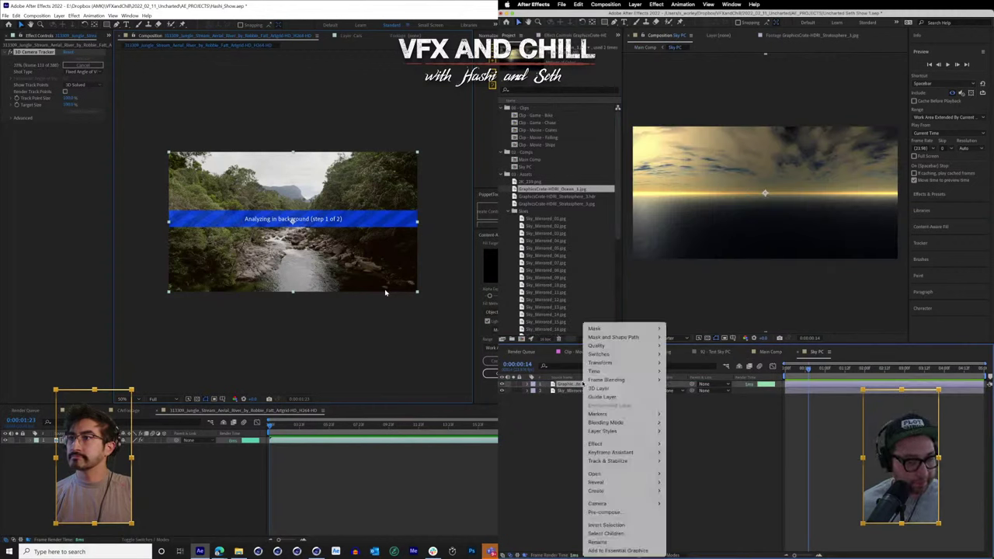
pyautogui.moveTo(627, 370)
pyautogui.moveTo(600, 362)
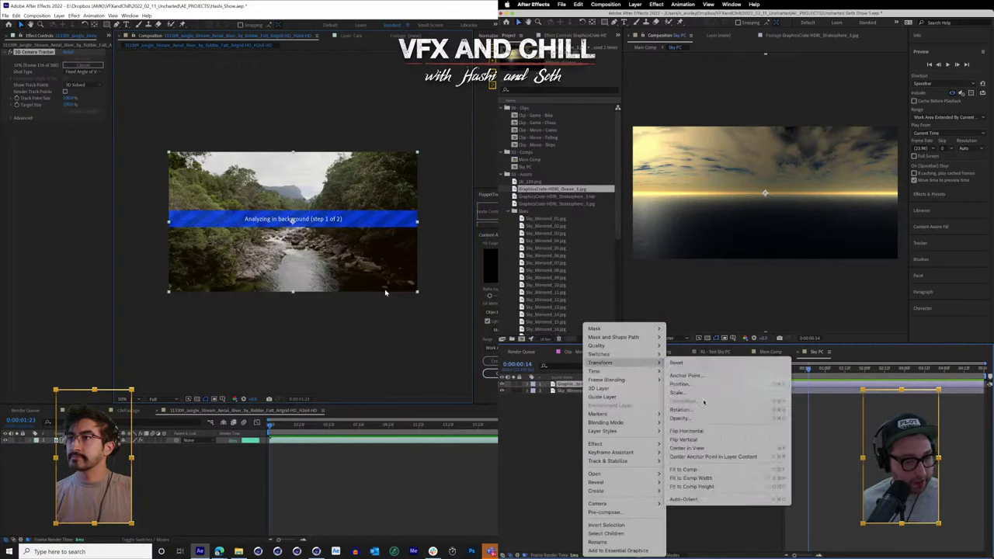
pyautogui.click(691, 478)
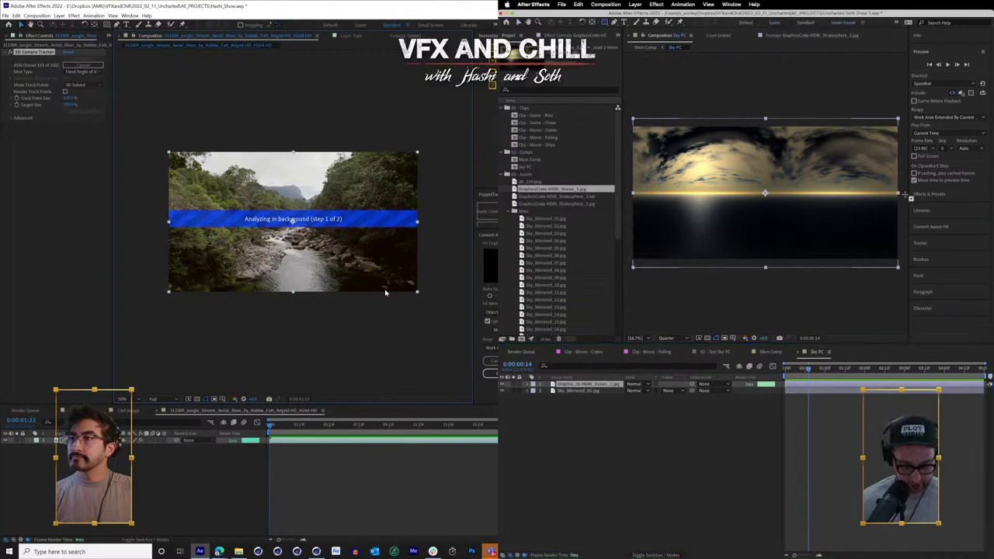
# - Mask the ocean layer with a wide rectangle covering everything below the horizon and extending past the composition's edges
pyautogui.scroll(-2, 854, 195)
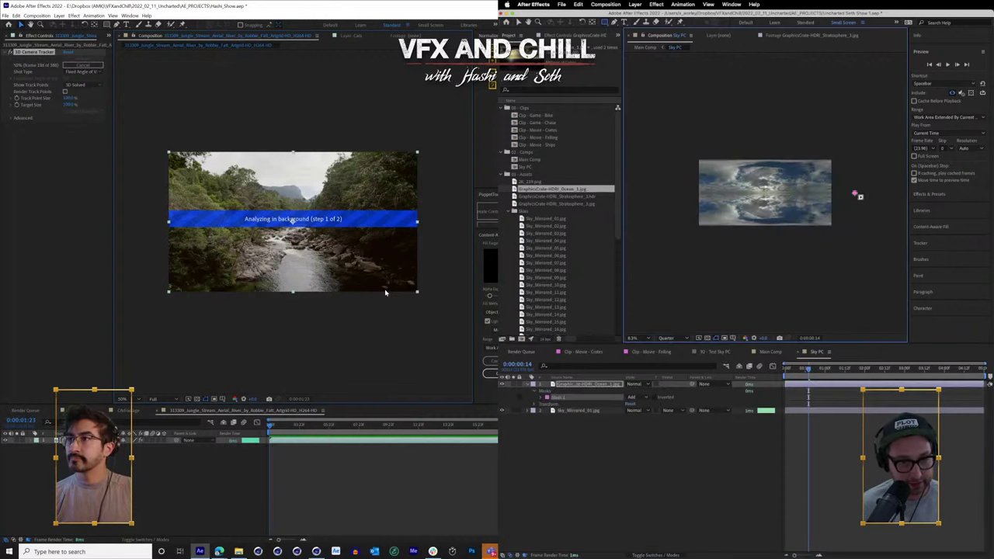
pyautogui.moveTo(854, 193)
pyautogui.mouseDown()
pyautogui.moveTo(646, 269)
pyautogui.moveTo(649, 280)
pyautogui.mouseUp()
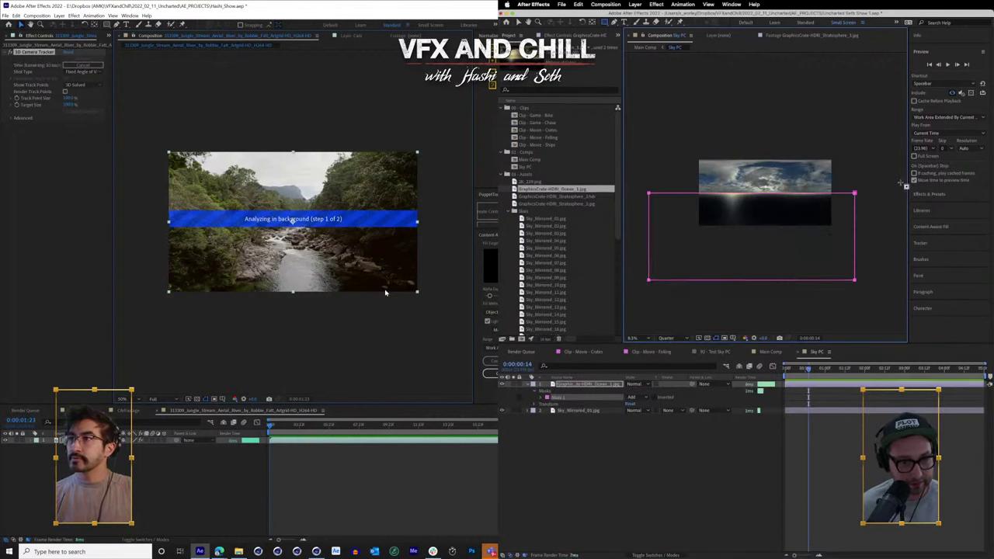
pyautogui.moveTo(855, 207); pyautogui.dragTo(876, 206)
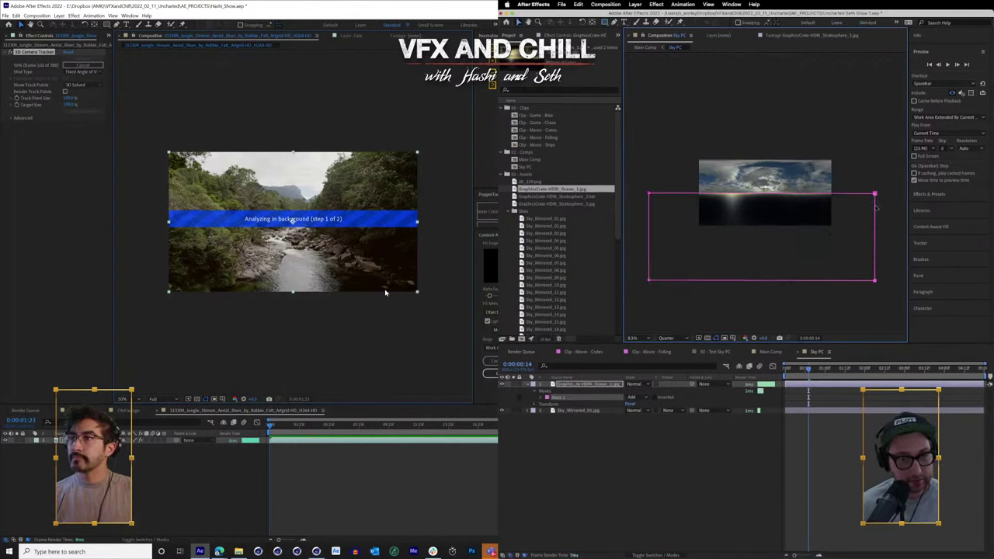
pyautogui.press('.')
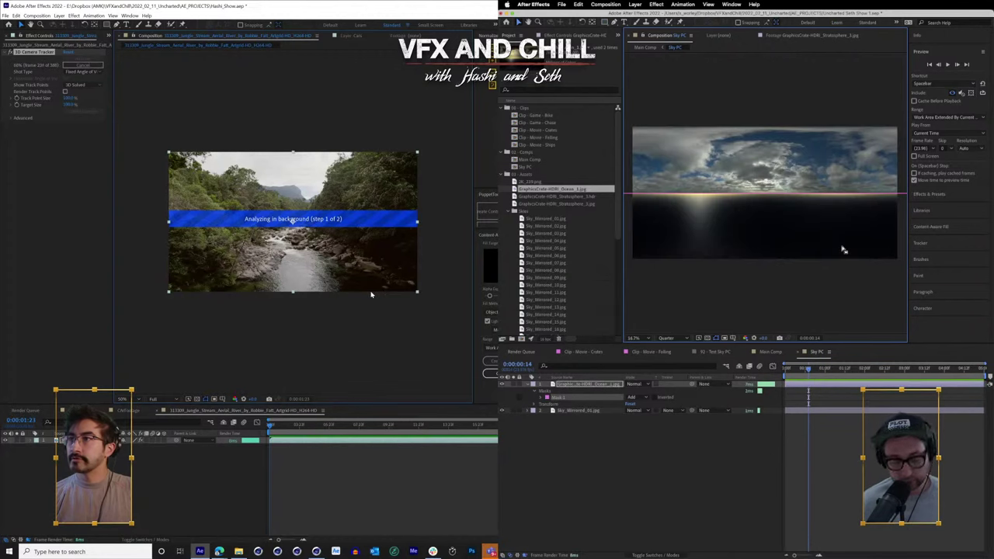
# - Feather the ocean layer's mask by more than 200 pixels to blend the horizon
pyautogui.click(569, 385)
pyautogui.click(542, 398)
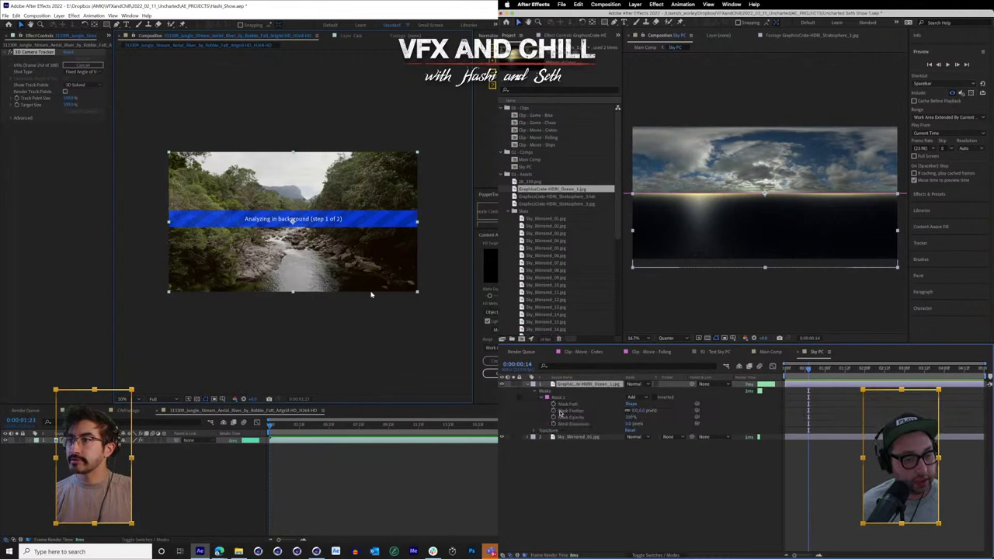
pyautogui.moveTo(635, 411); pyautogui.dragTo(720, 412)
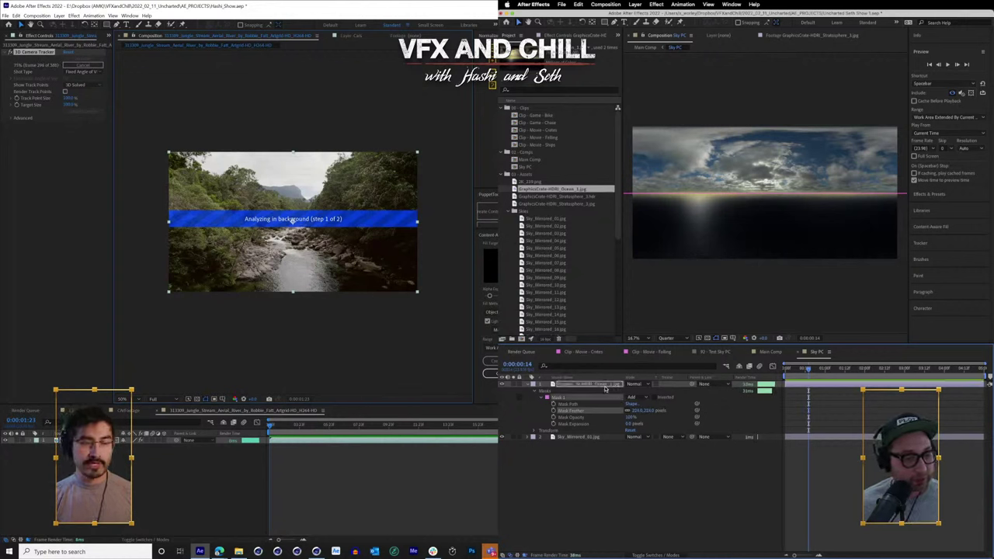
# - Compare the ocean and sky layers' extents, and delete the mask from the ocean layer
pyautogui.click(603, 384)
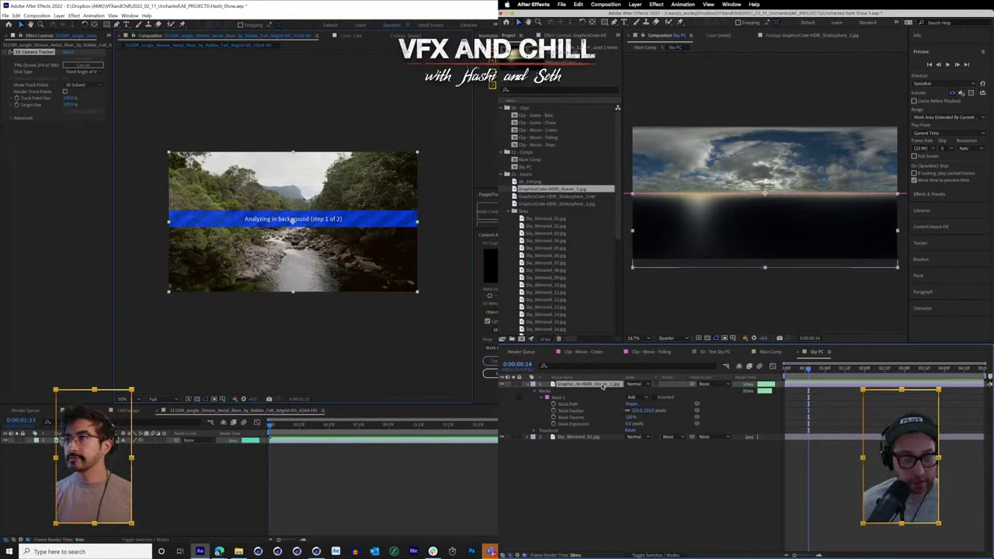
pyautogui.click(583, 437)
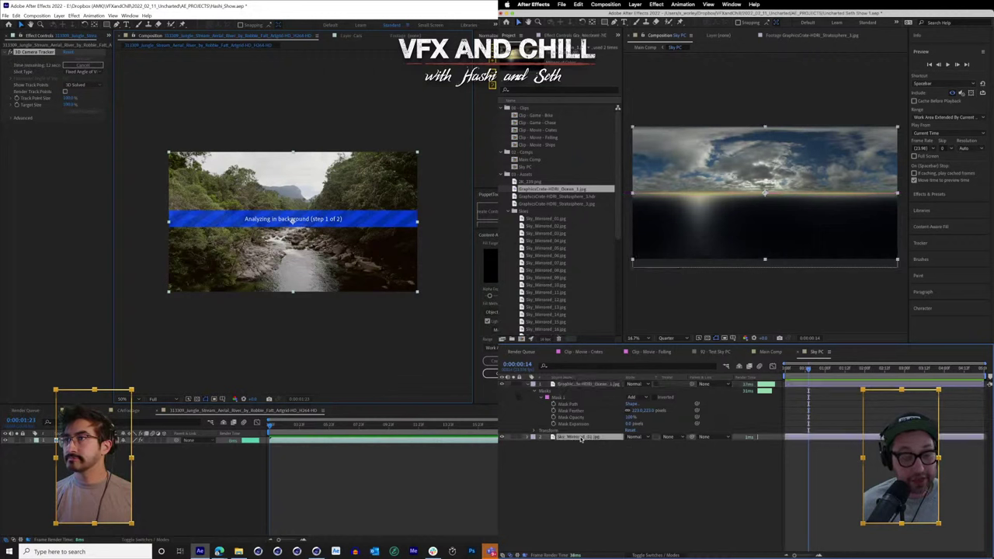
pyautogui.click(574, 386)
pyautogui.doubleClick(572, 385)
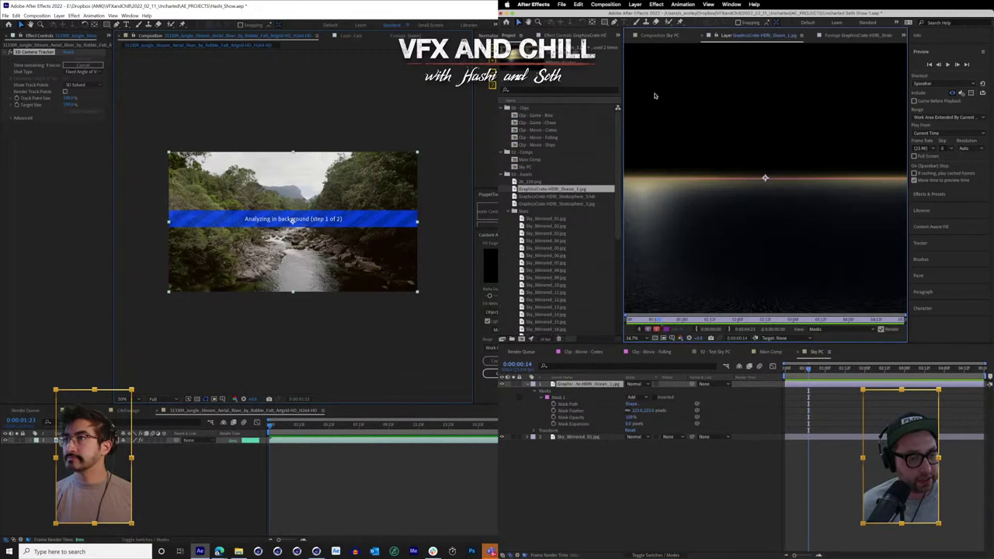
pyautogui.click(649, 35)
pyautogui.click(562, 398)
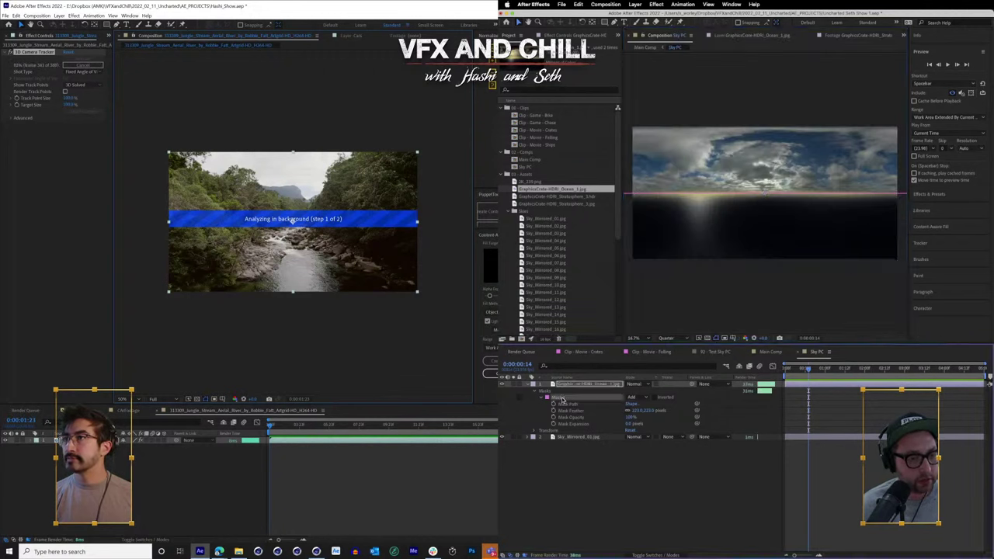
pyautogui.press('Delete')
# - Scale the ocean HDRI layer with Fit to Comp so it matches the full frame
pyautogui.rightClick(572, 387)
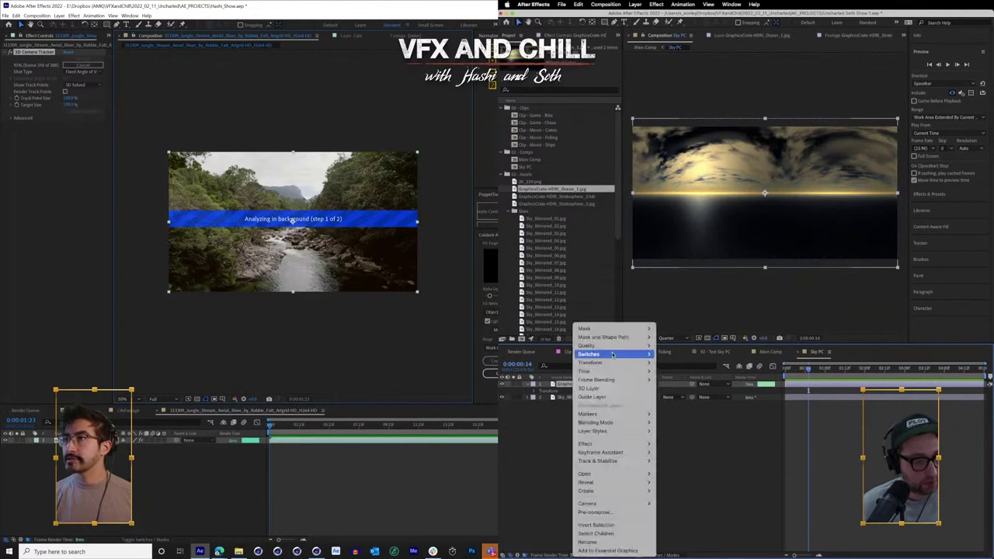
pyautogui.moveTo(611, 363)
pyautogui.click(704, 471)
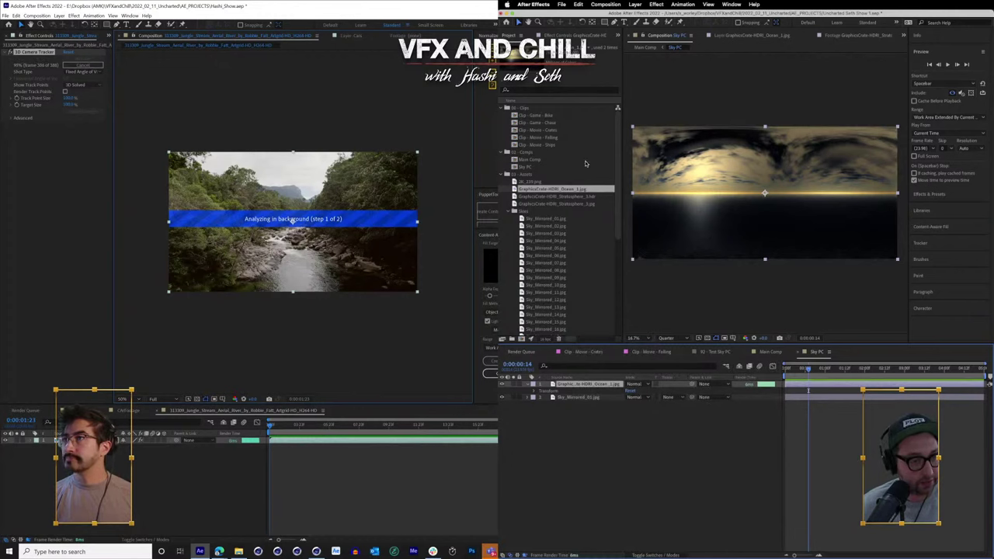
# - Draw a new rectangular mask on the ocean layer from just below the horizon downward, extending past both sides of the frame
pyautogui.press(',')
pyautogui.press(',')
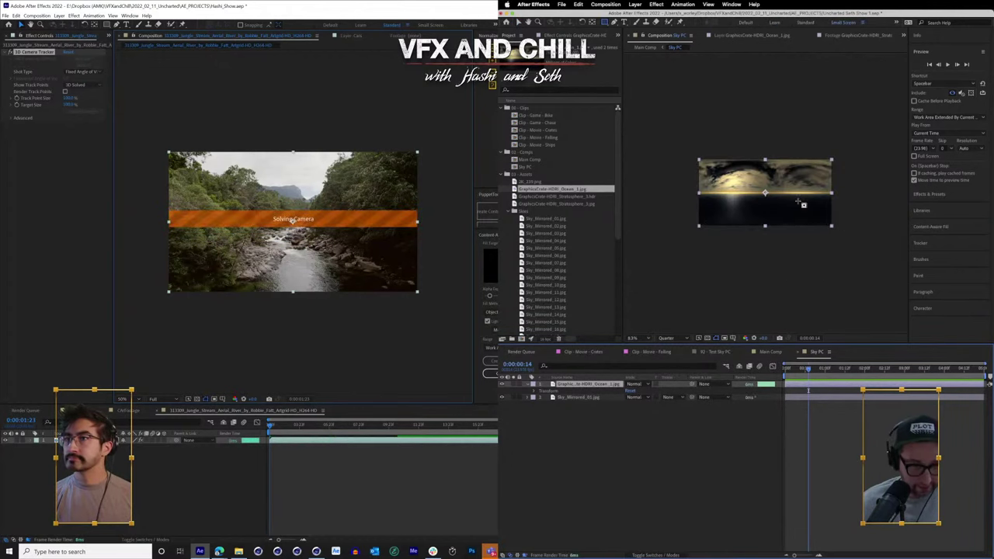
pyautogui.press(',')
pyautogui.moveTo(713, 194); pyautogui.dragTo(886, 239)
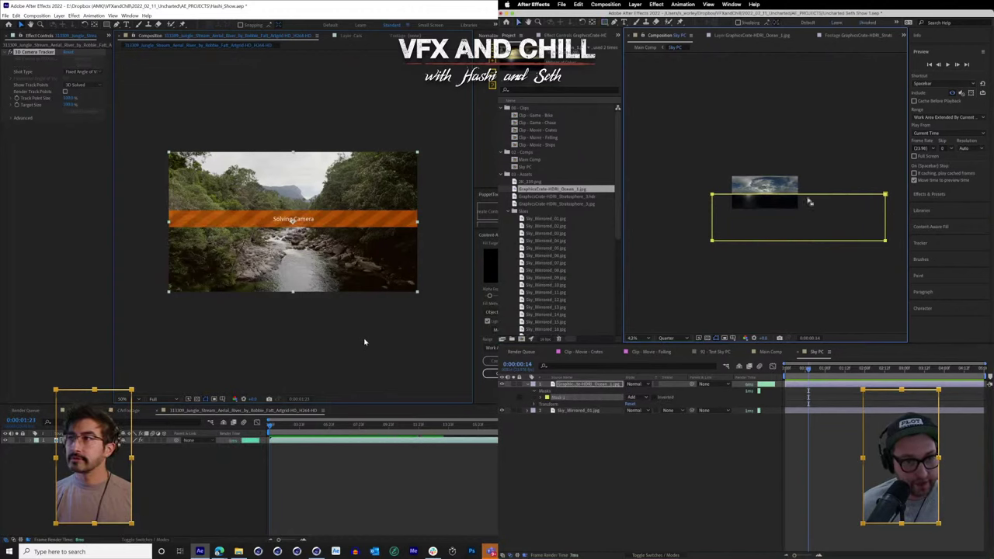
pyautogui.moveTo(804, 196); pyautogui.dragTo(790, 195)
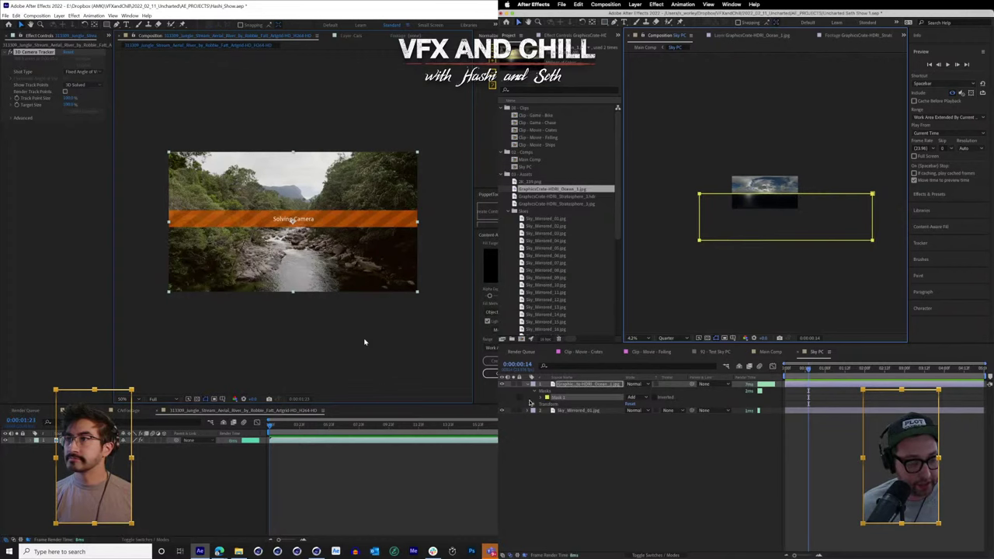
pyautogui.click(545, 397)
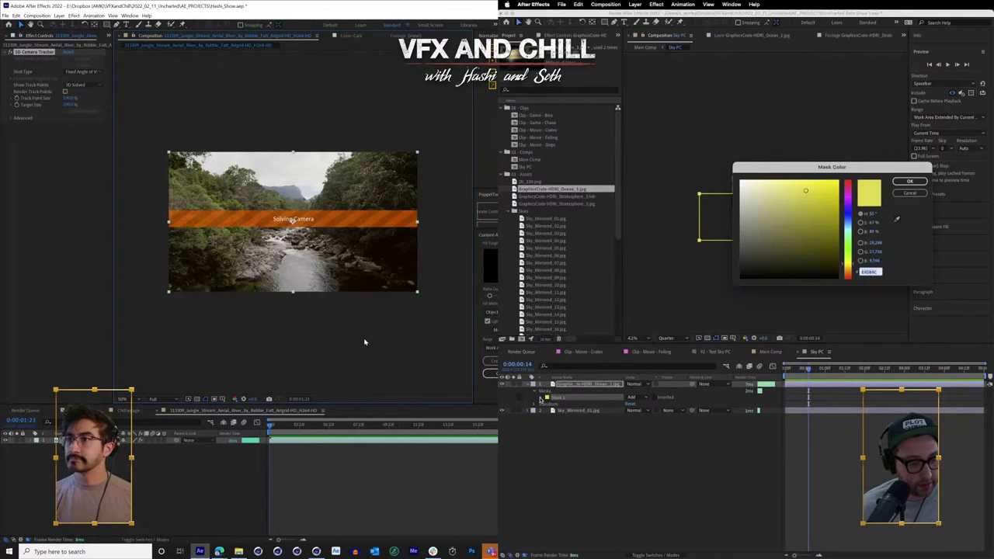
pyautogui.click(912, 194)
pyautogui.hotkey('shift', '/')
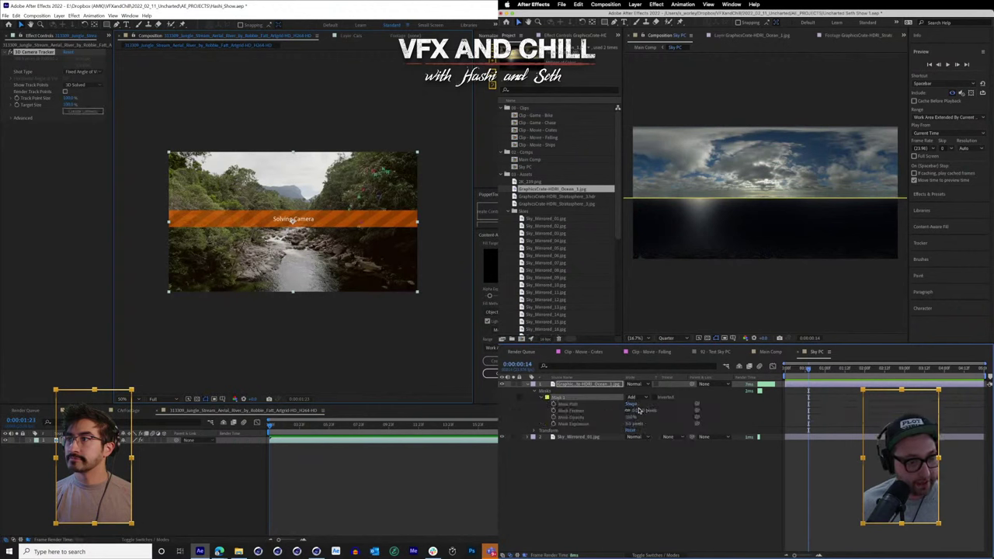
# - Feather the ocean layer's mask by about 94 pixels and return to Main Comp
pyautogui.click(542, 397)
pyautogui.moveTo(670, 410); pyautogui.dragTo(683, 410)
pyautogui.click(650, 484)
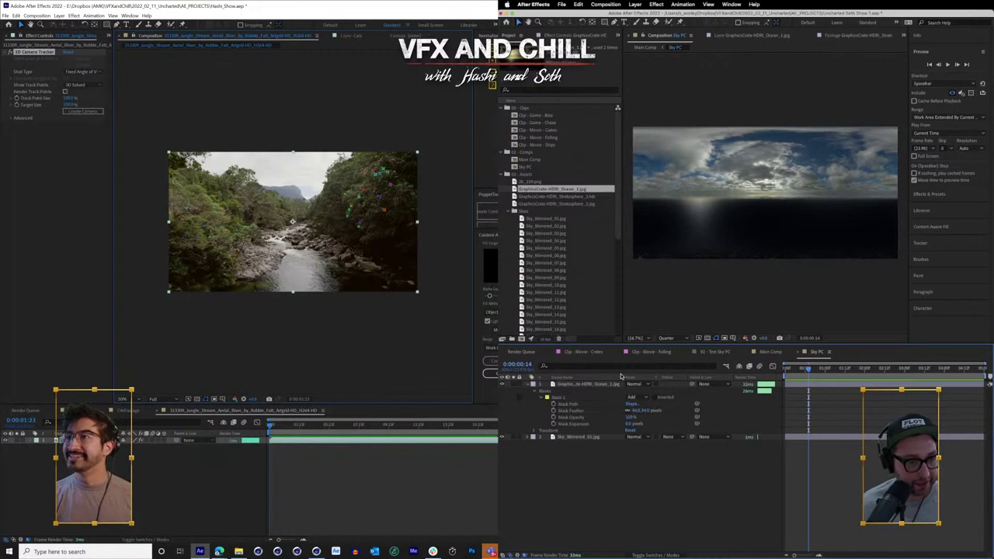
pyautogui.click(771, 352)
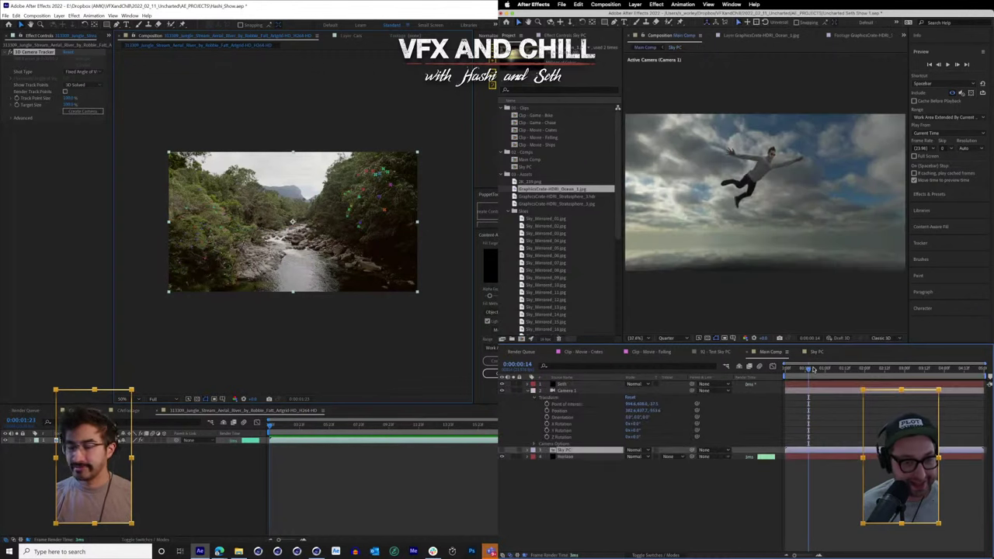
# - Apply the Levels effect to the ocean HDRI layer in Sky PC and lower Input White to brighten the water
pyautogui.press('c')
pyautogui.moveTo(769, 237); pyautogui.dragTo(846, 252)
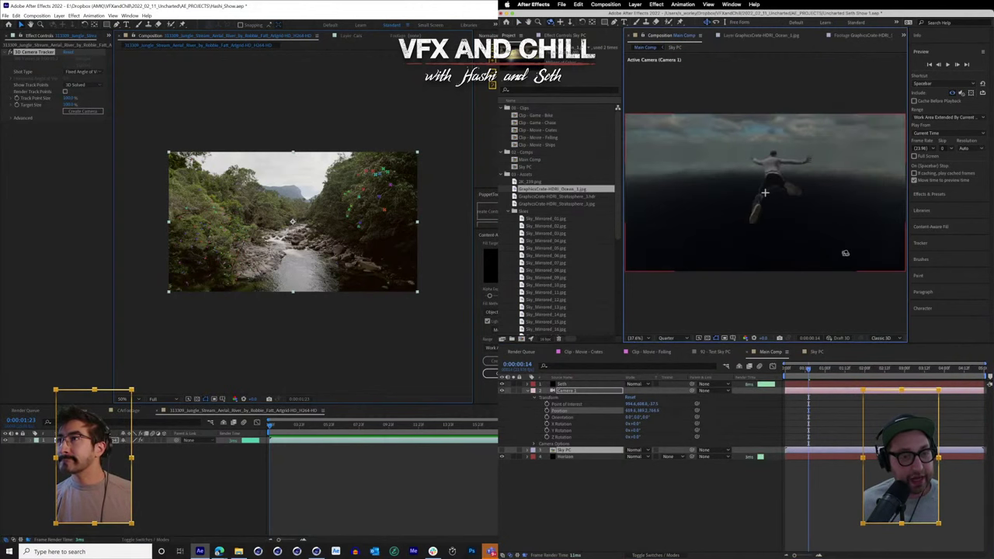
pyautogui.click(815, 352)
pyautogui.click(576, 386)
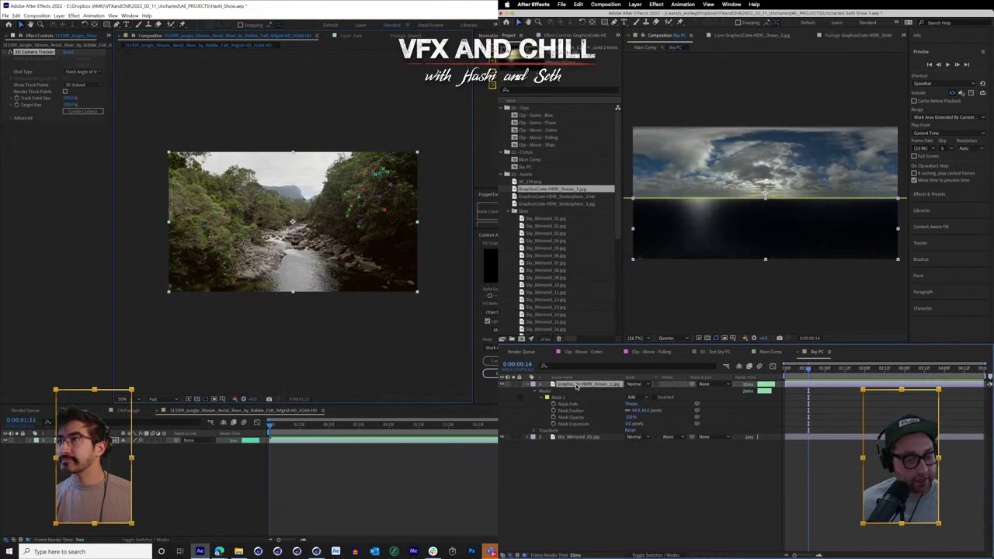
pyautogui.hotkey('ctrl', 'space')
pyautogui.write('leve')
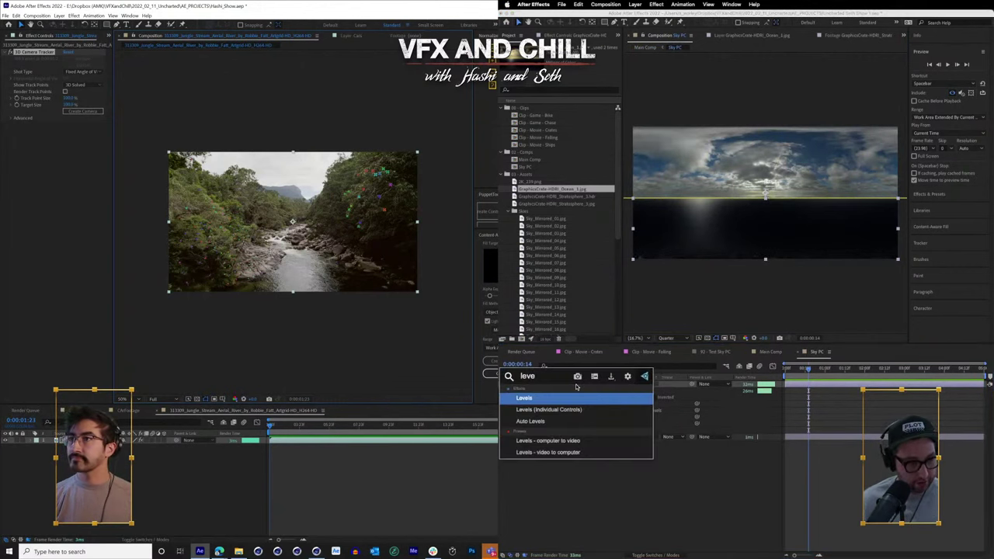
pyautogui.press('Return')
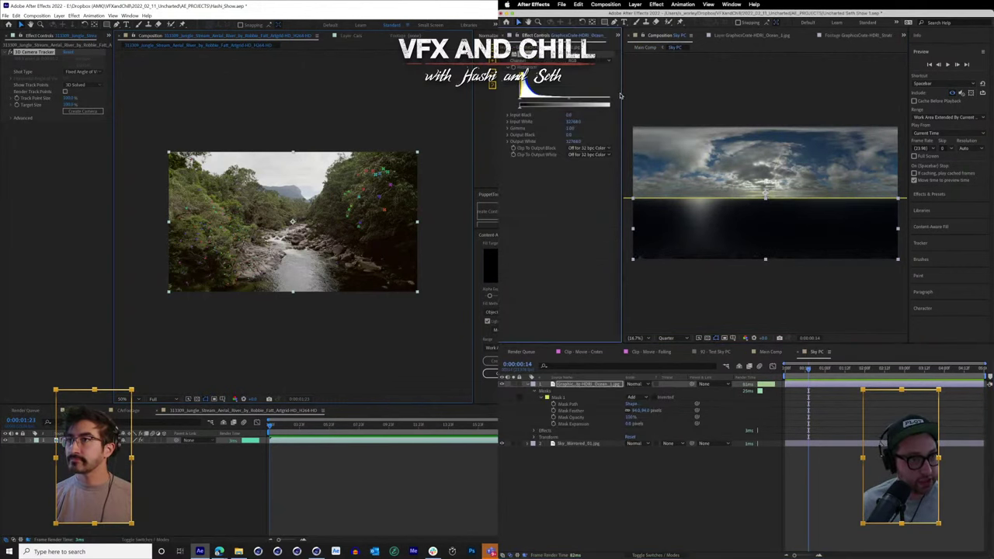
pyautogui.moveTo(622, 94); pyautogui.dragTo(536, 100)
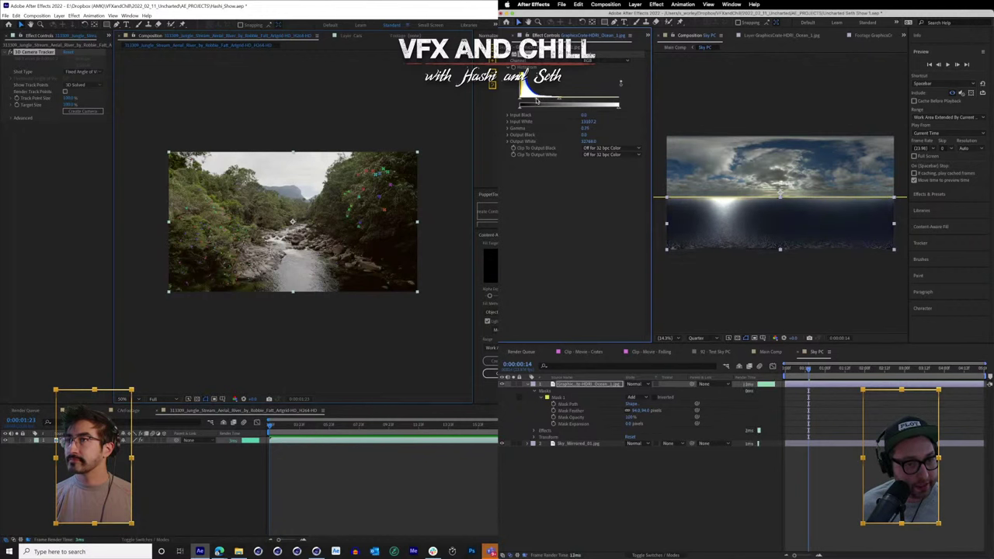
# - Orbit the camera around the man in Main Comp and compare with Sky PC to check the brightened ocean and horizon blend
pyautogui.click(767, 352)
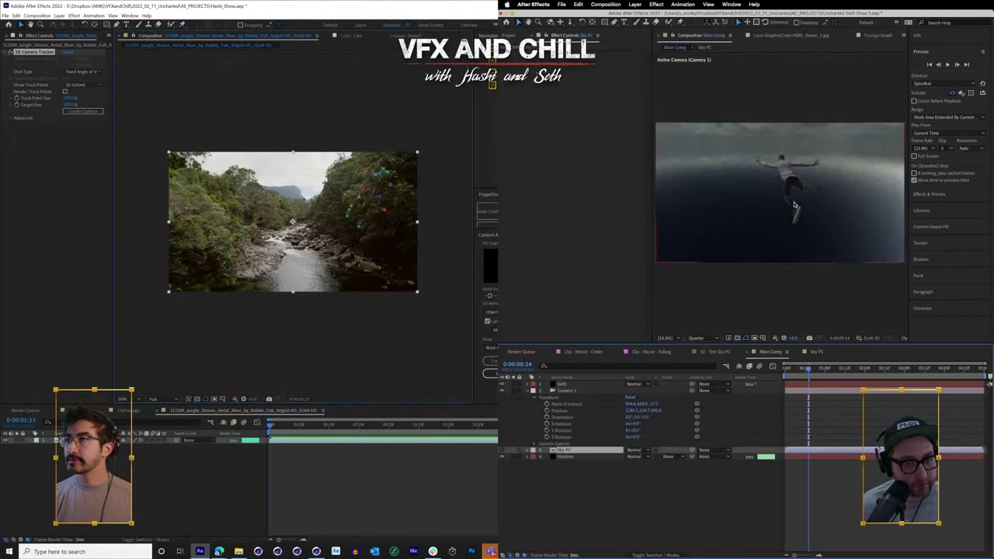
pyautogui.press('c')
pyautogui.moveTo(794, 205); pyautogui.dragTo(793, 178)
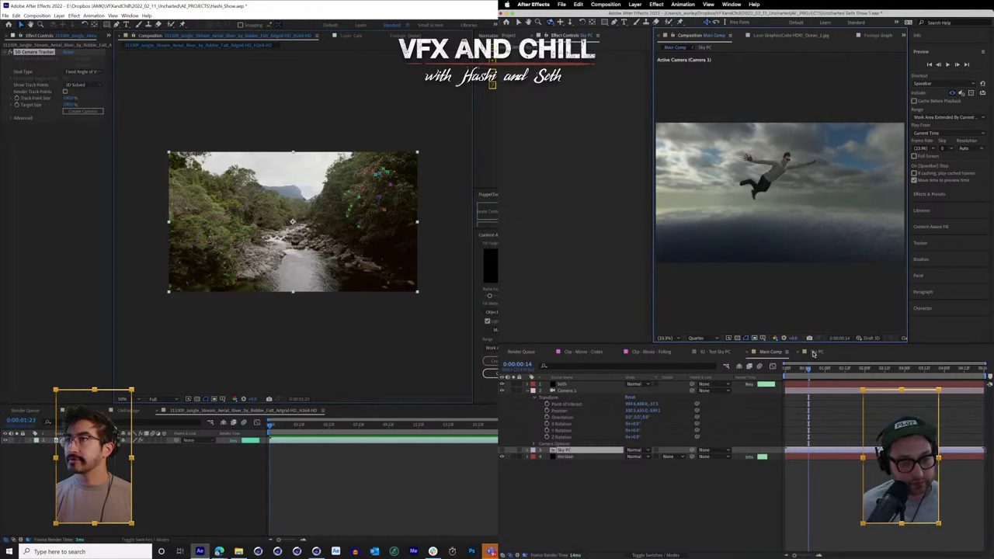
pyautogui.moveTo(791, 219); pyautogui.dragTo(709, 222)
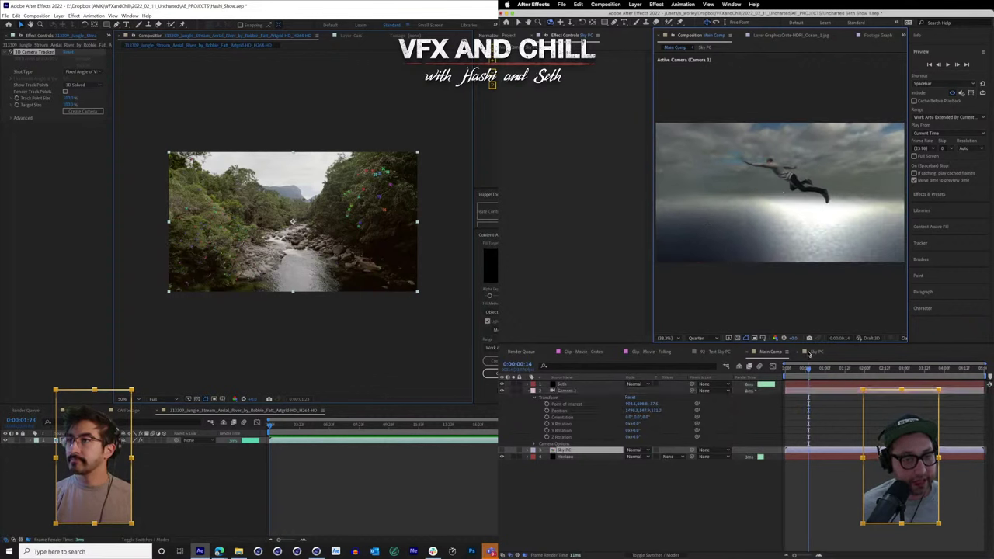
pyautogui.click(808, 353)
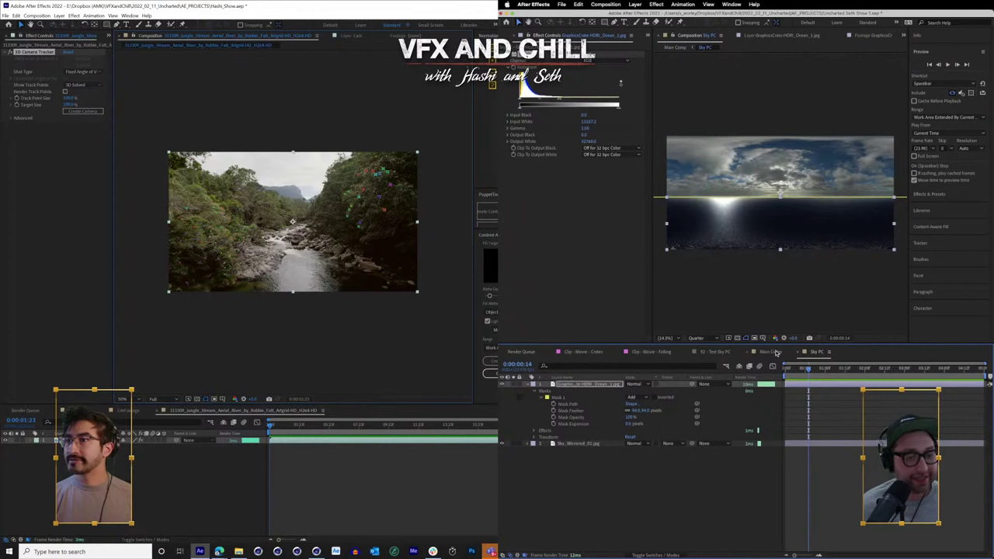
pyautogui.click(772, 353)
pyautogui.click(815, 353)
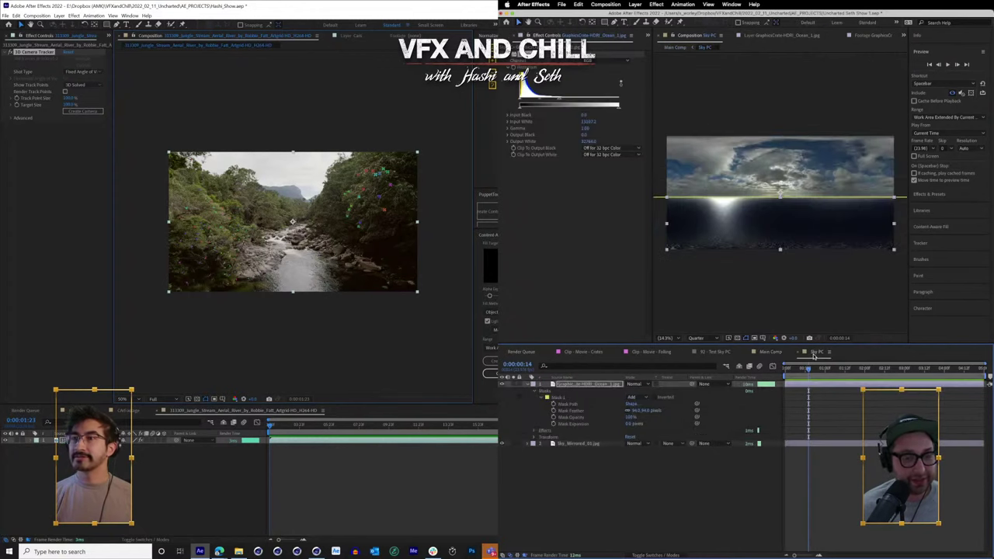
pyautogui.click(627, 519)
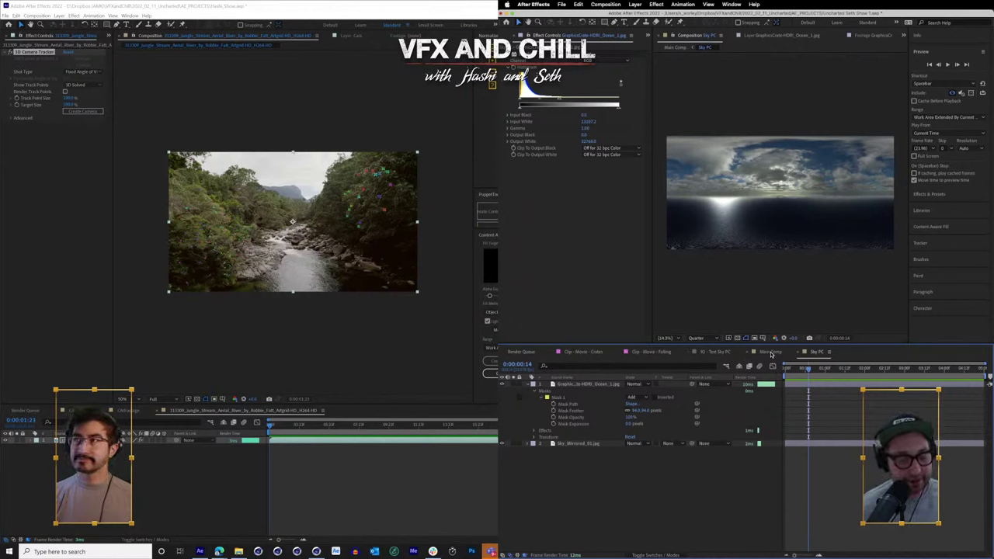
pyautogui.click(611, 385)
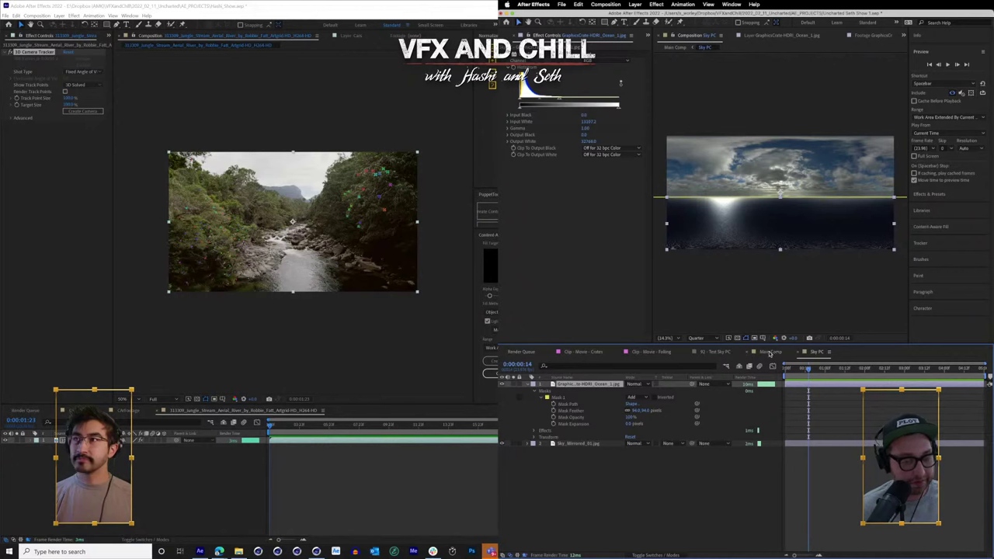
pyautogui.click(770, 352)
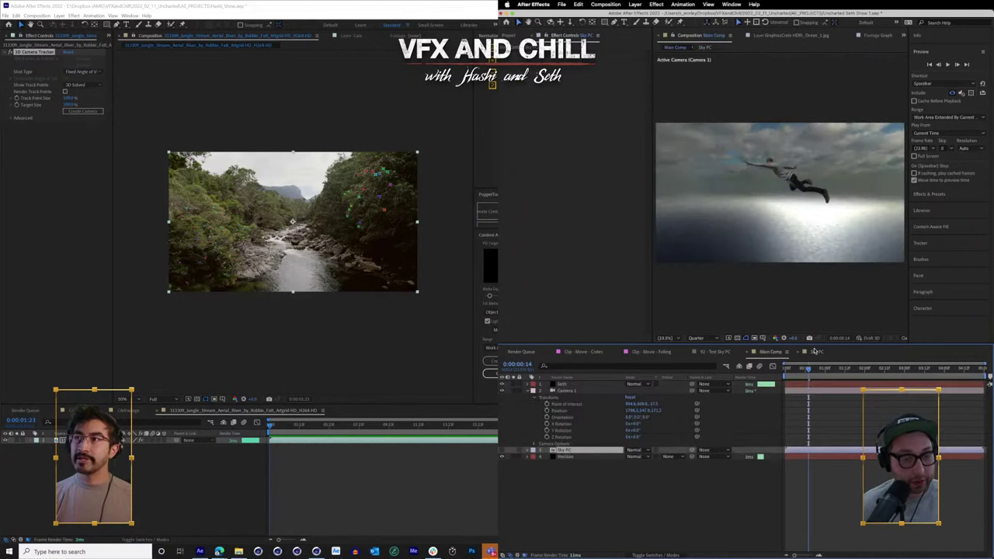
# - Increase the ocean layer's mask feather to about 120 pixels in Sky PC
pyautogui.click(813, 352)
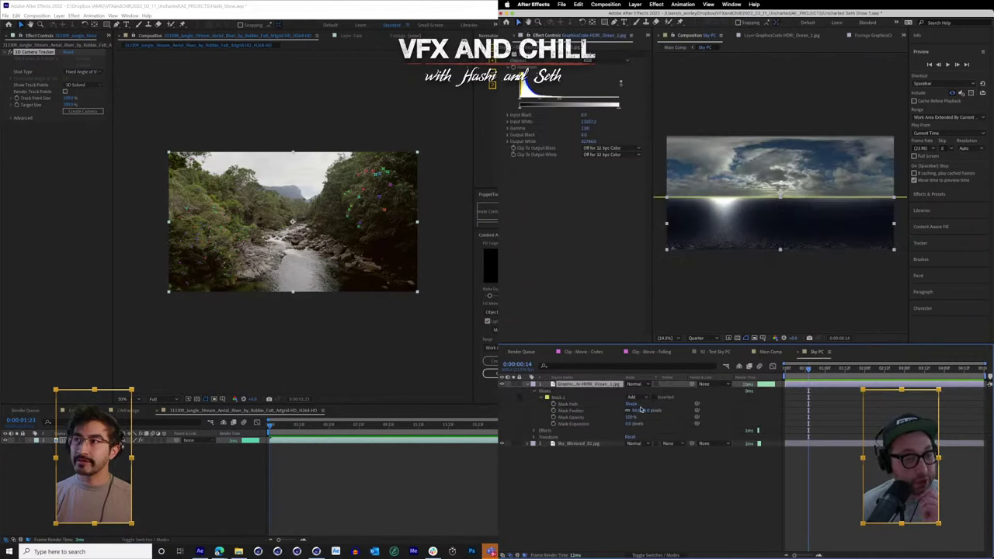
pyautogui.moveTo(635, 412); pyautogui.dragTo(644, 412)
pyautogui.click(670, 483)
pyautogui.click(586, 385)
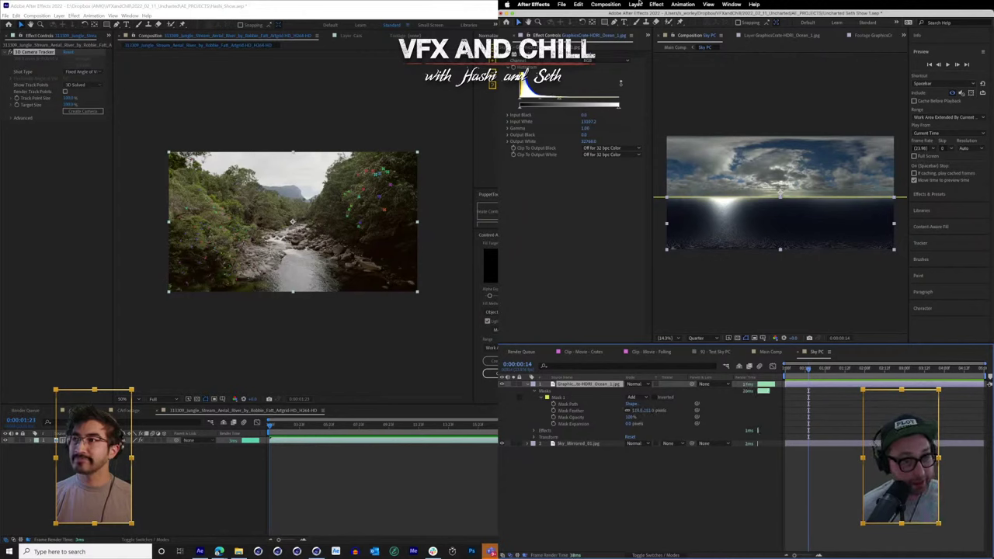
# - Examine the layers of the test Sky PC comp as a reference for the sky and ocean look, and return to Sky PC
pyautogui.click(636, 4)
pyautogui.moveTo(644, 16)
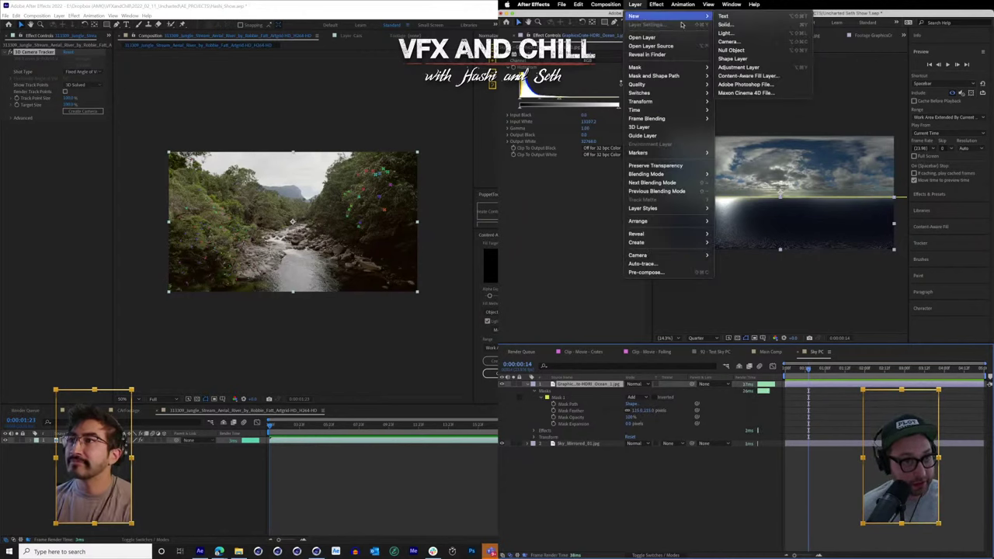
pyautogui.click(720, 327)
pyautogui.click(720, 352)
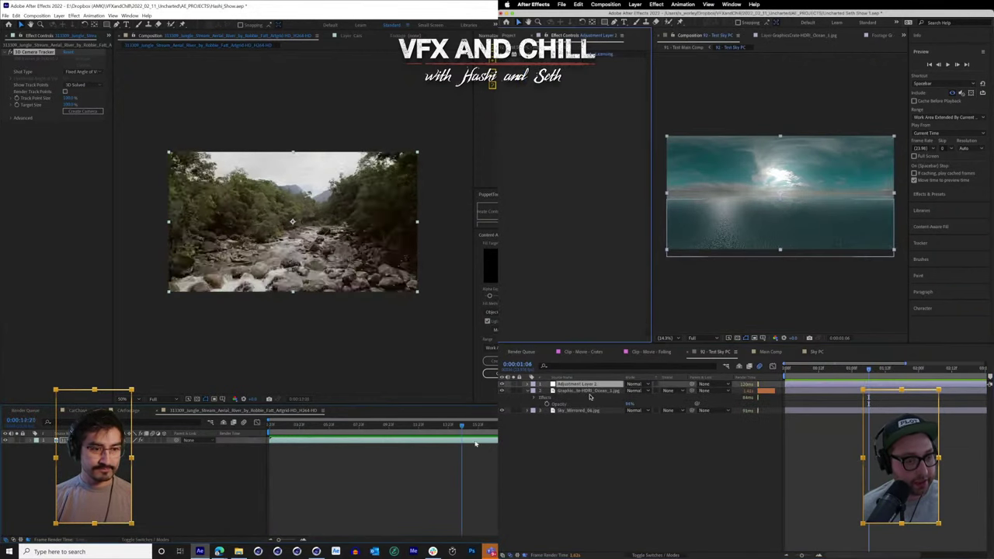
pyautogui.click(582, 390)
pyautogui.click(580, 409)
pyautogui.press('space')
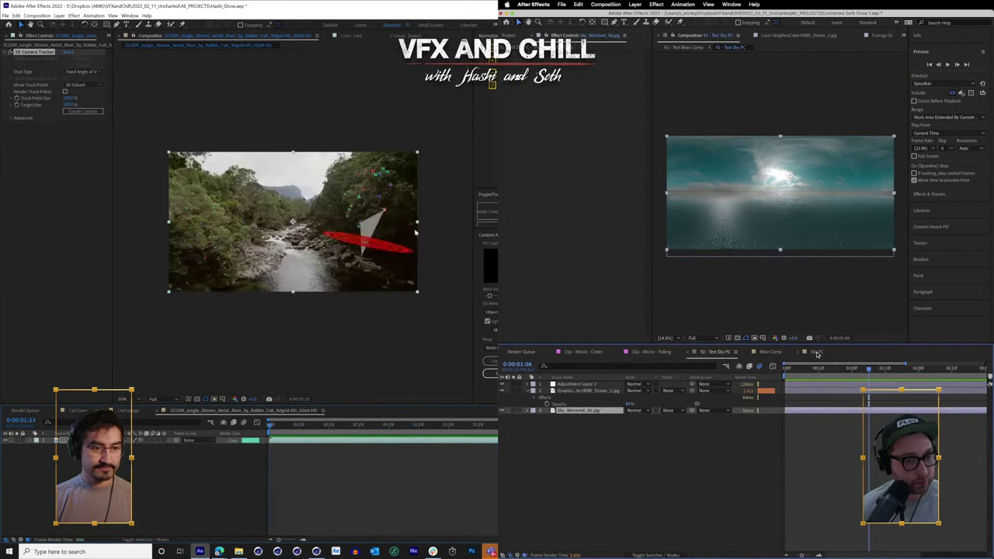
pyautogui.click(817, 352)
pyautogui.click(622, 493)
# - Switch the jungle stream session to the Cinema 4D scene with the tunnel and standing figure
pyautogui.scroll(1, 360, 380)
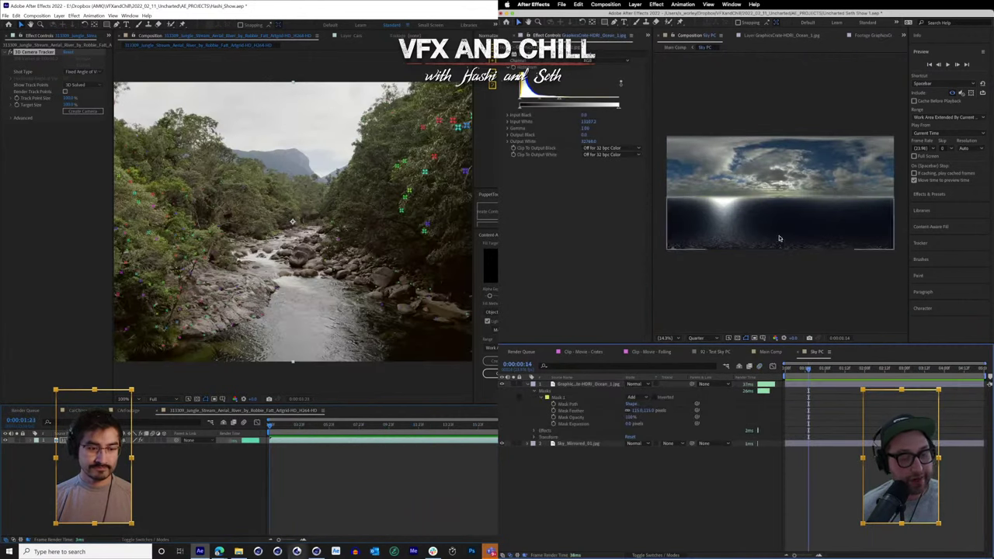
pyautogui.moveTo(316, 548)
pyautogui.click(318, 522)
# - Check the falling movie clip for reference, and add an adjustment layer with Colorista V on top of the Sky PC layers
pyautogui.click(669, 352)
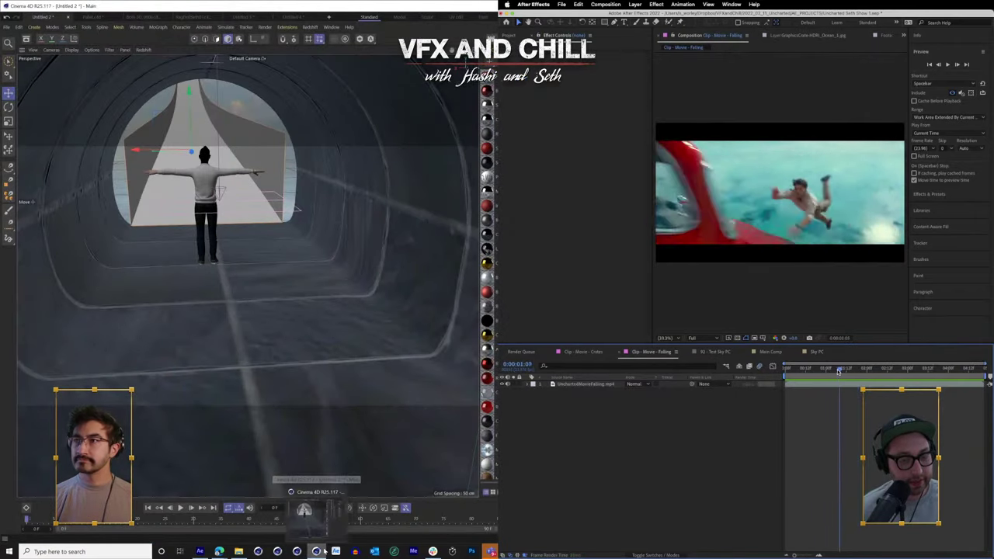
pyautogui.click(816, 351)
pyautogui.click(656, 4)
pyautogui.moveTo(644, 16)
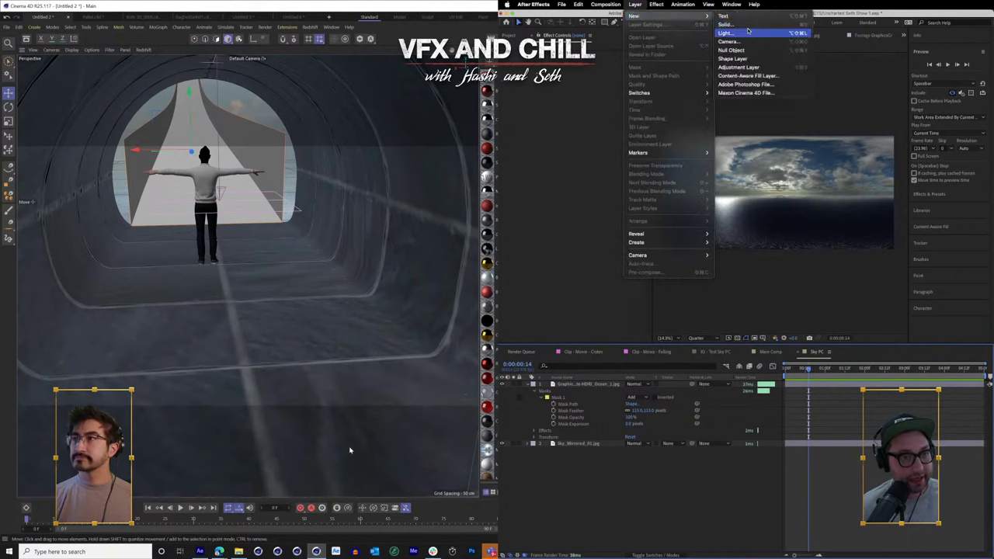
pyautogui.click(739, 66)
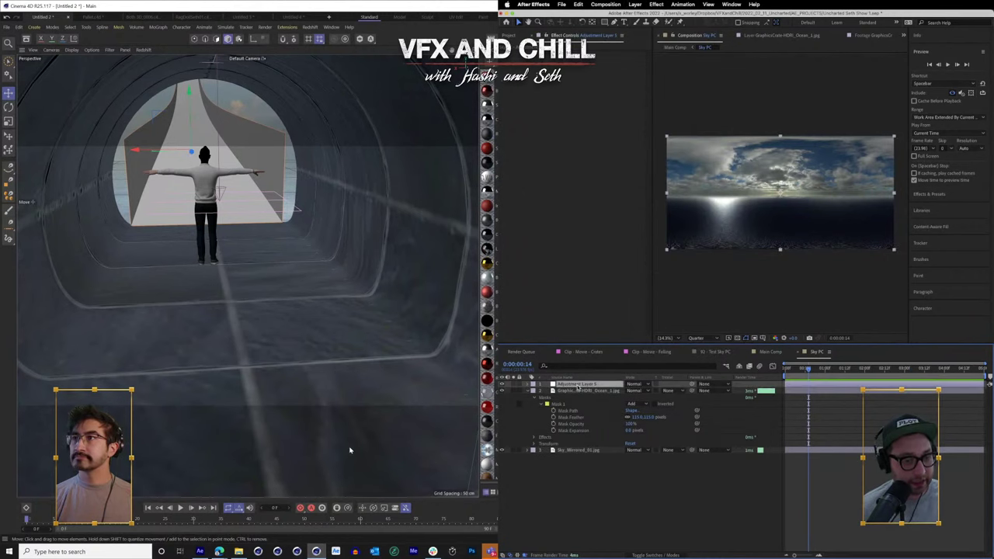
pyautogui.hotkey('ctrl', 'space')
pyautogui.write('coloris')
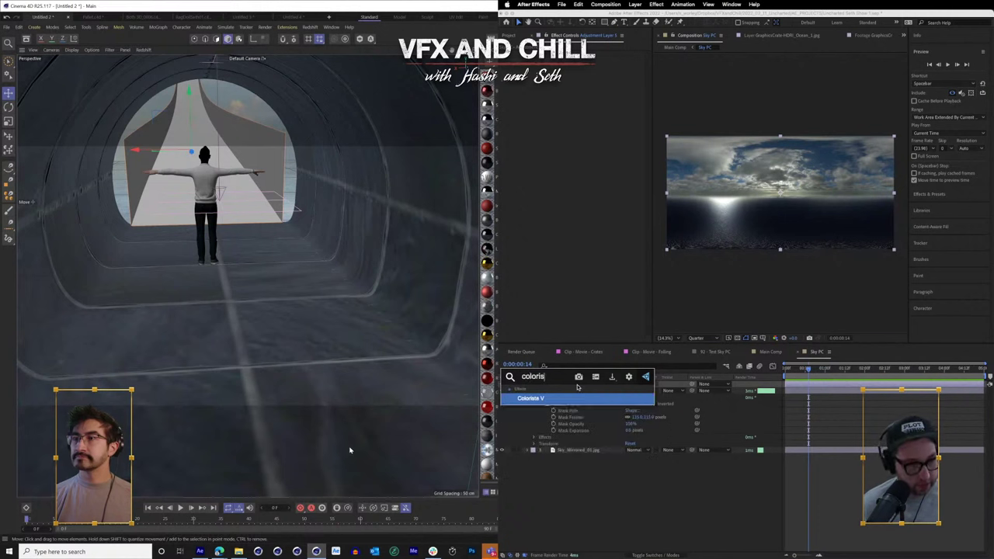
pyautogui.press('Return')
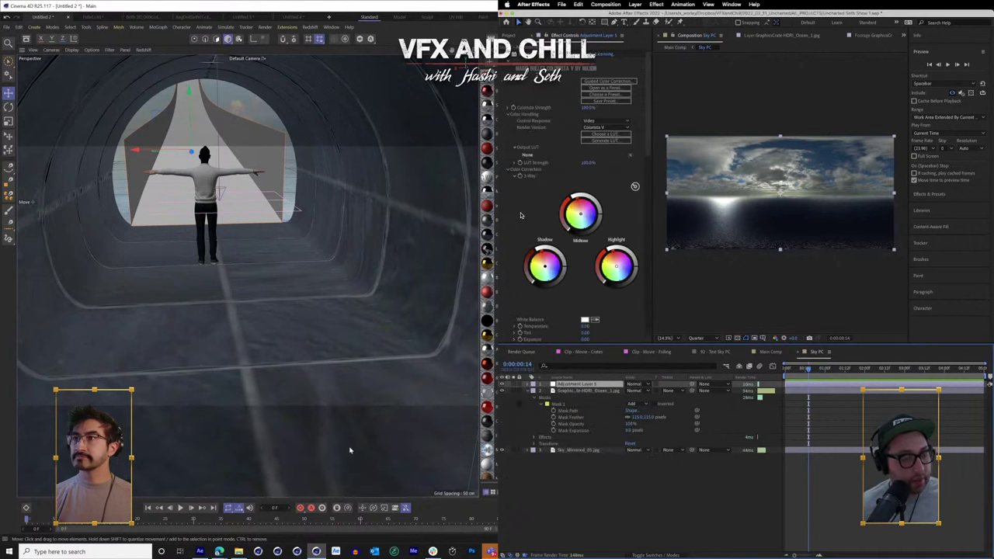
# - Shift the blue in Colorista's Hue/Saturation wheel toward teal to recolor the sky and ocean
pyautogui.scroll(-5, 520, 215)
pyautogui.scroll(4, 520, 215)
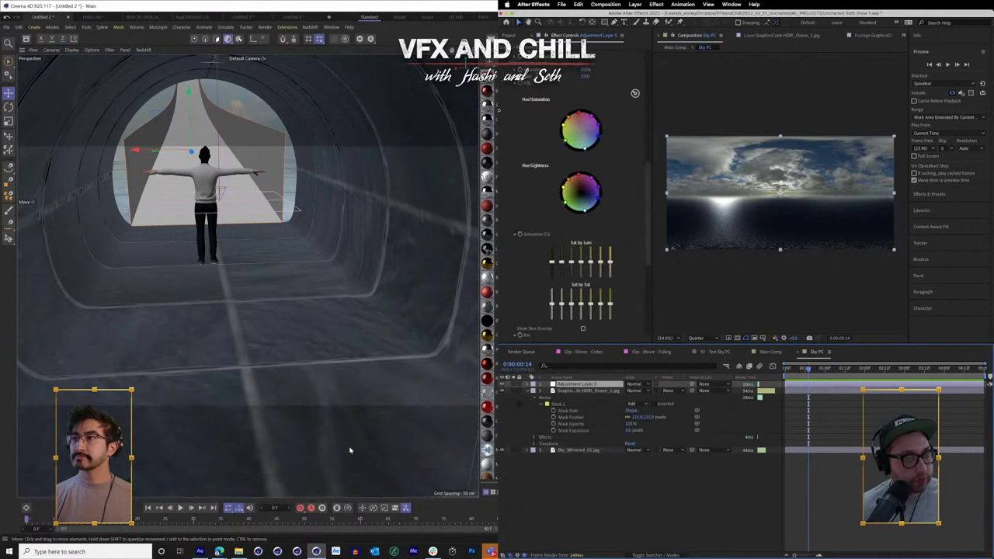
pyautogui.moveTo(599, 136); pyautogui.dragTo(596, 140)
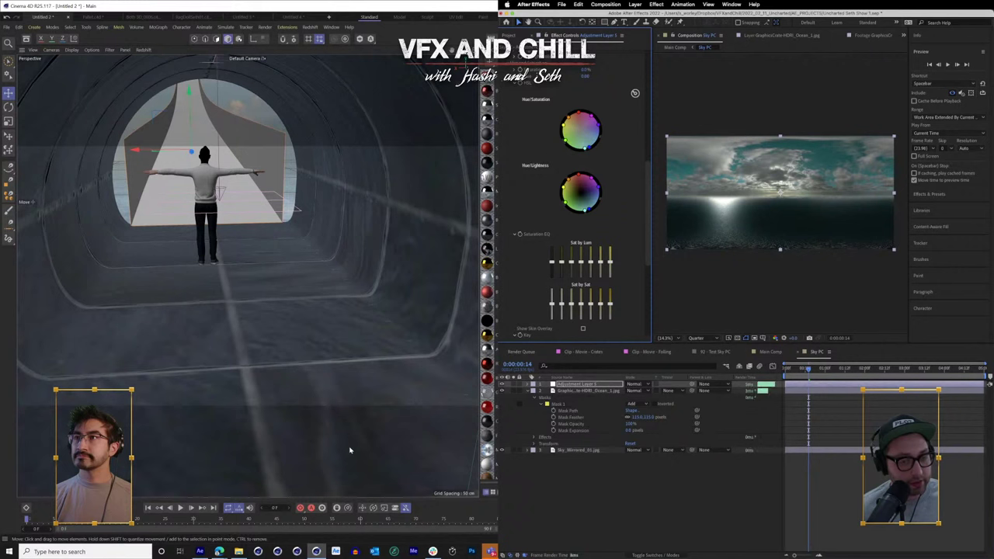
# - Cool the Colorista white balance by setting Temperature to about -20
pyautogui.scroll(5, 514, 142)
pyautogui.scroll(1, 514, 142)
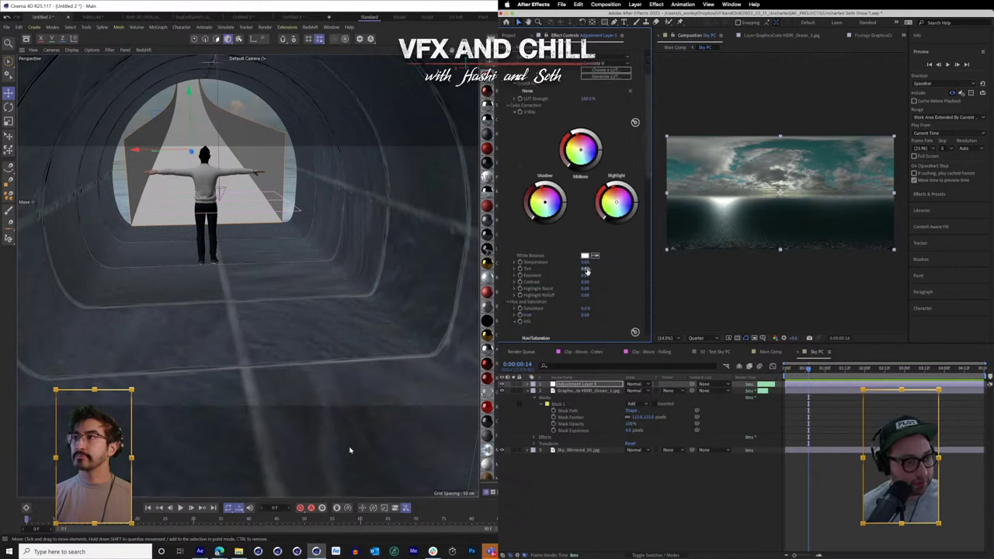
pyautogui.moveTo(583, 263)
pyautogui.mouseDown()
pyautogui.moveTo(575, 263)
pyautogui.moveTo(585, 269)
pyautogui.mouseUp()
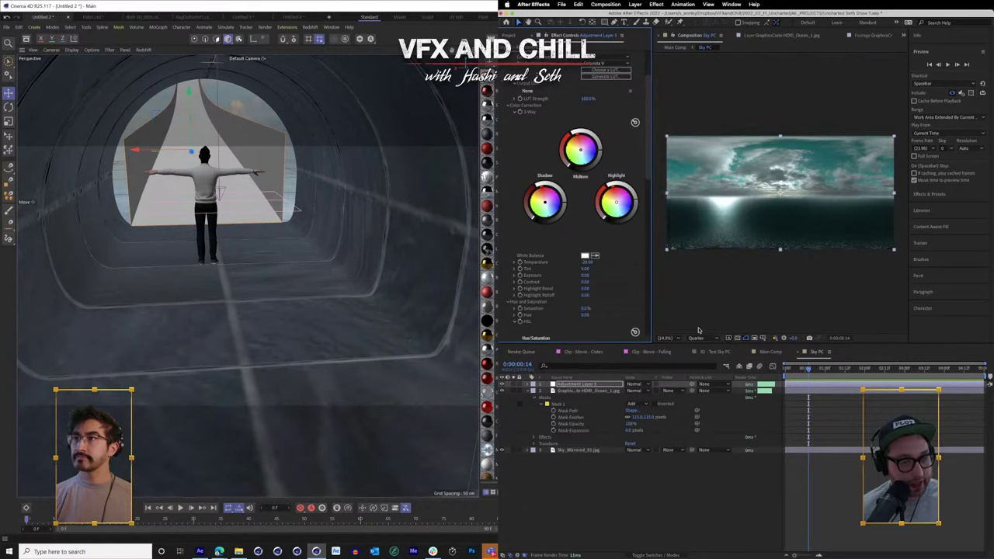
pyautogui.scroll(-6, 611, 294)
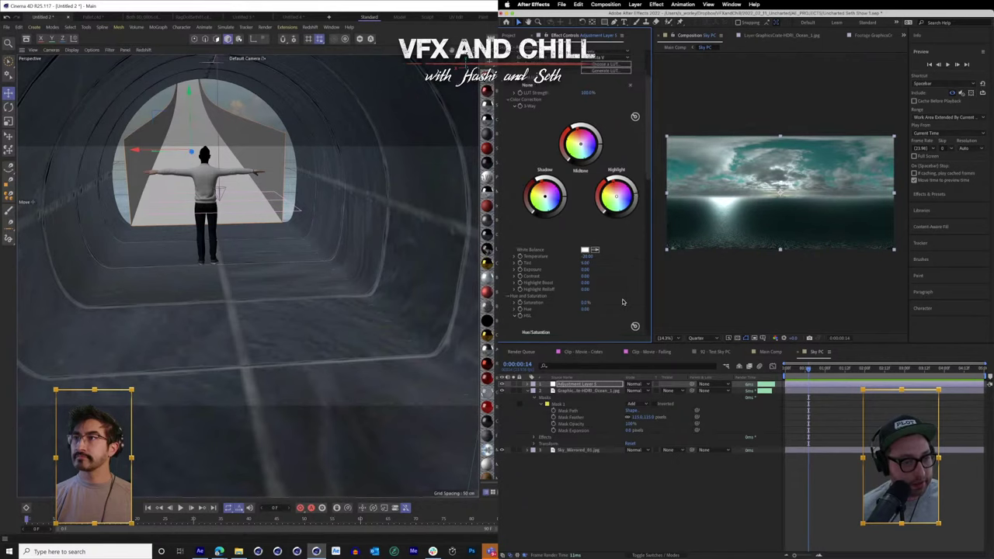
# - Compare the graded Sky PC with the test Sky PC comp and inspect the Levels settings on the test ocean layer
pyautogui.click(725, 352)
pyautogui.click(581, 390)
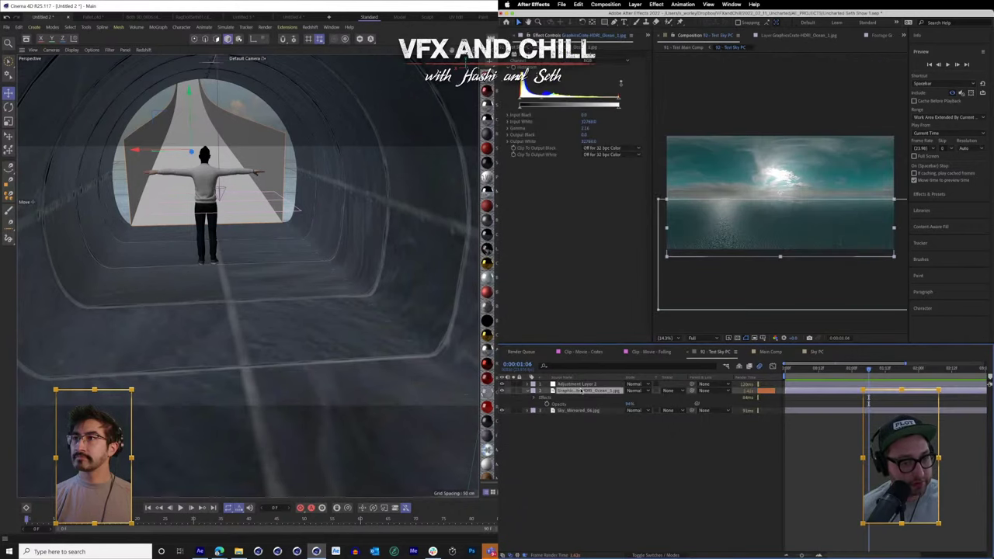
pyautogui.click(817, 352)
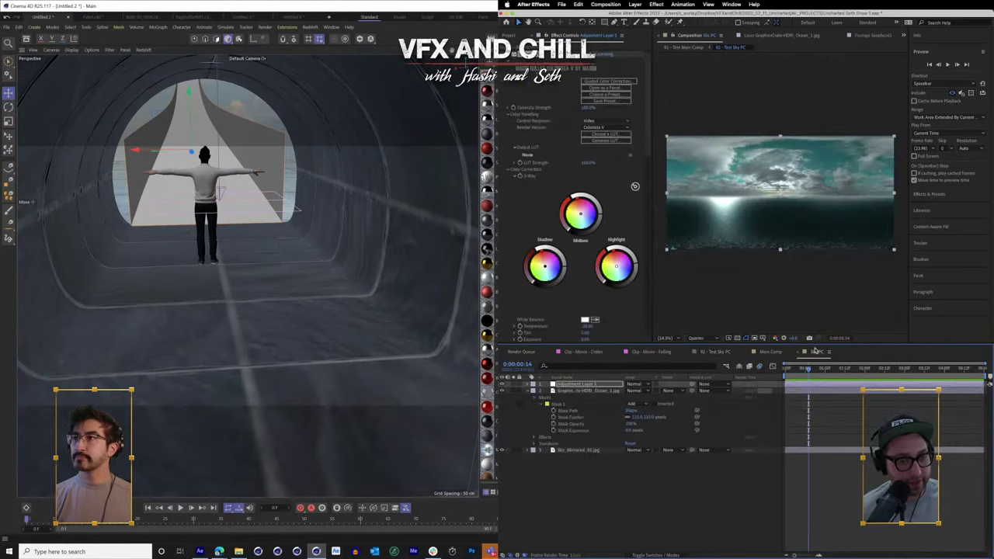
# - Check the sky image in the test Sky PC comp and replace Sky PC's bottom sky layer with Sky_Mirrored_06.jpg
pyautogui.click(511, 36)
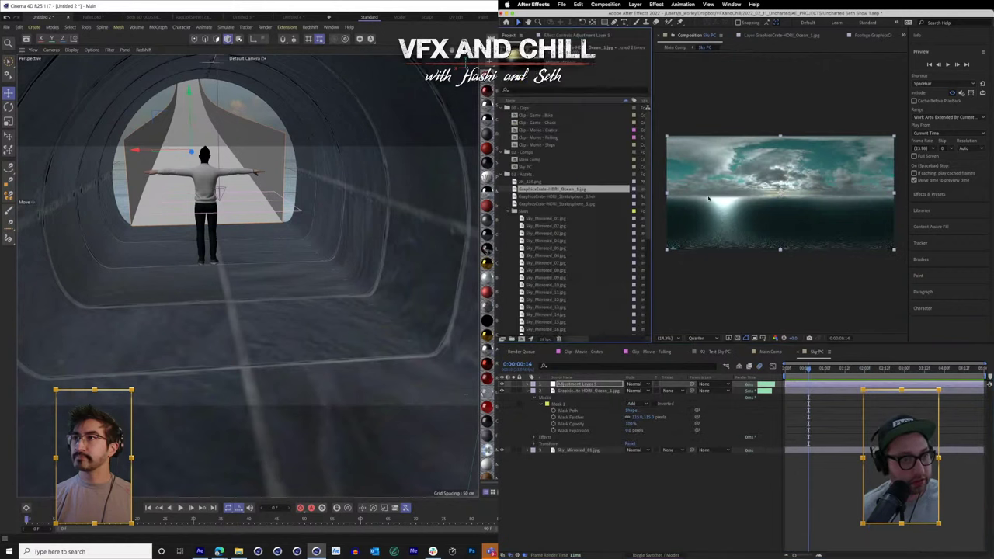
pyautogui.click(771, 352)
pyautogui.click(726, 352)
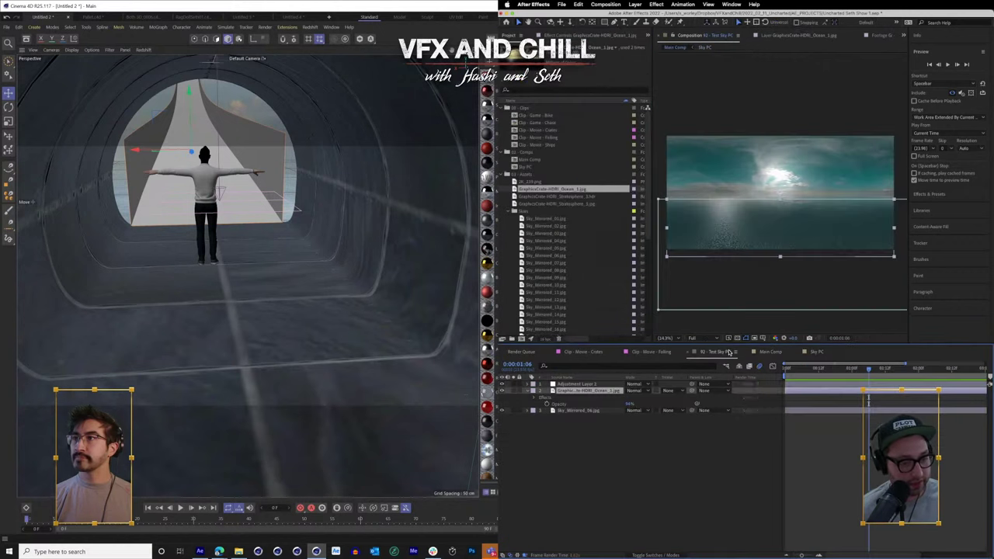
pyautogui.click(816, 352)
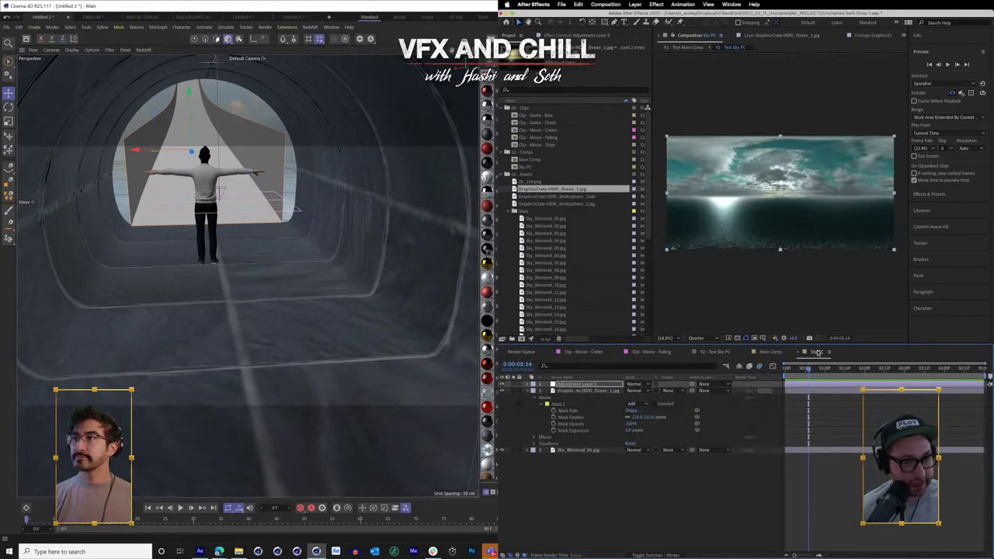
pyautogui.click(522, 256)
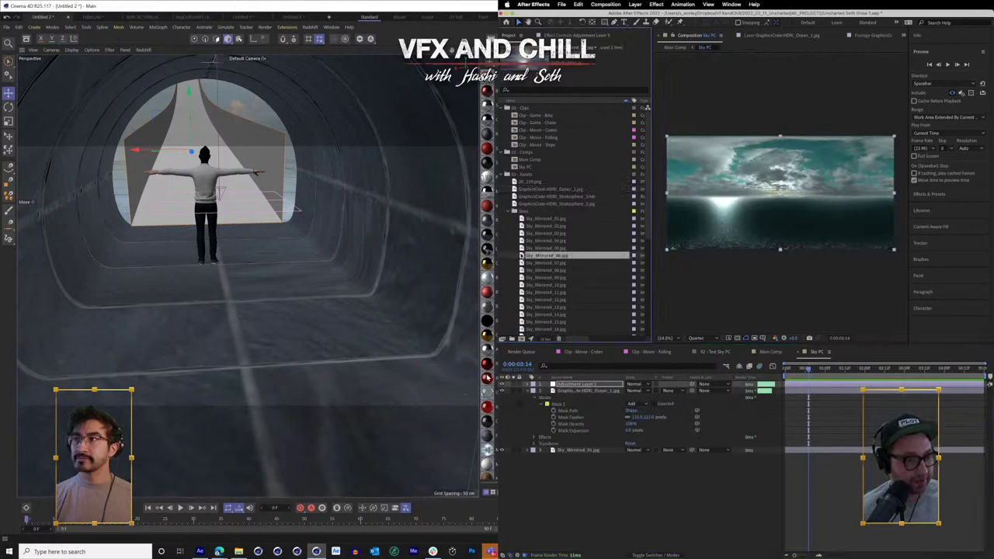
pyautogui.click(566, 450)
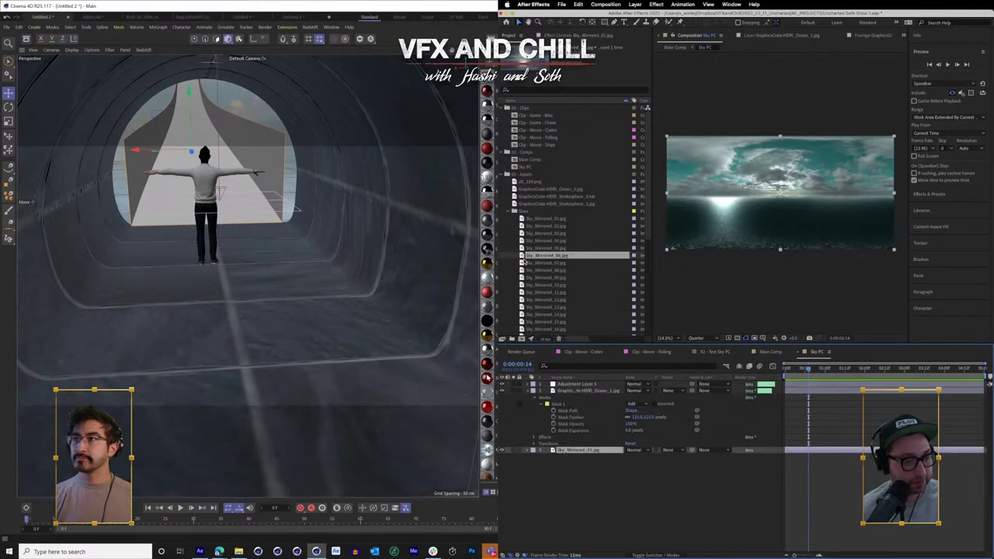
pyautogui.moveTo(522, 255); pyautogui.dragTo(618, 419)
pyautogui.moveTo(567, 464); pyautogui.dragTo(566, 452)
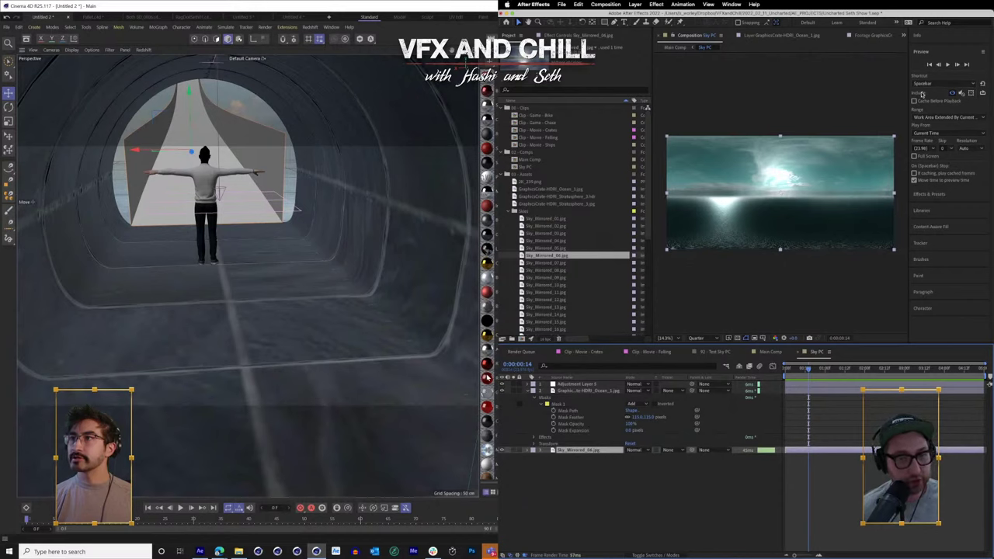
# - Apply the Offset effect to the sky layer and shift its center horizontally until the sun lines up with the ocean reflection
pyautogui.click(941, 193)
pyautogui.doubleClick(936, 81)
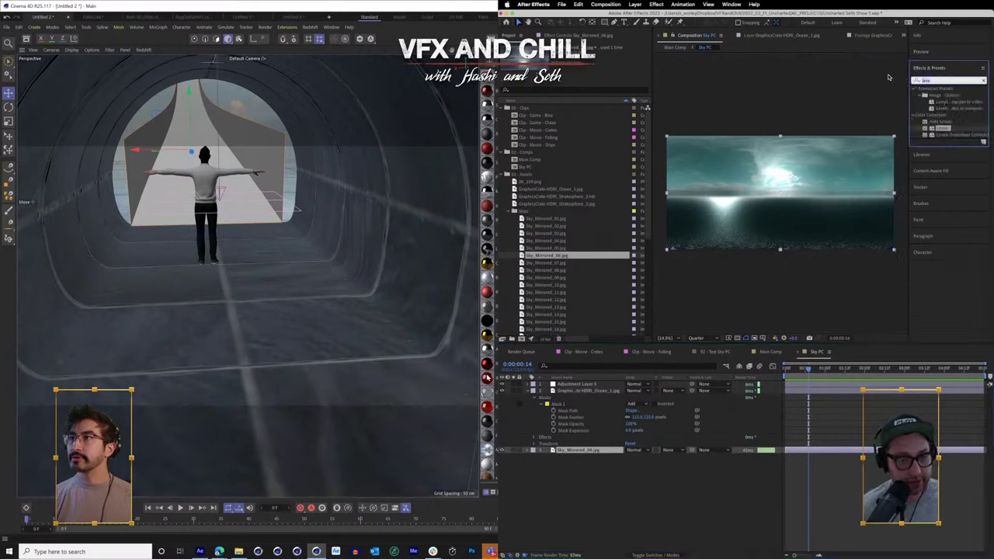
pyautogui.write('offset')
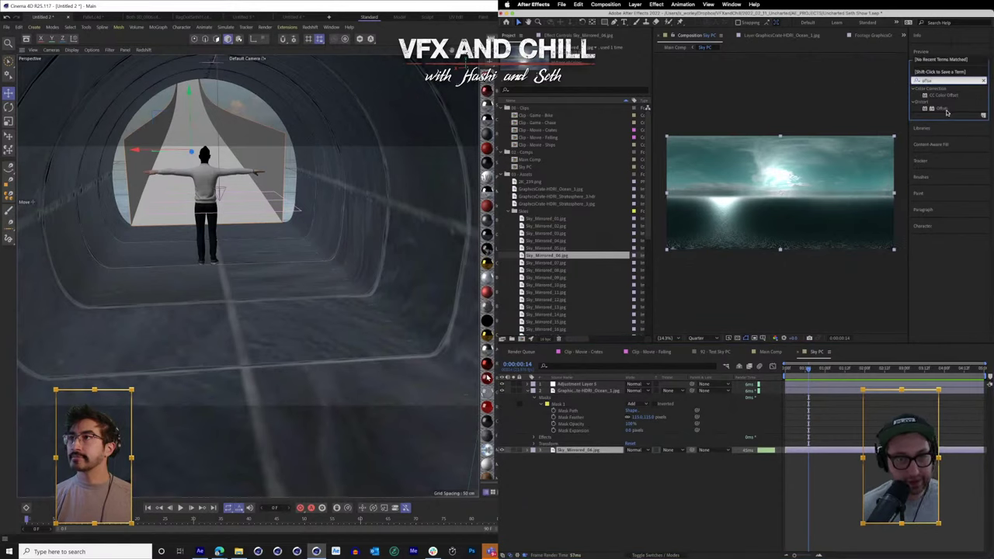
pyautogui.moveTo(947, 113); pyautogui.dragTo(574, 455)
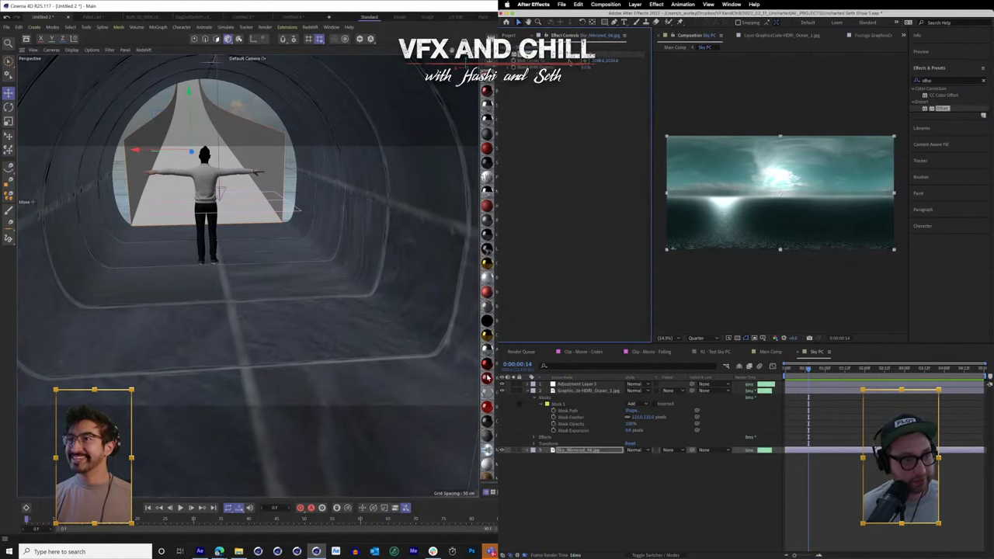
pyautogui.moveTo(598, 60); pyautogui.dragTo(589, 61)
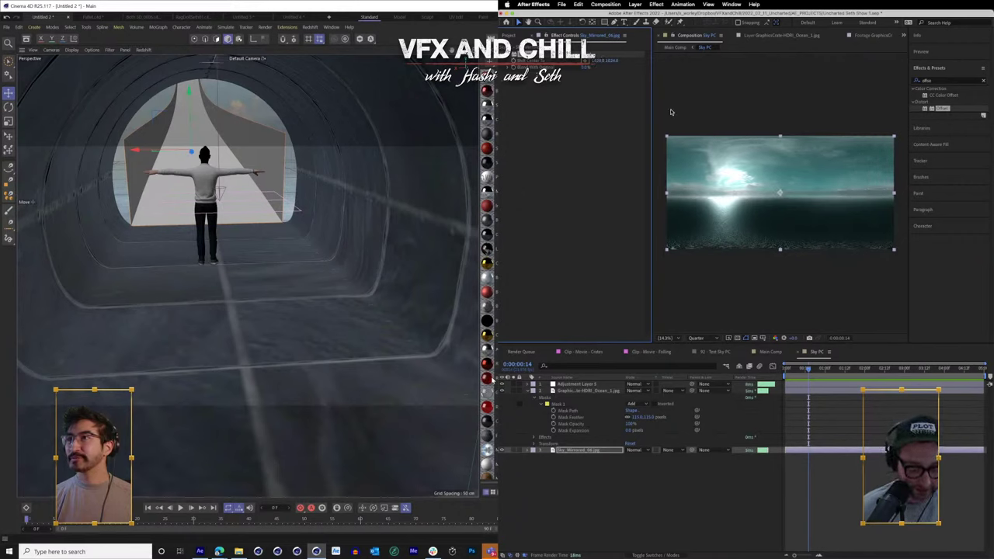
pyautogui.moveTo(598, 61); pyautogui.dragTo(583, 61)
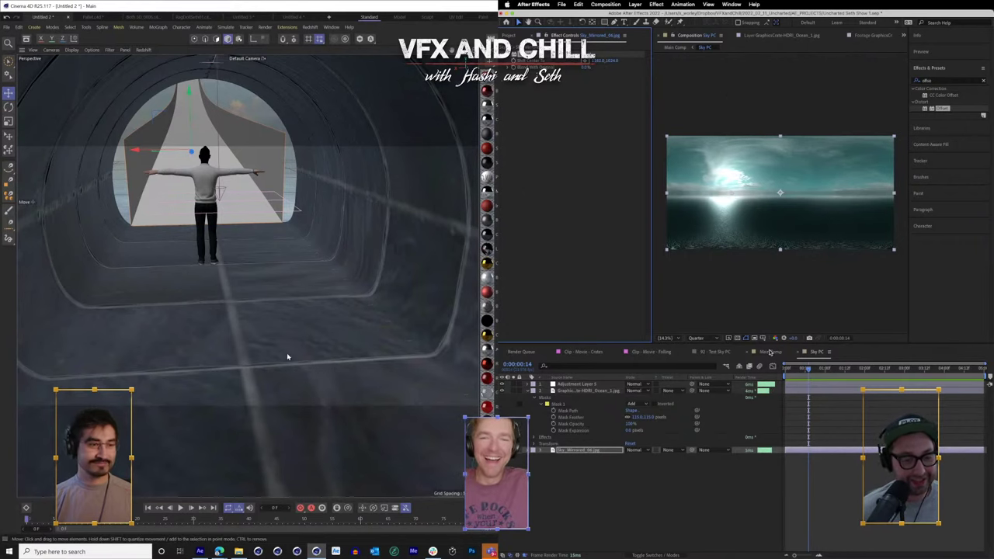
# - Preview the aligned sky behind the falling man in Main Comp at 0:00:00:22, and examine the Cinema 4D tunnel from outside
pyautogui.click(768, 352)
pyautogui.moveTo(318, 316); pyautogui.dragTo(313, 306)
pyautogui.click(821, 373)
pyautogui.scroll(-5, 253, 209)
pyautogui.press('c')
pyautogui.moveTo(252, 210); pyautogui.dragTo(303, 280)
# - Lower Colorista's highlight brightness slightly on the Sky PC adjustment layer, and orbit the Main Comp camera to check the grade
pyautogui.click(821, 354)
pyautogui.click(595, 384)
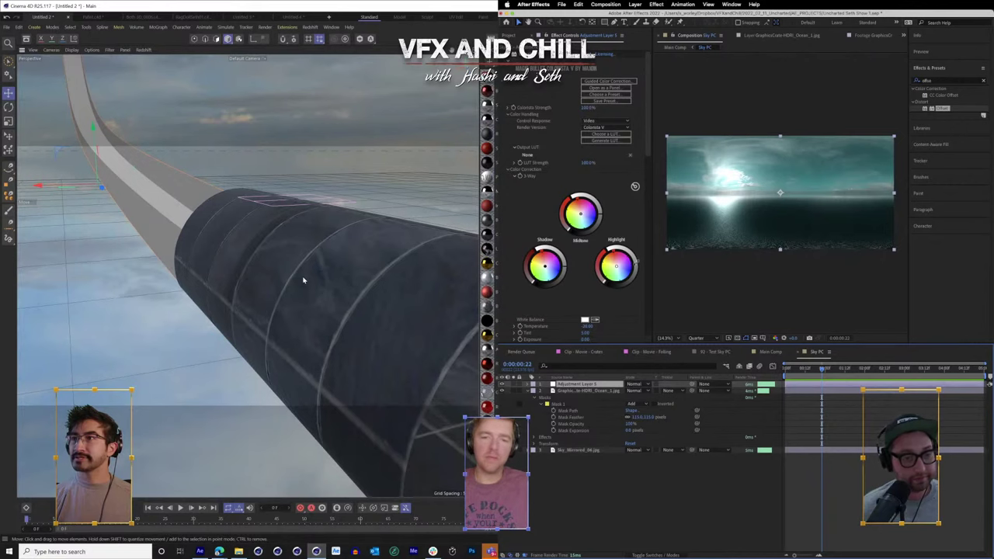
pyautogui.moveTo(636, 262); pyautogui.dragTo(638, 270)
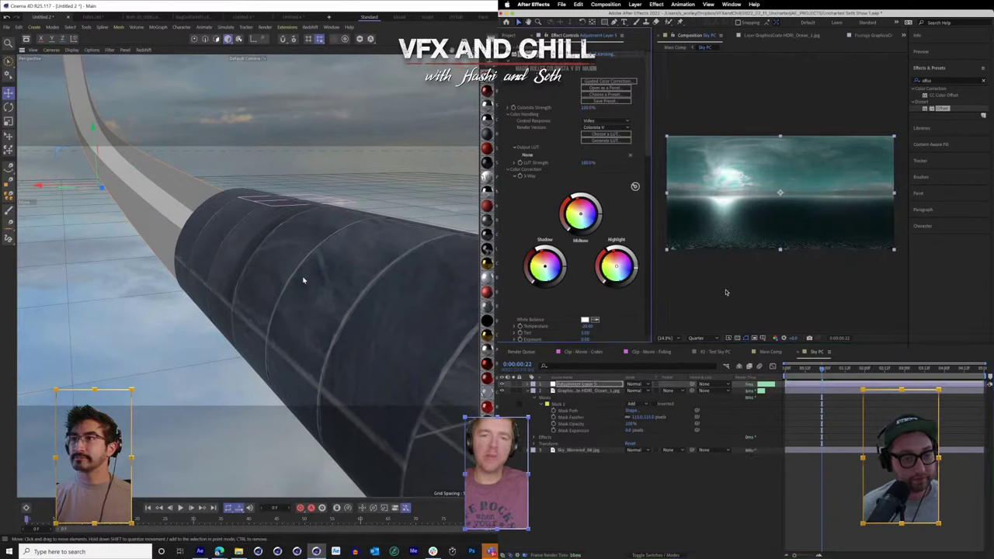
pyautogui.click(770, 352)
pyautogui.press('c')
pyautogui.moveTo(766, 202); pyautogui.dragTo(780, 222)
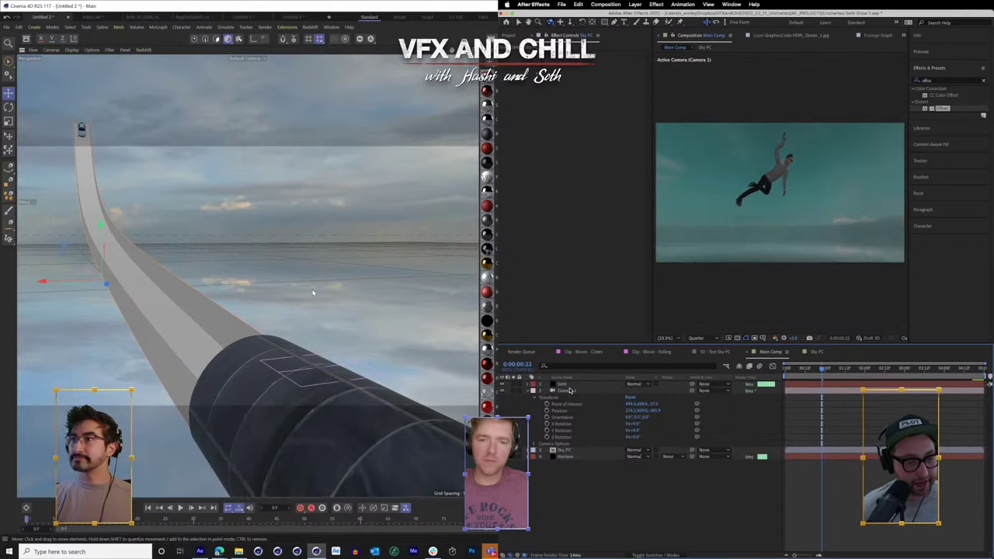
# - Set Sky PC as the Physical Environment override layer in the render settings of the falling man's layer
pyautogui.click(567, 385)
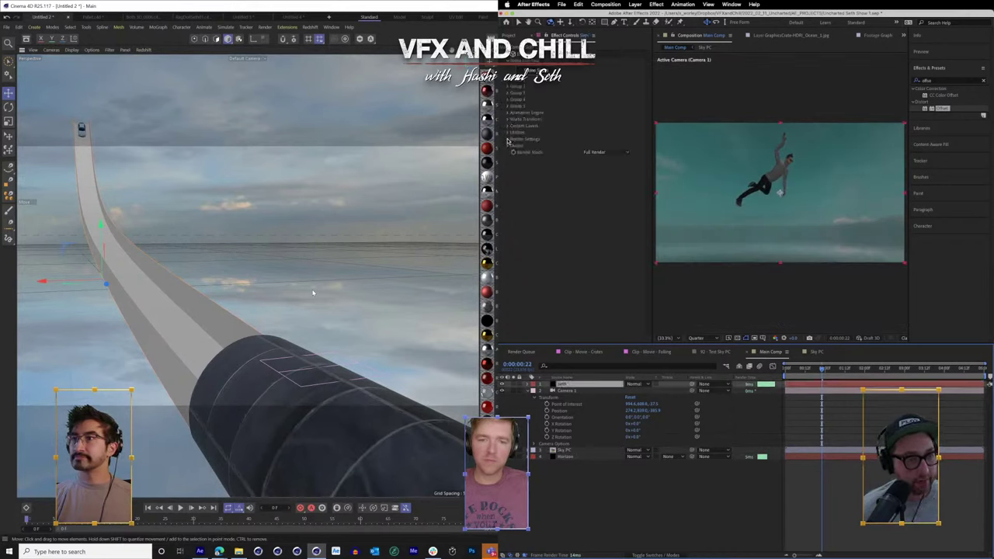
pyautogui.click(508, 140)
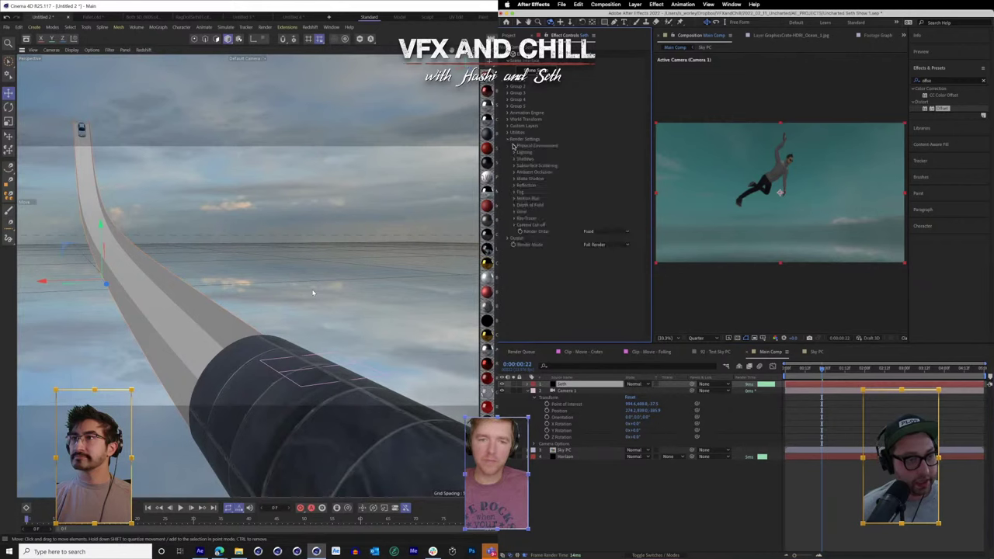
pyautogui.click(514, 146)
pyautogui.click(619, 178)
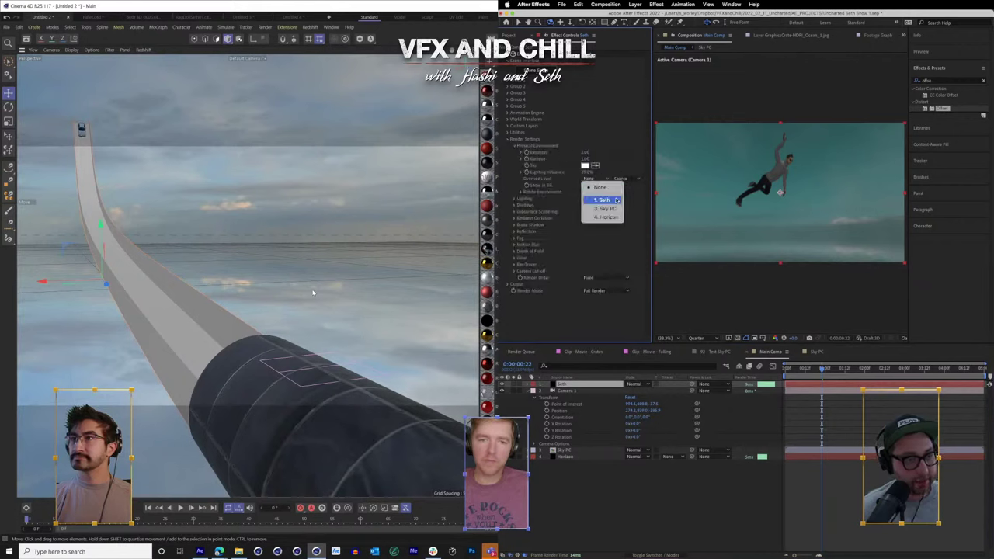
pyautogui.click(608, 208)
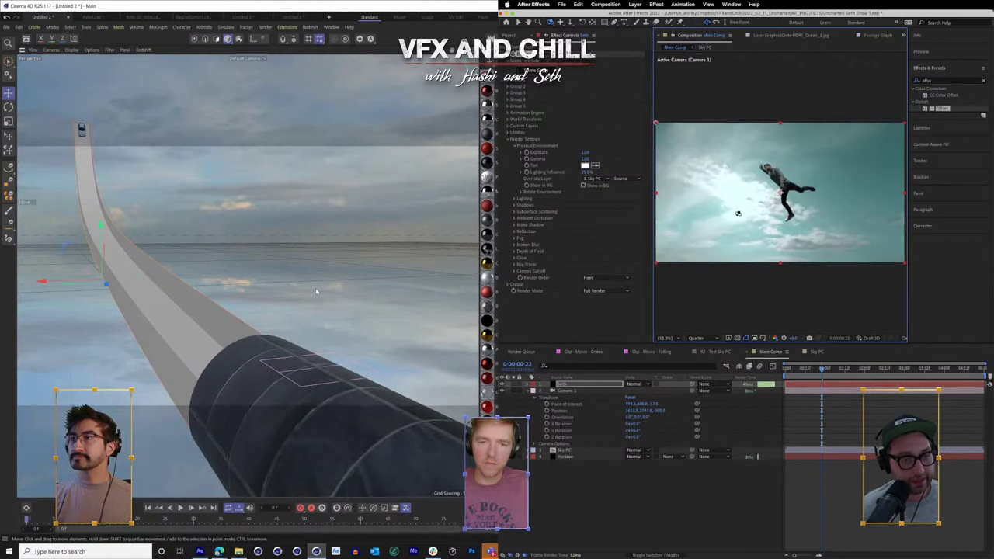
# - Compare the graded Sky PC with its look in Main Comp, and examine the ramp and car in Cinema 4D
pyautogui.click(811, 352)
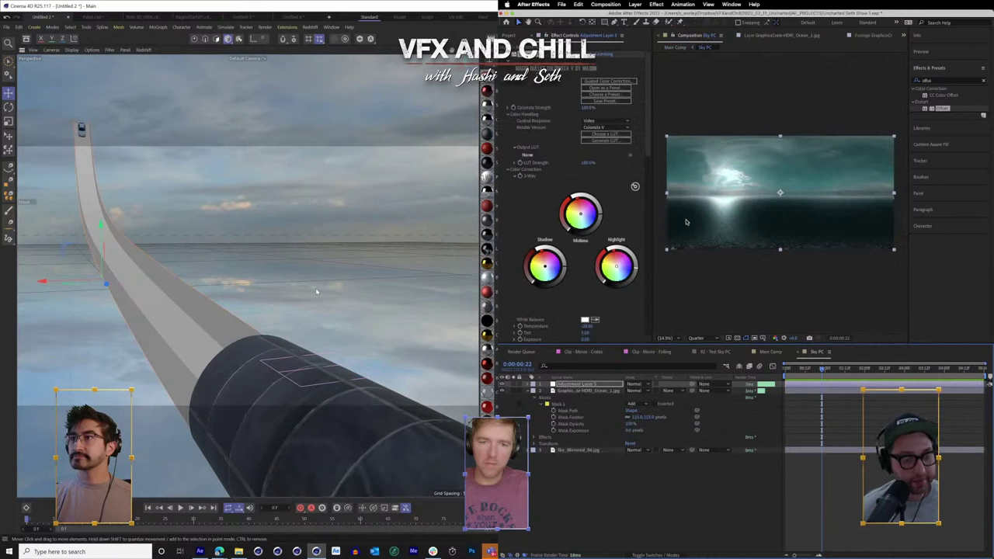
pyautogui.click(769, 352)
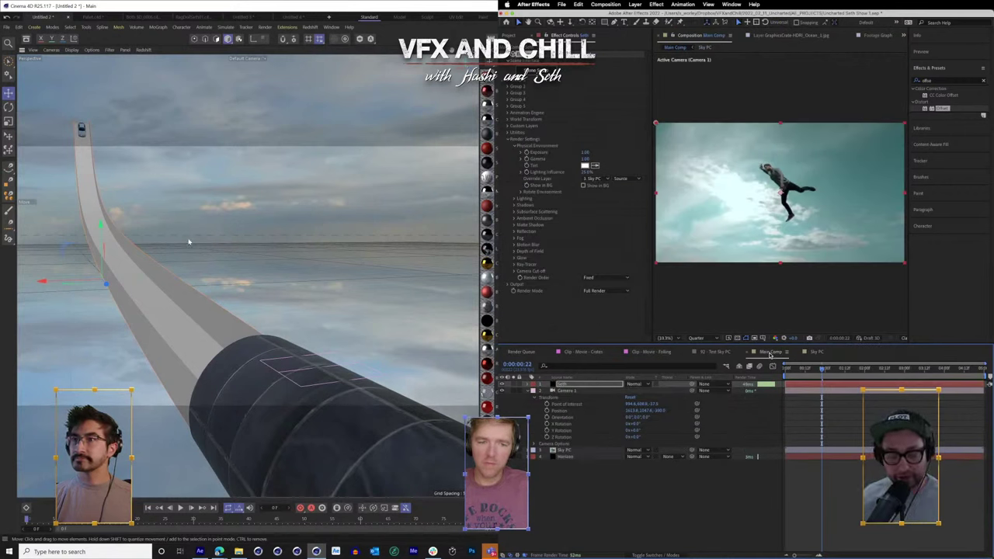
pyautogui.click(817, 352)
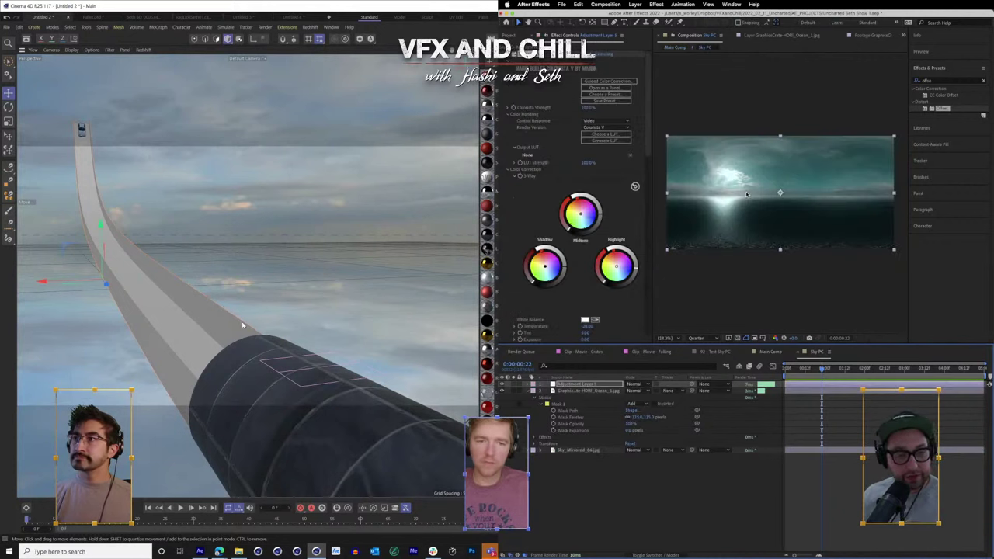
pyautogui.click(770, 352)
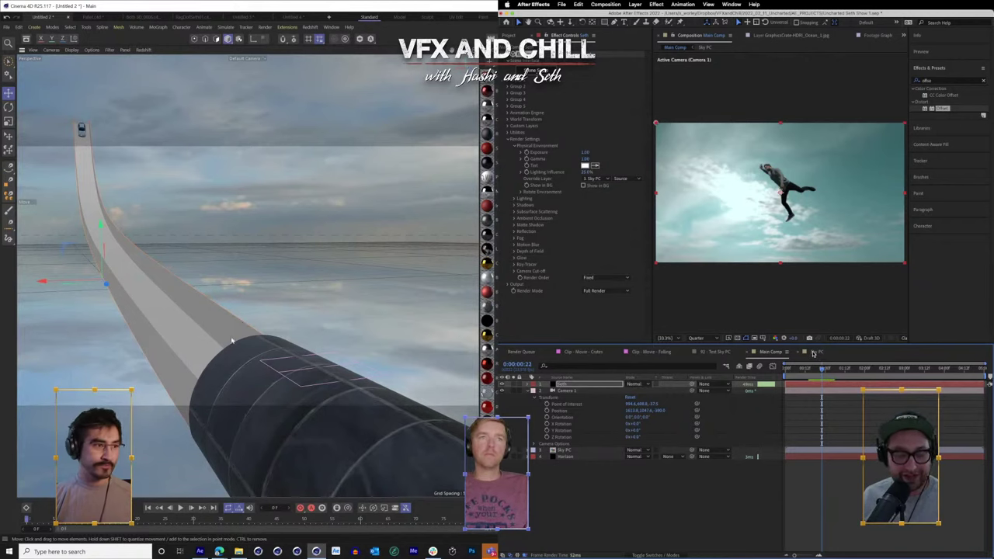
pyautogui.scroll(2, 250, 395)
pyautogui.scroll(4, 212, 296)
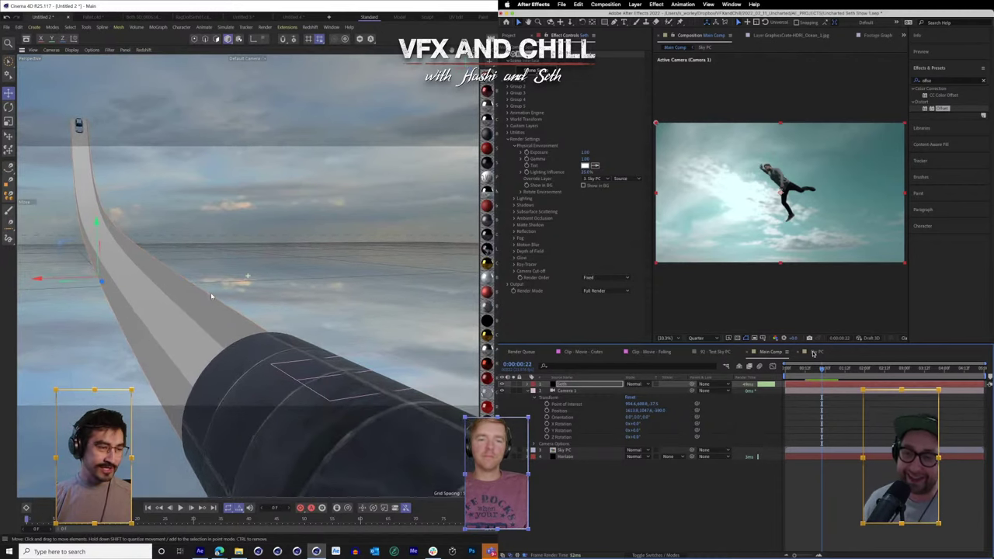
pyautogui.moveTo(119, 171); pyautogui.dragTo(99, 233)
pyautogui.click(160, 187)
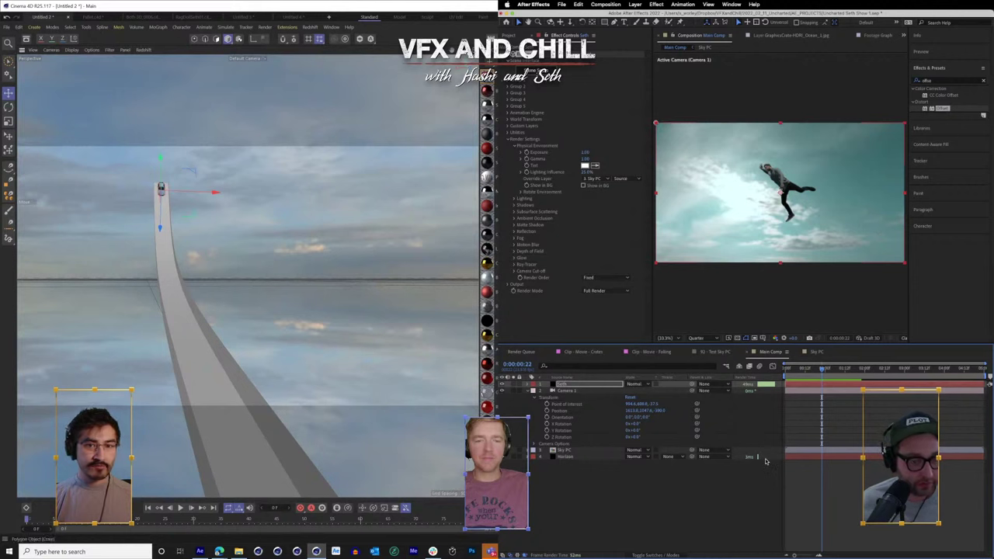
# - Shift the sky layer's Offset center horizontally to about 2900, and orbit the Cinema 4D view to the man inside the tunnel
pyautogui.click(817, 352)
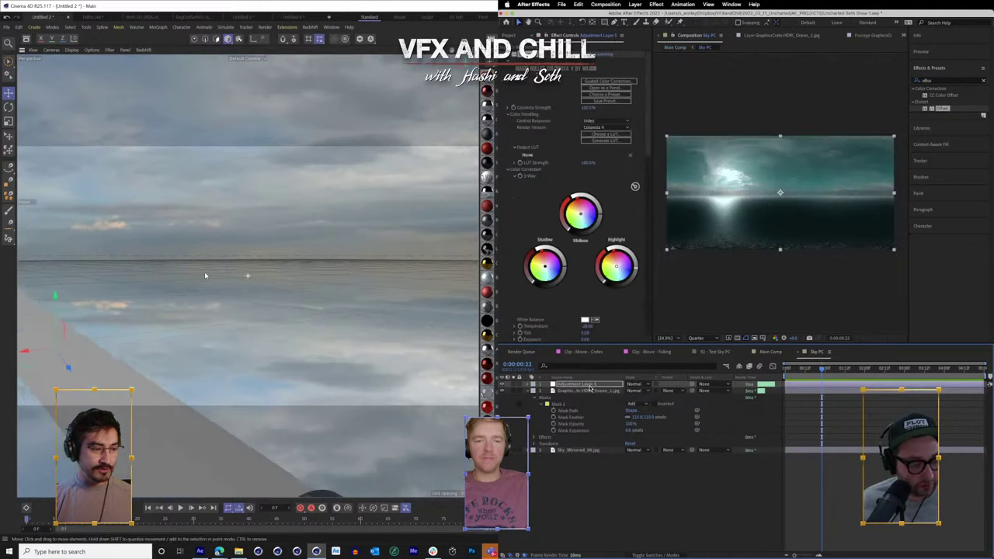
pyautogui.click(588, 391)
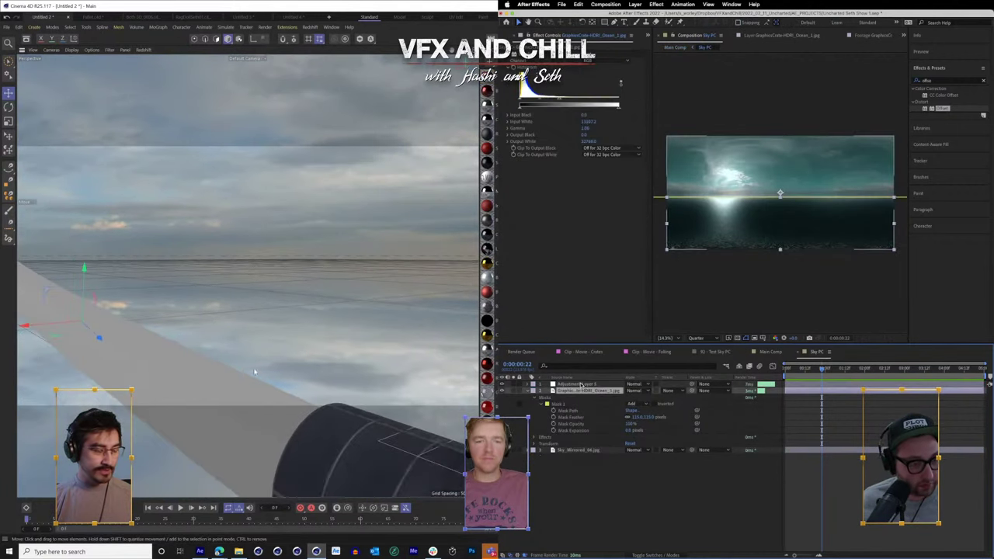
pyautogui.click(588, 450)
pyautogui.moveTo(311, 421); pyautogui.dragTo(283, 403)
pyautogui.moveTo(602, 62); pyautogui.dragTo(611, 62)
pyautogui.moveTo(252, 334); pyautogui.dragTo(247, 388)
pyautogui.moveTo(610, 62); pyautogui.dragTo(610, 62)
pyautogui.moveTo(247, 388); pyautogui.dragTo(236, 336)
pyautogui.moveTo(611, 62); pyautogui.dragTo(611, 65)
pyautogui.moveTo(237, 336); pyautogui.dragTo(215, 311)
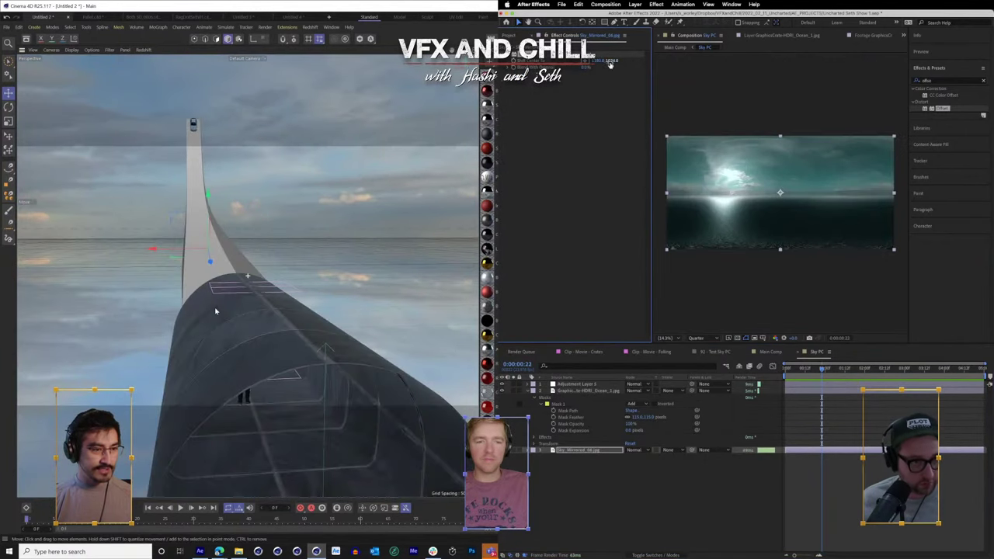
pyautogui.moveTo(612, 66); pyautogui.dragTo(618, 66)
pyautogui.moveTo(216, 311); pyautogui.dragTo(243, 277)
pyautogui.moveTo(617, 66)
pyautogui.mouseDown()
pyautogui.moveTo(678, 66)
pyautogui.moveTo(622, 66)
pyautogui.mouseUp()
pyautogui.moveTo(185, 233); pyautogui.dragTo(253, 373)
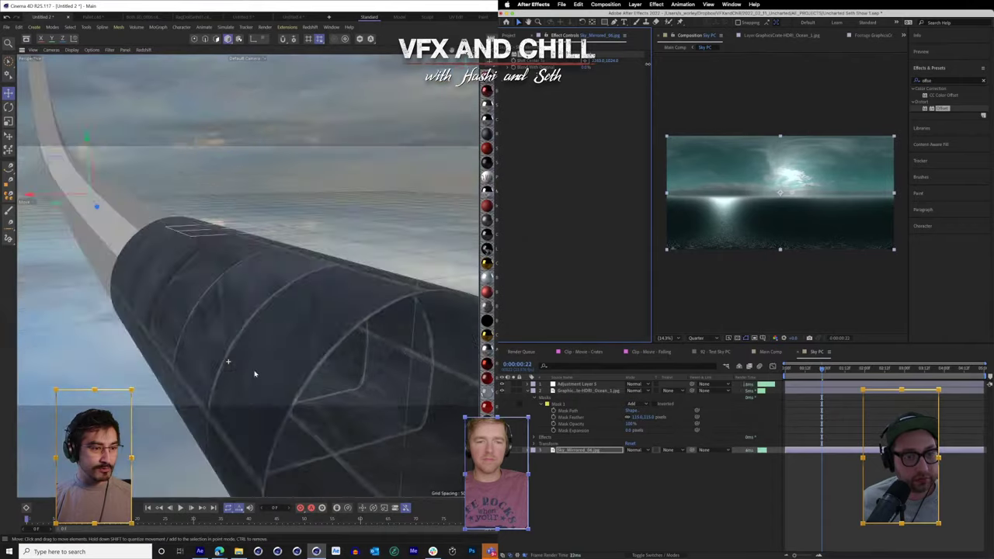
pyautogui.moveTo(621, 66); pyautogui.dragTo(677, 66)
pyautogui.moveTo(253, 373); pyautogui.dragTo(286, 313)
# - Orbit the Main Comp camera around the falling man to check the sun's new position in the sky
pyautogui.click(772, 353)
pyautogui.scroll(4, 236, 310)
pyautogui.press('c')
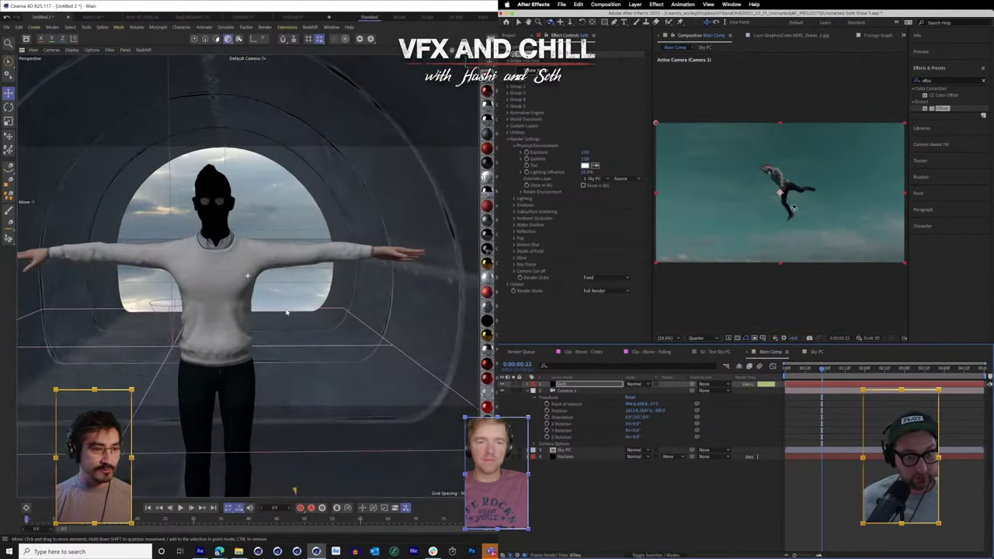
pyautogui.moveTo(793, 207); pyautogui.dragTo(850, 208)
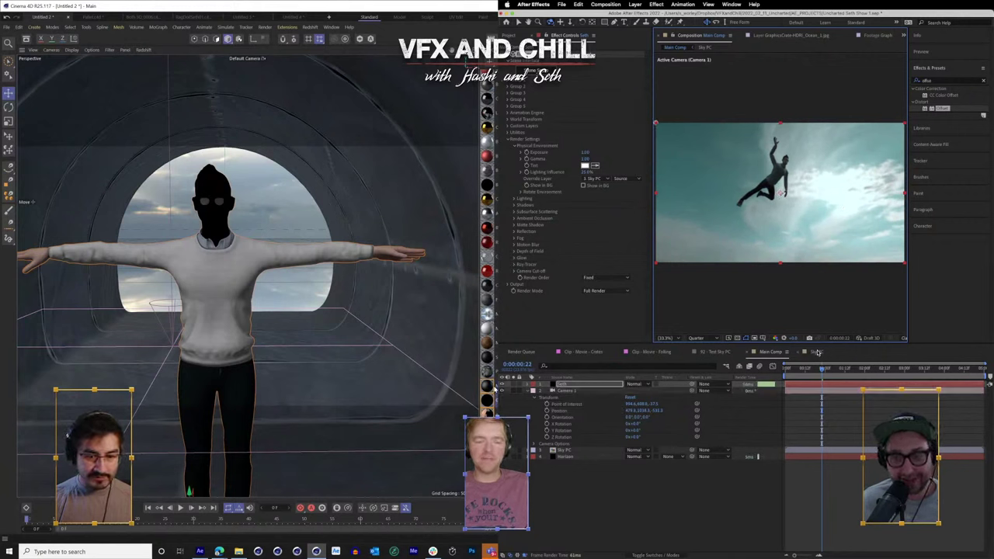
# - Try copying the sky's Offset effect onto the ocean layer in Sky PC, and delete it from that layer
pyautogui.click(817, 352)
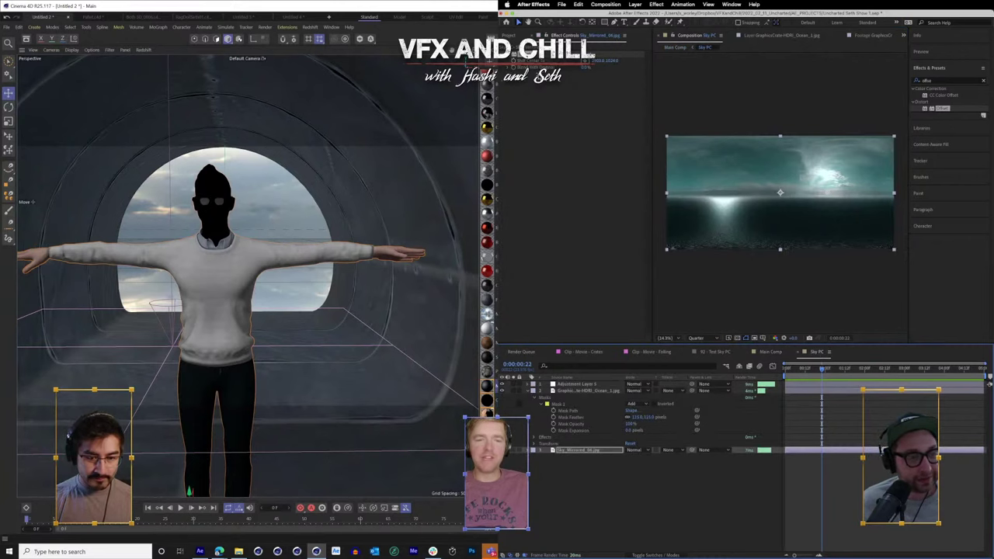
pyautogui.click(605, 60)
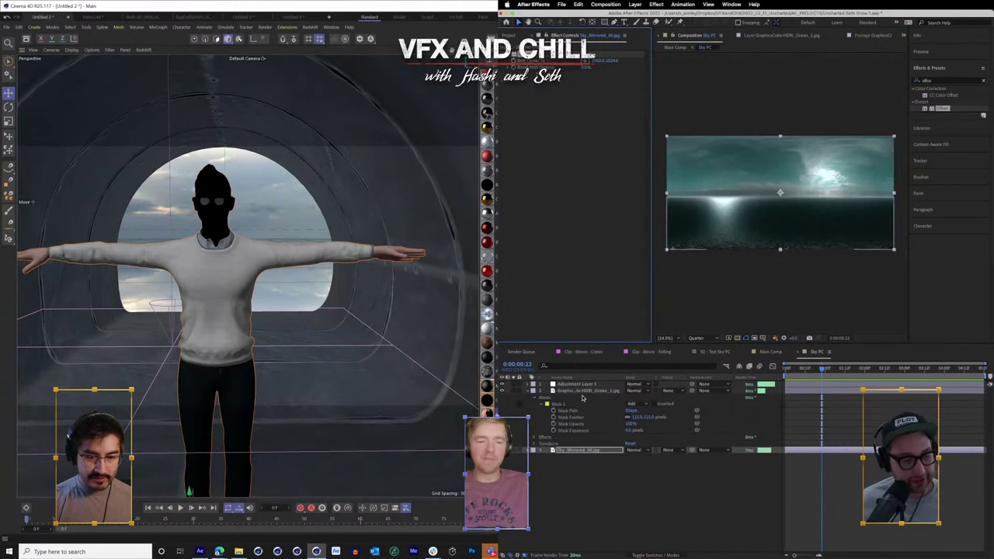
pyautogui.click(574, 391)
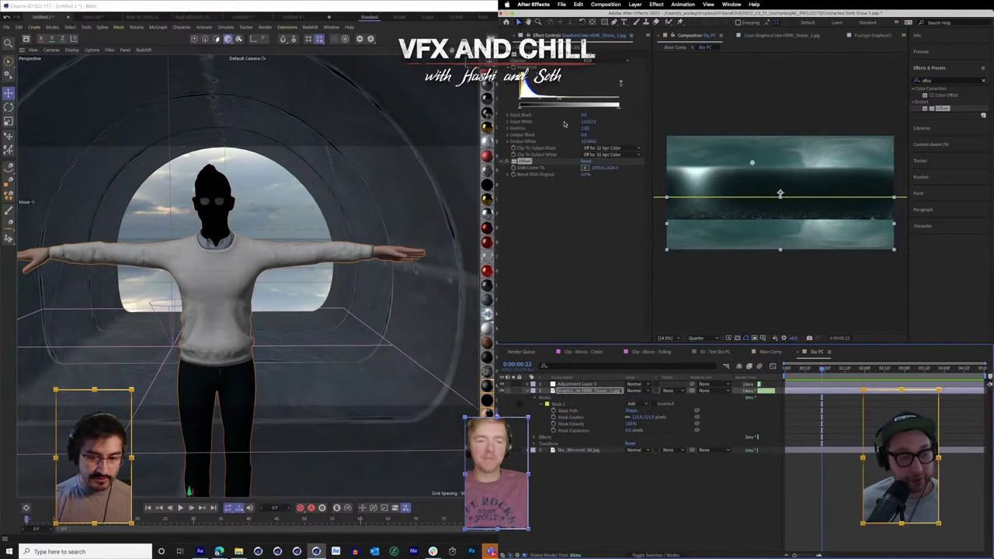
pyautogui.click(527, 162)
pyautogui.moveTo(251, 20); pyautogui.dragTo(696, 218)
pyautogui.press('Delete')
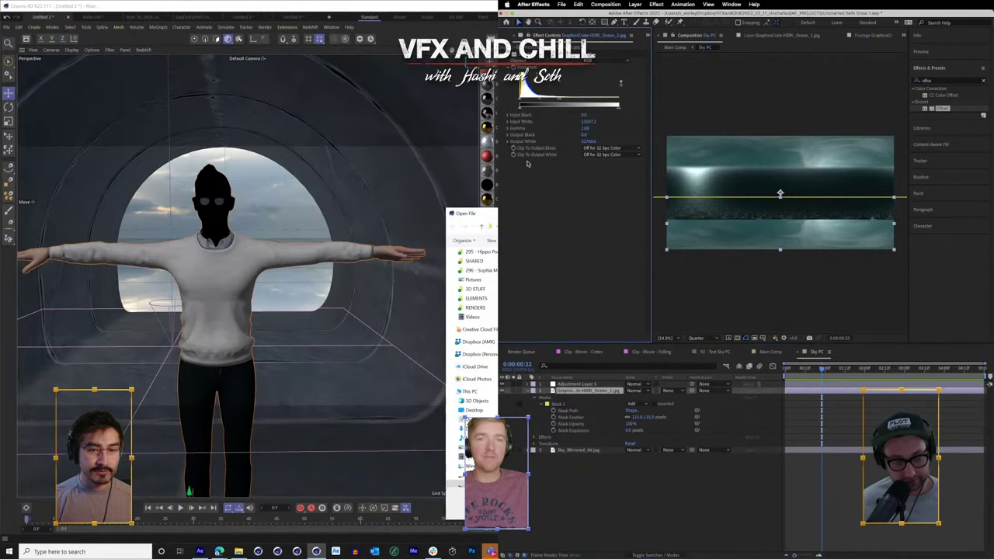
pyautogui.click(574, 450)
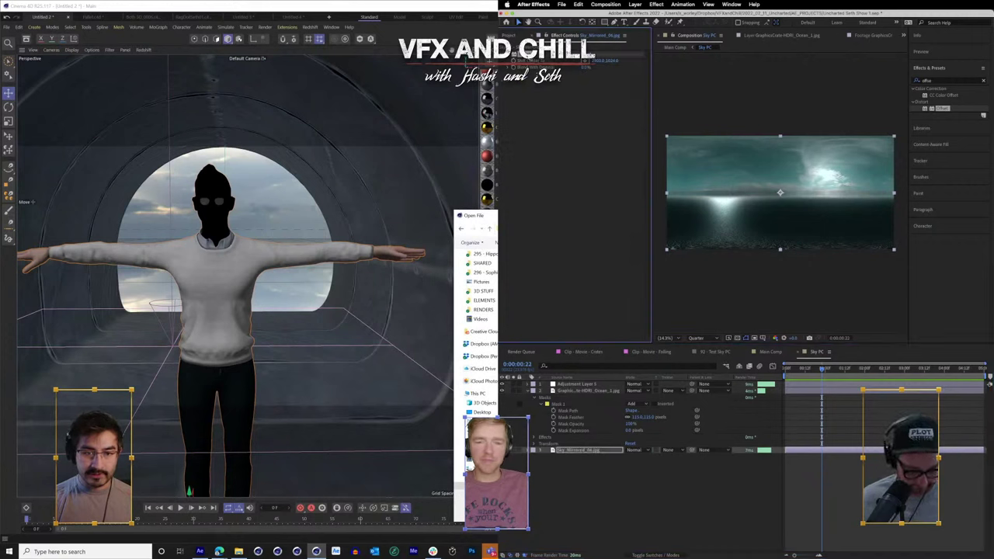
# - Shift the sky layer's Offset center horizontally in Sky PC until the sun sits directly above its reflection on the ocean
pyautogui.press('Delete')
pyautogui.press('super+z')
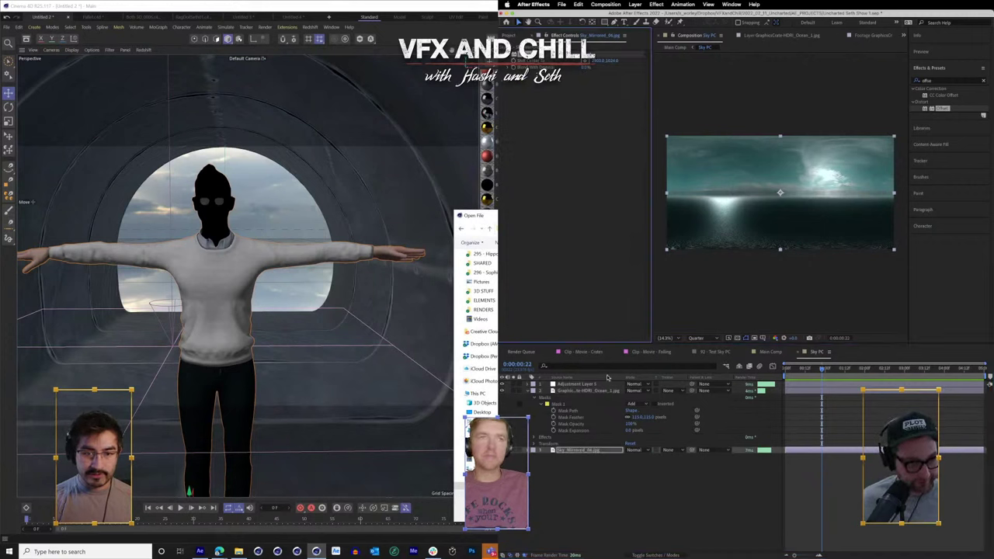
pyautogui.moveTo(599, 62); pyautogui.dragTo(527, 62)
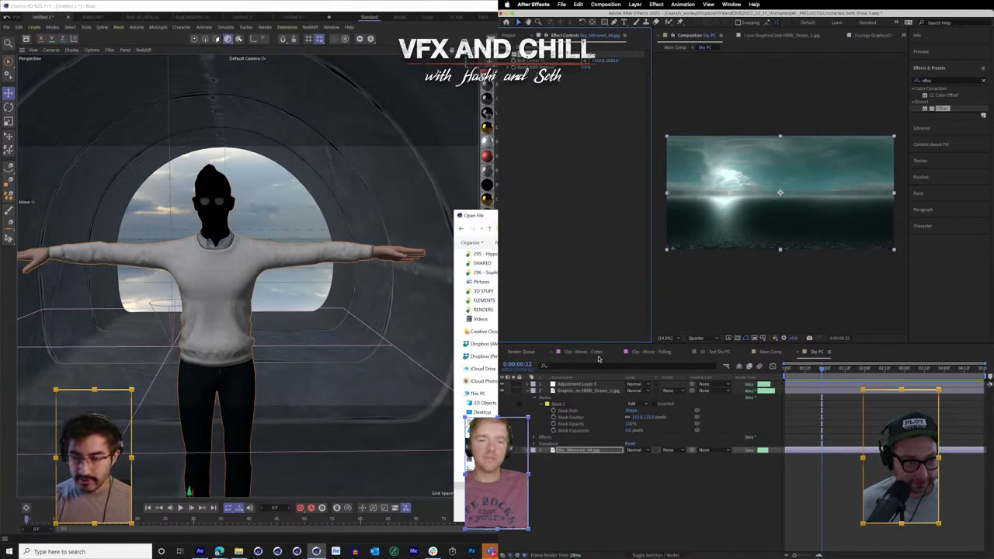
# - Apply an Offset effect to the adjustment layer in Sky PC and place it above the Colorista V effect
pyautogui.click(577, 386)
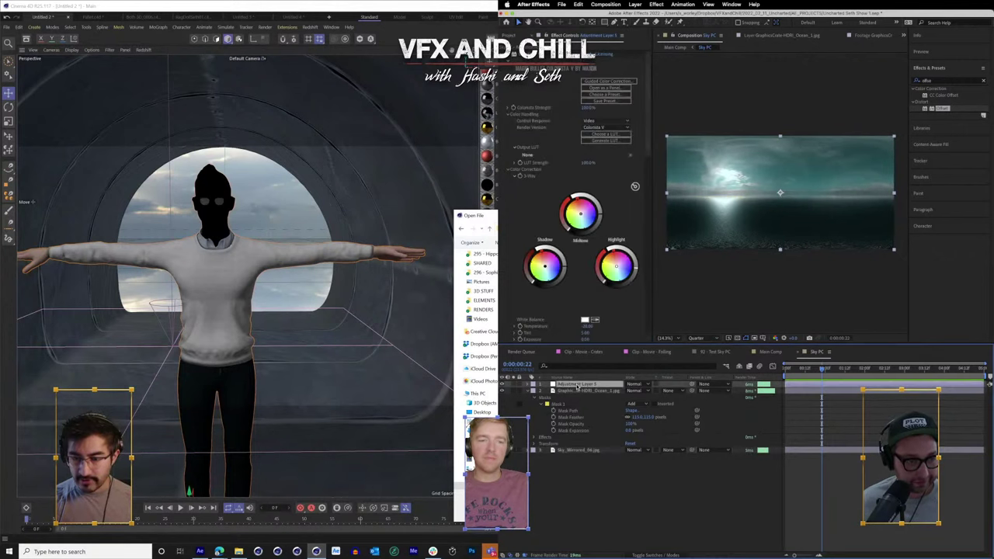
pyautogui.click(924, 112)
pyautogui.moveTo(546, 64); pyautogui.dragTo(543, 53)
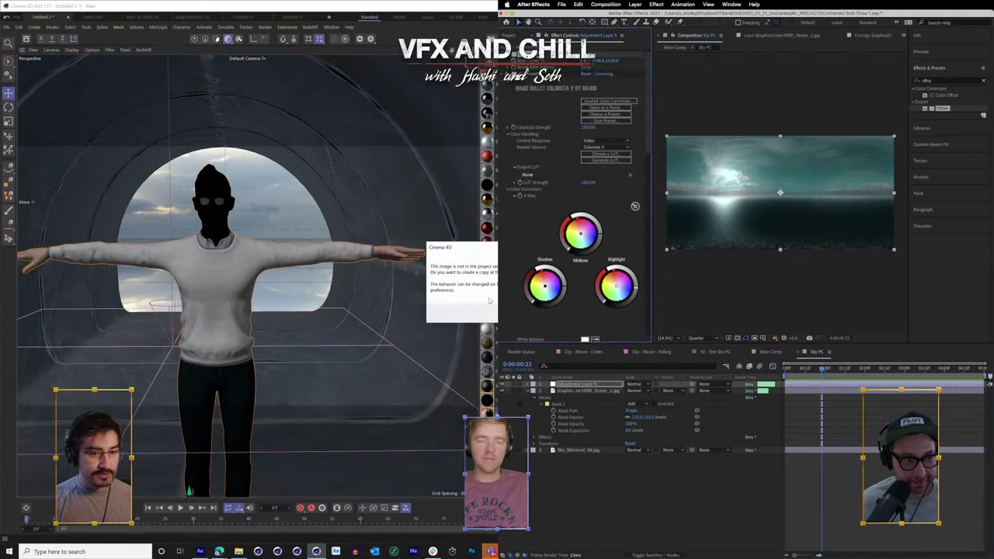
# - Load the man's face texture in Cinema 4D, and shift the adjustment layer's Offset center until sun and reflection are mid-frame
pyautogui.press('Return')
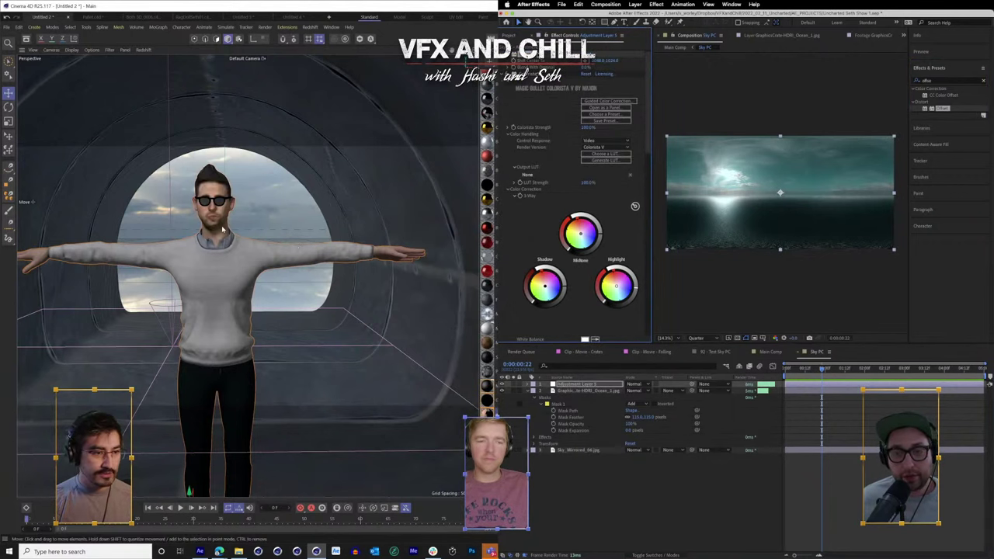
pyautogui.moveTo(232, 233); pyautogui.dragTo(293, 312)
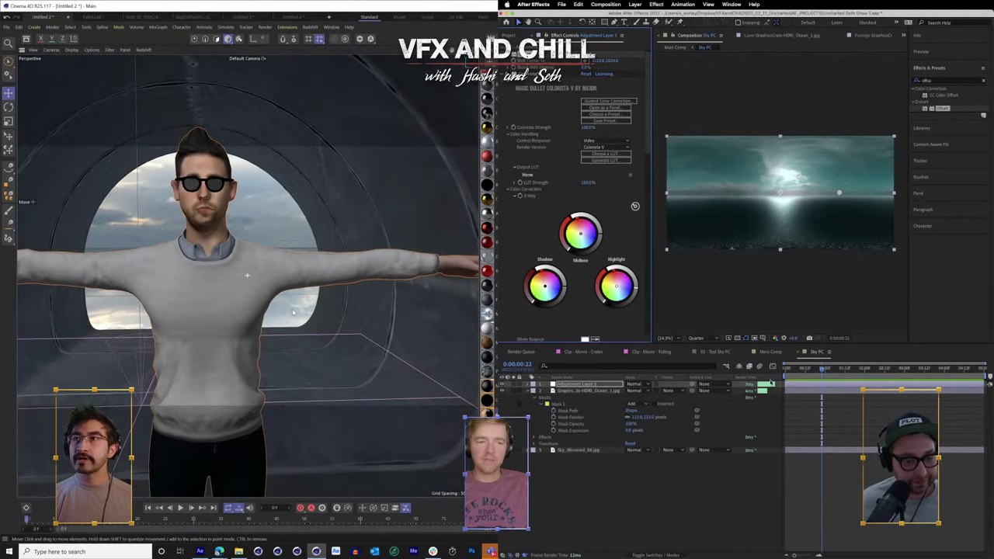
# - Orbit the Main Comp camera around the falling man to check the shifted sky, and reframe the man in the Cinema 4D tunnel
pyautogui.click(768, 352)
pyautogui.scroll(-3, 298, 309)
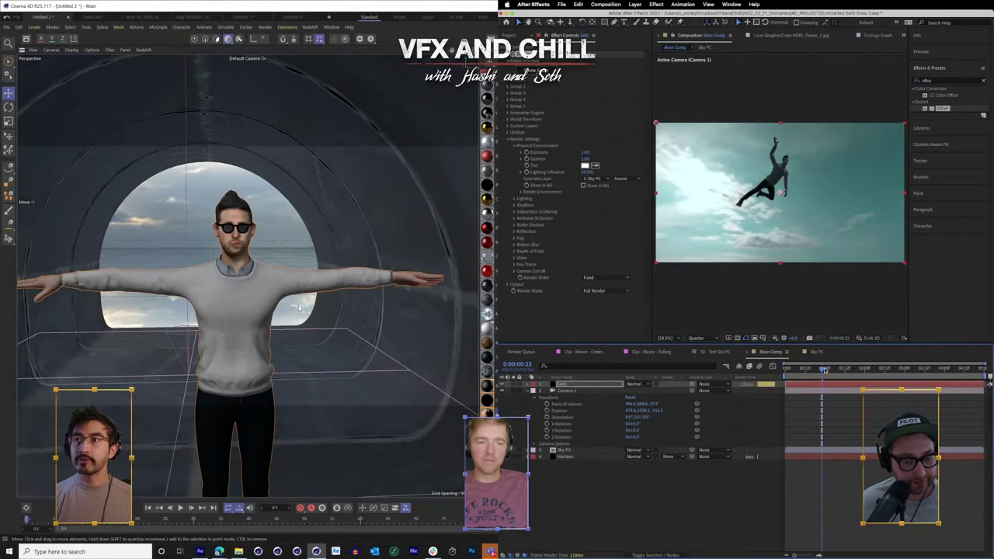
pyautogui.moveTo(285, 342); pyautogui.dragTo(277, 342)
pyautogui.press('c')
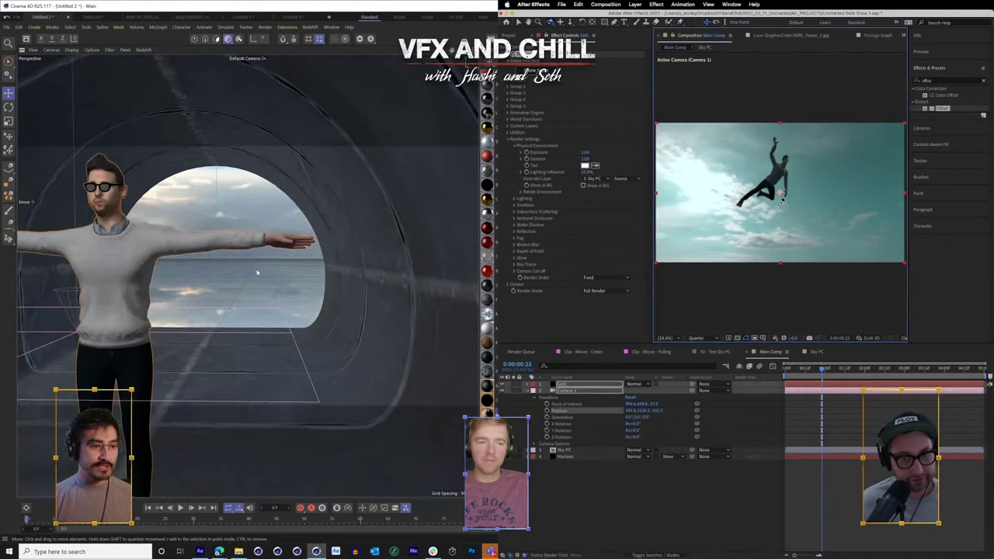
pyautogui.scroll(-2, 263, 270)
pyautogui.moveTo(807, 191); pyautogui.dragTo(781, 205)
pyautogui.scroll(-2, 263, 270)
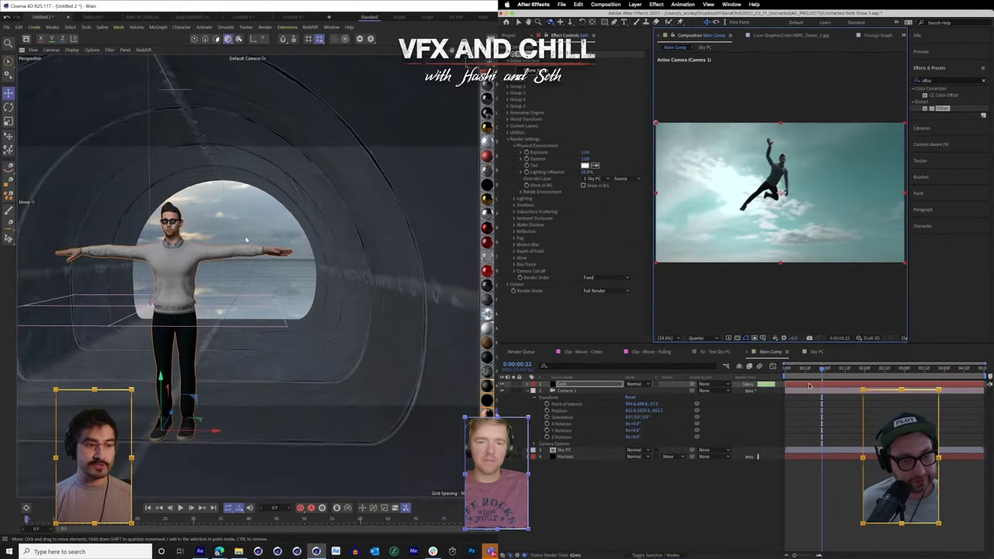
# - Shift the adjustment layer's Offset center further horizontally, and orbit the Main Comp camera until the sun glow sits below the falling man
pyautogui.click(816, 352)
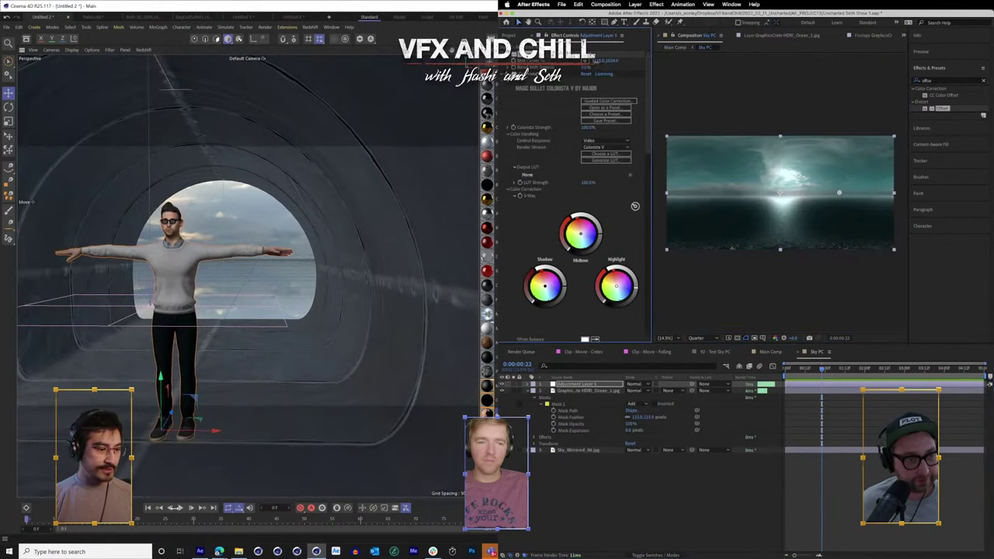
pyautogui.click(771, 352)
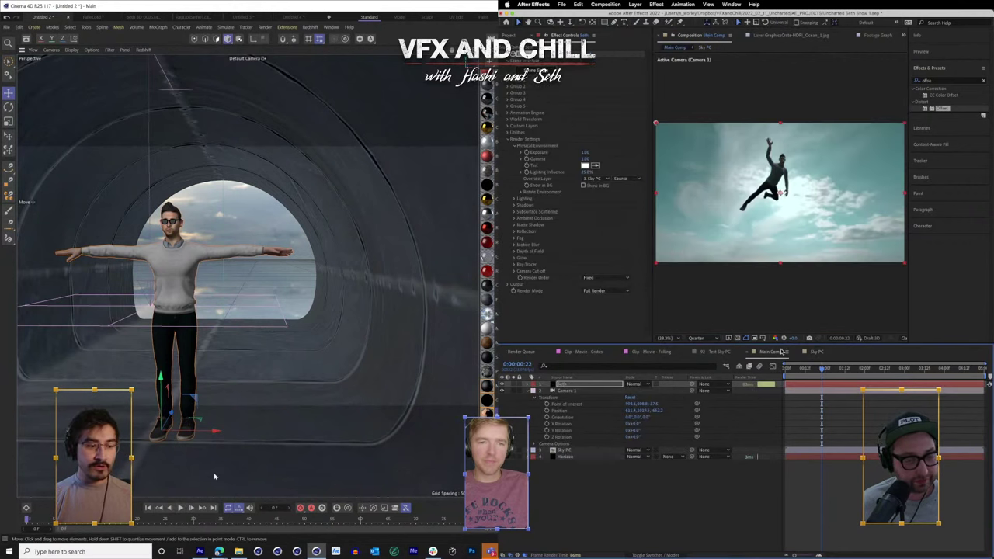
pyautogui.moveTo(783, 218)
pyautogui.mouseDown()
pyautogui.moveTo(807, 238)
pyautogui.moveTo(772, 216)
pyautogui.mouseUp()
pyautogui.moveTo(157, 225); pyautogui.dragTo(157, 323)
pyautogui.moveTo(772, 216); pyautogui.dragTo(808, 235)
pyautogui.moveTo(157, 323); pyautogui.dragTo(157, 275)
pyautogui.moveTo(808, 236); pyautogui.dragTo(776, 207)
pyautogui.click(181, 508)
pyautogui.click(181, 508)
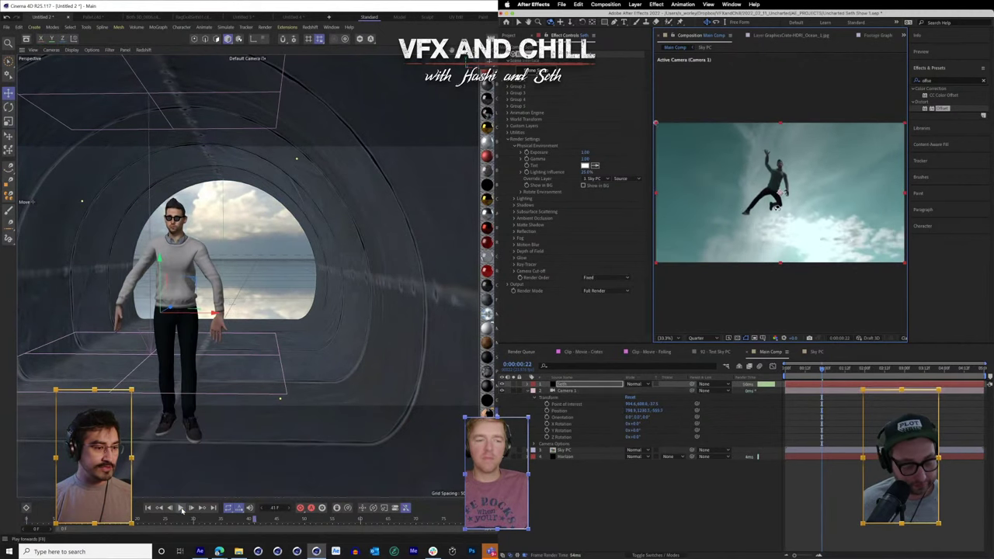
# - Try shifting the adjustment layer's Offset center much further horizontally in Sky PC, and orbit the Cinema 4D view out to the whole ramp
pyautogui.click(818, 353)
pyautogui.click(148, 508)
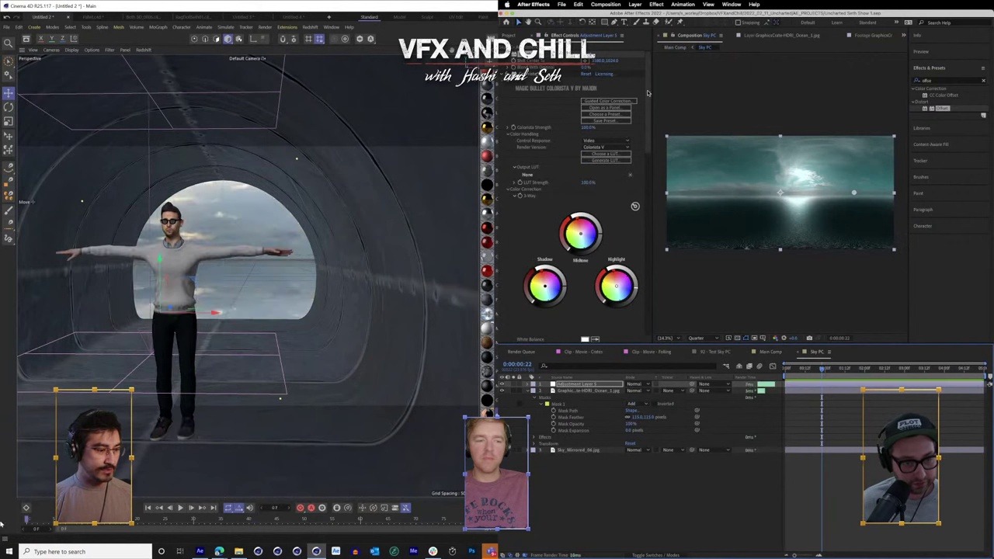
pyautogui.moveTo(250, 345); pyautogui.dragTo(234, 354)
pyautogui.moveTo(596, 61); pyautogui.dragTo(599, 61)
pyautogui.moveTo(235, 354); pyautogui.dragTo(171, 355)
pyautogui.moveTo(599, 61); pyautogui.dragTo(590, 62)
pyautogui.moveTo(171, 355); pyautogui.dragTo(157, 256)
pyautogui.moveTo(590, 61); pyautogui.dragTo(614, 62)
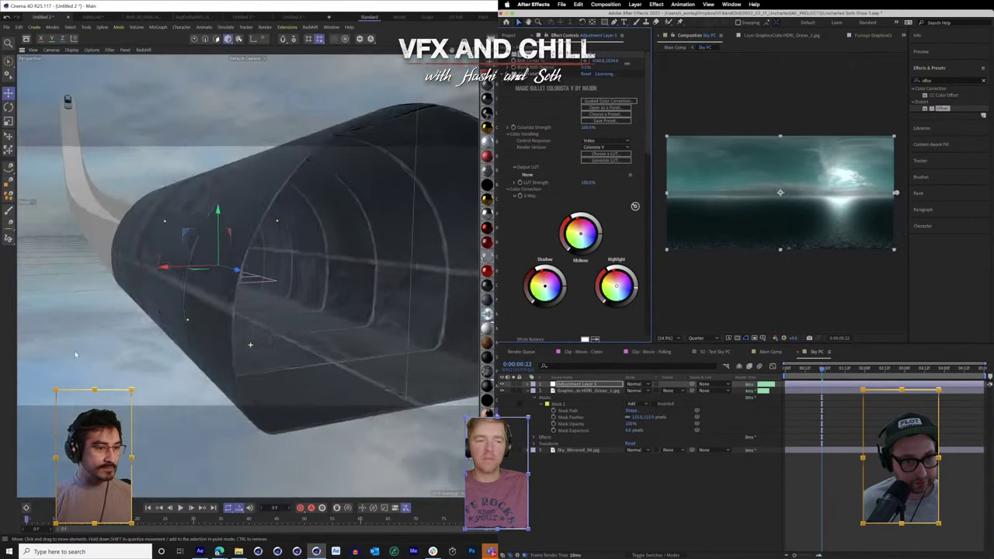
pyautogui.moveTo(157, 256); pyautogui.dragTo(150, 231)
pyautogui.moveTo(614, 62); pyautogui.dragTo(612, 62)
pyautogui.moveTo(247, 276); pyautogui.dragTo(365, 403)
pyautogui.click(772, 353)
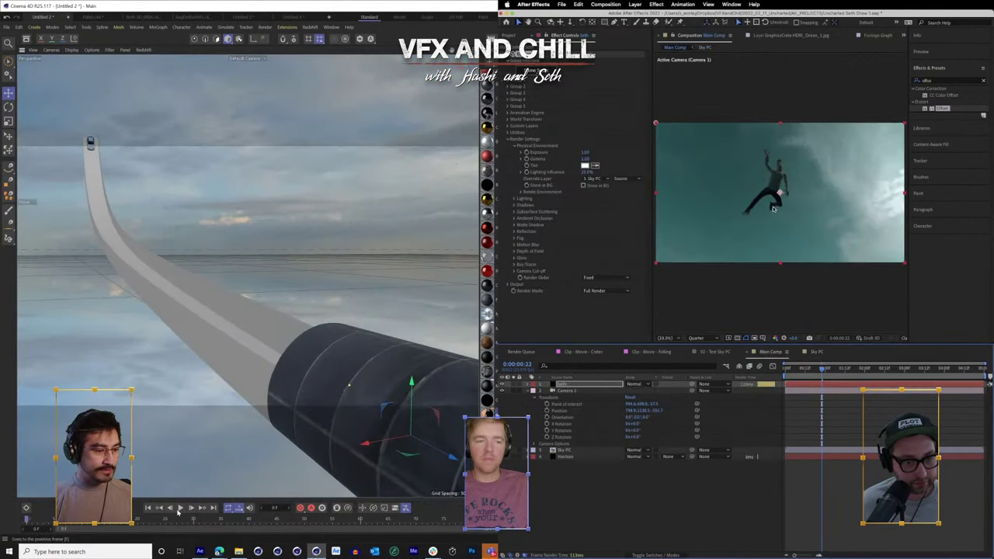
# - Revert the last Offset and camera changes in After Effects and save the project, and play the ramp animation in Cinema 4D
pyautogui.click(181, 508)
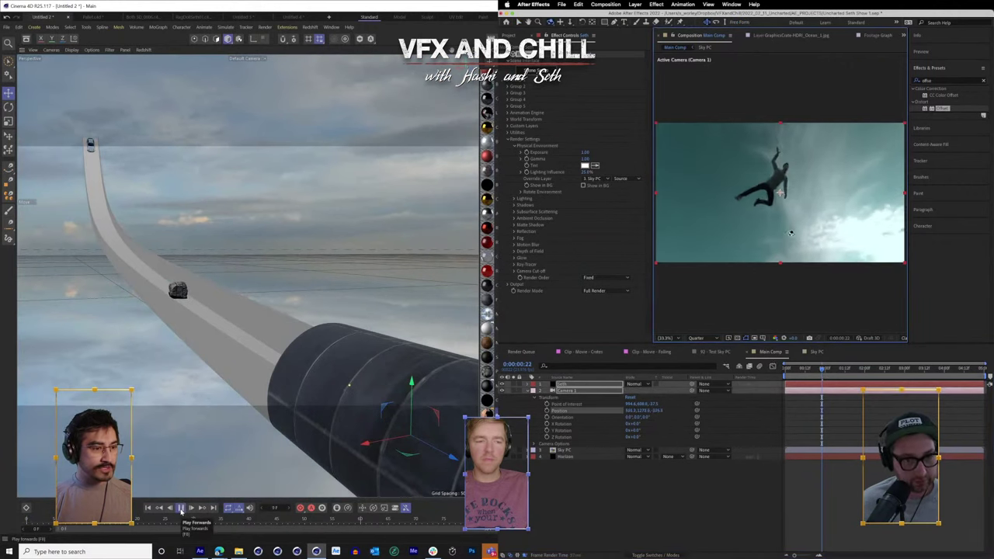
pyautogui.moveTo(794, 233); pyautogui.dragTo(787, 234)
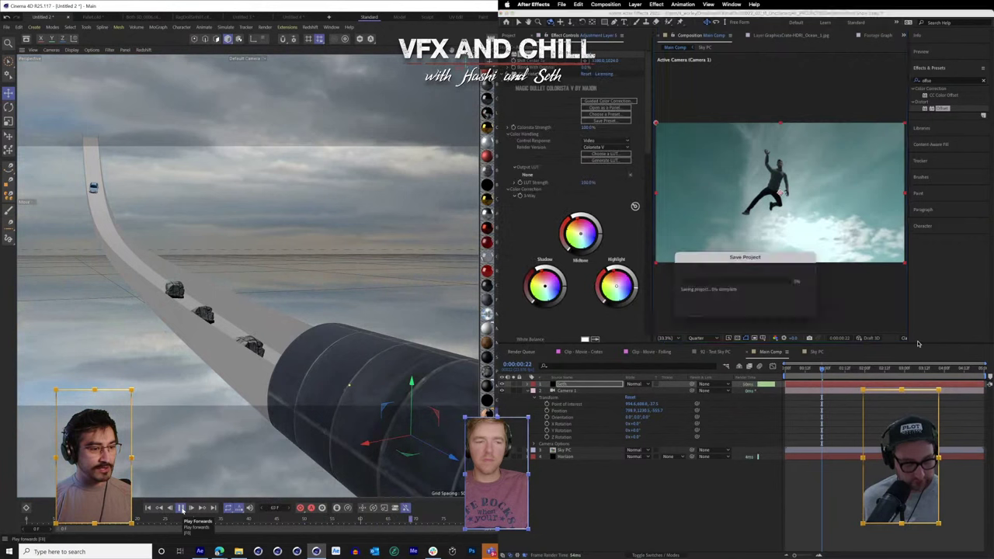
pyautogui.click(181, 508)
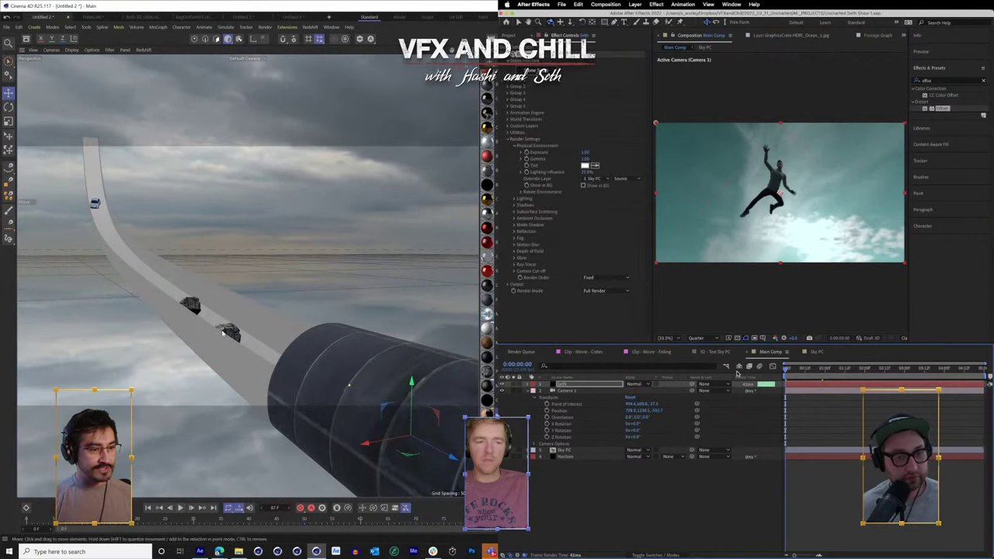
# - Try previewing the falling man's animation in Main Comp with the render mode set to Draft
pyautogui.moveTo(412, 441); pyautogui.dragTo(247, 236)
pyautogui.press('space')
pyautogui.press('space')
pyautogui.click(616, 290)
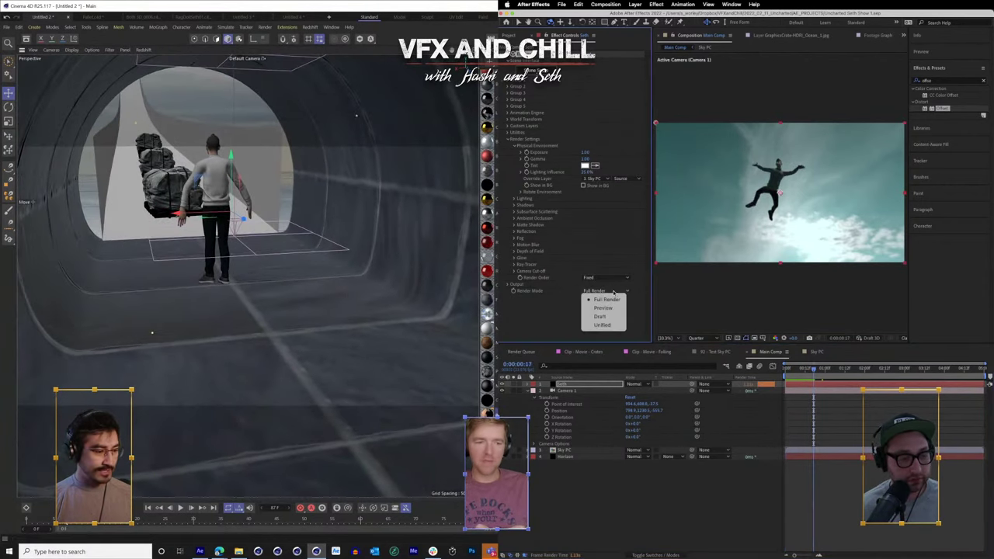
pyautogui.moveTo(155, 520); pyautogui.dragTo(9, 525)
pyautogui.click(616, 317)
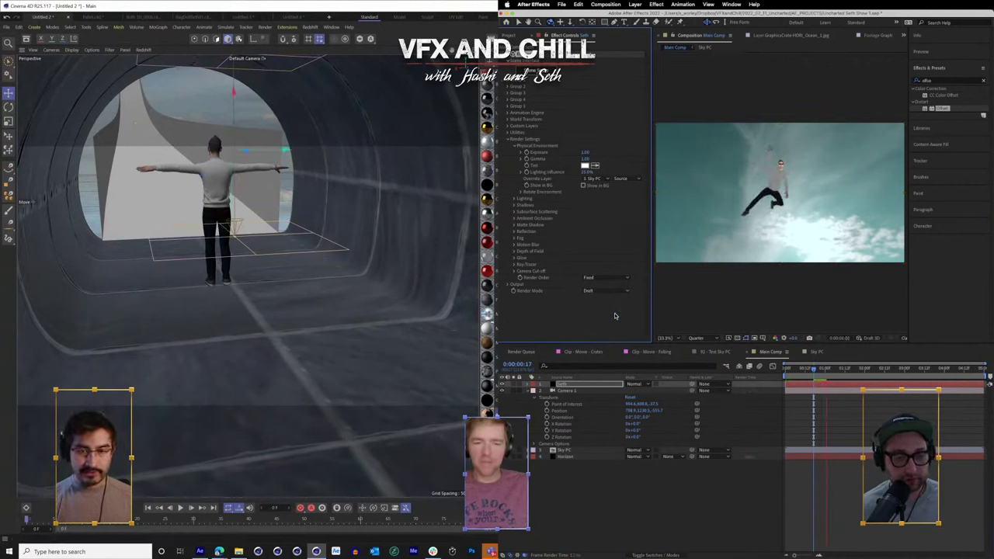
pyautogui.press('space')
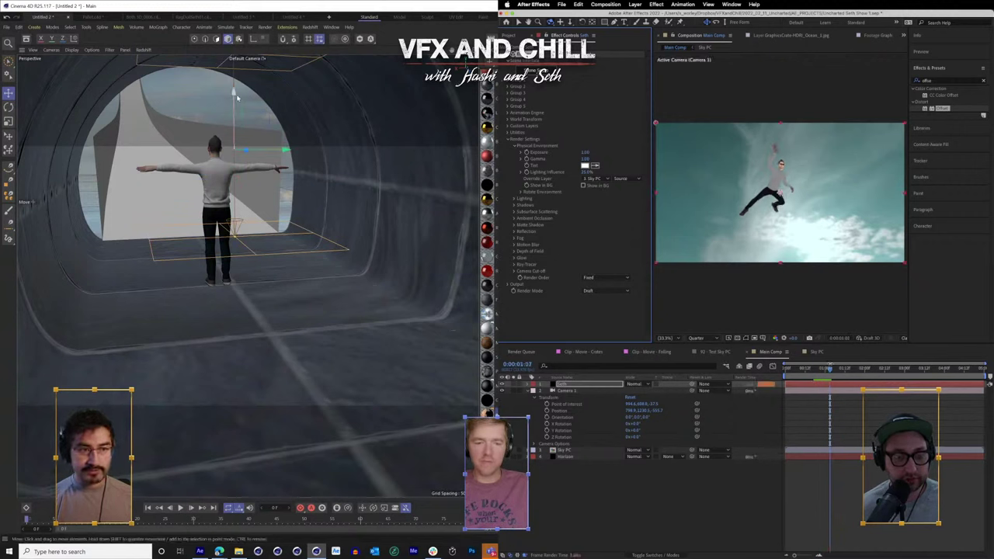
# - Lower the upper rectangular frame in the Cinema 4D tunnel, and set the falling man's render mode to Full Render
pyautogui.moveTo(830, 369); pyautogui.dragTo(784, 369)
pyautogui.moveTo(234, 94); pyautogui.dragTo(239, 125)
pyautogui.click(588, 290)
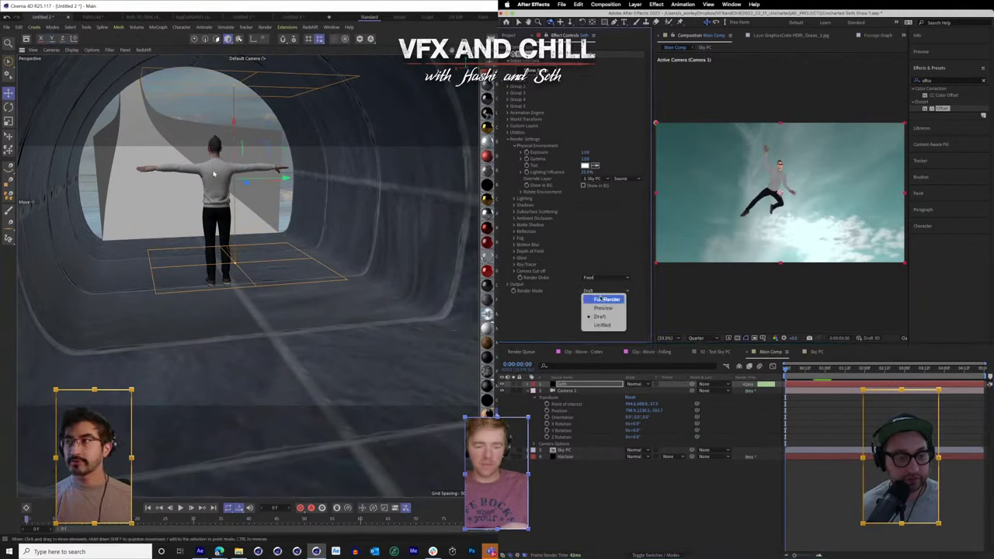
pyautogui.click(603, 300)
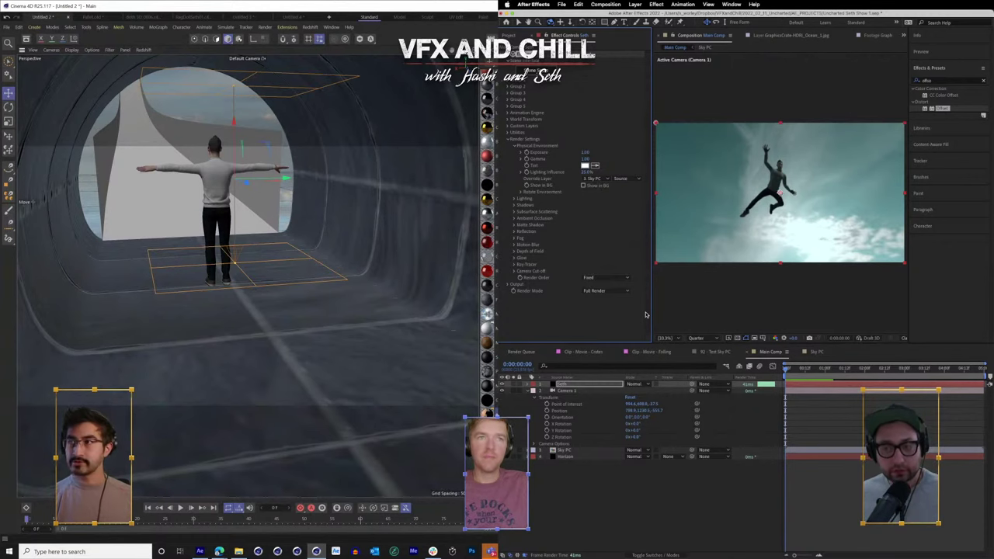
# - Examine the man from behind inside the Cinema 4D tunnel and play the rock impact animation
pyautogui.moveTo(357, 274)
pyautogui.mouseDown()
pyautogui.moveTo(335, 272)
pyautogui.moveTo(361, 278)
pyautogui.mouseUp()
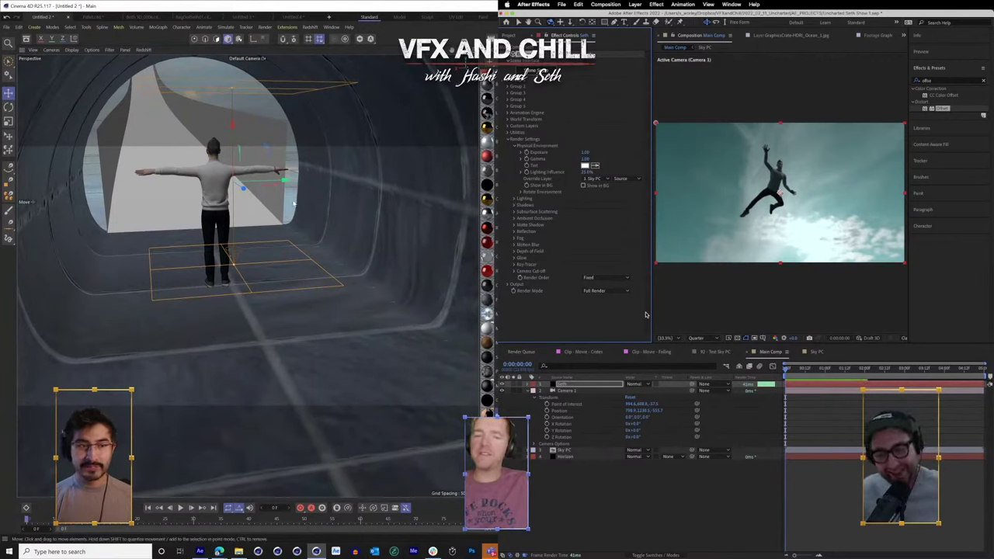
pyautogui.scroll(3, 274, 203)
pyautogui.moveTo(297, 199); pyautogui.dragTo(305, 218)
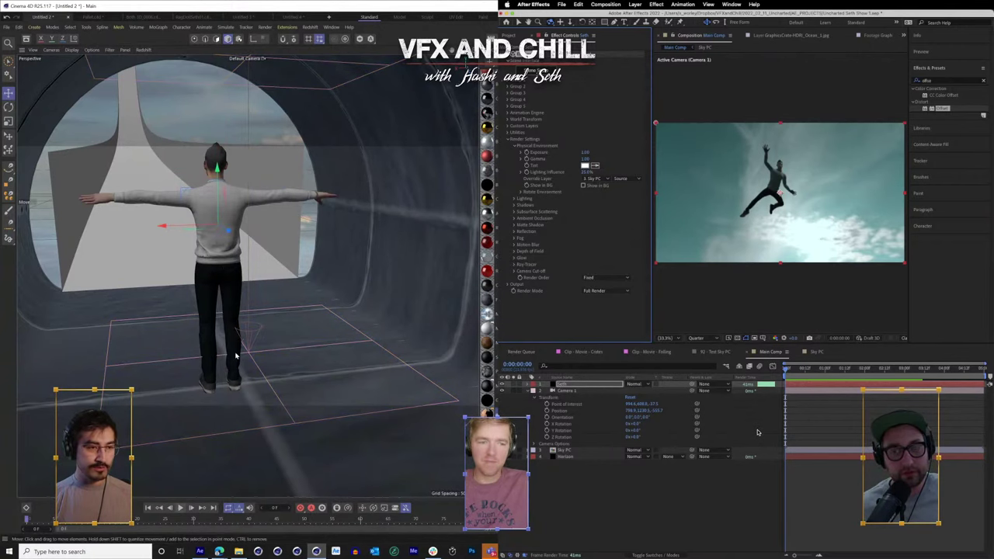
pyautogui.scroll(-6, 252, 330)
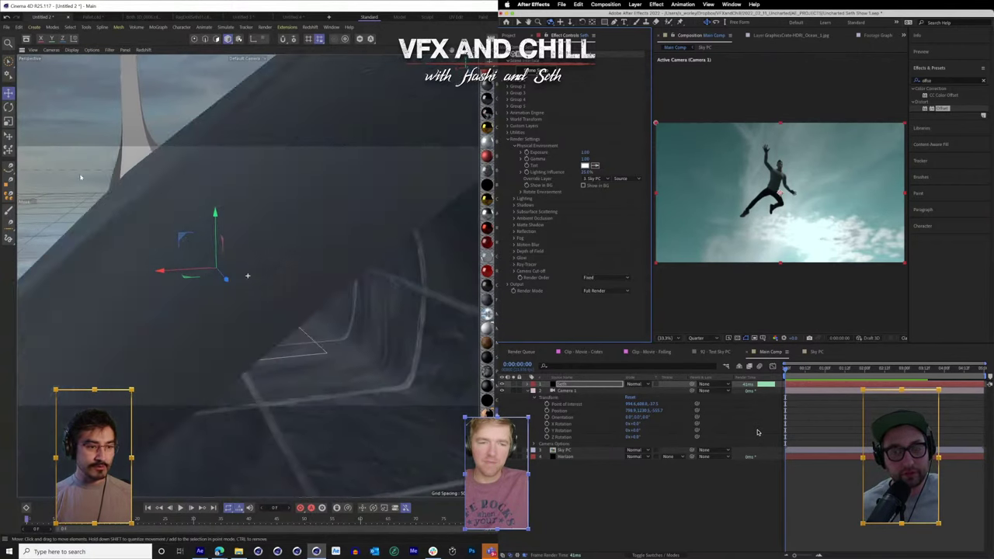
pyautogui.click(180, 509)
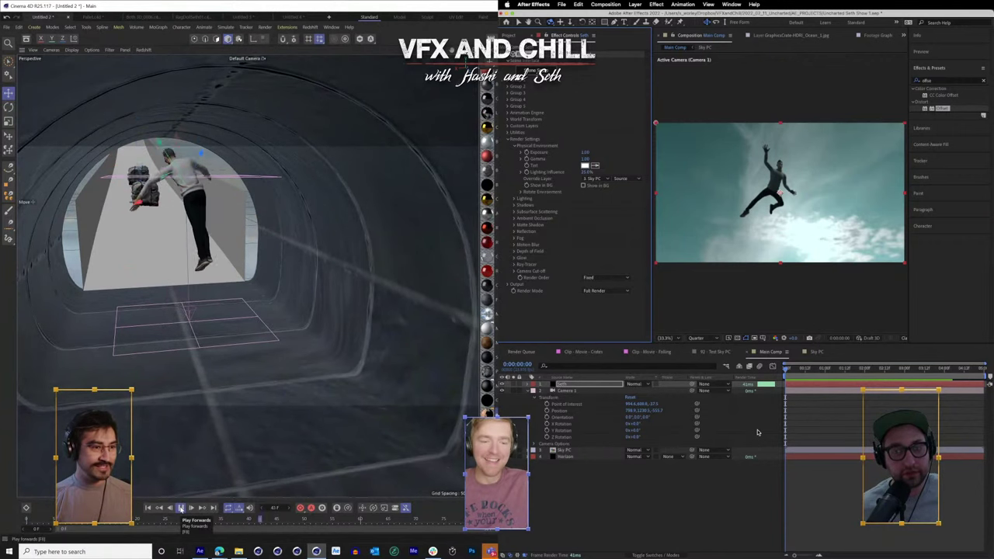
pyautogui.click(179, 509)
pyautogui.click(148, 508)
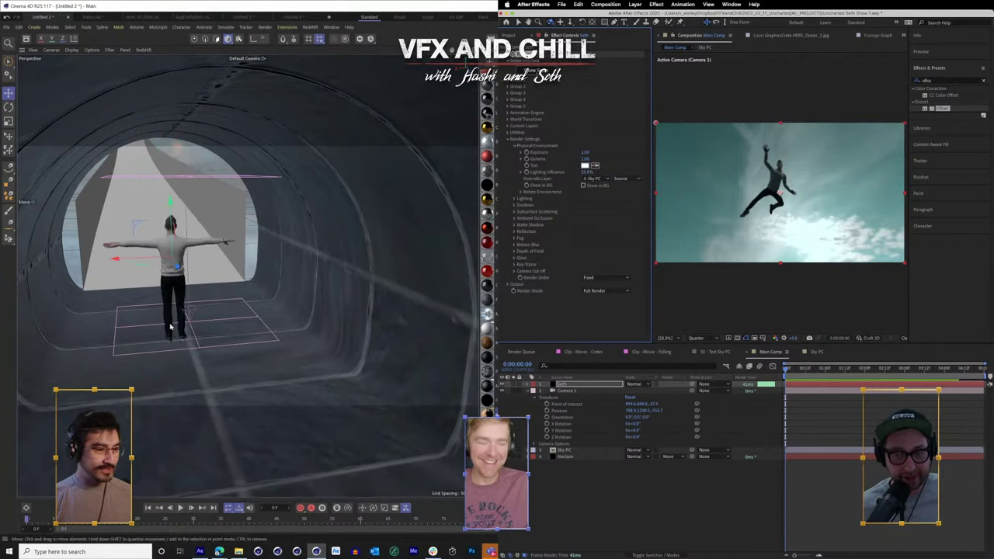
# - Reframe the Cinema 4D view closer behind the man facing the ramp, and replay the rock impact from the first frame
pyautogui.scroll(3, 177, 321)
pyautogui.scroll(2, 176, 321)
pyautogui.moveTo(177, 321); pyautogui.dragTo(206, 262)
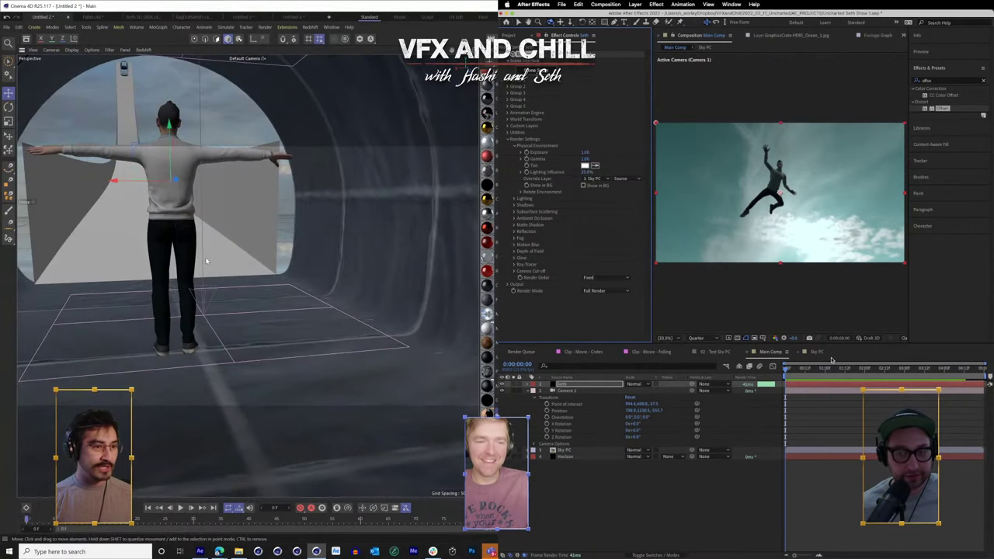
pyautogui.middleClick(209, 268)
pyautogui.scroll(-1, 209, 268)
pyautogui.middleClick(210, 268)
pyautogui.scroll(3, 284, 269)
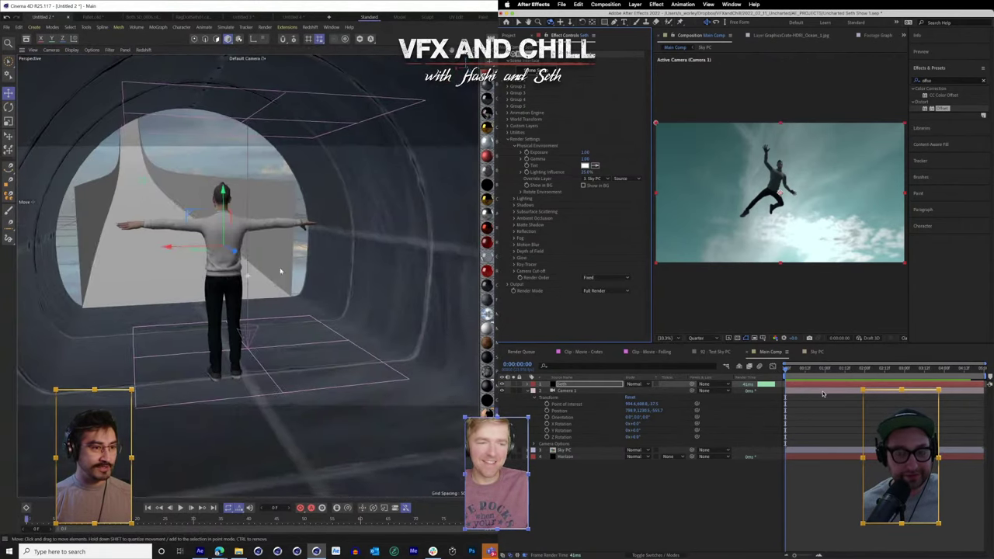
pyautogui.moveTo(284, 268); pyautogui.dragTo(272, 276)
pyautogui.moveTo(277, 279); pyautogui.dragTo(283, 280)
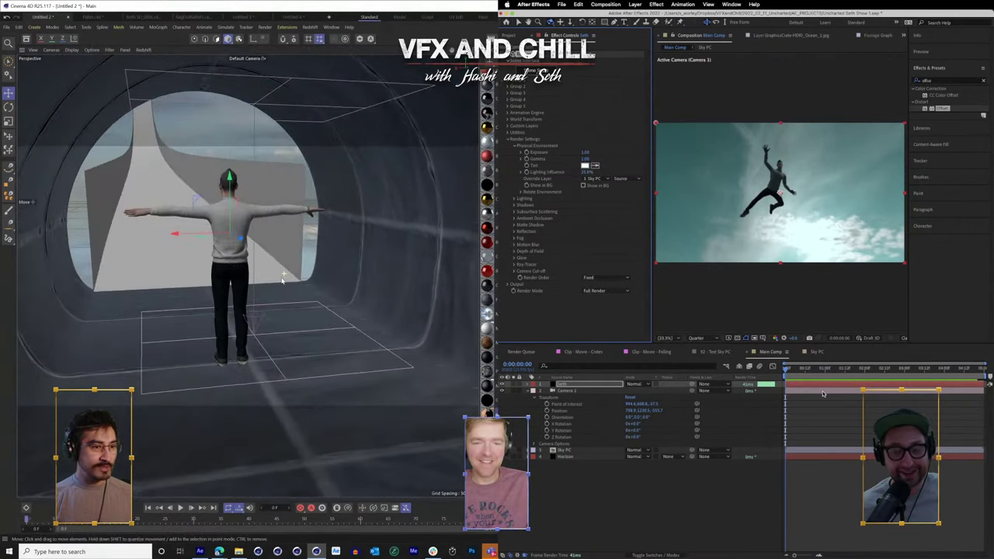
pyautogui.click(181, 509)
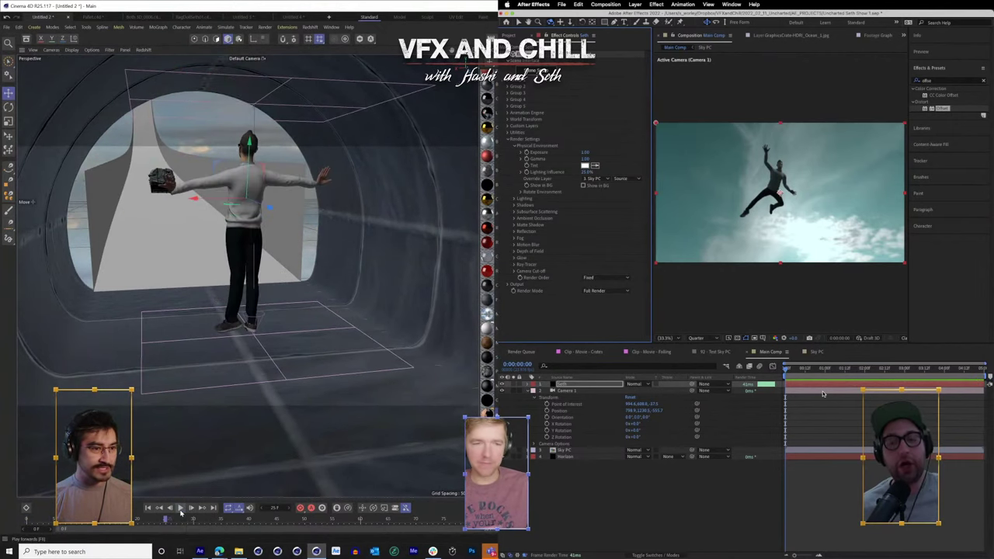
pyautogui.click(181, 511)
pyautogui.click(149, 509)
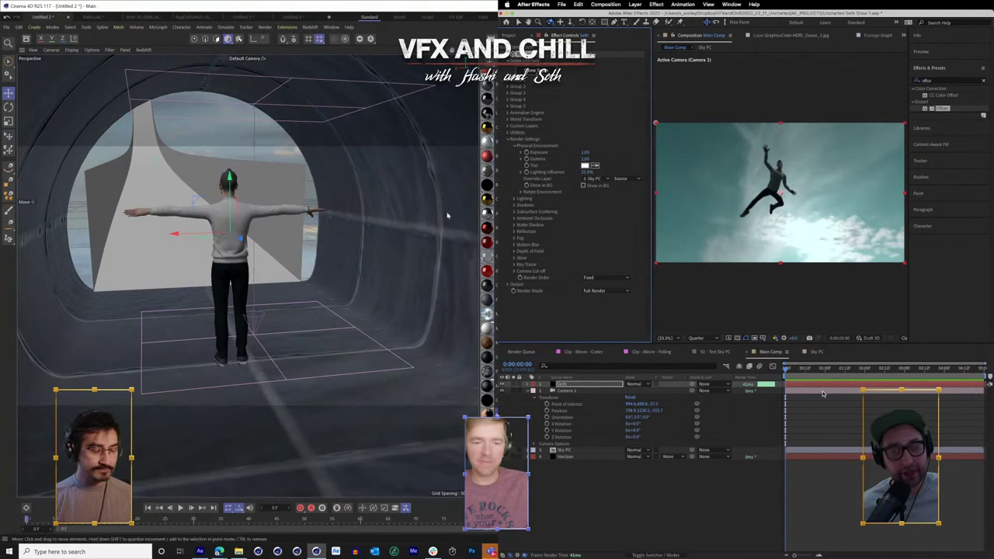
# - View the man and tunnel opening from another angle in Cinema 4D, and check the falling man at 0:00:00:14 in Main Comp
pyautogui.moveTo(234, 295); pyautogui.dragTo(185, 305)
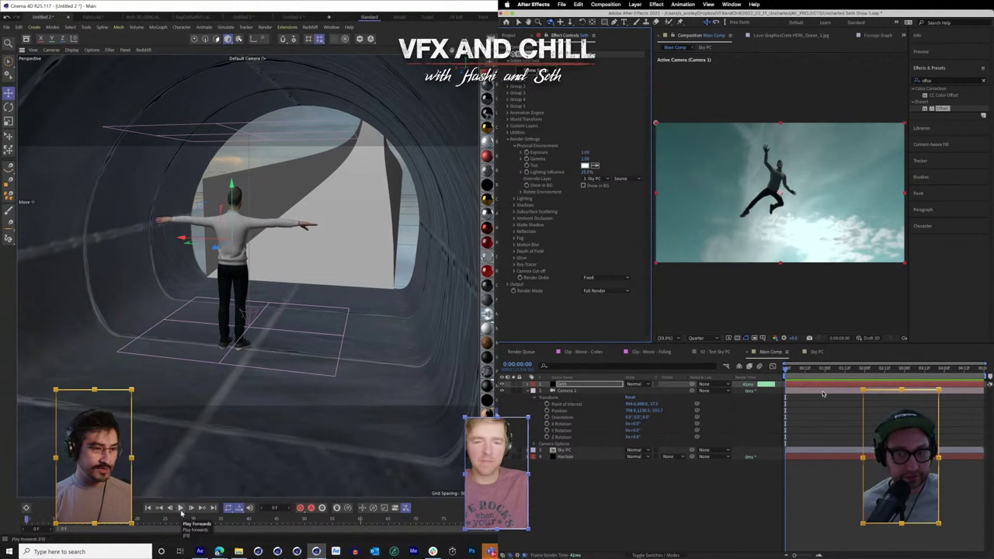
pyautogui.click(808, 374)
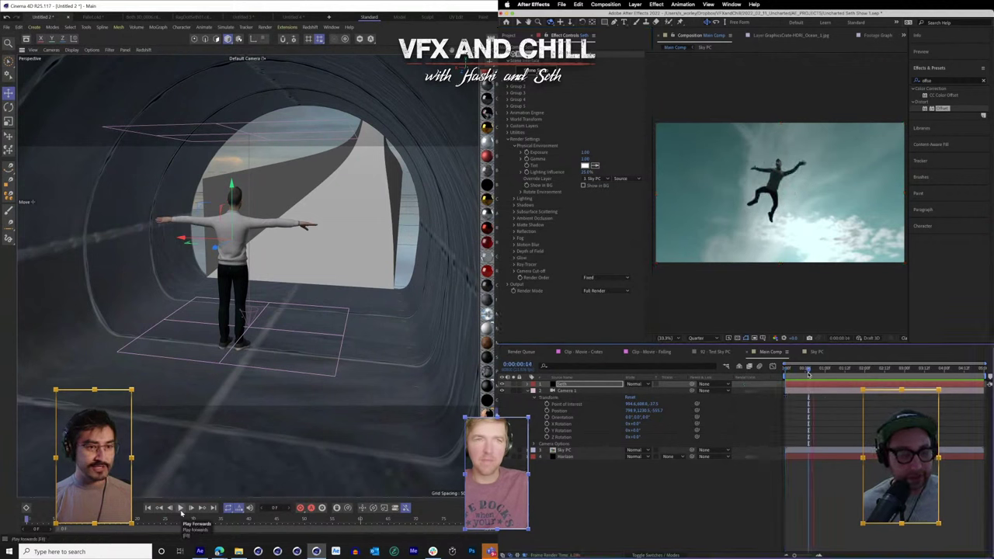
# - Play the crate impact from directly behind the man in Cinema 4D, and preview the falling man in Main Comp
pyautogui.click(181, 508)
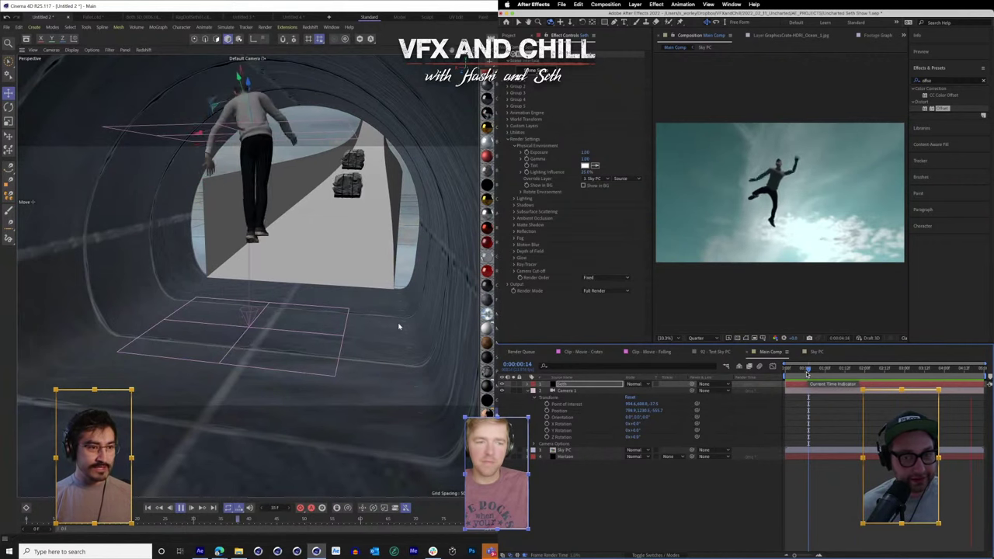
pyautogui.moveTo(402, 322); pyautogui.dragTo(413, 316)
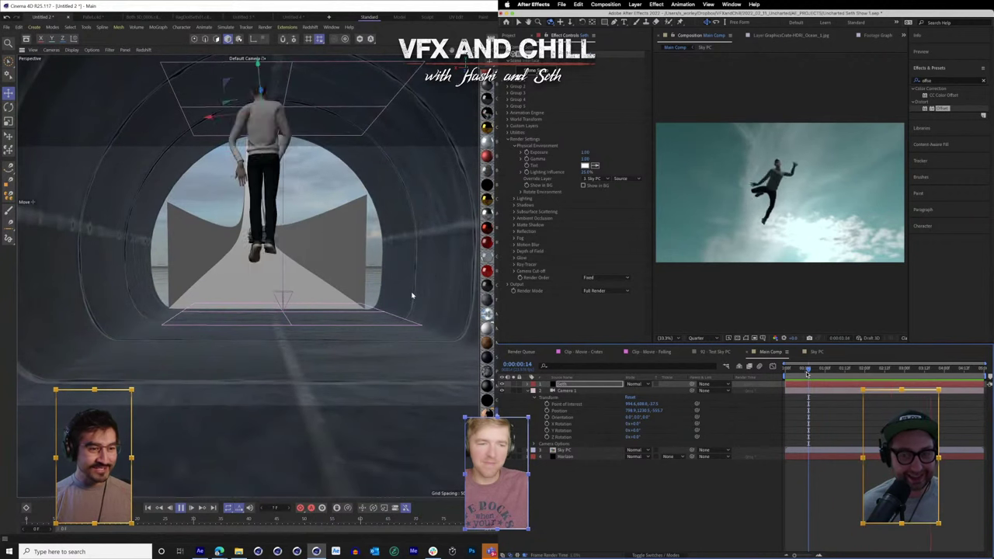
pyautogui.press('space')
pyautogui.click(180, 508)
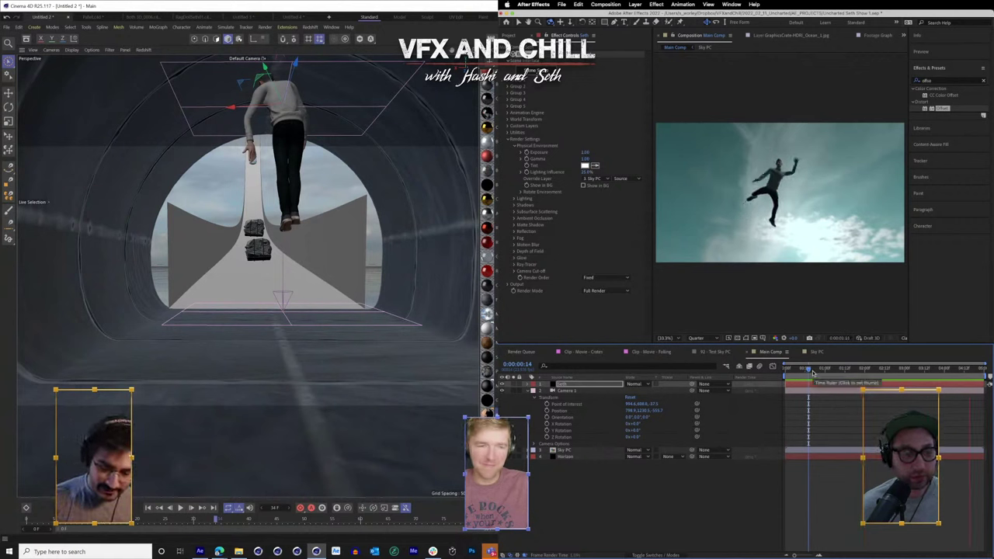
pyautogui.press('space')
# - Return the Cinema 4D simulation to its first frame, and create a group null for the falling man's Group 1 in After Effects
pyautogui.click(569, 385)
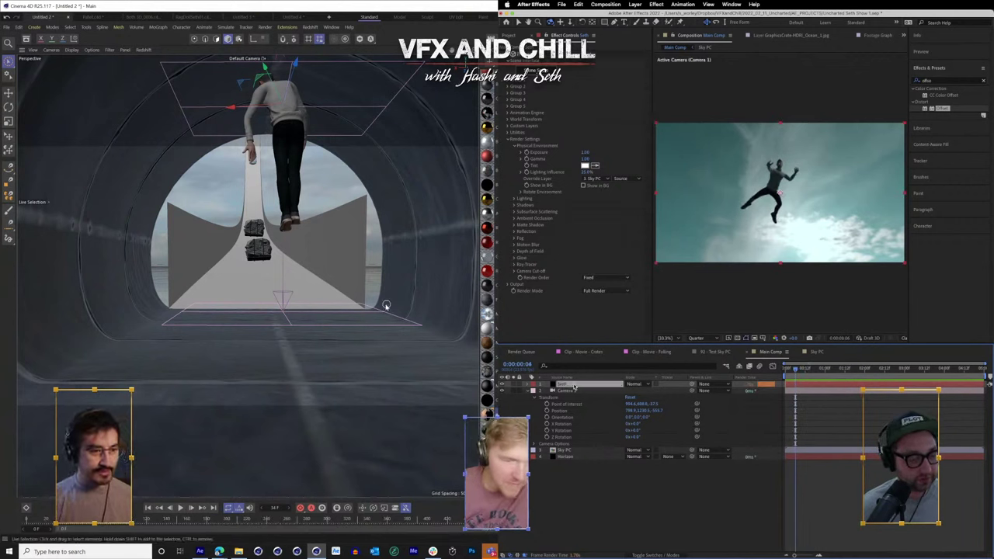
pyautogui.click(147, 508)
pyautogui.click(508, 80)
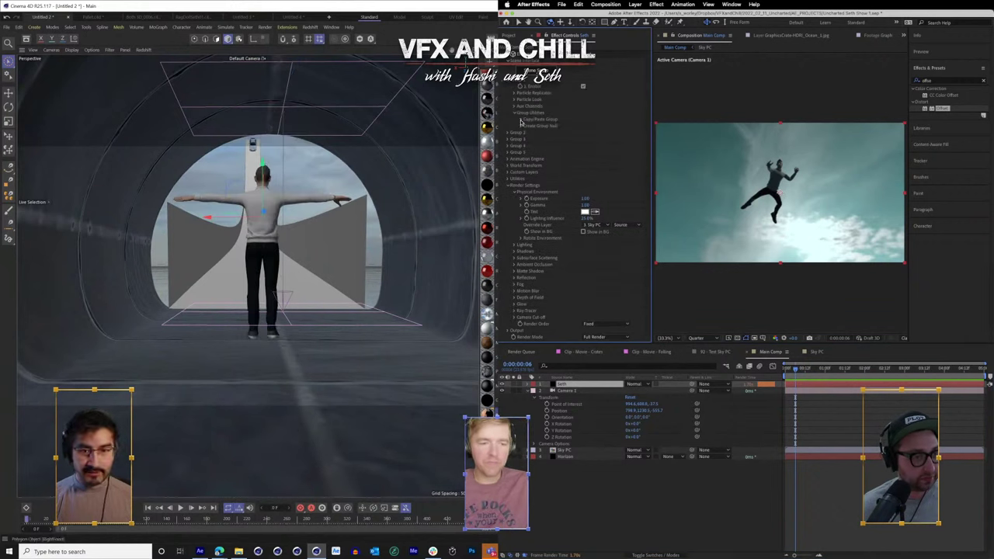
pyautogui.click(521, 127)
pyautogui.click(544, 135)
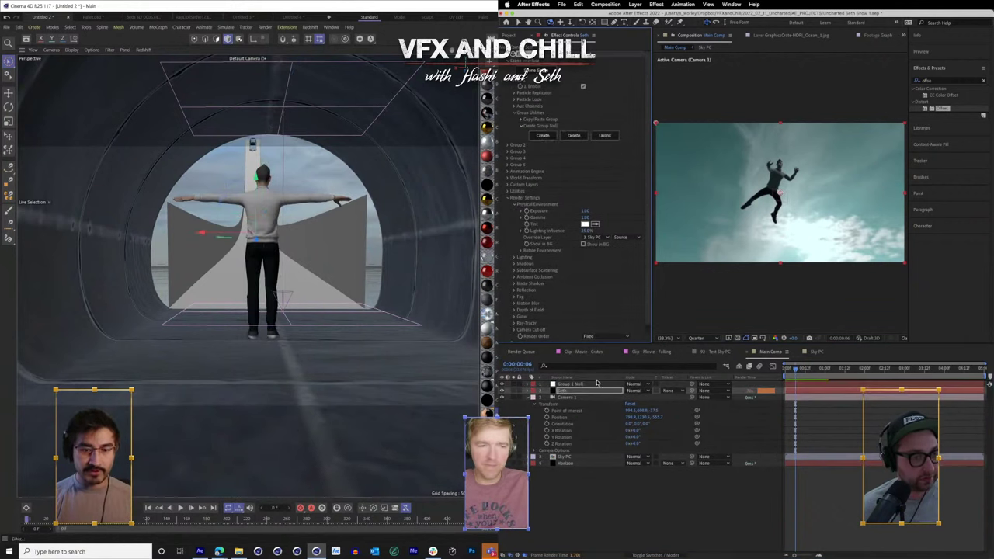
# - Reveal the Group 1 Null's rotation properties and start keyframing its X Rotation, reframing the man in the Cinema 4D tunnel
pyautogui.click(569, 389)
pyautogui.press('r')
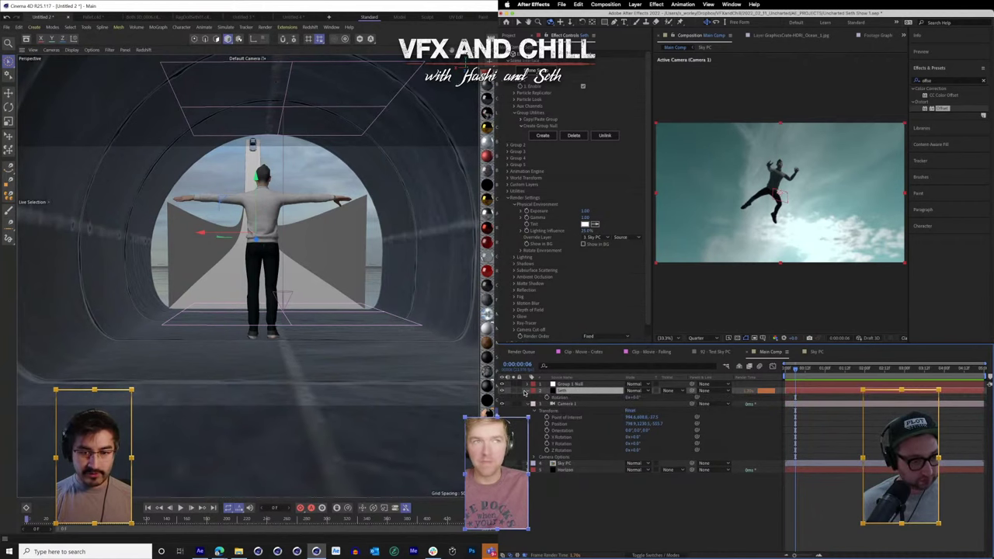
pyautogui.click(577, 385)
pyautogui.press('r')
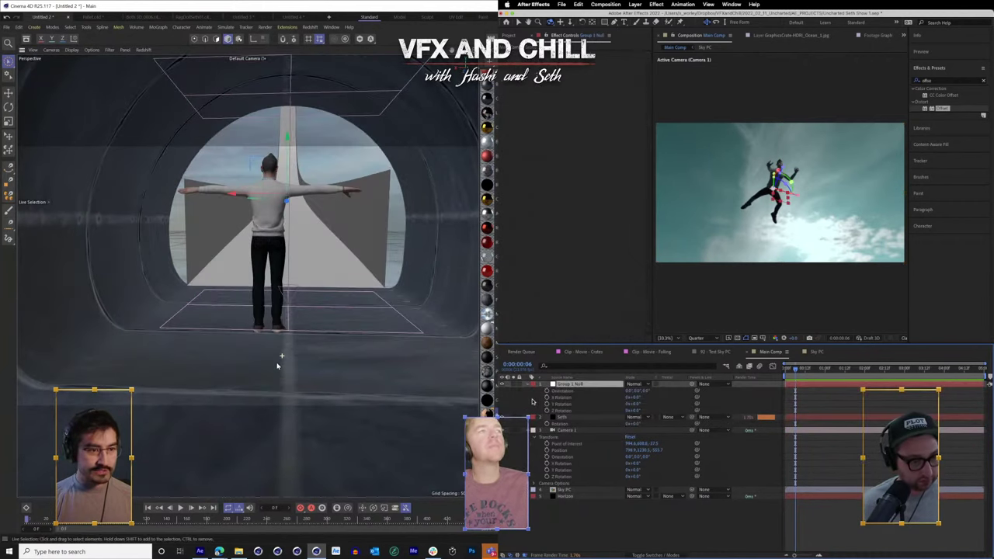
pyautogui.moveTo(284, 359); pyautogui.dragTo(315, 332)
pyautogui.click(546, 397)
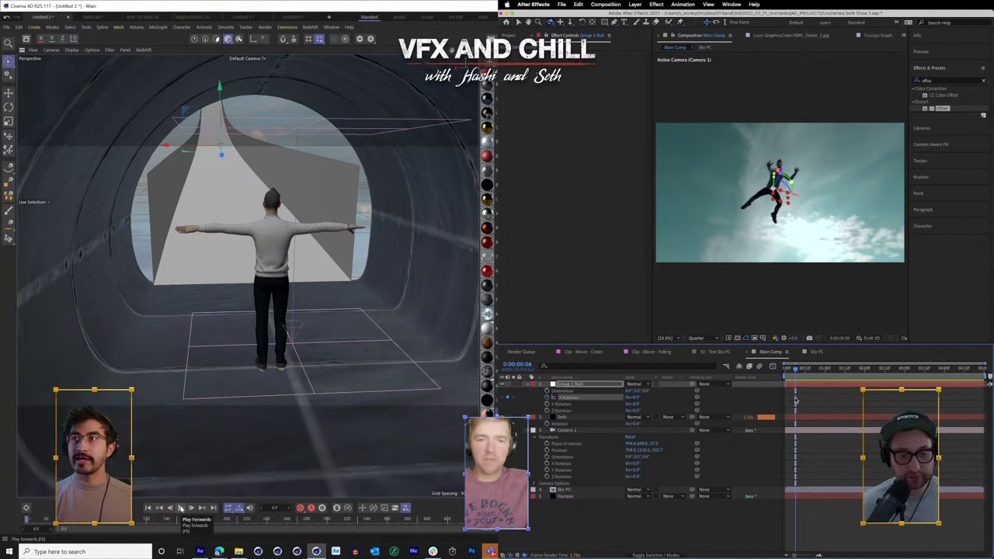
# - Play and rewind the Cinema 4D crate simulation, and preview the keyframed X Rotation from the first frame of Main Comp
pyautogui.click(181, 508)
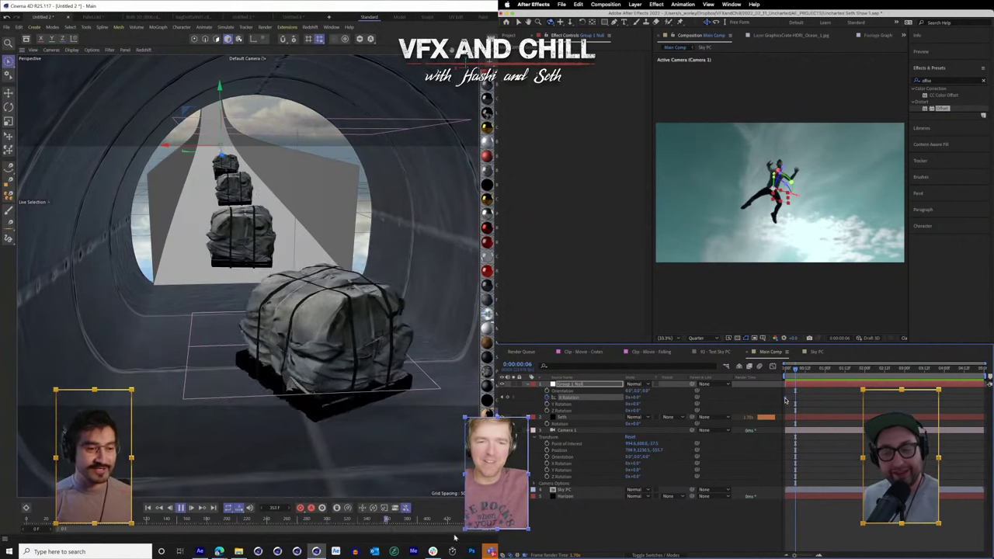
pyautogui.click(181, 509)
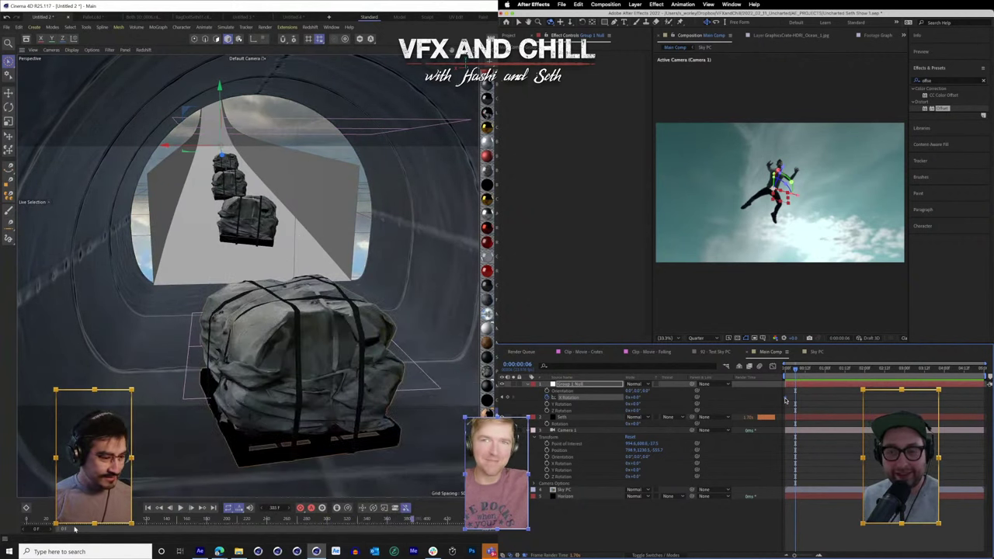
pyautogui.moveTo(74, 528); pyautogui.dragTo(8, 537)
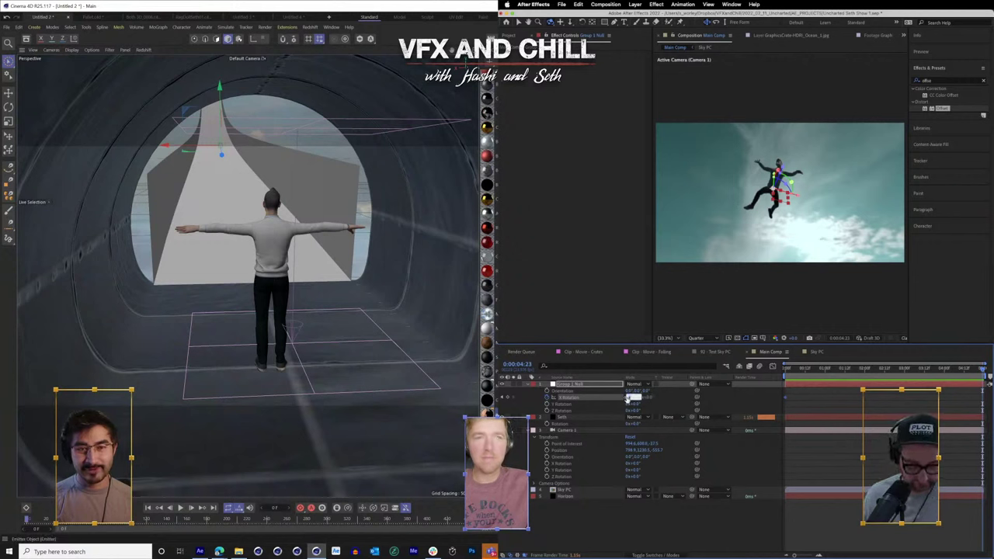
pyautogui.moveTo(816, 370); pyautogui.dragTo(739, 374)
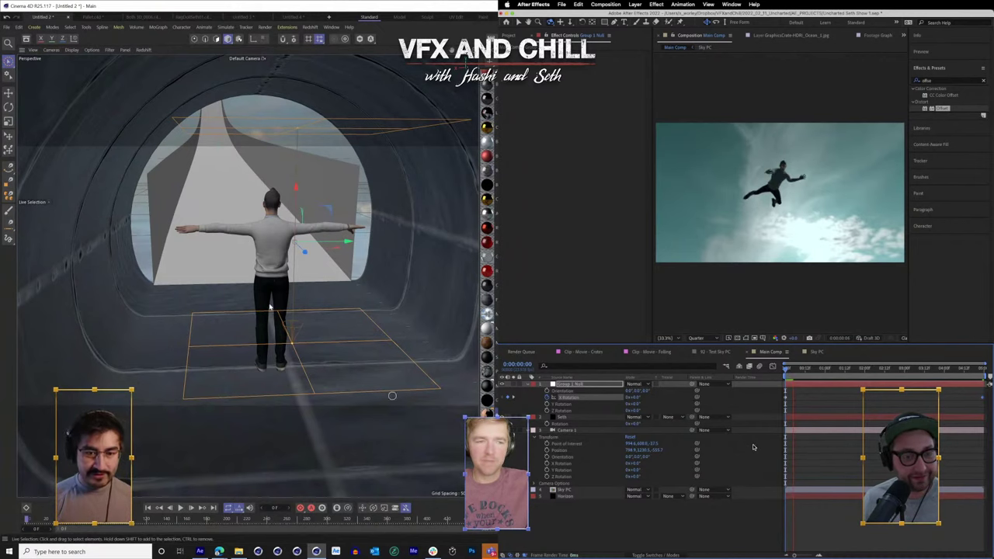
# - Stop the Cinema 4D playback, return to frame 0, and view the whole tunnel and ramp from outside
pyautogui.moveTo(270, 308); pyautogui.dragTo(242, 222)
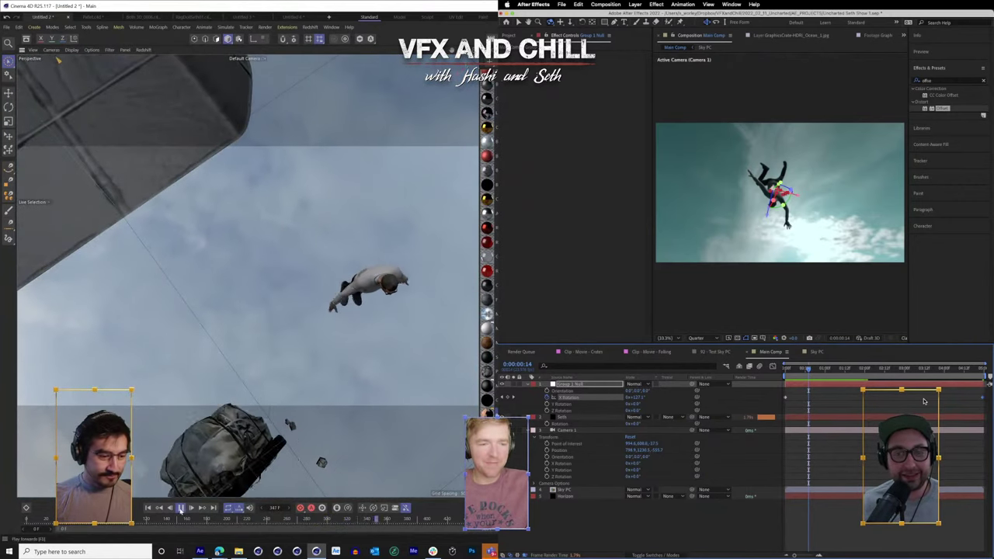
pyautogui.click(180, 508)
pyautogui.moveTo(56, 519); pyautogui.dragTo(2, 532)
pyautogui.moveTo(274, 291); pyautogui.dragTo(200, 167)
# - Preview the man's rotation in Main Comp, extend the work area to the end, and return to the first frame
pyautogui.moveTo(813, 379); pyautogui.dragTo(789, 371)
pyautogui.press('space')
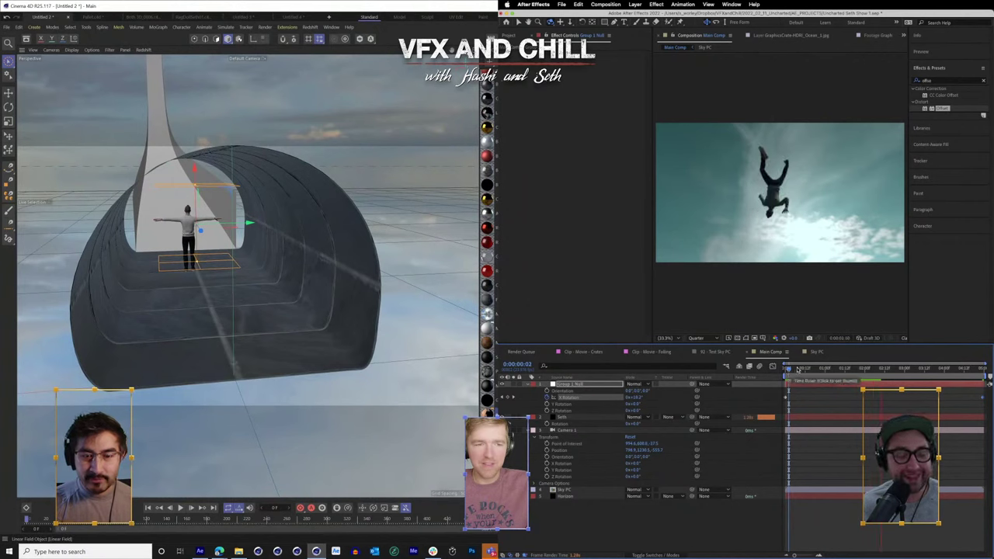
pyautogui.click(798, 370)
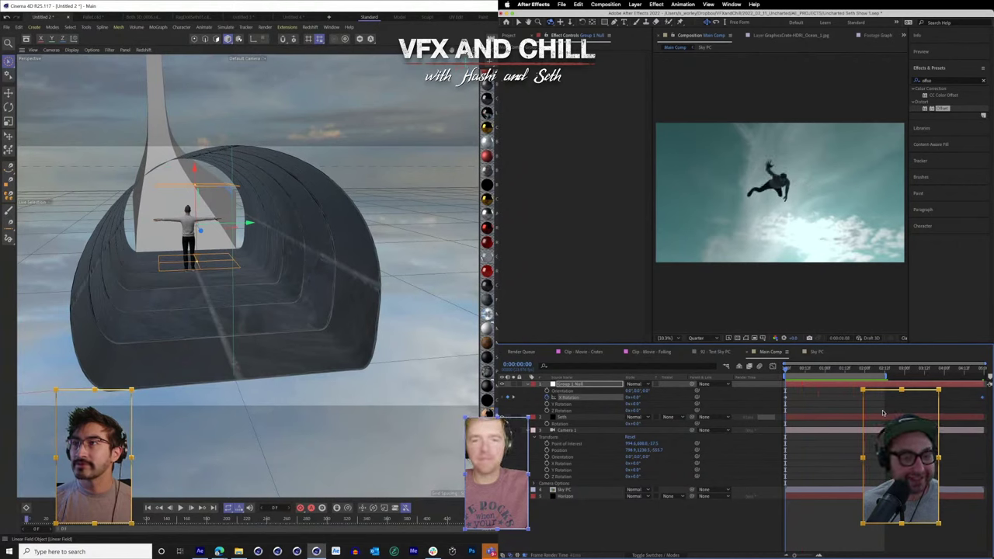
pyautogui.moveTo(887, 377); pyautogui.dragTo(990, 378)
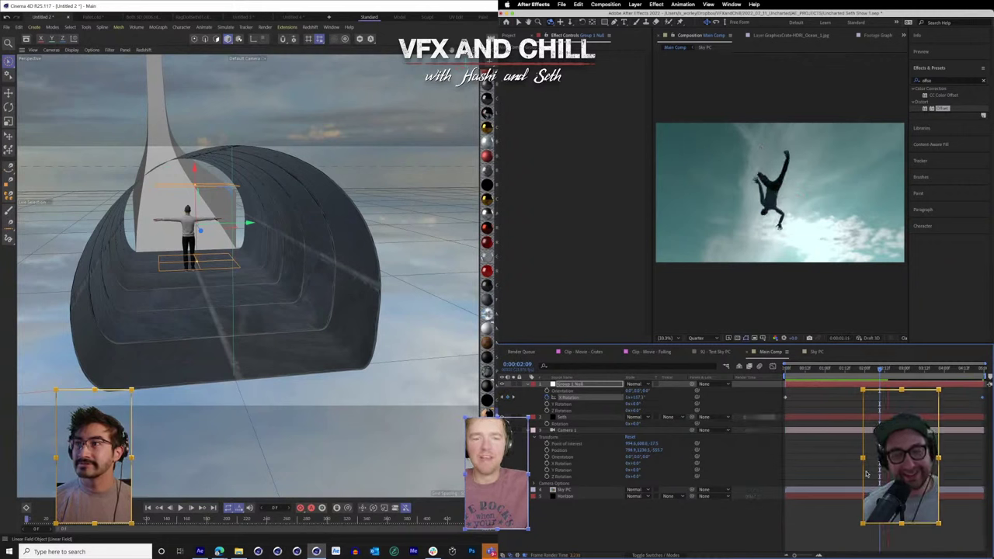
pyautogui.moveTo(843, 379); pyautogui.dragTo(740, 382)
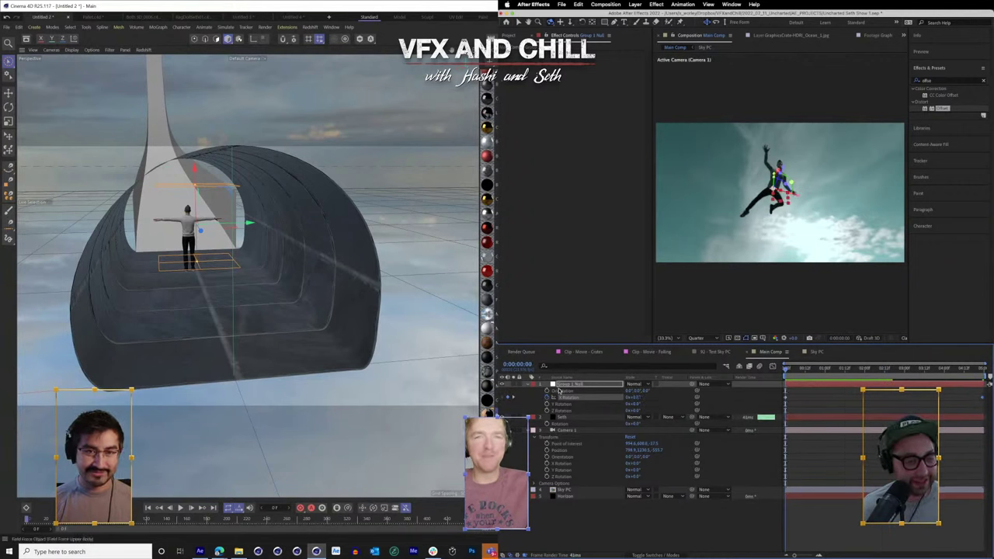
# - Add the expression wiggle(2,200) to the Position of the Group 1 Null
pyautogui.press('p')
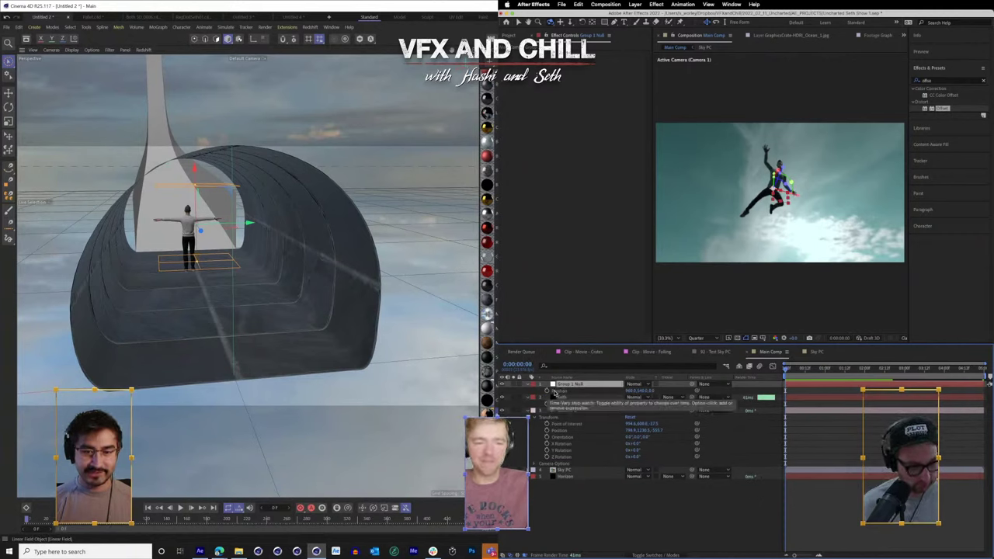
pyautogui.rightClick(560, 391)
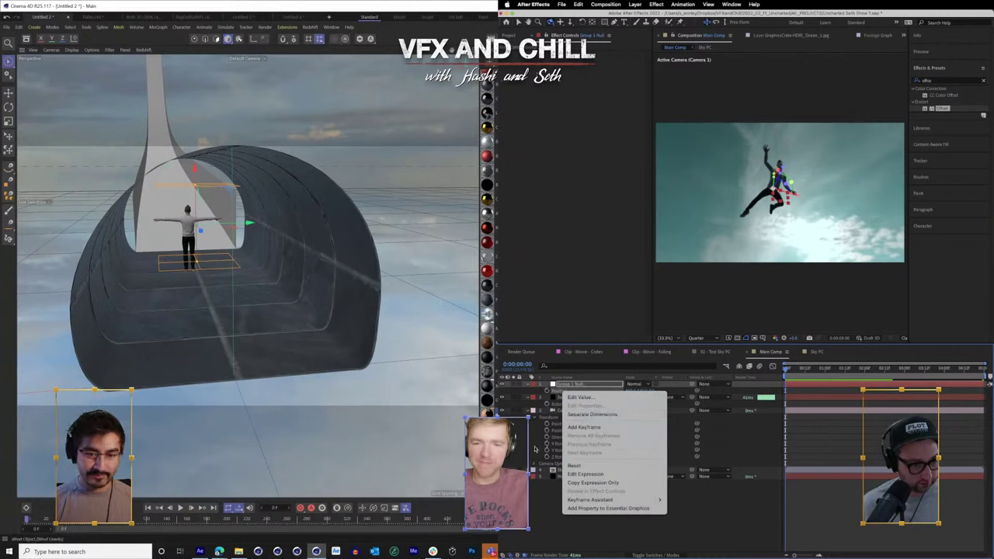
pyautogui.click(548, 398)
pyautogui.keyDown('alt'); pyautogui.click(546, 391); pyautogui.keyUp('alt')
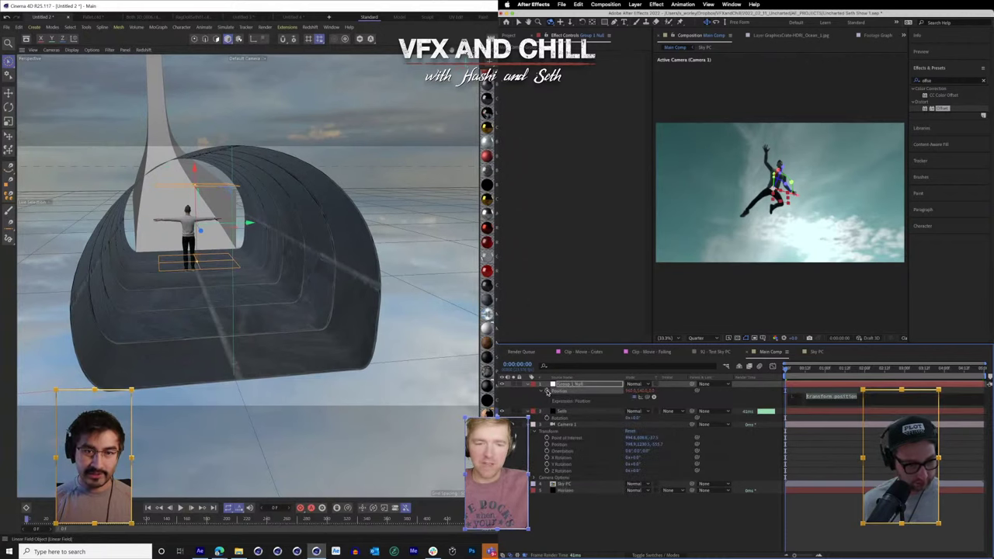
pyautogui.write('wiggle()')
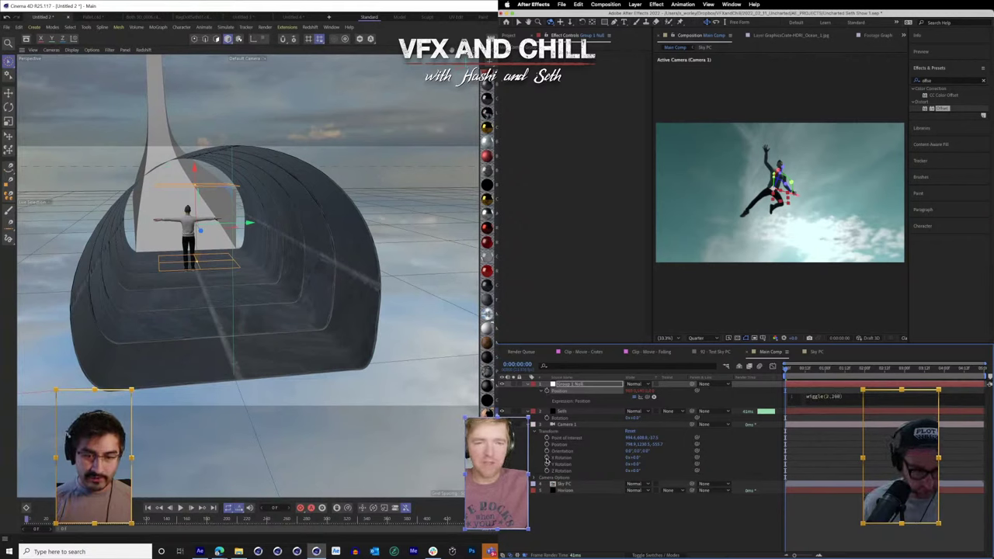
pyautogui.click(556, 503)
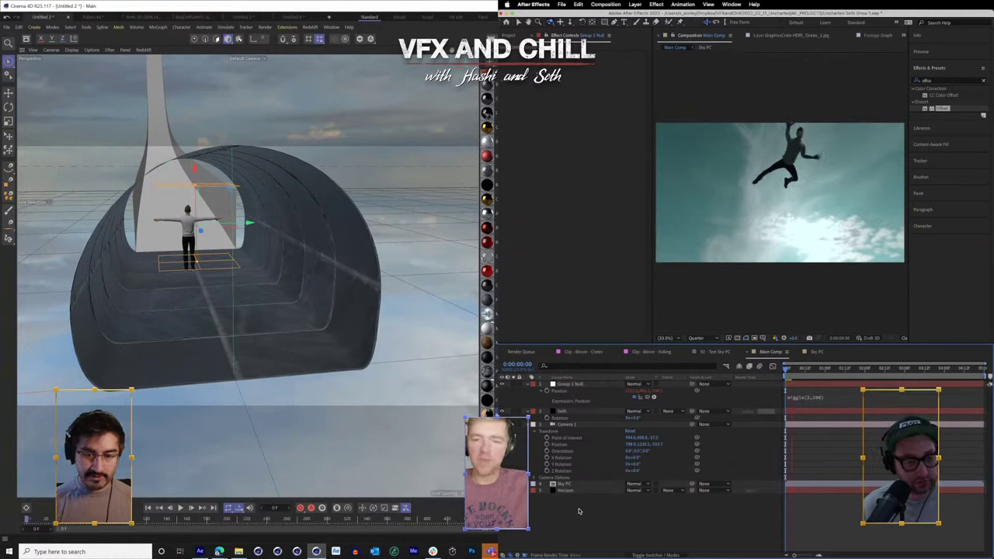
# - Play the Cinema 4D simulation with the circular field around the man, and return it to frame 0
pyautogui.click(229, 235)
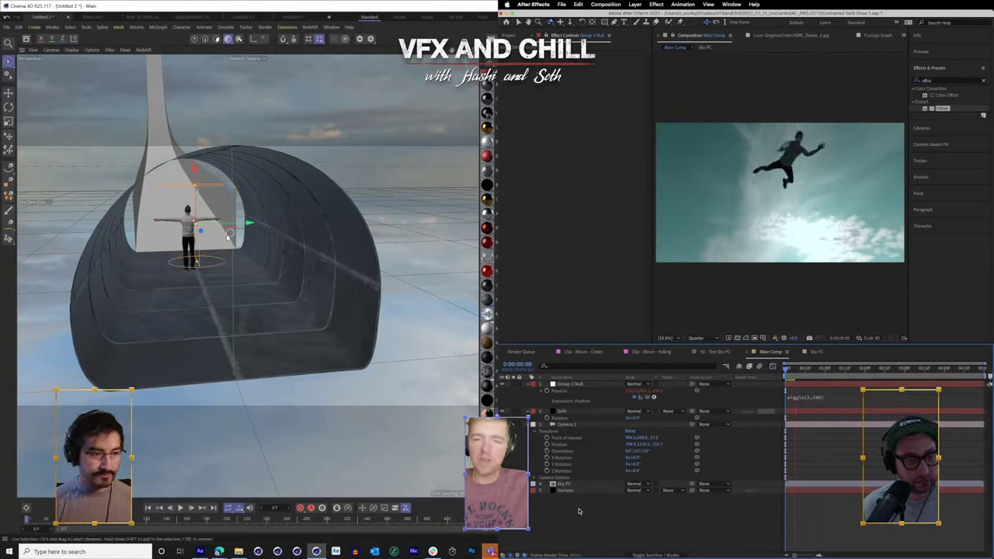
pyautogui.click(180, 508)
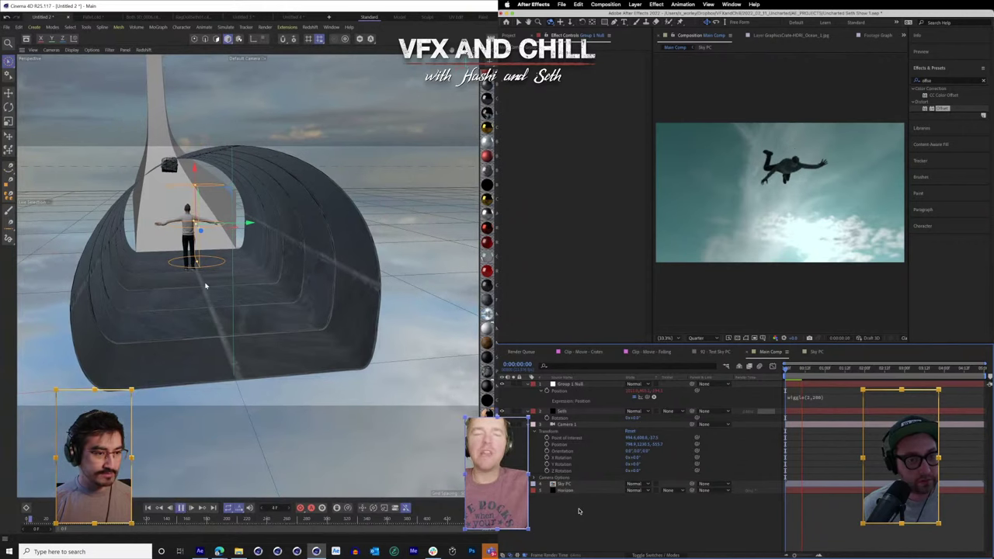
pyautogui.click(180, 508)
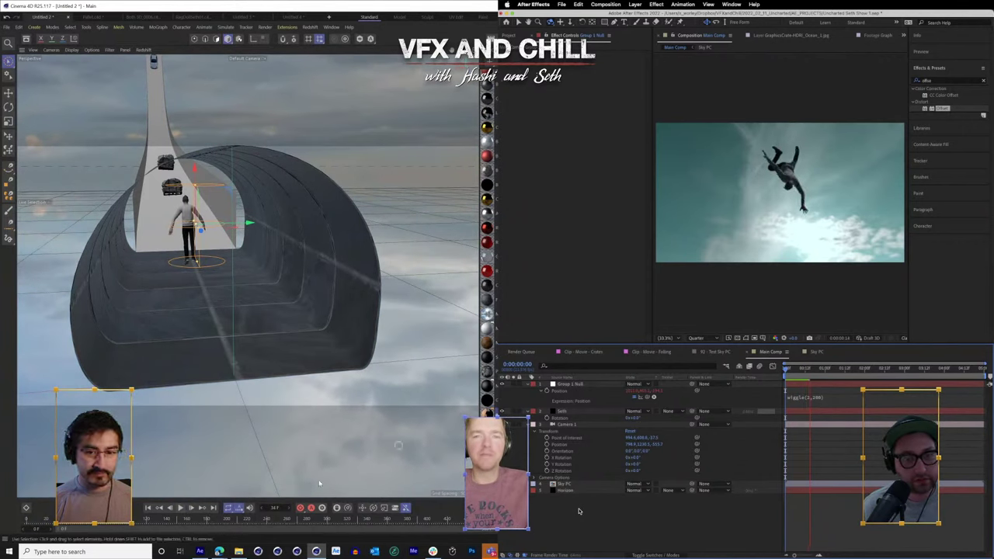
pyautogui.click(147, 508)
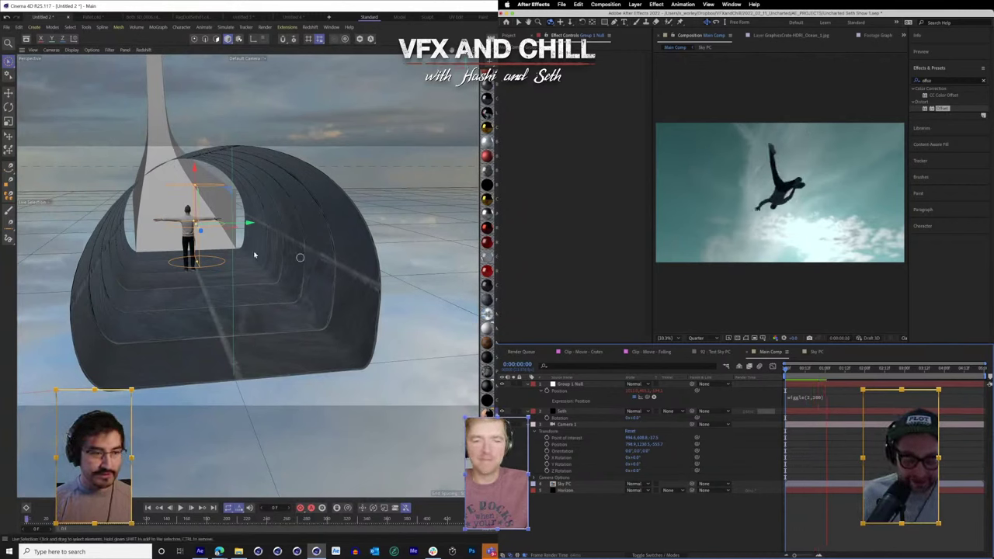
# - Reframe the Cinema 4D view closer inside the tunnel behind the man, and replay the crate simulation
pyautogui.scroll(4, 225, 272)
pyautogui.moveTo(225, 272)
pyautogui.mouseDown()
pyautogui.moveTo(247, 275)
pyautogui.moveTo(216, 258)
pyautogui.moveTo(222, 269)
pyautogui.mouseUp()
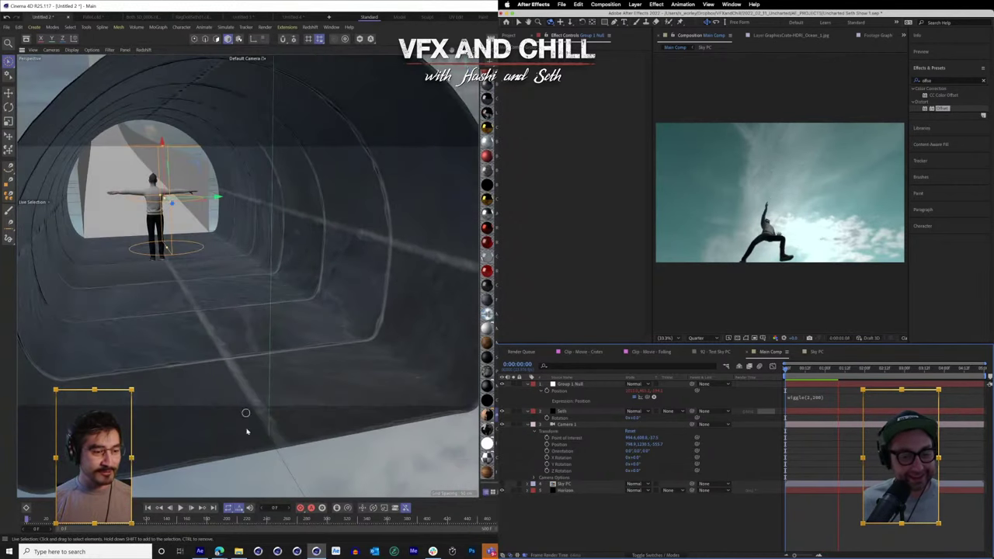
pyautogui.press('e')
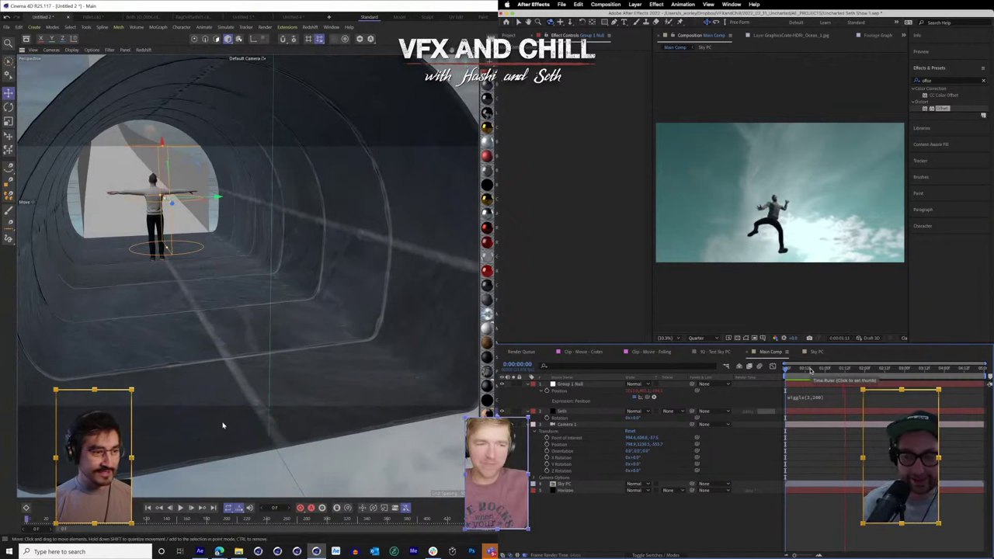
pyautogui.click(181, 509)
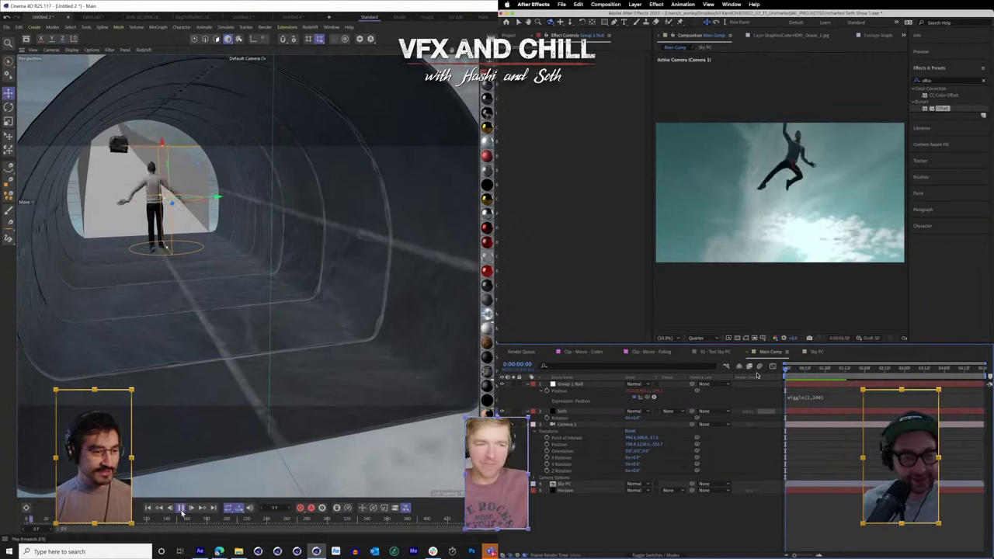
# - Lower the wiggle frequency to 1 in the Group 1 Null's Position expression
pyautogui.click(846, 396)
pyautogui.click(828, 397)
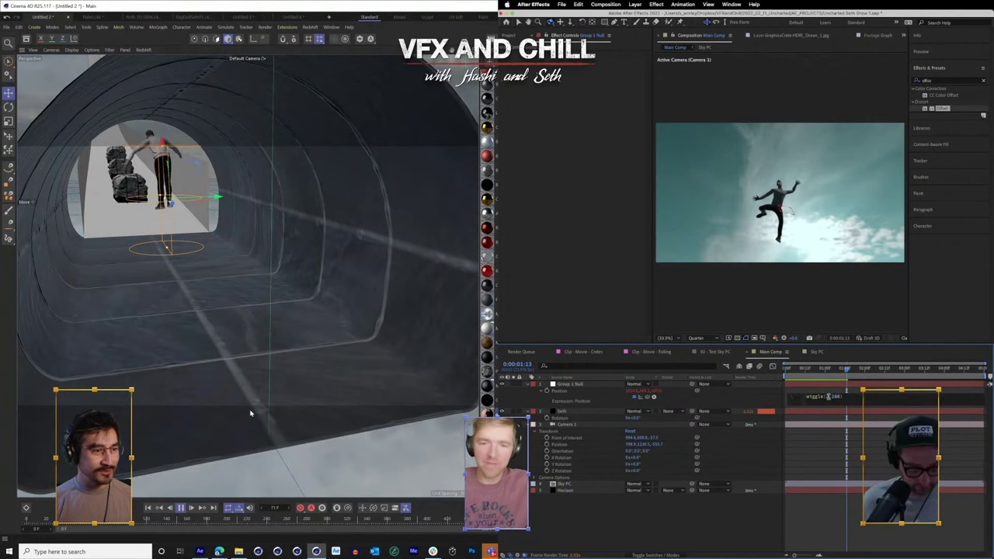
pyautogui.write('1')
pyautogui.click(759, 457)
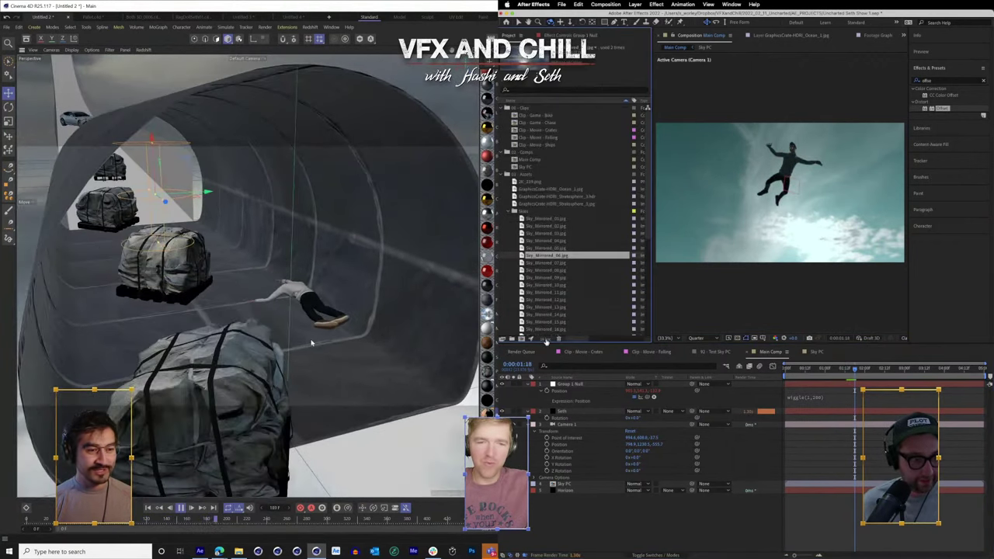
# - Set the color depth in the After Effects project settings, and go to an early frame of Main Comp
pyautogui.click(546, 339)
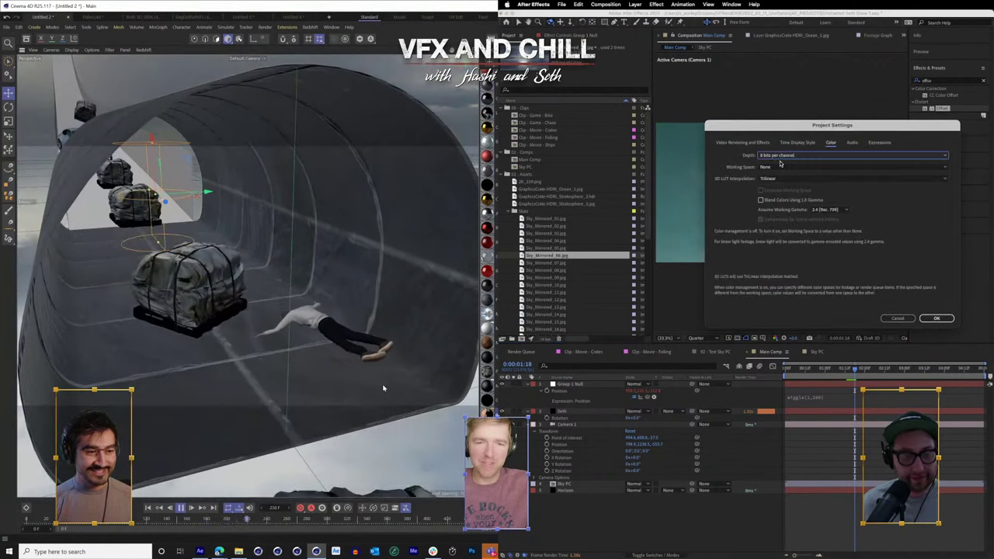
pyautogui.click(936, 318)
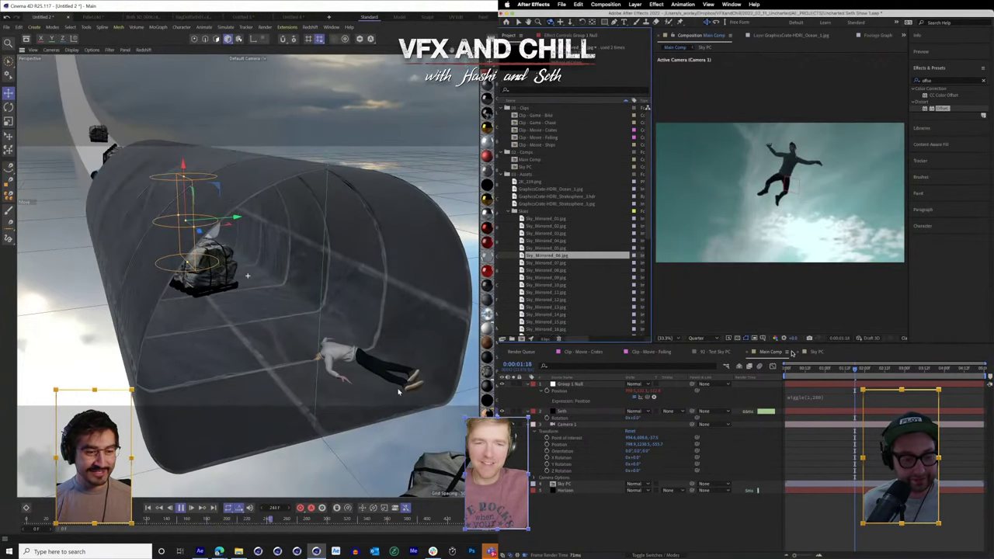
pyautogui.click(803, 370)
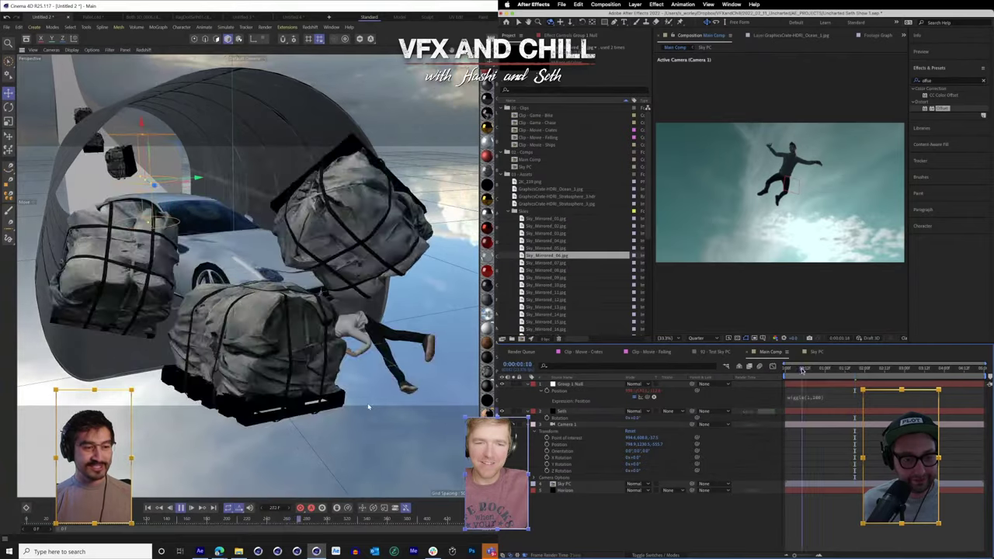
# - Preview Main Comp from its start, and review the Video Rendering and Effects option in the After Effects project settings
pyautogui.moveTo(802, 370); pyautogui.dragTo(784, 369)
pyautogui.press('space')
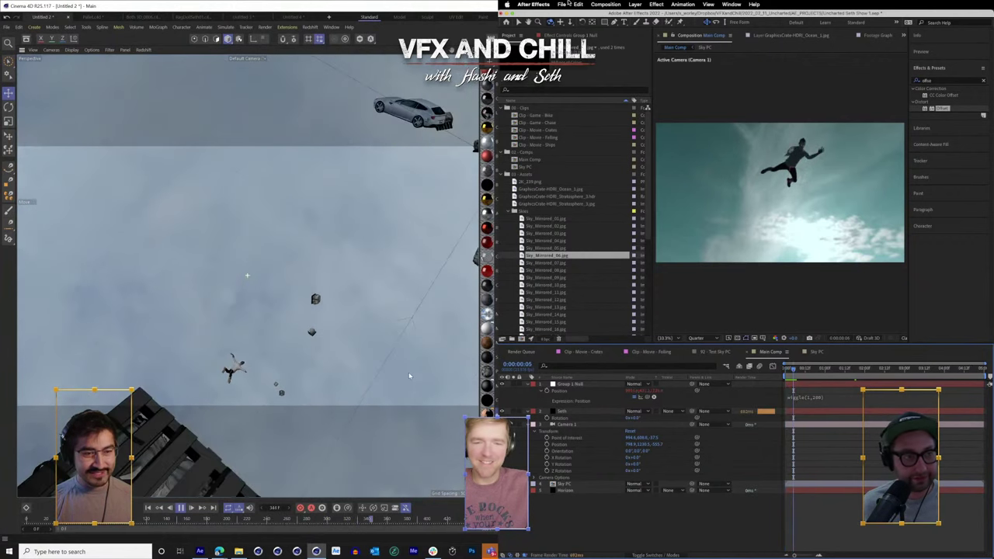
pyautogui.click(561, 3)
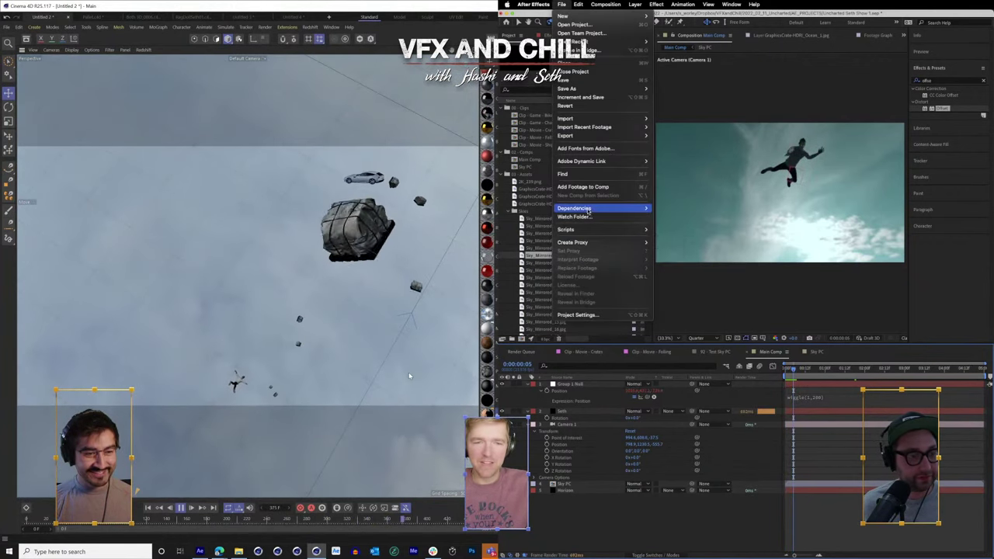
pyautogui.click(583, 316)
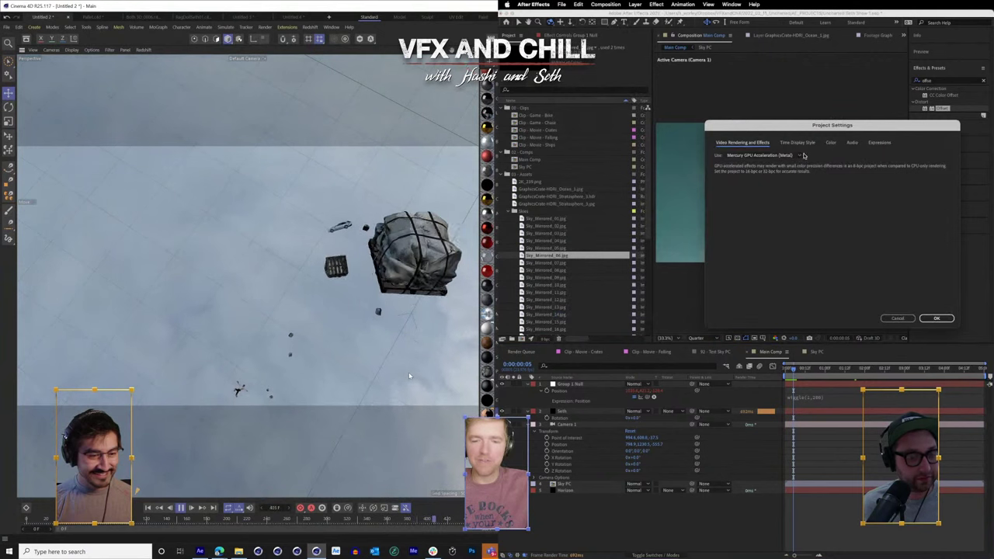
pyautogui.click(936, 319)
pyautogui.press('space')
pyautogui.click(800, 374)
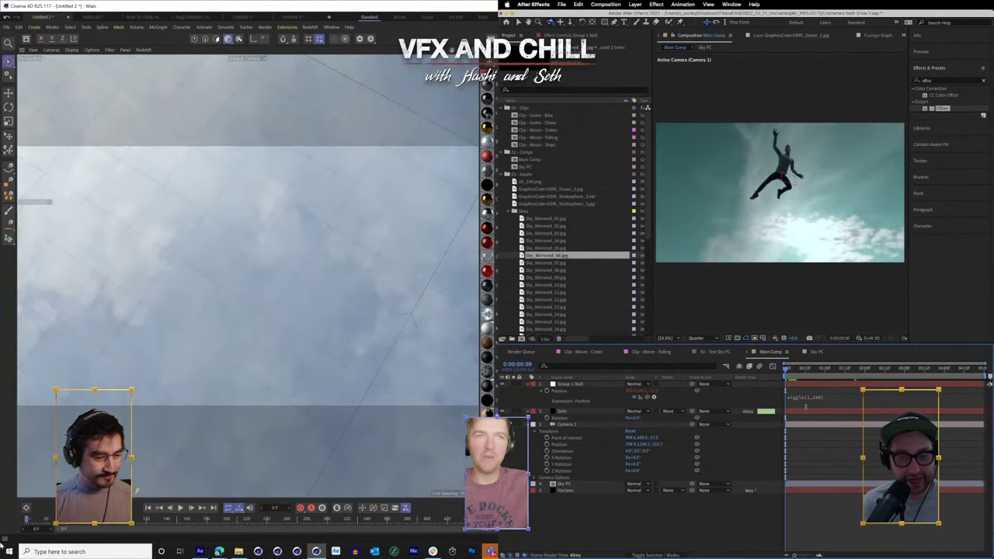
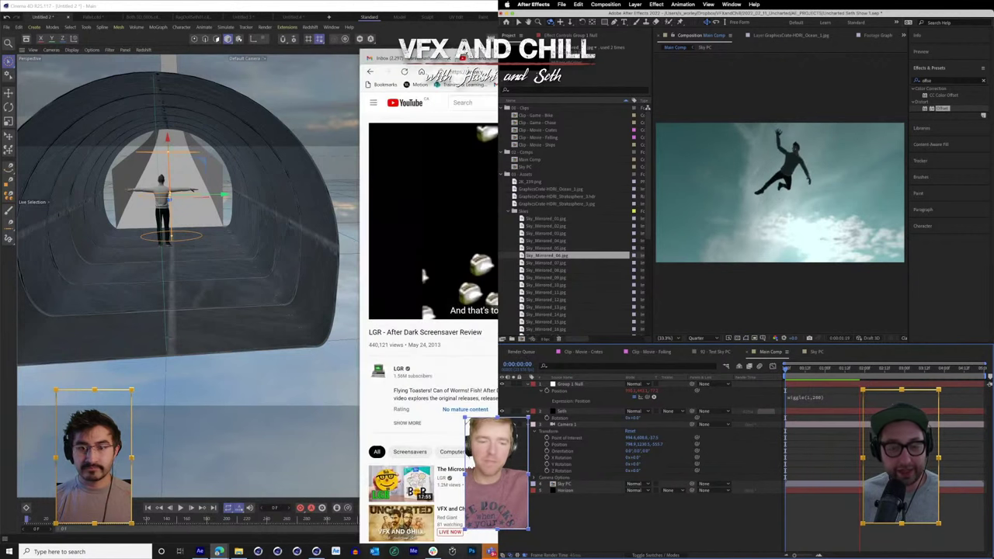
# - Move and widen the browser window with the After Dark screensaver video, and switch the video to theater mode
pyautogui.moveTo(496, 58); pyautogui.dragTo(296, 16)
pyautogui.press('space')
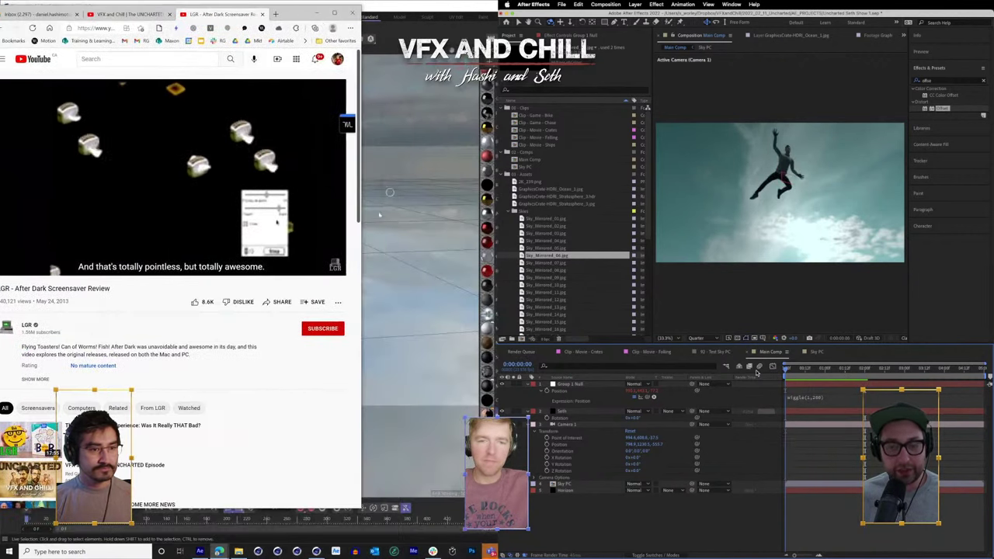
pyautogui.moveTo(354, 229); pyautogui.dragTo(499, 229)
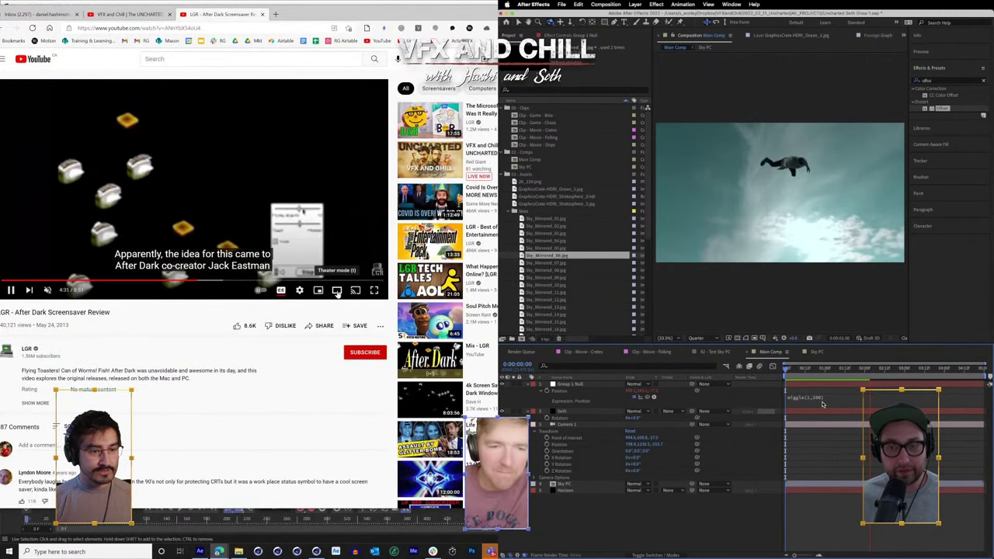
pyautogui.click(336, 290)
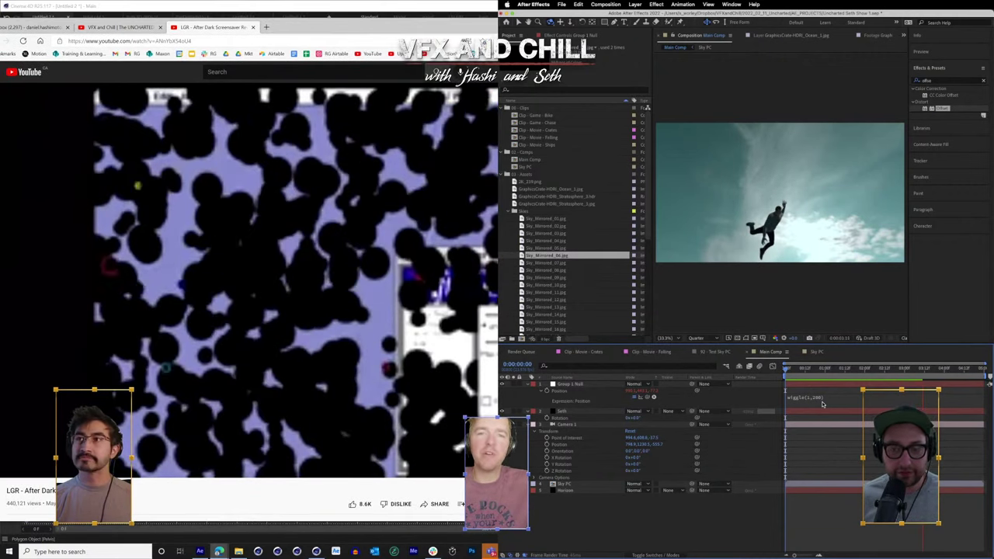
# - Skip ahead through the After Dark screensaver video in several jumps, and move the browser window off the Cinema 4D view
pyautogui.moveTo(403, 454)
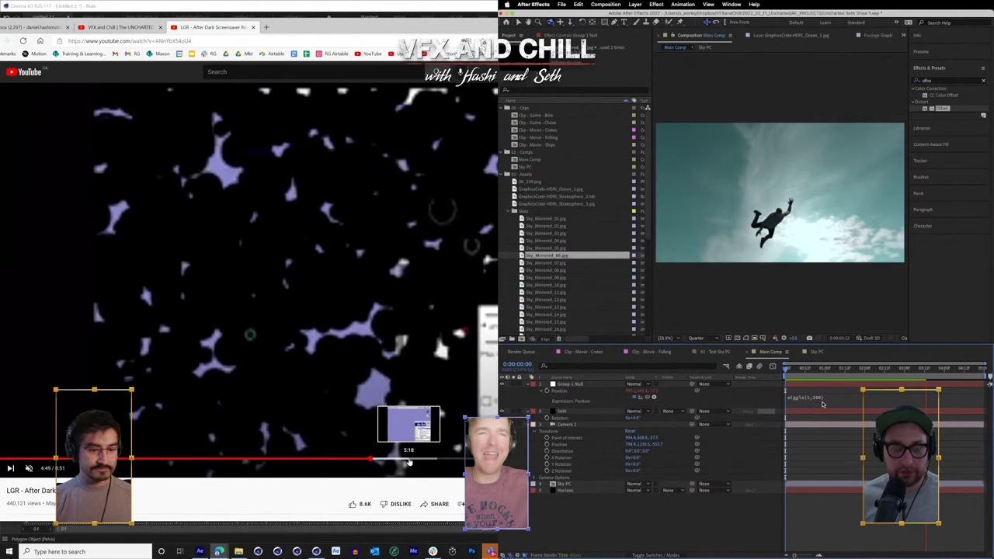
pyautogui.click(437, 462)
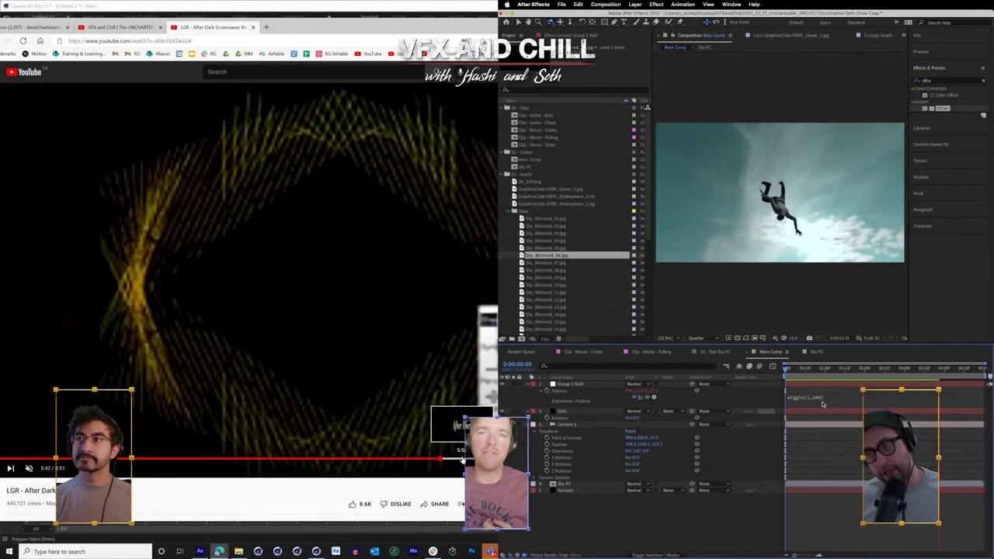
pyautogui.click(461, 460)
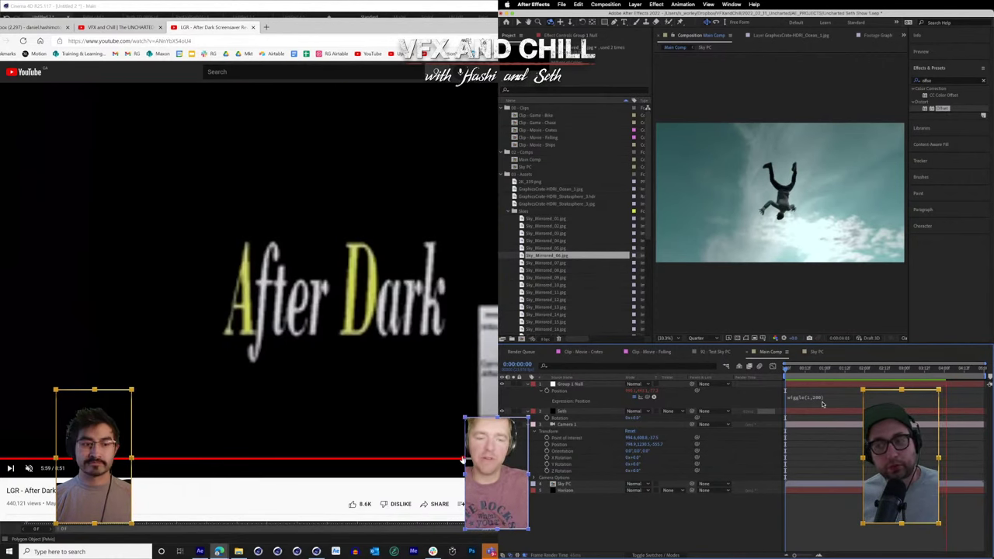
pyautogui.click(482, 459)
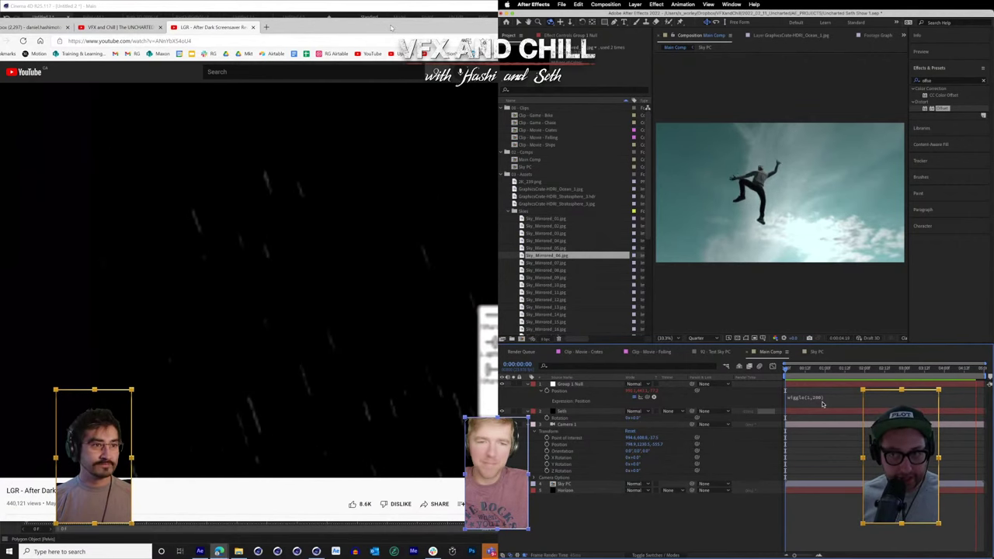
pyautogui.moveTo(391, 28); pyautogui.dragTo(917, 171)
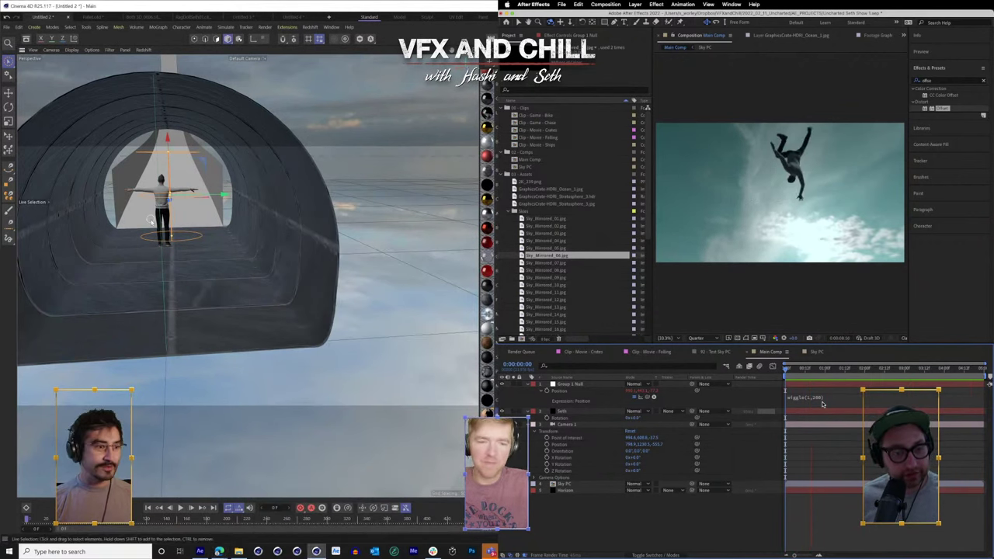
# - Reframe the Cinema 4D view to face the man inside the tunnel, and play the simulation with the circular field
pyautogui.moveTo(223, 244)
pyautogui.mouseDown()
pyautogui.moveTo(245, 248)
pyautogui.moveTo(207, 278)
pyautogui.moveTo(302, 250)
pyautogui.mouseUp()
pyautogui.scroll(4, 207, 278)
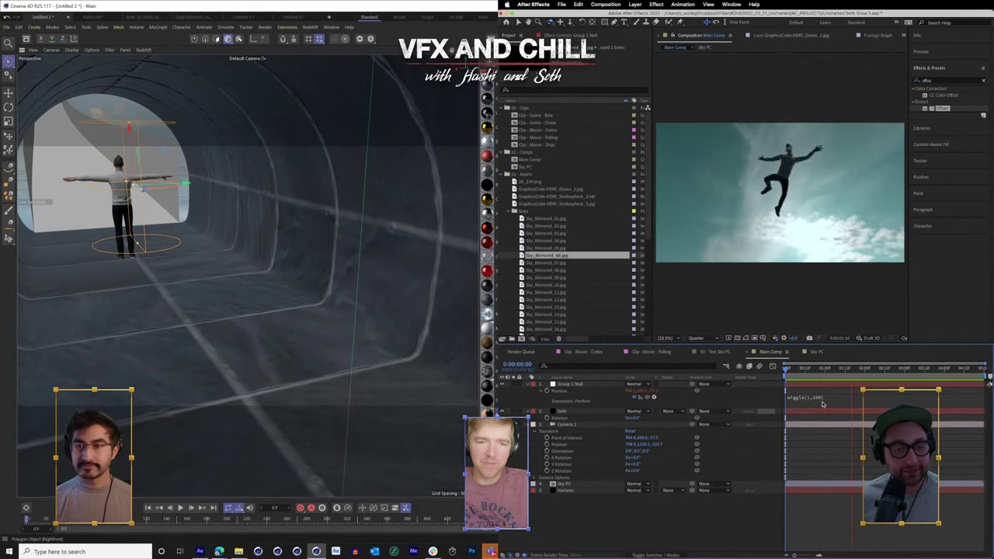
pyautogui.moveTo(129, 258); pyautogui.dragTo(326, 222)
pyautogui.scroll(5, 337, 225)
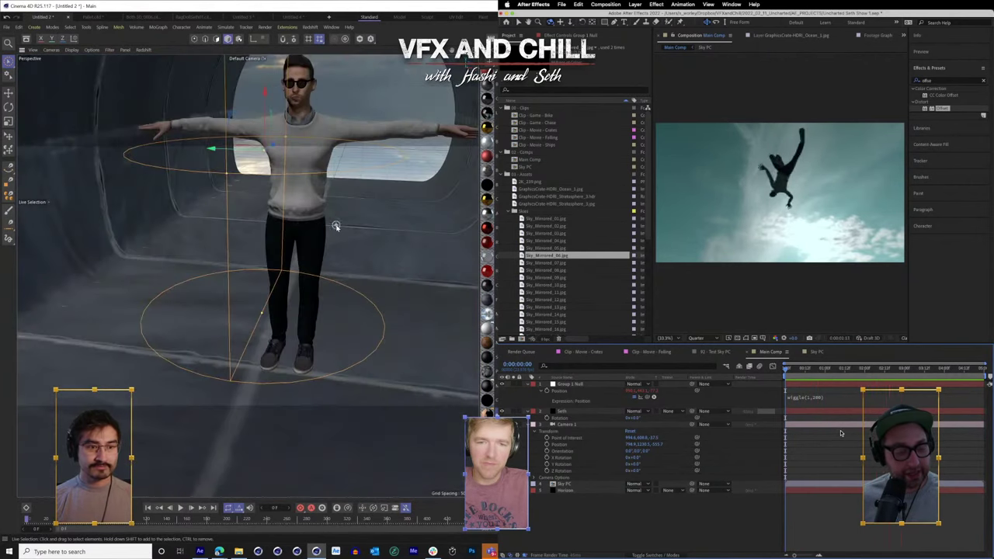
pyautogui.scroll(-5, 339, 222)
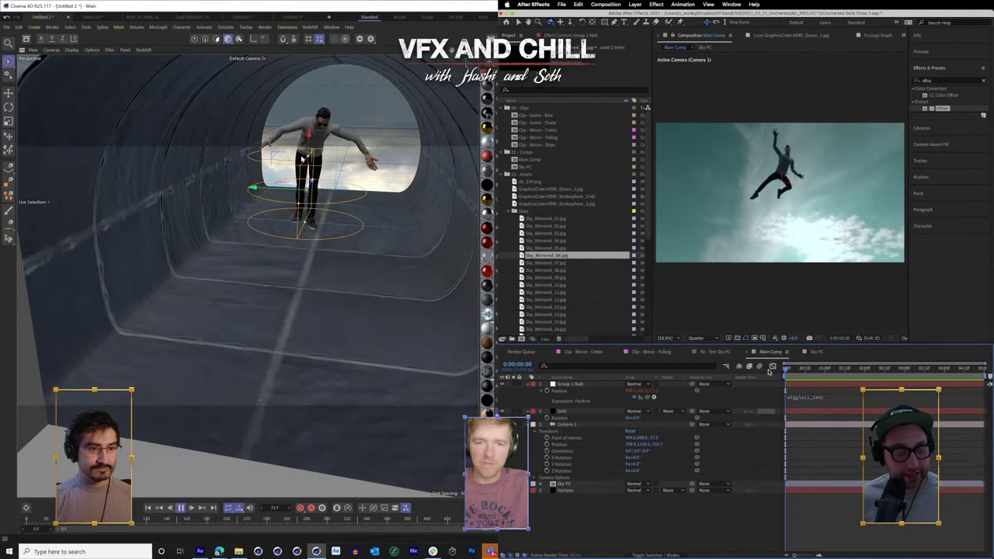
pyautogui.moveTo(336, 194); pyautogui.dragTo(347, 189)
# - Reveal the Group 1 Null's rotation properties in Main Comp and go to 0:00:01:14
pyautogui.click(565, 385)
pyautogui.press('r')
pyautogui.scroll(-8, 346, 184)
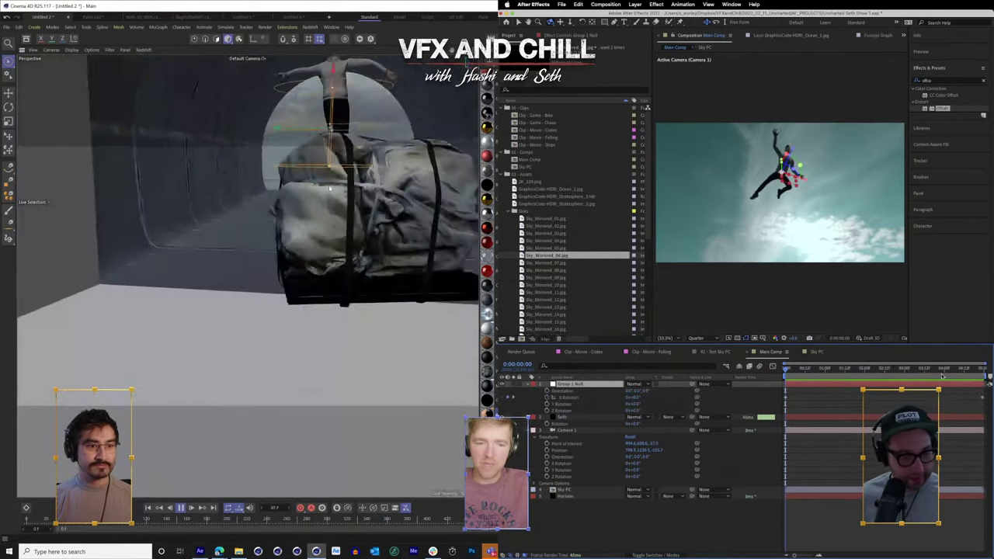
pyautogui.click(865, 371)
pyautogui.moveTo(866, 373); pyautogui.dragTo(849, 371)
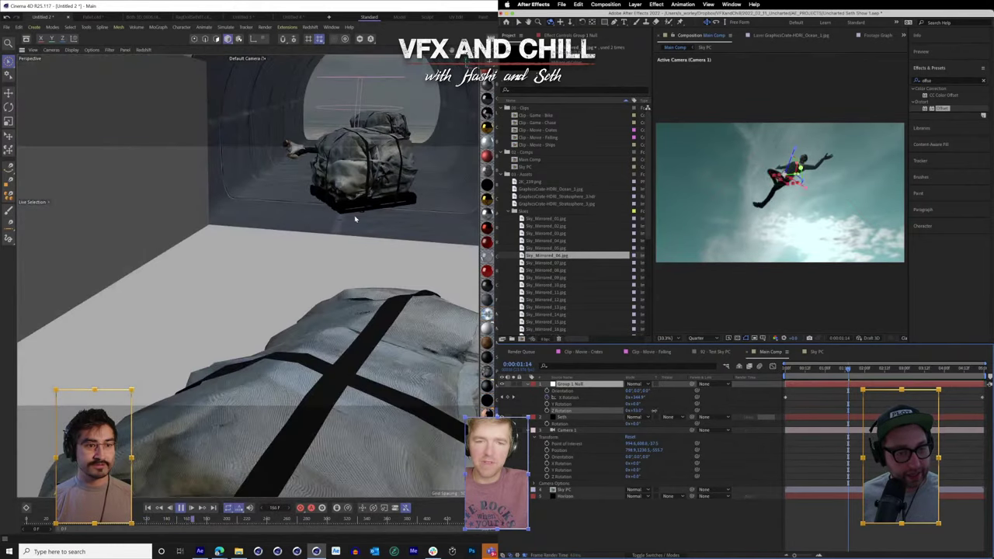
# - Reframe the Cinema 4D view on the crates in the tunnel, stop the simulation and return to frame 0
pyautogui.press('e')
pyautogui.moveTo(90, 519); pyautogui.dragTo(35, 534)
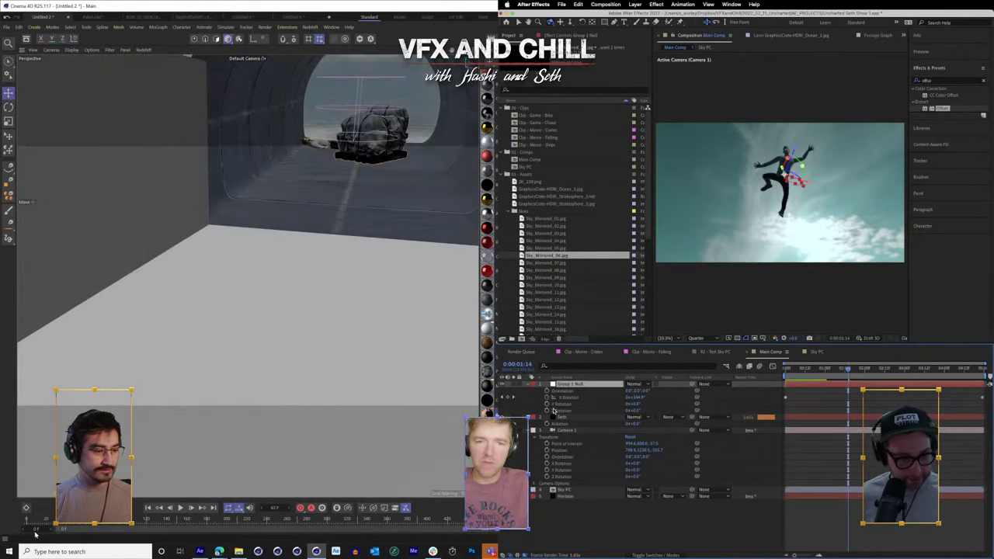
pyautogui.moveTo(406, 146); pyautogui.dragTo(318, 229)
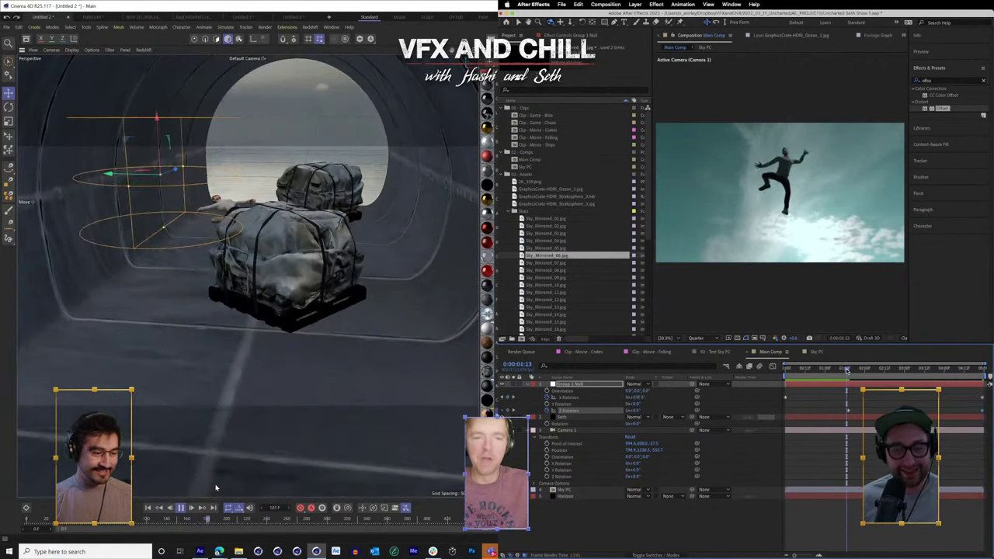
pyautogui.click(181, 509)
pyautogui.press('space')
pyautogui.click(147, 509)
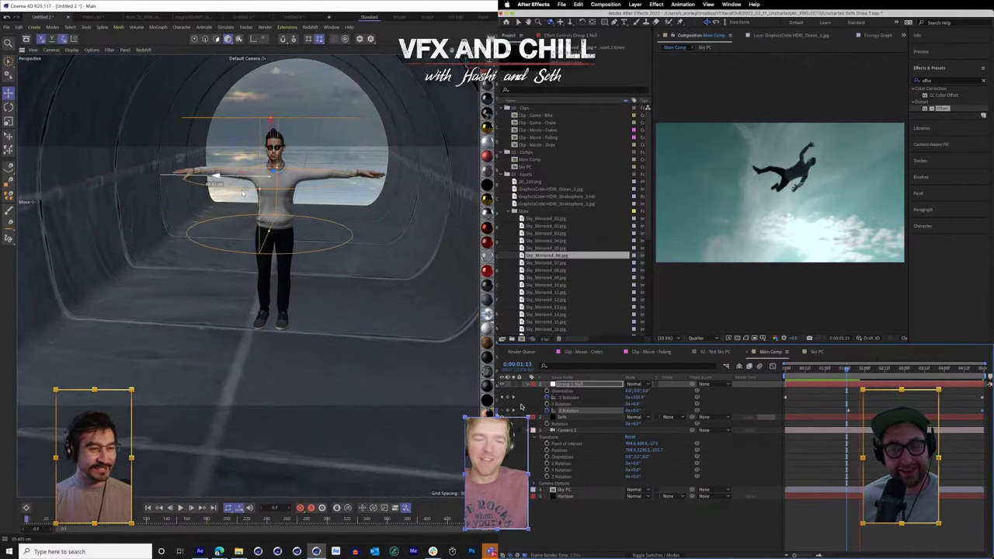
# - Move the circular field vertically around the man while the simulation plays, and preview Main Comp from 0:00:01:05
pyautogui.moveTo(271, 142); pyautogui.dragTo(277, 217)
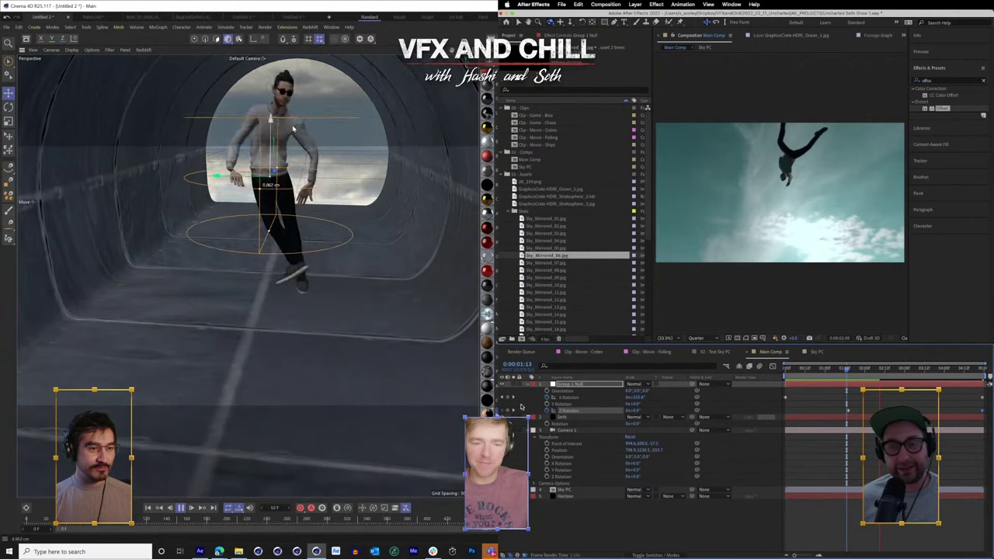
pyautogui.press('space')
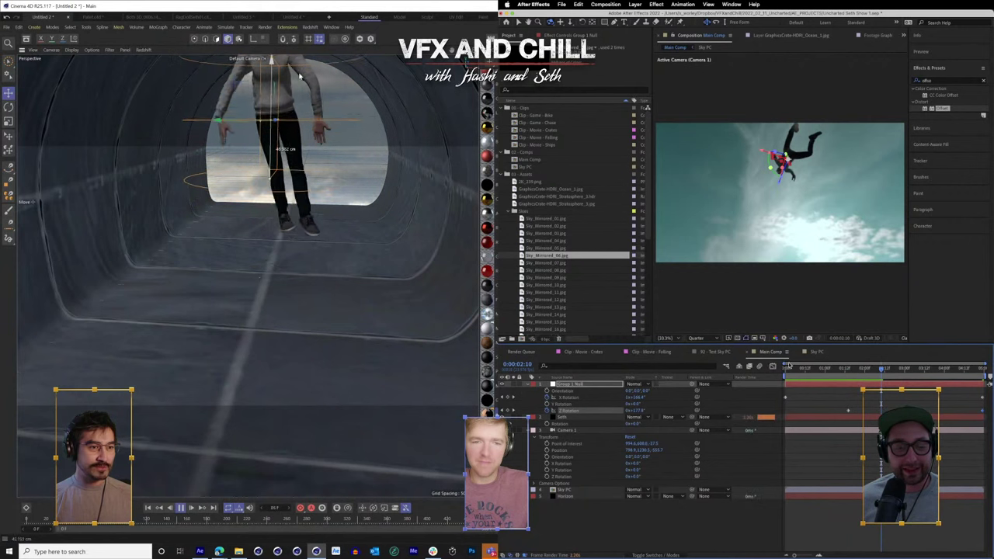
pyautogui.click(833, 369)
pyautogui.press('space')
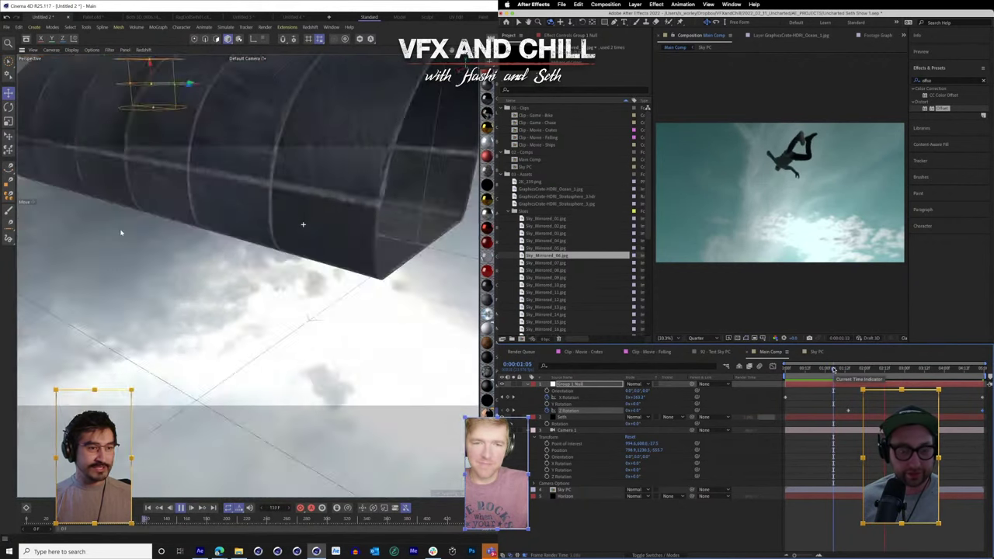
pyautogui.press('space')
# - Apply Easy Ease to the Group 1 Null's Z Rotation keyframe at 0:00:01:14, and stop the Cinema 4D simulation
pyautogui.moveTo(121, 233); pyautogui.dragTo(85, 211)
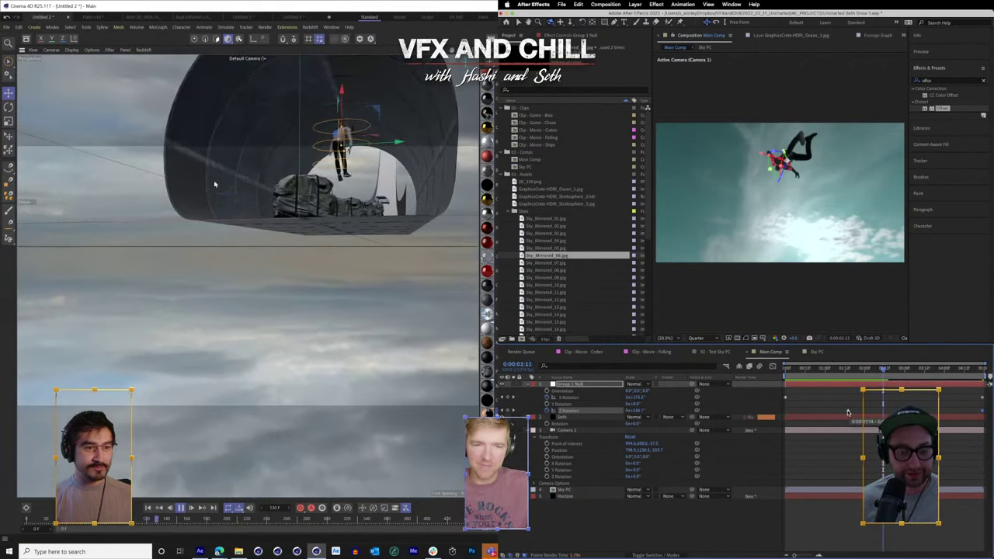
pyautogui.scroll(3, 357, 157)
pyautogui.click(798, 371)
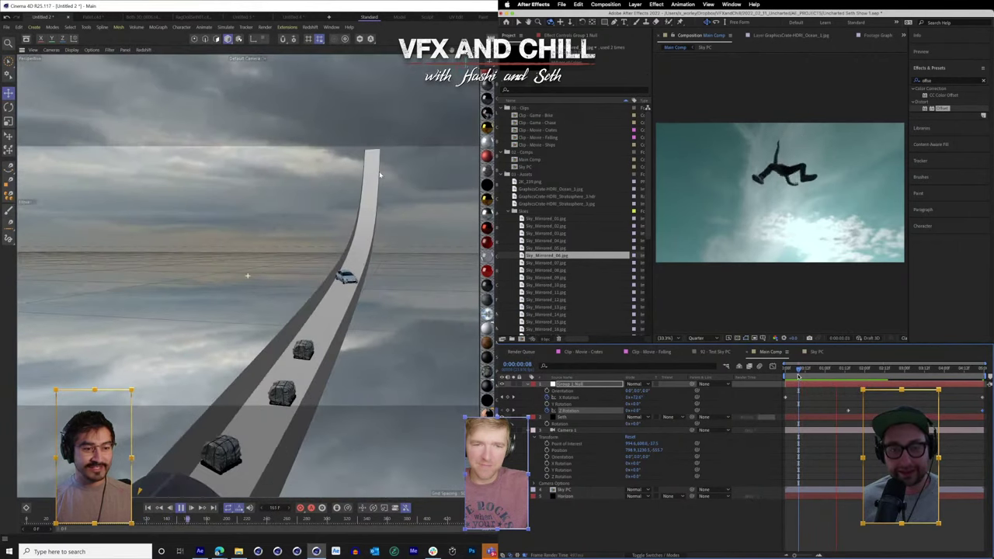
pyautogui.rightClick(849, 411)
pyautogui.moveTo(373, 164); pyautogui.dragTo(370, 213)
pyautogui.moveTo(862, 512)
pyautogui.click(955, 499)
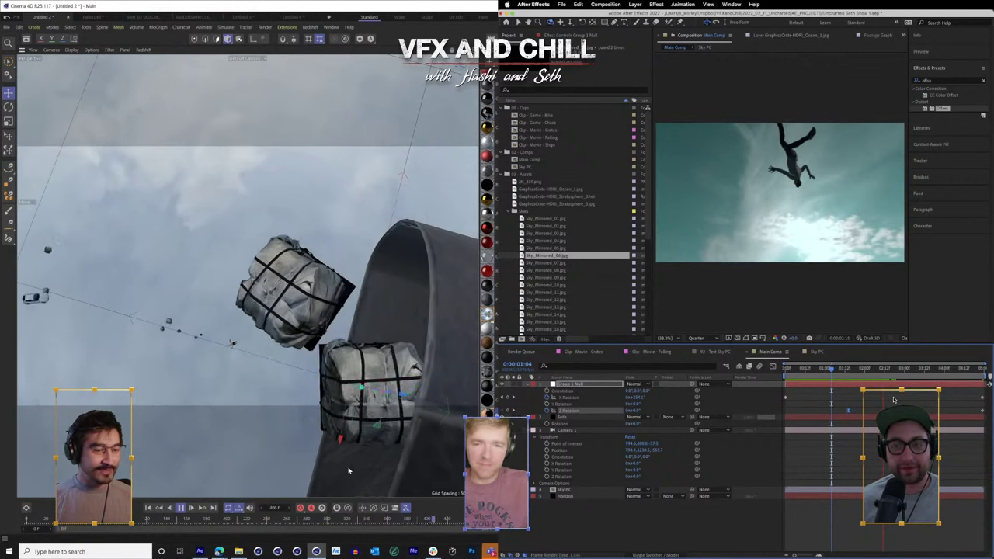
pyautogui.click(180, 509)
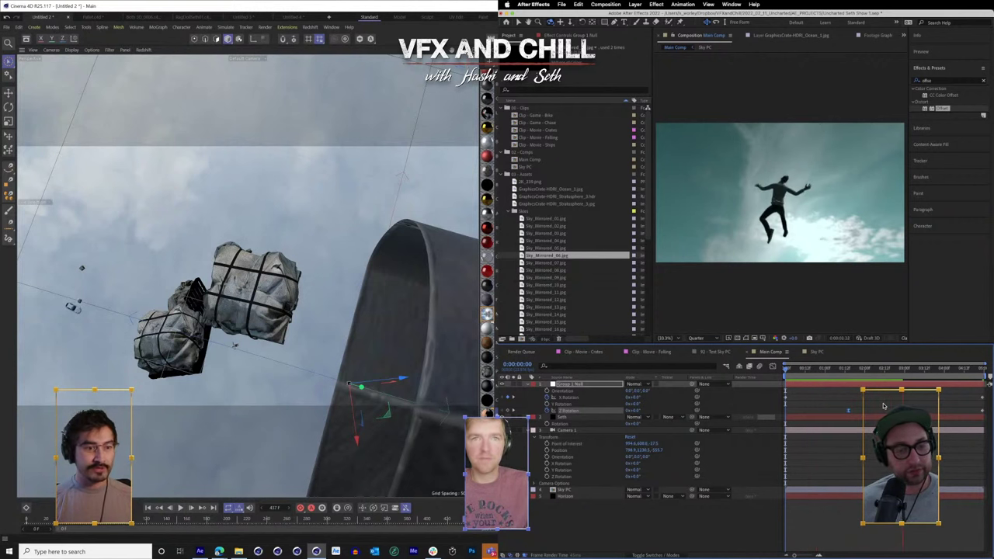
# - Switch to the After Effects jungle stream clip, and select the 3D Camera Tracker points across the riverbed at 0:00:13:01
pyautogui.hotkey('alt', 'Tab')
pyautogui.moveTo(295, 426); pyautogui.dragTo(380, 421)
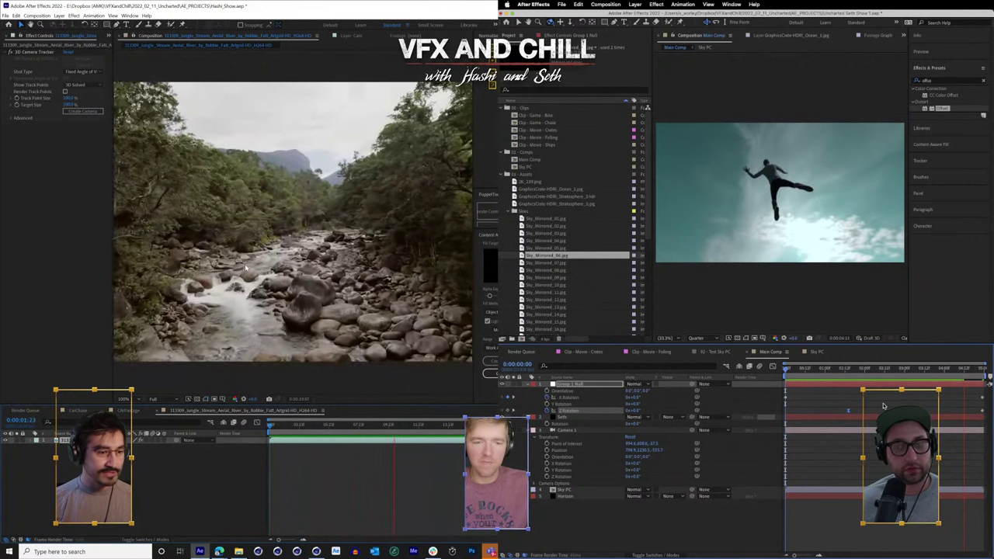
pyautogui.click(268, 437)
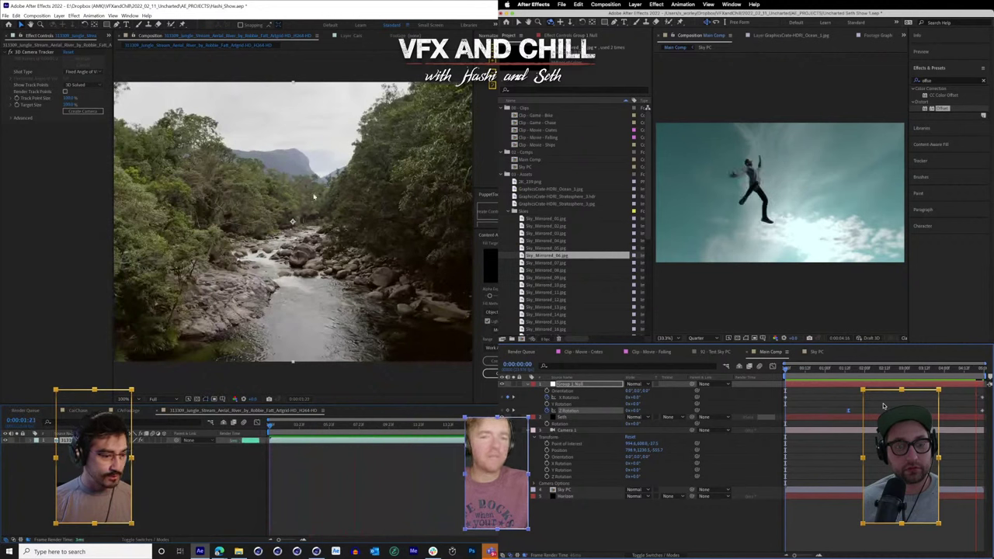
pyautogui.click(34, 53)
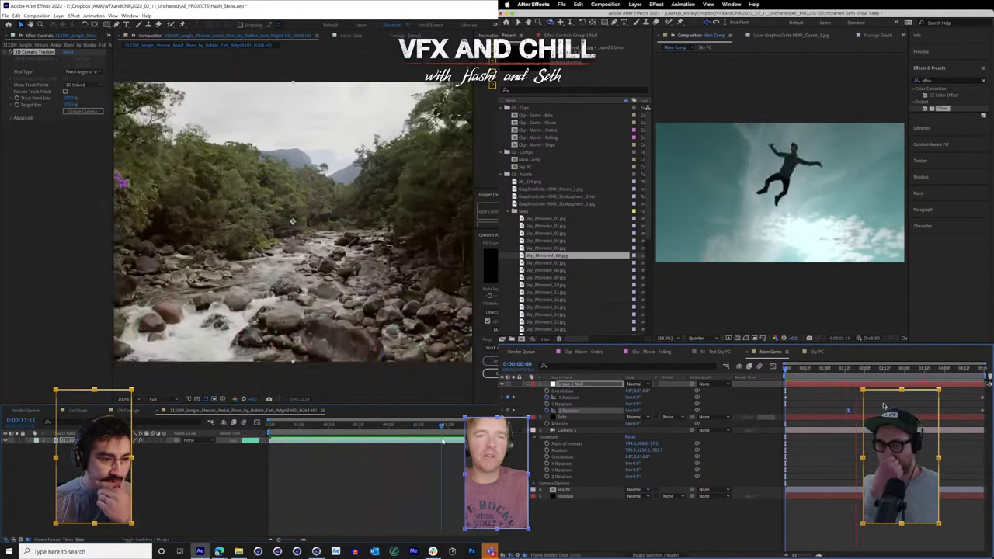
pyautogui.moveTo(352, 252)
pyautogui.mouseDown()
pyautogui.moveTo(265, 301)
pyautogui.moveTo(379, 331)
pyautogui.mouseUp()
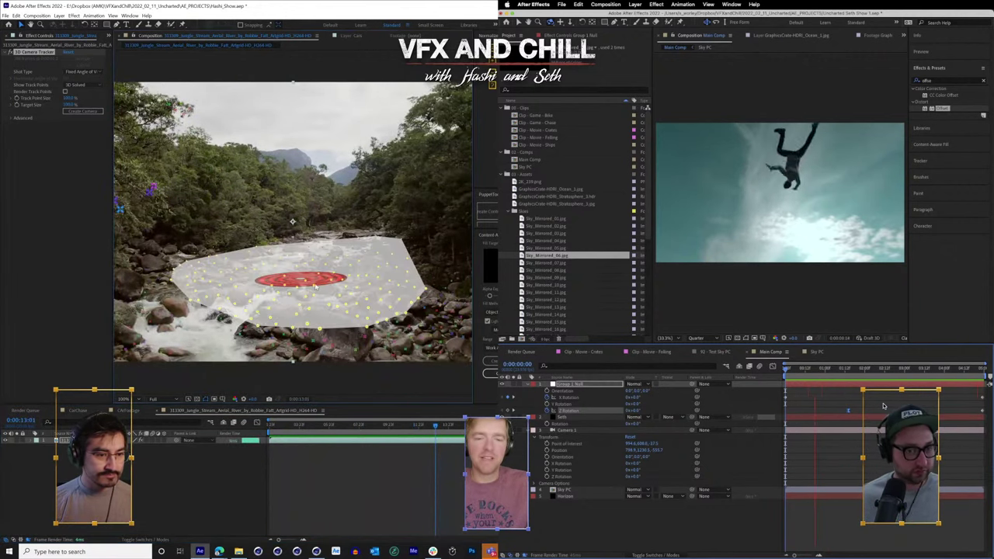
pyautogui.rightClick(309, 277)
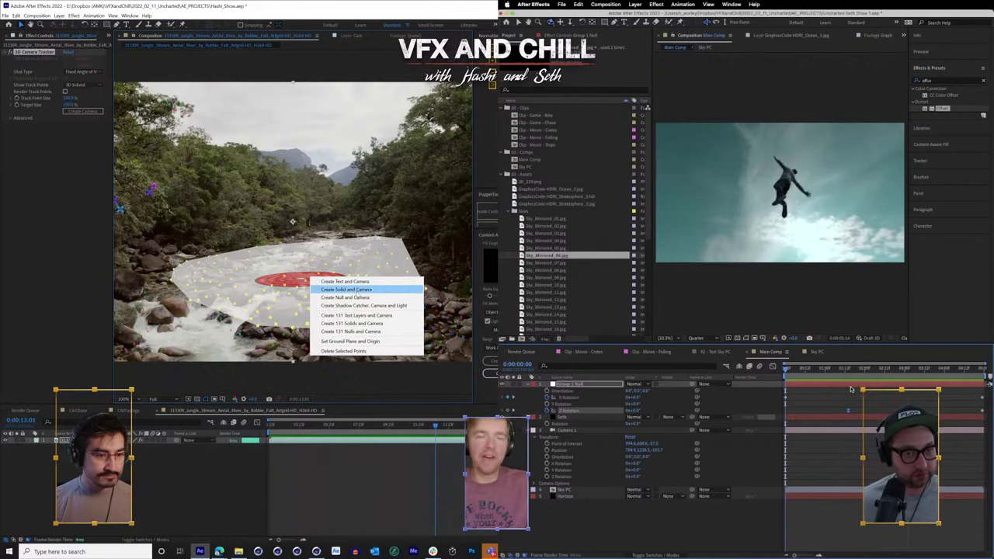
# - Return Main Comp to its start, and separate Camera 1's Position into X, Y and Z dimensions
pyautogui.click(806, 369)
pyautogui.moveTo(806, 370); pyautogui.dragTo(740, 369)
pyautogui.click(561, 432)
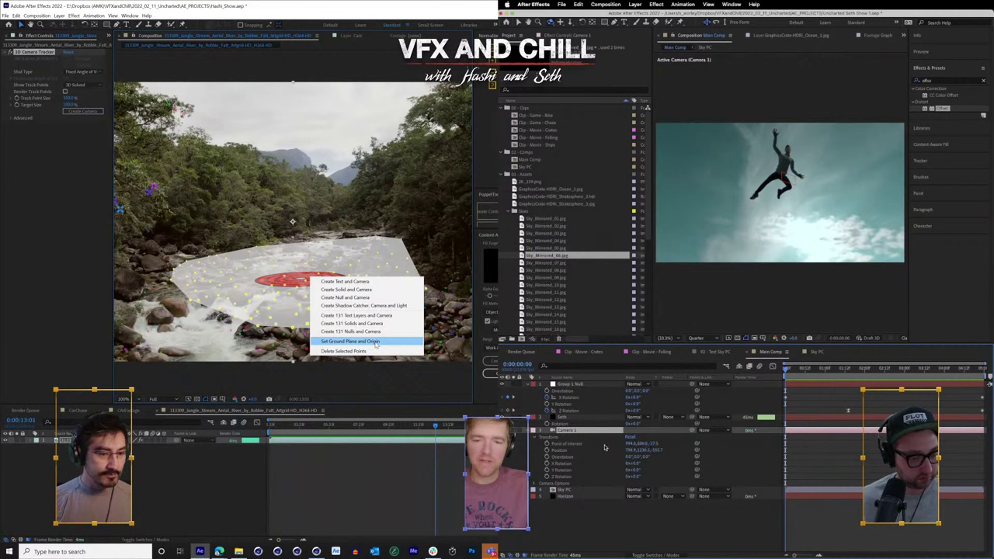
pyautogui.rightClick(556, 452)
pyautogui.click(580, 457)
# - Set the ground plane and origin from the selected riverbed track points in the jungle stream clip
pyautogui.click(376, 341)
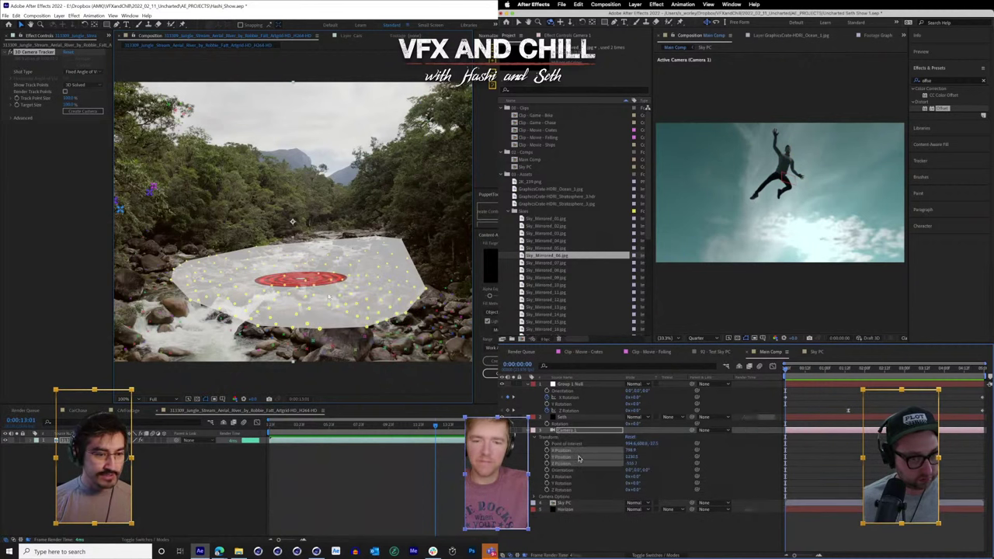
# - Create a solid and a 3D tracker camera from the selected riverbed track points in the jungle stream clip
pyautogui.rightClick(326, 281)
pyautogui.click(360, 292)
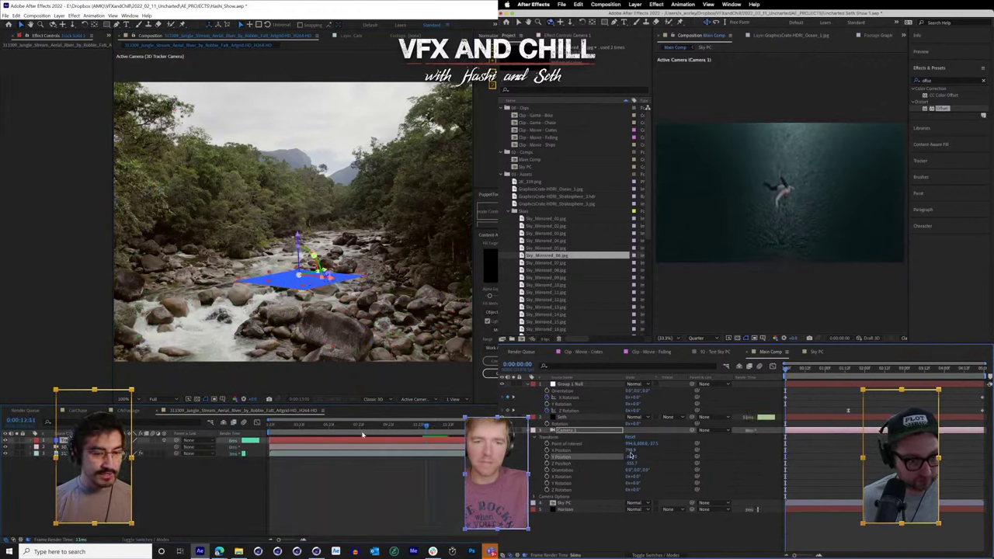
pyautogui.moveTo(361, 427); pyautogui.dragTo(400, 445)
# - Shift Camera 1's Y Position at the start of Main Comp, and rotate the tracked solid on the stream bed
pyautogui.moveTo(634, 457); pyautogui.dragTo(626, 457)
pyautogui.moveTo(400, 446); pyautogui.dragTo(459, 450)
pyautogui.moveTo(625, 457); pyautogui.dragTo(617, 456)
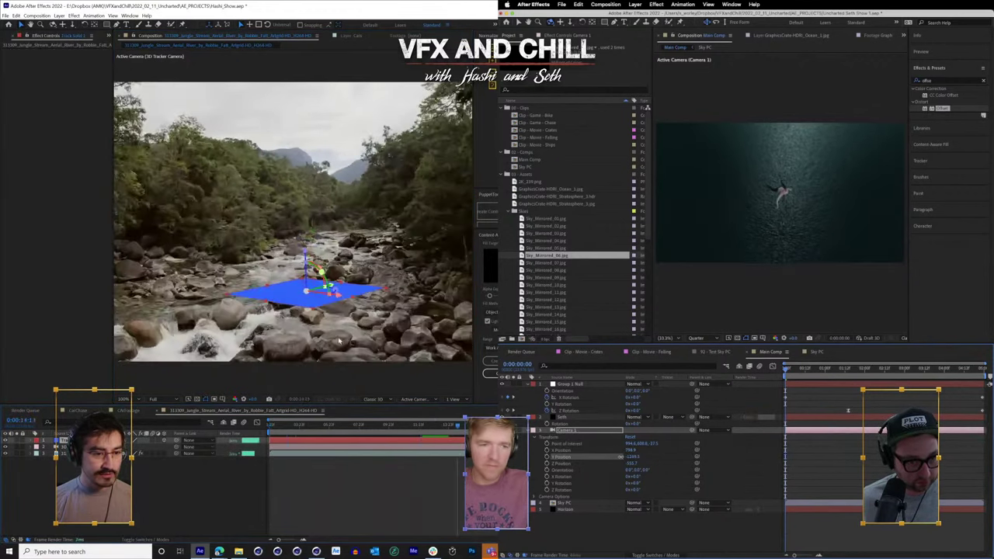
pyautogui.moveTo(331, 288); pyautogui.dragTo(354, 284)
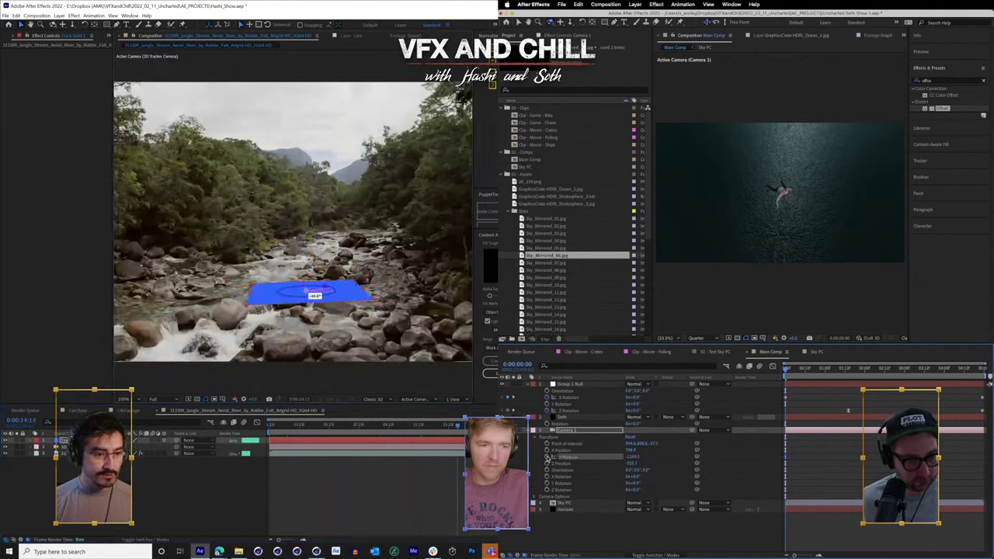
# - Keyframe Camera 1's Y Position from 0:00:00:00 to 0:00:04:22, and finish squaring the tracked solid to the river
pyautogui.moveTo(807, 373); pyautogui.dragTo(881, 374)
pyautogui.moveTo(351, 288); pyautogui.dragTo(354, 287)
pyautogui.moveTo(881, 373); pyautogui.dragTo(984, 373)
pyautogui.moveTo(353, 288); pyautogui.dragTo(354, 288)
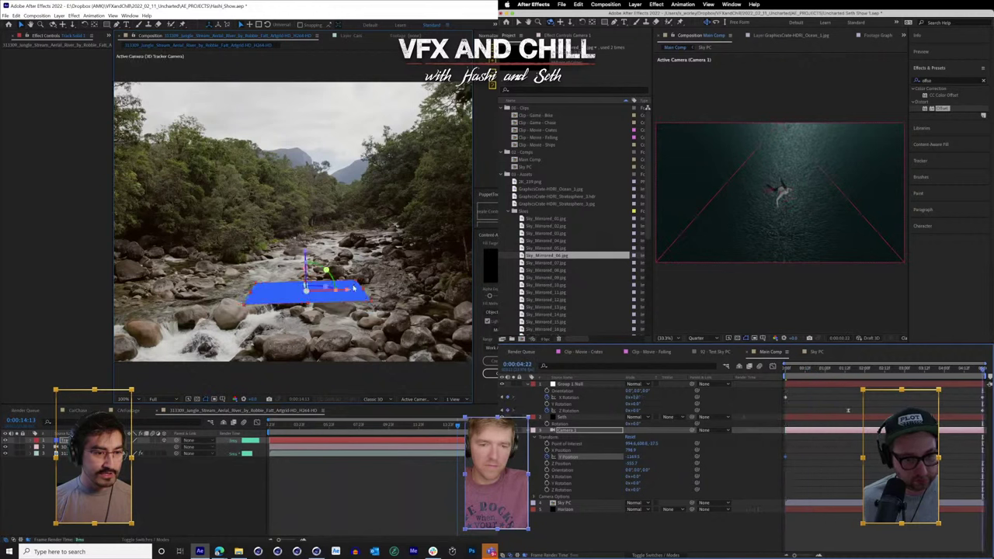
pyautogui.moveTo(633, 458); pyautogui.dragTo(812, 451)
# - Rename the tracked solid FLOOR, and widen the side panels to reveal the Normalize Track script
pyautogui.click(67, 440)
pyautogui.write('F')
pyautogui.press('space')
pyautogui.write('LO')
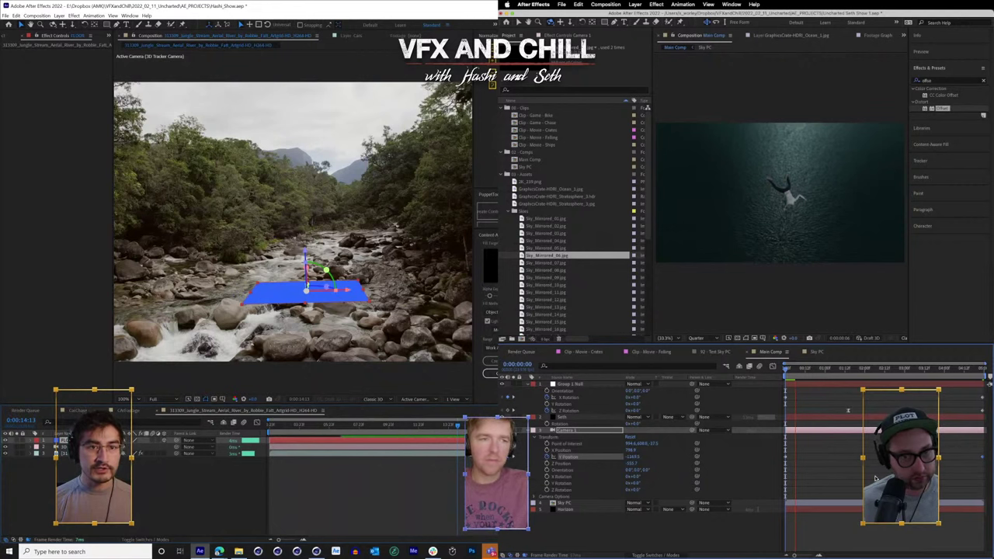
pyautogui.moveTo(477, 74); pyautogui.dragTo(348, 98)
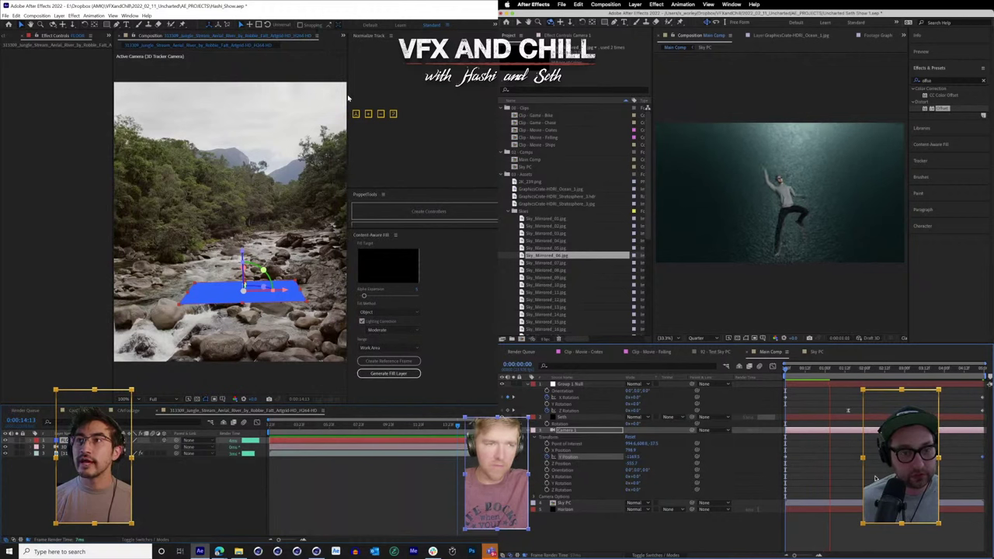
pyautogui.click(373, 37)
# - Offset Camera 1's X Position at the start of Main Comp, and move the stream clip to 0:00:04:08
pyautogui.moveTo(821, 370); pyautogui.dragTo(779, 371)
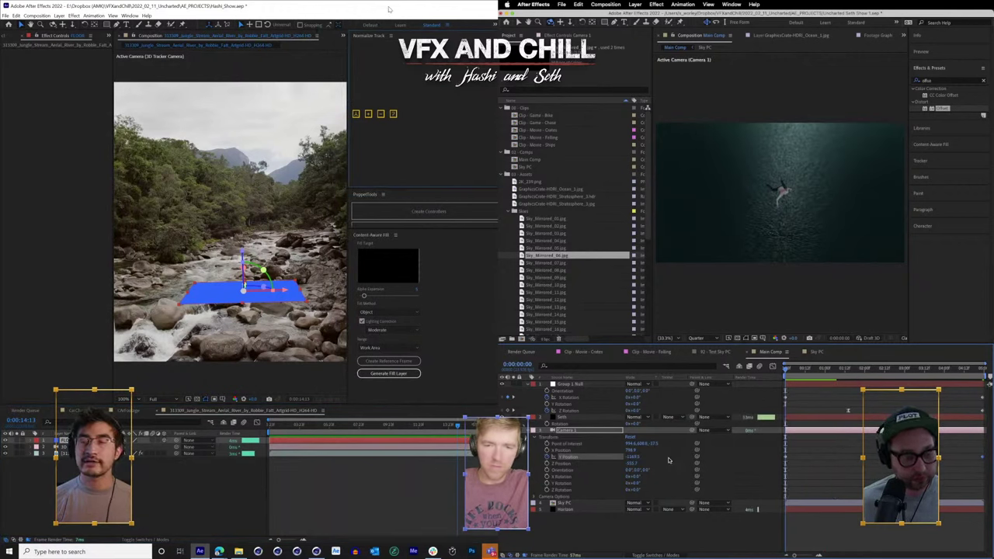
pyautogui.moveTo(631, 450); pyautogui.dragTo(553, 449)
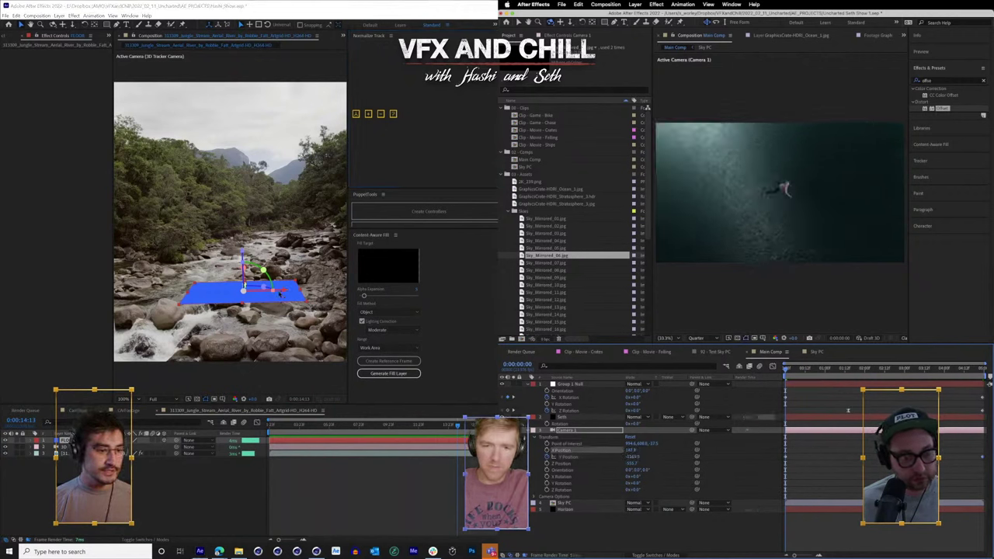
pyautogui.moveTo(332, 428); pyautogui.dragTo(305, 428)
# - Add a text layer reading TEST over the stream clip, and try it as a 3D layer
pyautogui.click(65, 453)
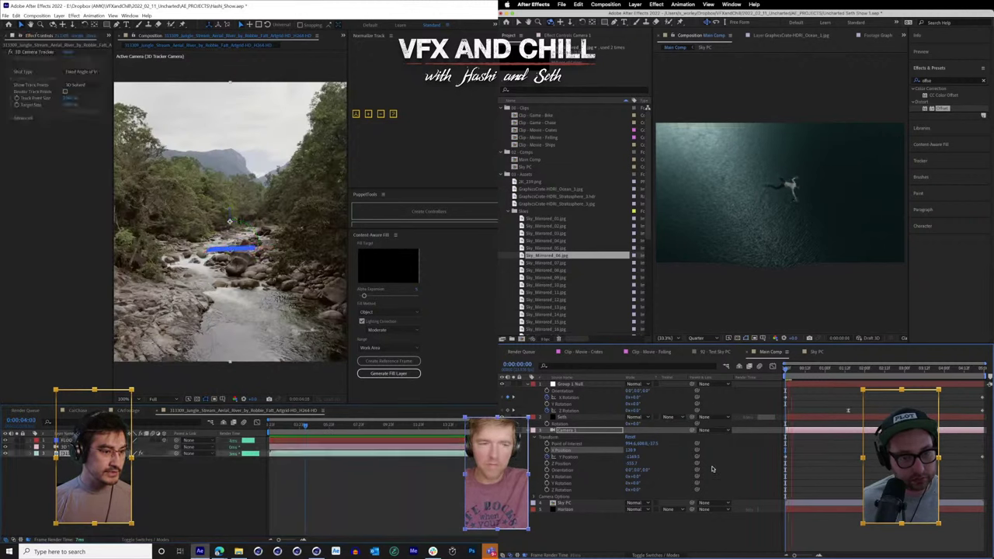
pyautogui.click(66, 441)
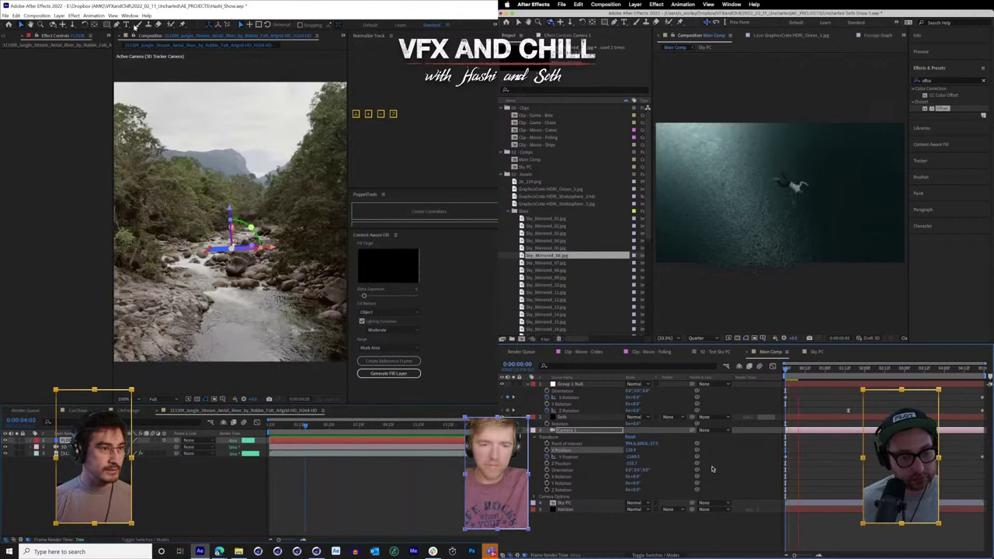
pyautogui.click(162, 225)
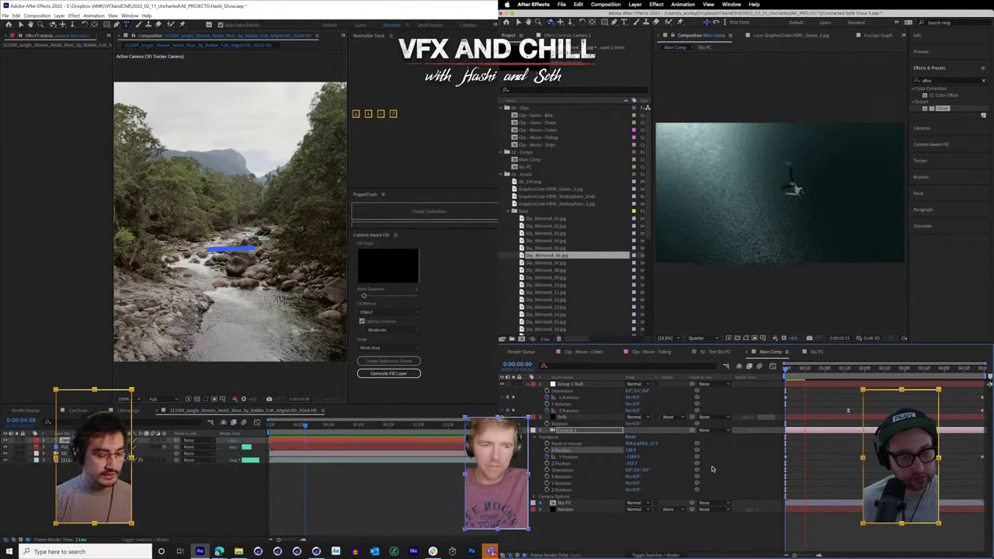
pyautogui.write('TEST')
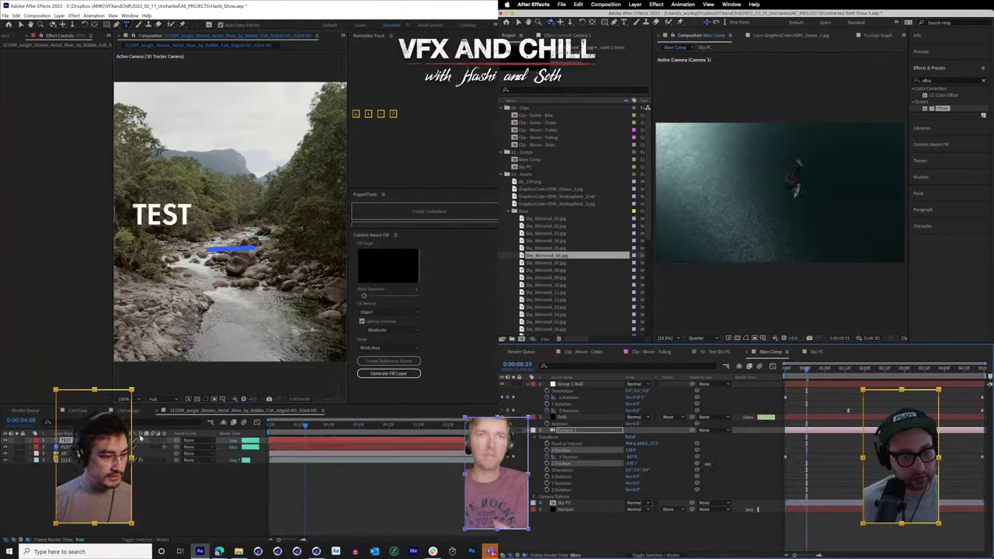
pyautogui.click(164, 444)
pyautogui.press('Delete')
# - Set Camera 1's X Position to 721.9, adjust its Z Position, and check the framing around 0:00:00:23
pyautogui.moveTo(635, 452); pyautogui.dragTo(520, 466)
pyautogui.scroll(3, 294, 330)
pyautogui.scroll(-2, 296, 303)
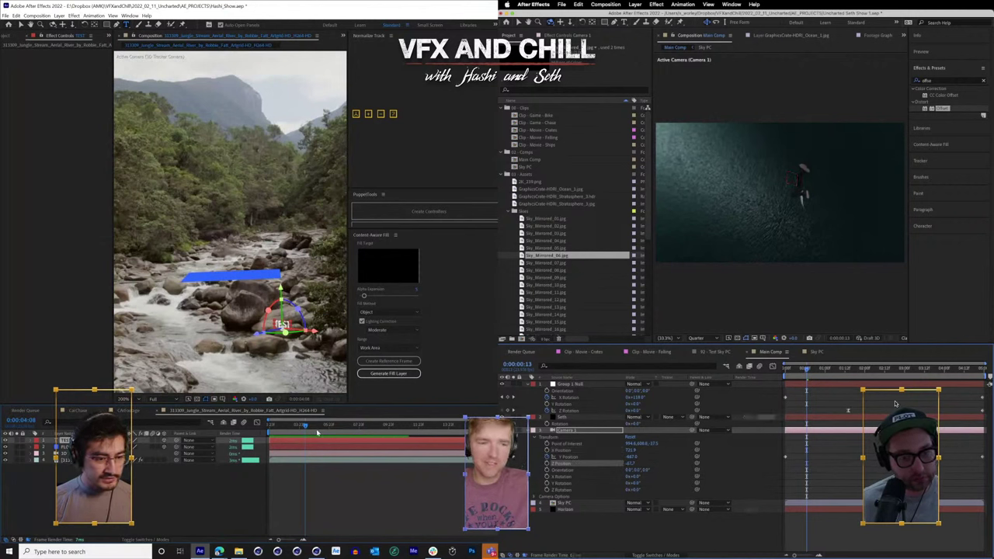
pyautogui.click(827, 370)
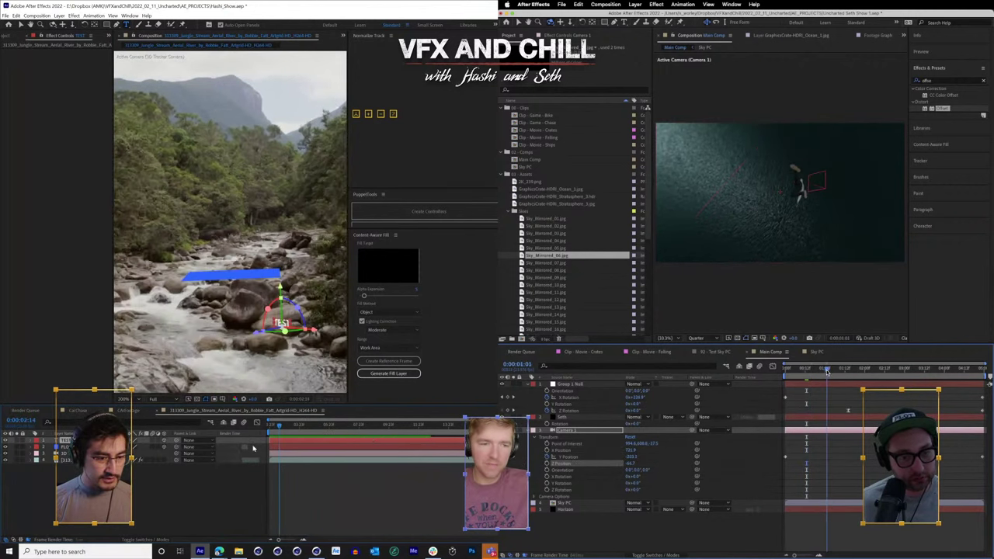
pyautogui.moveTo(827, 370)
pyautogui.mouseDown()
pyautogui.moveTo(929, 369)
pyautogui.moveTo(824, 370)
pyautogui.mouseUp()
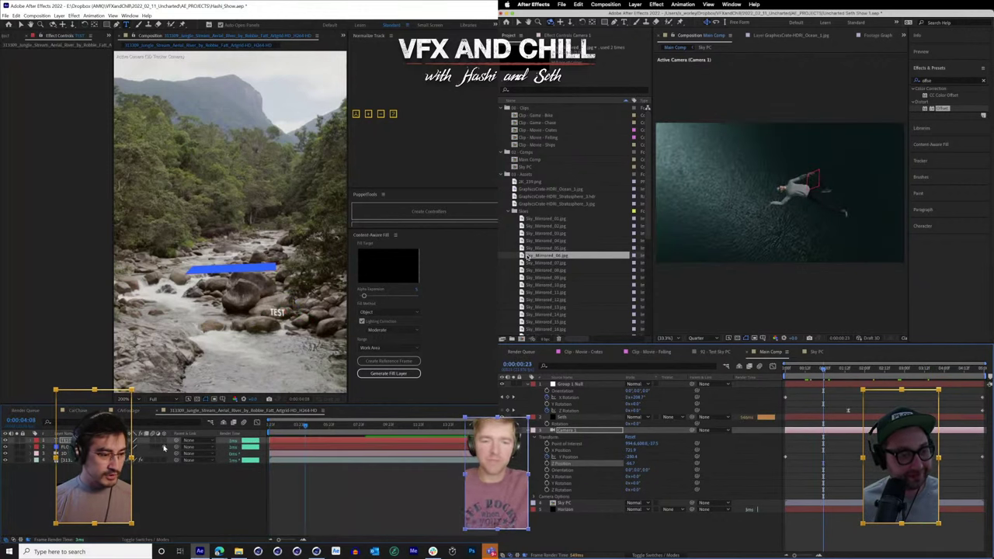
# - Set the falling man layer's Render Mode to Draft, and run Normalize Track on the FLOOR layer
pyautogui.scroll(-1, 202, 266)
pyautogui.click(571, 35)
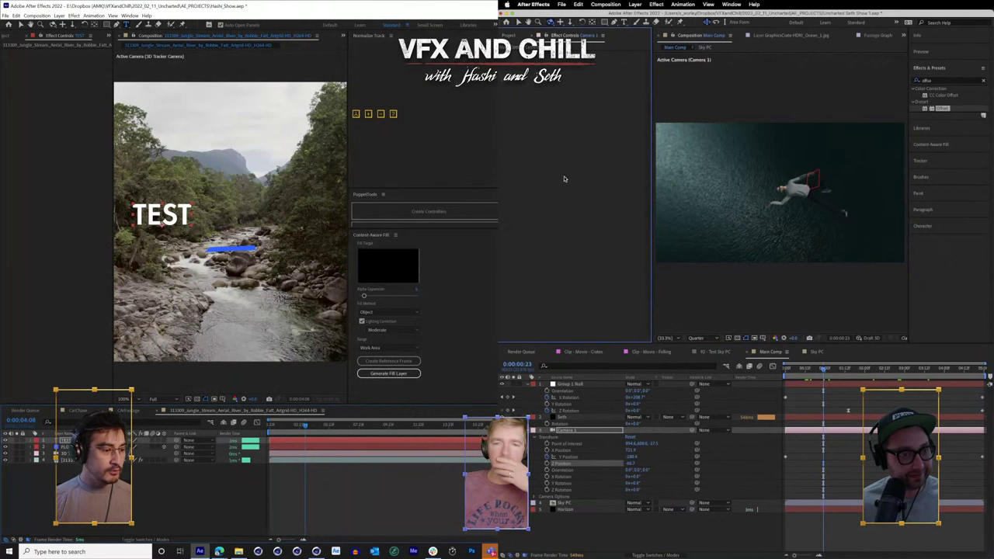
pyautogui.click(571, 418)
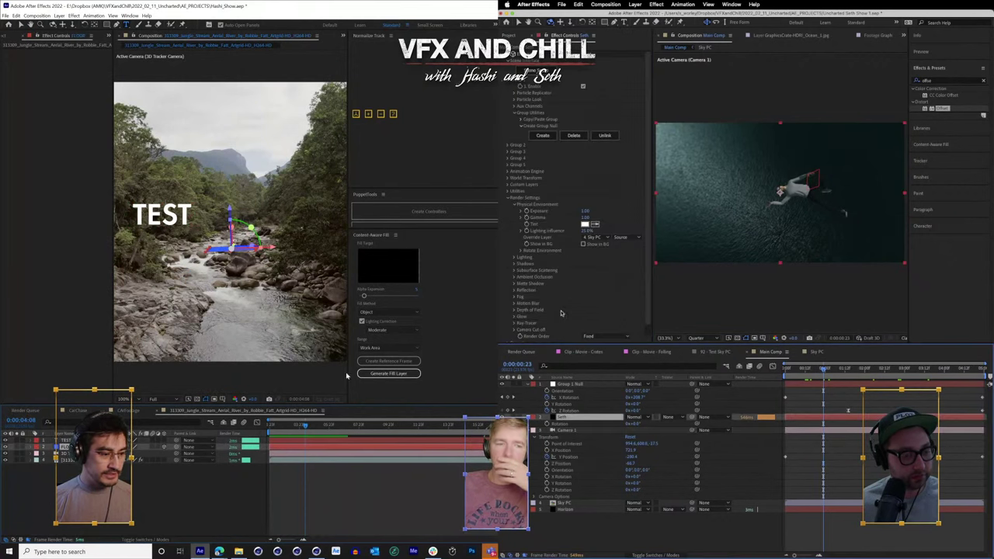
pyautogui.scroll(-1, 561, 313)
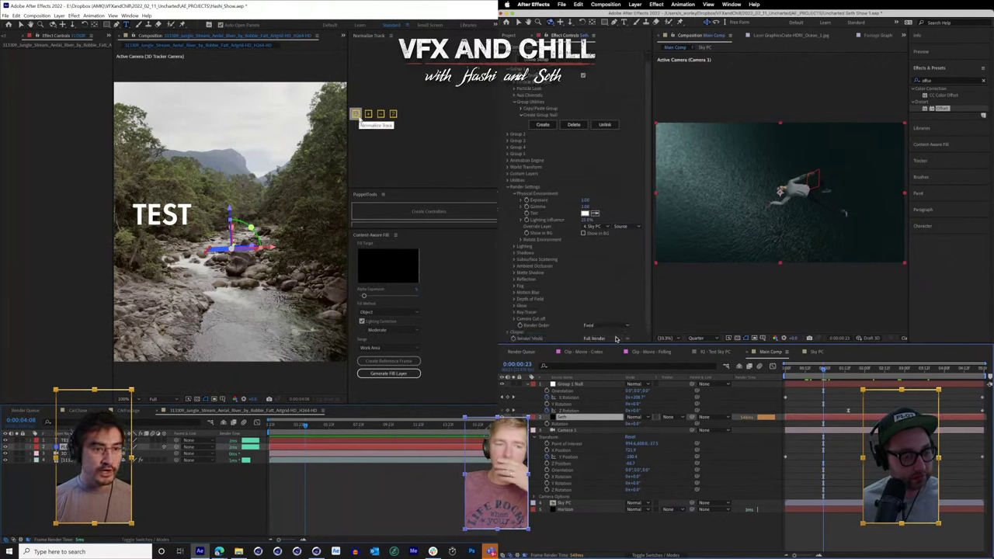
pyautogui.click(613, 339)
pyautogui.click(357, 115)
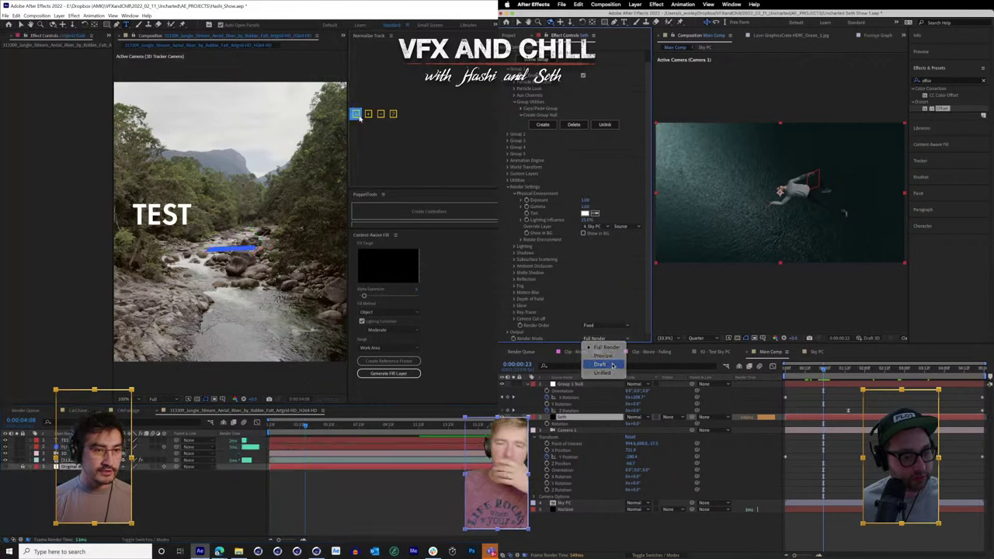
pyautogui.click(613, 365)
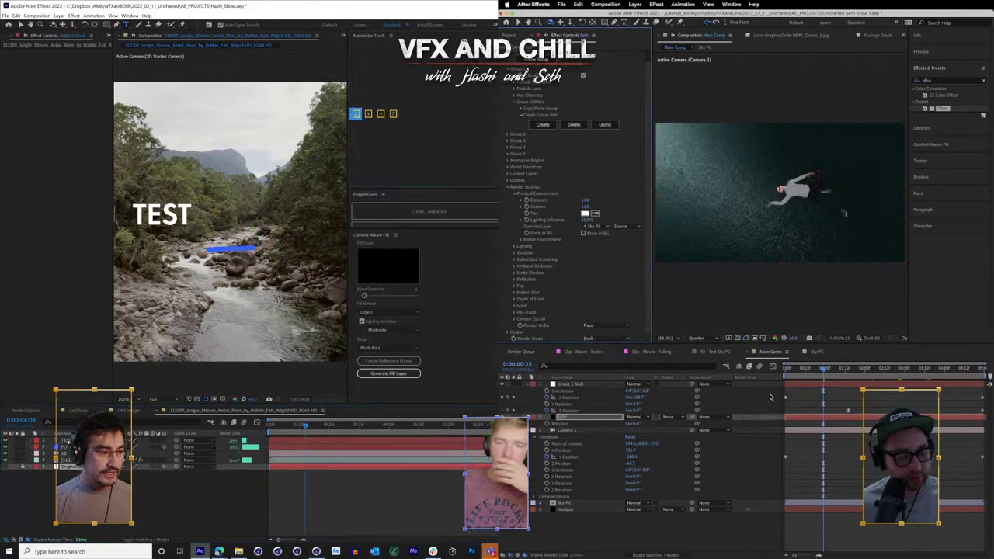
# - Save the falling man project, and make the TEST text a 3D layer in the stream clip
pyautogui.click(69, 441)
pyautogui.press('space')
pyautogui.press('super+s')
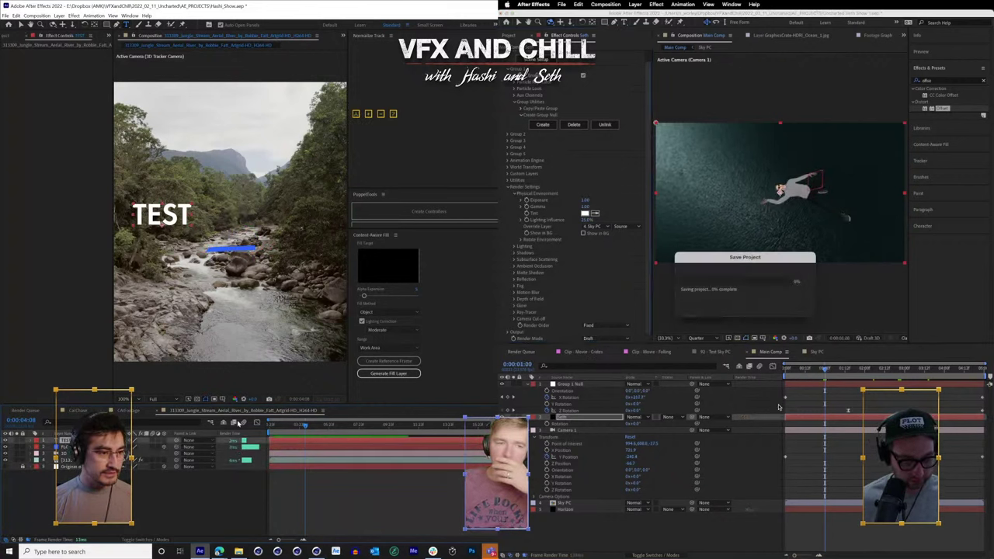
pyautogui.moveTo(796, 370); pyautogui.dragTo(765, 381)
pyautogui.click(164, 441)
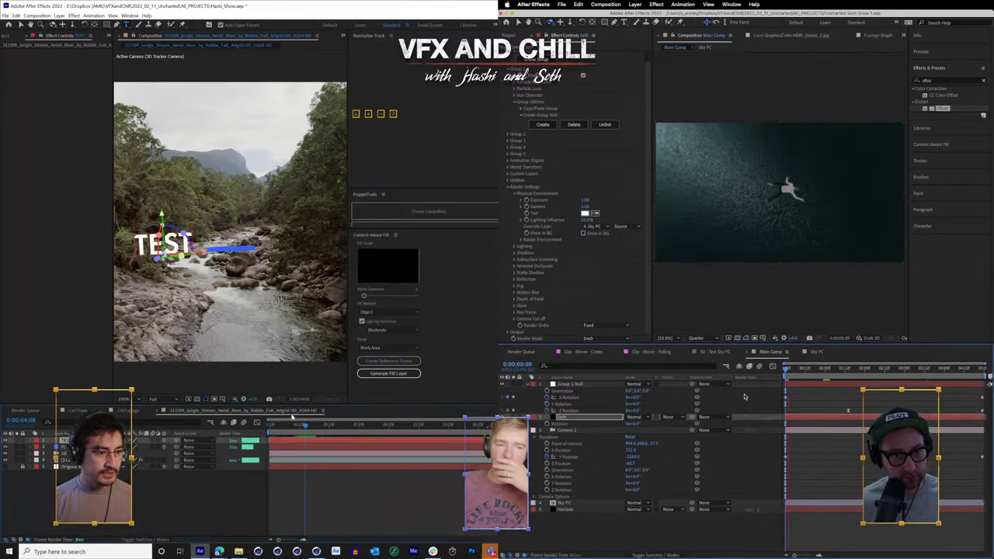
pyautogui.press('space')
# - Move the TEST text sideways onto the FLOOR solid at 0:00:09:22 in the stream clip
pyautogui.moveTo(277, 428); pyautogui.dragTo(397, 432)
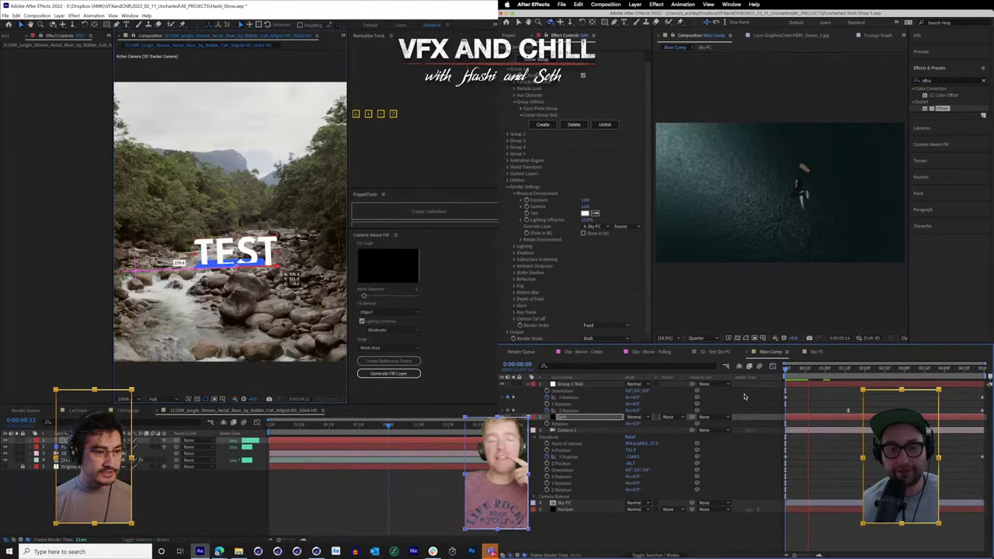
pyautogui.moveTo(280, 268); pyautogui.dragTo(275, 270)
pyautogui.scroll(-1, 282, 292)
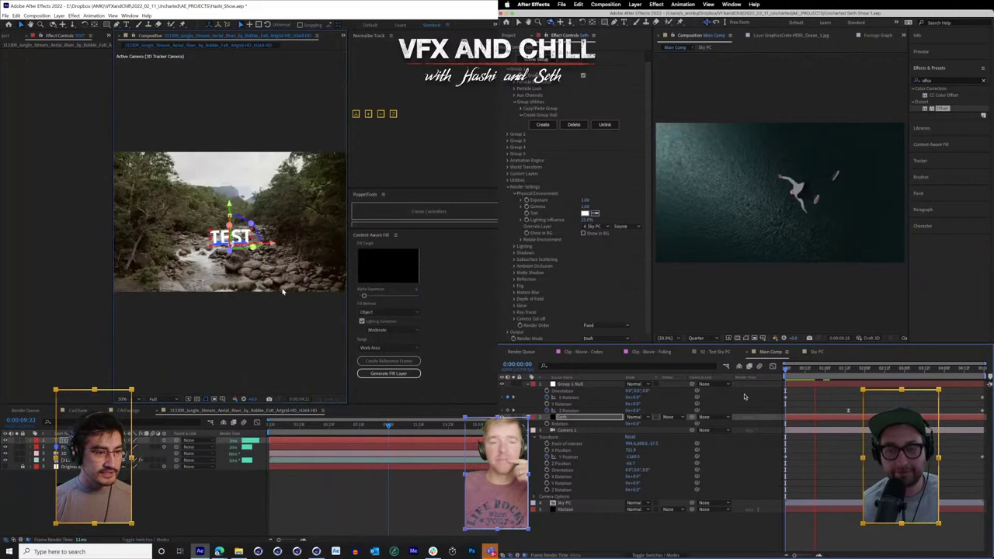
# - Enlarge the stream viewer, and play the clip from its start to check how TEST tracks with the riverbed
pyautogui.moveTo(347, 264); pyautogui.dragTo(438, 269)
pyautogui.moveTo(386, 426); pyautogui.dragTo(269, 429)
pyautogui.press('space')
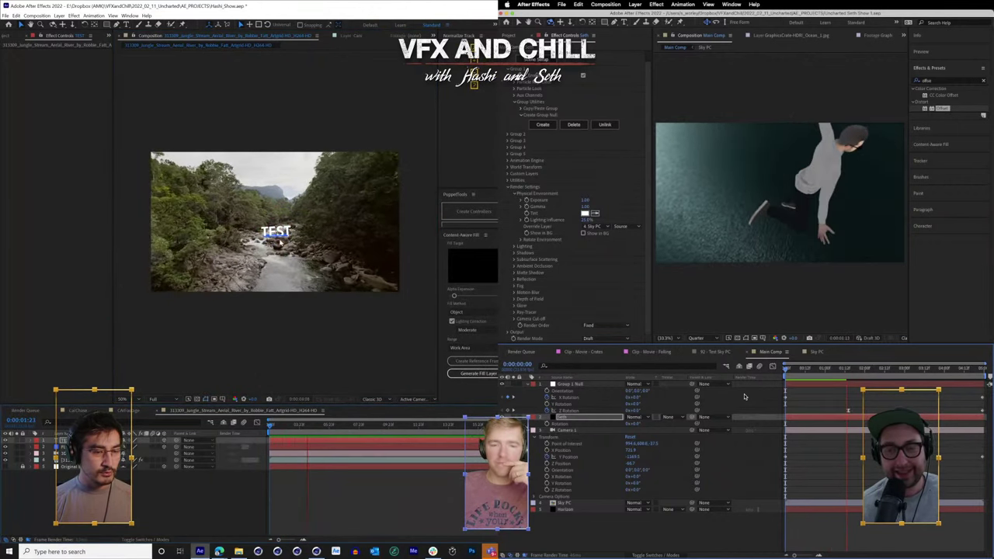
pyautogui.press('space')
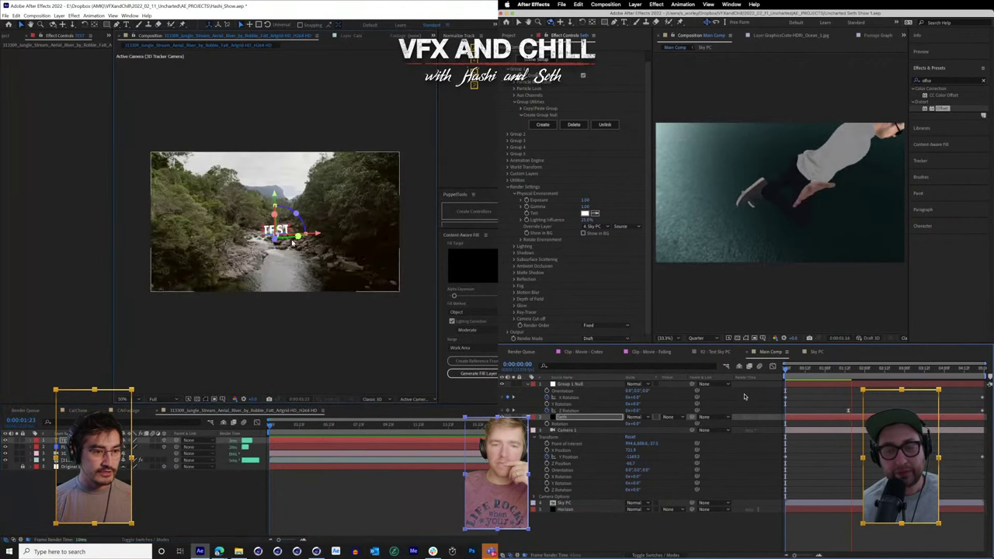
pyautogui.click(59, 15)
pyautogui.moveTo(70, 23)
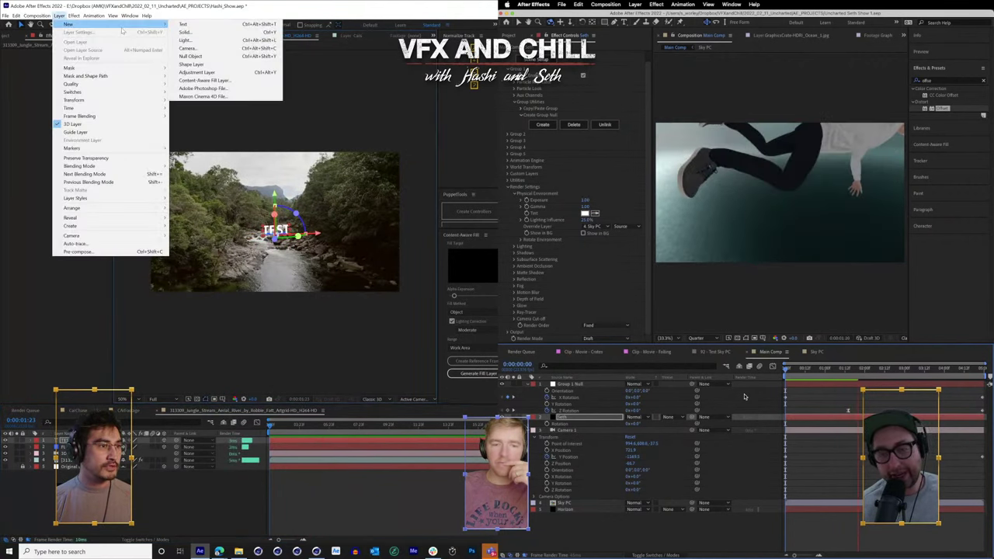
pyautogui.click(202, 62)
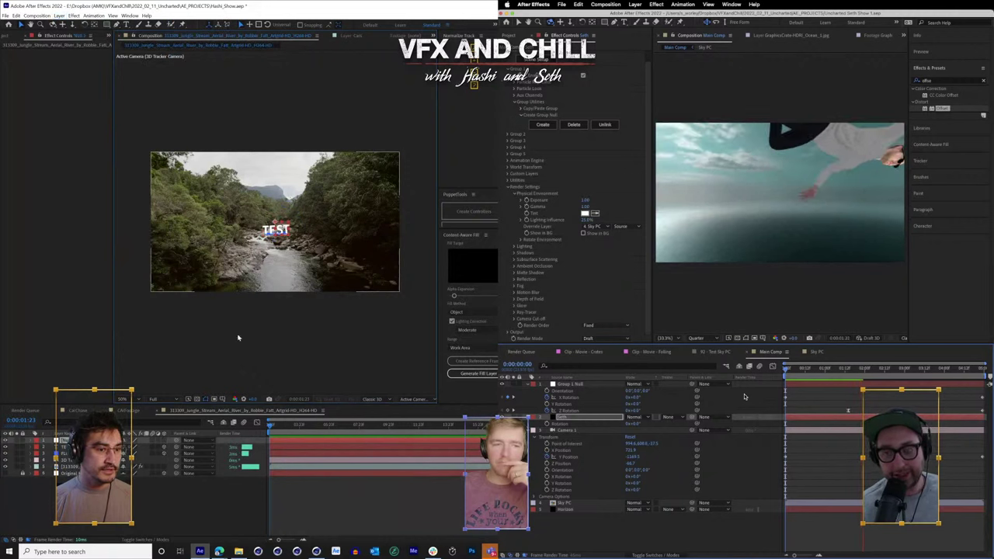
pyautogui.press('Delete')
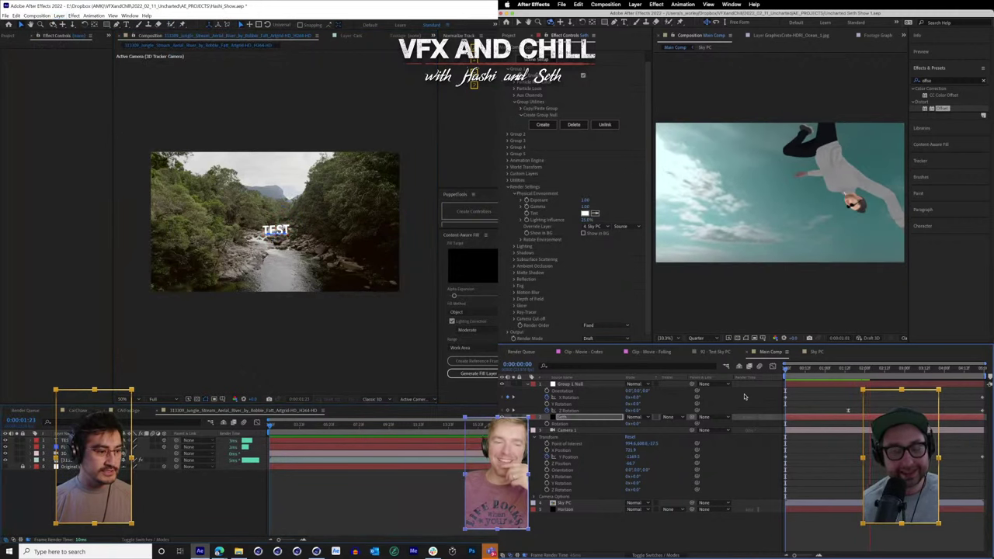
# - Scale up the TEST text above the FLOOR solid, and replay Main Comp from near its start
pyautogui.click(288, 230)
pyautogui.scroll(1, 290, 230)
pyautogui.scroll(2, 290, 231)
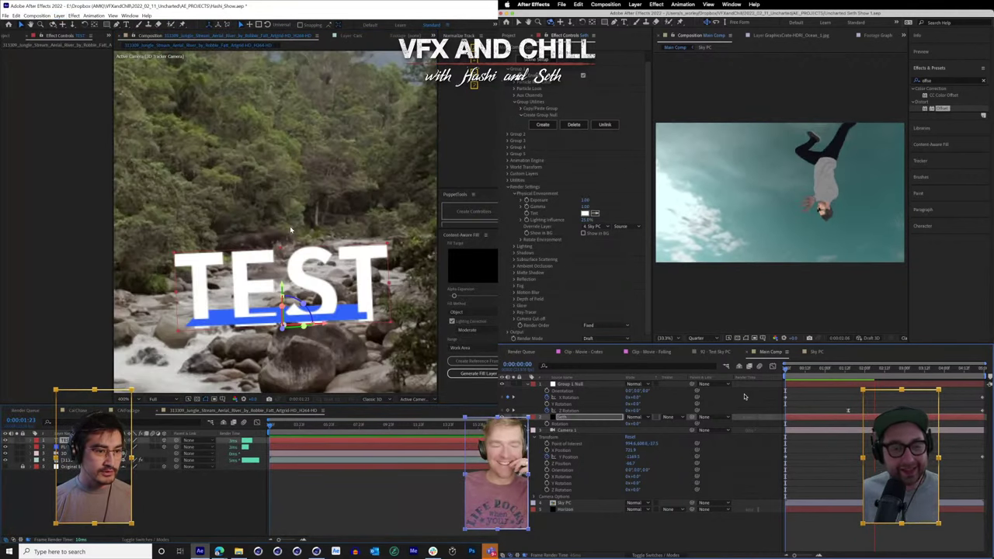
pyautogui.scroll(-1, 290, 231)
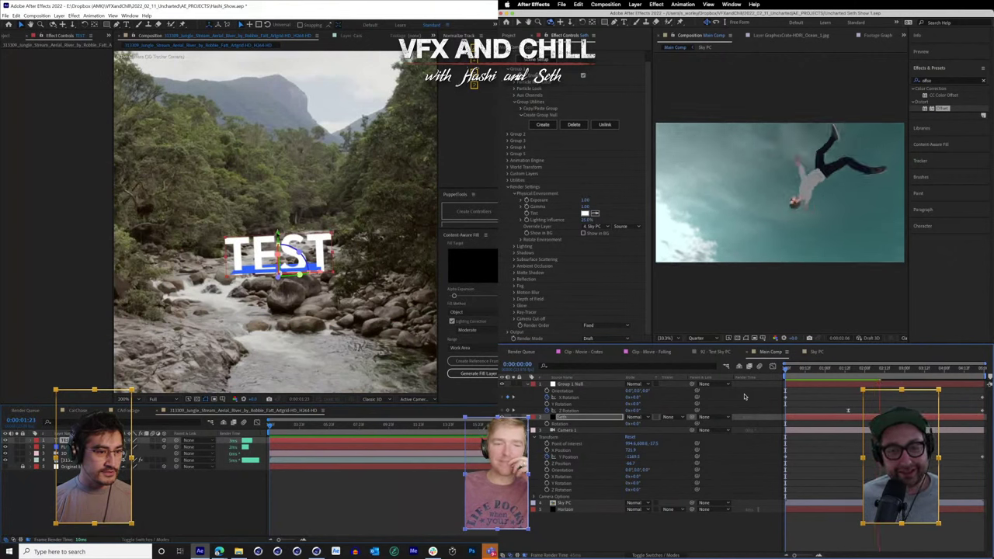
pyautogui.moveTo(278, 236); pyautogui.dragTo(278, 229)
pyautogui.press('space')
pyautogui.moveTo(827, 368); pyautogui.dragTo(787, 368)
pyautogui.moveTo(332, 229); pyautogui.dragTo(398, 152)
pyautogui.press('space')
pyautogui.scroll(-1, 364, 205)
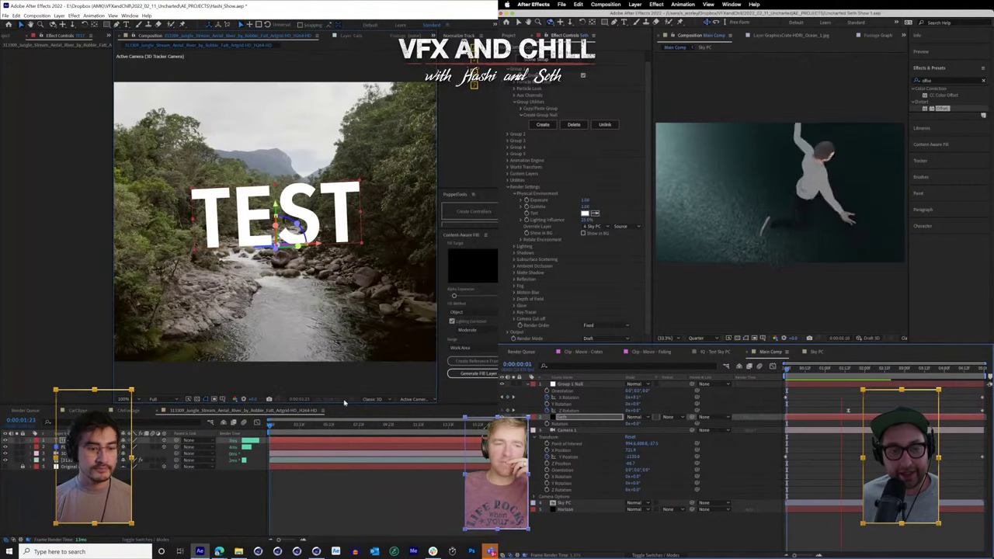
# - Play the stream clip and Main Comp from their starts to review the enlarged text and the falling man's camera move
pyautogui.moveTo(309, 426); pyautogui.dragTo(236, 456)
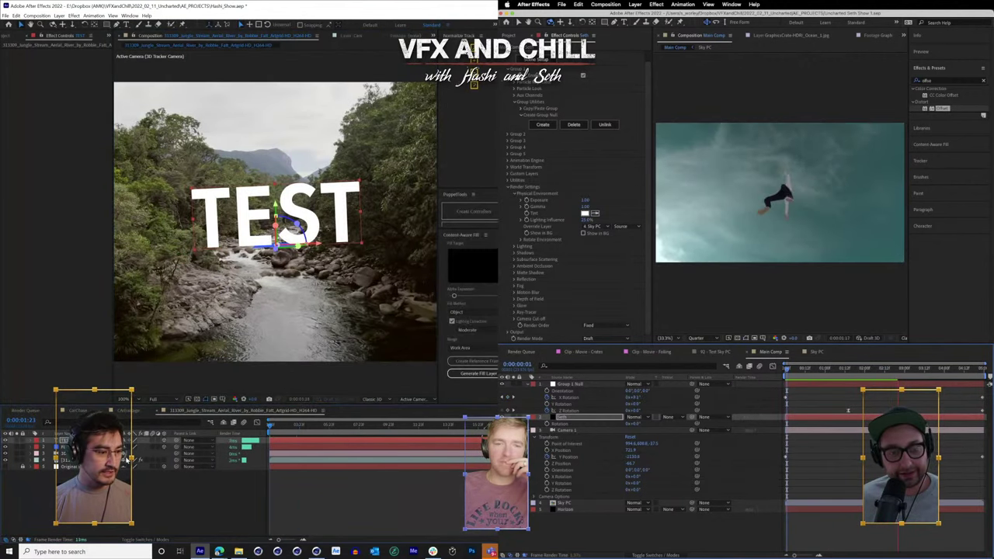
pyautogui.press('space')
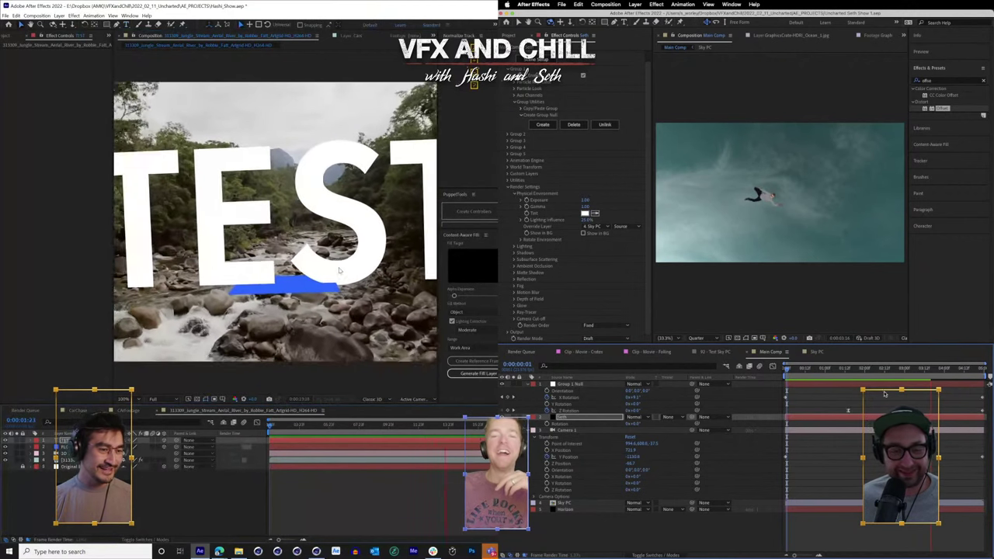
pyautogui.press('space')
pyautogui.moveTo(786, 369); pyautogui.dragTo(733, 378)
pyautogui.press('space')
pyautogui.press('space')
pyautogui.moveTo(289, 426); pyautogui.dragTo(259, 473)
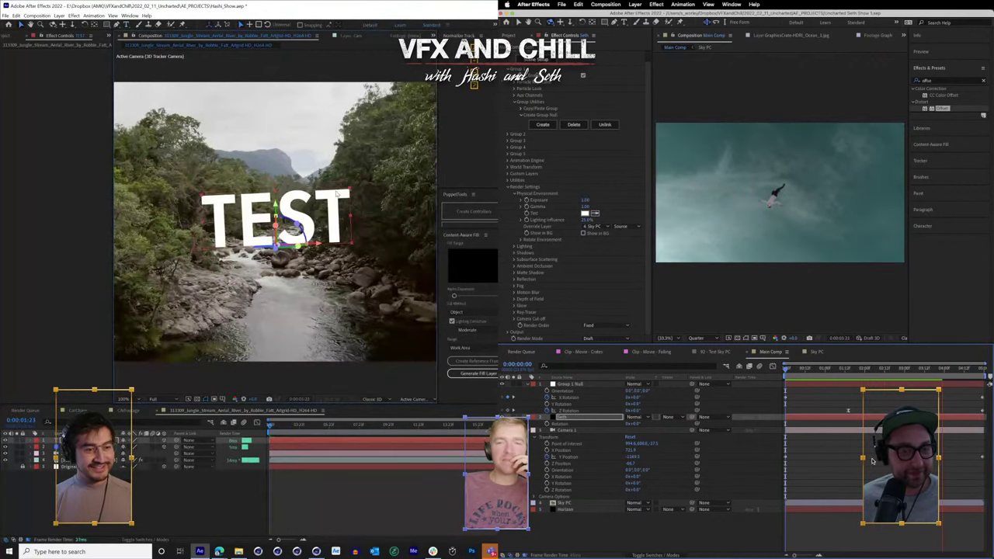
# - Play Main Comp from its start and scrub to about 0:00:01:06 to review the falling man's animation
pyautogui.click(834, 368)
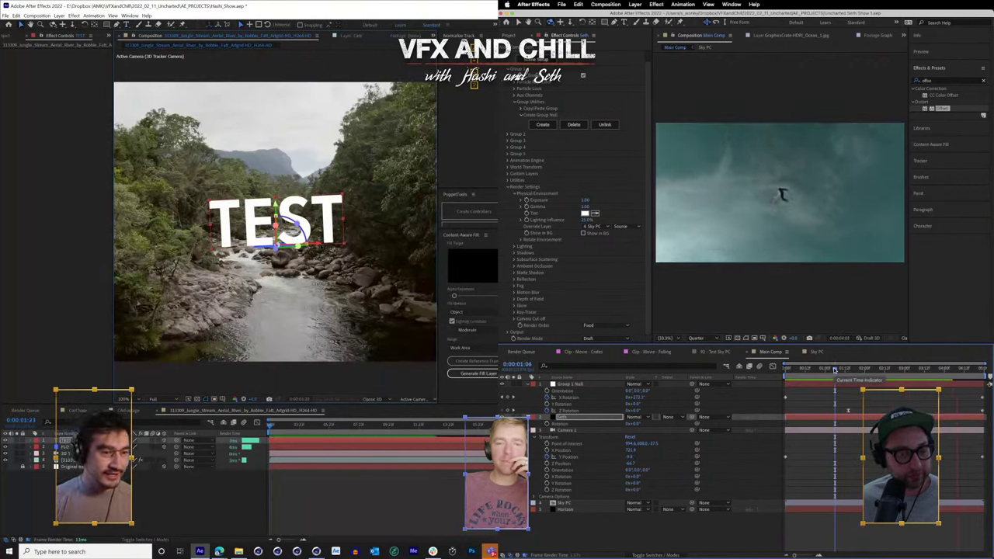
pyautogui.press('Home')
pyautogui.press('space')
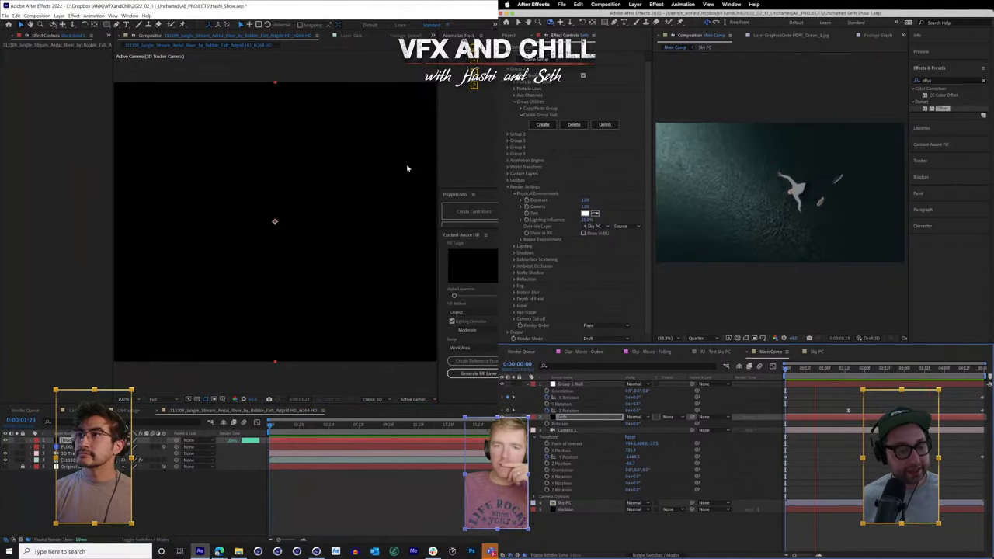
pyautogui.press('space')
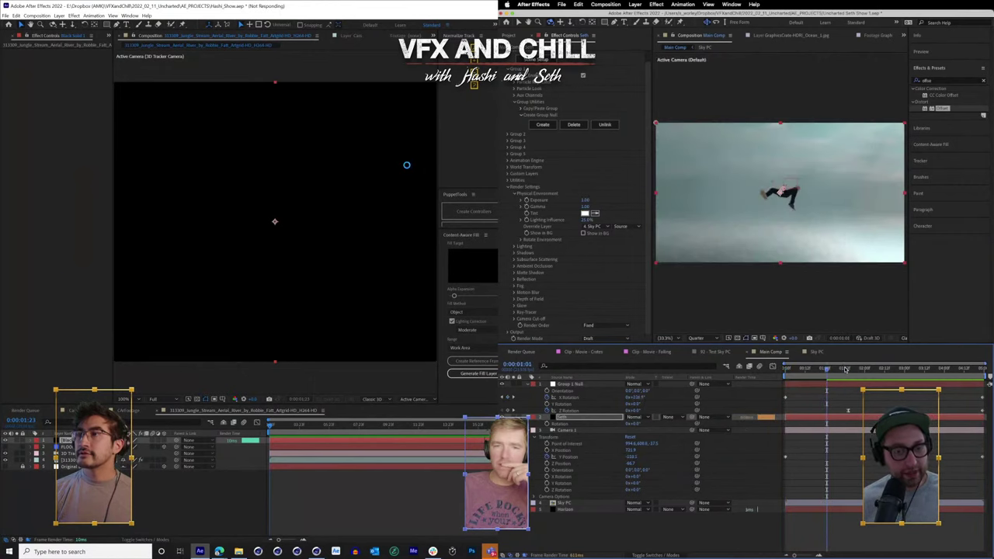
pyautogui.moveTo(845, 369)
pyautogui.mouseDown()
pyautogui.moveTo(866, 369)
pyautogui.moveTo(834, 369)
pyautogui.mouseUp()
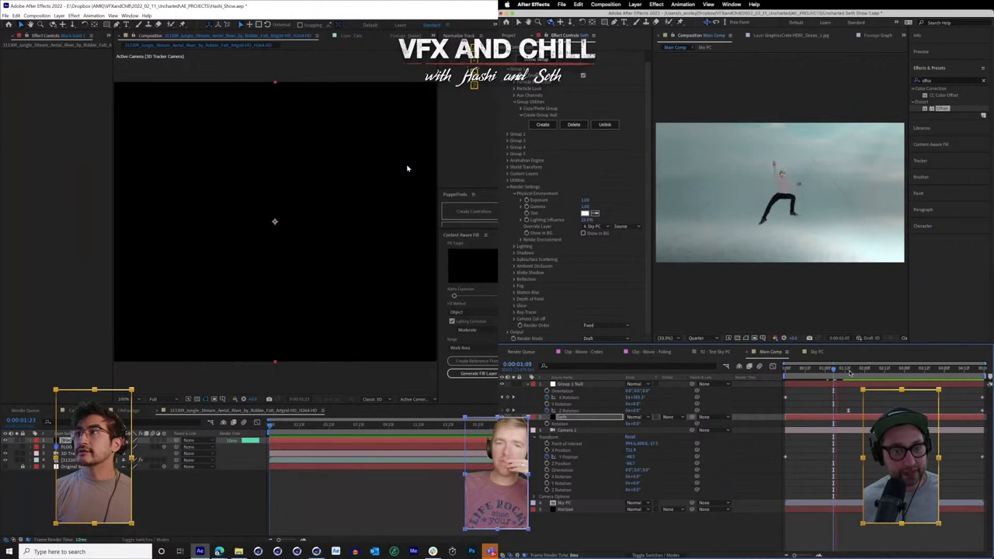
pyautogui.press('space')
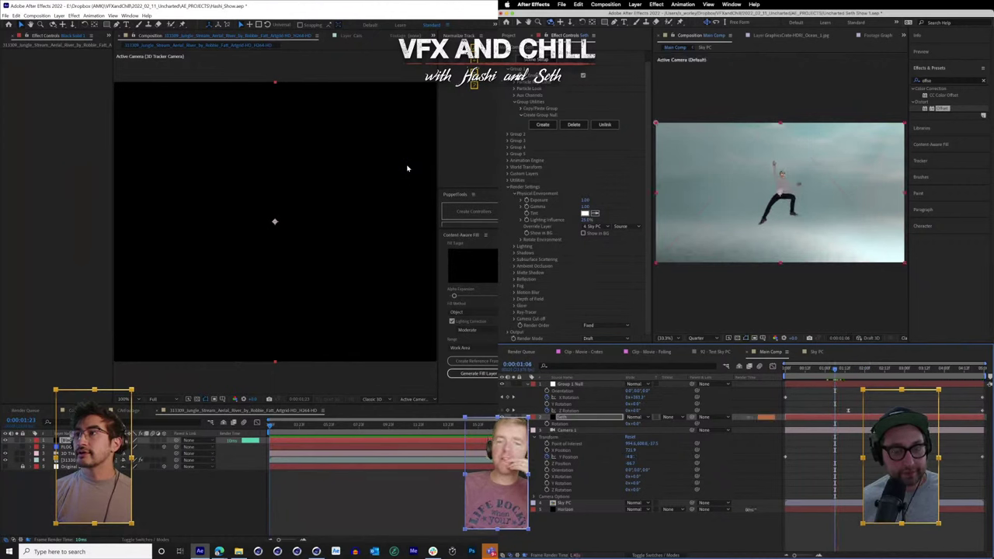
# - Turn on Camera 1 in Main Comp, play from near the start to check its move, and return to the first frame
pyautogui.click(502, 430)
pyautogui.click(791, 370)
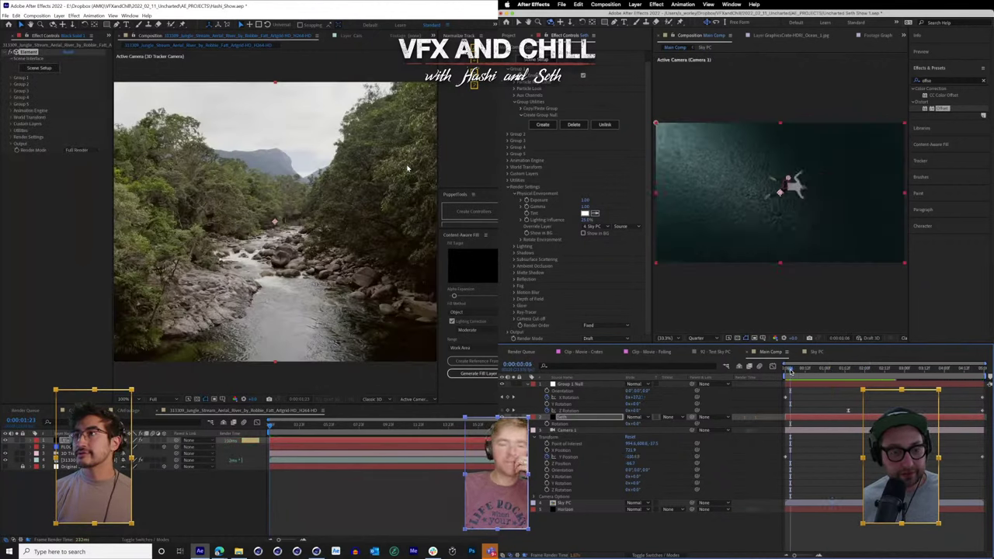
pyautogui.press('space')
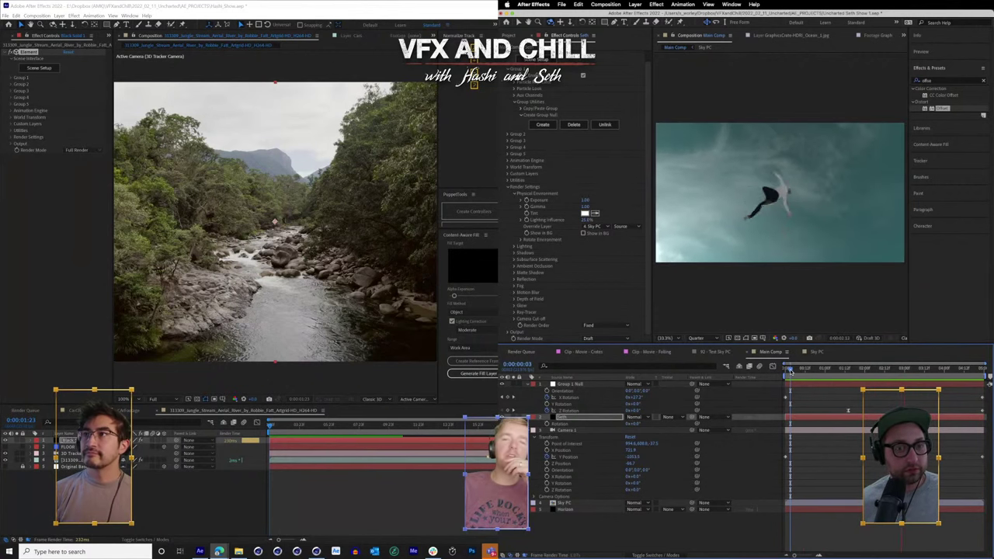
pyautogui.press('space')
pyautogui.moveTo(870, 368); pyautogui.dragTo(781, 371)
# - Examine Camera 1's Y Position and Point of Interest properties at the first frame of Main Comp
pyautogui.click(569, 483)
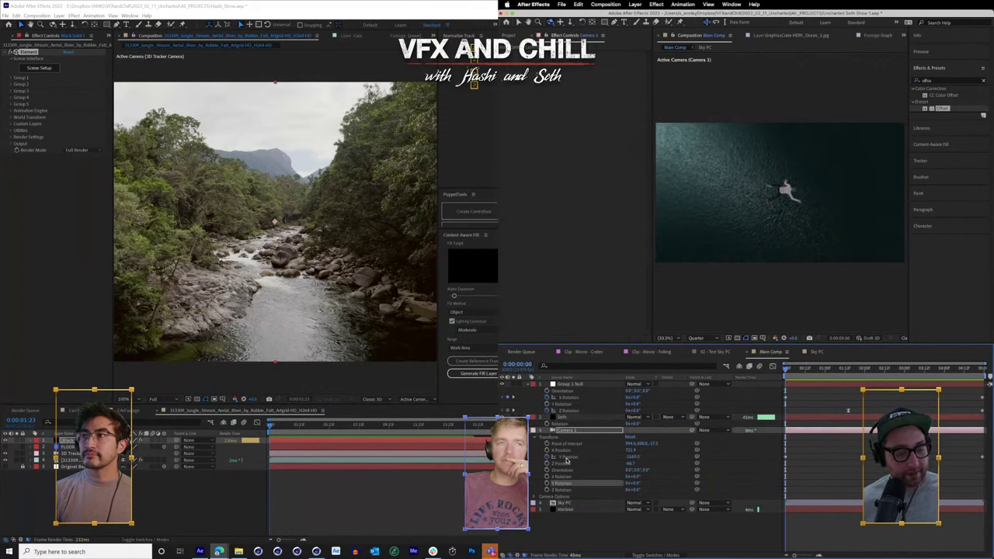
pyautogui.click(570, 457)
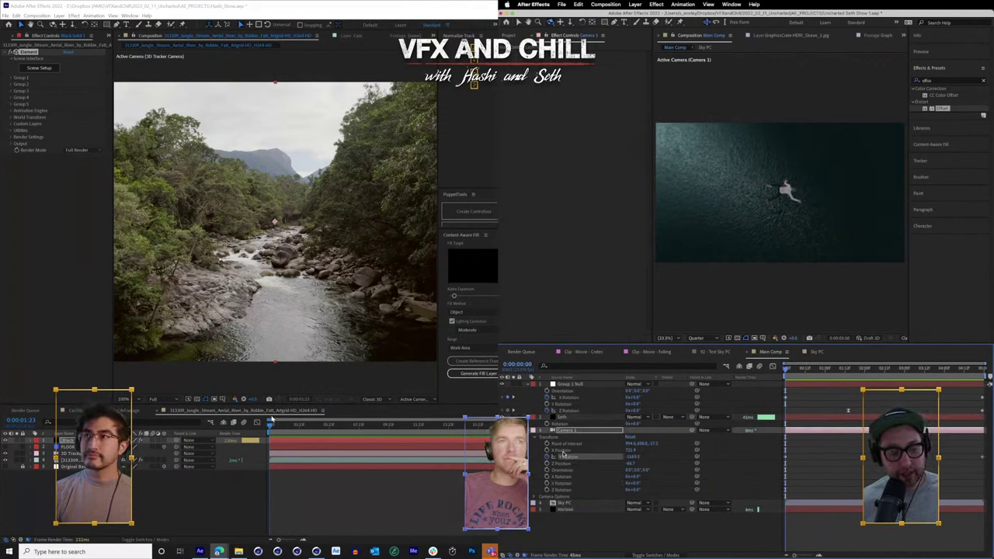
pyautogui.click(565, 430)
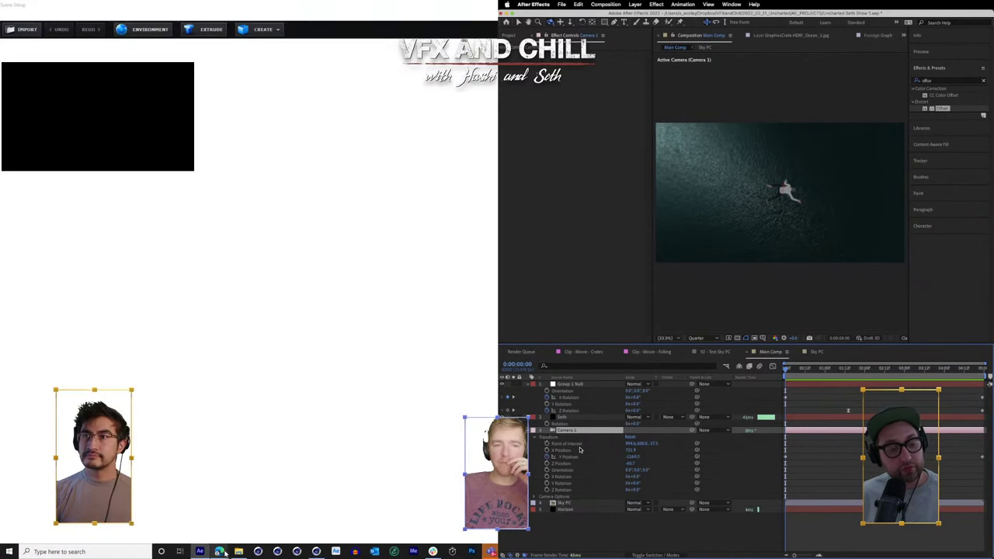
pyautogui.click(573, 445)
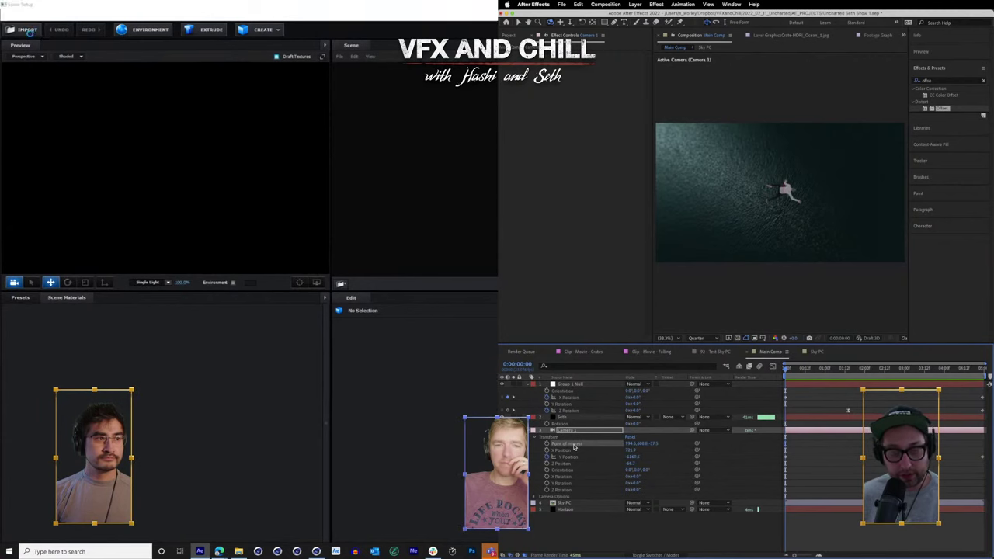
# - Begin importing a 3D object into Element's Scene Setup from the 3D STUFF folder in 2022_02_11_Uncharted's ELEMENTS, and scrub Main Comp
pyautogui.click(30, 31)
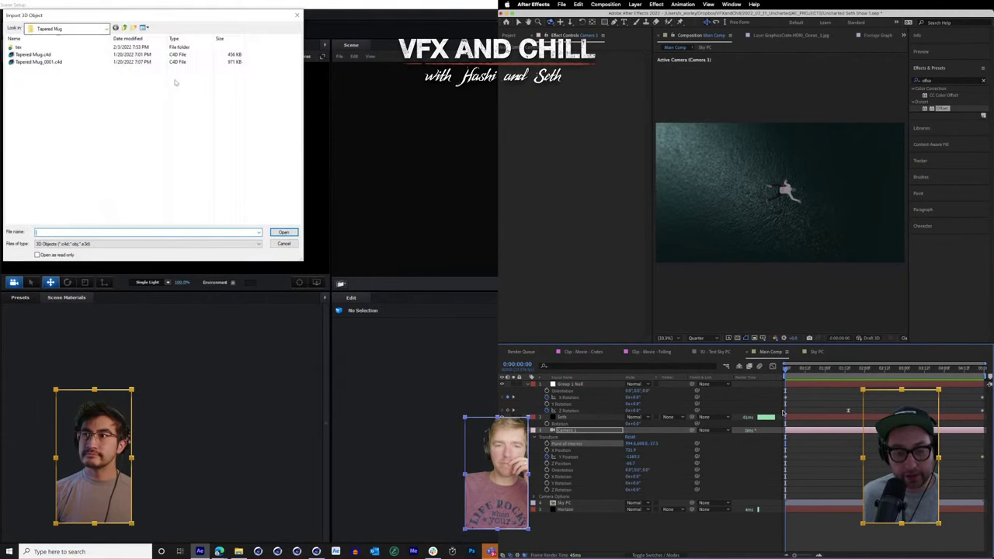
pyautogui.click(101, 29)
pyautogui.moveTo(878, 373)
pyautogui.mouseDown()
pyautogui.moveTo(907, 373)
pyautogui.moveTo(880, 373)
pyautogui.mouseUp()
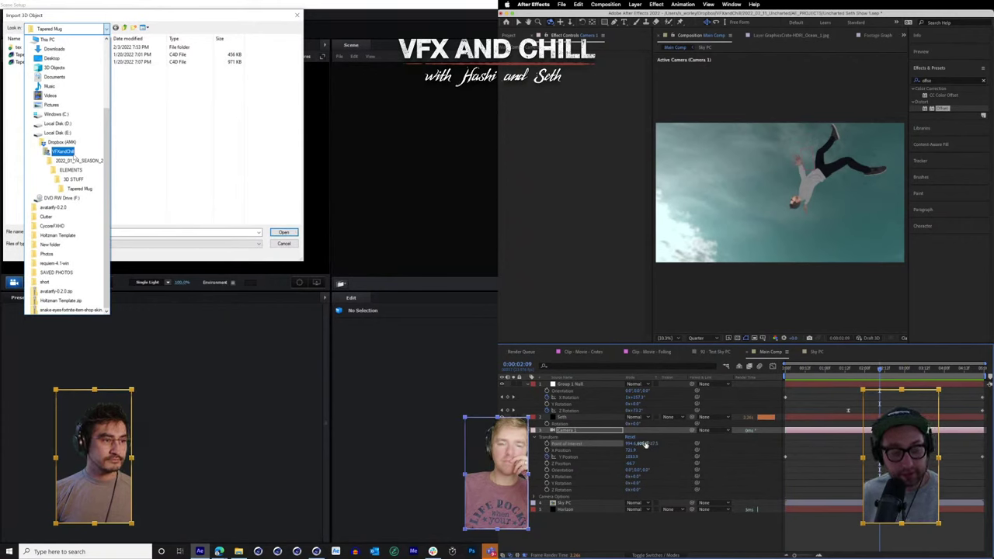
pyautogui.click(789, 372)
pyautogui.click(64, 152)
pyautogui.doubleClick(72, 135)
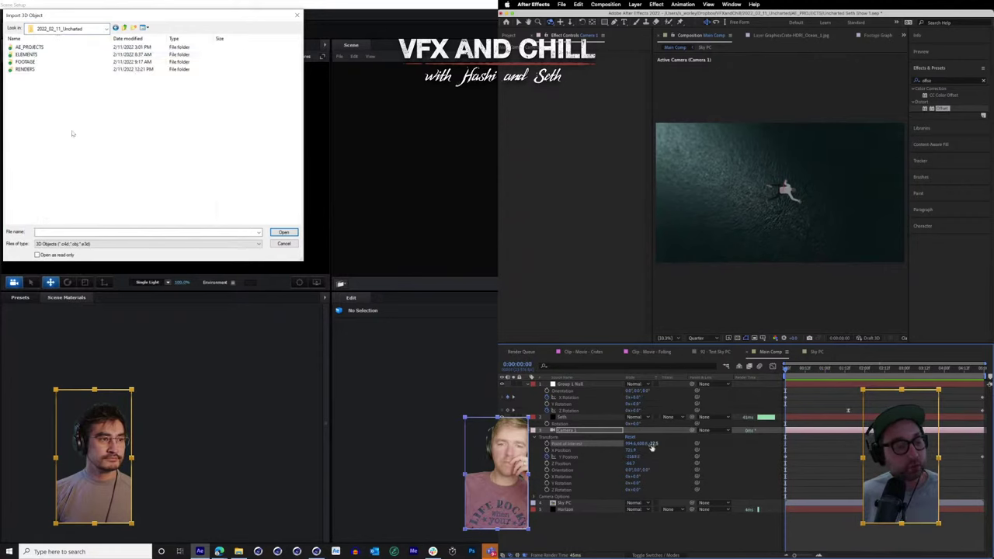
pyautogui.doubleClick(40, 54)
pyautogui.doubleClick(30, 59)
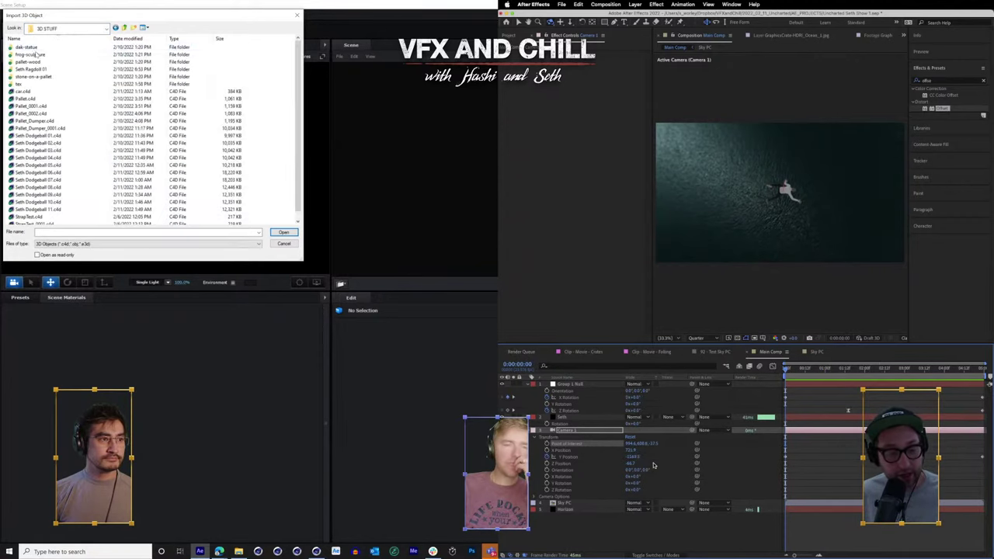
# - Import model.obj from the dak-statue source folder with the default import preferences, and set Main Comp's preview resolution to Full
pyautogui.doubleClick(23, 48)
pyautogui.click(25, 49)
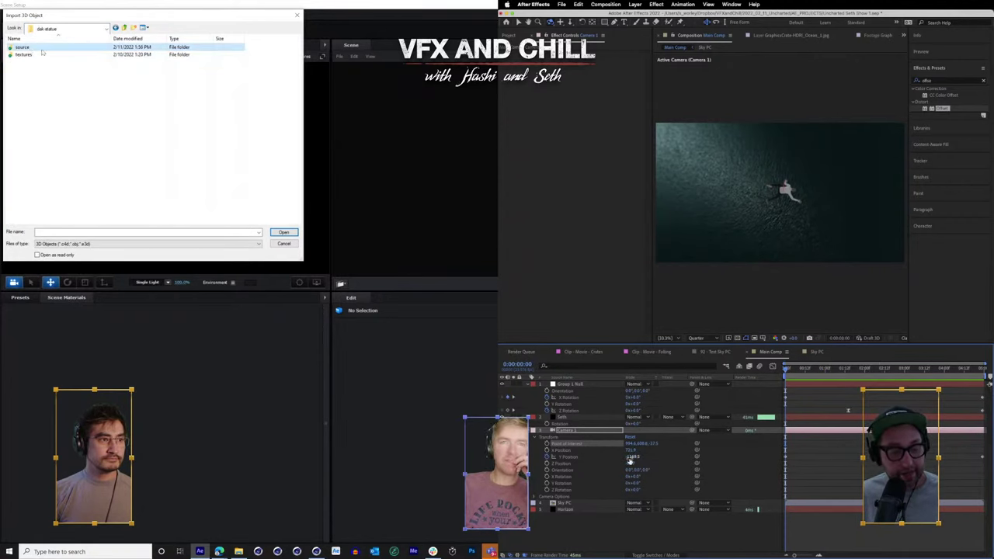
pyautogui.doubleClick(26, 47)
pyautogui.doubleClick(43, 48)
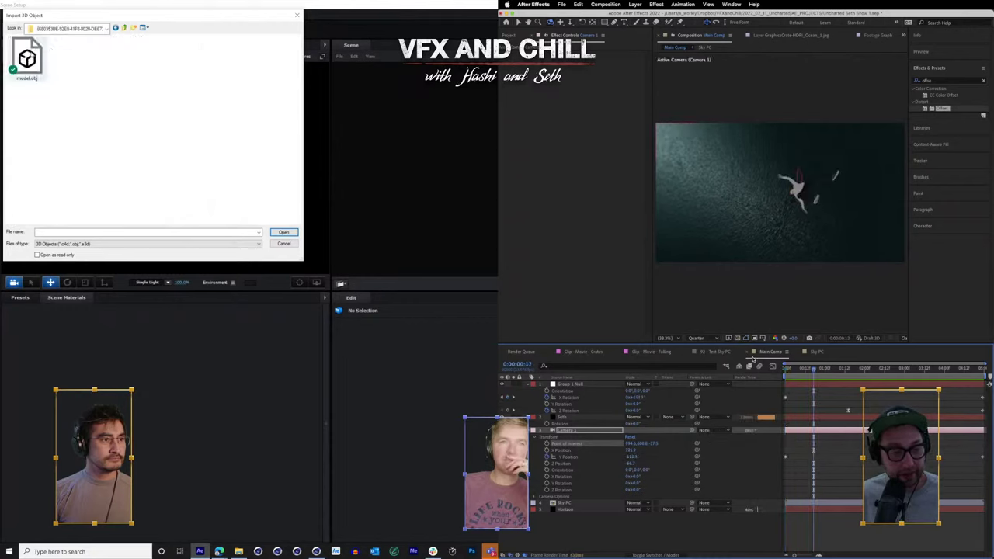
pyautogui.click(29, 58)
pyautogui.click(703, 339)
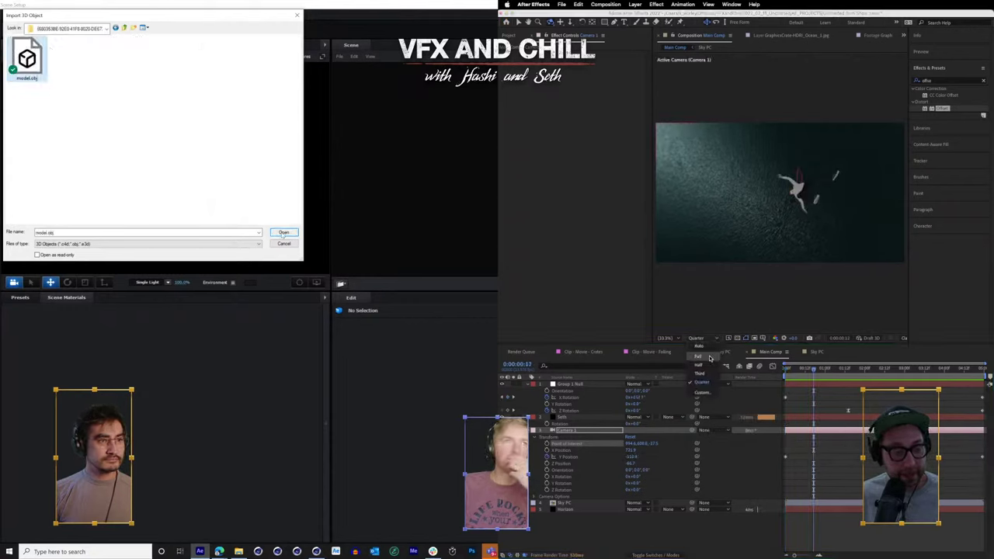
pyautogui.click(709, 358)
pyautogui.click(284, 233)
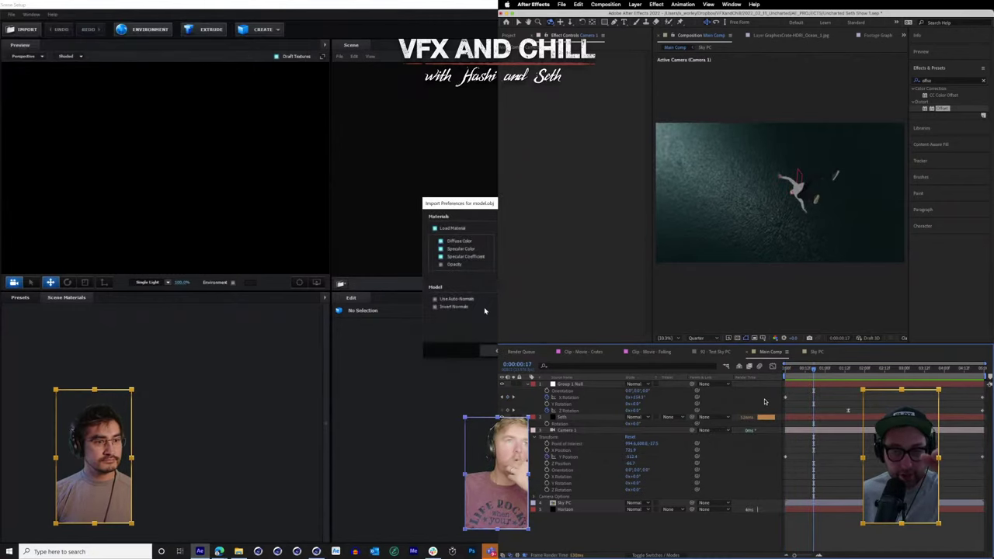
pyautogui.click(497, 351)
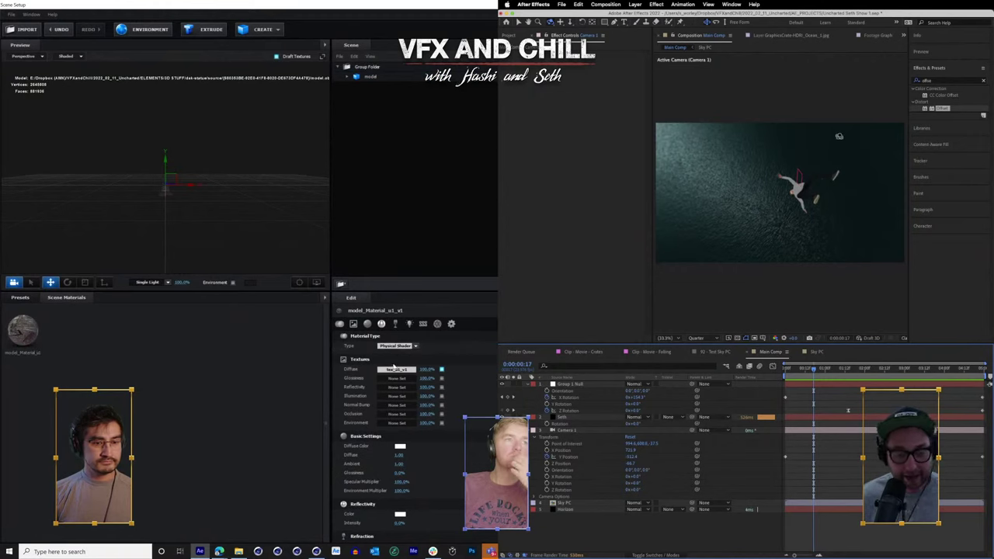
# - Align the statue model to Bottom and normalize its size in Scene Setup, with Main Comp playing from its start
pyautogui.click(370, 78)
pyautogui.click(420, 400)
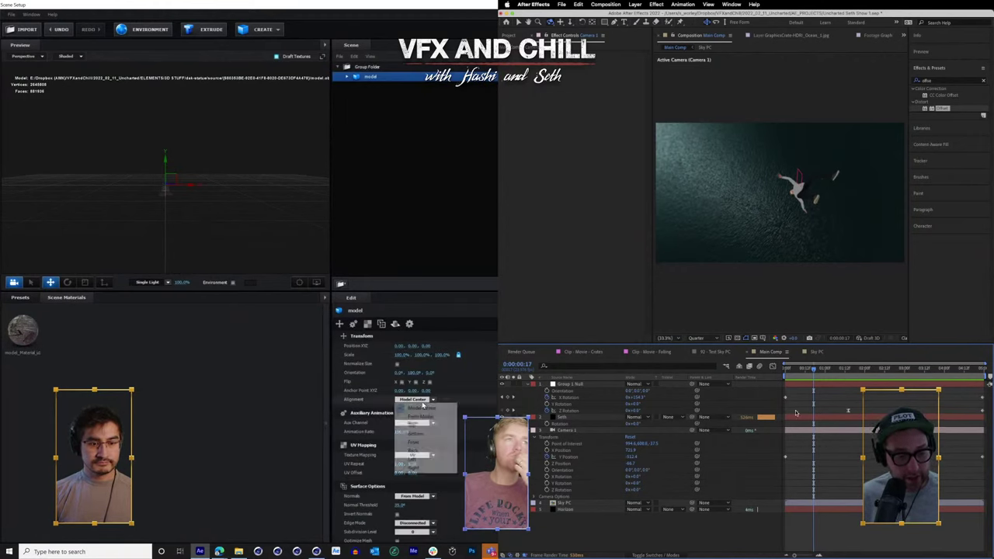
pyautogui.click(420, 417)
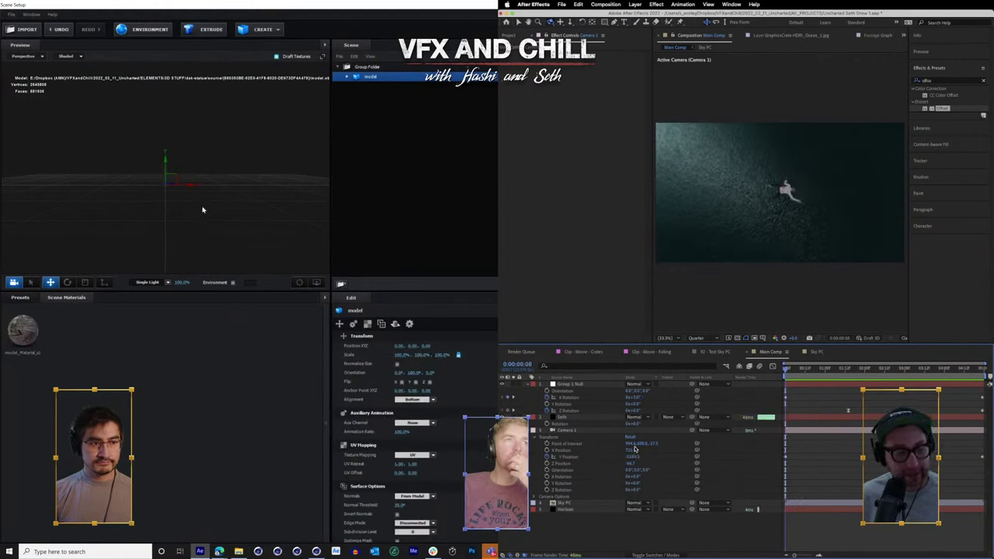
pyautogui.press('space')
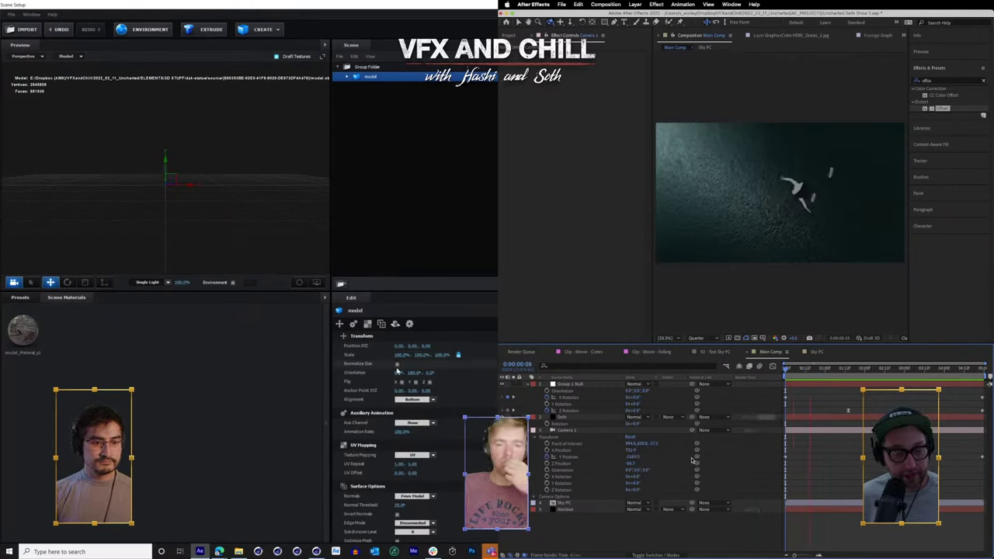
pyautogui.click(397, 364)
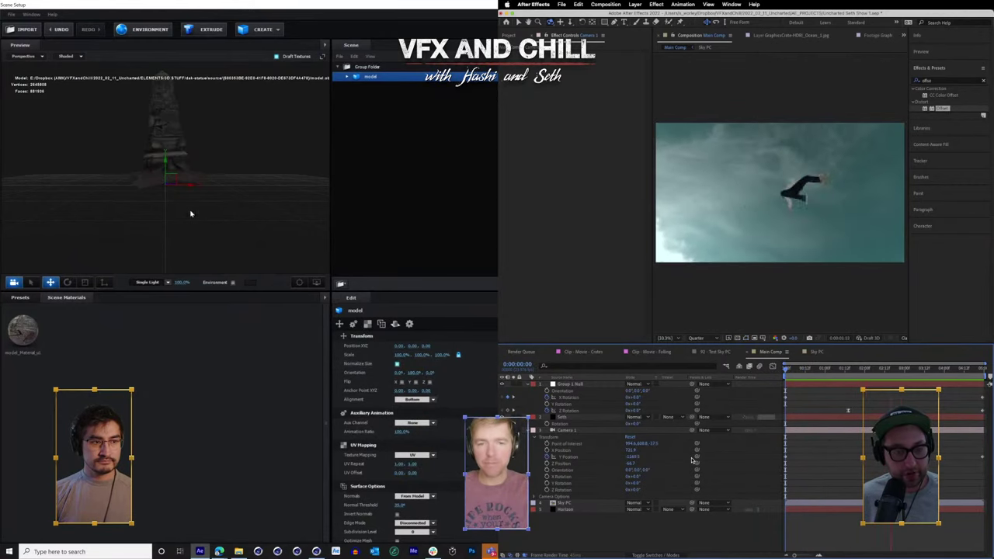
# - Rotate the statue's Group Folder around its vertical axis, and enlarge the Scene Setup preview to inspect the model
pyautogui.click(230, 224)
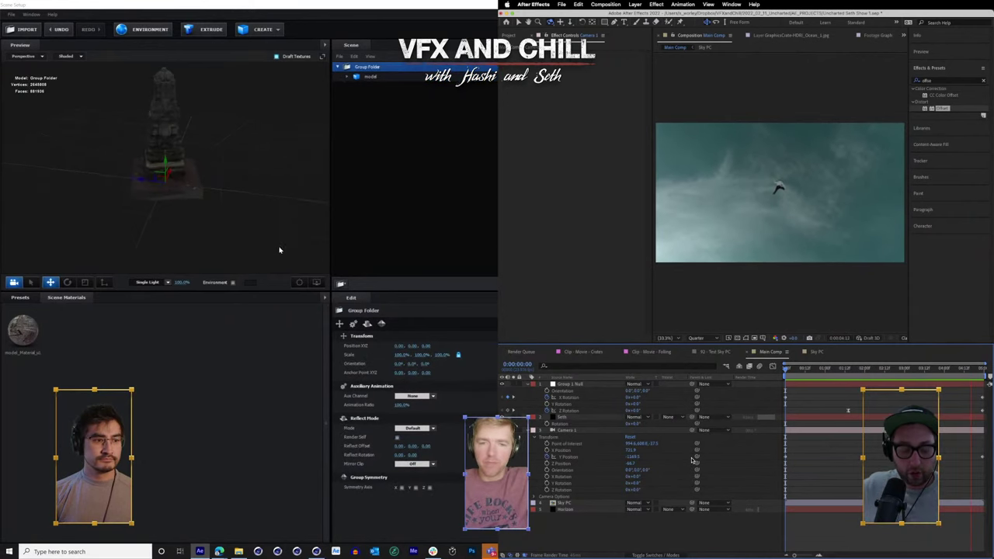
pyautogui.click(67, 282)
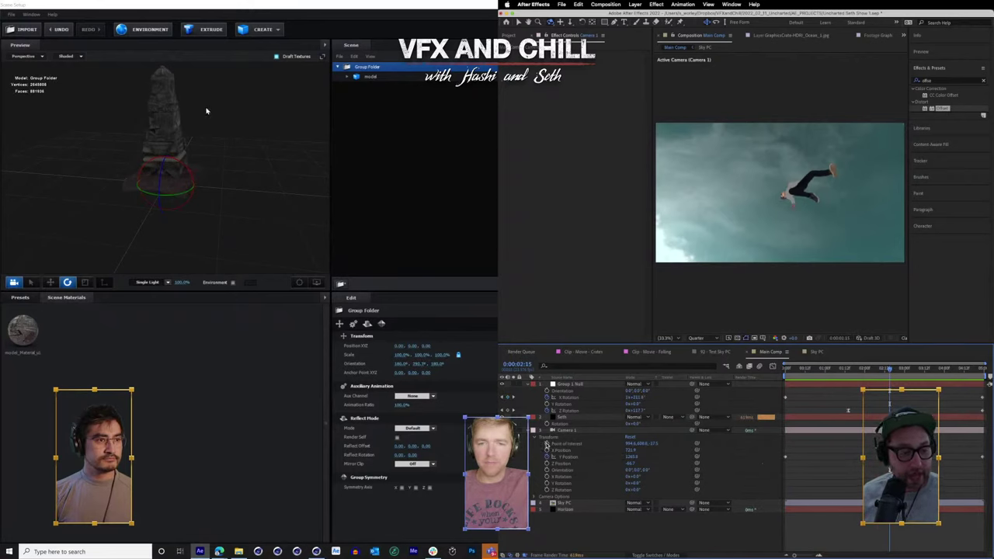
pyautogui.moveTo(206, 111); pyautogui.dragTo(212, 154)
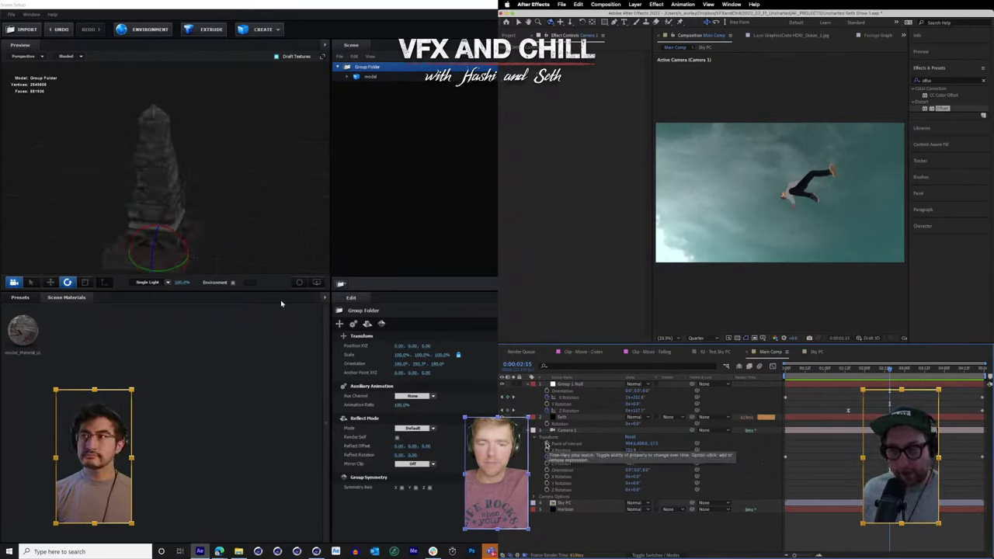
pyautogui.moveTo(305, 290); pyautogui.dragTo(299, 369)
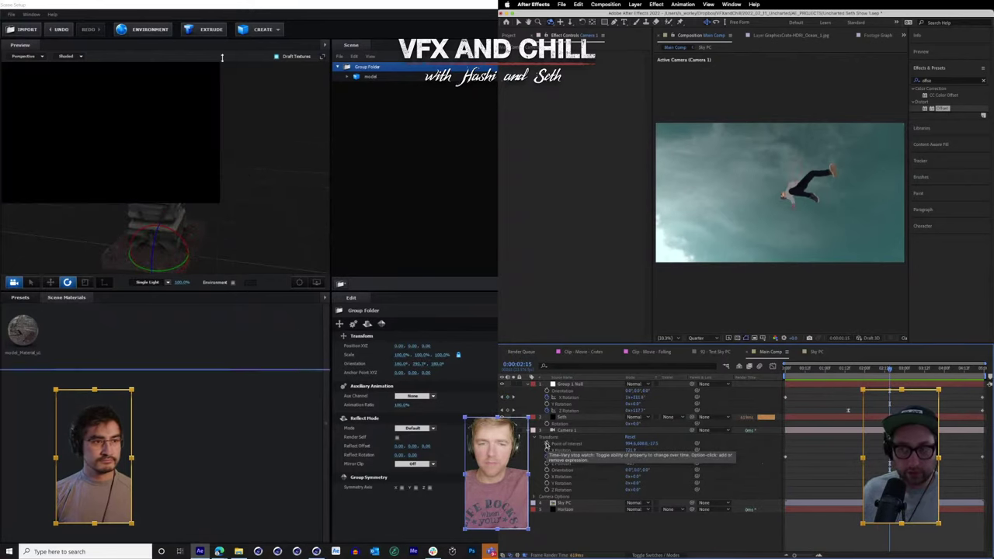
# - Load a forest panorama as Element's environment texture, and check its lighting on the statue
pyautogui.click(159, 32)
pyautogui.click(492, 226)
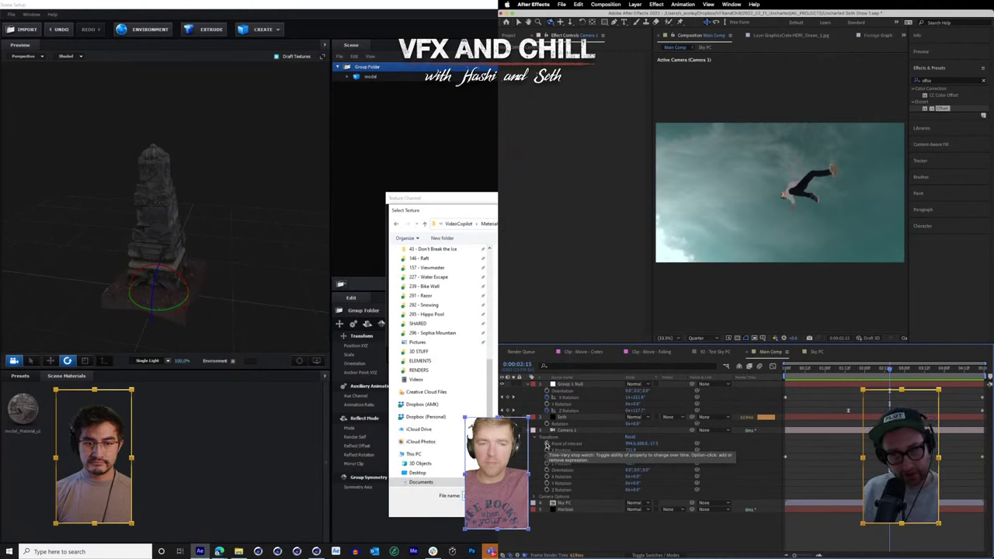
pyautogui.press('Return')
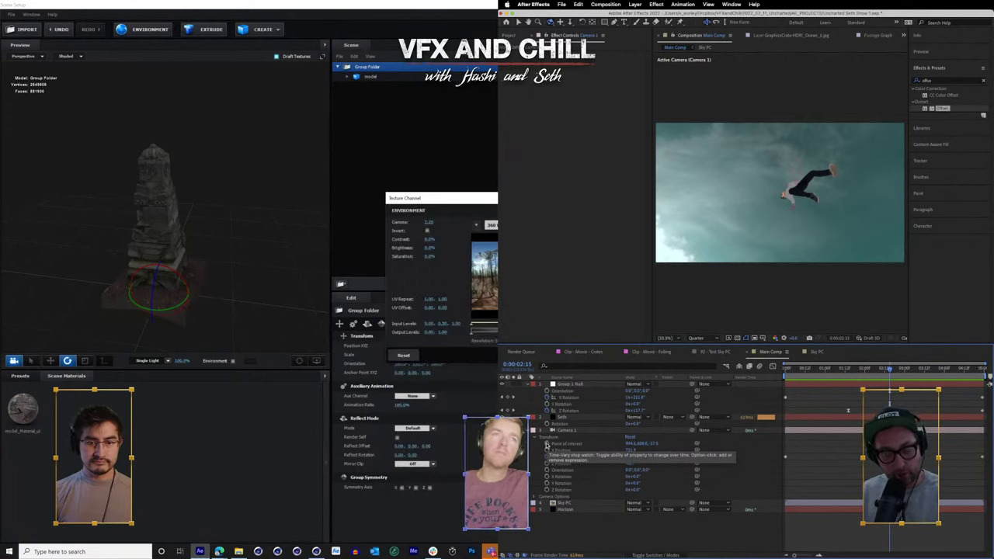
pyautogui.press('Return')
pyautogui.moveTo(274, 308); pyautogui.dragTo(228, 302)
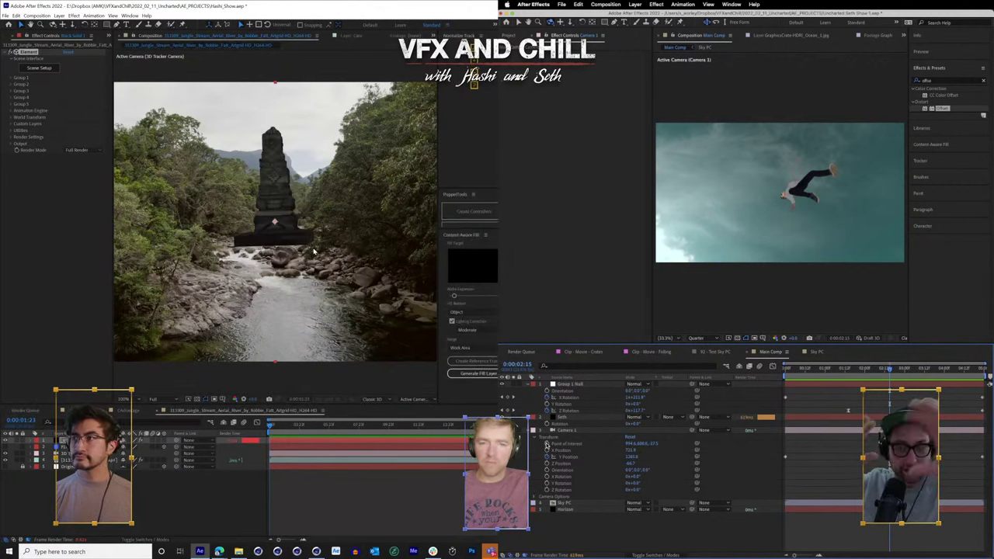
# - Create a group null for Element's Group 1 in the stream clip
pyautogui.click(12, 79)
pyautogui.click(24, 125)
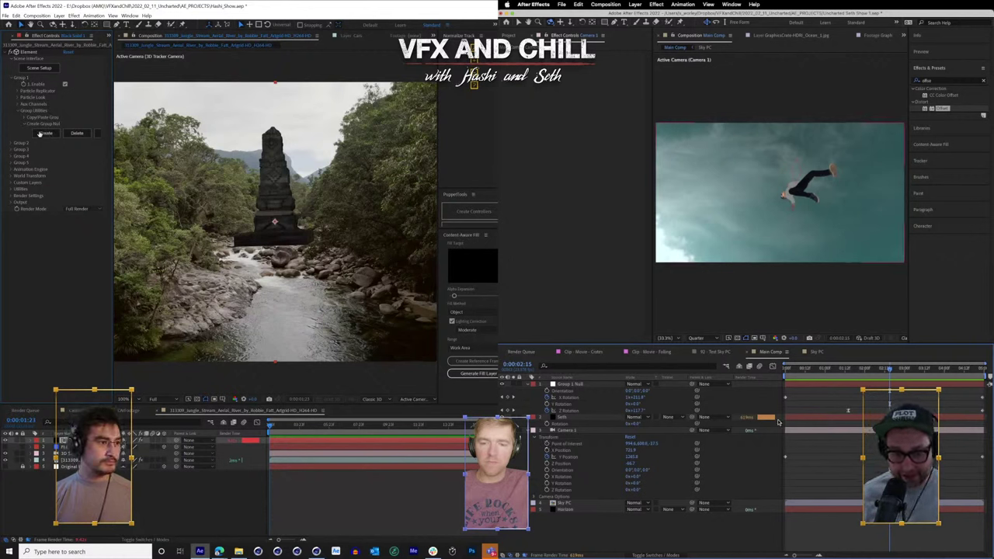
pyautogui.click(46, 134)
# - Rotate the statue's group null around its vertical axis in the stream clip, and play Main Comp from 0:00:00:10
pyautogui.moveTo(888, 369); pyautogui.dragTo(803, 374)
pyautogui.press('space')
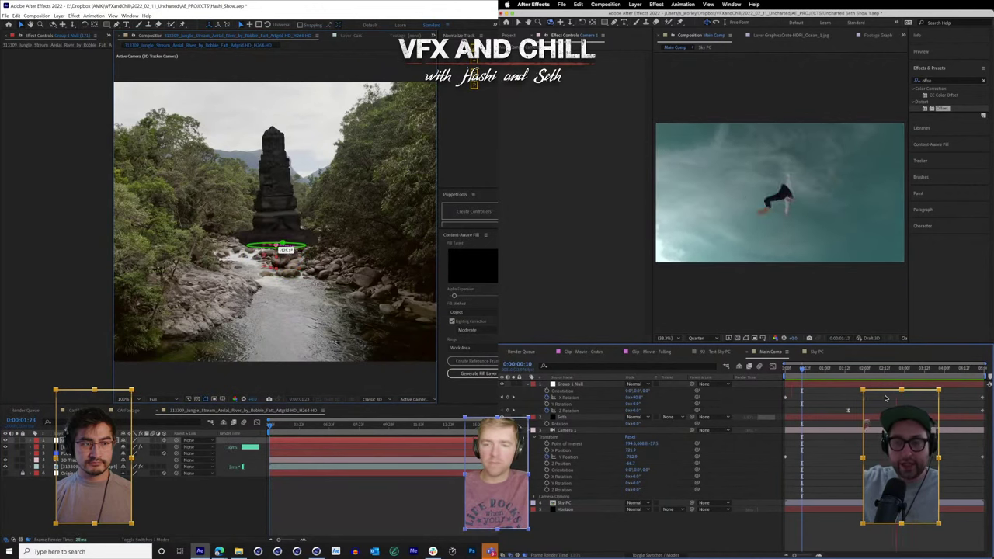
pyautogui.moveTo(293, 226); pyautogui.dragTo(278, 246)
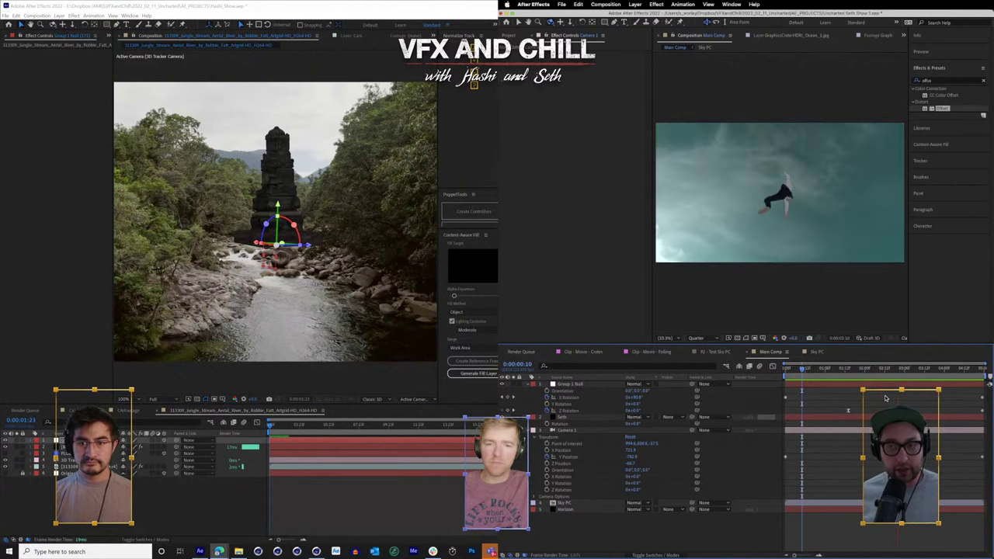
pyautogui.press('space')
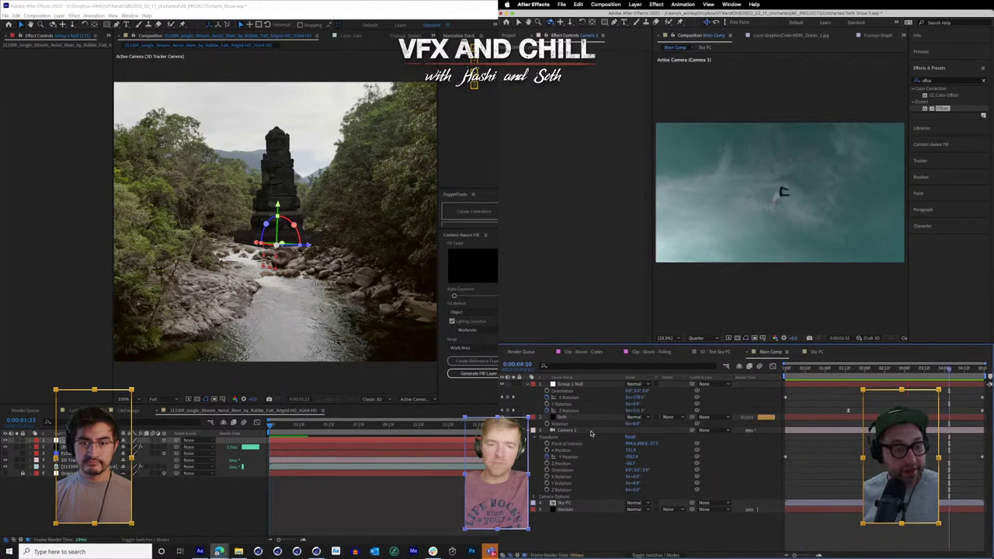
# - Play Main Comp from the start to review the combined motion of the falling man and the camera
pyautogui.click(590, 431)
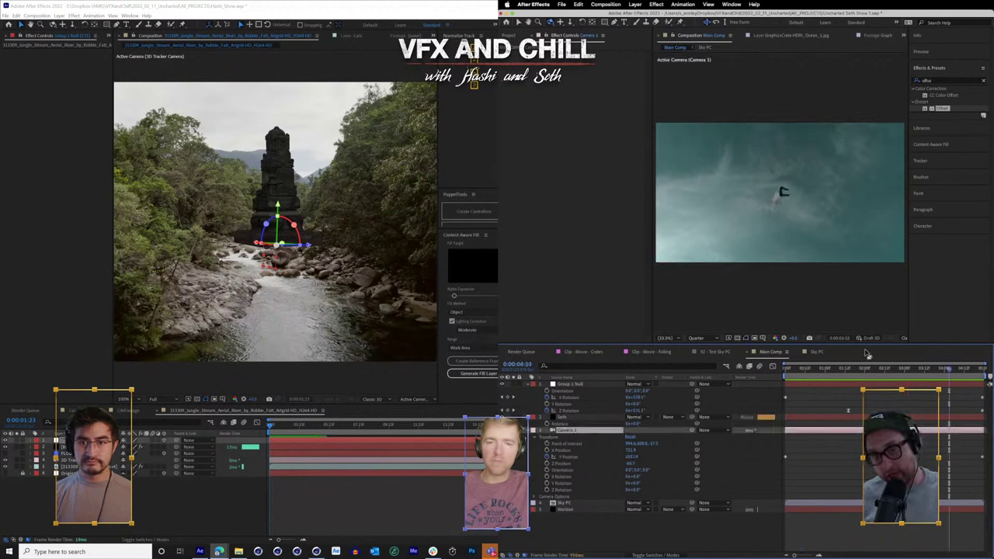
pyautogui.click(582, 384)
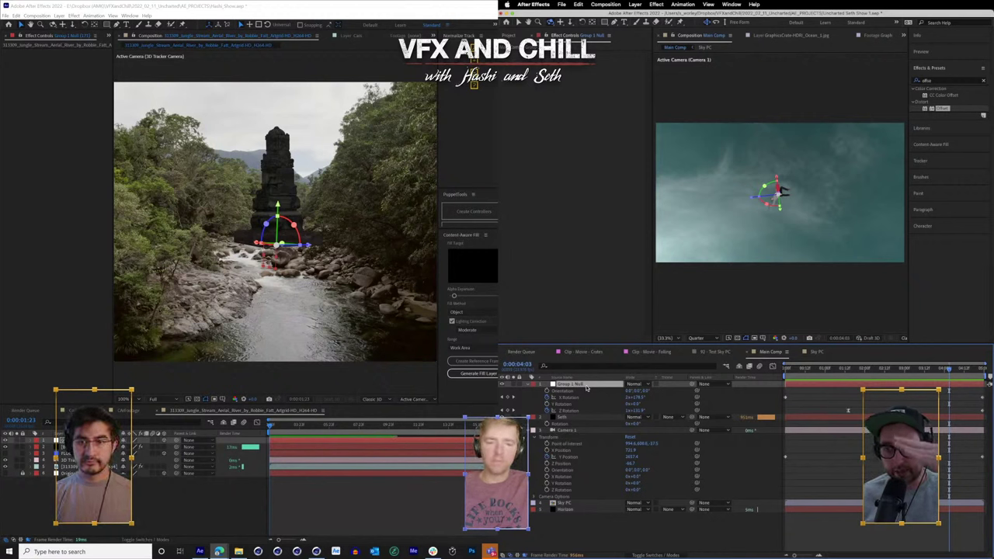
pyautogui.moveTo(814, 371); pyautogui.dragTo(736, 377)
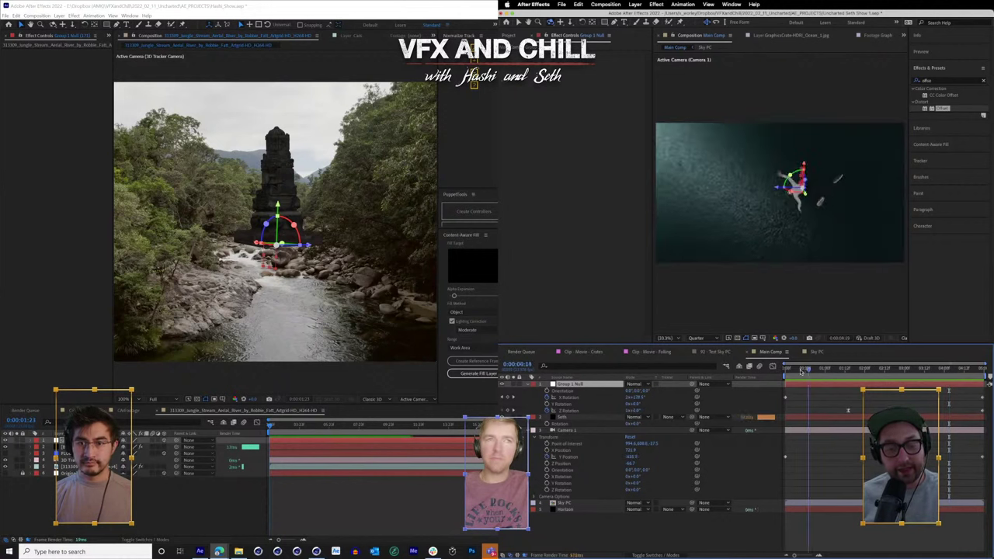
pyautogui.click(575, 431)
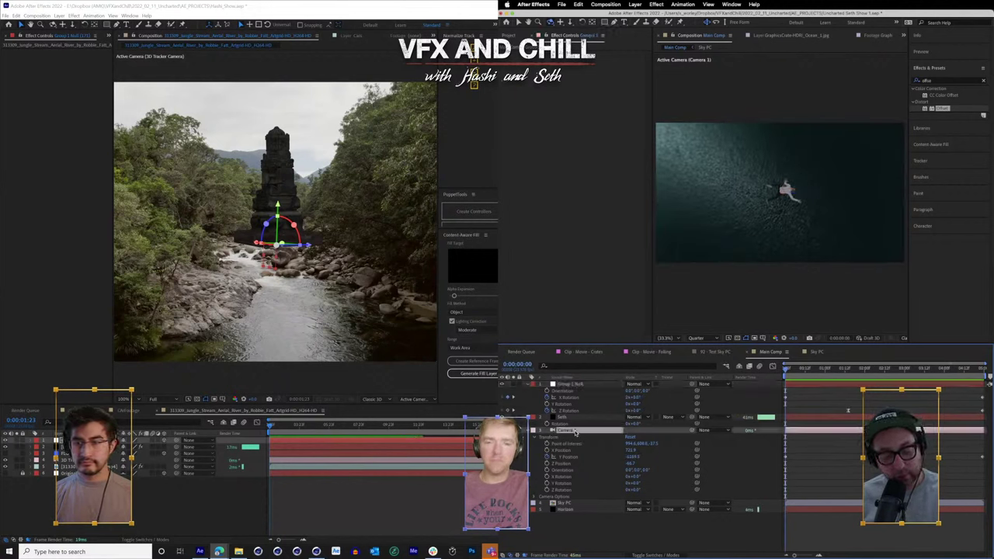
pyautogui.press('space')
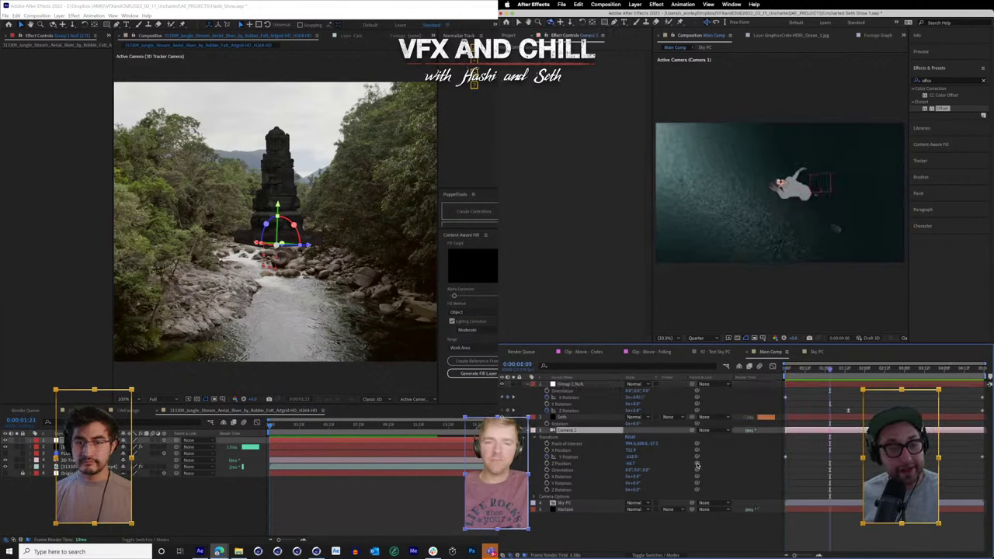
# - Add the expression wiggle(5,25) to Camera 1's Point of Interest in Main Comp, and preview the camera shake
pyautogui.keyDown('alt'); pyautogui.click(547, 443); pyautogui.keyUp('alt')
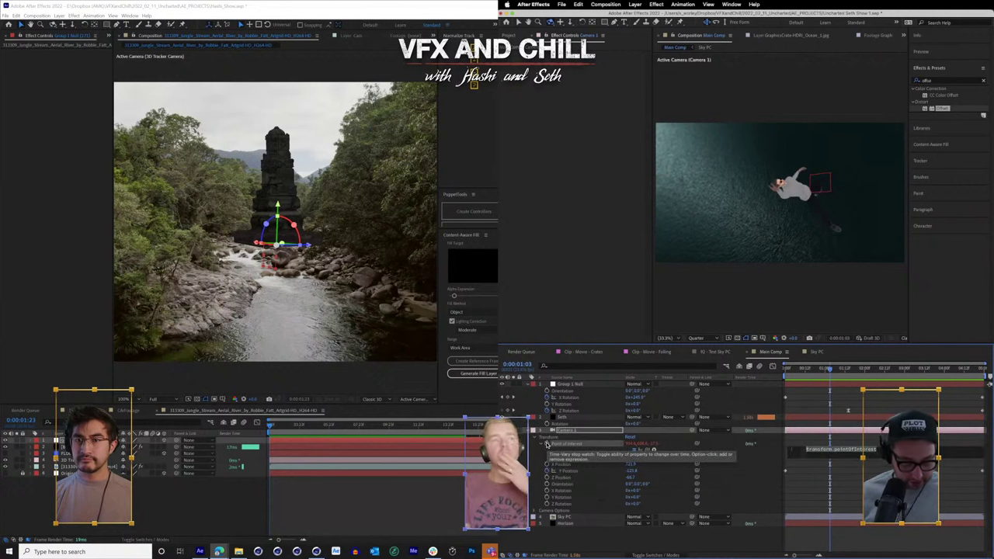
pyautogui.write('wiggle')
pyautogui.press('Return')
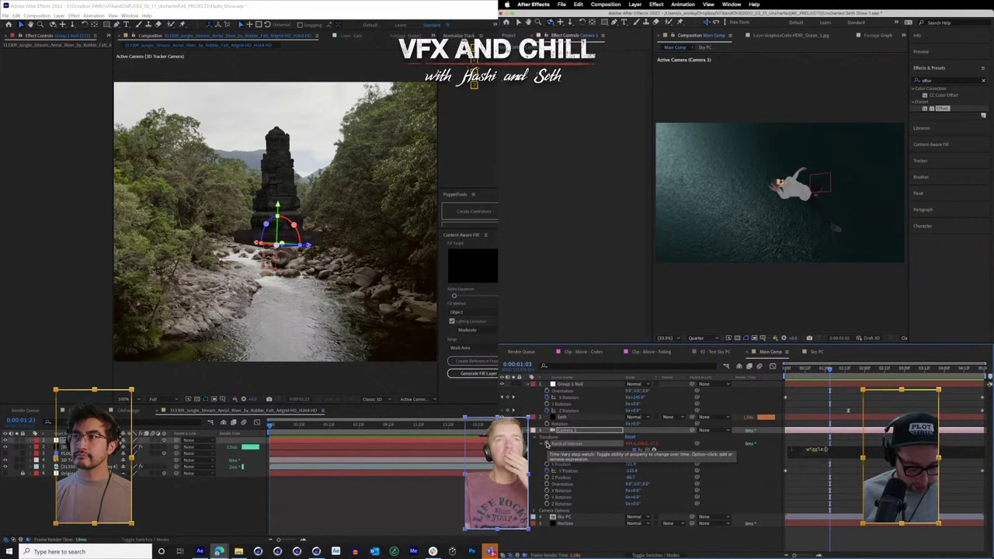
pyautogui.press('BackSpace')
pyautogui.press('Return')
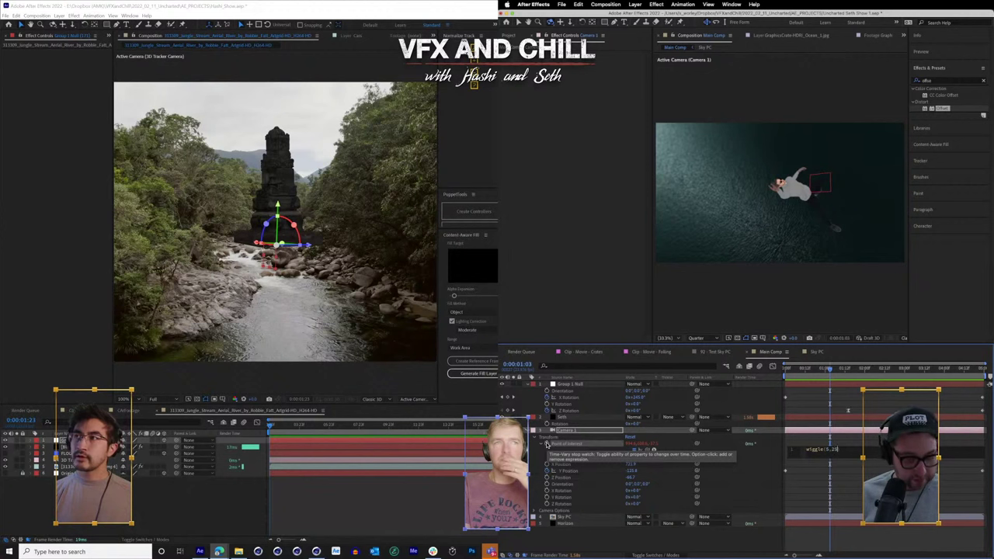
pyautogui.click(750, 469)
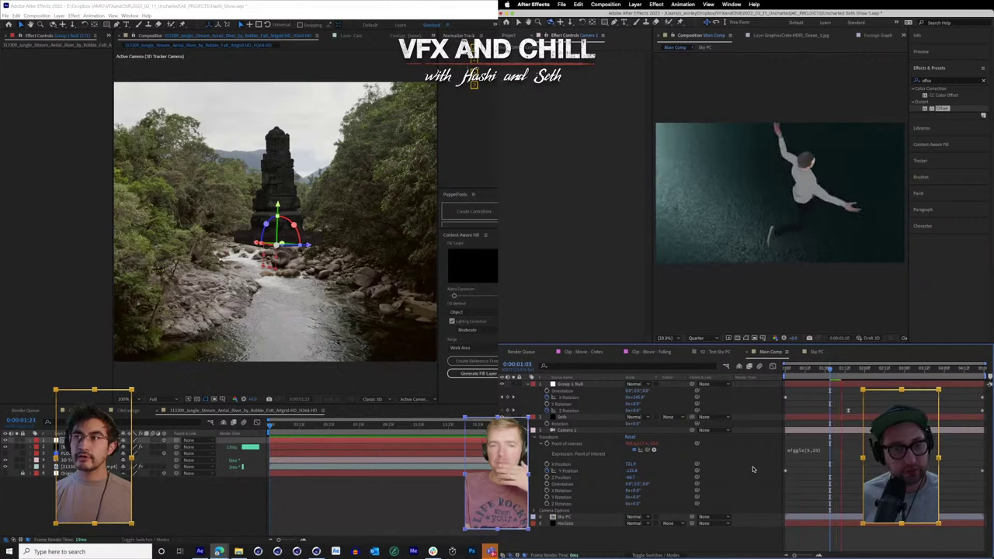
pyautogui.press('space')
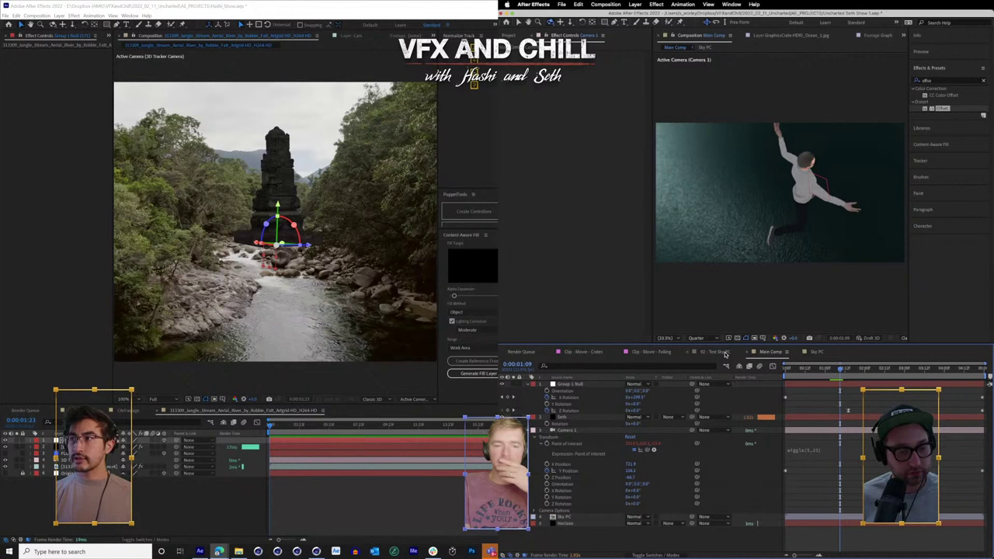
# - Open Test Main Comp, examine the wiggle expressions on its Camera 1, and return to Main Comp
pyautogui.click(514, 36)
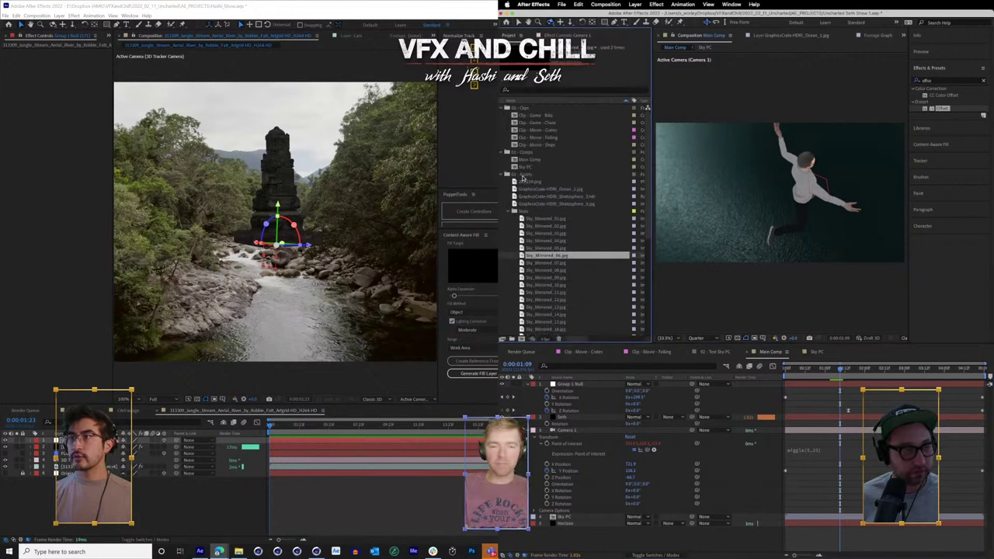
pyautogui.scroll(-2, 516, 152)
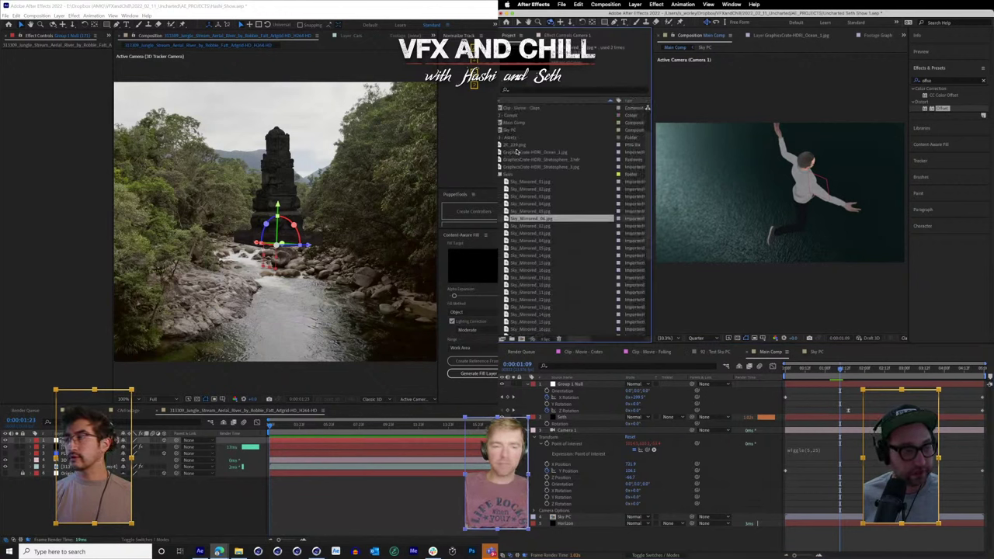
pyautogui.click(503, 137)
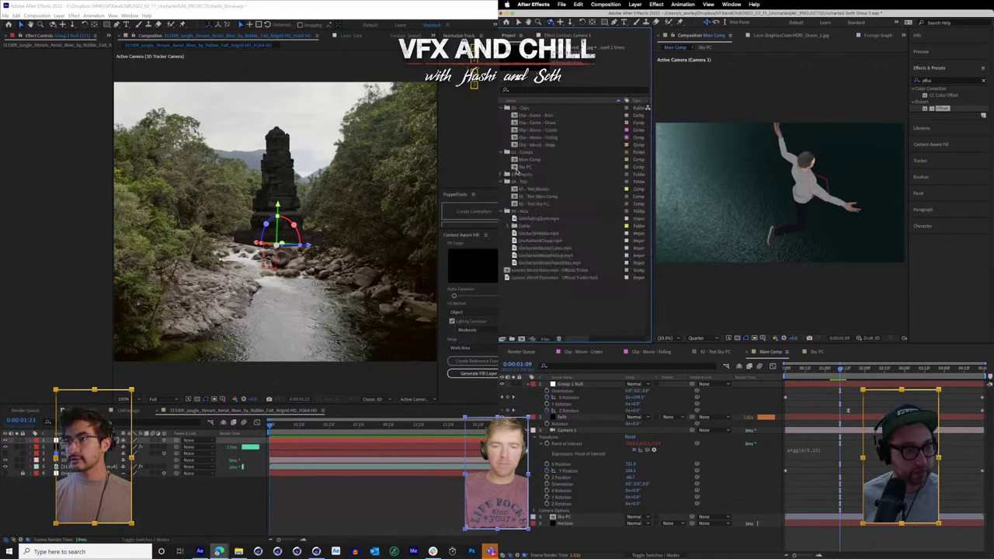
pyautogui.doubleClick(536, 197)
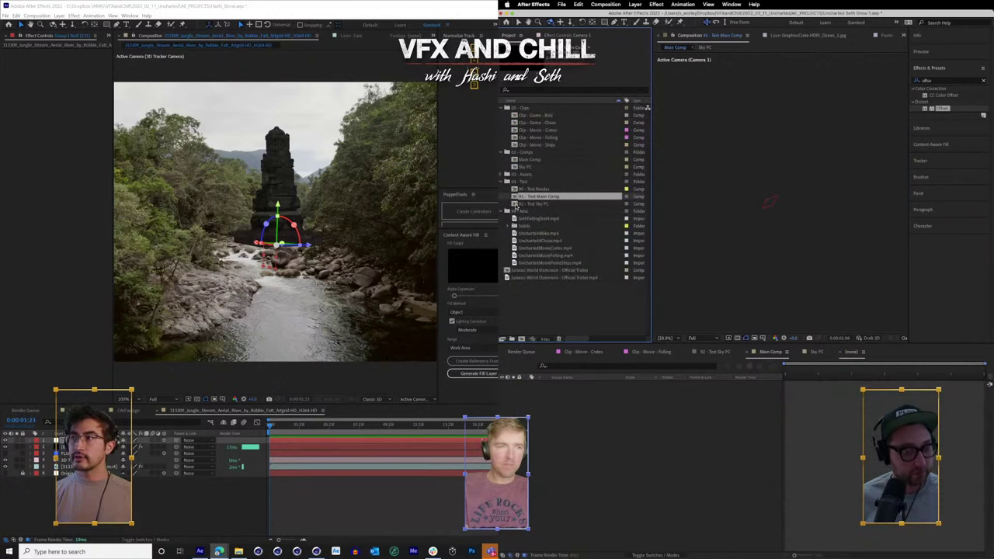
pyautogui.click(568, 397)
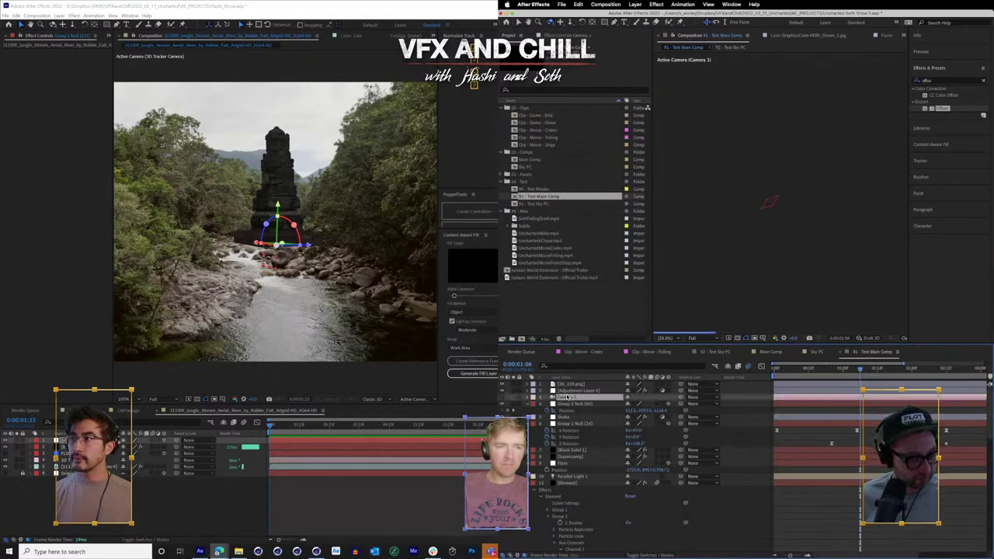
pyautogui.press('e')
pyautogui.press('e')
pyautogui.click(572, 450)
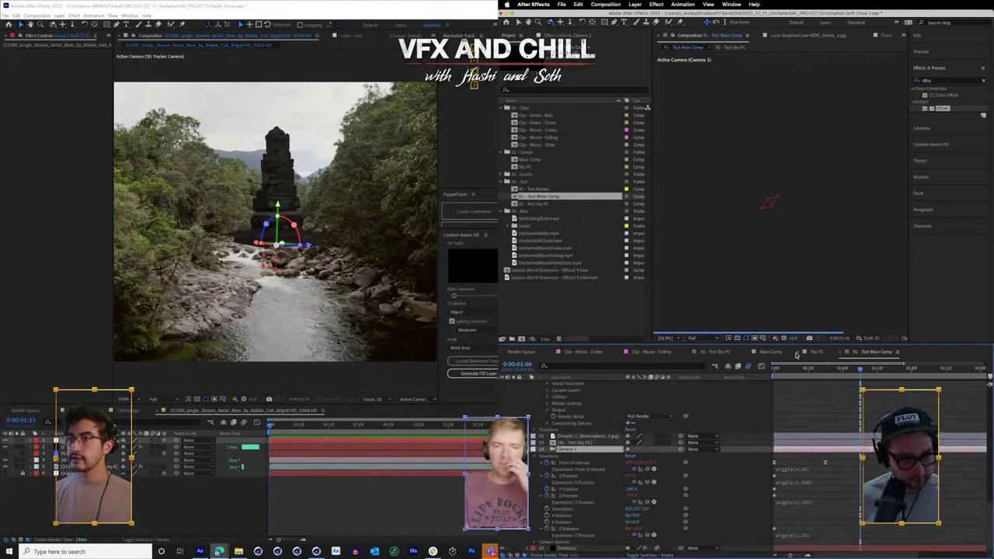
pyautogui.click(770, 353)
pyautogui.moveTo(872, 353); pyautogui.dragTo(698, 355)
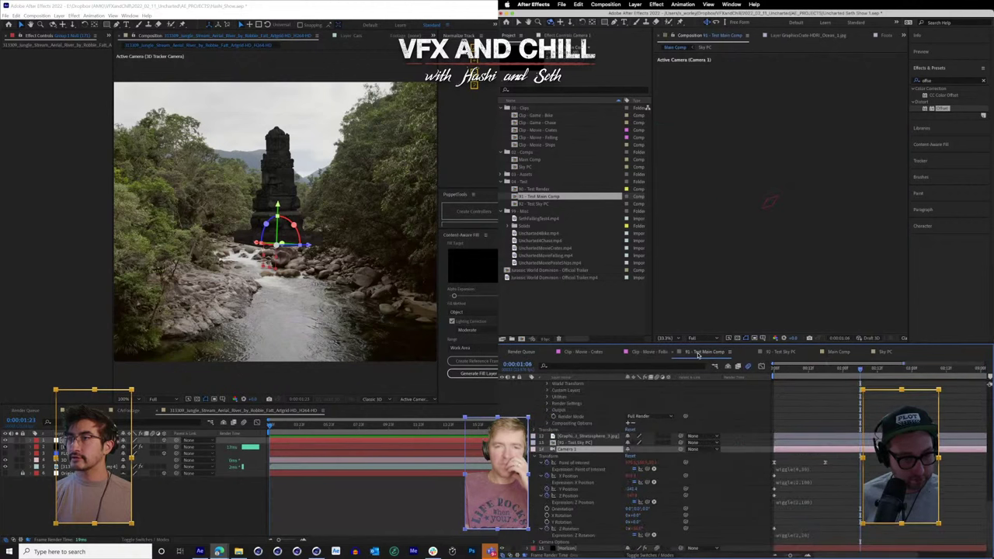
pyautogui.click(827, 352)
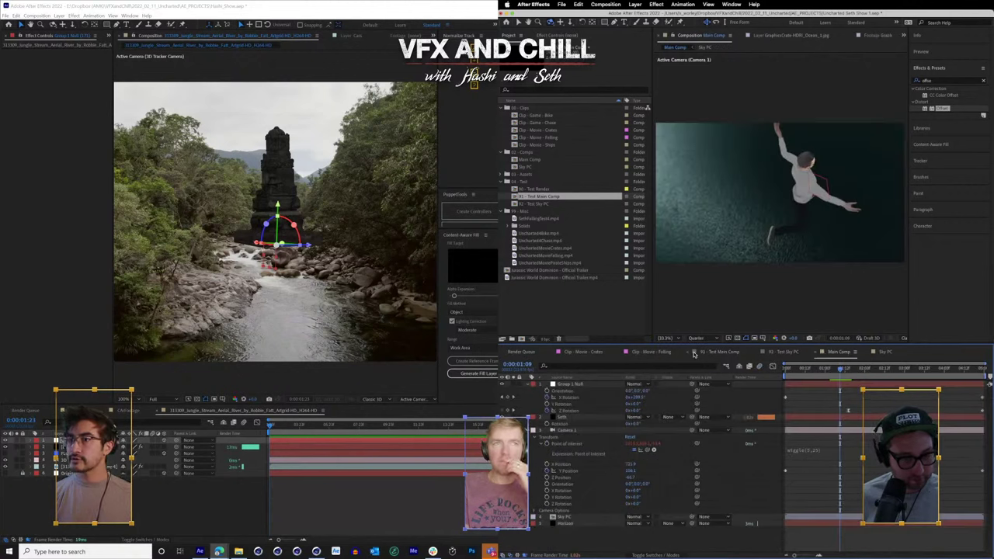
# - Change Camera 1's Point of Interest expression to wiggle(4,30), and preview Main Comp from the first frame
pyautogui.click(813, 451)
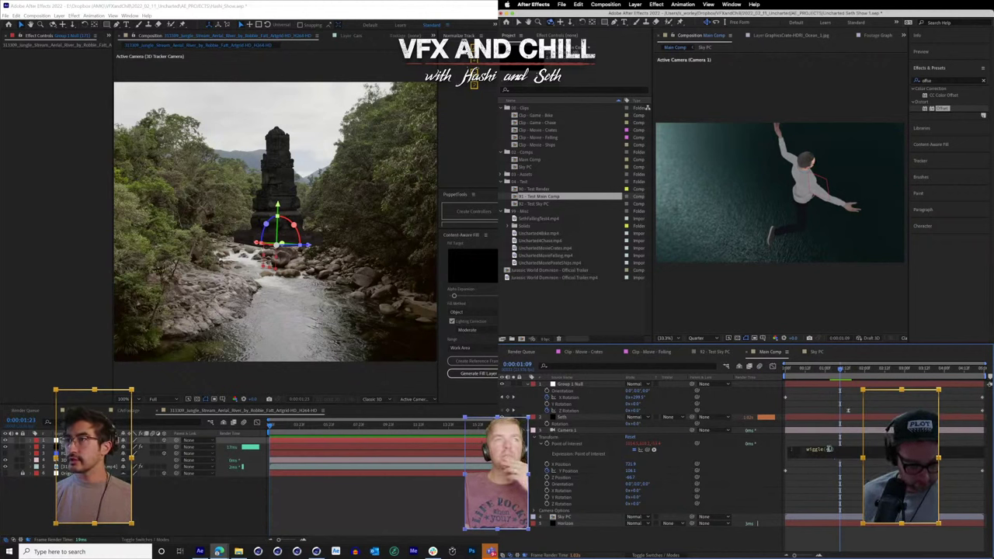
pyautogui.click(769, 455)
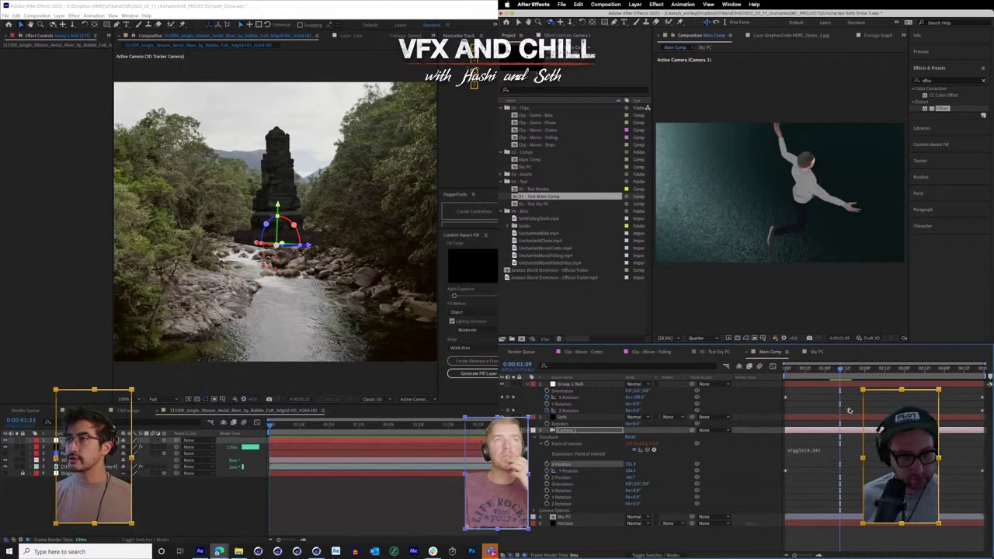
pyautogui.press('Home')
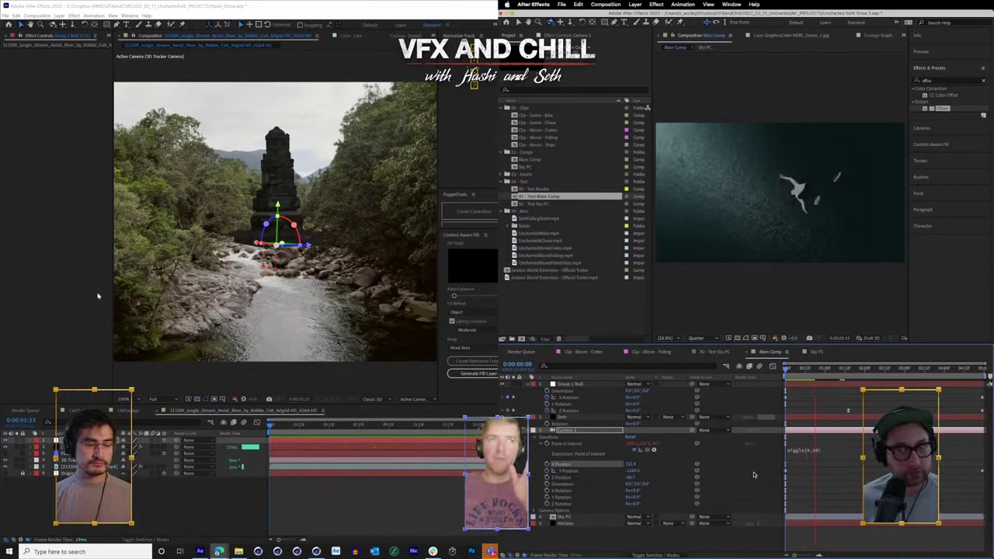
# - Brighten the statue in the stream clip through Element's Physical Environment render settings, and save the project
pyautogui.click(76, 460)
pyautogui.click(75, 467)
pyautogui.click(72, 454)
pyautogui.click(70, 460)
pyautogui.click(68, 447)
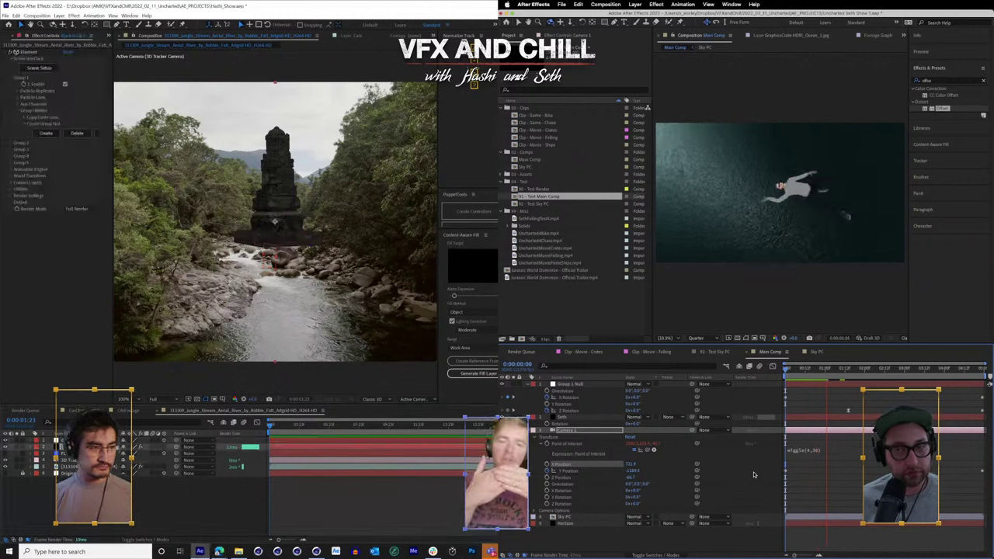
pyautogui.click(14, 195)
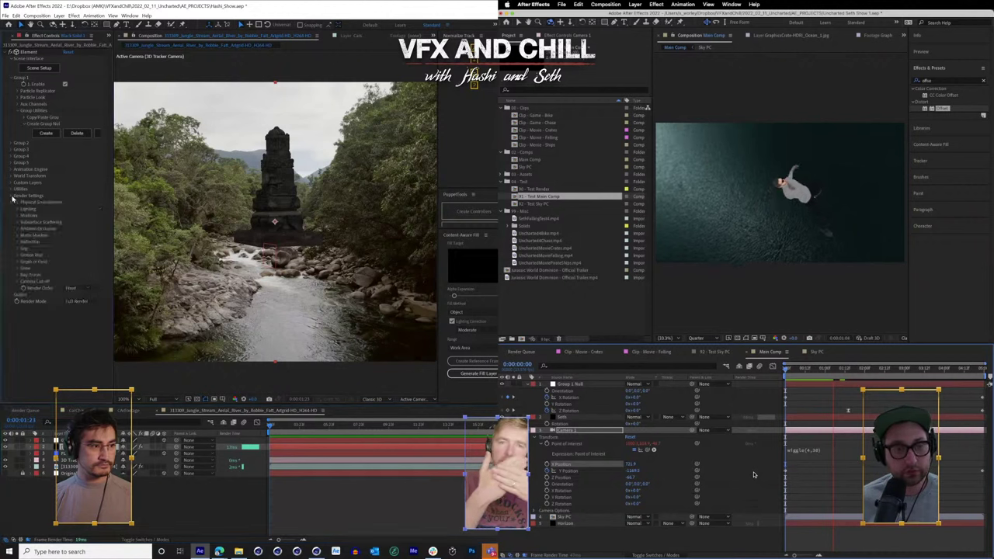
pyautogui.click(19, 203)
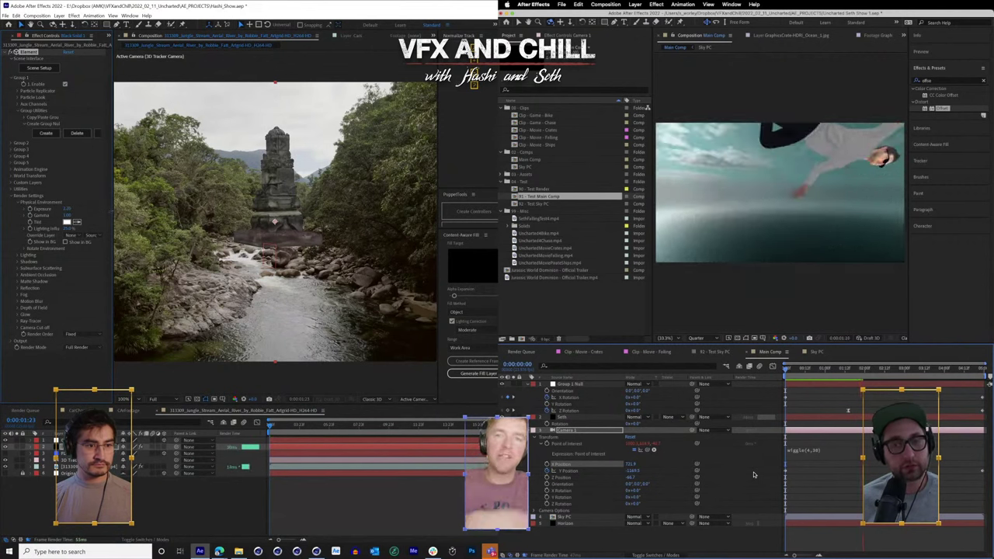
pyautogui.hotkey('ctrl', 's')
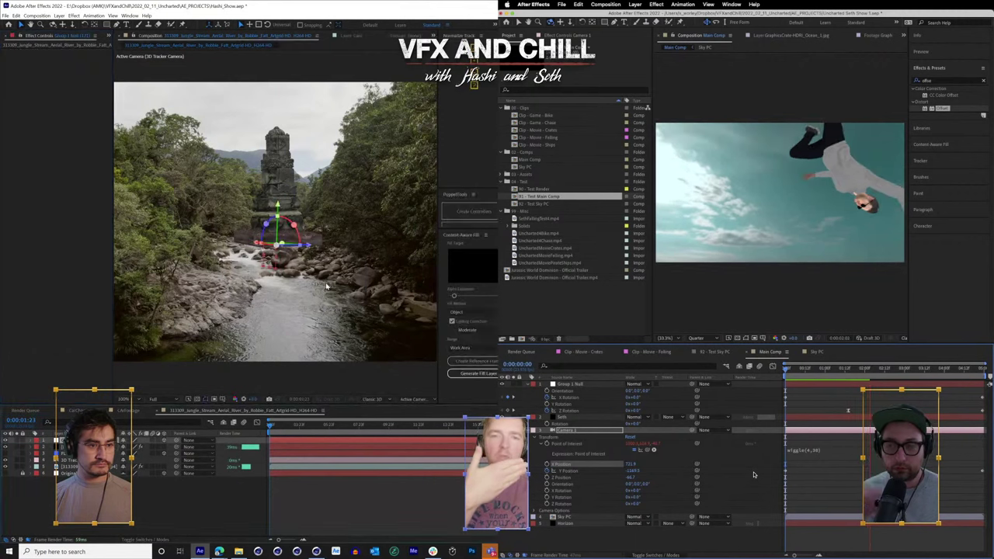
# - Fine-tune the statue's group null rotation around its vertical axis, and replay Main Comp from the start
pyautogui.moveTo(279, 246); pyautogui.dragTo(291, 246)
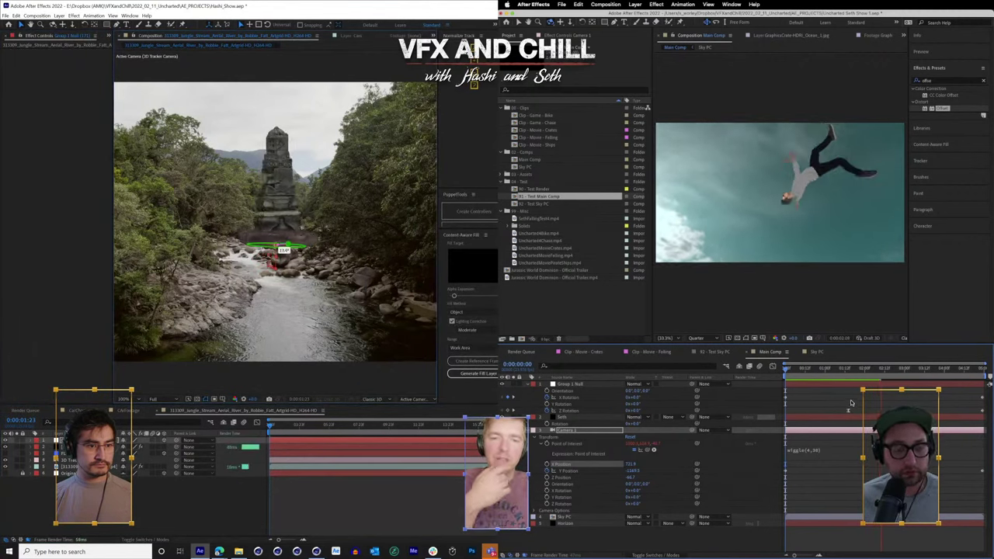
pyautogui.press('space')
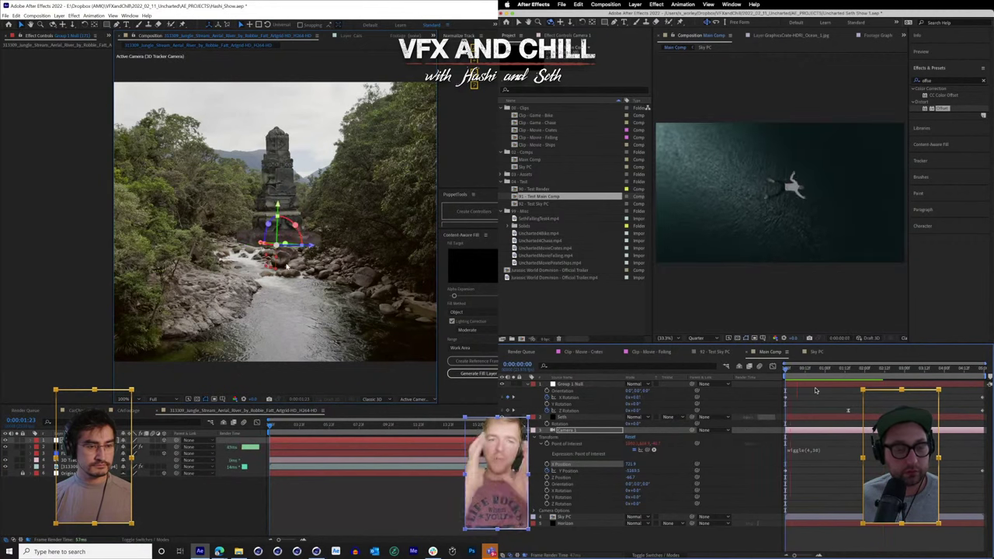
pyautogui.scroll(1, 286, 267)
pyautogui.scroll(-1, 287, 266)
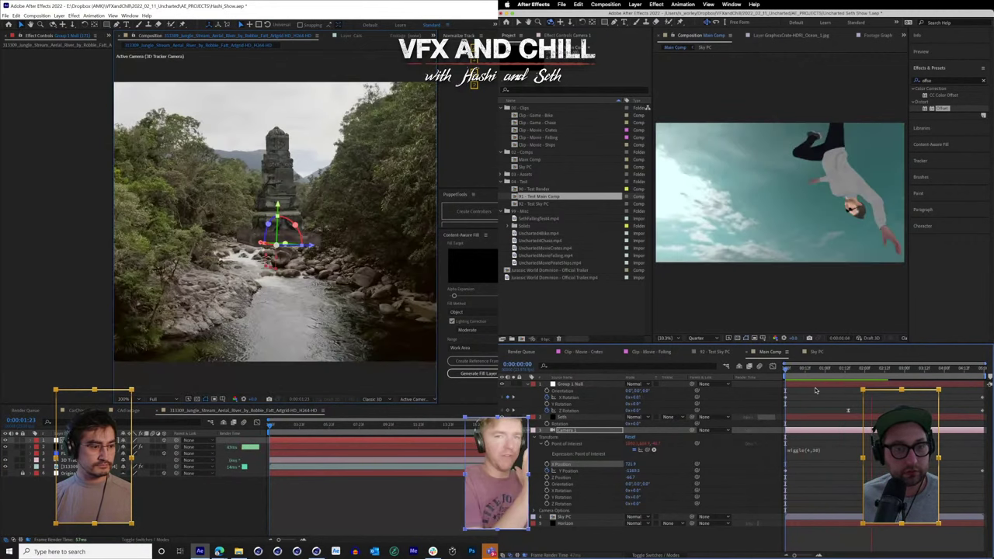
# - Open the statue's Scene Setup in Element, and widen the preview to inspect the model
pyautogui.click(94, 448)
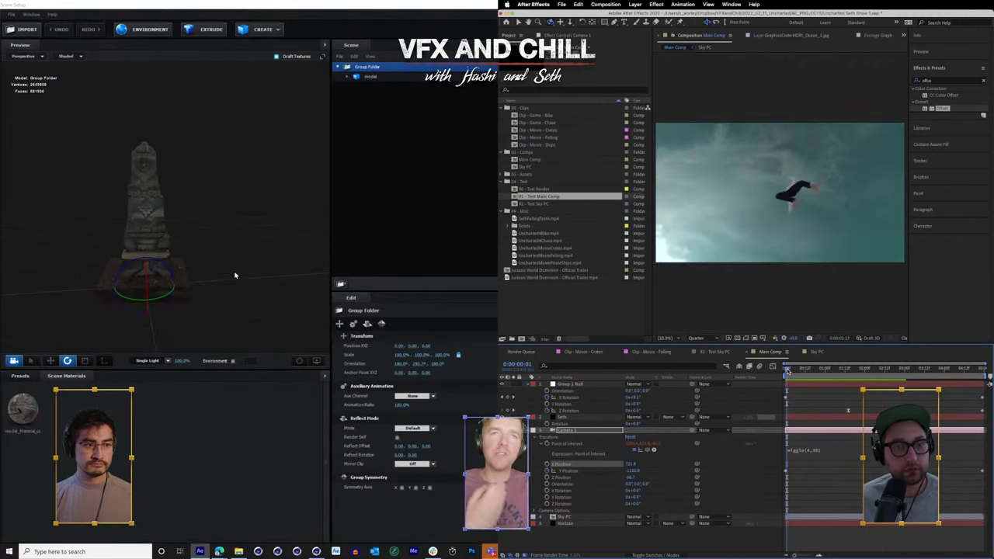
pyautogui.moveTo(223, 222); pyautogui.dragTo(411, 212)
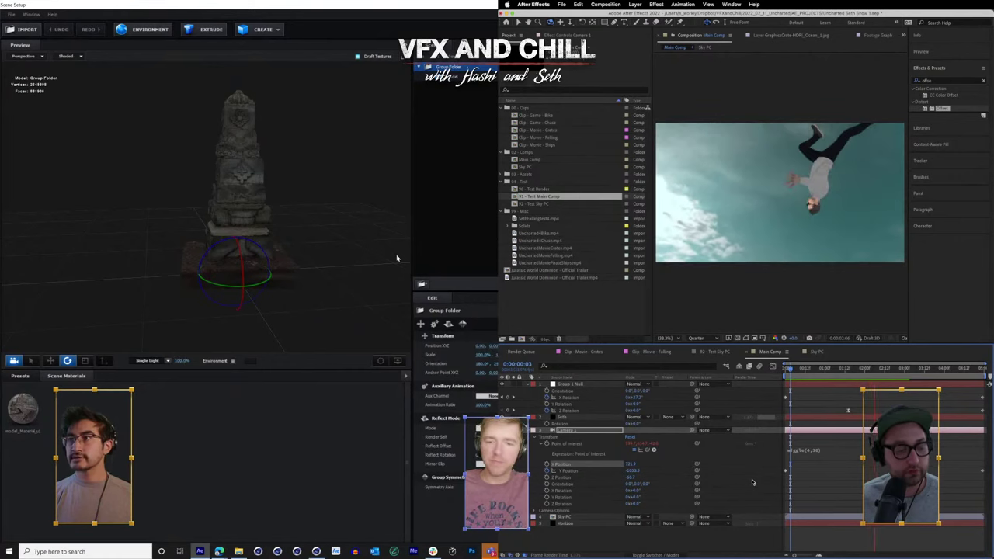
# - Add the expression wiggle(2,30) to Camera 1's Z Rotation in Main Comp
pyautogui.press('space')
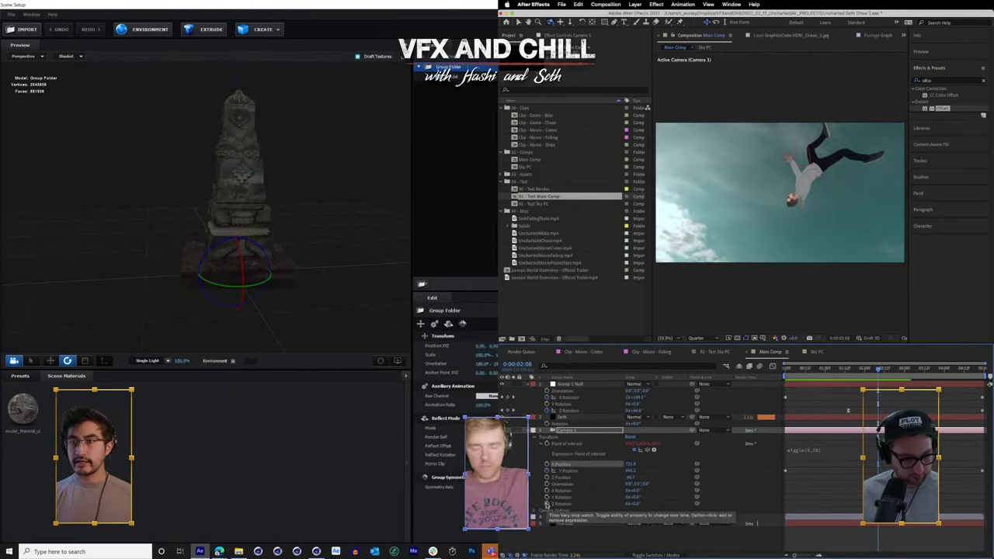
pyautogui.keyDown('alt'); pyautogui.click(547, 505); pyautogui.keyUp('alt')
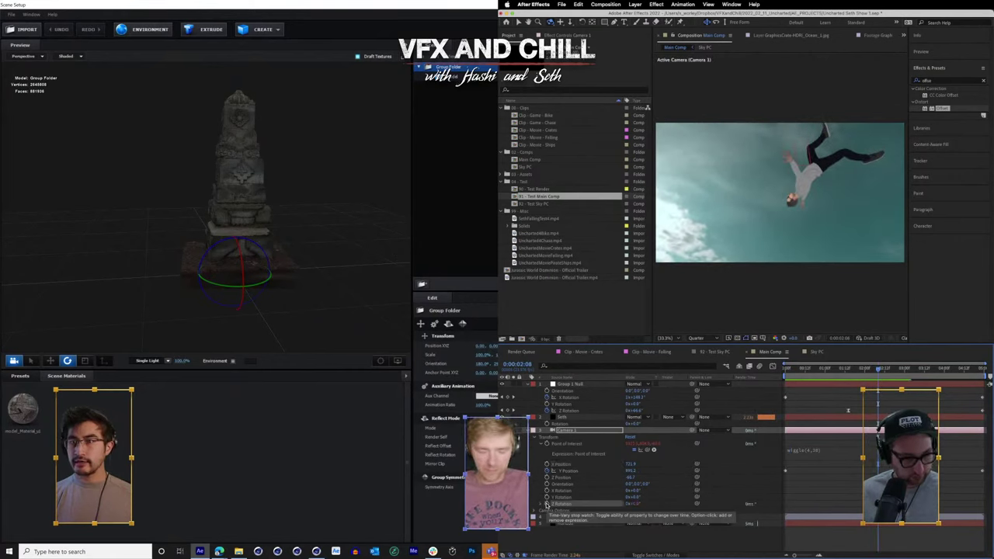
pyautogui.write('wiggle')
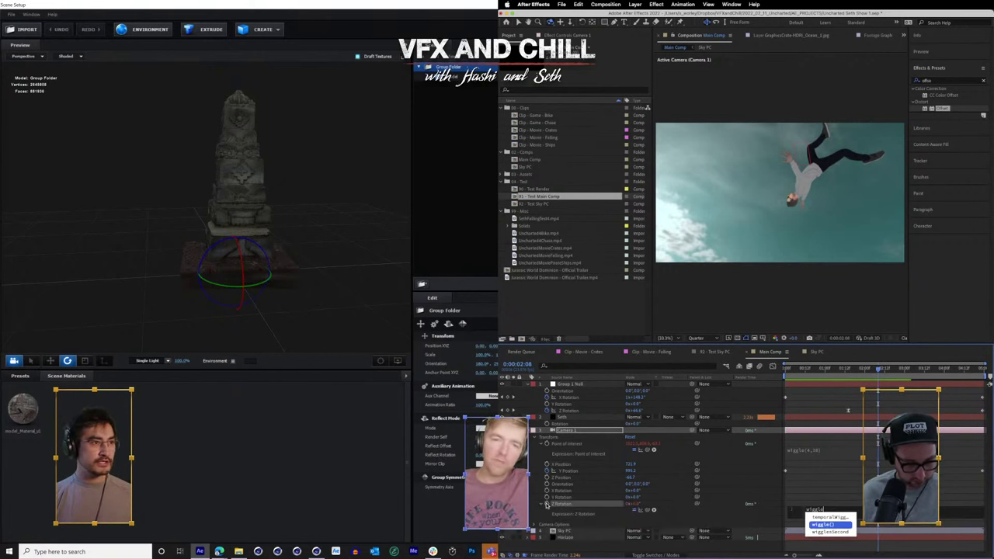
pyautogui.press('Return')
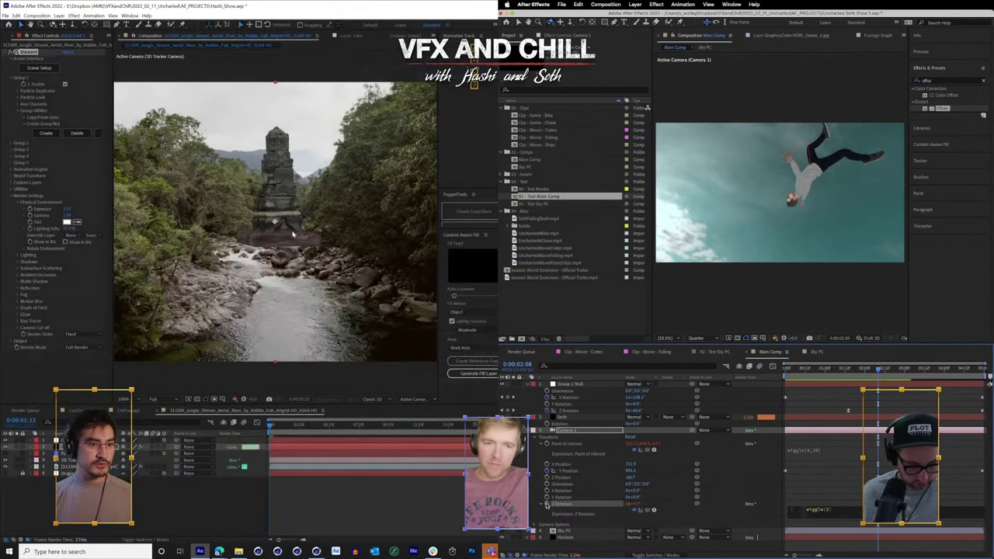
pyautogui.click(772, 467)
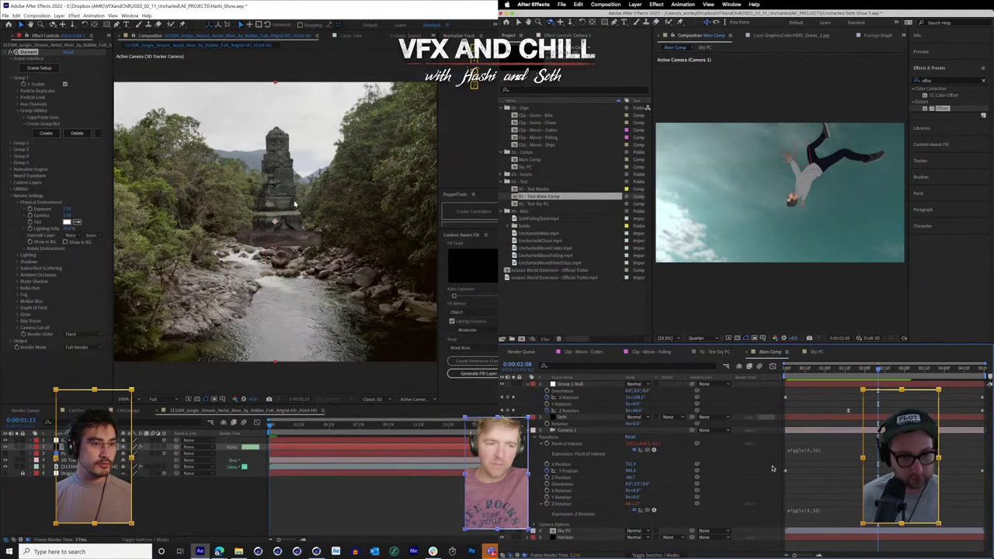
# - Examine the statue up close from top to base in the stream clip, and replay Main Comp from its start
pyautogui.scroll(1, 295, 206)
pyautogui.moveTo(297, 140); pyautogui.dragTo(306, 228)
pyautogui.click(786, 372)
pyautogui.scroll(3, 305, 228)
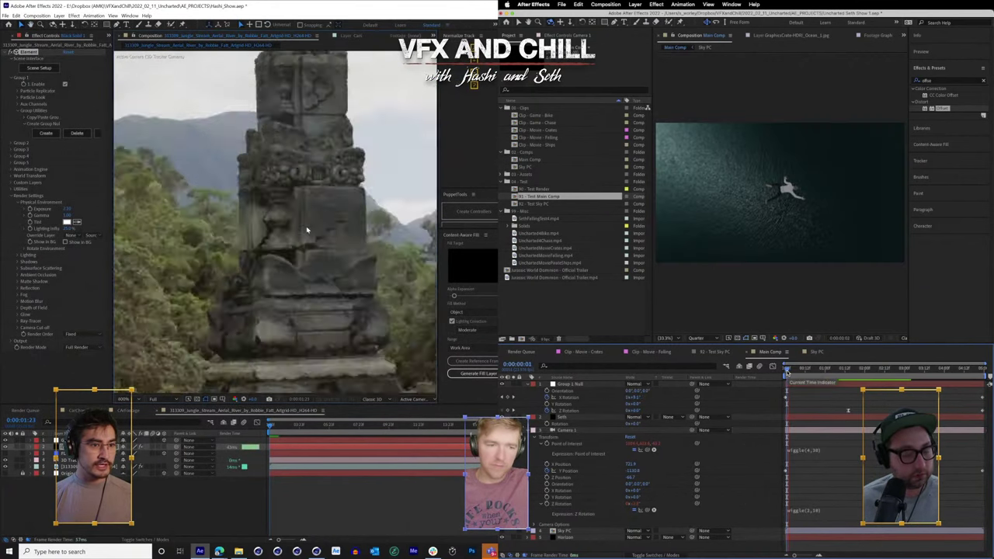
pyautogui.scroll(-1, 338, 226)
pyautogui.scroll(-3, 333, 224)
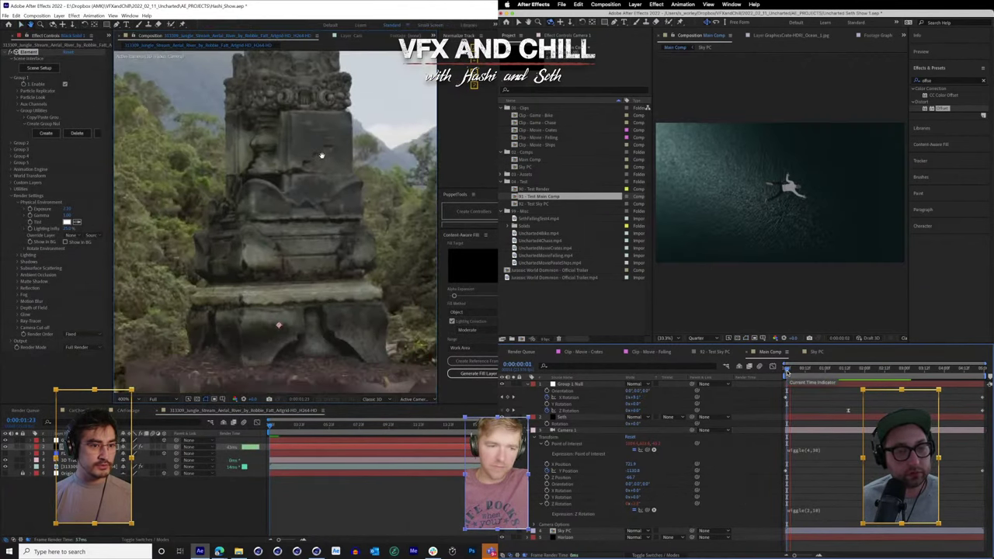
pyautogui.scroll(2, 301, 190)
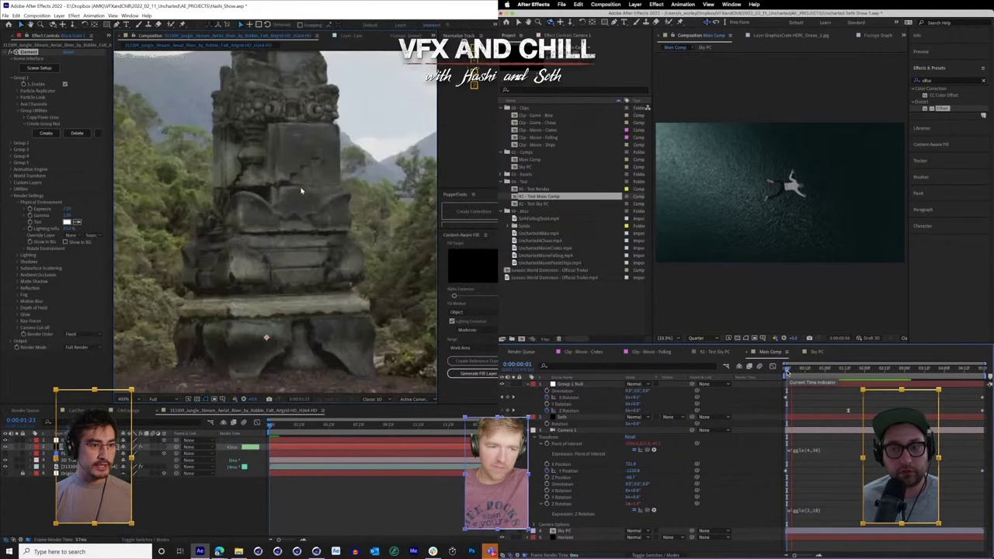
pyautogui.moveTo(301, 192); pyautogui.dragTo(315, 293)
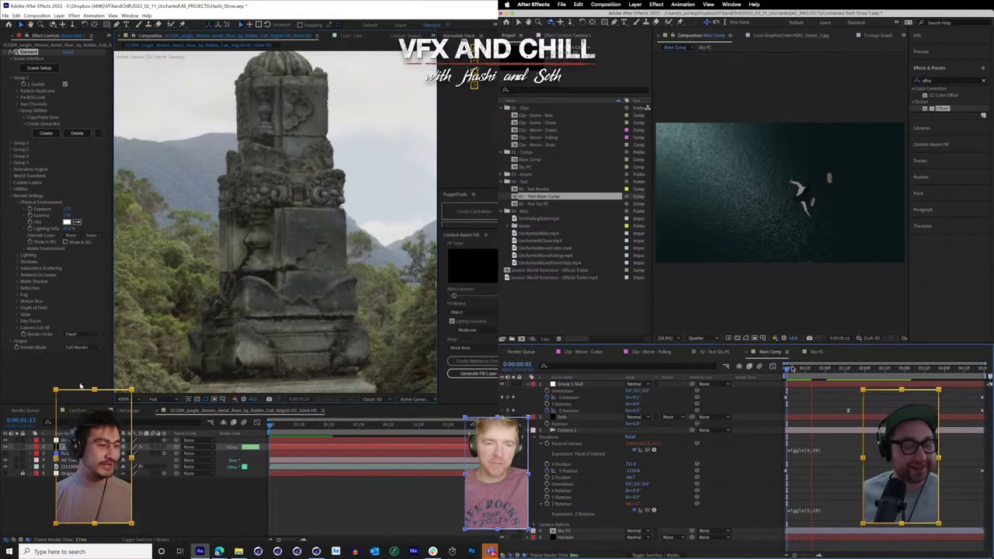
# - Restart the Main Comp preview from the first frame, and tilt the statue's group null slightly in the stream clip
pyautogui.press('space')
pyautogui.moveTo(793, 370); pyautogui.dragTo(751, 369)
pyautogui.click(65, 440)
pyautogui.scroll(-1, 323, 326)
pyautogui.press('space')
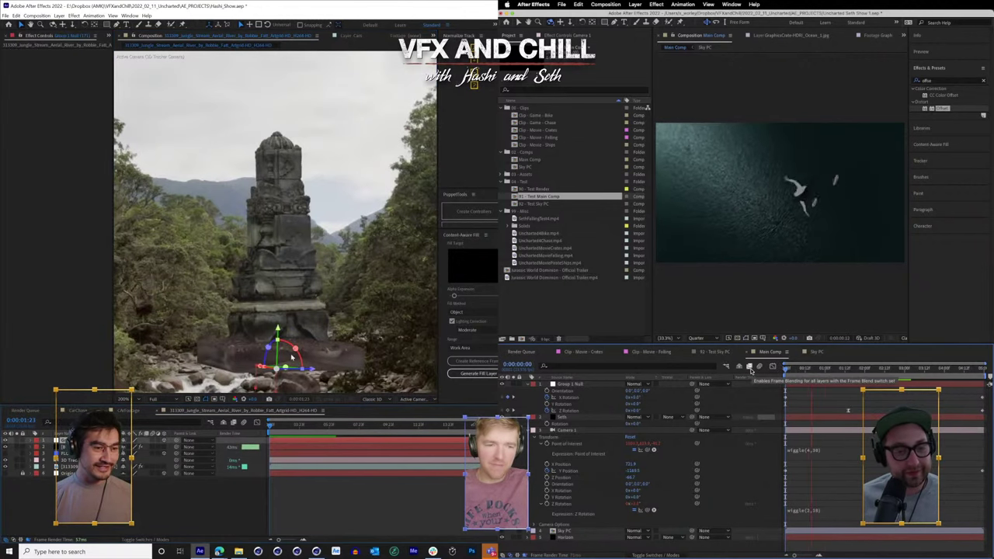
pyautogui.moveTo(296, 348); pyautogui.dragTo(297, 350)
pyautogui.press('v')
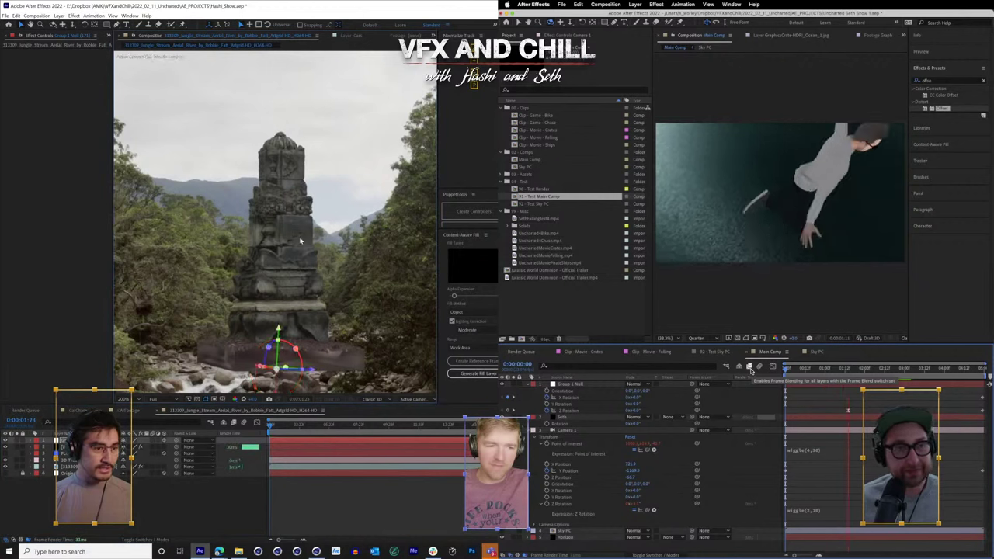
# - Preview the stream clip to check how the statue sits among the rocks
pyautogui.press('space')
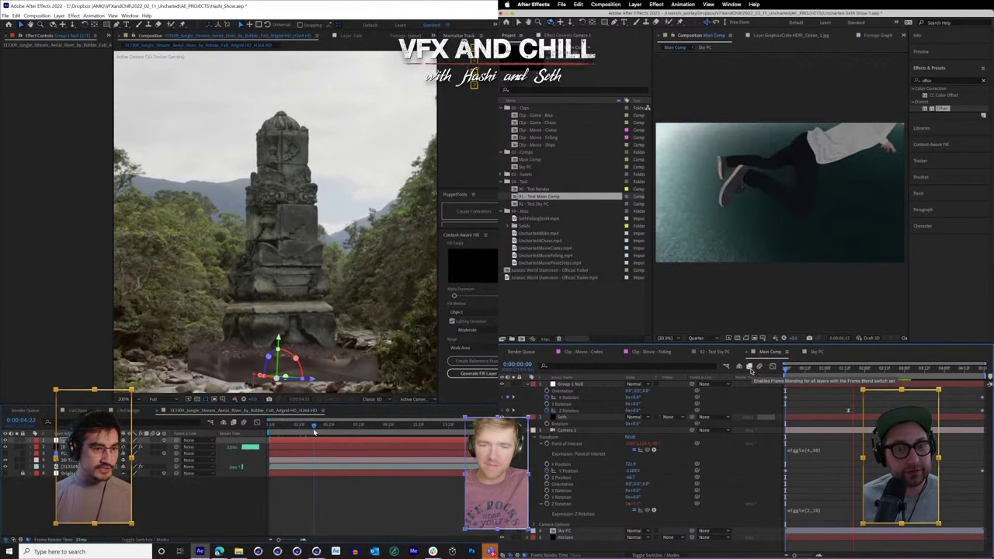
pyautogui.press('space')
pyautogui.scroll(-1, 285, 288)
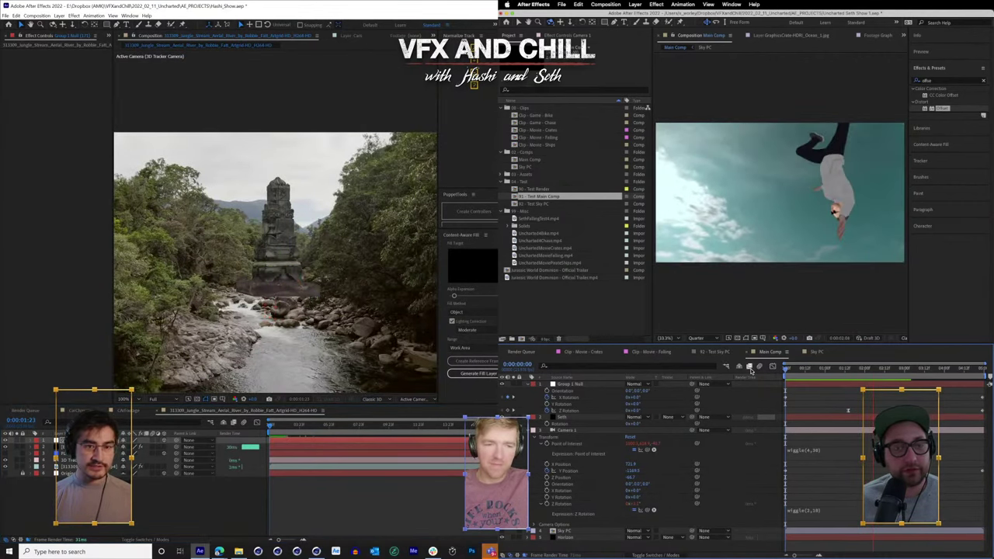
pyautogui.click(373, 330)
pyautogui.press('space')
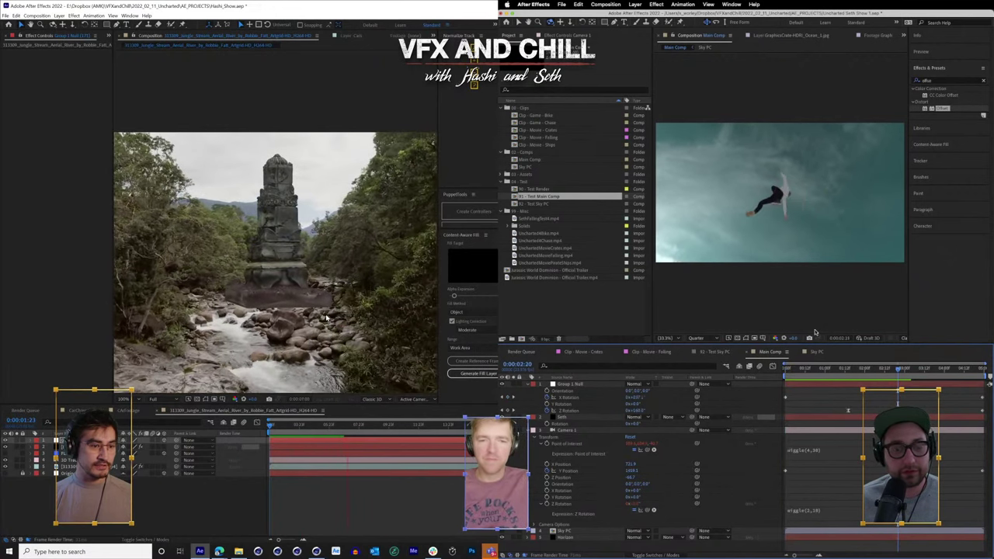
# - Replay Main Comp from its start, and toggle the Element layer's visibility to compare the stream clip with and without the statue
pyautogui.click(789, 372)
pyautogui.press('space')
pyautogui.press('space')
pyautogui.press('space')
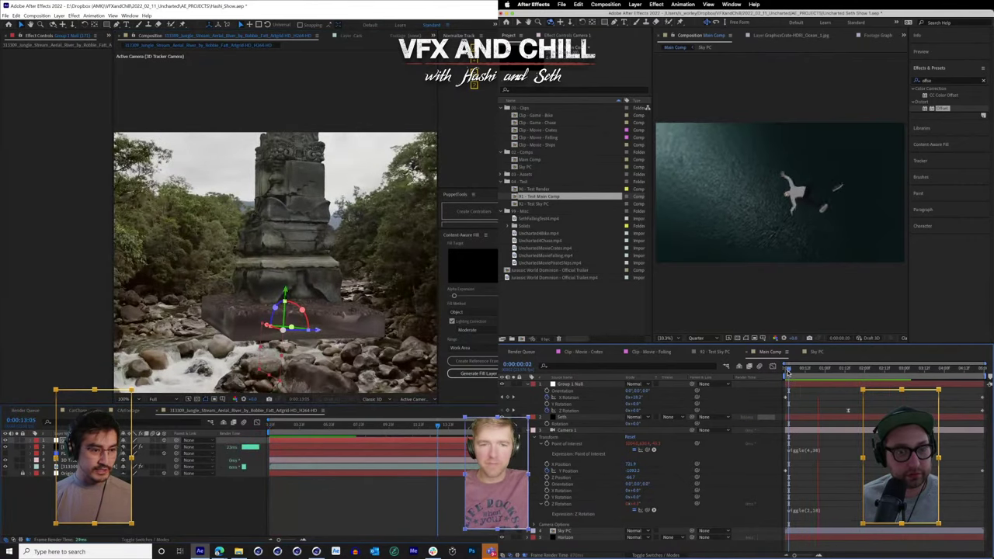
pyautogui.press('space')
pyautogui.press('Home')
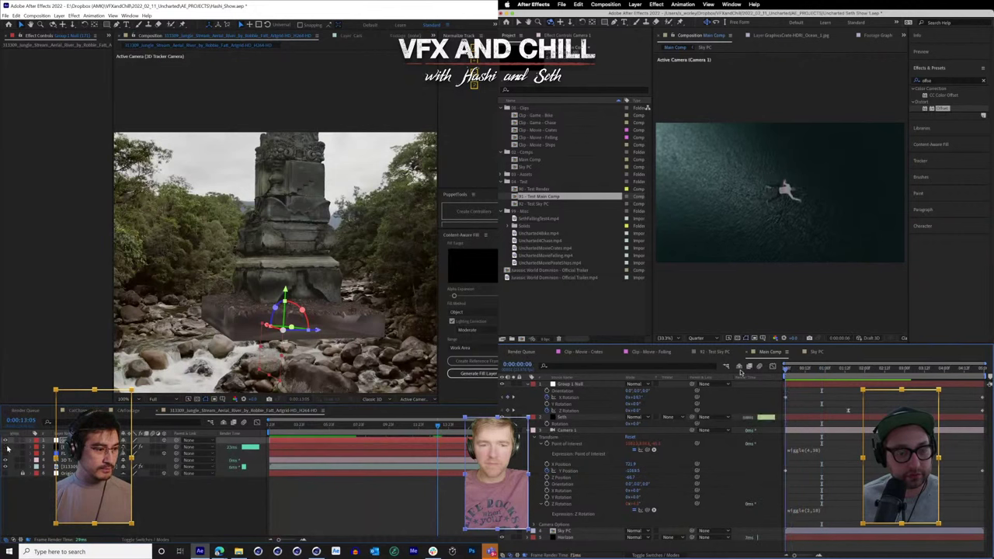
pyautogui.click(6, 448)
pyautogui.click(7, 447)
# - Keyframe Camera 1's Z Rotation across Main Comp, and lower the statue's group null in the stream clip
pyautogui.click(547, 504)
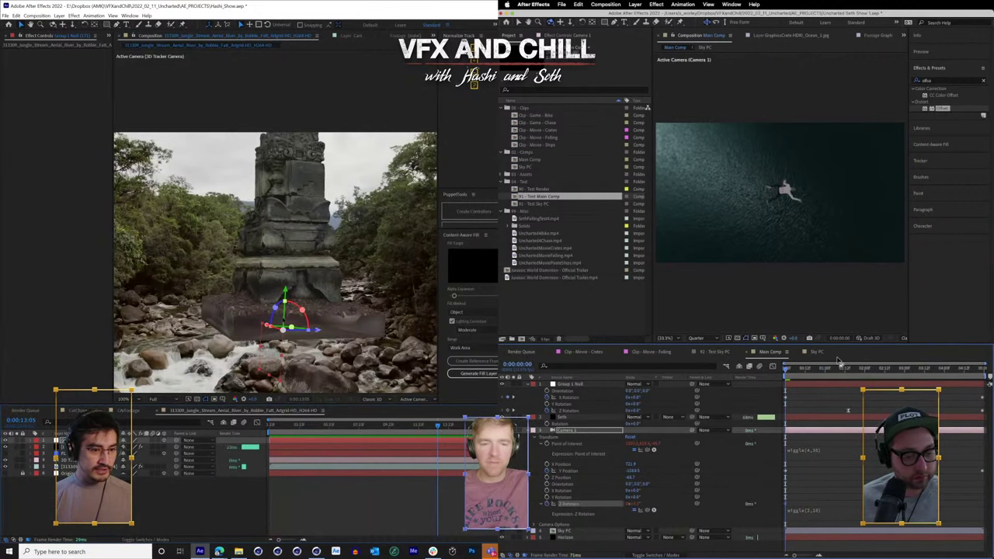
pyautogui.press('space')
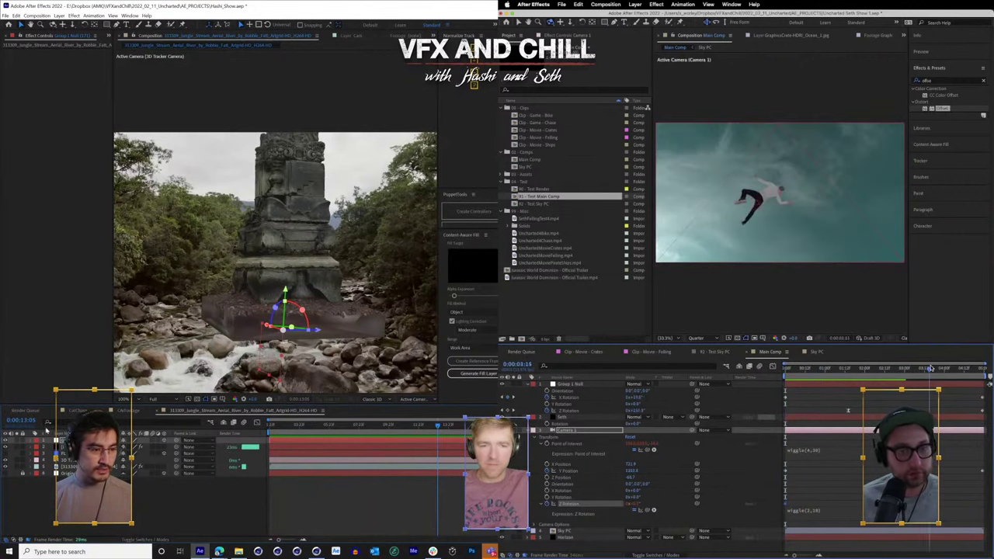
pyautogui.moveTo(285, 290); pyautogui.dragTo(283, 331)
pyautogui.moveTo(637, 505); pyautogui.dragTo(650, 505)
pyautogui.moveTo(283, 336); pyautogui.dragTo(283, 335)
pyautogui.moveTo(426, 427); pyautogui.dragTo(394, 437)
pyautogui.moveTo(844, 367); pyautogui.dragTo(709, 368)
pyautogui.moveTo(395, 437); pyautogui.dragTo(417, 437)
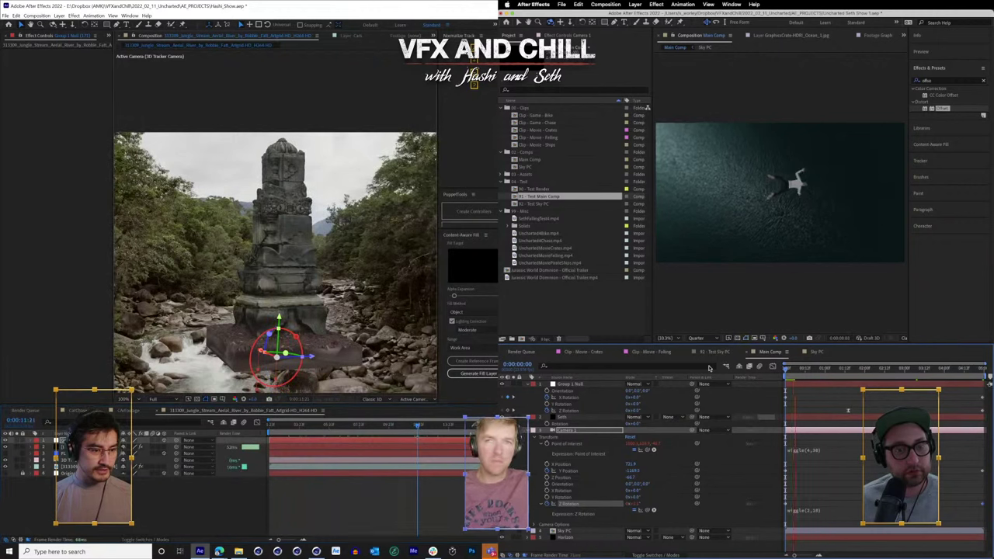
# - Undo a trial rotation of the statue's group null, and turn it around its vertical axis instead
pyautogui.moveTo(296, 336); pyautogui.dragTo(283, 362)
pyautogui.hotkey('ctrl', 'z')
pyautogui.moveTo(281, 359); pyautogui.dragTo(270, 351)
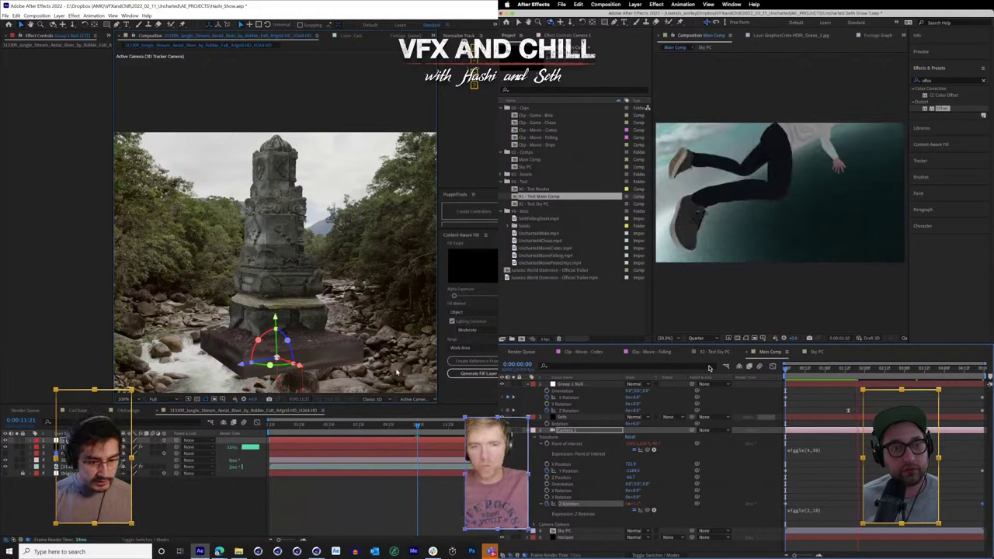
pyautogui.moveTo(271, 363); pyautogui.dragTo(277, 362)
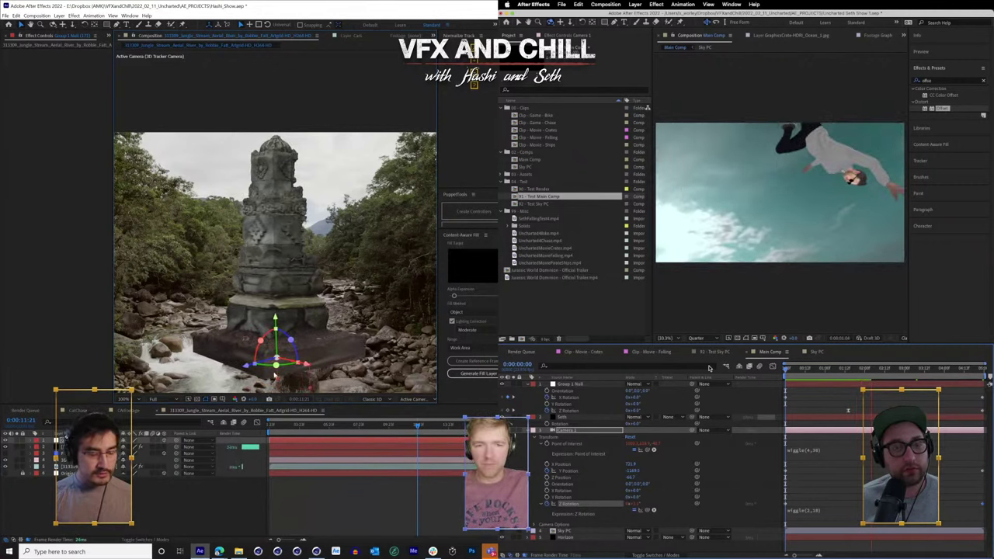
# - Examine the statue's lighting up close against the trees on both sides of the stream
pyautogui.scroll(-1, 338, 230)
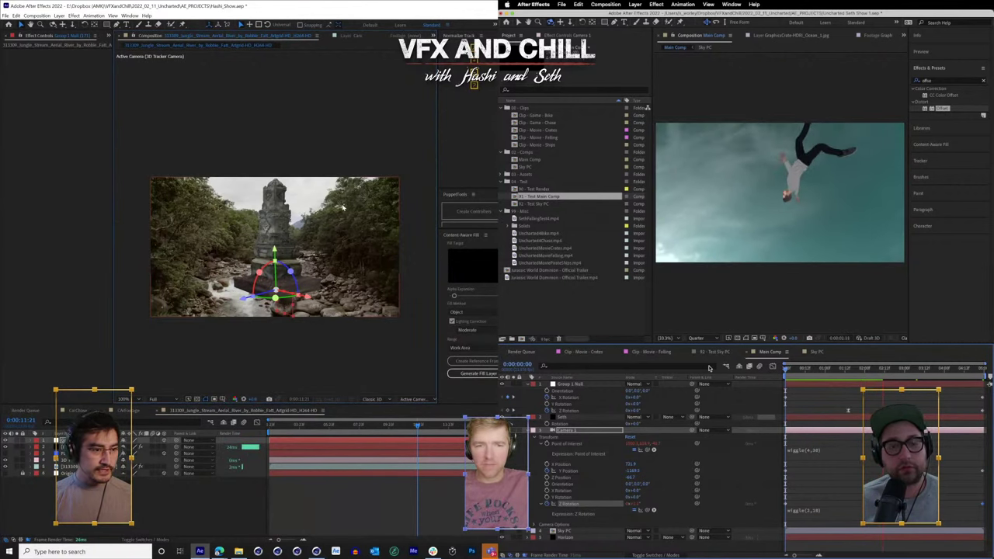
pyautogui.scroll(1, 343, 203)
pyautogui.scroll(2, 268, 226)
pyautogui.moveTo(199, 222); pyautogui.dragTo(408, 212)
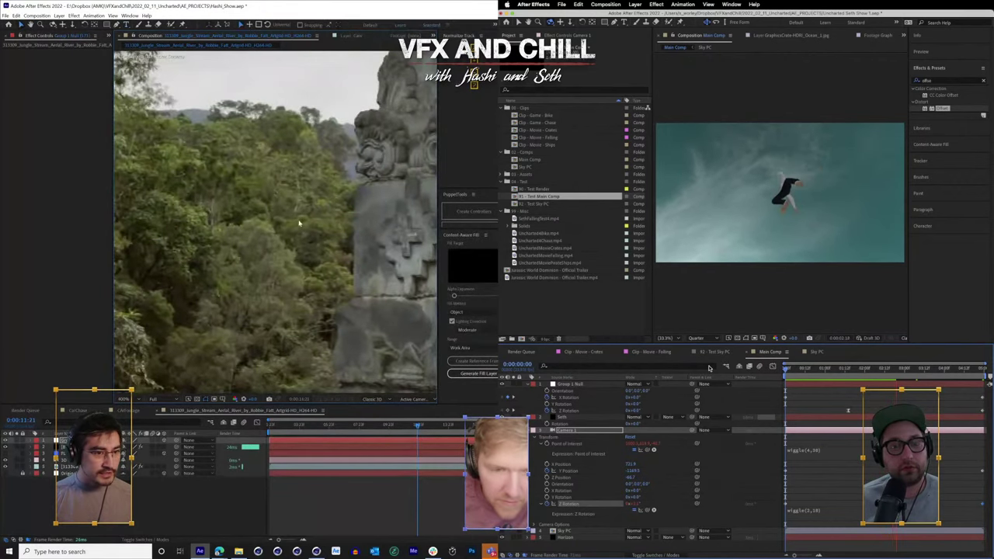
pyautogui.scroll(-1, 309, 231)
pyautogui.moveTo(355, 249); pyautogui.dragTo(139, 232)
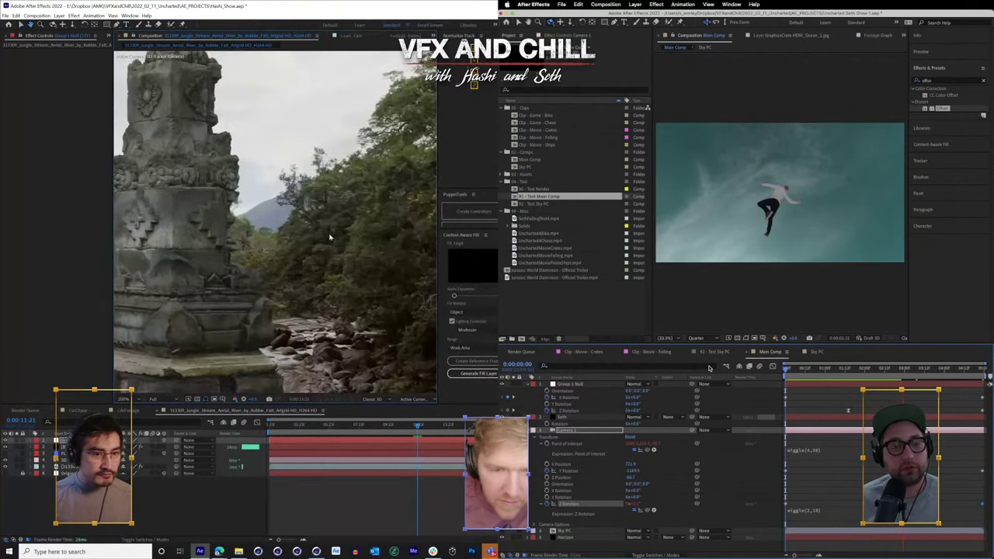
pyautogui.press(',')
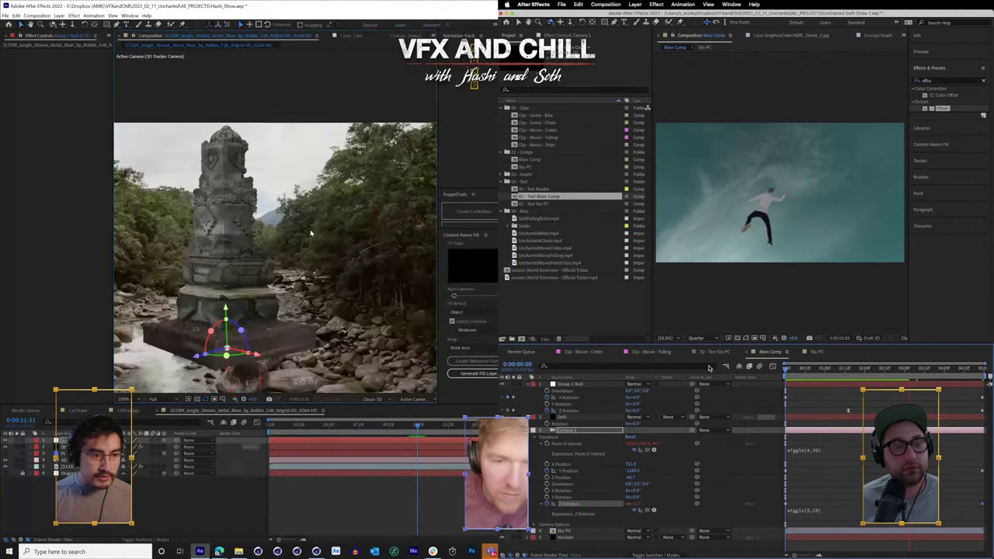
# - Tilt the statue's group null slightly, and turn it further around its vertical axis
pyautogui.moveTo(226, 355); pyautogui.dragTo(298, 340)
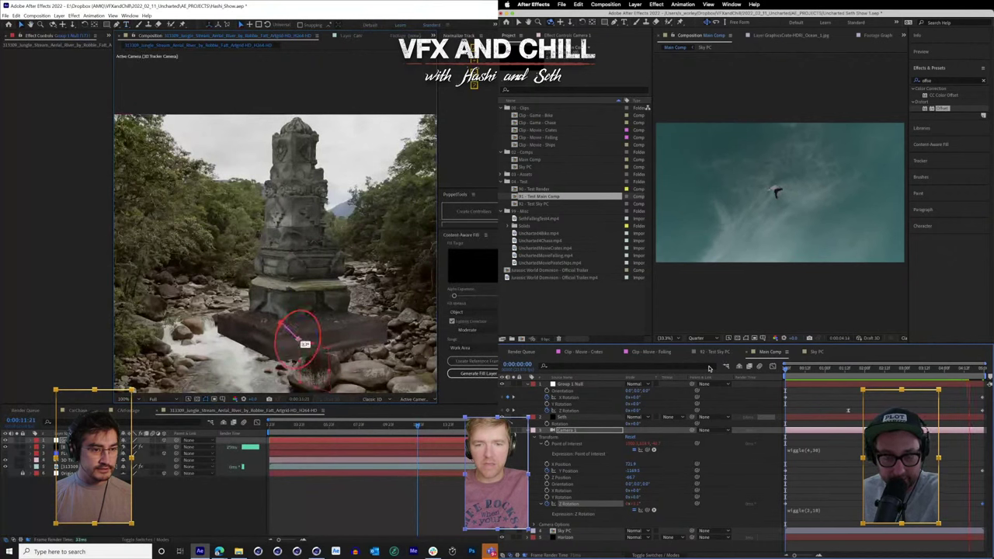
pyautogui.moveTo(299, 341); pyautogui.dragTo(300, 340)
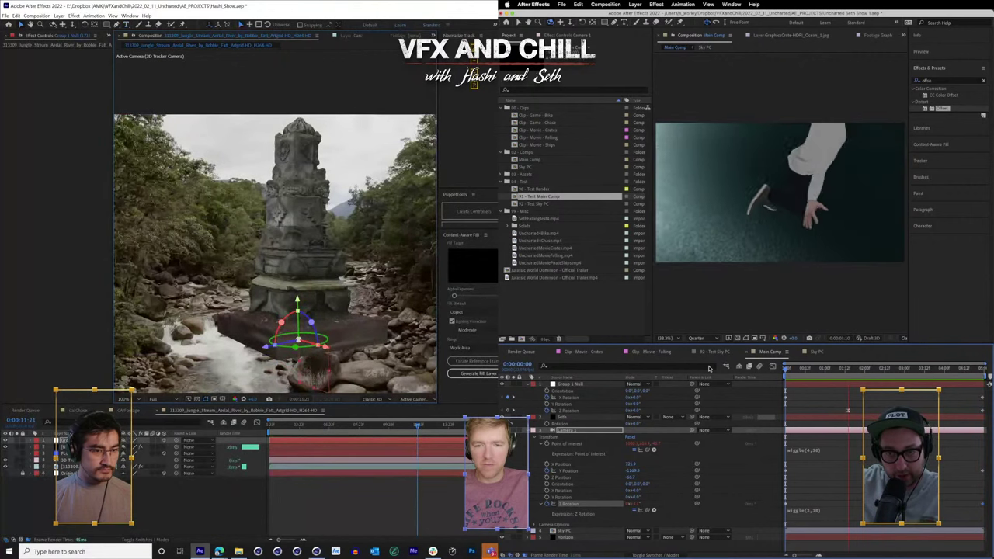
pyautogui.moveTo(295, 347); pyautogui.dragTo(318, 320)
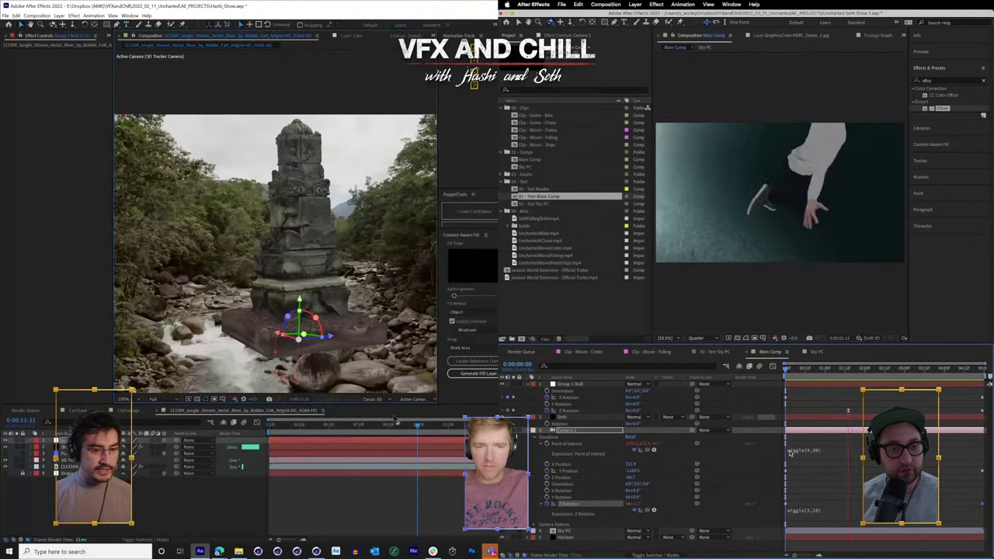
# - Change Camera 1's Z Rotation expression to wiggle(1,10), and replay Main Comp from the start
pyautogui.press('space')
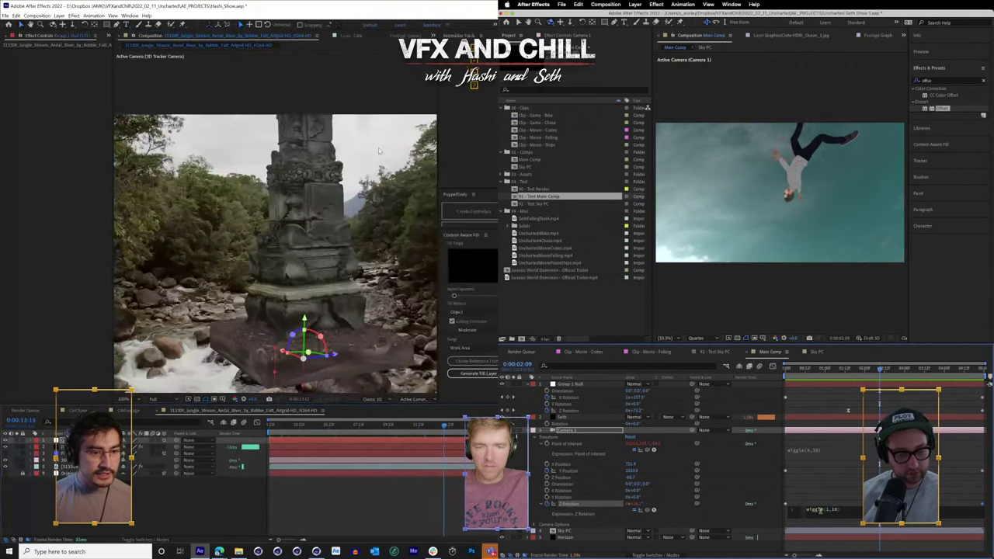
pyautogui.click(775, 490)
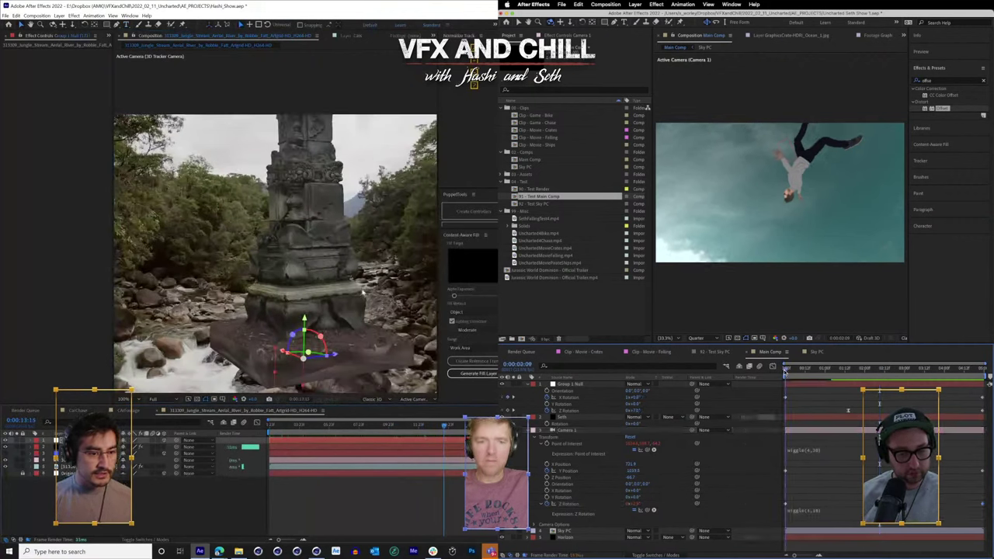
pyautogui.press('Home')
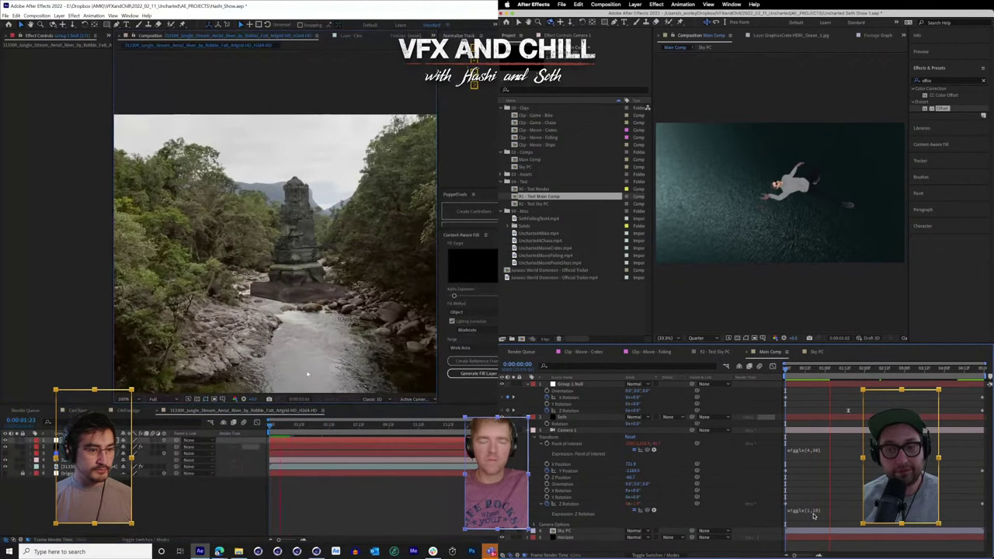
pyautogui.press('space')
# - Open the Element layer's Scene Setup, inspect the statue's base, and add a new group folder to the scene
pyautogui.click(293, 289)
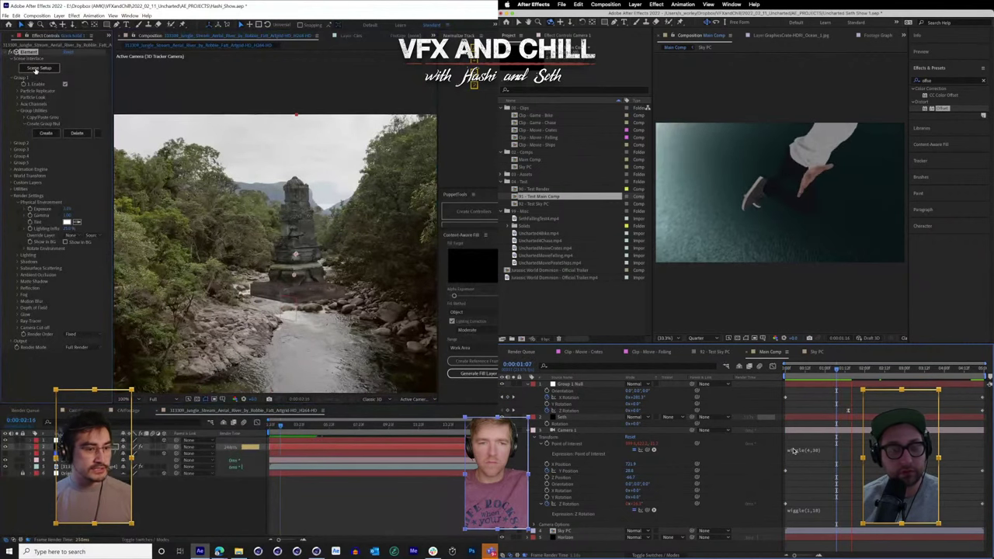
pyautogui.click(37, 68)
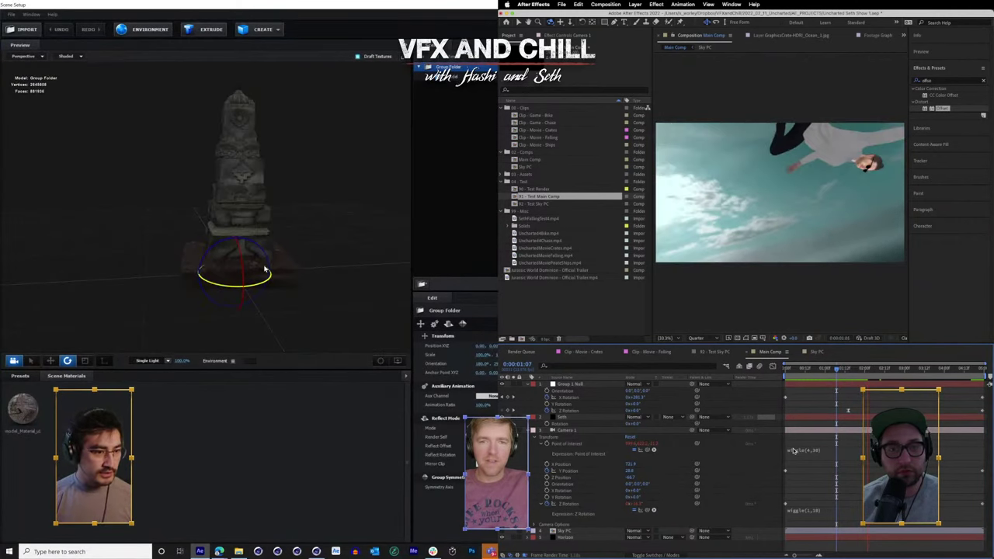
pyautogui.moveTo(265, 271); pyautogui.dragTo(222, 186)
pyautogui.scroll(4, 217, 200)
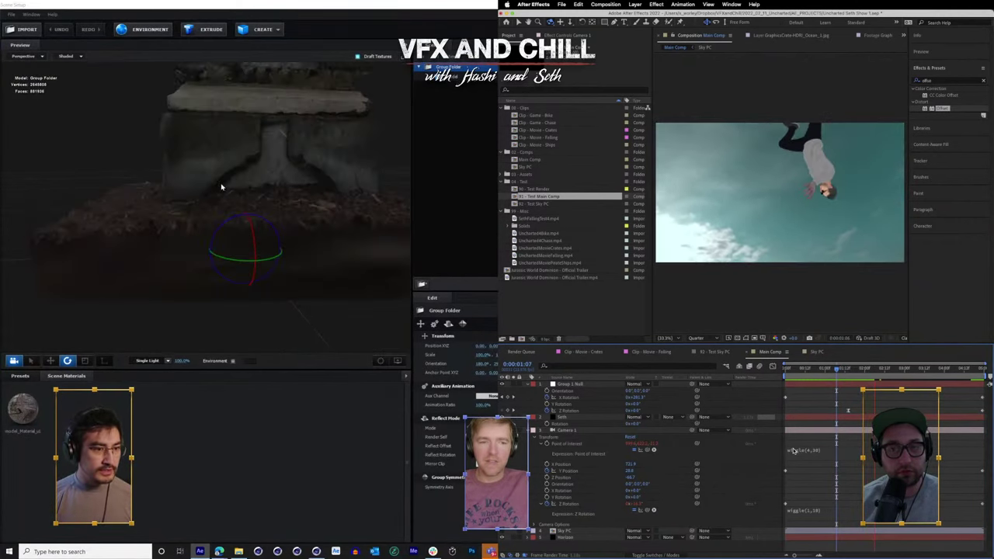
pyautogui.scroll(-5, 275, 203)
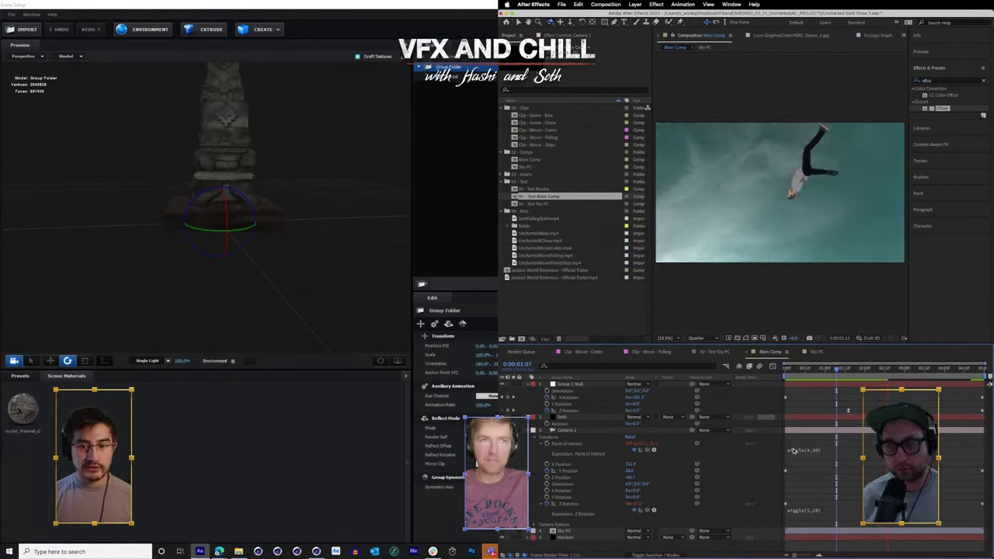
pyautogui.rightClick(468, 95)
pyautogui.click(481, 100)
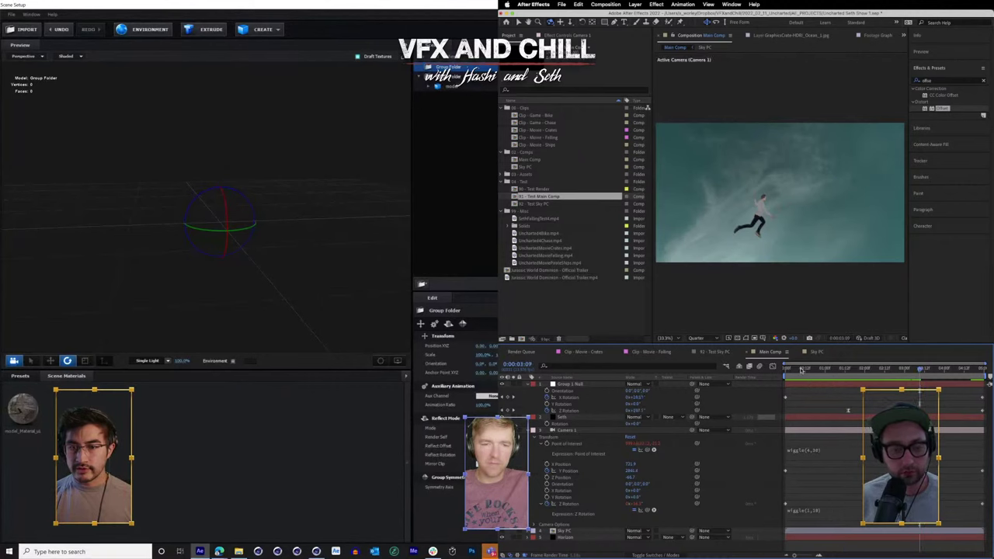
# - Set the amplitude in Camera 1's Point of Interest wiggle expression to 75, and inspect the Rocks model in Scene Setup
pyautogui.moveTo(801, 371); pyautogui.dragTo(757, 372)
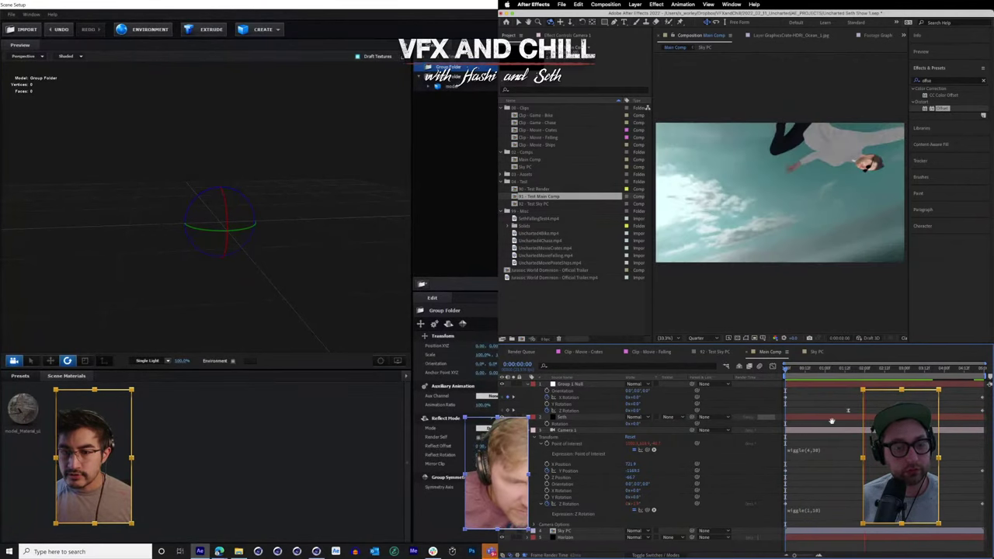
pyautogui.press('space')
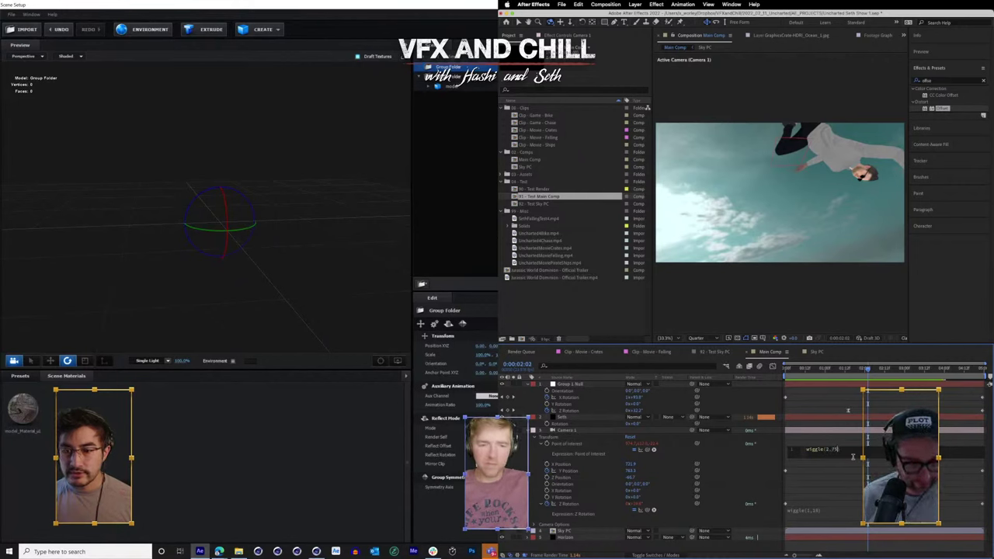
pyautogui.click(791, 373)
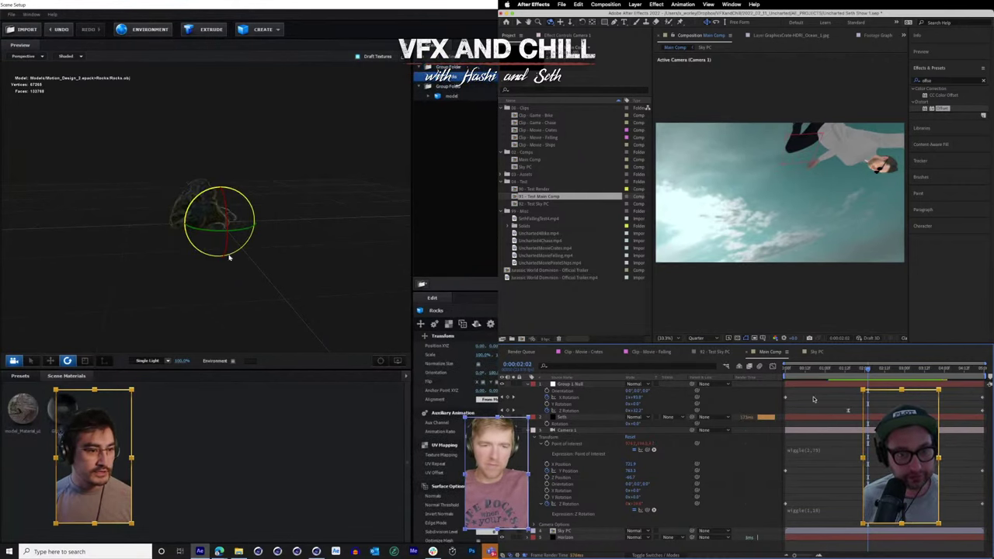
pyautogui.scroll(6, 226, 218)
pyautogui.scroll(-5, 238, 207)
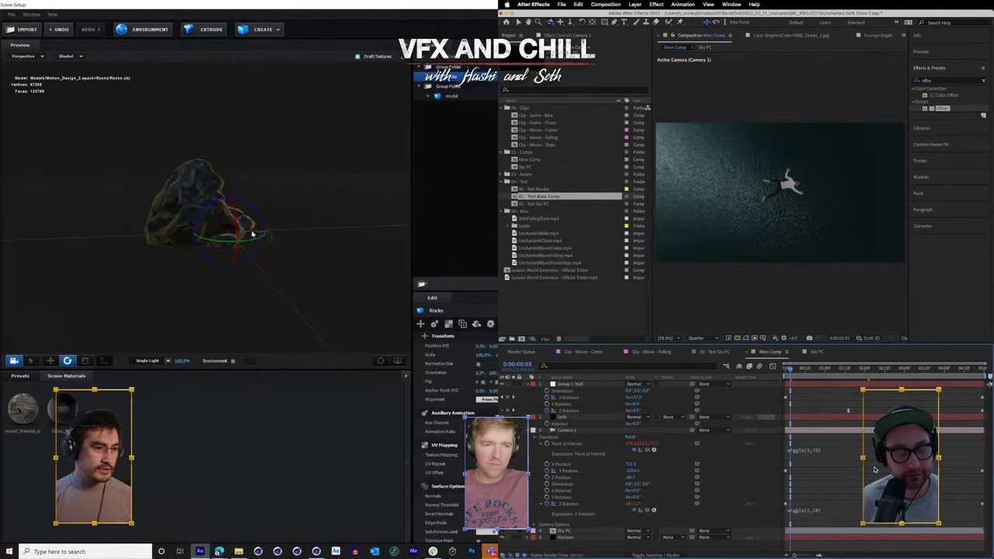
# - Scale the Rocks model down in Scene Setup to make the rocks lower and smaller
pyautogui.moveTo(302, 261)
pyautogui.mouseDown()
pyautogui.moveTo(257, 281)
pyautogui.moveTo(302, 262)
pyautogui.mouseUp()
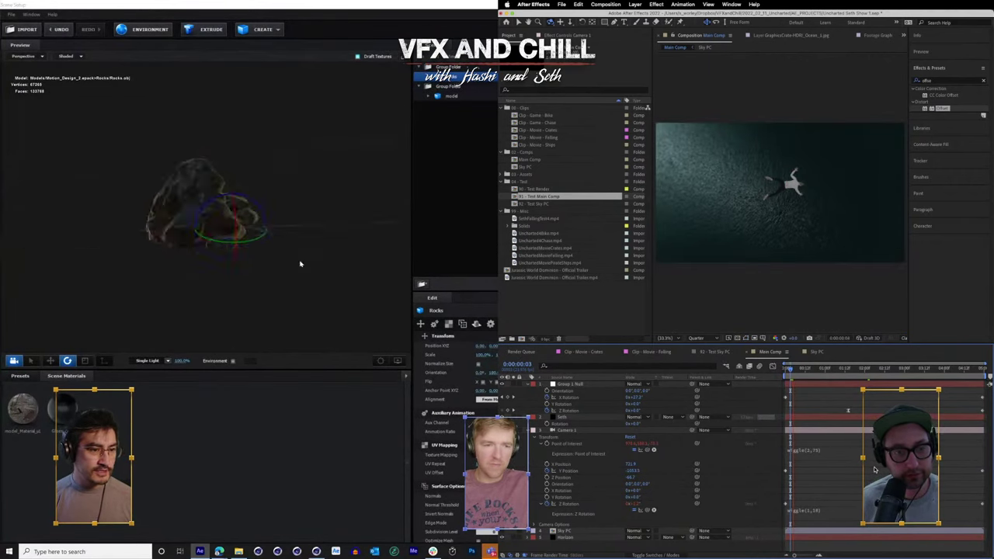
pyautogui.scroll(-1, 265, 263)
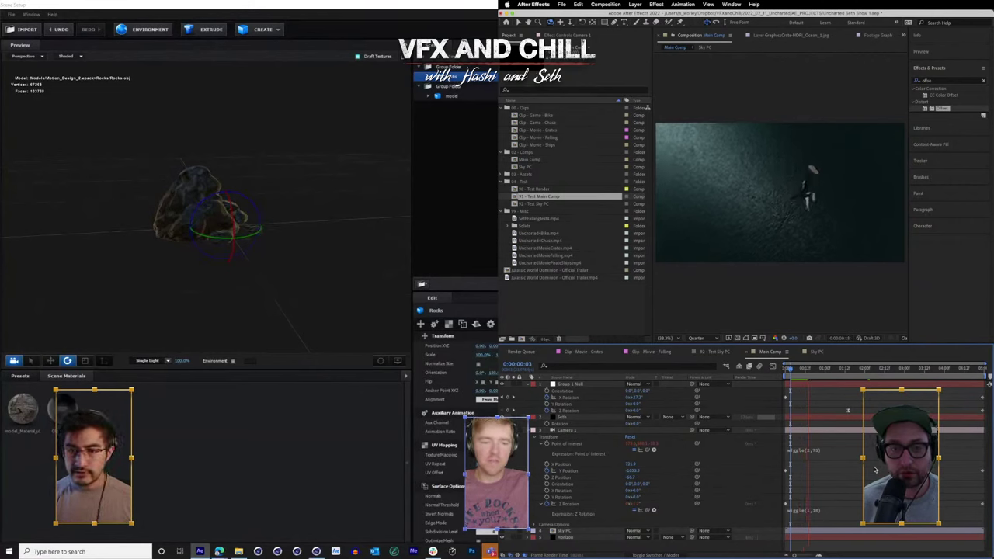
pyautogui.press('r')
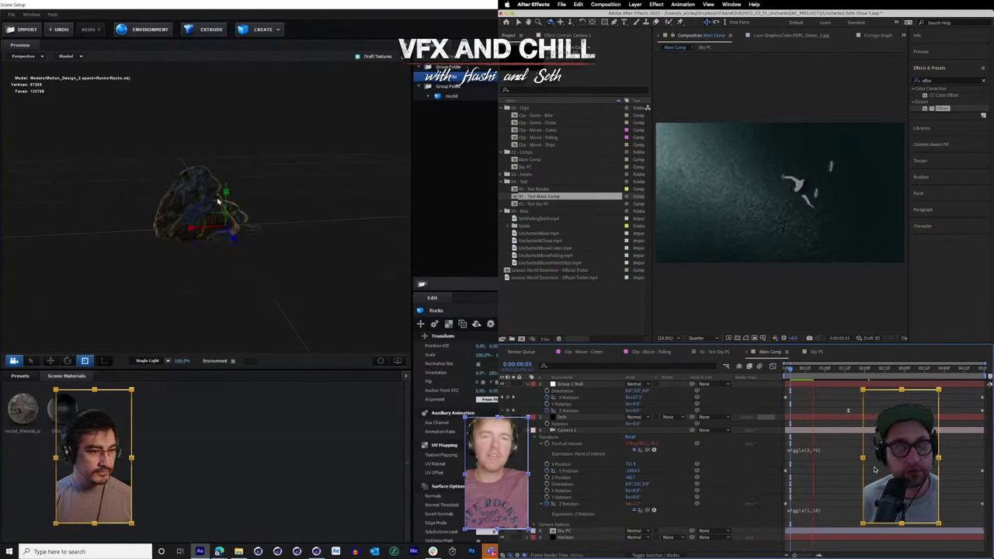
pyautogui.moveTo(226, 196); pyautogui.dragTo(203, 230)
pyautogui.moveTo(225, 197); pyautogui.dragTo(226, 214)
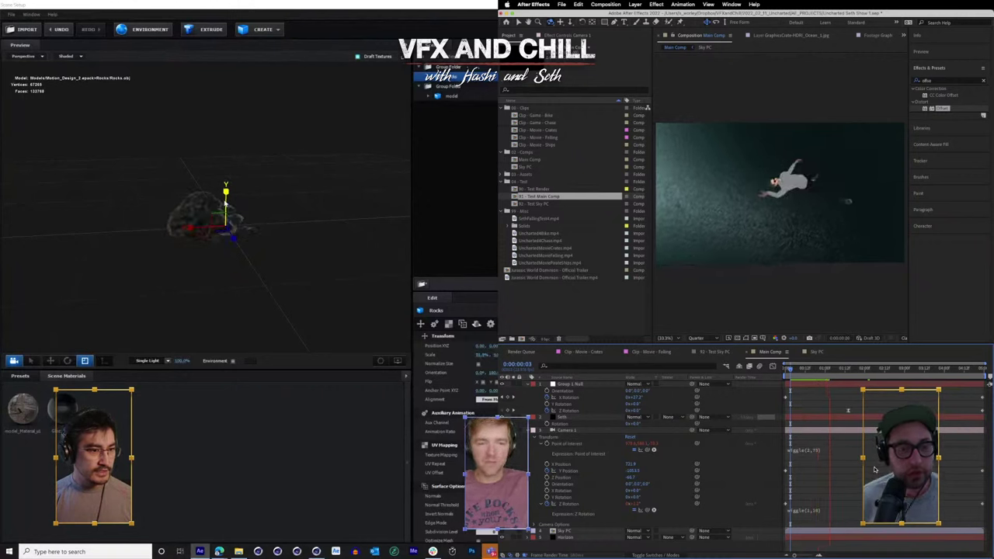
pyautogui.click(303, 244)
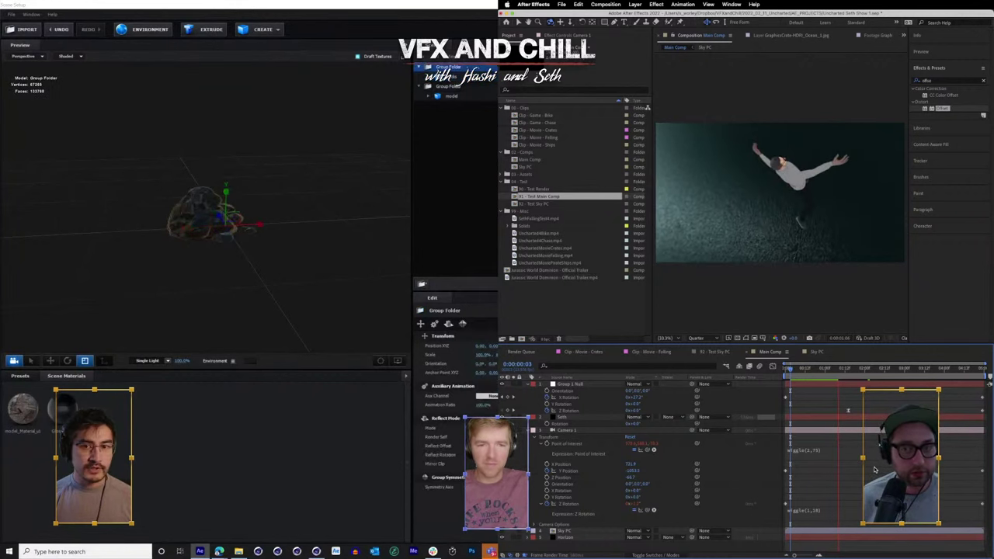
# - Replay the fall in Main Comp, and disable Group 1 in the Element effect to hide the statue
pyautogui.click(798, 372)
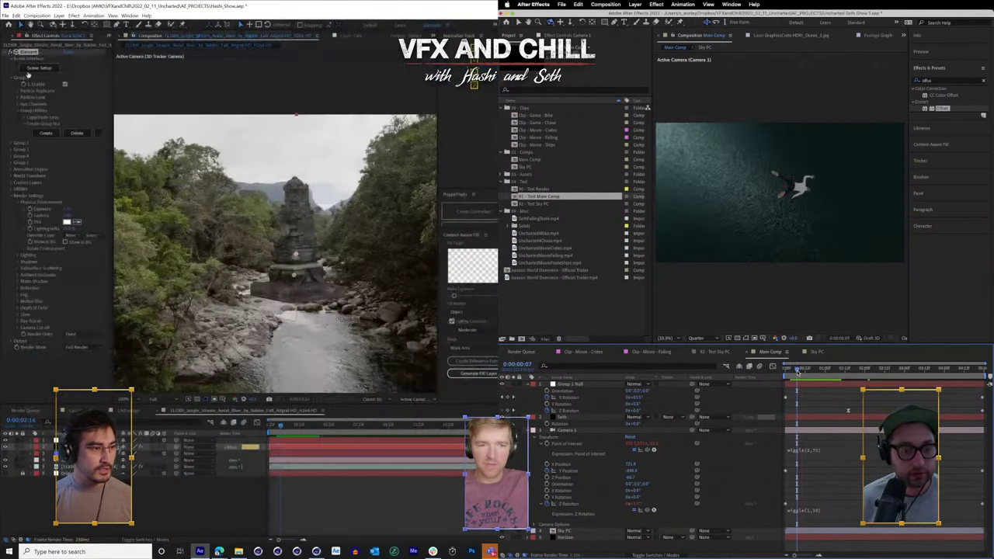
pyautogui.press('space')
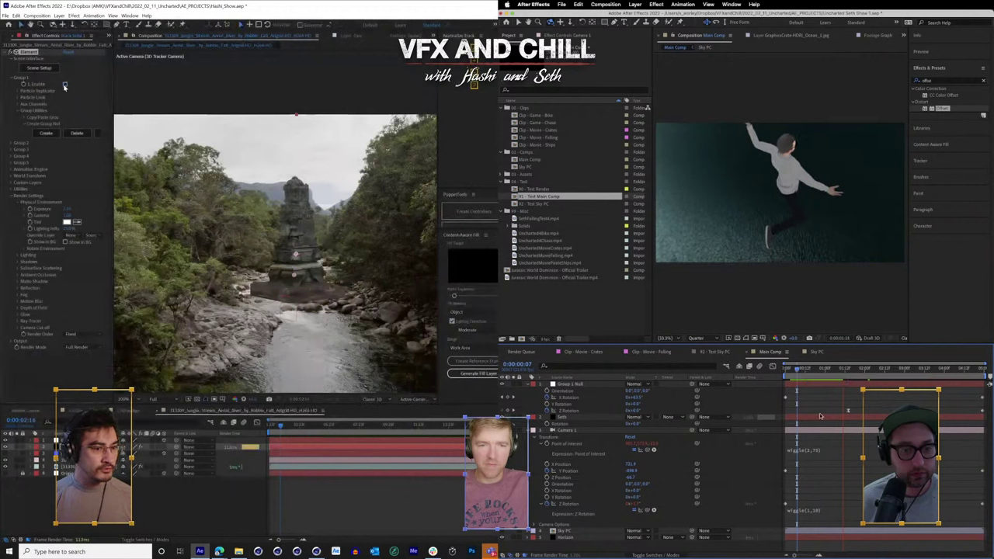
pyautogui.click(65, 85)
pyautogui.press('space')
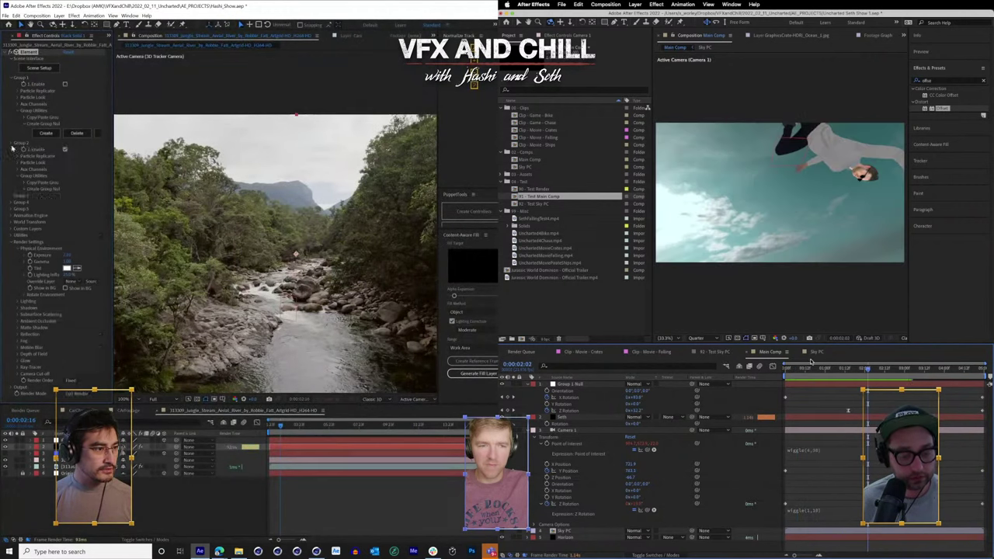
pyautogui.click(796, 370)
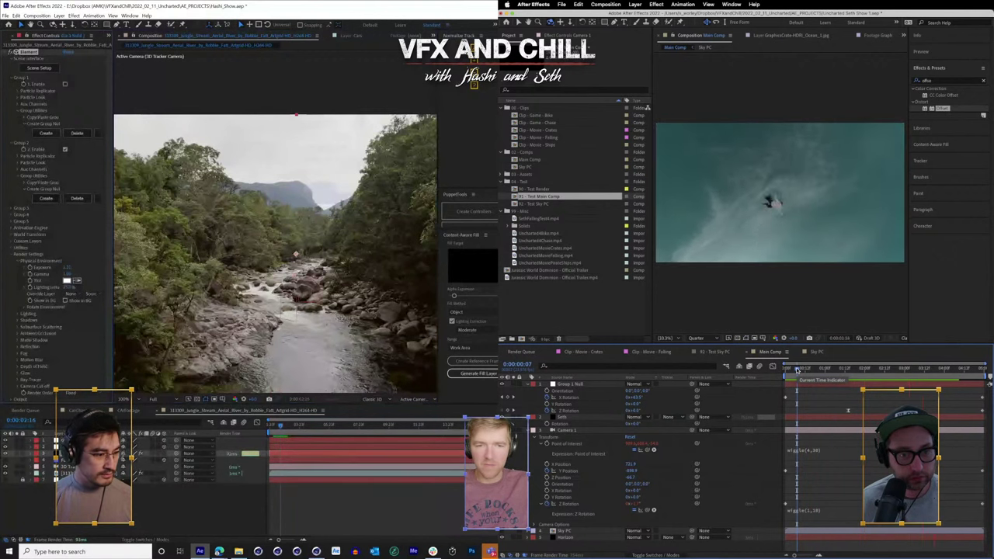
# - Reopen Scene Setup from the jungle clip at 0:00:11:00, and change Camera 1's Point of Interest expression to wiggle(3,30)
pyautogui.moveTo(281, 425); pyautogui.dragTo(392, 435)
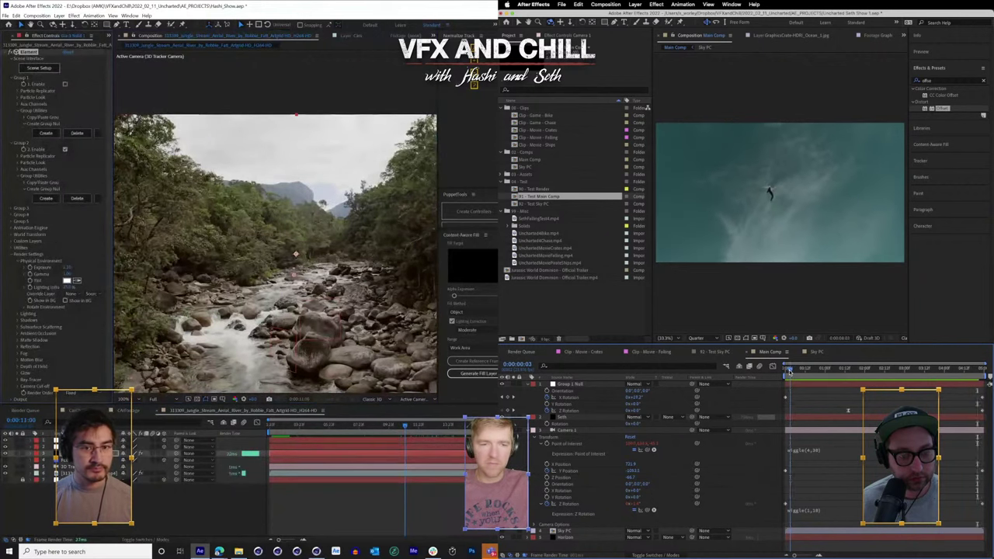
pyautogui.click(790, 373)
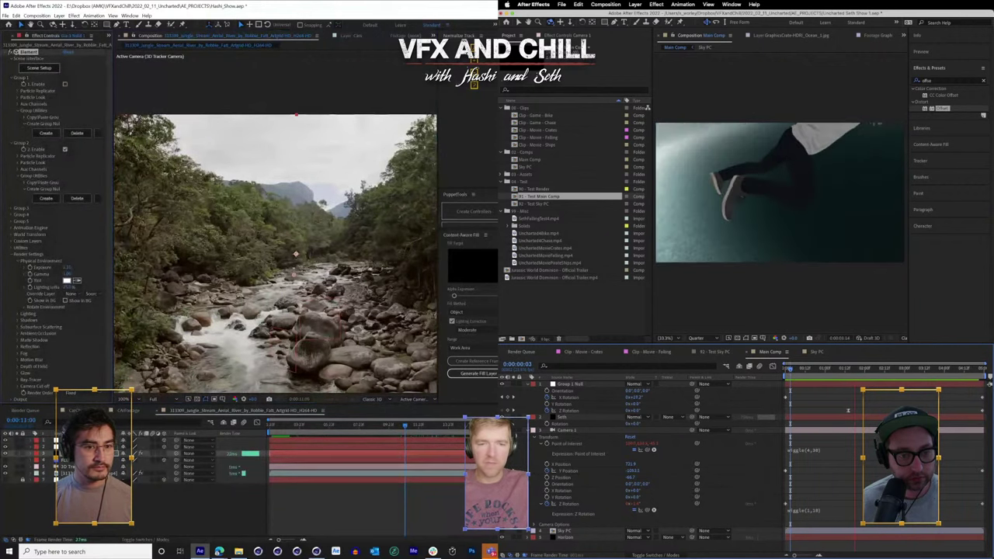
pyautogui.click(39, 67)
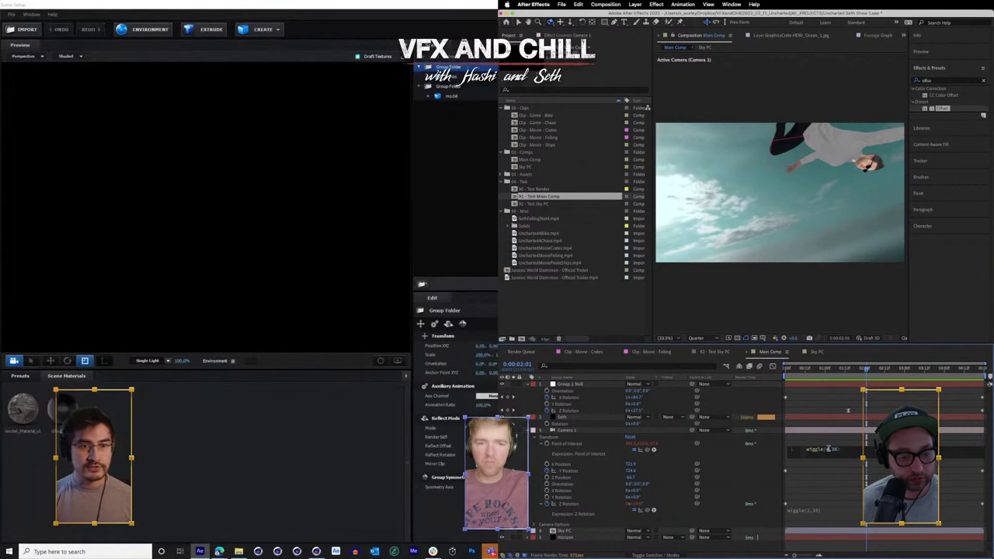
pyautogui.write('1')
pyautogui.click(761, 475)
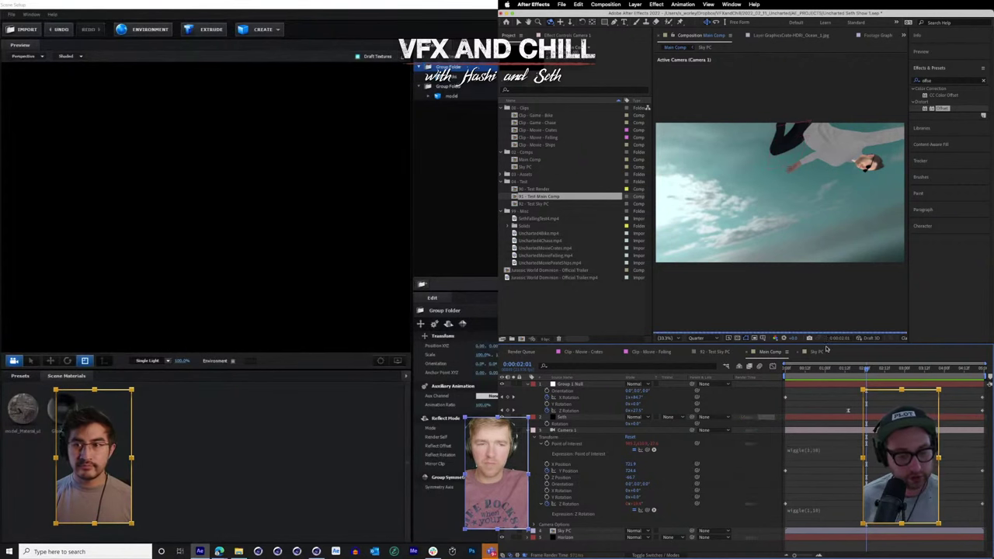
# - Replay Main Comp from the start, and move the jungle clip to 0:00:14:20
pyautogui.click(789, 373)
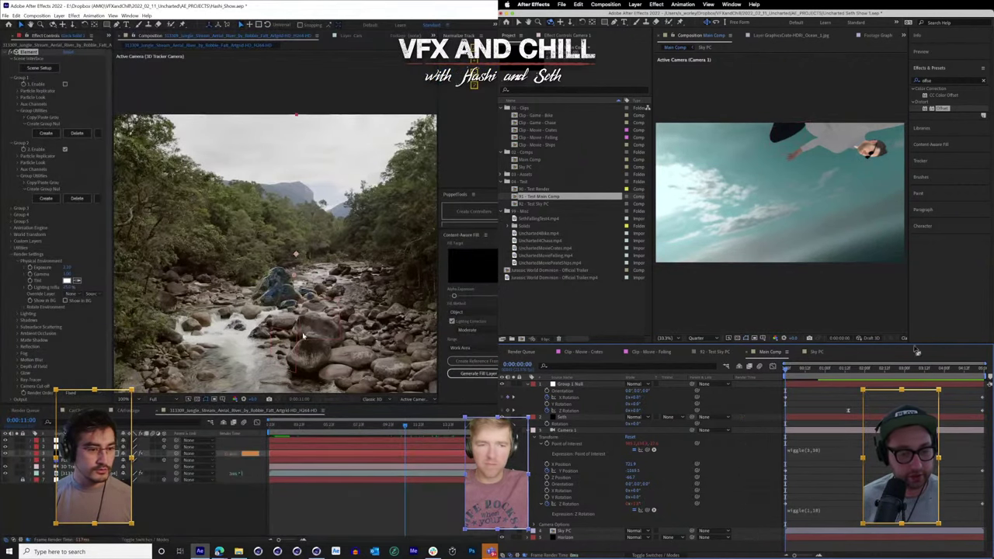
pyautogui.click(870, 339)
pyautogui.press('space')
pyautogui.moveTo(403, 425)
pyautogui.mouseDown()
pyautogui.moveTo(329, 431)
pyautogui.moveTo(389, 439)
pyautogui.mouseUp()
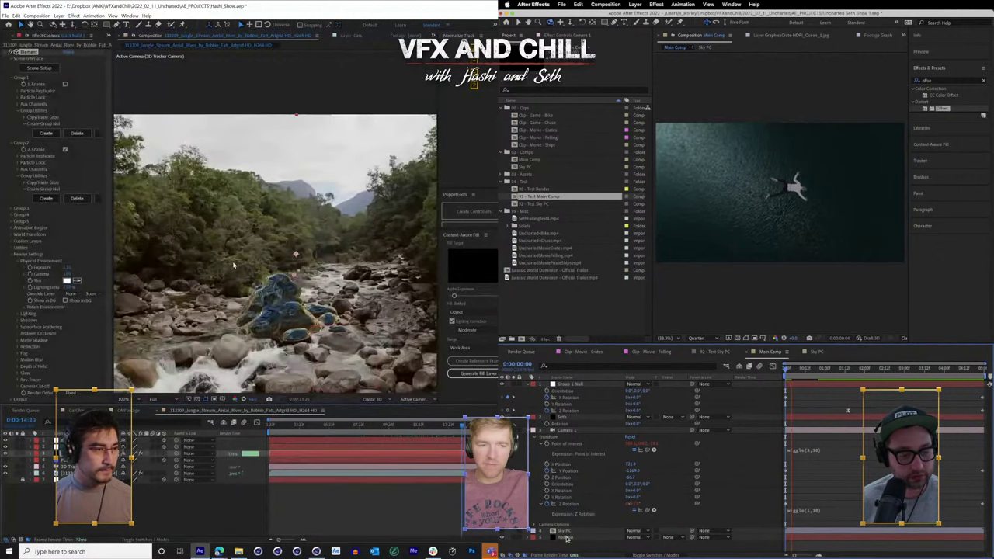
pyautogui.press('space')
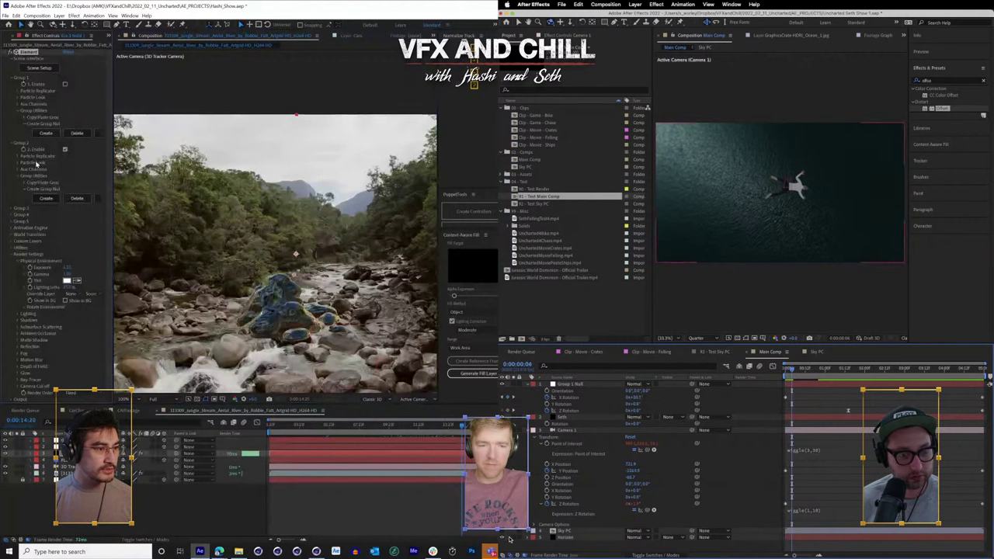
# - Hide the Horizon layer to preview the falling man without it, and show the layer again
pyautogui.click(502, 538)
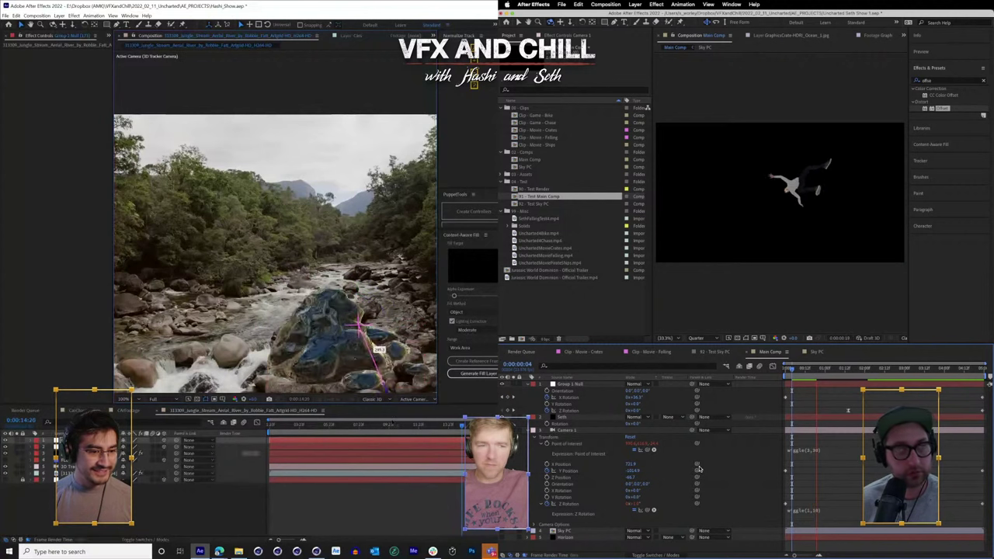
pyautogui.scroll(-4, 407, 347)
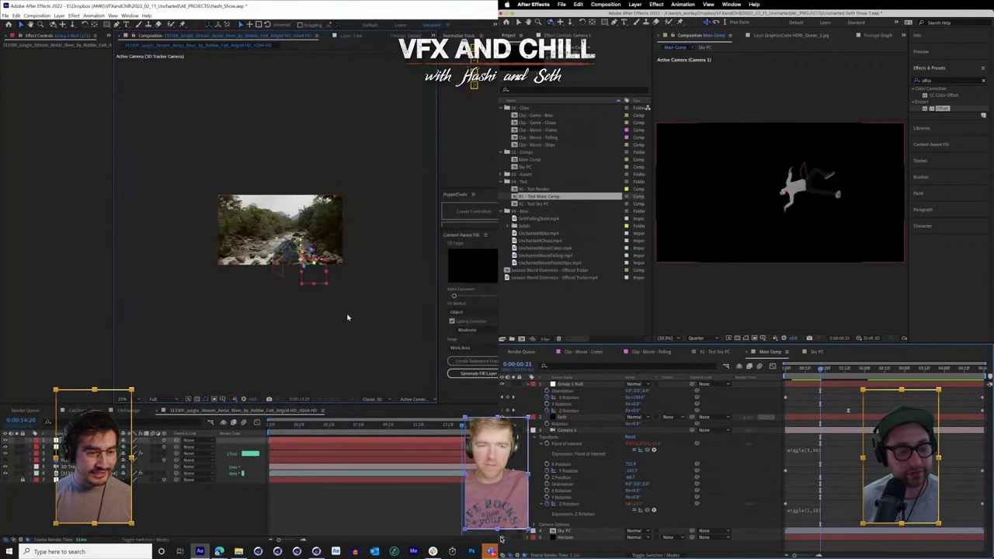
pyautogui.click(502, 539)
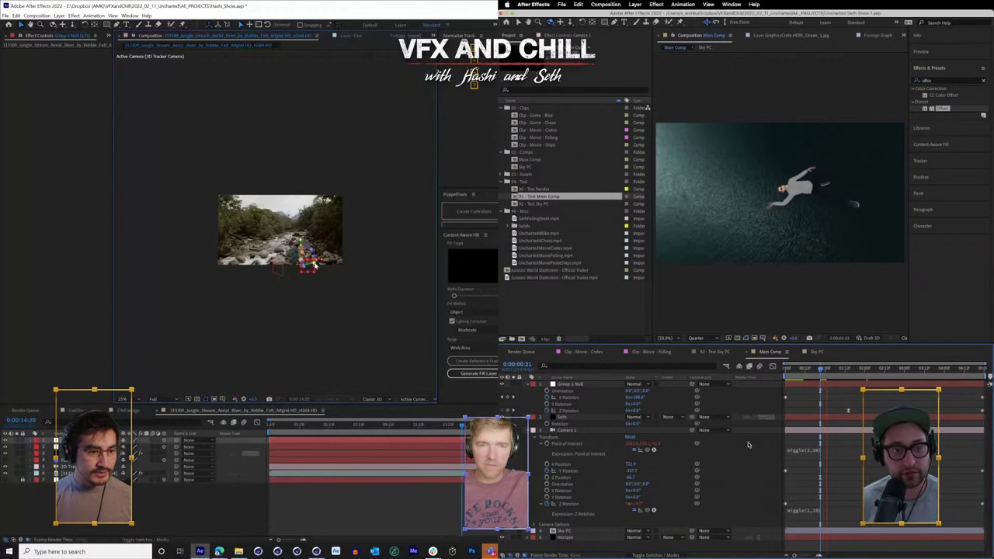
# - Set the replicator shape of the Element layer's Group 2 to Plane
pyautogui.scroll(5, 318, 267)
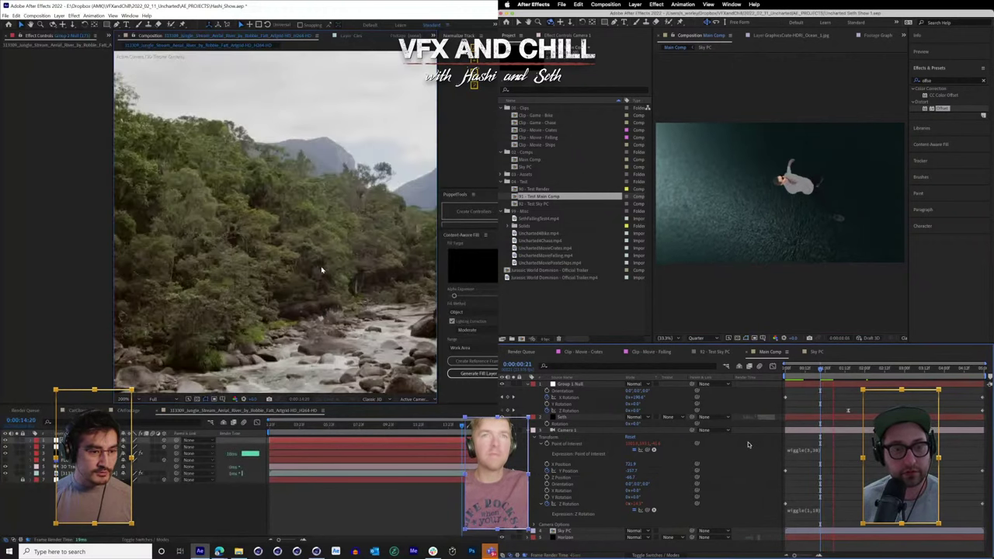
pyautogui.moveTo(304, 200); pyautogui.dragTo(303, 189)
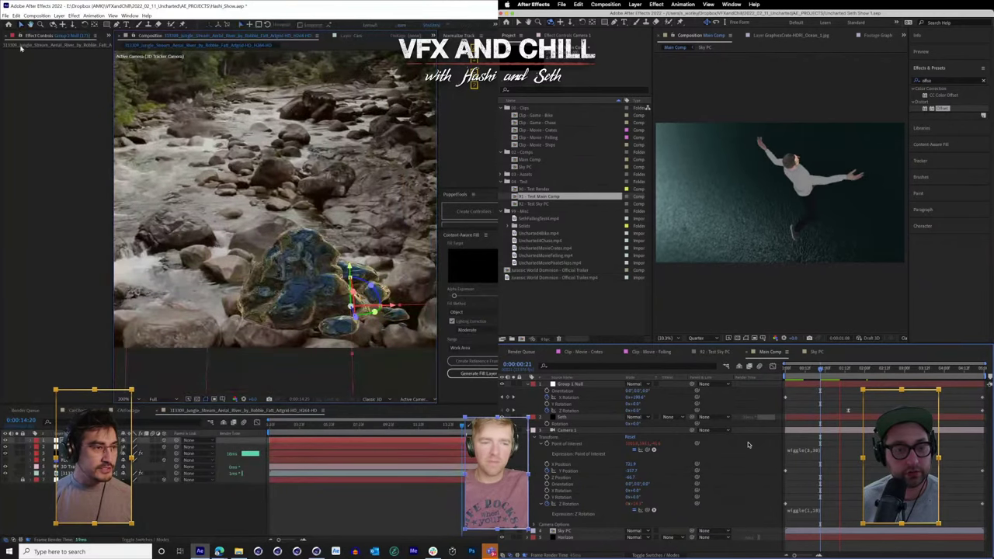
pyautogui.click(84, 454)
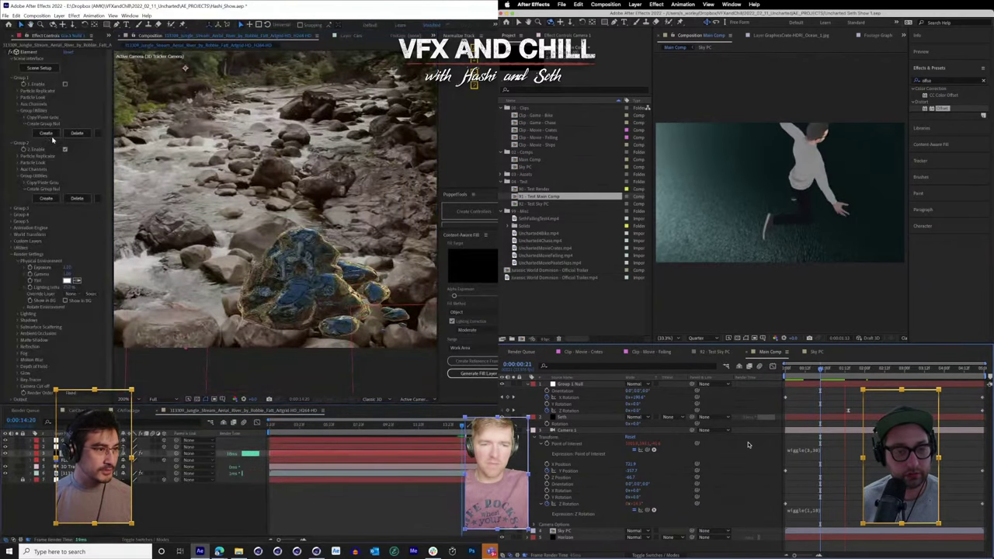
pyautogui.click(18, 163)
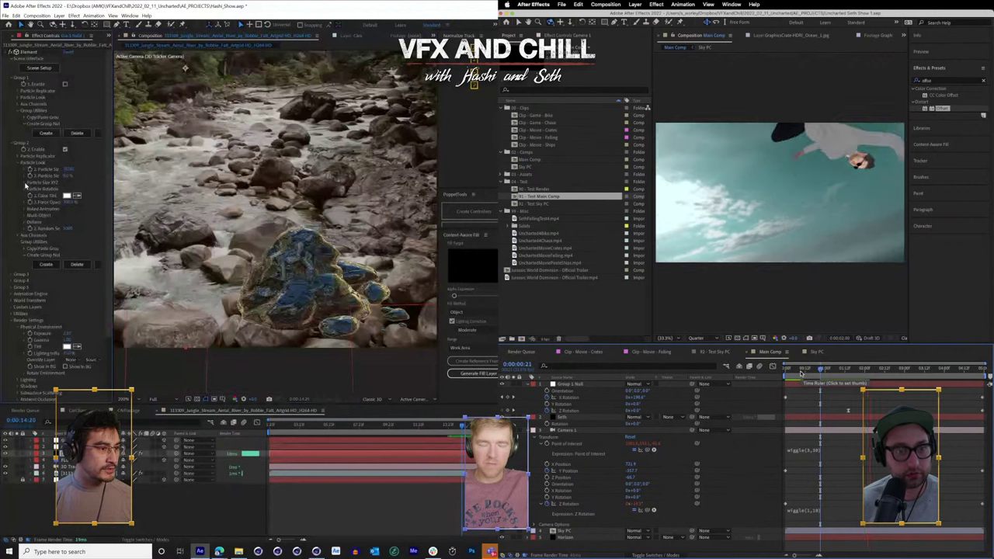
pyautogui.click(25, 184)
pyautogui.click(25, 184)
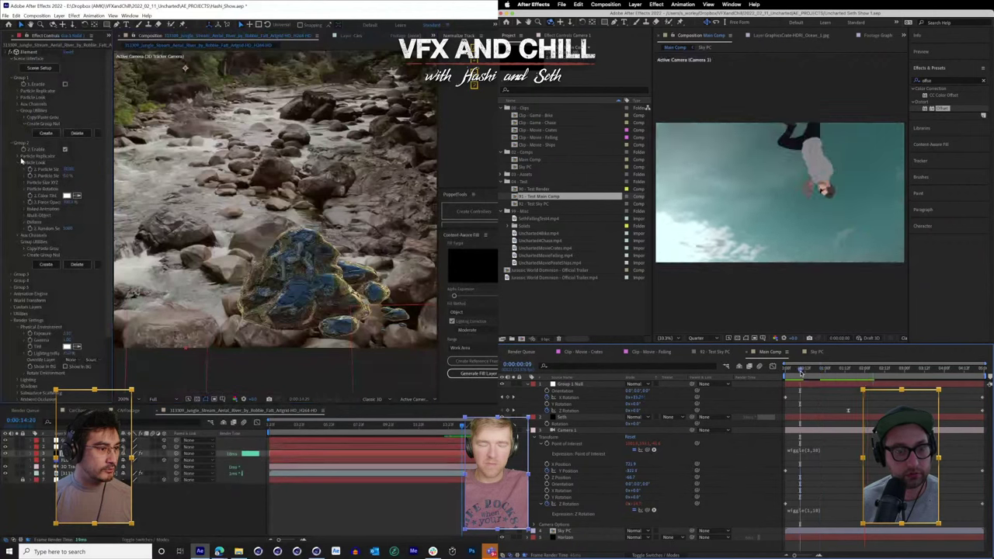
pyautogui.click(22, 161)
pyautogui.click(78, 171)
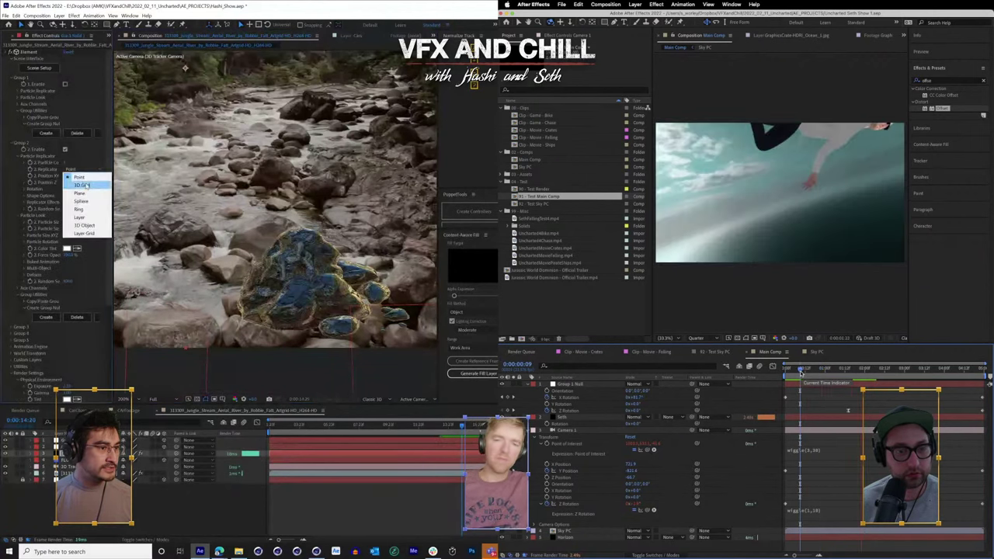
pyautogui.click(80, 193)
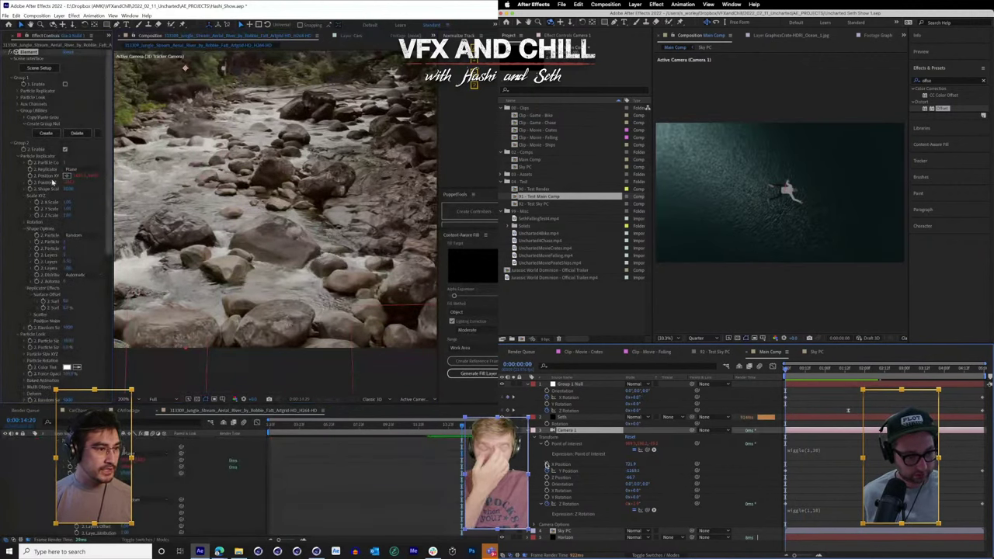
# - Start keyframing Camera 1's X and Z Position at the beginning of Main Comp, and lower its Z Position at 0:00:01:18
pyautogui.click(547, 465)
pyautogui.click(547, 478)
pyautogui.scroll(-3, 324, 274)
pyautogui.scroll(2, 133, 216)
pyautogui.click(838, 370)
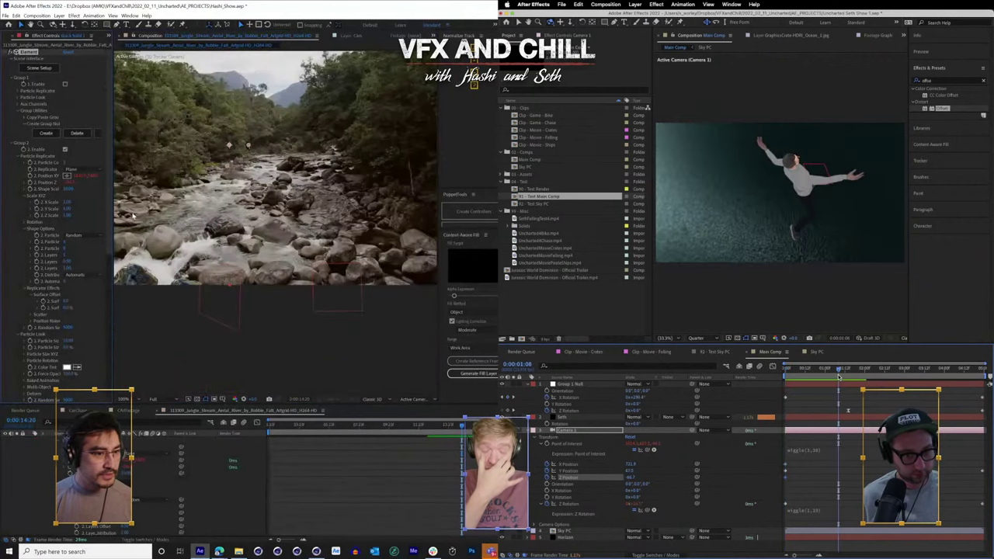
pyautogui.moveTo(839, 377); pyautogui.dragTo(854, 376)
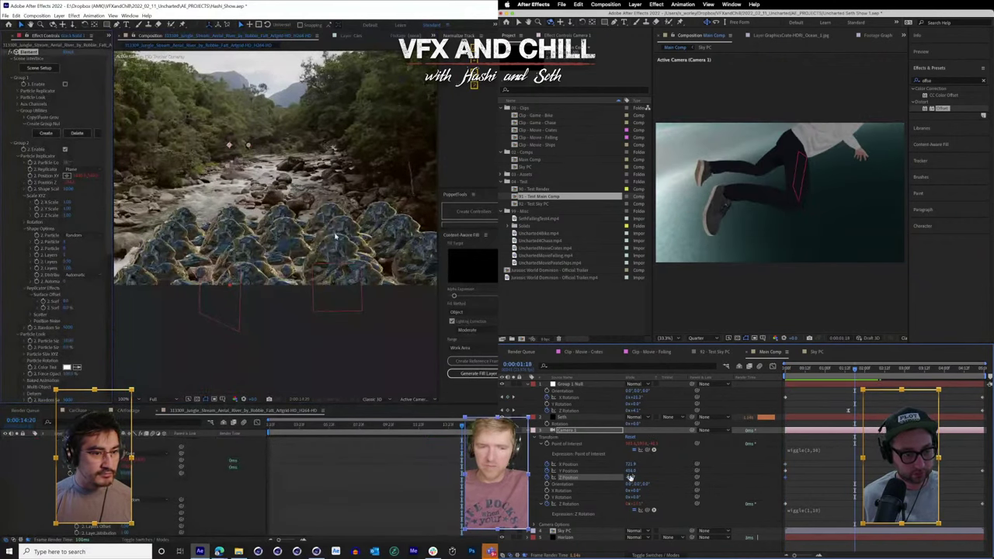
pyautogui.moveTo(631, 478); pyautogui.dragTo(558, 483)
# - Expand the rock replicator's Scatter settings, and scale down the rocks' group null in the jungle clip
pyautogui.click(31, 315)
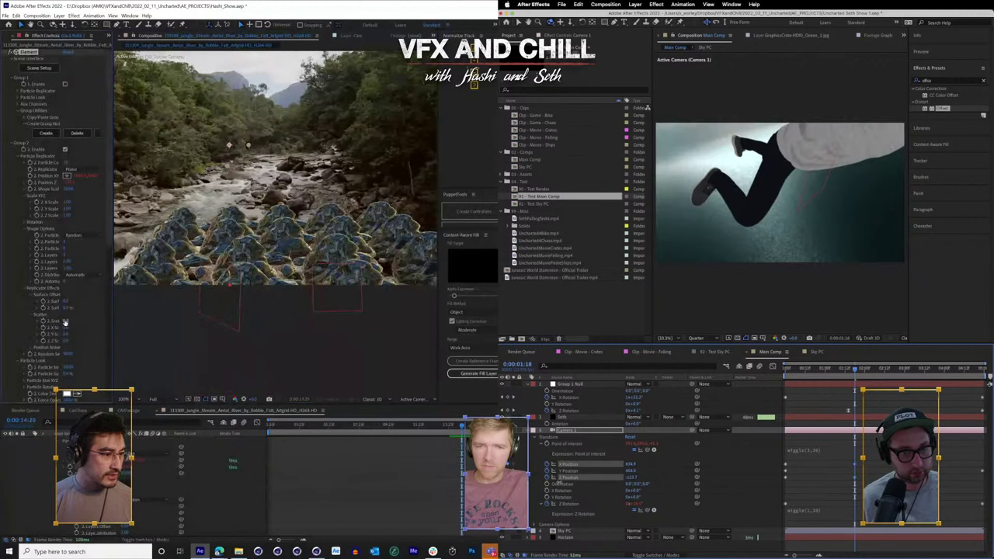
pyautogui.click(821, 373)
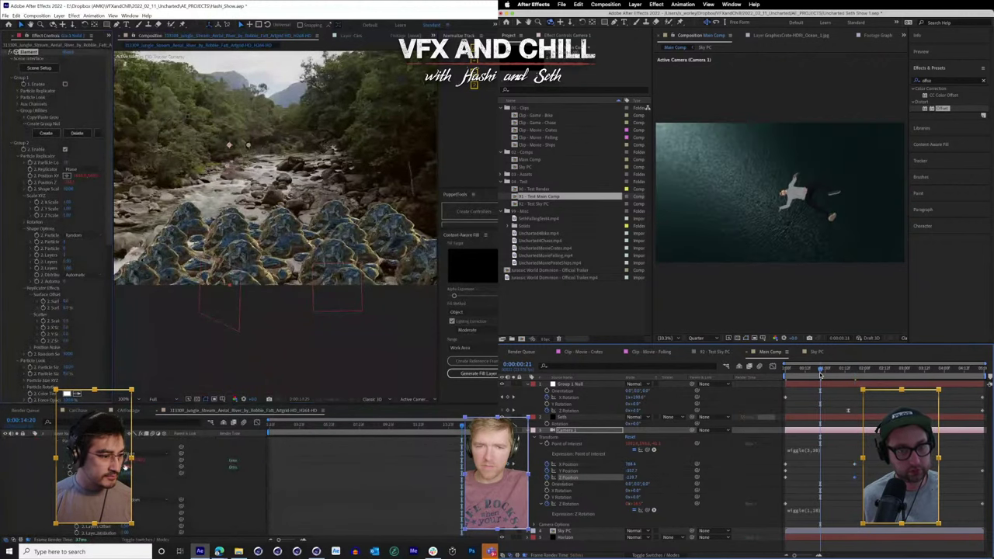
pyautogui.scroll(5, 94, 474)
pyautogui.click(66, 440)
pyautogui.press('s')
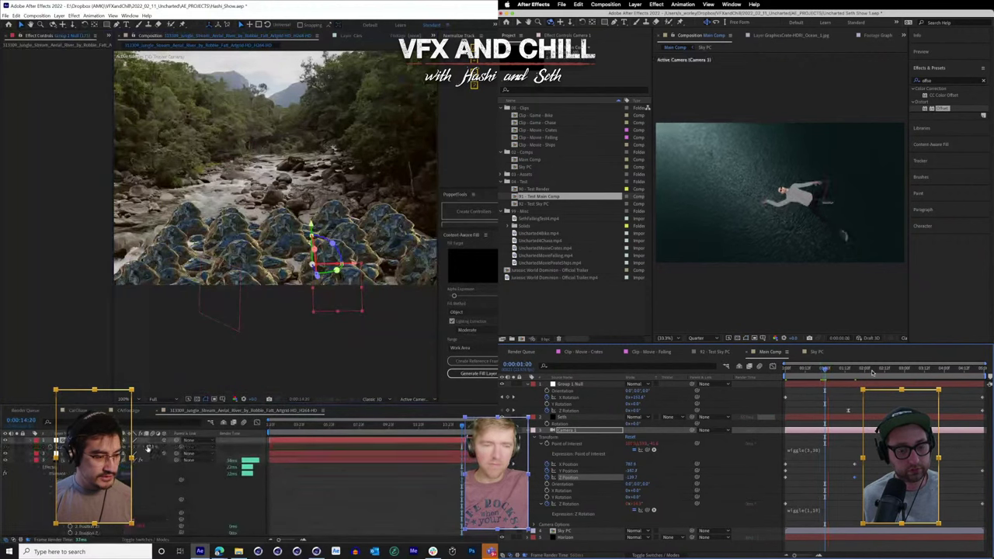
pyautogui.click(984, 373)
pyautogui.moveTo(143, 446); pyautogui.dragTo(127, 448)
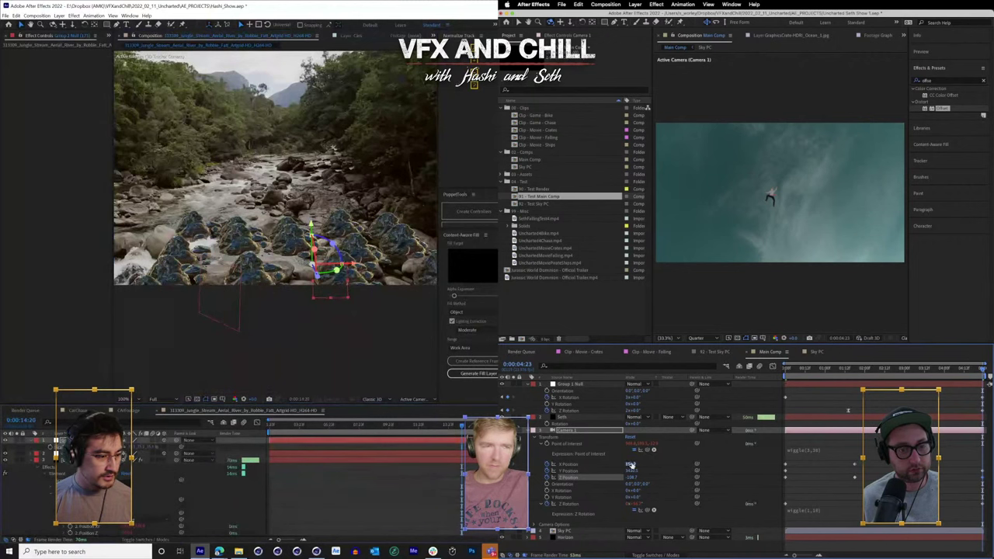
# - Raise Camera 1's X Position at 0:00:04:23 in Main Comp, and undo the last change
pyautogui.click(65, 460)
pyautogui.moveTo(631, 464); pyautogui.dragTo(682, 464)
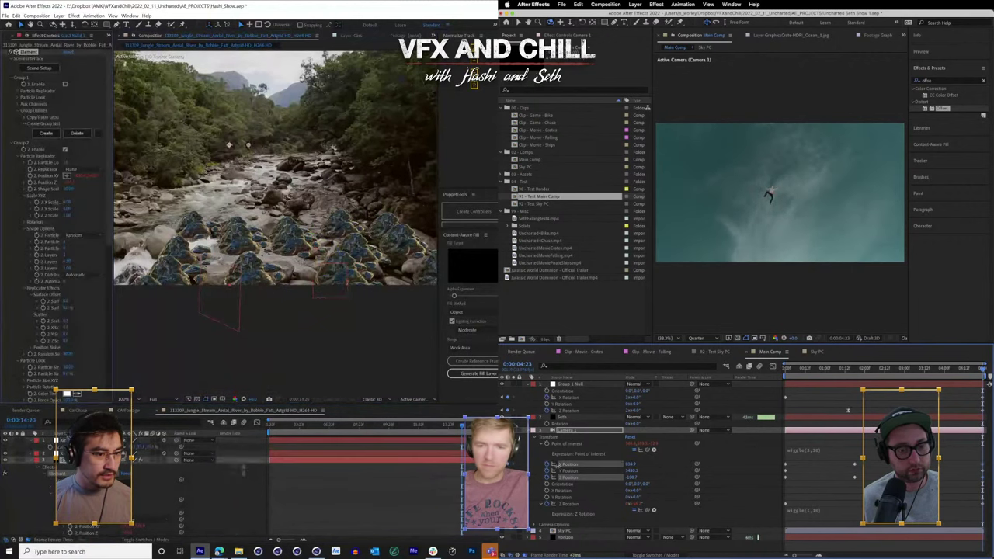
pyautogui.hotkey('ctrl', 'z')
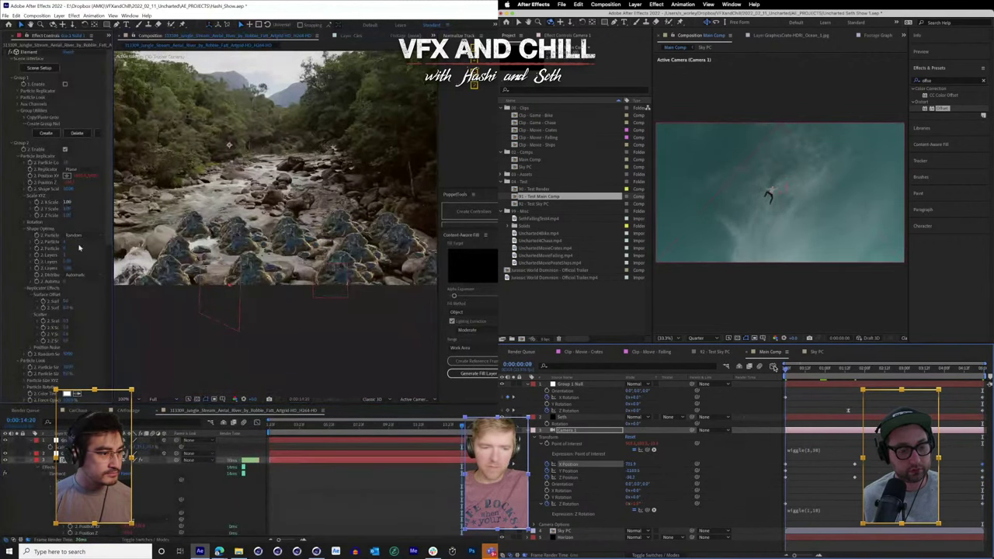
# - Change Camera 1's X Position at 0:00:04:23 in Main Comp and check the fall at an earlier frame
pyautogui.moveTo(839, 369); pyautogui.dragTo(882, 371)
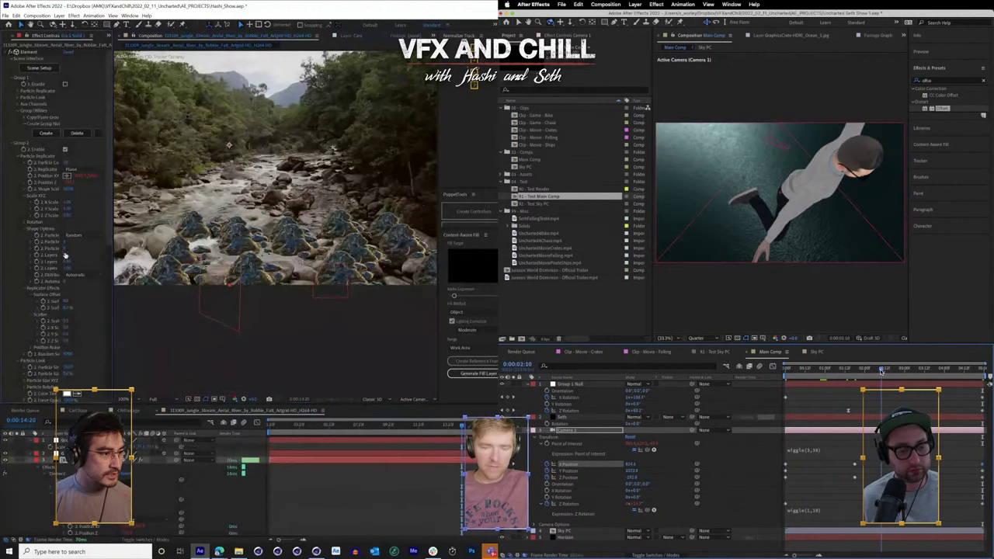
pyautogui.moveTo(947, 371); pyautogui.dragTo(984, 371)
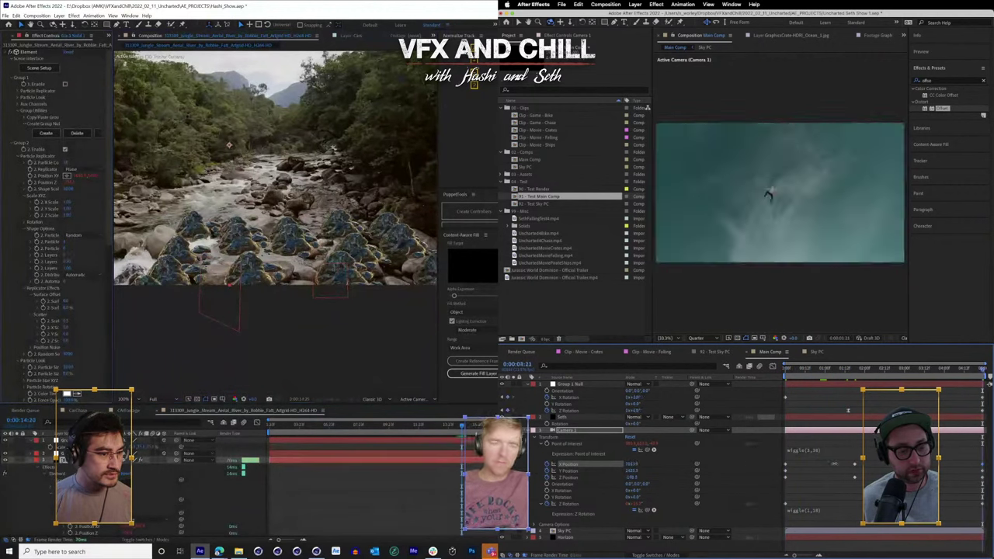
pyautogui.moveTo(631, 464); pyautogui.dragTo(836, 464)
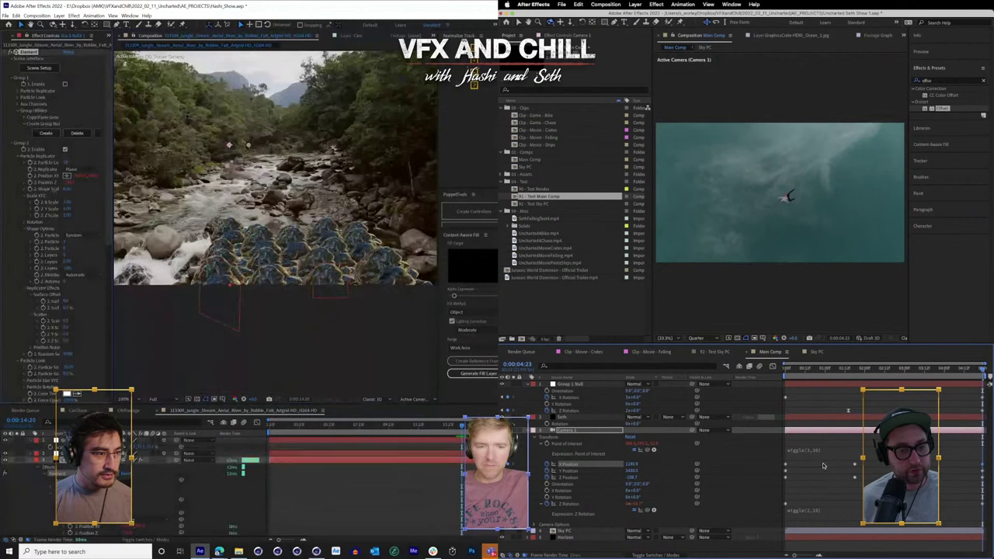
pyautogui.click(852, 371)
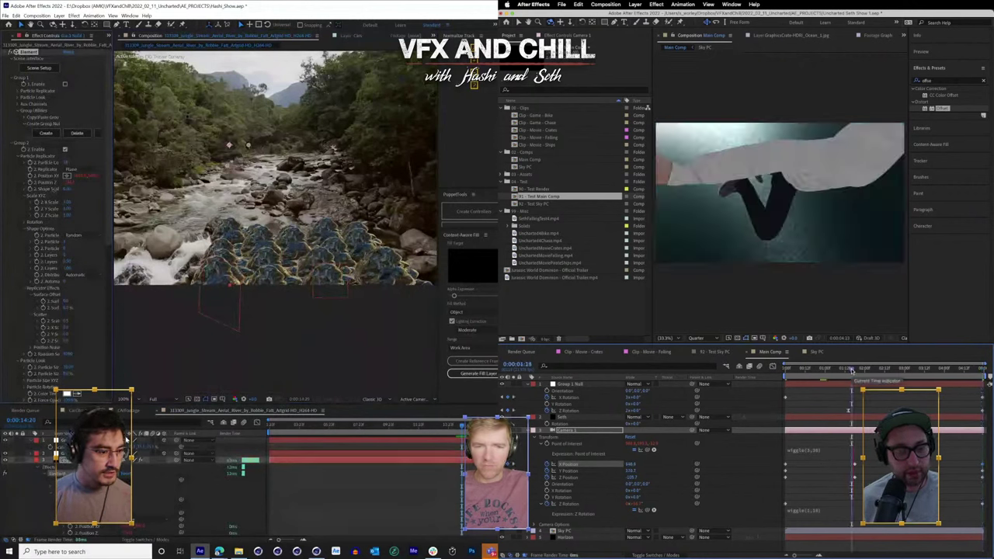
# - Shift the rock group's null sideways along its X axis in the river shot and review the start of the fall in Main Comp
pyautogui.click(327, 296)
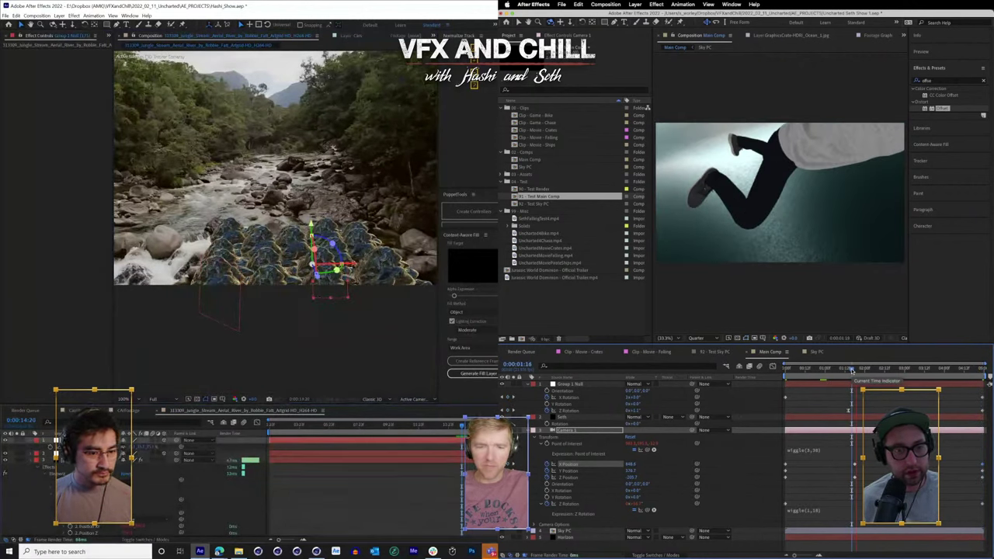
pyautogui.moveTo(352, 265); pyautogui.dragTo(140, 264)
pyautogui.moveTo(852, 371); pyautogui.dragTo(797, 372)
pyautogui.moveTo(139, 264); pyautogui.dragTo(312, 265)
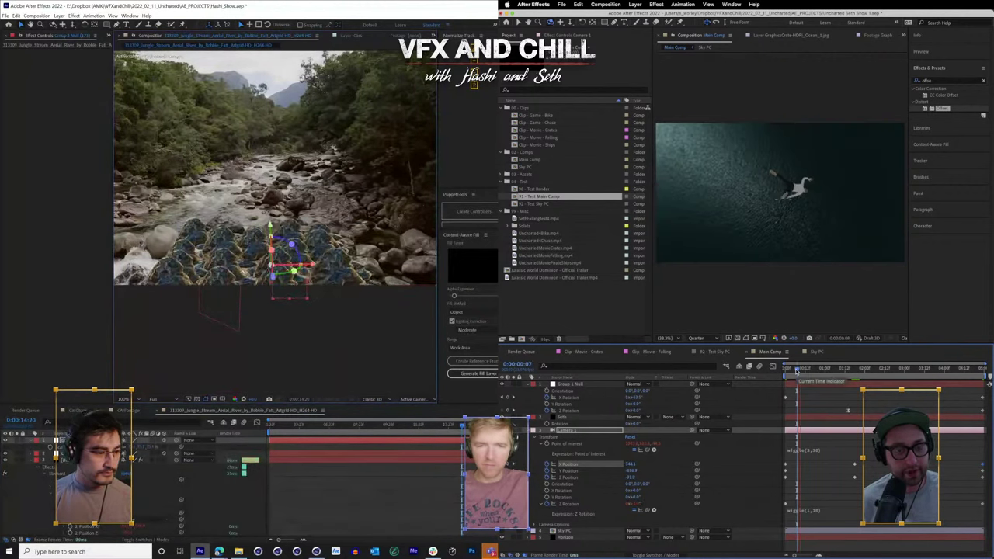
# - Enable Group 1 in the river comp's Element effect and adjust Camera 1's X Position at frame 0 of Main Comp
pyautogui.click(72, 460)
pyautogui.moveTo(797, 371); pyautogui.dragTo(785, 371)
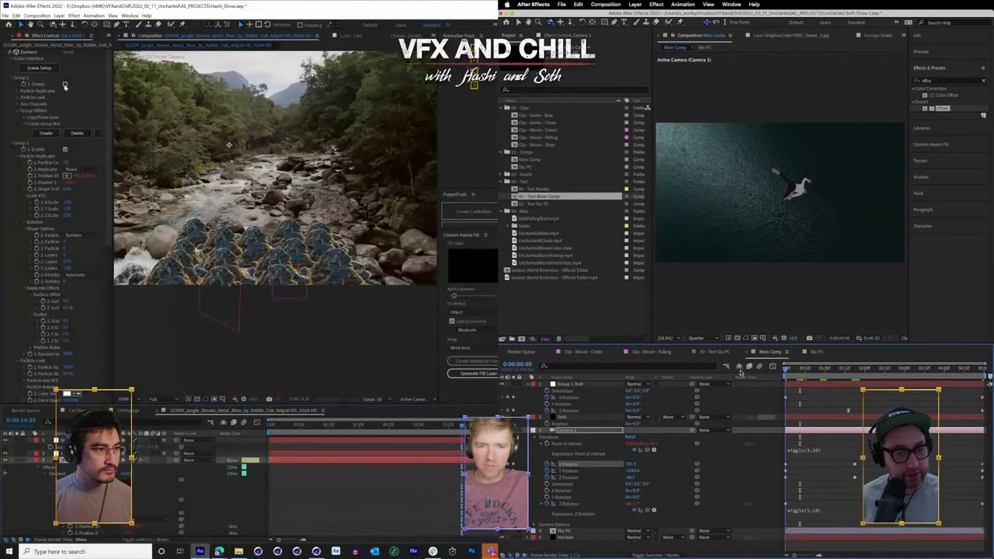
pyautogui.click(66, 84)
pyautogui.moveTo(630, 465); pyautogui.dragTo(611, 464)
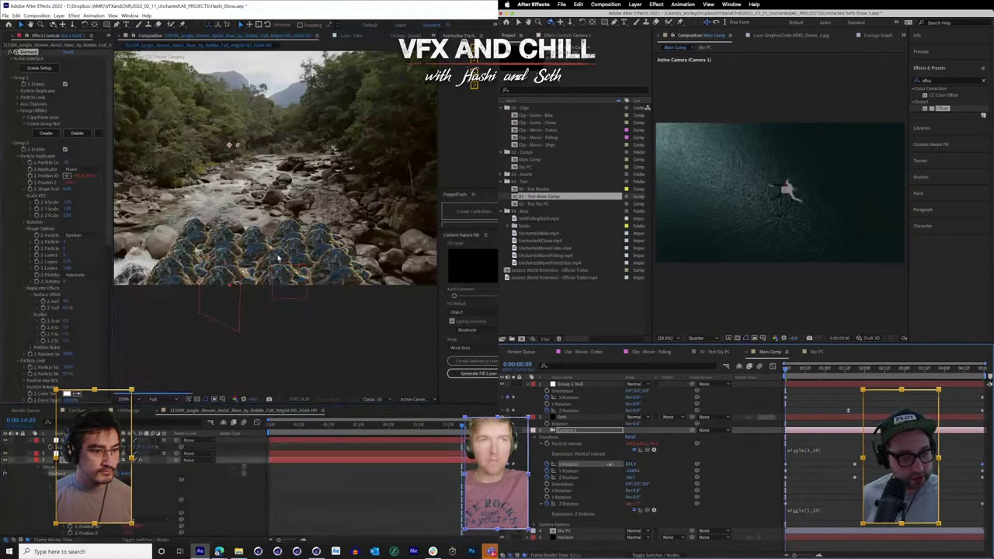
# - Play back Main Comp and go to 0:00:01:23 in the river shot to check the monument
pyautogui.press('space')
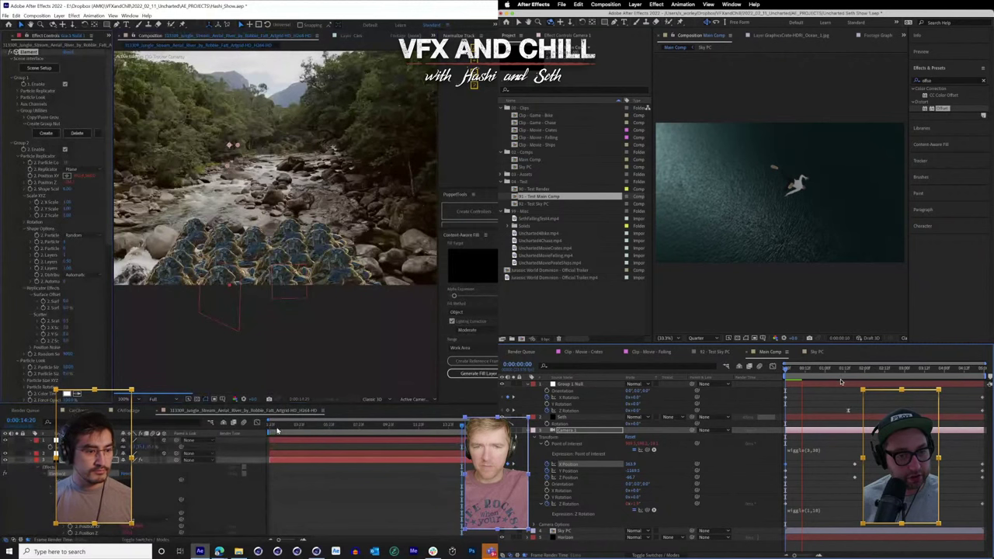
pyautogui.click(276, 427)
pyautogui.moveTo(273, 431); pyautogui.dragTo(269, 431)
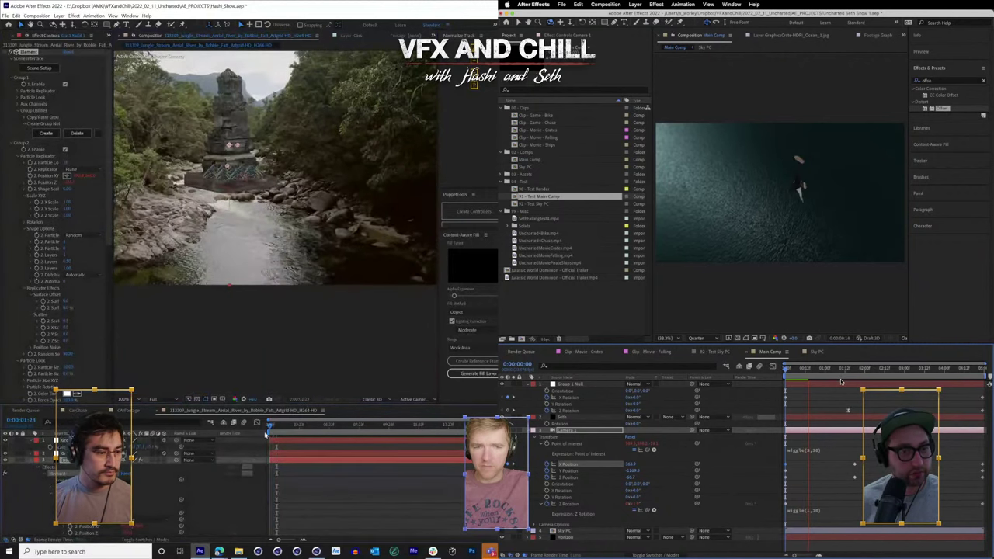
# - Open the Scene Setup of the river comp's Element layer and select the Rocks model
pyautogui.click(78, 440)
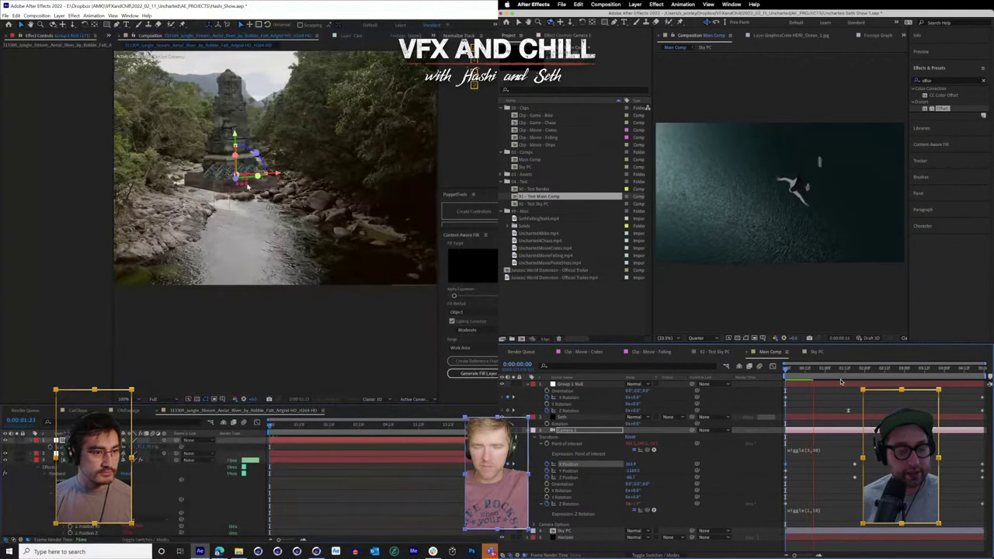
pyautogui.click(77, 459)
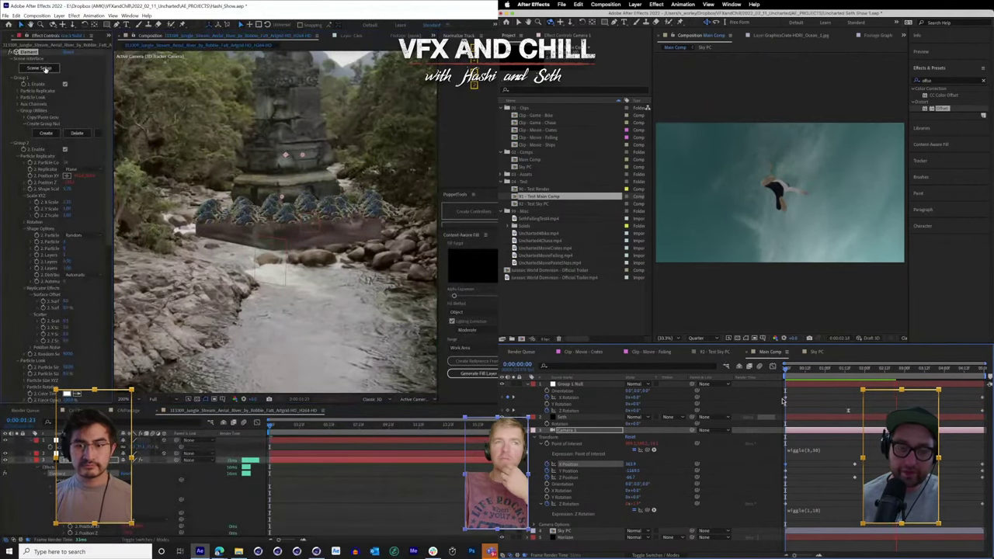
pyautogui.click(44, 68)
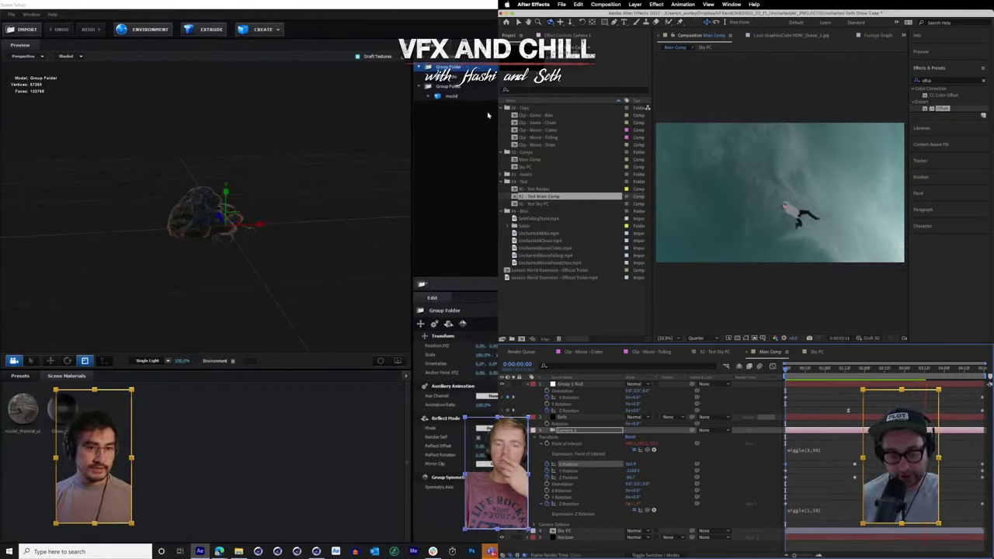
pyautogui.click(452, 77)
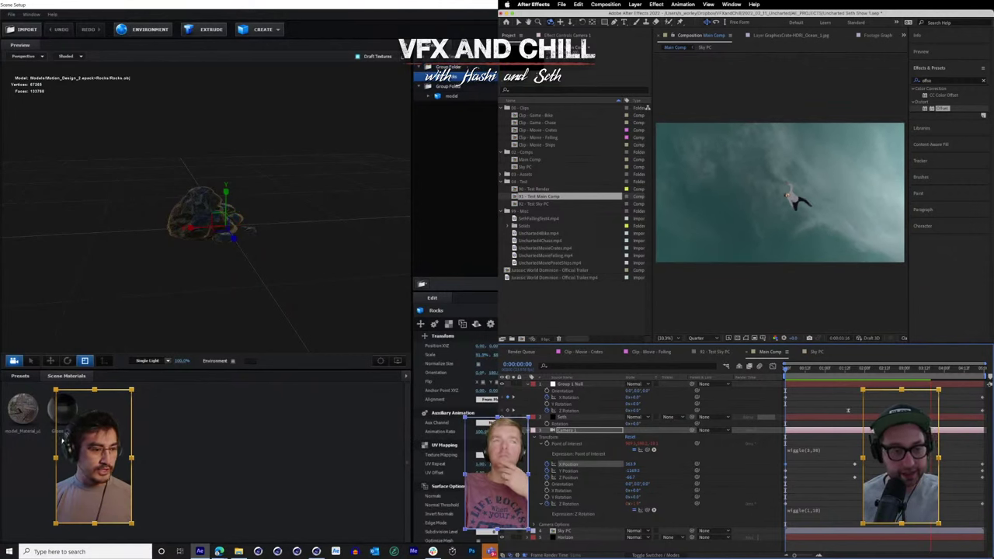
# - Examine the Gloss_Black material's settings and replay the fall in Main Comp from 0:00:00:15
pyautogui.click(57, 414)
pyautogui.click(810, 372)
pyautogui.press('space')
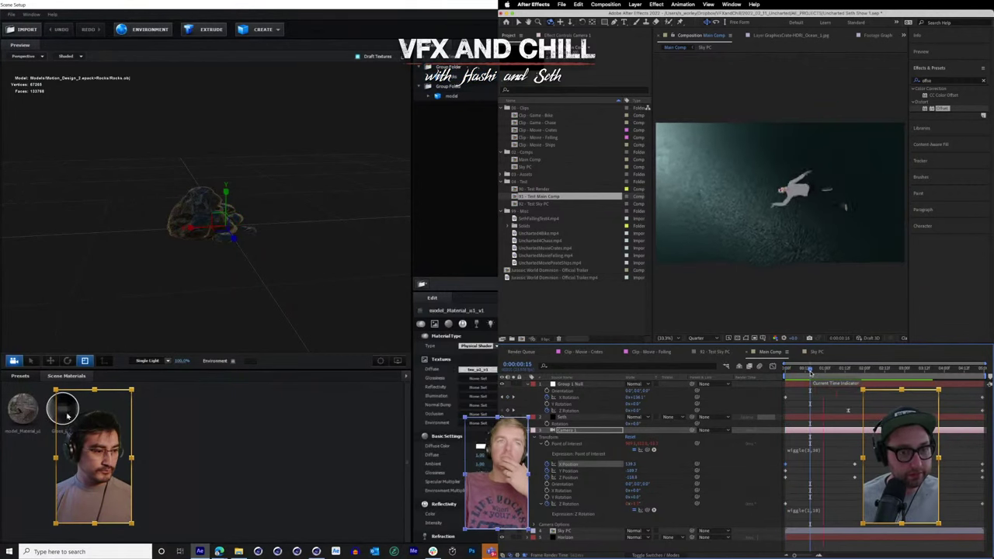
pyautogui.scroll(-2, 445, 424)
pyautogui.scroll(-5, 450, 435)
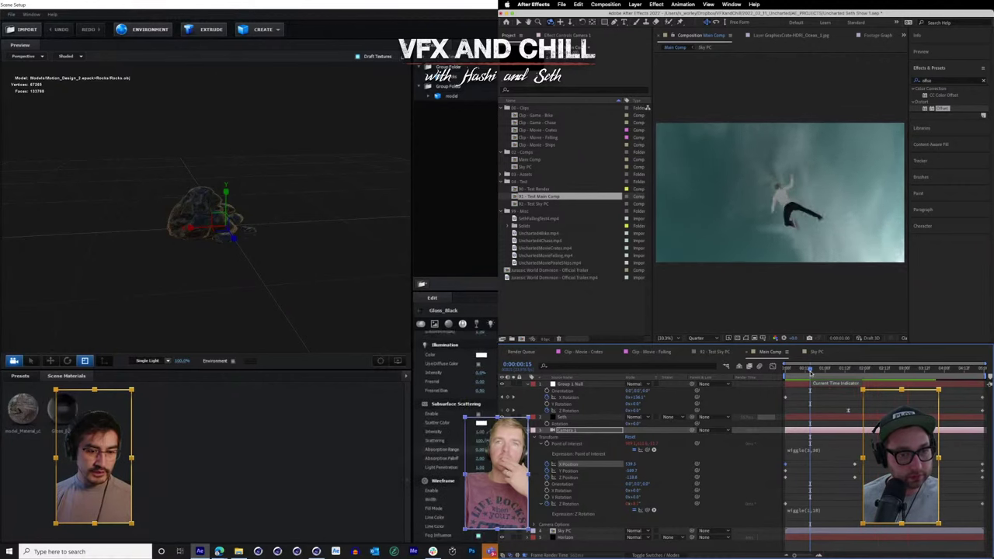
pyautogui.scroll(-6, 451, 435)
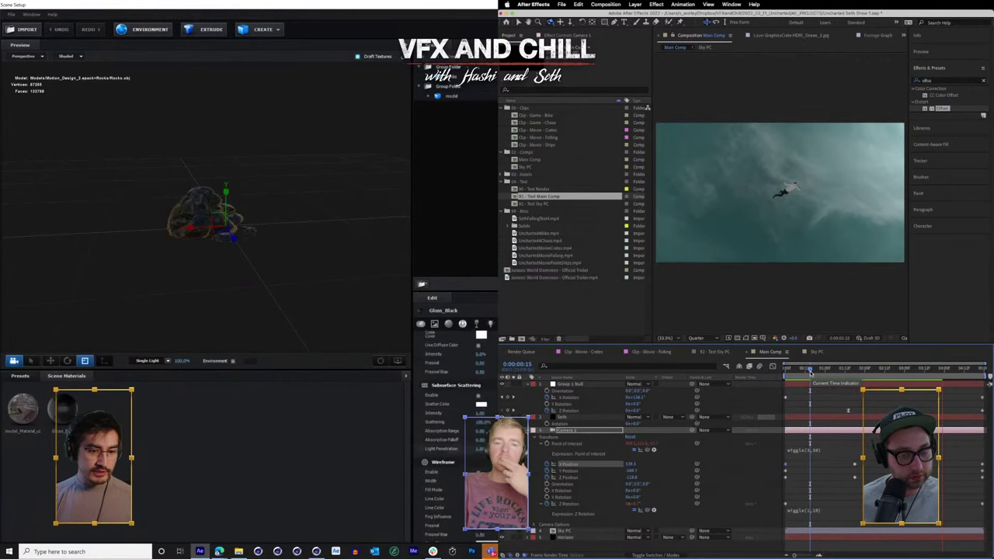
pyautogui.scroll(8, 450, 434)
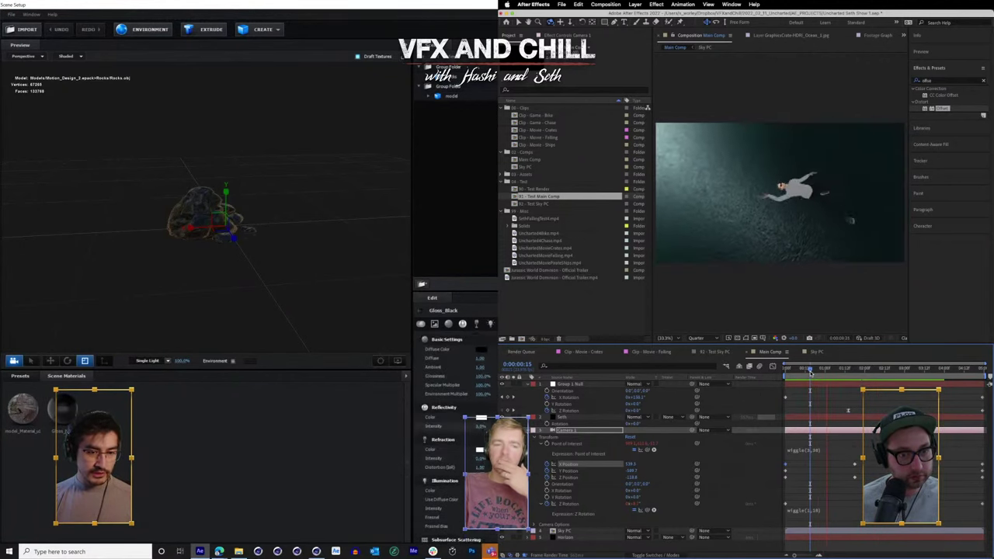
pyautogui.scroll(-2, 451, 435)
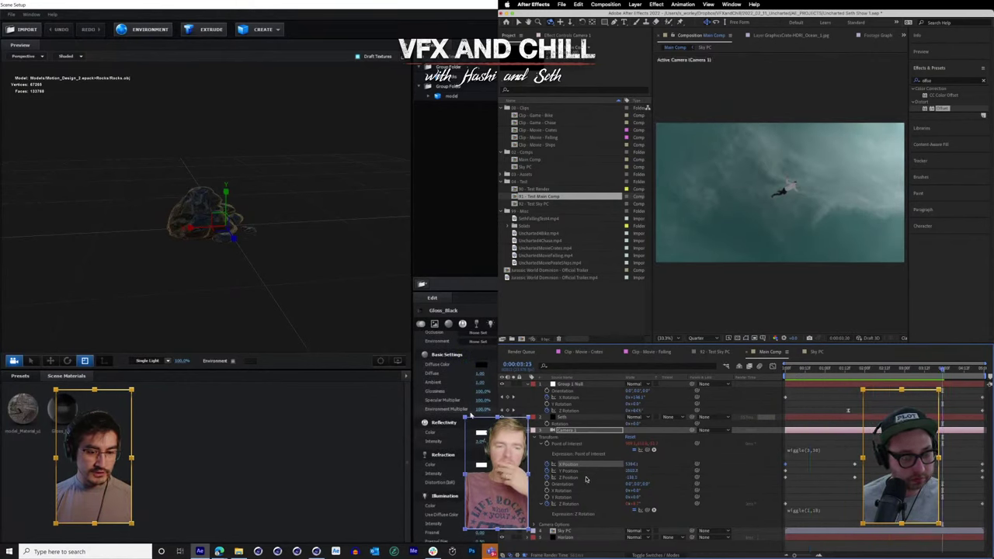
# - Collapse Camera 1's properties, show the effect settings of the falling man's layer, and save the project
pyautogui.click(528, 432)
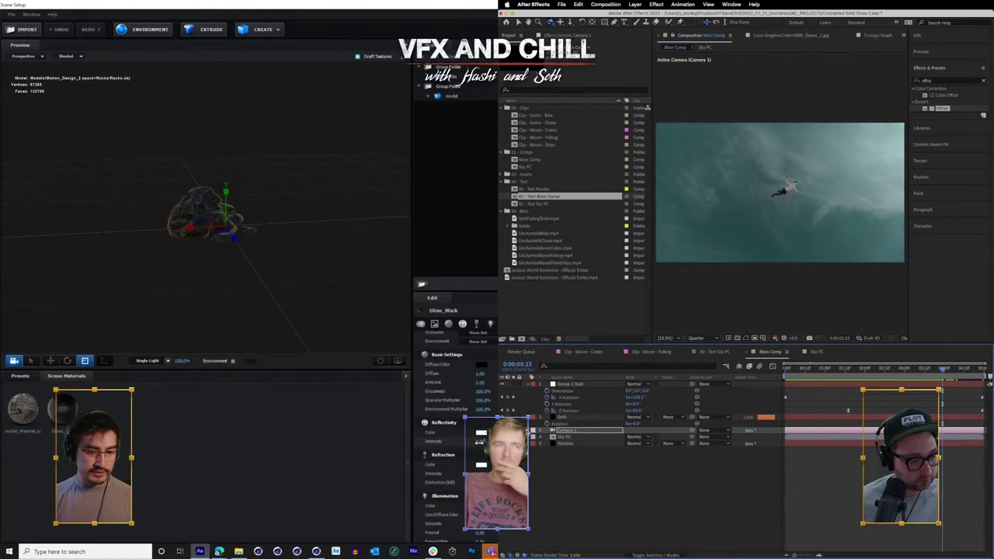
pyautogui.click(568, 418)
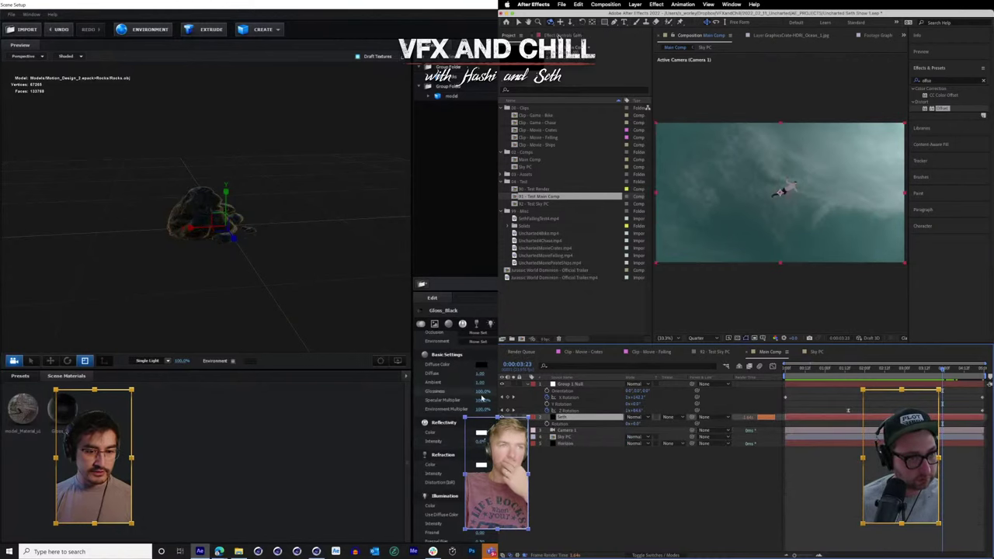
pyautogui.click(561, 35)
pyautogui.press('super+s')
# - Set the Element render mode on the falling man's layer to Full Render
pyautogui.scroll(-1, 589, 293)
pyautogui.scroll(-2, 482, 398)
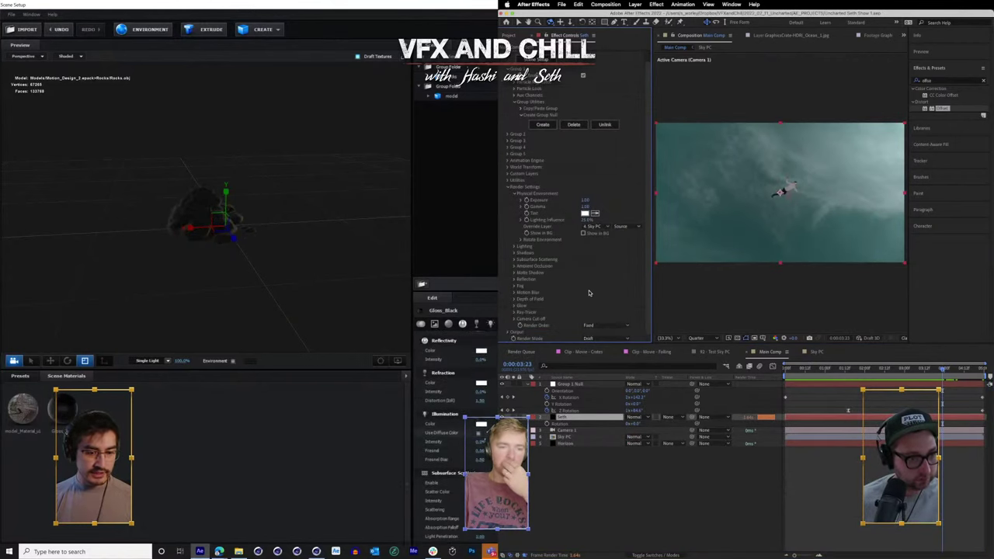
pyautogui.scroll(-5, 466, 450)
pyautogui.click(605, 339)
pyautogui.click(602, 351)
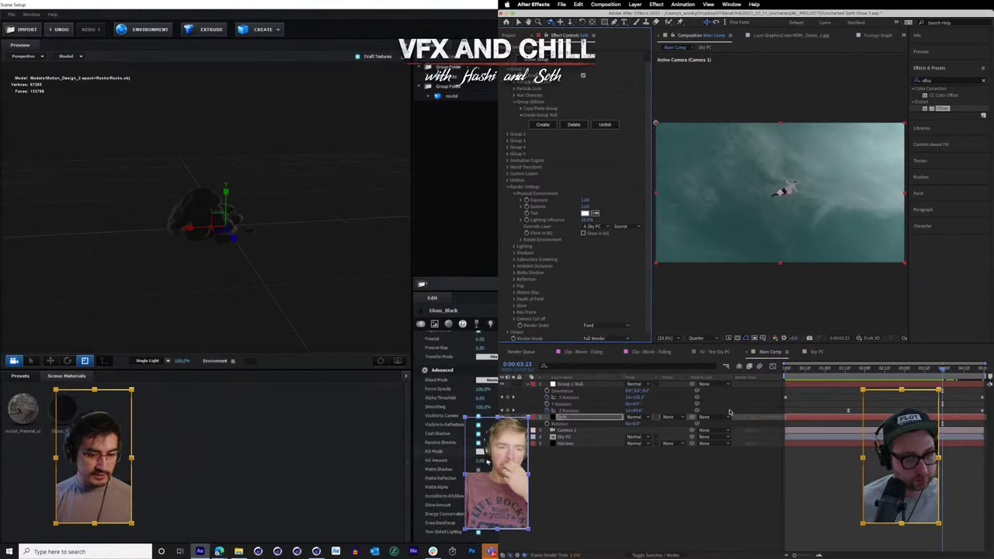
# - Add a parallel light named Sunlight with 100% intensity and no falloff to Main Comp
pyautogui.click(634, 4)
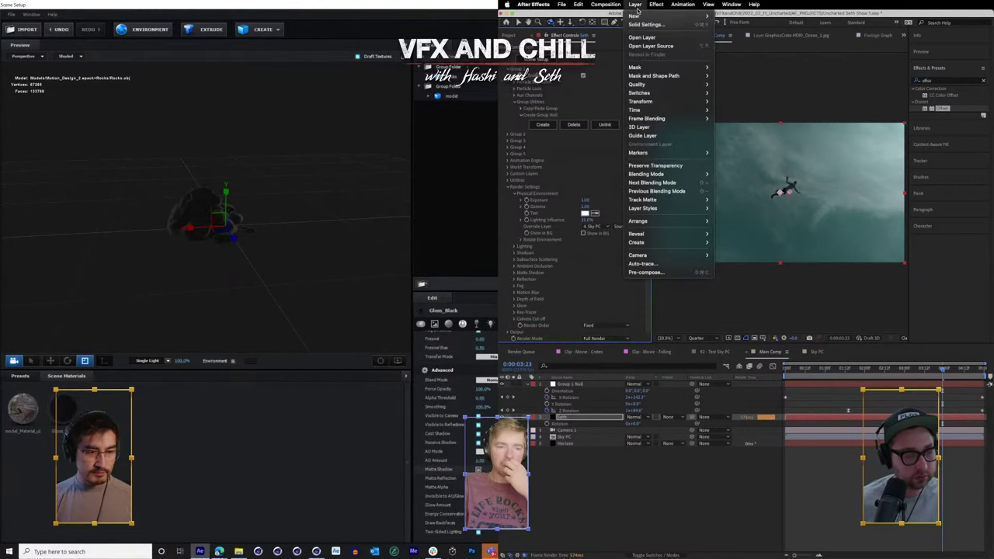
pyautogui.moveTo(639, 14)
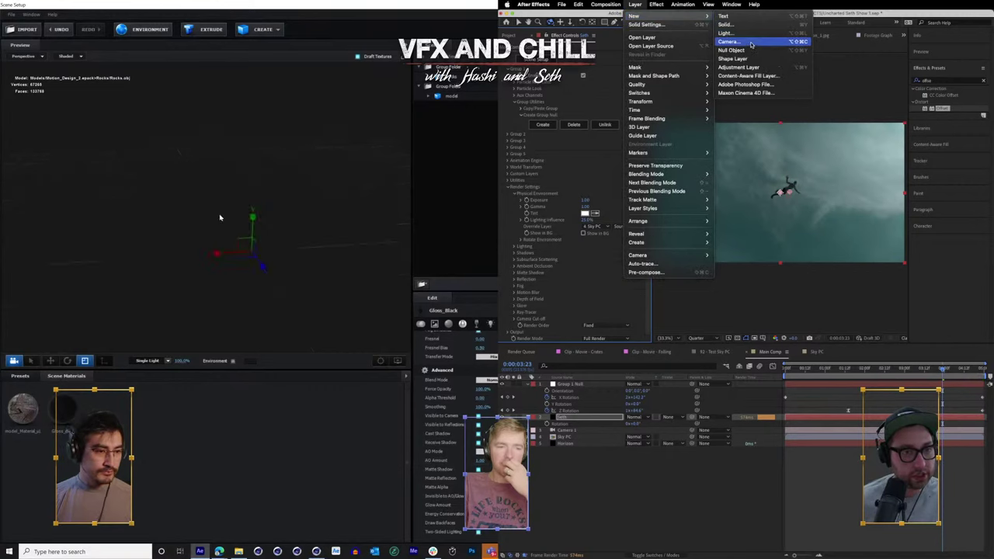
pyautogui.click(726, 33)
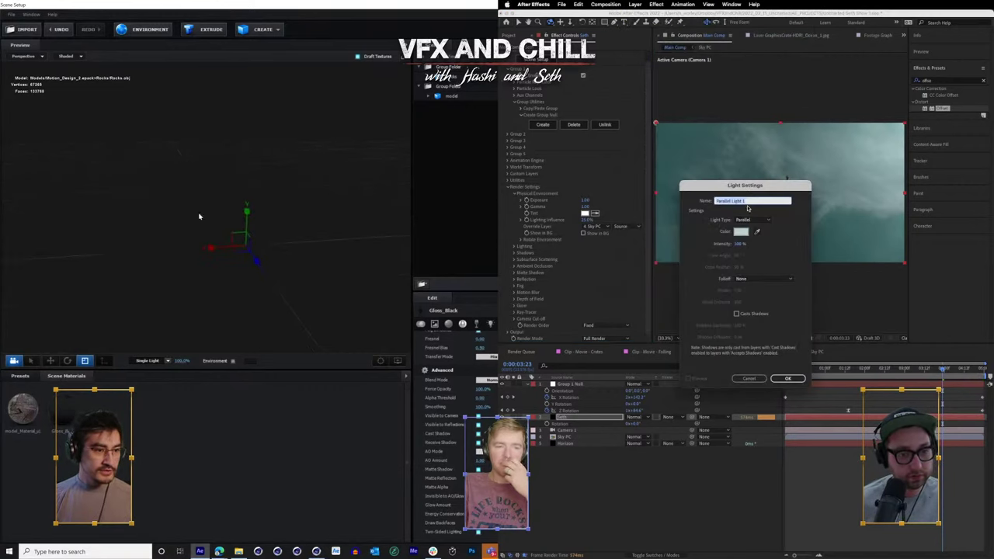
pyautogui.moveTo(224, 273); pyautogui.dragTo(267, 309)
pyautogui.write('S')
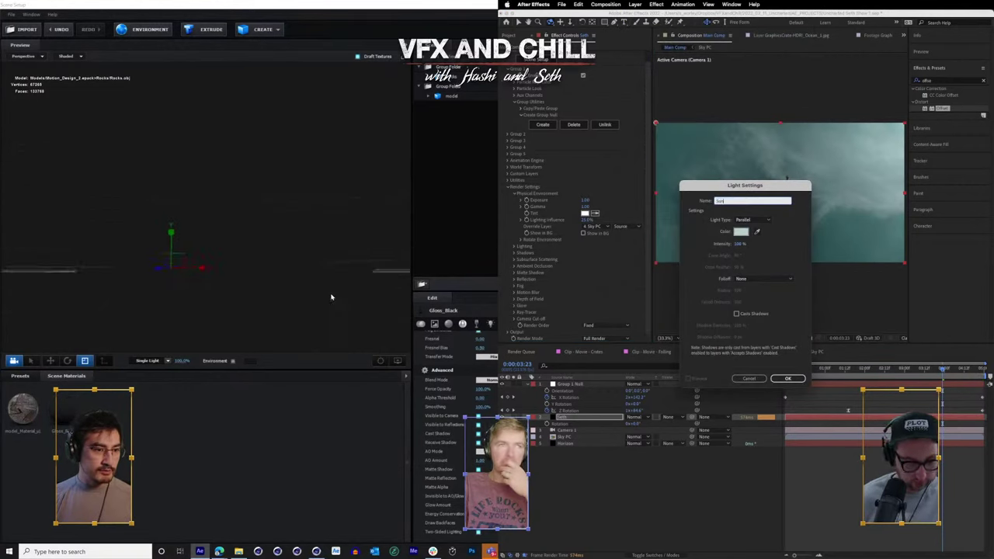
pyautogui.write('unlight')
pyautogui.press('Return')
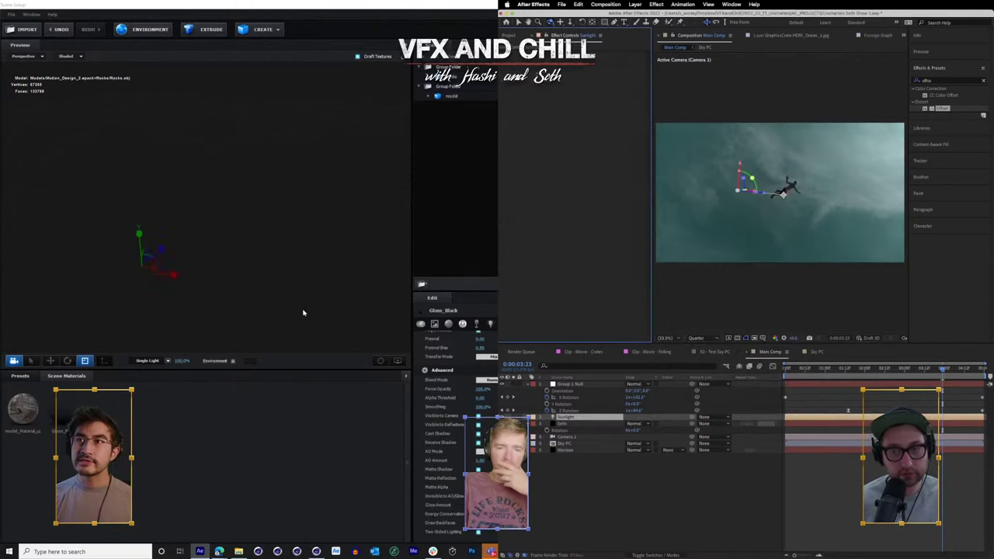
# - Reveal the Sunlight layer's transform properties and adjust its Y and Z Position so it lights the figure from another angle
pyautogui.moveTo(268, 310); pyautogui.dragTo(272, 281)
pyautogui.click(527, 417)
pyautogui.click(539, 425)
pyautogui.moveTo(643, 436); pyautogui.dragTo(606, 437)
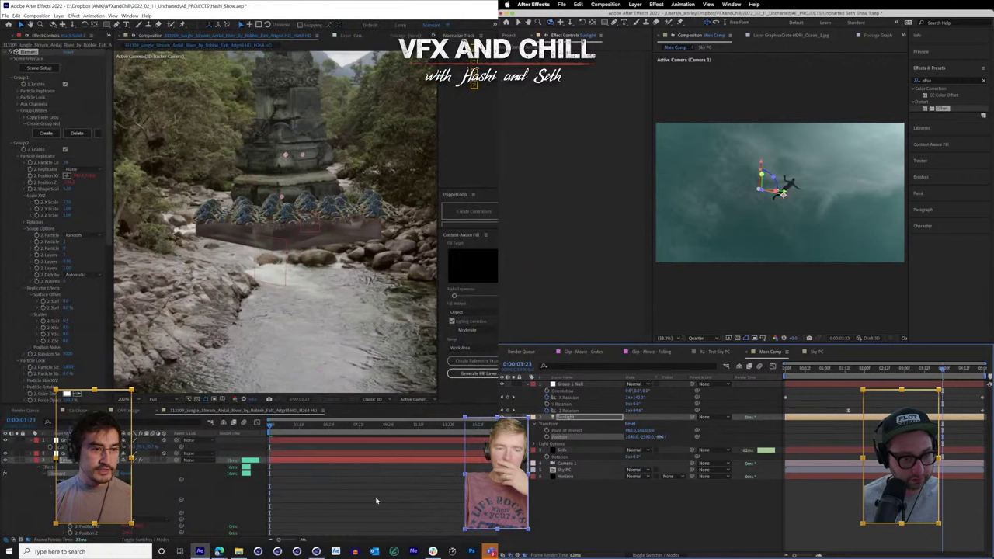
pyautogui.moveTo(661, 437); pyautogui.dragTo(687, 436)
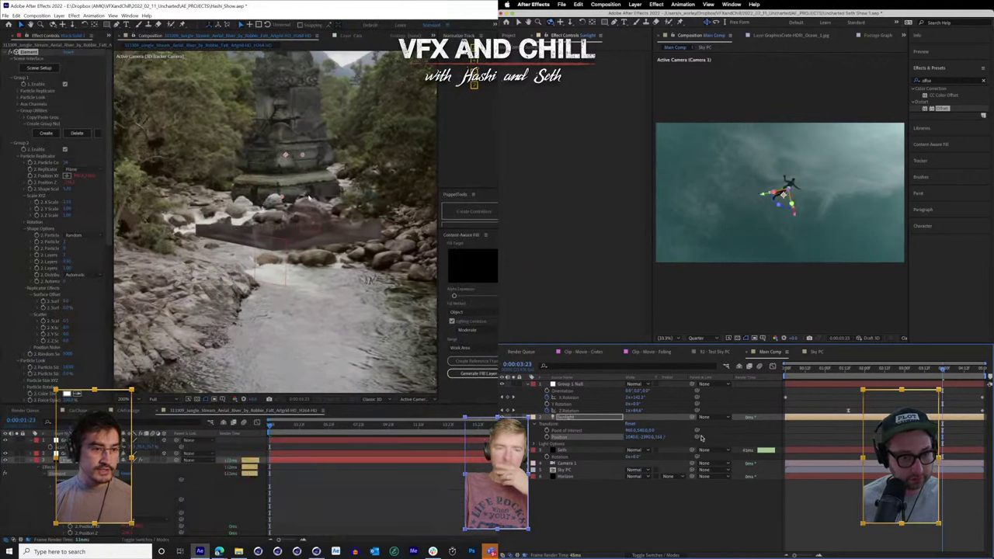
# - Scrub through both comps to examine the sunlight on the falling man and the rocks at the monument's base
pyautogui.moveTo(881, 372); pyautogui.dragTo(846, 370)
pyautogui.scroll(-1, 289, 358)
pyautogui.moveTo(280, 427); pyautogui.dragTo(301, 427)
pyautogui.moveTo(849, 370); pyautogui.dragTo(851, 371)
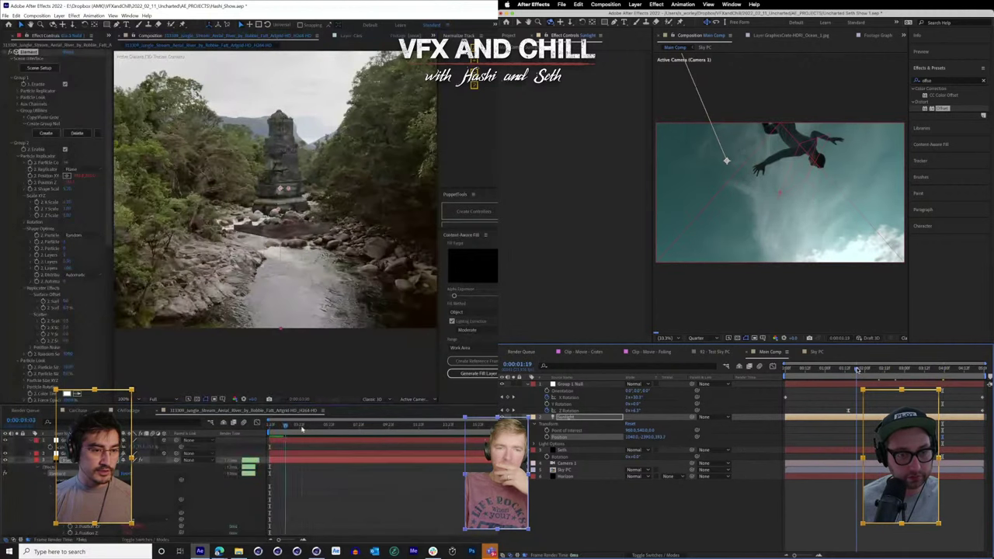
pyautogui.moveTo(301, 427); pyautogui.dragTo(336, 432)
pyautogui.moveTo(852, 371); pyautogui.dragTo(860, 370)
pyautogui.moveTo(336, 432); pyautogui.dragTo(373, 438)
pyautogui.moveTo(860, 370); pyautogui.dragTo(872, 371)
pyautogui.moveTo(373, 438); pyautogui.dragTo(414, 445)
pyautogui.moveTo(871, 370); pyautogui.dragTo(880, 370)
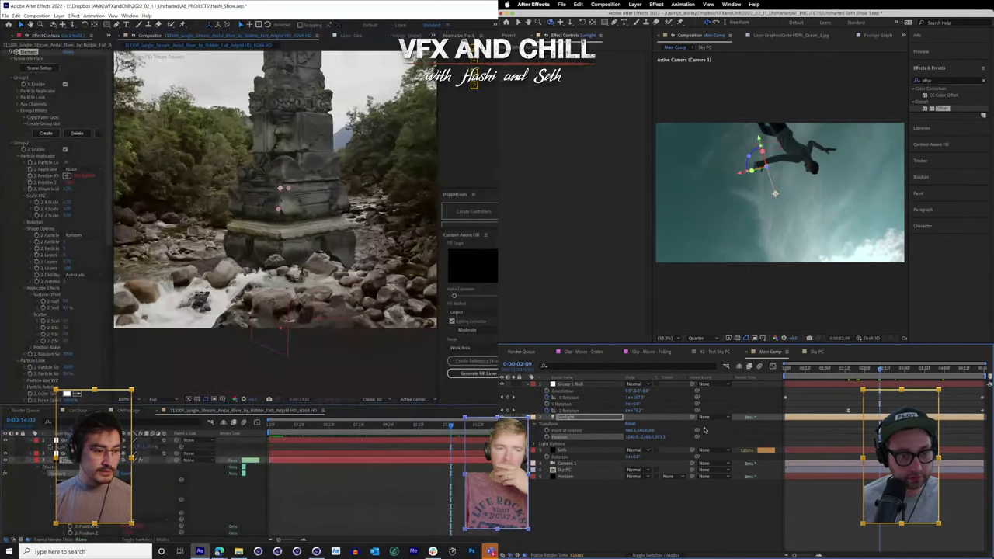
# - Adjust the height of the group null at the monument's base in the river shot at 0:00:14:02
pyautogui.click(336, 295)
pyautogui.moveTo(314, 303)
pyautogui.mouseDown()
pyautogui.moveTo(317, 325)
pyautogui.moveTo(314, 284)
pyautogui.mouseUp()
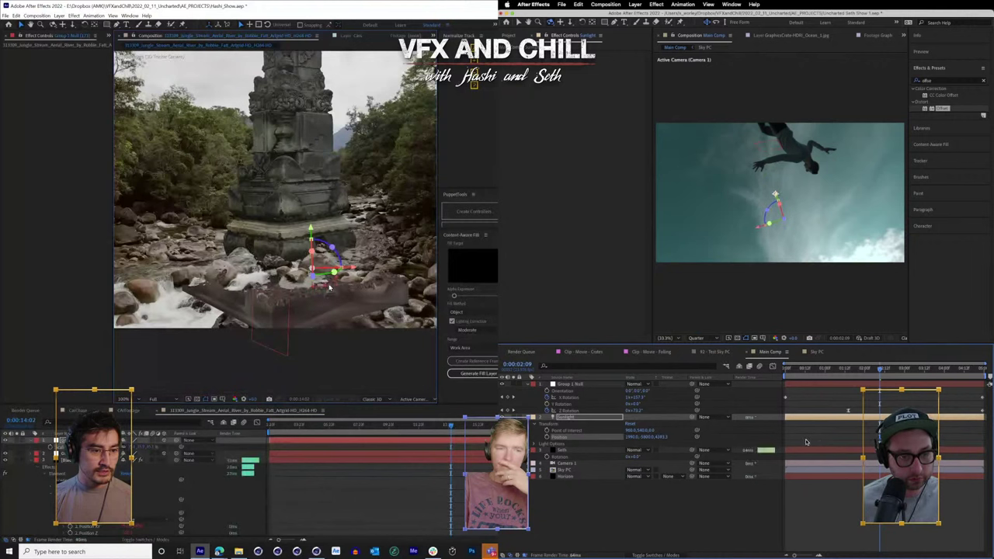
pyautogui.moveTo(877, 370)
pyautogui.mouseDown()
pyautogui.moveTo(869, 369)
pyautogui.moveTo(880, 371)
pyautogui.mouseUp()
pyautogui.moveTo(312, 232)
pyautogui.mouseDown()
pyautogui.moveTo(311, 242)
pyautogui.moveTo(311, 223)
pyautogui.mouseUp()
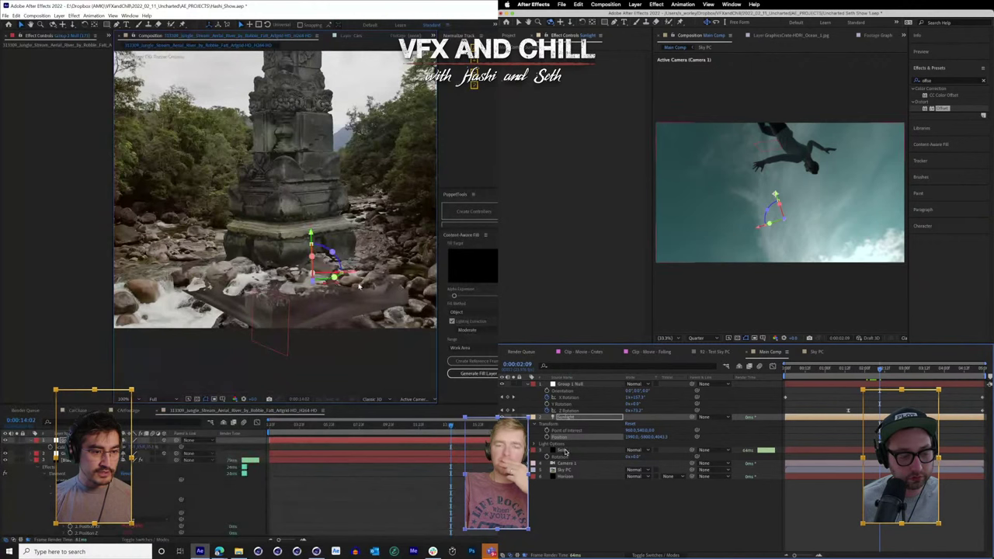
# - Move the Sunlight layer above Group 1 Null in Main Comp and inspect the monument's base in the river shot at 0:00:12:04
pyautogui.moveTo(404, 429); pyautogui.dragTo(394, 429)
pyautogui.moveTo(569, 418); pyautogui.dragTo(572, 380)
pyautogui.moveTo(394, 429); pyautogui.dragTo(424, 427)
pyautogui.moveTo(573, 380); pyautogui.dragTo(571, 384)
pyautogui.scroll(2, 229, 261)
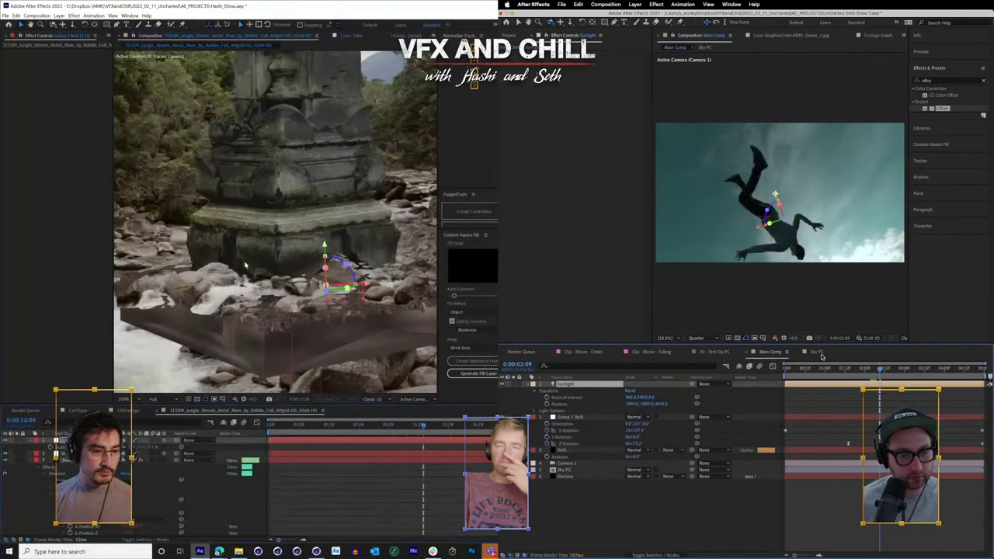
# - Try raising the group null at the monument's base in the river shot, then undo the move
pyautogui.scroll(2, 242, 280)
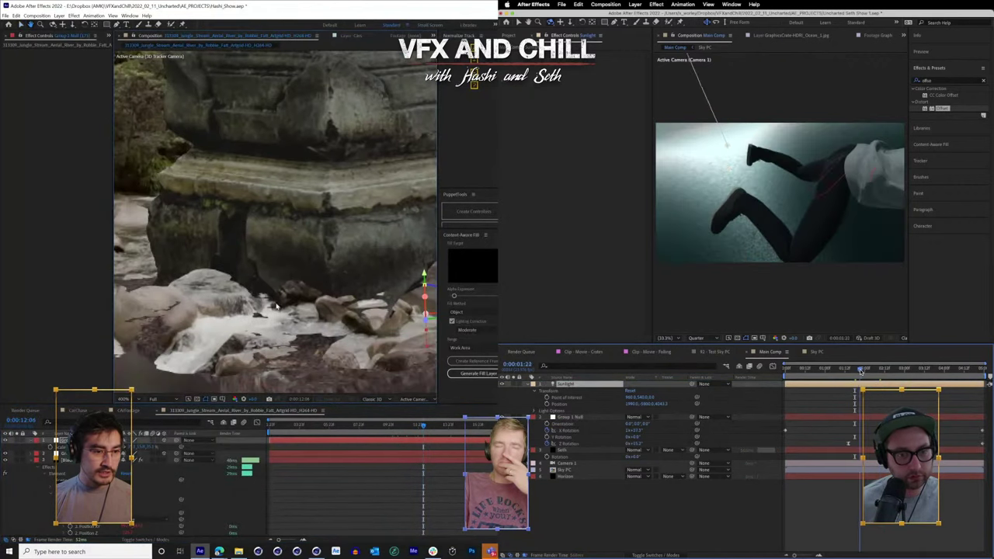
pyautogui.moveTo(356, 323); pyautogui.dragTo(304, 320)
pyautogui.moveTo(862, 371); pyautogui.dragTo(870, 371)
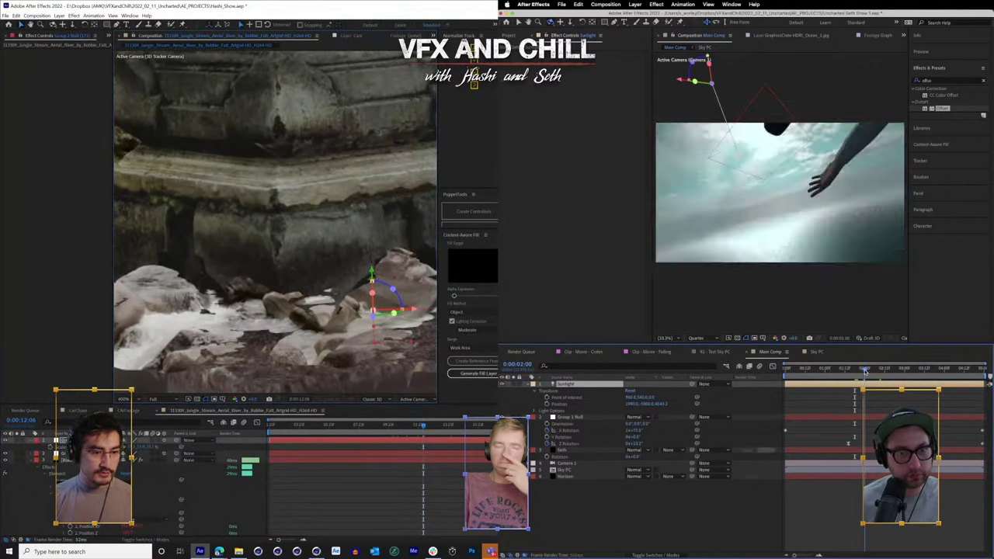
pyautogui.moveTo(372, 270); pyautogui.dragTo(375, 250)
pyautogui.moveTo(870, 371); pyautogui.dragTo(874, 372)
pyautogui.moveTo(375, 250); pyautogui.dragTo(375, 233)
pyautogui.hotkey('ctrl', 'z')
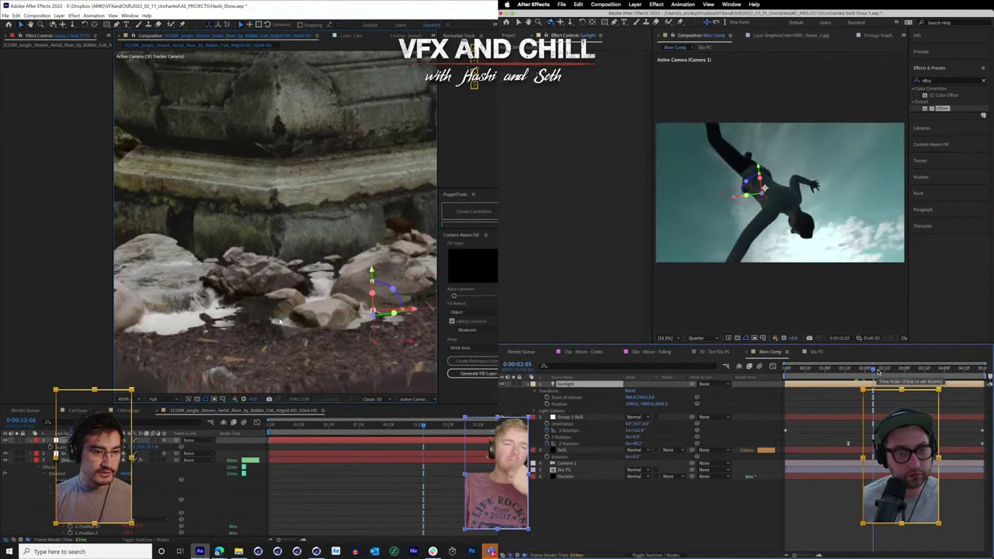
# - Preview the falling man in Main Comp and toggle the Sunlight layer's visibility to judge its effect
pyautogui.click(882, 371)
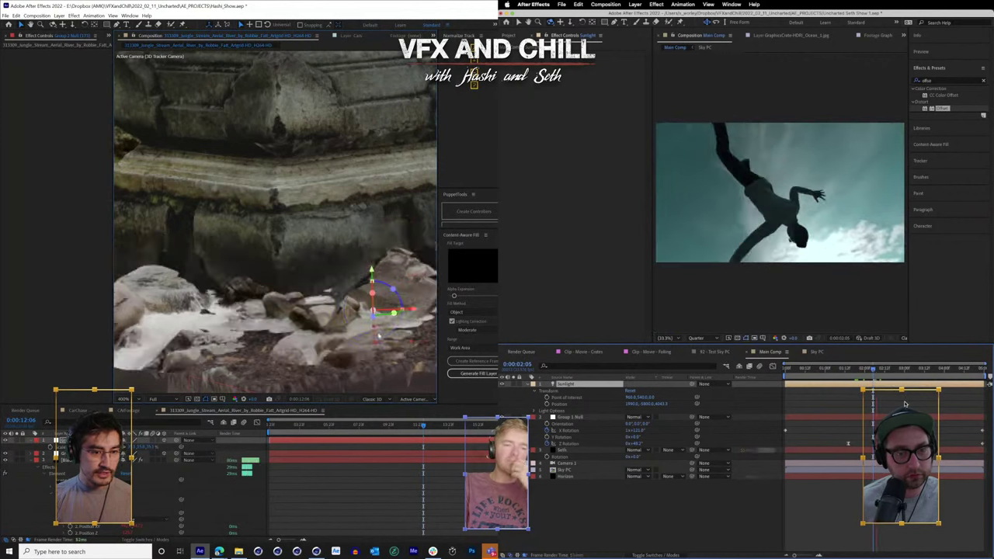
pyautogui.press('space')
pyautogui.scroll(-1, 407, 342)
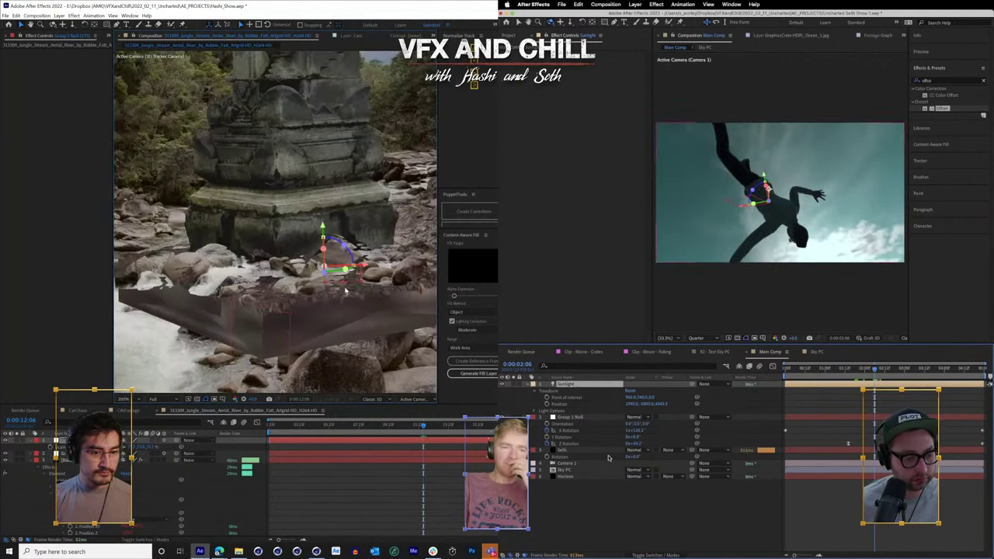
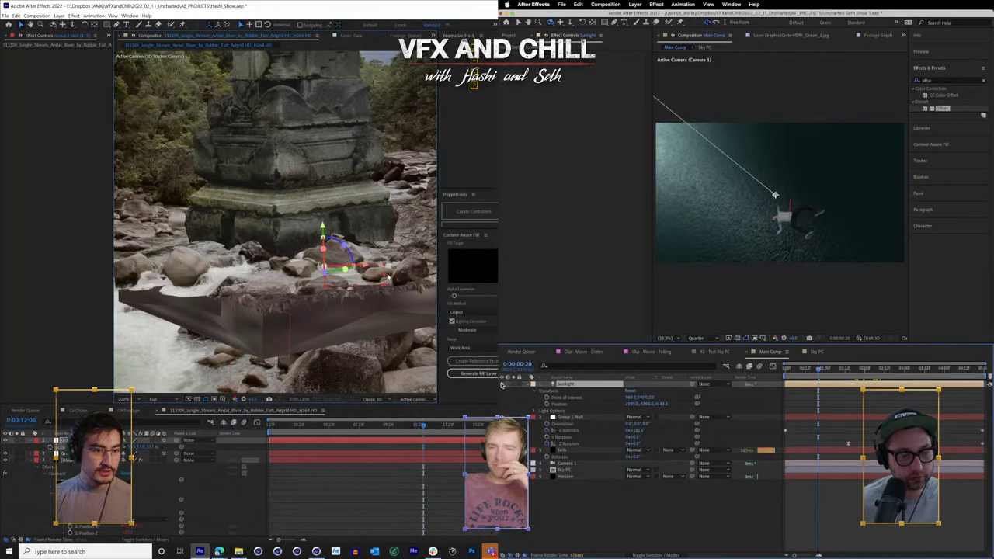
pyautogui.click(501, 385)
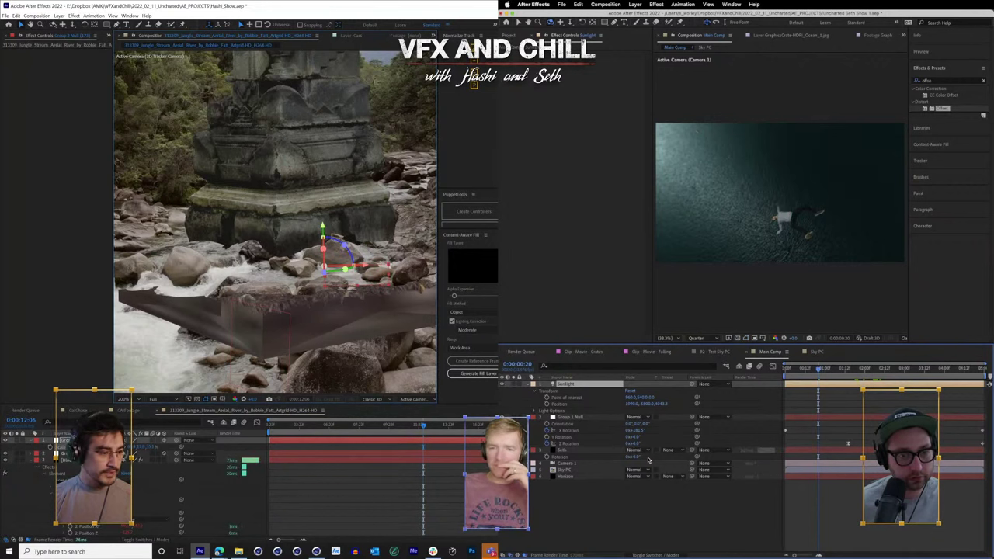
# - Open Scene Setup for the river shot's Element layer and create a plane model in the monument's group folder
pyautogui.click(66, 460)
pyautogui.press('space')
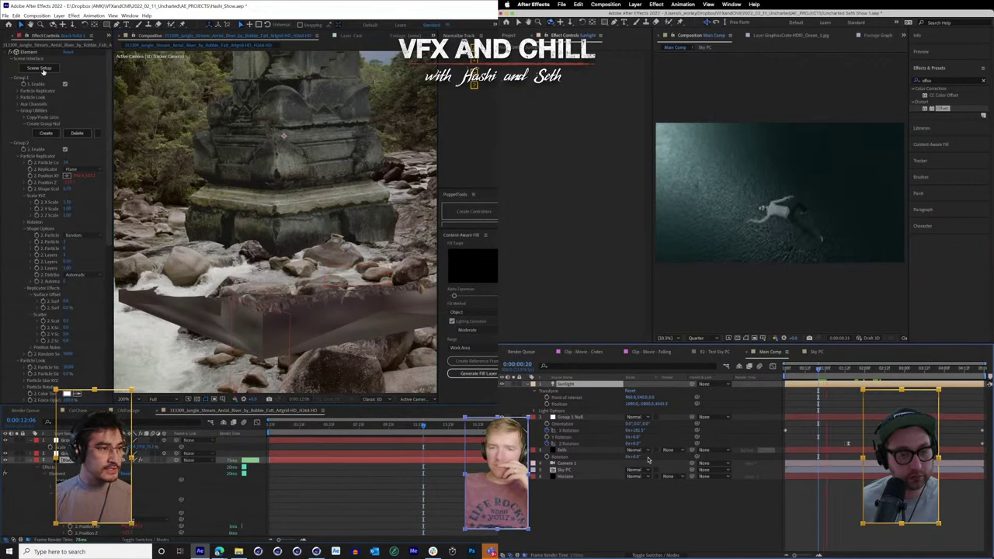
pyautogui.click(37, 71)
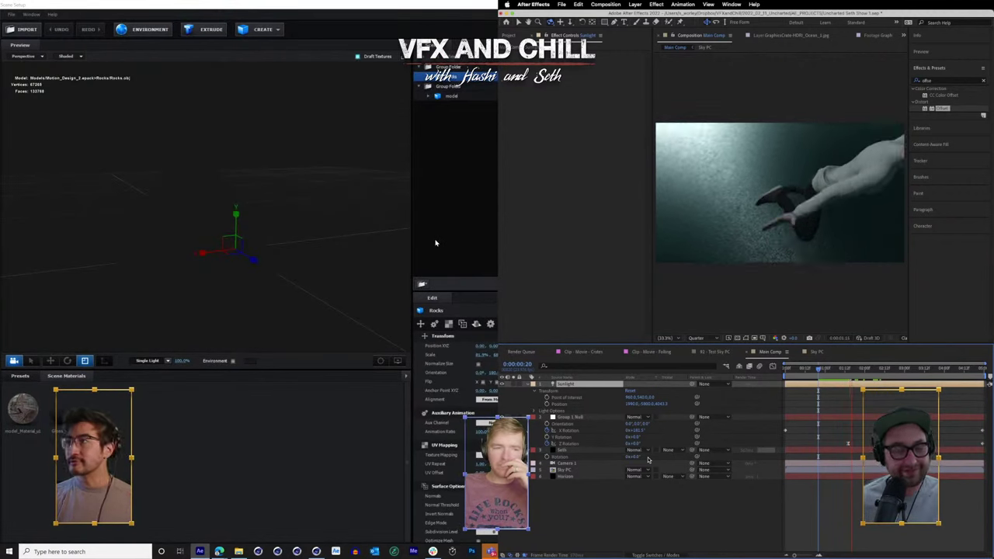
pyautogui.click(444, 96)
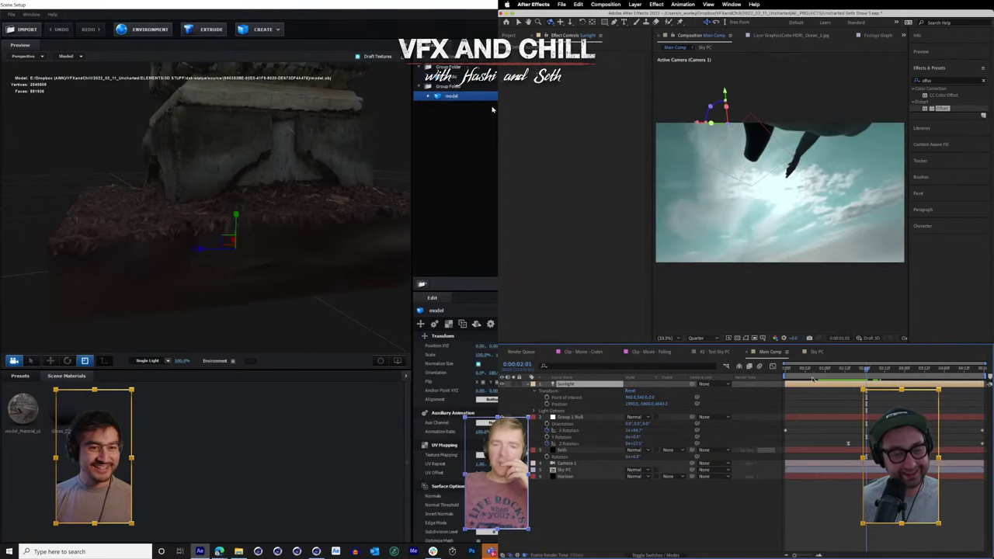
pyautogui.click(448, 87)
pyautogui.scroll(-5, 238, 176)
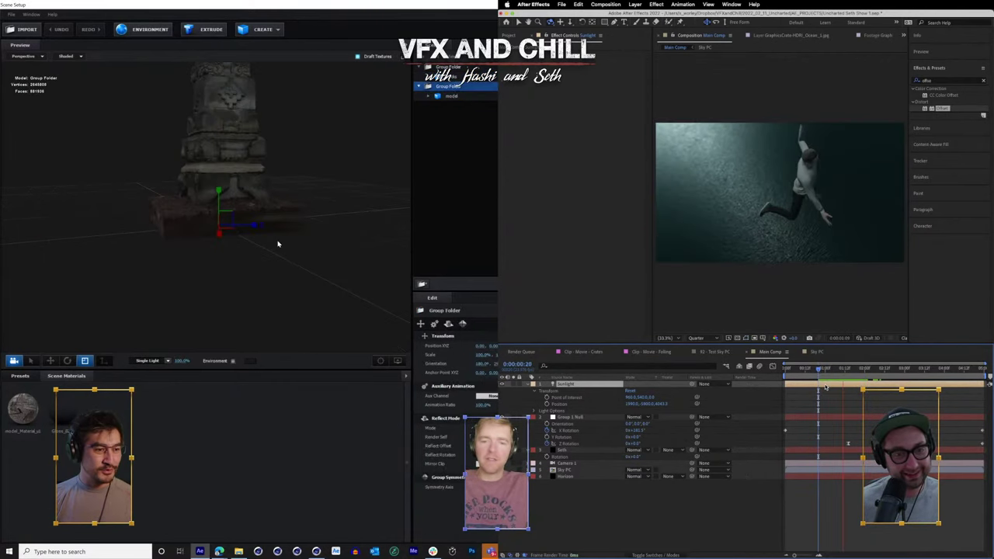
pyautogui.click(264, 31)
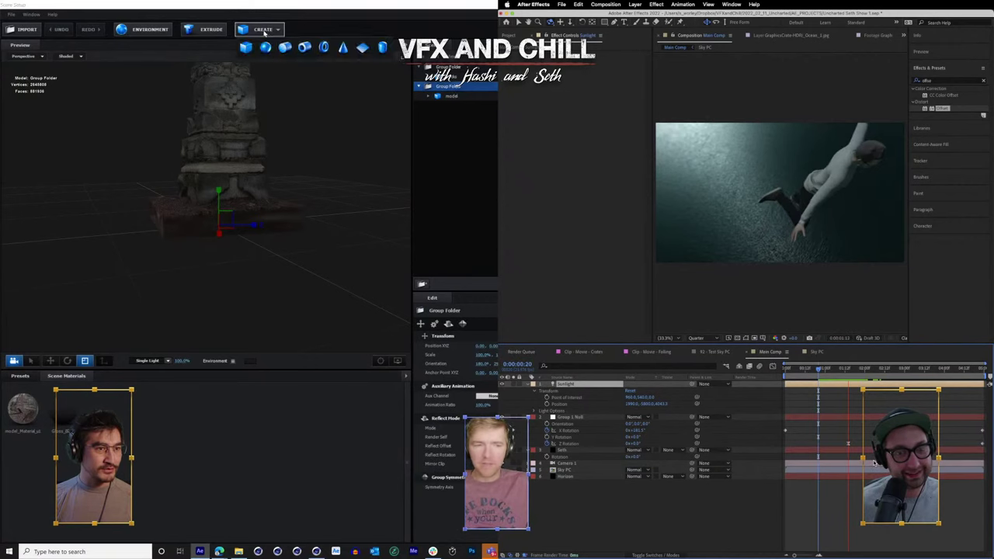
pyautogui.click(363, 48)
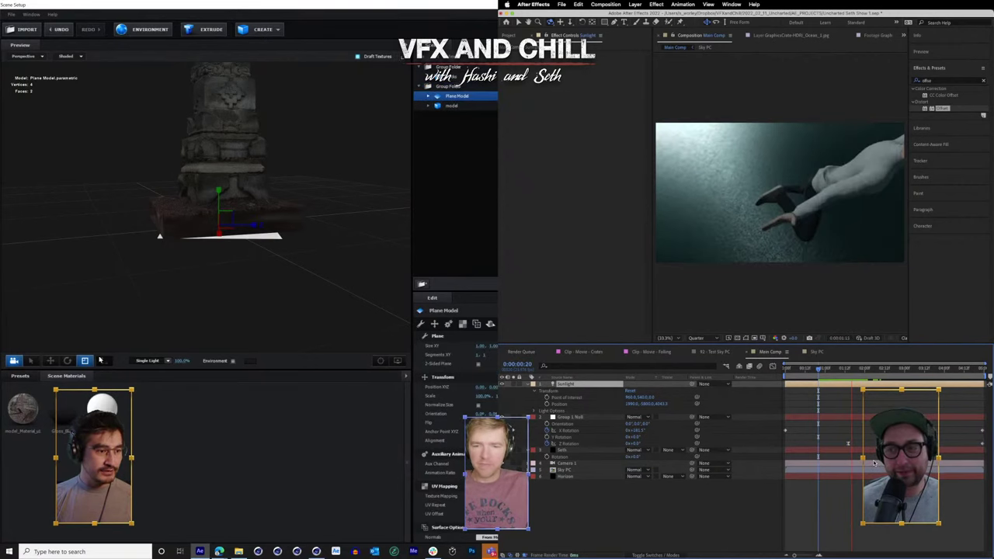
# - Scale the plane up far beyond the monument's base and assign it the Gloss_Black material
pyautogui.moveTo(222, 251)
pyautogui.mouseDown()
pyautogui.moveTo(255, 260)
pyautogui.moveTo(231, 255)
pyautogui.mouseUp()
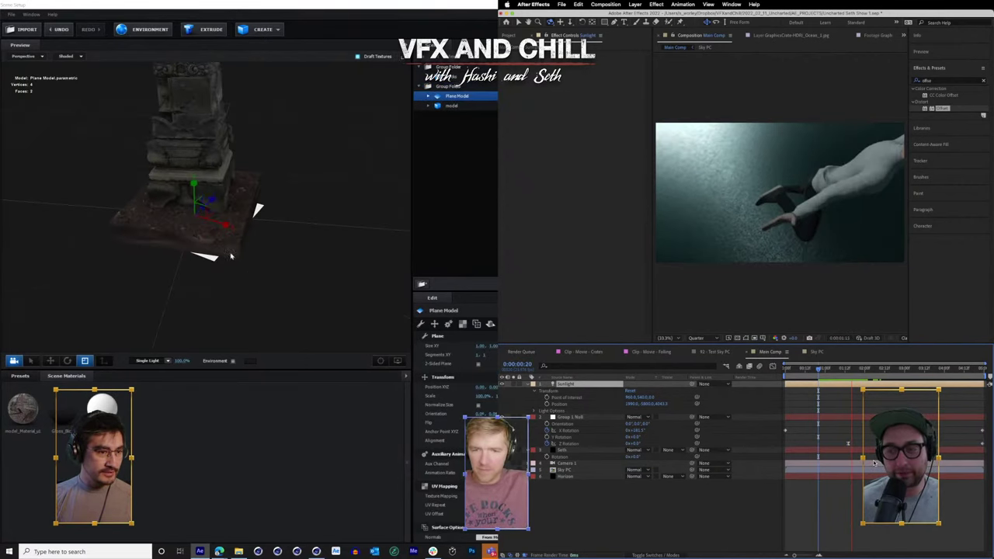
pyautogui.moveTo(197, 217); pyautogui.dragTo(419, 122)
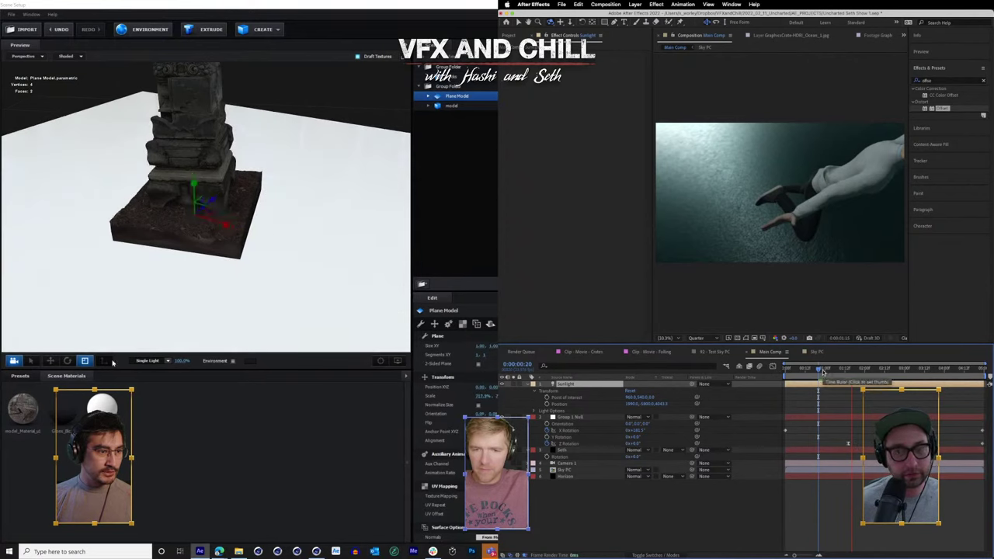
pyautogui.click(824, 371)
pyautogui.moveTo(77, 408); pyautogui.dragTo(308, 284)
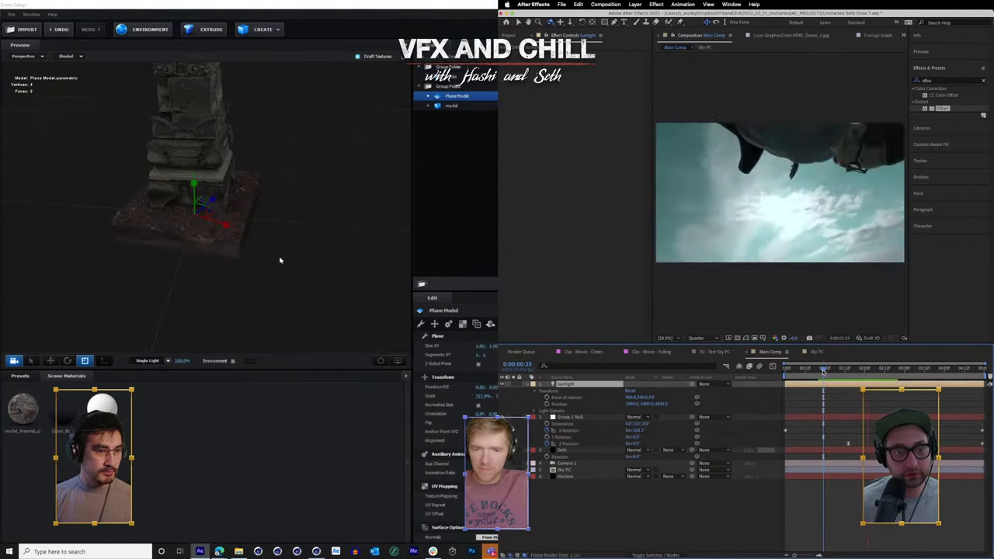
# - Raise the black plane up to the monument's soil base, and scrub Main Comp to check the falling man
pyautogui.moveTo(248, 287); pyautogui.dragTo(229, 299)
pyautogui.click(52, 360)
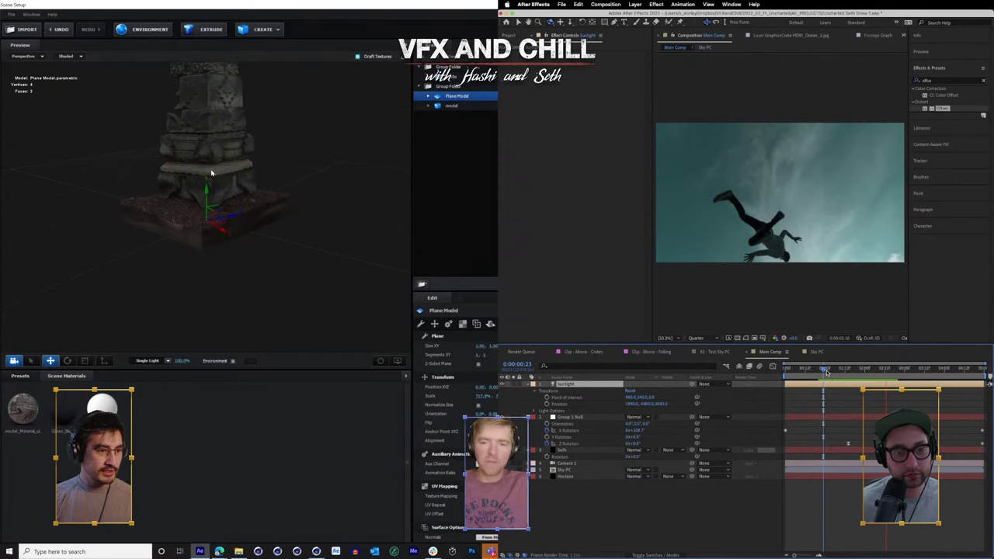
pyautogui.press('space')
pyautogui.moveTo(208, 187); pyautogui.dragTo(209, 178)
pyautogui.moveTo(823, 371); pyautogui.dragTo(841, 372)
pyautogui.moveTo(209, 178); pyautogui.dragTo(209, 170)
pyautogui.moveTo(842, 372); pyautogui.dragTo(883, 376)
pyautogui.scroll(5, 256, 222)
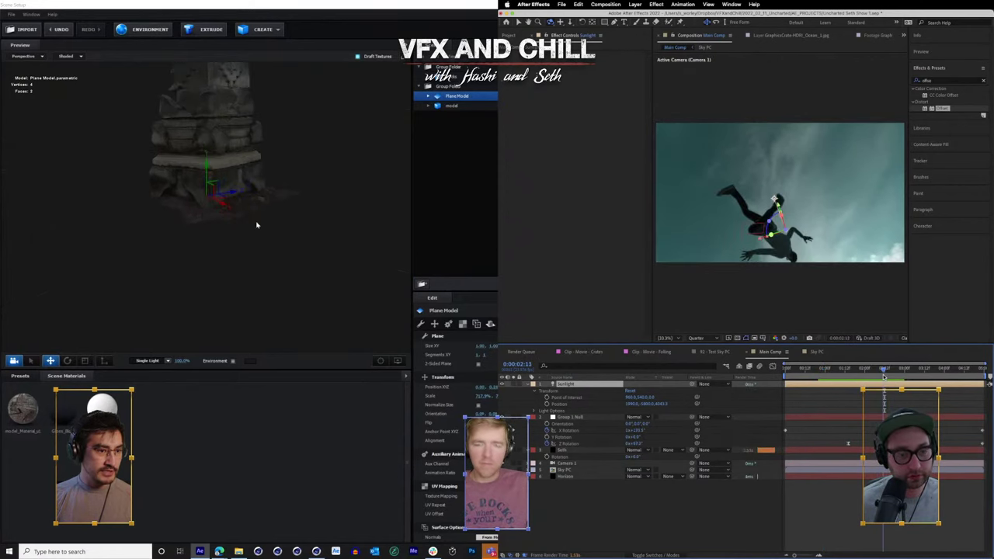
# - Save the falling-man project
pyautogui.press('super+s')
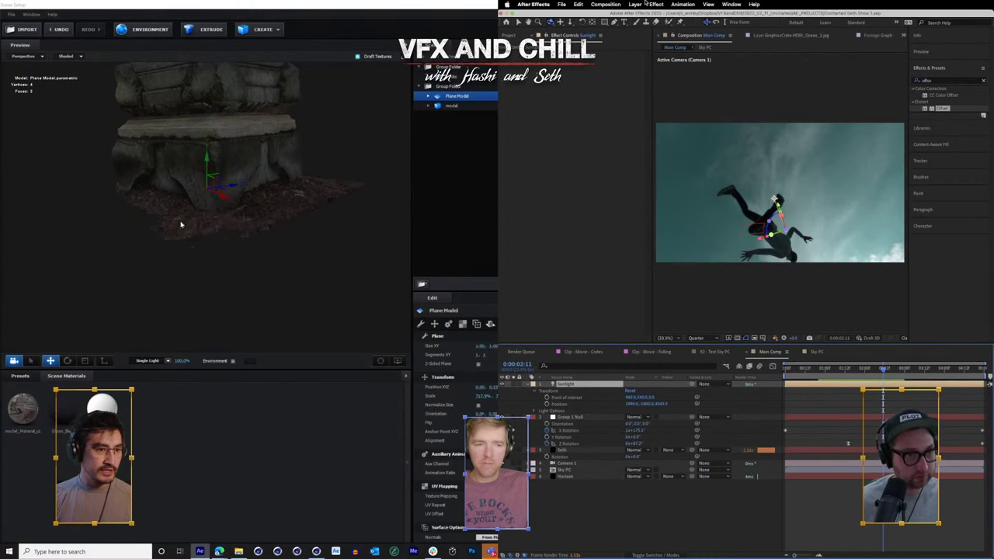
pyautogui.click(634, 4)
pyautogui.moveTo(653, 15)
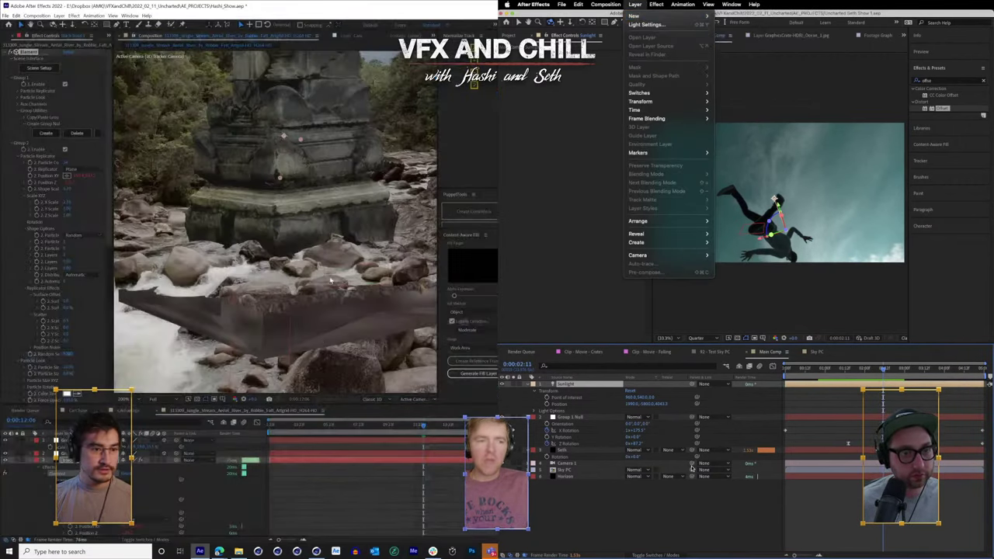
pyautogui.click(692, 469)
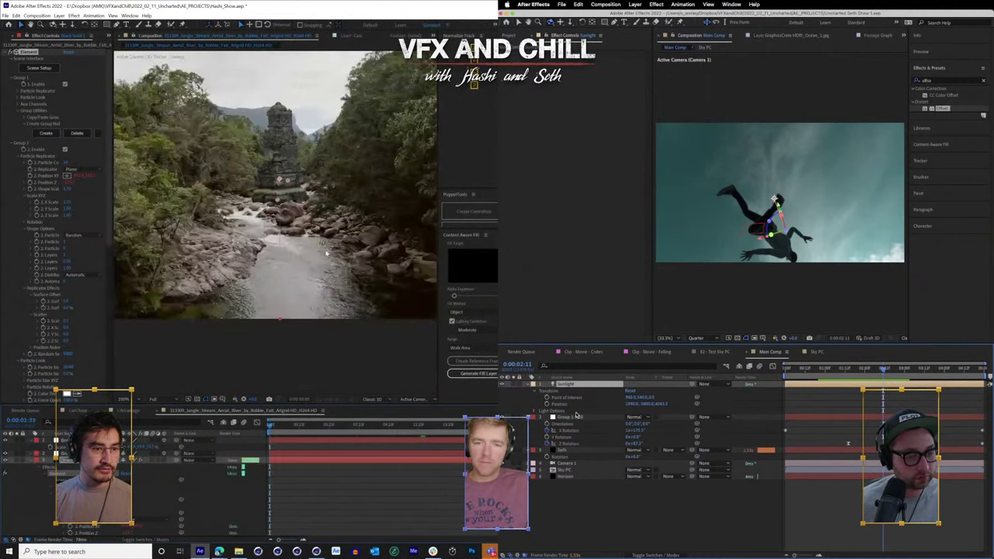
# - Create a solid named Light Factory in Main Comp, and expand the river shot's Ambient Occlusion settings in Element
pyautogui.click(635, 5)
pyautogui.moveTo(636, 17)
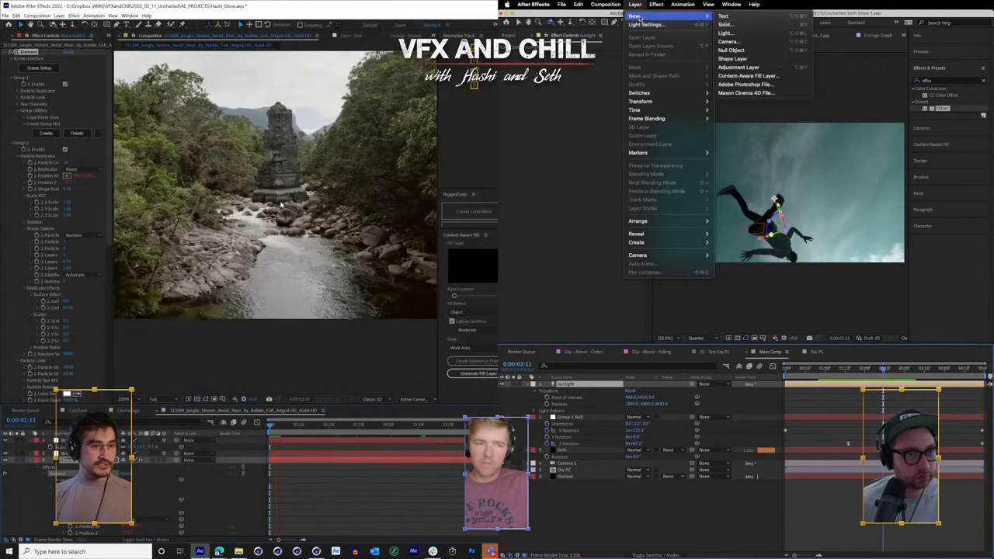
pyautogui.click(725, 24)
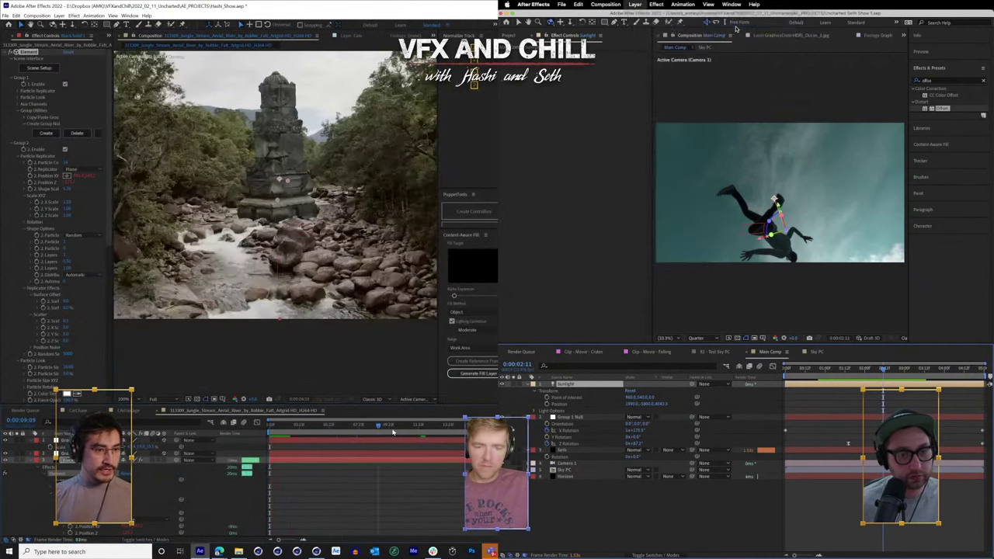
pyautogui.write('light box')
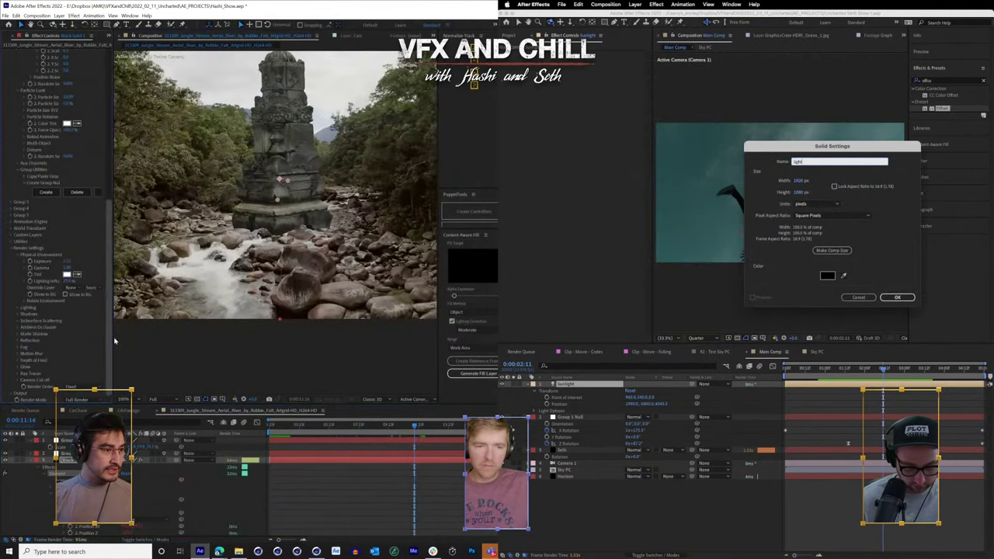
pyautogui.write('Li')
pyautogui.click(19, 328)
pyautogui.scroll(-1, 31, 333)
pyautogui.write('ght Ra')
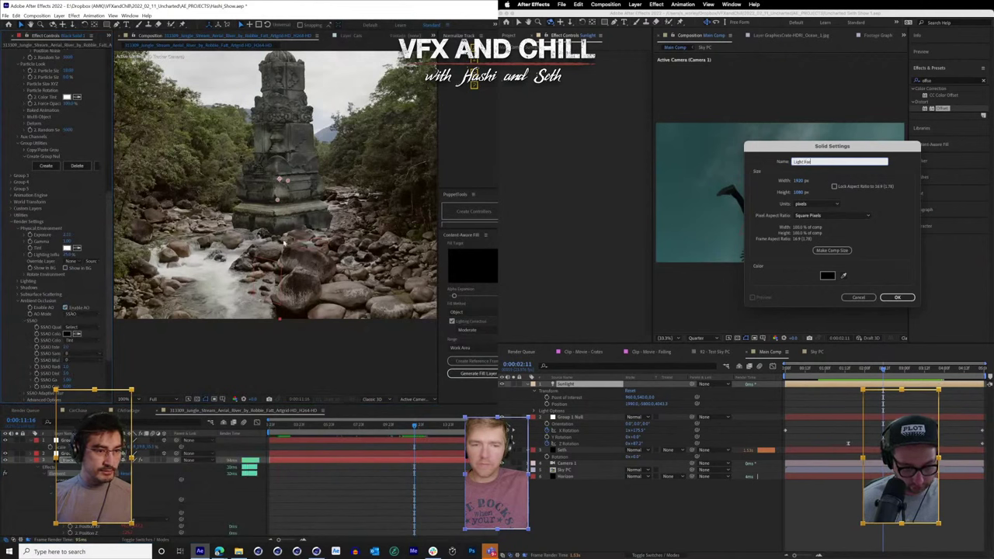
pyautogui.press('Return')
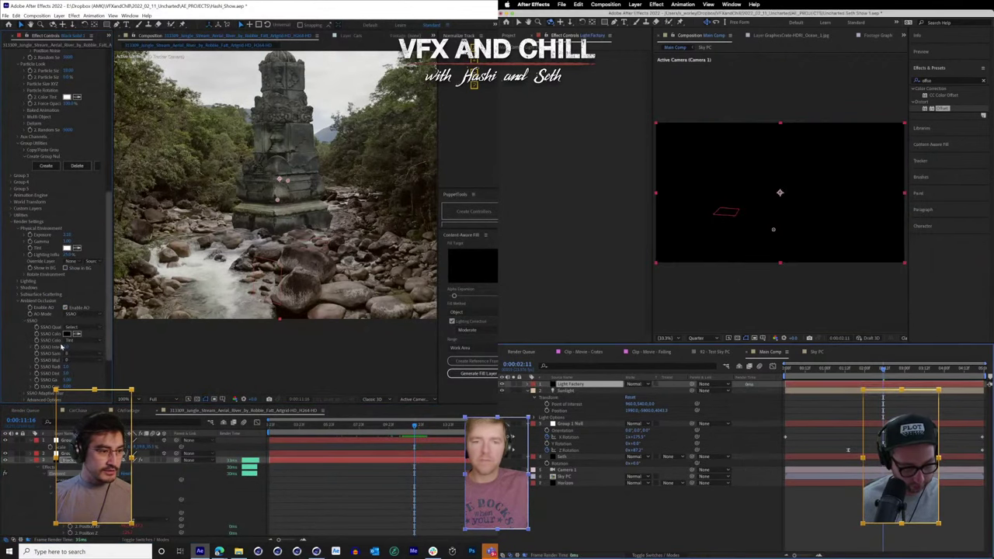
# - Apply Knoll Light Factory to the Light Factory solid, and increase the SSAO intensity in the river shot's Element effect
pyautogui.hotkey('ctrl', 'space')
pyautogui.write('light')
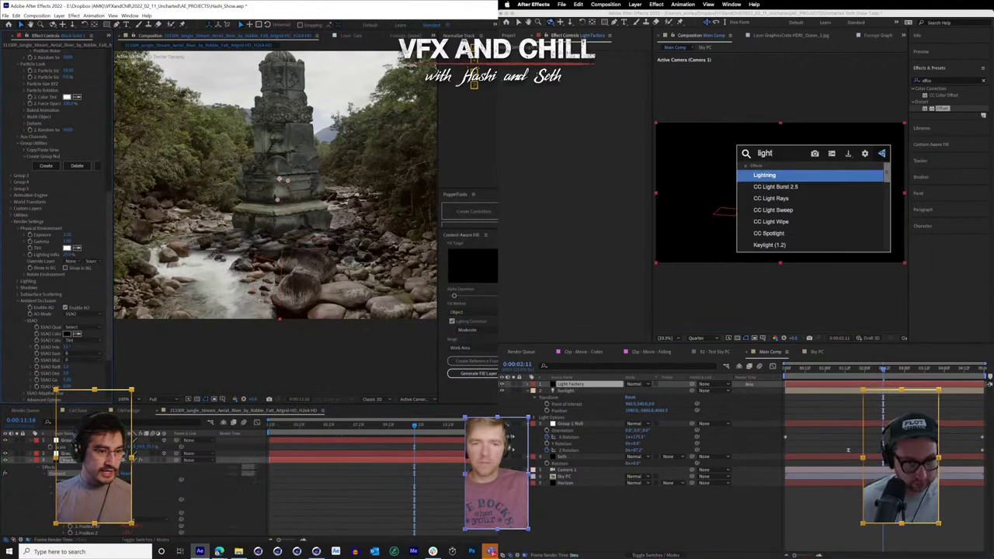
pyautogui.moveTo(67, 347); pyautogui.dragTo(101, 347)
pyautogui.write('f')
pyautogui.press('Down')
pyautogui.scroll(1, 285, 240)
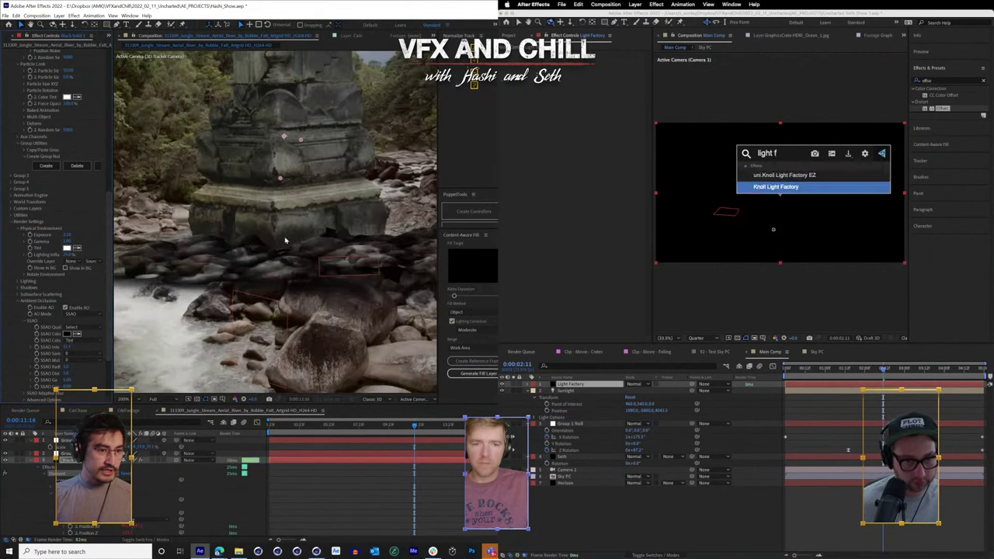
pyautogui.press('Return')
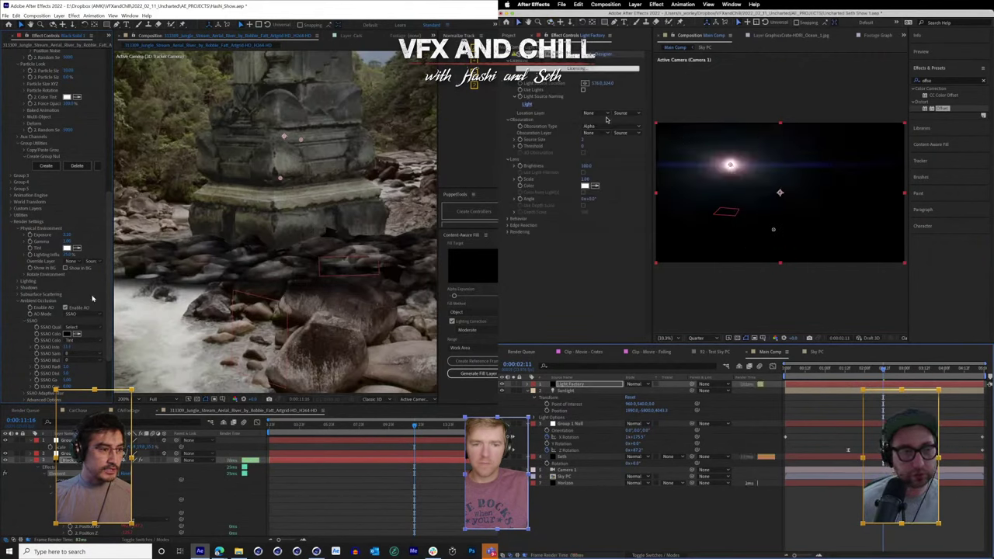
# - Enable Use Lights for the Knoll flare in Main Comp, and bring up Gloss_Black's advanced settings in the river shot's Scene Setup
pyautogui.scroll(15, 91, 297)
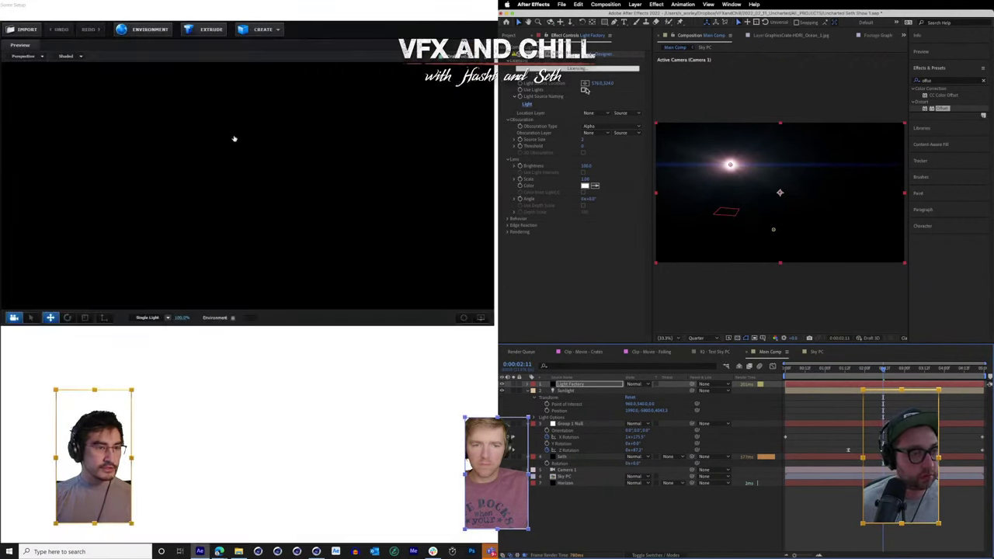
pyautogui.click(583, 90)
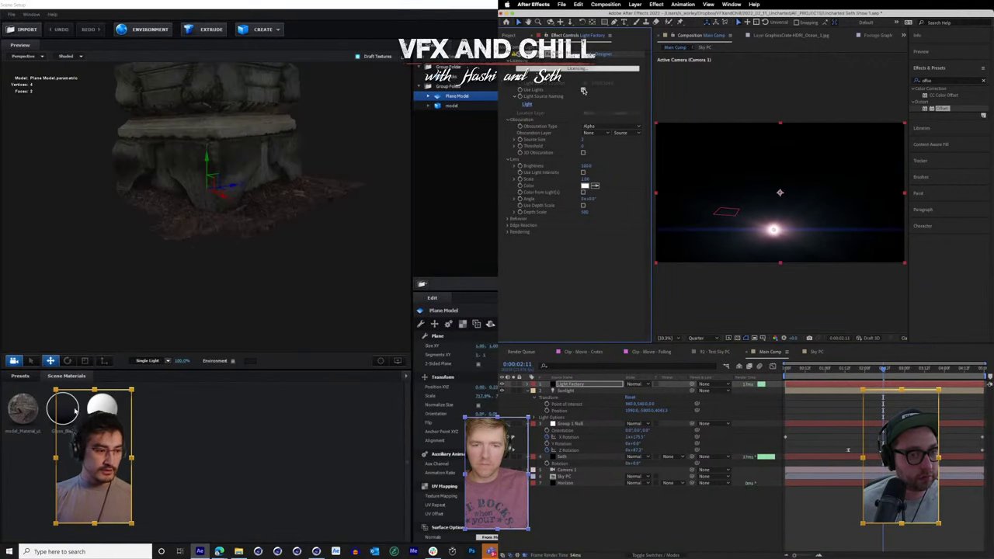
pyautogui.click(63, 408)
pyautogui.scroll(-5, 455, 435)
pyautogui.click(864, 368)
pyautogui.moveTo(864, 371); pyautogui.dragTo(861, 369)
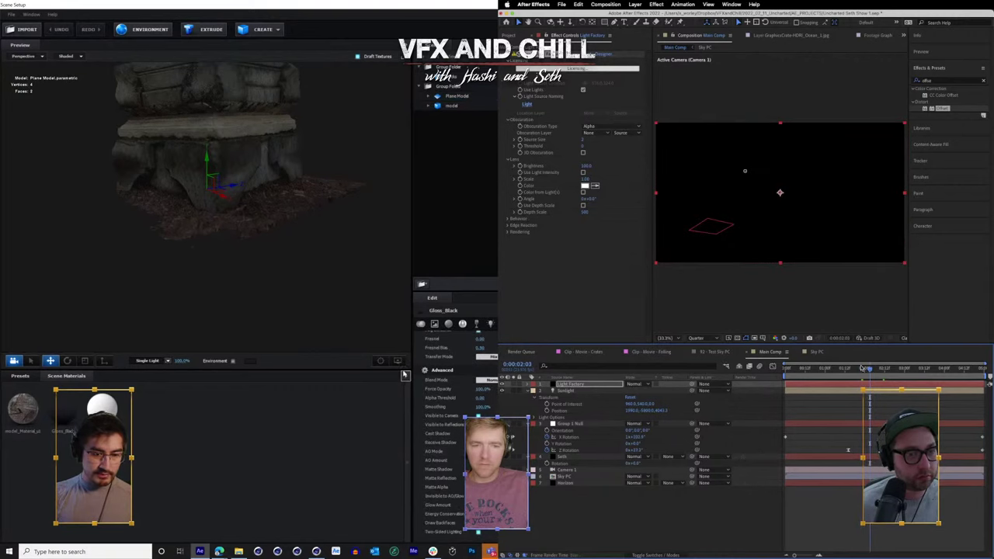
# - Widen the Gloss_Black settings area in Scene Setup, and open and close the Knoll Light Factory lens designer
pyautogui.click(603, 54)
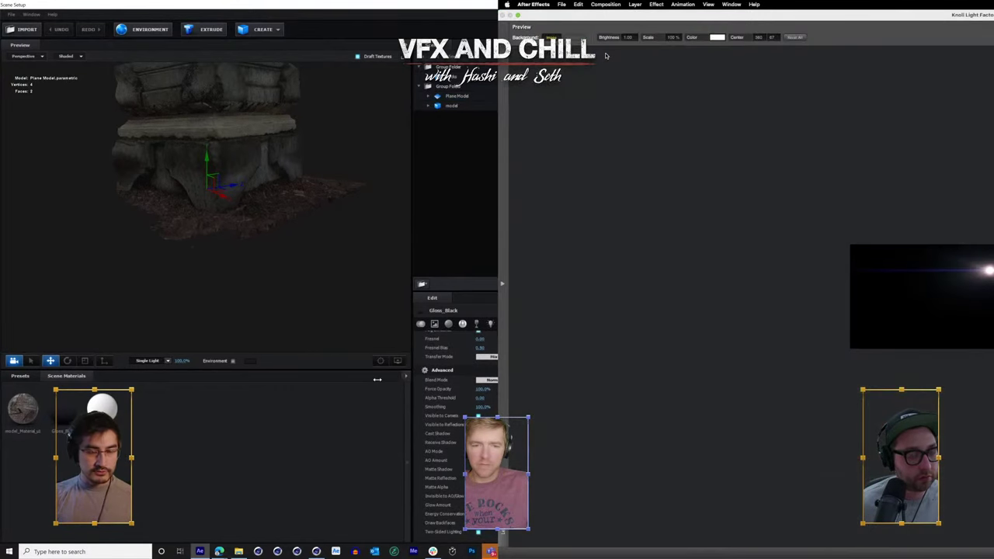
pyautogui.moveTo(412, 378); pyautogui.dragTo(317, 384)
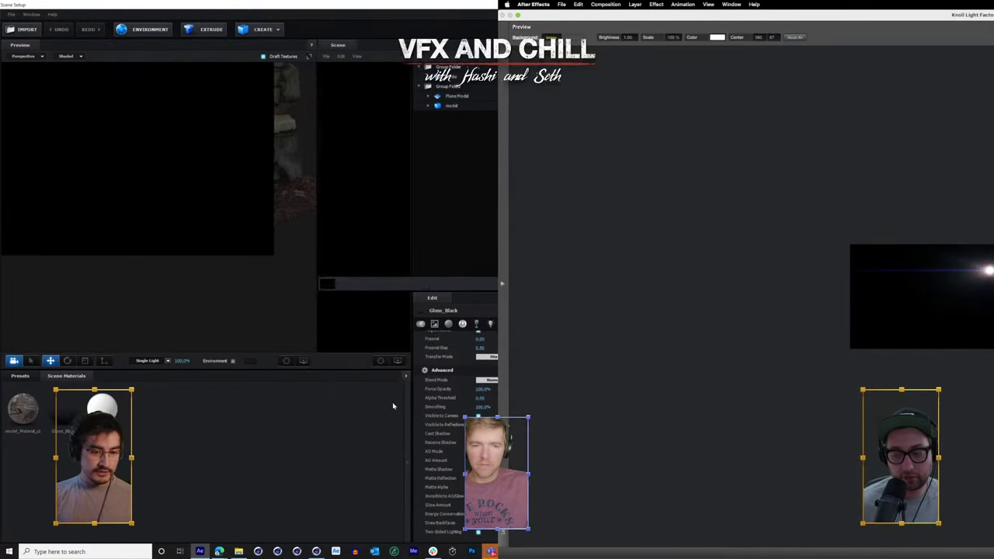
pyautogui.press('Escape')
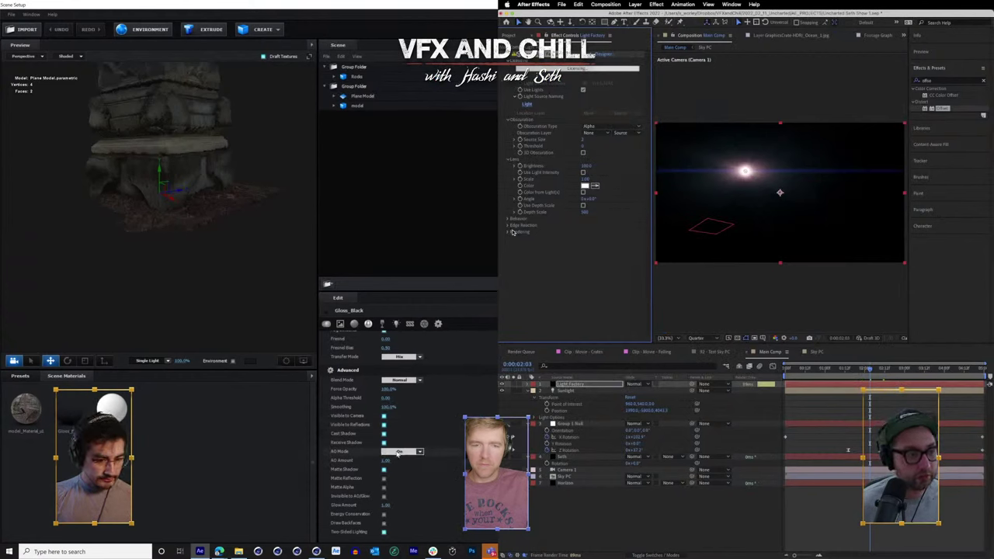
# - Set Gloss_Black's AO Mode to Receive RTAO in the river shot's Scene Setup, and select the Sunlight layer in Main Comp
pyautogui.click(399, 453)
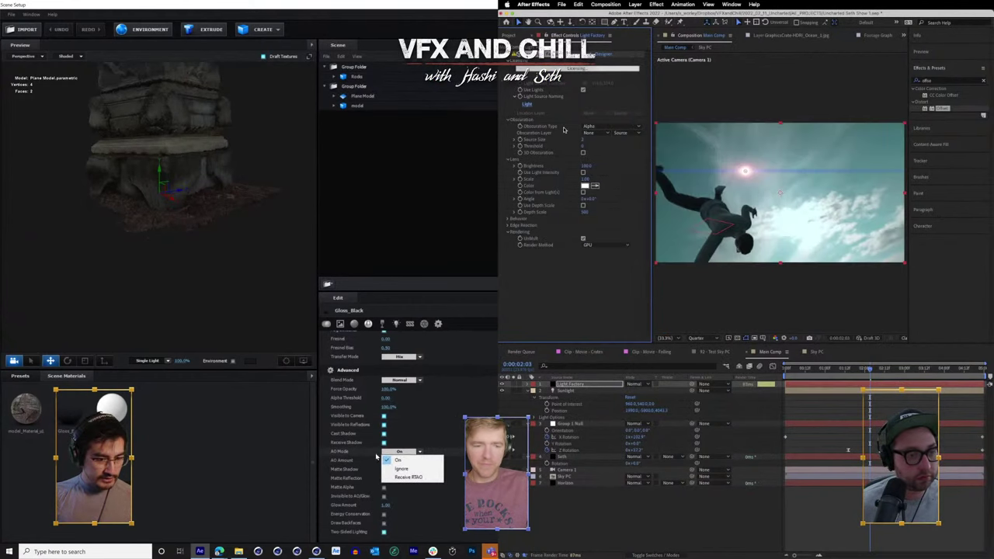
pyautogui.click(413, 477)
pyautogui.click(863, 369)
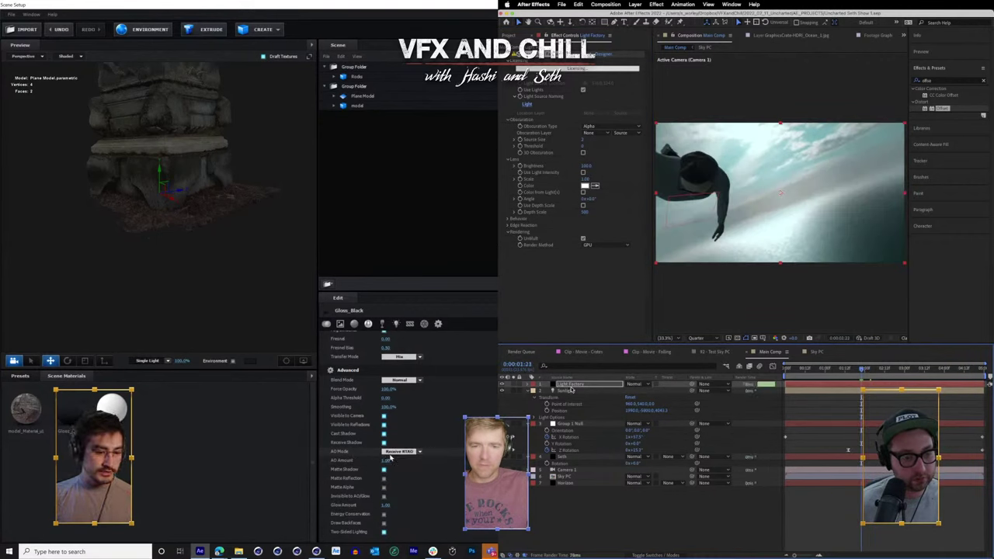
pyautogui.click(569, 390)
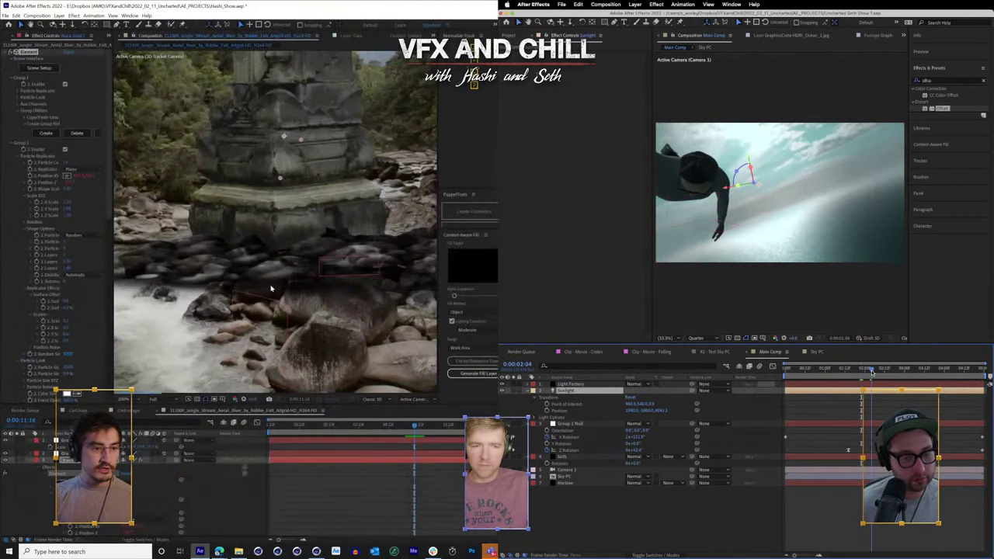
pyautogui.click(871, 370)
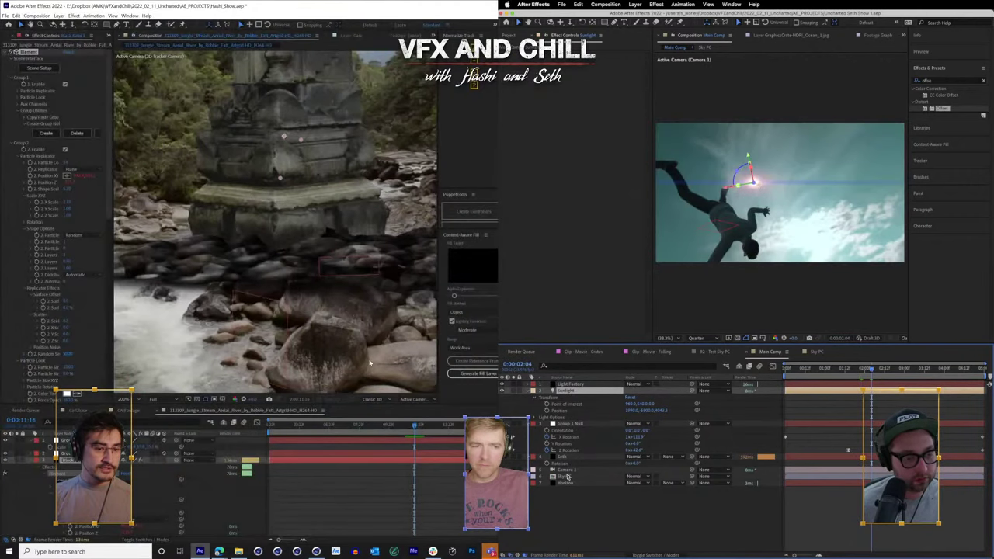
# - Reposition the Sunlight beside the falling man in Main Comp, and set the river shot's Element AO Mode to Ray Traced
pyautogui.click(397, 425)
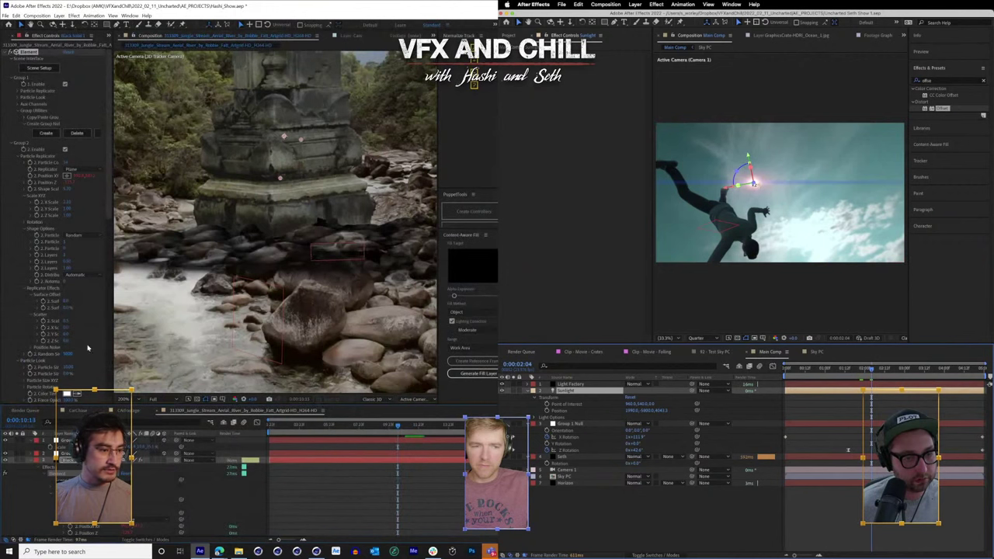
pyautogui.moveTo(750, 158); pyautogui.dragTo(752, 167)
pyautogui.moveTo(110, 171); pyautogui.dragTo(111, 320)
pyautogui.moveTo(752, 167); pyautogui.dragTo(752, 169)
pyautogui.moveTo(111, 320); pyautogui.dragTo(111, 316)
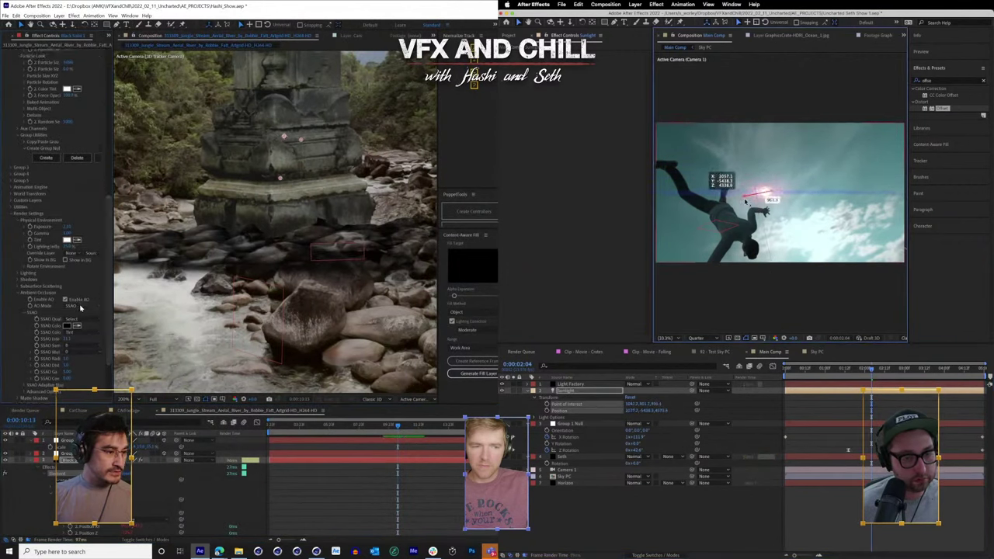
pyautogui.click(81, 306)
pyautogui.click(85, 322)
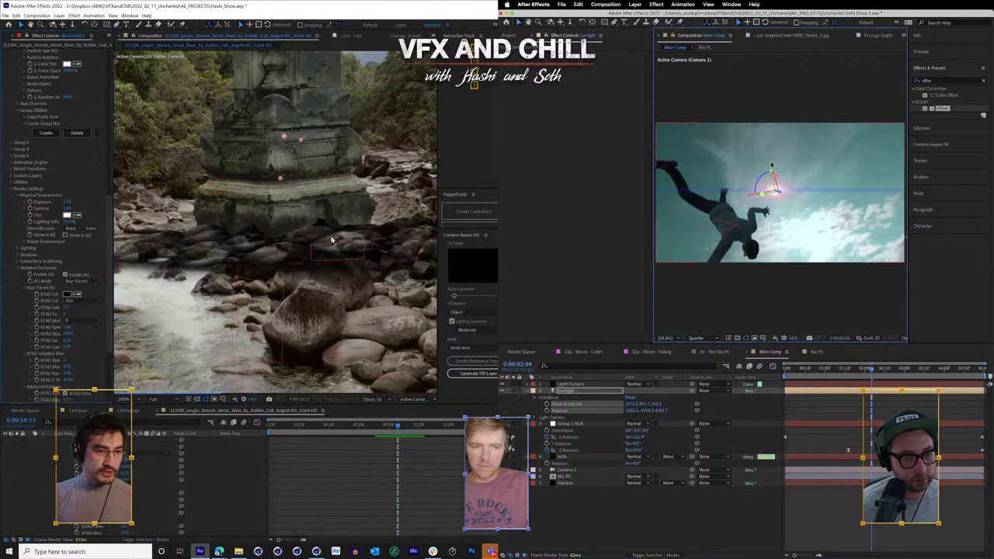
# - Move the Sunlight again around 0:00:02:01 in Main Comp, and adjust the river shot's RTAO intensity at the monument's base
pyautogui.moveTo(771, 167); pyautogui.dragTo(777, 200)
pyautogui.click(371, 425)
pyautogui.click(867, 370)
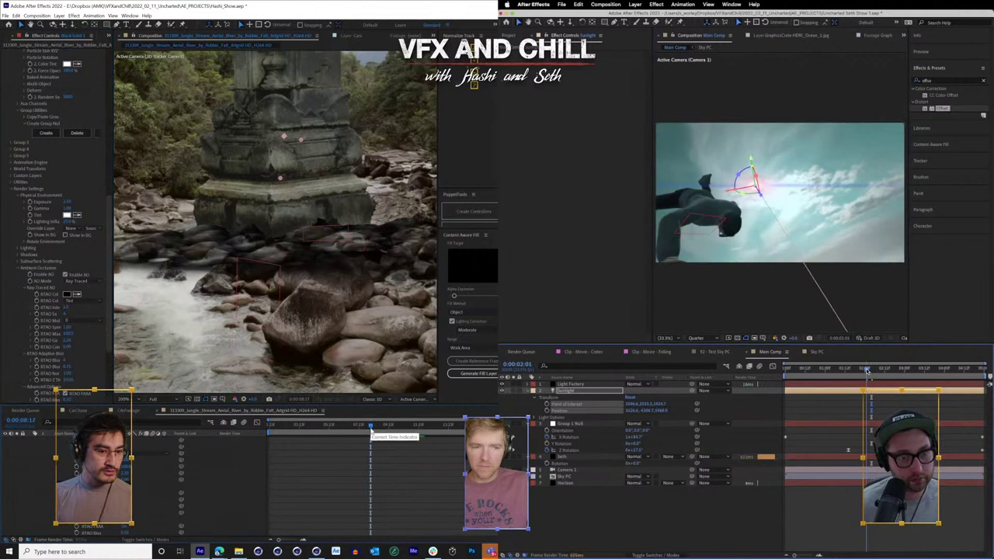
pyautogui.moveTo(867, 371); pyautogui.dragTo(869, 371)
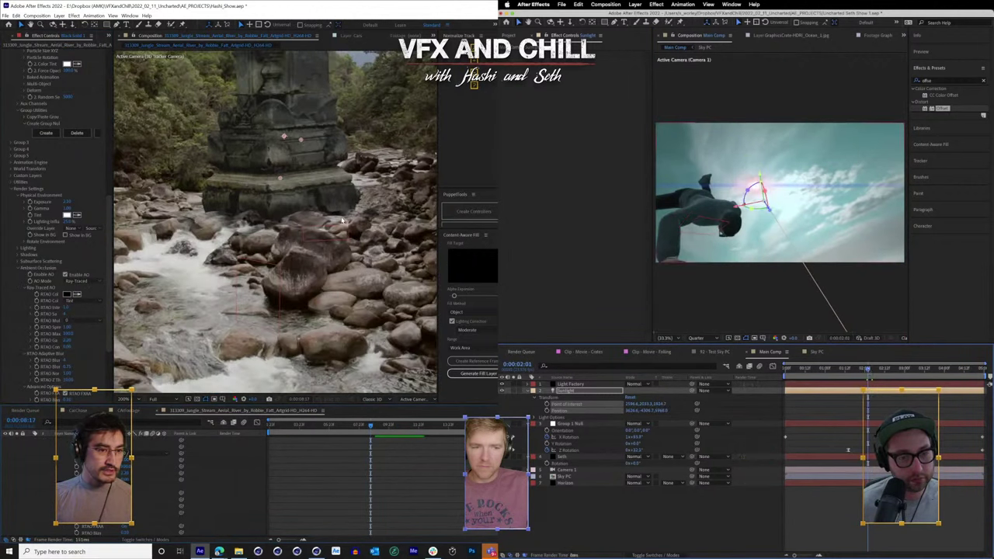
pyautogui.scroll(2, 283, 232)
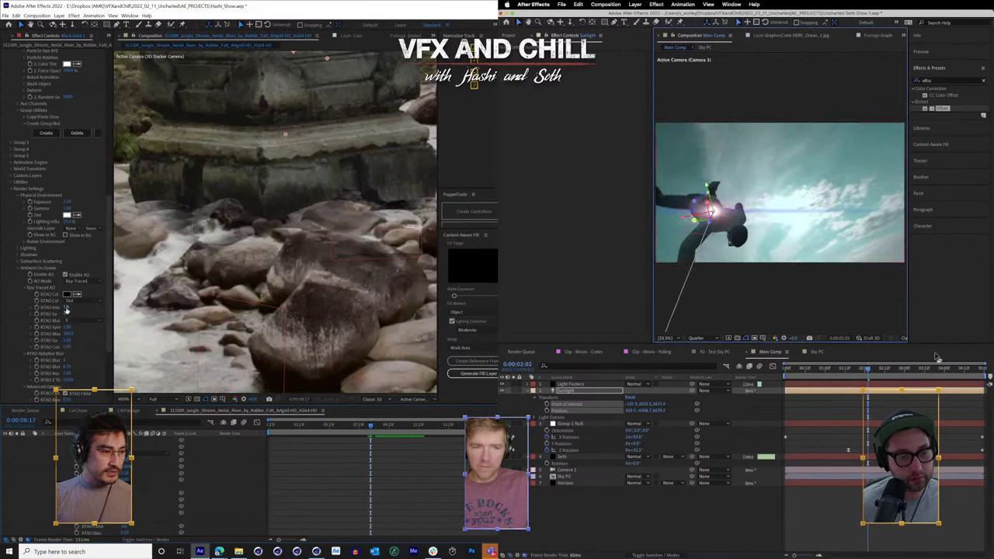
pyautogui.click(67, 308)
# - Check the flare across the fall in Main Comp, and shift the Sunlight away from the man's legs at 0:00:02:01
pyautogui.moveTo(868, 371); pyautogui.dragTo(903, 371)
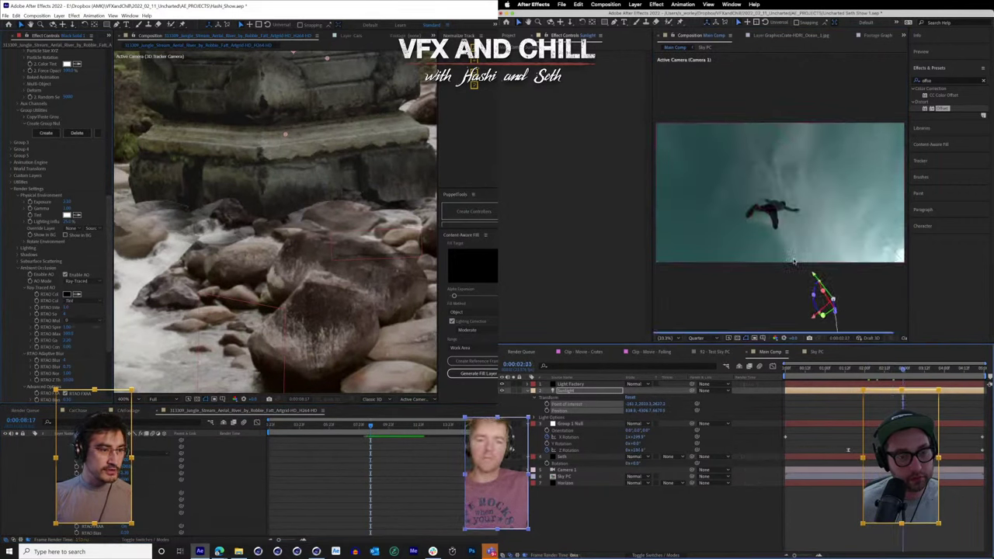
pyautogui.moveTo(870, 367); pyautogui.dragTo(861, 373)
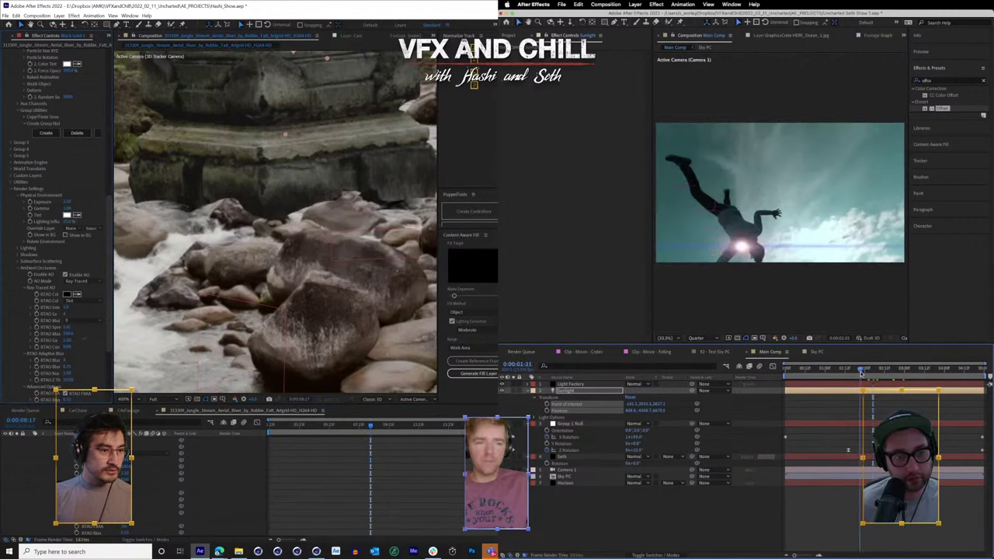
pyautogui.moveTo(861, 373); pyautogui.dragTo(867, 374)
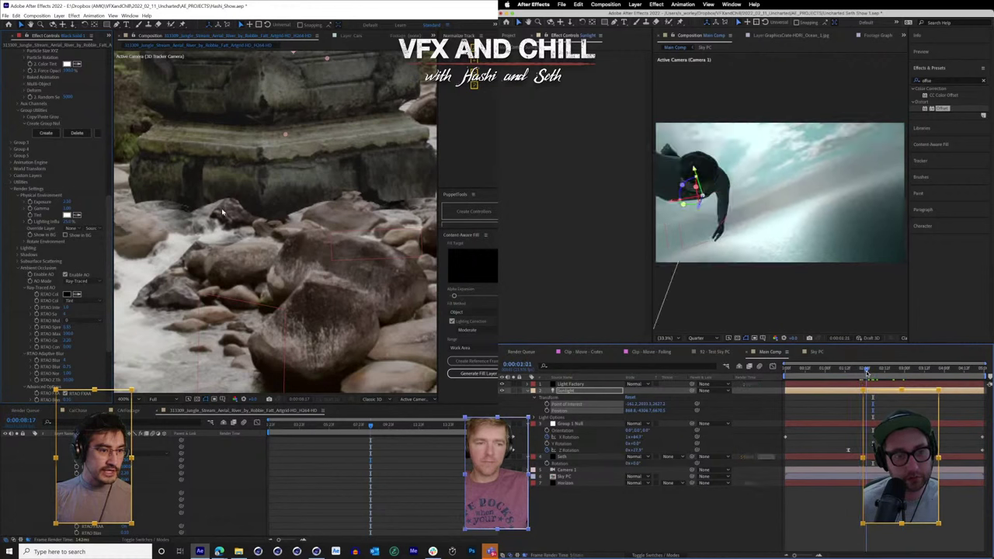
pyautogui.scroll(-2, 265, 226)
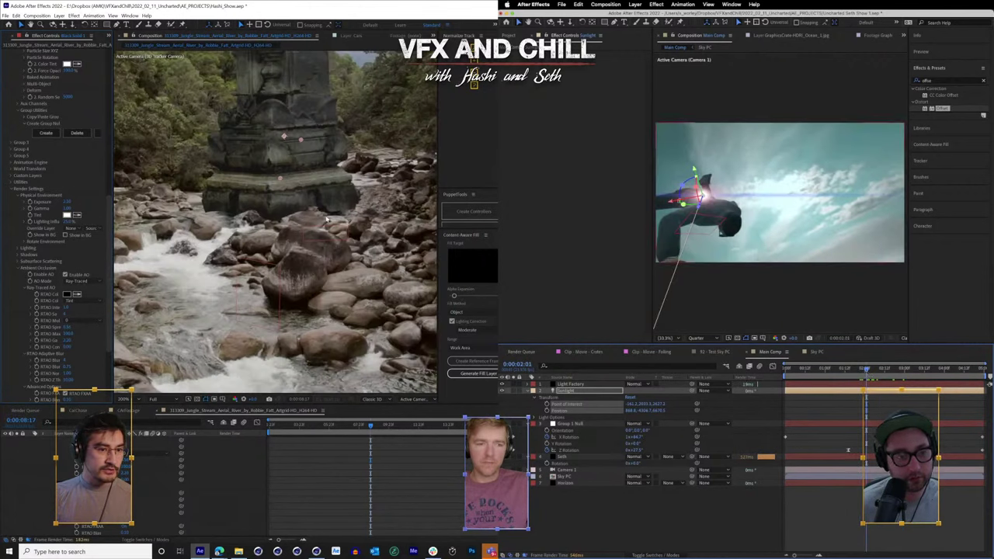
pyautogui.moveTo(673, 202); pyautogui.dragTo(707, 195)
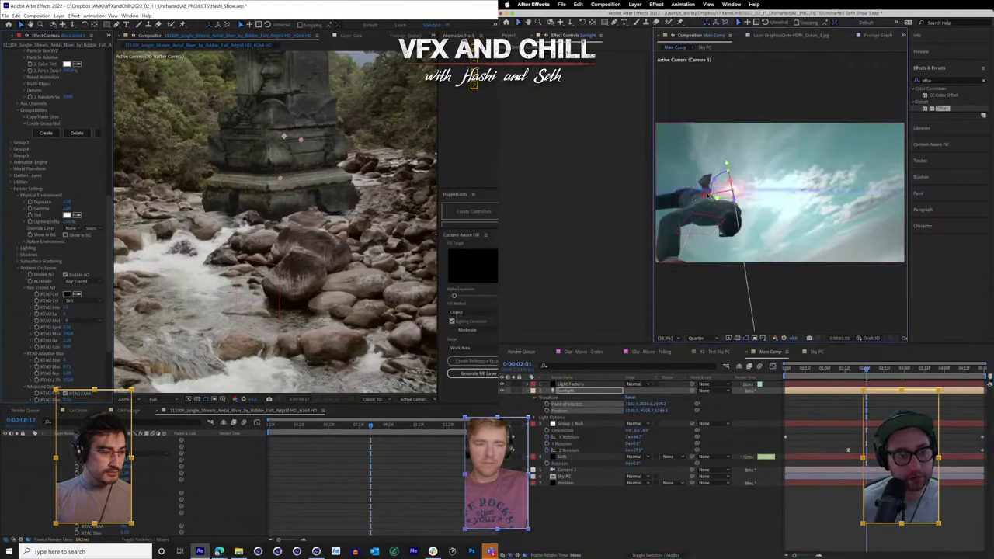
pyautogui.moveTo(869, 370); pyautogui.dragTo(884, 372)
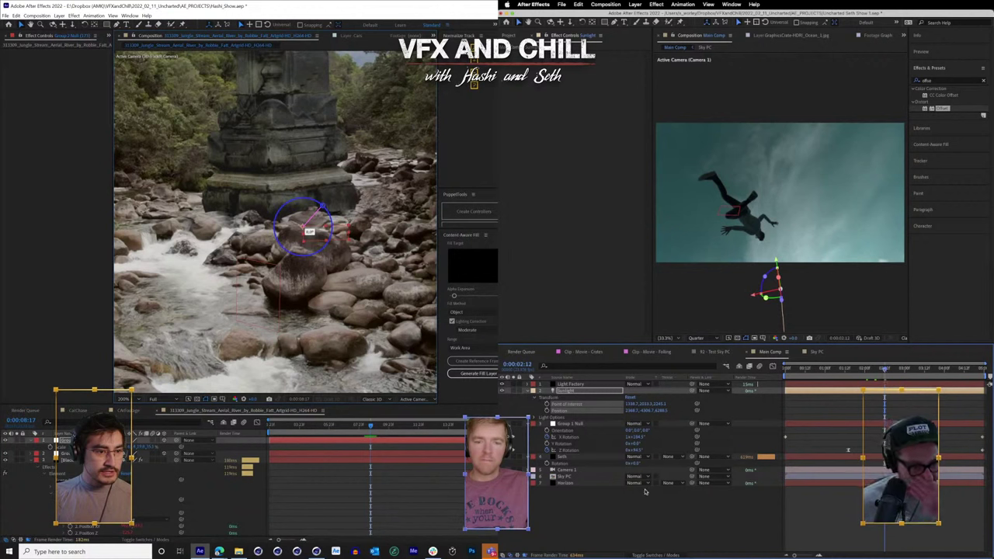
# - Reveal Camera 1's position properties in Main Comp, and slightly rotate the group null at the river rocks
pyautogui.click(575, 471)
pyautogui.press('p')
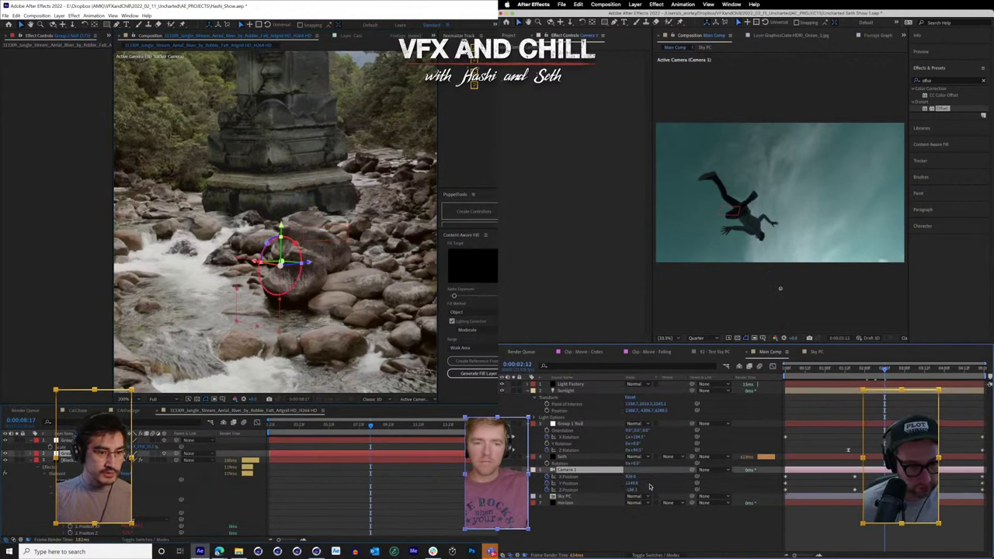
pyautogui.moveTo(295, 244)
pyautogui.mouseDown()
pyautogui.moveTo(284, 272)
pyautogui.moveTo(296, 246)
pyautogui.mouseUp()
pyautogui.scroll(-1, 316, 208)
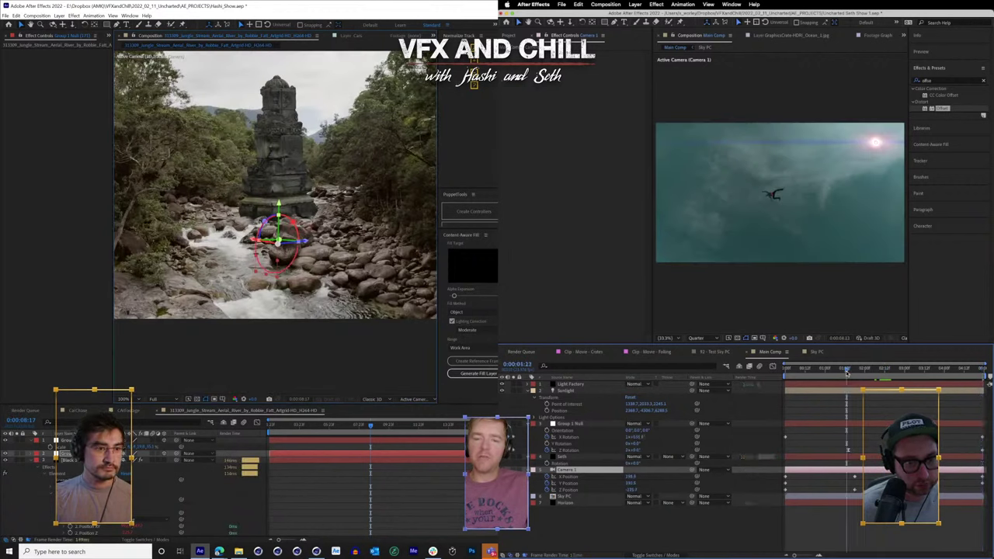
# - Fine-tune the rotation of the group null in the river shot, and save the river project
pyautogui.moveTo(847, 374); pyautogui.dragTo(880, 372)
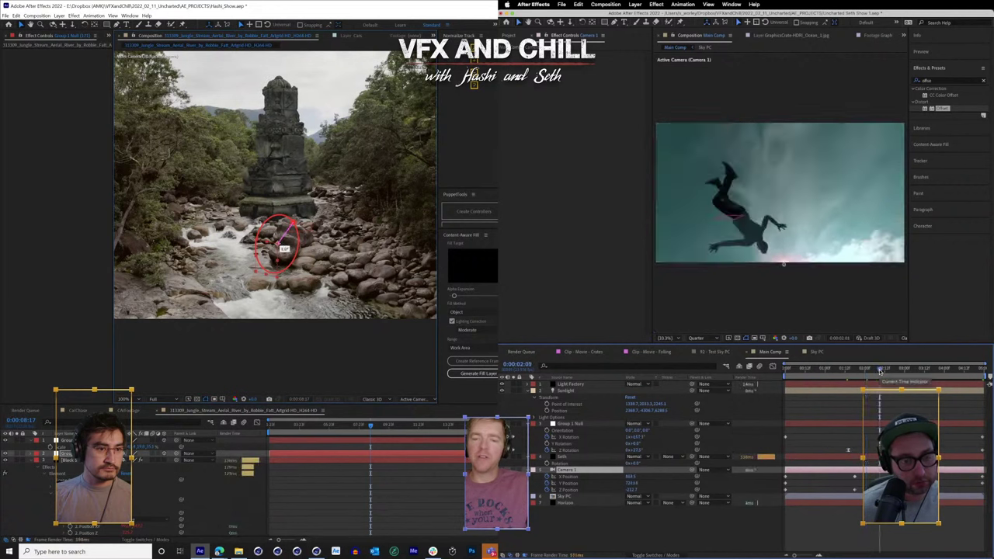
pyautogui.moveTo(284, 247); pyautogui.dragTo(285, 247)
pyautogui.moveTo(880, 371); pyautogui.dragTo(875, 371)
pyautogui.hotkey('ctrl', 's')
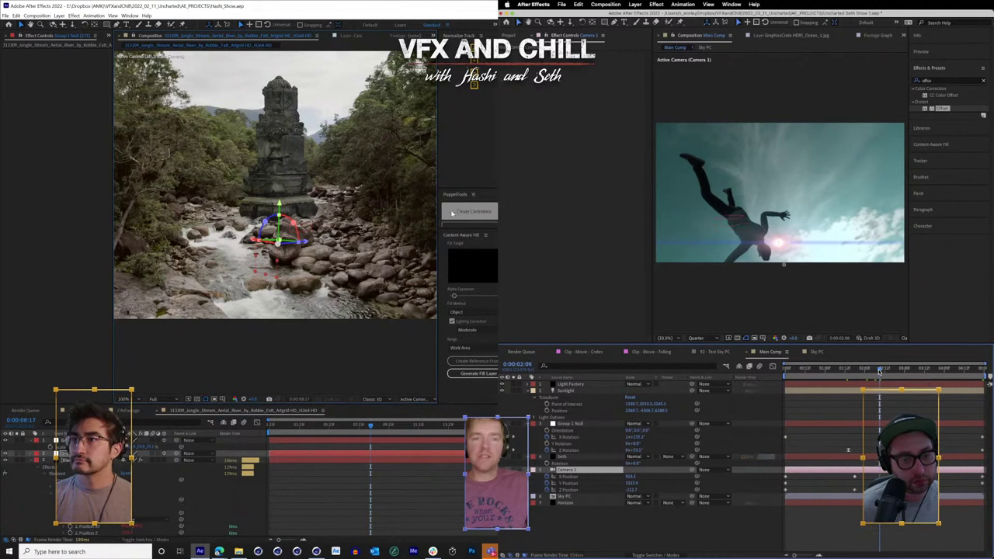
# - Adjust Camera 1's Z Position at 0:00:02:12 in Main Comp, and review the camera move and the river shot at 0:00:01:23
pyautogui.moveTo(875, 371); pyautogui.dragTo(884, 371)
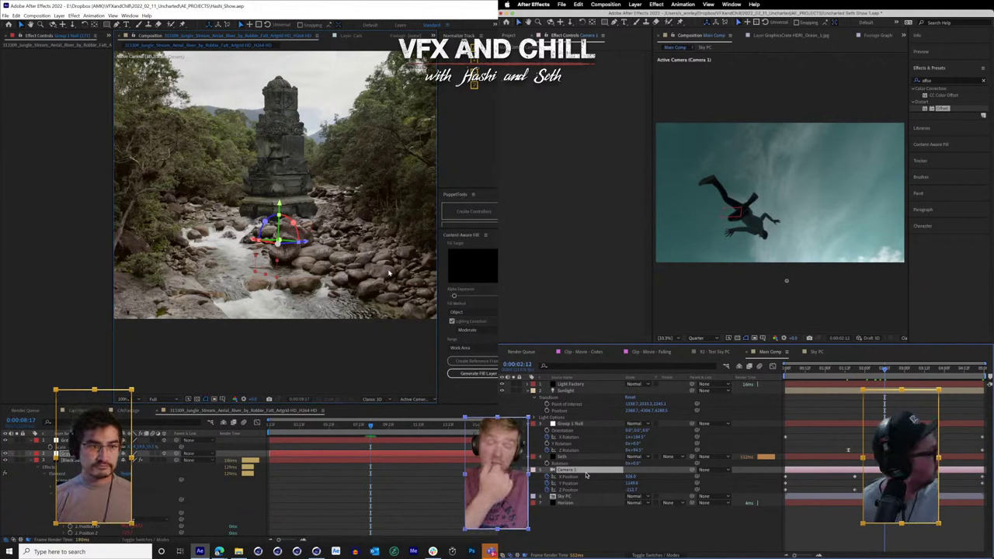
pyautogui.scroll(-1, 388, 276)
pyautogui.moveTo(327, 426); pyautogui.dragTo(215, 437)
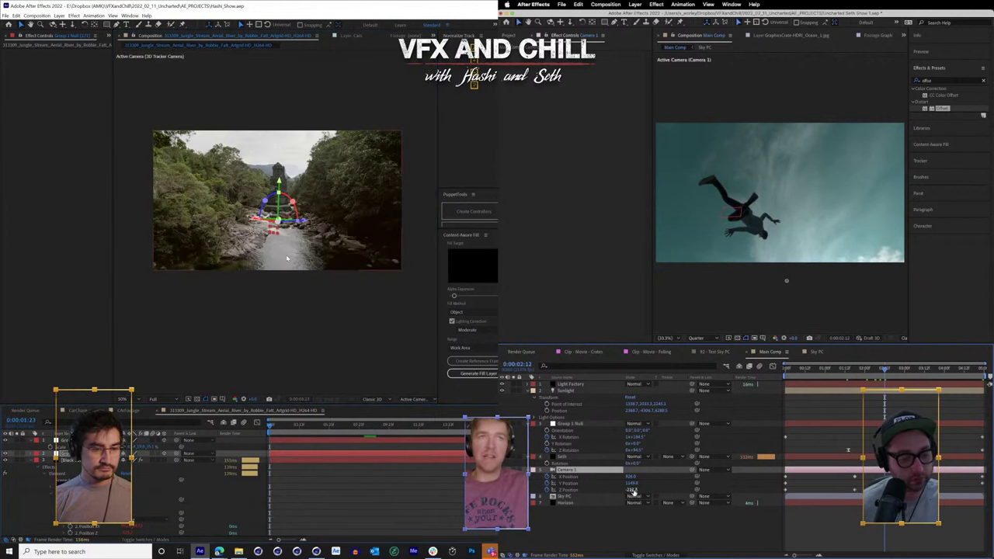
pyautogui.moveTo(632, 490); pyautogui.dragTo(630, 491)
pyautogui.scroll(1, 377, 227)
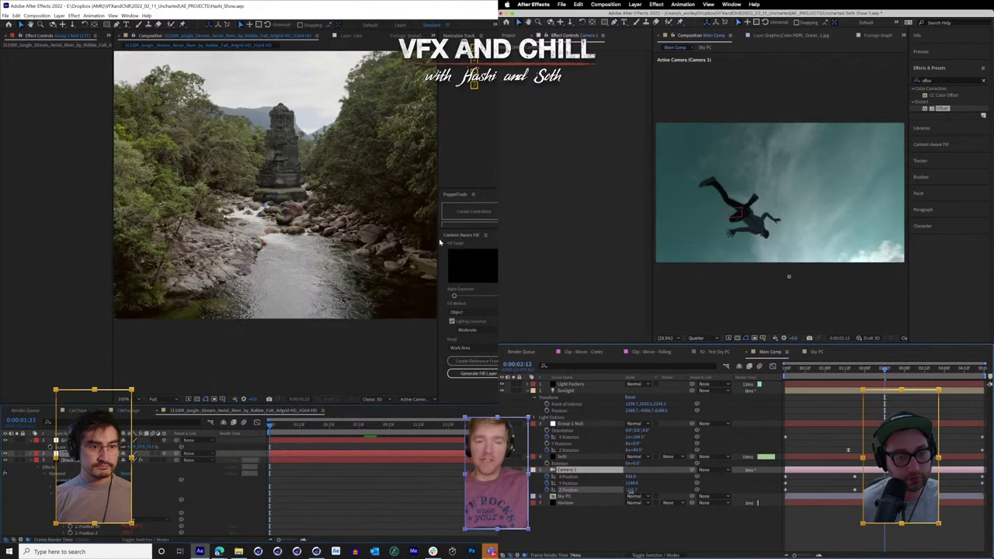
pyautogui.click(865, 372)
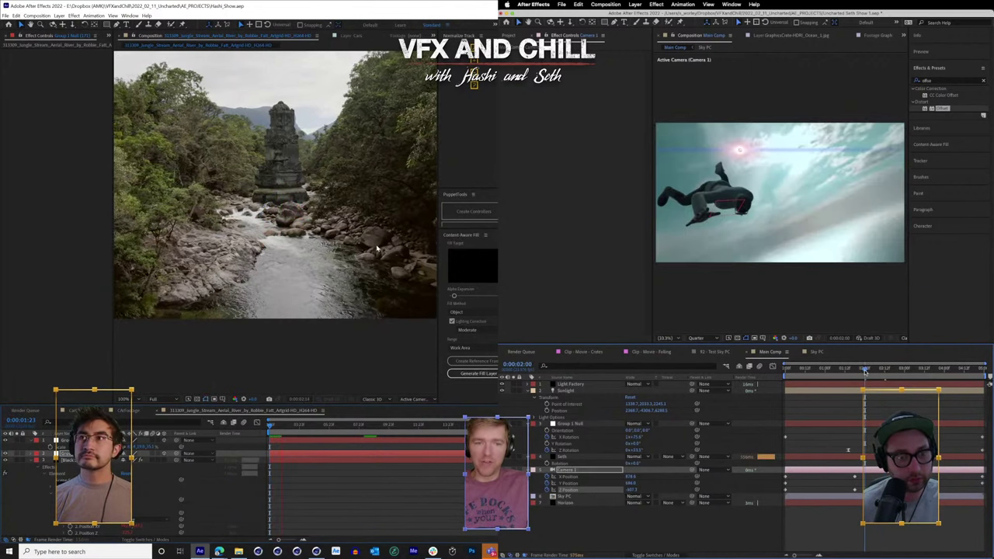
pyautogui.click(868, 373)
pyautogui.moveTo(869, 373); pyautogui.dragTo(873, 373)
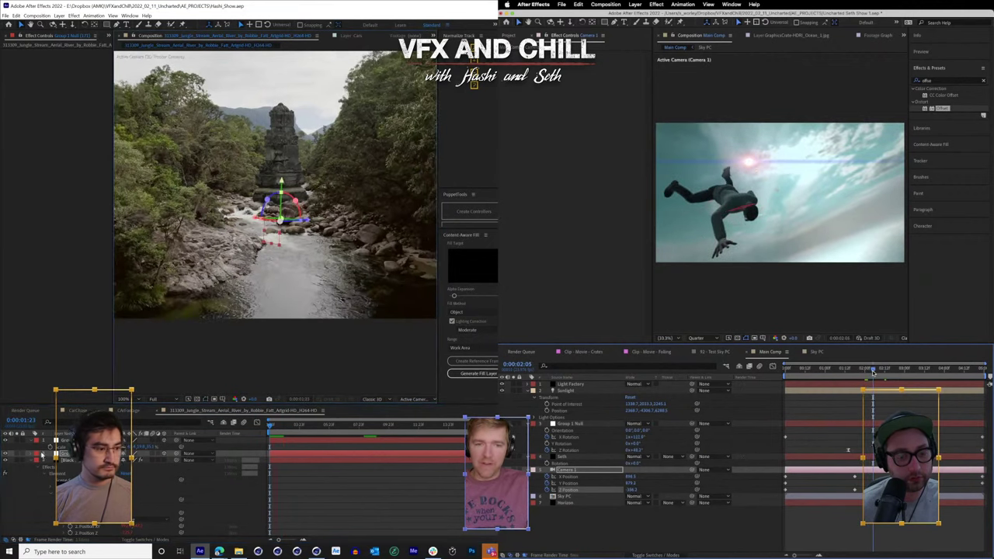
# - Collapse the expanded layer properties in the river composition, and select the solid carrying the Element effect
pyautogui.click(31, 460)
pyautogui.click(31, 441)
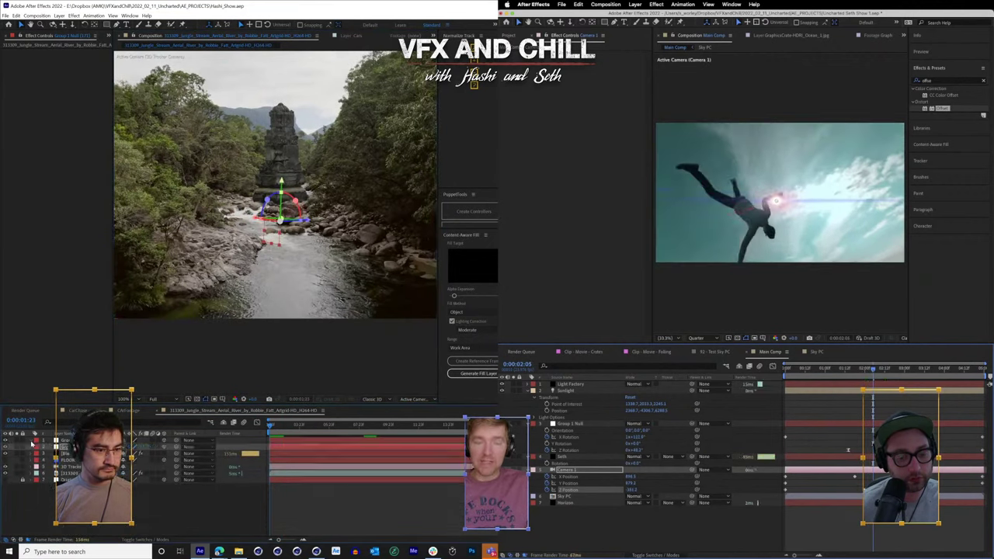
pyautogui.click(71, 524)
pyautogui.click(67, 453)
# - Preview the fall in Main Comp from 0:00:01:14, and move Camera 1's middle Z Position keyframe to 0:00:01:19
pyautogui.click(848, 370)
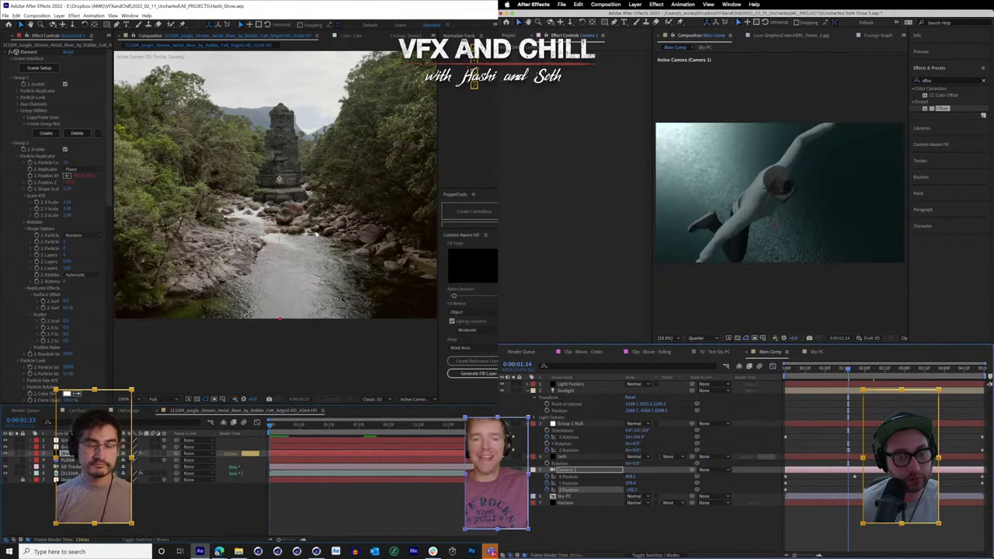
pyautogui.press('space')
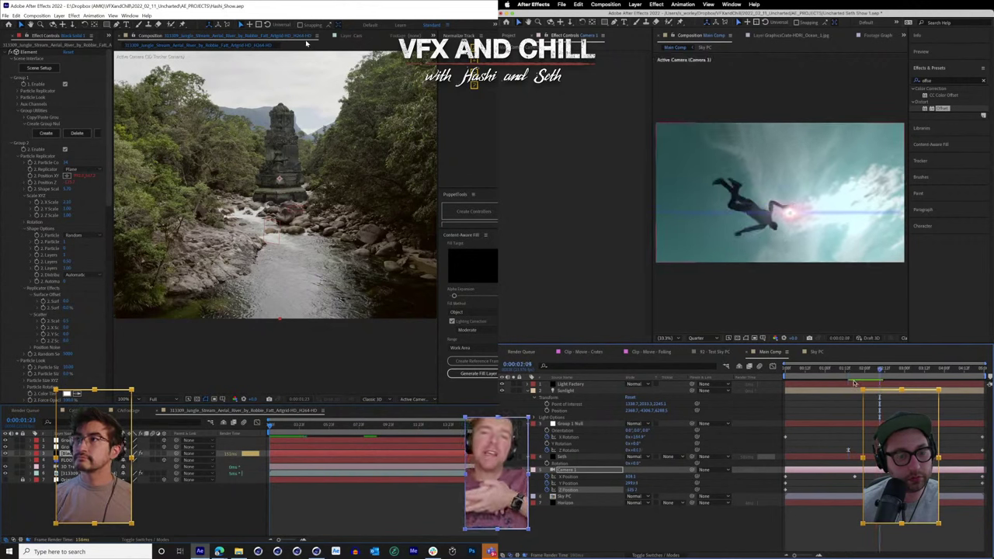
pyautogui.press('space')
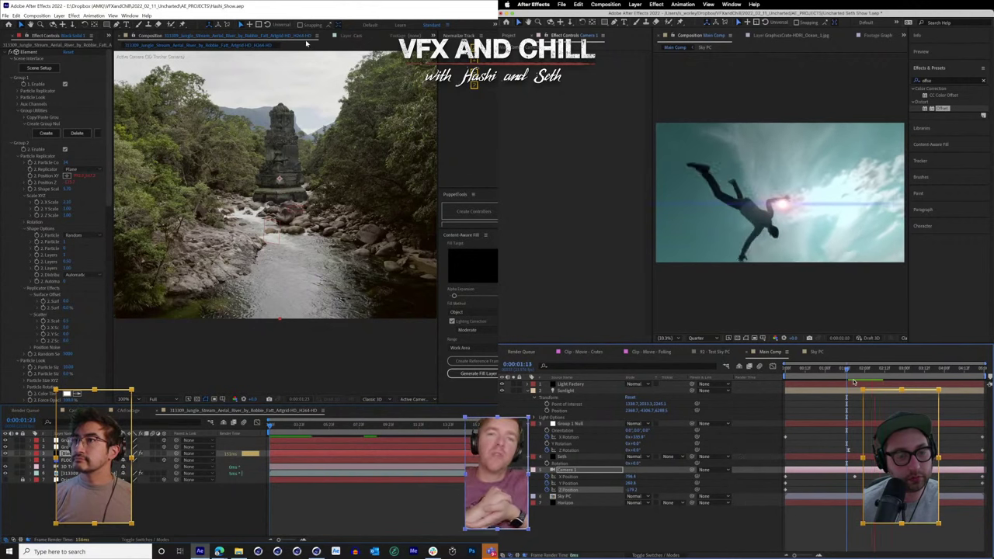
pyautogui.moveTo(862, 371); pyautogui.dragTo(856, 370)
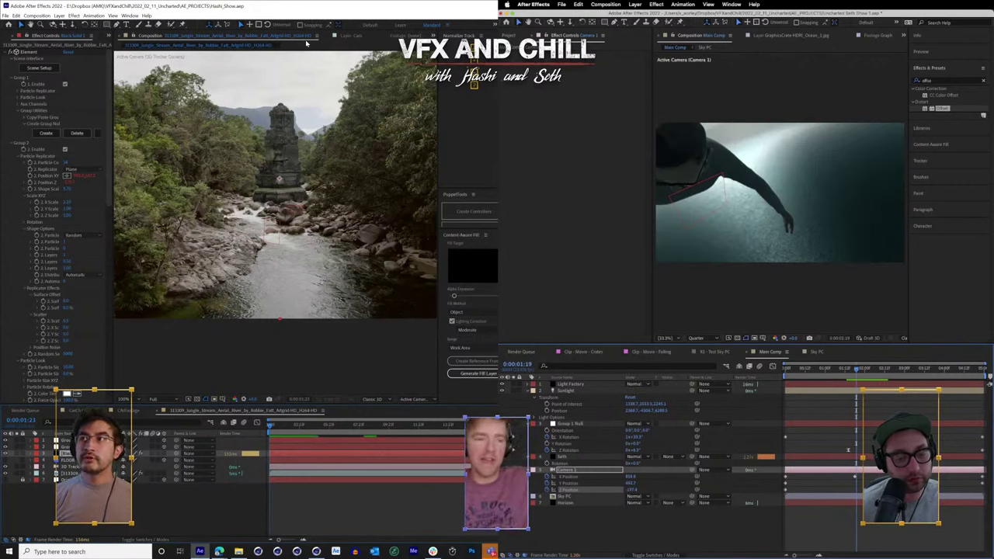
pyautogui.moveTo(871, 491); pyautogui.dragTo(857, 491)
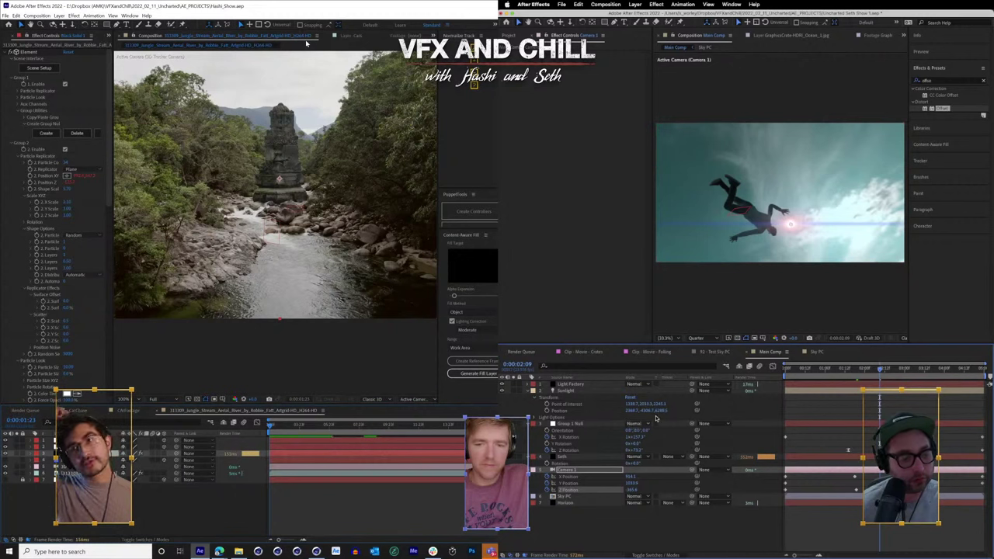
# - Lower the Sunlight's X position at 0:00:02:09 in Main Comp, and step through the fall to check the flare's placement
pyautogui.moveTo(634, 410); pyautogui.dragTo(622, 410)
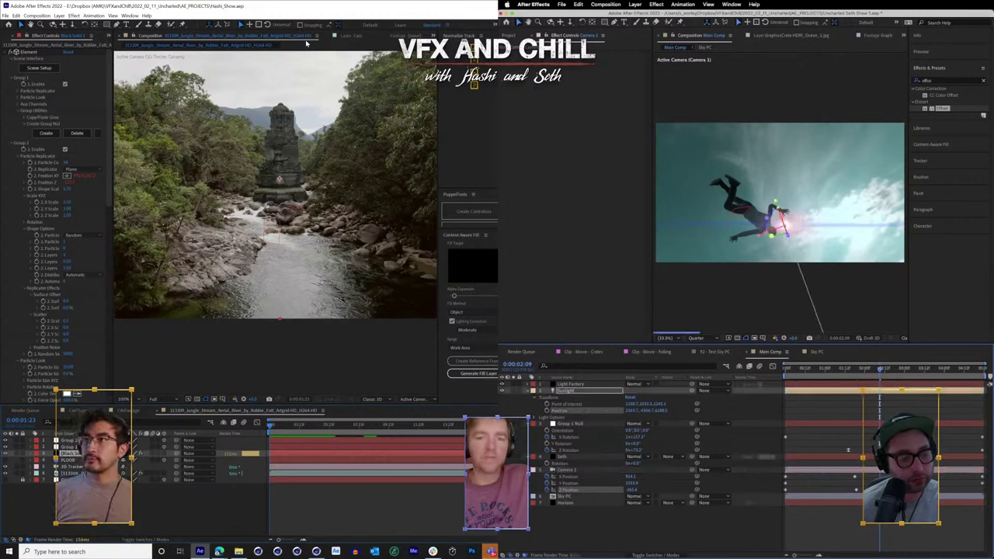
pyautogui.click(905, 370)
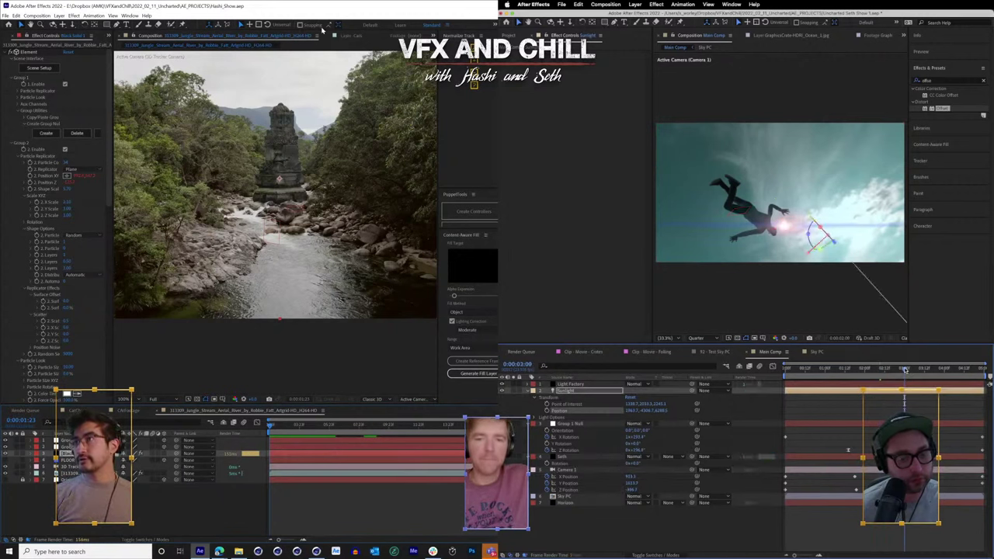
pyautogui.moveTo(888, 370); pyautogui.dragTo(859, 373)
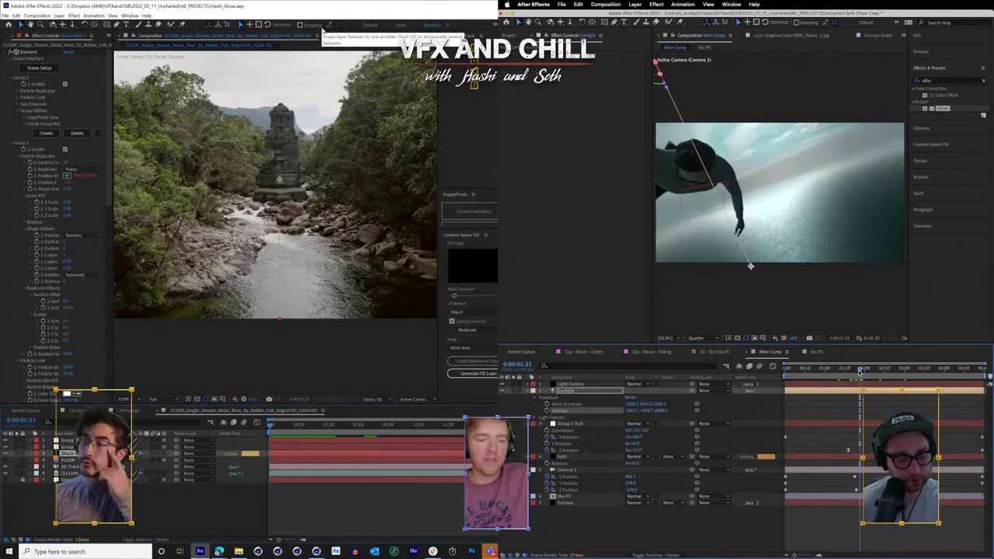
pyautogui.press('pagedown')
pyautogui.press('pagedown')
pyautogui.press('pagedown')
pyautogui.press('pagedown')
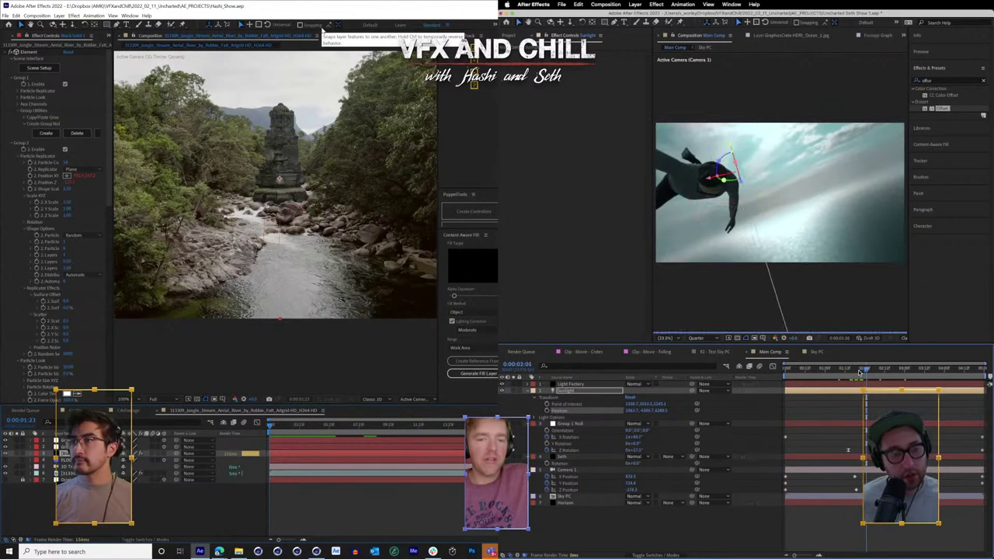
# - Step ahead to 0:00:02:04 in Main Comp, and open Element's Scene Setup for the falling man's layer
pyautogui.press('pagedown')
pyautogui.press('pagedown')
pyautogui.press('pagedown')
pyautogui.press('pagedown')
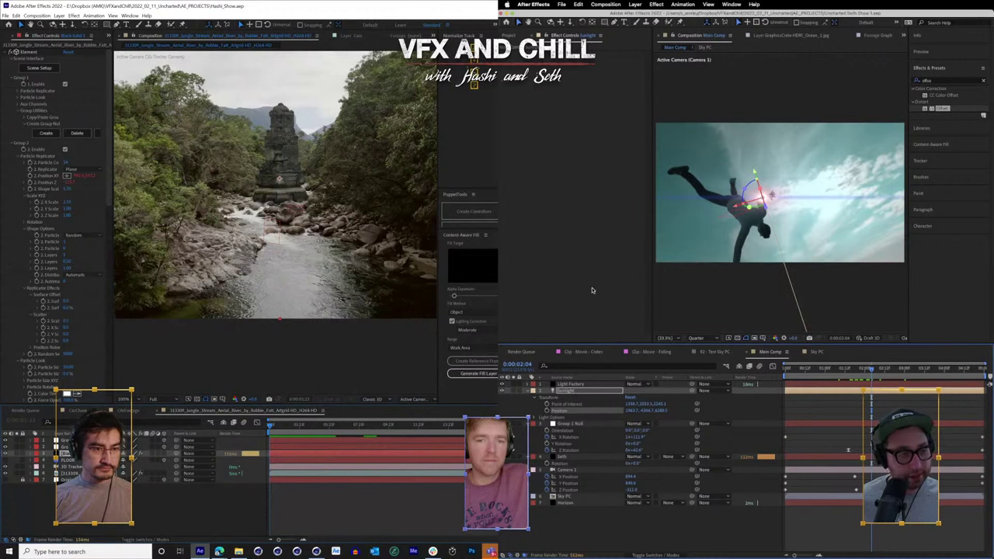
pyautogui.click(572, 458)
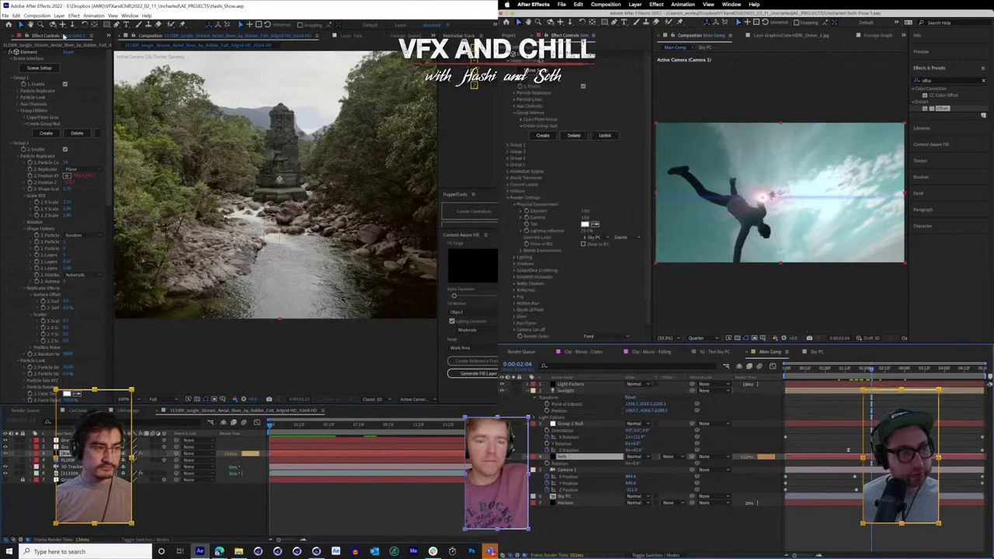
pyautogui.click(537, 71)
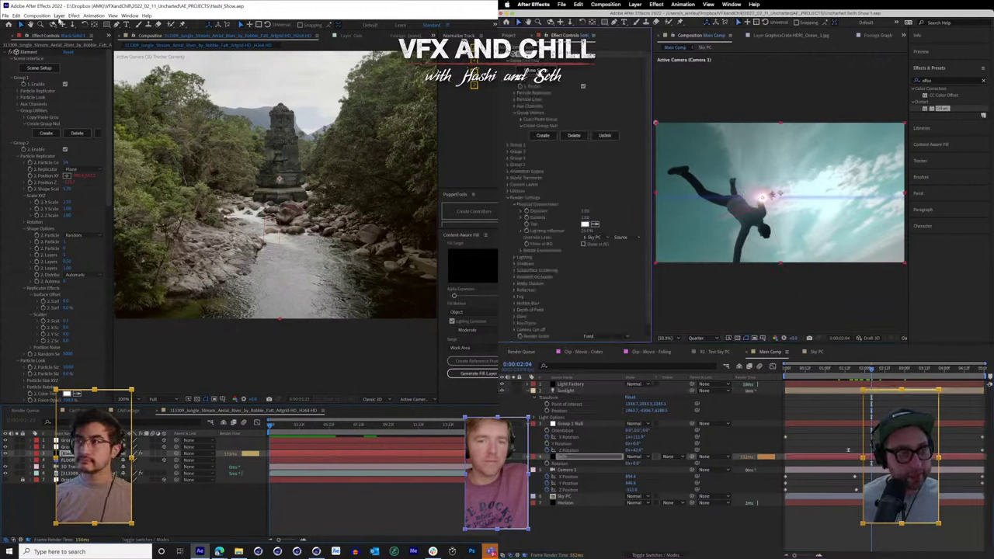
# - Inspect the falling man's per-frame models in Scene Setup, checking the visibility of individual frames, and accept the setup
pyautogui.click(59, 16)
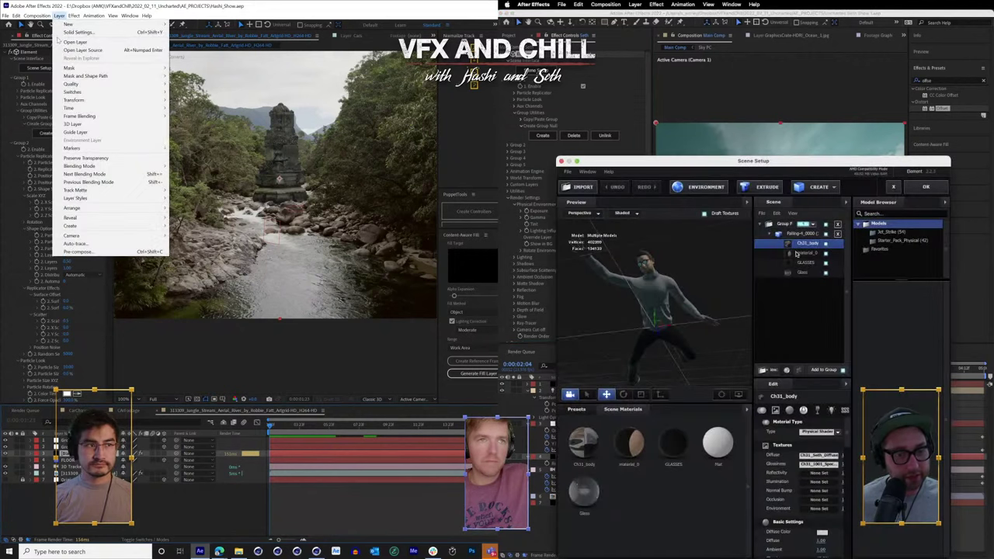
pyautogui.click(73, 15)
pyautogui.click(799, 370)
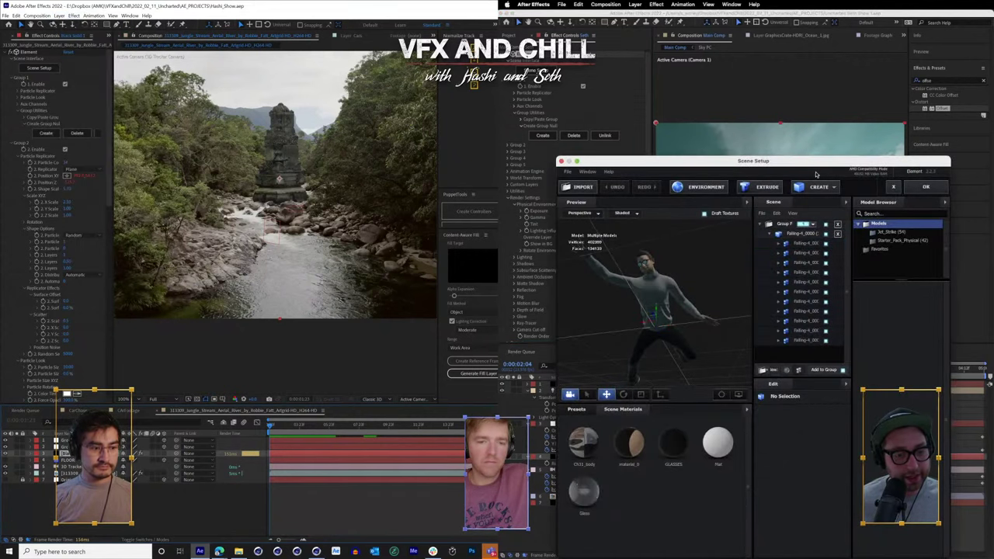
pyautogui.click(805, 253)
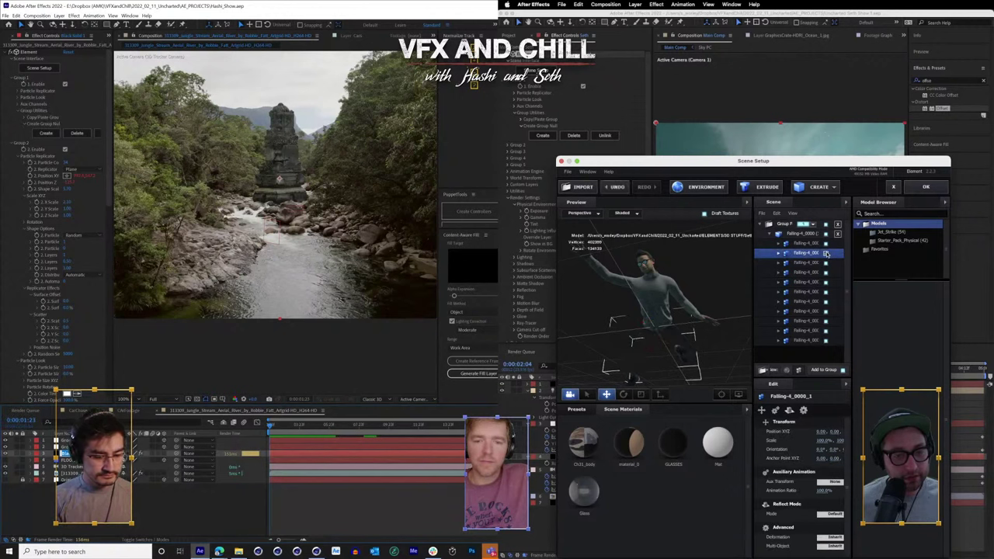
pyautogui.click(825, 263)
pyautogui.click(825, 263)
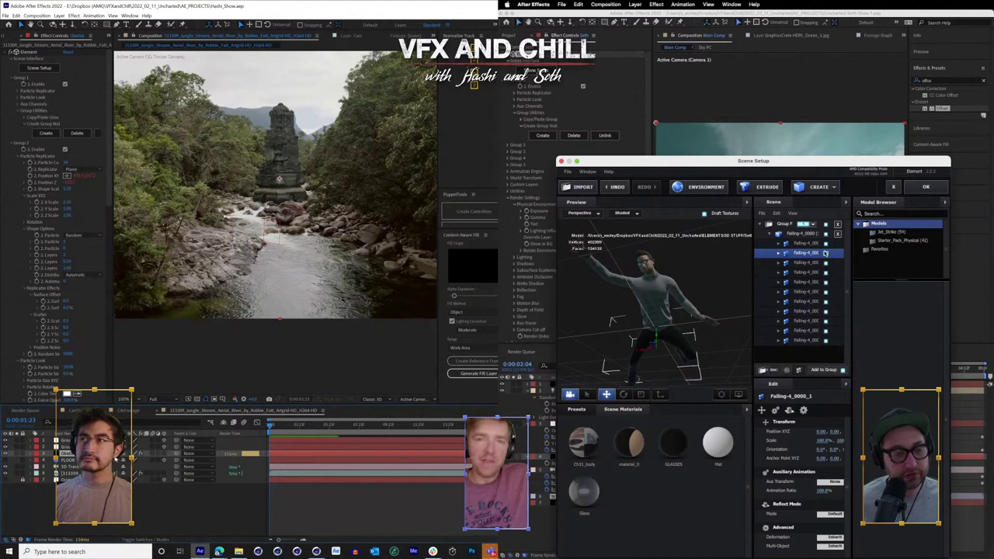
pyautogui.click(825, 253)
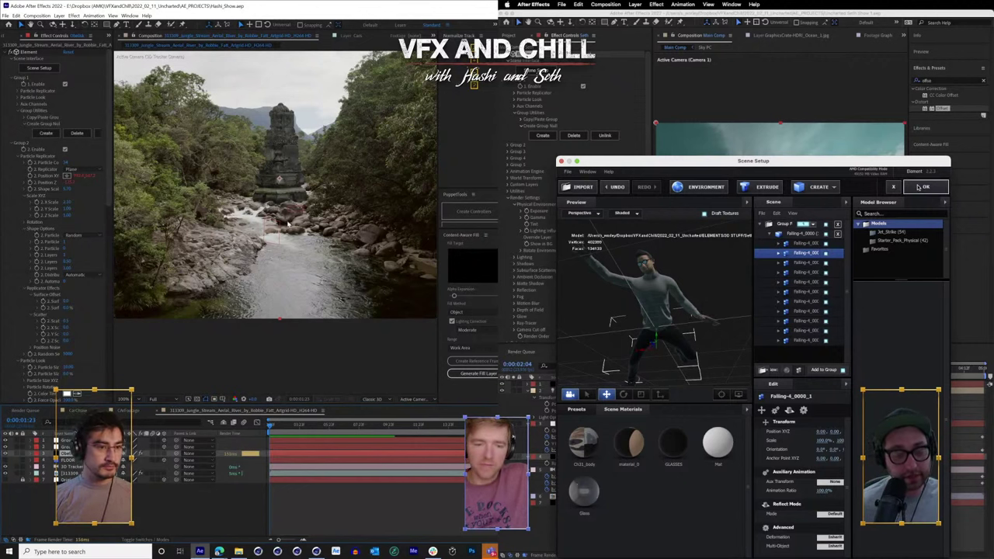
pyautogui.click(919, 186)
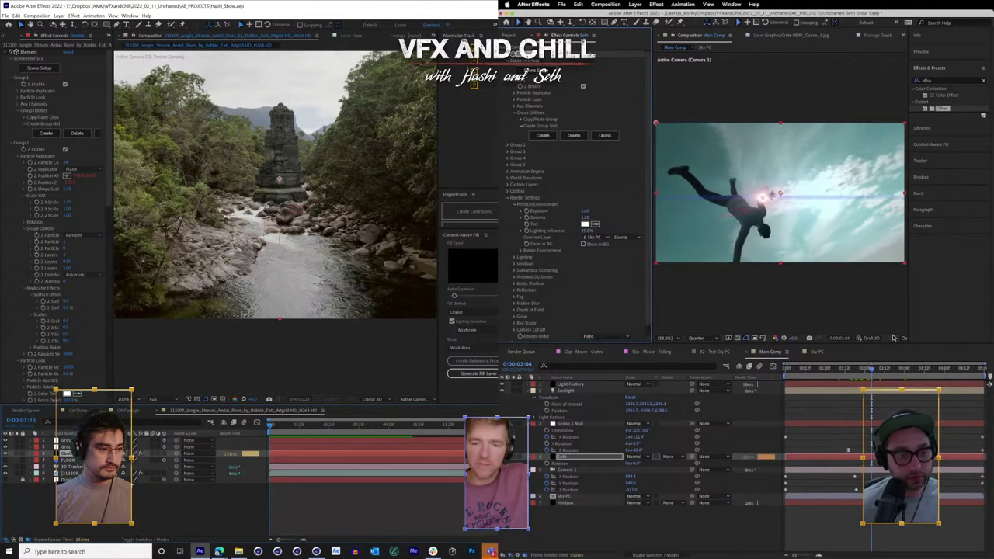
# - Set Light Factory's obscuration layer to the falling man's layer with Effects & Masks, and apply the Reflection effect to the obelisk solid
pyautogui.click(571, 385)
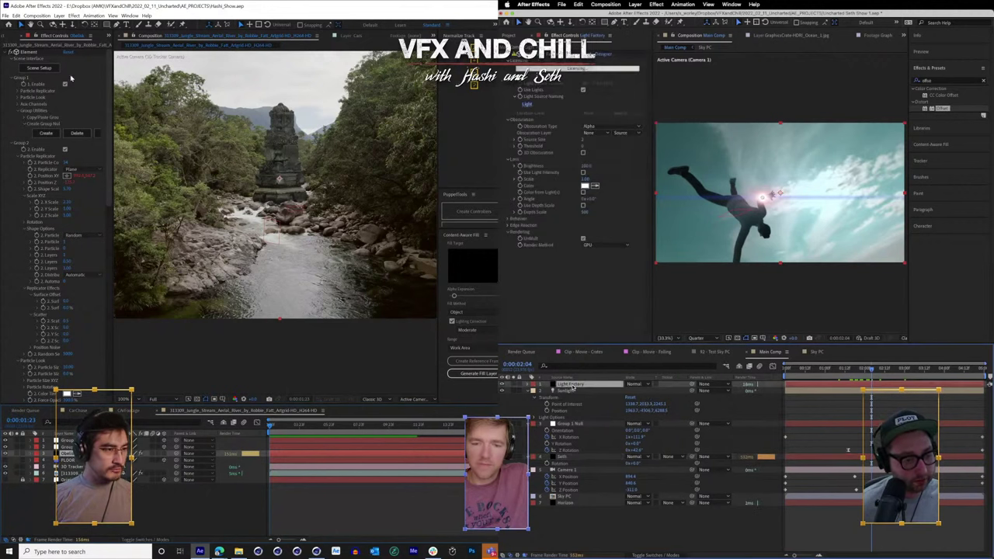
pyautogui.click(4, 53)
pyautogui.click(600, 127)
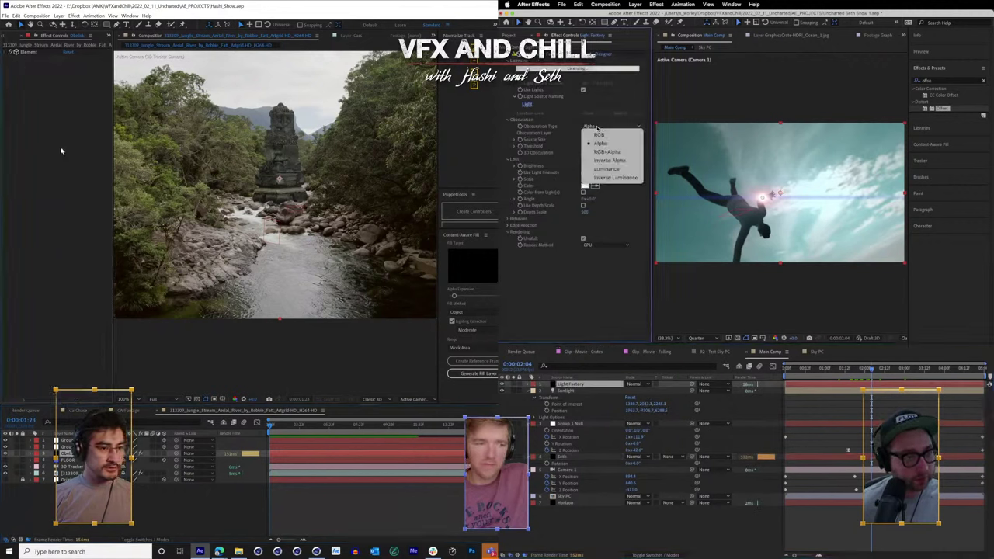
pyautogui.click(604, 133)
pyautogui.hotkey('ctrl', 'space')
pyautogui.click(603, 132)
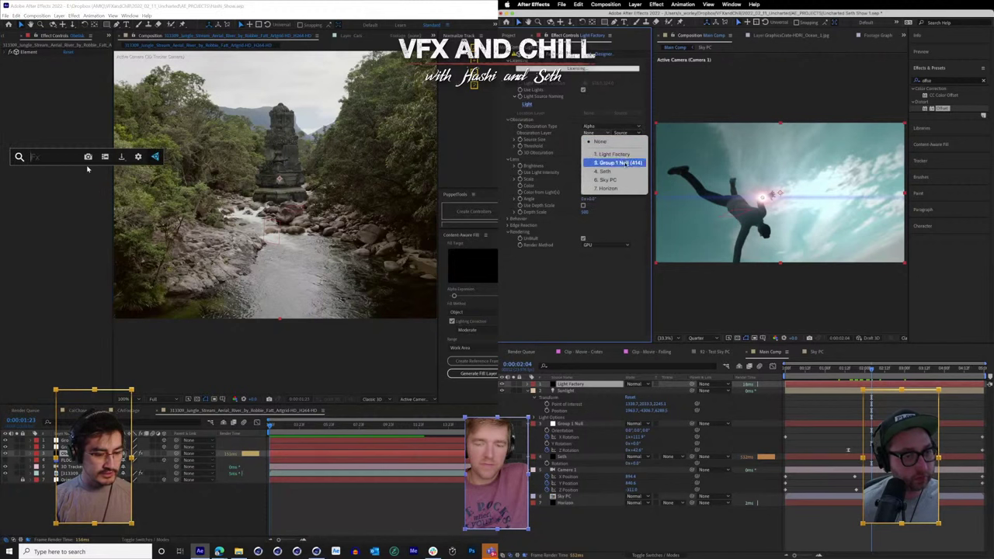
pyautogui.write('re')
pyautogui.click(618, 179)
pyautogui.click(622, 133)
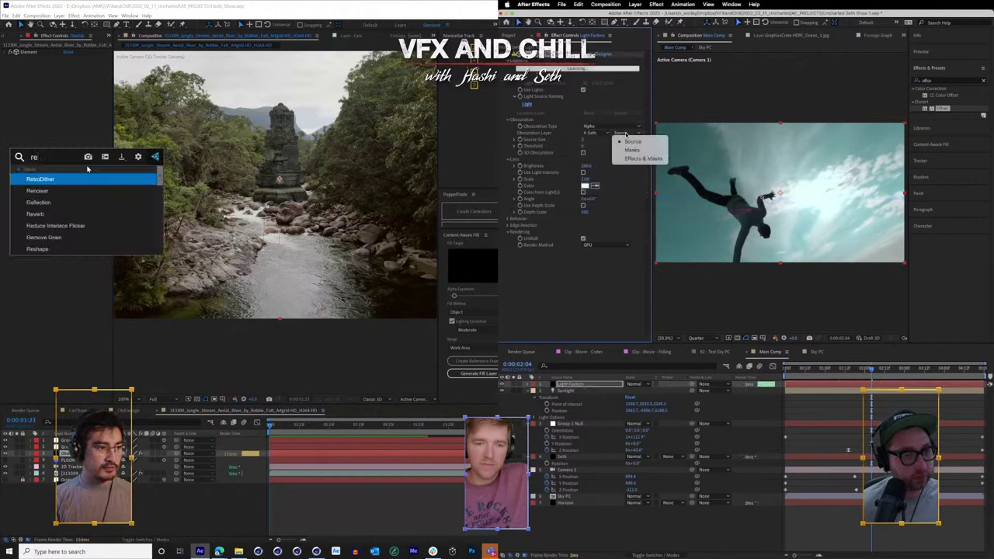
pyautogui.press('Return')
pyautogui.click(643, 158)
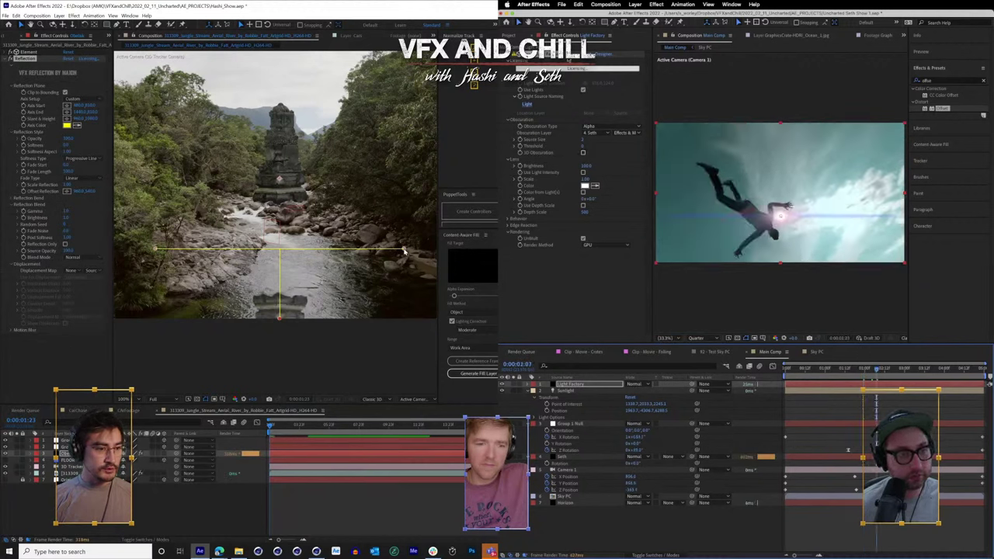
# - Open Light Factory's lens designer, and raise both ends of the Reflection axis to the waterline at the obelisk's base
pyautogui.click(577, 70)
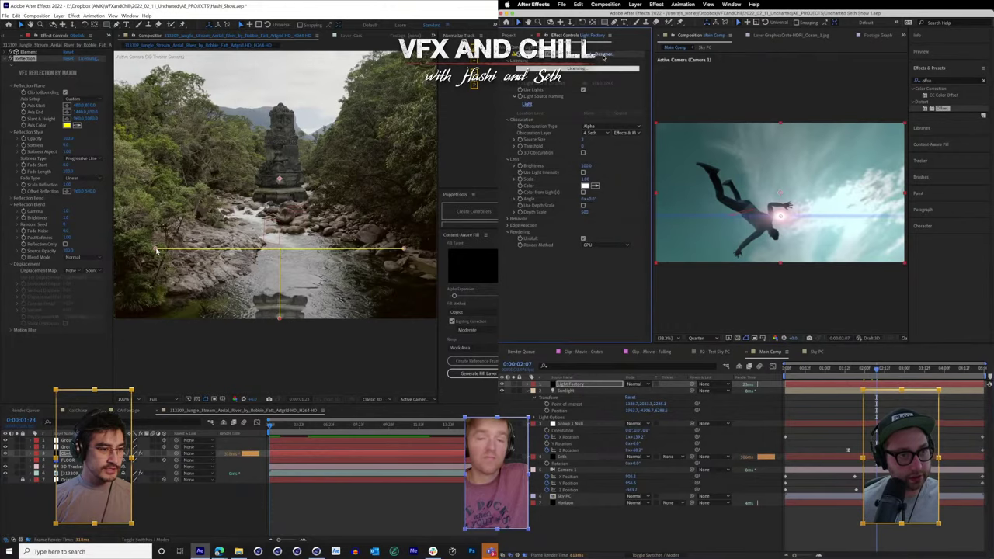
pyautogui.moveTo(156, 249); pyautogui.dragTo(190, 206)
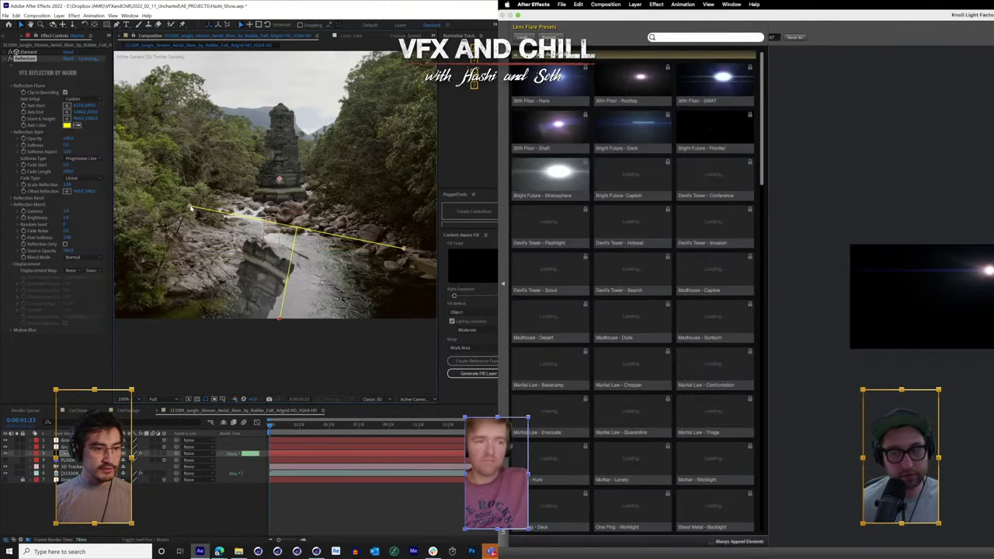
pyautogui.moveTo(394, 250); pyautogui.dragTo(366, 206)
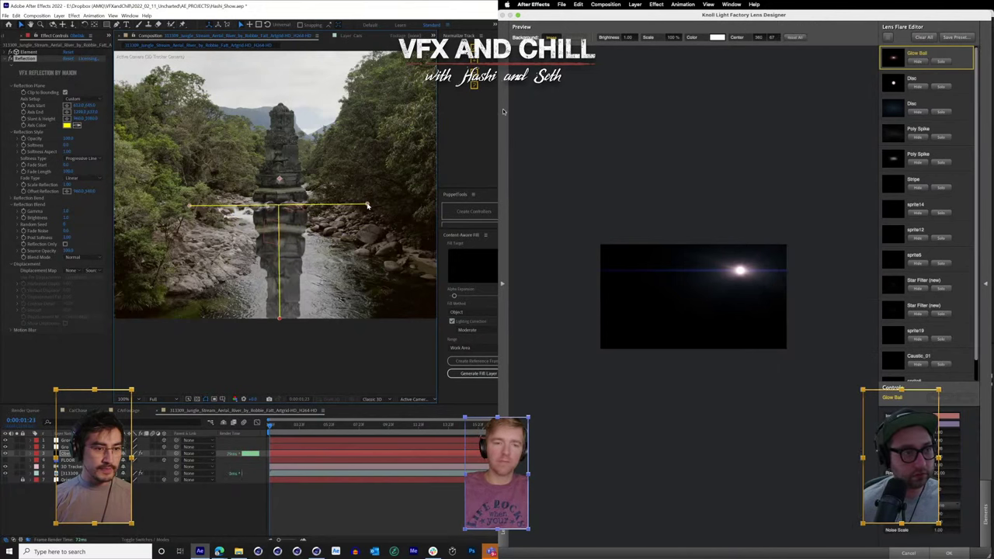
# - Shorten the obelisk's reflection with its height handle, and replace the lens flare with a warm orange glow preset
pyautogui.scroll(-10, 614, 222)
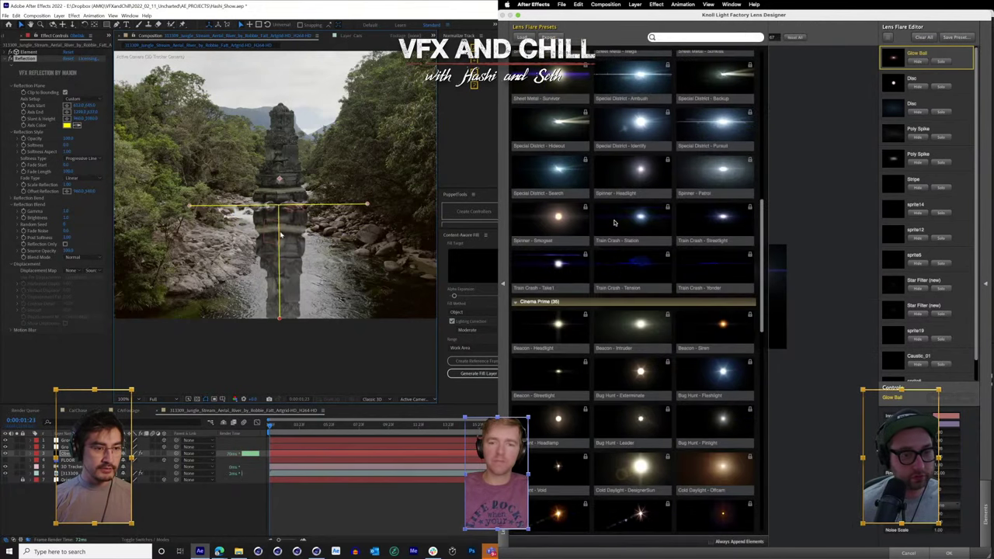
pyautogui.scroll(-15, 614, 223)
pyautogui.moveTo(280, 317); pyautogui.dragTo(278, 272)
pyautogui.scroll(5, 615, 223)
pyautogui.click(712, 70)
pyautogui.click(810, 295)
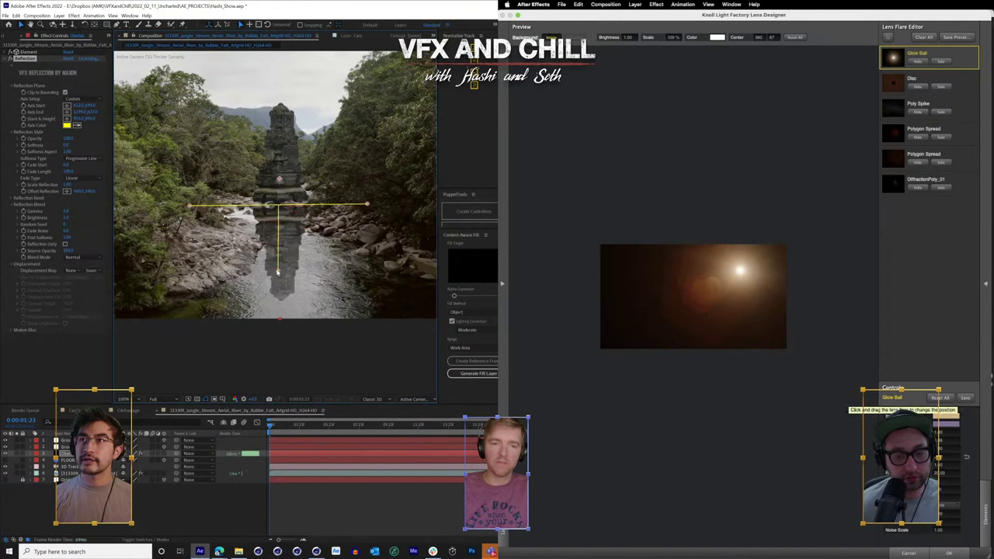
pyautogui.click(953, 553)
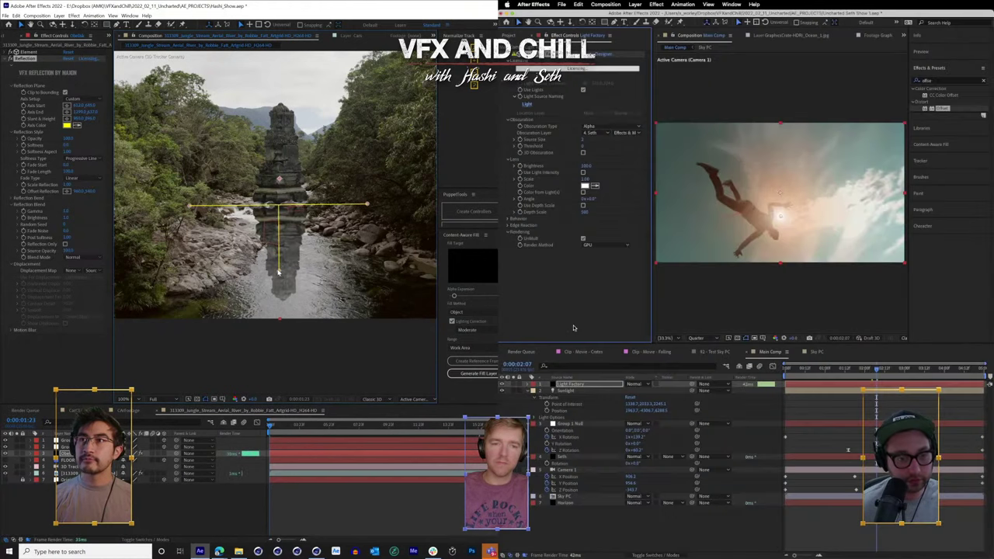
# - Find the Tint effect and apply it to the Light Factory layer, enlarging the view of the obelisk's reflection
pyautogui.moveTo(934, 81); pyautogui.dragTo(897, 83)
pyautogui.write('tint')
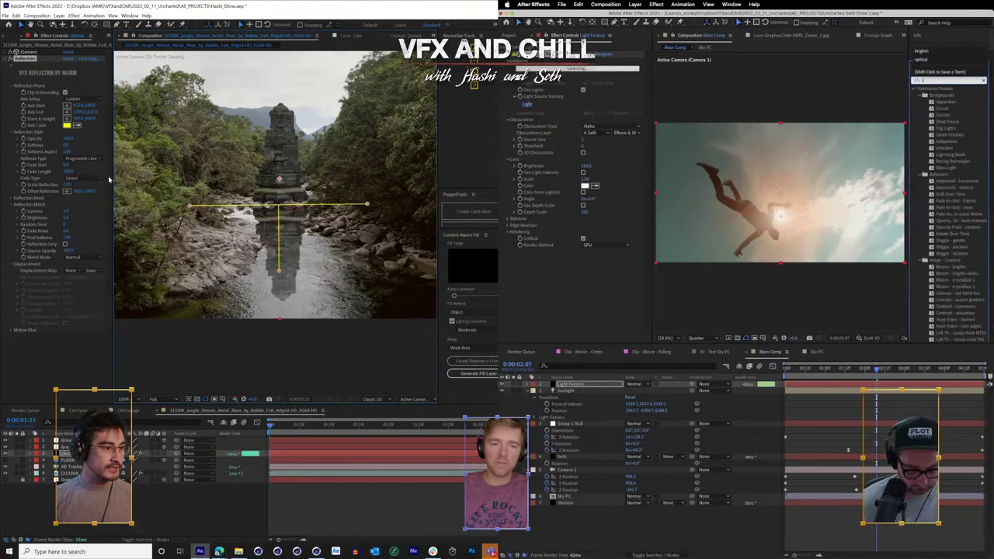
pyautogui.scroll(1, 320, 222)
pyautogui.moveTo(940, 115); pyautogui.dragTo(573, 294)
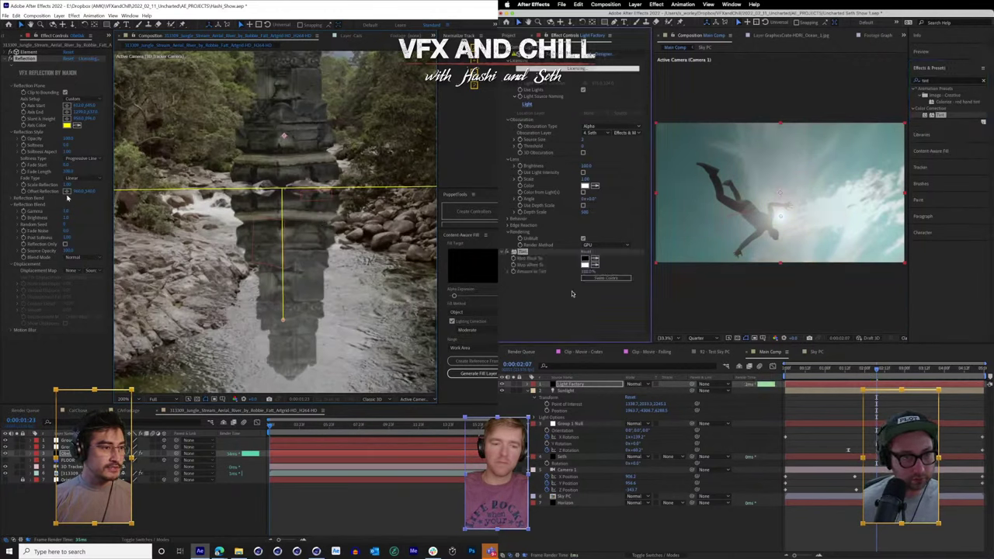
# - Preview the fall in Main Comp from 0:00:01:23 to check the tinted flare against the falling man
pyautogui.click(873, 370)
pyautogui.moveTo(873, 372); pyautogui.dragTo(864, 372)
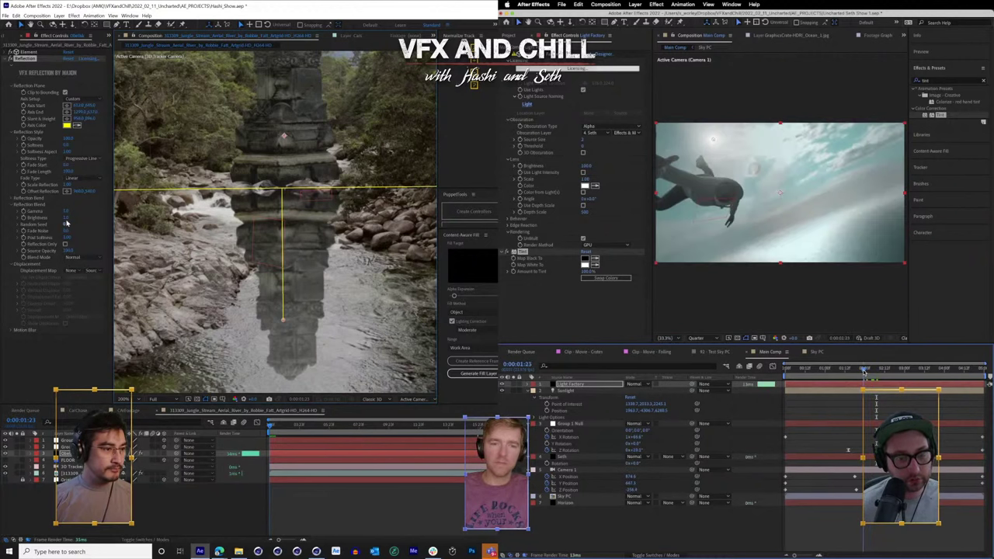
pyautogui.press('space')
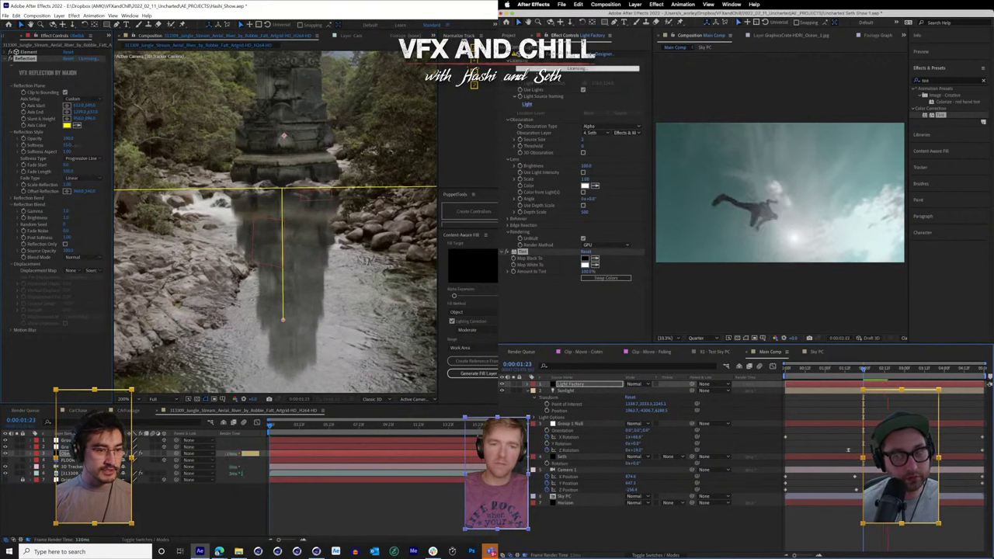
pyautogui.press('space')
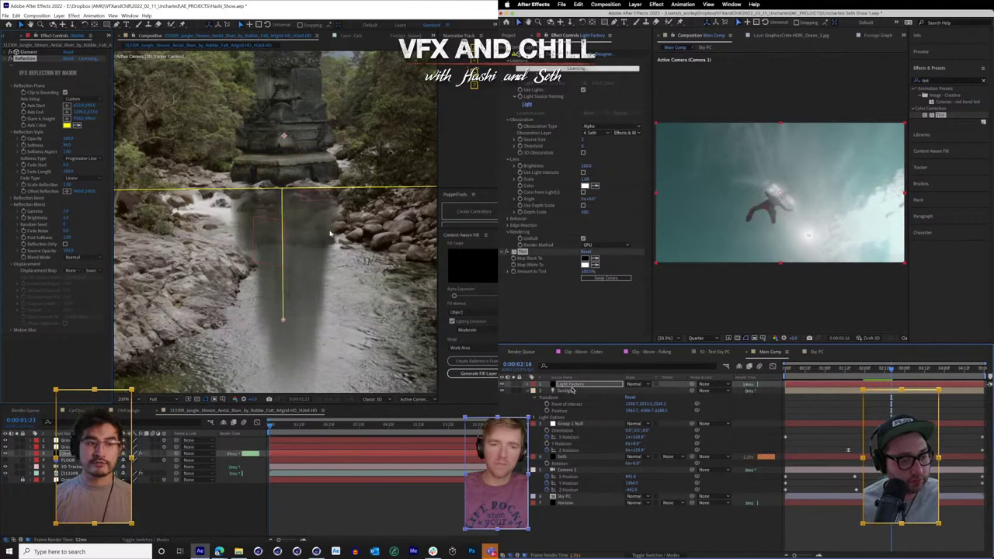
# - Reposition the Sunlight in Main Comp at 0:00:02:16, and set the Reflection's Softness Type to Mip Map
pyautogui.click(573, 391)
pyautogui.moveTo(797, 215); pyautogui.dragTo(751, 222)
pyautogui.click(92, 160)
pyautogui.click(87, 174)
pyautogui.click(855, 371)
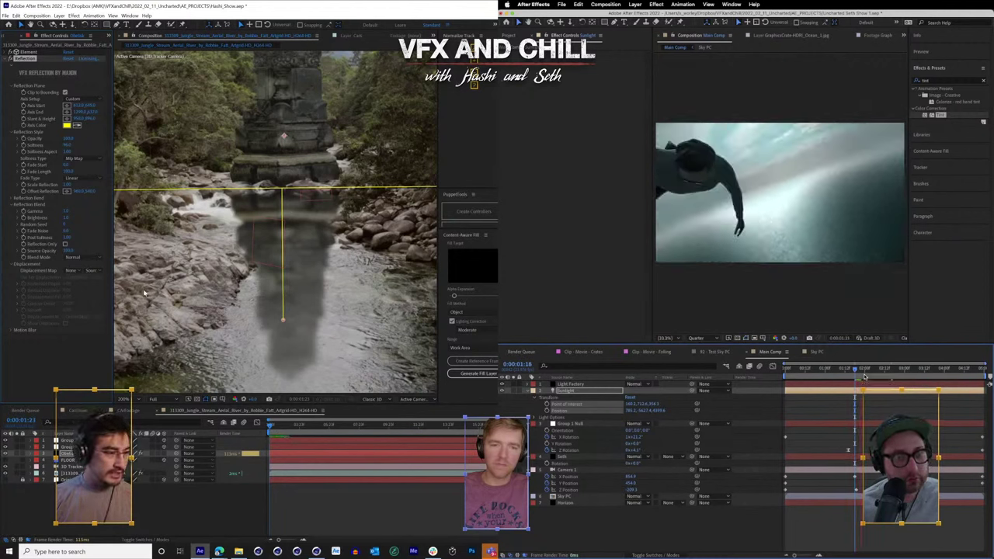
# - Set the Reflection's Displacement Map to the jungle stream footage using Luminance, and raise its horizontal displacement
pyautogui.click(73, 271)
pyautogui.click(631, 496)
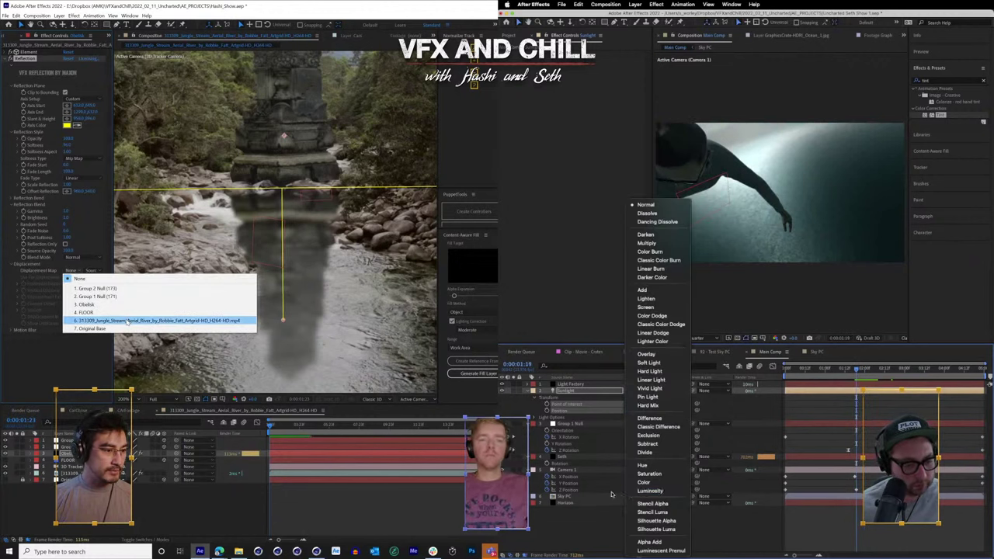
pyautogui.click(618, 495)
pyautogui.click(126, 320)
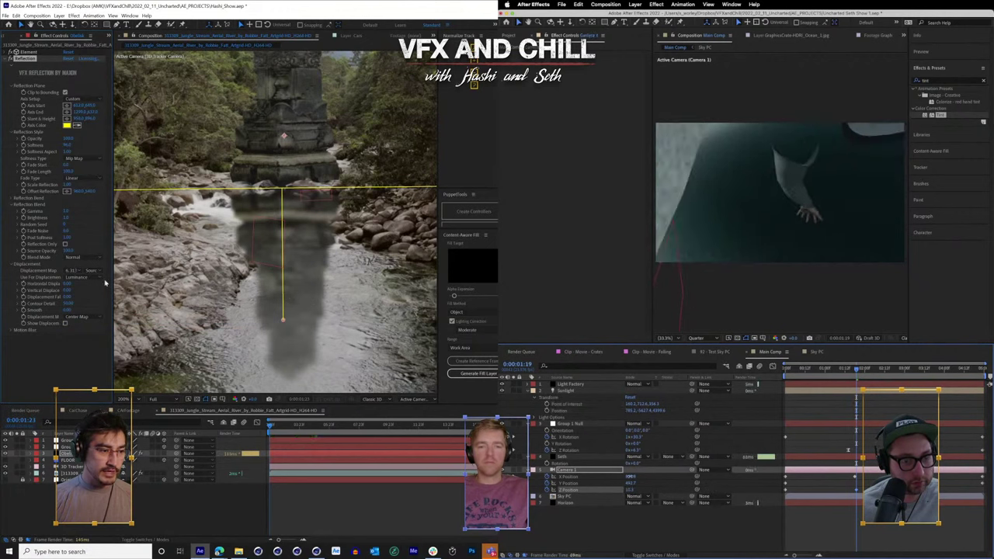
pyautogui.click(90, 278)
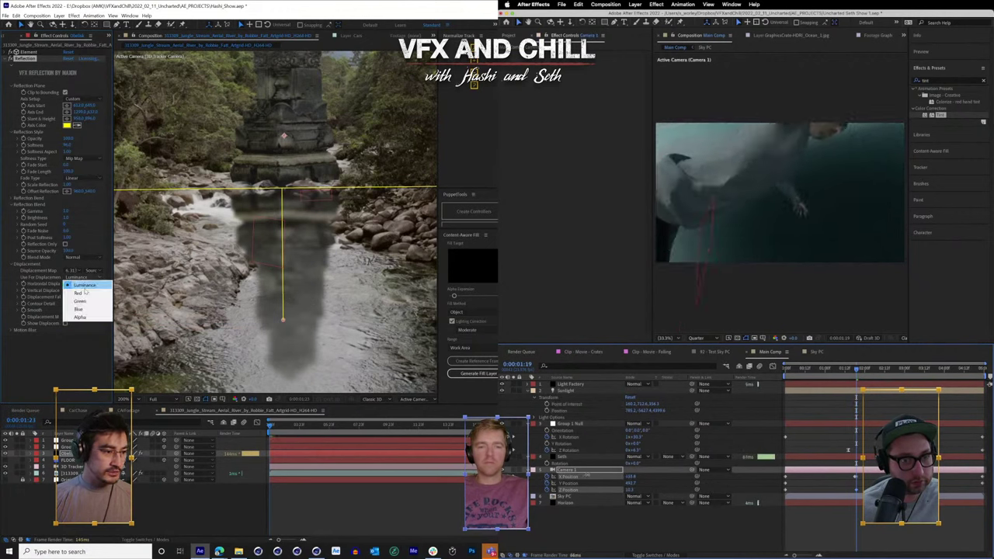
pyautogui.click(75, 284)
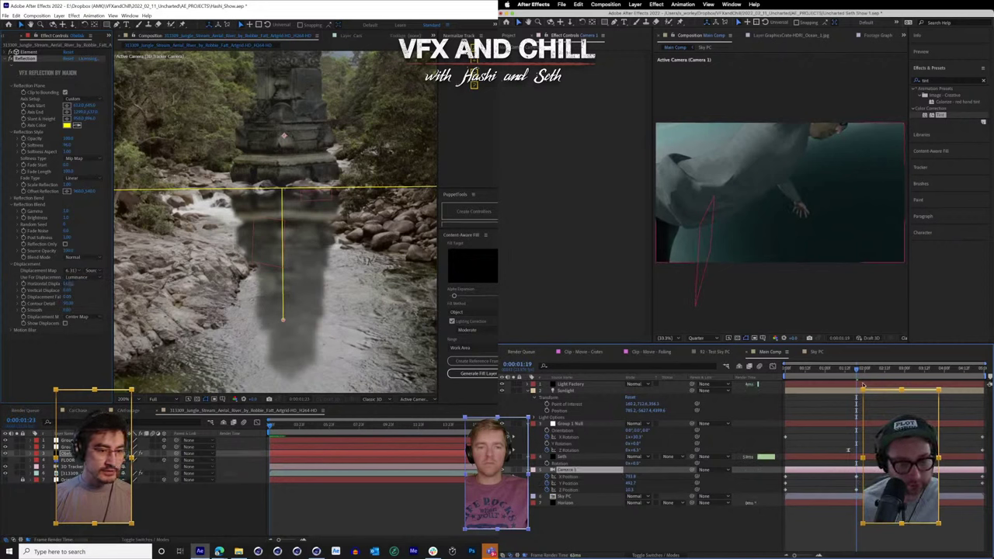
# - Examine the obelisk's displaced reflection up close and in the full river shot, and adjust Camera 1's Z Position in Main Comp
pyautogui.scroll(2, 327, 233)
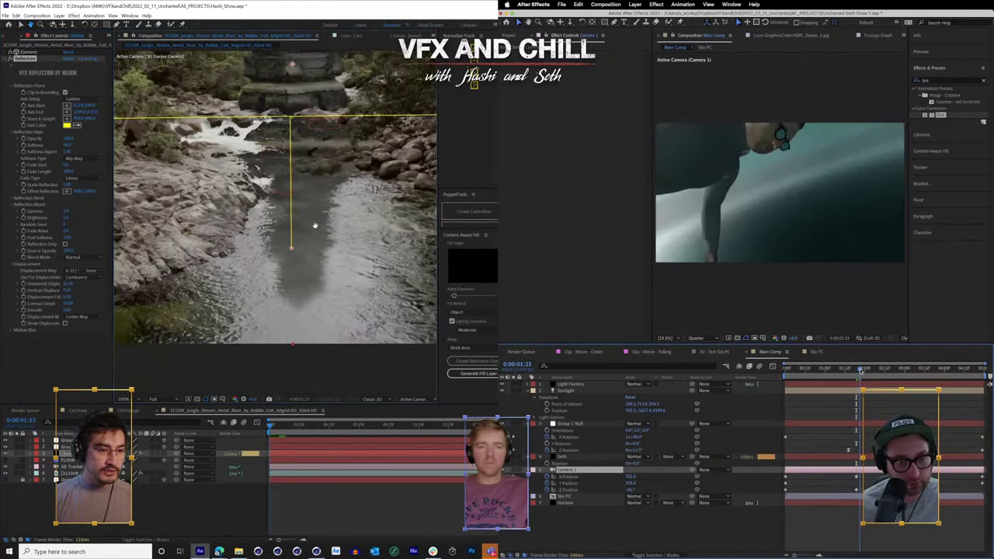
pyautogui.moveTo(336, 251); pyautogui.dragTo(310, 221)
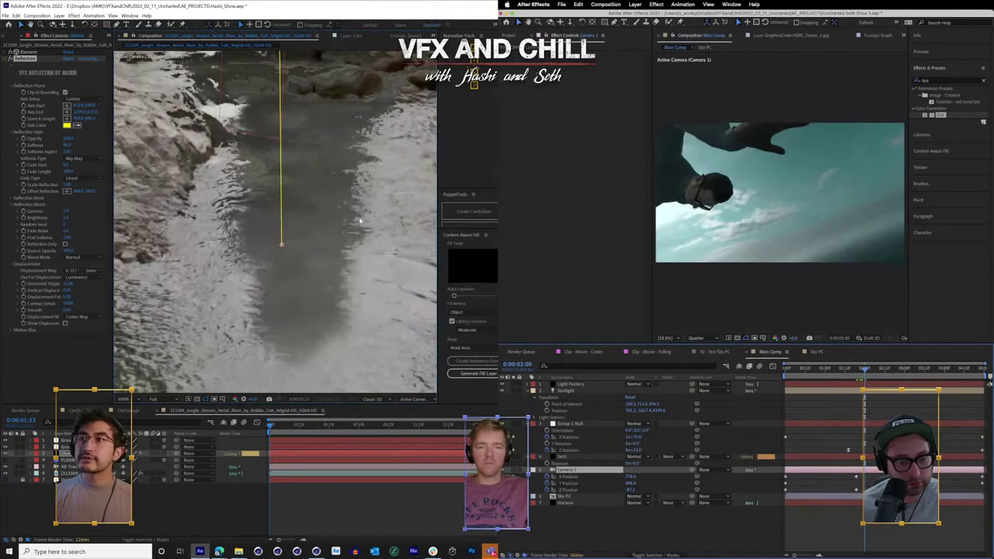
pyautogui.click(630, 490)
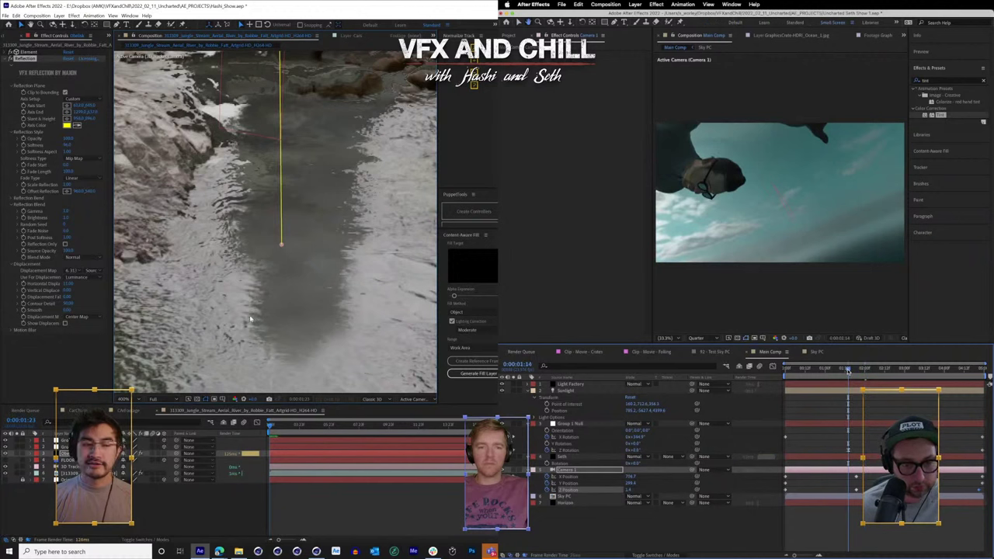
pyautogui.scroll(-1, 308, 196)
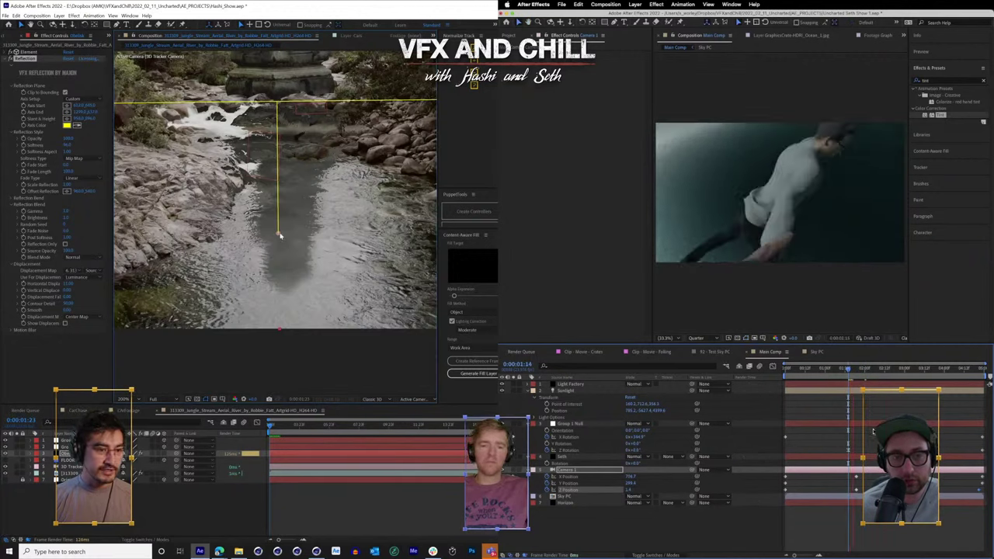
pyautogui.scroll(-1, 333, 256)
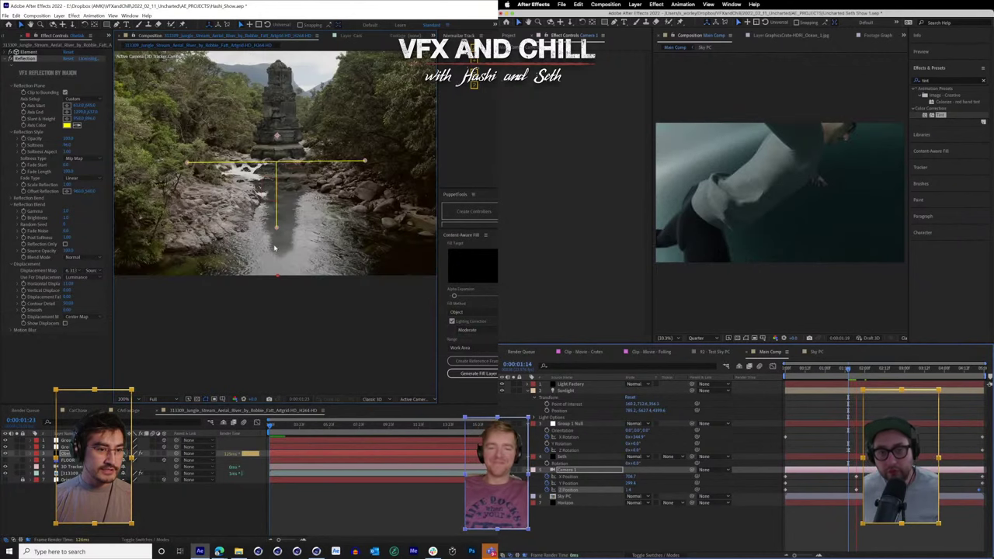
# - Adjust Camera 1's position at 0:00:01:19 in Main Comp, and raise the obelisk Reflection's Softness
pyautogui.press('space')
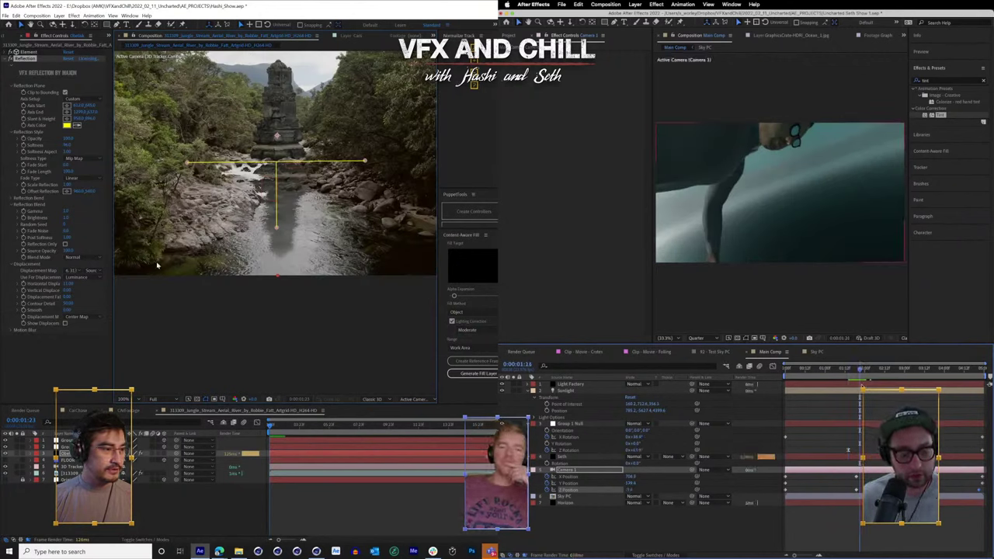
pyautogui.moveTo(860, 370); pyautogui.dragTo(857, 370)
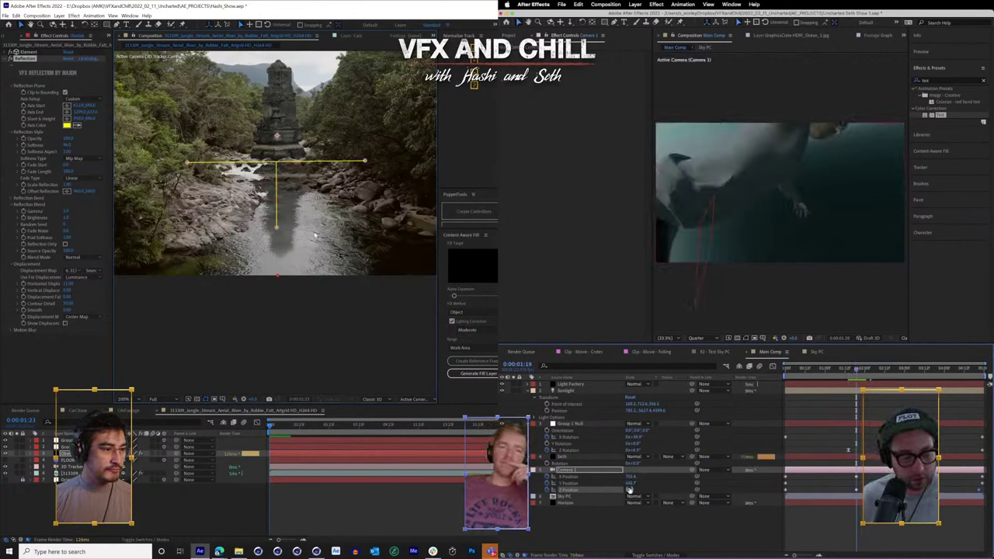
pyautogui.moveTo(614, 490); pyautogui.dragTo(541, 489)
pyautogui.scroll(1, 293, 246)
pyautogui.moveTo(68, 145); pyautogui.dragTo(74, 145)
pyautogui.moveTo(636, 483)
pyautogui.mouseDown()
pyautogui.moveTo(655, 478)
pyautogui.moveTo(630, 480)
pyautogui.mouseUp()
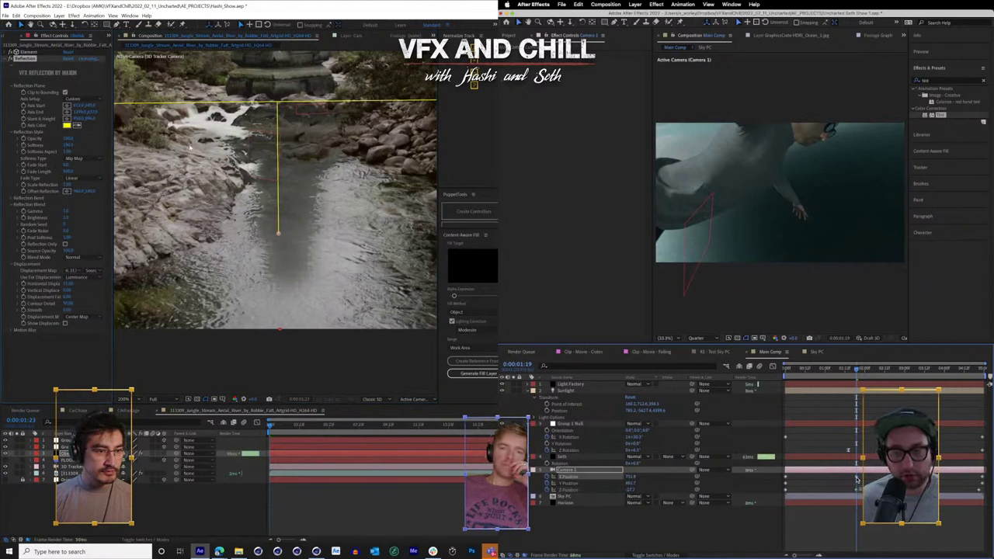
# - Preview the fall in Main Comp from 0:00:02:09, and examine the softened obelisk reflection up close and in the full river shot
pyautogui.scroll(1, 324, 231)
pyautogui.moveTo(857, 369); pyautogui.dragTo(880, 371)
pyautogui.scroll(-1, 314, 251)
pyautogui.moveTo(322, 141); pyautogui.dragTo(308, 186)
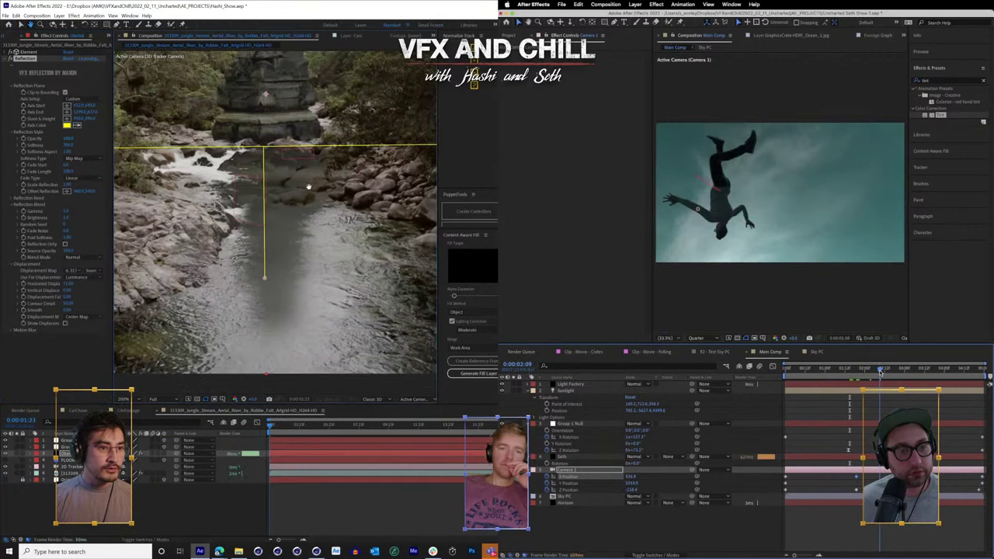
pyautogui.scroll(-1, 275, 221)
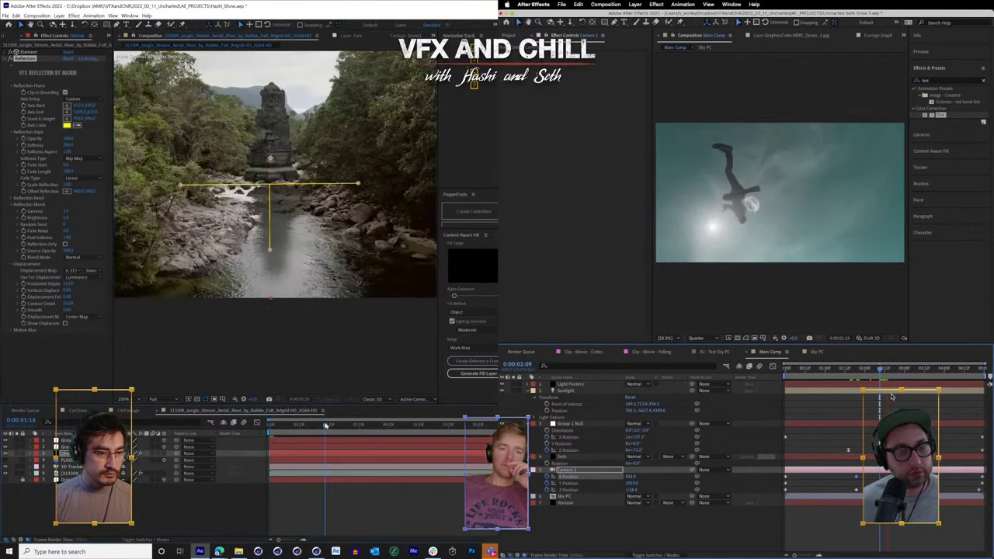
pyautogui.press('space')
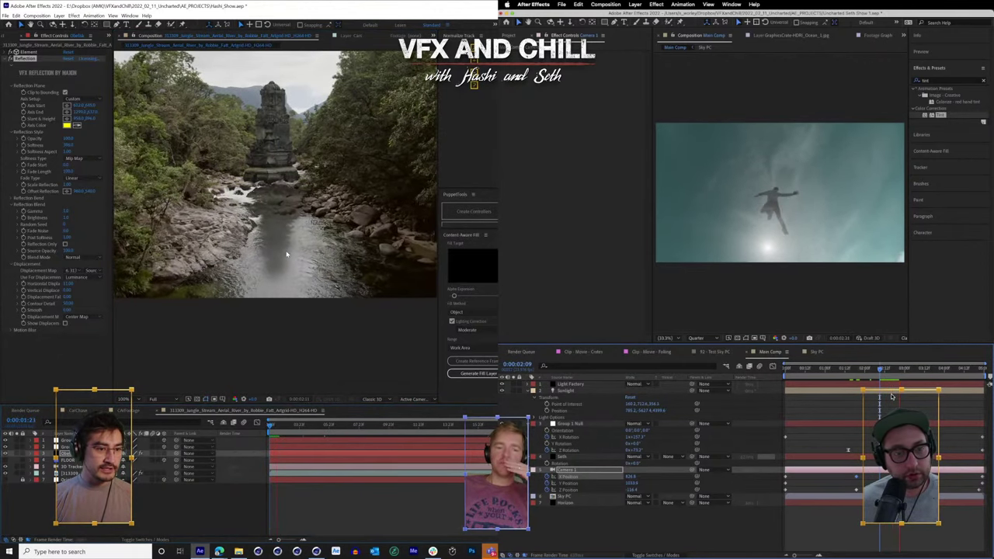
pyautogui.scroll(2, 326, 217)
pyautogui.moveTo(332, 202); pyautogui.dragTo(306, 224)
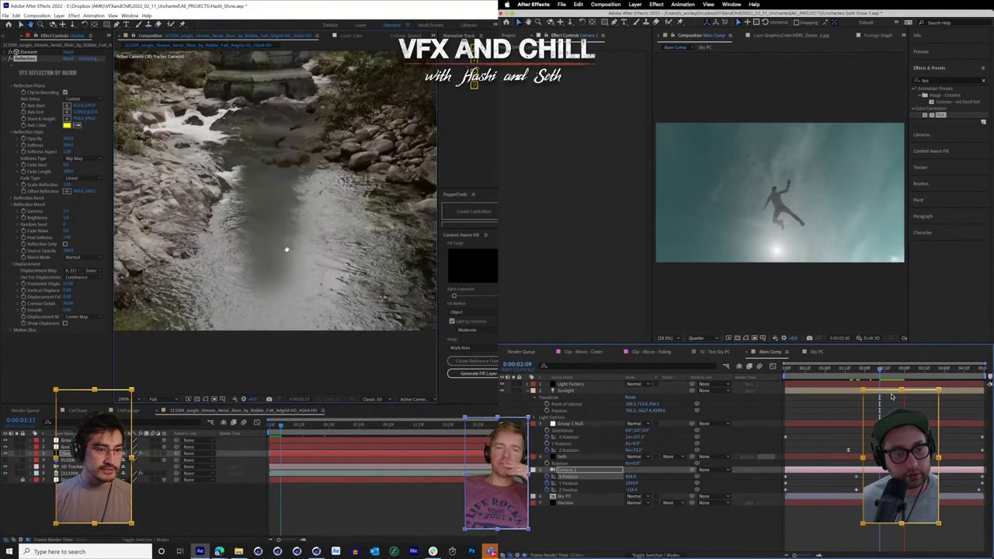
pyautogui.press('space')
pyautogui.moveTo(890, 371); pyautogui.dragTo(880, 372)
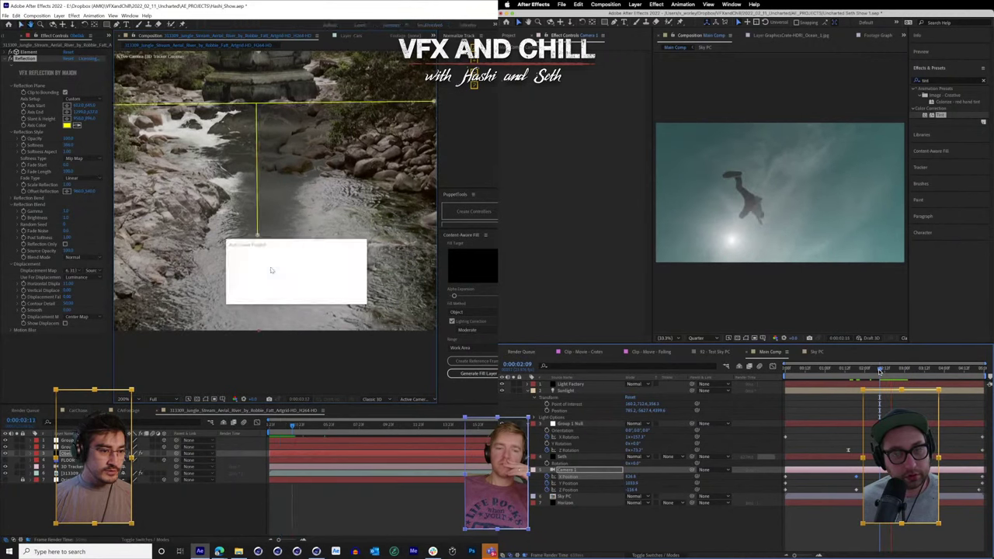
# - Check the fall around 0:00:04:02 and from 0:00:01:00 in Main Comp, and reveal the Reflection Bend settings
pyautogui.click(923, 372)
pyautogui.moveTo(923, 372); pyautogui.dragTo(948, 372)
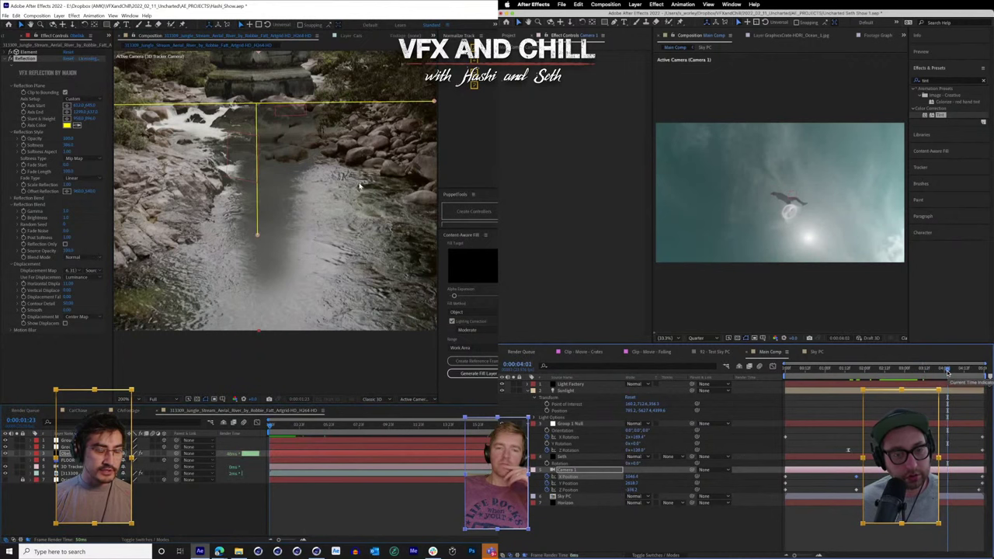
pyautogui.scroll(-1, 362, 186)
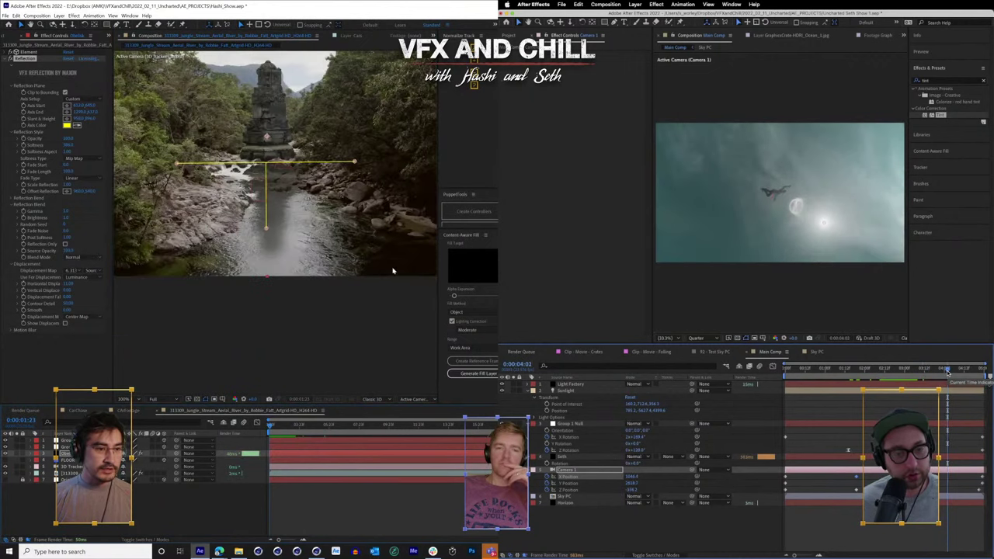
pyautogui.click(825, 371)
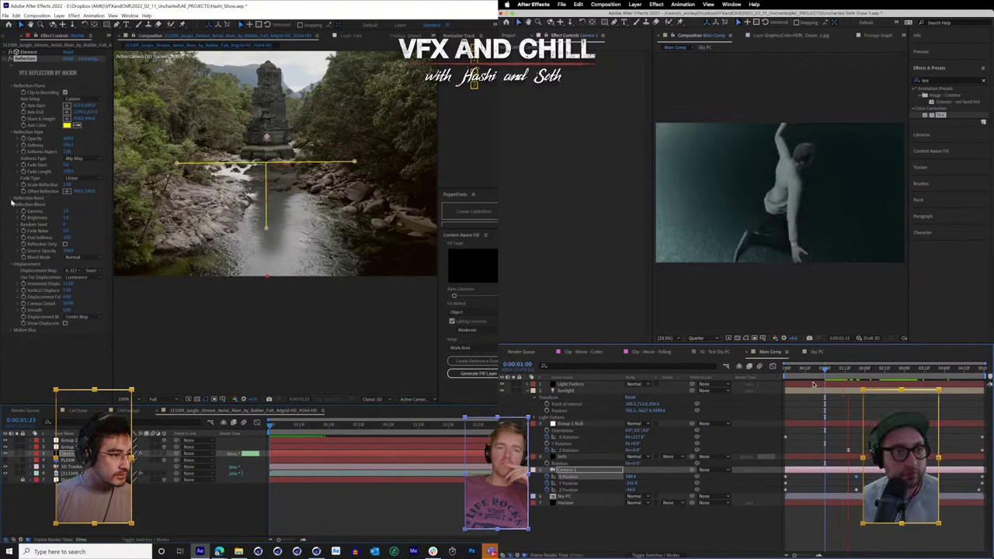
pyautogui.click(12, 200)
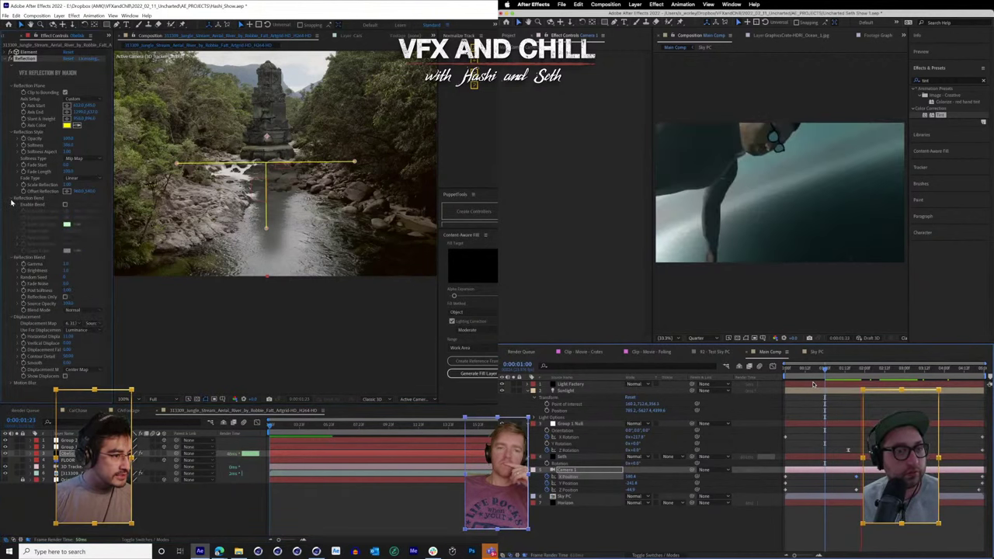
# - Move the Sunlight's Position toward the frame in Main Comp at 0:00:01:21, with the viewer zoomed out
pyautogui.click(572, 391)
pyautogui.scroll(-4, 703, 284)
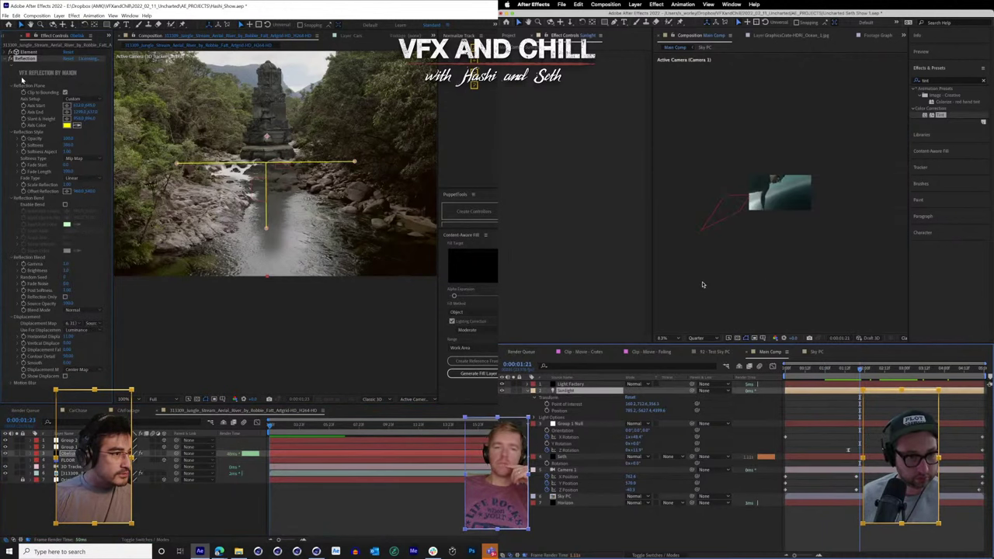
pyautogui.scroll(-1, 703, 284)
pyautogui.press('.')
pyautogui.press('.')
pyautogui.press('.')
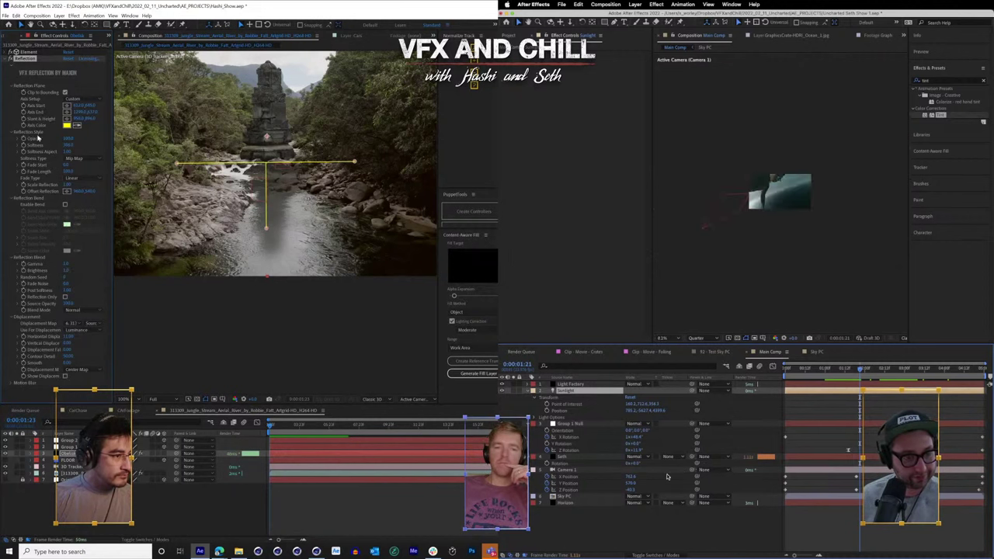
pyautogui.moveTo(632, 410); pyautogui.dragTo(727, 410)
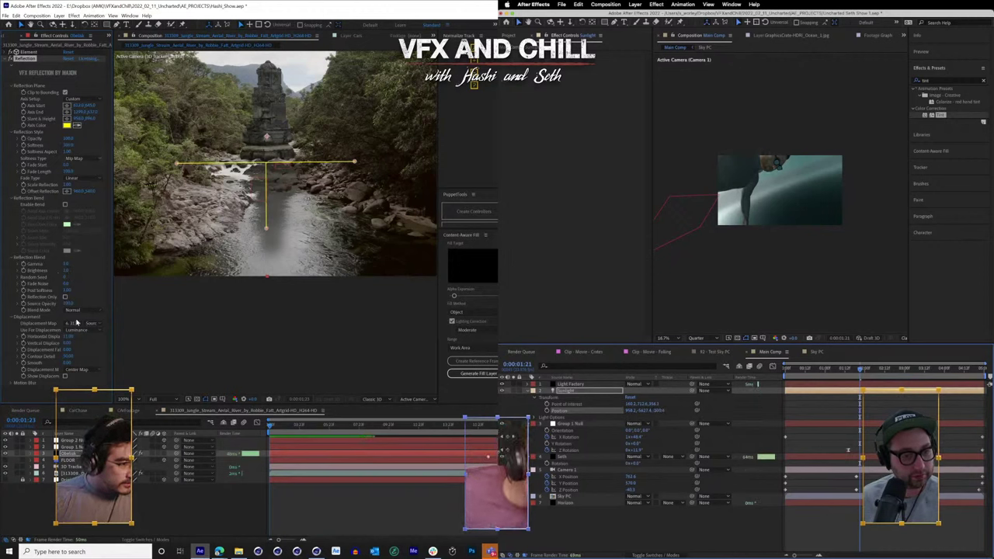
pyautogui.moveTo(632, 411); pyautogui.dragTo(547, 410)
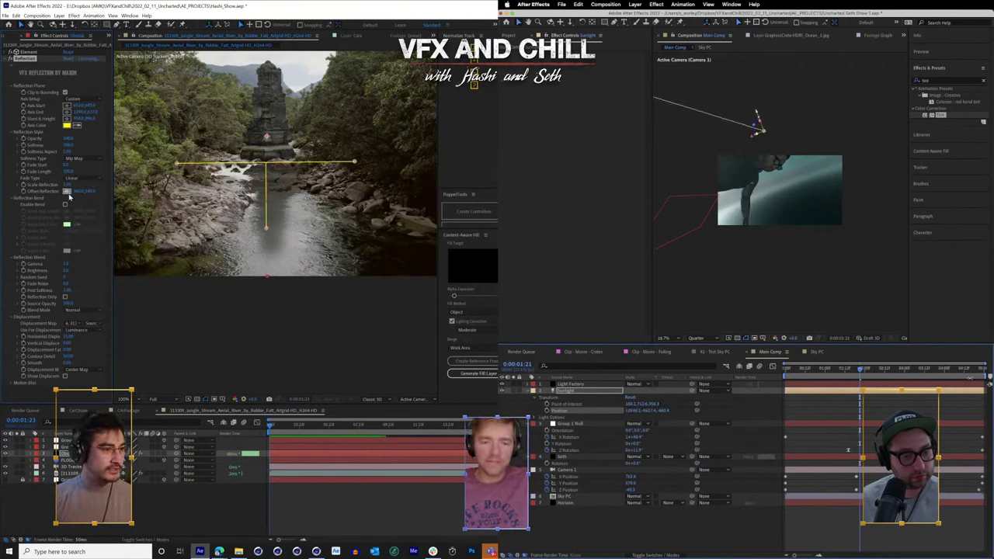
# - Reposition the Sunlight beside the falling man in the Main Comp viewer from 0:00:01:23, and select the obelisk's Reflection effect
pyautogui.press('pagedown')
pyautogui.press('pagedown')
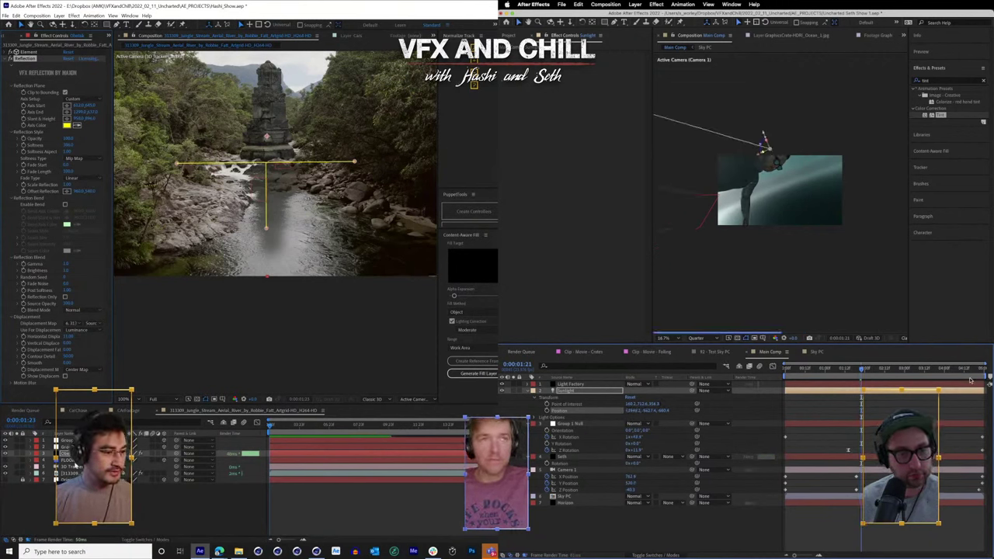
pyautogui.click(72, 453)
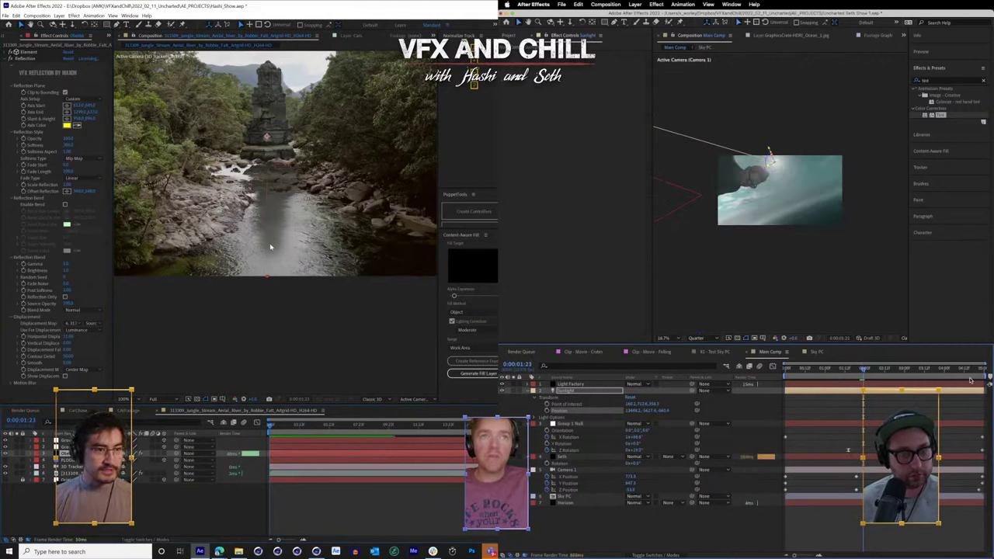
pyautogui.click(4, 59)
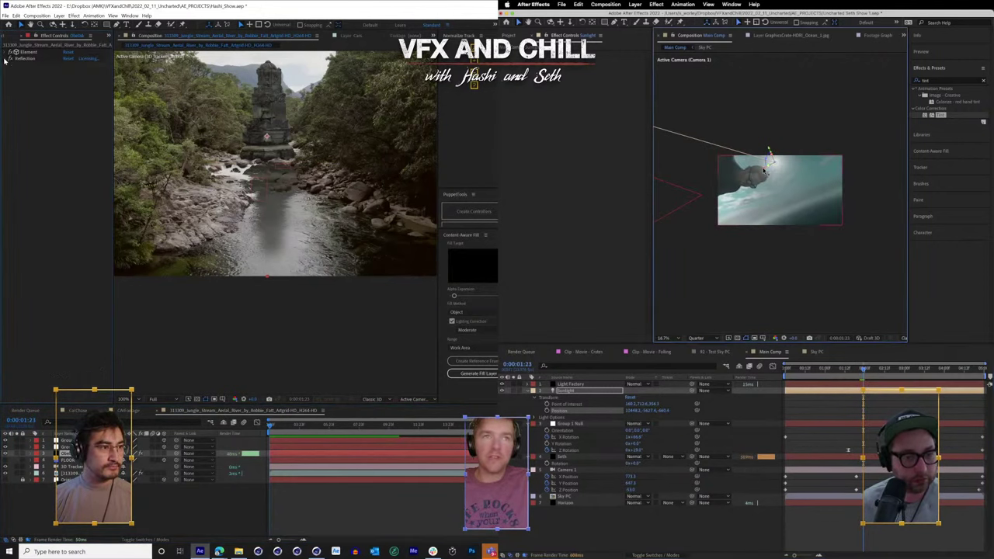
pyautogui.click(26, 59)
pyautogui.moveTo(770, 158); pyautogui.dragTo(723, 198)
pyautogui.click(66, 454)
pyautogui.press('pagedown')
pyautogui.press('pagedown')
pyautogui.click(28, 58)
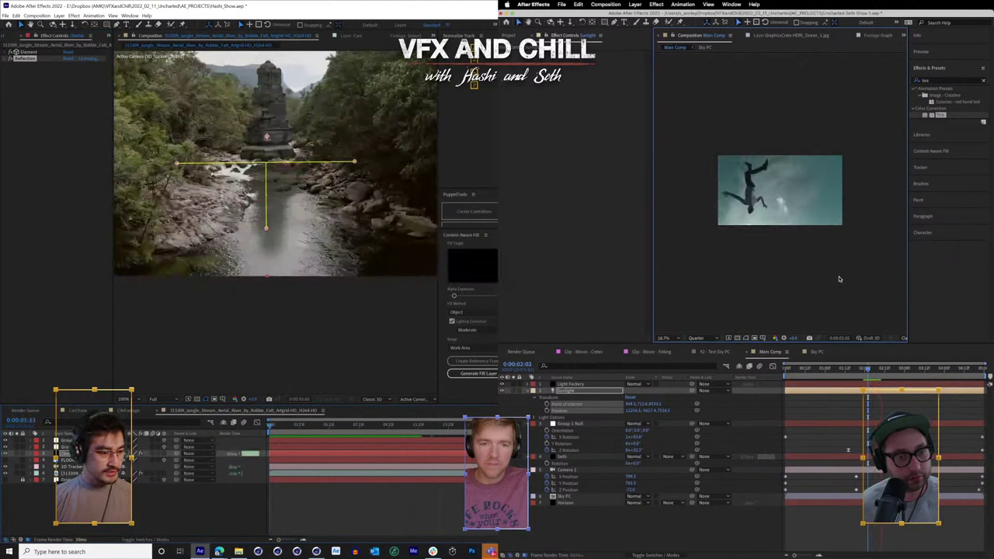
# - Enable keyframes for the obelisk Reflection's Axis Start, Axis End and Slant & Height, and adjust the Sunlight's Position at 0:00:02:01 in Main Comp
pyautogui.press('space')
pyautogui.click(867, 369)
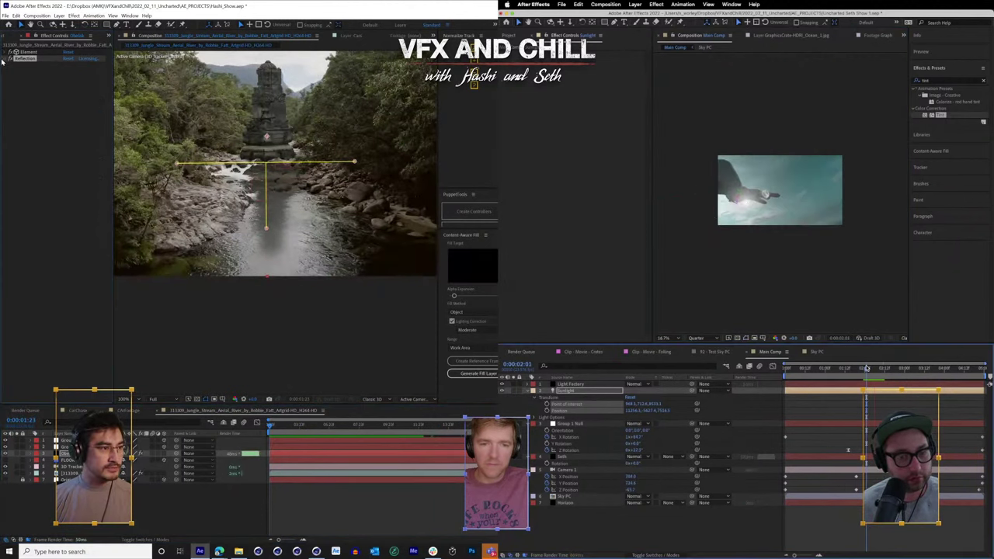
pyautogui.click(9, 59)
pyautogui.click(866, 369)
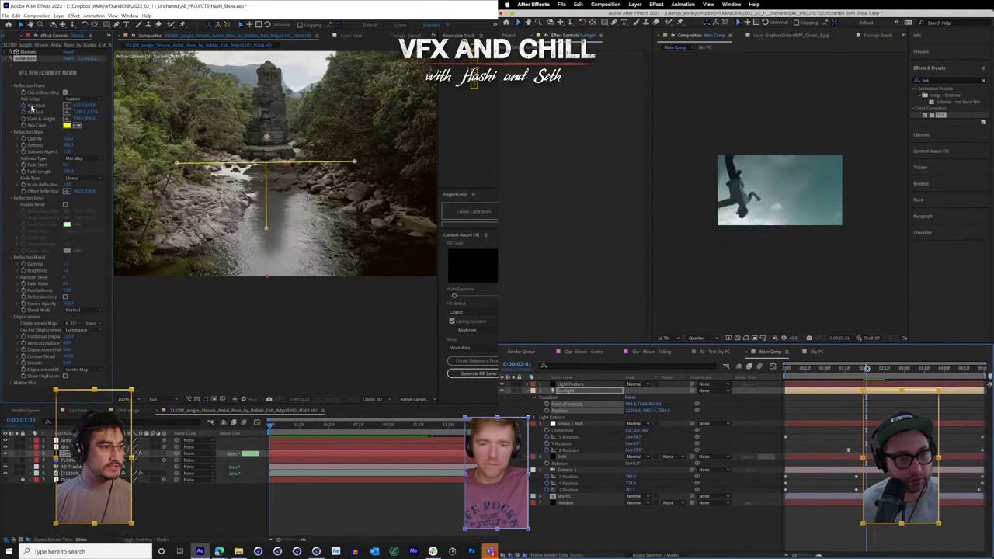
pyautogui.moveTo(177, 163)
pyautogui.mouseDown()
pyautogui.moveTo(286, 149)
pyautogui.moveTo(182, 101)
pyautogui.moveTo(156, 253)
pyautogui.moveTo(301, 124)
pyautogui.moveTo(206, 178)
pyautogui.moveTo(177, 166)
pyautogui.mouseUp()
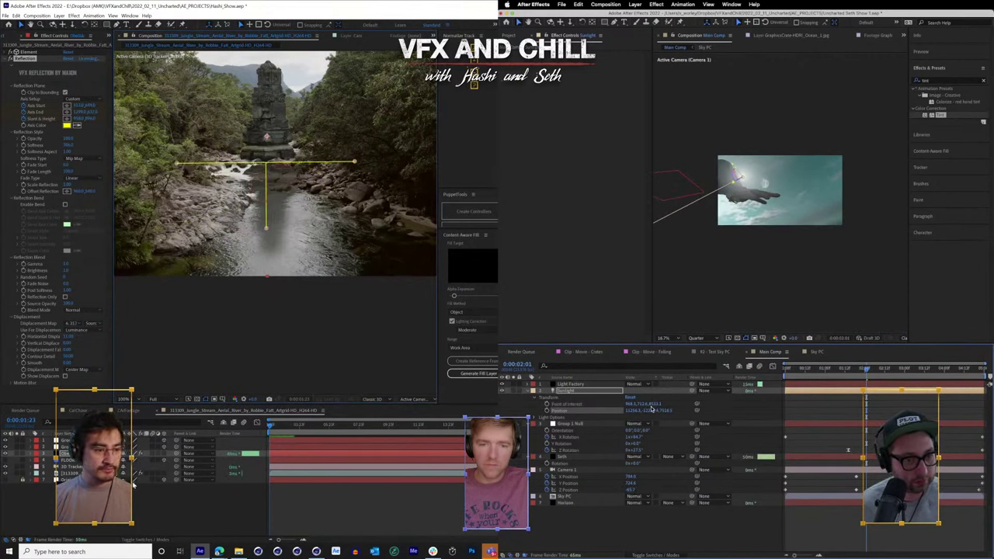
# - Inspect the river footage's 3D Camera Tracker points and group layers, and preview Main Comp from 0:00:00:16
pyautogui.click(97, 460)
pyautogui.click(97, 473)
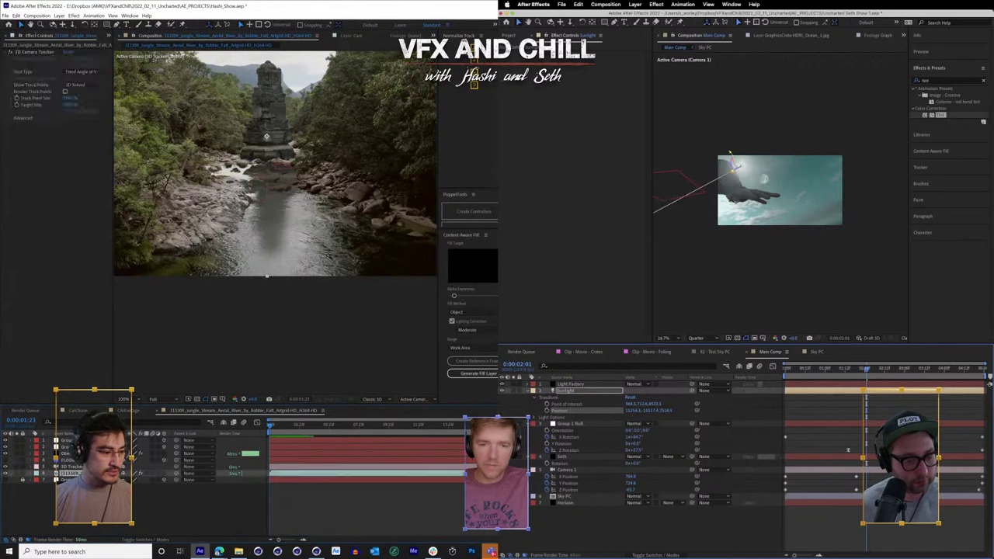
pyautogui.click(36, 52)
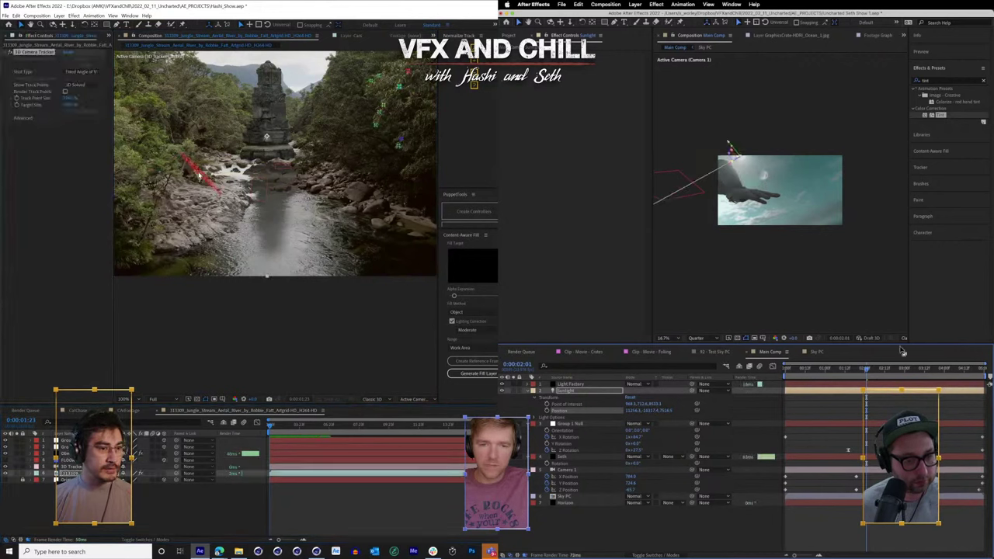
pyautogui.moveTo(858, 373); pyautogui.dragTo(811, 370)
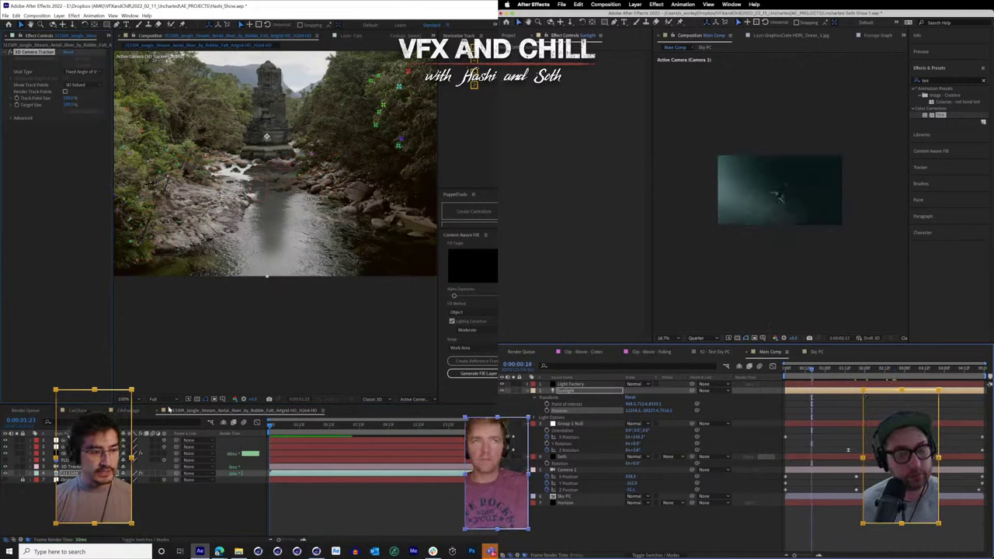
pyautogui.click(267, 136)
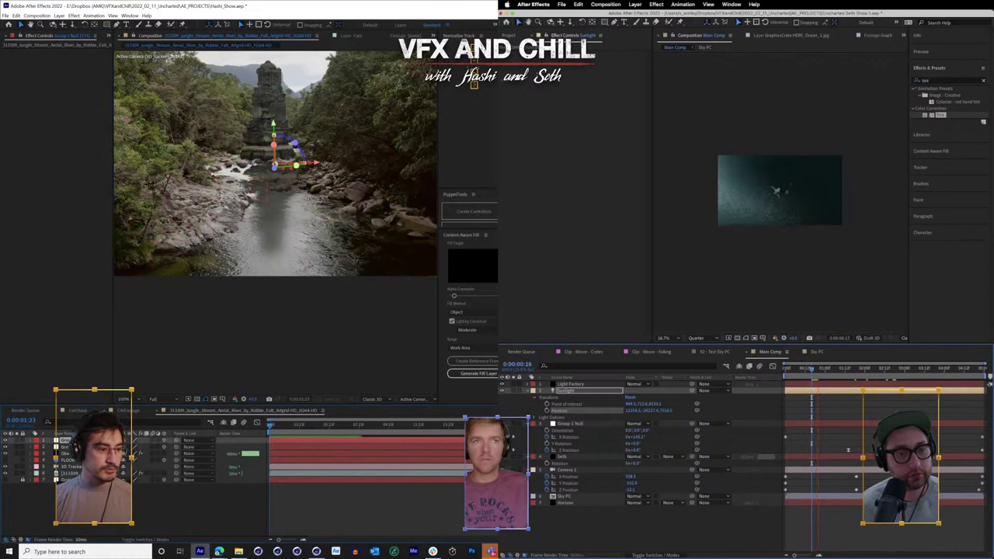
pyautogui.click(66, 447)
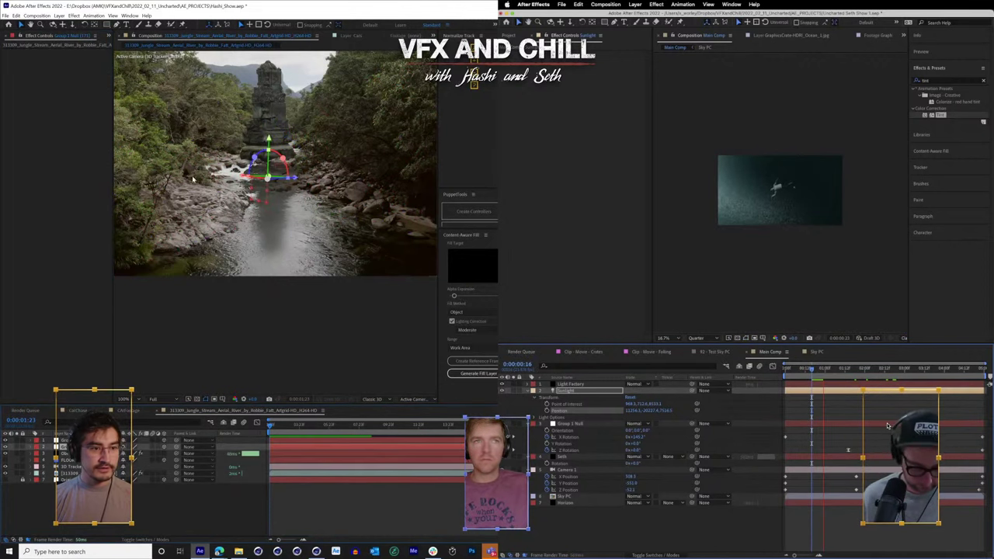
pyautogui.click(787, 281)
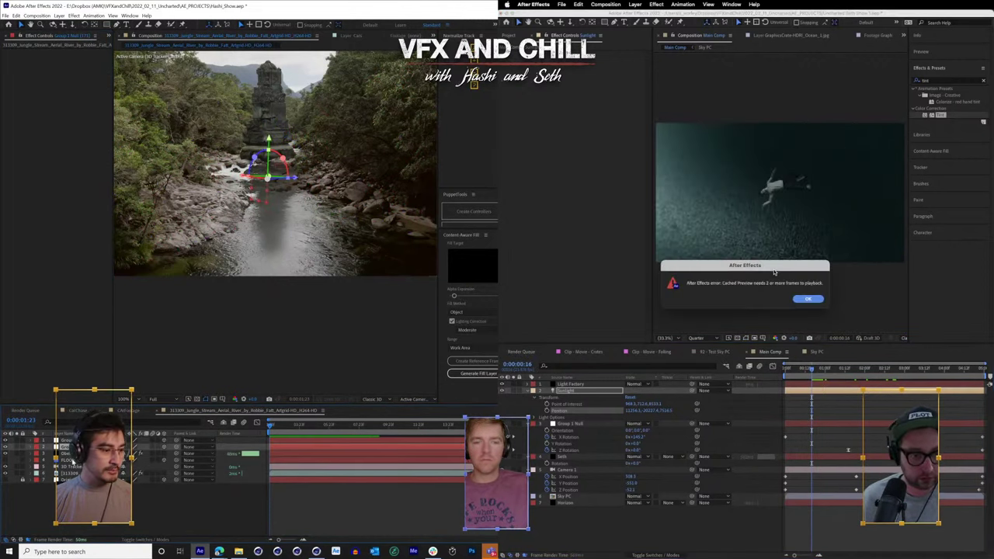
# - Reveal the obelisk layer's keyframes and move the Reflection's axis and height points to the obelisk's base near 0:00:17
pyautogui.click(66, 454)
pyautogui.click(804, 301)
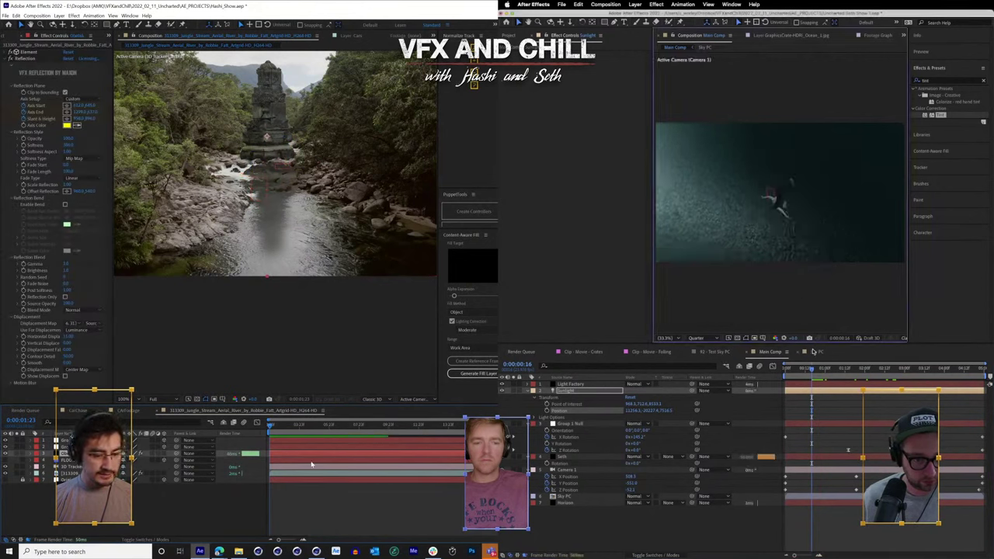
pyautogui.press('u')
pyautogui.click(812, 376)
pyautogui.press('space')
pyautogui.moveTo(293, 426); pyautogui.dragTo(506, 425)
pyautogui.scroll(-2, 327, 274)
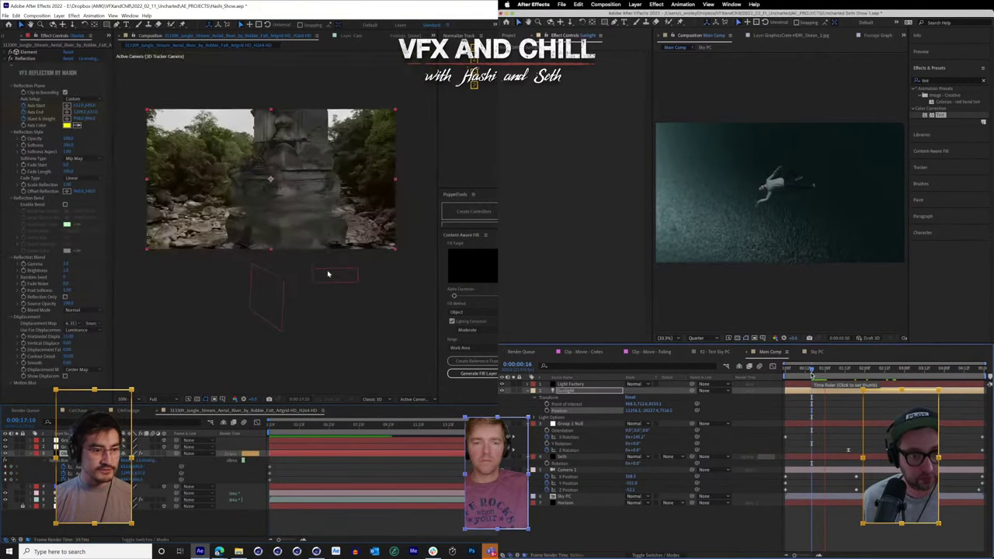
pyautogui.scroll(-2, 323, 272)
pyautogui.click(827, 376)
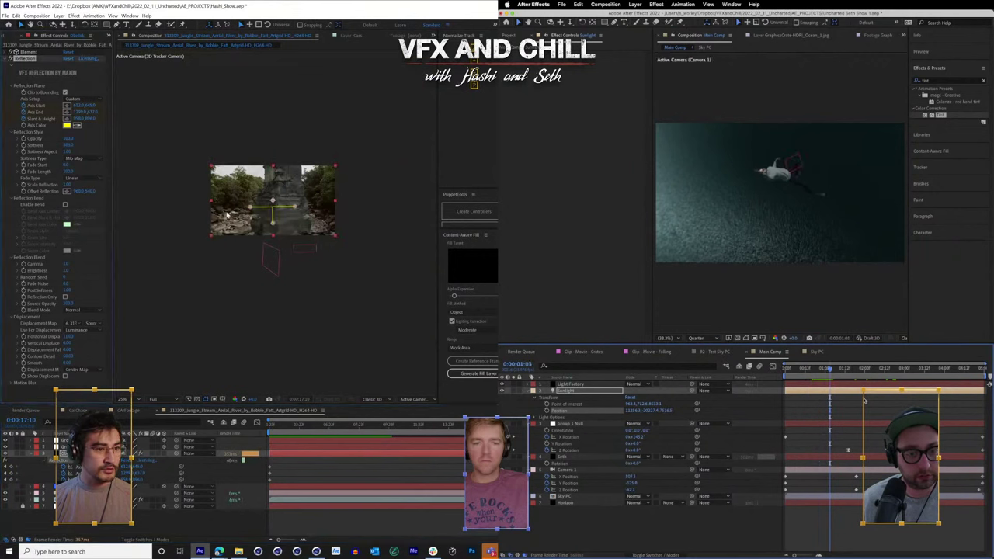
pyautogui.moveTo(250, 208); pyautogui.dragTo(250, 239)
pyautogui.click(867, 370)
pyautogui.moveTo(295, 208); pyautogui.dragTo(283, 264)
# - Create an adjustment layer named Shake in Main Comp at 0:00:02:13, and scrub the river shot to check the animated reflection
pyautogui.click(886, 370)
pyautogui.click(605, 5)
pyautogui.moveTo(636, 4)
pyautogui.click(757, 73)
pyautogui.press('Return')
pyautogui.write('Gra')
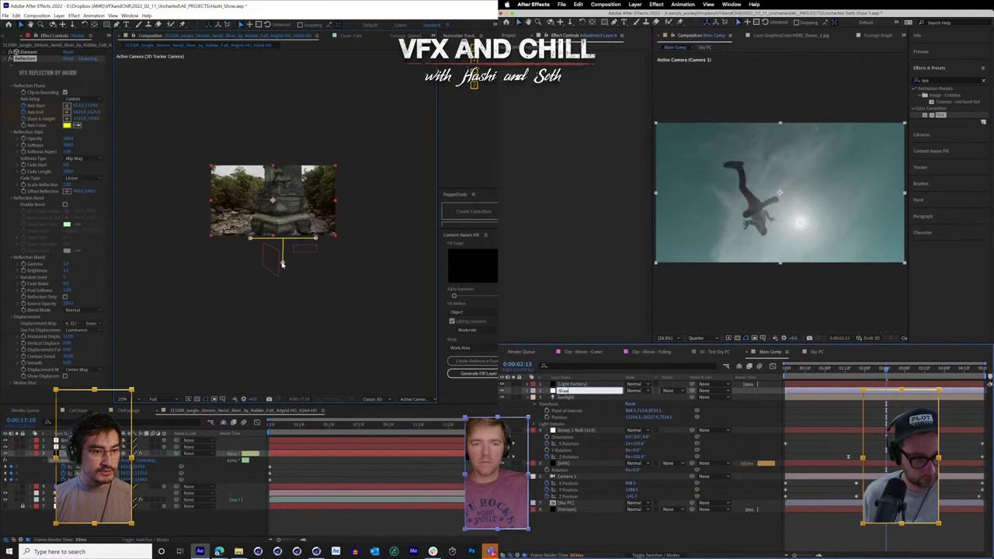
pyautogui.press('Return')
pyautogui.press('Return')
pyautogui.write('Shake')
pyautogui.moveTo(426, 427); pyautogui.dragTo(347, 434)
pyautogui.press('Return')
# - Move the Shake layer above Light Factory and apply a camera shake effect to it, and preview the river shot
pyautogui.moveTo(566, 390); pyautogui.dragTo(570, 384)
pyautogui.scroll(4, 322, 264)
pyautogui.hotkey('ctrl', 'space')
pyautogui.scroll(-1, 313, 271)
pyautogui.write('camera')
pyautogui.press('Down')
pyautogui.press('Return')
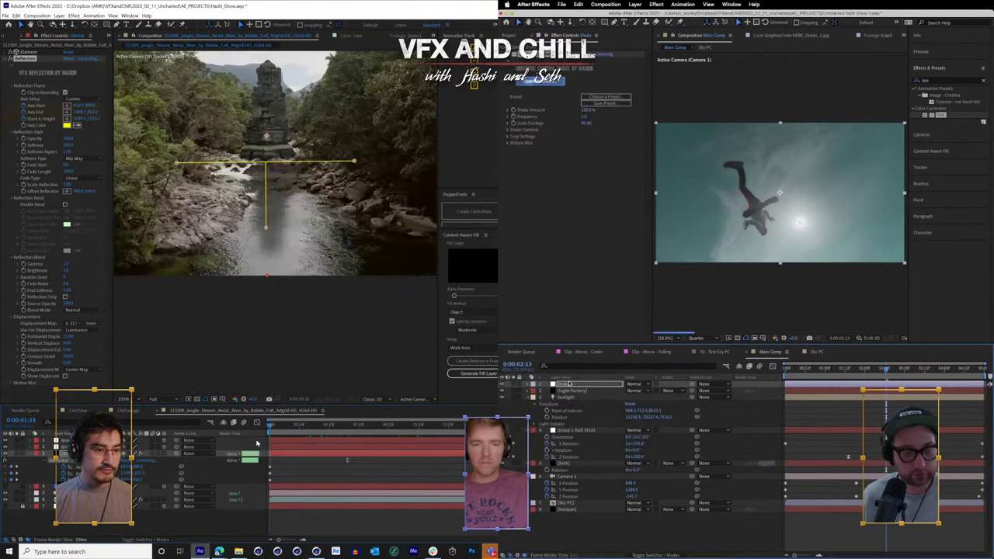
pyautogui.press('space')
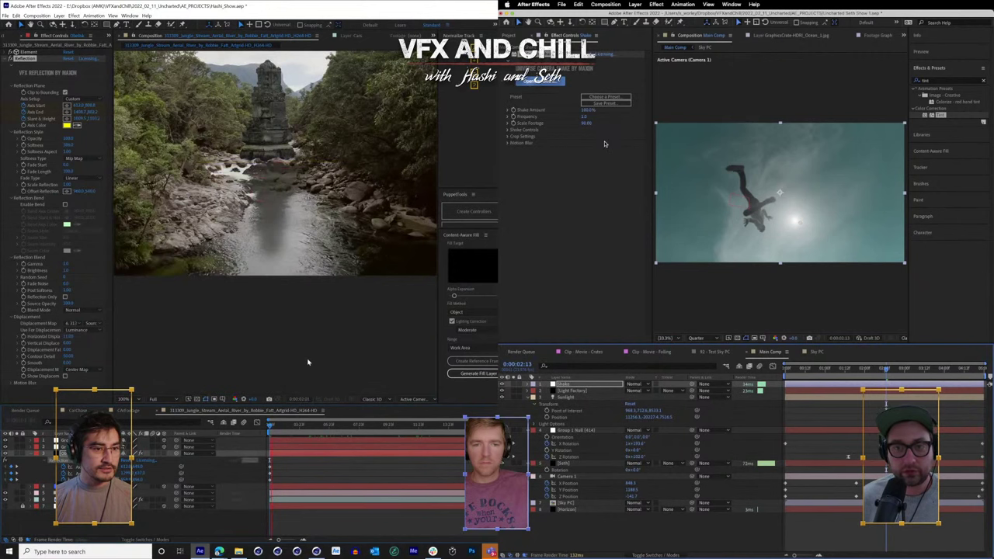
# - Scrub the river shot, and apply the Earthquake preset to the Shake layer's Camera Shake effect
pyautogui.moveTo(292, 426); pyautogui.dragTo(266, 432)
pyautogui.click(605, 97)
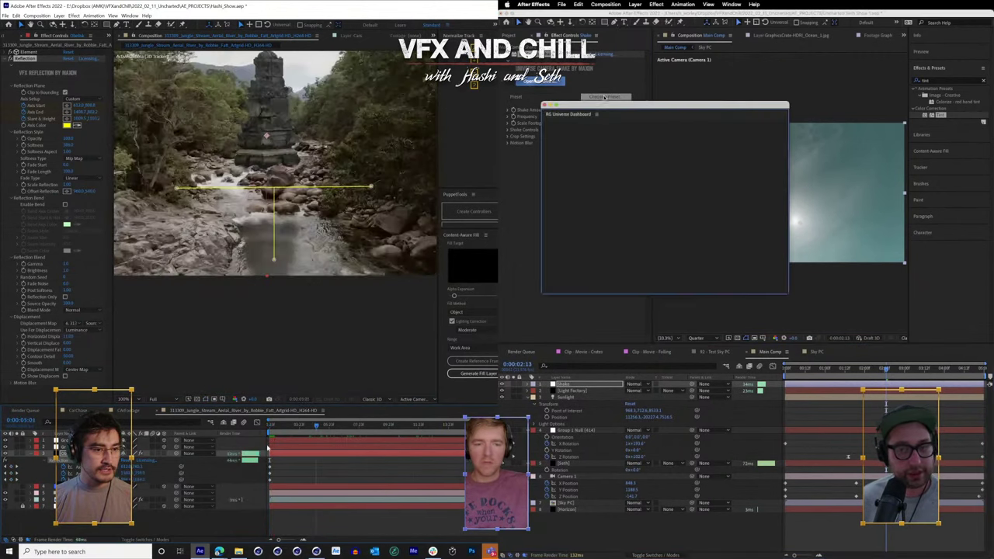
pyautogui.click(741, 172)
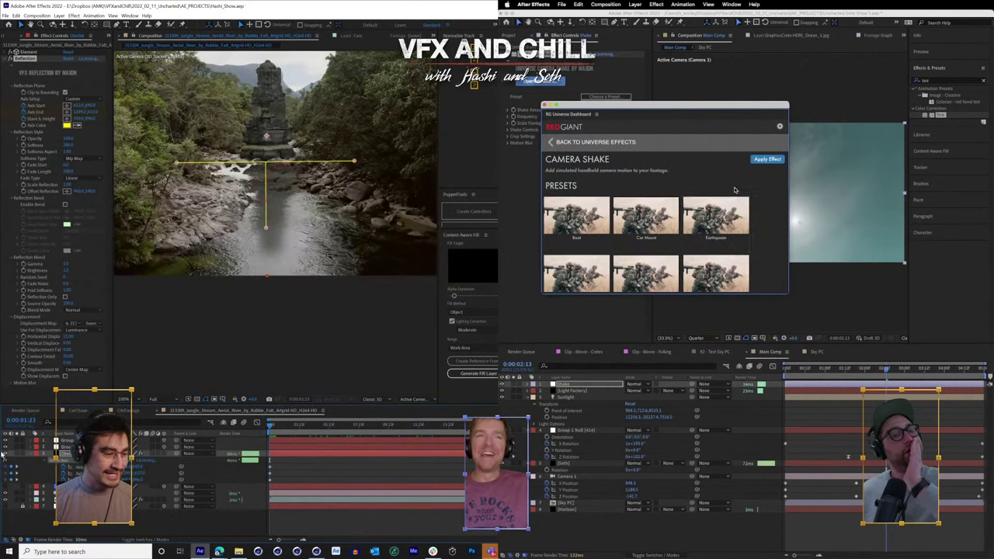
pyautogui.click(714, 245)
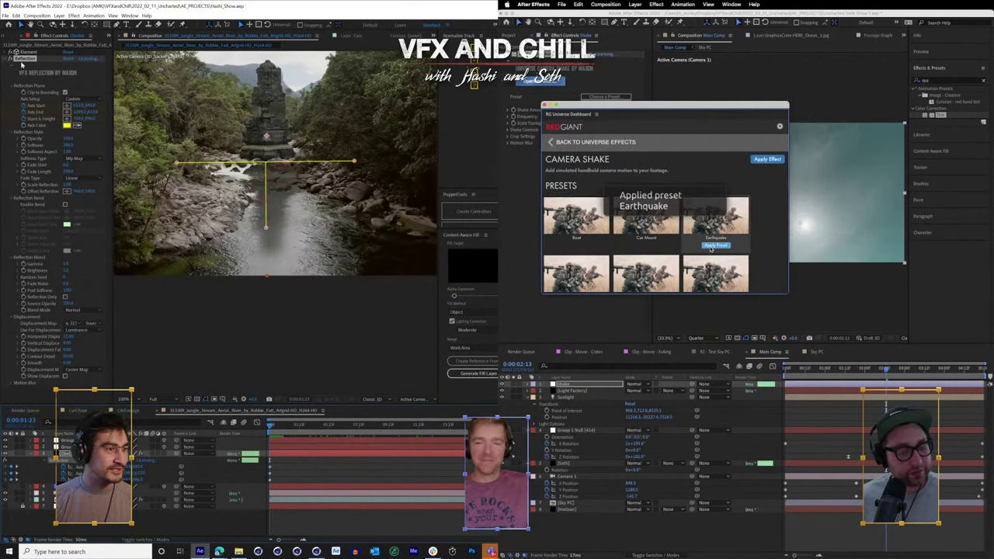
pyautogui.click(546, 105)
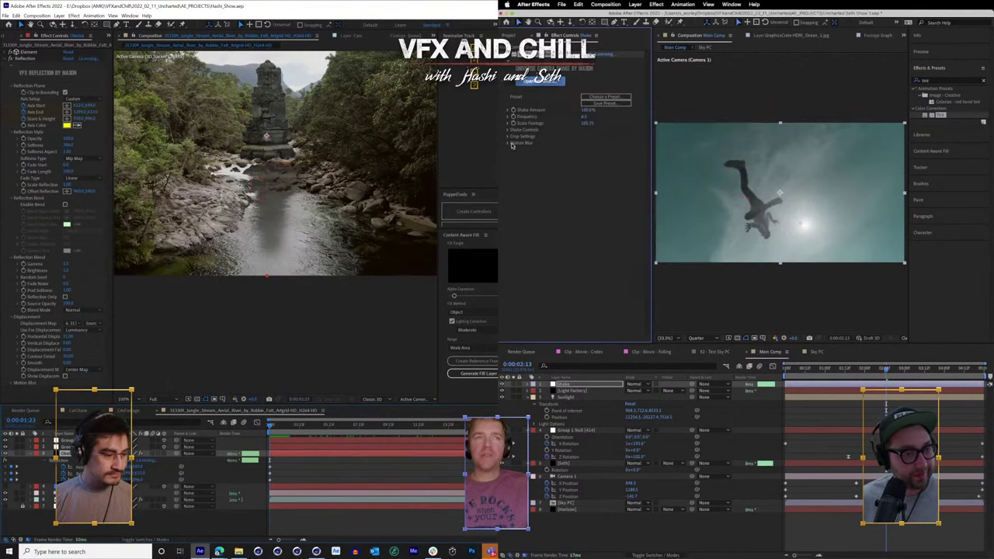
# - Set the camera shake's Motion Blur Amount to Medium and expand its Shake Controls
pyautogui.click(508, 143)
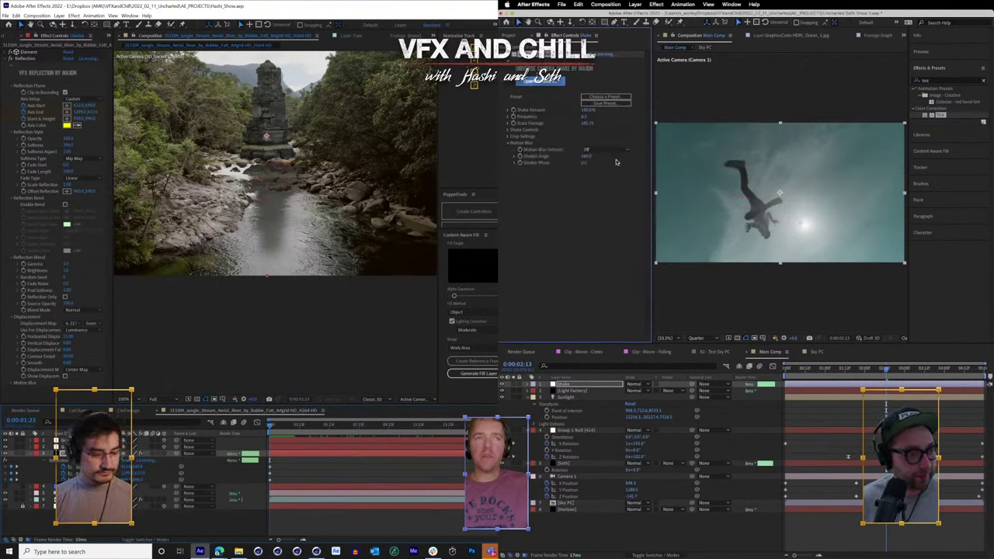
pyautogui.click(600, 149)
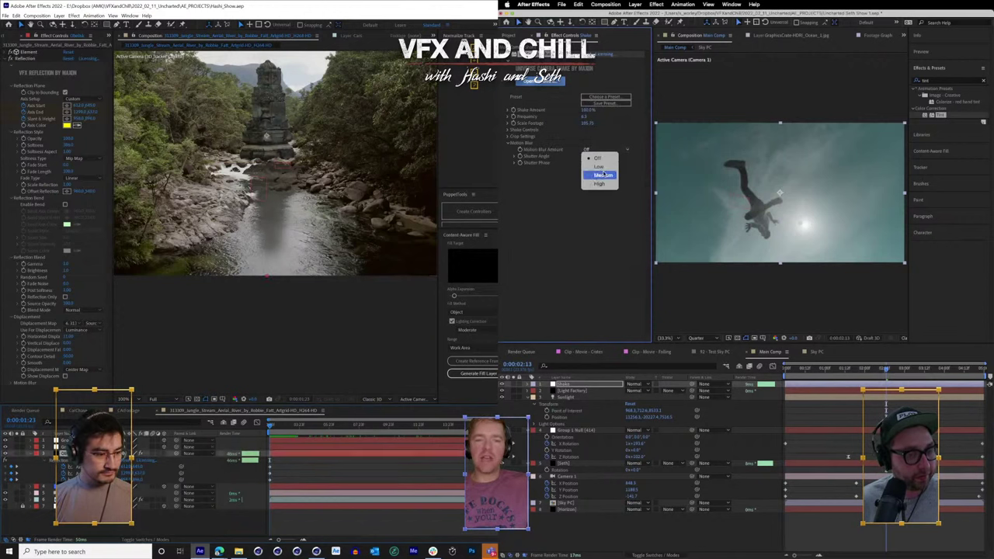
pyautogui.click(600, 170)
pyautogui.click(509, 130)
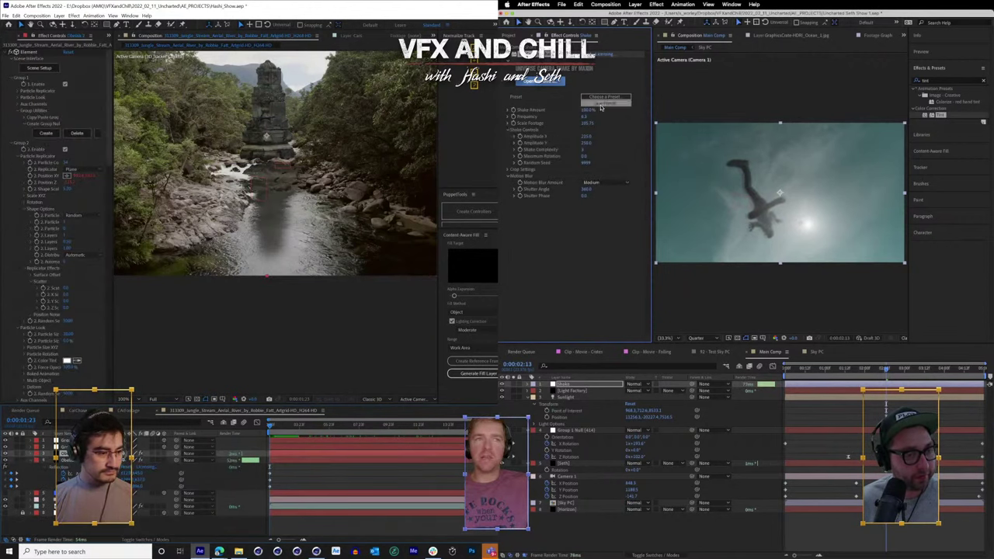
# - Apply the Car Mount preset to the Shake layer's camera shake, and select the upper obelisk layer in the river shot
pyautogui.click(605, 97)
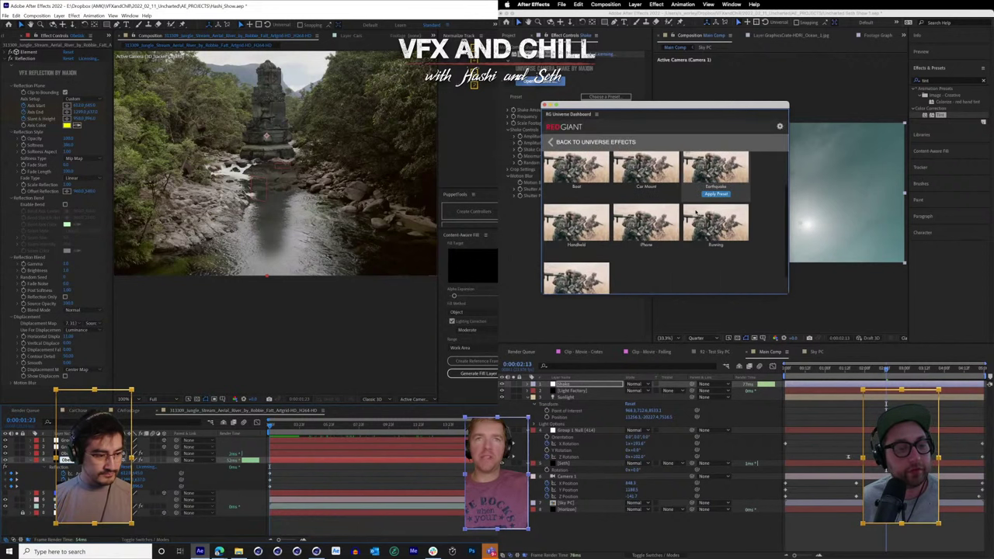
pyautogui.click(65, 454)
pyautogui.click(647, 194)
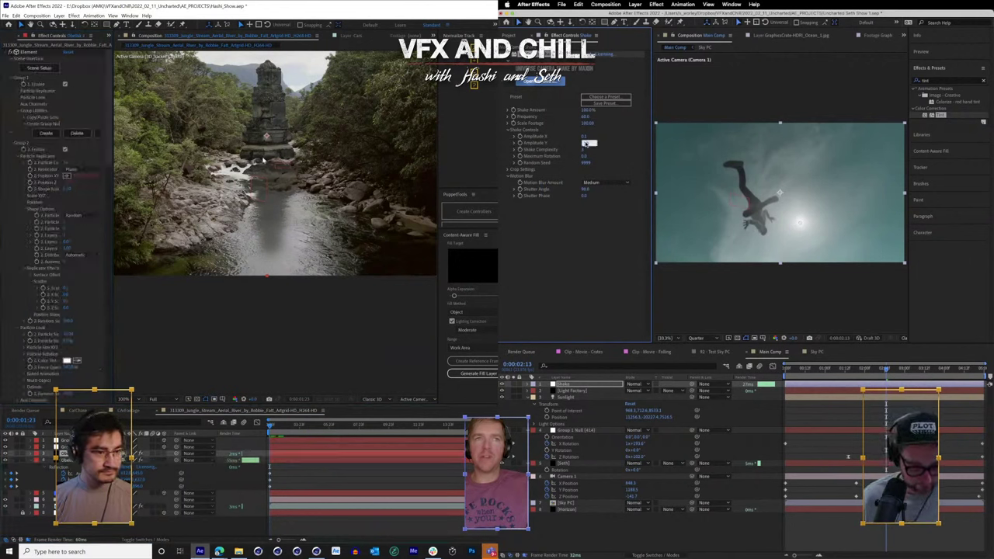
# - Set the camera shake's Amplitude X to 10 and Amplitude Y to 30, and preview Main Comp
pyautogui.press('Return')
pyautogui.press('Return')
pyautogui.press('space')
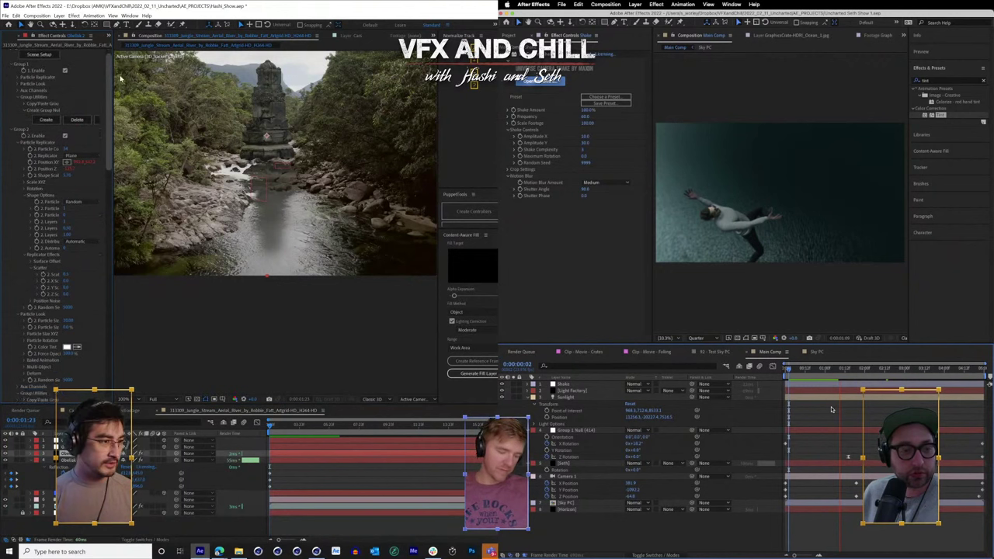
# - Collapse the Element and Reflection settings of the upper obelisk layer
pyautogui.click(7, 52)
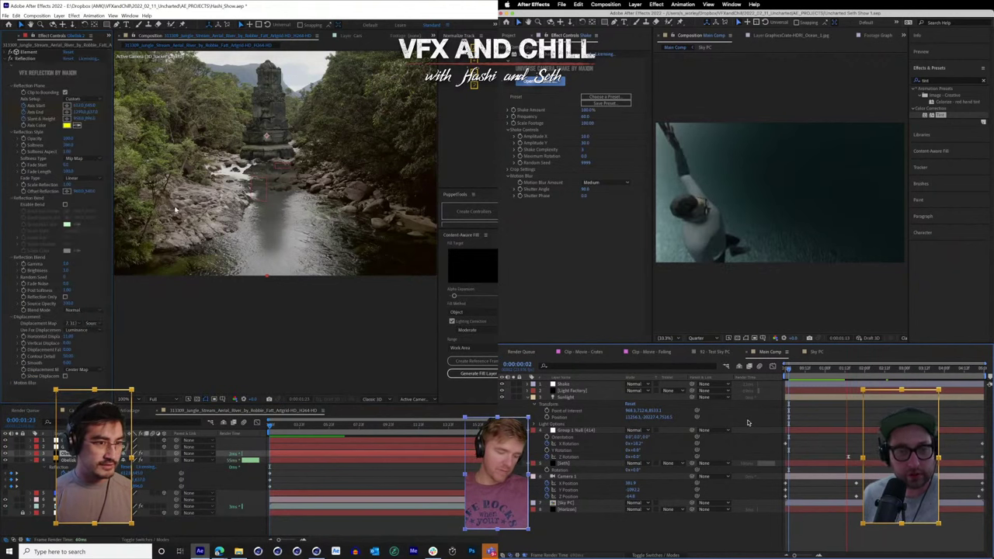
pyautogui.click(25, 59)
pyautogui.click(6, 59)
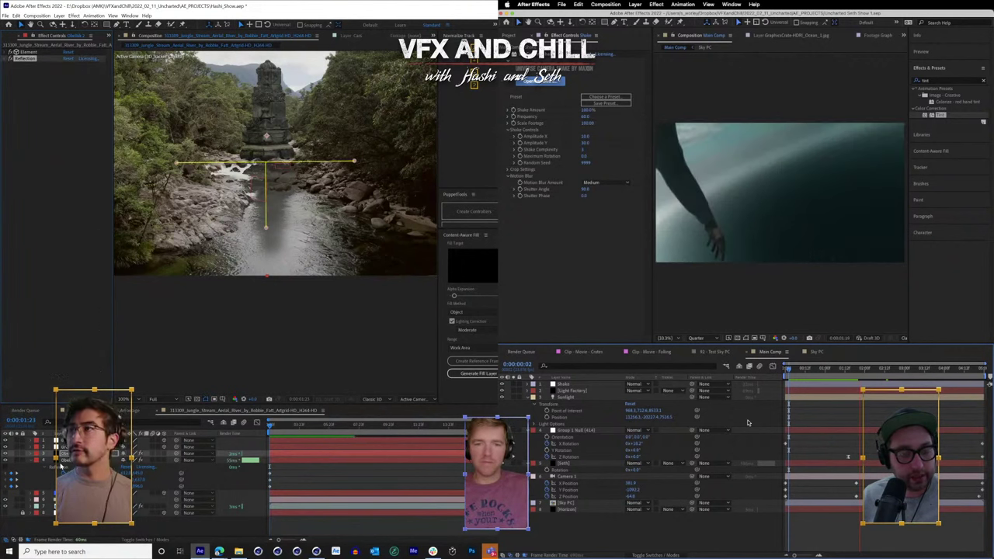
# - Move the Group 1 Null layer directly below Light Factory in Main Comp, and preview from 0:00:01:10
pyautogui.click(796, 371)
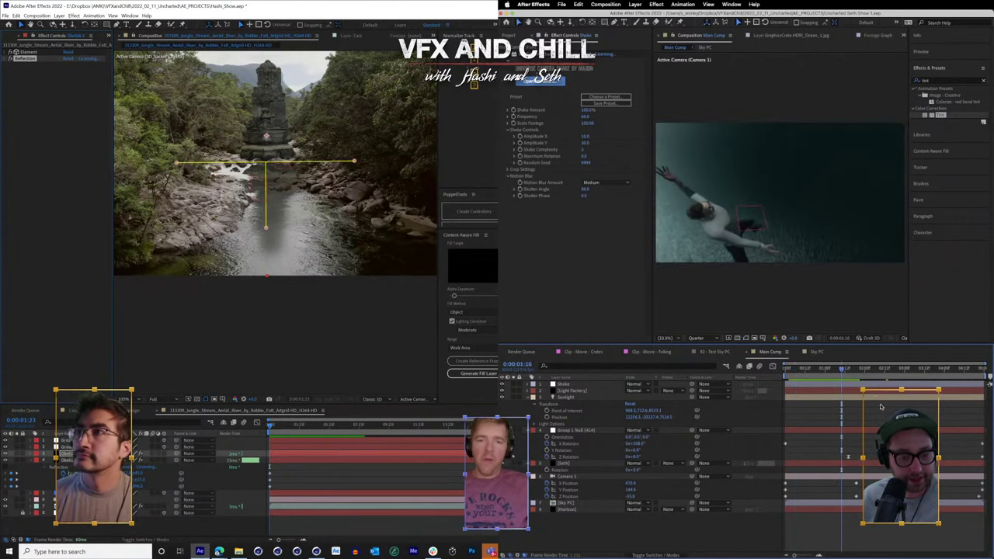
pyautogui.click(584, 431)
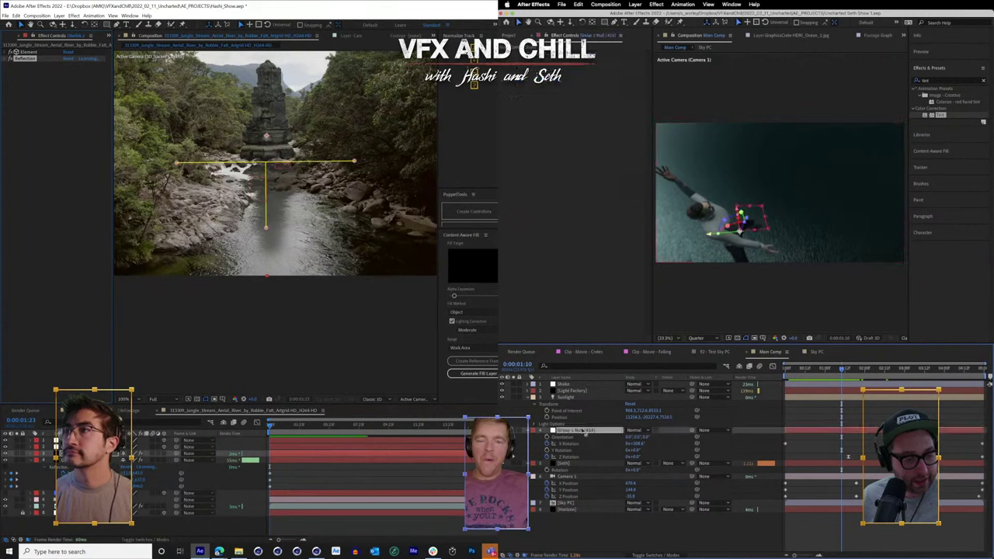
pyautogui.moveTo(581, 400); pyautogui.dragTo(581, 398)
pyautogui.moveTo(842, 372); pyautogui.dragTo(842, 377)
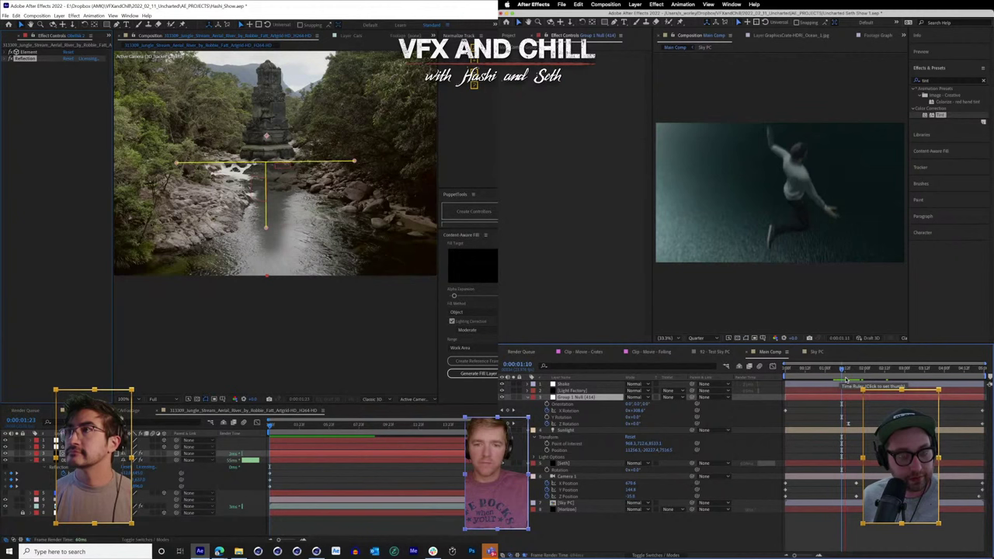
# - Move the Camera 1 layer above the falling man's layer, and scrub Main Comp to 0:00:02:05 to check the sun
pyautogui.click(835, 370)
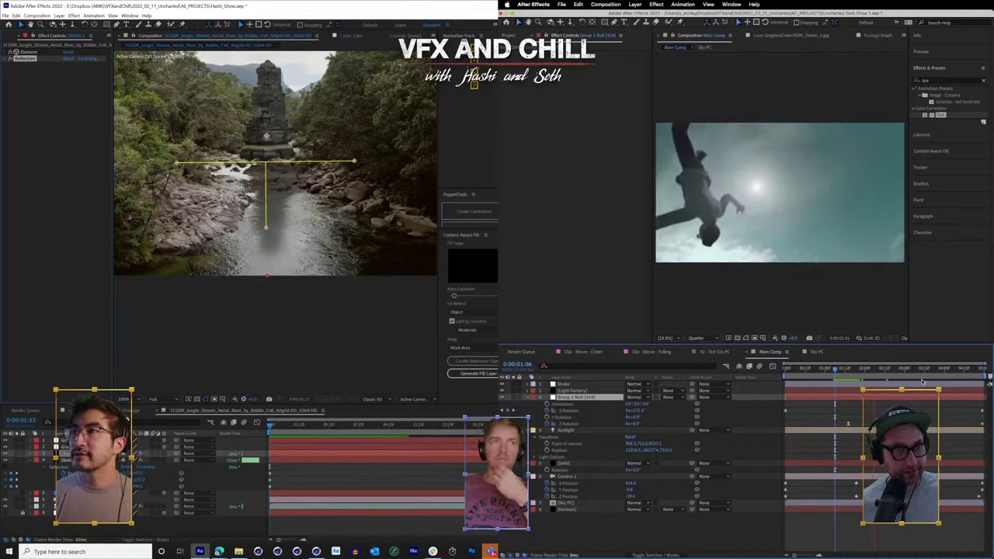
pyautogui.click(572, 477)
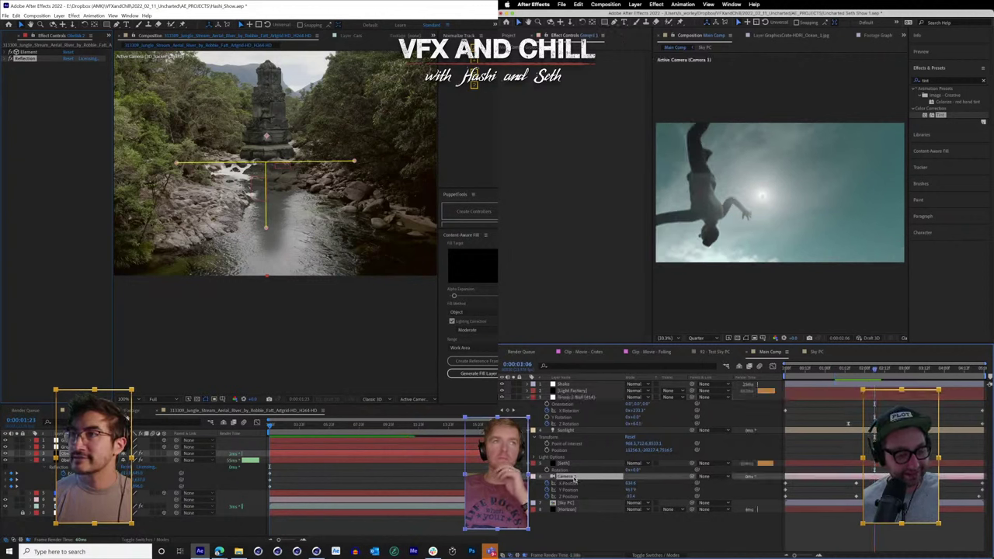
pyautogui.moveTo(573, 478); pyautogui.dragTo(574, 464)
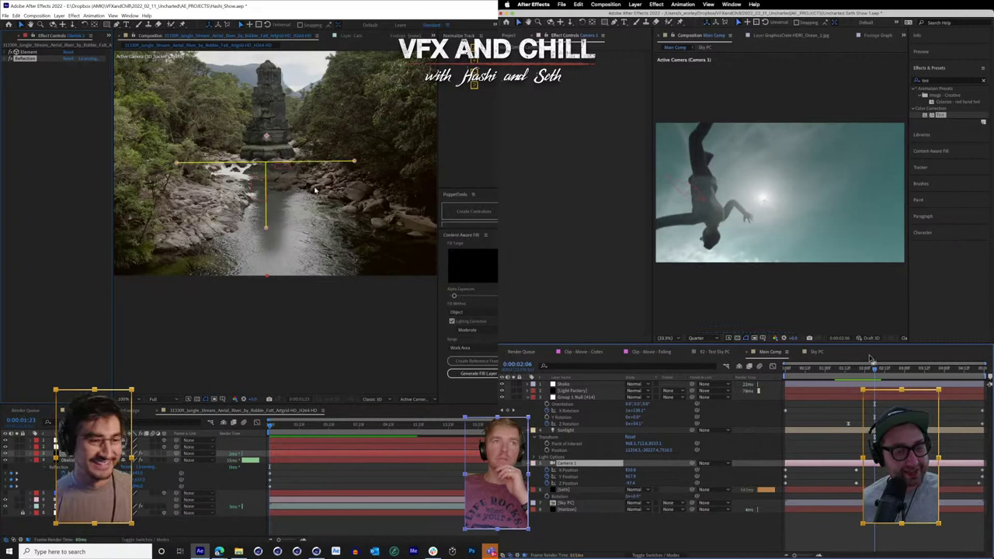
pyautogui.moveTo(889, 373); pyautogui.dragTo(873, 373)
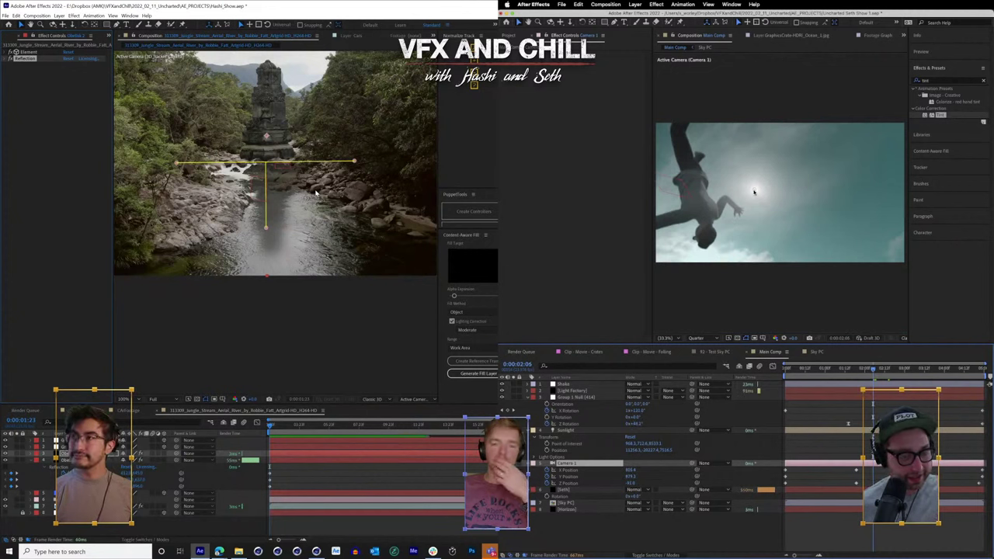
# - Select the Sunlight layer and move the light toward the falling man's body in the view at 0:00:02:05
pyautogui.click(568, 396)
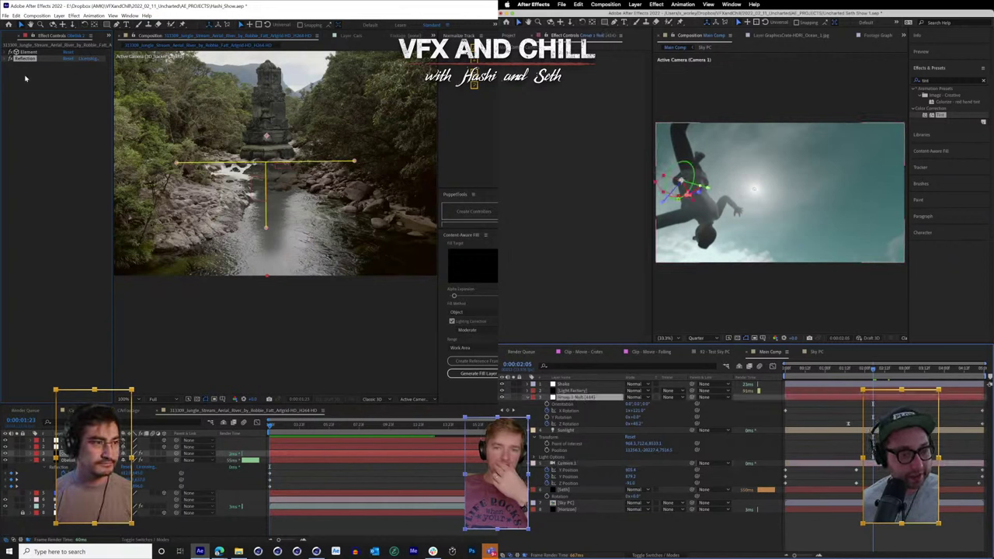
pyautogui.click(572, 430)
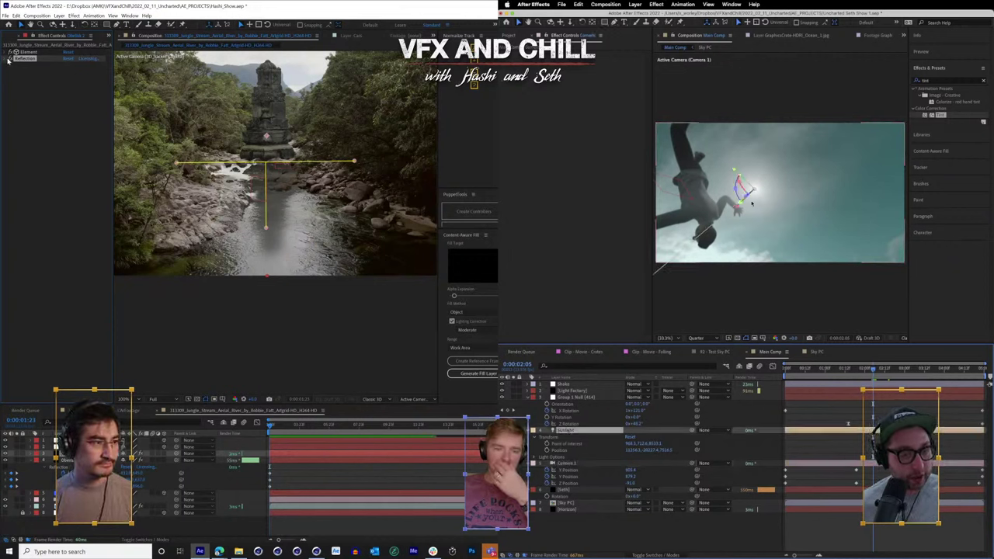
pyautogui.click(5, 59)
pyautogui.moveTo(738, 203); pyautogui.dragTo(682, 194)
pyautogui.click(260, 337)
pyautogui.click(863, 368)
# - Apply a Tint effect to the upper obelisk layer in the river shot, and preview Main Comp from 0:00:01:23
pyautogui.click(8, 58)
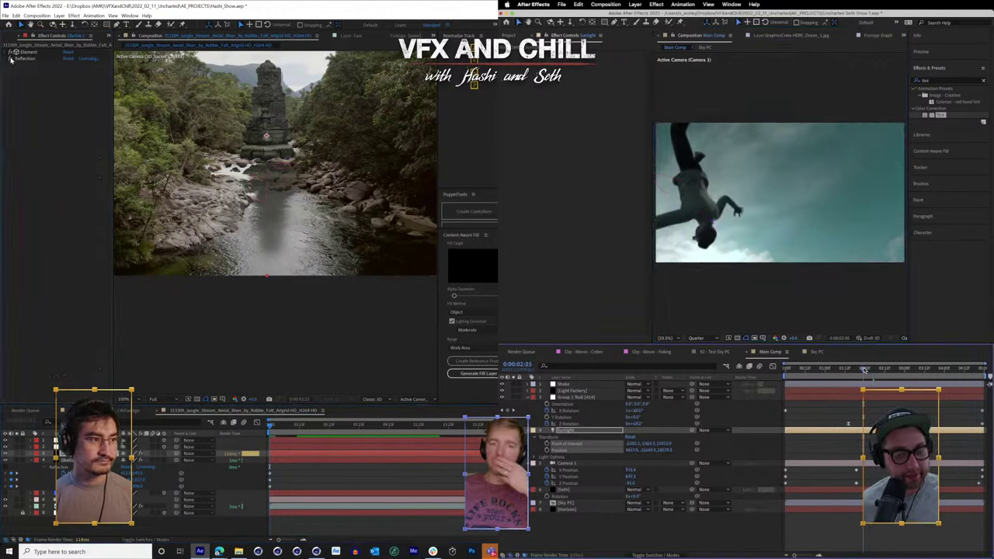
pyautogui.rightClick(48, 115)
pyautogui.click(864, 367)
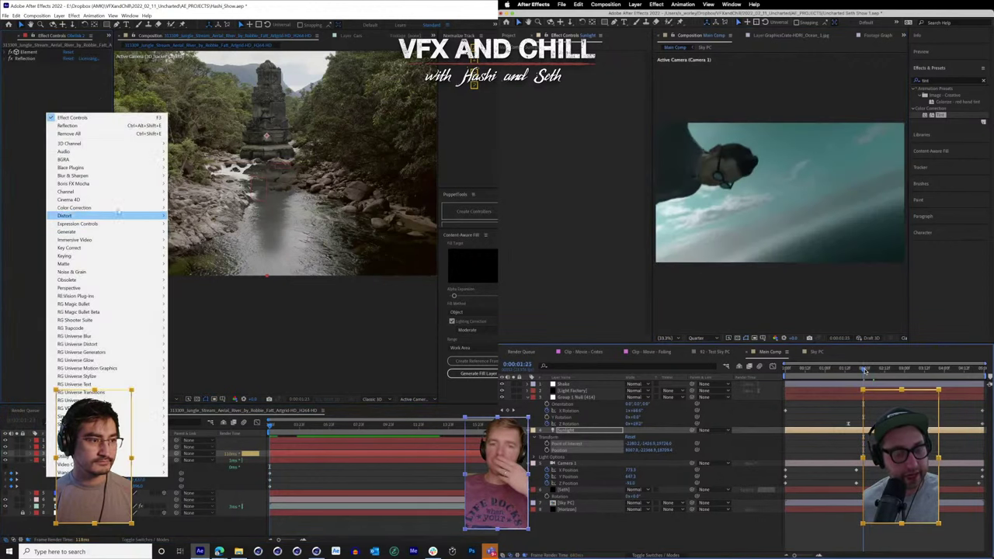
pyautogui.moveTo(120, 210)
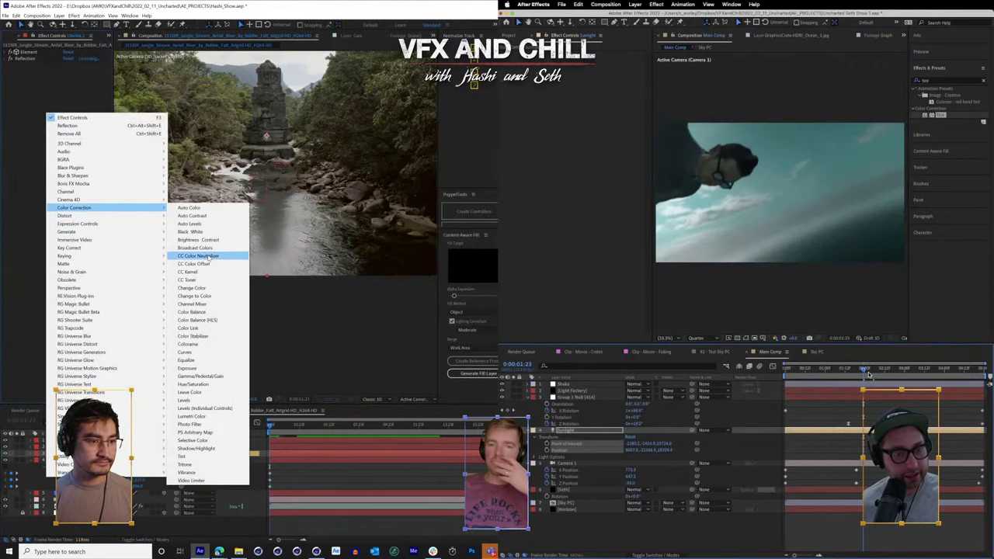
pyautogui.press('space')
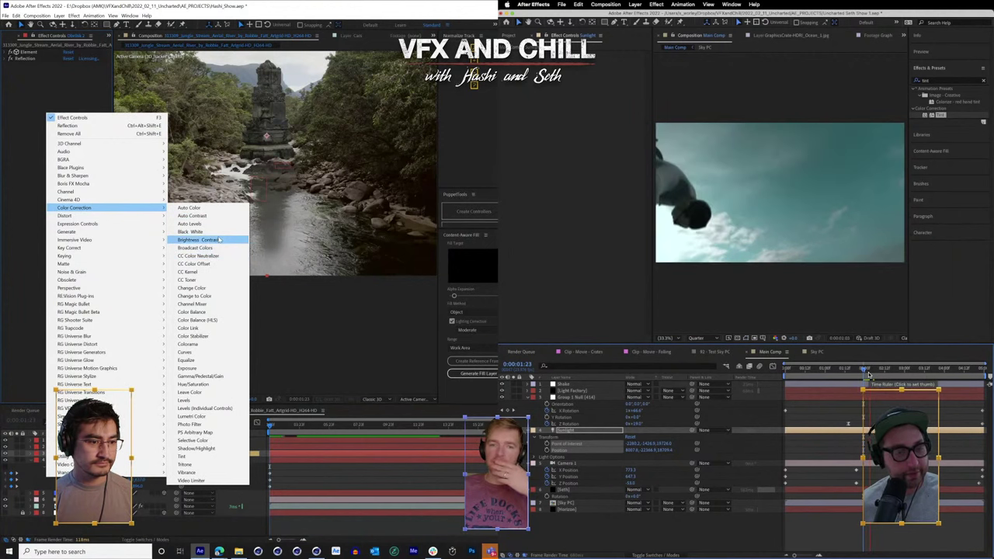
pyautogui.click(191, 456)
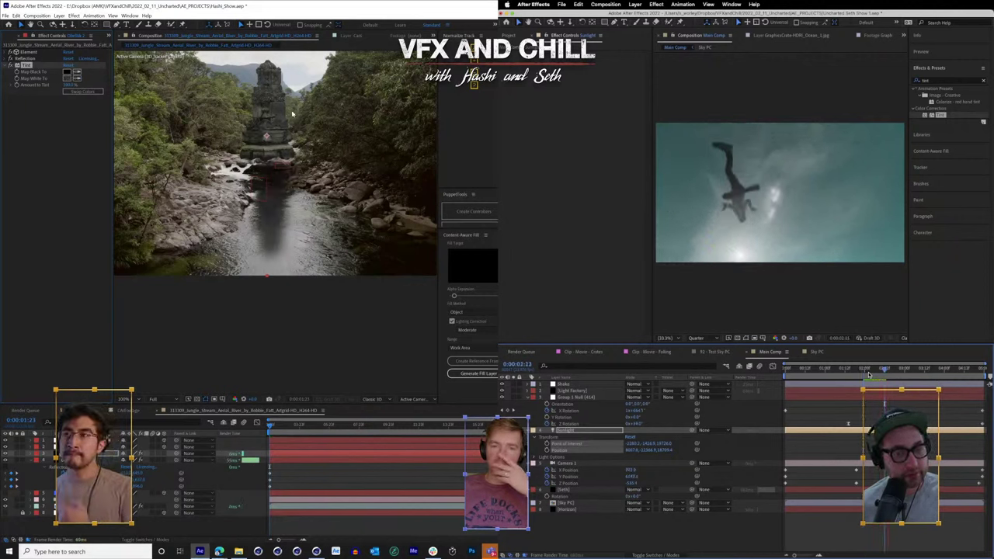
pyautogui.press('space')
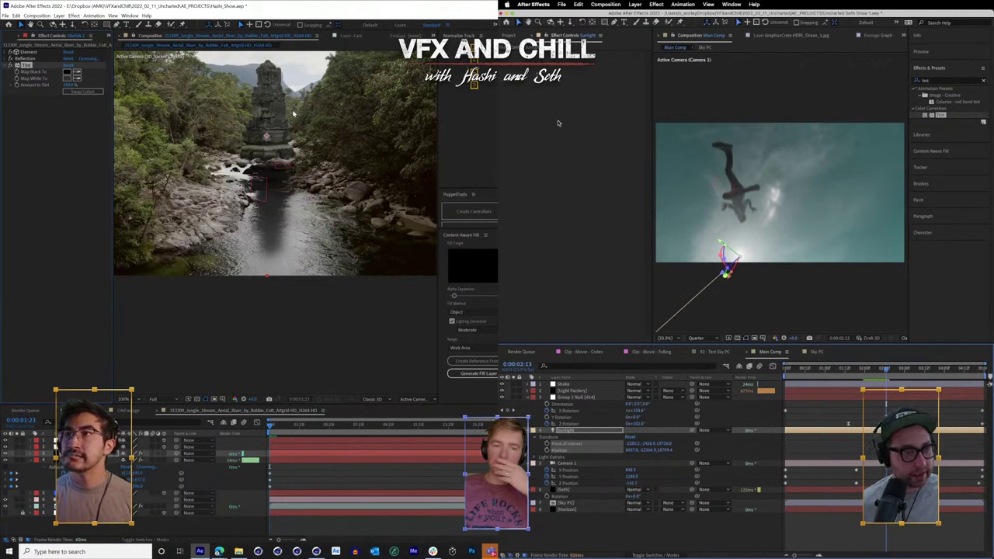
# - Open the Test Render composition and play it back with the viewer enlarged to review the finished falling shot
pyautogui.click(509, 36)
pyautogui.doubleClick(522, 190)
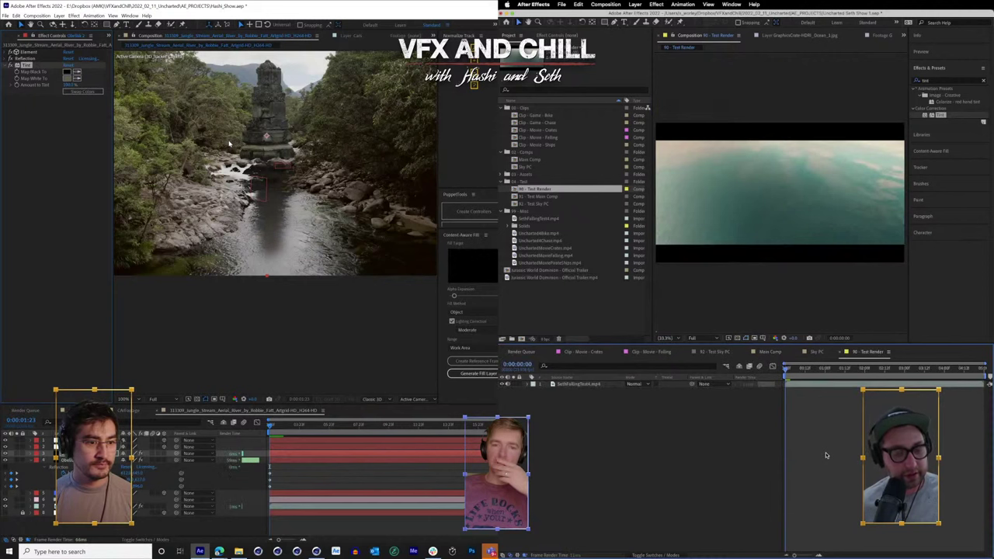
pyautogui.press('space')
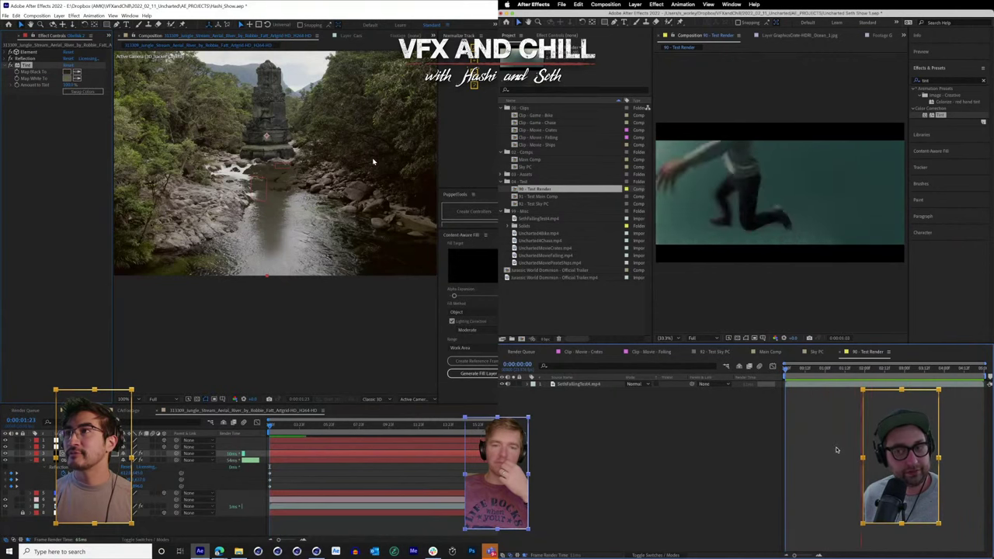
pyautogui.press('`')
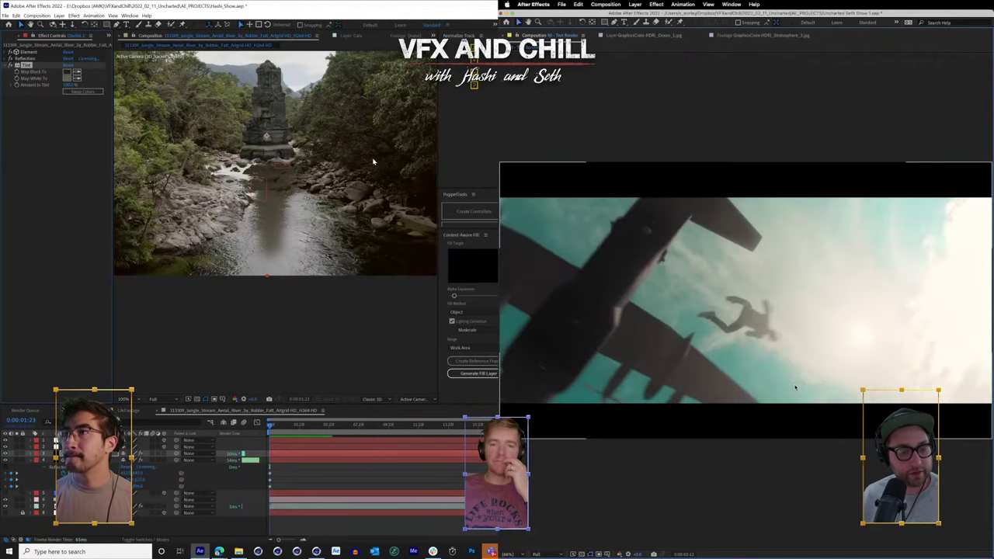
pyautogui.press('`')
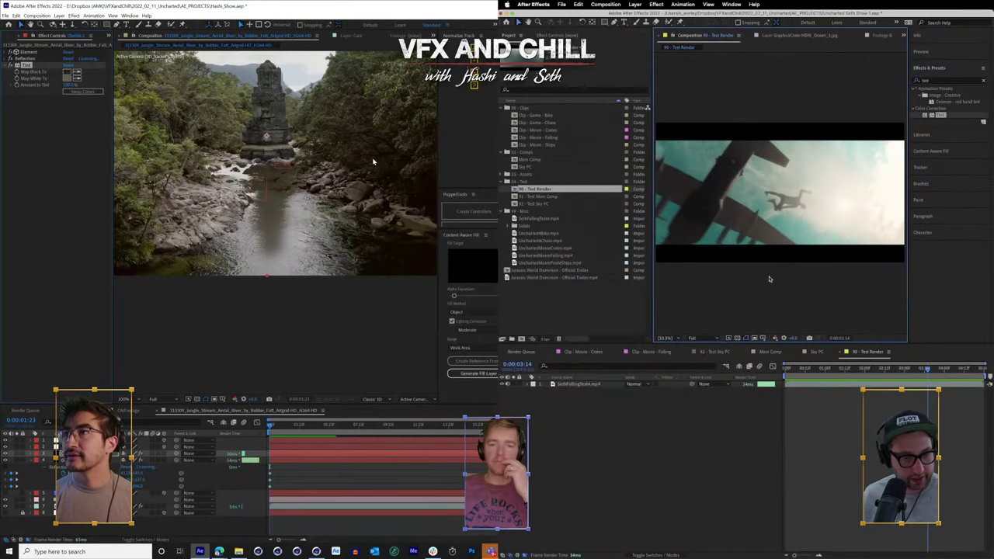
# - Return to Main Comp and scrub back from 0:00:04:01 to check the sunlight and lens flare around the falling man
pyautogui.click(772, 353)
pyautogui.click(946, 369)
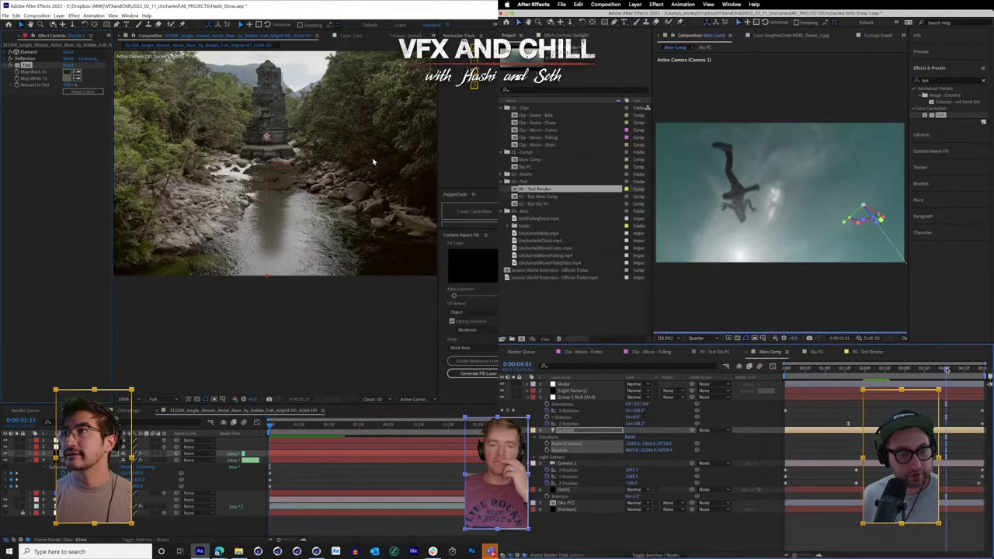
pyautogui.click(948, 370)
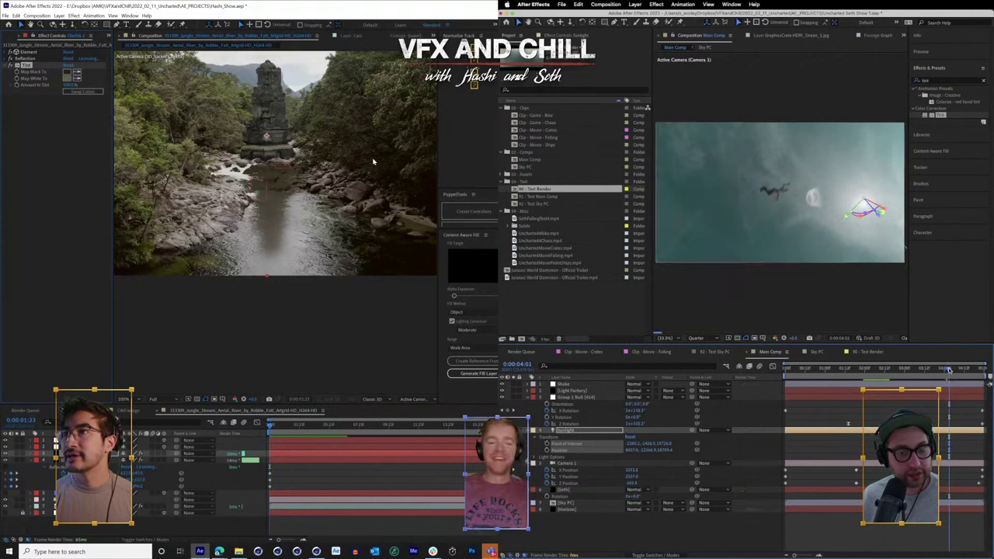
pyautogui.click(939, 370)
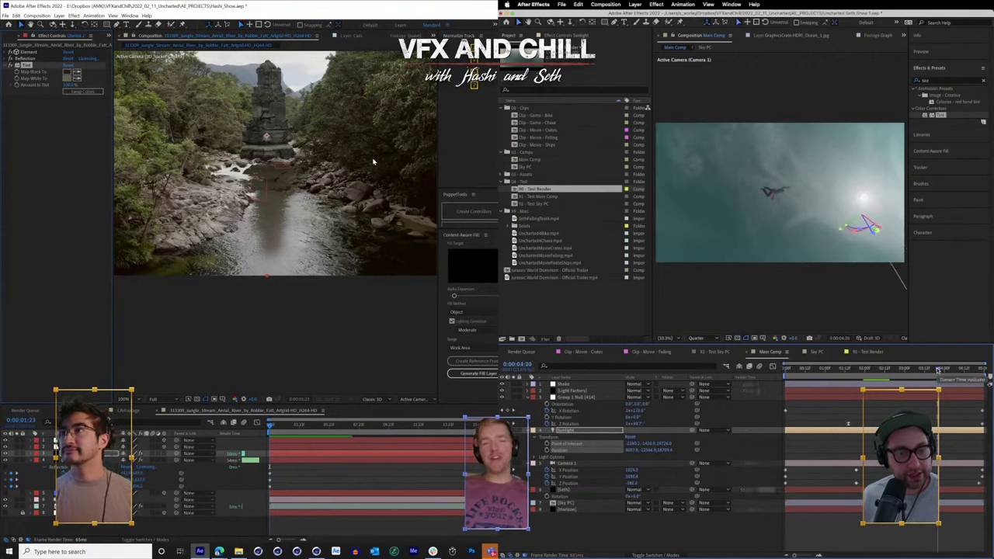
pyautogui.moveTo(938, 370); pyautogui.dragTo(914, 369)
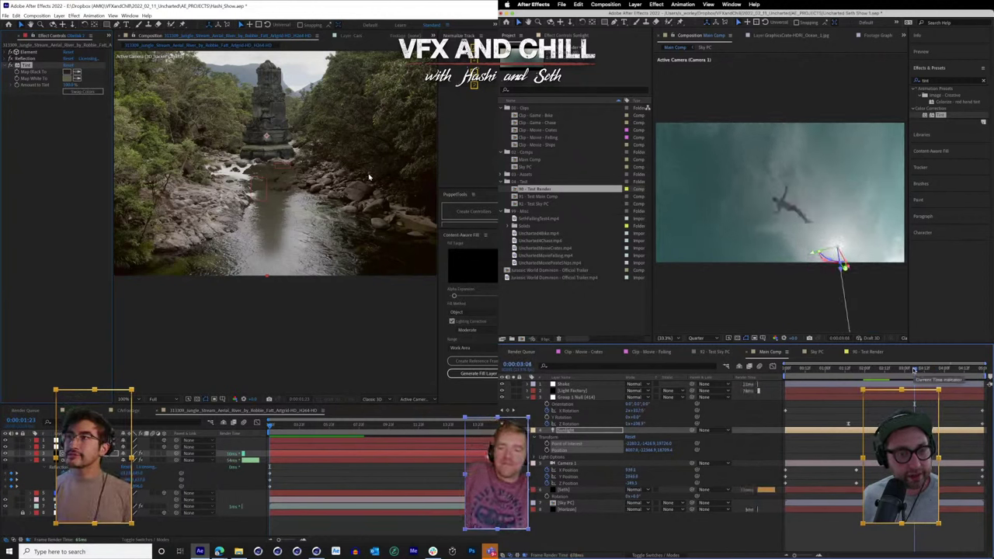
# - Move Main Comp to 0:00:02:12 and select the Horizon and falling man layers together
pyautogui.moveTo(914, 369); pyautogui.dragTo(882, 370)
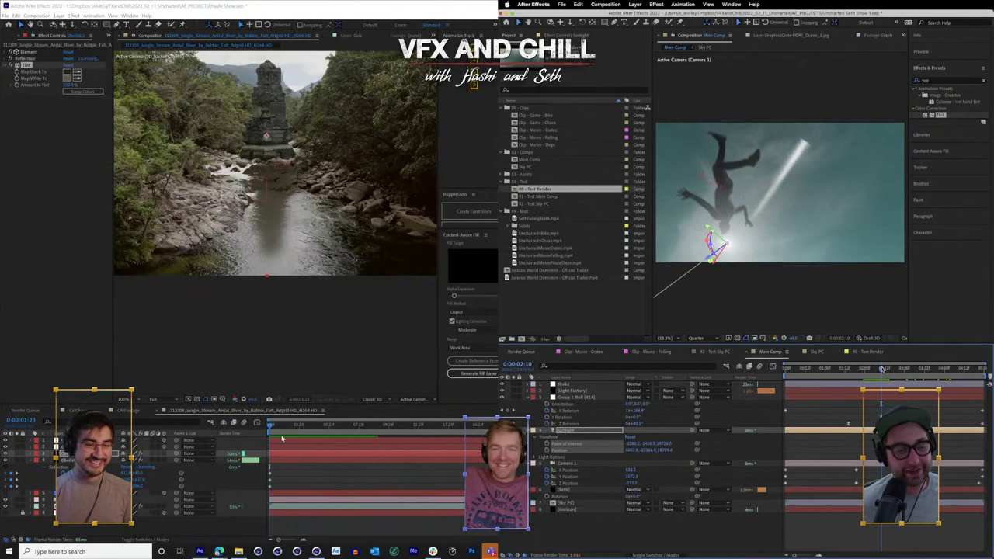
pyautogui.click(884, 371)
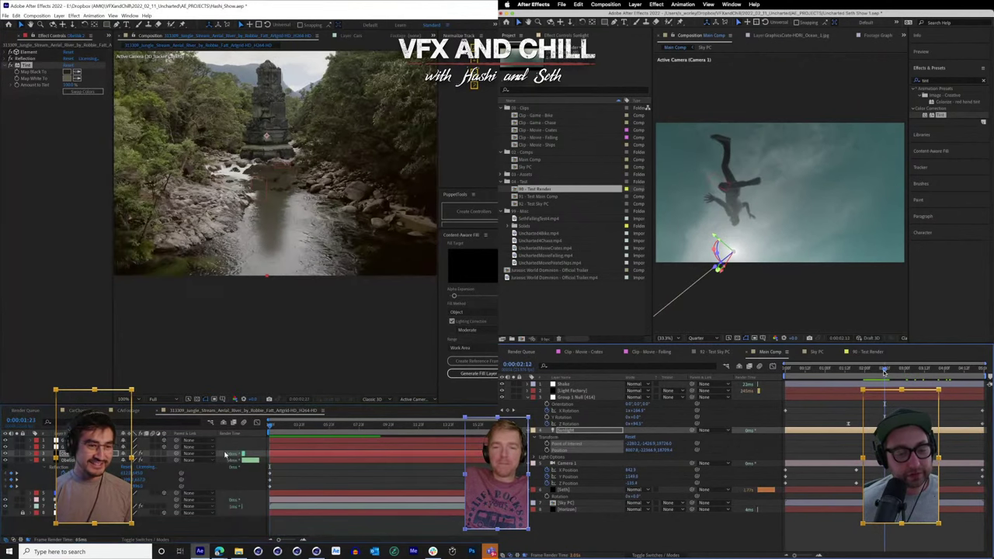
pyautogui.click(576, 511)
pyautogui.click(78, 78)
pyautogui.keyDown('super'); pyautogui.click(570, 490); pyautogui.keyUp('super')
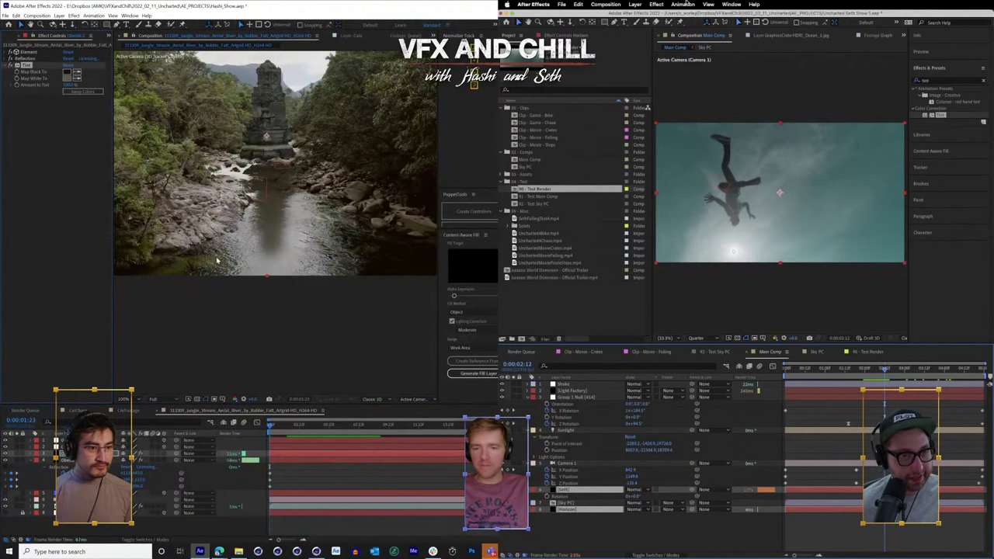
pyautogui.click(634, 4)
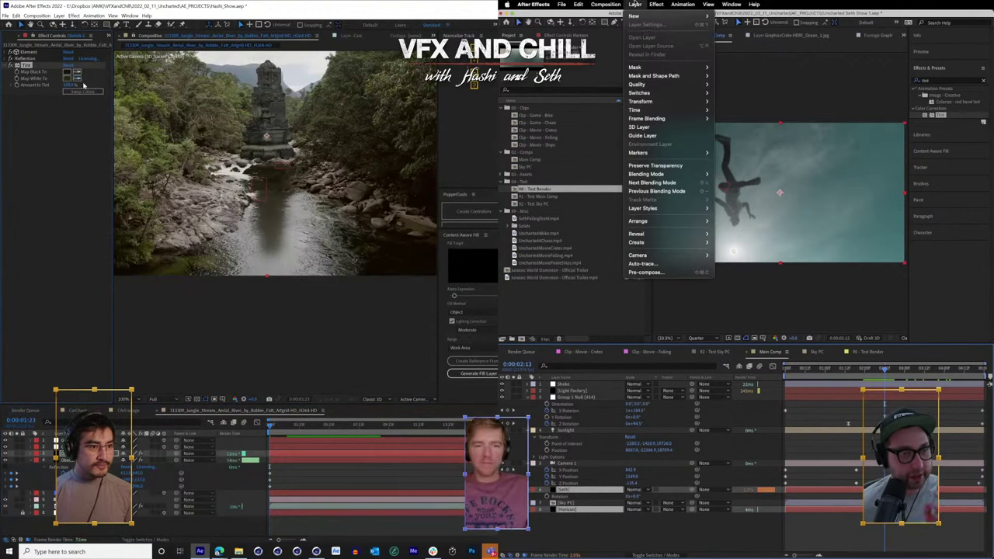
pyautogui.click(636, 4)
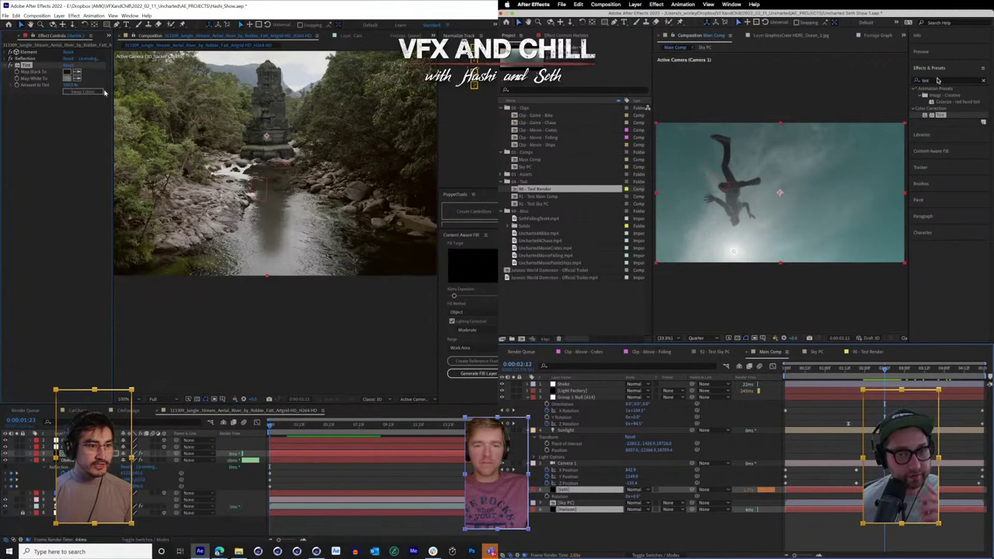
pyautogui.click(936, 81)
pyautogui.click(666, 3)
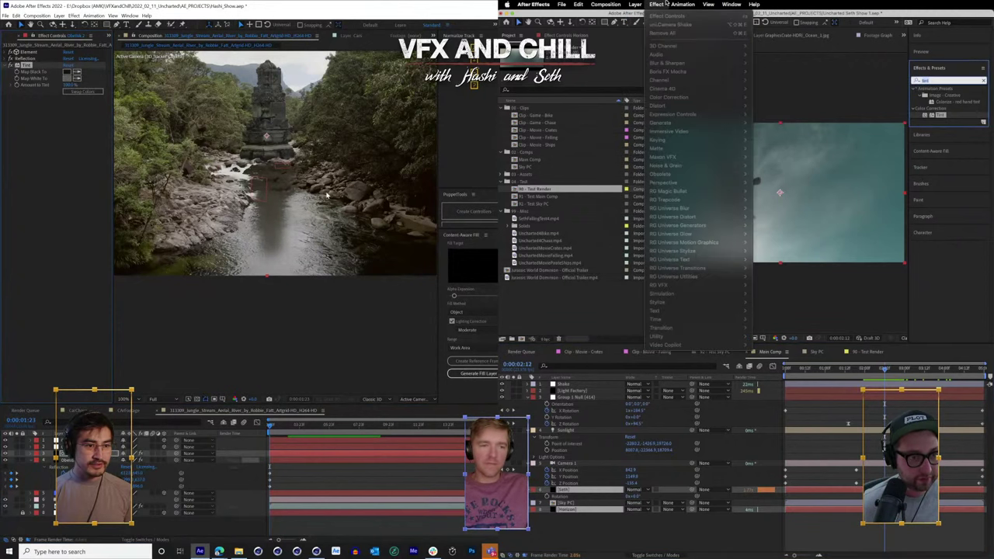
pyautogui.click(665, 3)
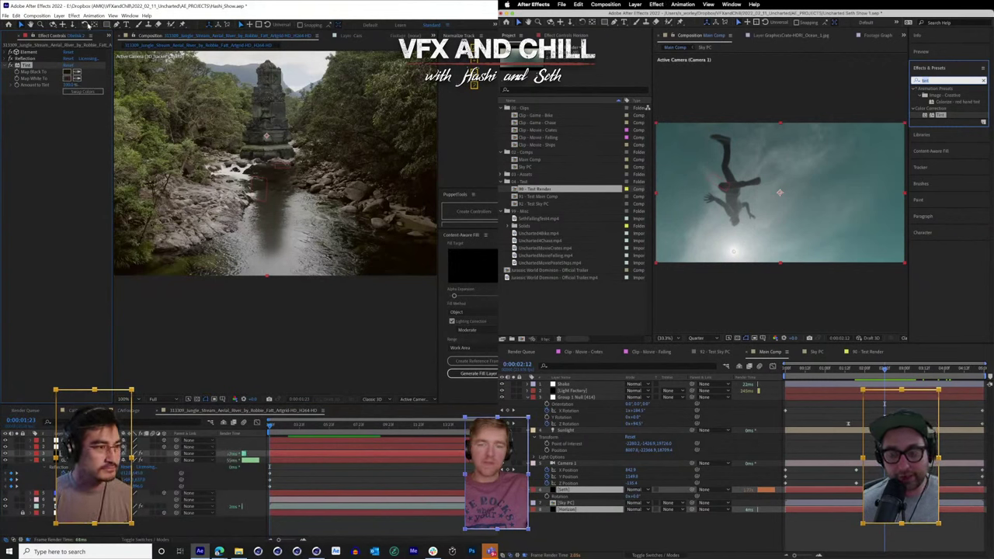
# - Choose the mask shape tool in the river shot and save the project
pyautogui.click(108, 26)
pyautogui.click(38, 145)
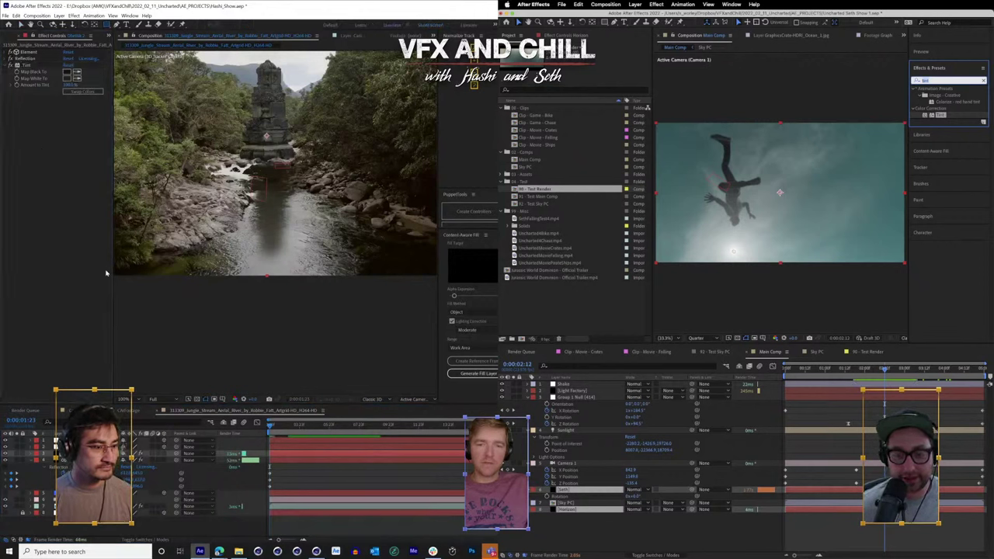
pyautogui.hotkey('ctrl', 's')
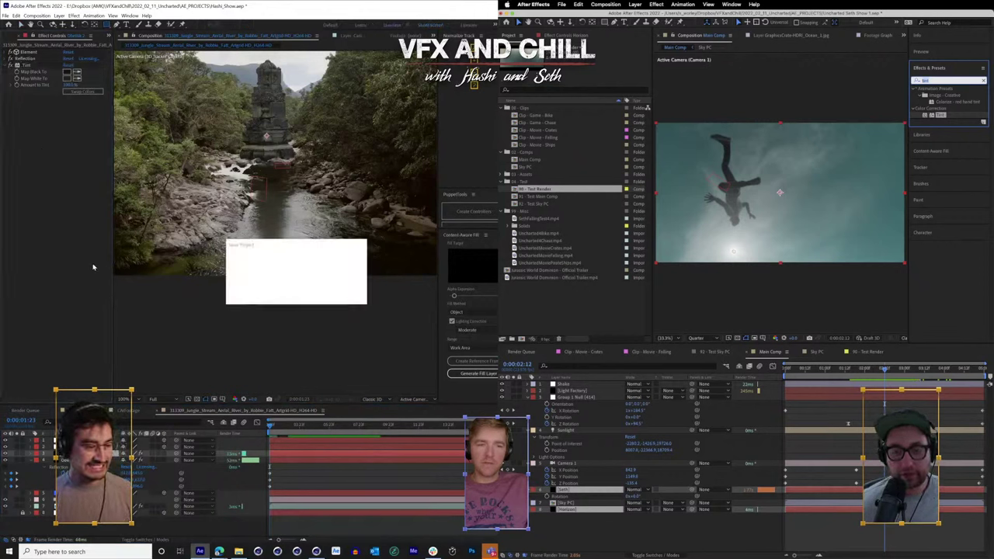
pyautogui.click(74, 16)
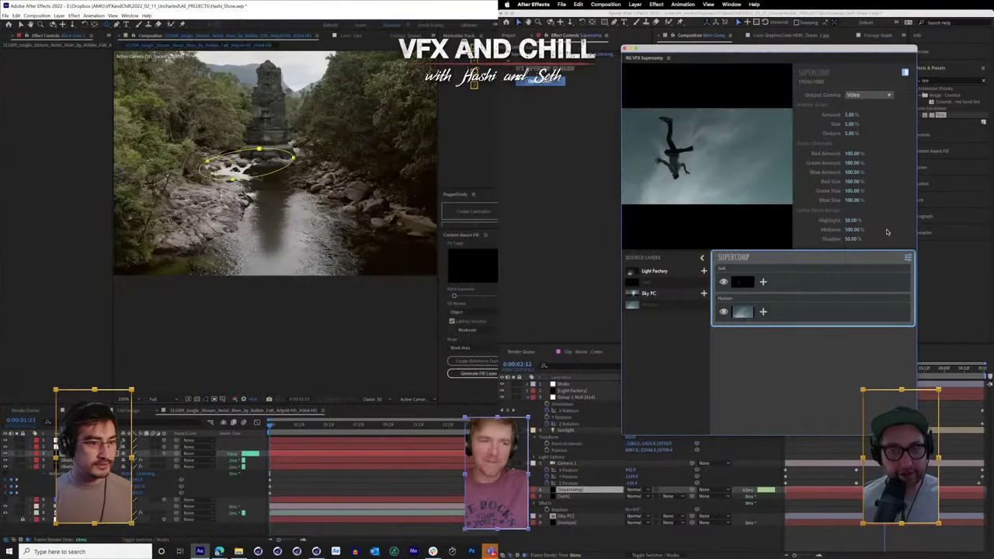
# - Move and narrow the Supercomp window beside the viewer, and set the river obelisk layer's track matte to Alpha Inverted Matte from Black Solid 2
pyautogui.moveTo(734, 50); pyautogui.dragTo(619, 35)
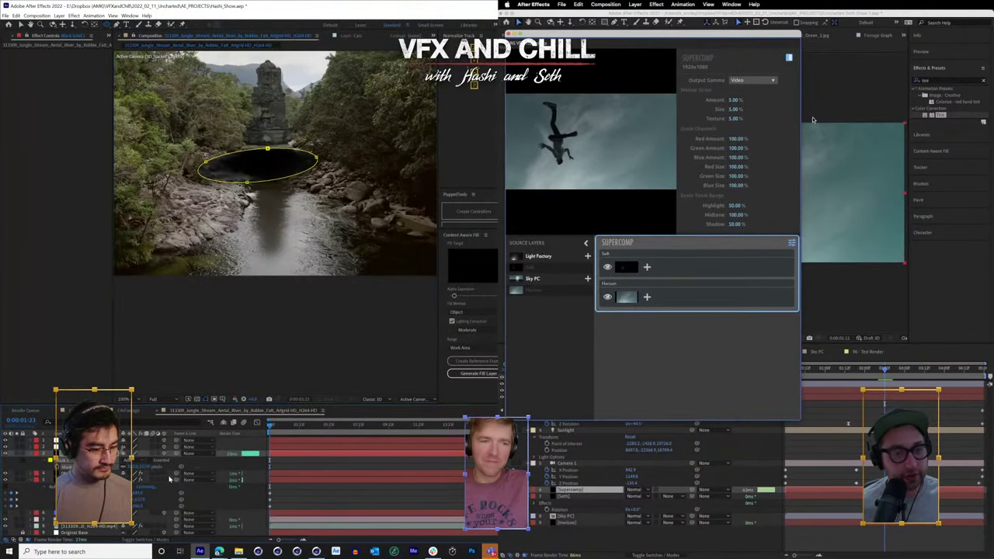
pyautogui.press('F4')
pyautogui.moveTo(801, 120); pyautogui.dragTo(683, 121)
pyautogui.click(166, 474)
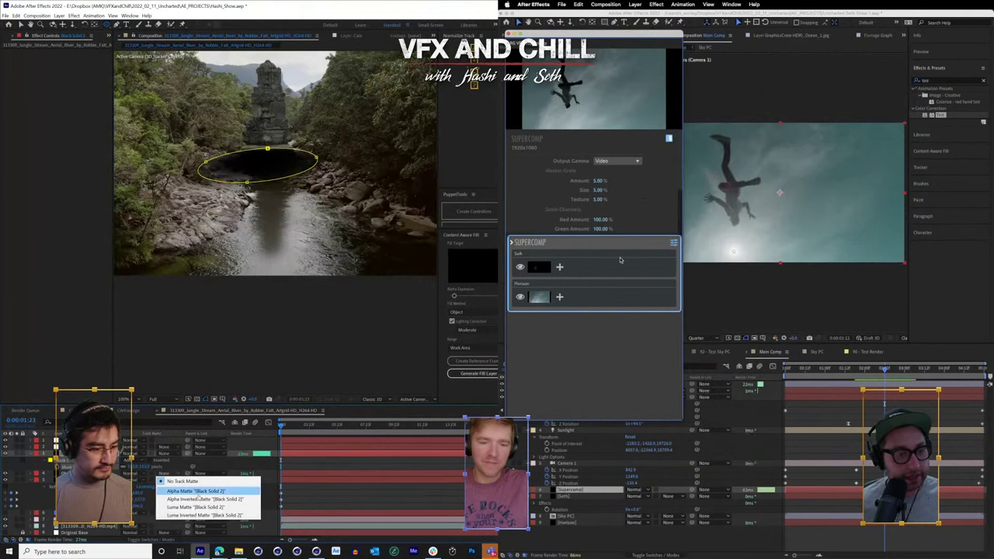
pyautogui.click(620, 260)
pyautogui.click(591, 294)
pyautogui.click(199, 500)
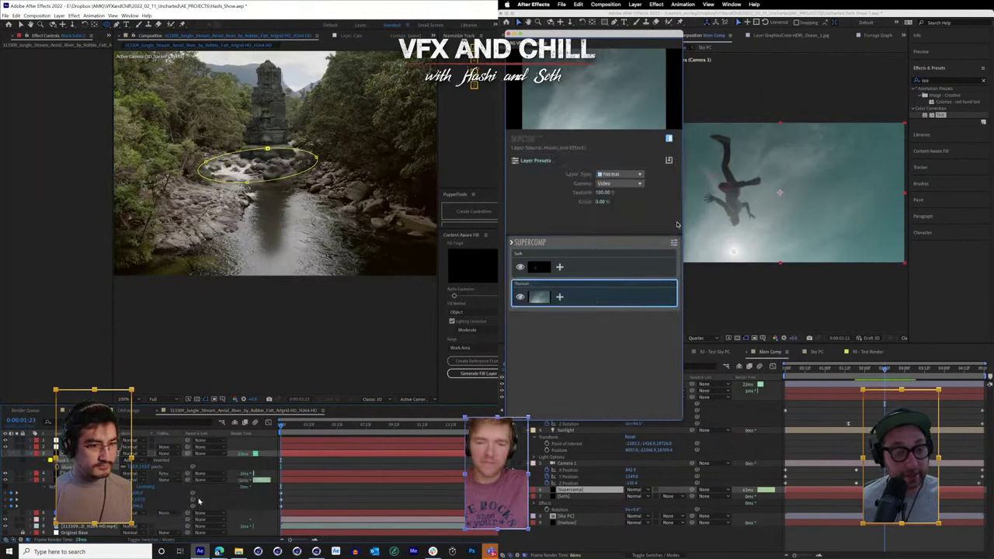
# - Try a Layer Glow effect on the falling man layer in Supercomp
pyautogui.click(617, 272)
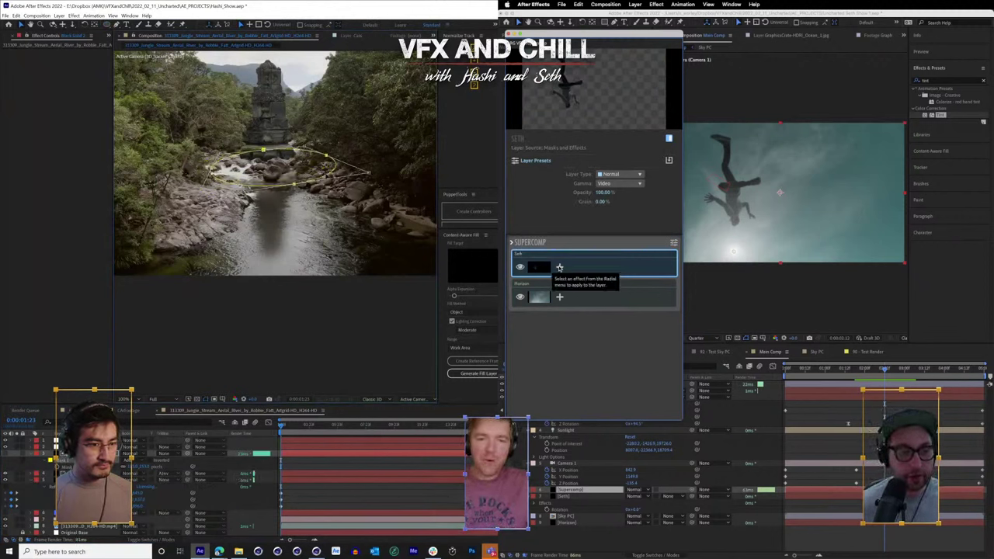
pyautogui.click(559, 267)
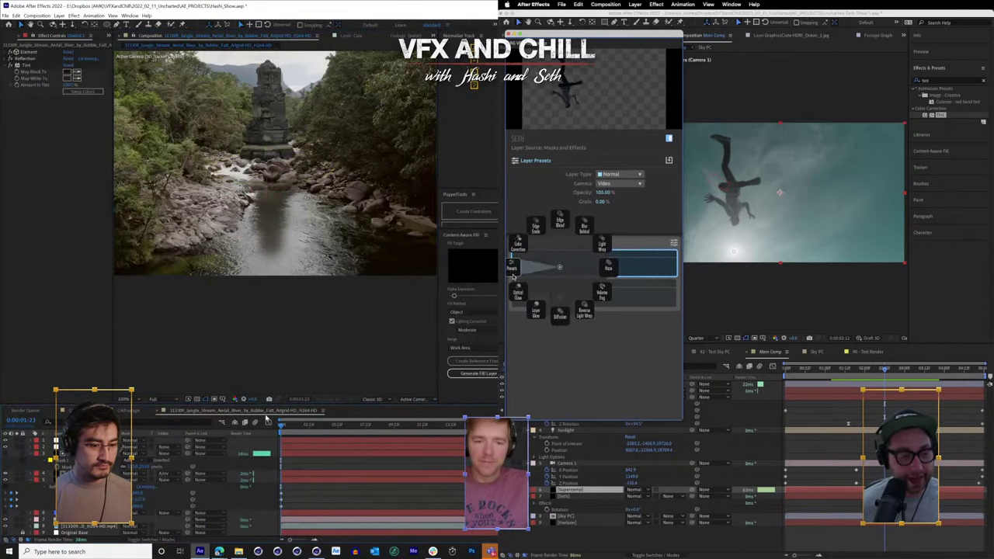
pyautogui.moveTo(281, 425); pyautogui.dragTo(241, 440)
pyautogui.click(536, 312)
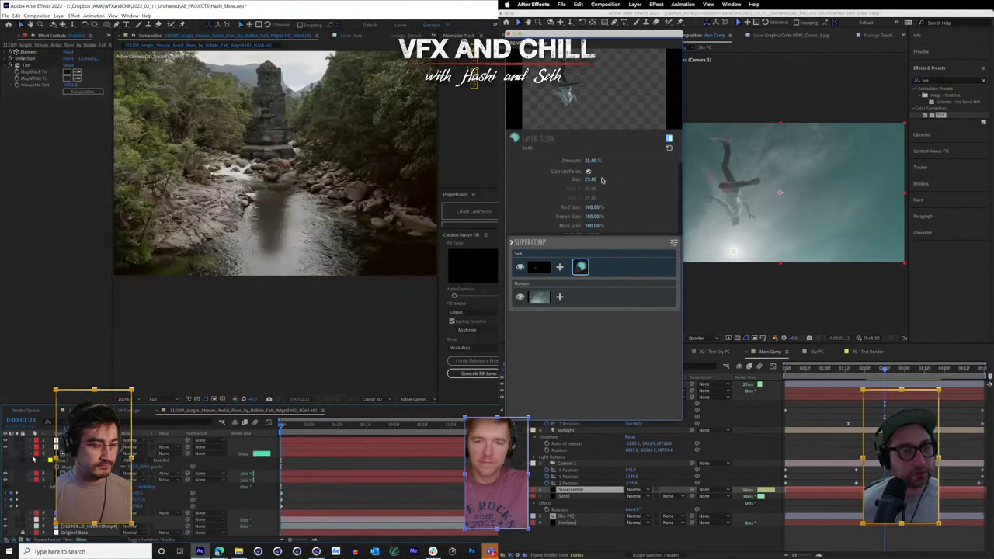
pyautogui.click(578, 269)
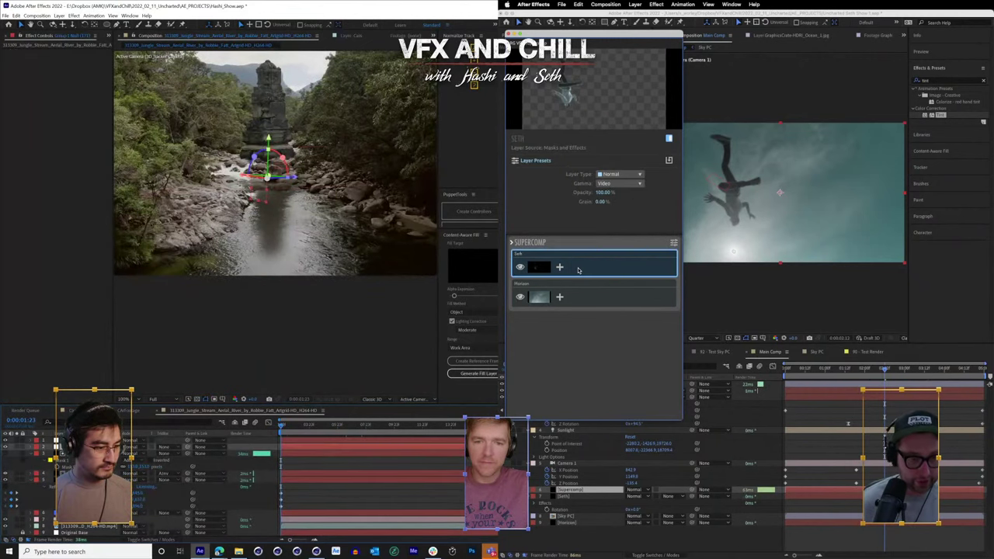
# - Add an Optical Glow to the Horizon layer in Supercomp and set its Amount to 1%
pyautogui.click(604, 292)
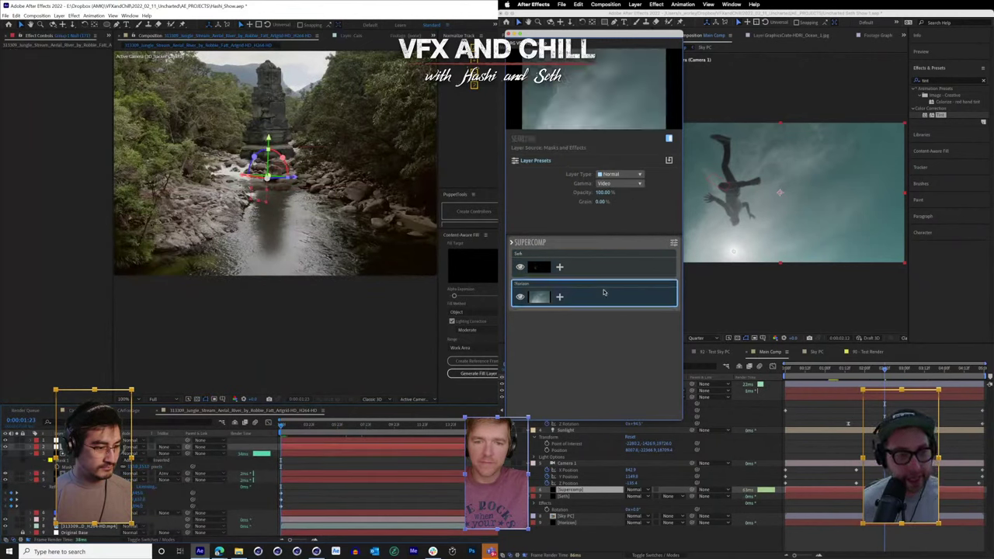
pyautogui.click(561, 298)
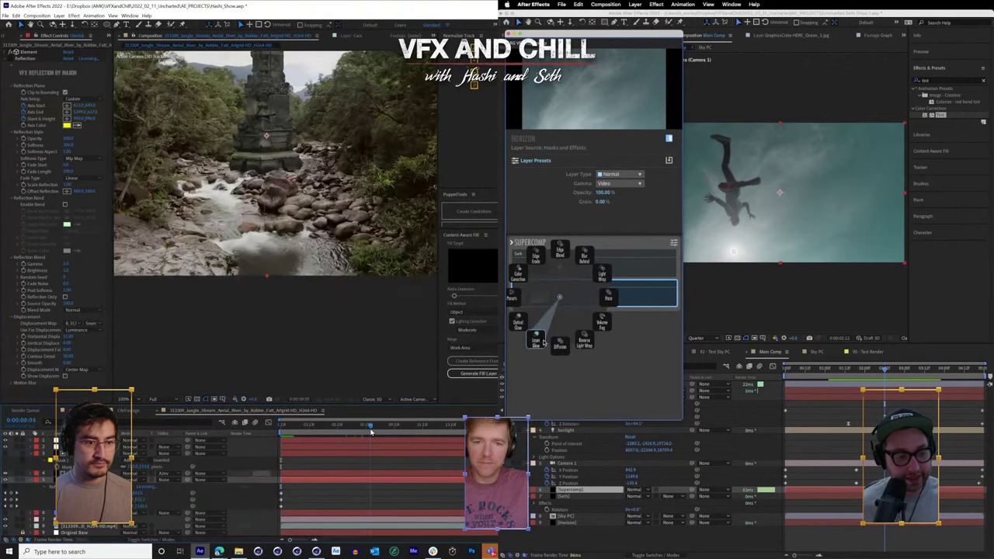
pyautogui.click(518, 322)
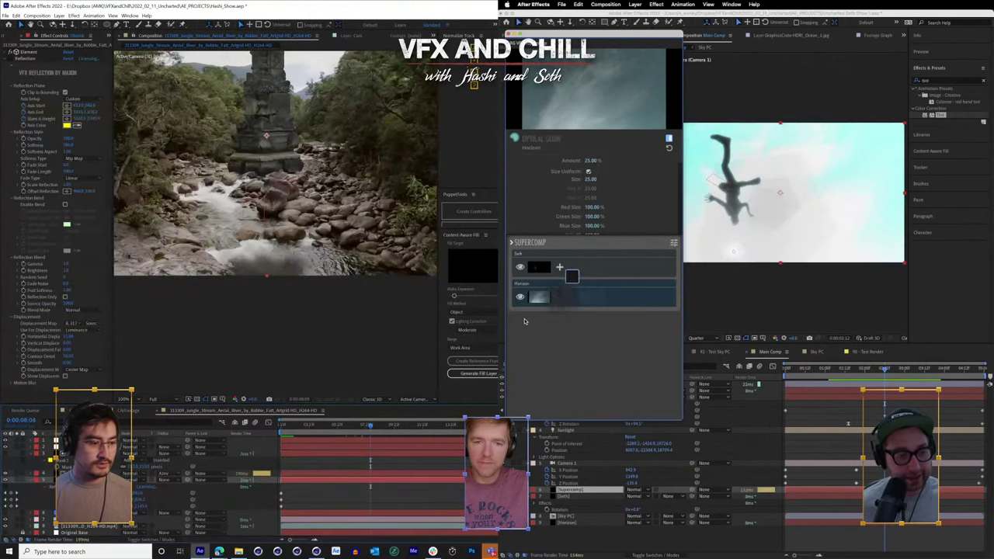
pyautogui.click(32, 59)
pyautogui.click(592, 161)
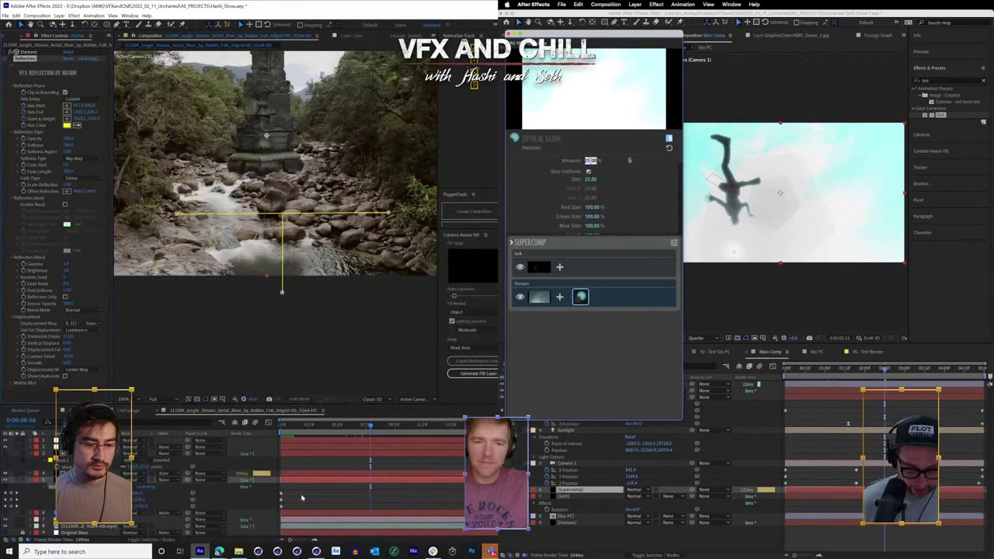
pyautogui.write('1')
pyautogui.press('Return')
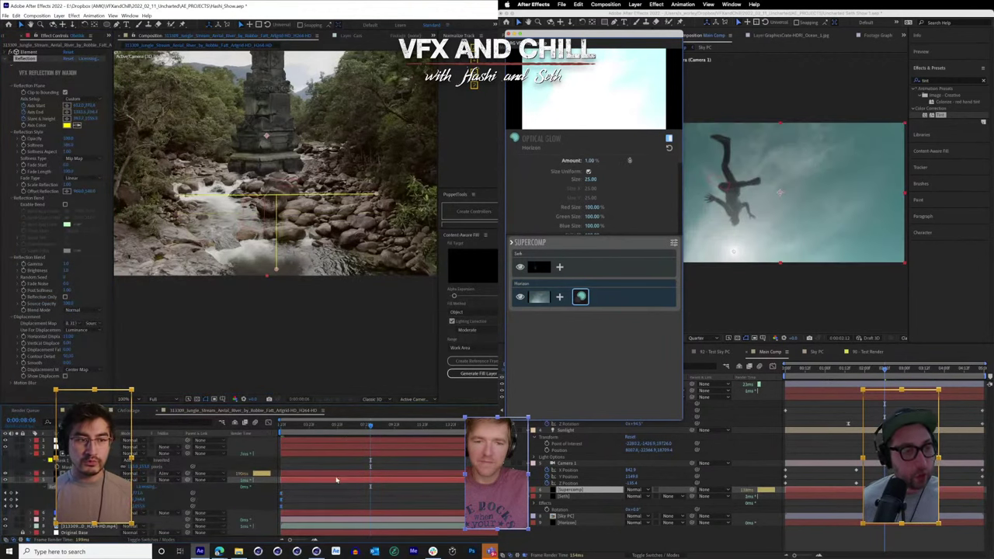
# - Try a Size of 100 for the Horizon layer's Optical Glow and settle on 50
pyautogui.click(590, 180)
pyautogui.write('100')
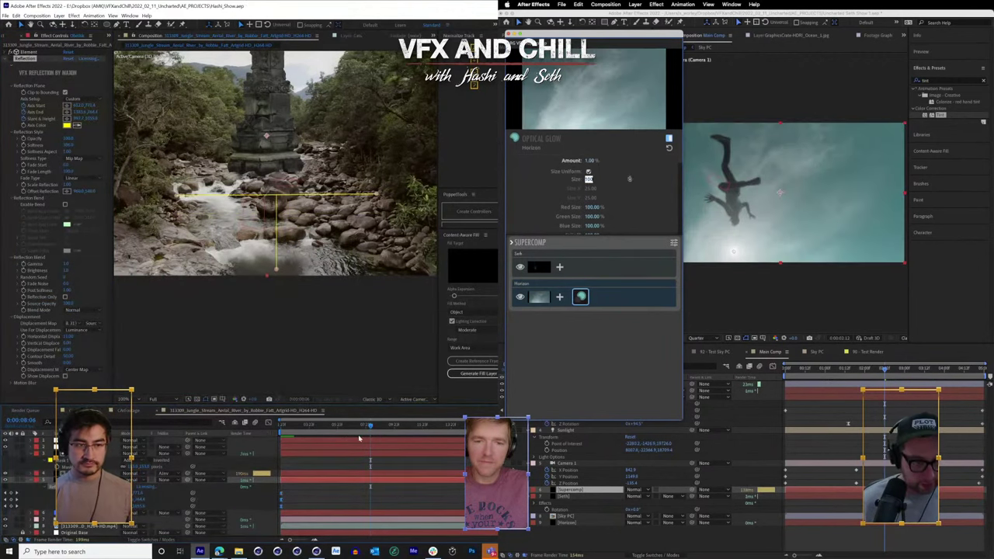
pyautogui.press('Return')
pyautogui.moveTo(370, 426); pyautogui.dragTo(268, 448)
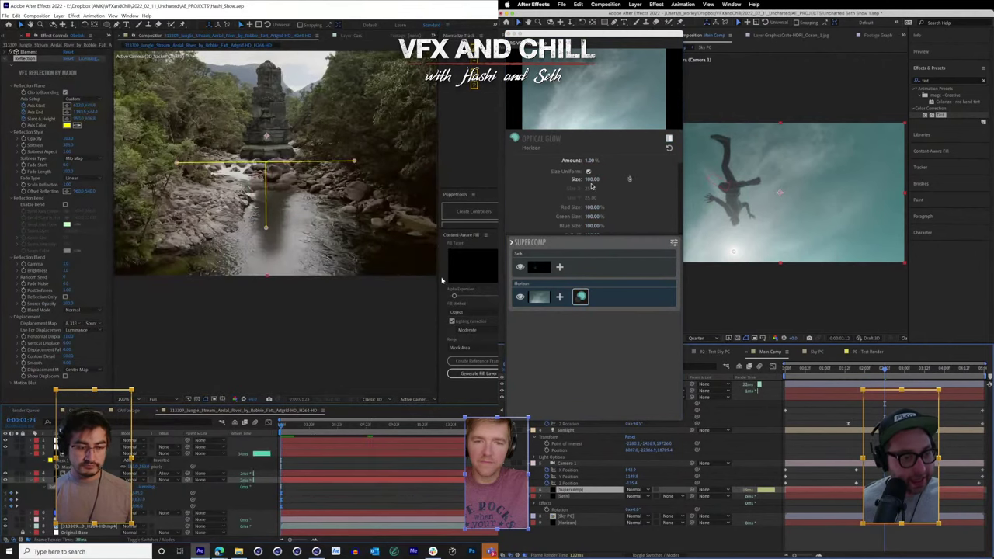
pyautogui.click(592, 179)
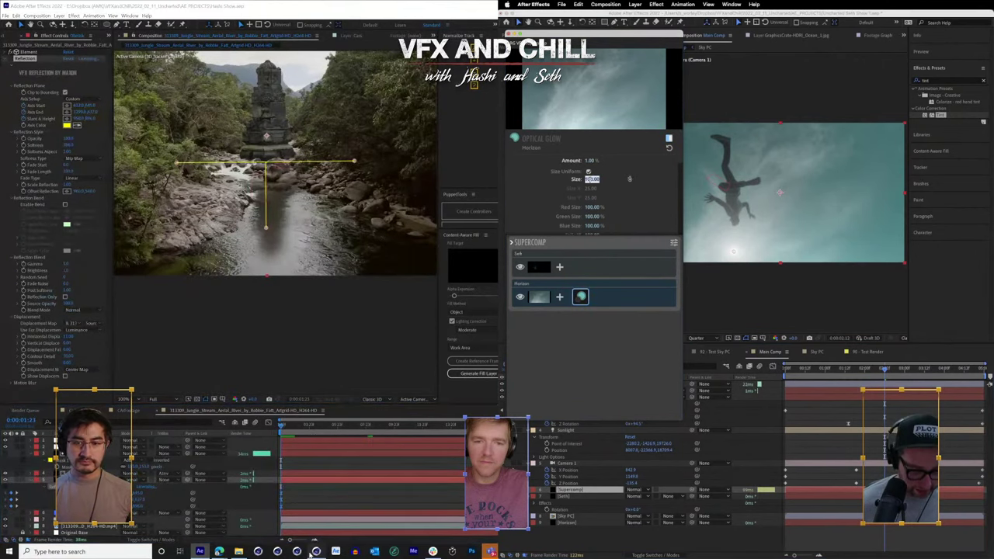
pyautogui.write('50')
pyautogui.press('Return')
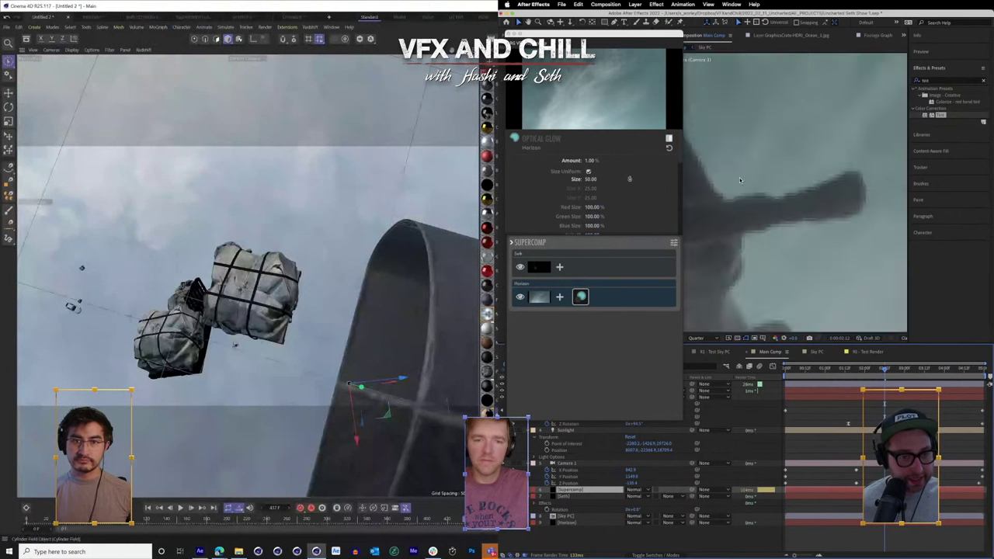
# - Set the Main Comp viewer resolution to Full and inspect the falling man's body up close
pyautogui.click(705, 339)
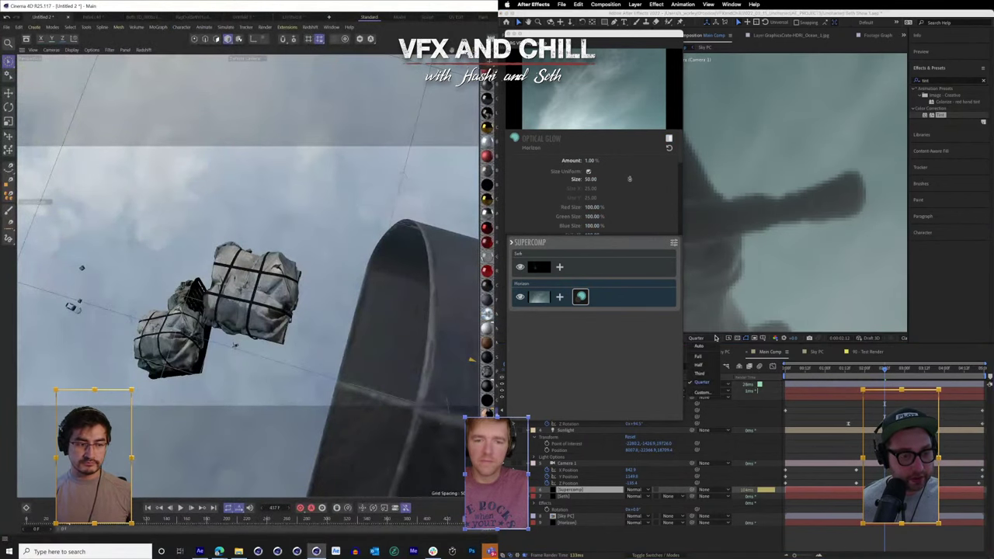
pyautogui.click(705, 356)
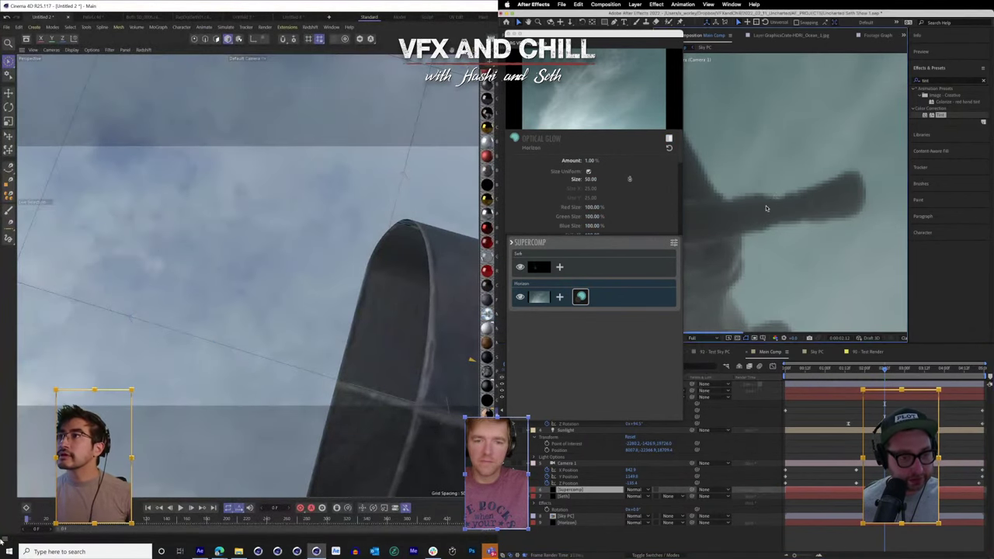
pyautogui.moveTo(737, 219); pyautogui.dragTo(797, 204)
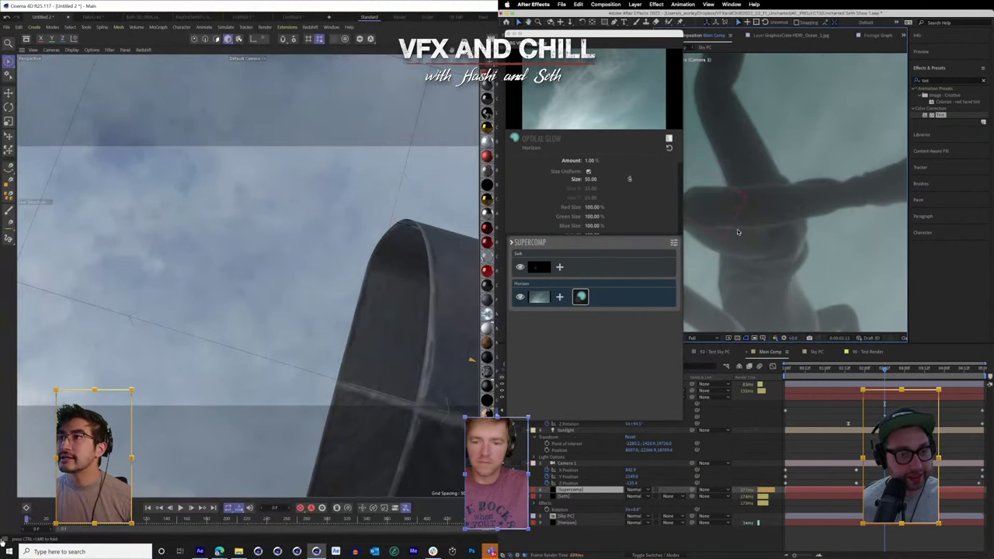
# - Switch the Horizon layer's Optical Glow off and on to compare its influence on the falling man
pyautogui.click(578, 298)
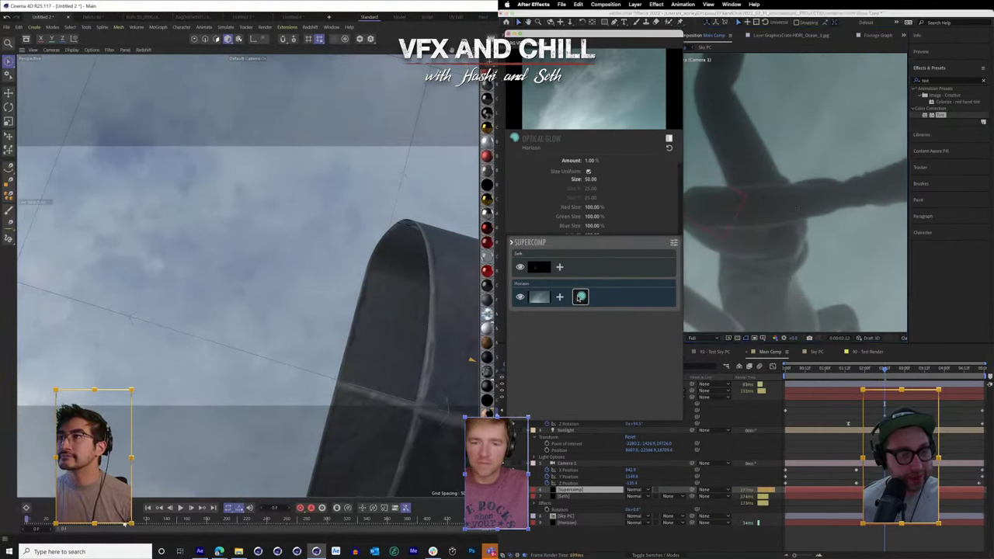
pyautogui.click(669, 139)
pyautogui.click(669, 139)
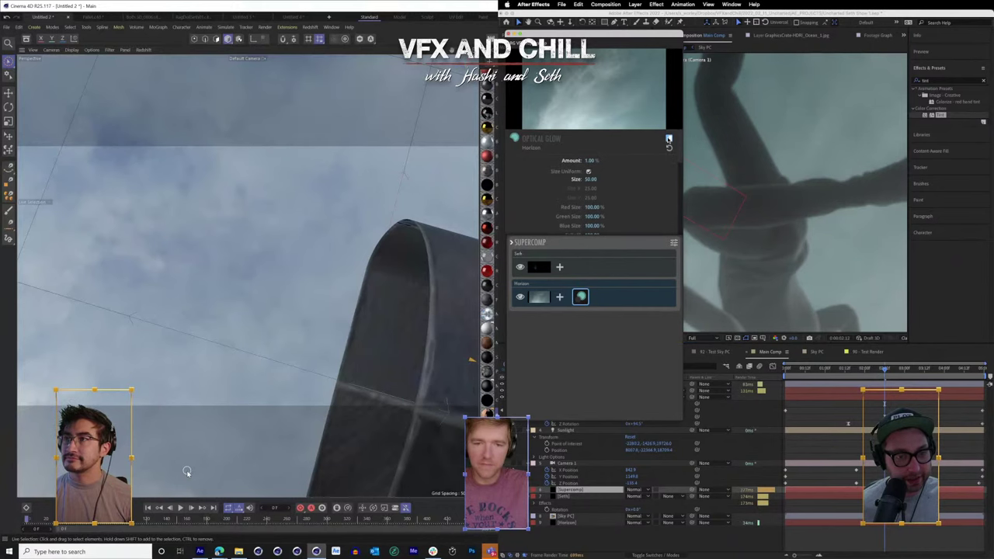
pyautogui.scroll(-3, 840, 212)
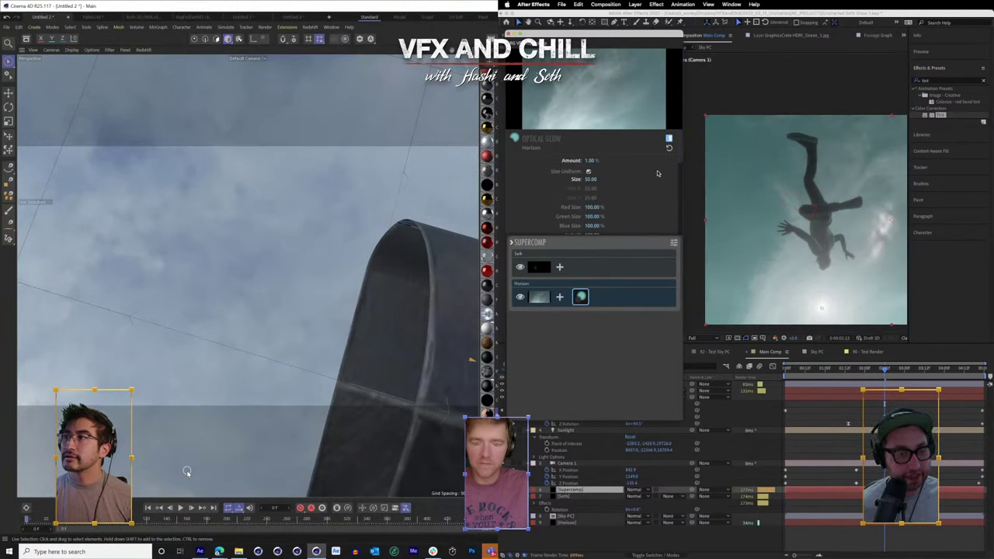
# - Bypass the Horizon layer's Optical Glow, return the viewer to Main Comp, and re-enable the glow for comparison
pyautogui.click(669, 140)
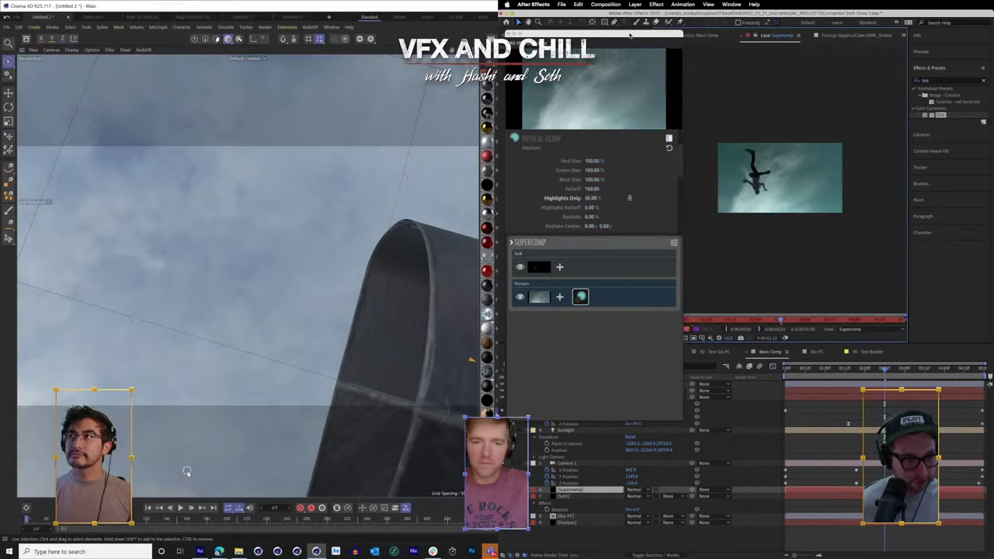
pyautogui.click(710, 34)
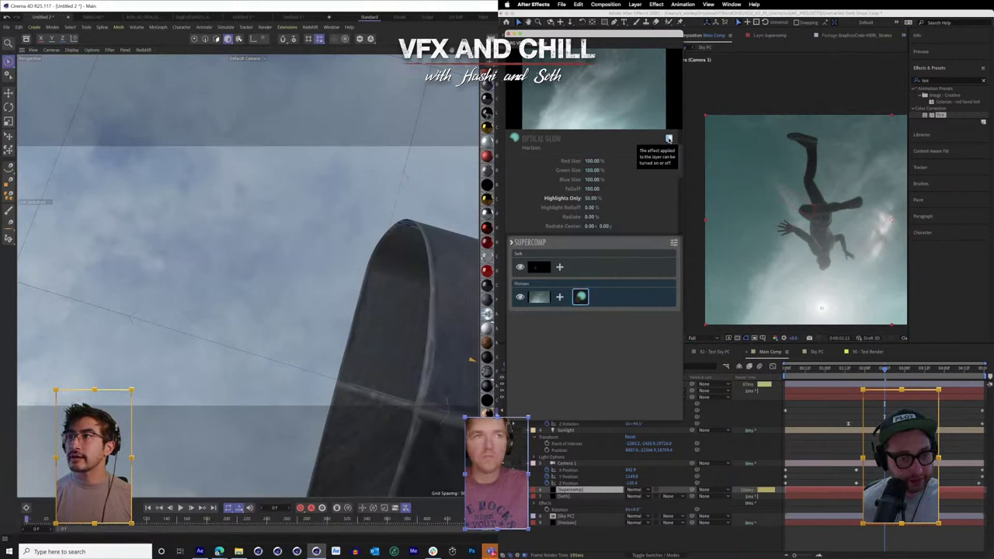
pyautogui.click(669, 139)
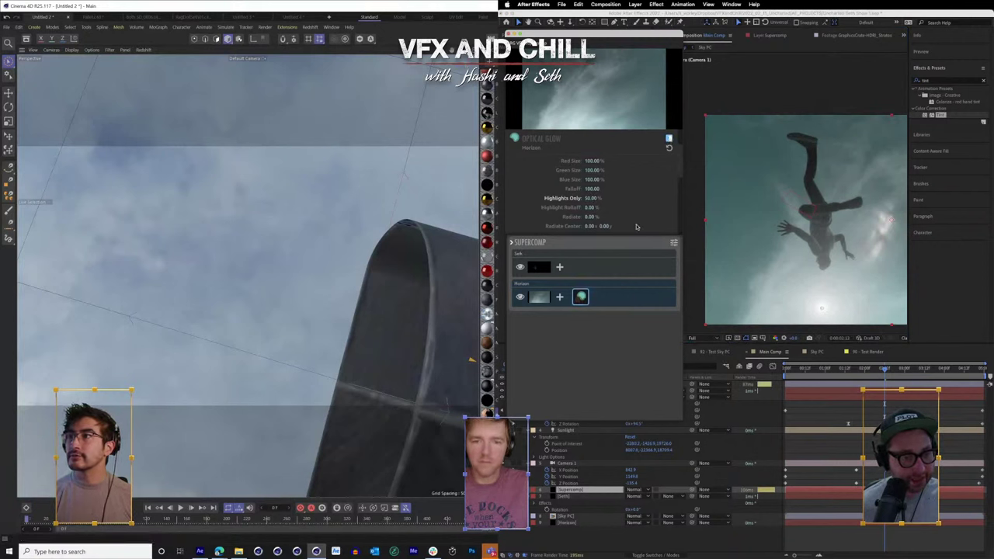
# - Move the Main Comp to 0:00:01:21, enable the motion blur switch on the falling man's layer, and close the Supercomp window
pyautogui.click(861, 368)
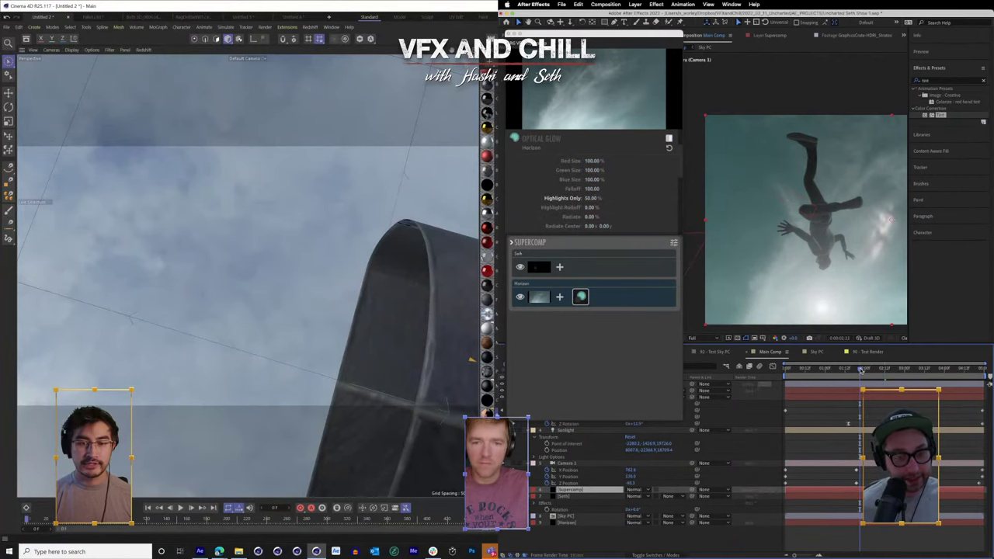
pyautogui.moveTo(457, 289); pyautogui.dragTo(460, 310)
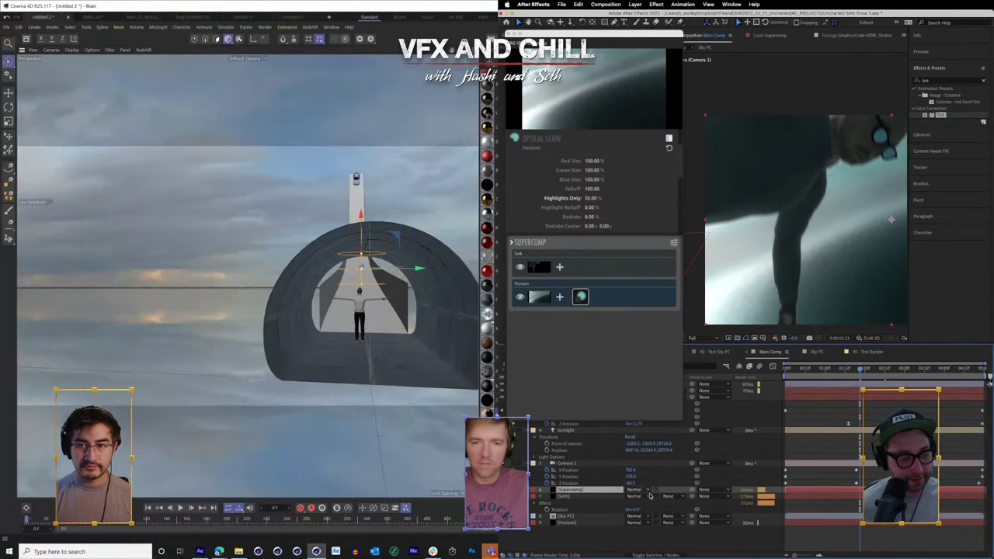
pyautogui.click(641, 555)
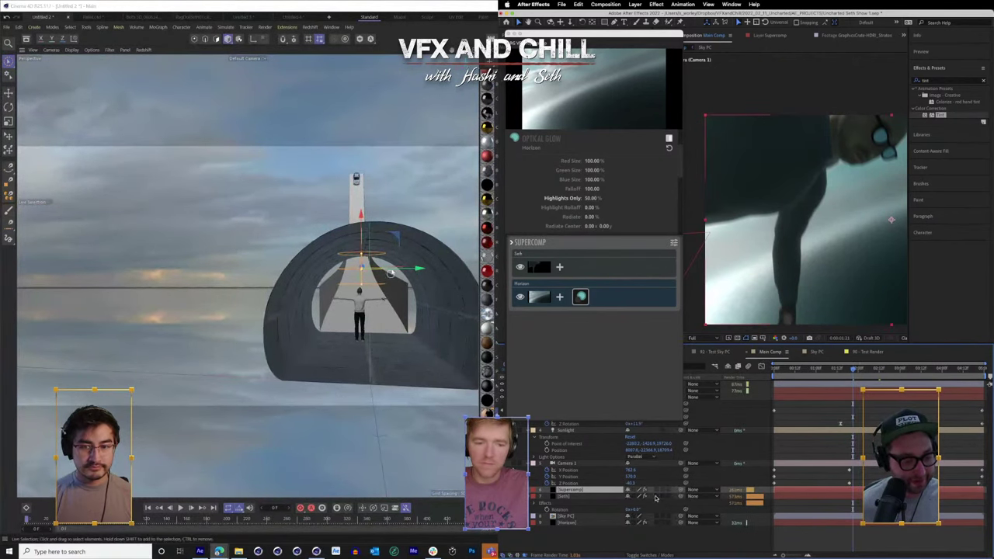
pyautogui.scroll(5, 376, 309)
pyautogui.click(657, 497)
pyautogui.moveTo(374, 352); pyautogui.dragTo(156, 291)
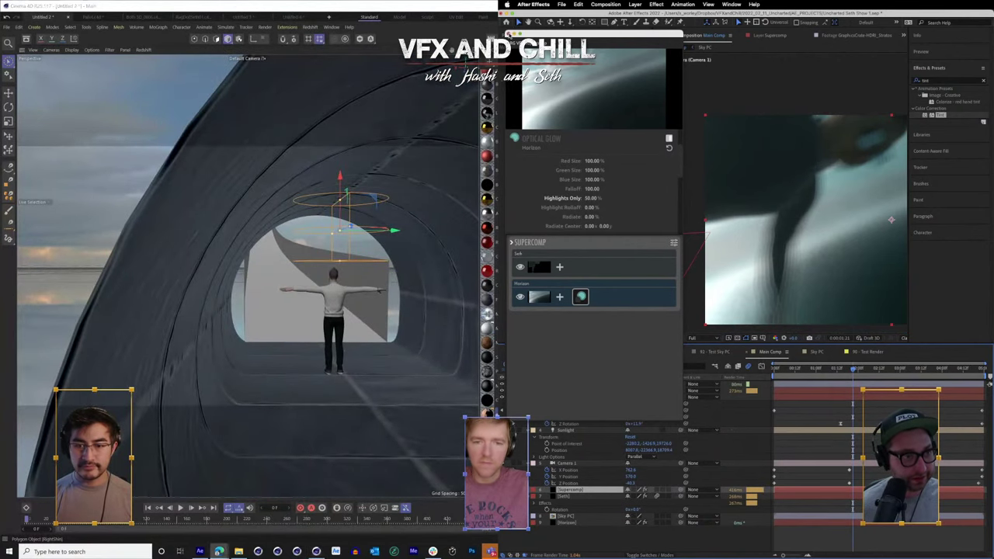
pyautogui.click(509, 34)
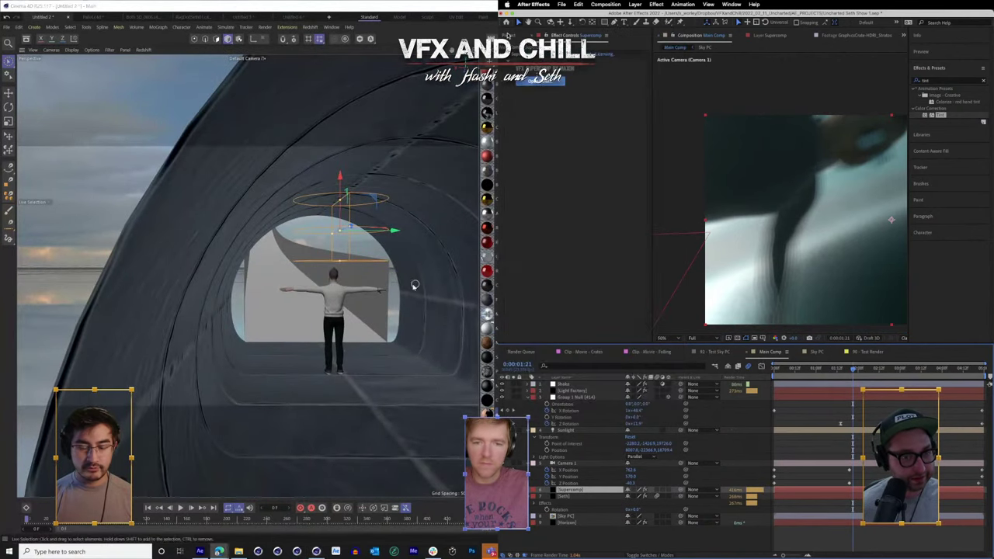
# - Set Motion Blur to On in the falling man's Element render settings and lower the cylinder field in the Cinema 4D tunnel scene
pyautogui.click(572, 497)
pyautogui.scroll(-1, 539, 305)
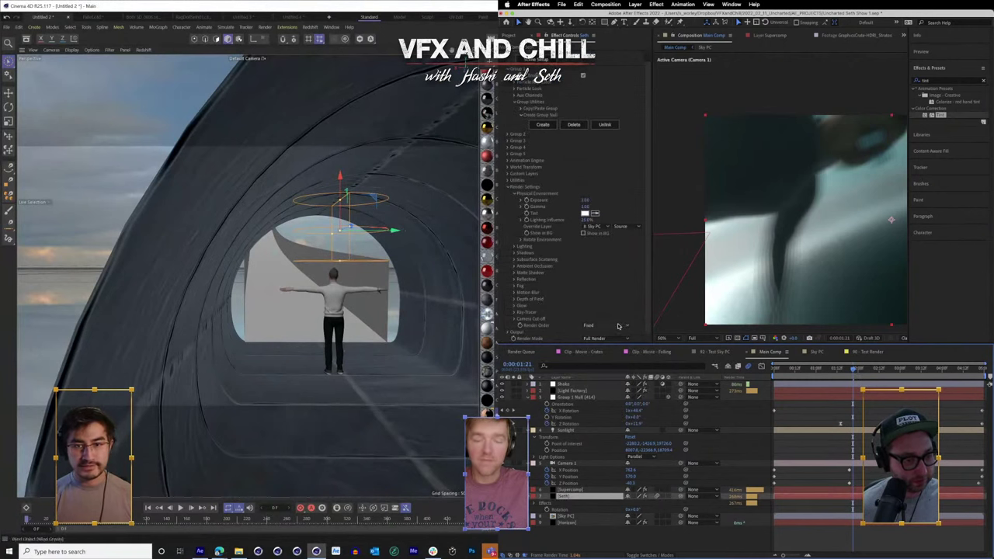
pyautogui.moveTo(341, 185); pyautogui.dragTo(338, 237)
pyautogui.click(514, 293)
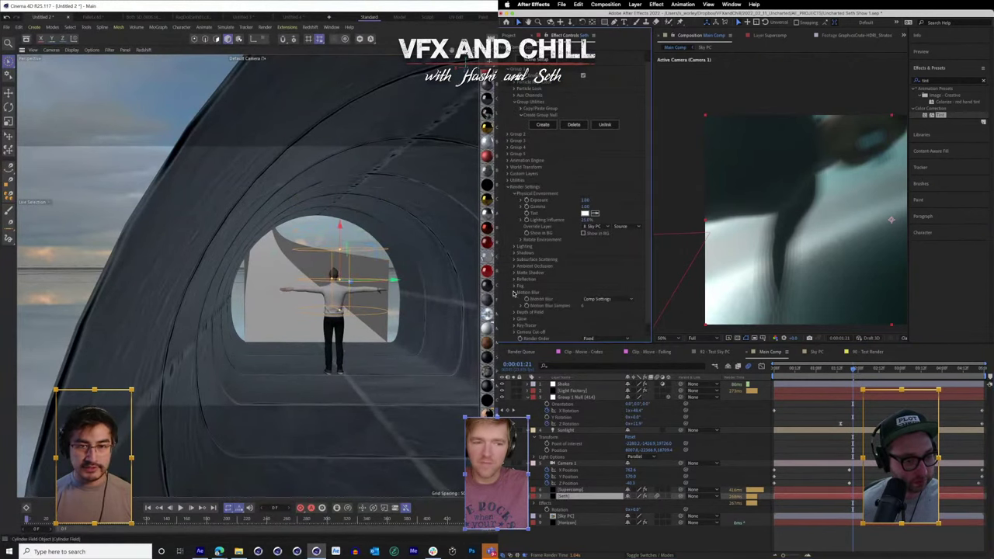
pyautogui.click(599, 317)
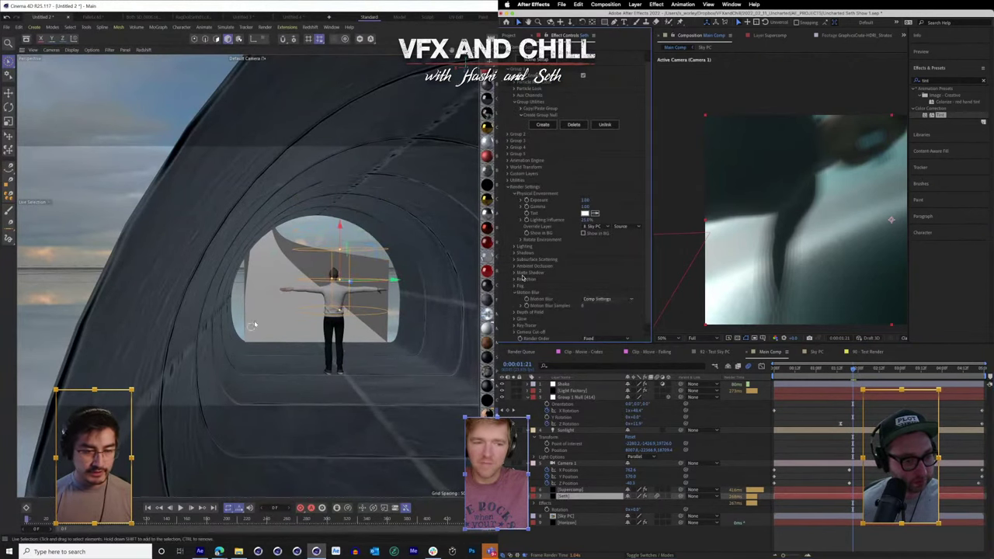
# - Expand the Ambient Occlusion settings of the falling man's Element effect and review the SSAO and motion blur options
pyautogui.scroll(3, 252, 325)
pyautogui.click(514, 266)
pyautogui.scroll(-2, 574, 273)
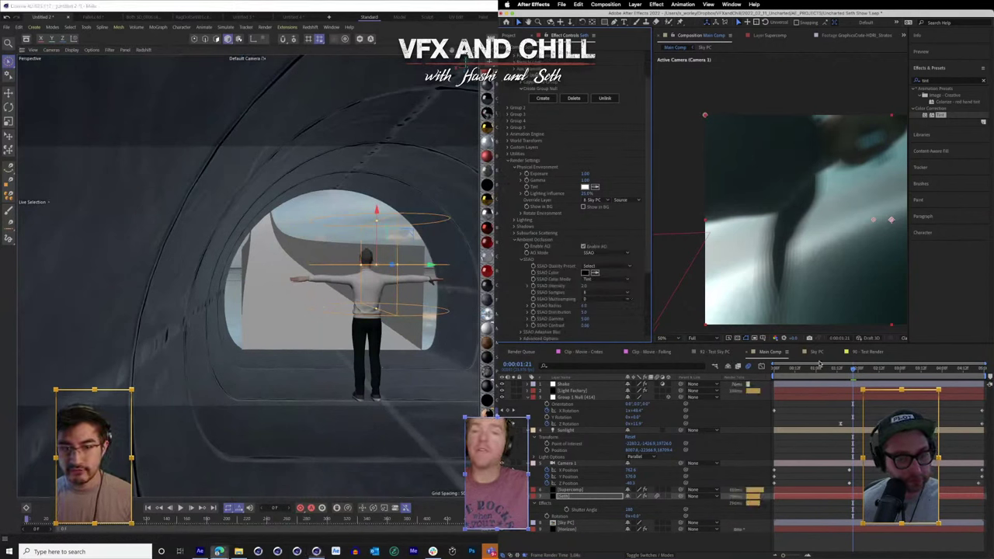
pyautogui.scroll(-3, 616, 300)
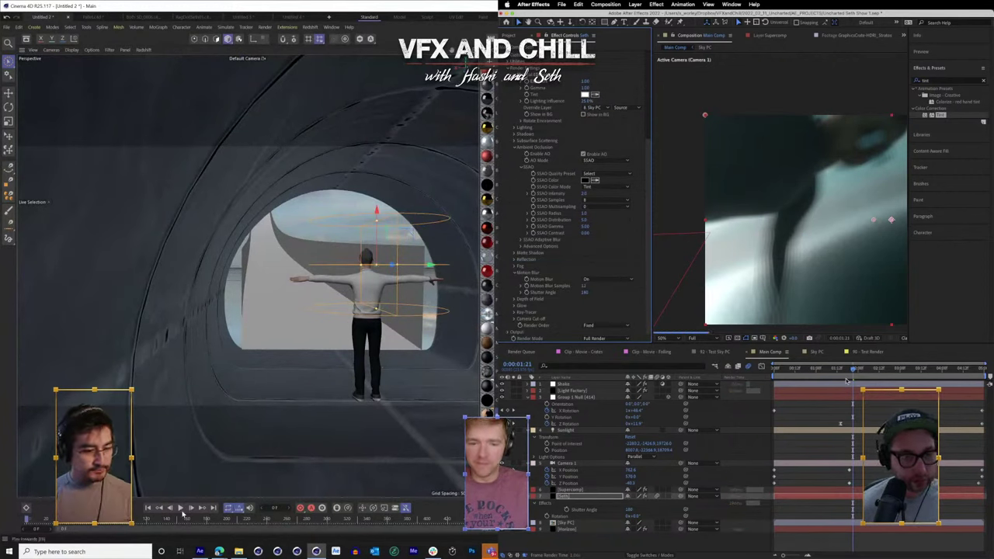
# - Play back the Cinema 4D running-man animation from outside and inside the tunnel, and select the Shake layer in Main Comp
pyautogui.moveTo(408, 301); pyautogui.dragTo(353, 282)
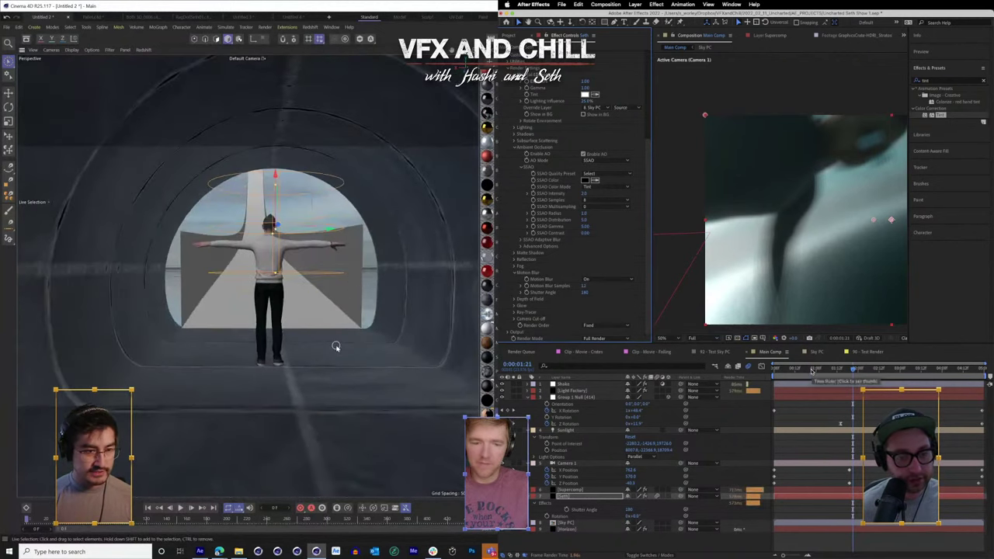
pyautogui.moveTo(335, 346); pyautogui.dragTo(297, 394)
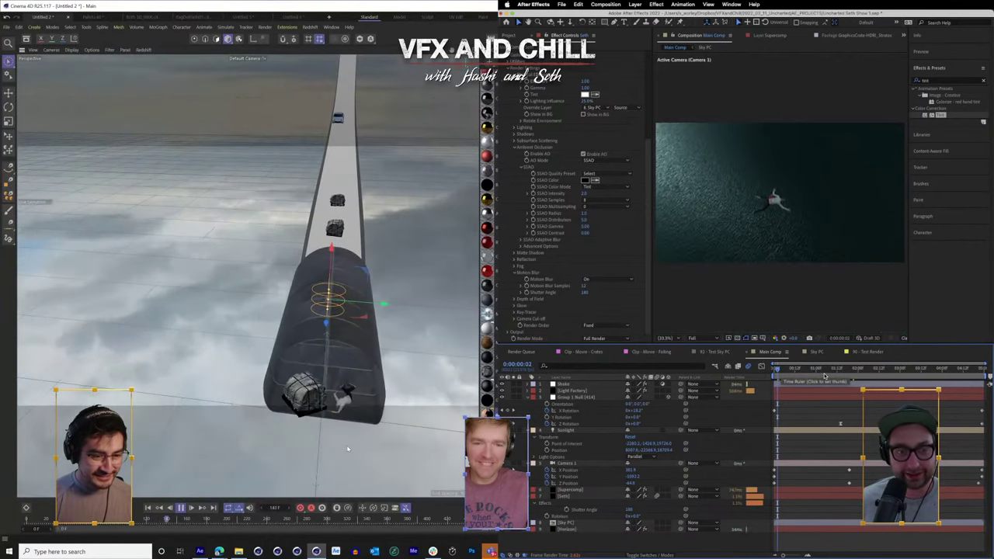
pyautogui.moveTo(365, 453); pyautogui.dragTo(364, 491)
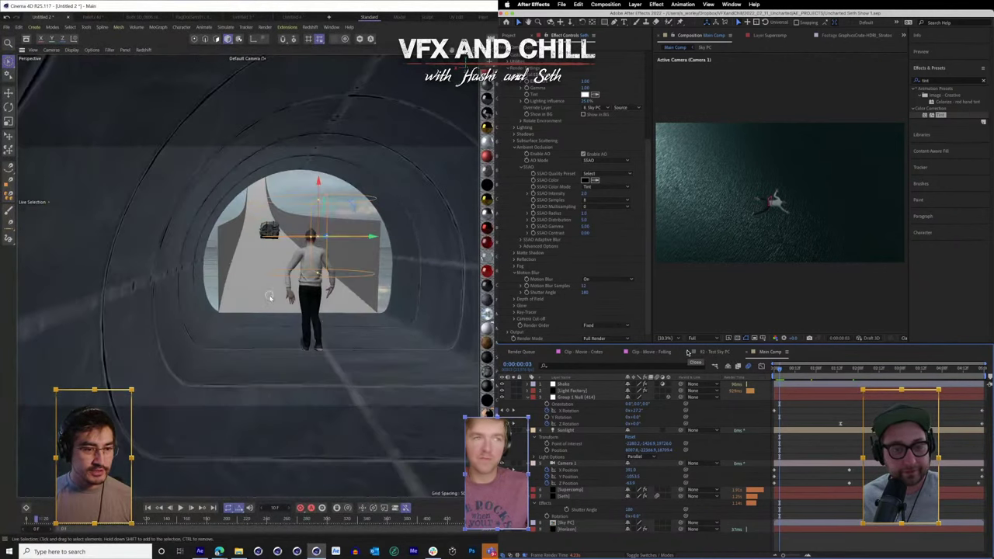
pyautogui.click(181, 508)
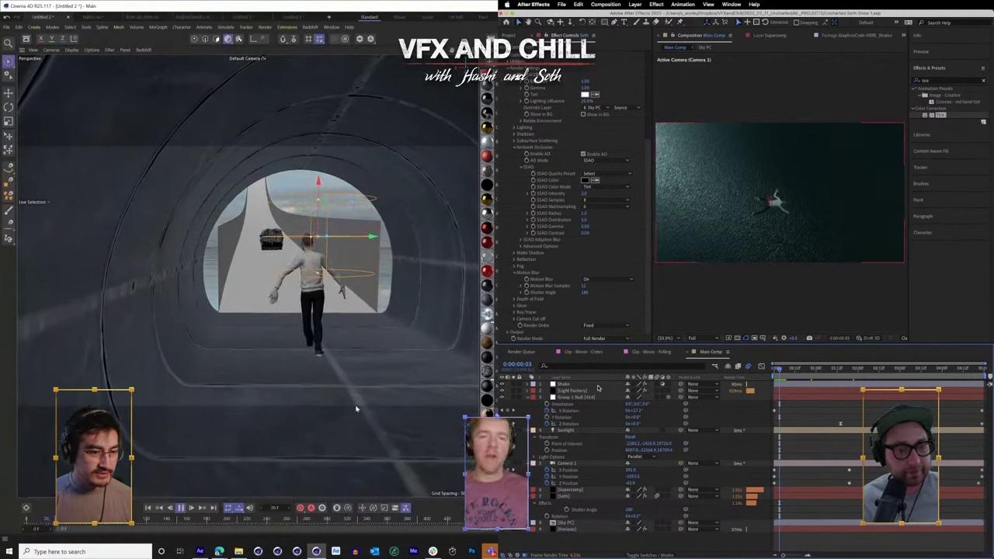
pyautogui.click(598, 384)
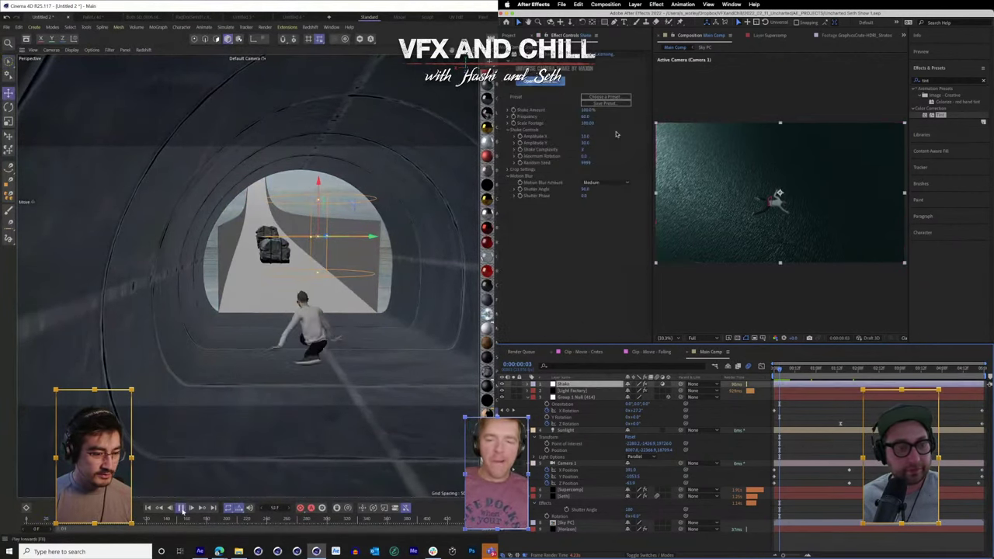
pyautogui.click(181, 509)
# - Return the Cinema 4D animation to frame 0, lower the cylinder field inside the tunnel, and replay the run
pyautogui.moveTo(781, 370); pyautogui.dragTo(877, 373)
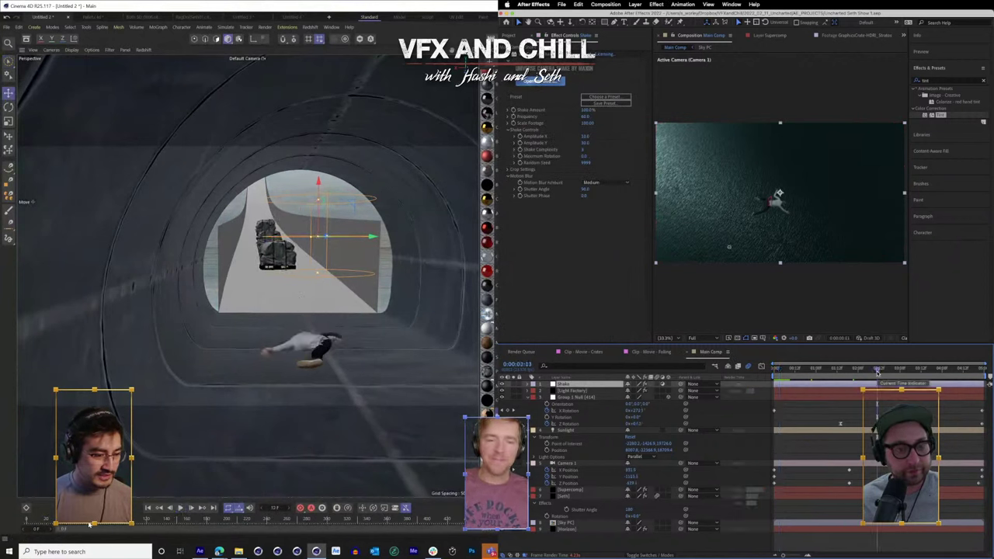
pyautogui.moveTo(89, 525); pyautogui.dragTo(3, 535)
pyautogui.moveTo(311, 184); pyautogui.dragTo(310, 209)
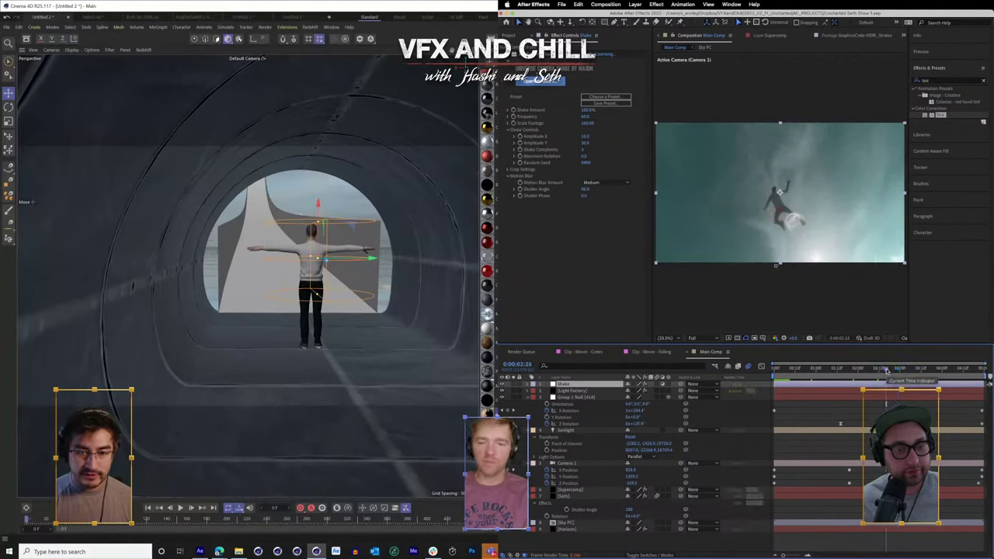
pyautogui.click(328, 346)
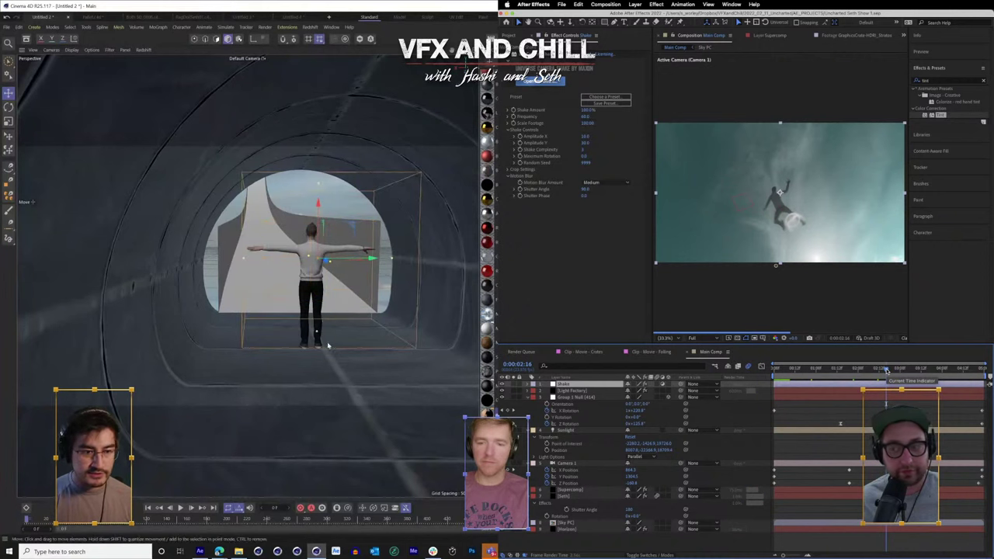
pyautogui.click(181, 508)
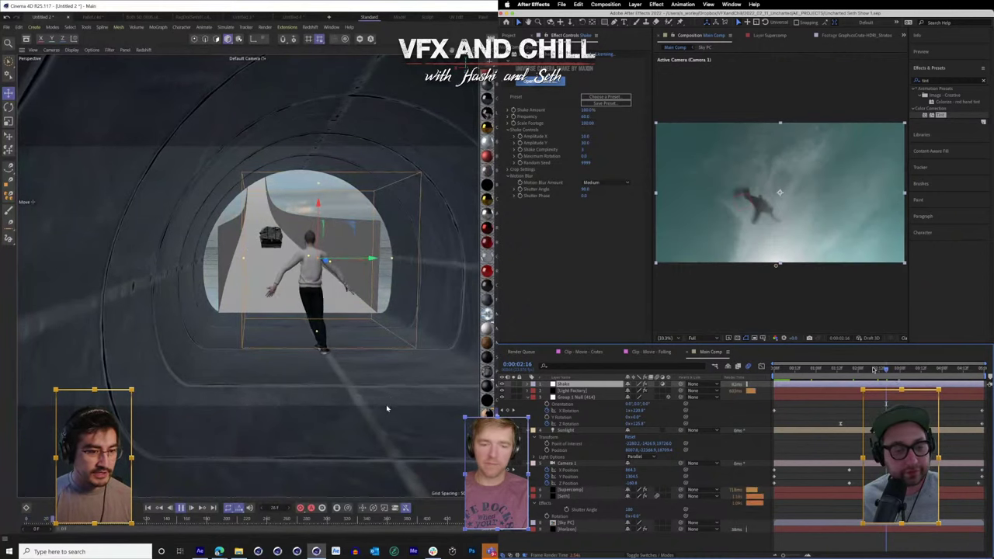
# - Go to 0:00:02:09 in Main Comp, add an adjustment layer above the Shake layer, and apply Magic Bullet Looks to it
pyautogui.click(874, 370)
pyautogui.moveTo(385, 406); pyautogui.dragTo(369, 406)
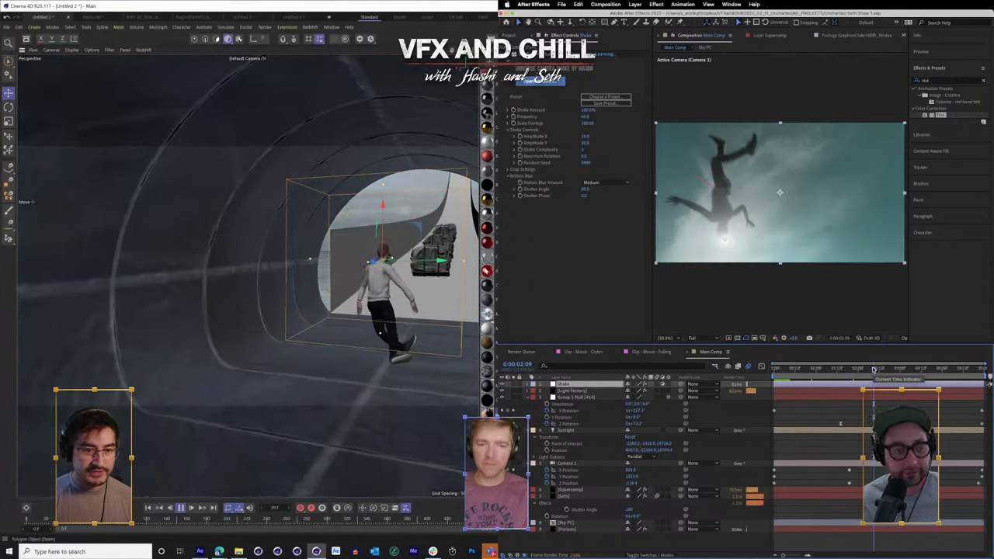
pyautogui.click(636, 4)
pyautogui.moveTo(645, 16)
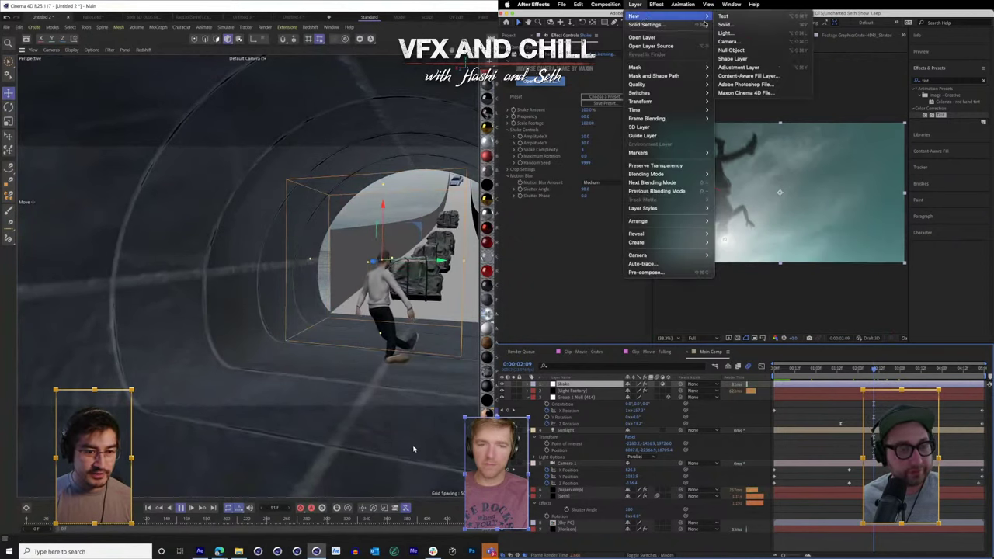
pyautogui.click(755, 69)
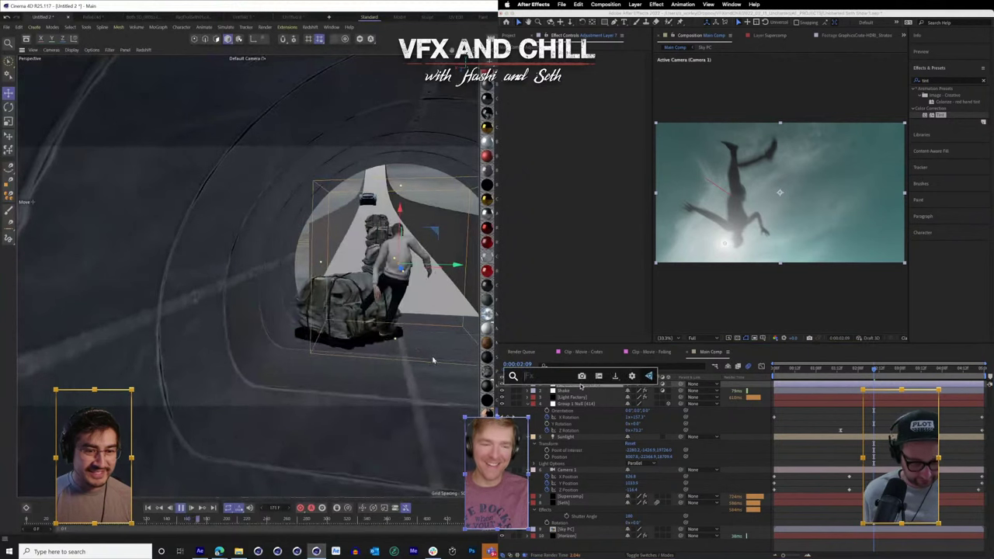
pyautogui.hotkey('ctrl', 'space')
pyautogui.write('loo')
pyautogui.press('Return')
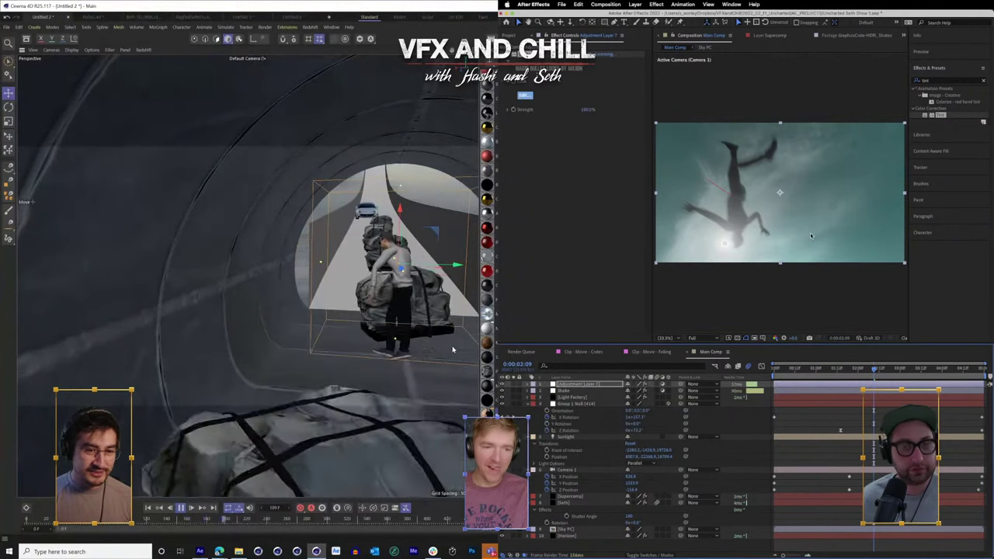
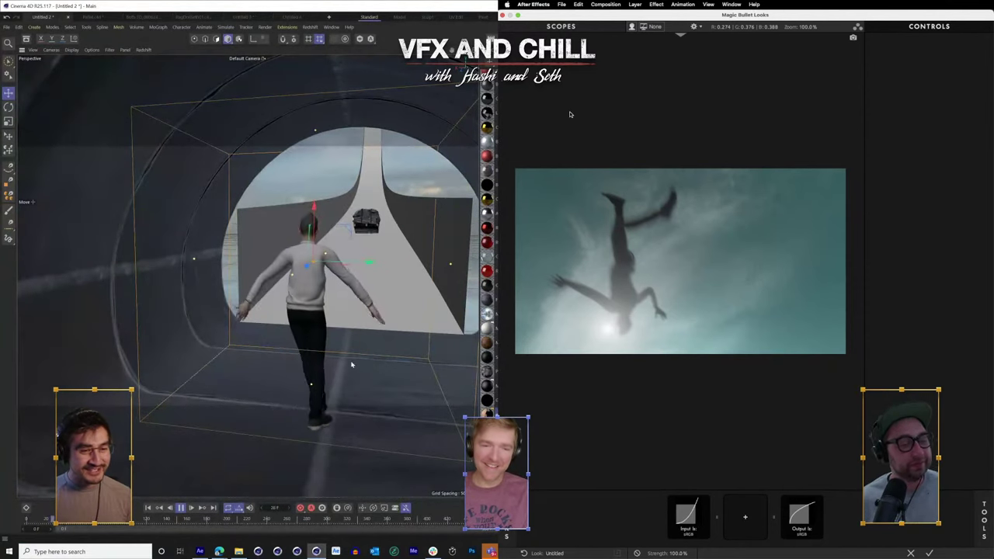
# - Check the Looks reference library and view the Cinema 4D run from inside the tunnel during playback
pyautogui.moveTo(350, 361); pyautogui.dragTo(375, 359)
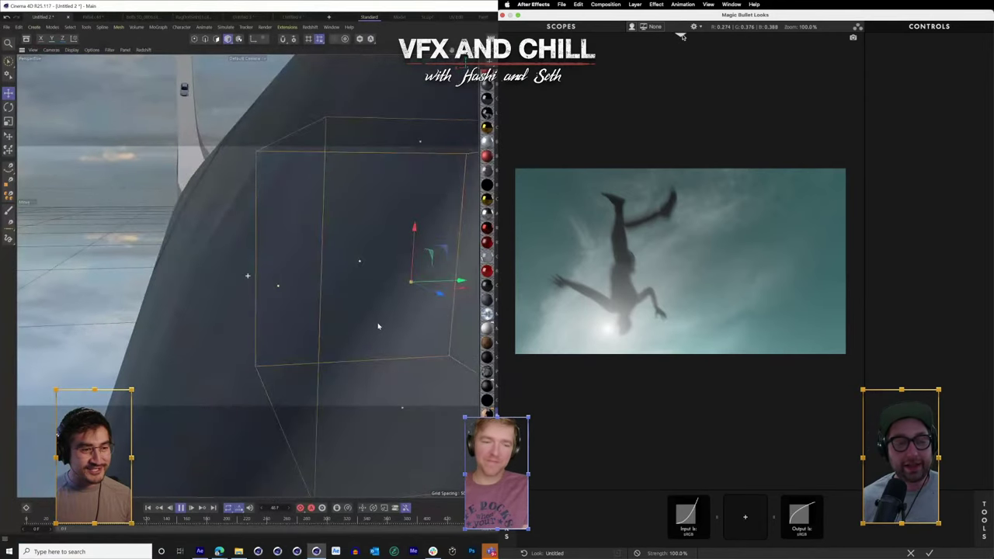
pyautogui.click(682, 36)
pyautogui.moveTo(293, 286); pyautogui.dragTo(93, 186)
pyautogui.moveTo(347, 266); pyautogui.dragTo(284, 337)
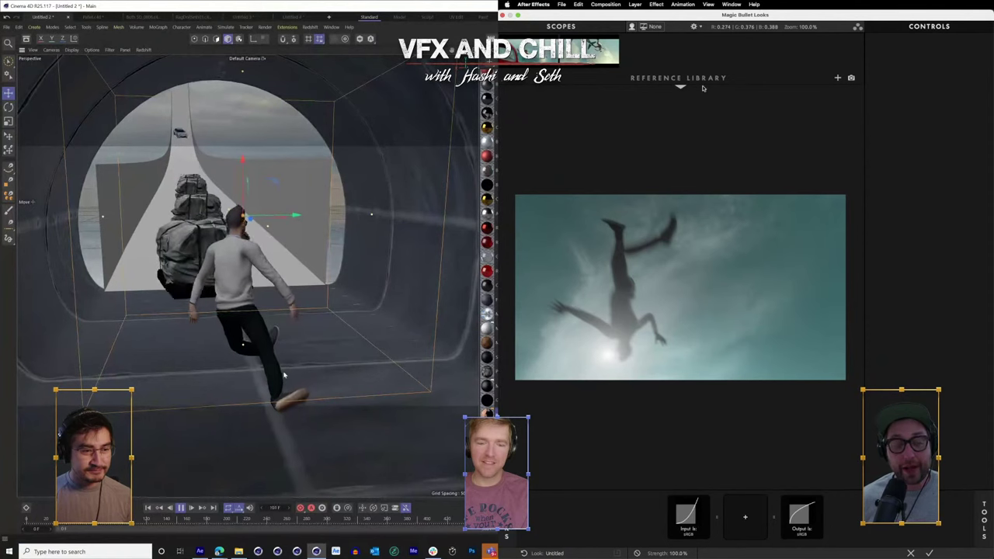
pyautogui.click(680, 87)
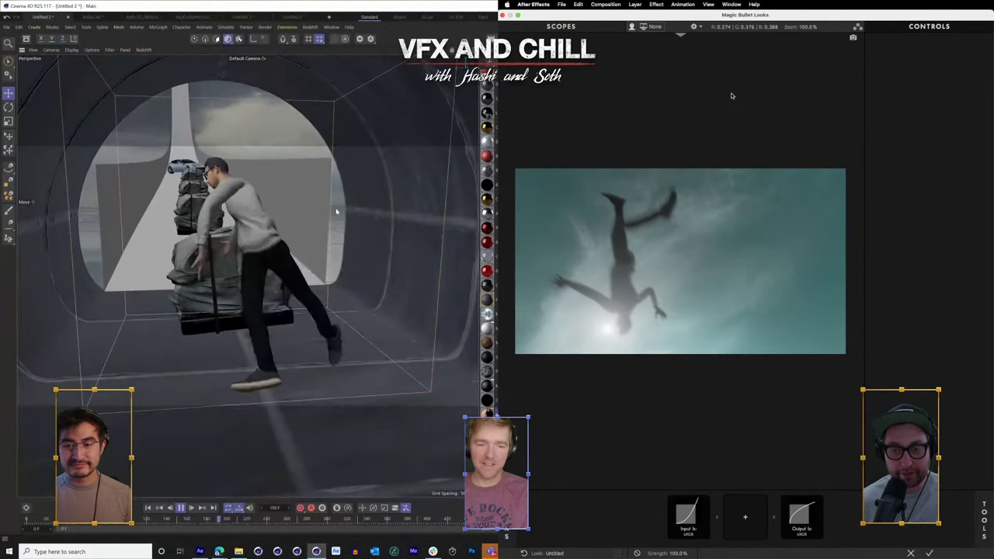
# - Load a reference still from the Looks library and adjust its split-screen divider against the falling man shot
pyautogui.scroll(-2, 334, 206)
pyautogui.moveTo(334, 206); pyautogui.dragTo(473, 250)
pyautogui.click(681, 35)
pyautogui.click(604, 57)
pyautogui.click(681, 86)
pyautogui.moveTo(248, 276); pyautogui.dragTo(290, 246)
pyautogui.moveTo(680, 359)
pyautogui.mouseDown()
pyautogui.moveTo(537, 355)
pyautogui.moveTo(759, 355)
pyautogui.moveTo(676, 358)
pyautogui.mouseUp()
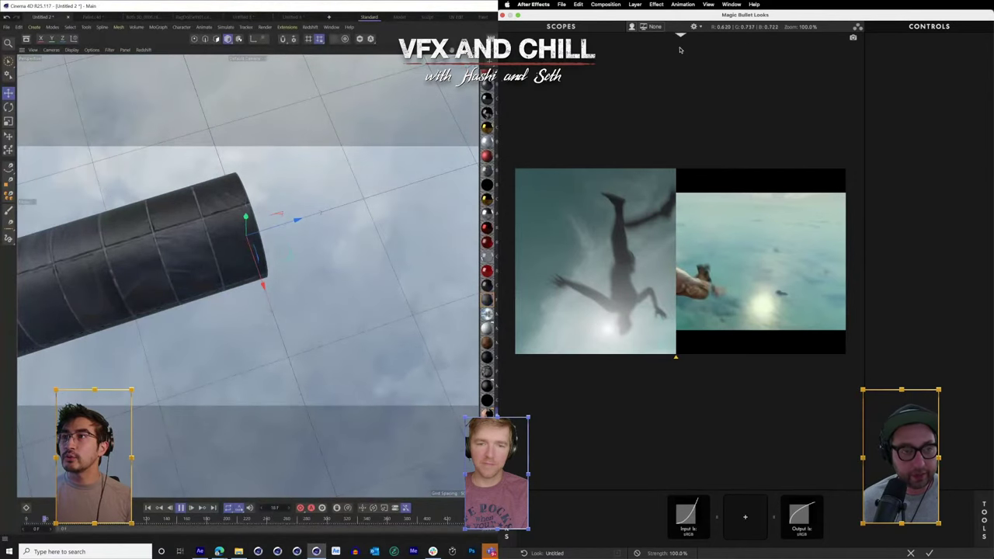
# - Switch the split-screen reference to the still of a man falling against a cloudy sky and collapse the reference library
pyautogui.click(681, 37)
pyautogui.click(595, 48)
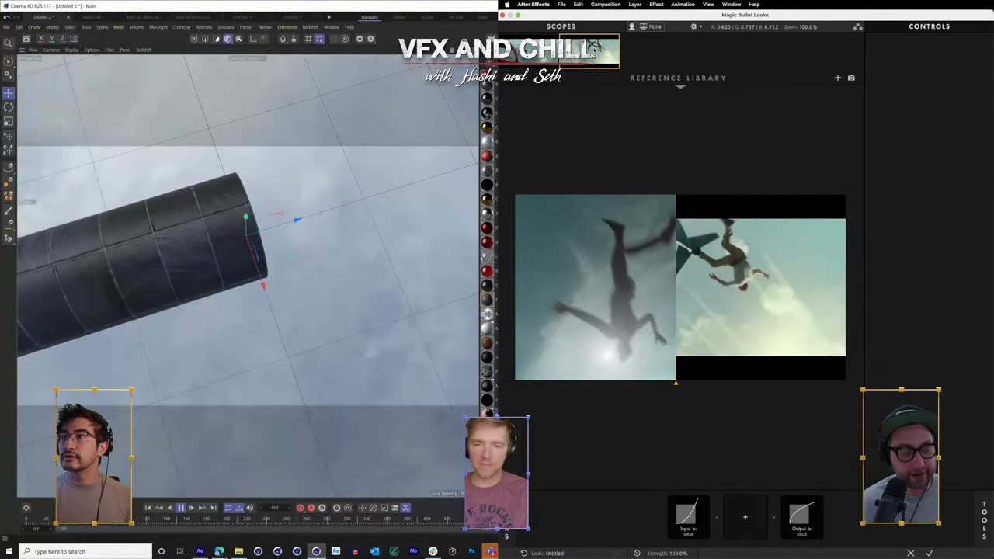
pyautogui.click(537, 51)
pyautogui.click(599, 50)
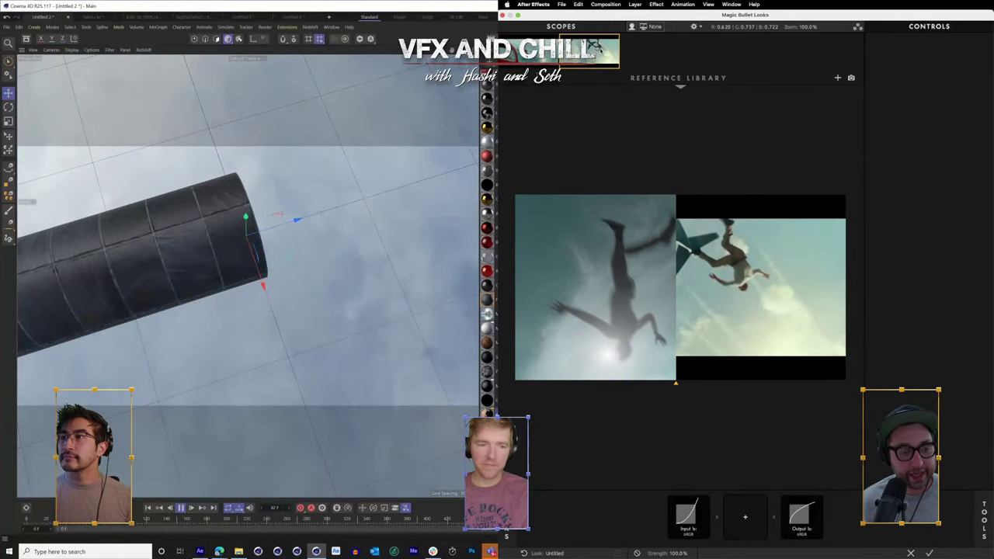
pyautogui.click(680, 86)
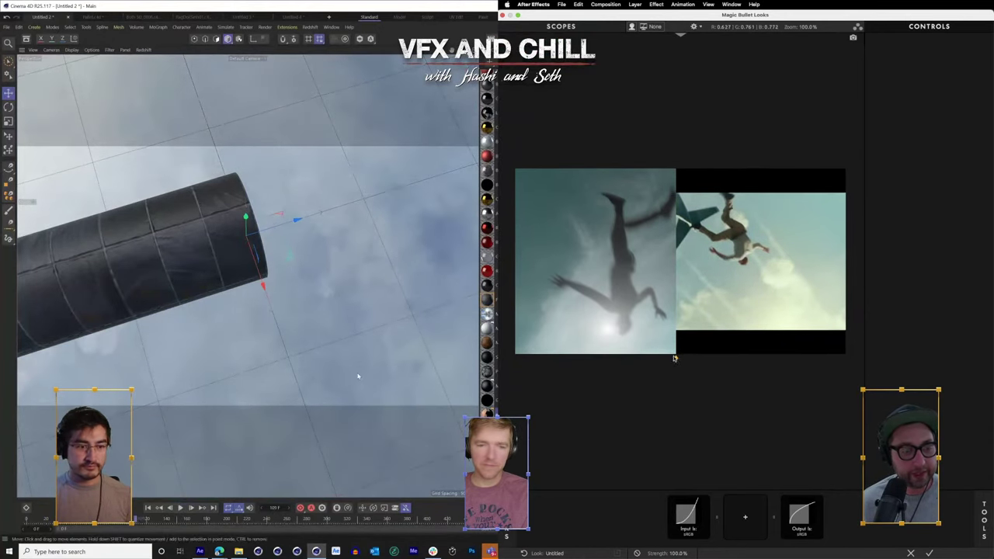
# - Add a Channel Mixer to the look and set the Red channel's red contribution to +1.281
pyautogui.click(984, 510)
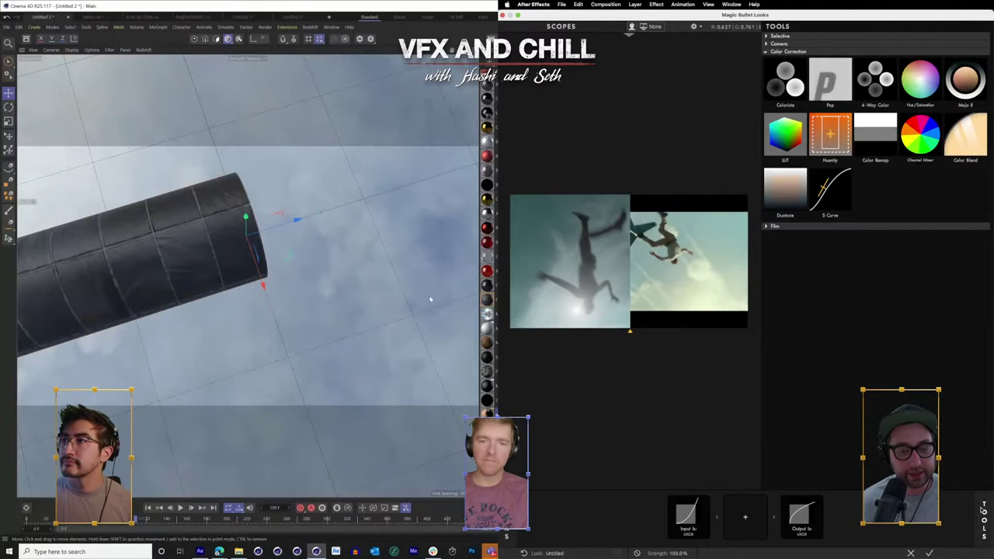
pyautogui.moveTo(939, 131); pyautogui.dragTo(745, 513)
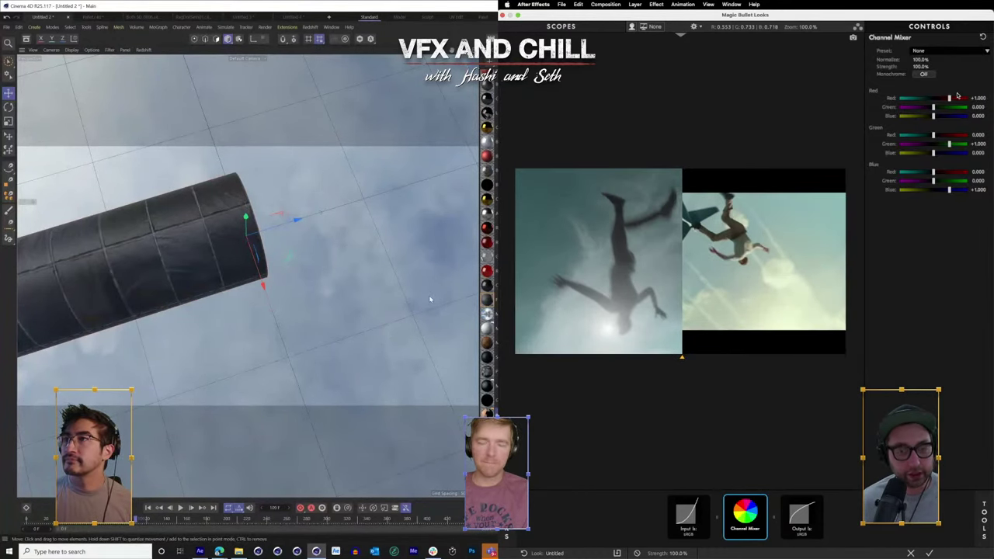
pyautogui.moveTo(949, 98); pyautogui.dragTo(967, 100)
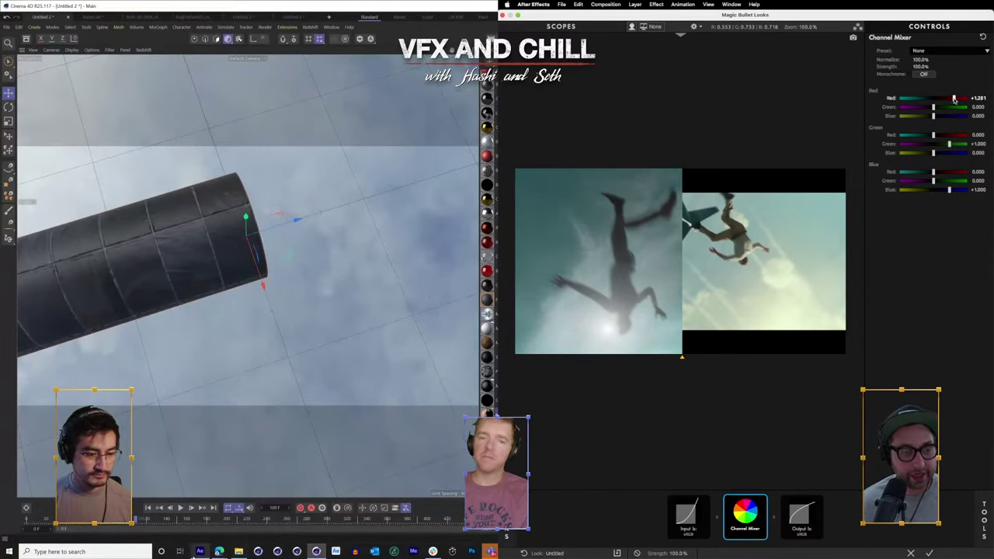
# - Set the Channel Mixer's Red green/blue to +0.132/+0.084, Green row to -0.036/+1.186/-0.084 and Blue row to -0.036/+0.611/+1.018, and play the river comp
pyautogui.click(199, 551)
pyautogui.moveTo(934, 107); pyautogui.dragTo(924, 108)
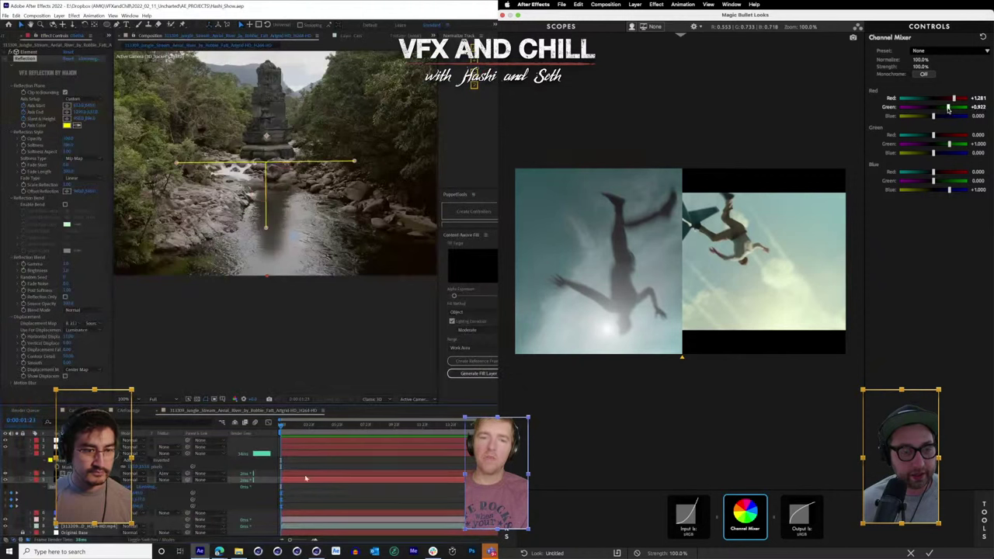
pyautogui.press('space')
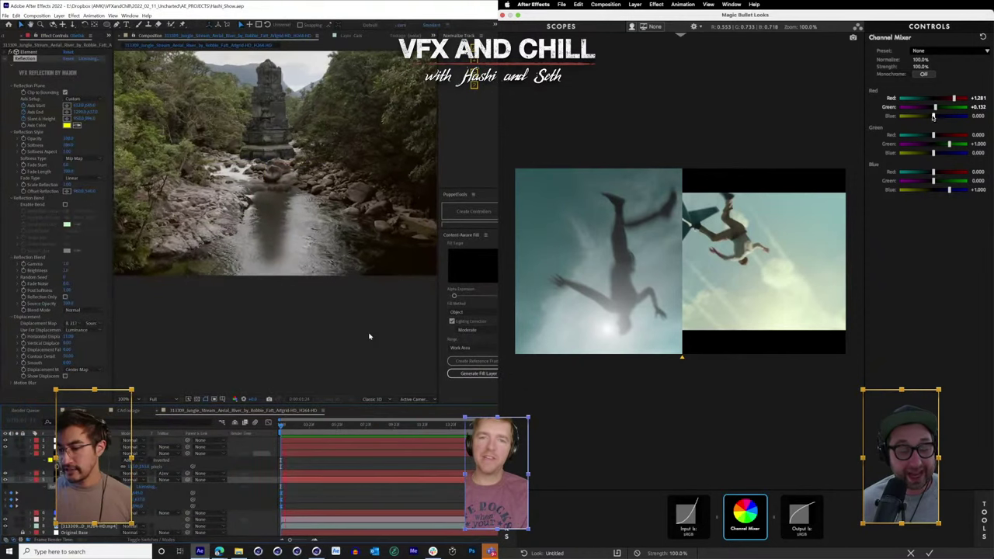
pyautogui.moveTo(935, 116); pyautogui.dragTo(952, 146)
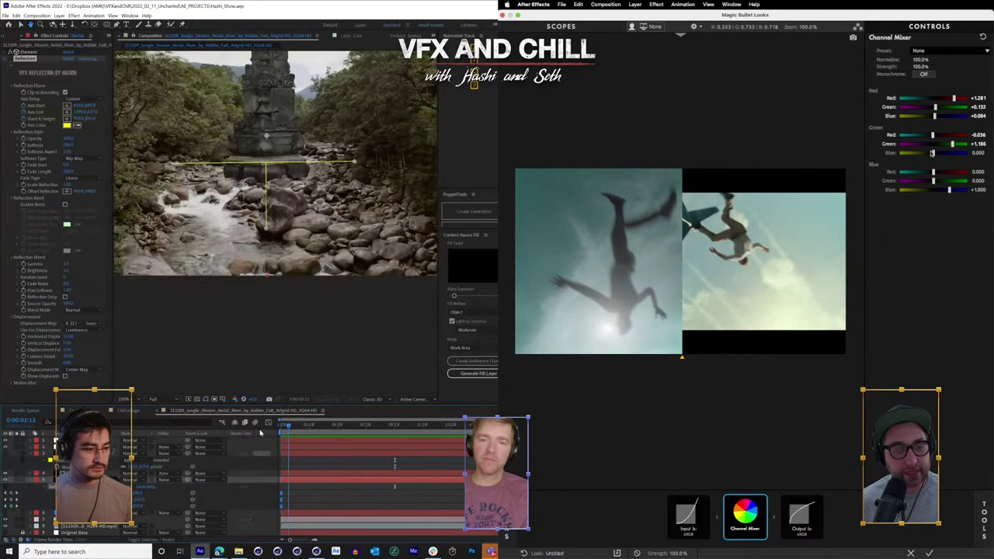
pyautogui.moveTo(934, 153)
pyautogui.mouseDown()
pyautogui.moveTo(945, 153)
pyautogui.moveTo(933, 153)
pyautogui.moveTo(937, 173)
pyautogui.mouseUp()
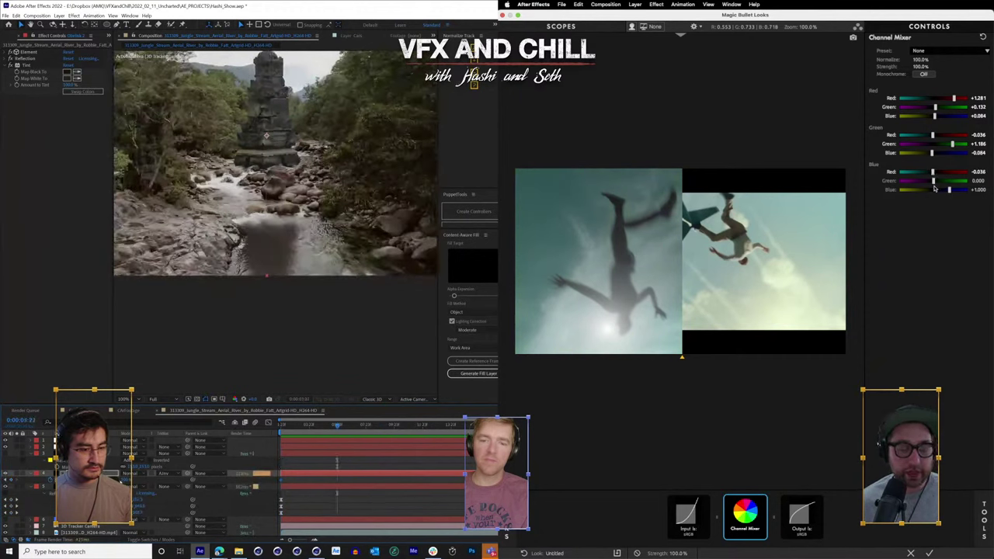
pyautogui.moveTo(945, 185)
pyautogui.mouseDown()
pyautogui.moveTo(928, 192)
pyautogui.moveTo(951, 192)
pyautogui.mouseUp()
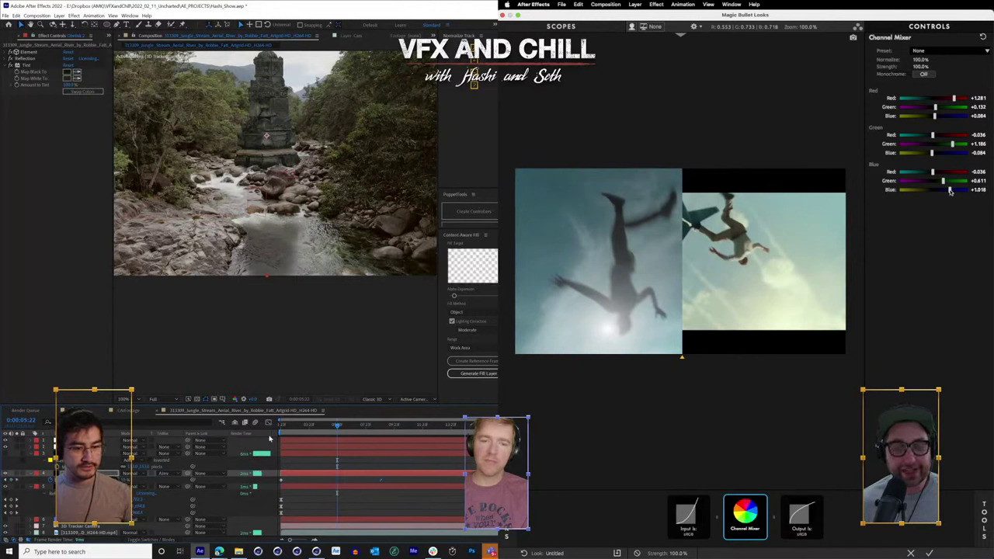
# - Play the river comp from its start and set the Channel Mixer's Red row to +1.449/+0.251/+0.467, Green's red to -0.084 and Blue's blue to +1.066
pyautogui.press('Home')
pyautogui.press('space')
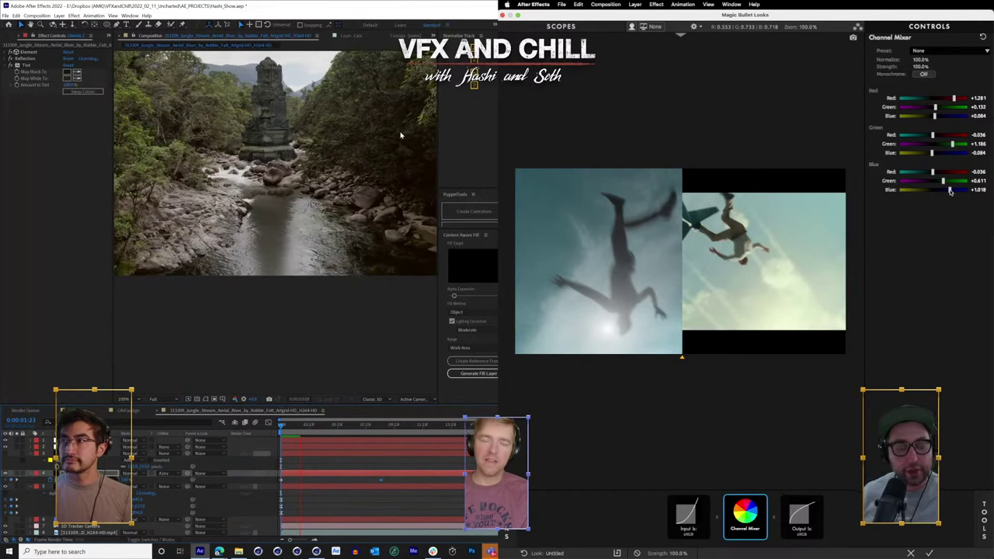
pyautogui.moveTo(950, 191); pyautogui.dragTo(951, 192)
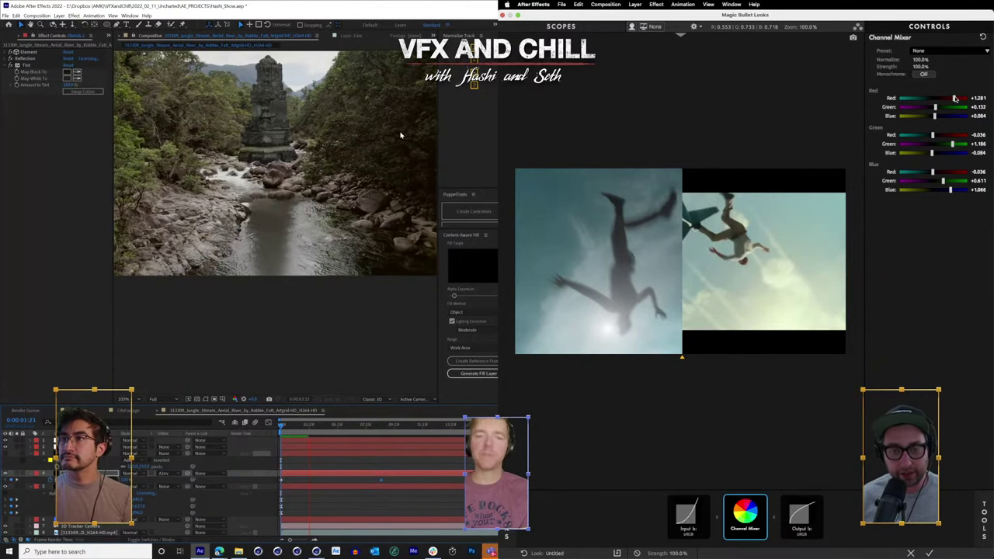
pyautogui.moveTo(955, 98); pyautogui.dragTo(935, 136)
pyautogui.click(328, 320)
pyautogui.click(30, 467)
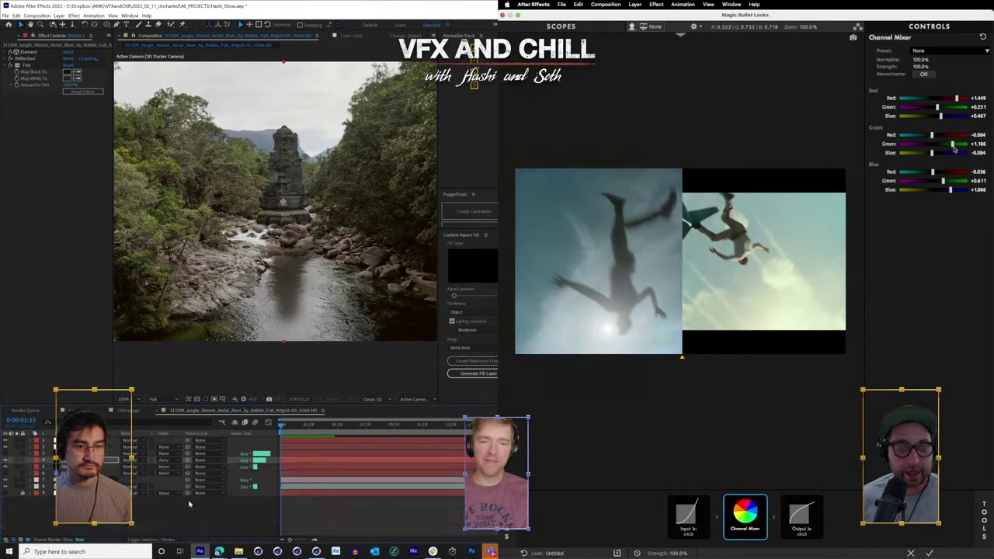
# - Set the Channel Mixer's Green row green/blue to +1.593/-0.156 and its Blue row to +0.060/+0.299/+1.569, and scrub the river comp
pyautogui.moveTo(937, 144)
pyautogui.mouseDown()
pyautogui.moveTo(960, 146)
pyautogui.moveTo(932, 153)
pyautogui.mouseUp()
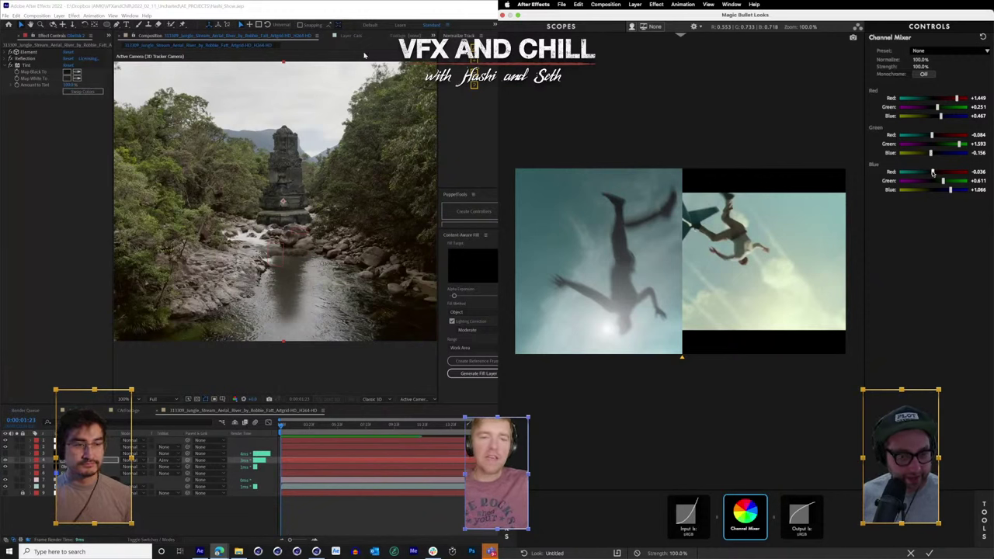
pyautogui.moveTo(292, 431); pyautogui.dragTo(211, 444)
pyautogui.moveTo(939, 181); pyautogui.dragTo(957, 194)
pyautogui.click(285, 424)
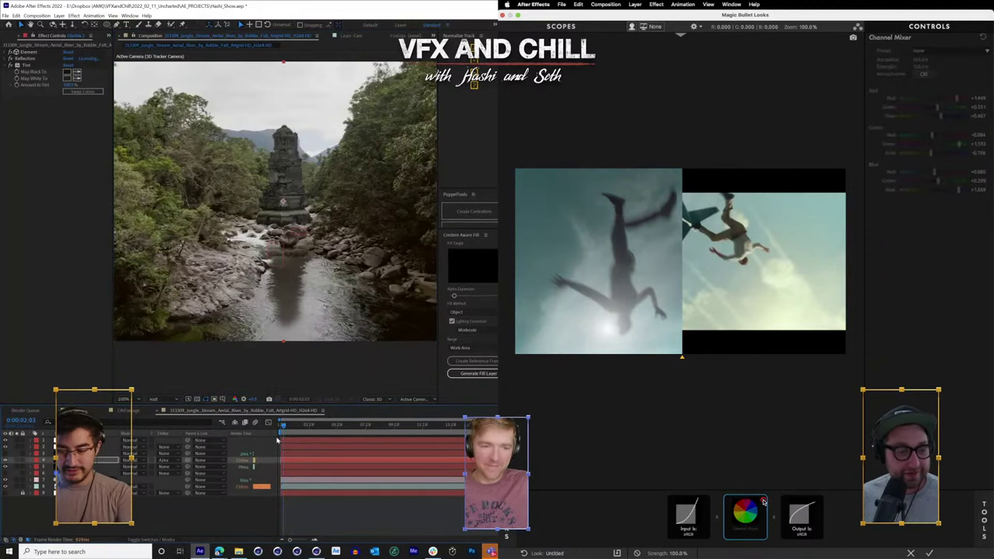
pyautogui.click(982, 517)
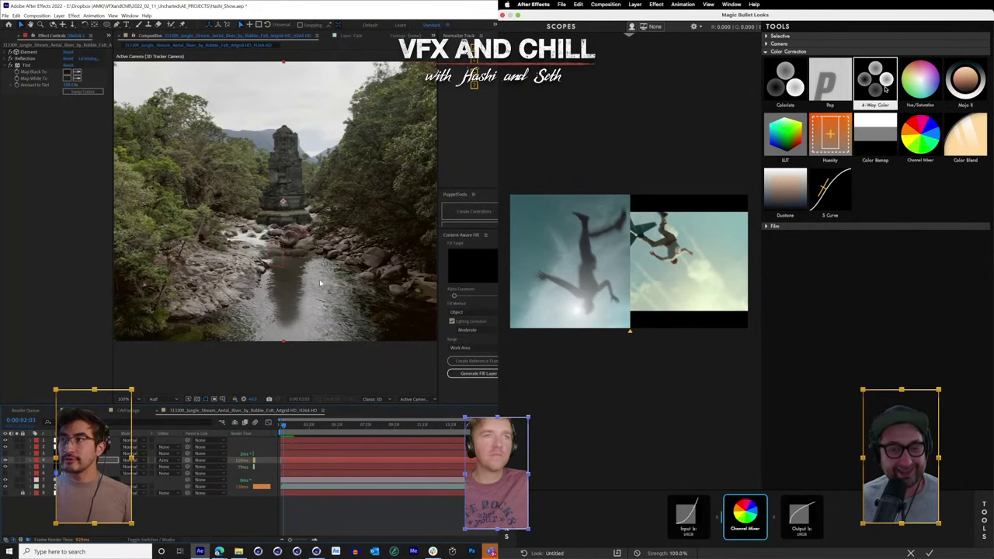
pyautogui.click(847, 289)
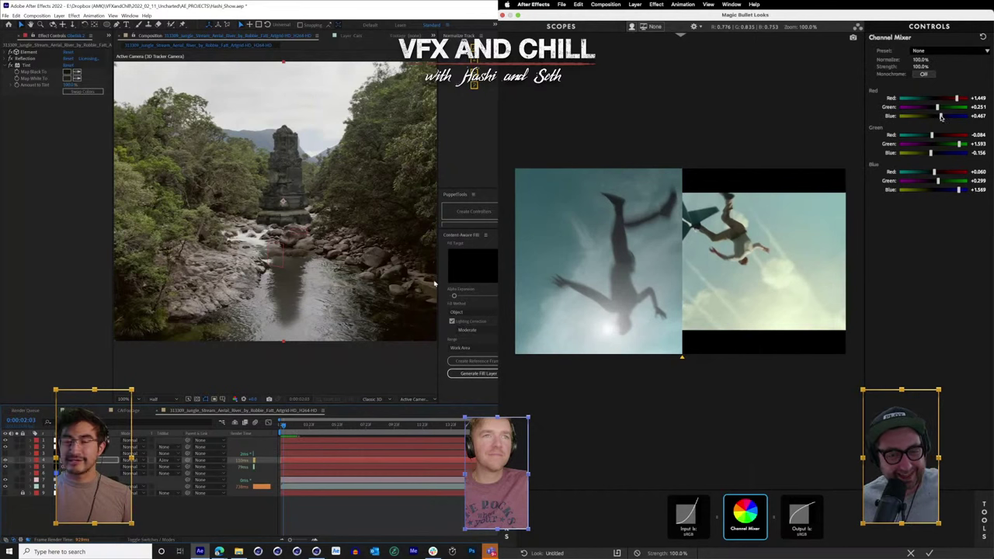
# - Set the Red channel's green contribution to +0.012 and blue to +0.132, and scrub through and save the river project
pyautogui.moveTo(925, 118)
pyautogui.mouseDown()
pyautogui.moveTo(955, 118)
pyautogui.moveTo(935, 118)
pyautogui.mouseUp()
pyautogui.moveTo(284, 428); pyautogui.dragTo(297, 431)
pyautogui.moveTo(935, 118); pyautogui.dragTo(932, 118)
pyautogui.moveTo(298, 430); pyautogui.dragTo(362, 432)
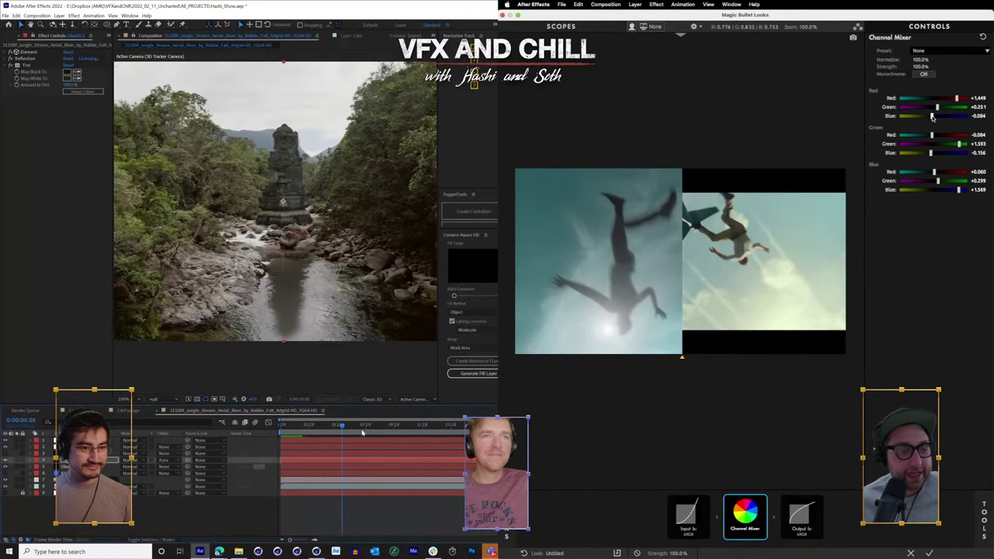
pyautogui.moveTo(932, 118); pyautogui.dragTo(912, 120)
pyautogui.moveTo(362, 432); pyautogui.dragTo(383, 433)
pyautogui.moveTo(912, 120); pyautogui.dragTo(925, 120)
pyautogui.moveTo(383, 433); pyautogui.dragTo(281, 435)
pyautogui.moveTo(925, 120); pyautogui.dragTo(957, 108)
pyautogui.hotkey('ctrl', 's')
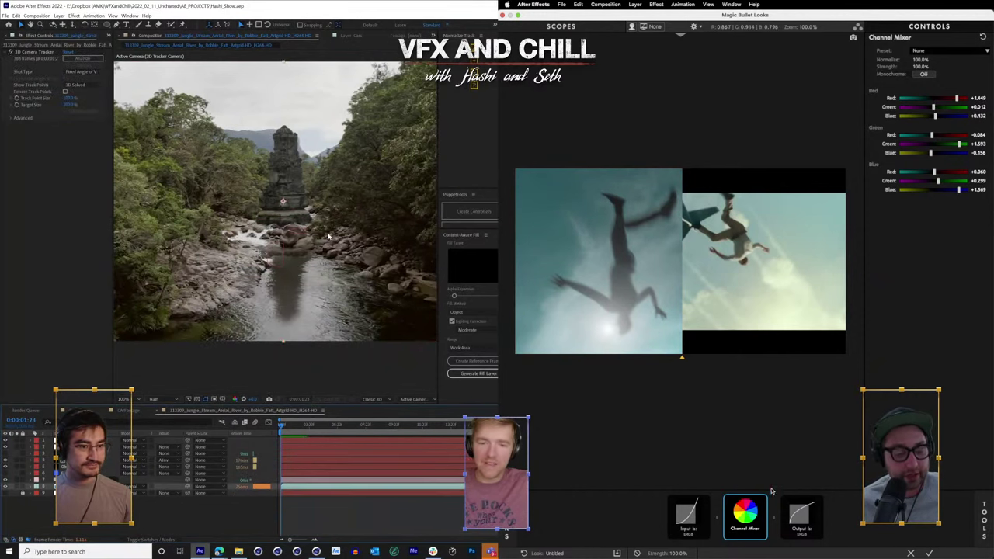
# - Disable the Channel Mixer in the look and add a Color Remap tool
pyautogui.scroll(-3, 328, 236)
pyautogui.click(763, 500)
pyautogui.click(763, 499)
pyautogui.click(762, 500)
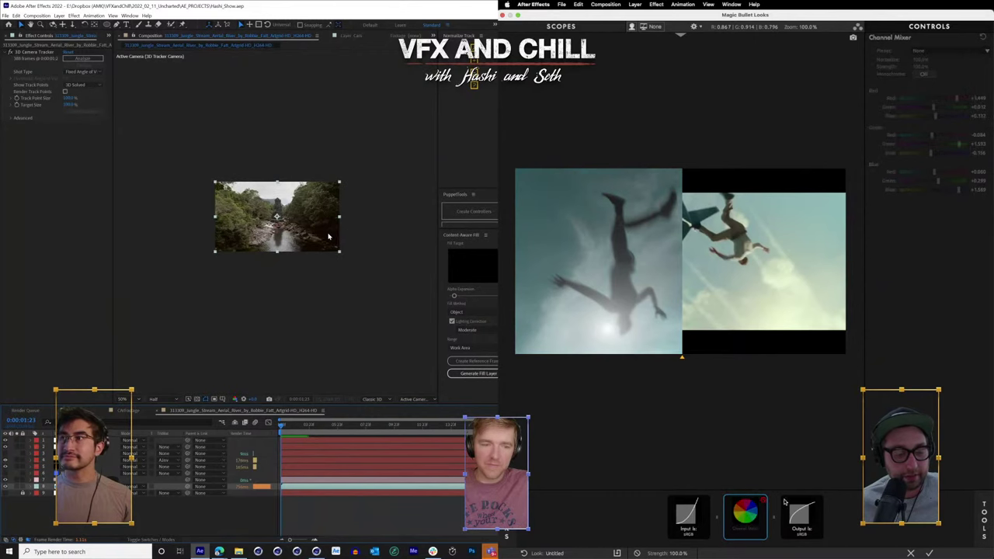
pyautogui.click(979, 510)
pyautogui.scroll(3, 328, 236)
pyautogui.doubleClick(877, 145)
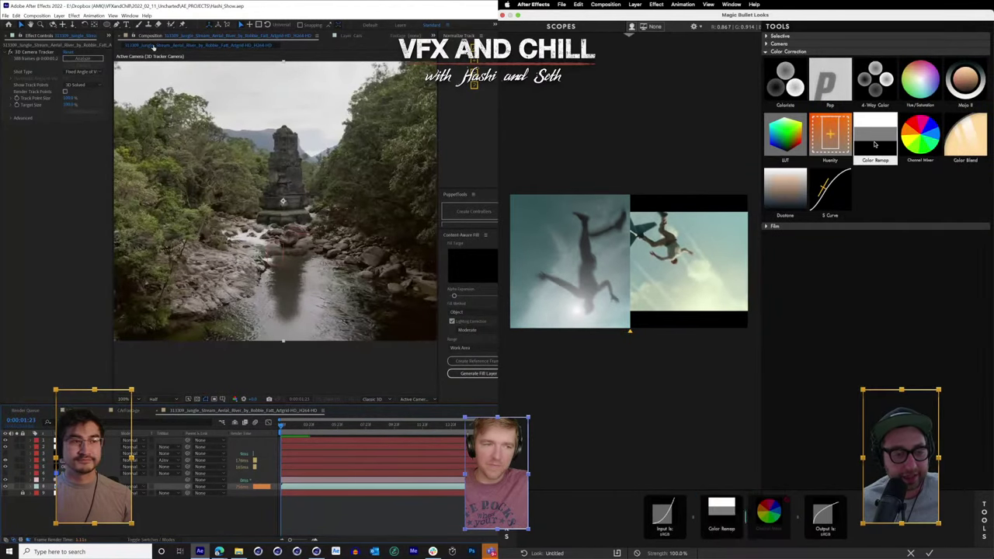
# - Add a color mapping from the shot's dark teal sky to the reference still's pale teal sky, and shift the split-screen divider slightly
pyautogui.moveTo(247, 215); pyautogui.dragTo(250, 204)
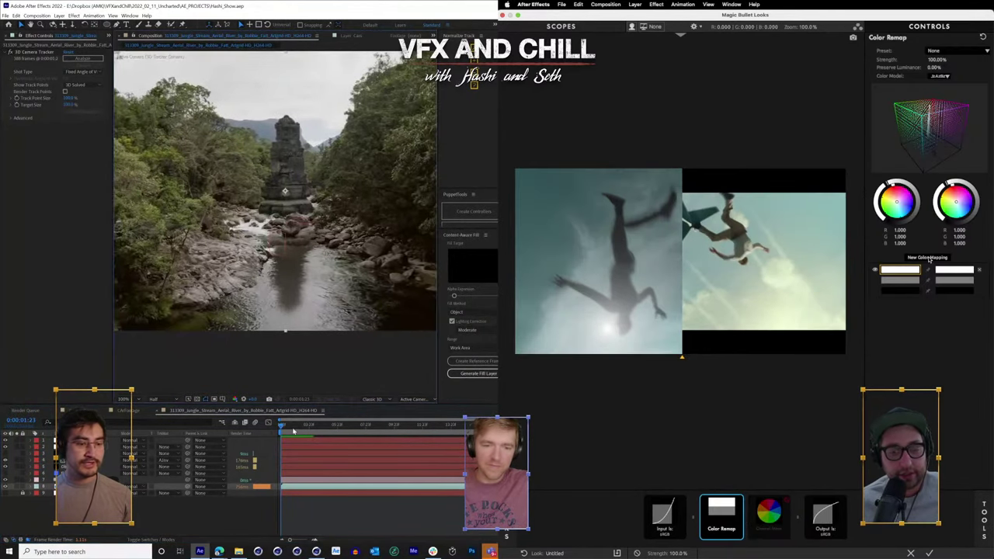
pyautogui.click(929, 258)
pyautogui.click(391, 425)
pyautogui.moveTo(391, 442); pyautogui.dragTo(494, 442)
pyautogui.click(542, 195)
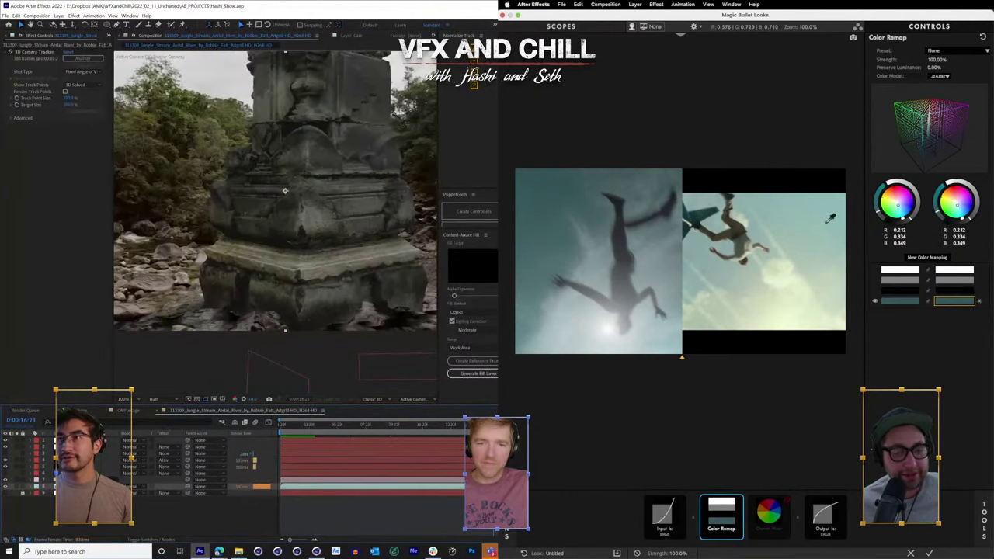
pyautogui.click(314, 425)
pyautogui.click(701, 244)
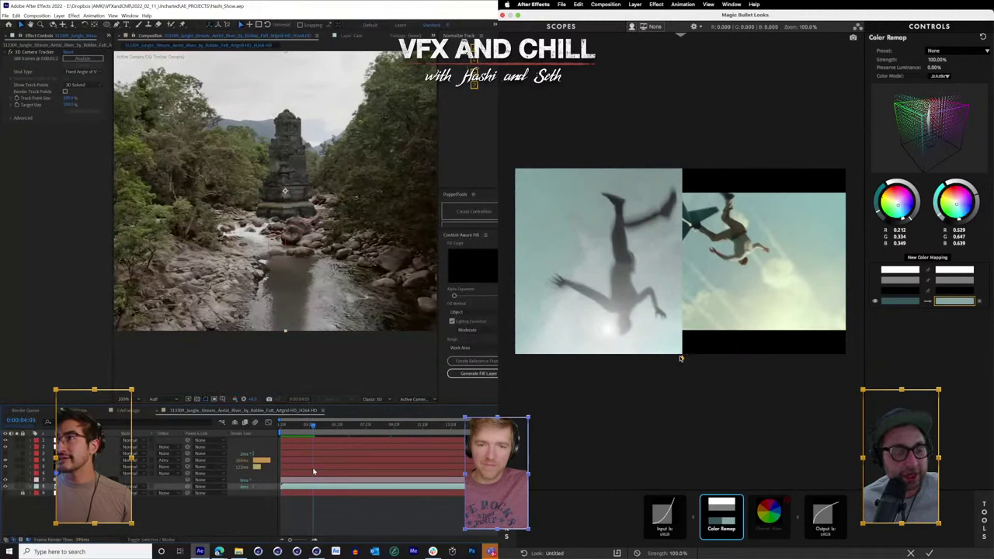
pyautogui.moveTo(681, 359)
pyautogui.mouseDown()
pyautogui.moveTo(781, 355)
pyautogui.moveTo(688, 359)
pyautogui.mouseUp()
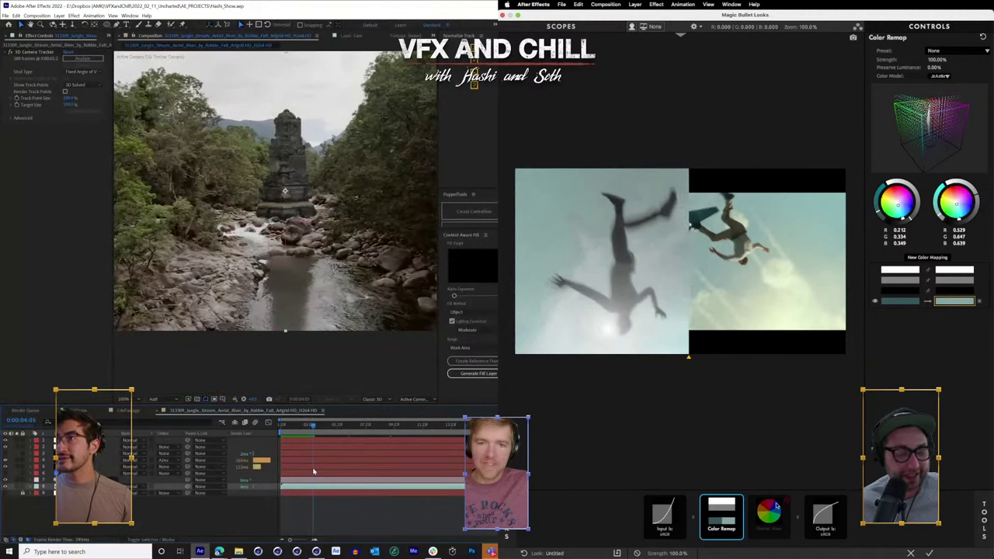
# - Add a second color mapping from the falling man's dark body to the darkest tone on the reference figure's feet
pyautogui.click(935, 258)
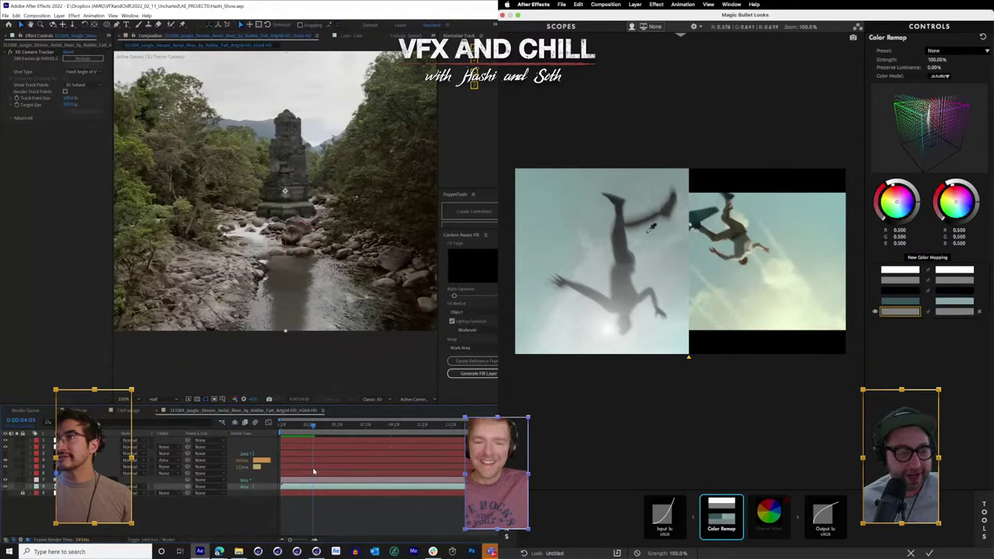
pyautogui.click(626, 270)
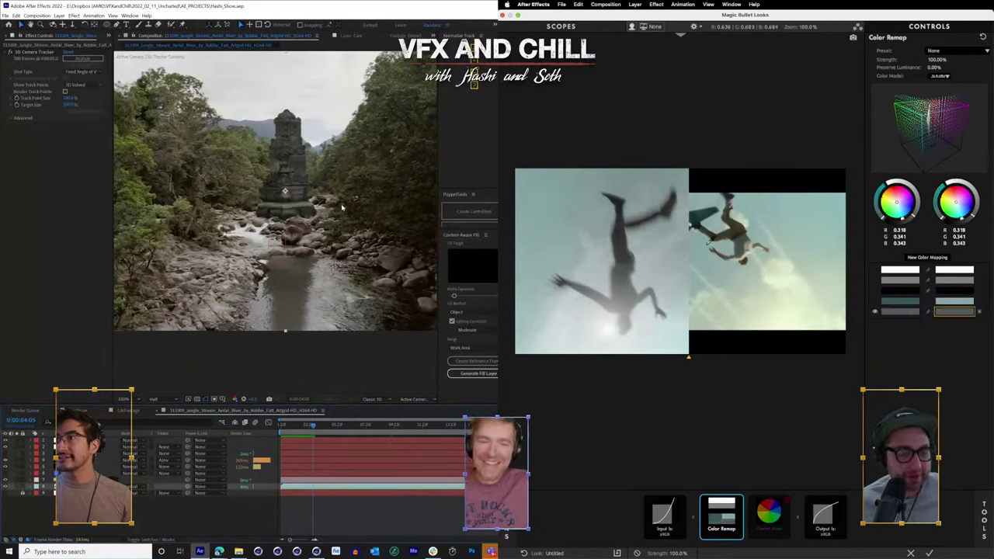
pyautogui.click(624, 234)
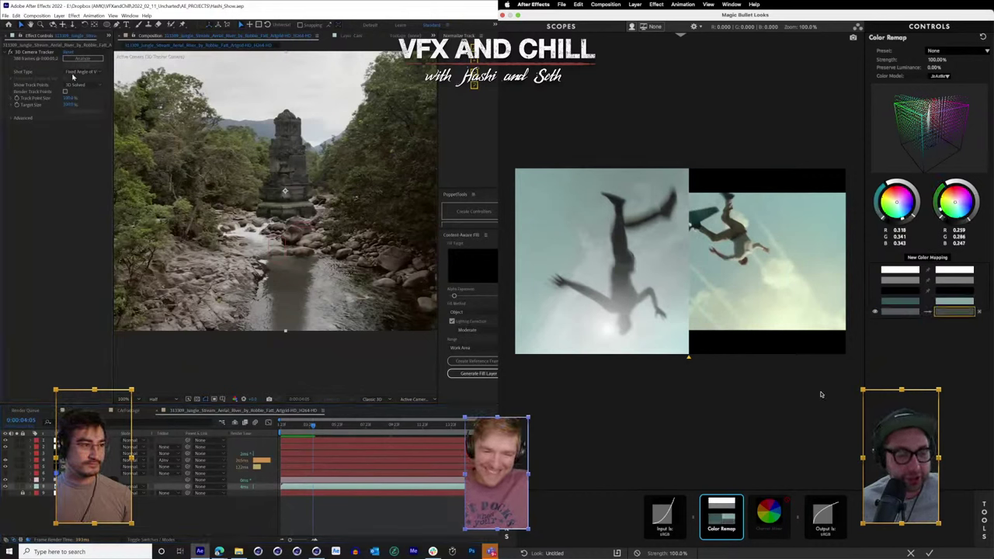
pyautogui.press('super+z')
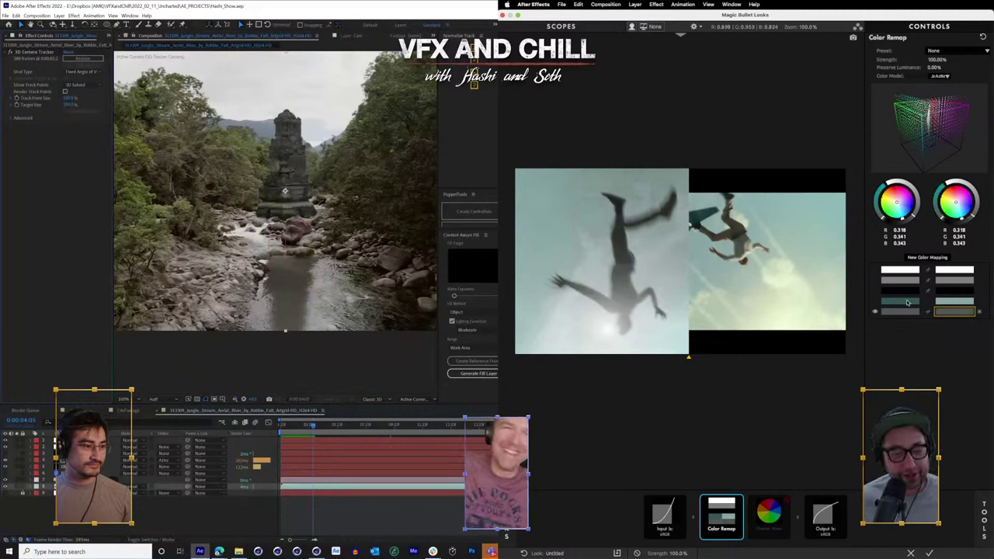
pyautogui.click(896, 312)
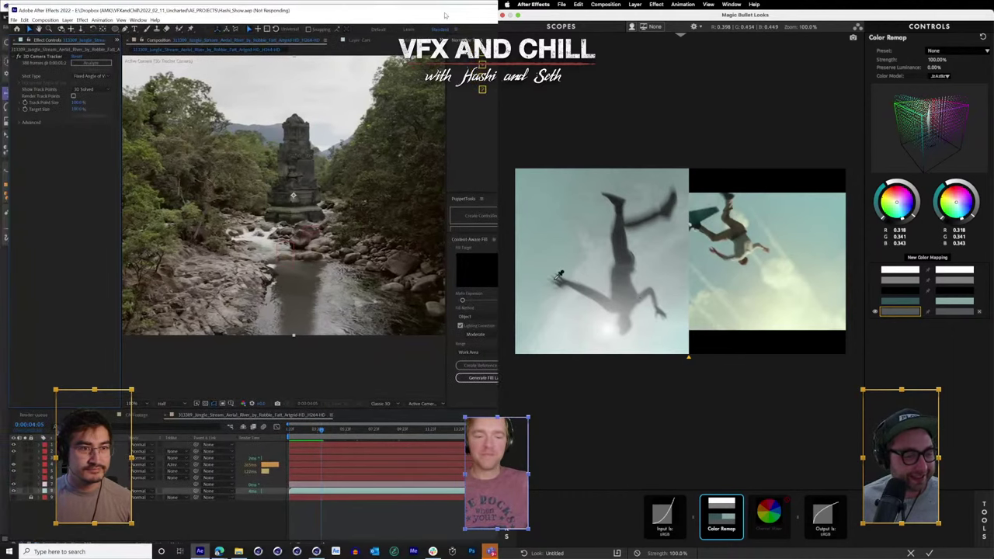
pyautogui.click(623, 272)
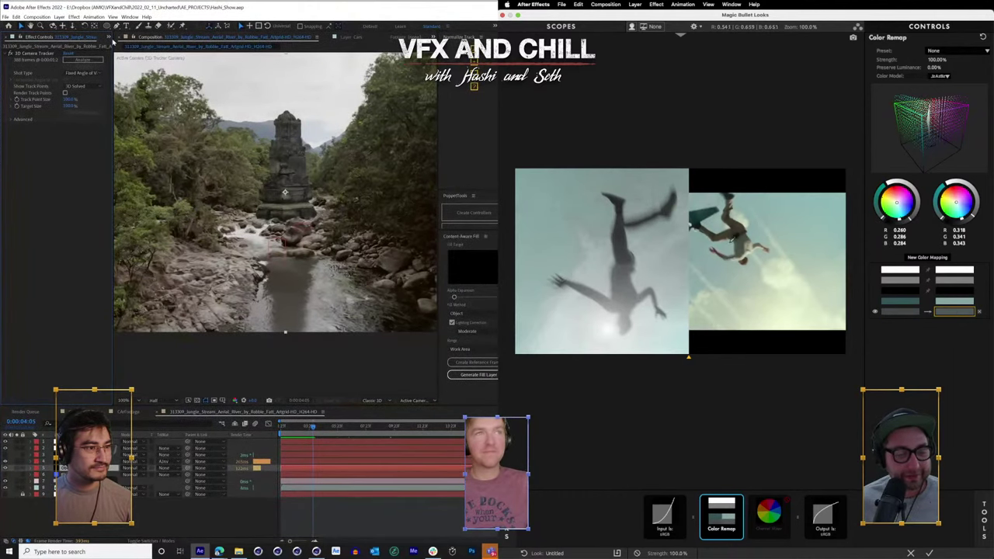
pyautogui.click(726, 196)
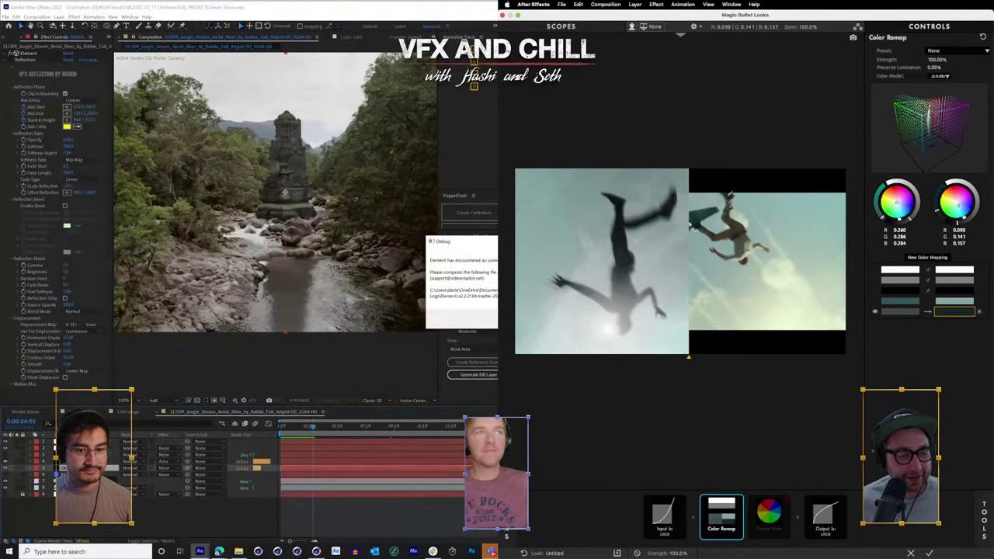
# - Add a 4-Way Color tool with slightly warmer midtones to the look, and open Element's Scene Setup for the river shot
pyautogui.click(769, 513)
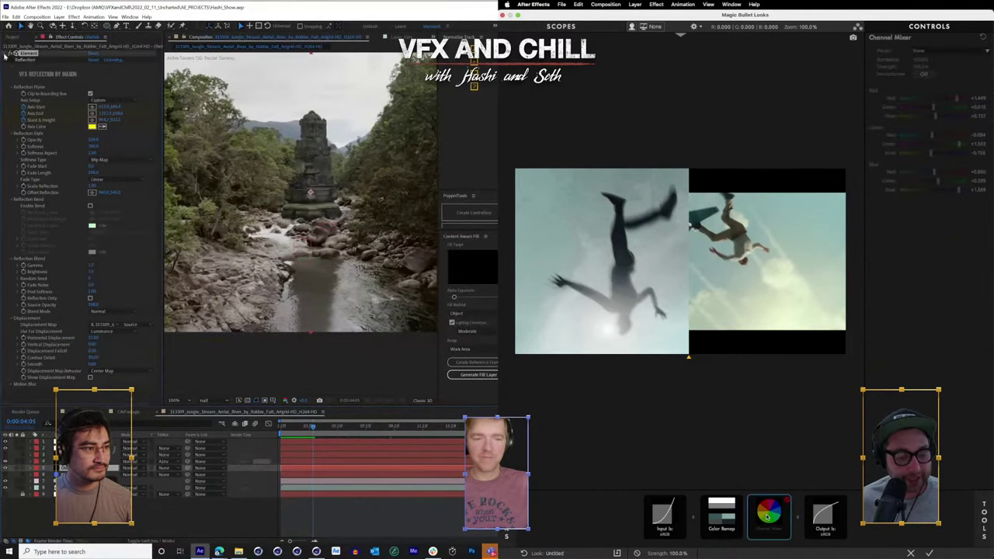
pyautogui.click(985, 514)
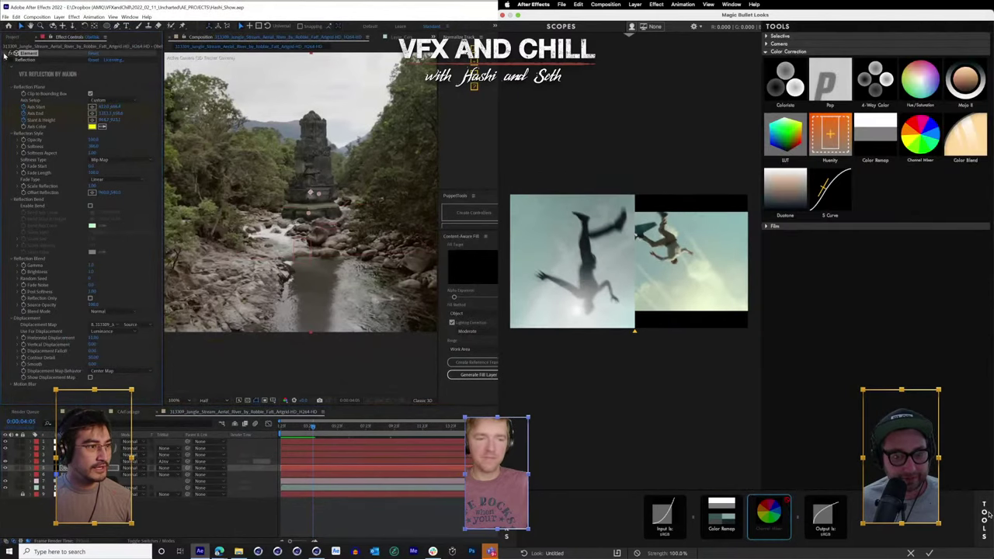
pyautogui.click(7, 53)
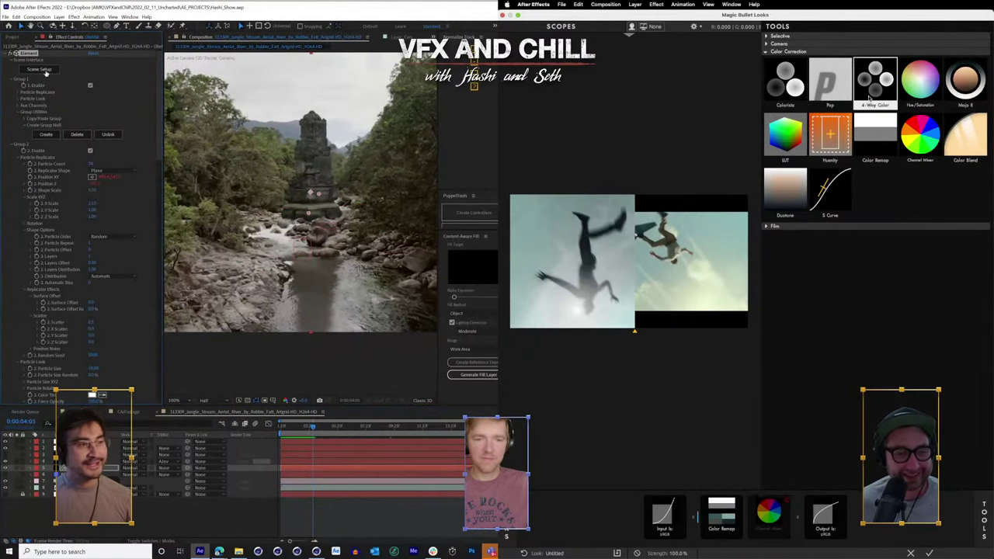
pyautogui.doubleClick(869, 99)
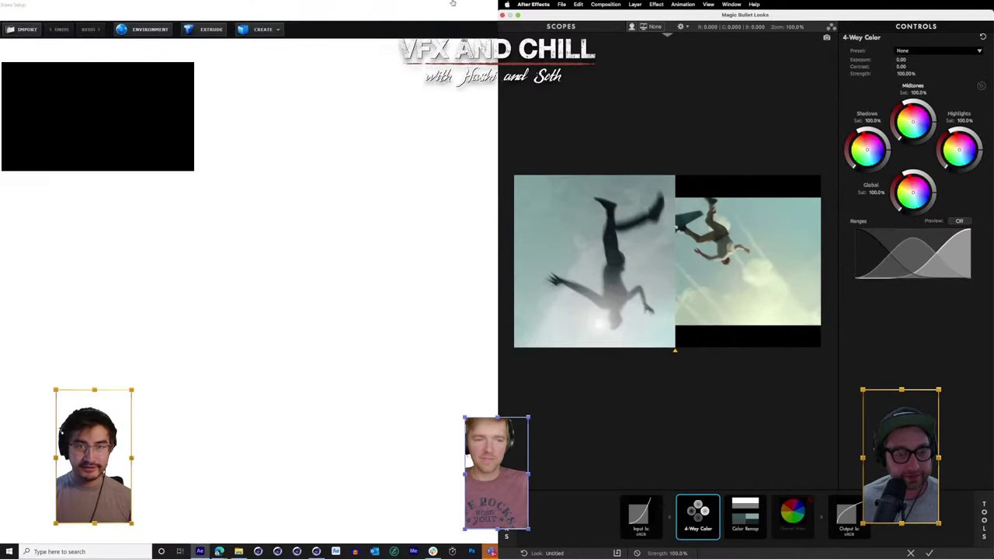
pyautogui.moveTo(913, 121); pyautogui.dragTo(909, 116)
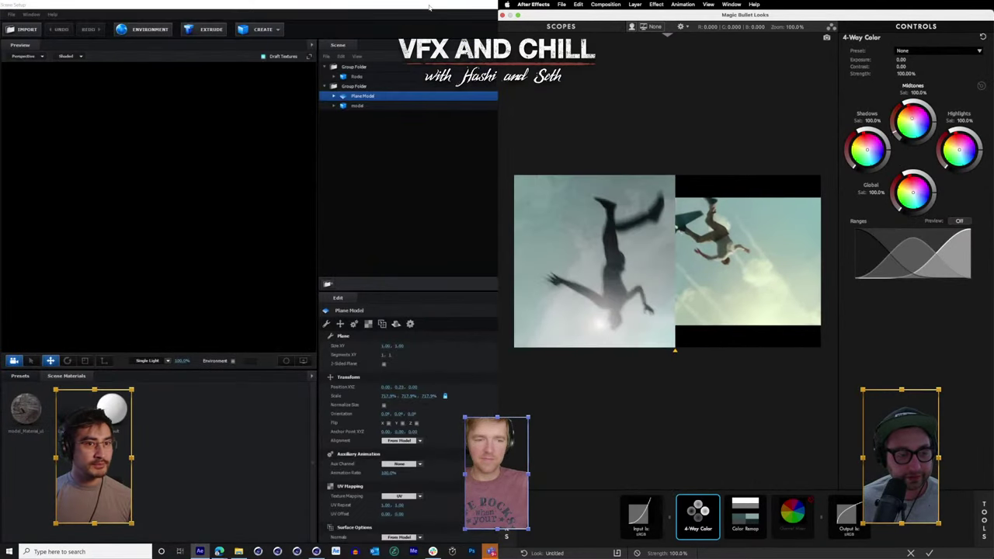
# - Move the 4-Way Color behind the Channel Mixer and shift its shadows toward orange, and reposition and enlarge the Scene Setup window
pyautogui.moveTo(430, 8); pyautogui.dragTo(337, 100)
pyautogui.moveTo(702, 528); pyautogui.dragTo(769, 527)
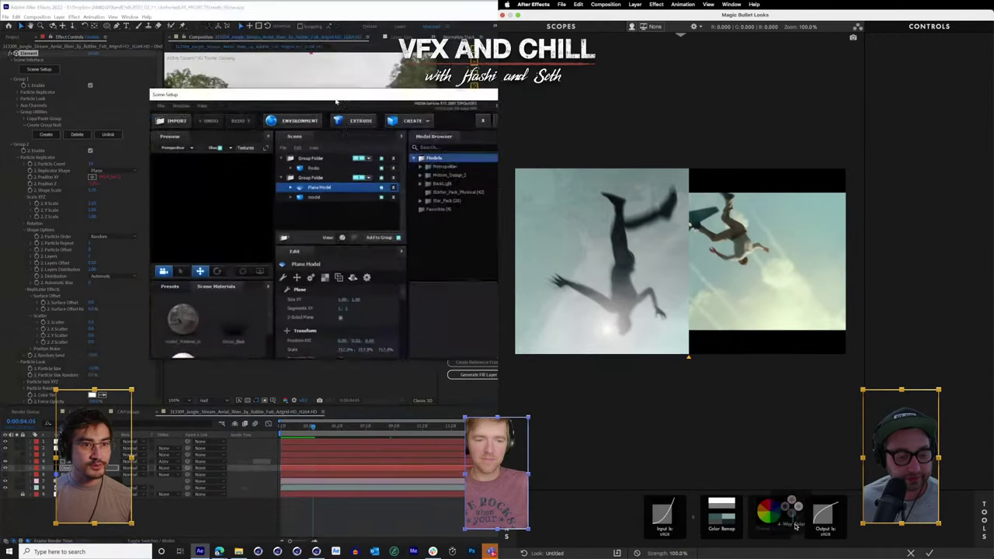
pyautogui.moveTo(337, 100); pyautogui.dragTo(201, 22)
pyautogui.moveTo(769, 527); pyautogui.dragTo(794, 527)
pyautogui.moveTo(201, 21); pyautogui.dragTo(201, 15)
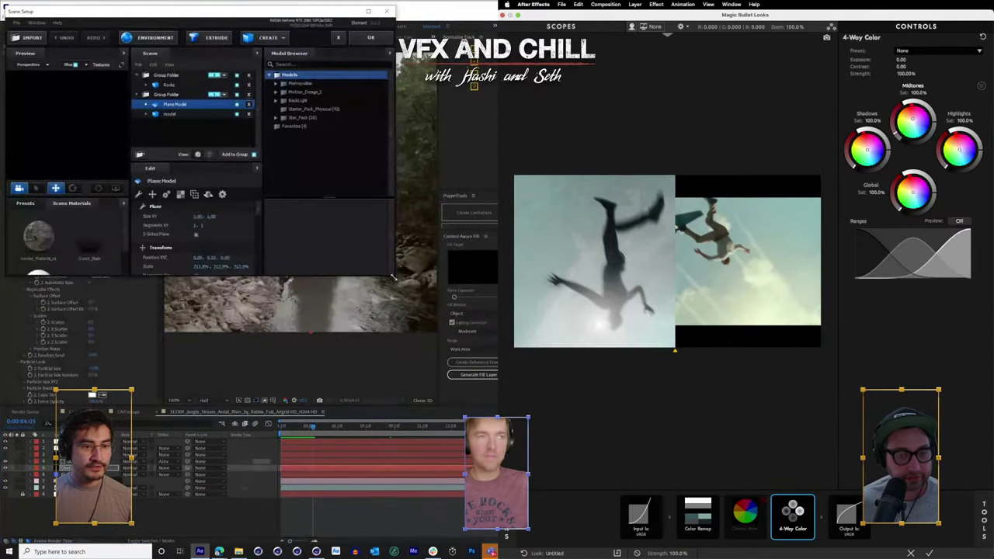
pyautogui.moveTo(484, 376); pyautogui.dragTo(497, 471)
pyautogui.moveTo(866, 148); pyautogui.dragTo(863, 142)
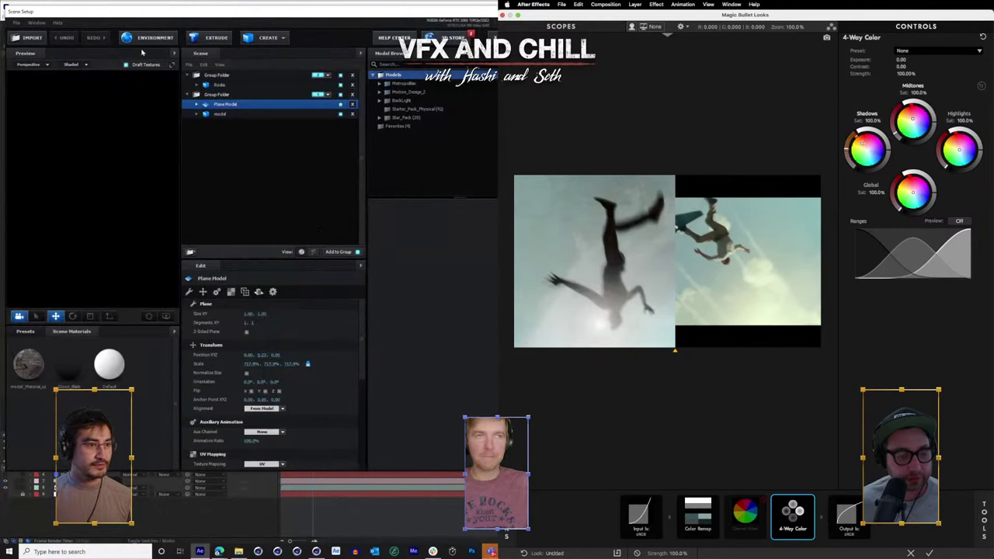
# - Warm the midtones of the 4-Way Color slightly further, and widen the Scene Setup preview and show the model material's settings
pyautogui.moveTo(913, 125); pyautogui.dragTo(913, 130)
pyautogui.moveTo(179, 75); pyautogui.dragTo(240, 94)
pyautogui.moveTo(912, 124); pyautogui.dragTo(913, 122)
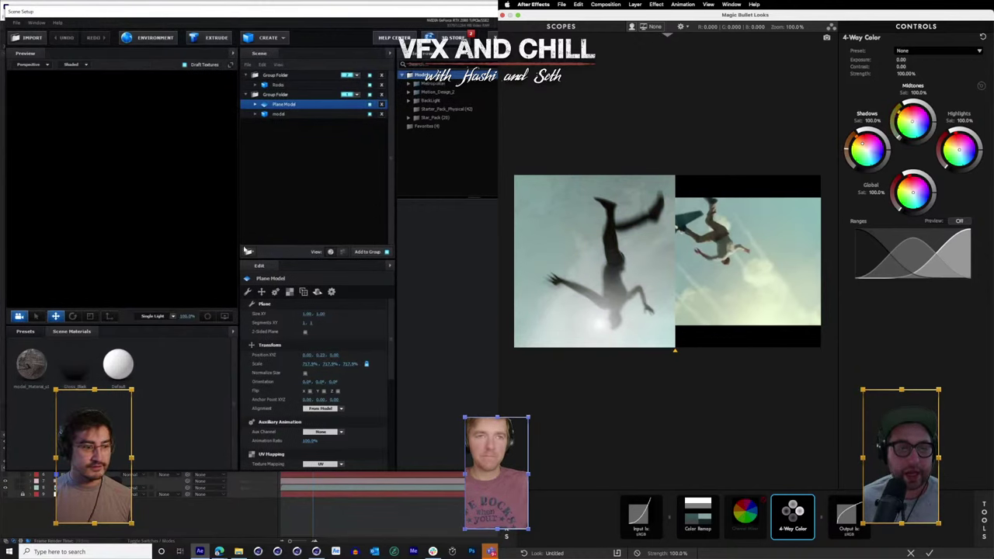
pyautogui.click(31, 366)
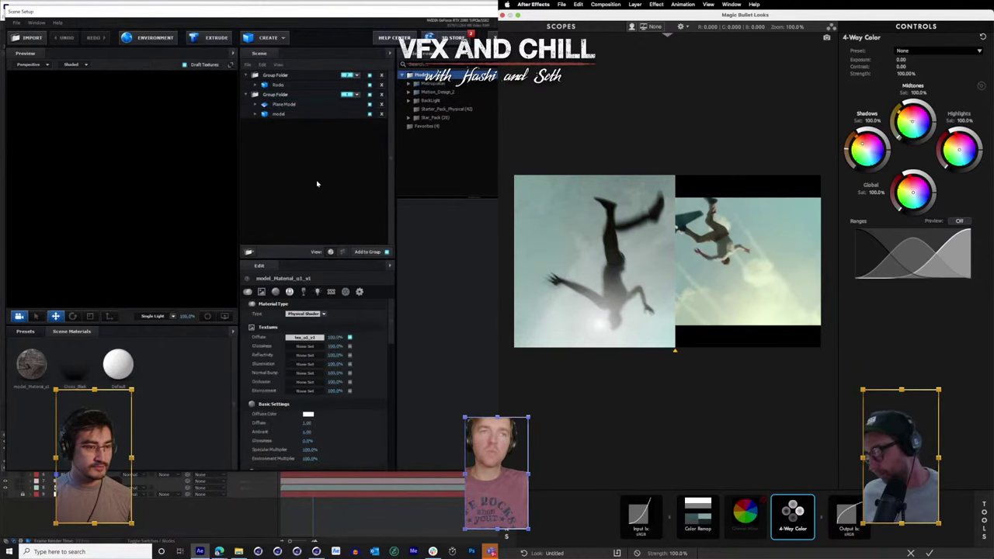
# - Add a third top-level group folder below the rocks and plane-and-model groups in the Element scene
pyautogui.click(275, 76)
pyautogui.click(276, 95)
pyautogui.click(248, 252)
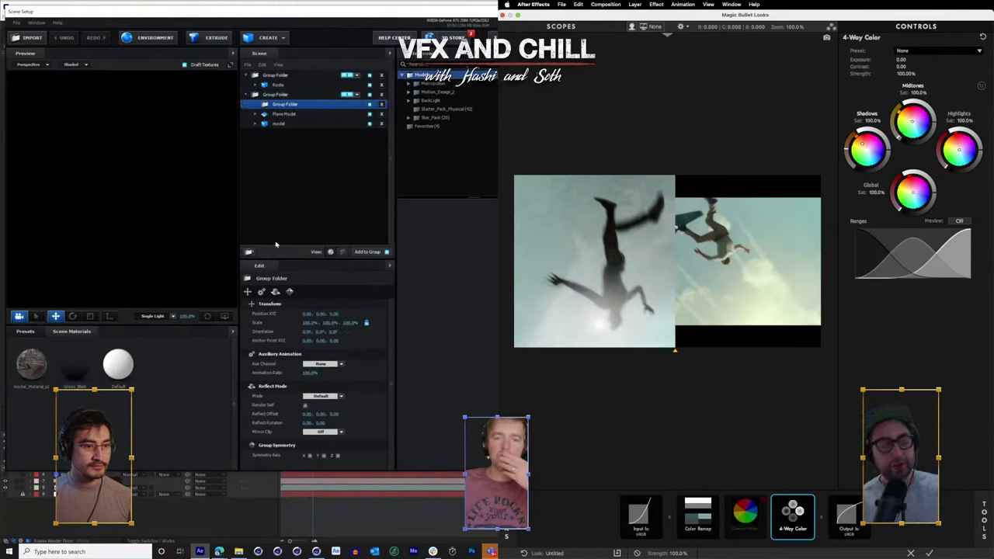
pyautogui.click(348, 123)
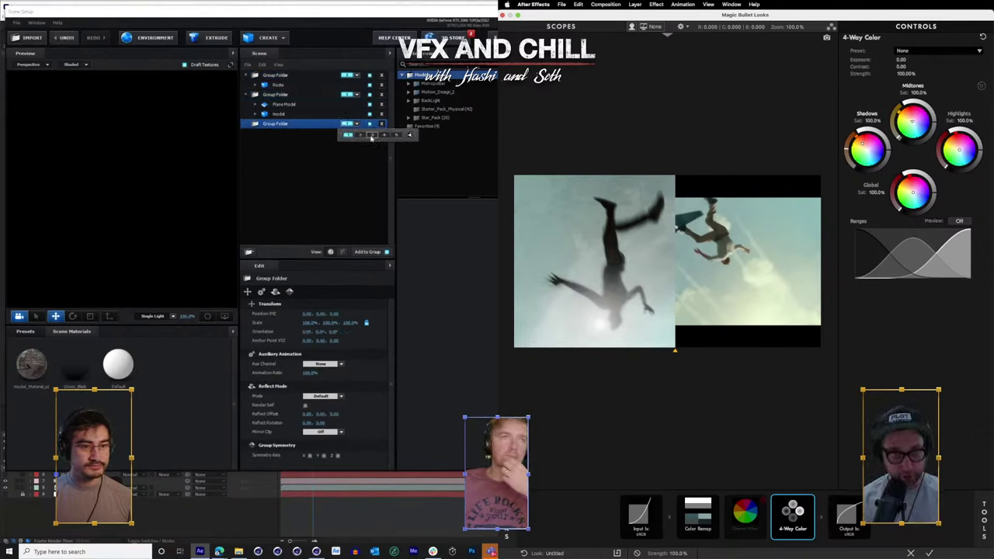
pyautogui.click(289, 127)
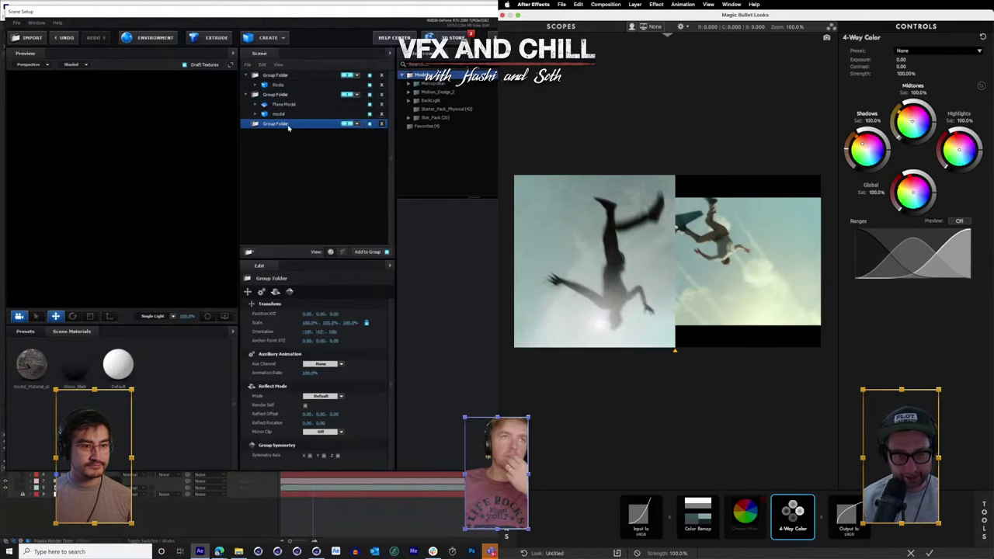
pyautogui.click(37, 38)
pyautogui.click(290, 251)
pyautogui.click(17, 23)
pyautogui.moveTo(36, 34)
pyautogui.click(135, 45)
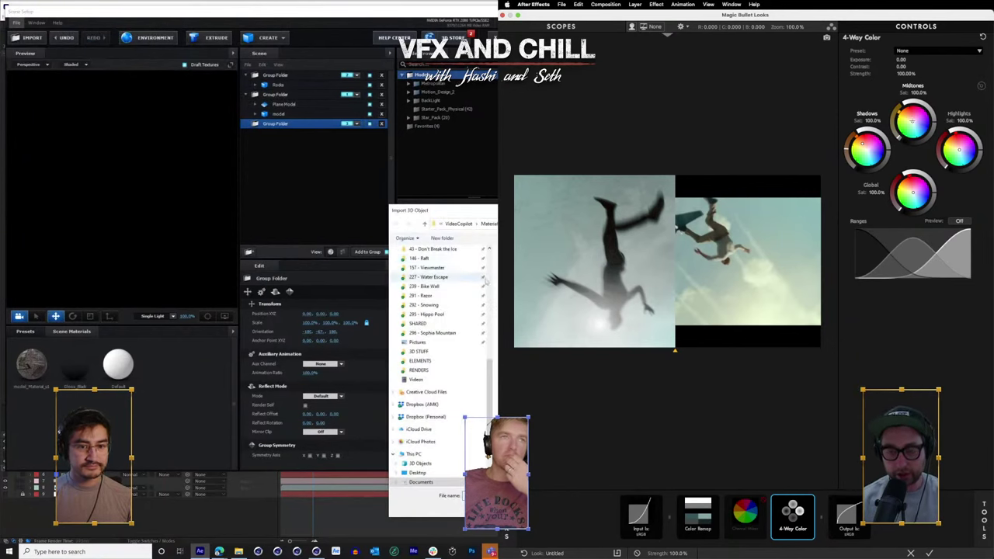
pyautogui.moveTo(491, 320); pyautogui.dragTo(491, 283)
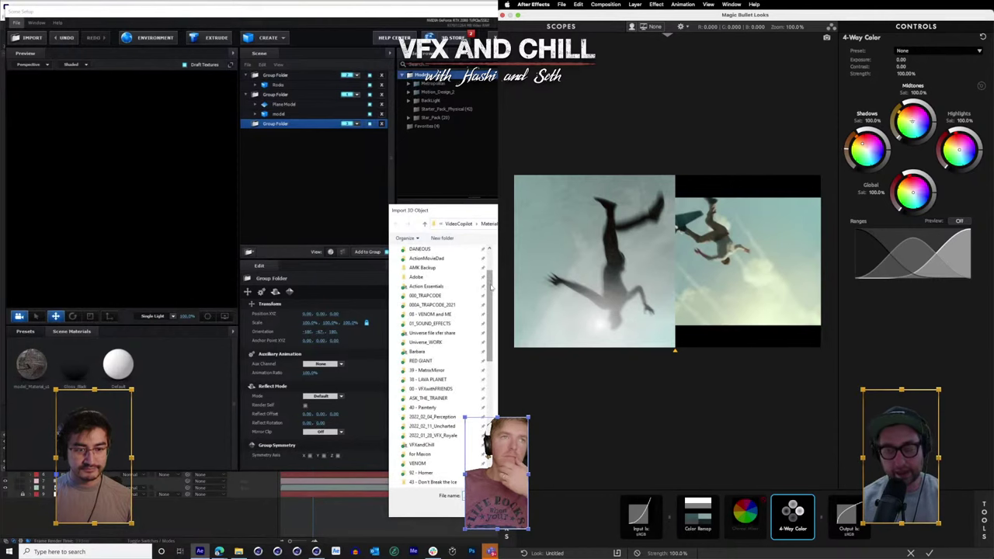
pyautogui.moveTo(491, 287); pyautogui.dragTo(484, 266)
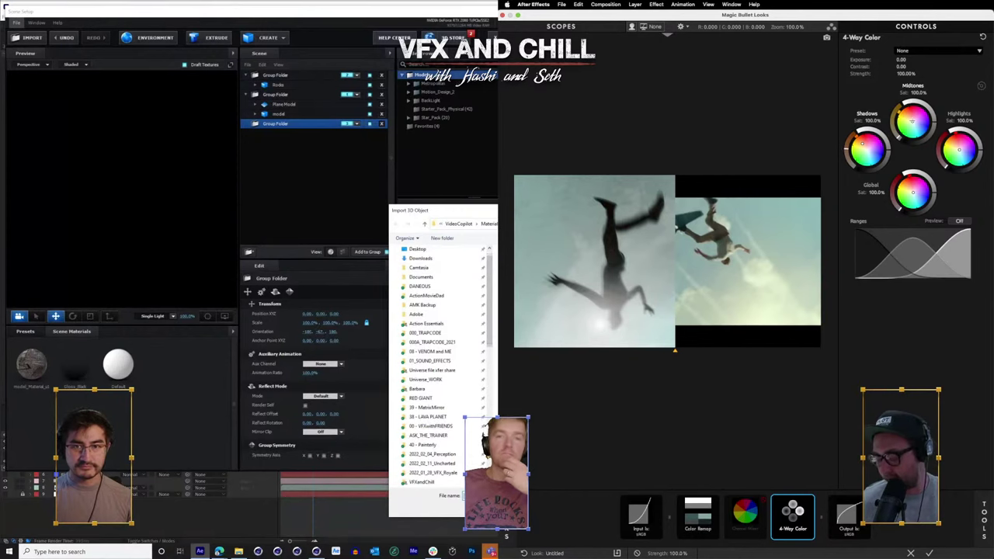
# - Apply the look, reopen it at 0:00:00:08, and switch the reference to the still of the turquoise sea
pyautogui.click(930, 554)
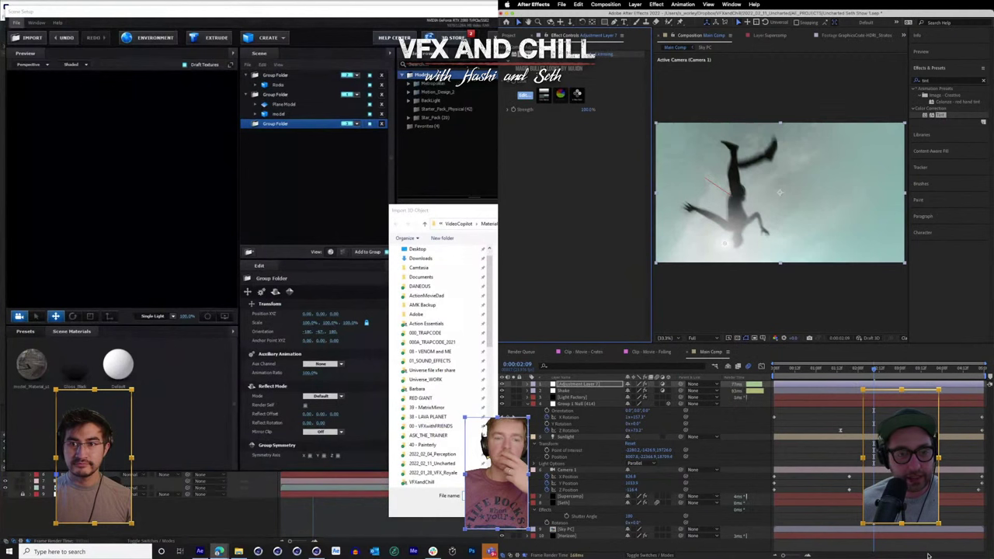
pyautogui.click(889, 370)
pyautogui.click(788, 370)
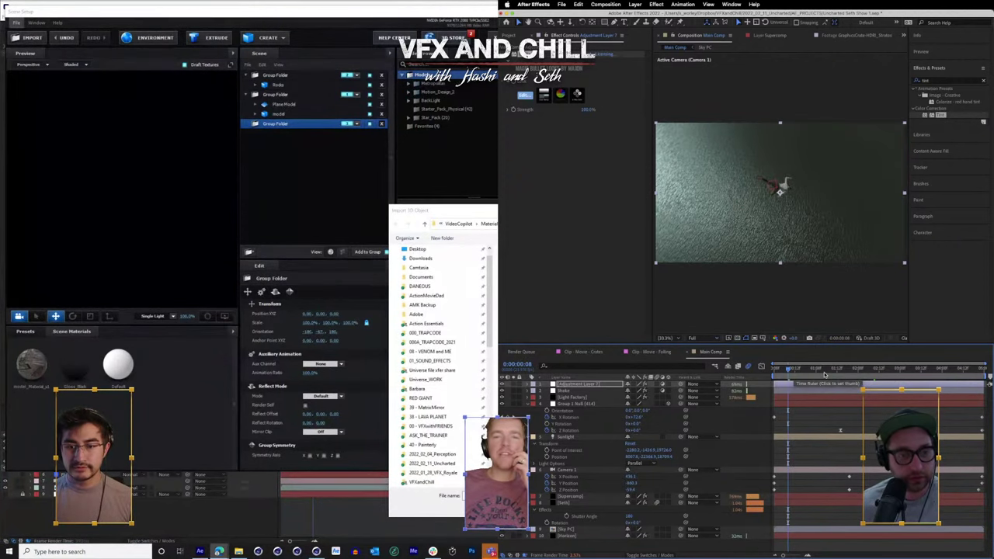
pyautogui.click(524, 98)
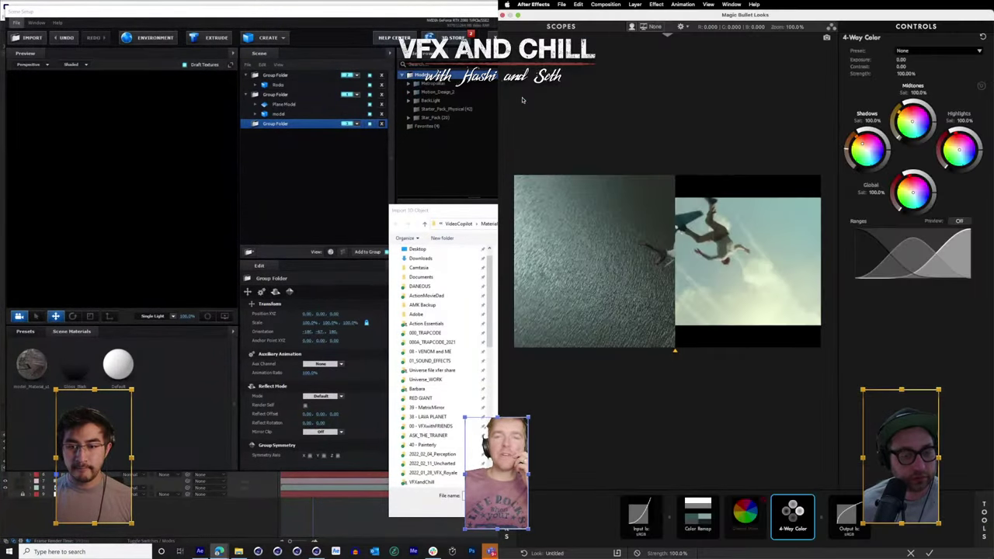
pyautogui.click(667, 38)
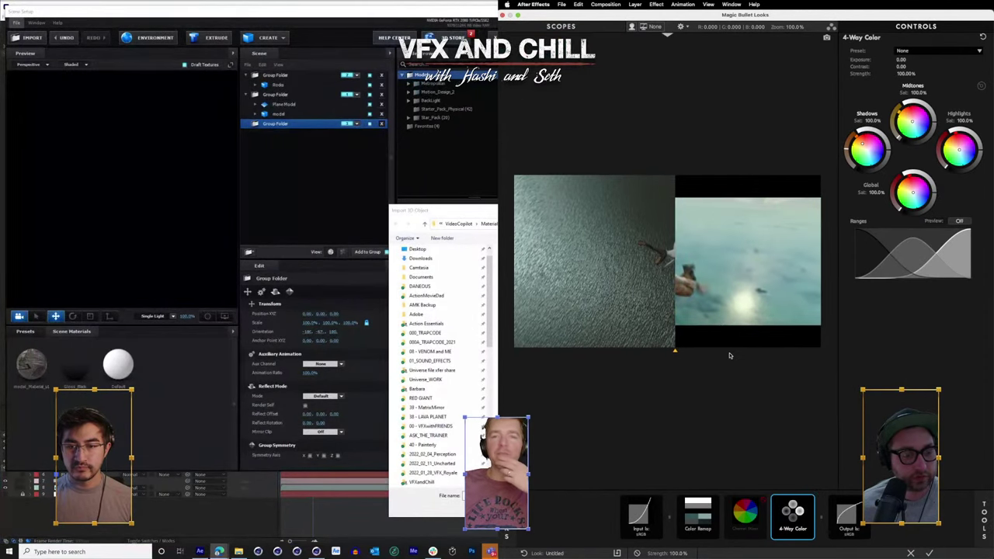
# - Add a color mapping from the shot's dark teal water to the reference still's pale turquoise sea
pyautogui.click(698, 518)
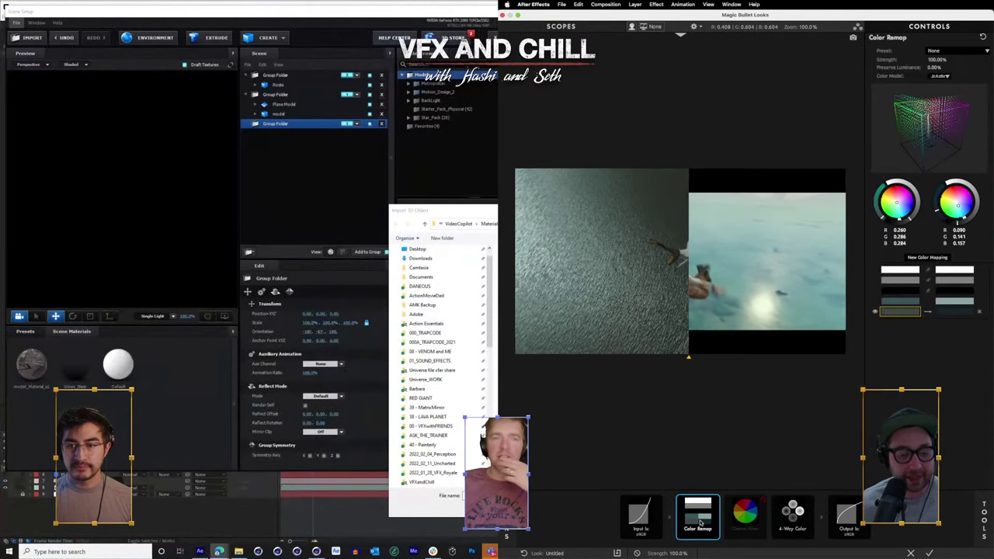
pyautogui.click(924, 257)
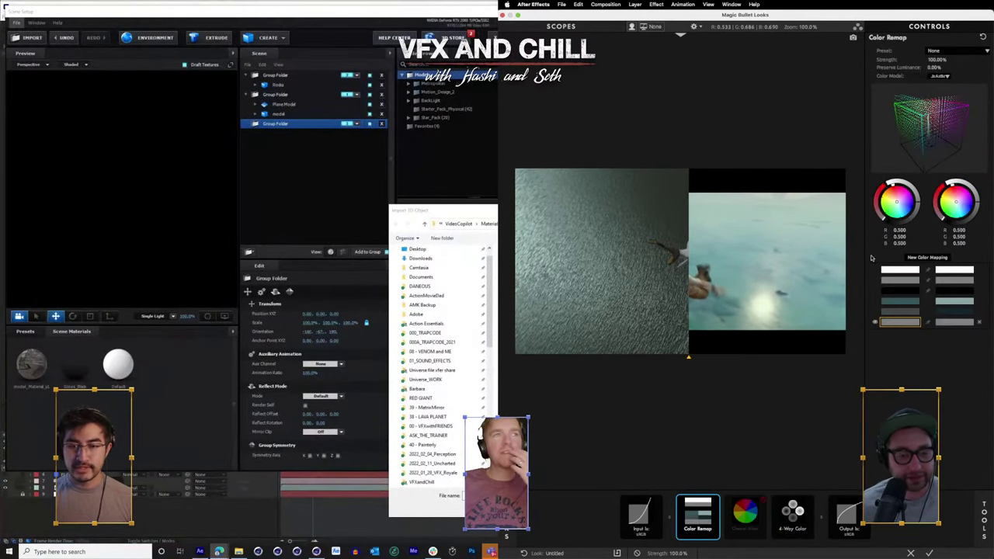
pyautogui.click(605, 251)
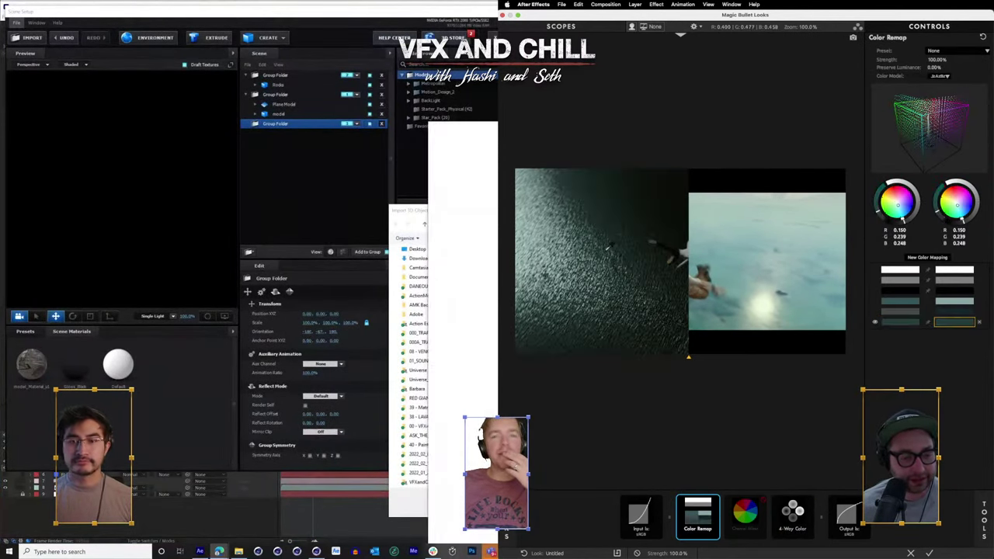
pyautogui.click(731, 268)
# - Switch to the browser, enlarge its window, and look through the torch clips in ActionVFX's Flame Torch collection
pyautogui.moveTo(230, 62); pyautogui.dragTo(190, 57)
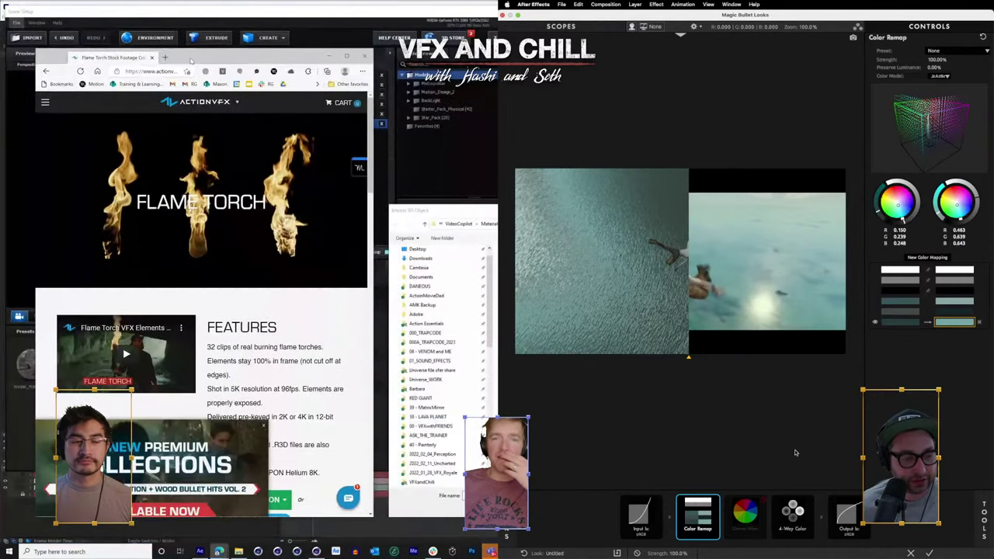
pyautogui.moveTo(375, 157); pyautogui.dragTo(494, 164)
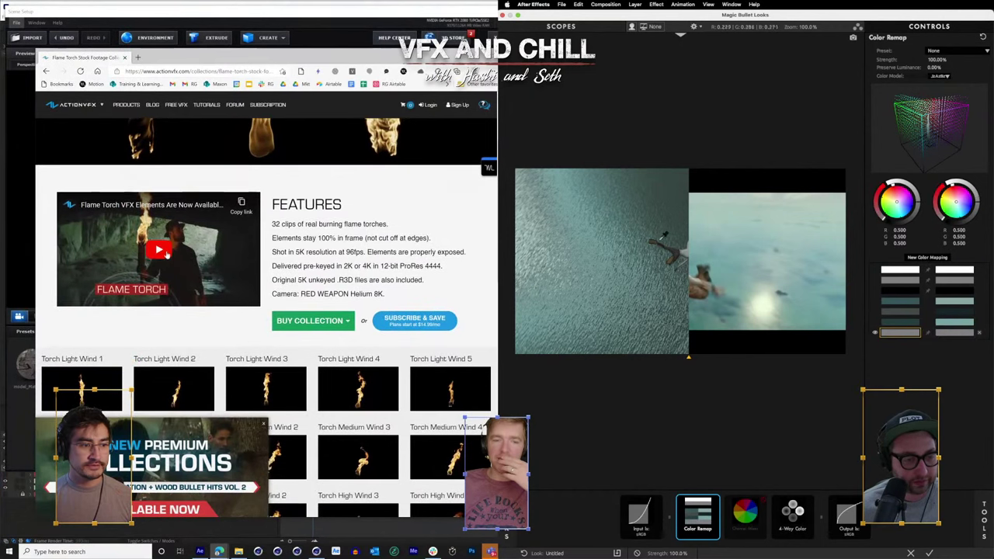
pyautogui.scroll(-5, 272, 254)
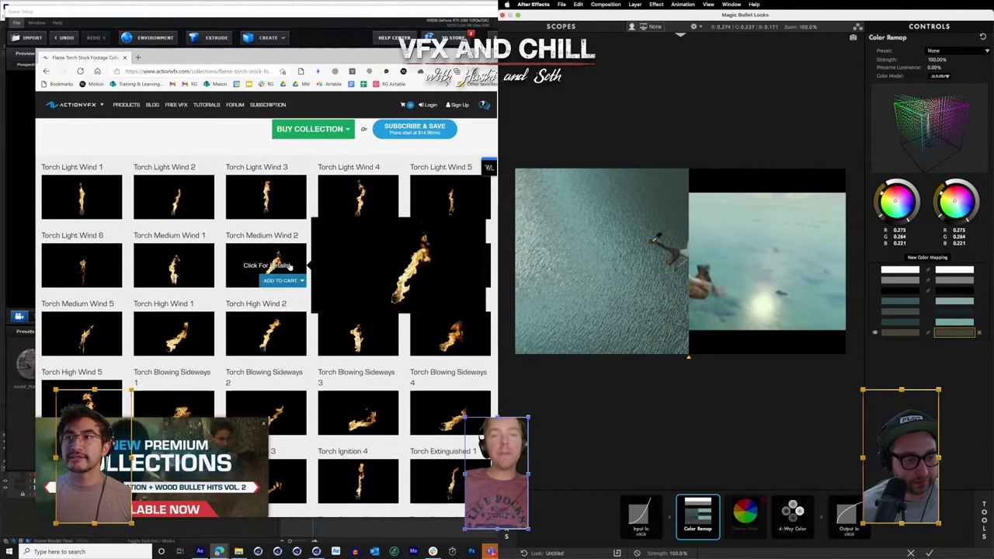
pyautogui.scroll(-3, 304, 271)
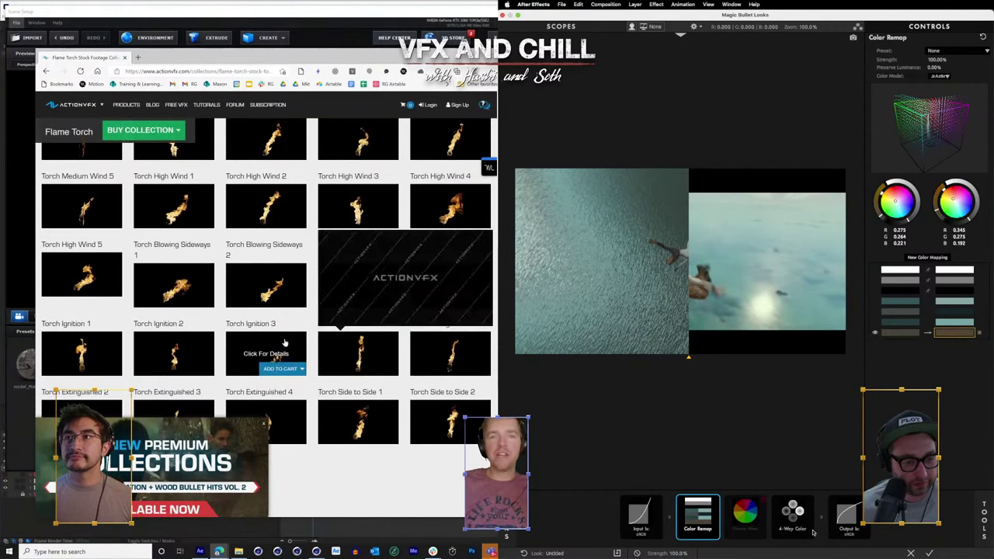
pyautogui.scroll(-5, 285, 343)
pyautogui.scroll(10, 257, 327)
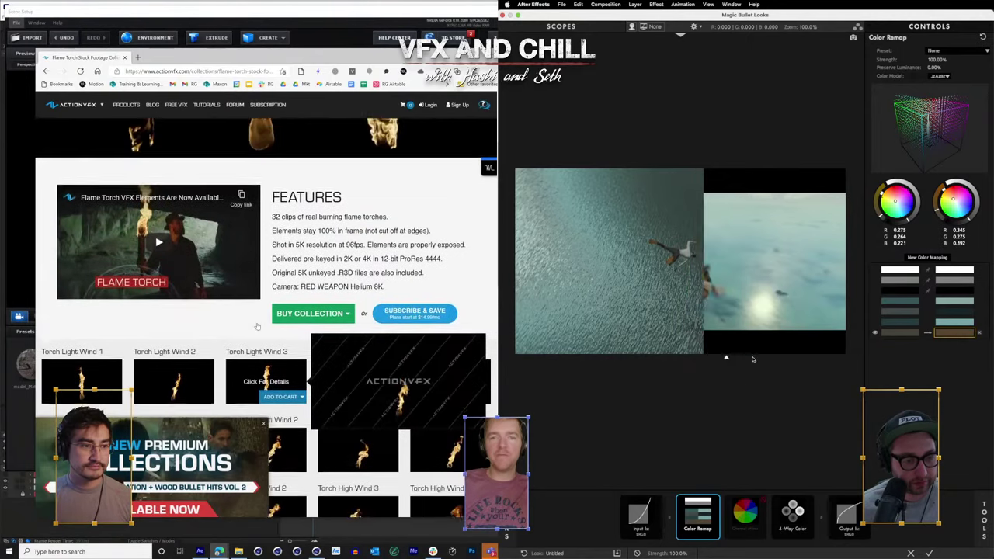
pyautogui.scroll(-3, 257, 326)
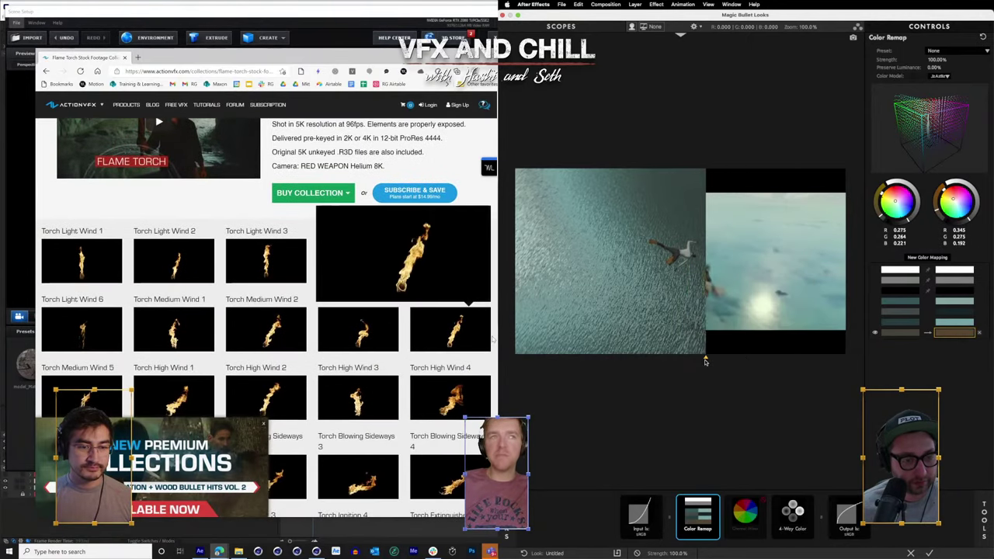
pyautogui.scroll(-15, 265, 311)
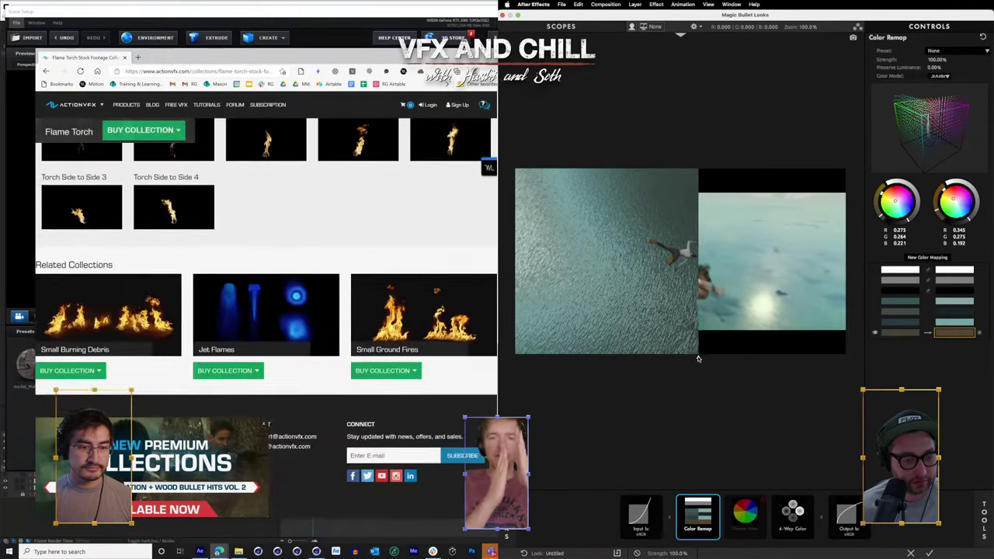
pyautogui.scroll(20, 491, 180)
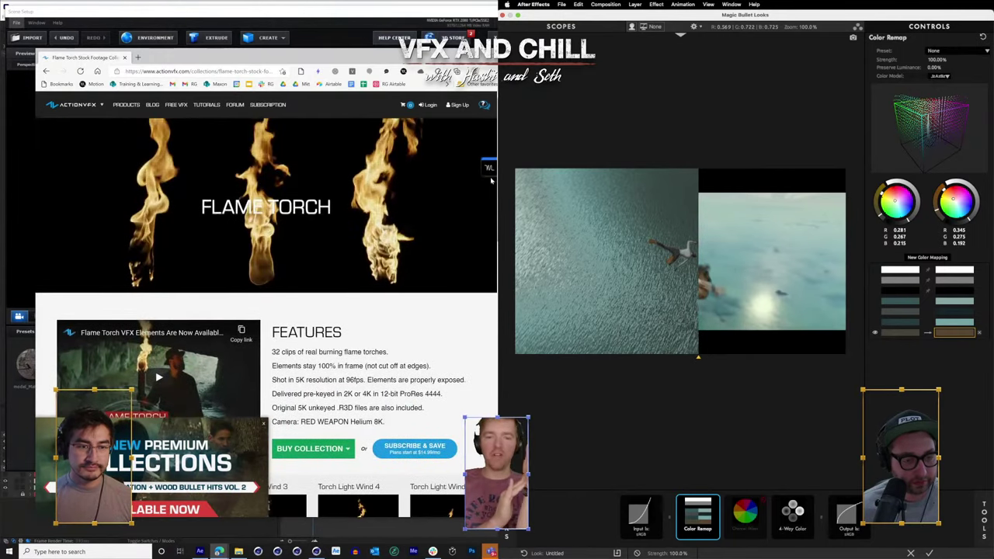
pyautogui.scroll(-7, 491, 168)
pyautogui.scroll(7, 491, 169)
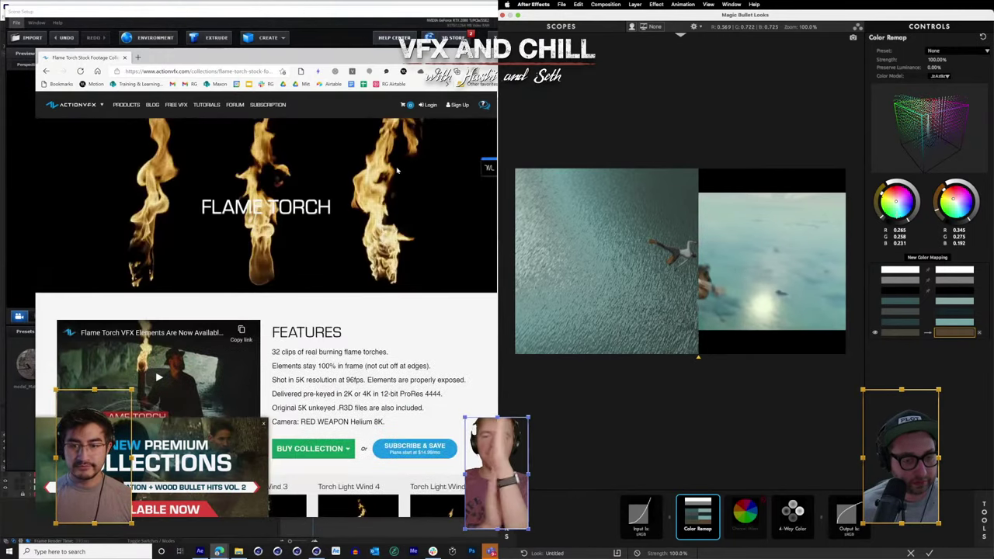
pyautogui.moveTo(326, 56); pyautogui.dragTo(339, 109)
pyautogui.moveTo(405, 115); pyautogui.dragTo(414, 42)
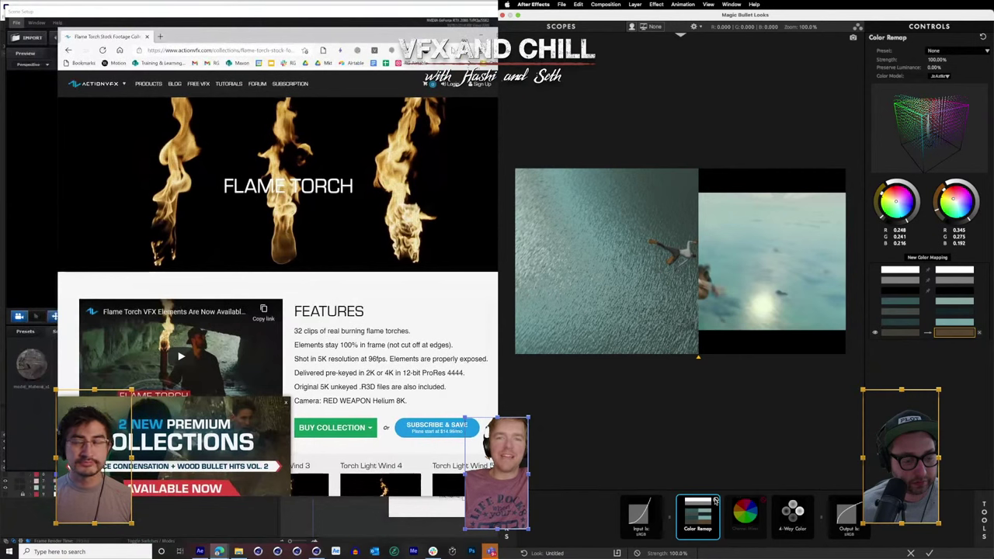
# - Disable the 4-Way Color tool in the look and apply the look to the shot
pyautogui.click(809, 503)
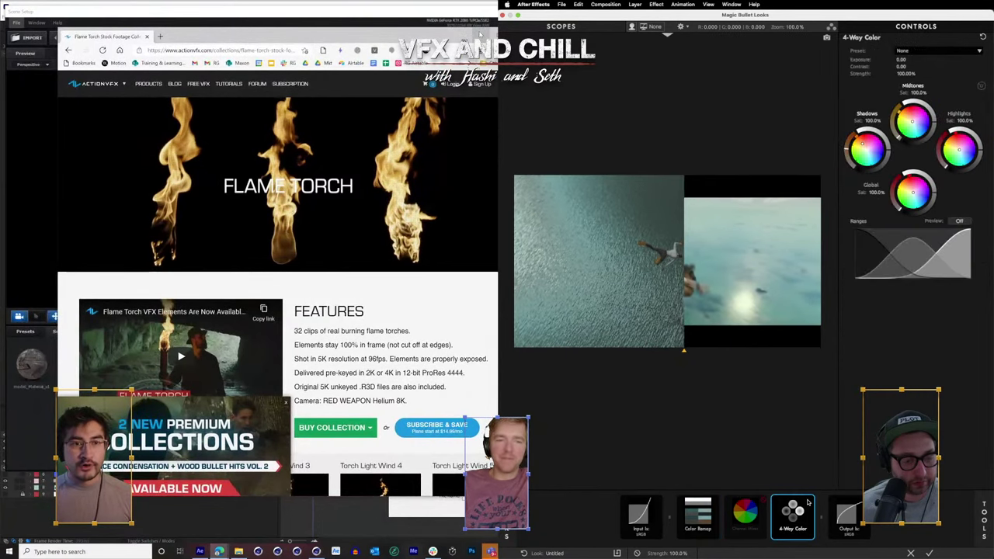
pyautogui.click(810, 501)
pyautogui.click(810, 502)
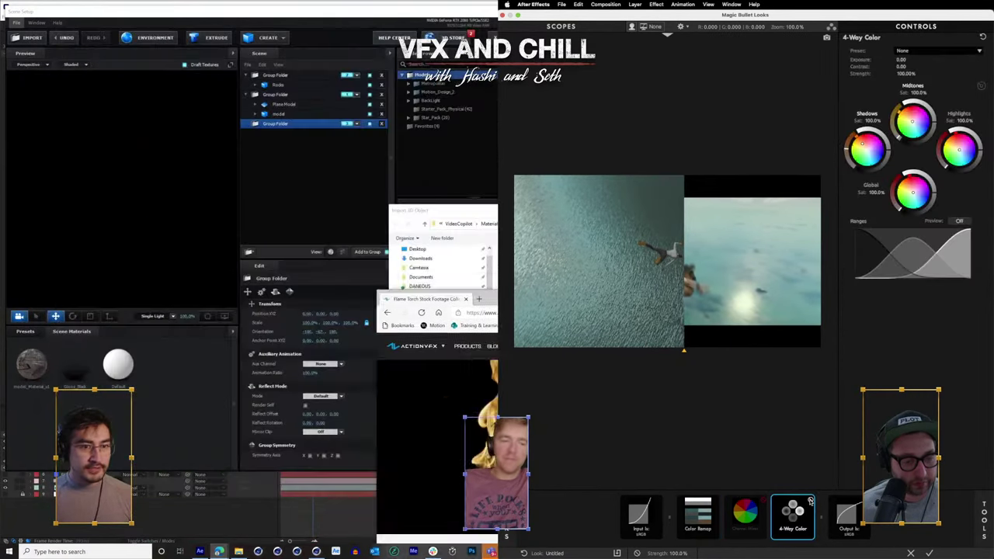
pyautogui.click(810, 502)
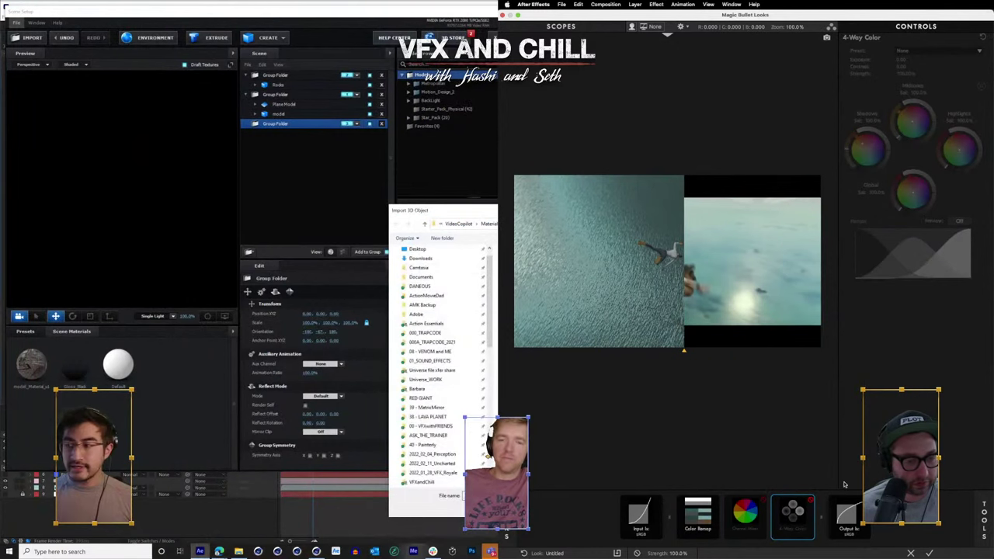
pyautogui.click(929, 553)
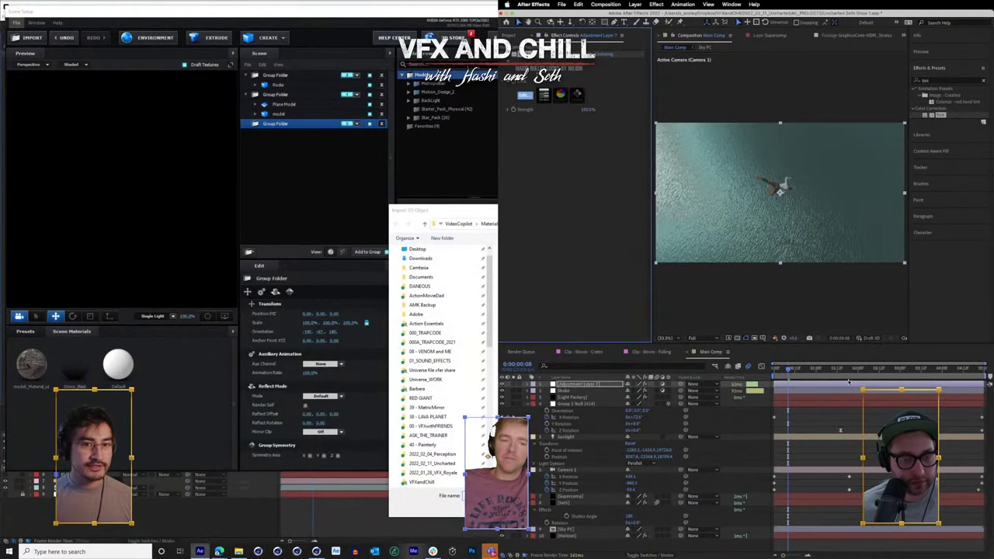
# - Cancel the 3D object import and close Scene Setup without saving, and check the graded fall at 0:00:00:22 and 0:00:01:09
pyautogui.click(813, 374)
pyautogui.press('Escape')
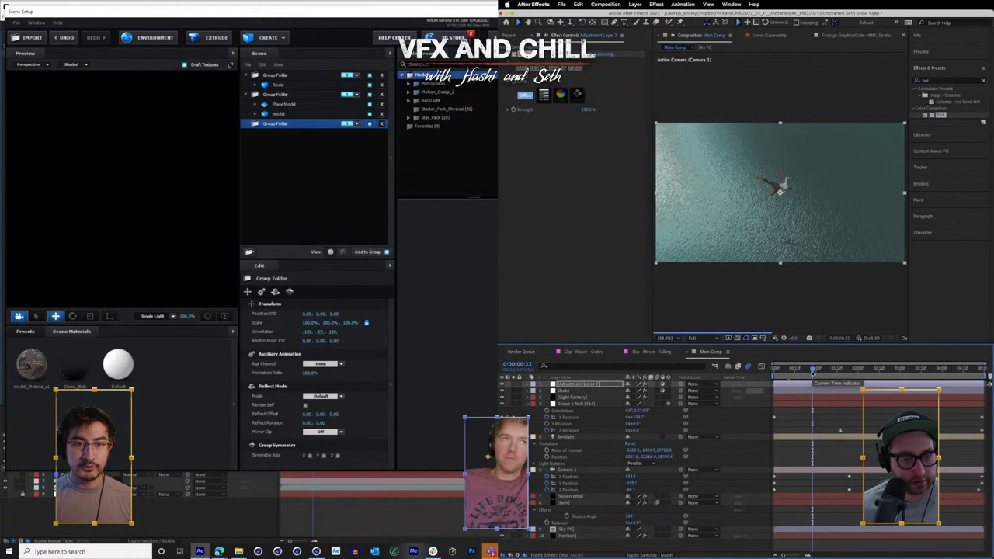
pyautogui.press('Escape')
pyautogui.click(869, 373)
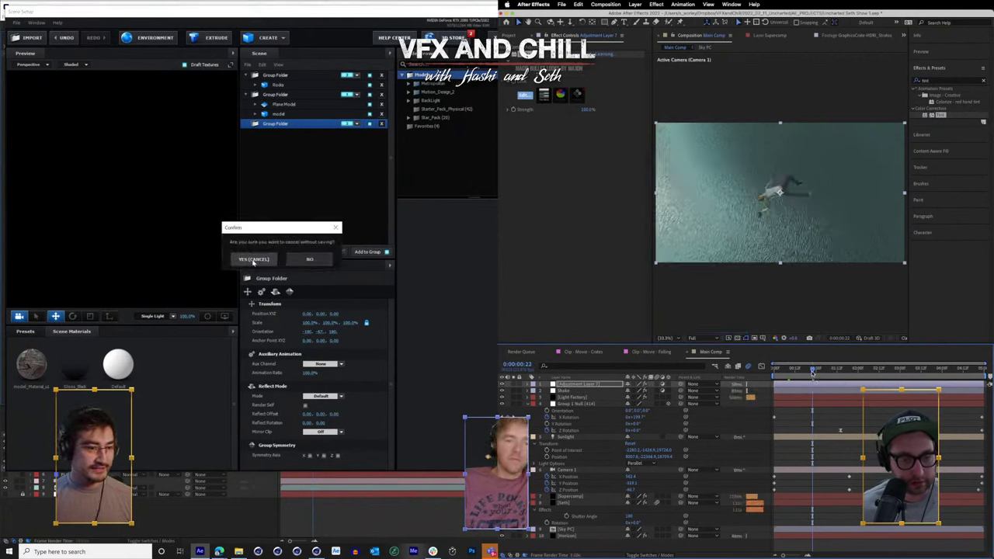
pyautogui.click(305, 261)
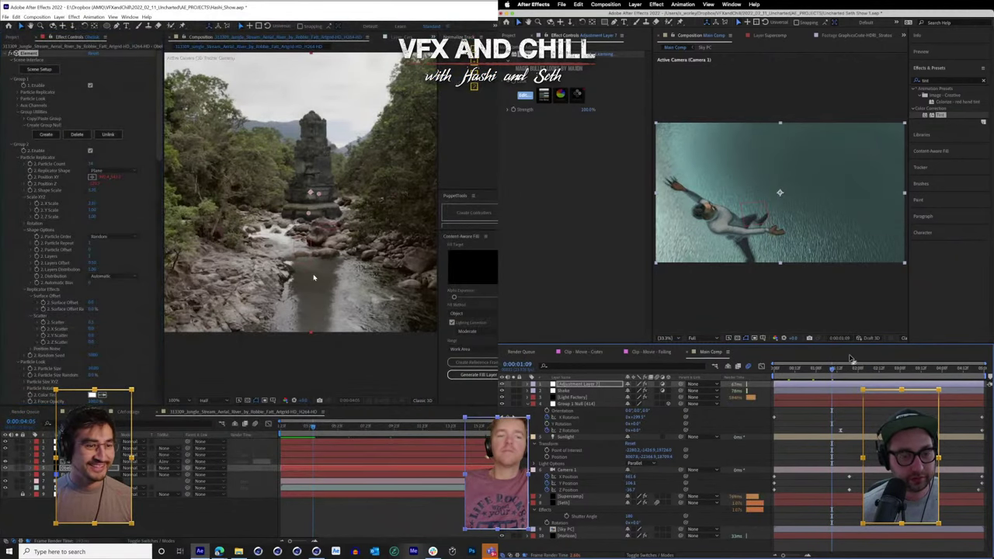
# - Reopen the falling-man adjustment layer's look for editing at 0:00:01:03 and inspect its Color Remap mappings
pyautogui.click(821, 368)
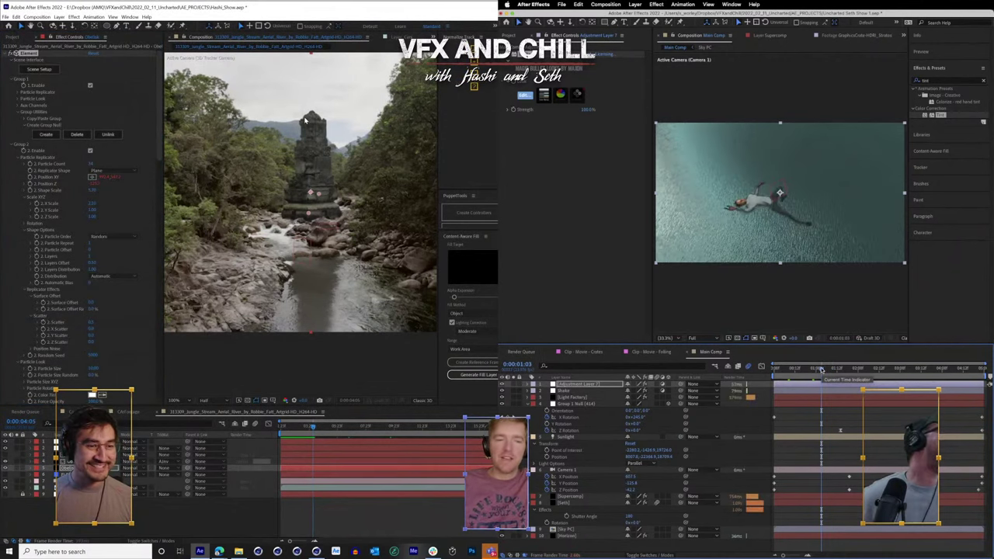
pyautogui.click(525, 97)
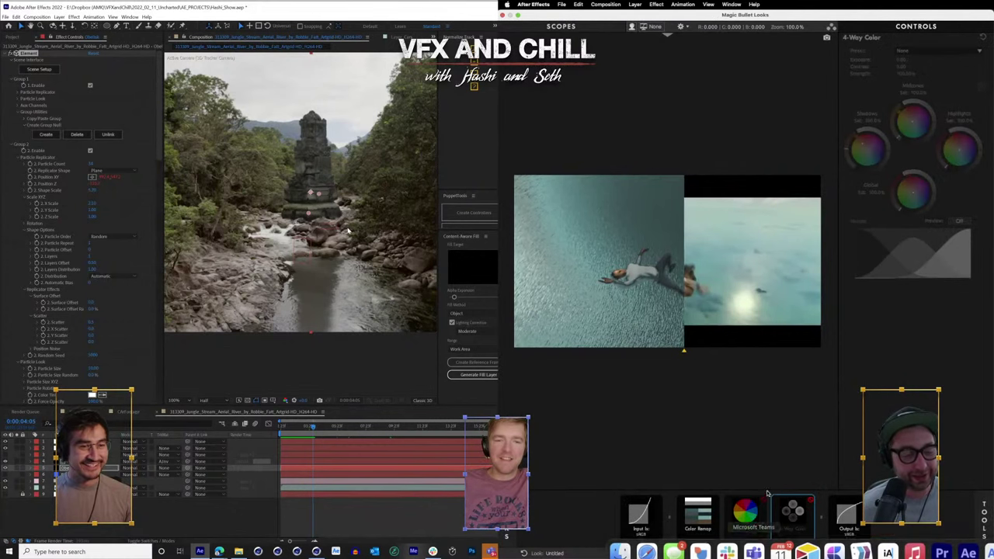
pyautogui.click(698, 515)
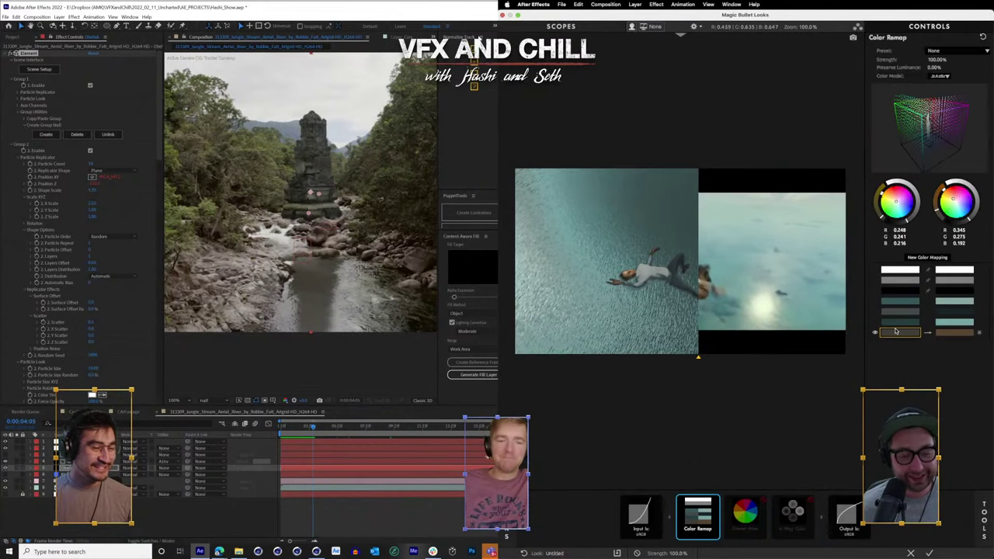
pyautogui.click(4, 16)
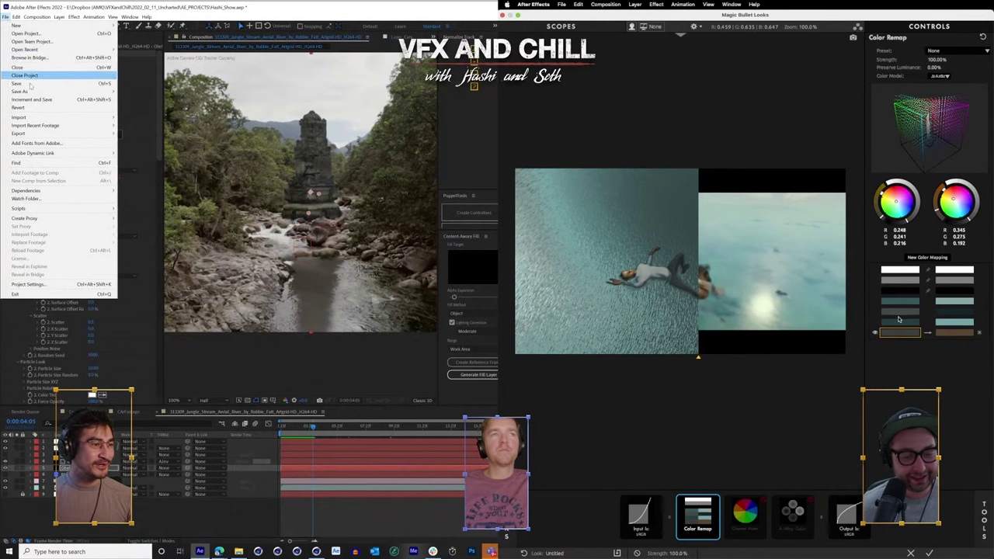
pyautogui.click(892, 312)
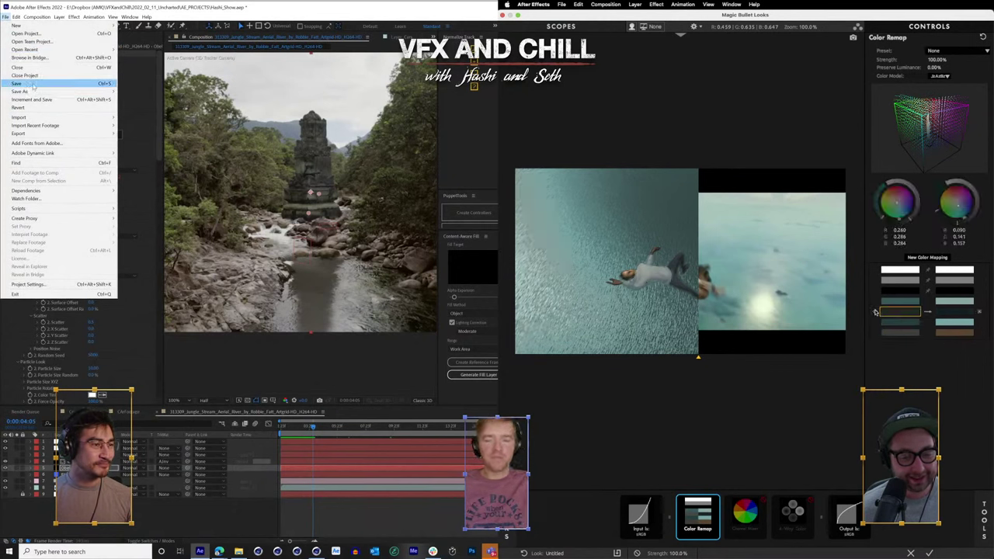
# - Add two color mappings to Color Remap, sampled from the falling man's head and raised arm
pyautogui.click(931, 268)
pyautogui.click(620, 277)
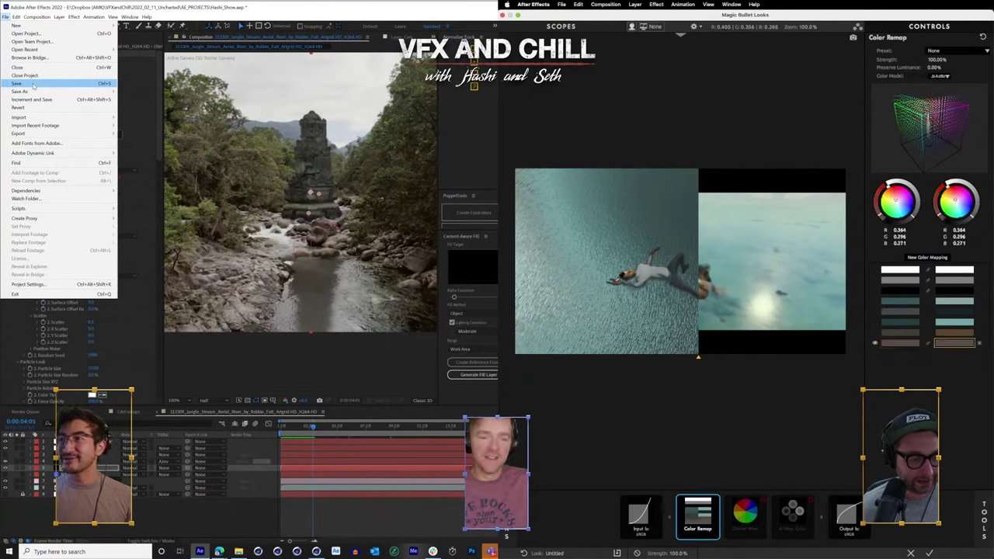
pyautogui.click(904, 258)
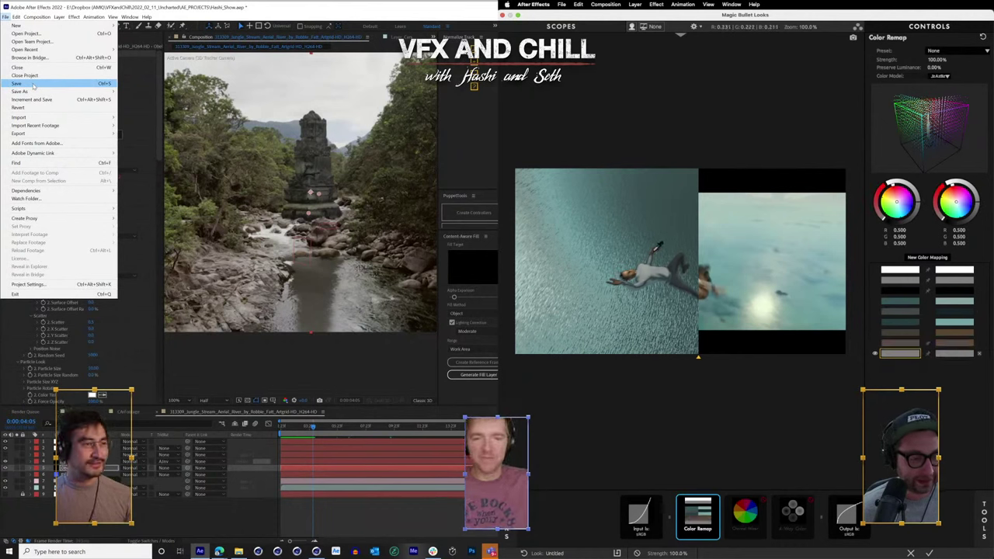
pyautogui.click(656, 249)
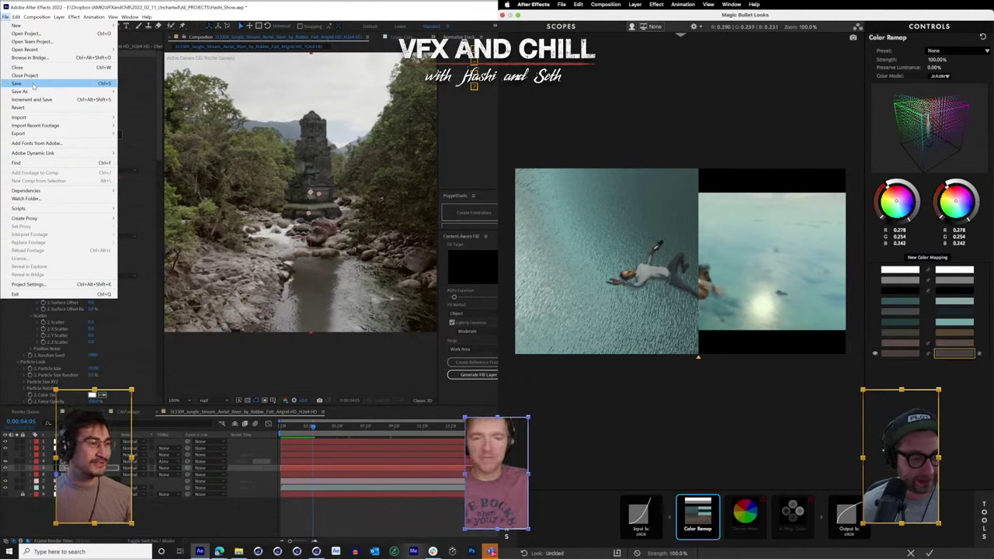
# - Compare the shot with individual Color Remap mappings switched off and on, and save the river project
pyautogui.click(876, 344)
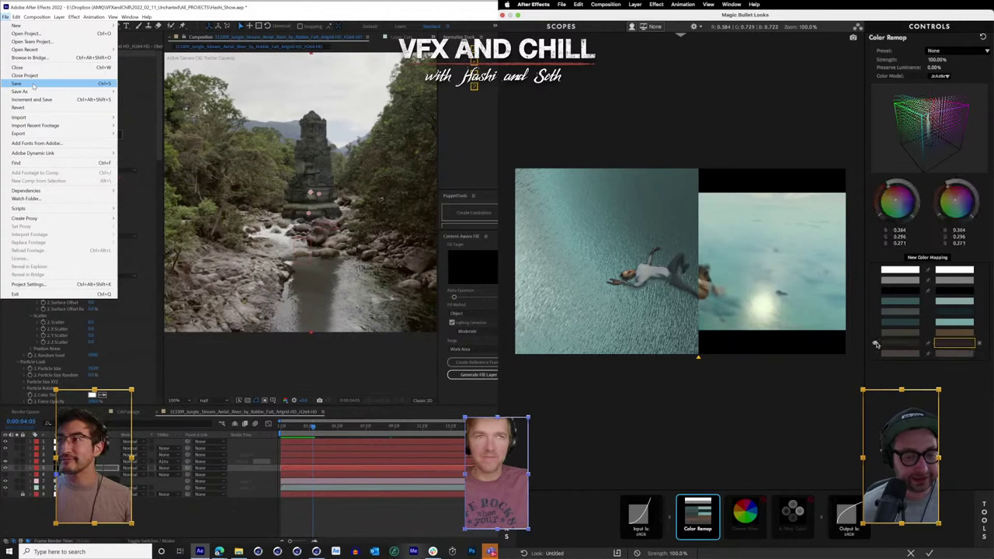
pyautogui.click(876, 301)
pyautogui.click(877, 320)
pyautogui.click(33, 84)
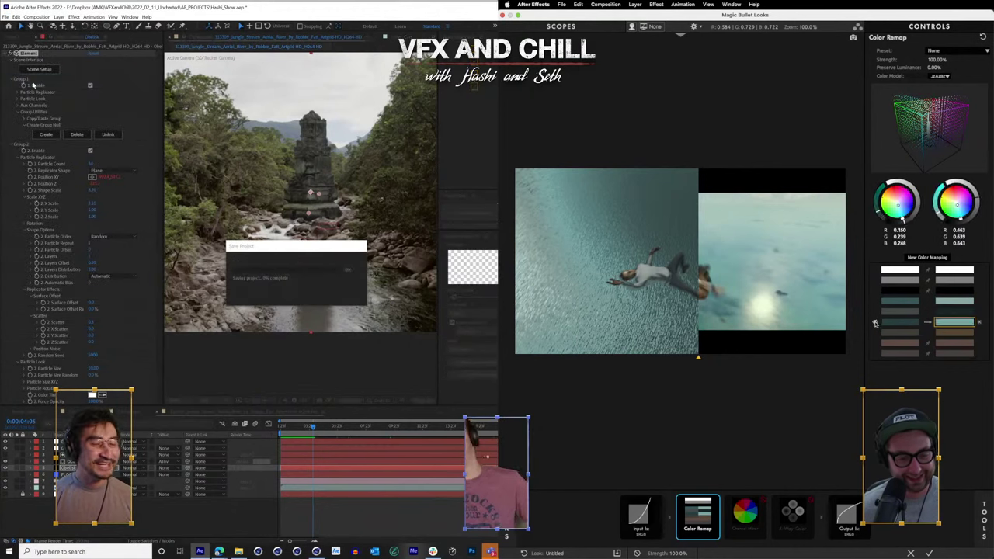
pyautogui.click(876, 332)
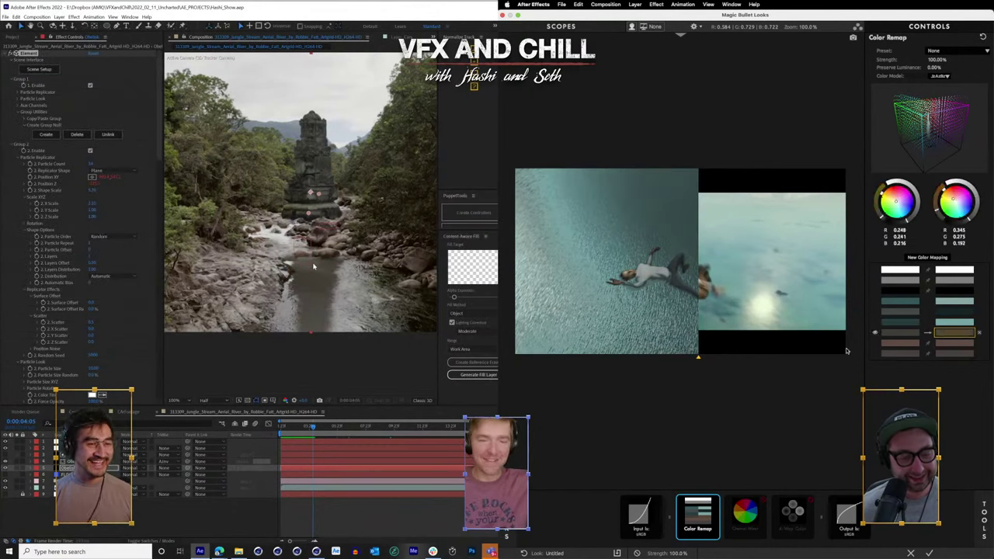
# - Remove the Color Remap tool from the look and enable the Channel Mixer and 4-Way Color tools
pyautogui.press('Delete')
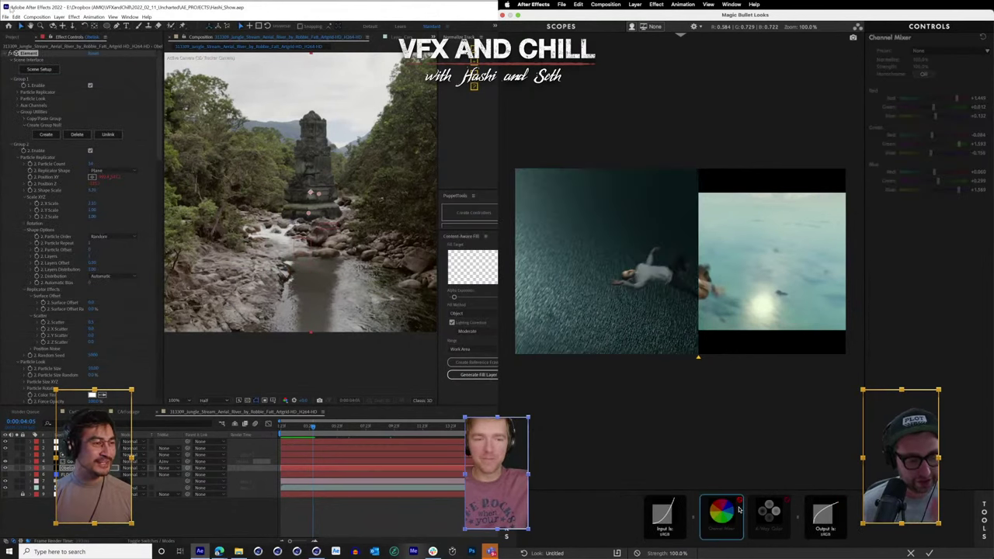
pyautogui.click(740, 501)
pyautogui.click(6, 17)
pyautogui.click(778, 513)
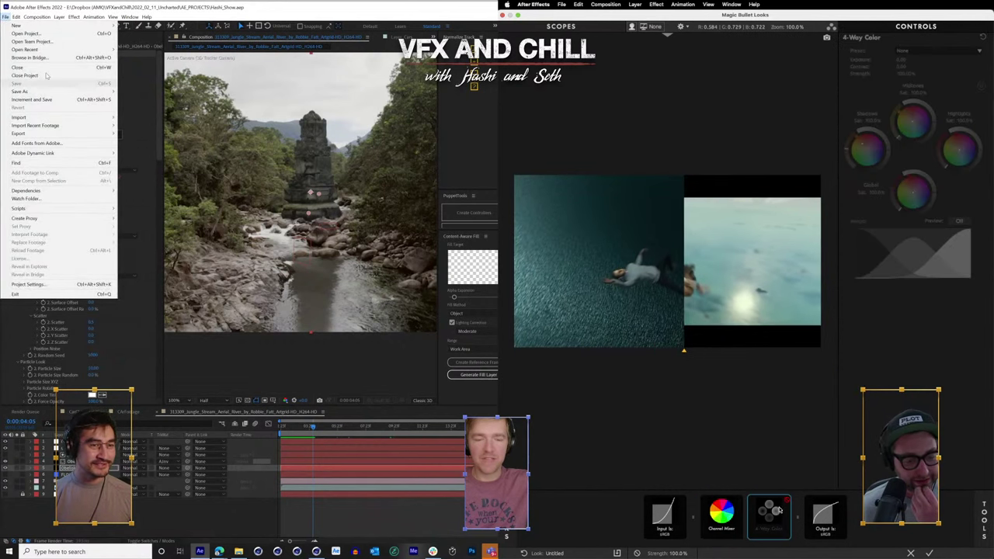
pyautogui.click(726, 513)
pyautogui.click(770, 513)
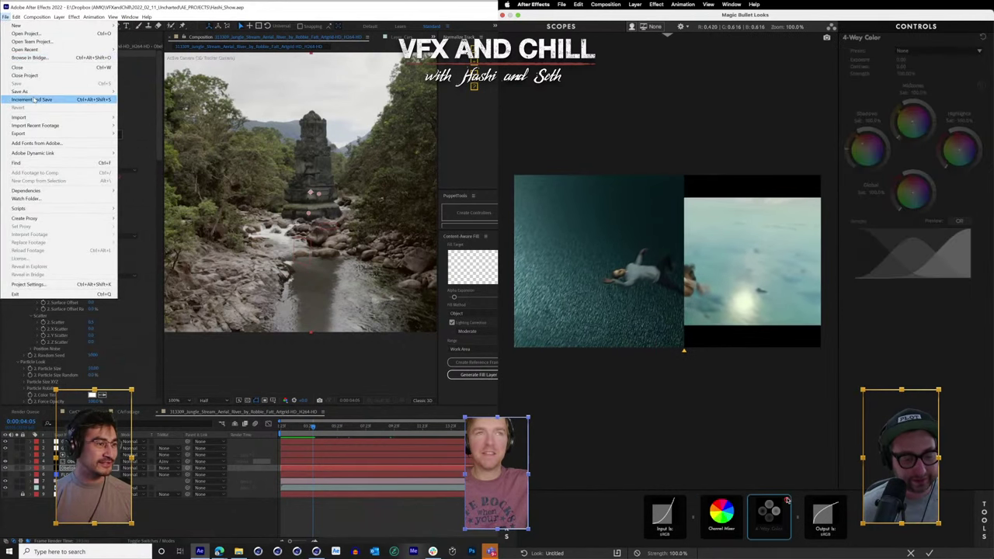
# - Start a new project in the After Effects session with the river shot
pyautogui.moveTo(48, 93)
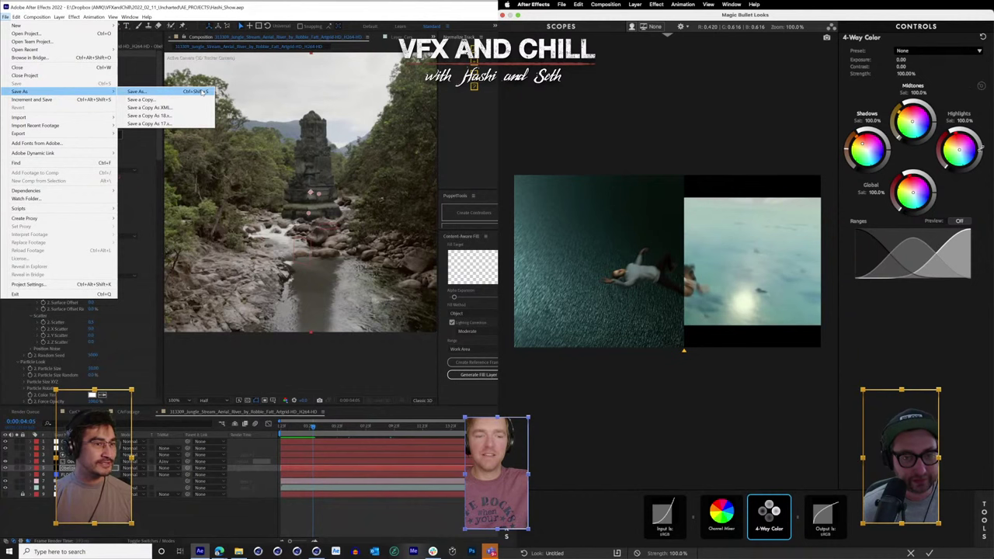
pyautogui.moveTo(28, 24)
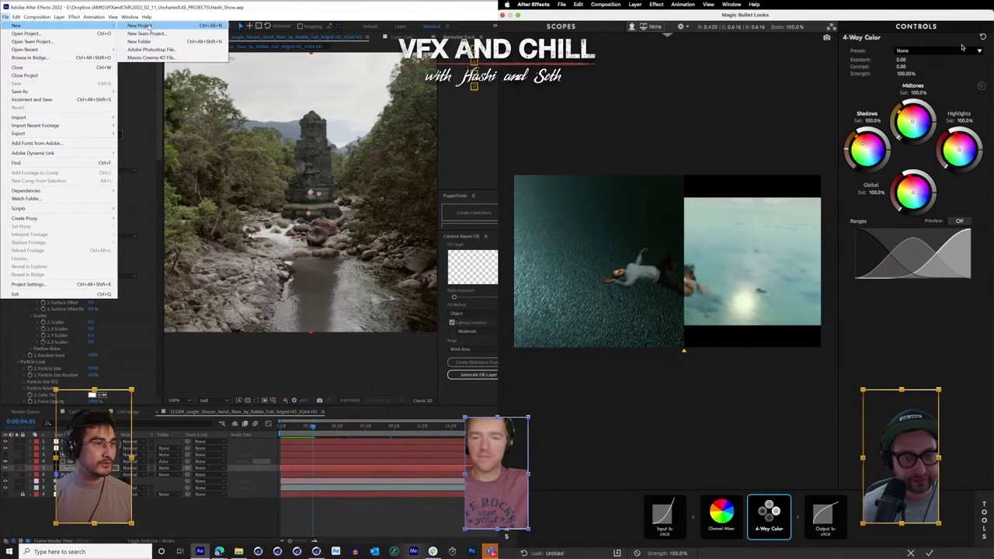
pyautogui.click(140, 24)
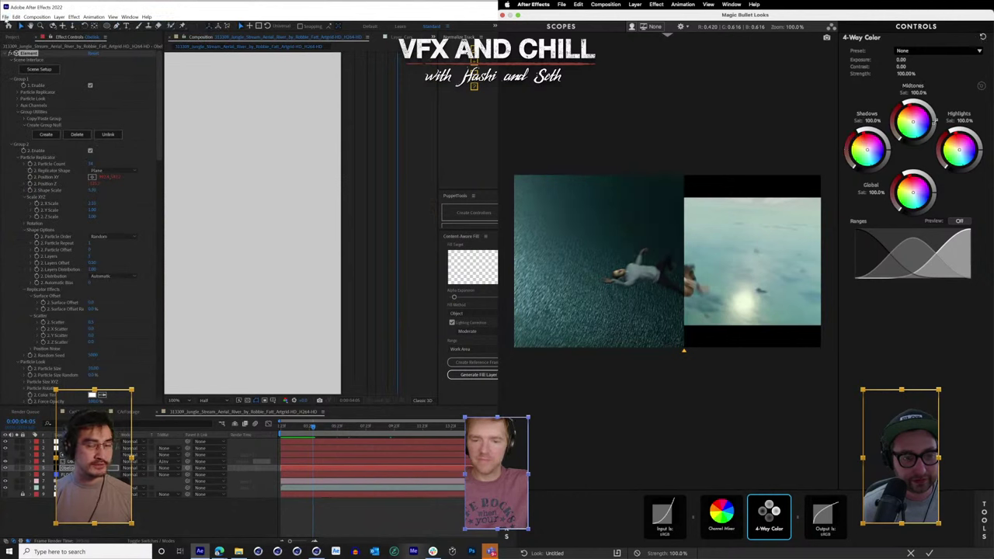
# - Brighten the midtones and set Exposure to -0.10 in 4-Way Color, compare with the reference still, and apply the look
pyautogui.moveTo(935, 121); pyautogui.dragTo(935, 112)
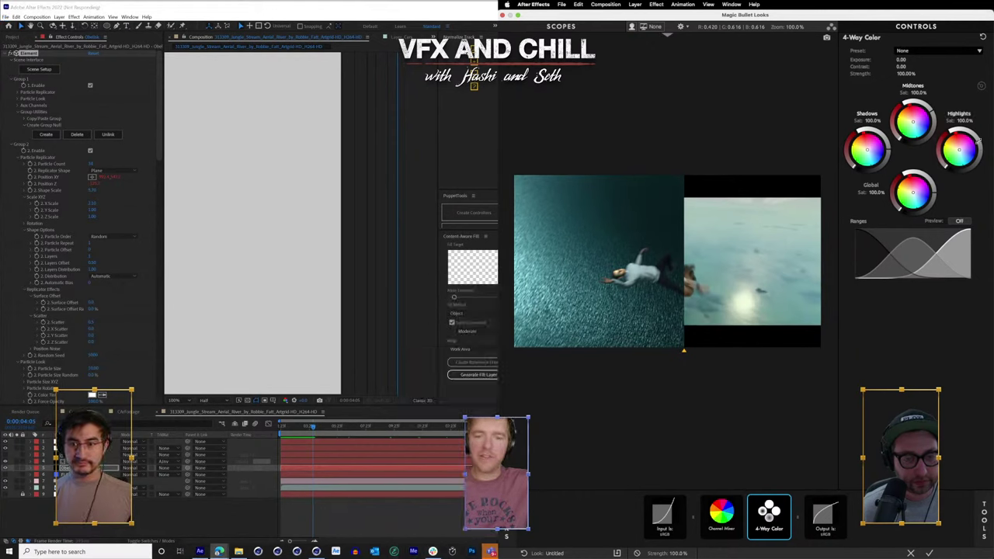
pyautogui.moveTo(901, 59)
pyautogui.mouseDown()
pyautogui.moveTo(929, 59)
pyautogui.moveTo(899, 59)
pyautogui.mouseUp()
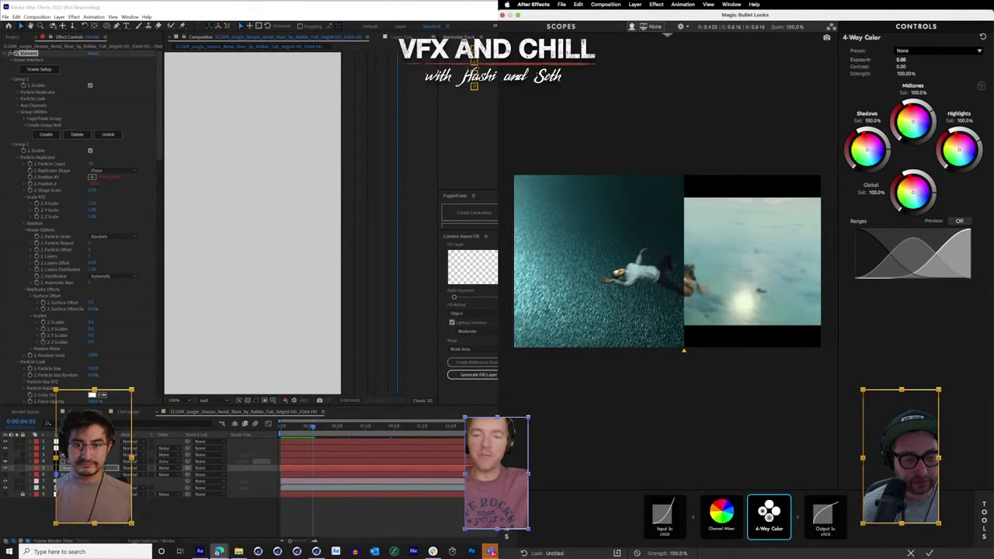
pyautogui.moveTo(684, 353)
pyautogui.mouseDown()
pyautogui.moveTo(520, 346)
pyautogui.moveTo(800, 349)
pyautogui.moveTo(645, 350)
pyautogui.moveTo(667, 350)
pyautogui.mouseUp()
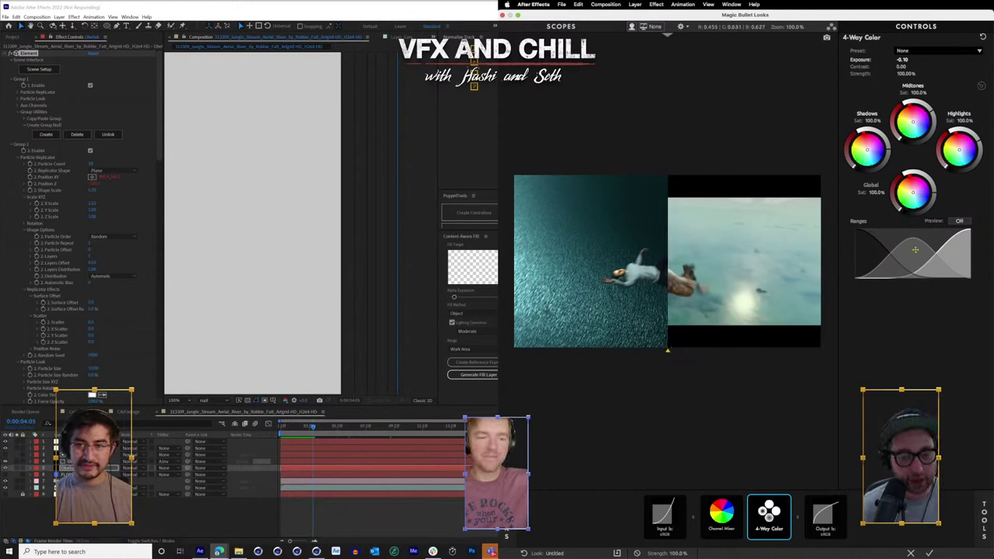
pyautogui.moveTo(916, 251)
pyautogui.mouseDown()
pyautogui.moveTo(899, 250)
pyautogui.moveTo(961, 249)
pyautogui.moveTo(918, 251)
pyautogui.mouseUp()
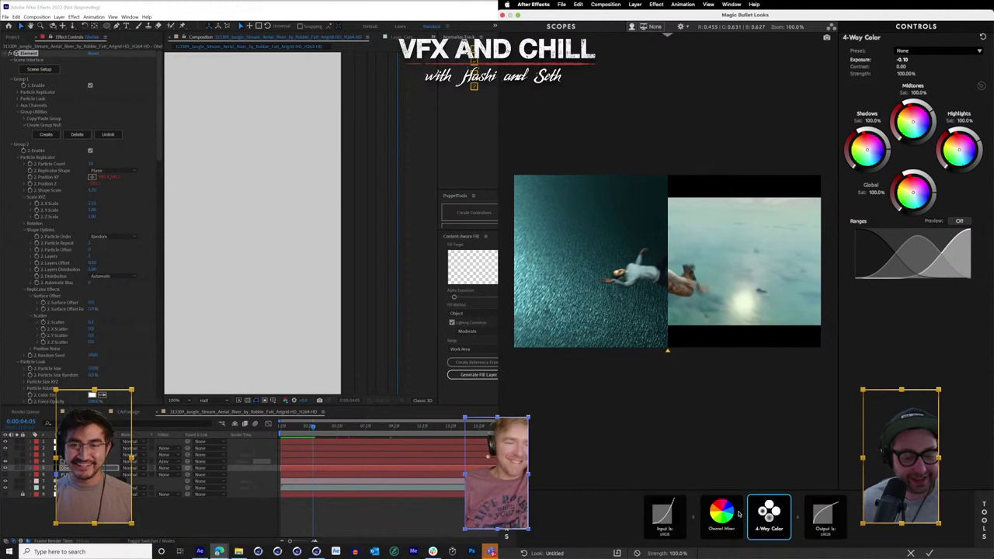
pyautogui.click(737, 509)
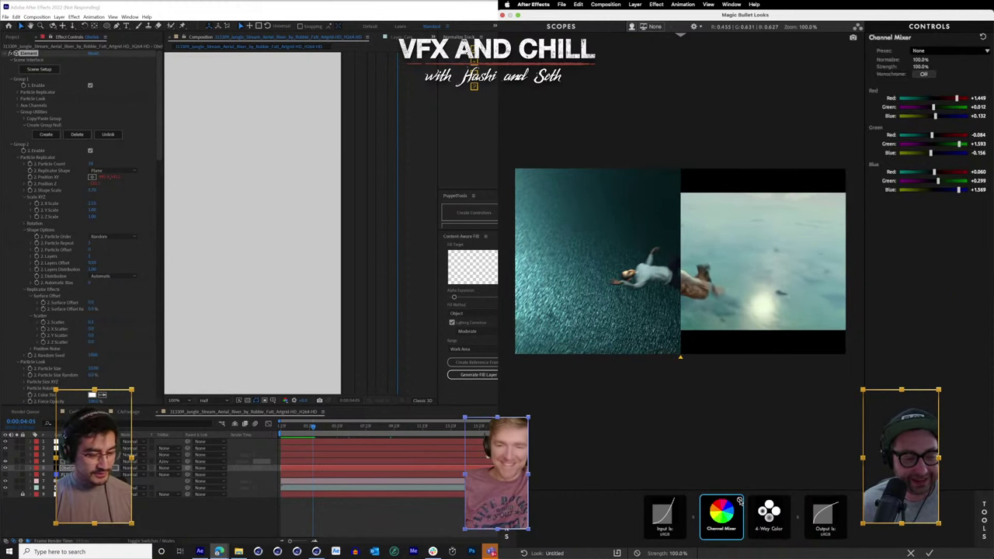
pyautogui.click(931, 553)
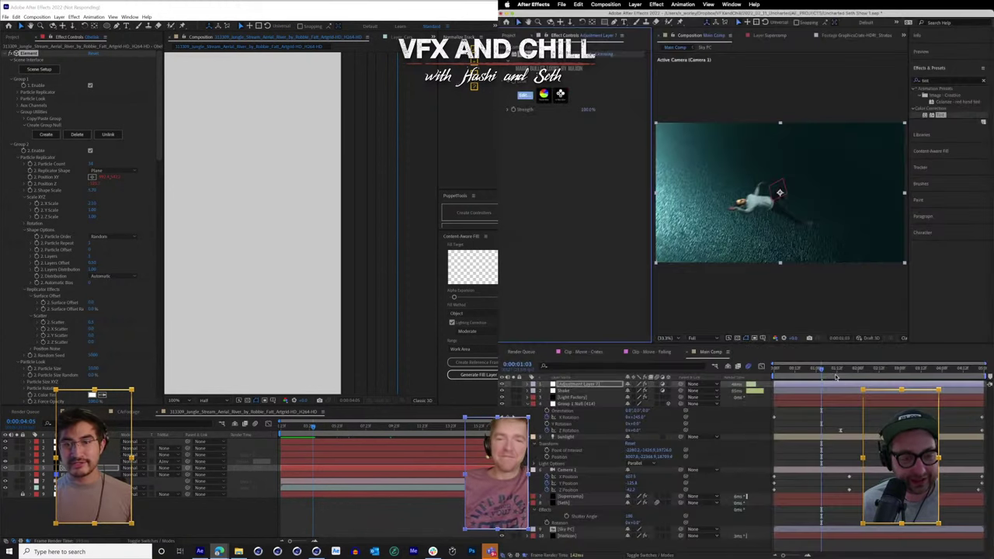
# - Enlarge the browser window and search Artgrid for "lighter", and check the graded fall at 0:00:02:16 and 0:00:04:09
pyautogui.click(886, 373)
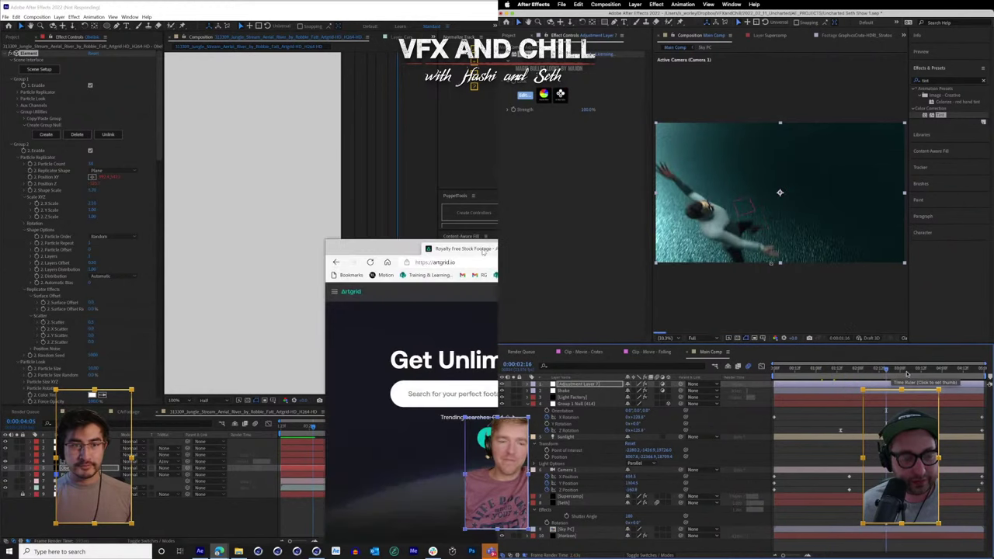
pyautogui.moveTo(236, 3); pyautogui.dragTo(236, 0)
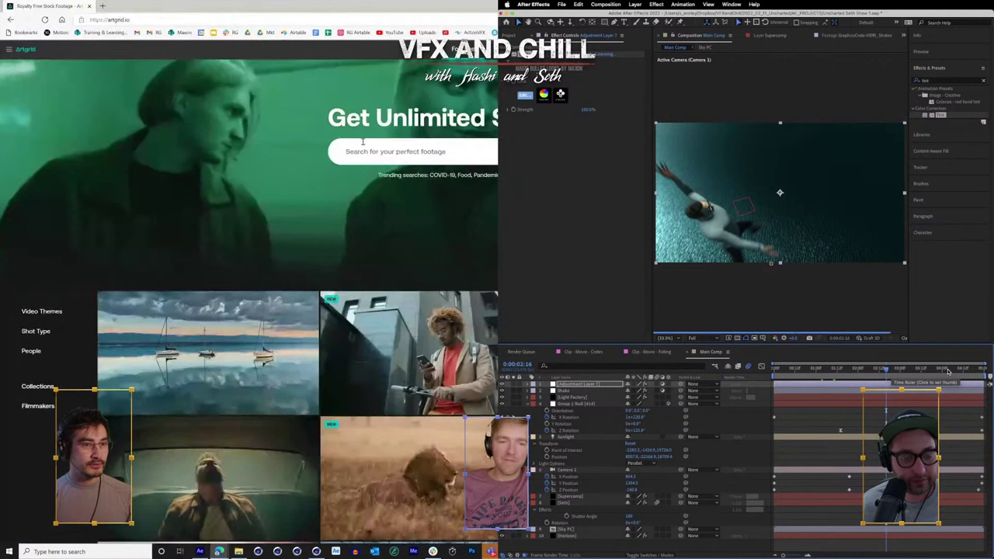
pyautogui.click(369, 149)
pyautogui.click(948, 372)
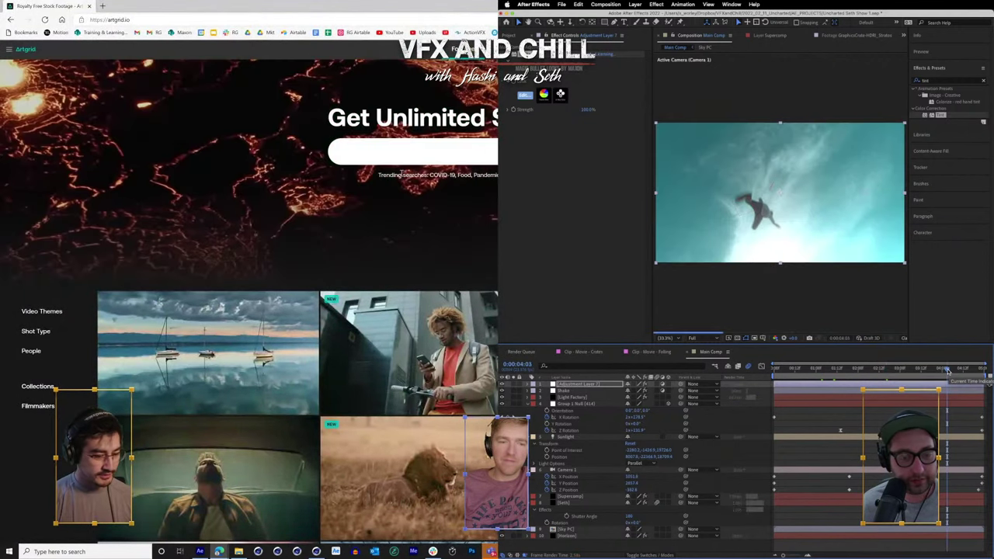
pyautogui.write('lighte')
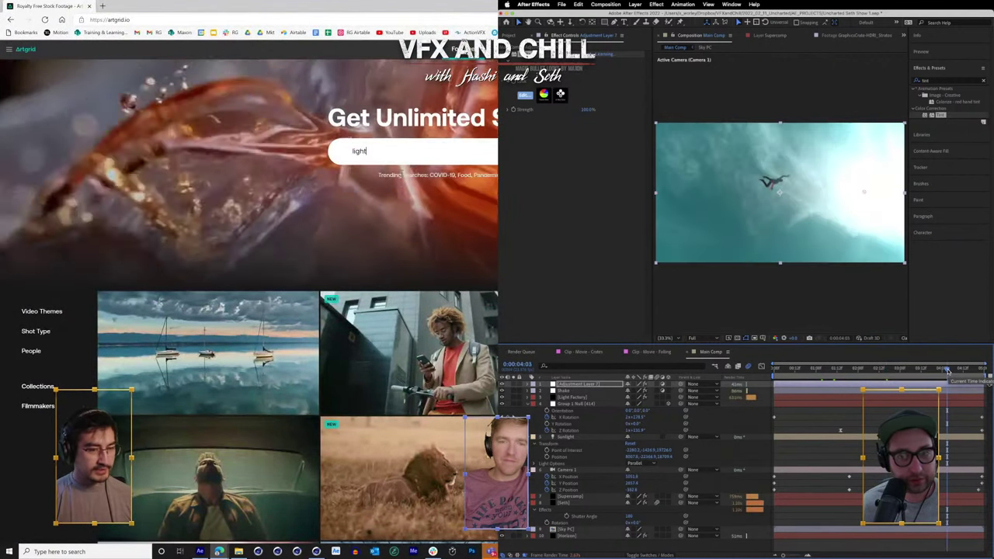
pyautogui.write('r')
pyautogui.click(959, 372)
pyautogui.click(400, 189)
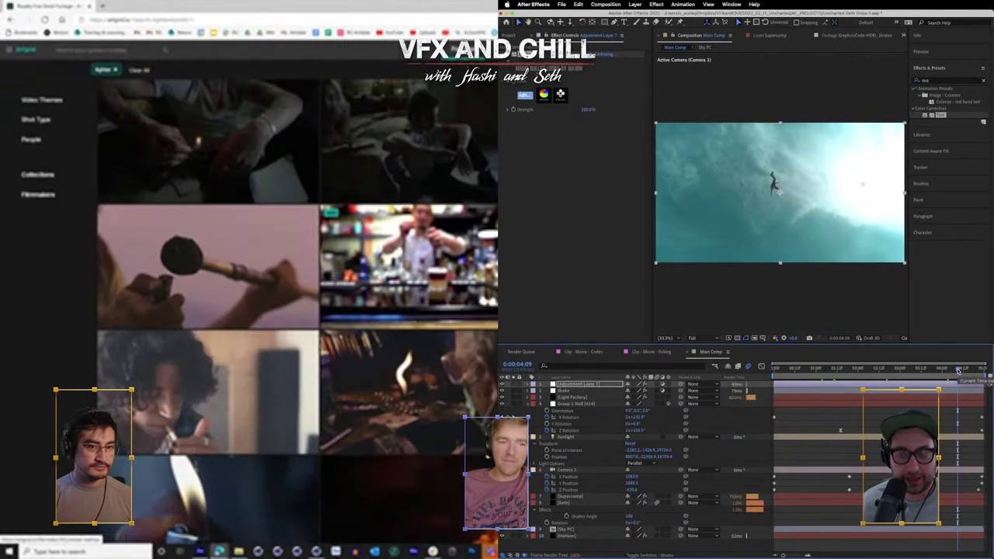
# - Look through the lighter clips, replace the search with "walking stick", and inspect the Supercomp layer's effects in the fall shot
pyautogui.scroll(-10, 434, 536)
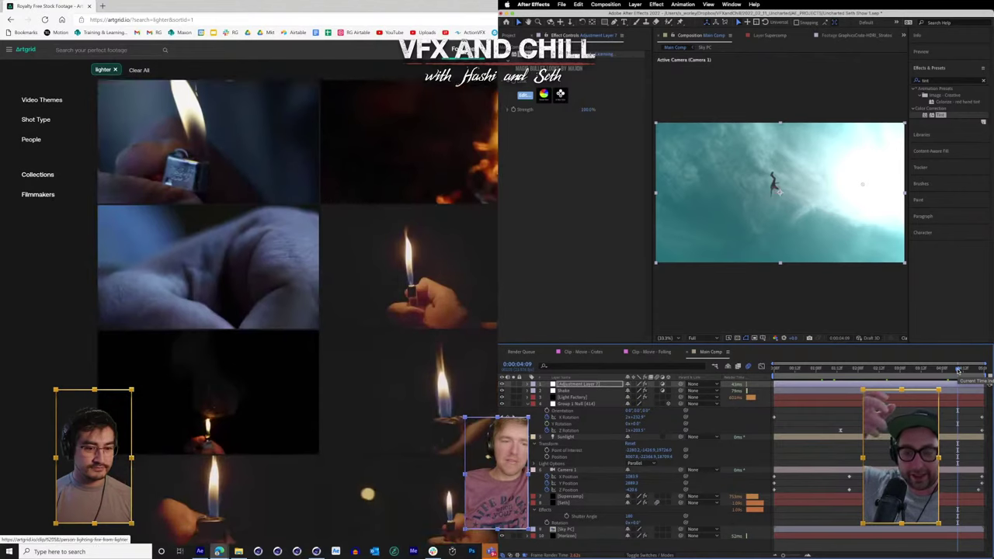
pyautogui.scroll(10, 320, 75)
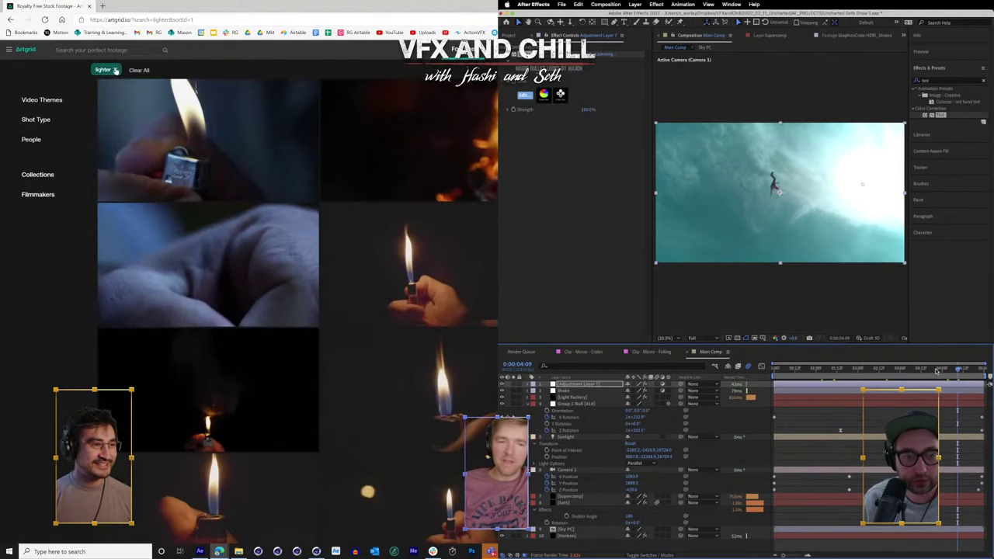
pyautogui.click(115, 70)
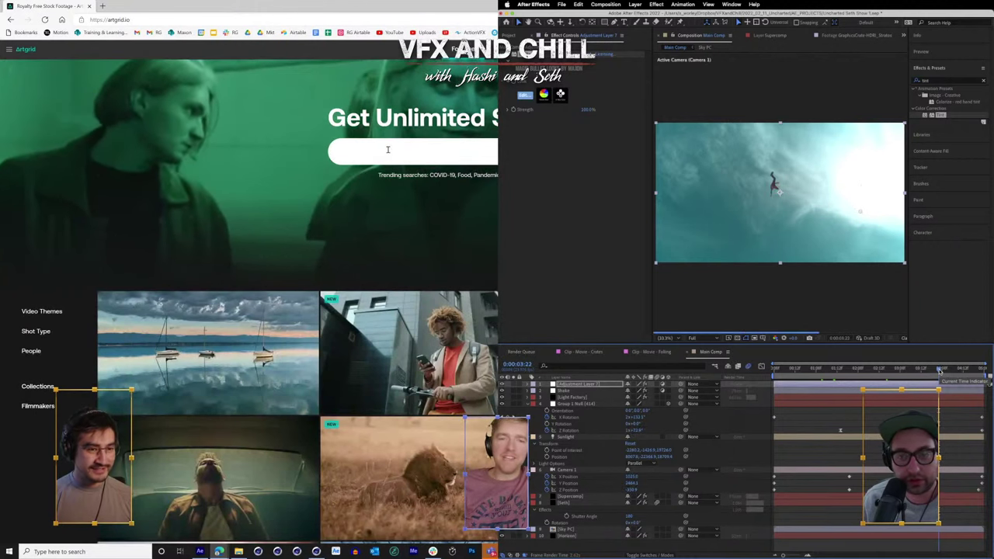
pyautogui.click(387, 150)
pyautogui.write('walking stick')
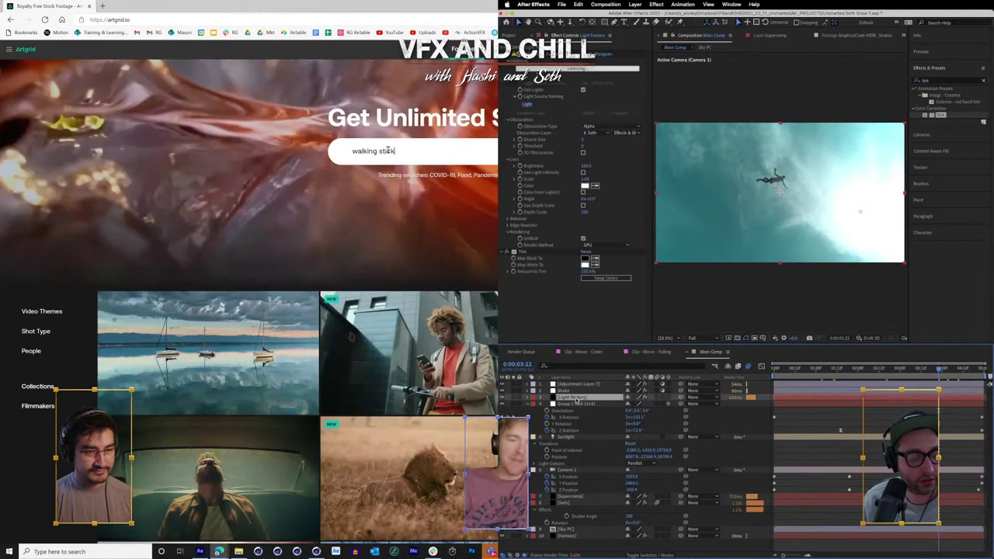
pyautogui.press('Return')
pyautogui.click(581, 497)
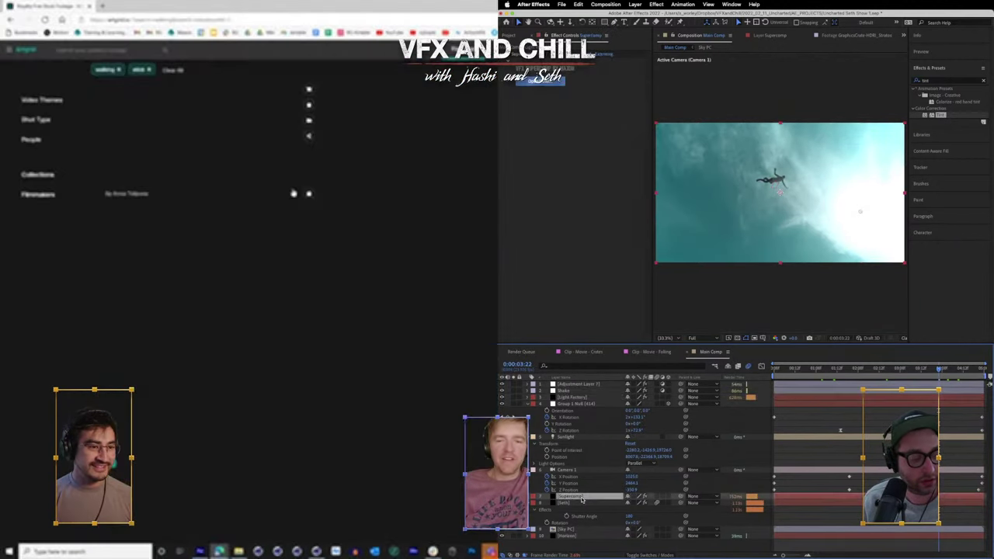
# - Open the RG VFX Supercomp window and, in the browser, the stock clip of the couple in the field
pyautogui.click(741, 4)
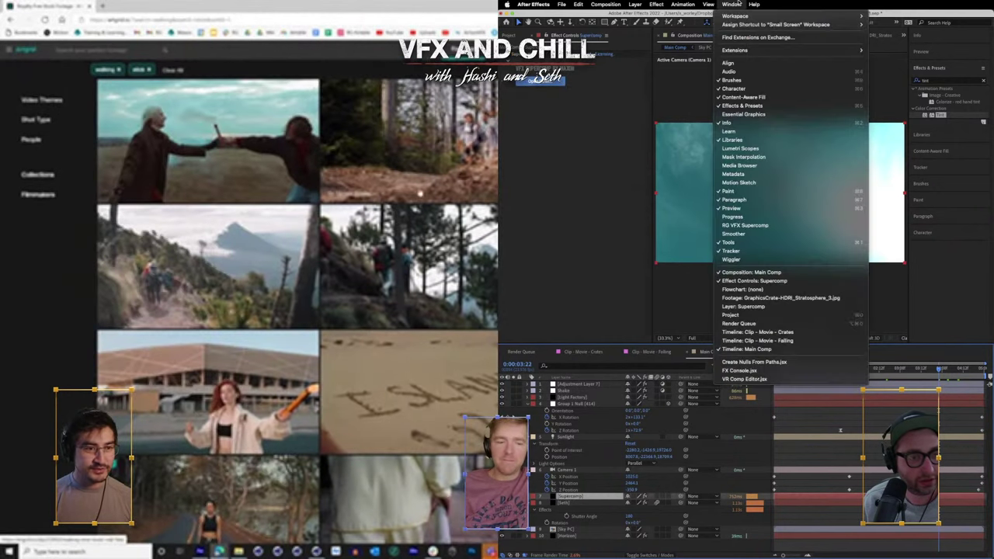
pyautogui.click(761, 224)
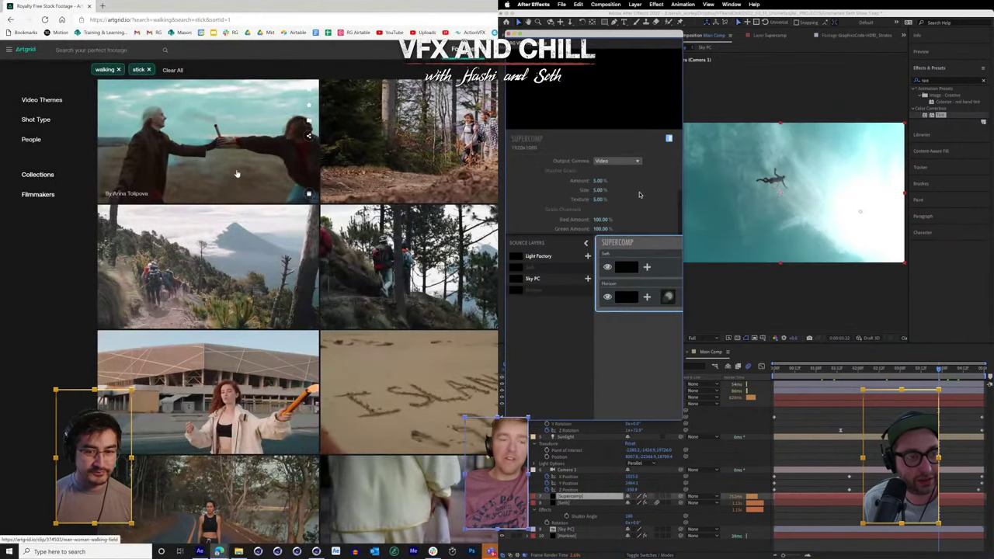
pyautogui.click(236, 173)
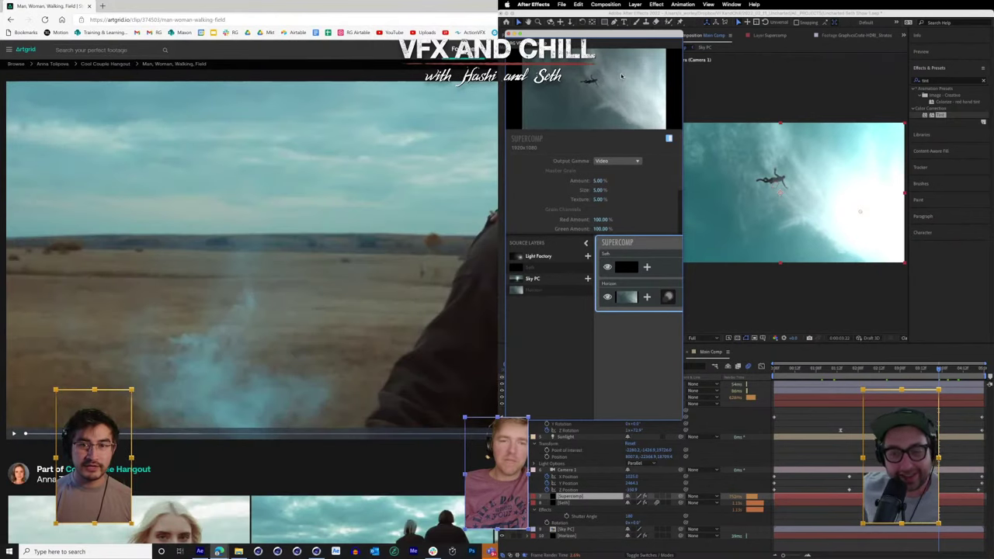
pyautogui.moveTo(435, 6); pyautogui.dragTo(246, 49)
# - Inspect the Optical Glow settings on the Horizon layer in Supercomp, and play the stock clip
pyautogui.click(666, 299)
pyautogui.moveTo(477, 228); pyautogui.dragTo(497, 228)
pyautogui.click(24, 317)
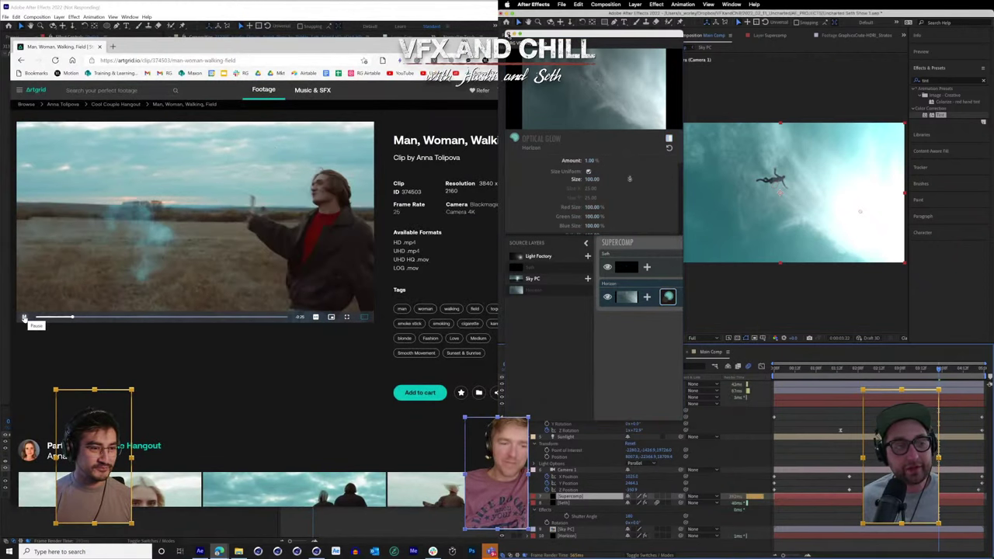
pyautogui.click(785, 238)
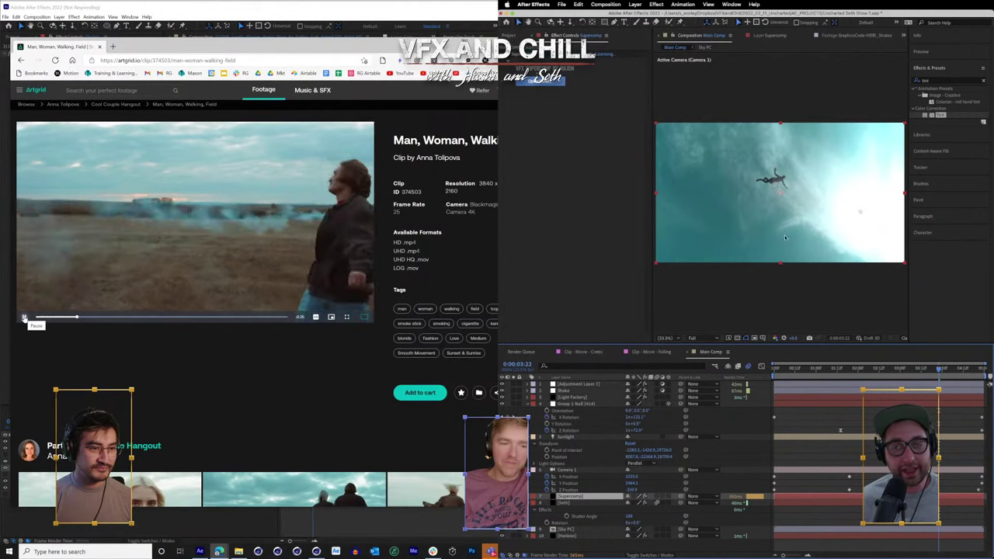
# - Scrub through the second half of Main Comp, and pause the stock clip to browse its similar clips
pyautogui.click(893, 372)
pyautogui.moveTo(893, 373); pyautogui.dragTo(916, 370)
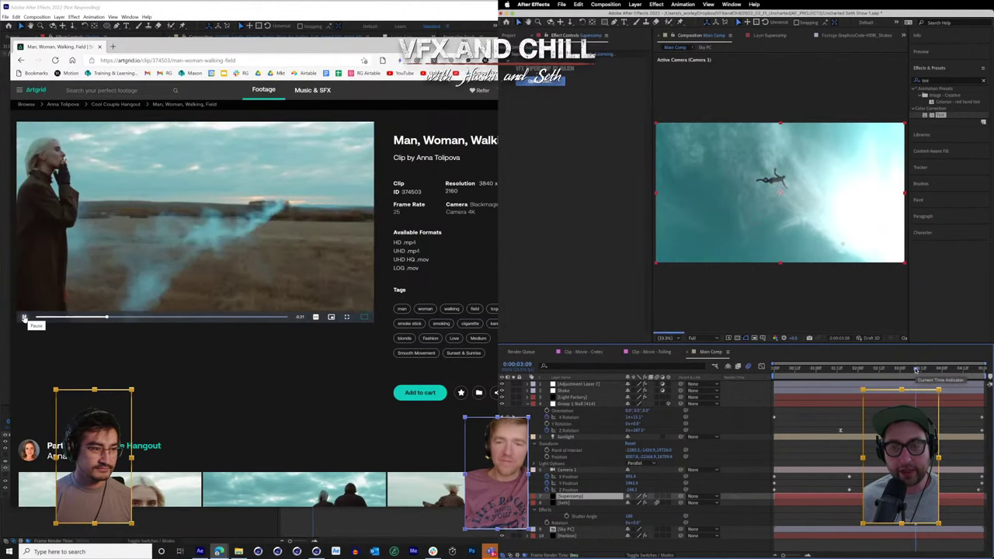
pyautogui.click(24, 317)
pyautogui.scroll(-5, 233, 329)
pyautogui.click(942, 370)
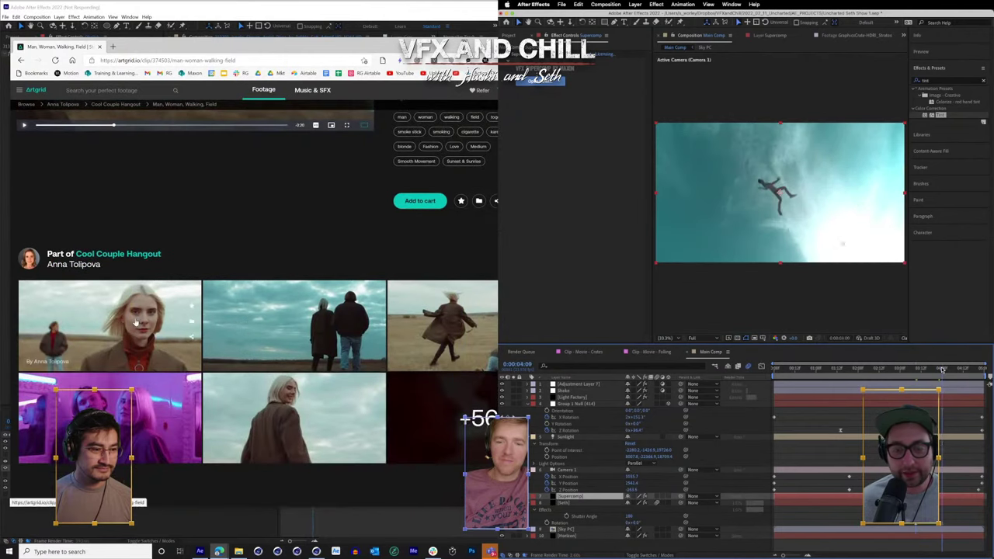
pyautogui.moveTo(942, 370); pyautogui.dragTo(960, 369)
pyautogui.scroll(-8, 311, 330)
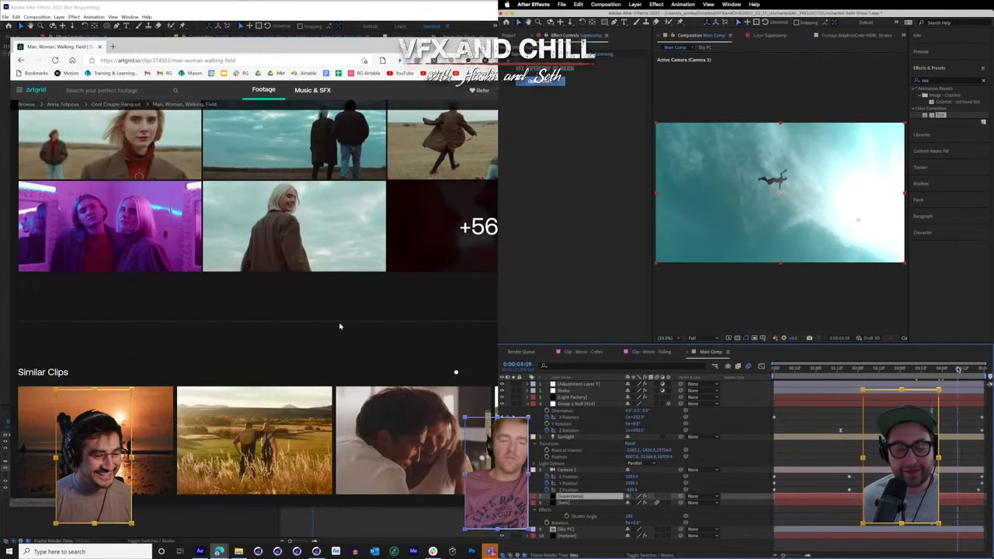
# - Preview Main Comp from 0:00:00:22 to check the figure against the dark water surface
pyautogui.click(812, 369)
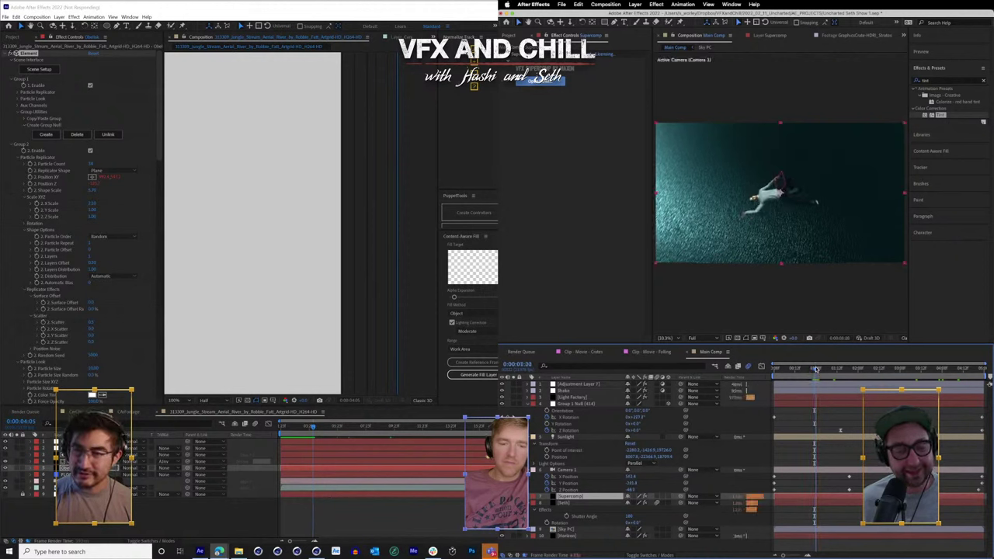
pyautogui.click(813, 369)
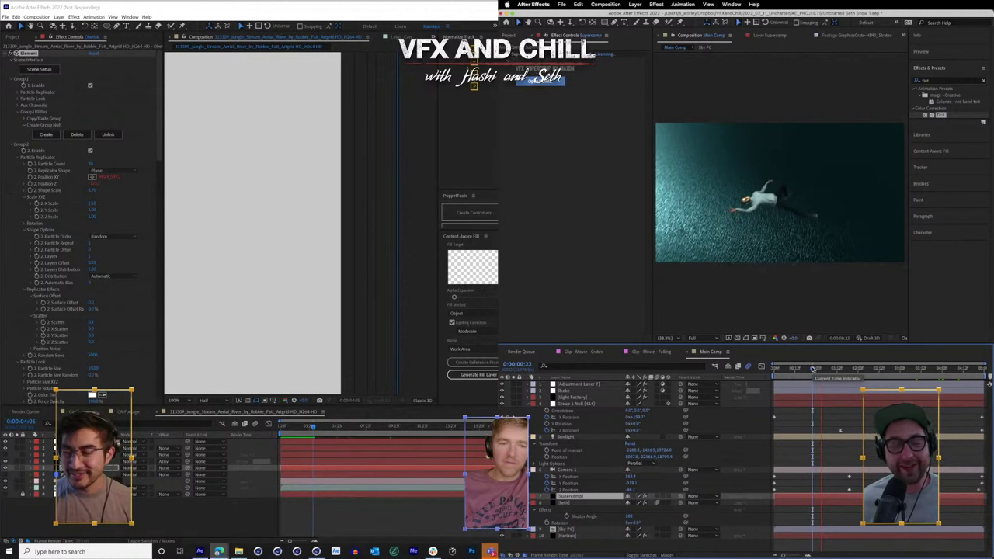
pyautogui.press('space')
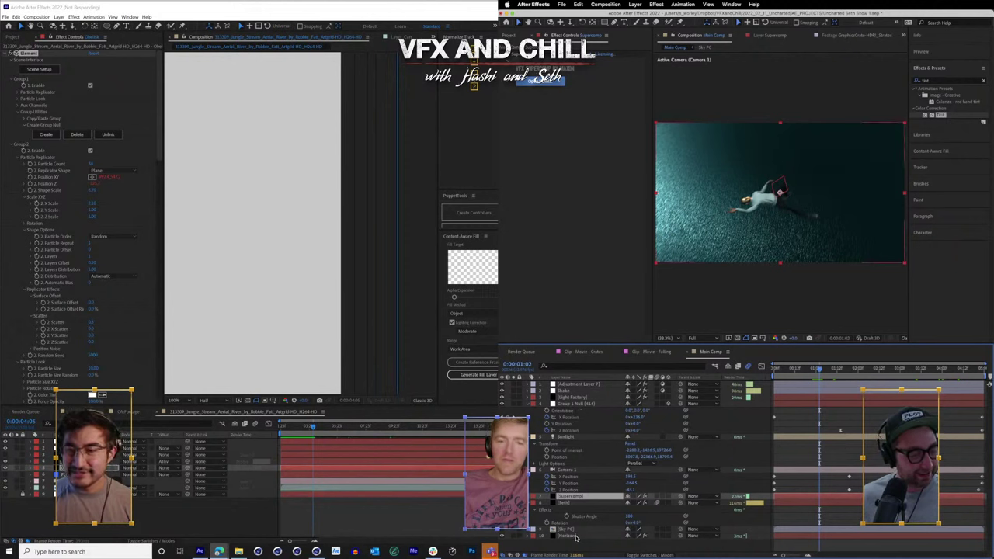
# - Set the Y value of the Sunlight layer's Point of Interest to 540
pyautogui.click(575, 438)
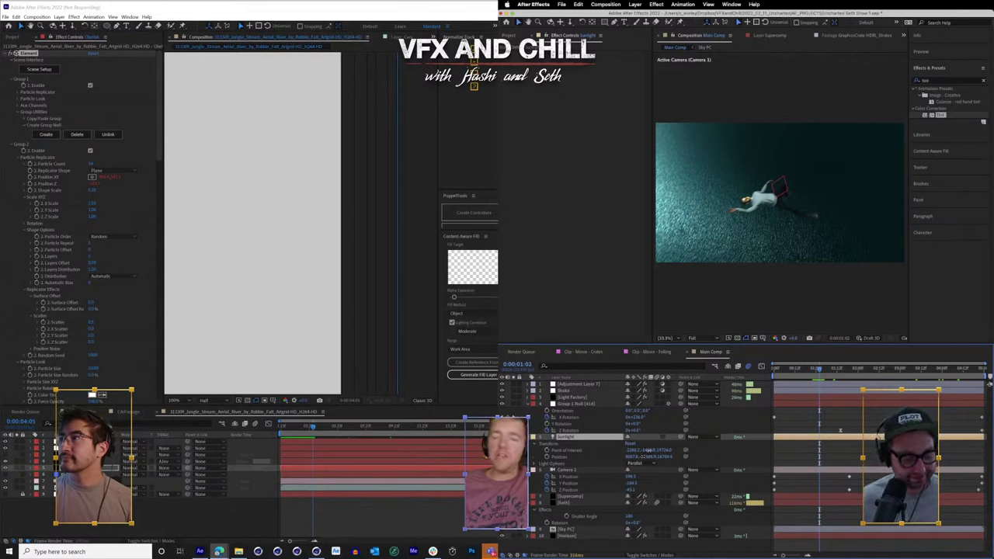
pyautogui.click(649, 452)
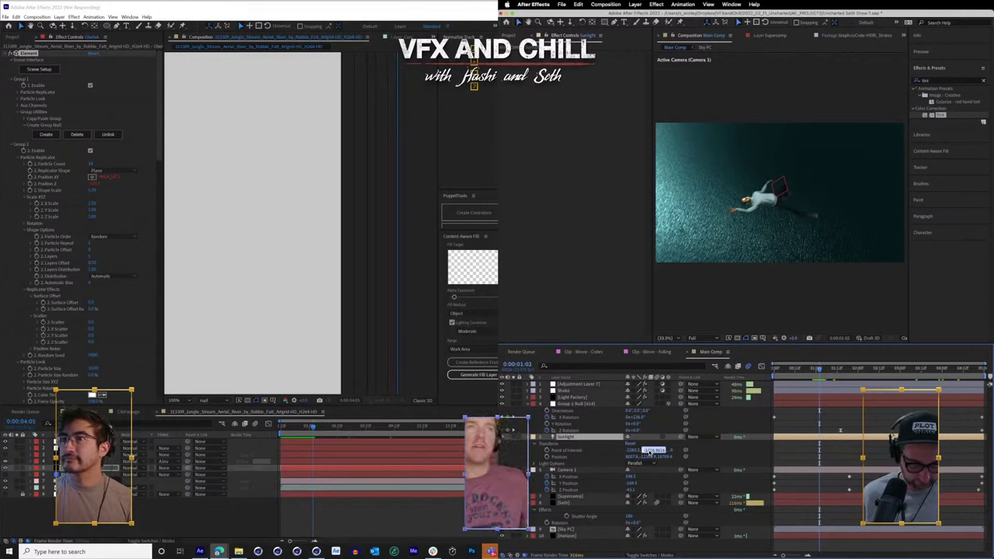
pyautogui.write('5')
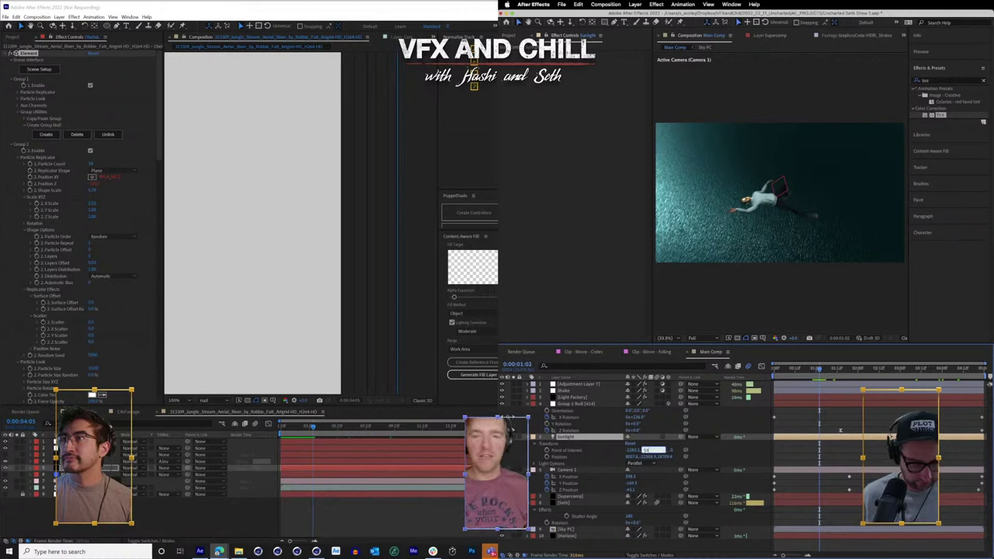
pyautogui.press('Return')
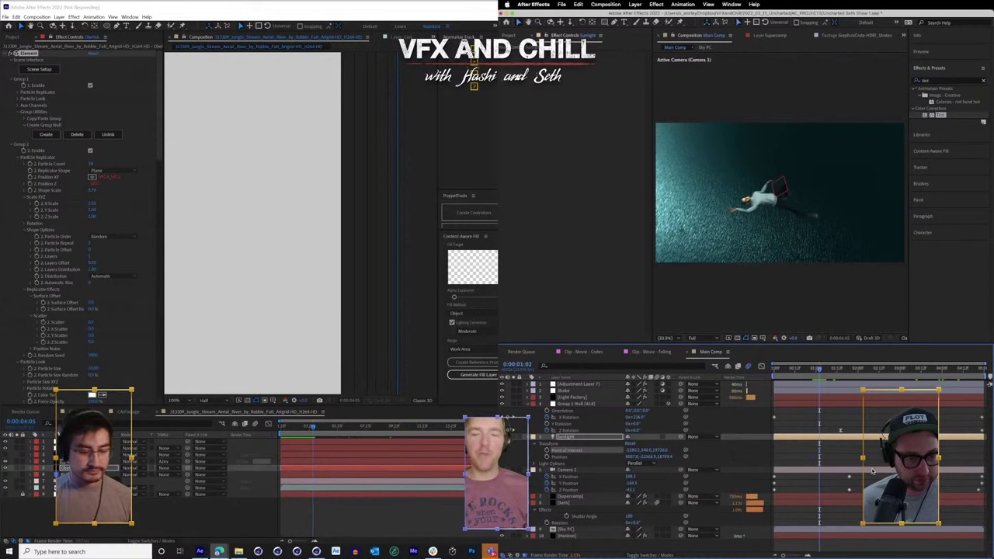
# - Scrub Main Comp between 0:00:02:05 and 0:00:03:00 and preview the falling figure from 0:00:02:20
pyautogui.click(868, 368)
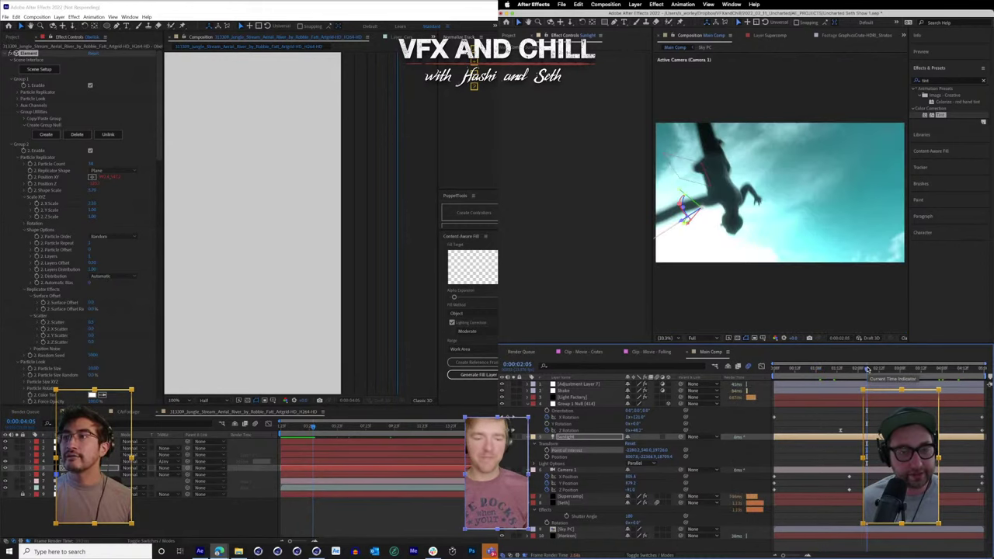
pyautogui.moveTo(868, 368); pyautogui.dragTo(900, 369)
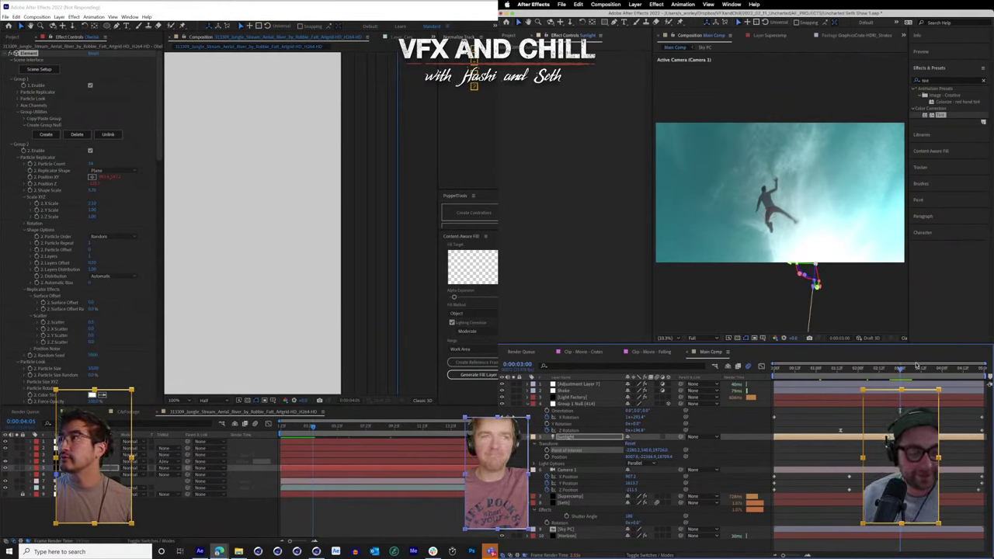
pyautogui.moveTo(899, 370); pyautogui.dragTo(893, 369)
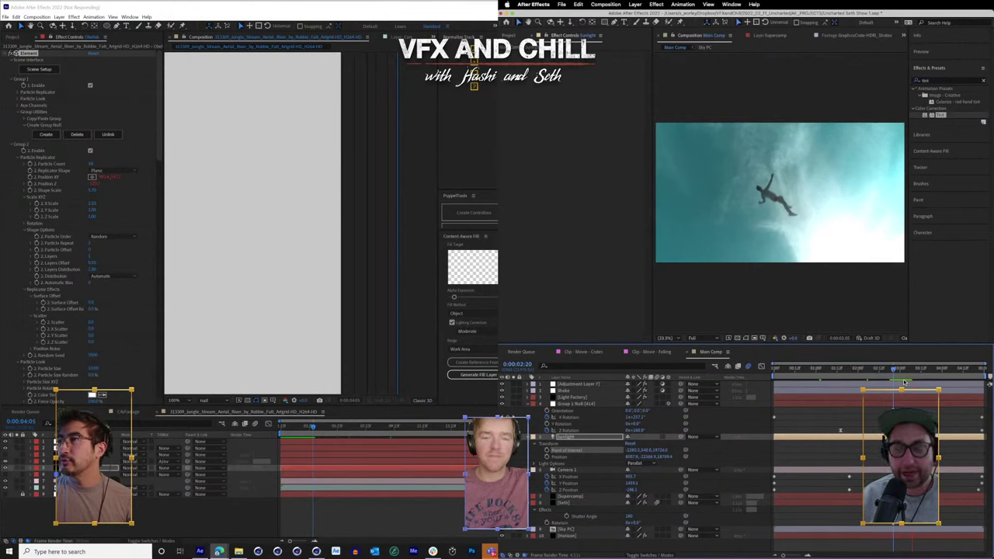
# - Replay the falling figure against the sky several times from 0:00:02:19 in Main Comp
pyautogui.click(895, 371)
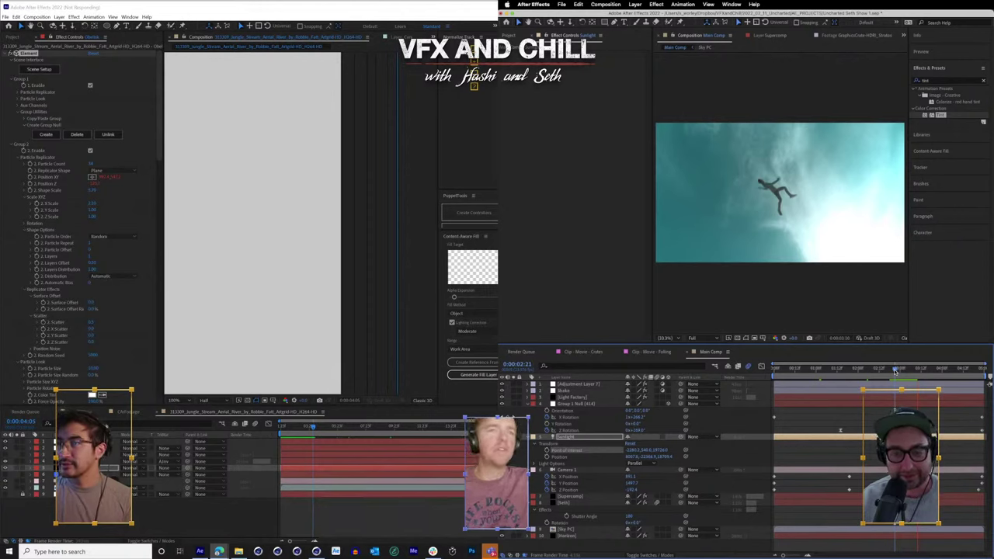
pyautogui.moveTo(896, 372); pyautogui.dragTo(892, 372)
pyautogui.press('space')
pyautogui.press('space')
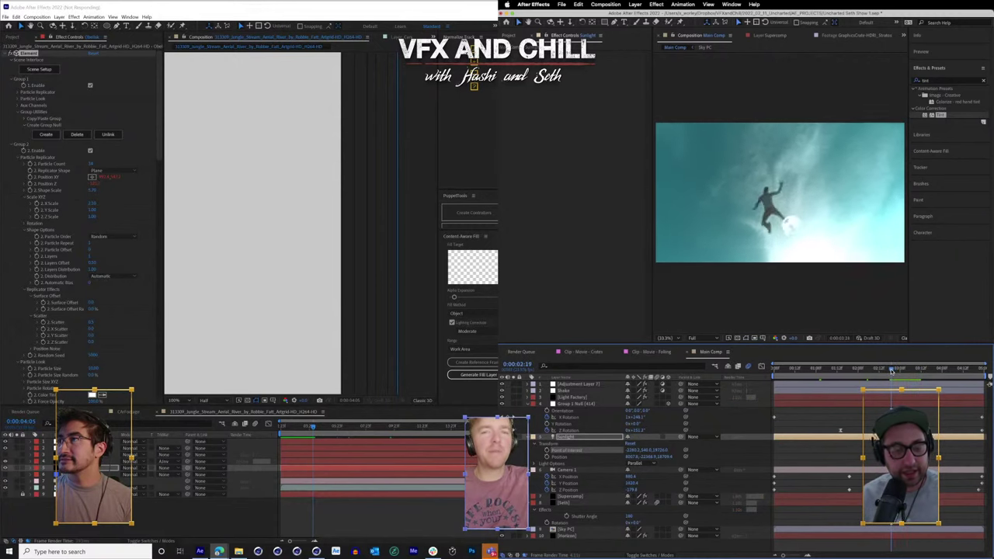
pyautogui.press('space')
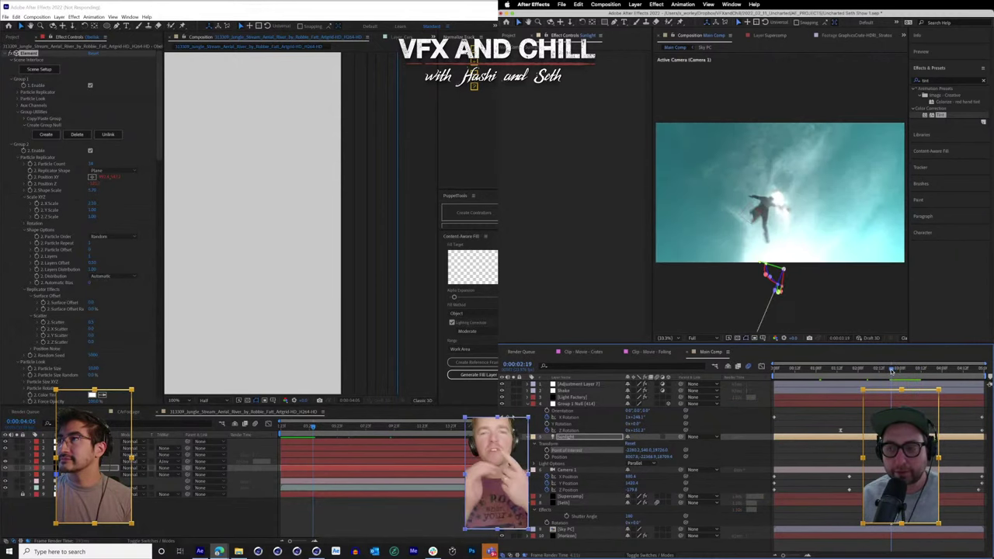
pyautogui.press('space')
pyautogui.moveTo(892, 371); pyautogui.dragTo(892, 371)
pyautogui.press('space')
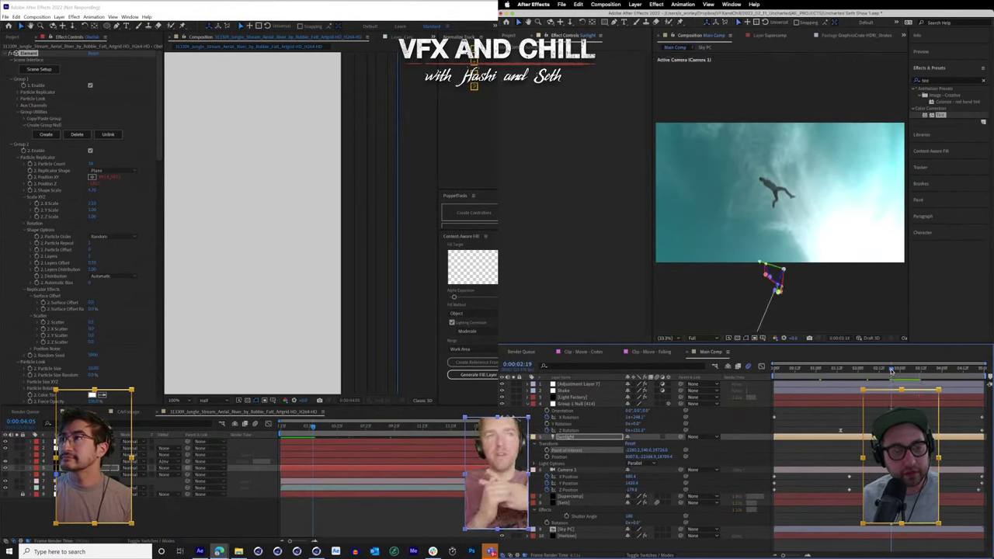
pyautogui.press('space')
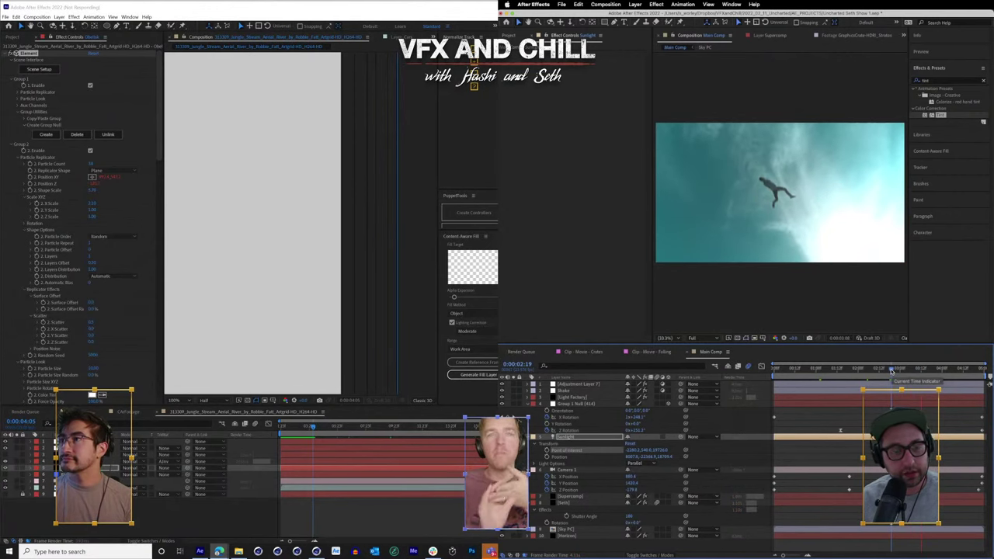
# - Return to the start of Main Comp and preview the shot from 0:00:00:00
pyautogui.moveTo(892, 371); pyautogui.dragTo(872, 371)
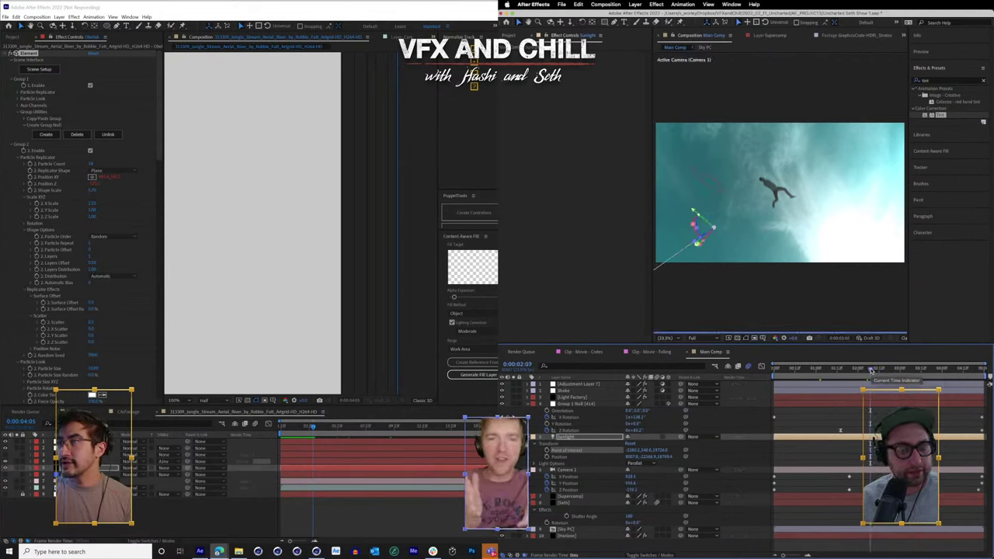
pyautogui.click(779, 370)
pyautogui.moveTo(779, 370); pyautogui.dragTo(761, 367)
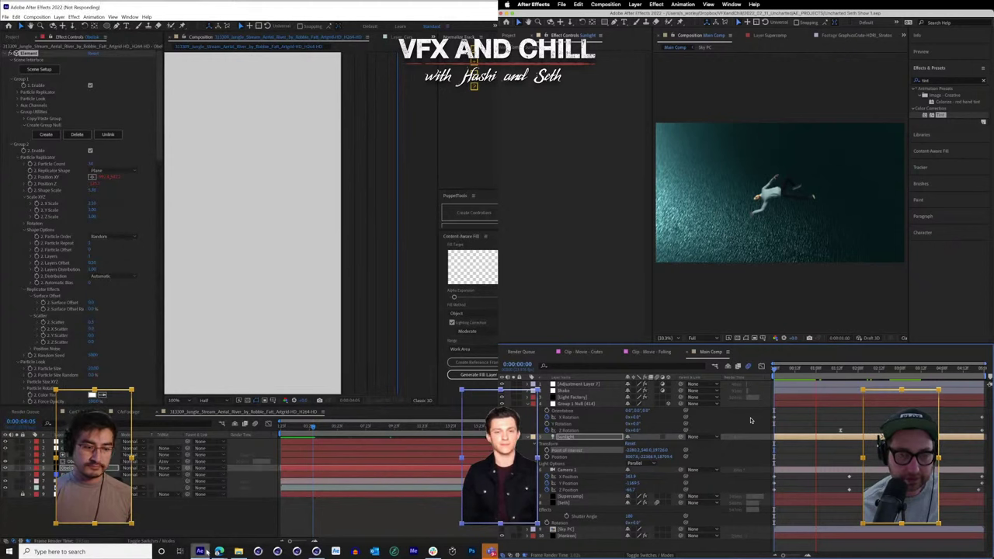
# - Search Windows for "kill" and open the best match
pyautogui.click(56, 553)
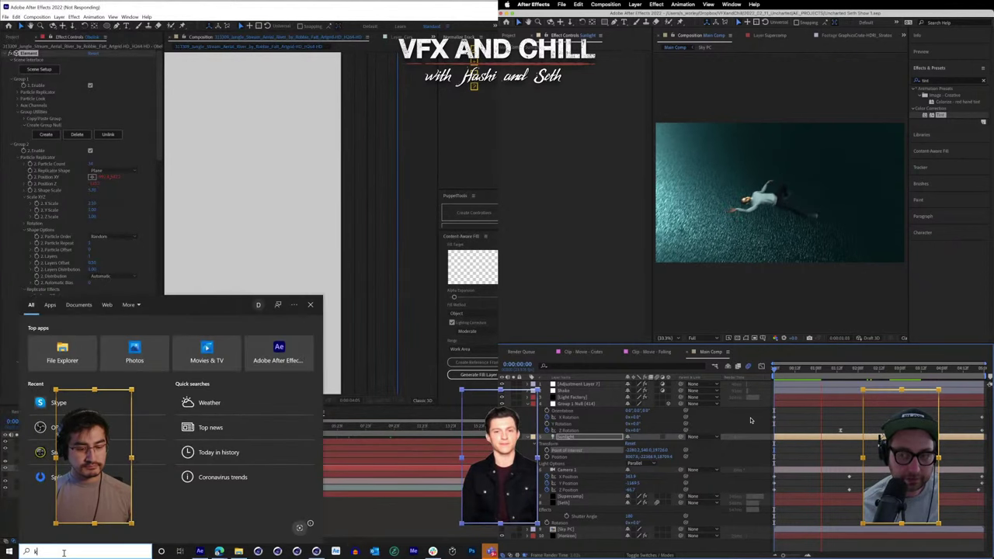
pyautogui.write('kill')
pyautogui.click(72, 344)
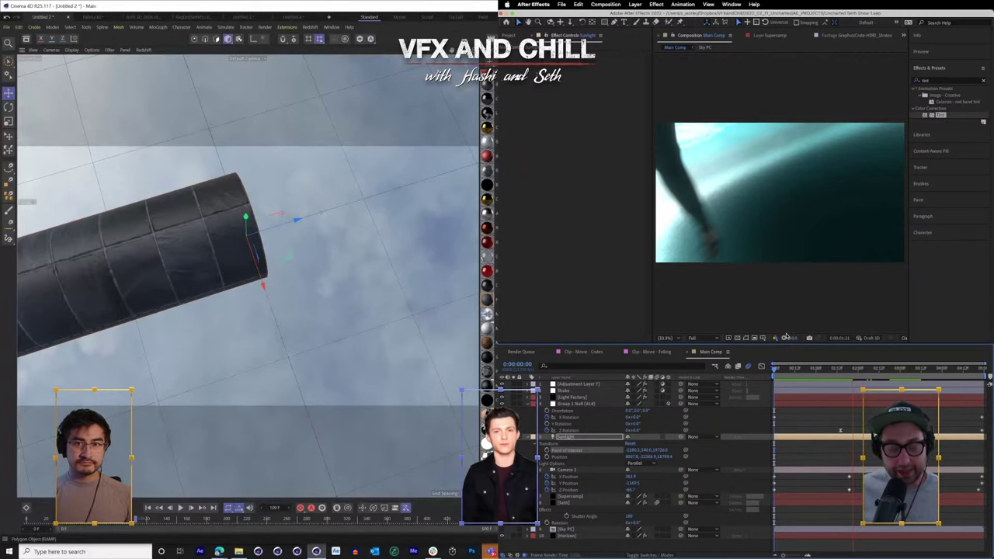
# - Quit Cinema 4D without saving its open projects and clear the browser window off the desktop
pyautogui.hotkey('alt', 'F4')
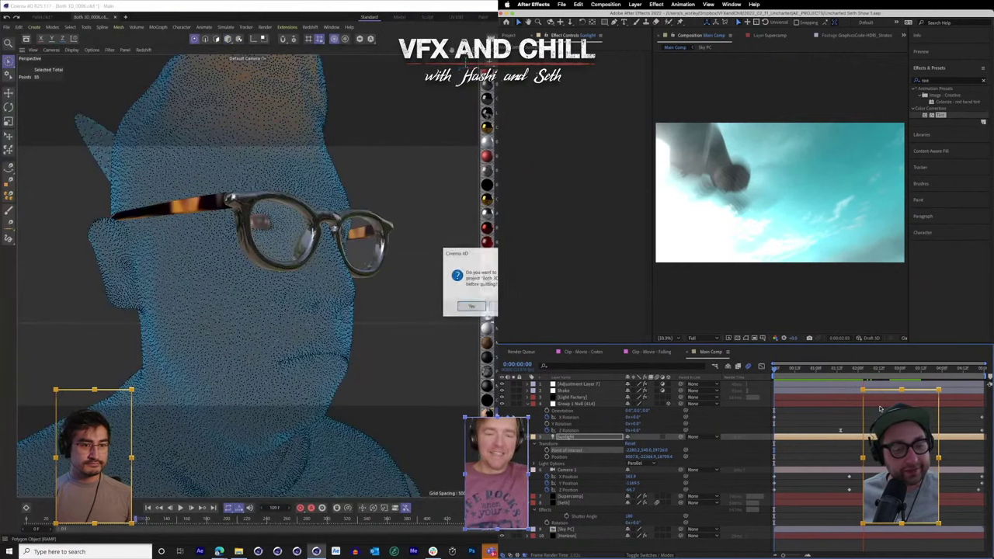
pyautogui.click(495, 306)
pyautogui.click(495, 306)
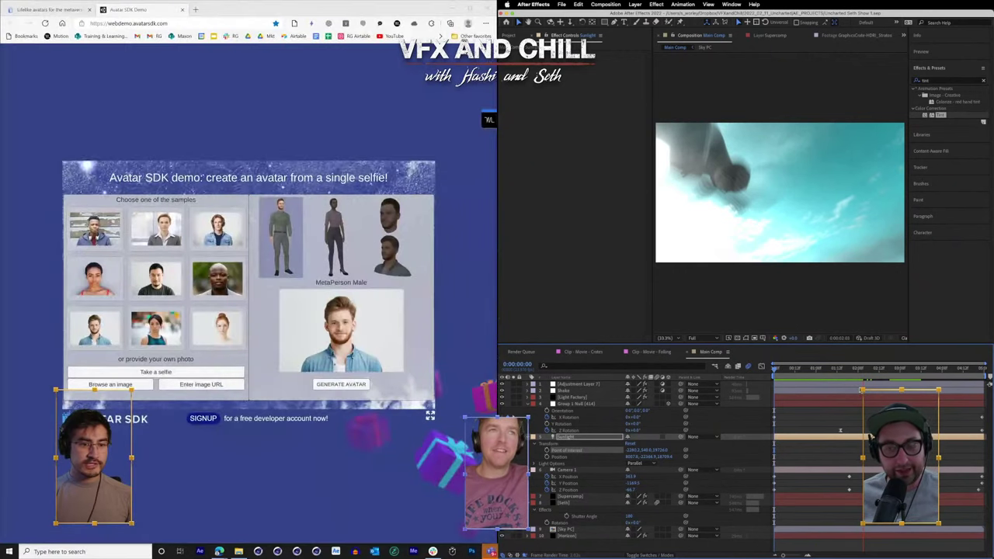
pyautogui.click(486, 5)
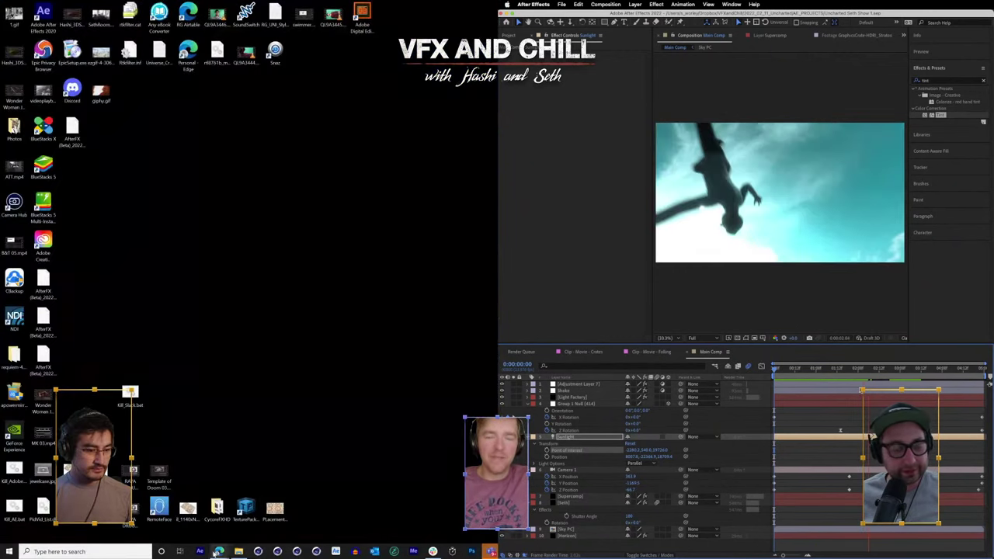
# - Preview Main Comp from 0:00:00:22 to compare the water and sky parts of the fall
pyautogui.moveTo(818, 371); pyautogui.dragTo(812, 370)
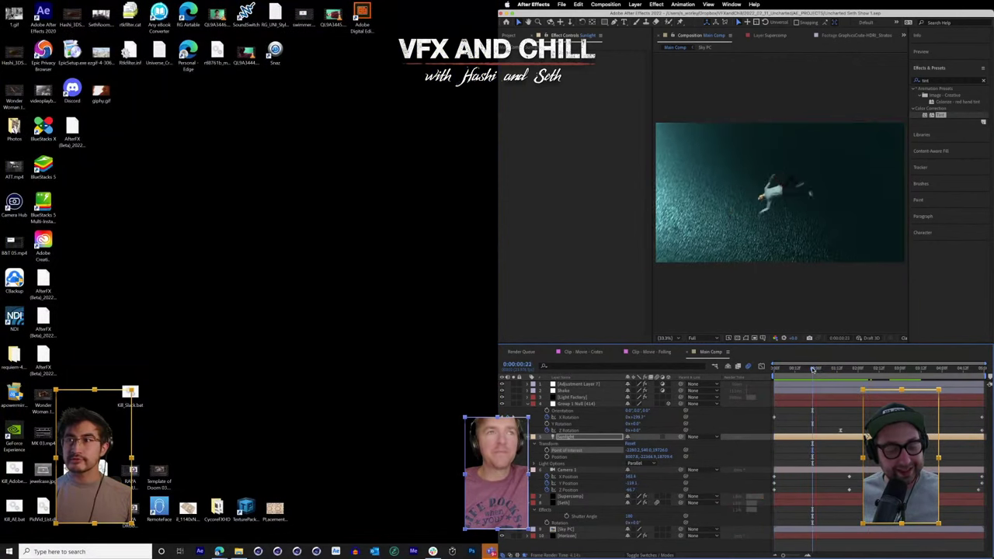
pyautogui.press('space')
pyautogui.press('space')
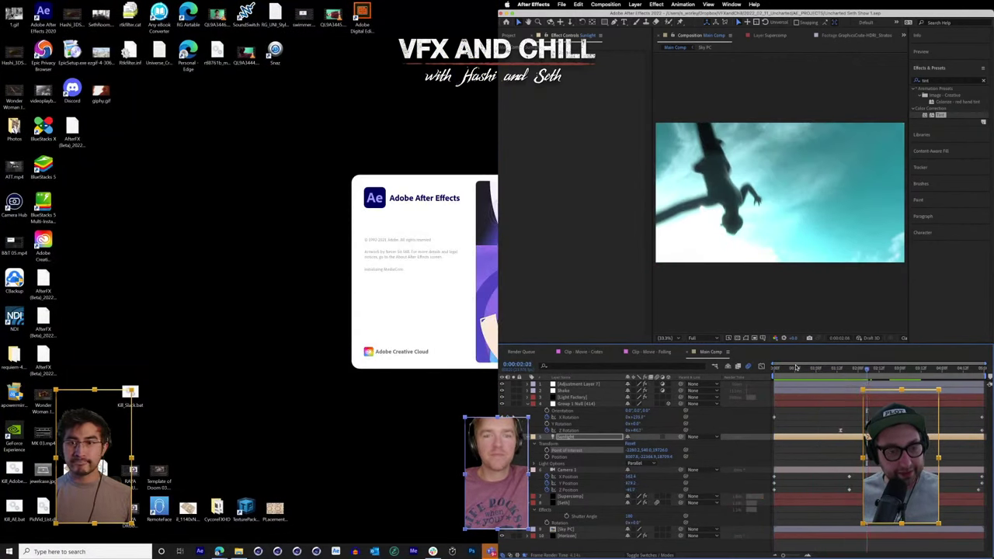
pyautogui.click(787, 367)
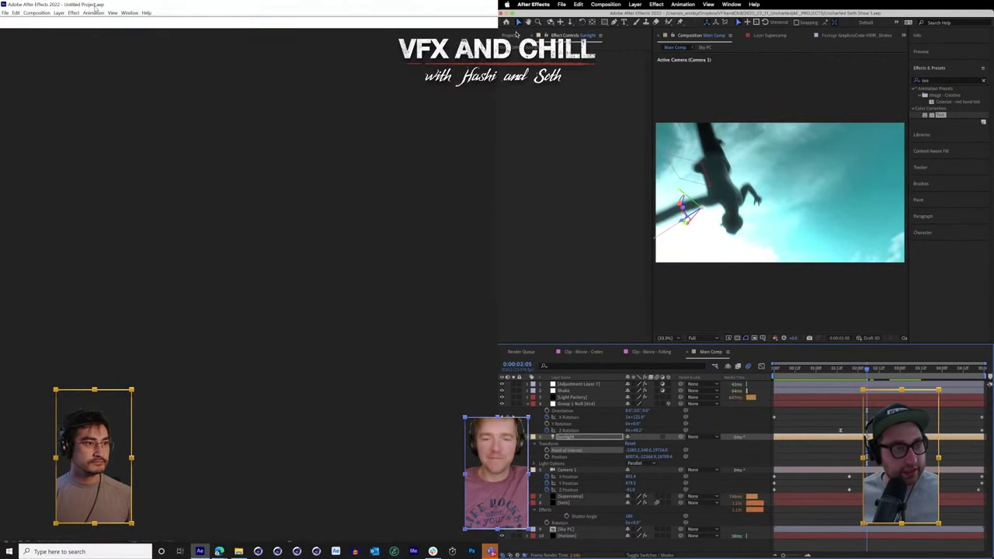
# - Open the 90 - Test Render composition for playback, and dismiss the home screen of the newly started After Effects
pyautogui.click(515, 189)
pyautogui.doubleClick(515, 189)
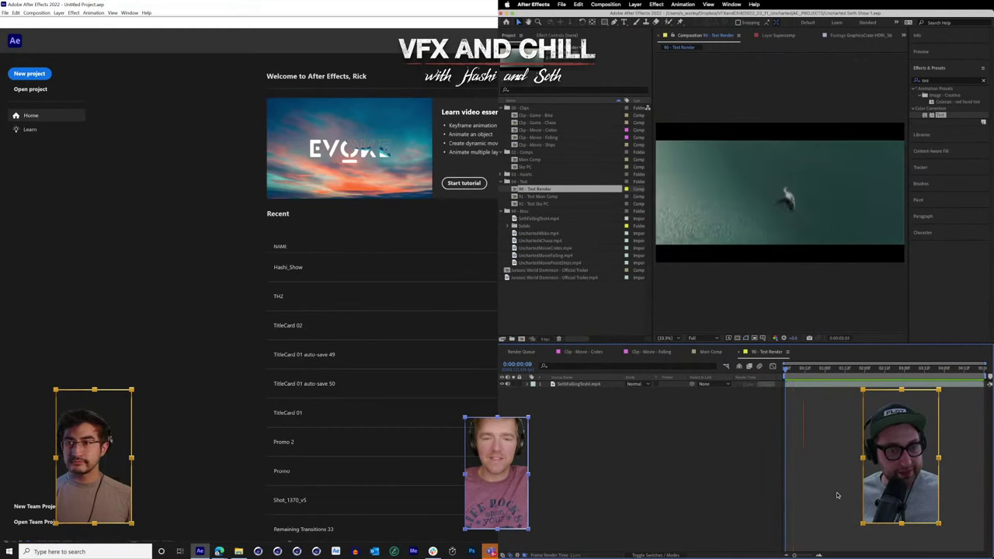
pyautogui.press('Escape')
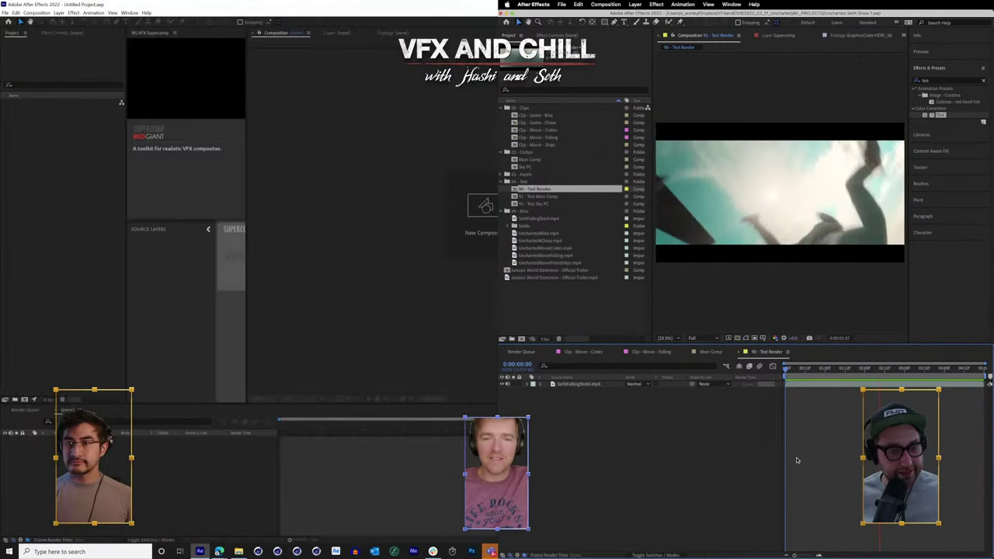
# - Close the RG VFX Supercomp panel in the newly started, untitled project's workspace
pyautogui.click(6, 13)
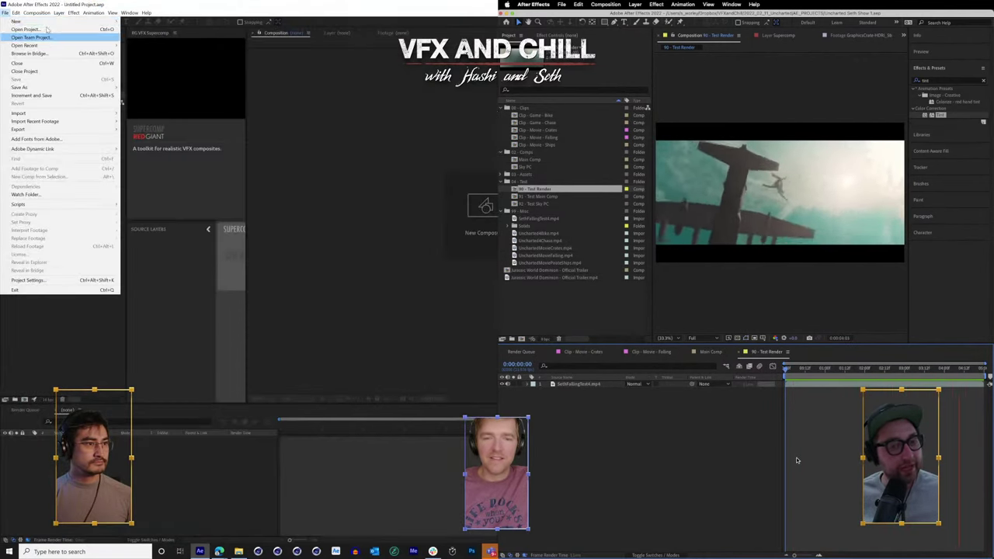
pyautogui.click(161, 47)
pyautogui.rightClick(159, 34)
pyautogui.click(176, 37)
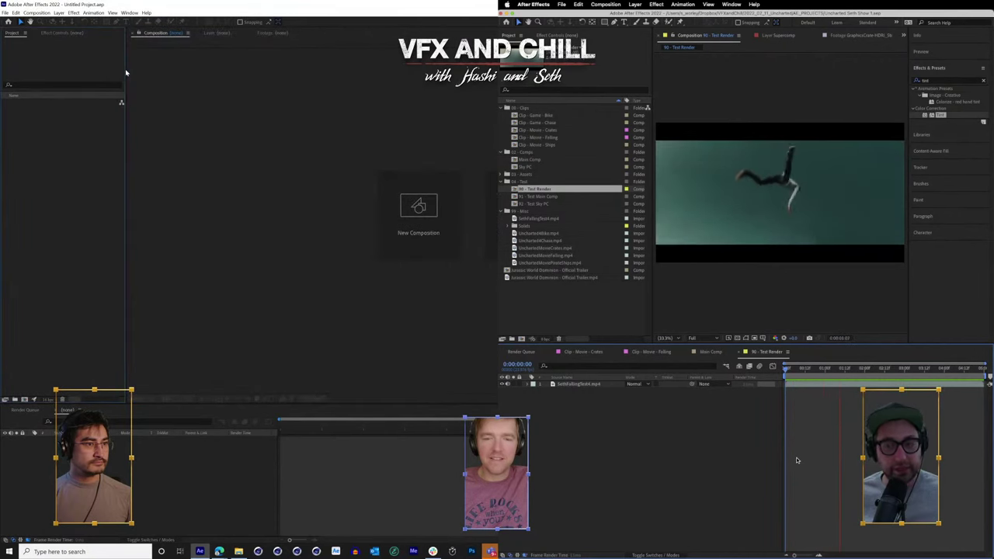
# - Import Dog_holding.mp4 from the 2022_02_11_Uncharted FOOTAGE folder and create a composition from it
pyautogui.doubleClick(60, 148)
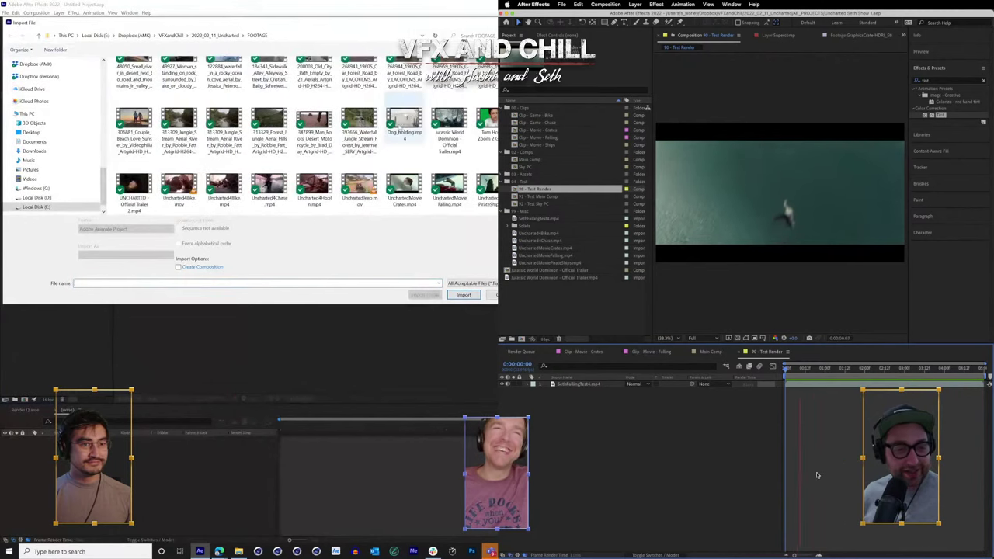
pyautogui.doubleClick(404, 124)
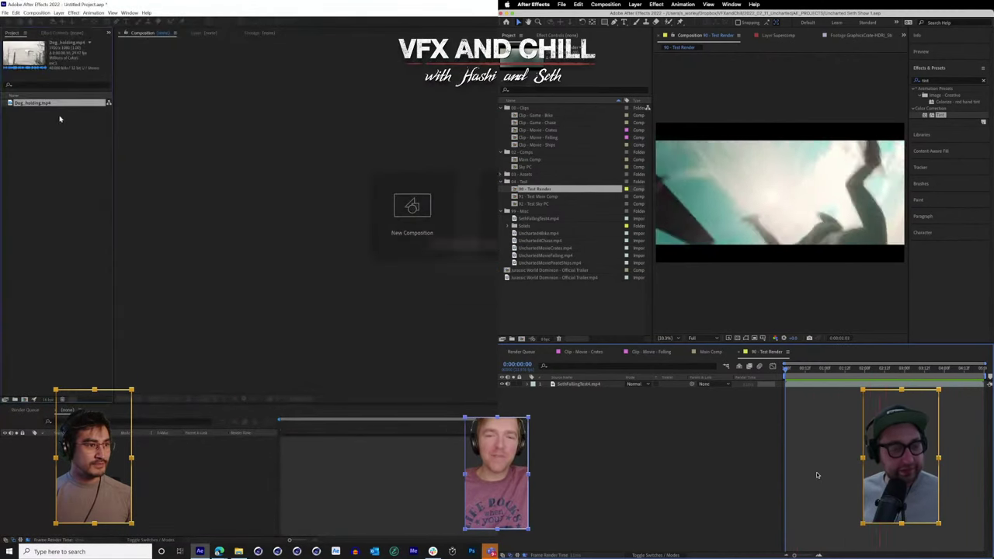
pyautogui.moveTo(46, 104); pyautogui.dragTo(25, 400)
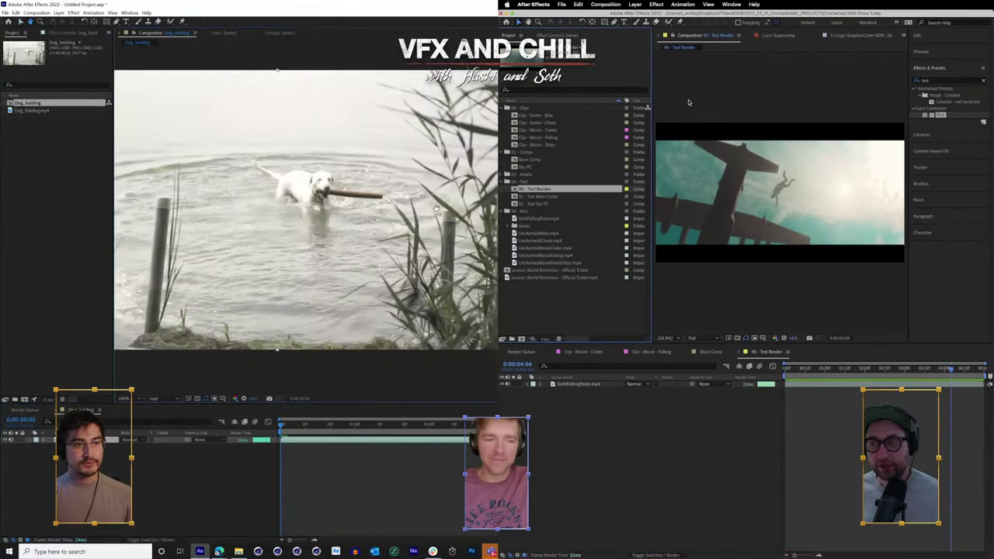
# - Play and scrub the Dog_holding clip, examining the dog and the stick in its mouth up close
pyautogui.moveTo(436, 208); pyautogui.dragTo(452, 191)
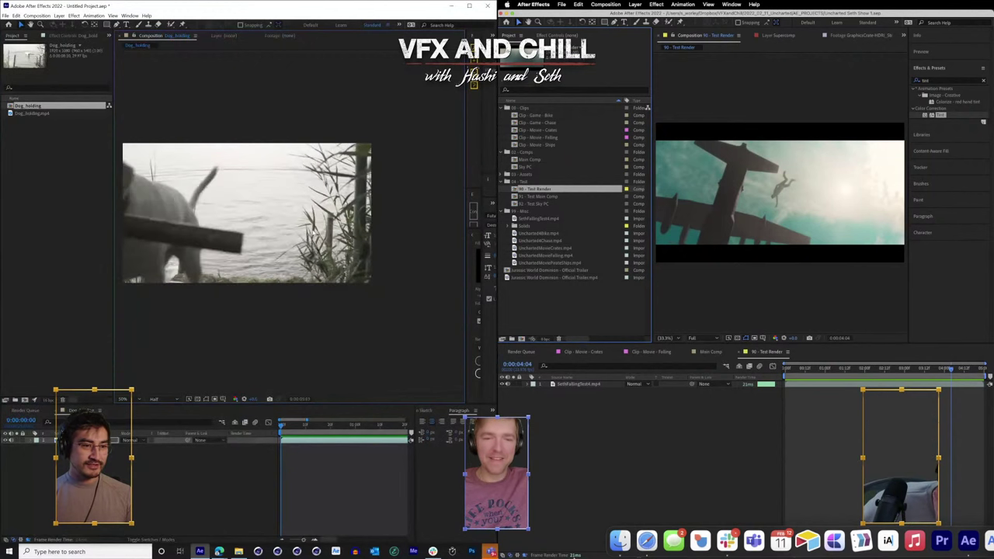
pyautogui.press('space')
pyautogui.click(292, 425)
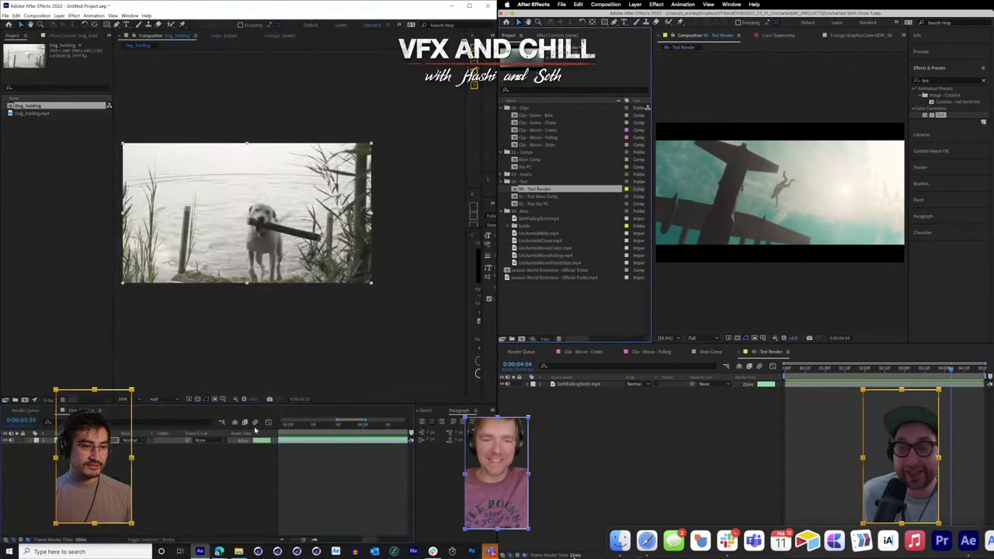
pyautogui.press('Home')
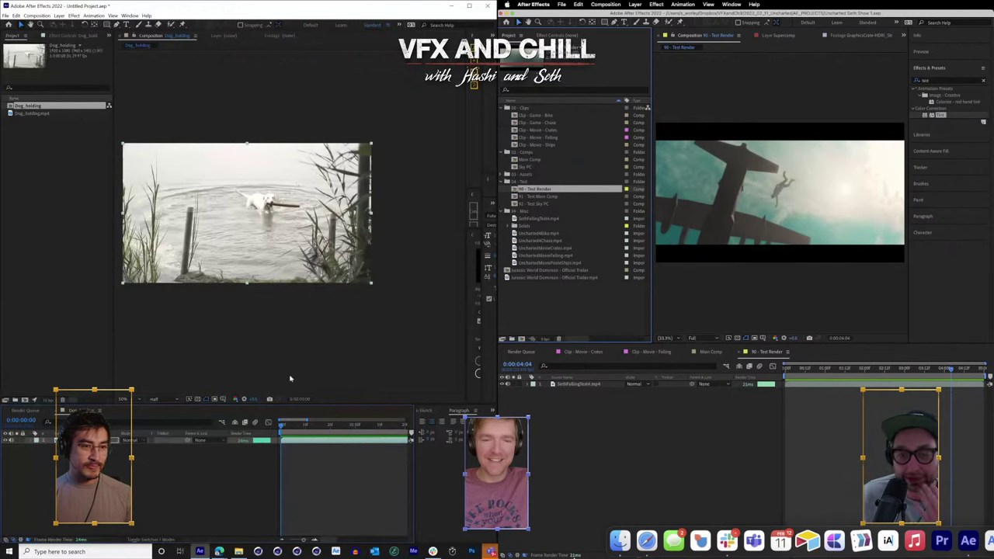
pyautogui.press('space')
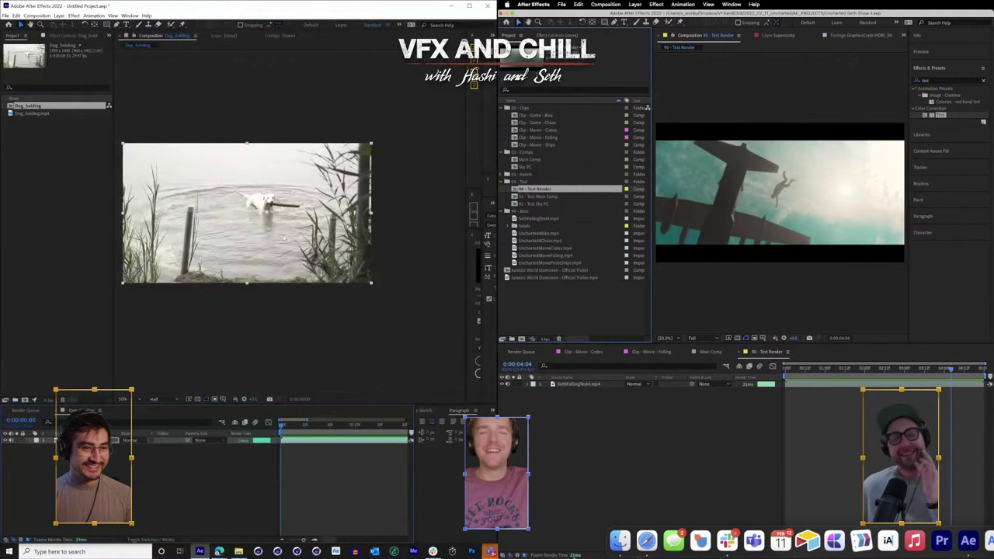
pyautogui.scroll(4, 283, 237)
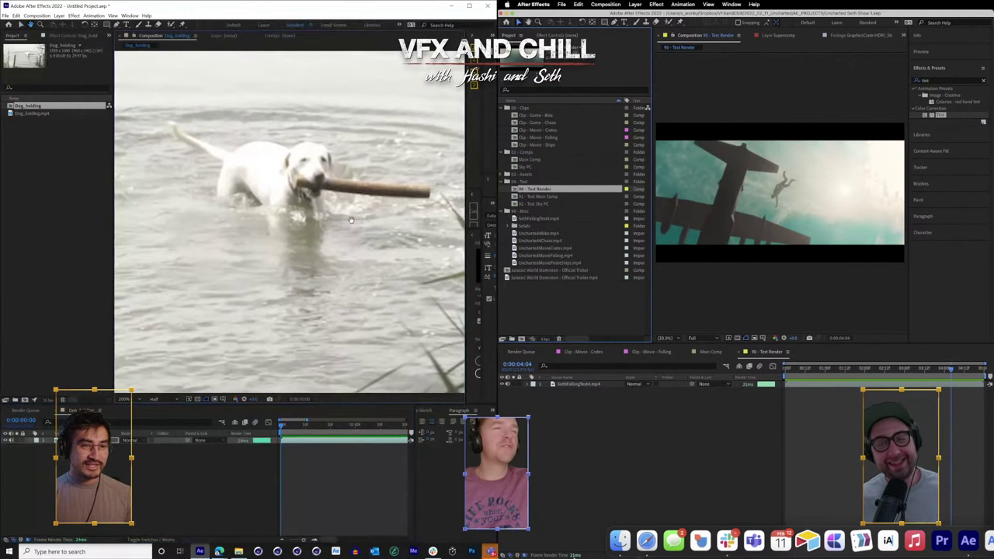
pyautogui.moveTo(281, 425); pyautogui.dragTo(286, 471)
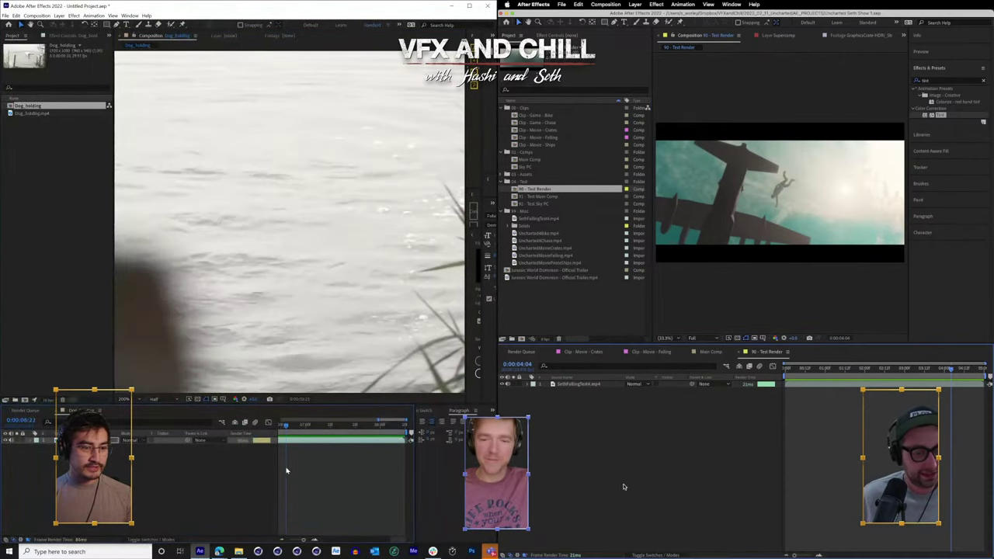
pyautogui.scroll(-6, 316, 173)
pyautogui.moveTo(286, 426); pyautogui.dragTo(157, 449)
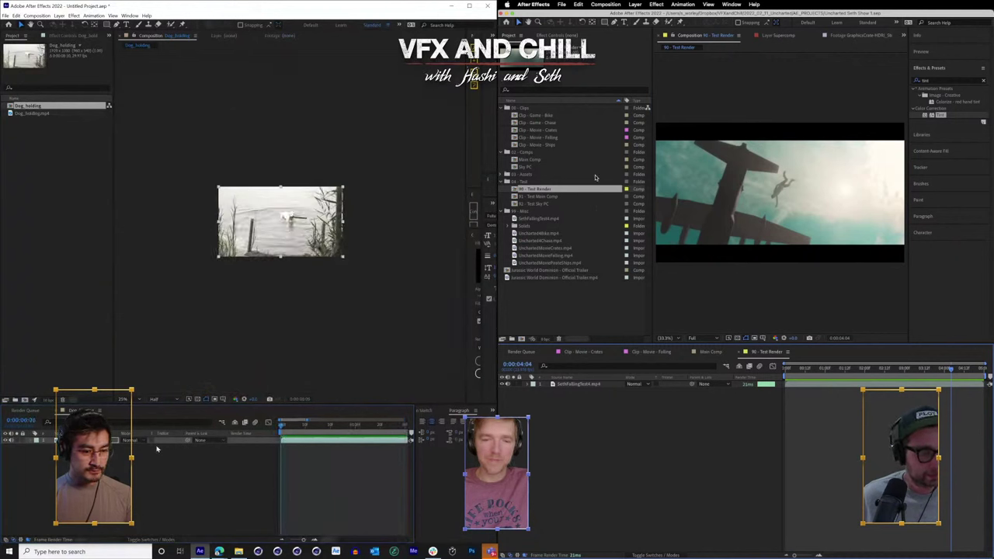
pyautogui.press('/')
# - Save the dog project as DogFire in 2022_02_11_Uncharted's AE_PROJECTS folder, and create a Torch composition inside the Uncharted project's Comps folder
pyautogui.hotkey('ctrl', 's')
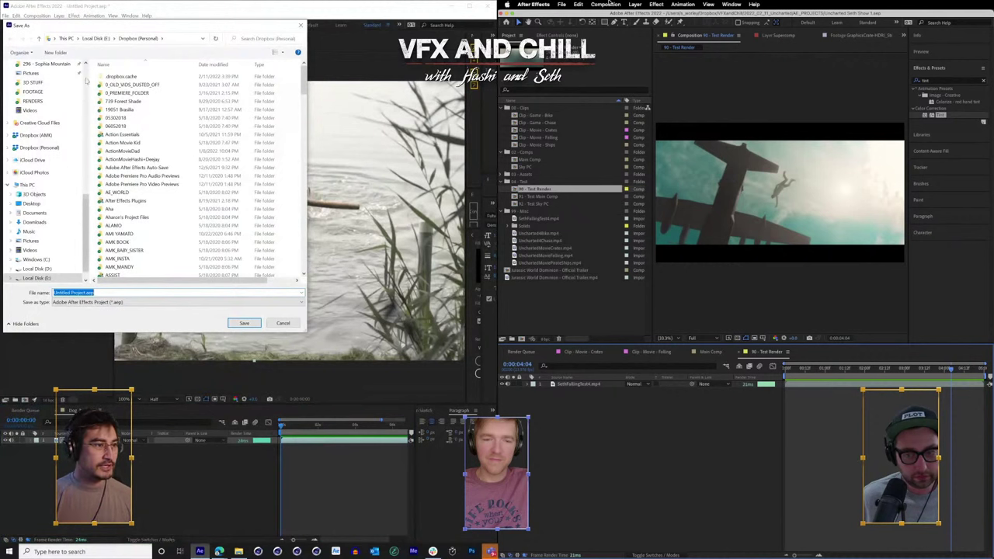
pyautogui.scroll(10, 46, 179)
pyautogui.click(608, 5)
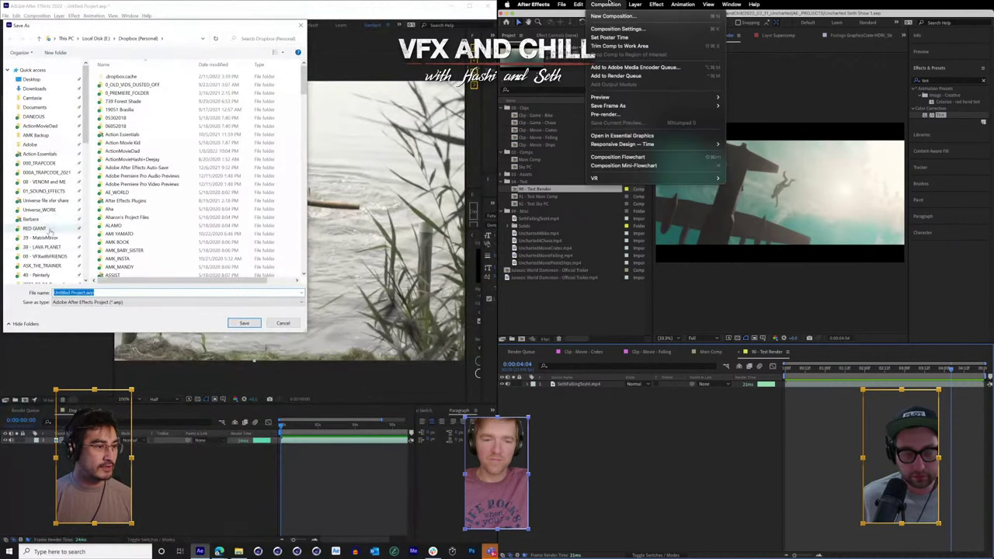
pyautogui.scroll(-4, 51, 229)
pyautogui.click(614, 16)
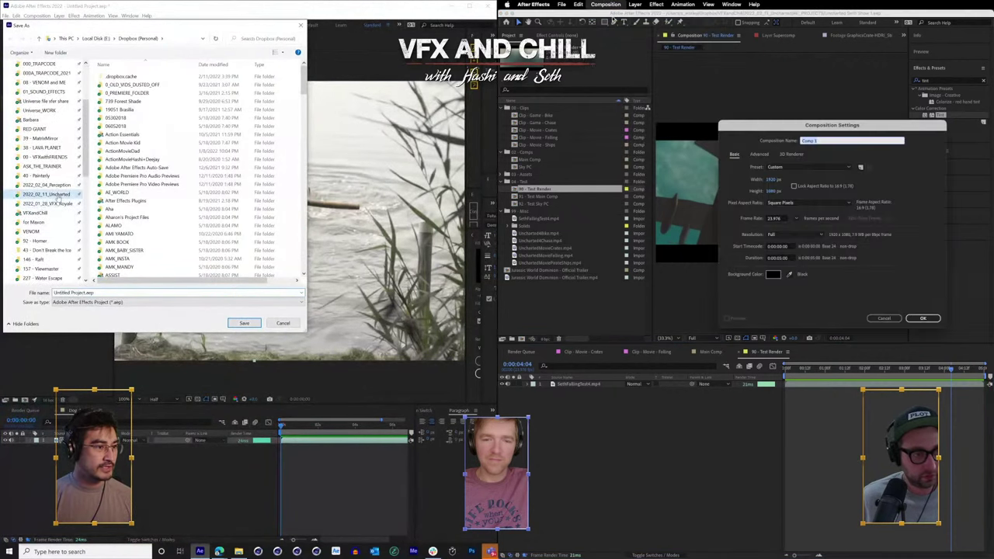
pyautogui.click(47, 194)
pyautogui.doubleClick(117, 76)
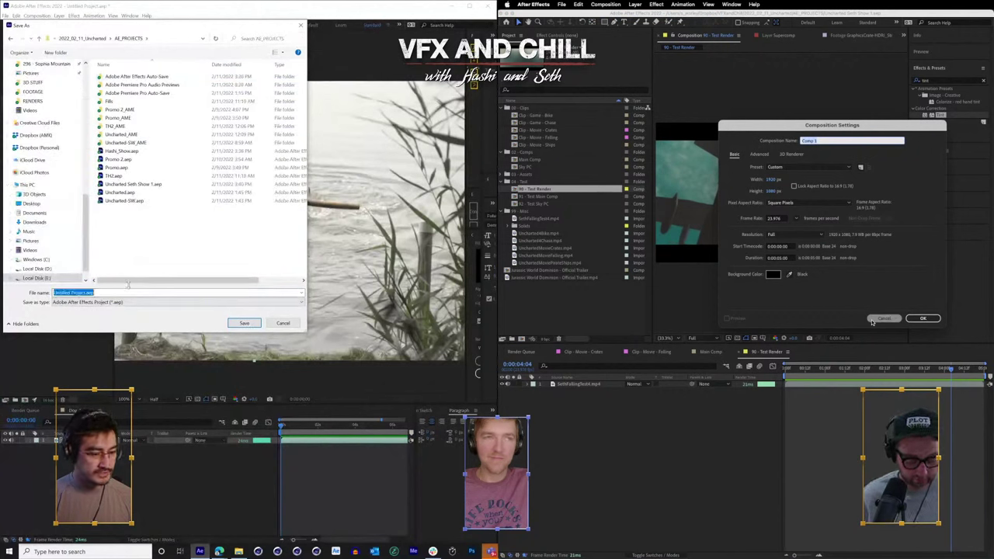
pyautogui.write('Fire')
pyautogui.press('Return')
pyautogui.press('Return')
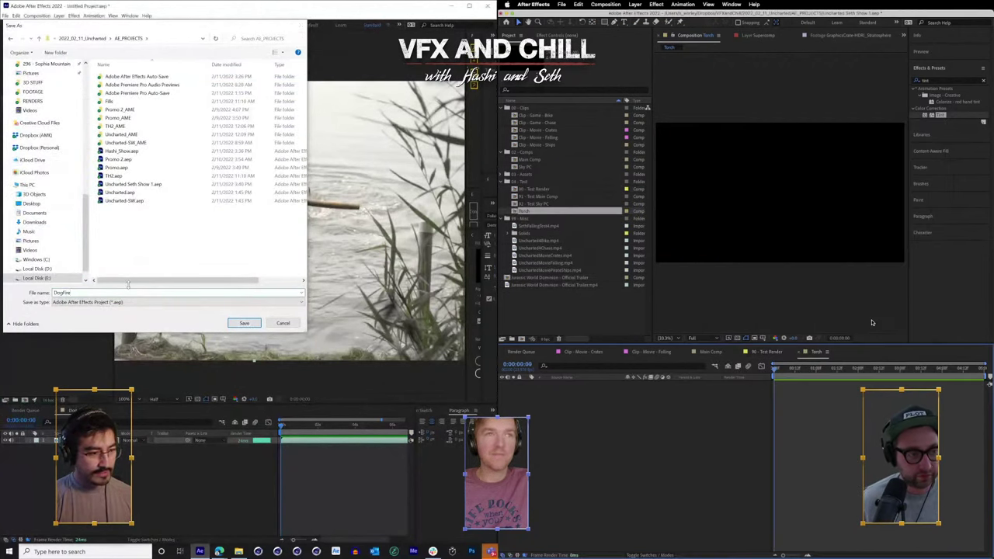
pyautogui.moveTo(515, 209); pyautogui.dragTo(530, 169)
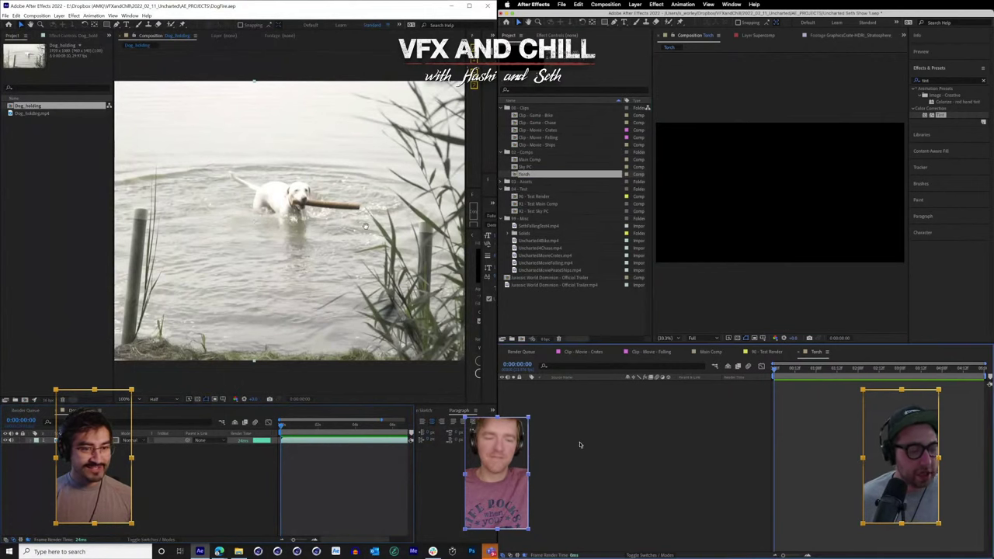
# - Duplicate the dog clip layer and hide the lower copy, and open the settings for a new solid in Torch
pyautogui.click(644, 3)
pyautogui.moveTo(288, 430); pyautogui.dragTo(240, 477)
pyautogui.click(636, 4)
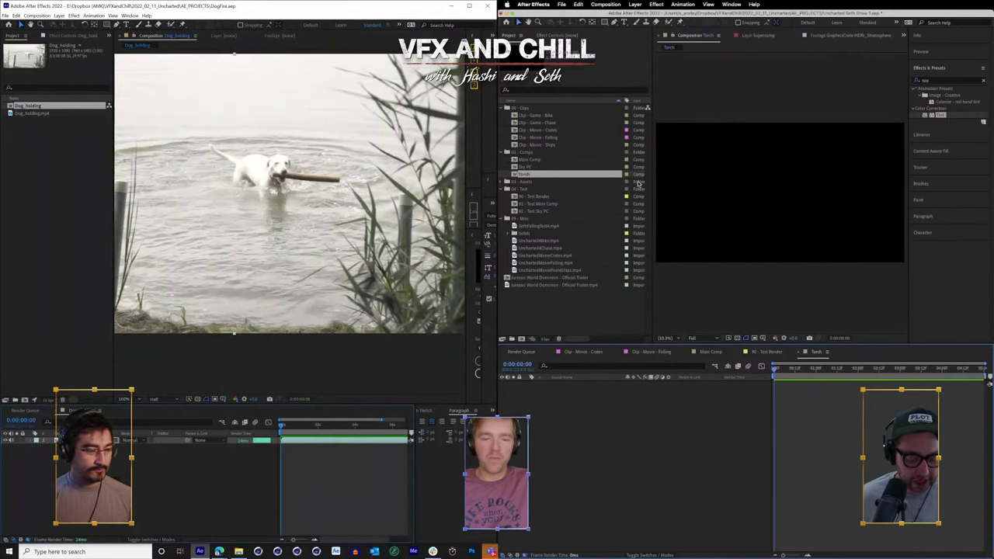
pyautogui.click(635, 4)
pyautogui.hotkey('ctrl', 'd')
pyautogui.moveTo(637, 16)
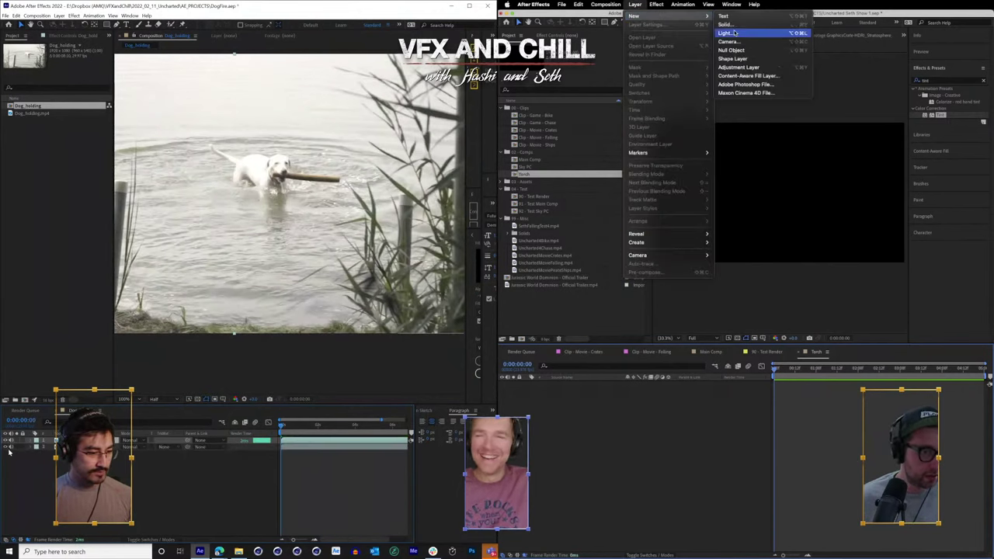
pyautogui.click(734, 27)
# - Apply the Extract effect to the upper dog layer and lower its luminance white point to about 130 to isolate the dark stick
pyautogui.hotkey('ctrl', 'space')
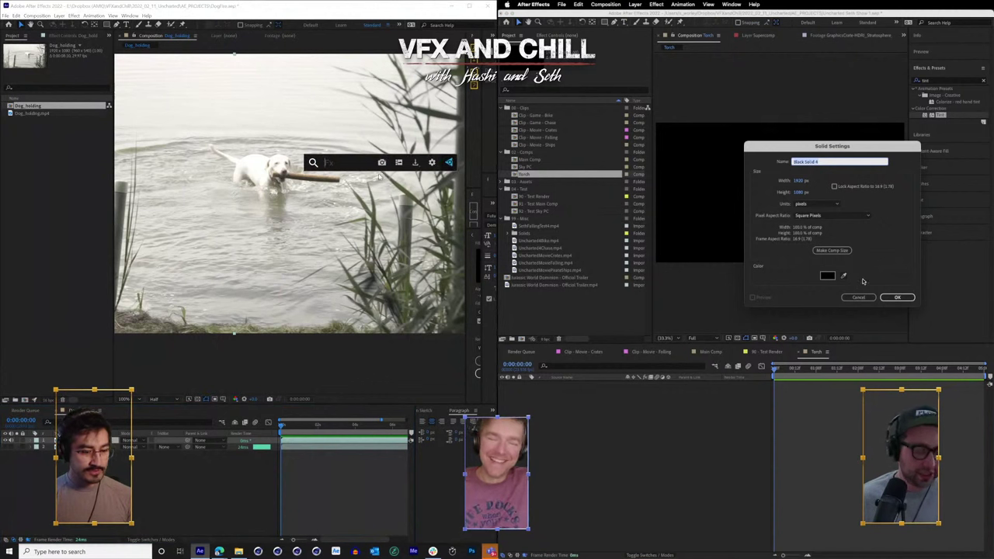
pyautogui.write('ext')
pyautogui.press('Return')
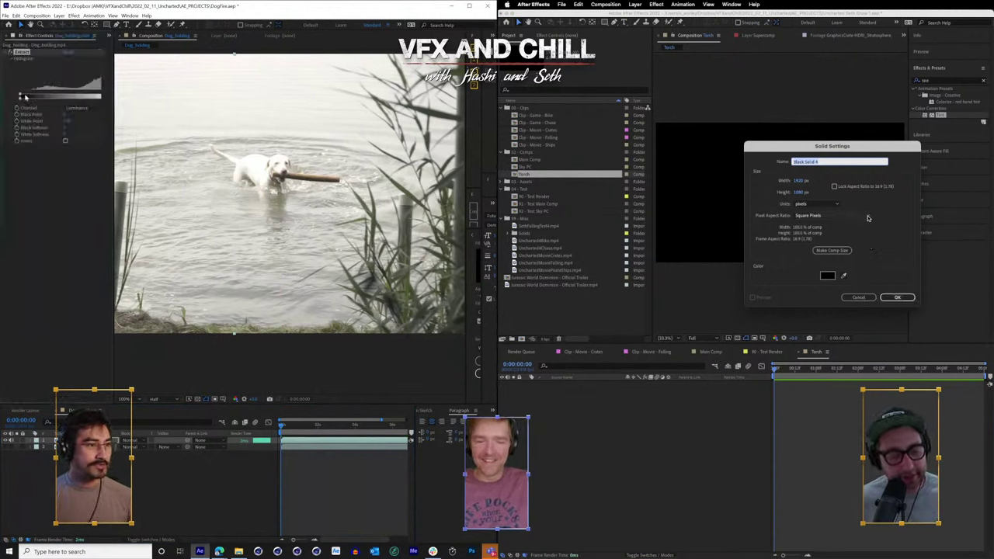
pyautogui.moveTo(115, 94); pyautogui.dragTo(72, 97)
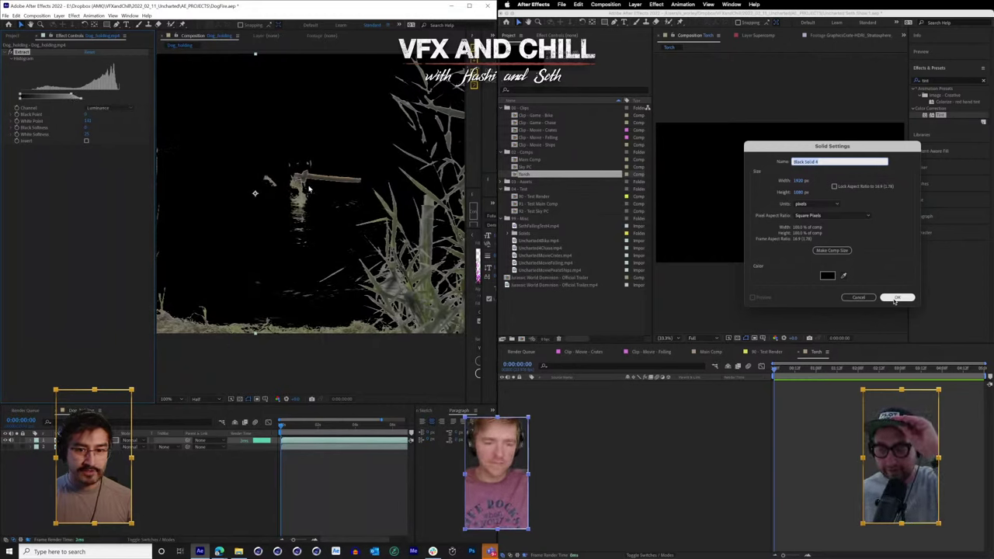
# - Scrub through the Dog_holding composition to check how well the stick is extracted over time
pyautogui.moveTo(281, 428)
pyautogui.mouseDown()
pyautogui.moveTo(386, 443)
pyautogui.moveTo(276, 452)
pyautogui.moveTo(284, 441)
pyautogui.mouseUp()
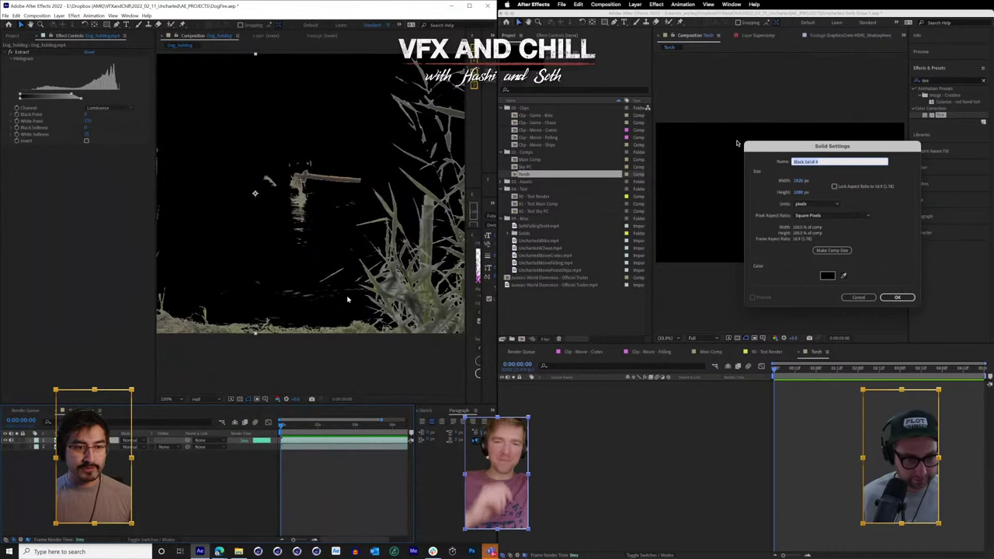
pyautogui.click(301, 426)
pyautogui.moveTo(318, 430); pyautogui.dragTo(246, 457)
# - Create the solid in Torch with the name Particular, and show the lower dog clip layer again
pyautogui.write('Particular')
pyautogui.press('Return')
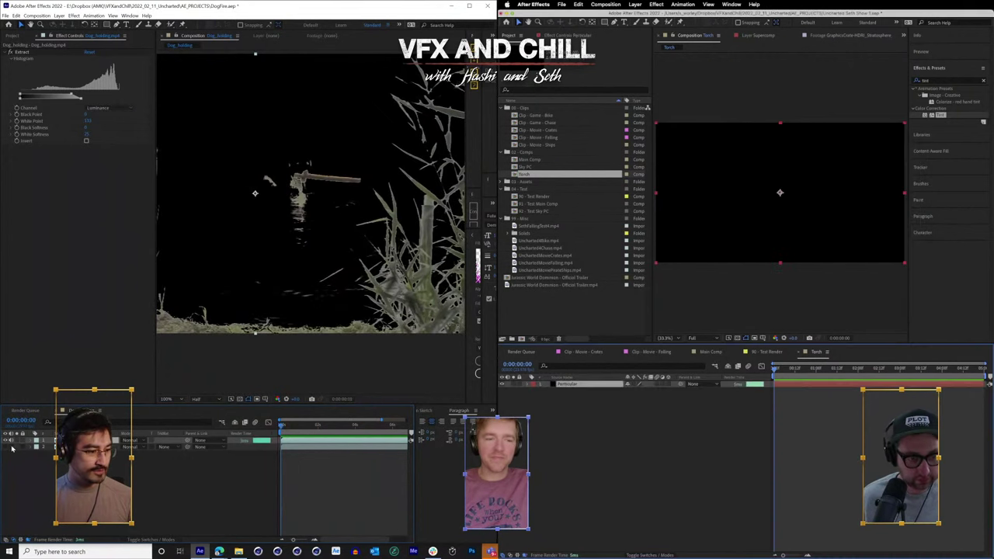
pyautogui.click(5, 447)
# - Apply the Particular effect to the Particular solid in Torch, and get ready to add a solid to Dog_holding
pyautogui.hotkey('ctrl', 'space')
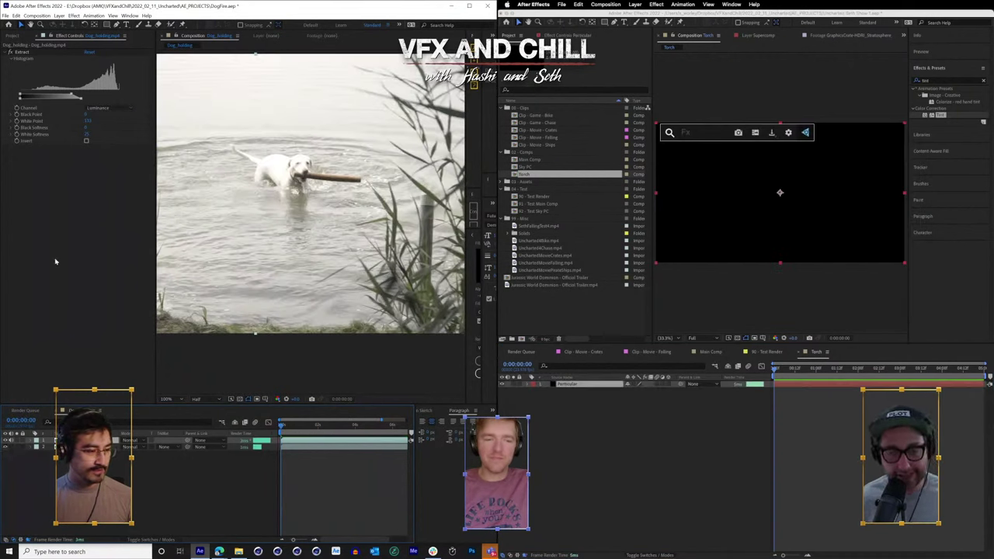
pyautogui.click(60, 16)
pyautogui.write('prticu')
pyautogui.click(61, 16)
pyautogui.click(60, 16)
pyautogui.press('BackSpace')
pyautogui.press('BackSpace')
pyautogui.moveTo(62, 24)
pyautogui.press('BackSpace')
pyautogui.press('BackSpace')
pyautogui.press('BackSpace')
pyautogui.write('articu')
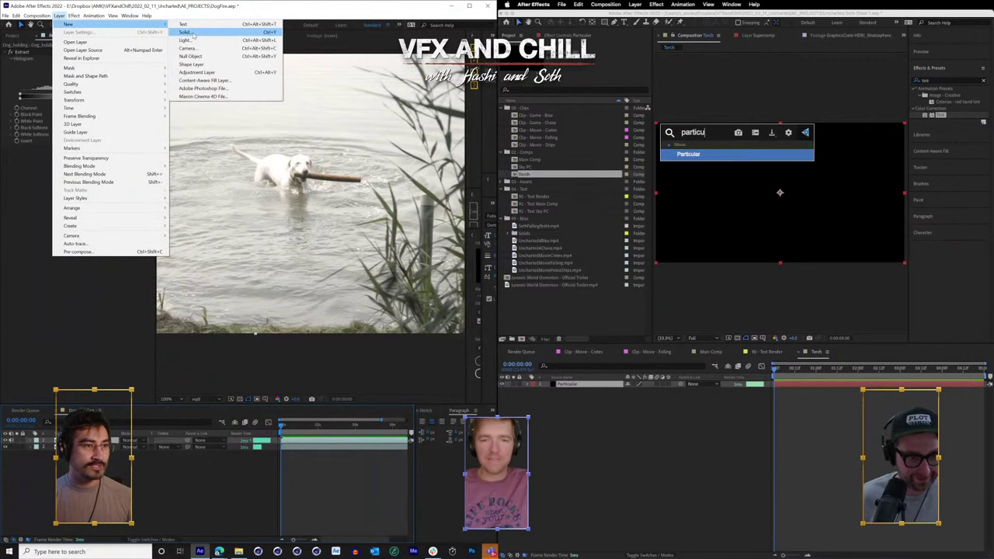
pyautogui.press('Return')
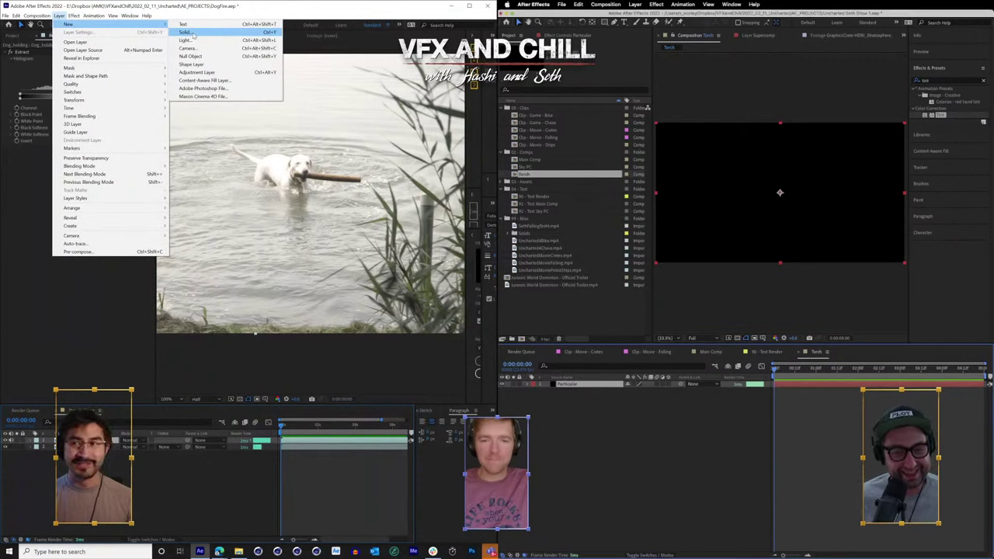
# - Create a full-size black solid above the dog clip layers and apply the Particular effect to it
pyautogui.click(187, 32)
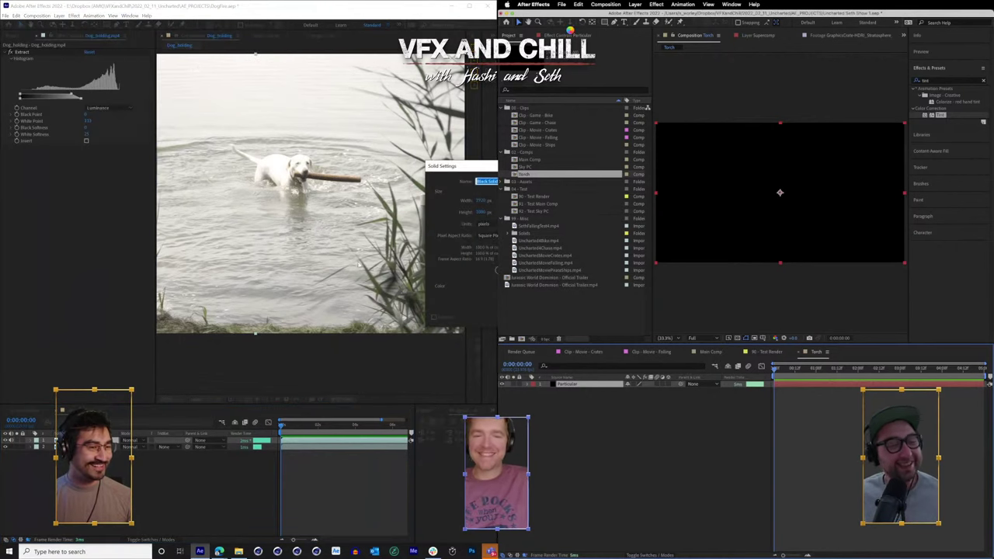
pyautogui.press('Return')
pyautogui.hotkey('ctrl', 'space')
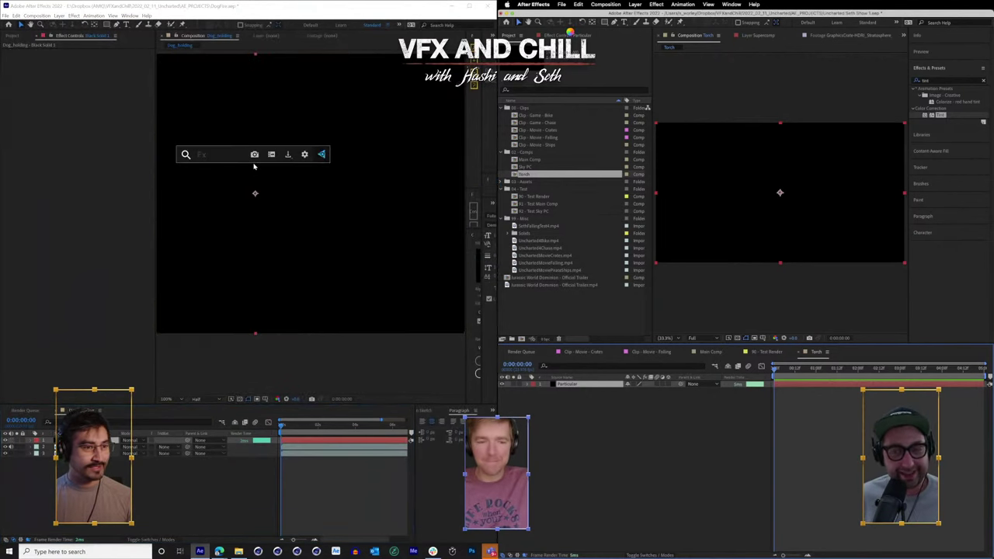
pyautogui.write('t')
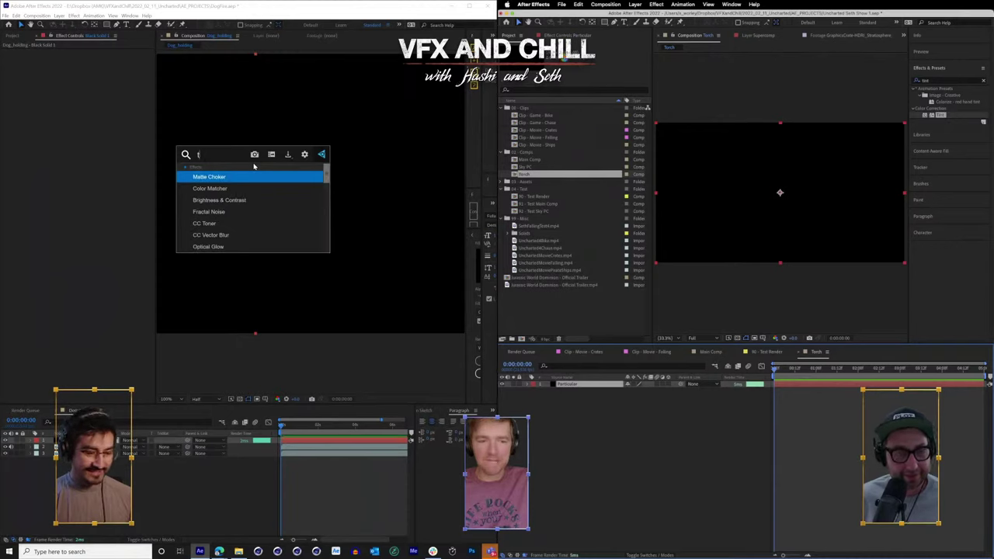
pyautogui.press('BackSpace')
pyautogui.write('part')
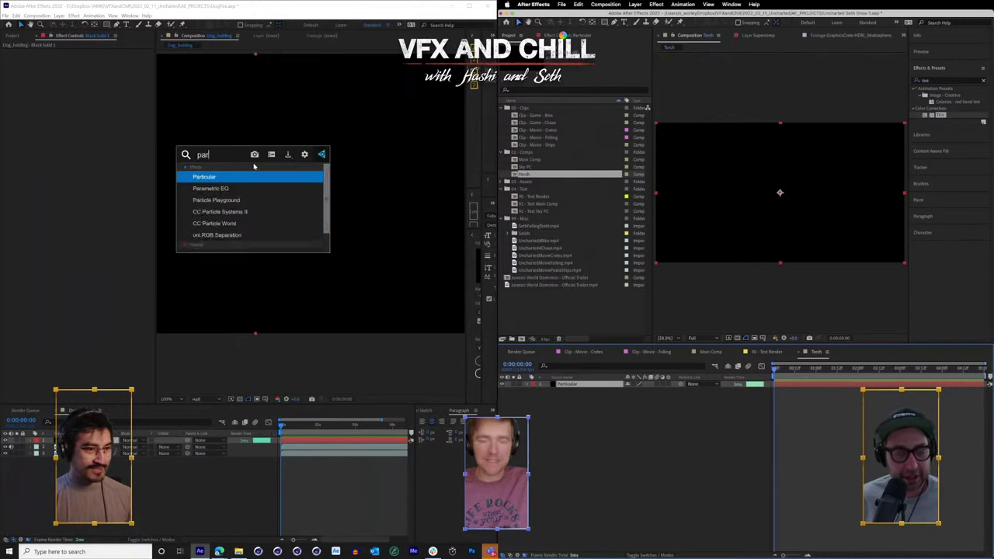
pyautogui.press('Return')
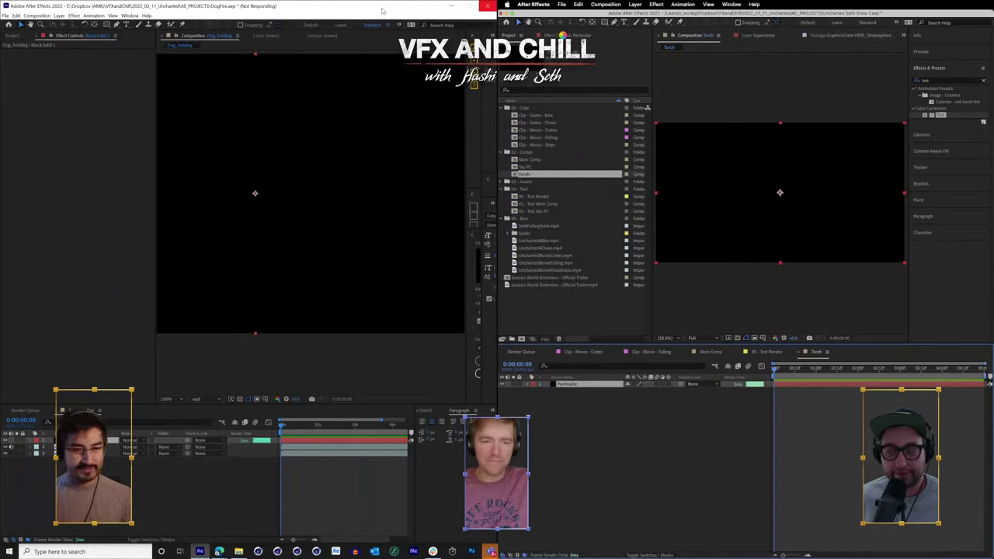
# - Show the Particular effect's settings on the Torch solid and open the effect's Designer
pyautogui.click(565, 36)
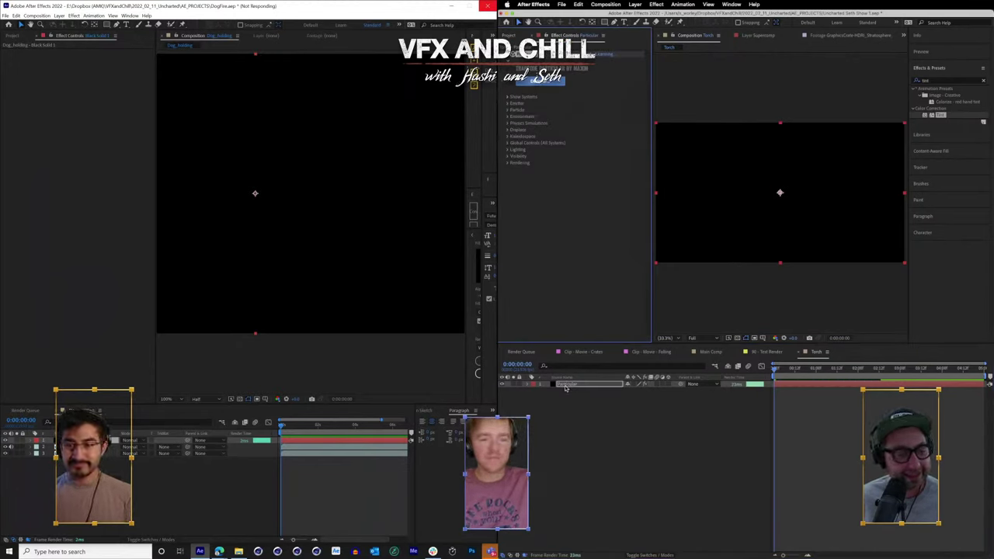
pyautogui.press('Return')
pyautogui.click(552, 84)
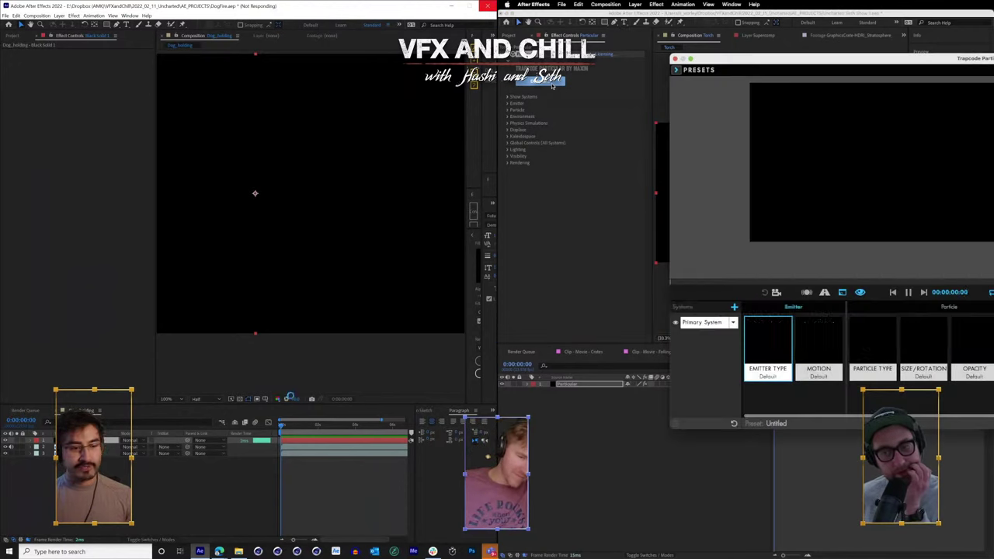
# - Show the preset library in the Torch Designer, reposition and resize its window, and enlarge the Dog_holding viewer
pyautogui.click(676, 70)
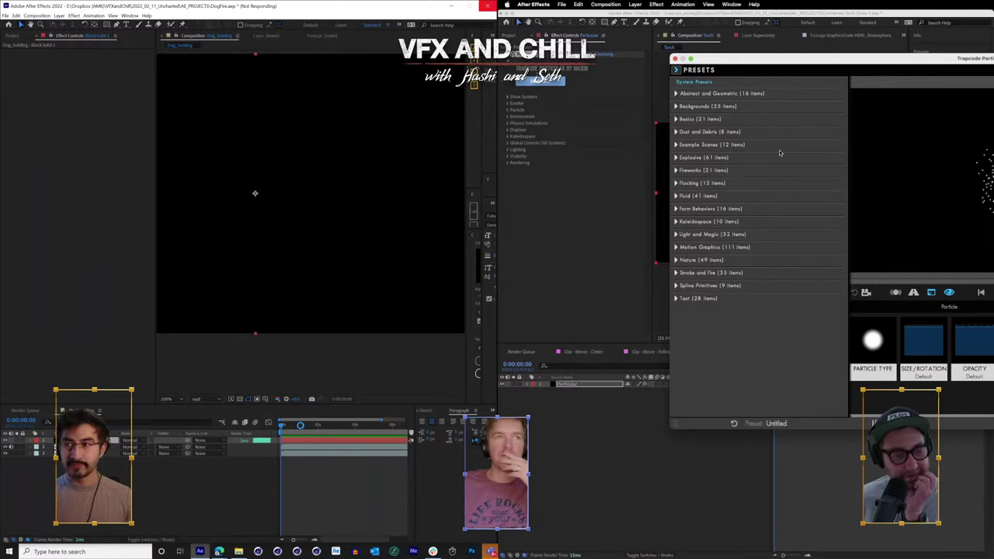
pyautogui.moveTo(730, 59); pyautogui.dragTo(562, 46)
pyautogui.click(509, 57)
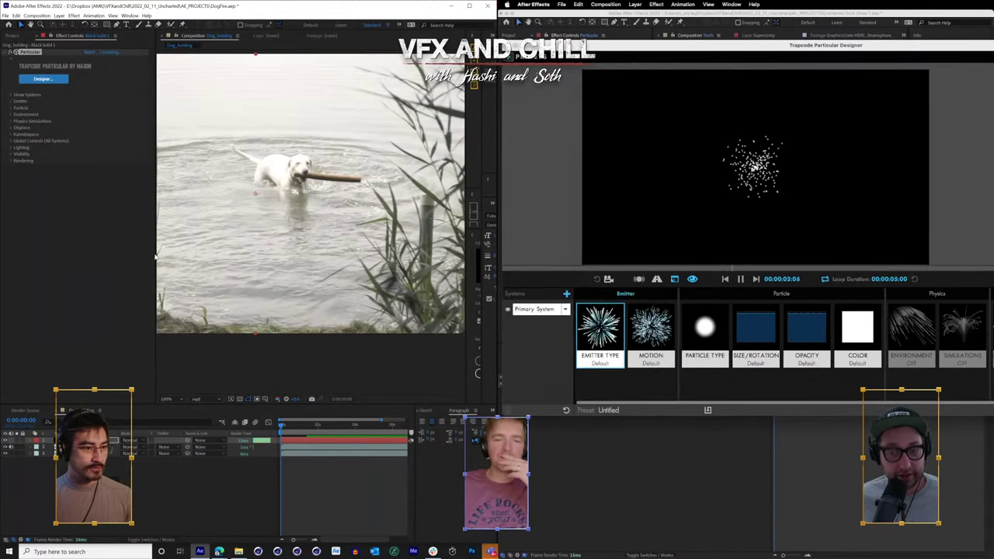
pyautogui.moveTo(993, 233); pyautogui.dragTo(929, 233)
pyautogui.click(509, 57)
pyautogui.moveTo(157, 258); pyautogui.dragTo(109, 260)
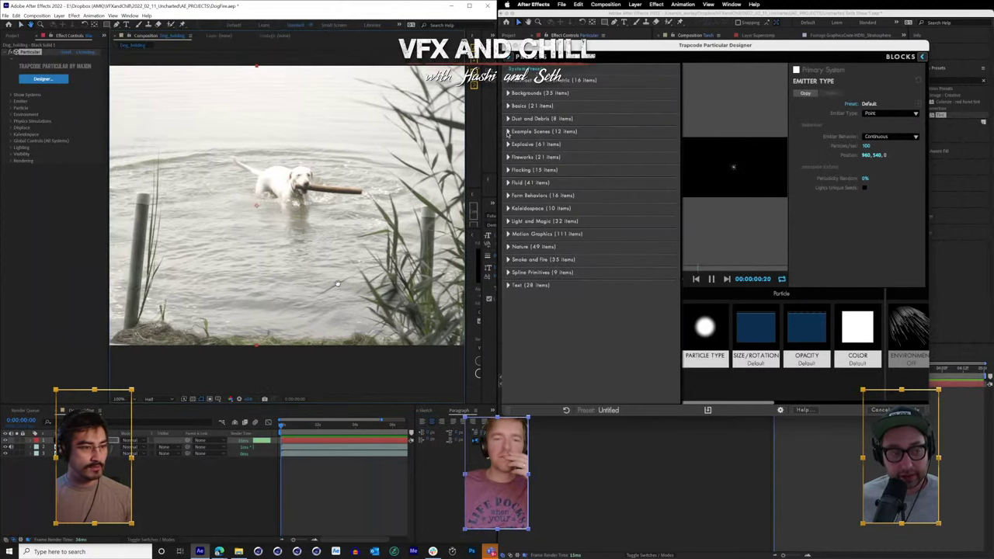
# - Look through the Designer's Smoke and Fire presets for a flame suited to the torch
pyautogui.click(506, 259)
pyautogui.scroll(-3, 551, 294)
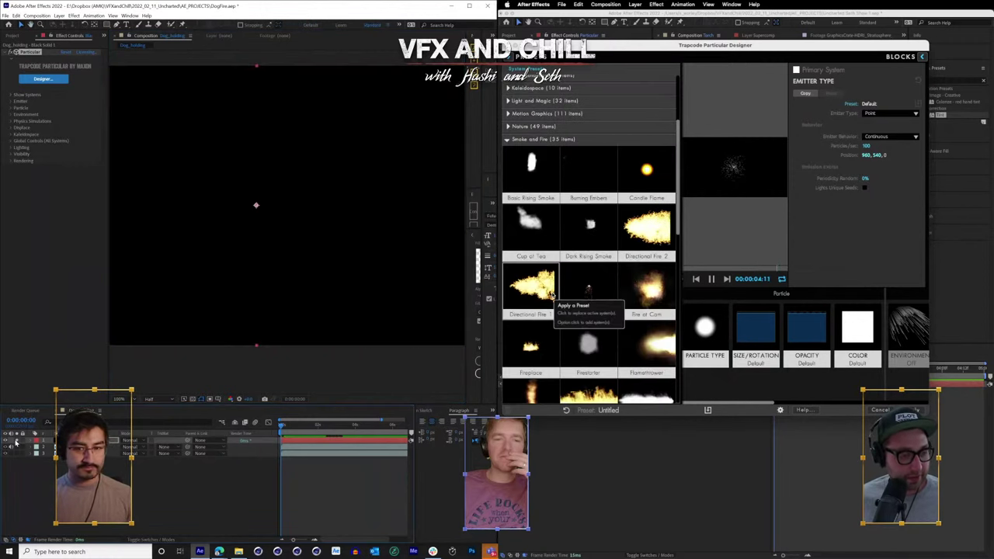
pyautogui.scroll(-3, 567, 295)
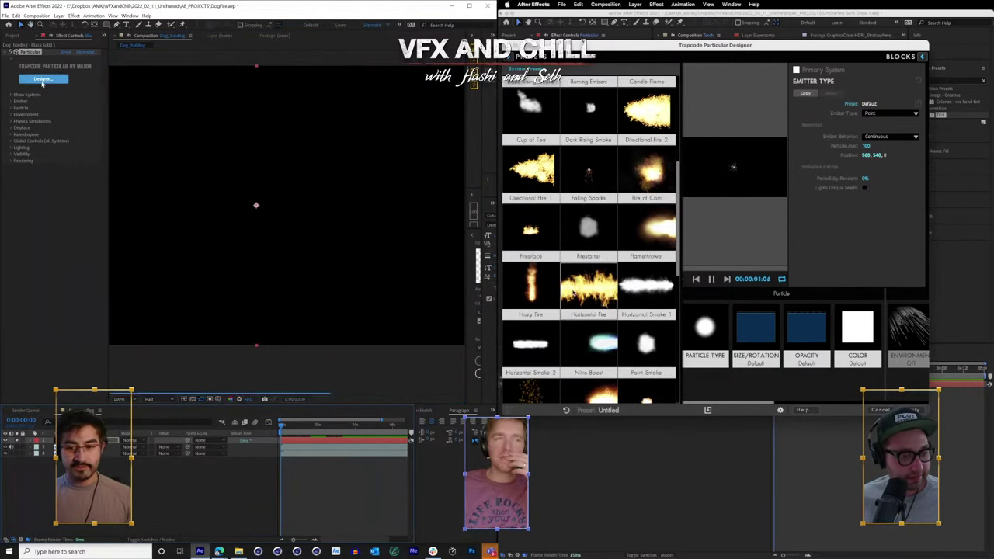
pyautogui.scroll(-3, 572, 293)
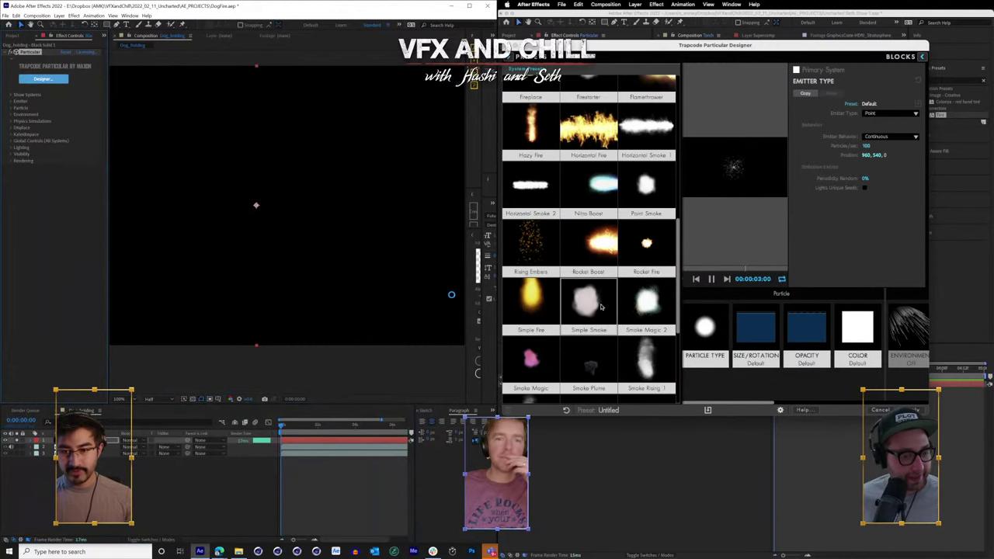
pyautogui.scroll(-2, 600, 308)
pyautogui.scroll(-2, 601, 308)
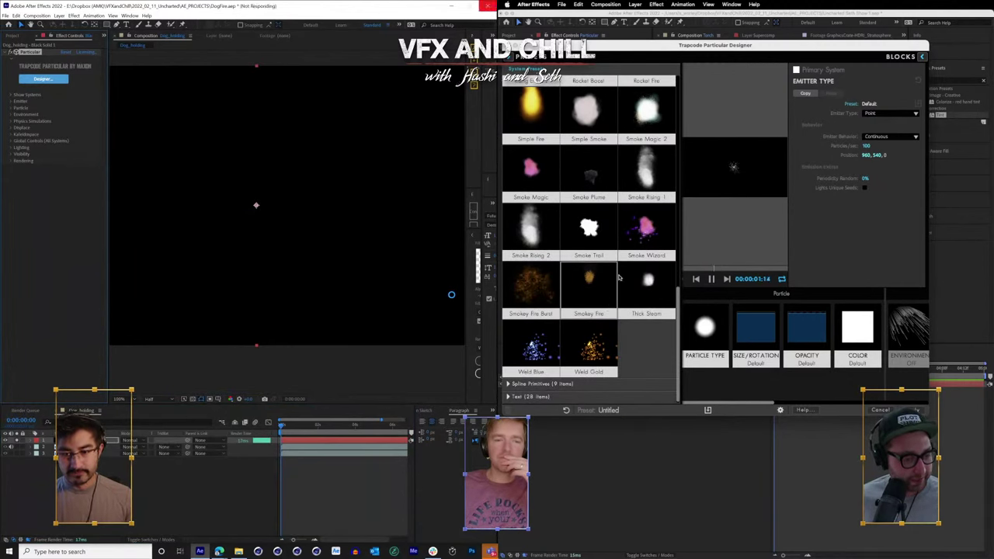
pyautogui.scroll(4, 605, 194)
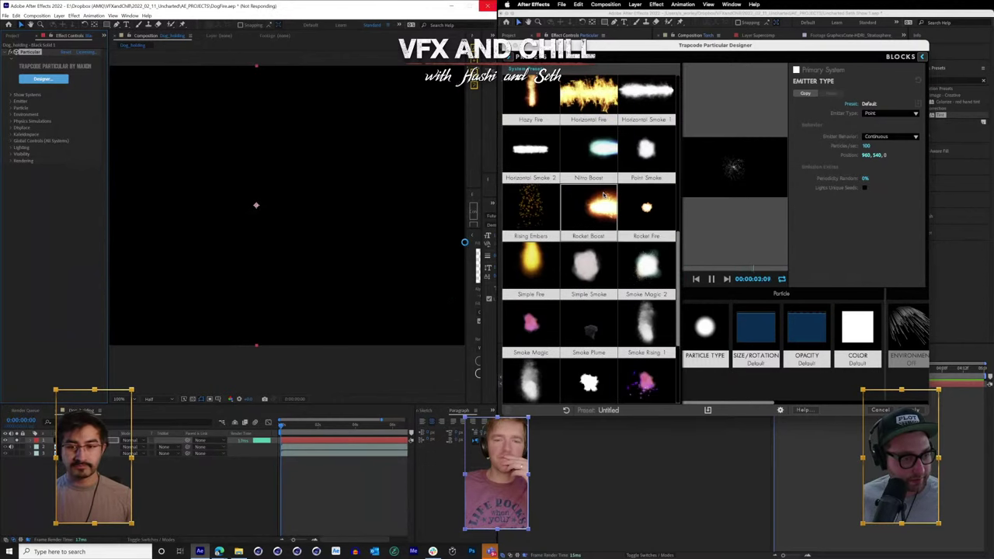
pyautogui.scroll(3, 653, 137)
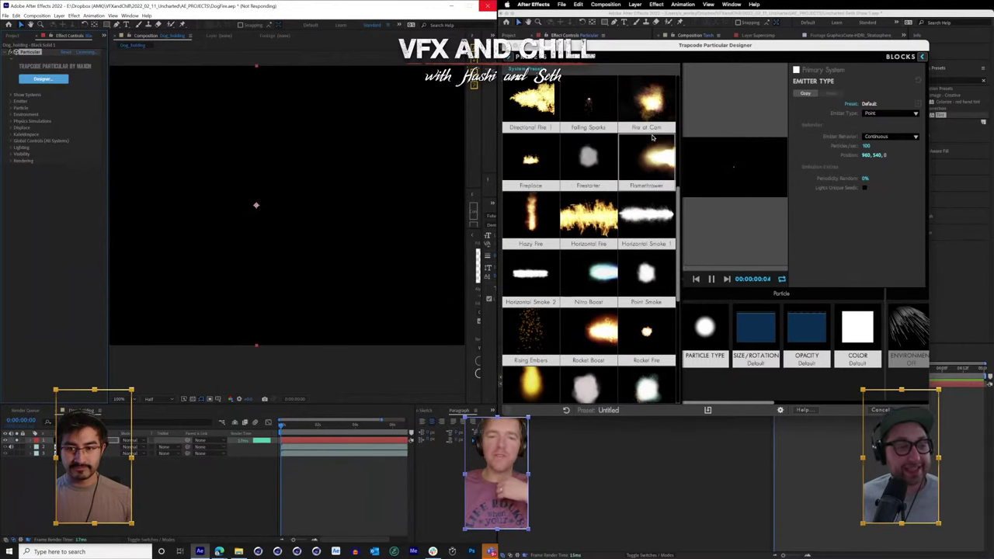
pyautogui.scroll(3, 652, 138)
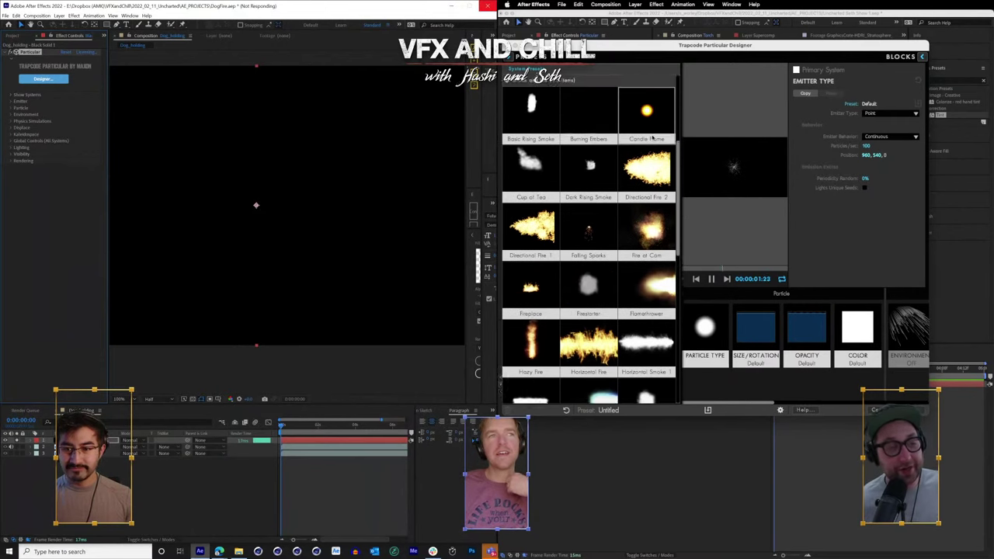
pyautogui.scroll(1, 652, 138)
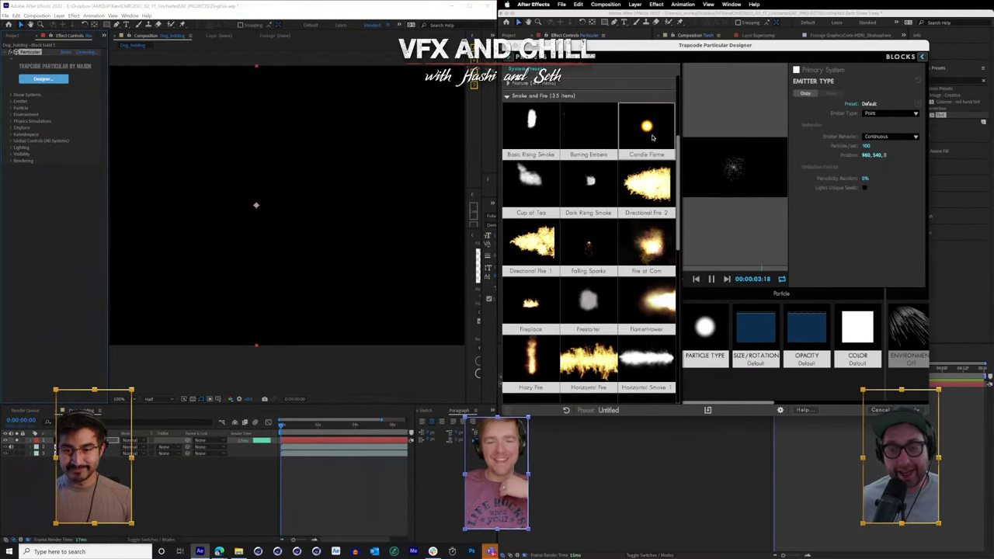
pyautogui.scroll(-5, 637, 171)
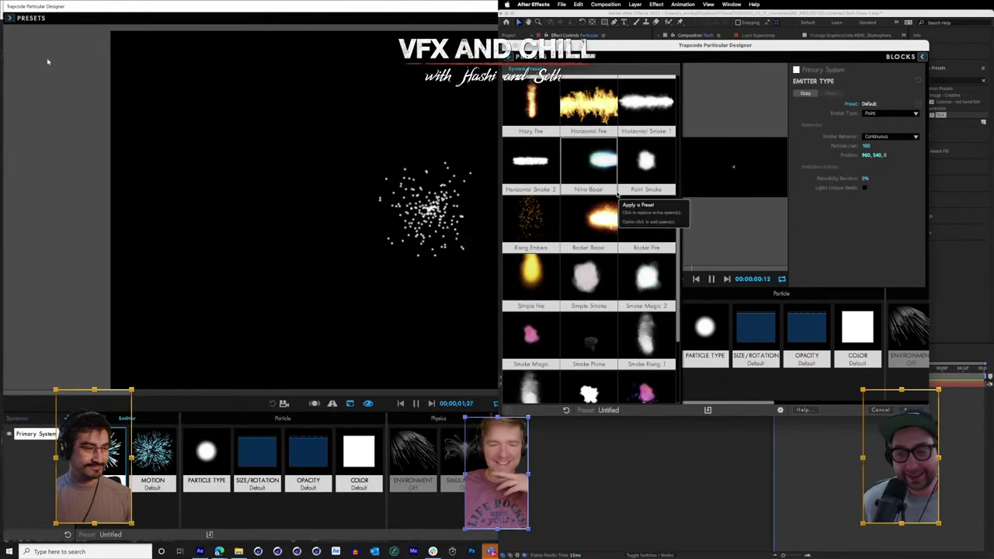
pyautogui.scroll(-3, 619, 195)
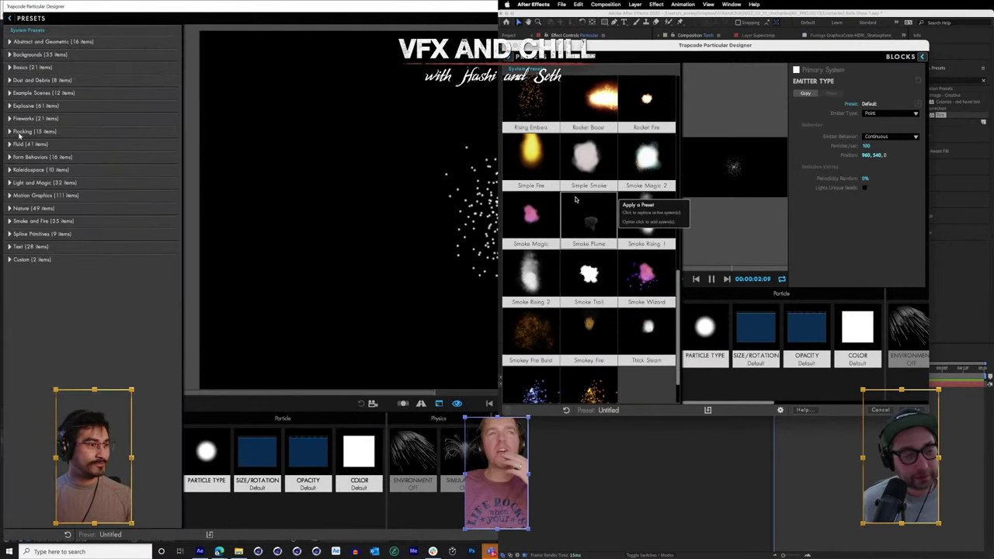
pyautogui.scroll(-1, 587, 216)
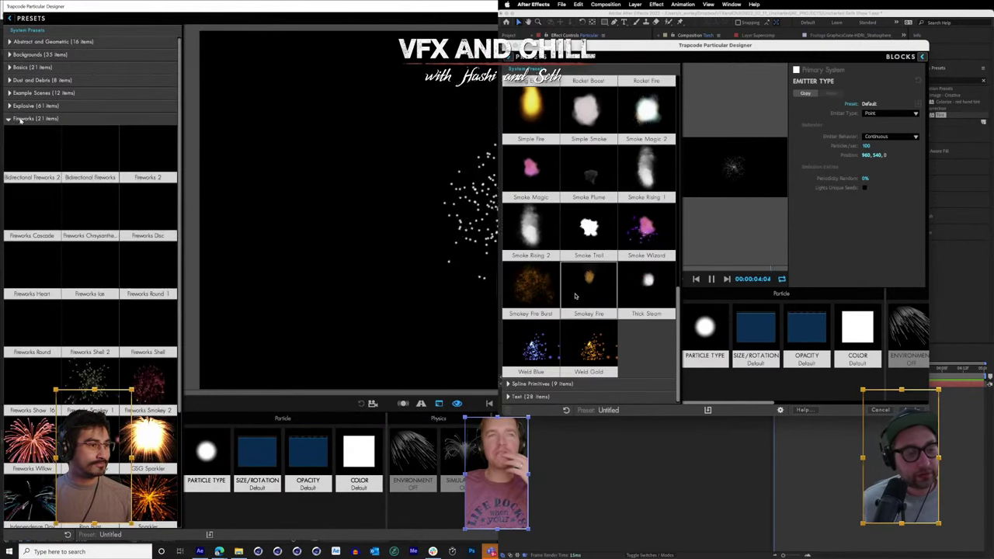
# - Collapse the Fireworks presets in the Dog_holding Designer, and leave the Torch Designer without applying a preset
pyautogui.click(11, 120)
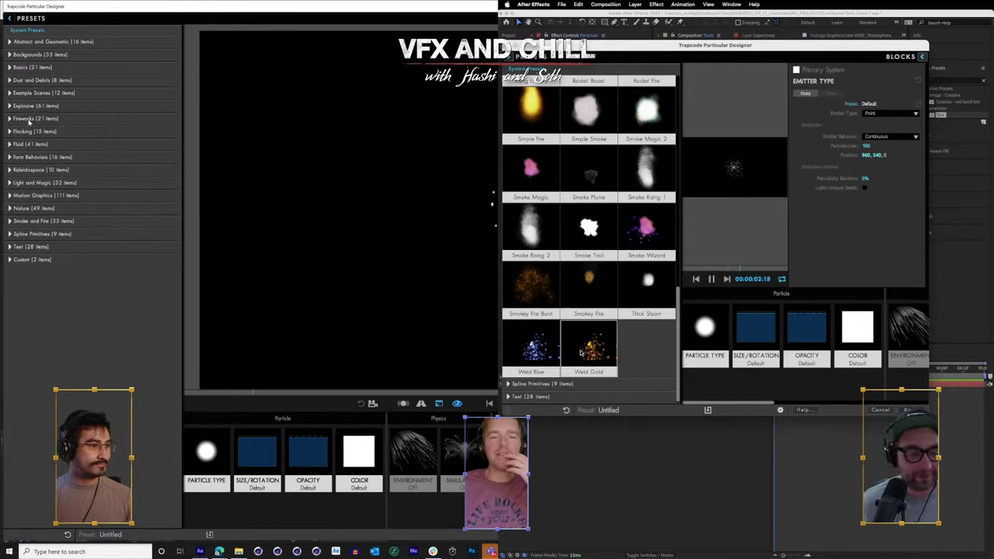
pyautogui.scroll(8, 581, 353)
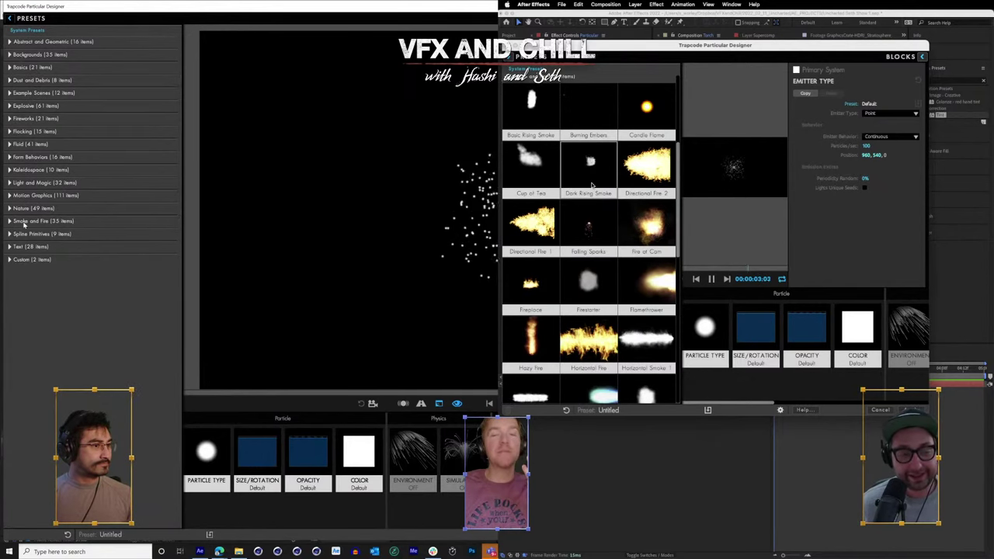
pyautogui.scroll(-3, 591, 186)
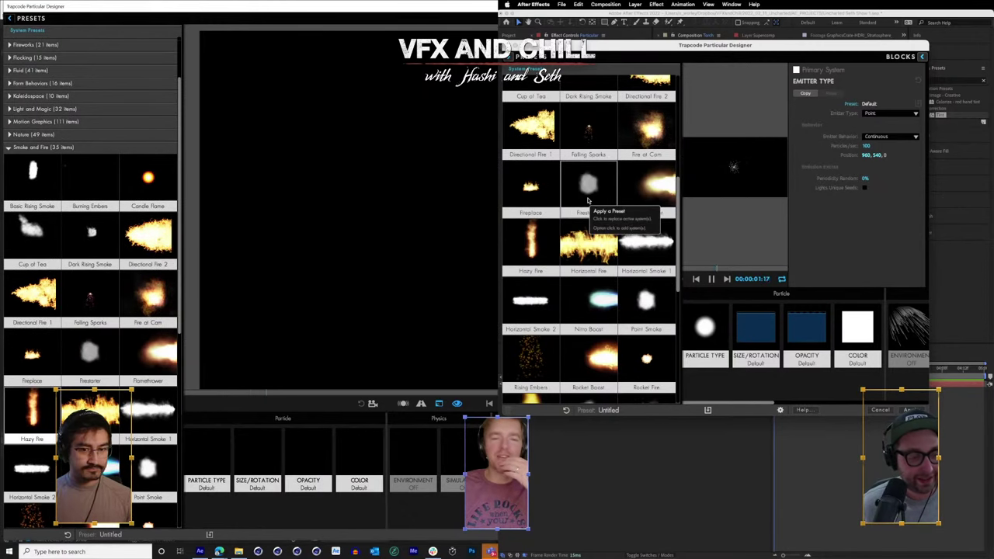
pyautogui.scroll(-4, 588, 200)
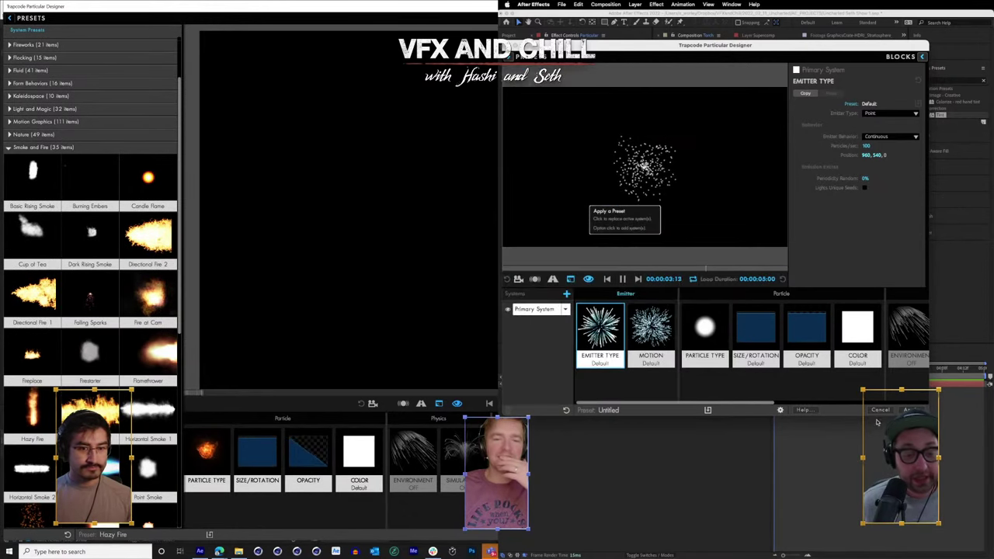
pyautogui.click(880, 410)
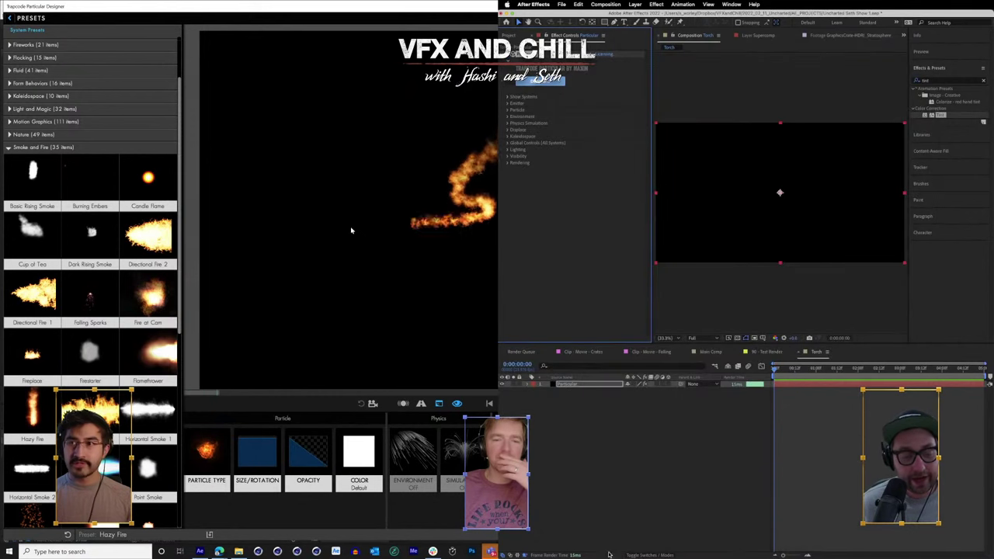
# - Switch to Safari and open actionvfx.com
pyautogui.click(647, 541)
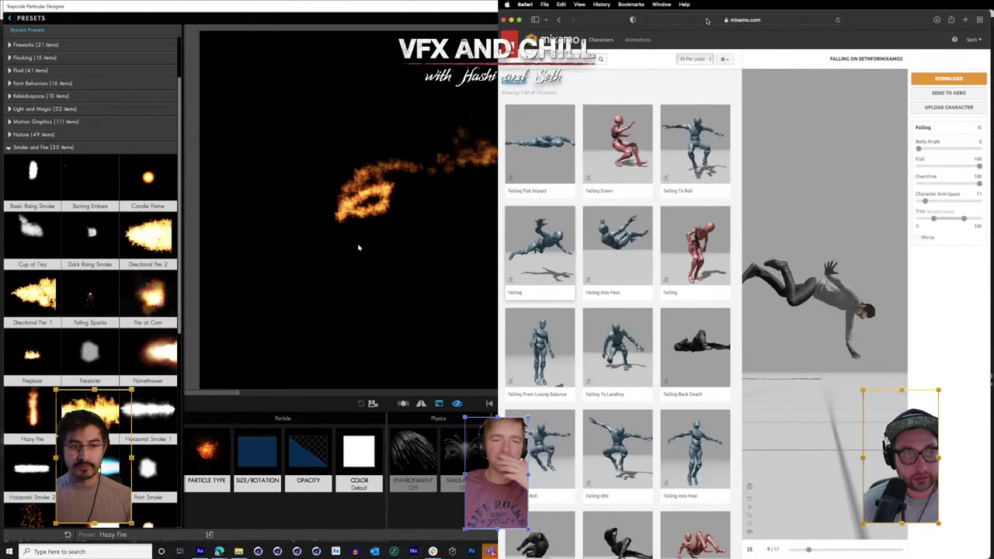
pyautogui.press('super+l')
pyautogui.write('actipon')
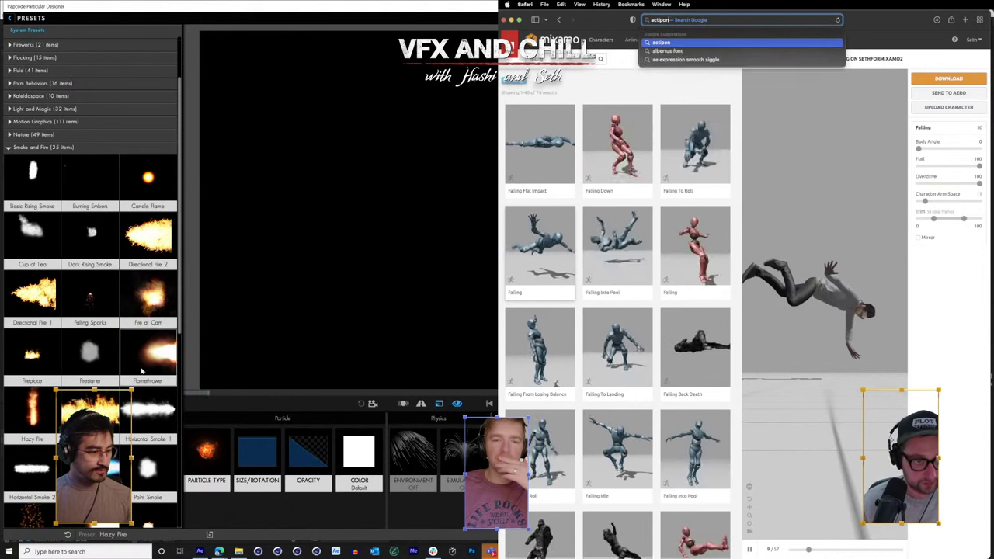
pyautogui.scroll(-2, 142, 310)
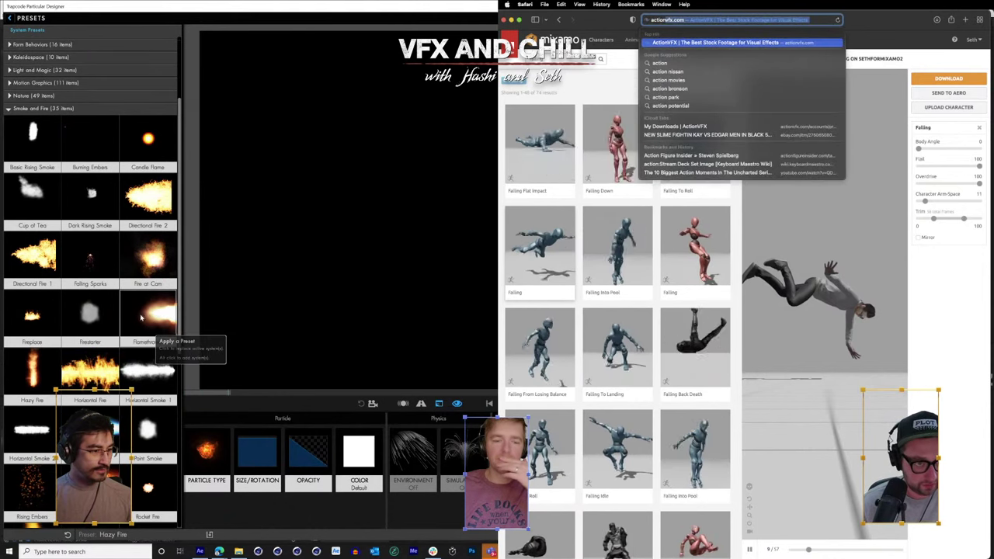
pyautogui.press('Return')
# - Try the Simple Fire preset in the Dog_holding Designer and look over the remaining Smoke and Fire presets
pyautogui.scroll(-4, 124, 349)
pyautogui.scroll(-3, 109, 383)
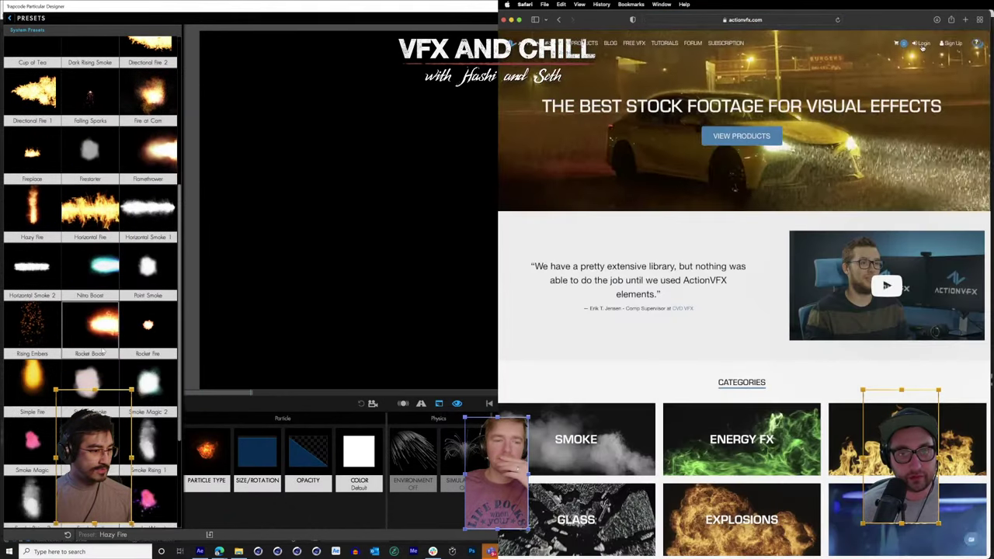
pyautogui.click(40, 338)
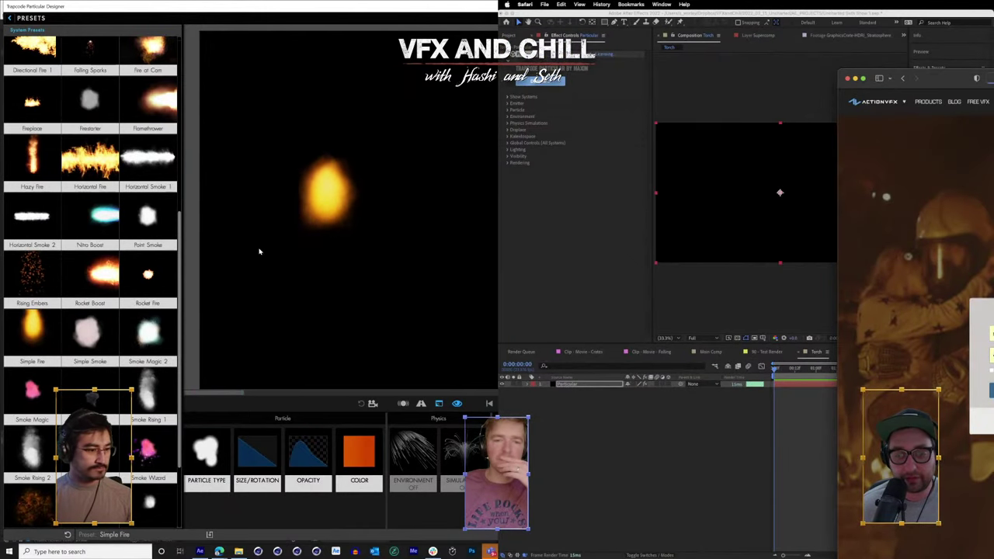
pyautogui.scroll(-4, 107, 393)
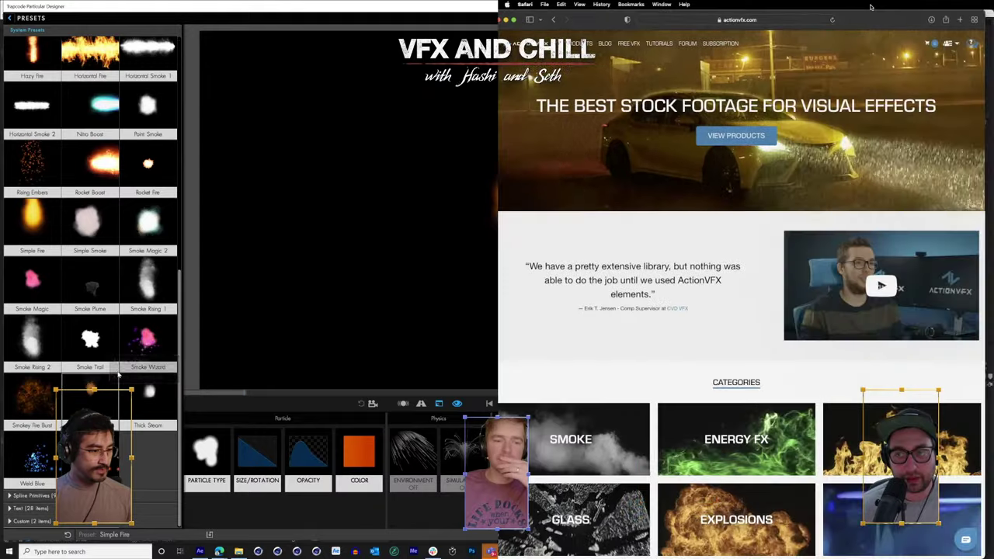
# - Open the ActionVFX account's My Downloads page, and scrub through the dog clip in Dog_holding
pyautogui.click(952, 45)
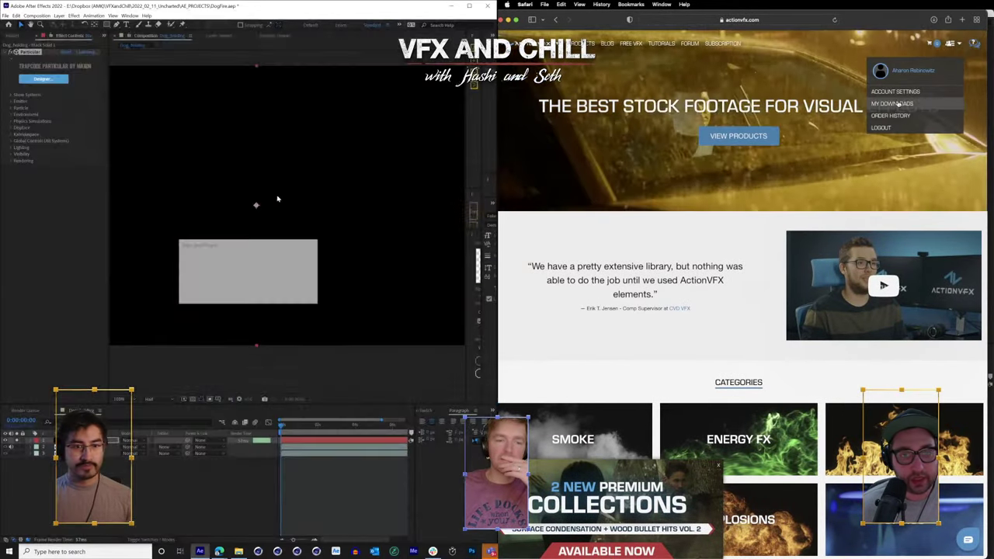
pyautogui.click(897, 105)
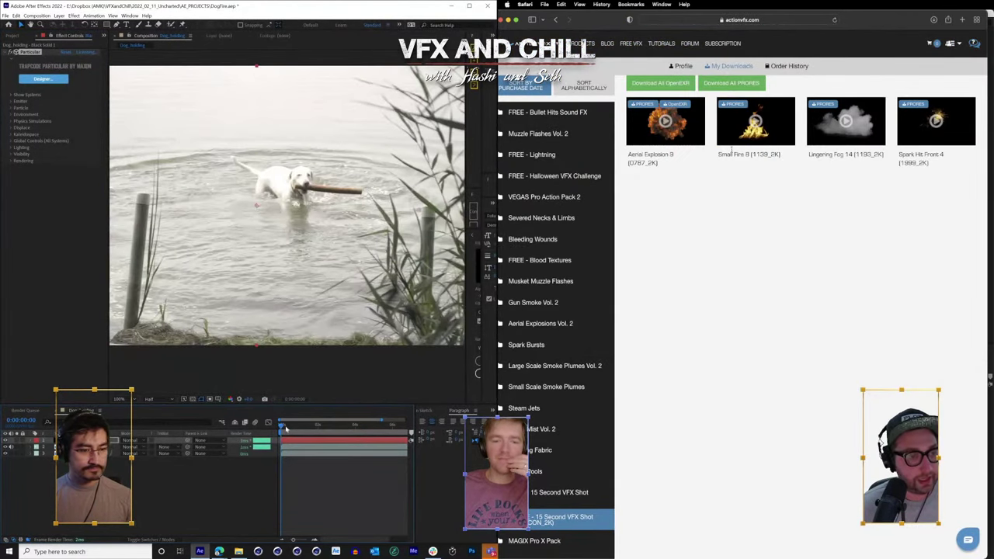
pyautogui.moveTo(286, 430); pyautogui.dragTo(341, 429)
pyautogui.click(724, 465)
# - Look through the purchased ActionVFX collections for fire or torch footage
pyautogui.scroll(-4, 568, 367)
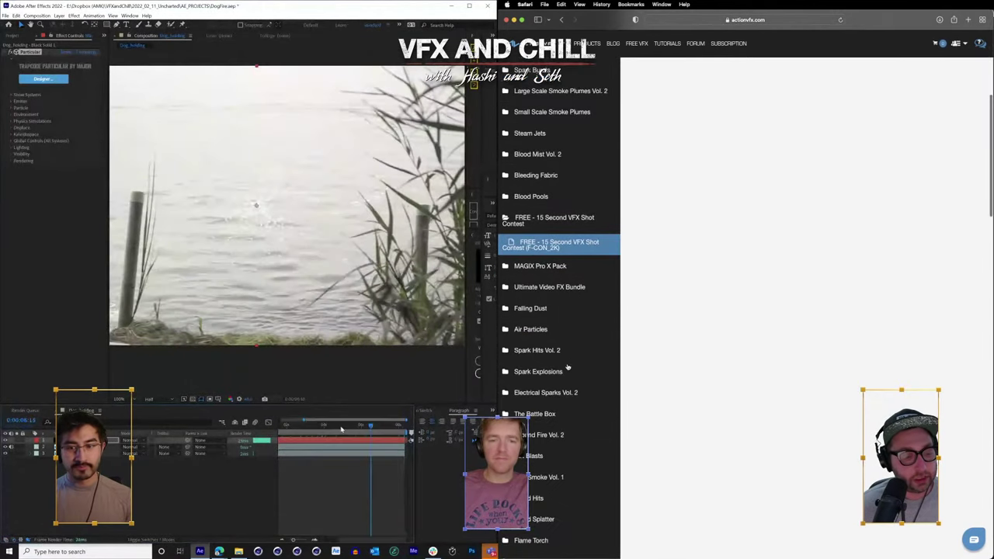
pyautogui.scroll(-10, 567, 367)
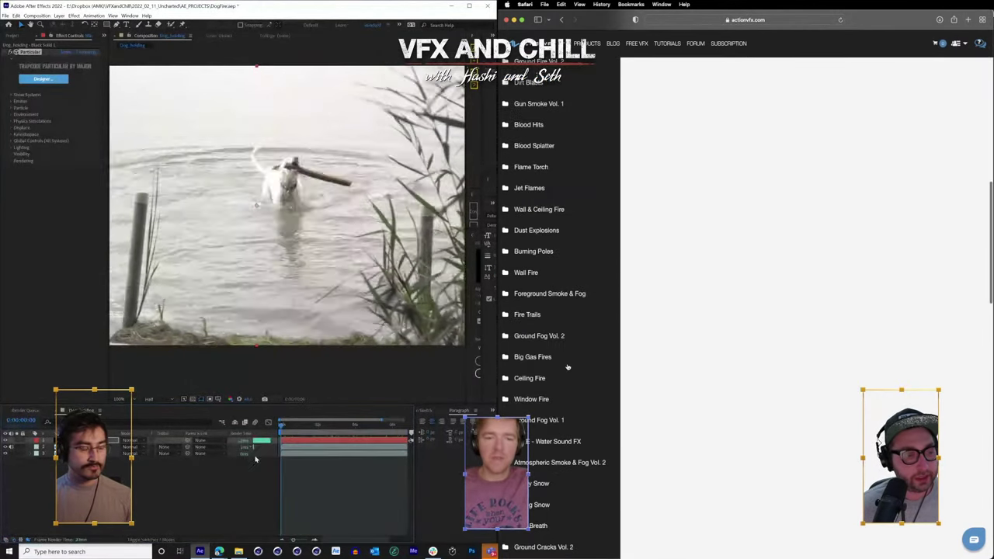
pyautogui.scroll(-8, 562, 203)
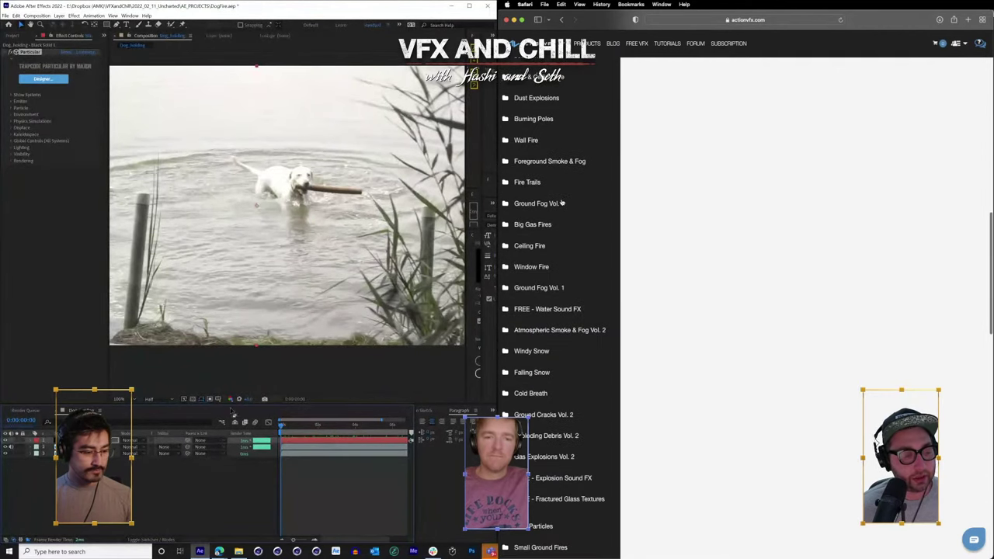
pyautogui.scroll(-12, 561, 203)
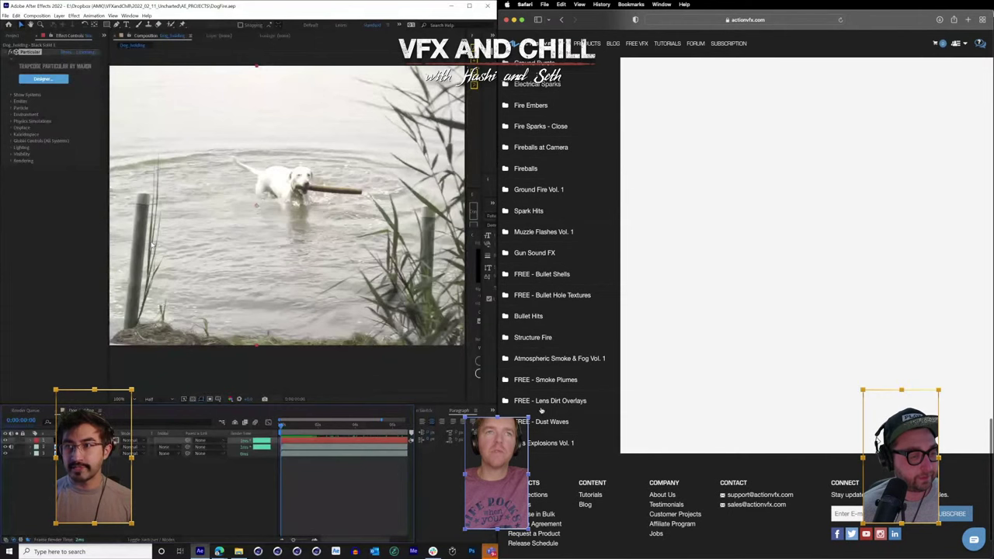
pyautogui.scroll(6, 552, 266)
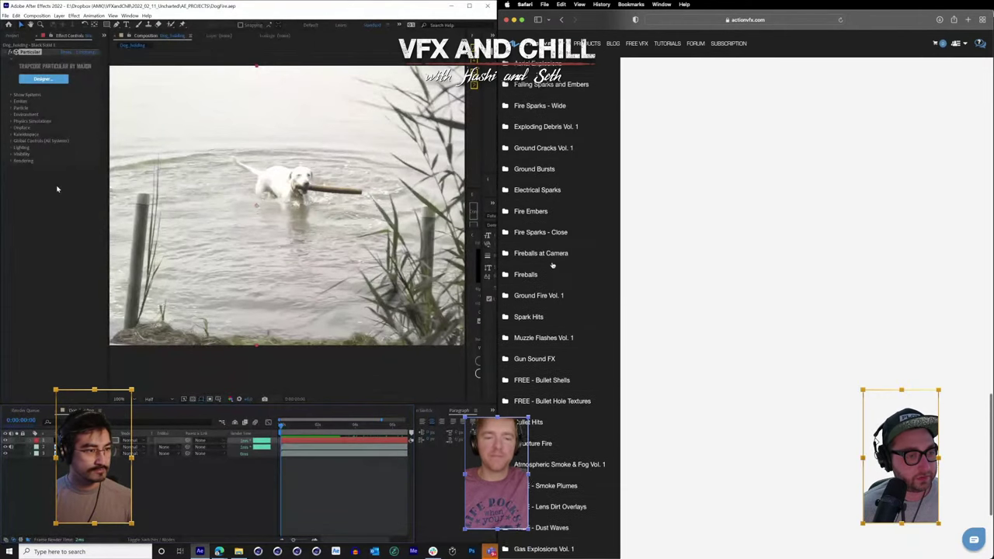
# - Show the Emitter settings of Particular in Dog_holding and solo its solid, and sort the ActionVFX downloads alphabetically
pyautogui.click(12, 101)
pyautogui.scroll(6, 552, 266)
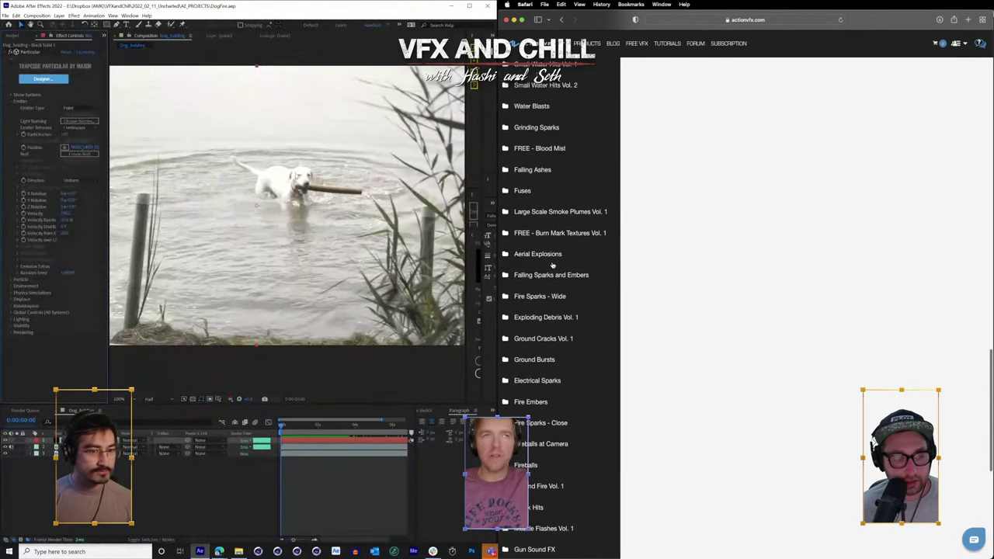
pyautogui.scroll(5, 552, 265)
pyautogui.click(553, 327)
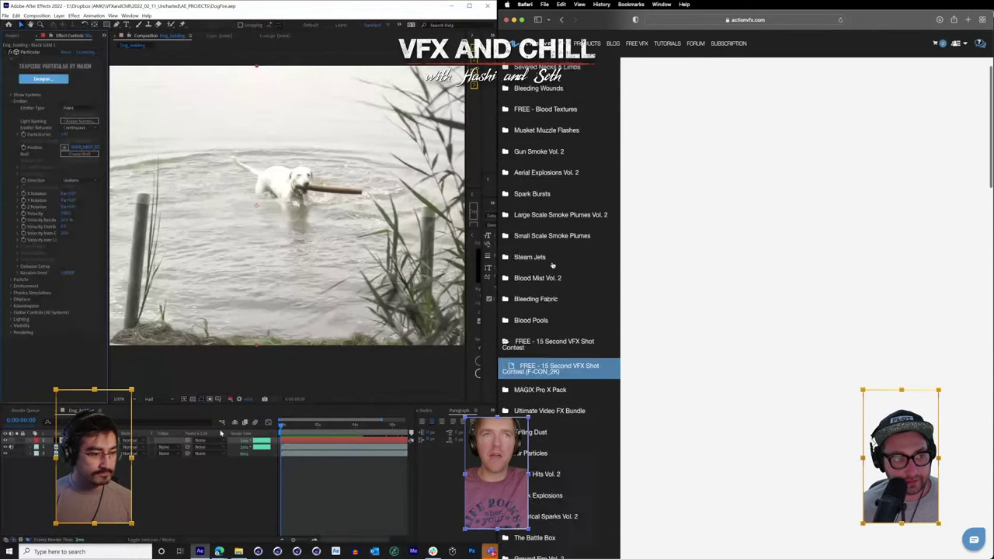
pyautogui.scroll(5, 558, 194)
pyautogui.click(16, 440)
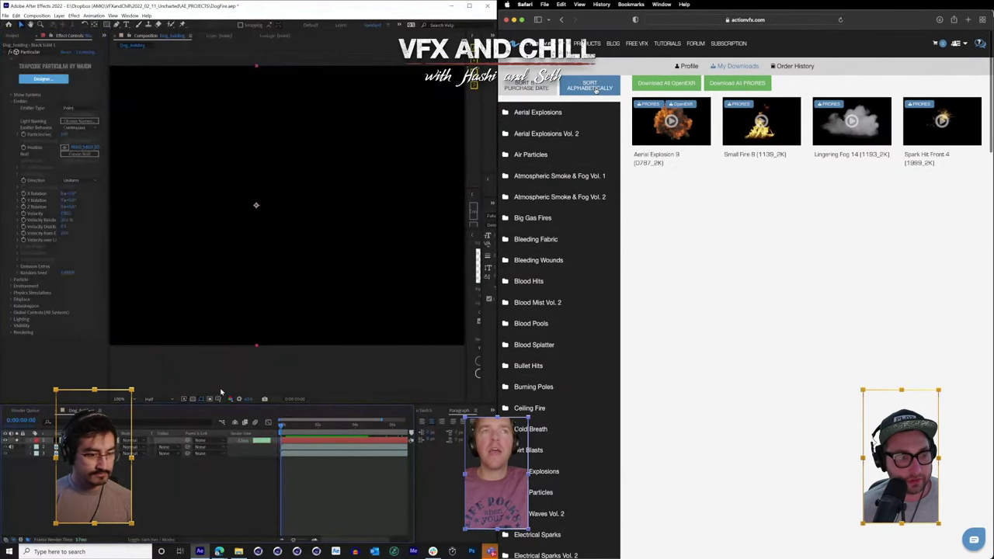
# - Unsolo the Particular solid in Dog_holding and add a null object to the composition
pyautogui.scroll(-2, 534, 304)
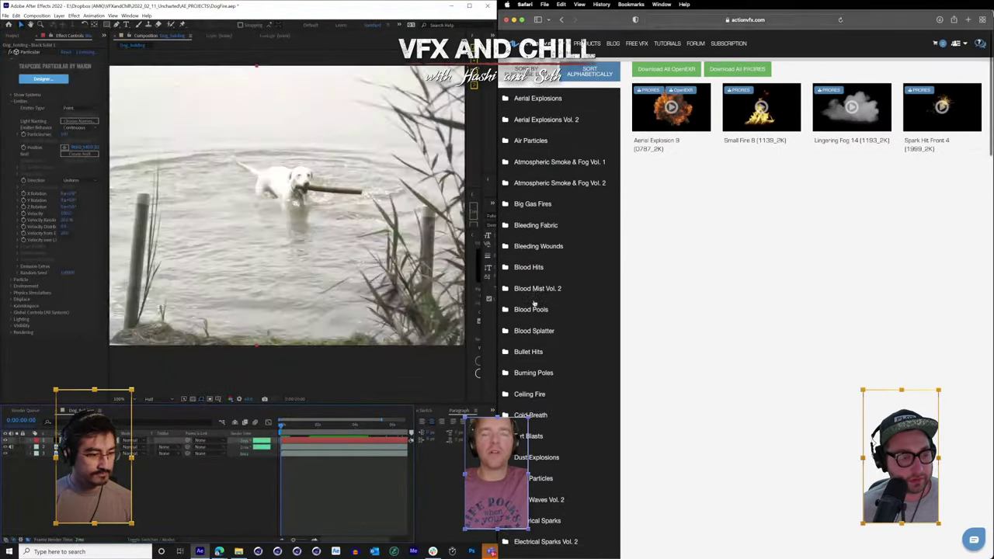
pyautogui.moveTo(291, 434); pyautogui.dragTo(267, 453)
pyautogui.scroll(1, 534, 304)
pyautogui.click(59, 16)
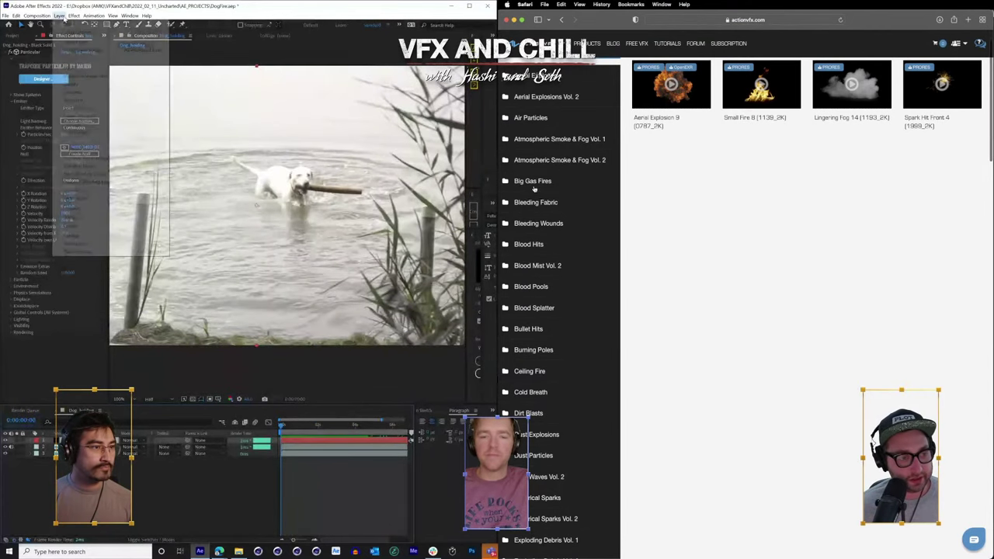
pyautogui.moveTo(78, 24)
pyautogui.scroll(-3, 537, 193)
pyautogui.scroll(-2, 538, 194)
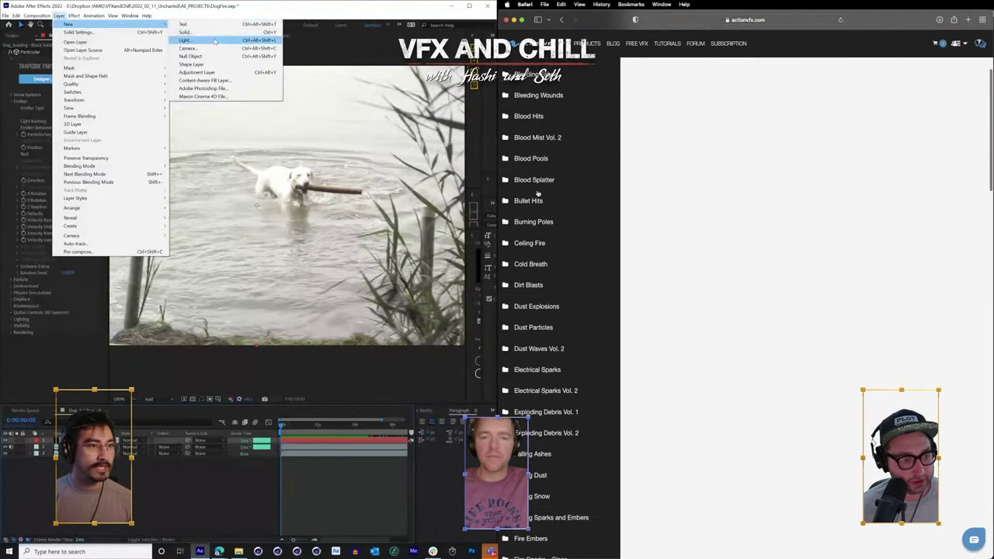
pyautogui.scroll(-8, 537, 193)
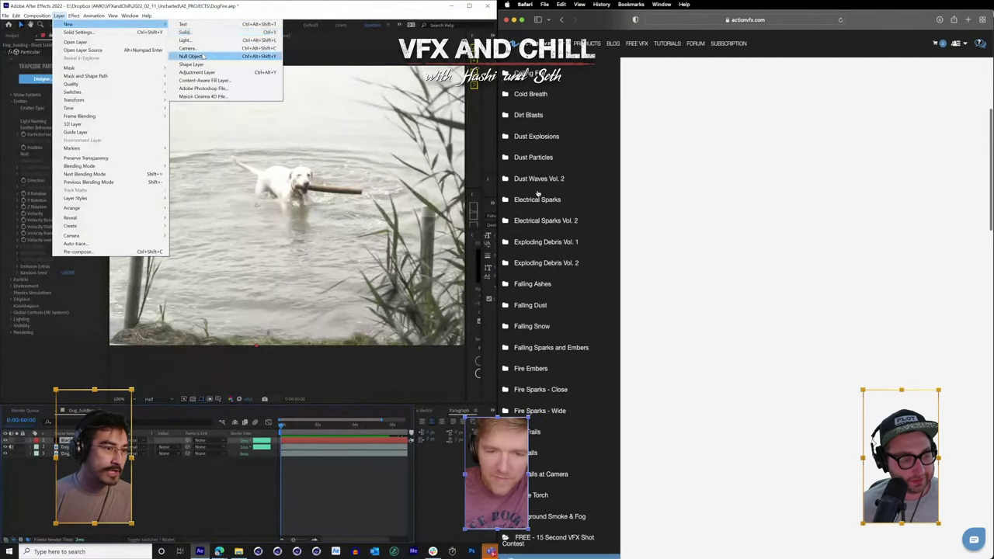
pyautogui.scroll(-4, 538, 193)
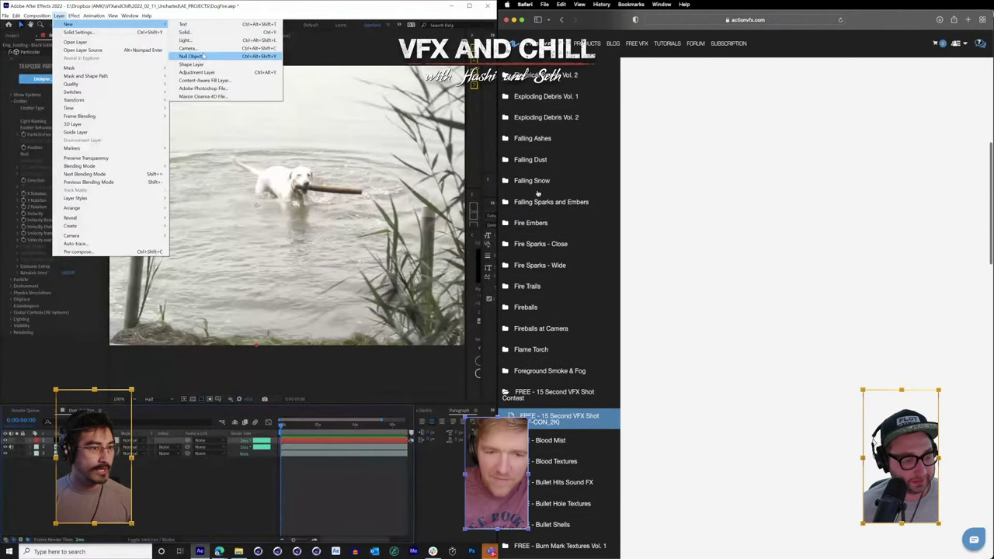
pyautogui.click(202, 56)
# - Open the Flame Torch (FTO1_2K) collection in the ActionVFX downloads, and make the null in Dog_holding a 3D layer
pyautogui.click(531, 350)
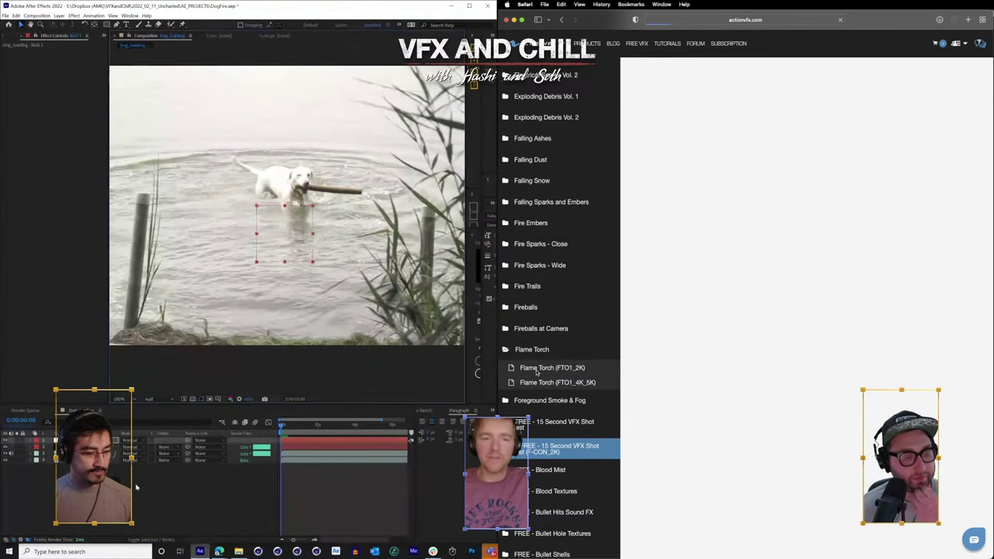
pyautogui.click(536, 368)
pyautogui.click(164, 441)
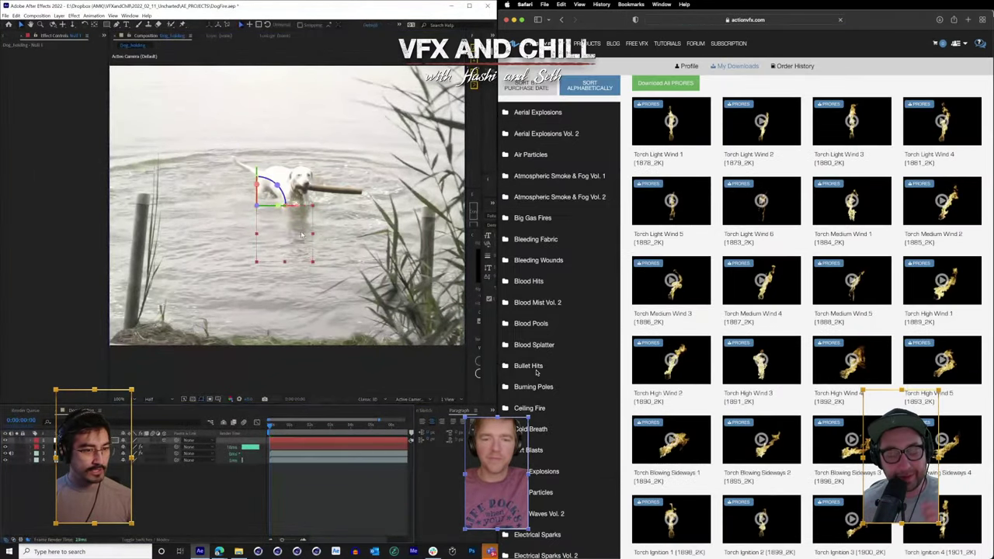
# - Add a point light with an orange colour to Dog_holding
pyautogui.click(58, 15)
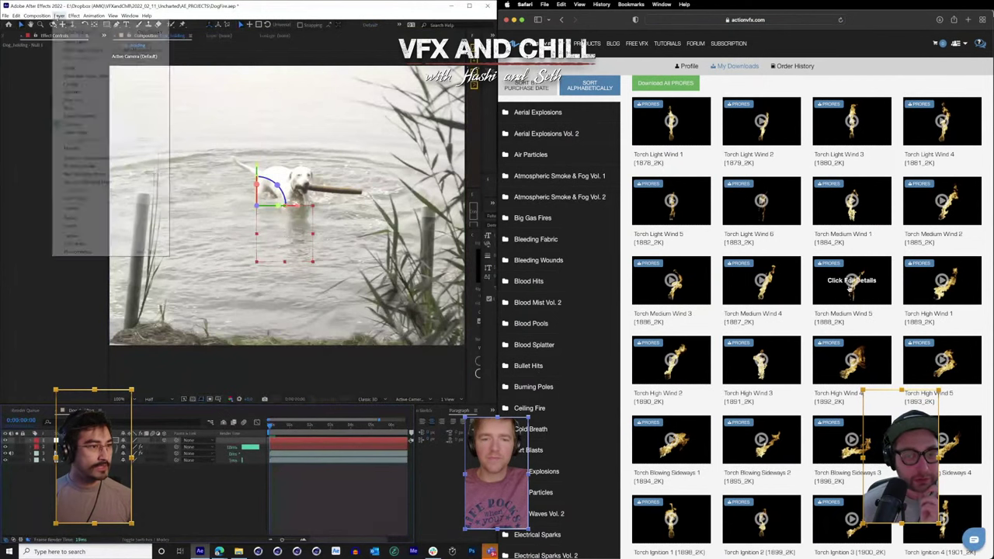
pyautogui.moveTo(74, 24)
pyautogui.click(190, 41)
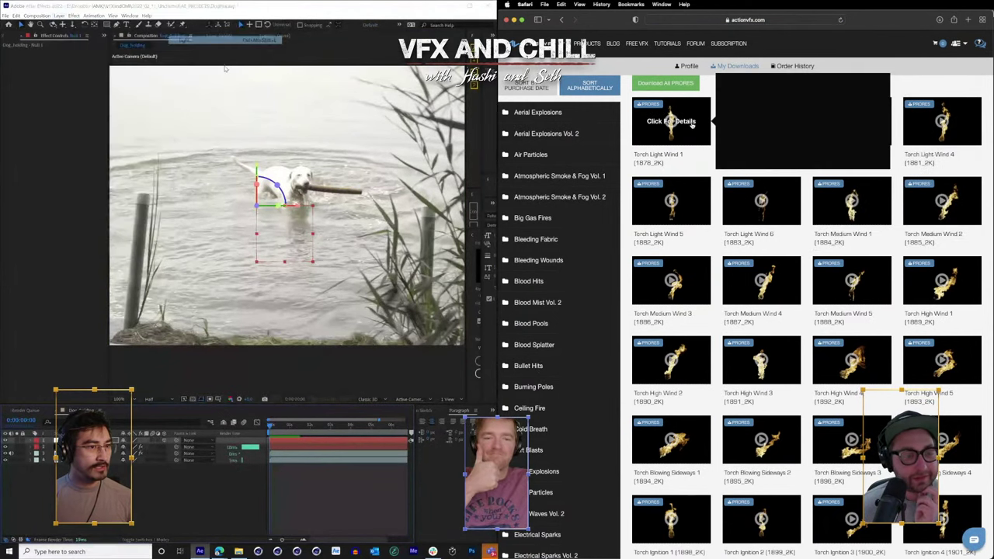
pyautogui.click(280, 111)
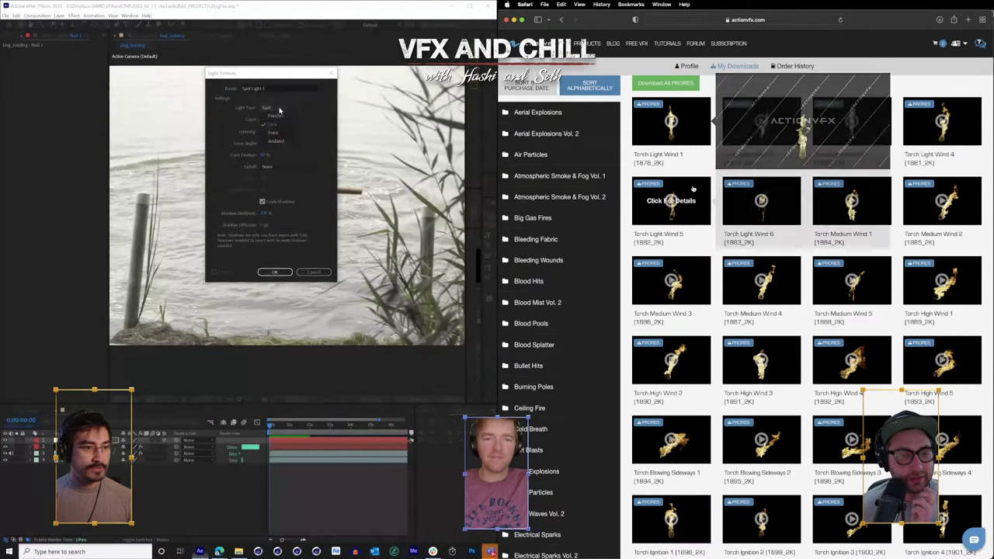
pyautogui.click(266, 120)
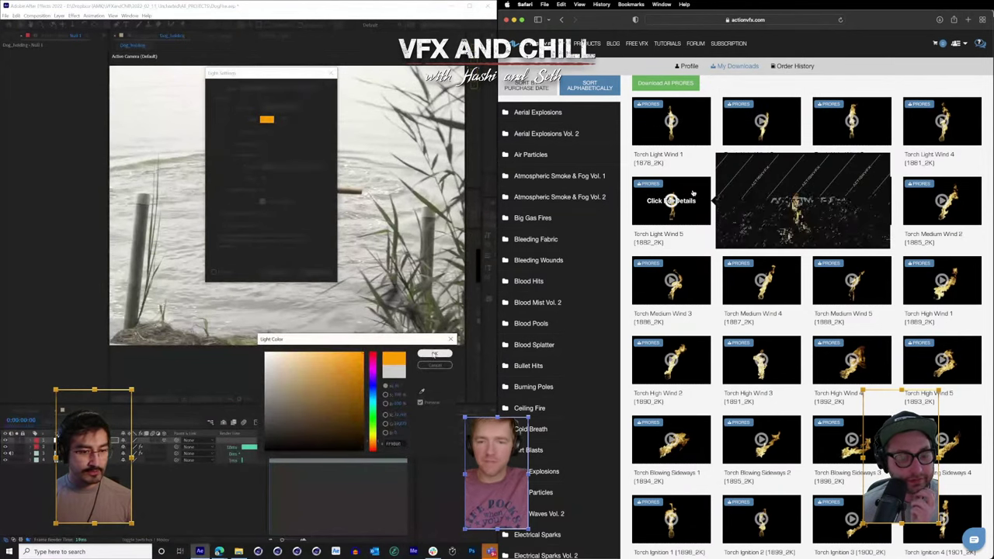
pyautogui.click(433, 354)
pyautogui.click(275, 273)
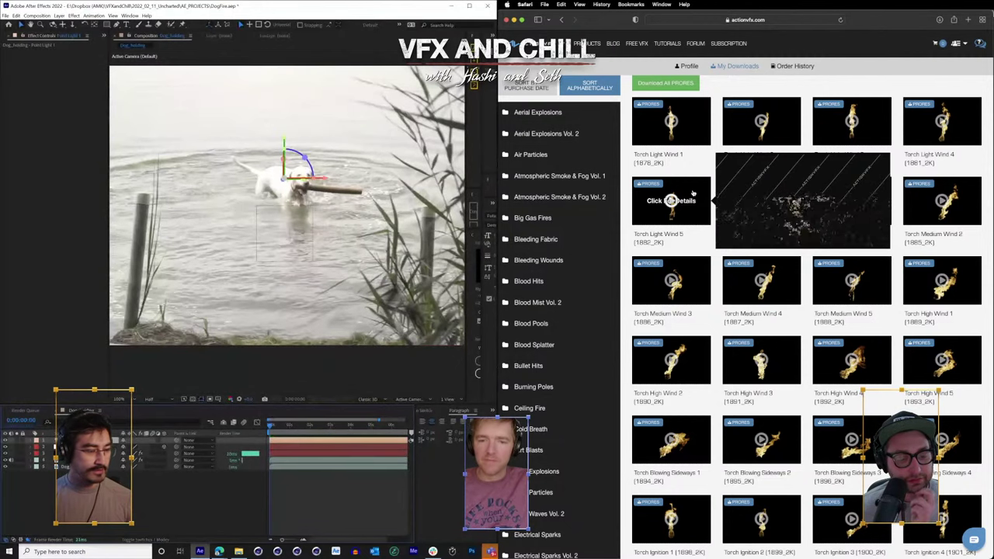
# - Download the ProRes clips Torch Light Wind 5 and Torch Medium Wind 1, and parent the point light to the null at its position
pyautogui.scroll(-5, 694, 192)
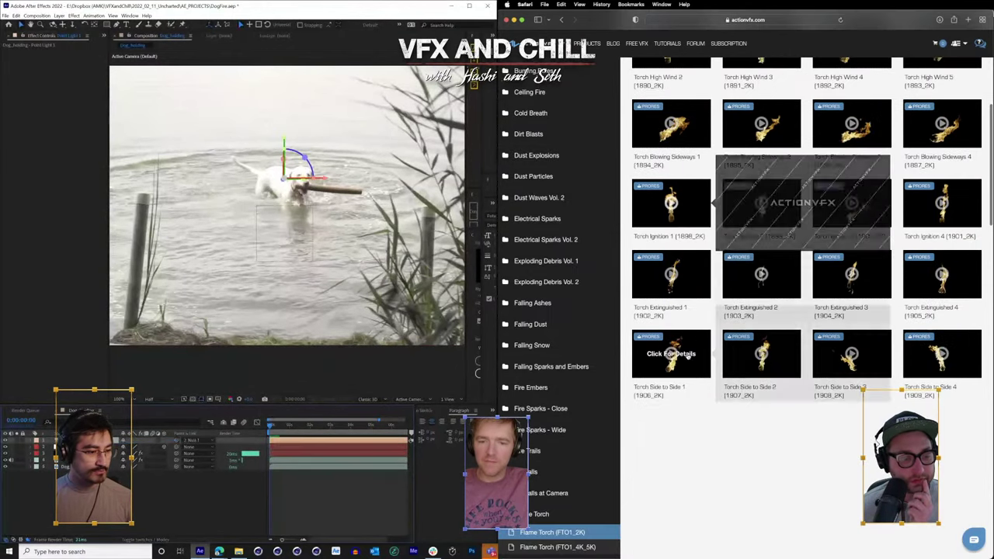
pyautogui.scroll(5, 688, 358)
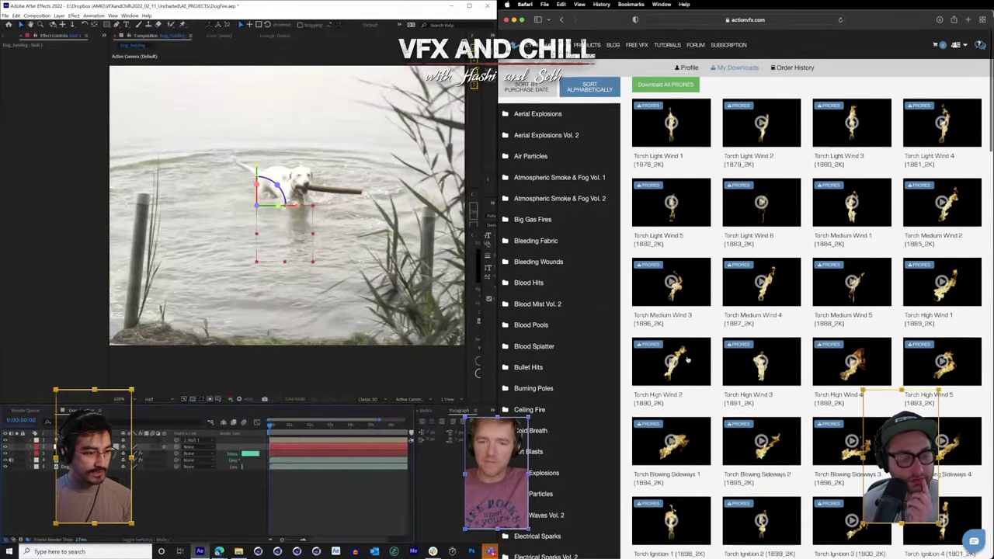
pyautogui.click(652, 183)
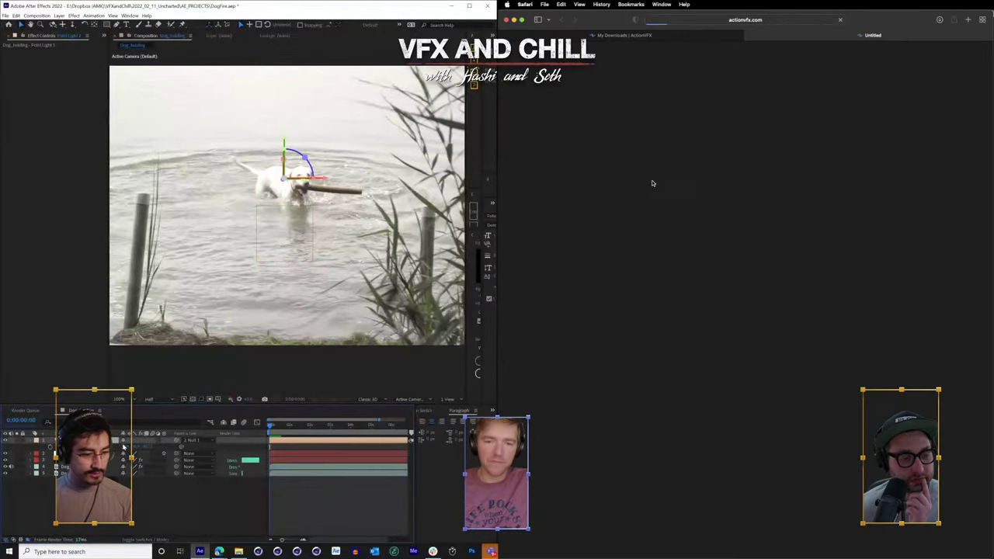
pyautogui.click(751, 35)
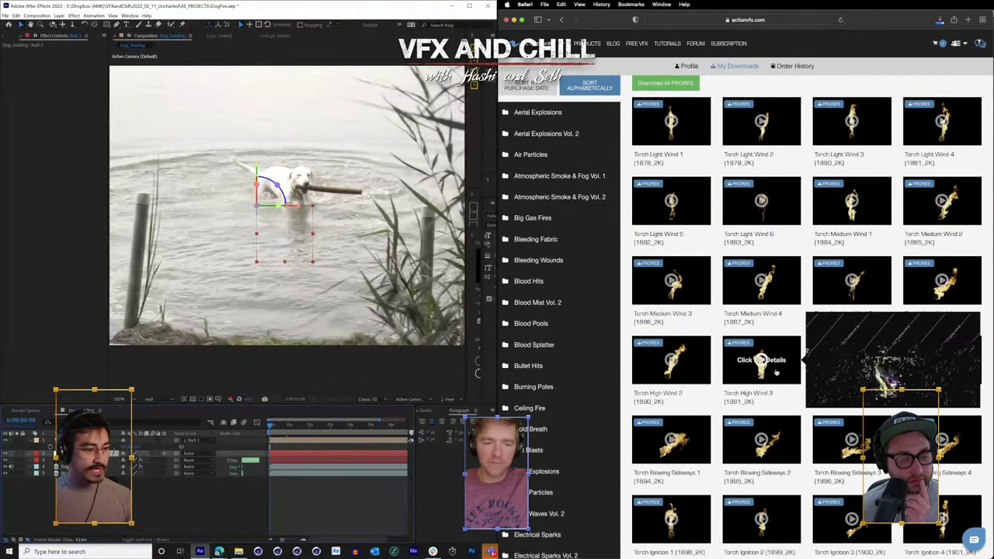
pyautogui.click(84, 440)
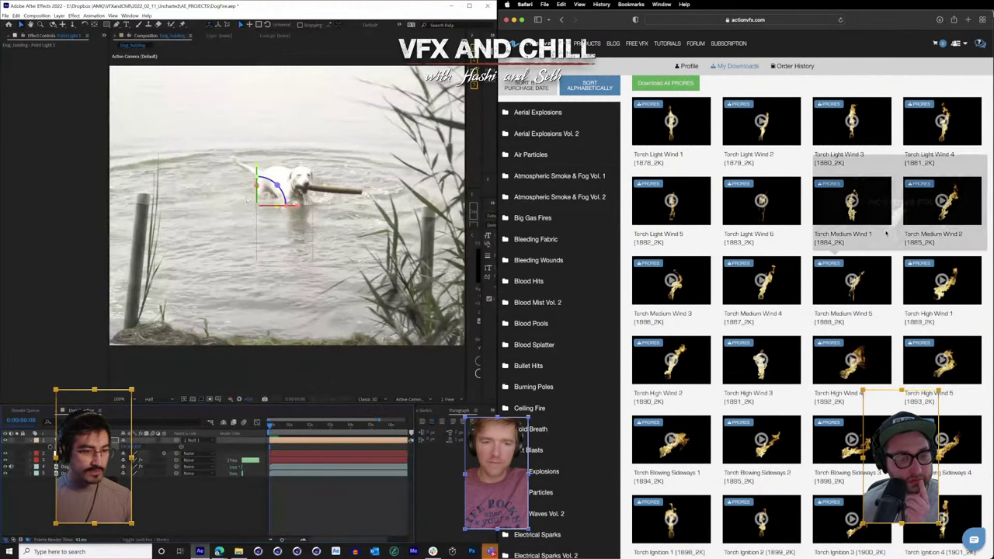
pyautogui.click(829, 182)
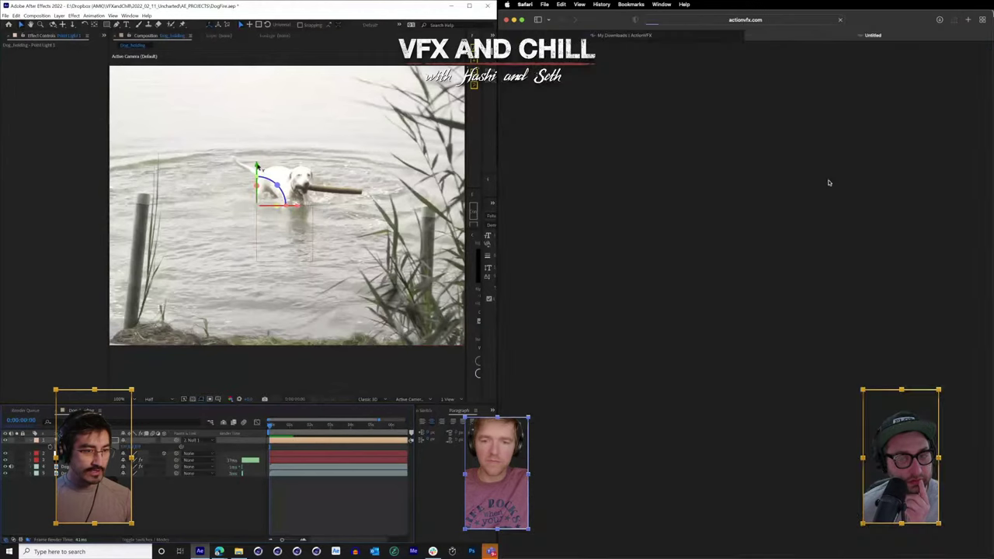
pyautogui.click(749, 36)
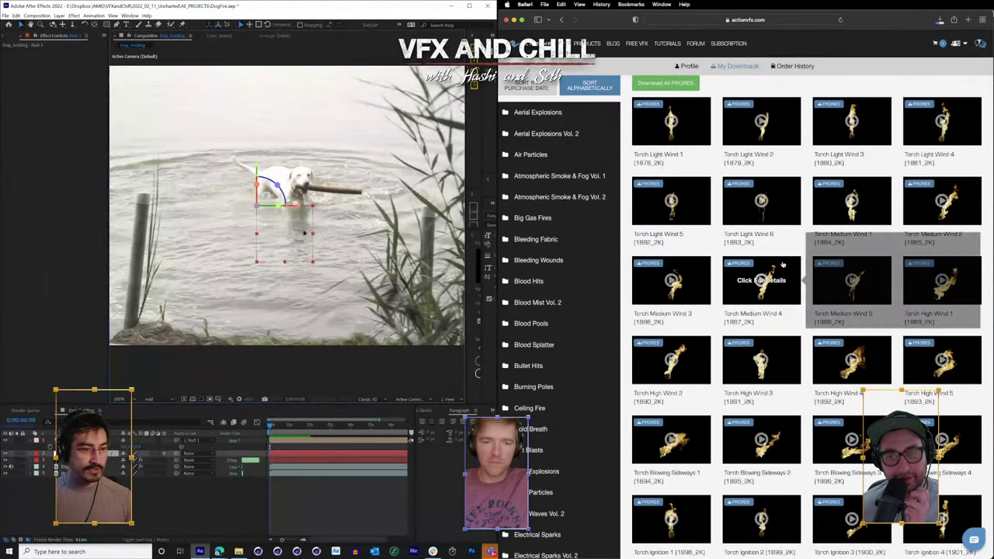
# - Add a camera with default settings to Dog_holding, and look through the remaining Flame Torch clips
pyautogui.scroll(-2, 783, 265)
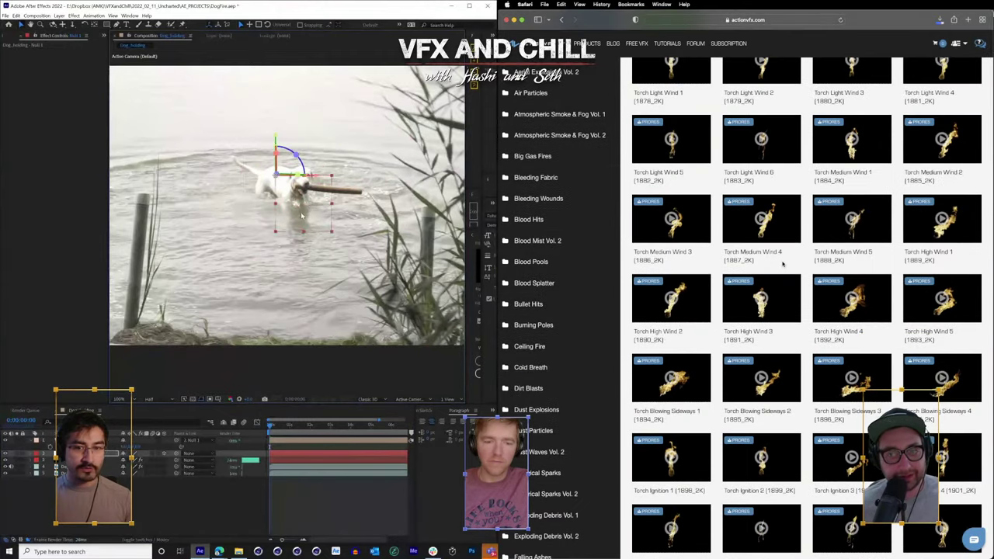
pyautogui.scroll(-5, 783, 265)
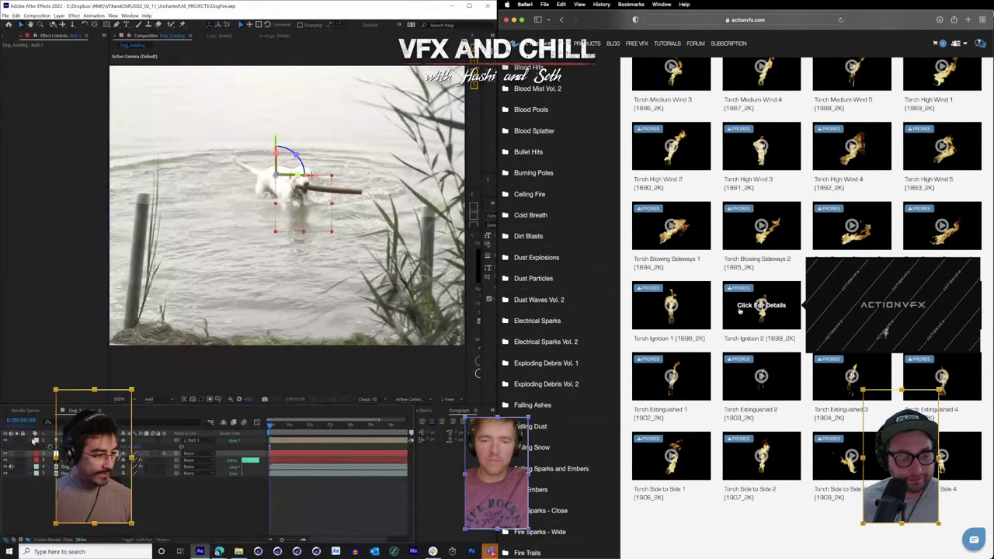
pyautogui.click(30, 440)
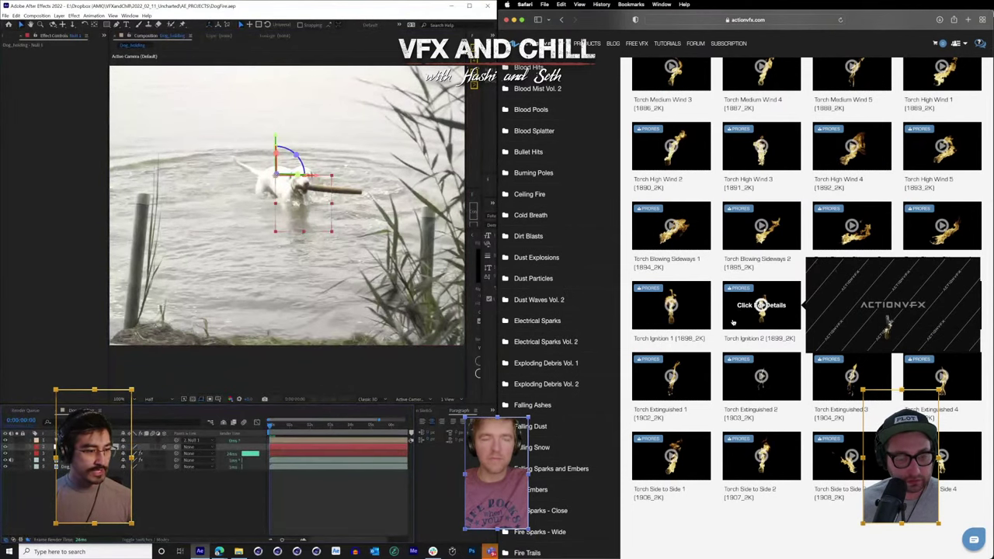
pyautogui.scroll(3, 734, 322)
pyautogui.hotkey('ctrl', 'alt', 'shift', 'c')
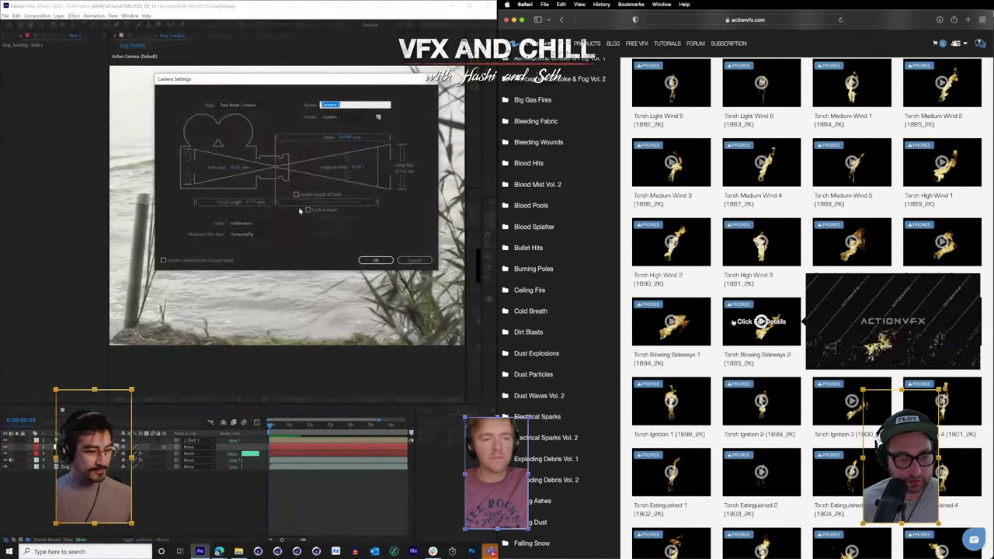
pyautogui.scroll(3, 732, 322)
pyautogui.press('Return')
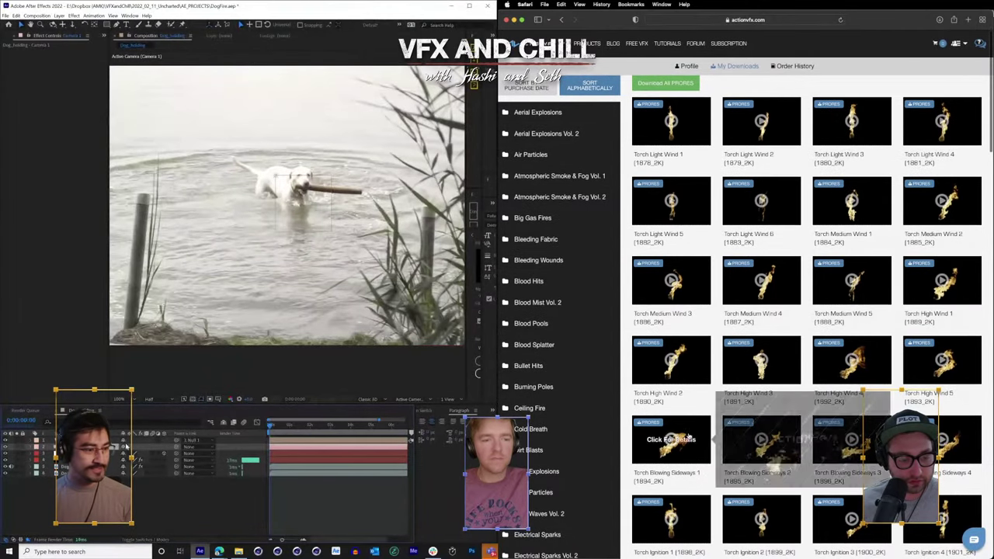
# - Download the ProRes clips Torch Blowing Sideways 1 and Torch Light Wind 4, and move the null to the end of the dog's stick
pyautogui.moveTo(691, 443)
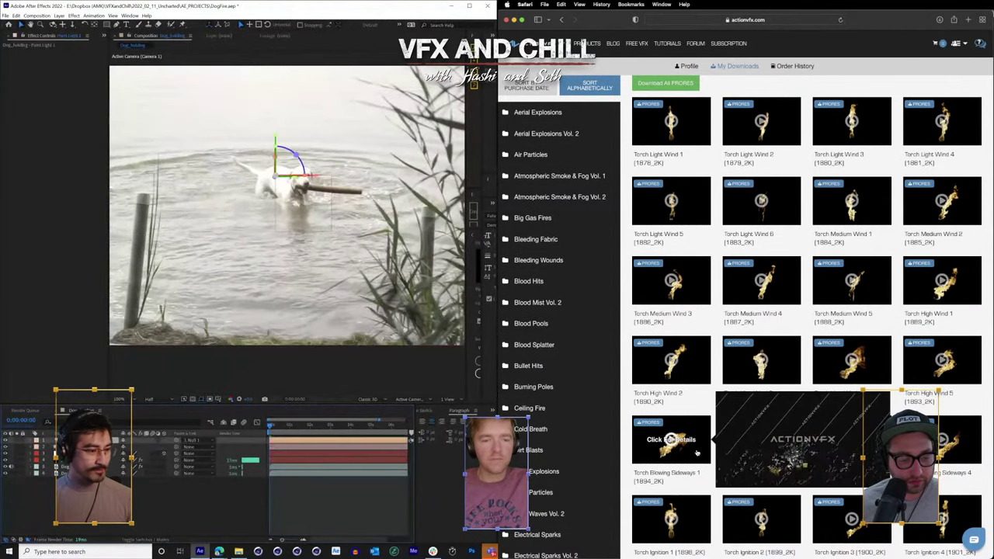
pyautogui.click(646, 423)
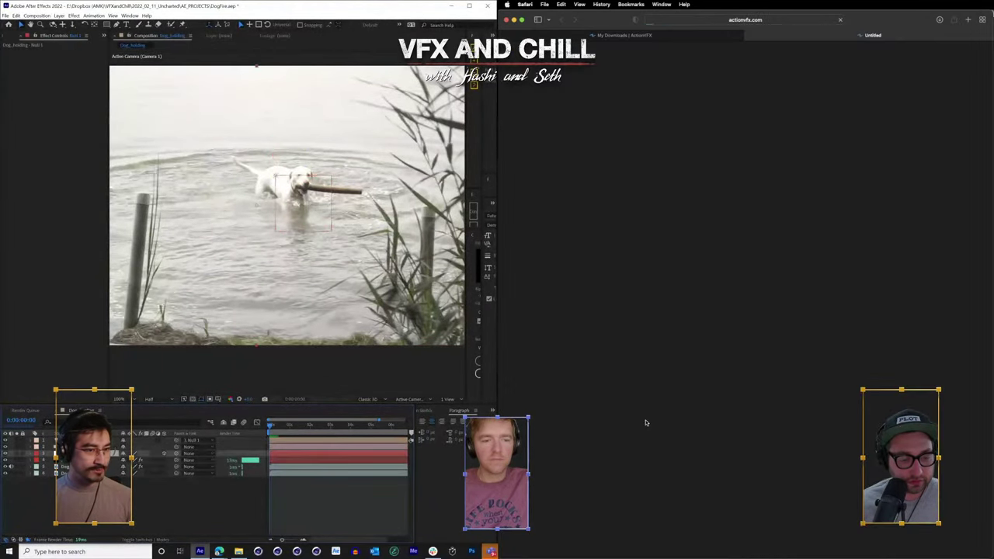
pyautogui.click(747, 35)
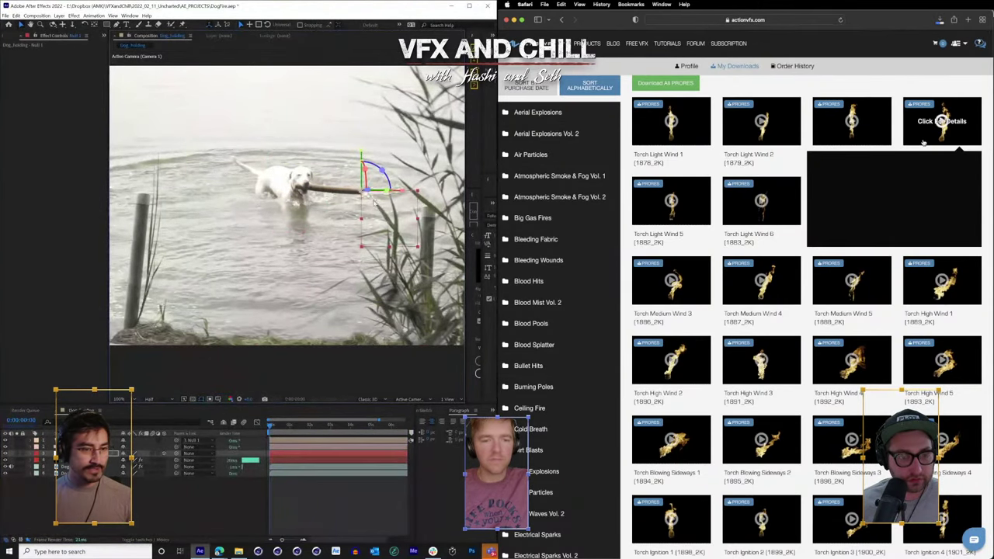
pyautogui.click(915, 120)
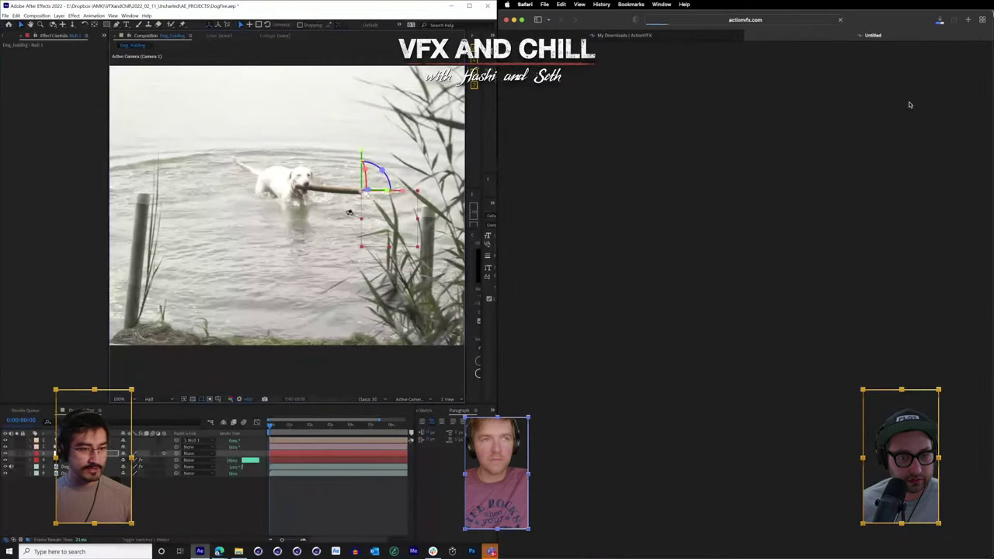
pyautogui.click(748, 36)
# - Look through the remaining ActionVFX collections to the end of the list, and scrub through the dog clip in Dog_holding
pyautogui.scroll(-5, 574, 469)
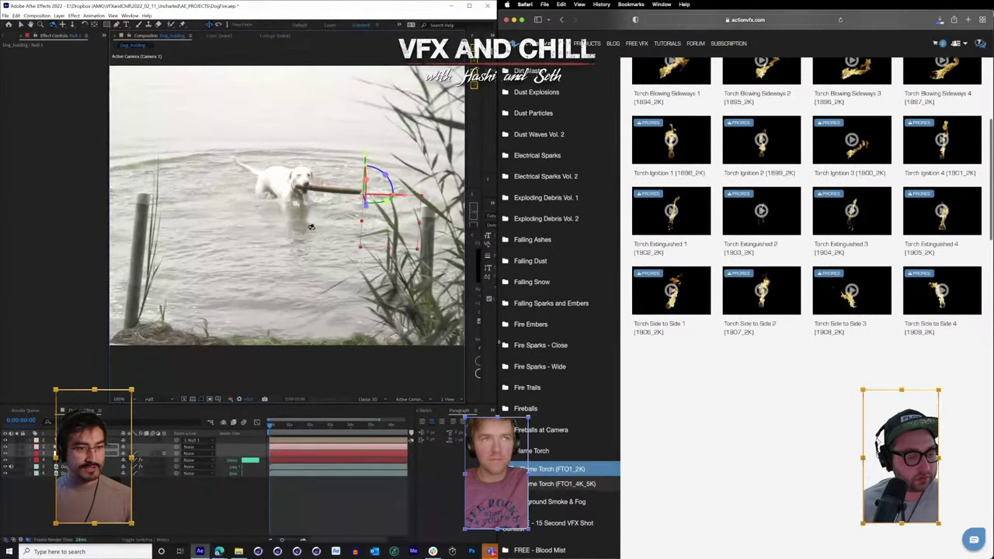
pyautogui.scroll(-3, 527, 371)
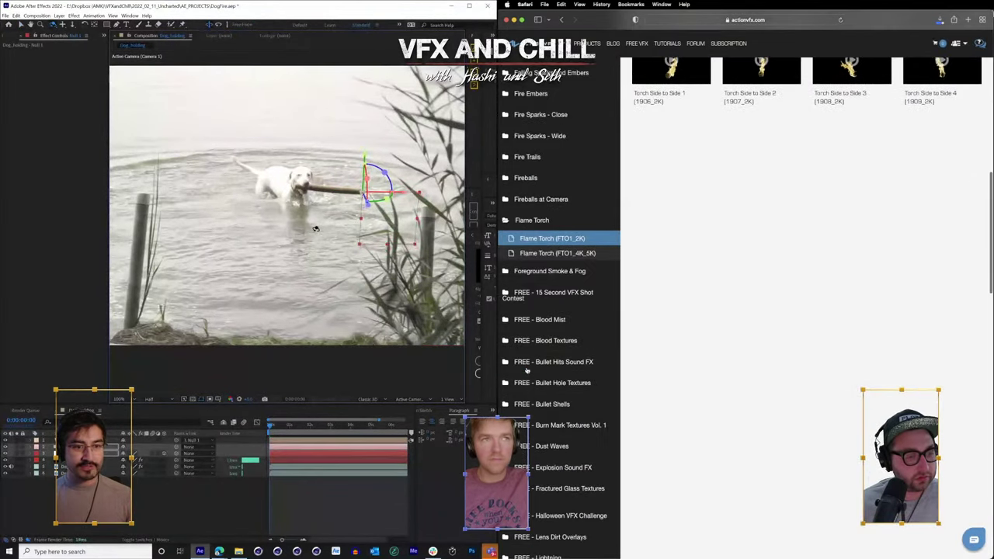
pyautogui.scroll(-2, 315, 228)
pyautogui.scroll(-3, 527, 370)
pyautogui.scroll(-5, 527, 370)
pyautogui.scroll(2, 287, 225)
pyautogui.scroll(-3, 526, 370)
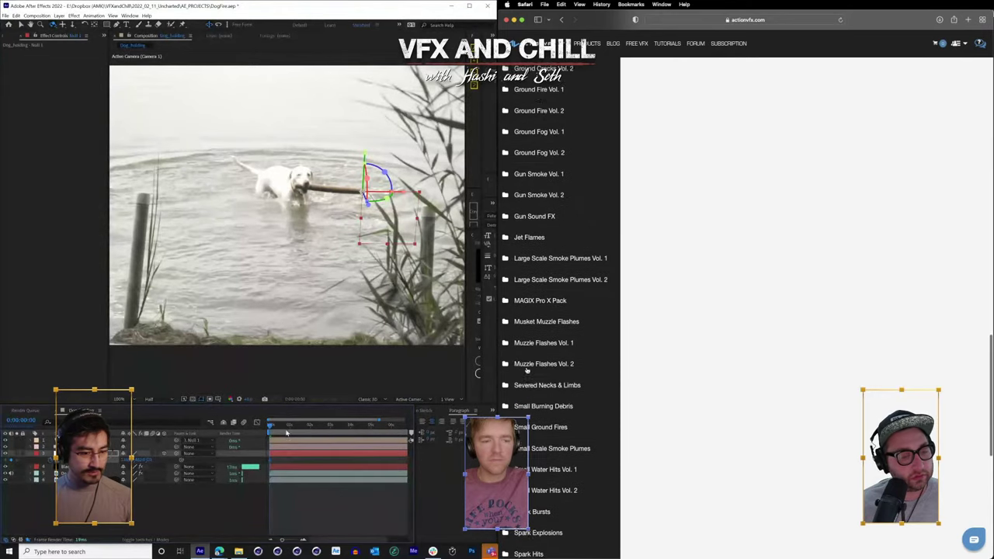
pyautogui.scroll(-5, 526, 370)
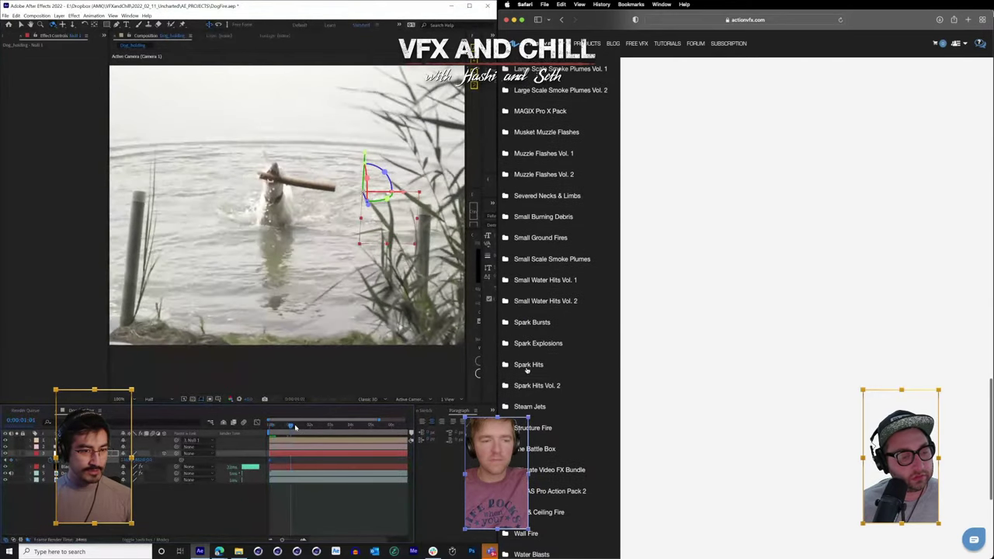
pyautogui.scroll(-4, 527, 371)
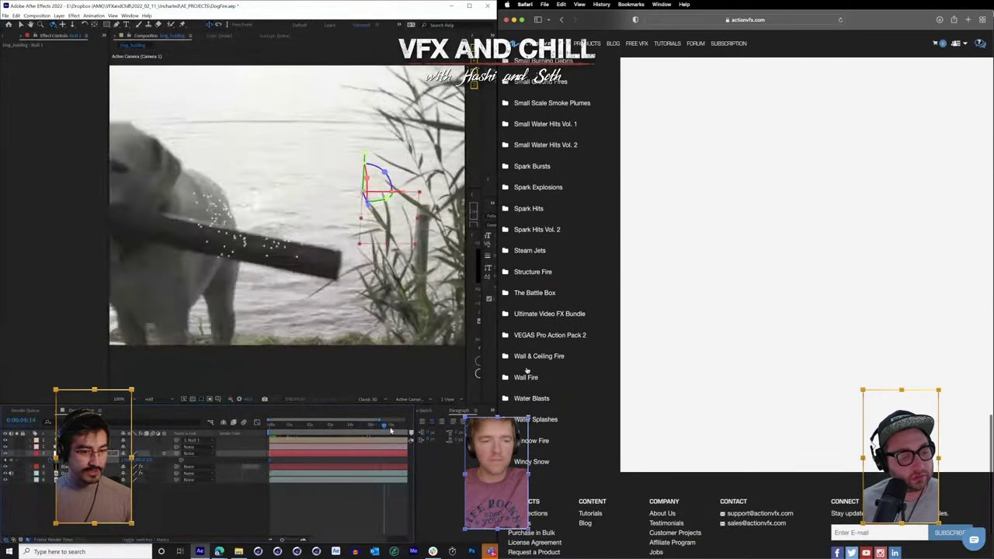
pyautogui.scroll(-1, 526, 371)
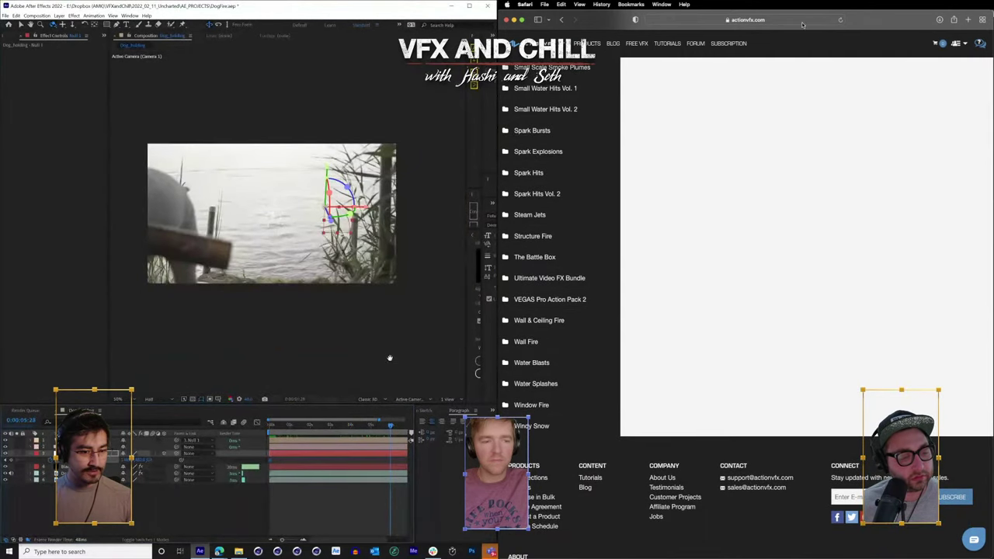
# - Reposition the Dog_holding view, and move the browser window aside to return to the Torch composition in After Effects
pyautogui.moveTo(390, 358); pyautogui.dragTo(336, 340)
pyautogui.moveTo(866, 24); pyautogui.dragTo(993, 43)
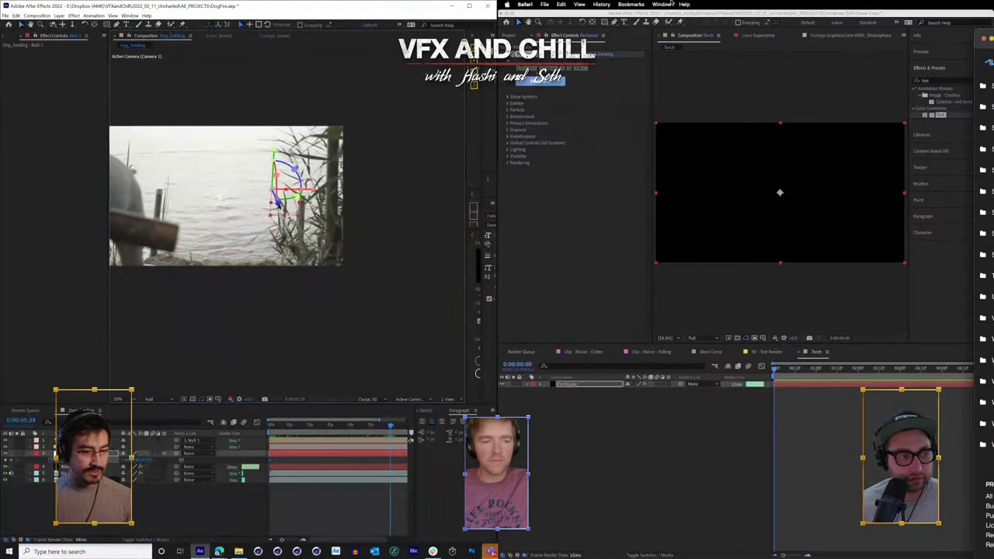
# - Move the null to the end of the dog's stick at 5:28, and expand the Assets folder with its Skies subfolder collapsed in the Torch project
pyautogui.click(518, 28)
pyautogui.moveTo(325, 295); pyautogui.dragTo(351, 360)
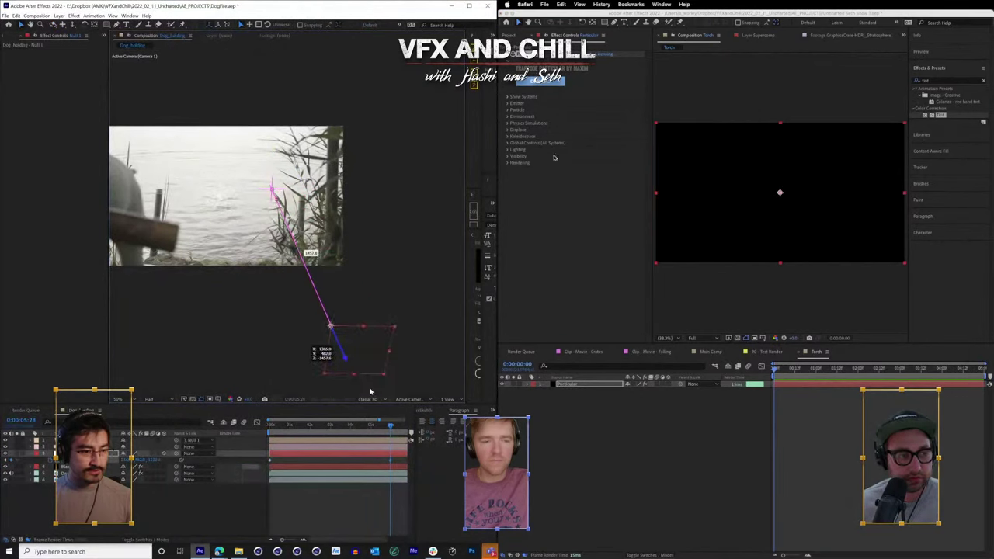
pyautogui.moveTo(366, 317); pyautogui.dragTo(297, 250)
pyautogui.click(502, 37)
pyautogui.click(506, 36)
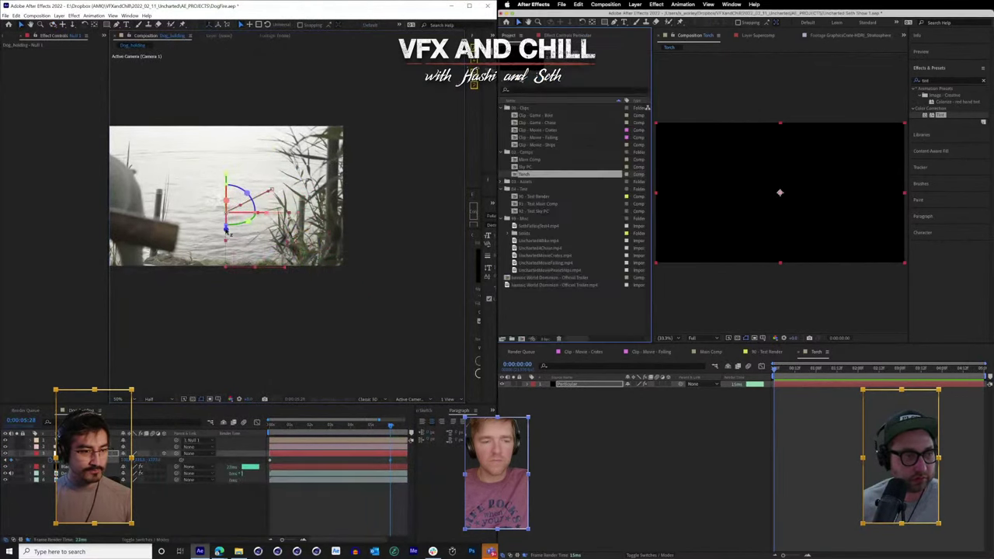
pyautogui.click(512, 182)
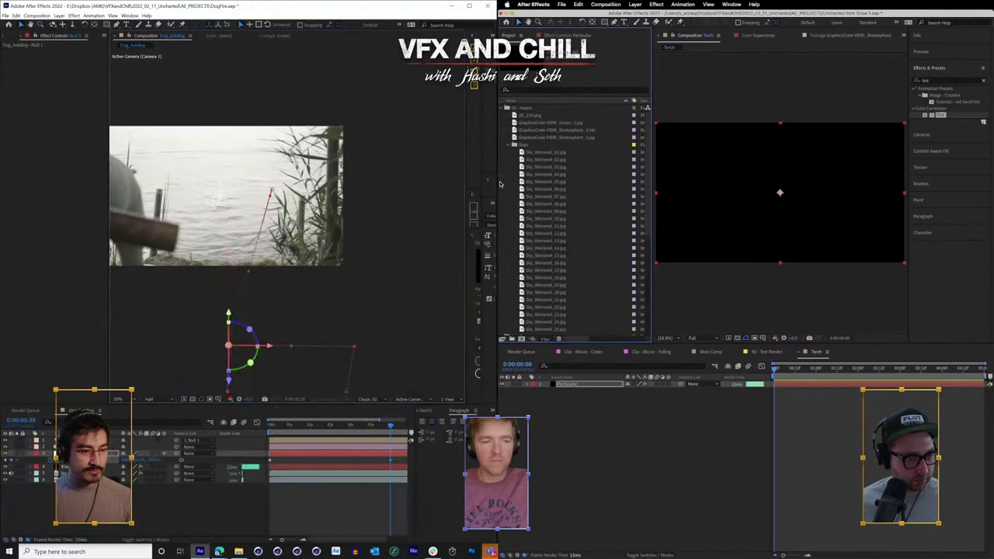
pyautogui.click(507, 145)
pyautogui.moveTo(230, 249); pyautogui.dragTo(229, 276)
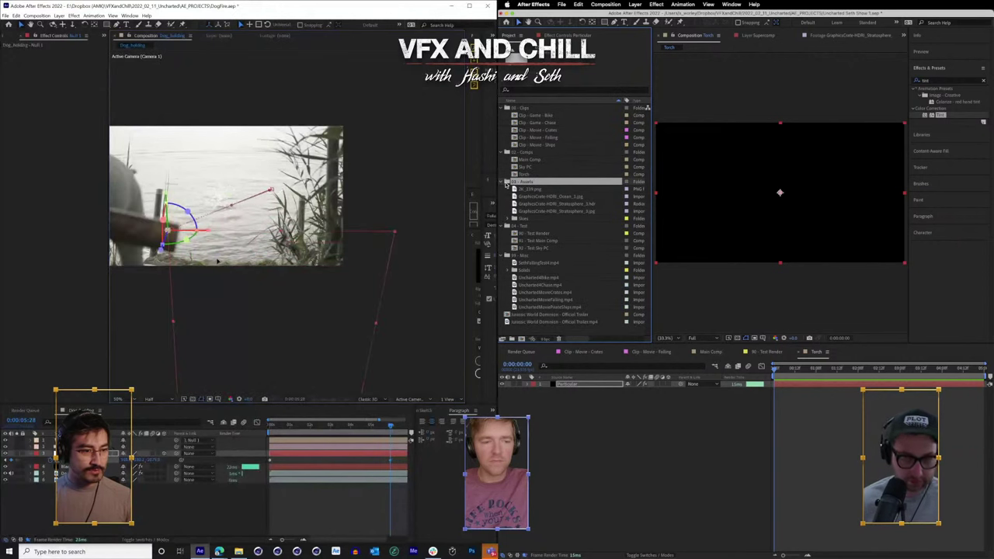
# - Import the four downloaded Torch .mov clips into the Assets folder, and set Particular's Emitter Type to Light(s) in Dog_holding
pyautogui.press('super+i')
pyautogui.moveTo(390, 426); pyautogui.dragTo(161, 426)
pyautogui.scroll(4, 208, 179)
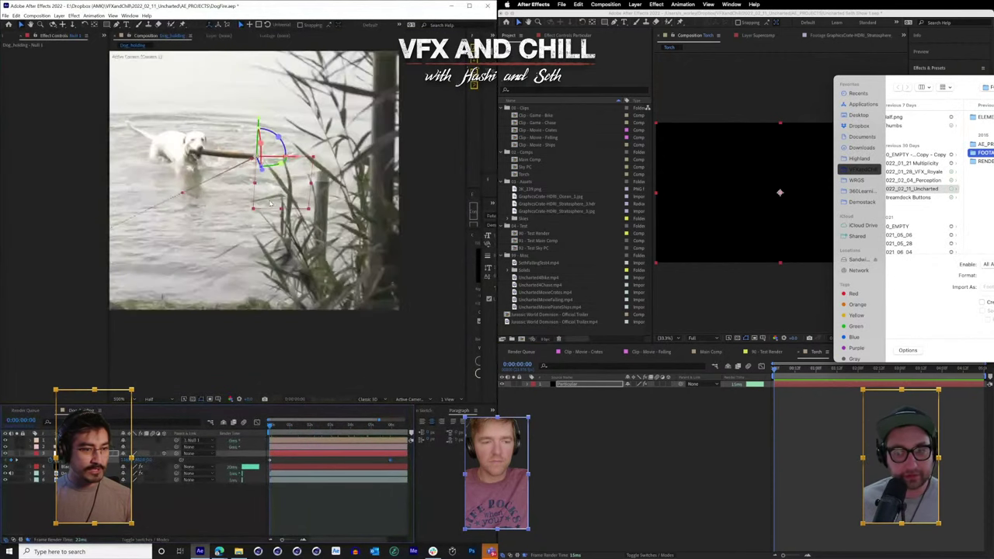
pyautogui.click(791, 139)
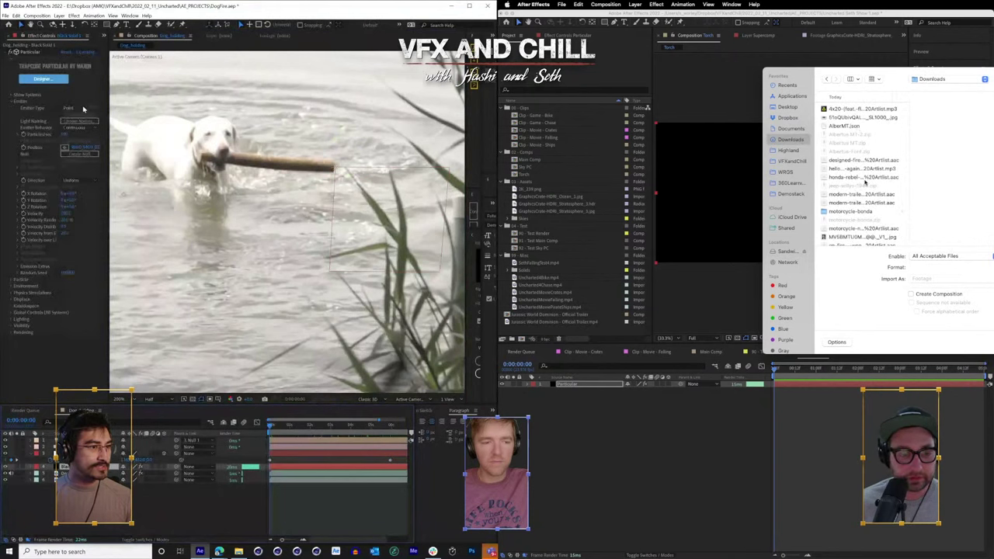
pyautogui.click(83, 109)
pyautogui.scroll(-5, 864, 182)
pyautogui.click(81, 144)
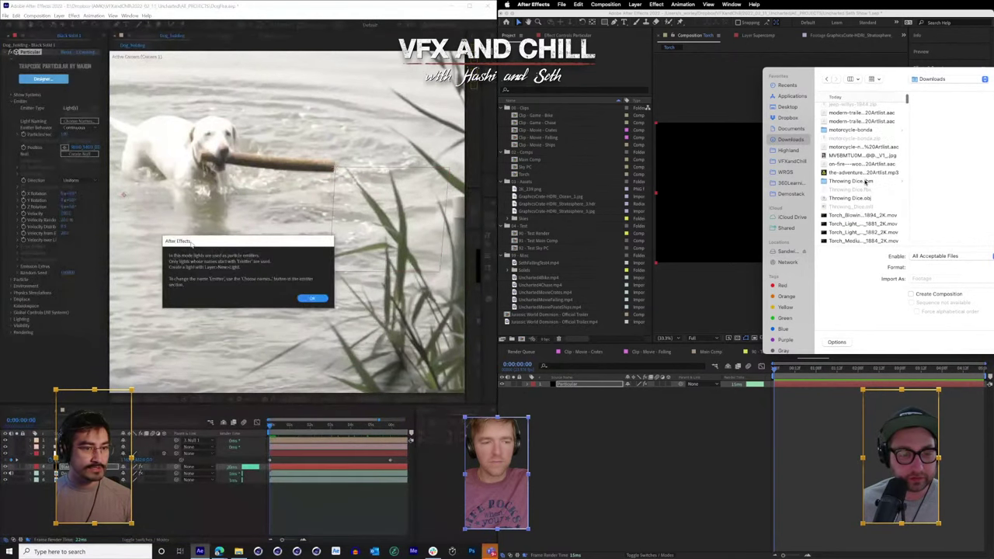
pyautogui.scroll(-5, 865, 181)
pyautogui.press('Return')
pyautogui.keyDown('shift'); pyautogui.click(858, 184); pyautogui.keyUp('shift')
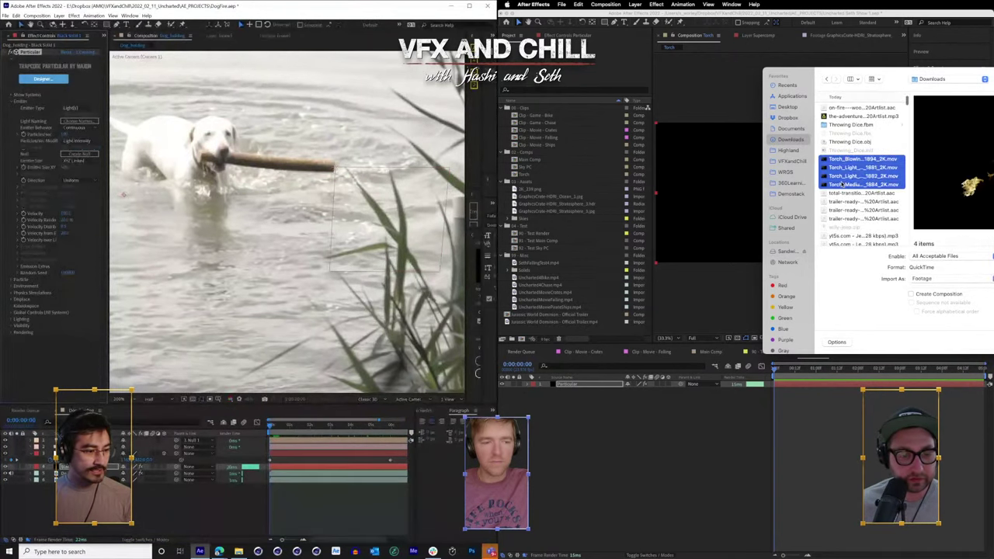
pyautogui.press('Return')
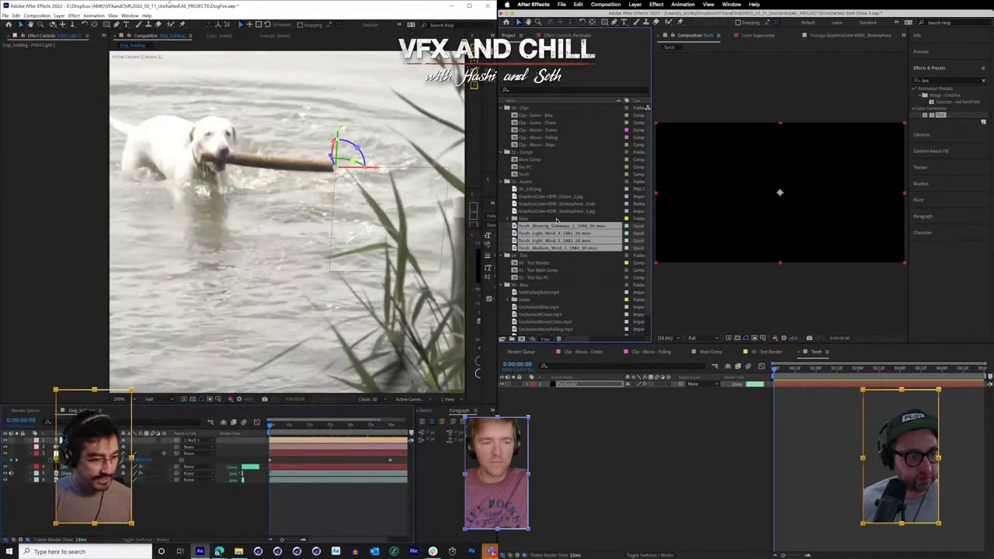
# - Add the Torch_Blowing_Sideways_1, Torch_Light_Wind_4 and Torch_Light_Wind_5 clips to the Torch composition, and adjust the panel widths in Dog_holding
pyautogui.click(532, 220)
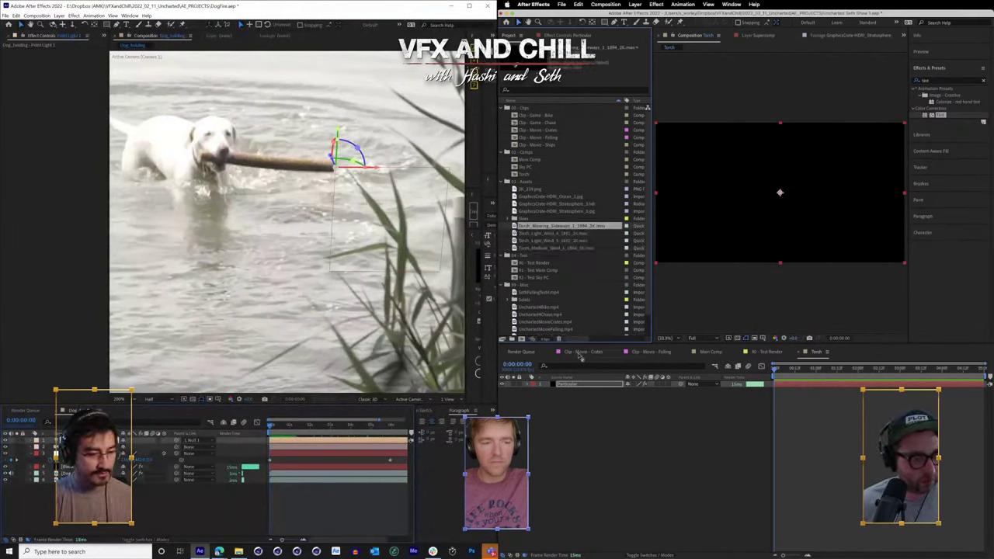
pyautogui.moveTo(563, 382); pyautogui.dragTo(560, 384)
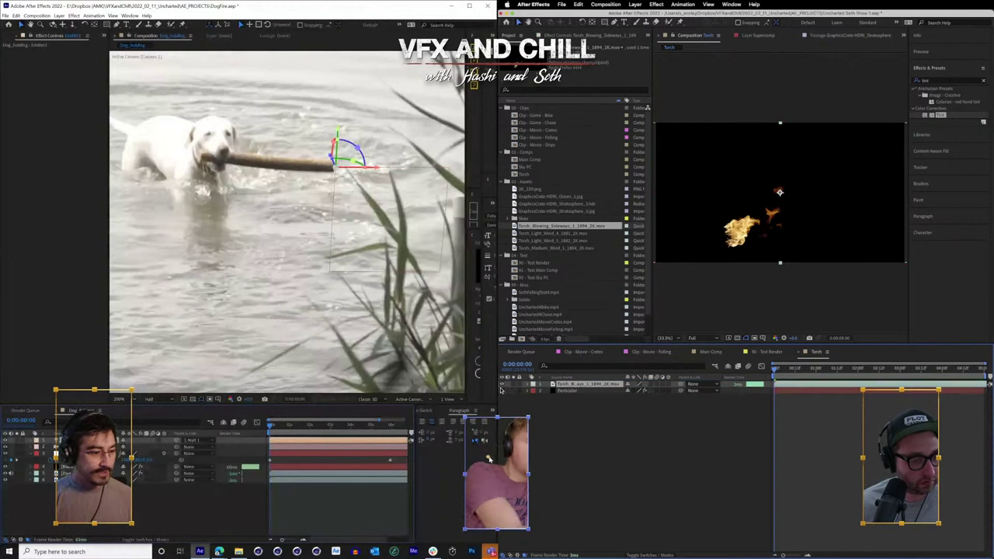
pyautogui.scroll(-1, 392, 224)
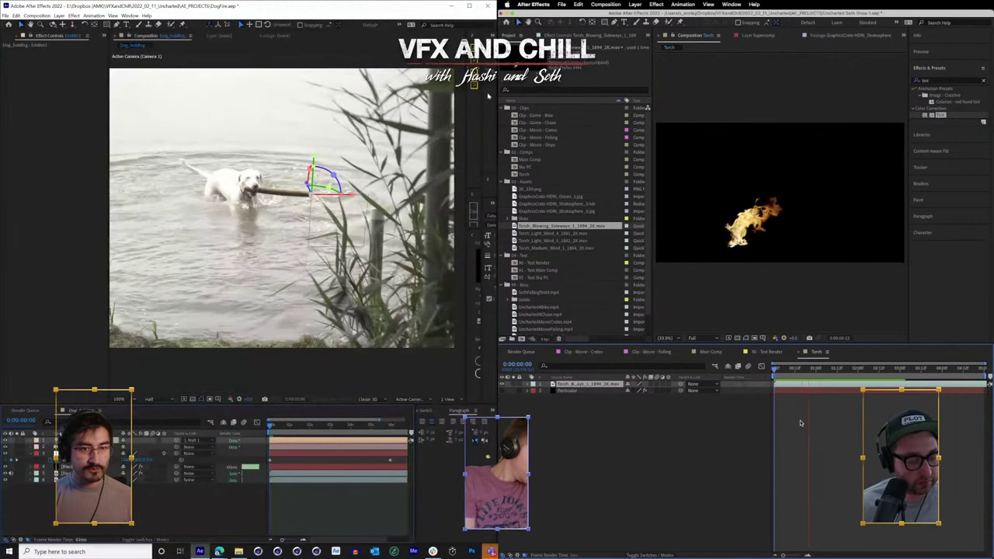
pyautogui.moveTo(529, 233); pyautogui.dragTo(504, 390)
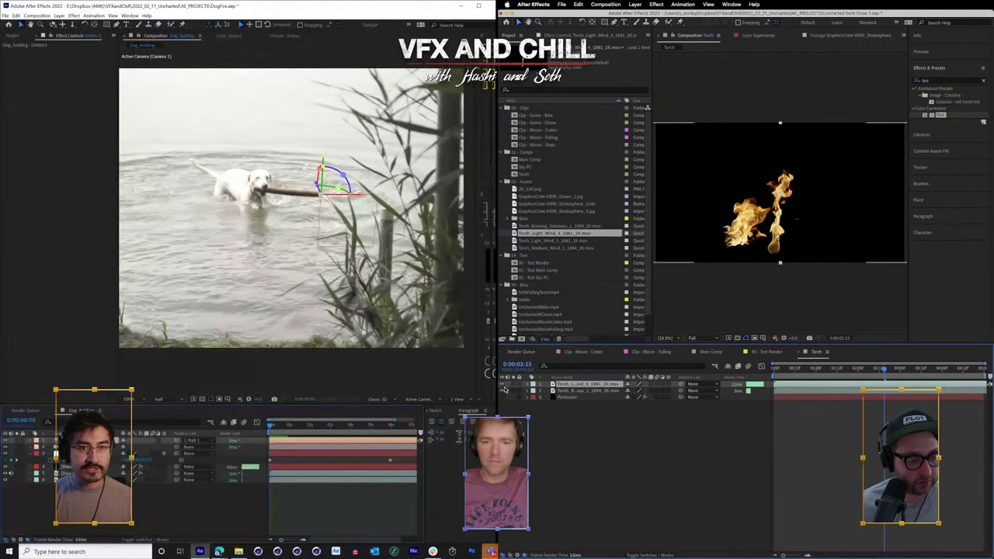
pyautogui.moveTo(488, 101); pyautogui.dragTo(452, 101)
pyautogui.moveTo(486, 103); pyautogui.dragTo(475, 112)
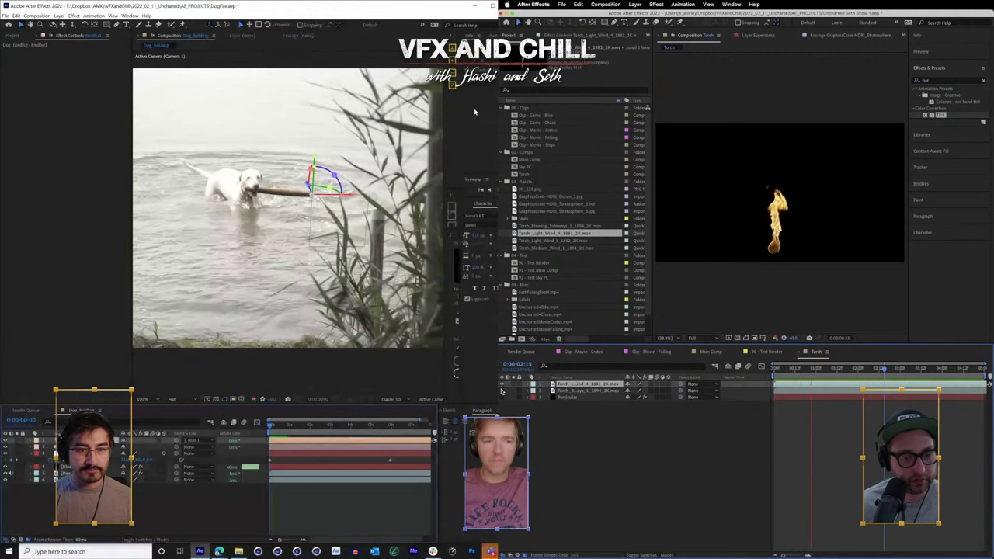
pyautogui.moveTo(519, 243); pyautogui.dragTo(573, 403)
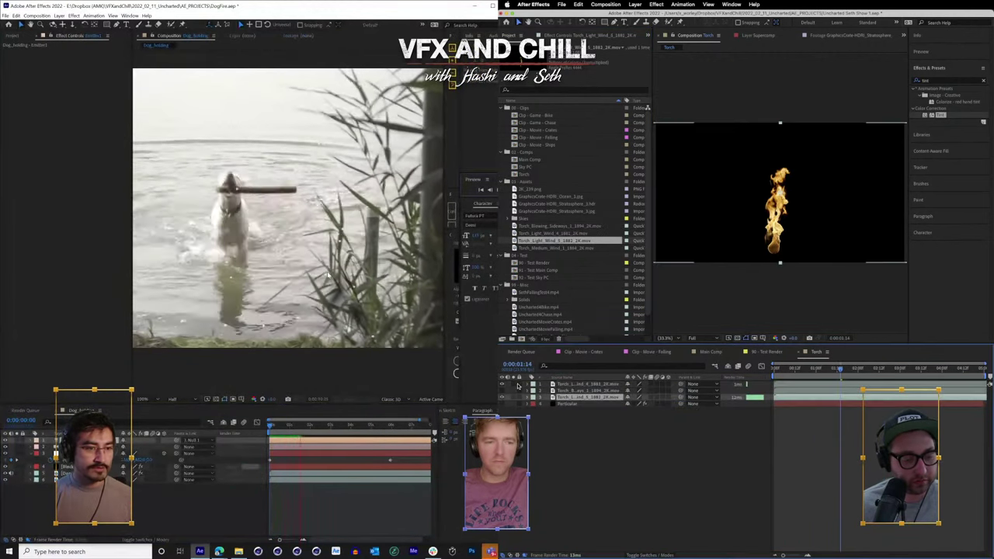
# - Label the Torch_Light_Wind_5 clip Red in the project, and set Particular's Emitter Size XYZ to 20 in Dog_holding
pyautogui.click(295, 458)
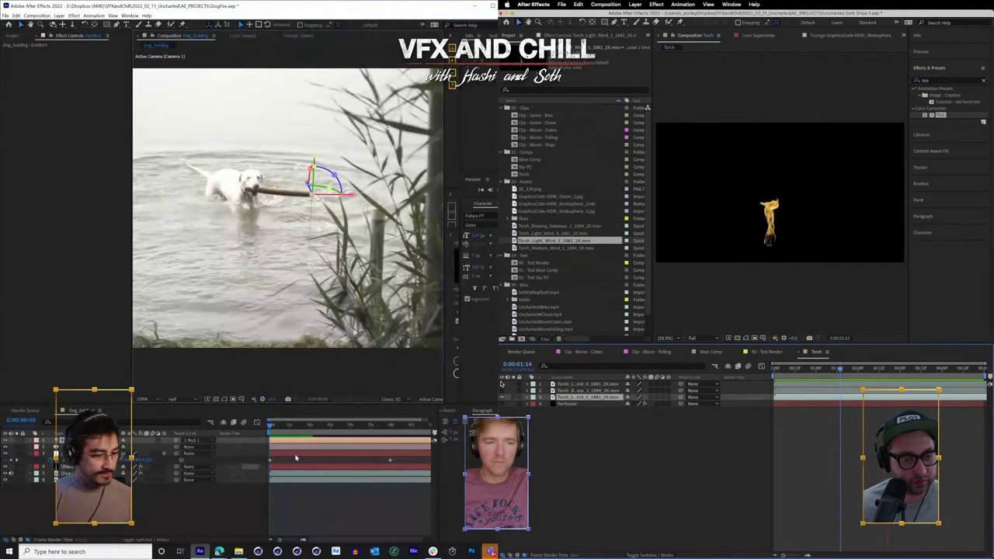
pyautogui.moveTo(292, 426); pyautogui.dragTo(269, 426)
pyautogui.click(70, 454)
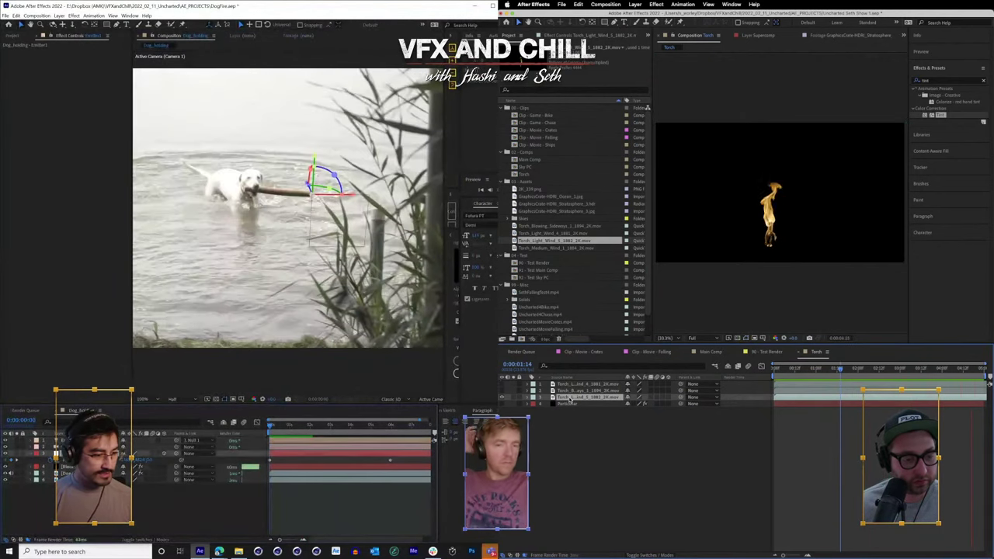
pyautogui.click(70, 467)
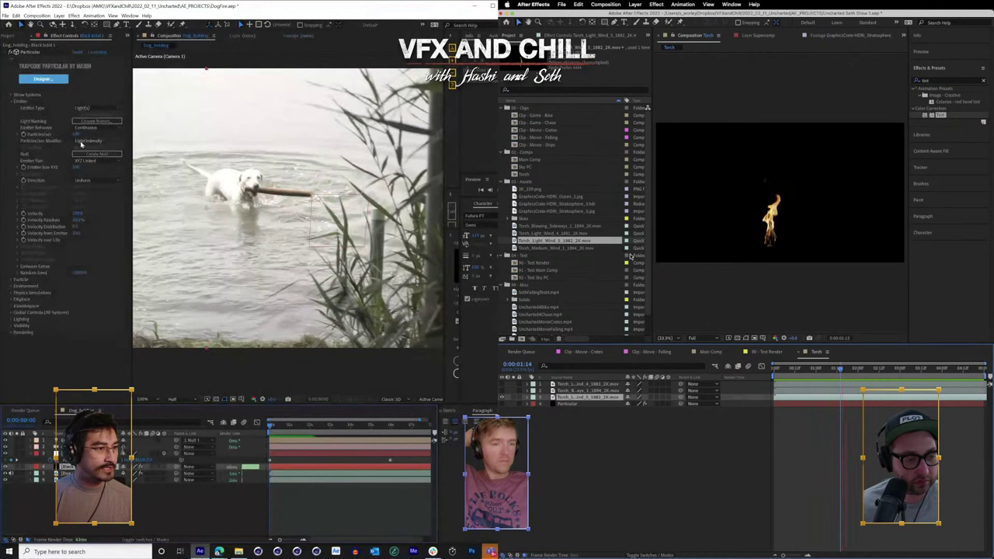
pyautogui.click(78, 167)
pyautogui.click(627, 242)
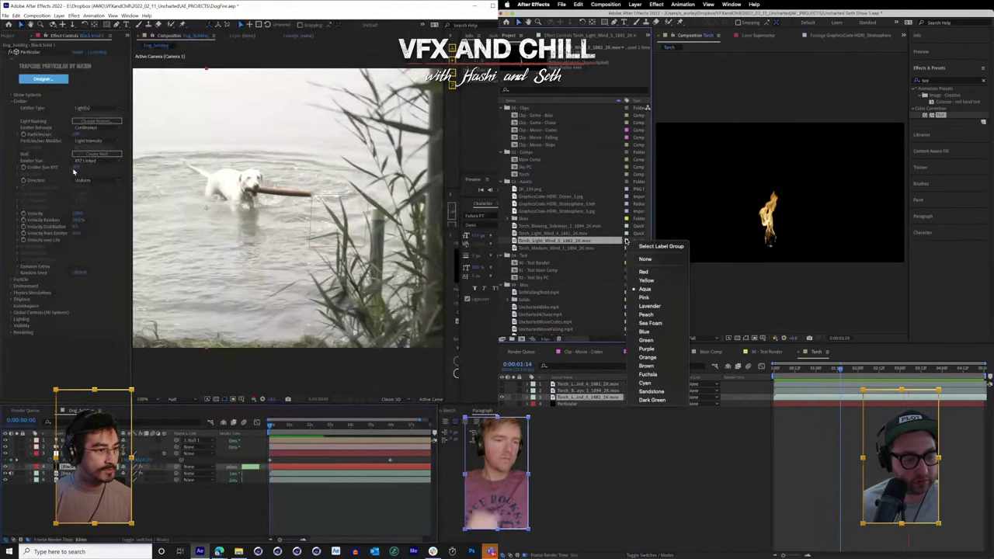
pyautogui.click(650, 272)
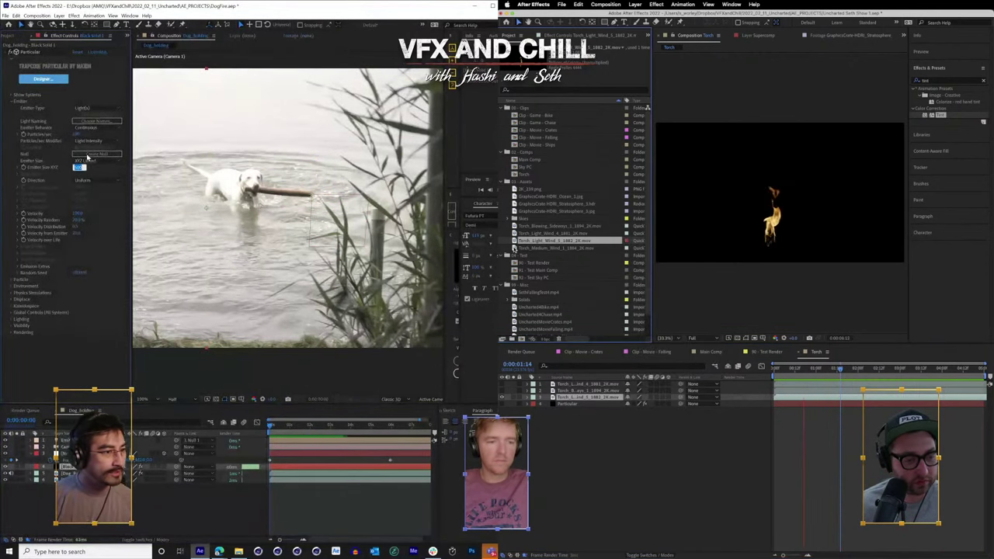
# - Try Torch_Medium_Wind_1 in Torch and delete every clip layer except Torch_Light_Wind_5, and hide the bottom Dog_holding.mp4 footage layer
pyautogui.moveTo(544, 248); pyautogui.dragTo(550, 404)
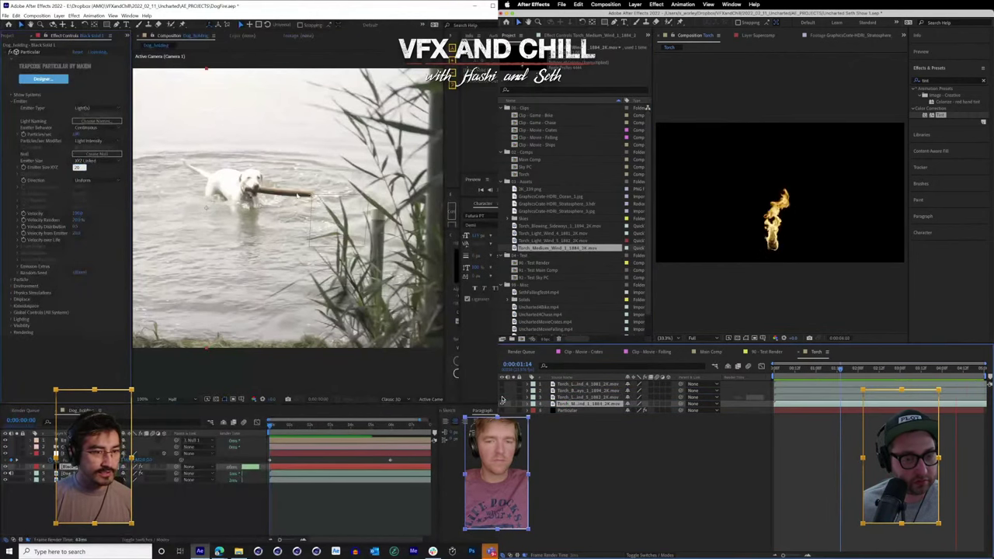
pyautogui.moveTo(277, 429); pyautogui.dragTo(300, 430)
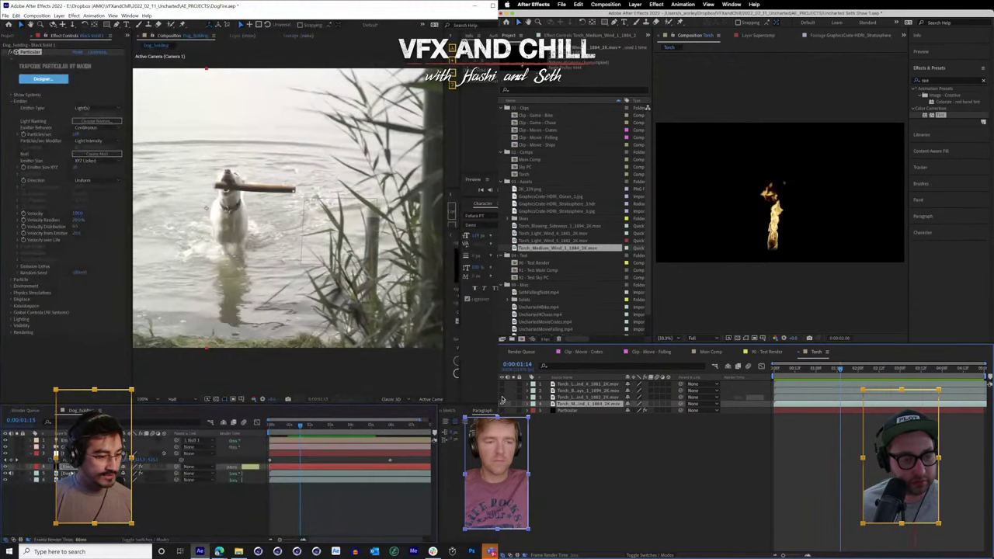
pyautogui.click(71, 473)
pyautogui.click(72, 480)
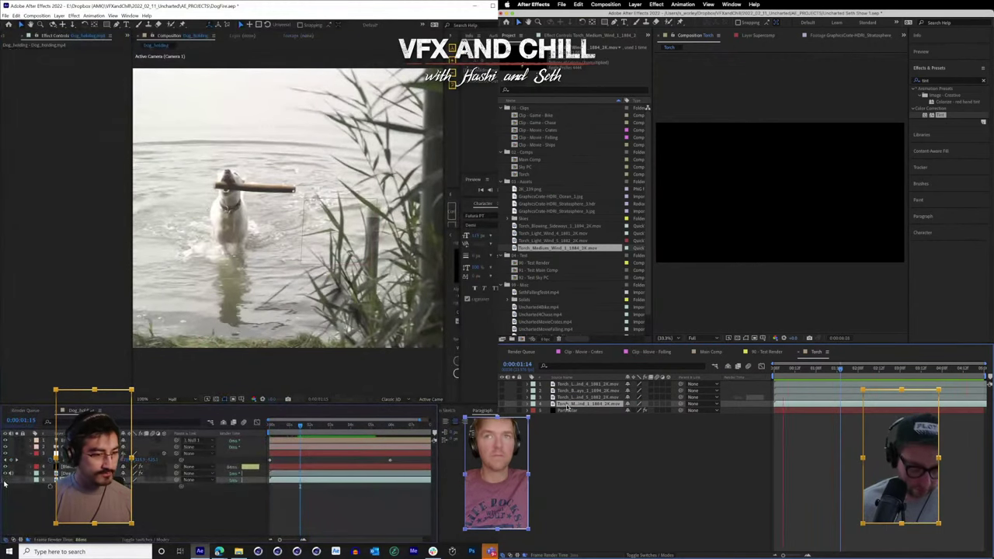
pyautogui.click(5, 480)
pyautogui.press('Delete')
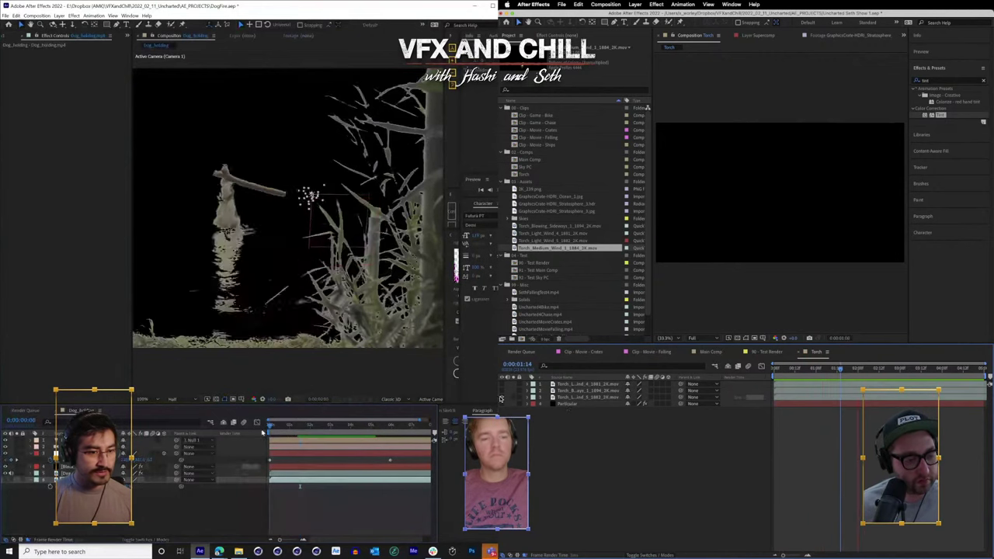
pyautogui.click(572, 386)
# - Scrub and preview Dog_holding while toggling the bottom footage layer's visibility to check the particles at the end of the stick
pyautogui.moveTo(312, 425); pyautogui.dragTo(381, 421)
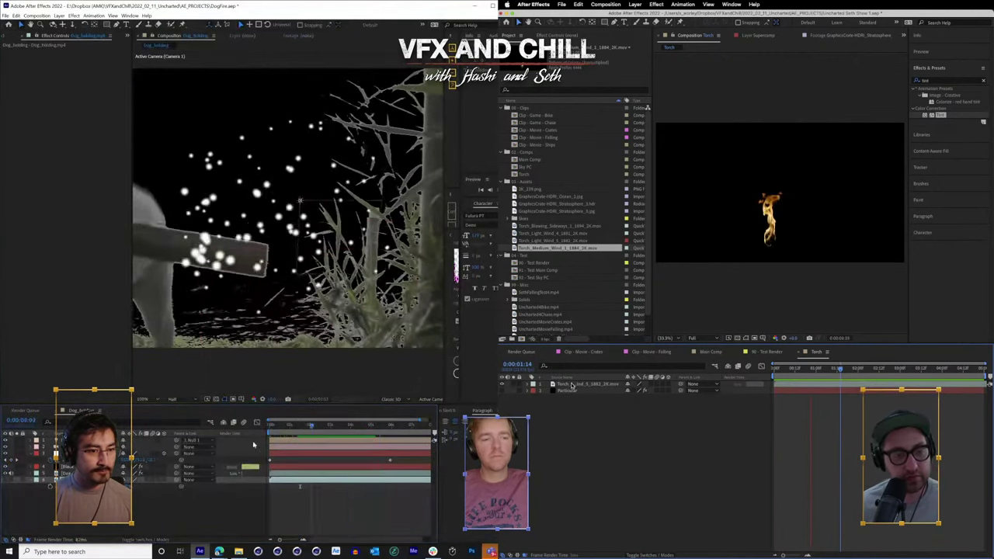
pyautogui.press('Home')
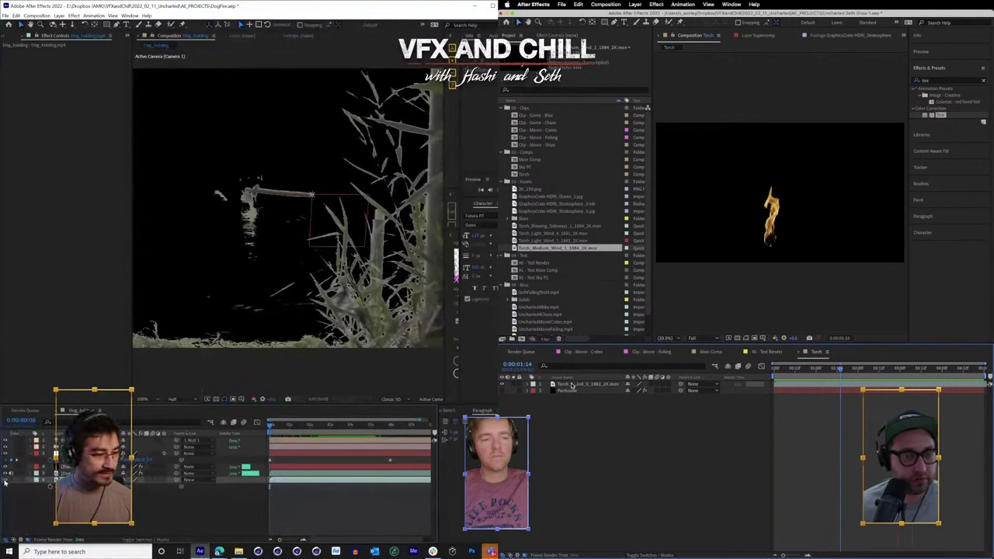
pyautogui.click(5, 482)
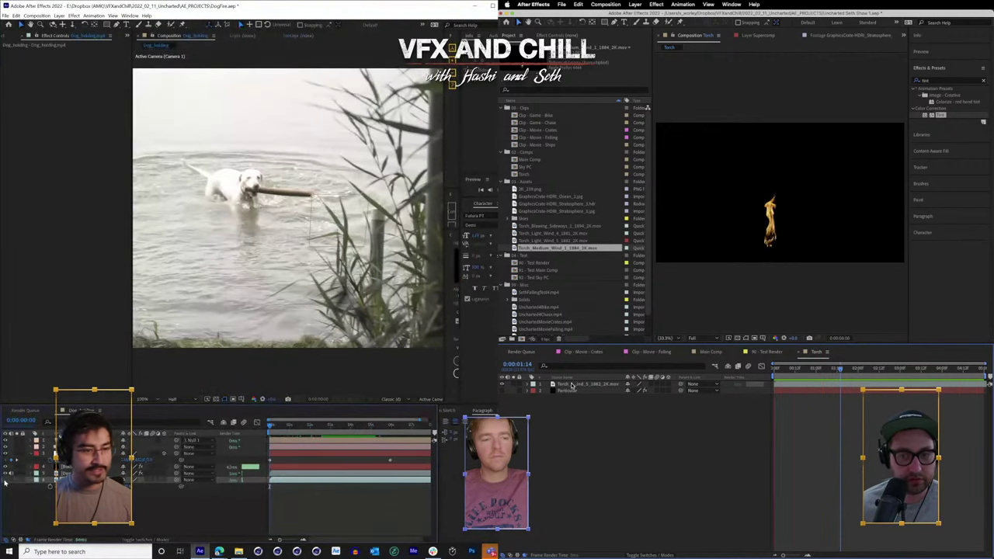
pyautogui.click(5, 481)
pyautogui.click(6, 481)
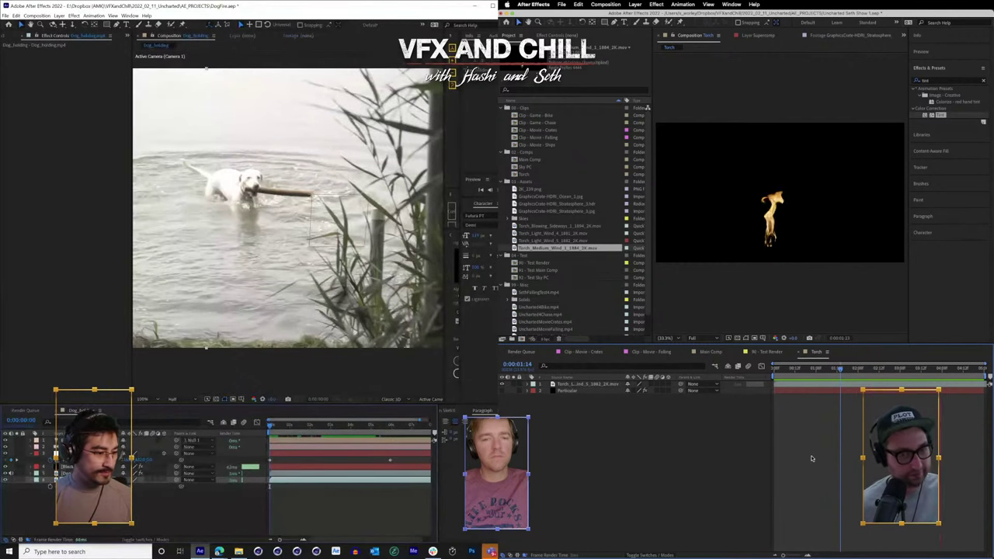
pyautogui.click(6, 481)
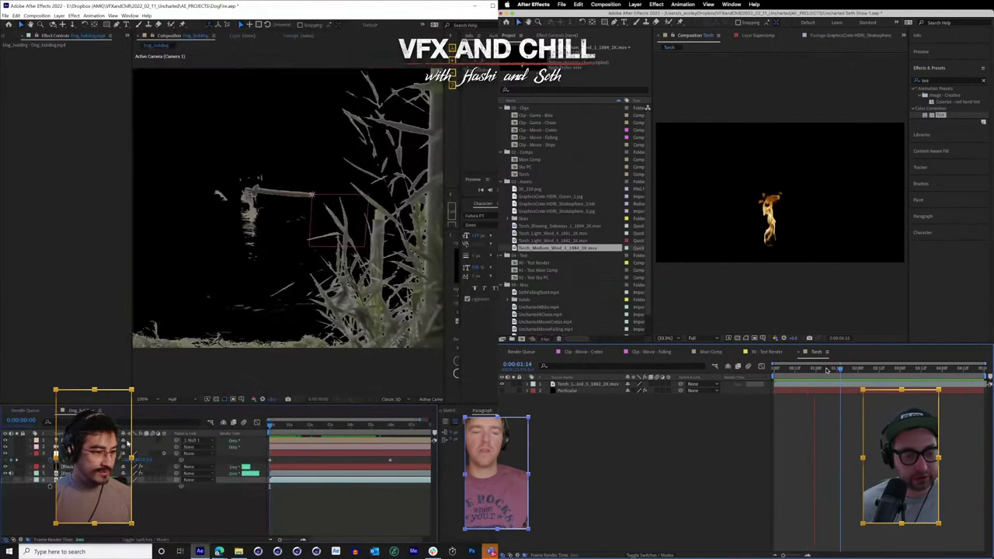
pyautogui.press('space')
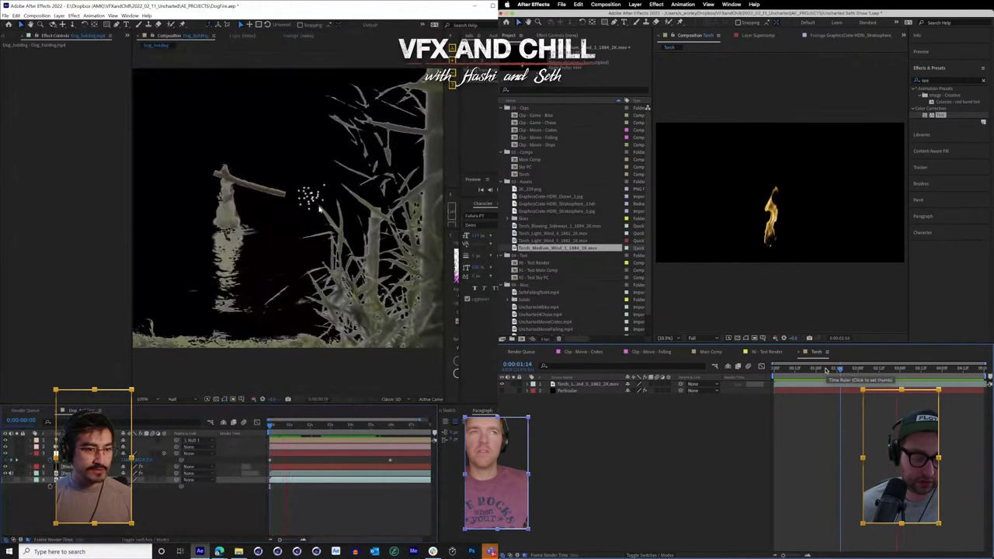
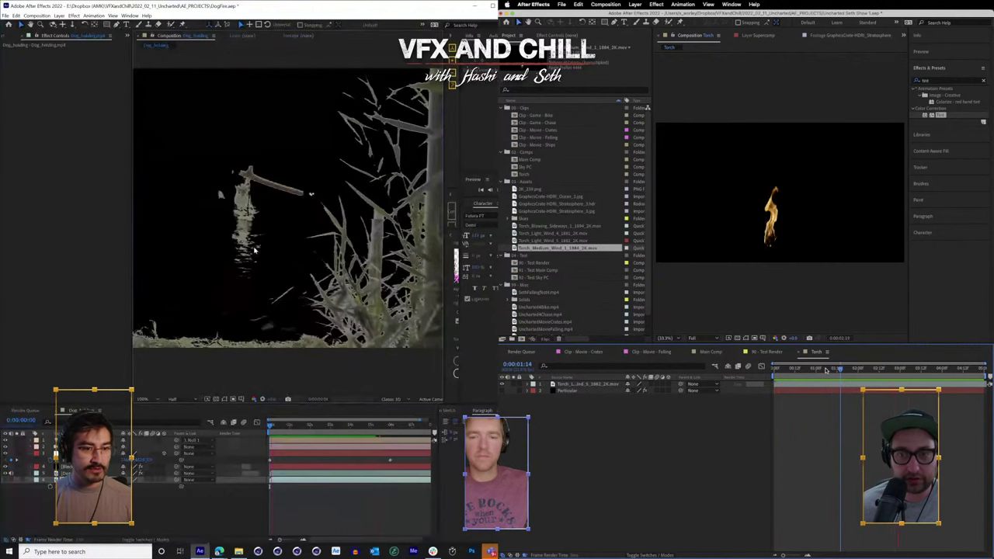
pyautogui.press('space')
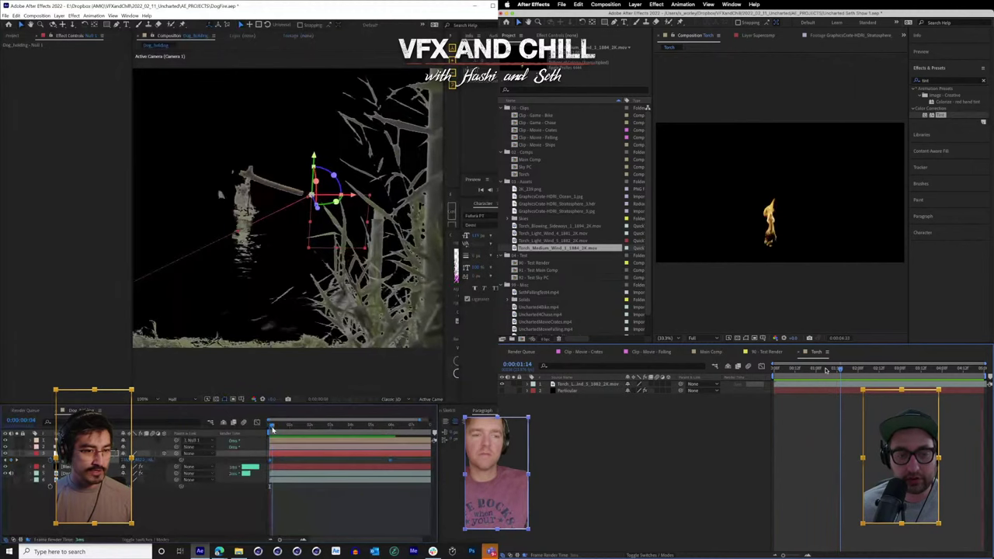
# - Hide Torch_Light_Wind_5, show the Particular layer in the Torch composition, and open the Particular effect's Designer
pyautogui.click(501, 385)
pyautogui.click(503, 390)
pyautogui.click(570, 391)
pyautogui.click(570, 35)
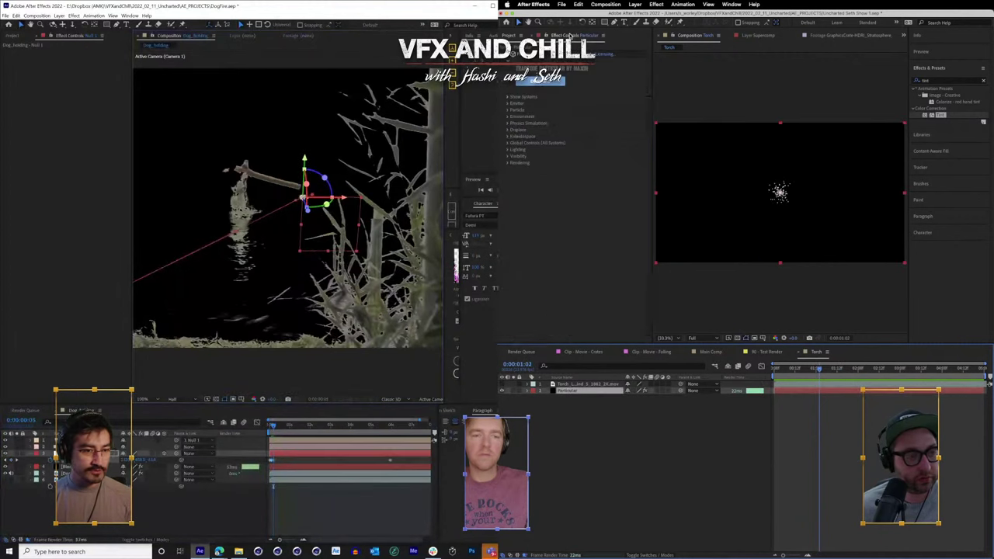
pyautogui.scroll(2, 335, 223)
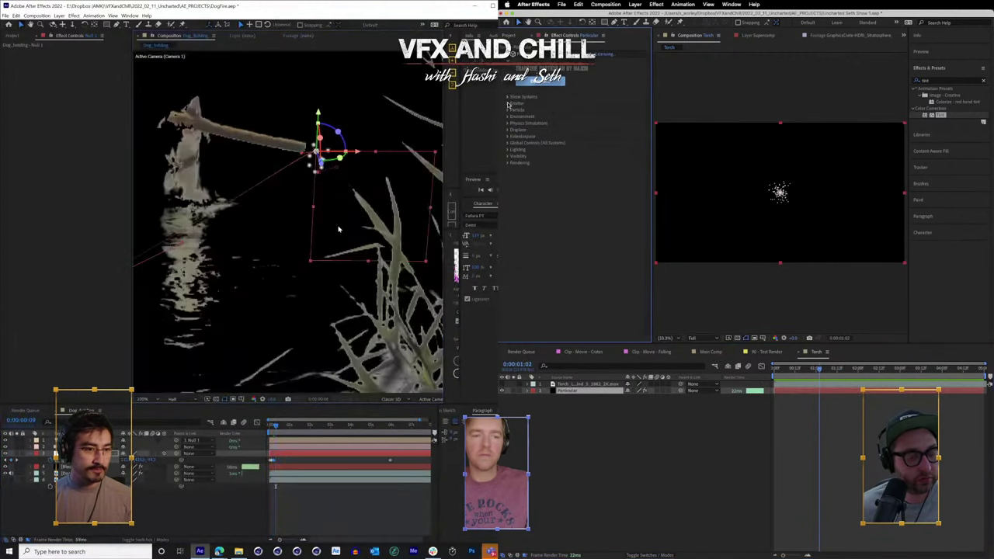
pyautogui.click(530, 82)
# - Advance four frames in Dog_holding and keyframe Null 1's position at the end of the dog's stick
pyautogui.press('pagedown')
pyautogui.press('pagedown')
pyautogui.press('pagedown')
pyautogui.press('pagedown')
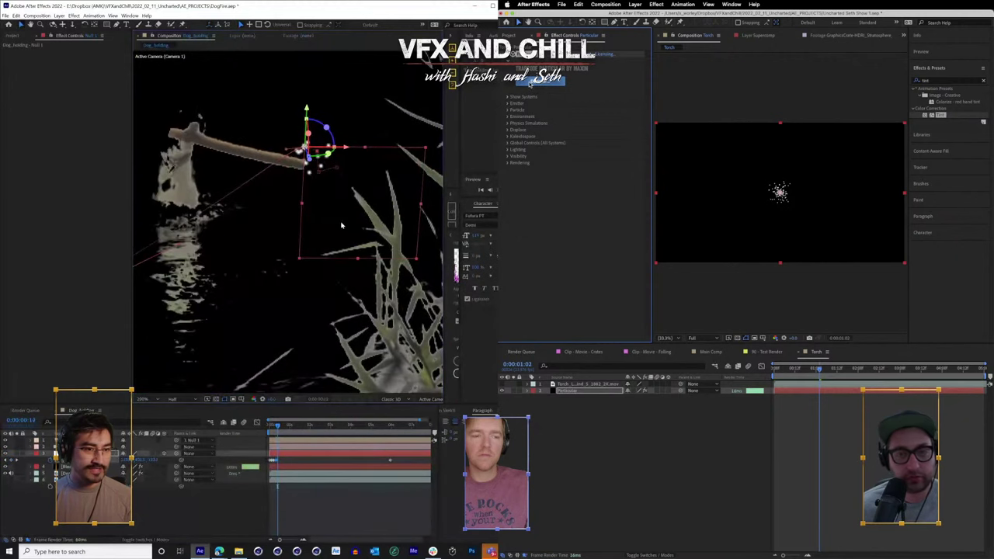
pyautogui.moveTo(342, 223); pyautogui.dragTo(339, 242)
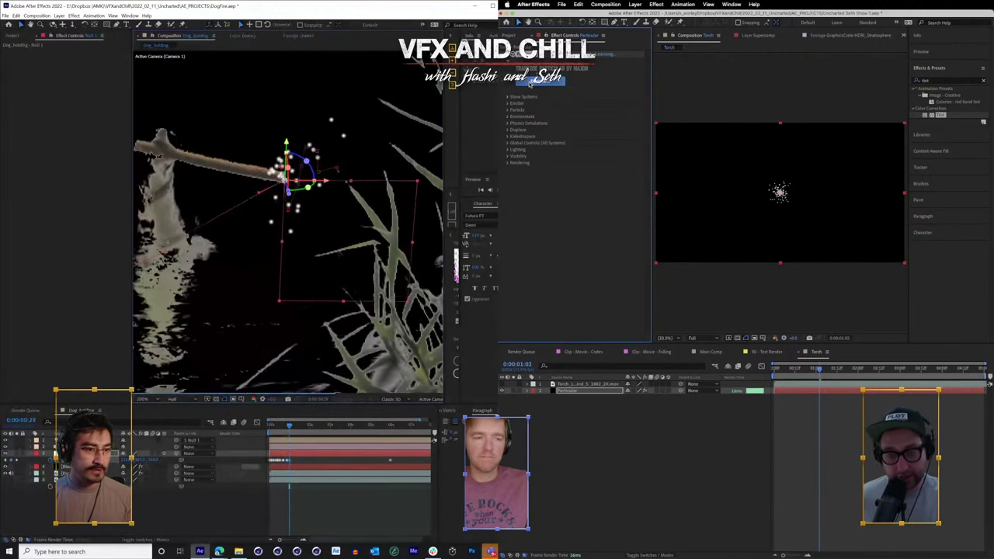
# - Open Particular's Designer in Torch and browse its fire presets while keyframing Null 1 at the stick's end in Dog_holding
pyautogui.click(530, 81)
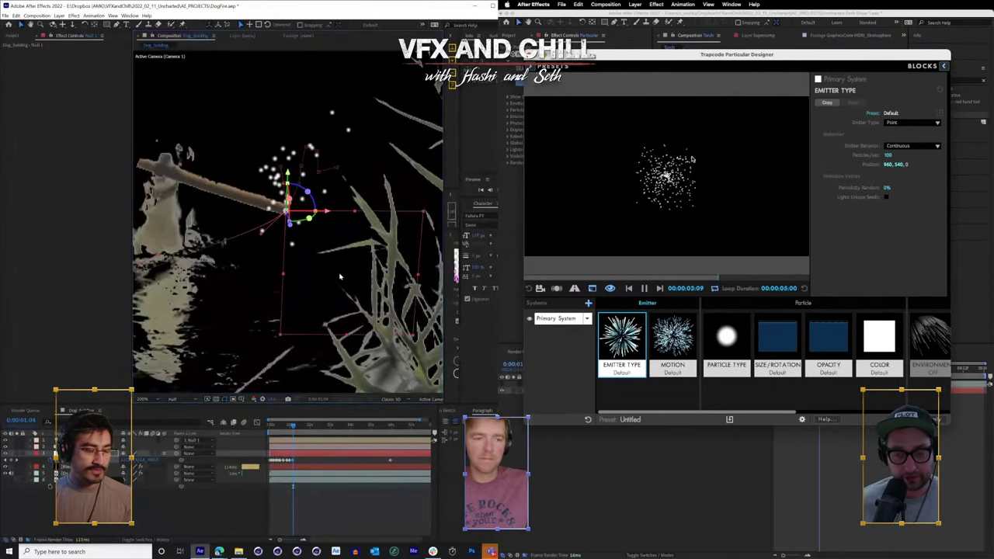
pyautogui.click(532, 67)
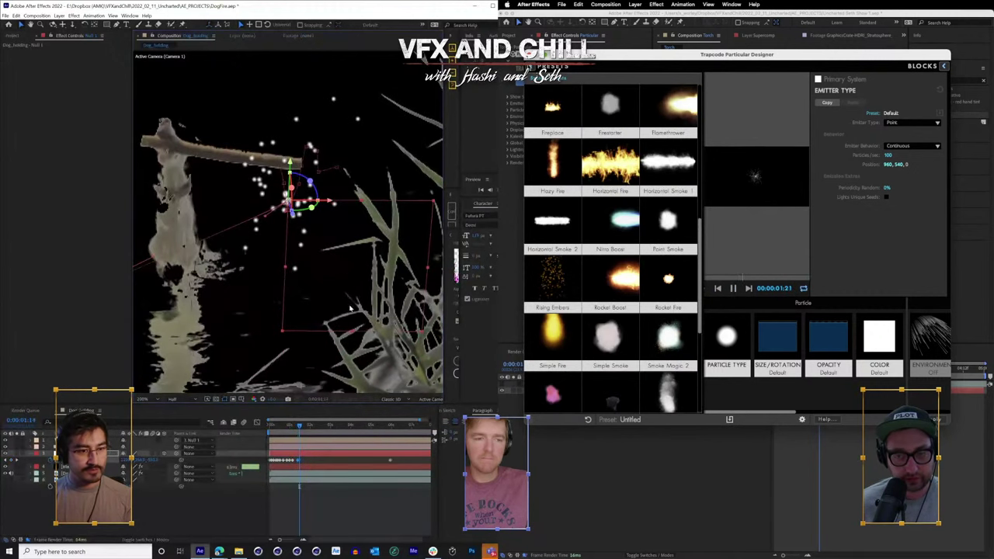
pyautogui.moveTo(360, 276); pyautogui.dragTo(375, 254)
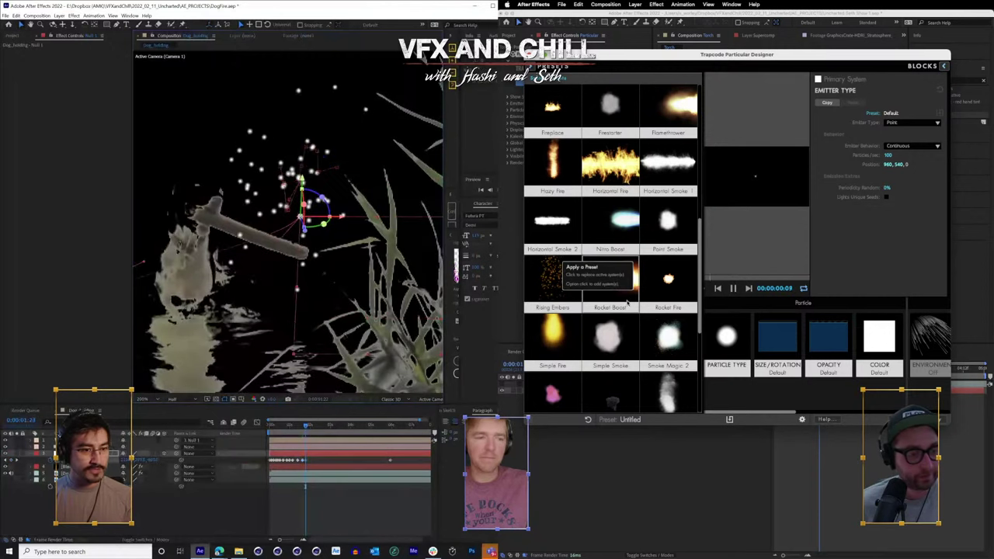
pyautogui.click(573, 269)
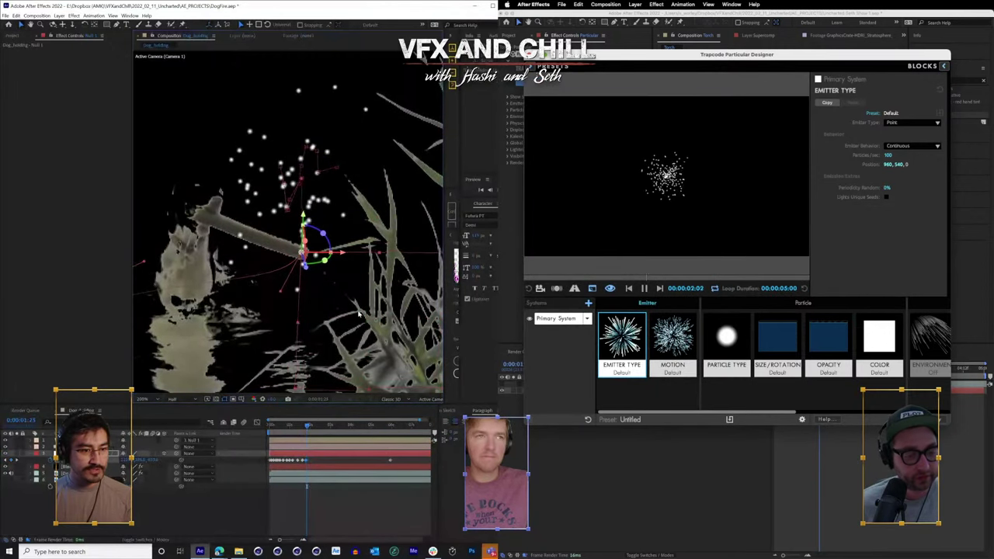
pyautogui.moveTo(358, 313); pyautogui.dragTo(388, 299)
# - Set the emitter's Motion Velocity to 0 in Torch's Particular Designer, and advance Dog_holding five frames
pyautogui.click(672, 342)
pyautogui.press('pagedown')
pyautogui.press('pagedown')
pyautogui.press('pagedown')
pyautogui.press('pagedown')
pyautogui.press('pagedown')
pyautogui.click(888, 207)
pyautogui.write('0')
pyautogui.press('Return')
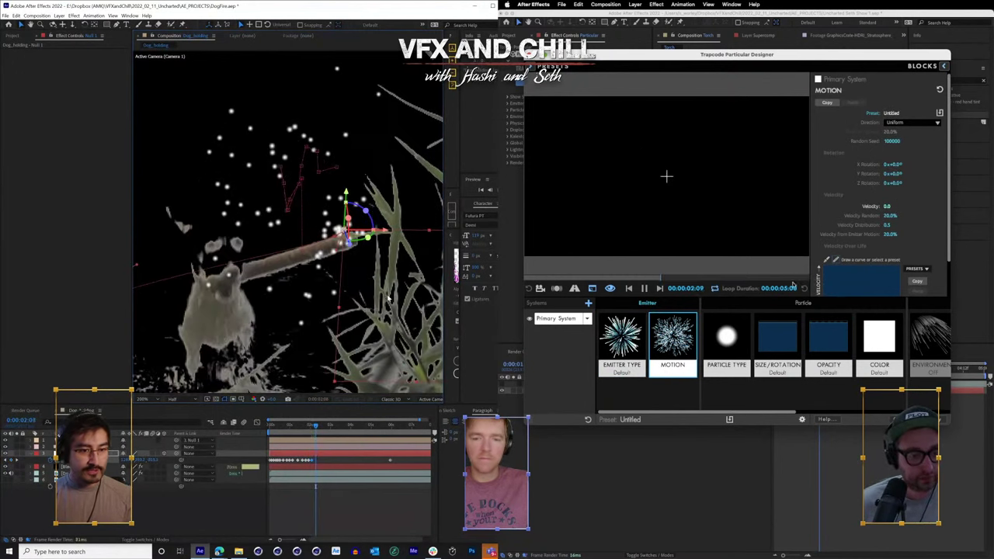
# - Set the Particle Type to Sprite in Particular's Designer and look through the sprite, physics and blend settings
pyautogui.click(727, 342)
pyautogui.click(912, 123)
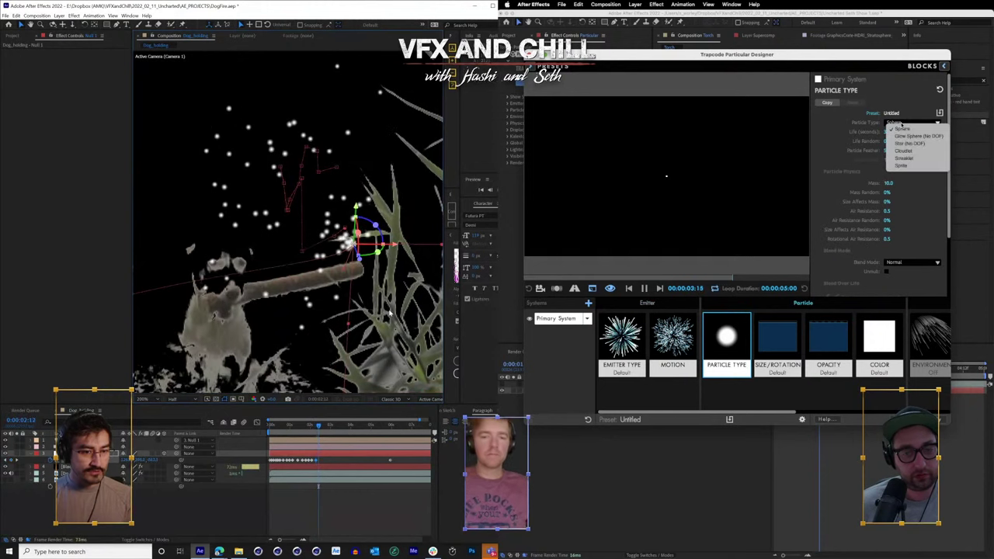
pyautogui.click(904, 165)
pyautogui.scroll(-2, 369, 310)
pyautogui.scroll(-5, 893, 187)
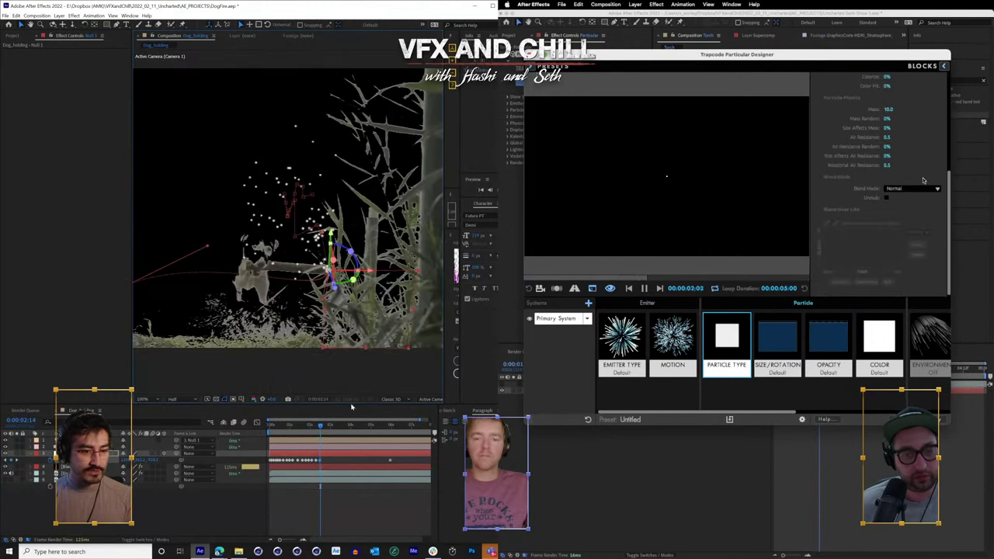
pyautogui.scroll(3, 916, 212)
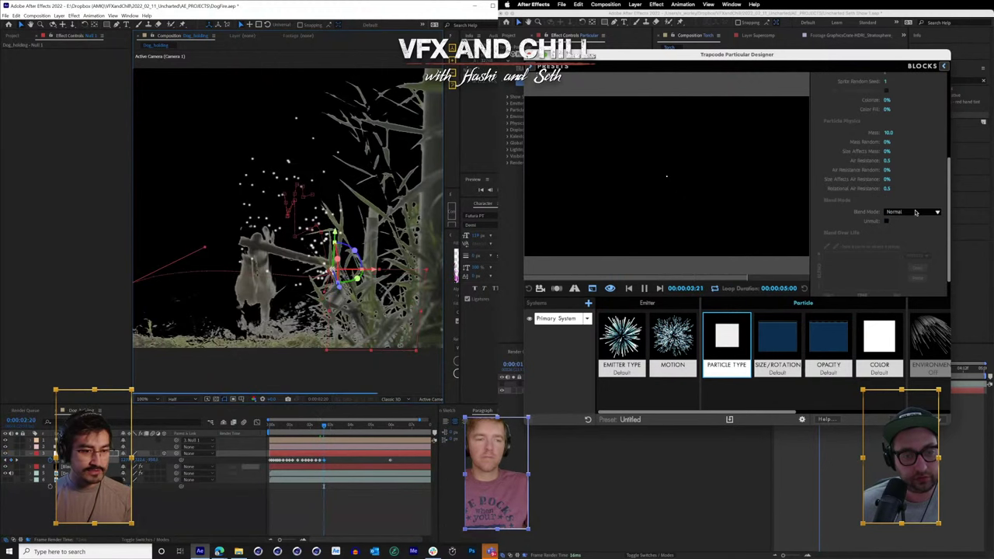
pyautogui.scroll(1, 912, 194)
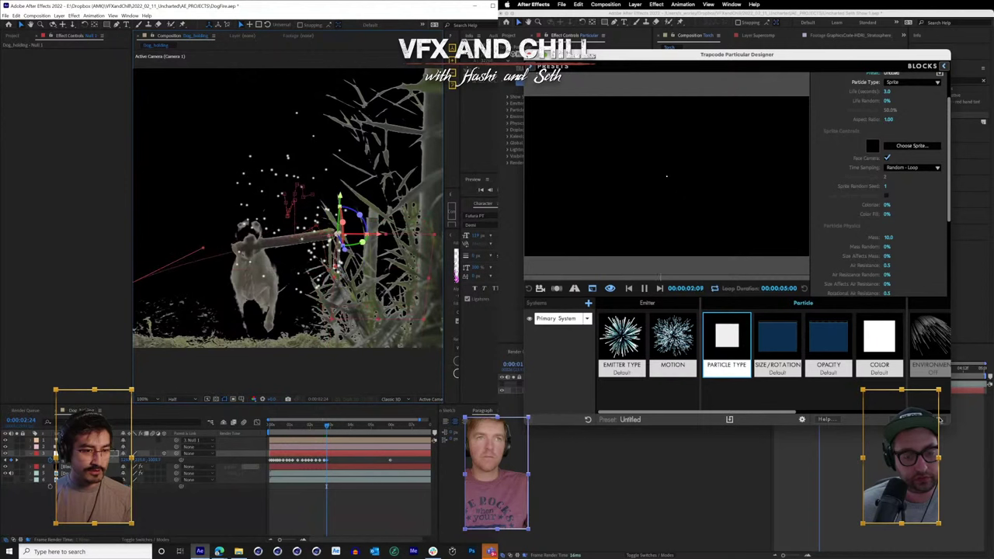
# - Expand Particular's Particle settings down to the sprite options in Torch, and keyframe Null 1 at the stick's end in Dog_holding
pyautogui.press('pagedown')
pyautogui.press('pagedown')
pyautogui.press('pagedown')
pyautogui.press('pagedown')
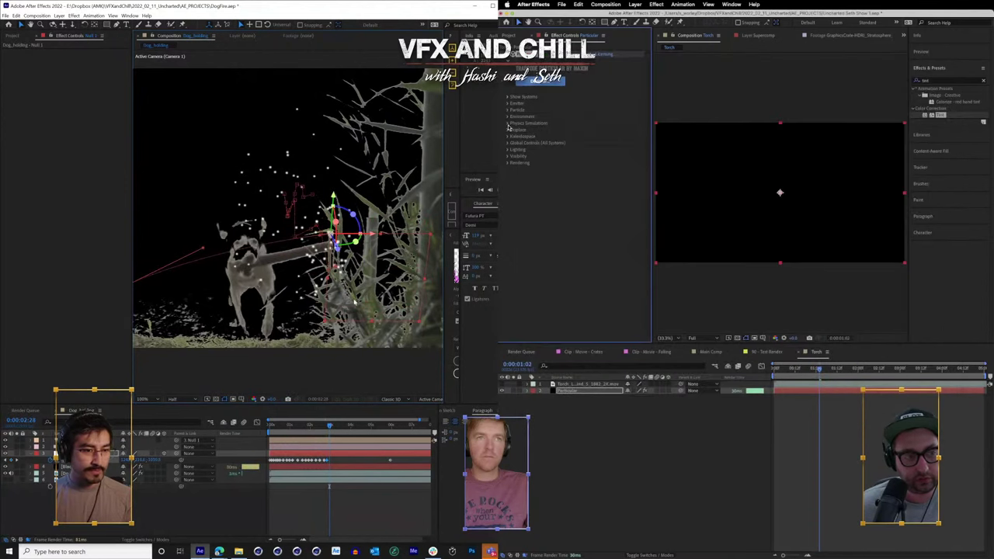
pyautogui.click(507, 109)
pyautogui.moveTo(334, 235); pyautogui.dragTo(336, 272)
pyautogui.click(611, 137)
pyautogui.moveTo(334, 426); pyautogui.dragTo(341, 428)
# - Use Torch_Light_Wind_5_1882_2K.mov as Particular's sprite layer in Torch, and keyframe Null 1 on the stick's end at 0:00:03:15 in Dog_holding
pyautogui.click(514, 143)
pyautogui.click(596, 149)
pyautogui.moveTo(337, 272); pyautogui.dragTo(334, 239)
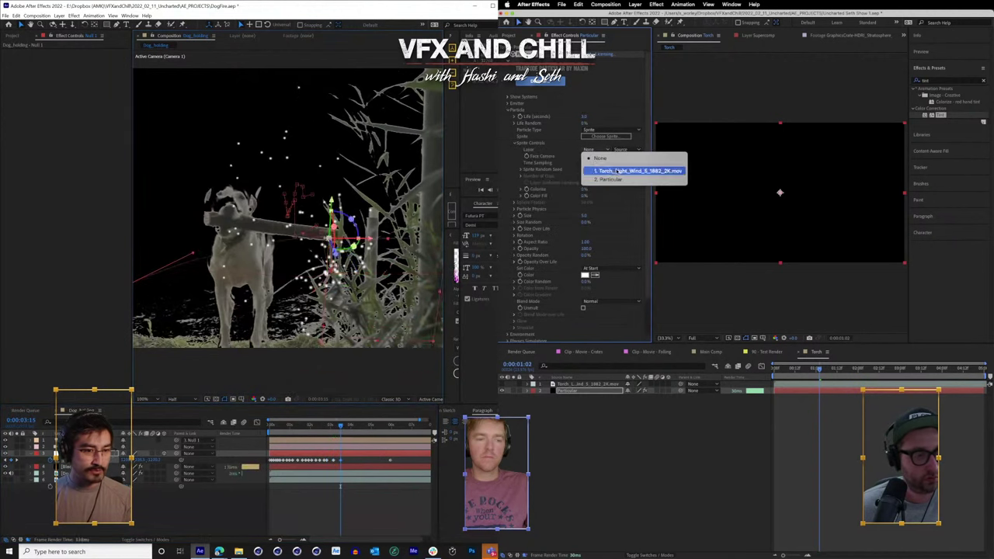
pyautogui.click(617, 171)
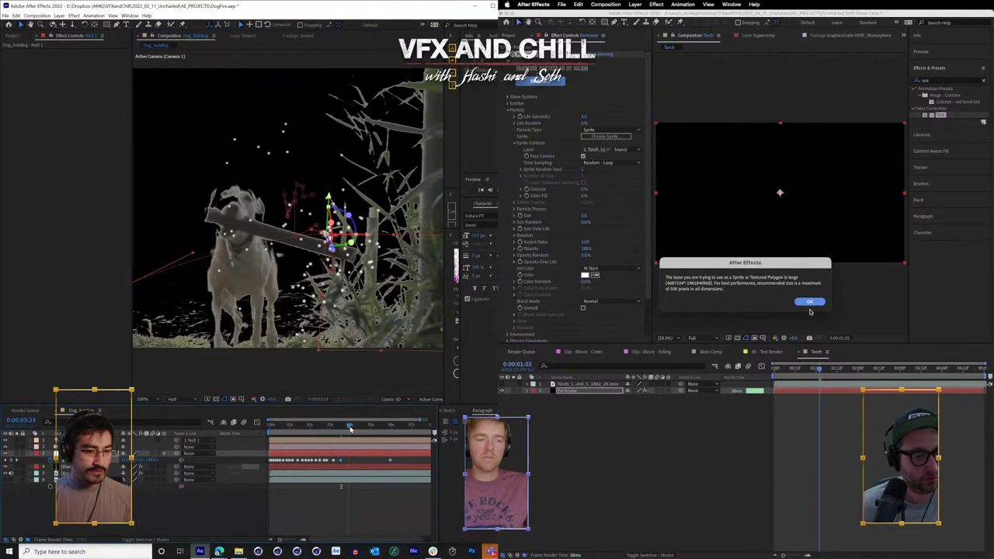
pyautogui.click(806, 303)
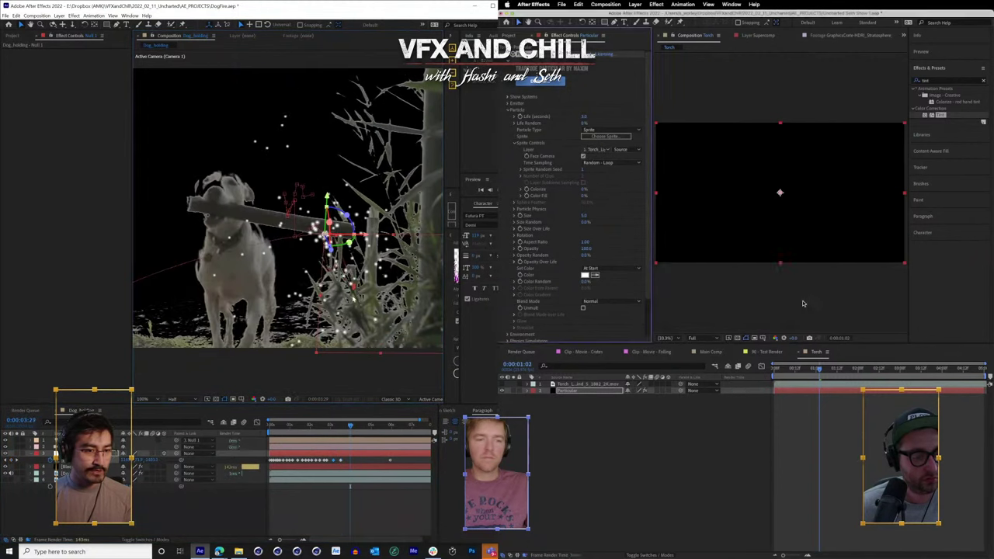
# - Enlarge Particular's particle Size until the torch sprite shows in Torch, and keyframe Null 1 along the stick's end from 0:00:03:29 to 0:00:05:03
pyautogui.moveTo(329, 233); pyautogui.dragTo(354, 231)
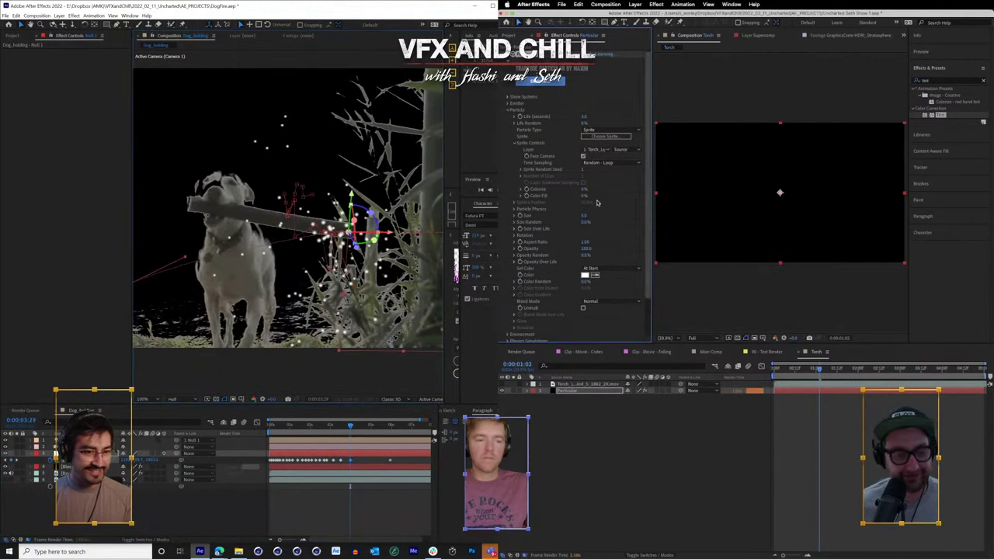
pyautogui.press('pagedown')
pyautogui.click(365, 426)
pyautogui.moveTo(585, 216); pyautogui.dragTo(617, 214)
pyautogui.moveTo(327, 236); pyautogui.dragTo(344, 268)
pyautogui.click(373, 428)
pyautogui.moveTo(617, 214); pyautogui.dragTo(695, 214)
pyautogui.moveTo(299, 270); pyautogui.dragTo(316, 251)
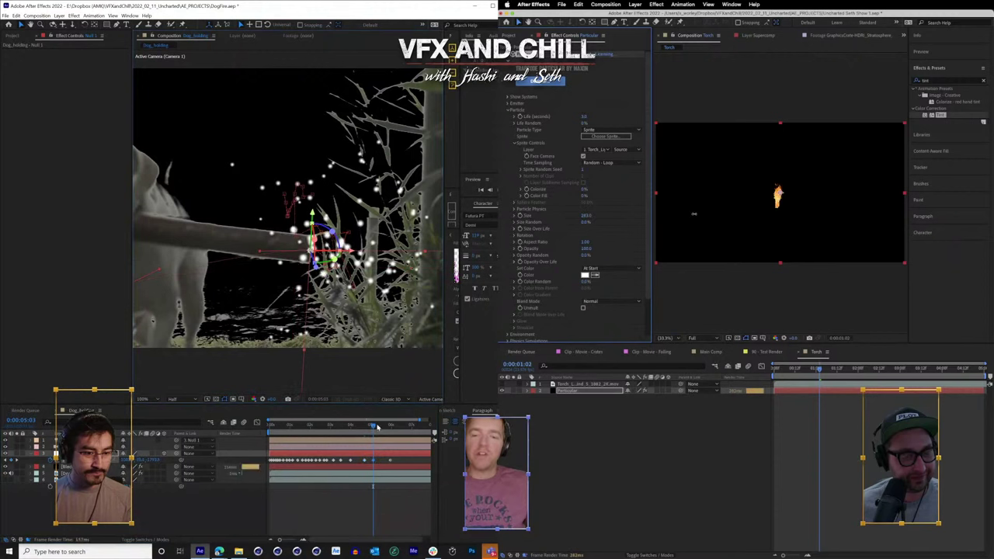
pyautogui.moveTo(376, 427); pyautogui.dragTo(379, 427)
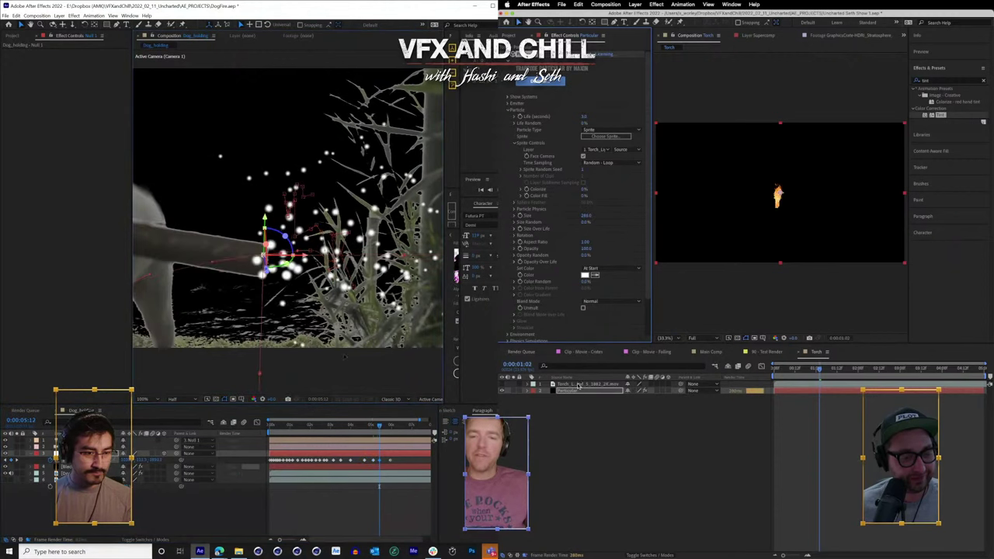
# - Pre-compose the Torch_Light_Wind_5 layer with all attributes moved into the new composition, and adjust Null 1 at 0:00:04:13 in Dog_holding
pyautogui.click(388, 428)
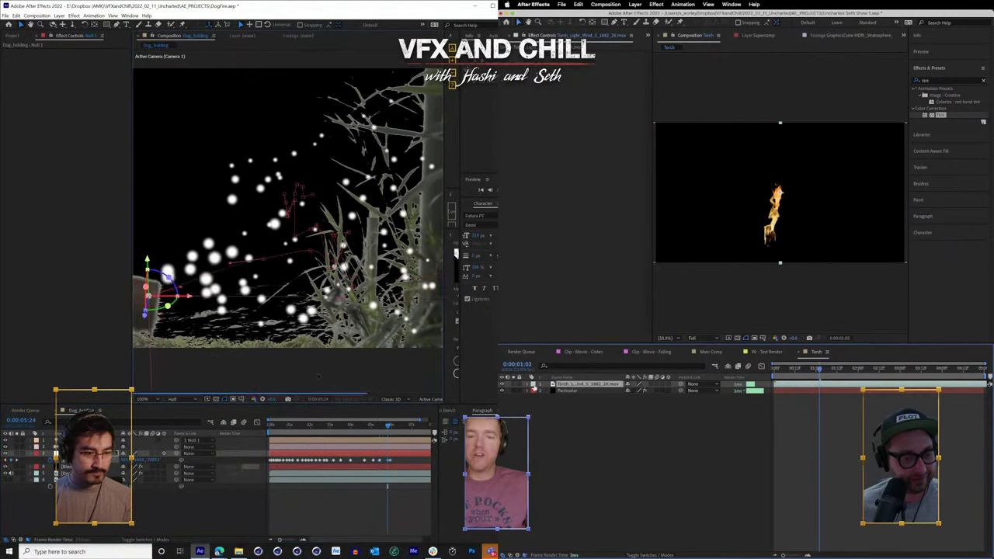
pyautogui.click(362, 427)
pyautogui.moveTo(361, 426); pyautogui.dragTo(359, 427)
pyautogui.press('super+shift+c')
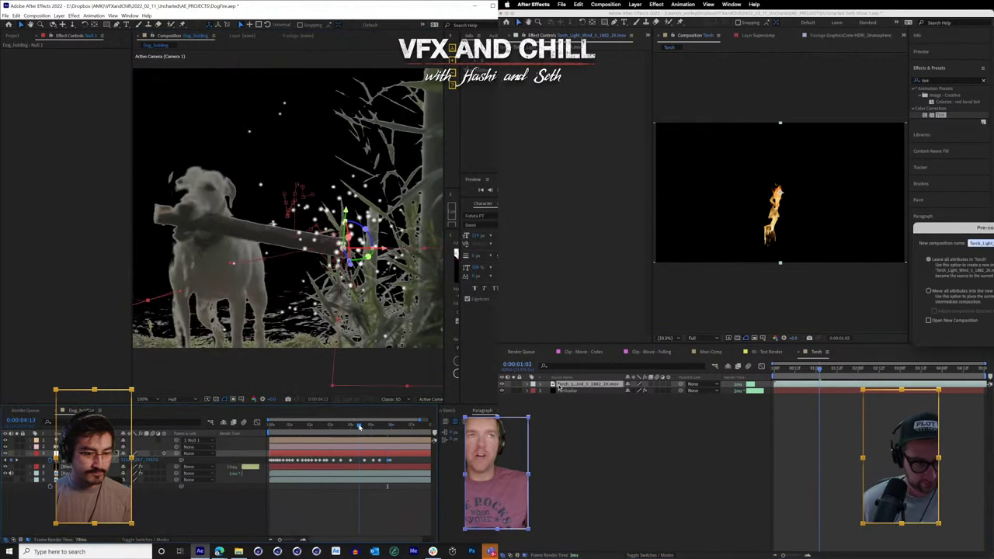
pyautogui.moveTo(347, 249); pyautogui.dragTo(349, 249)
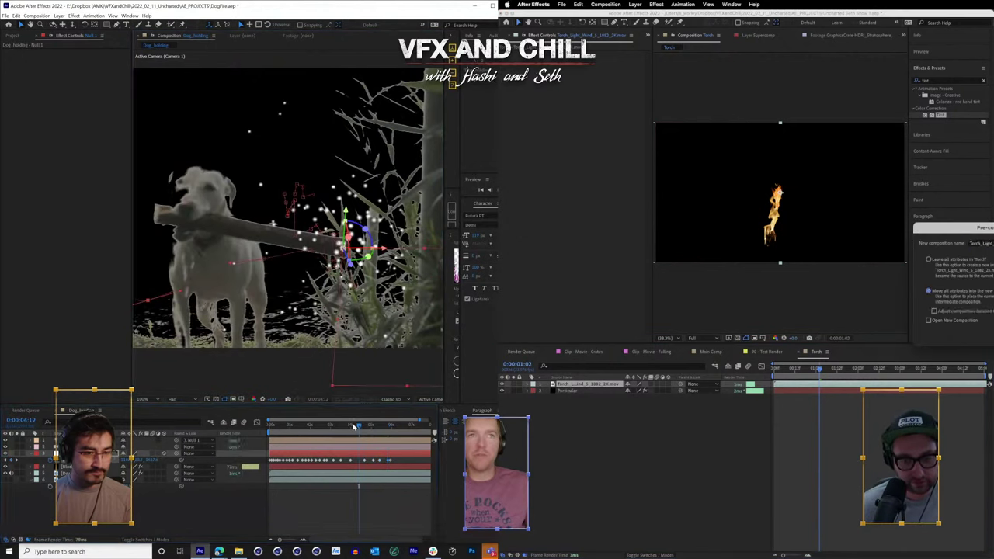
pyautogui.press('Return')
pyautogui.moveTo(353, 426); pyautogui.dragTo(164, 397)
pyautogui.click(806, 301)
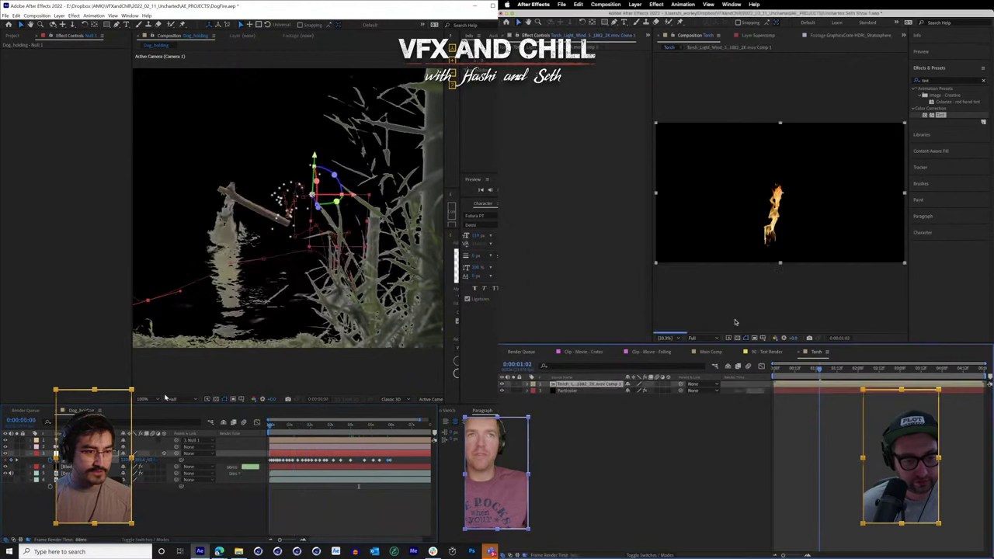
# - Offset the torch clip's Anchor Point inside the new pre-comp so the flame's base sits at the composition centre
pyautogui.doubleClick(552, 385)
pyautogui.click(584, 389)
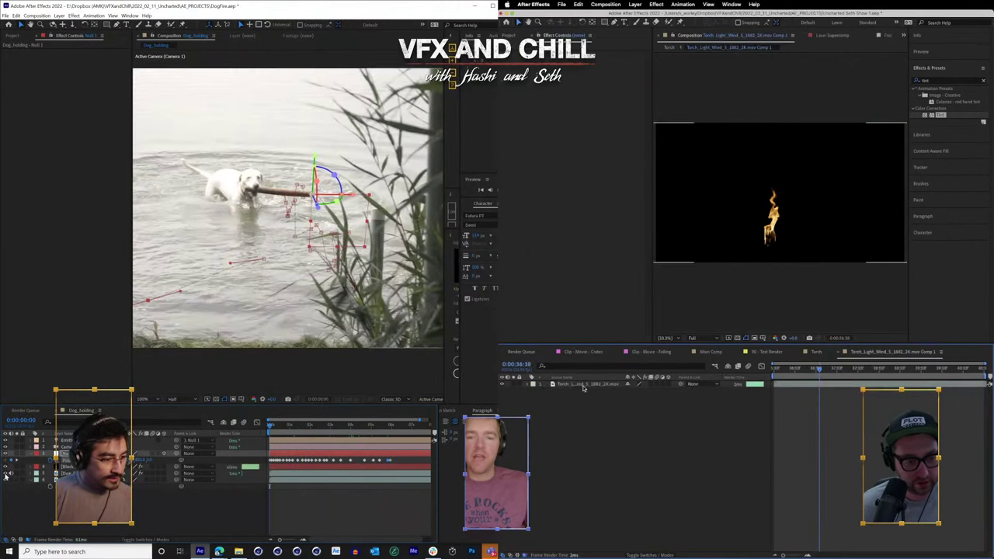
pyautogui.click(218, 552)
pyautogui.moveTo(644, 391); pyautogui.dragTo(764, 397)
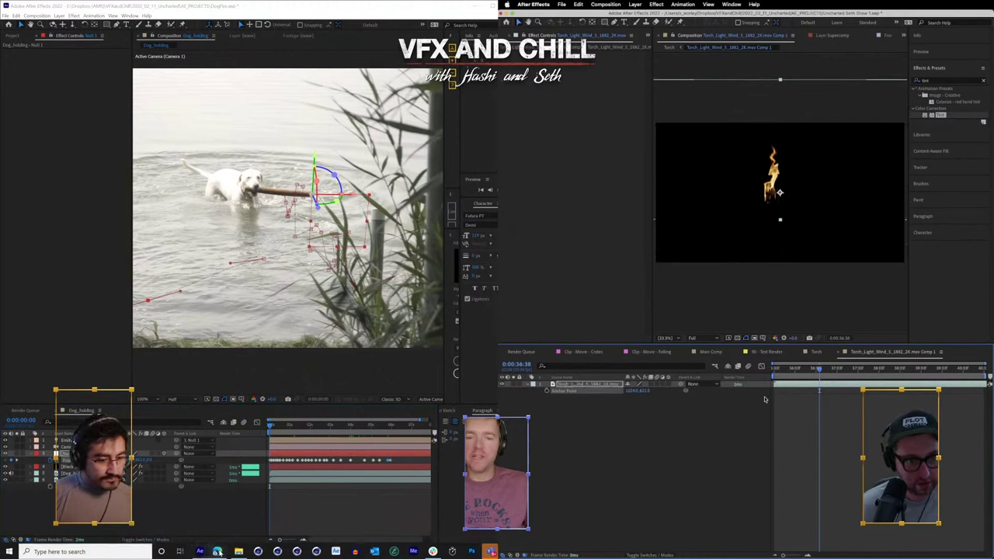
pyautogui.moveTo(633, 391); pyautogui.dragTo(628, 391)
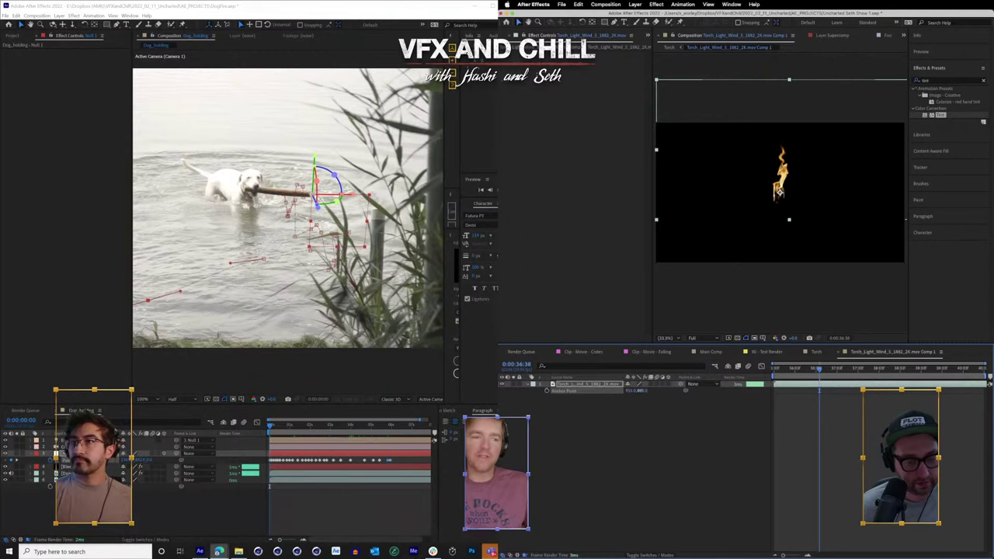
pyautogui.moveTo(627, 391); pyautogui.dragTo(631, 391)
pyautogui.click(648, 419)
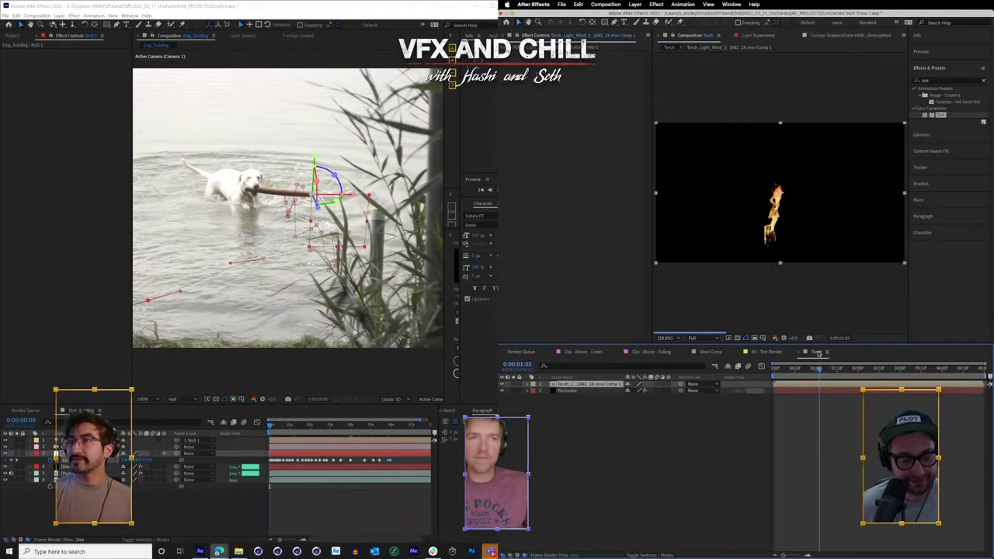
# - Glance at the 90 - Test Render composition, return to Torch, and hide the pre-composed torch layer with Particular selected
pyautogui.click(814, 352)
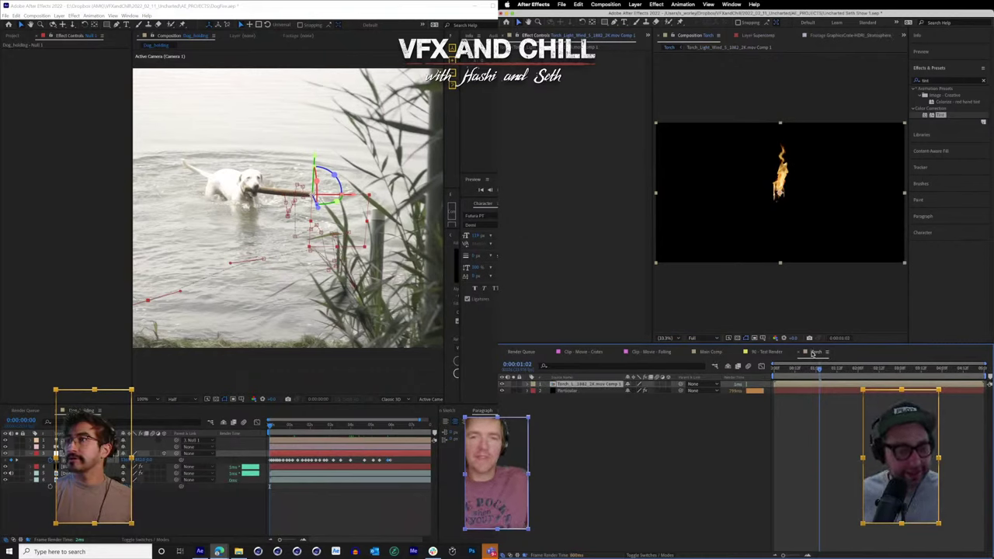
pyautogui.click(769, 352)
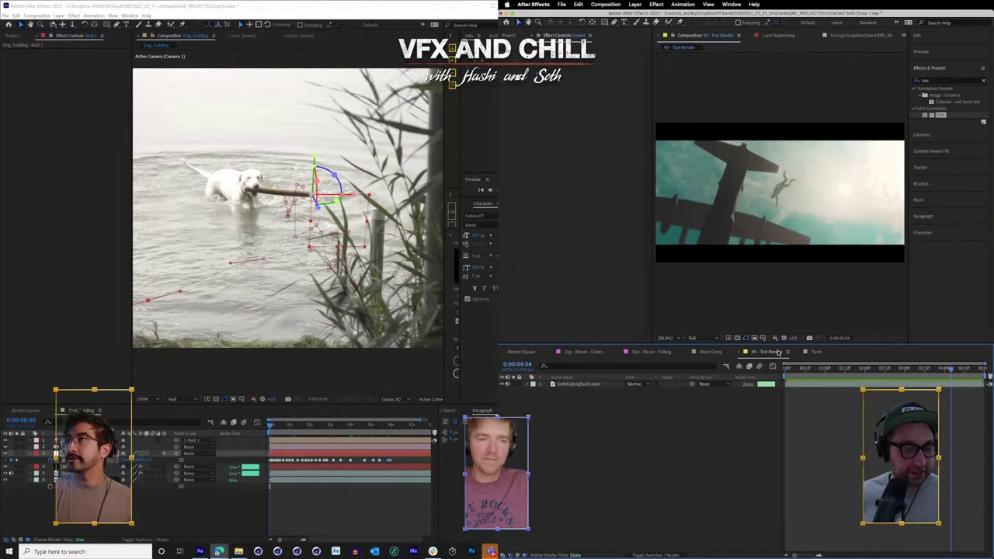
pyautogui.click(814, 352)
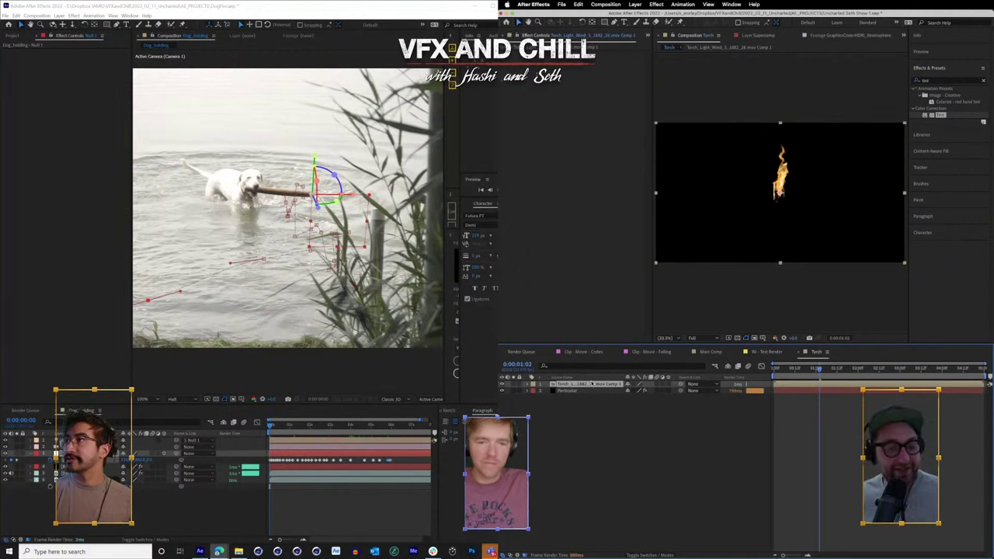
pyautogui.click(502, 385)
pyautogui.click(574, 390)
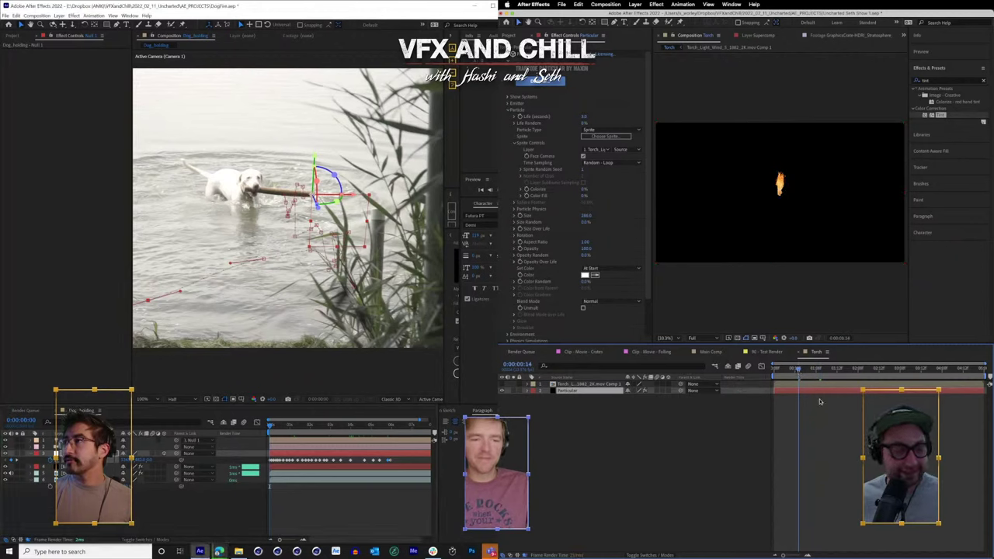
# - Expand Particular's Size Over Life in Torch, and reposition Null 1 on the stick's end at 0:00:03:03 in Dog_holding
pyautogui.click(278, 436)
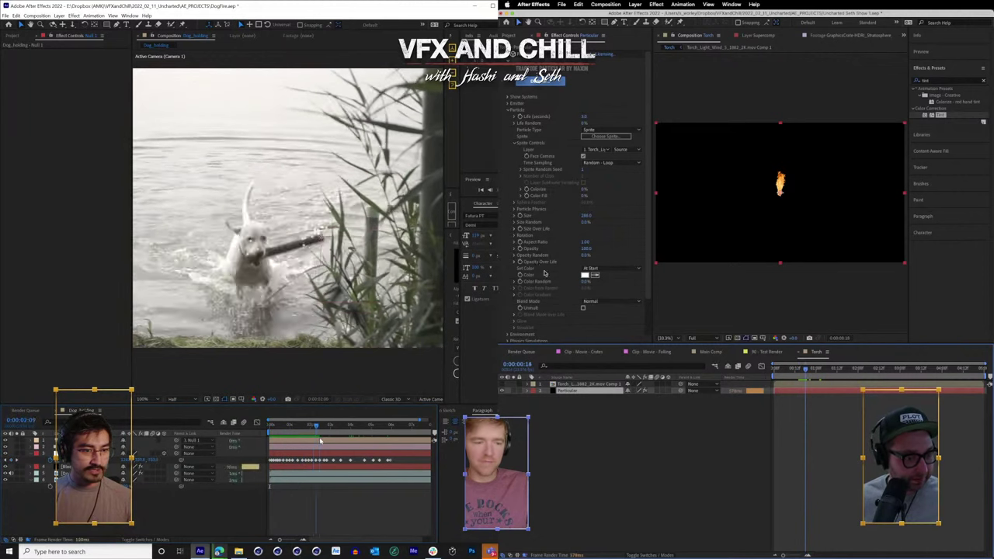
pyautogui.moveTo(324, 442); pyautogui.dragTo(333, 444)
pyautogui.click(514, 229)
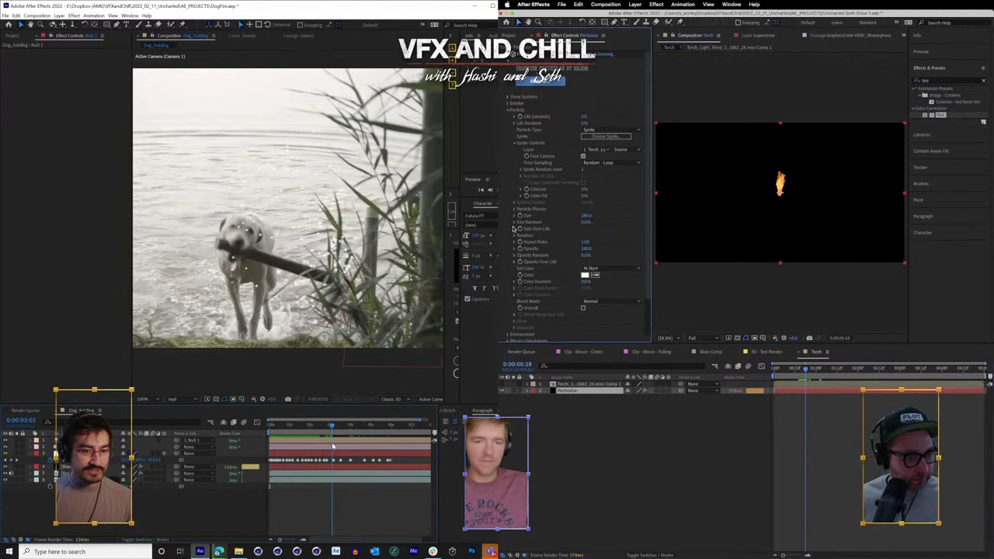
pyautogui.click(401, 346)
pyautogui.moveTo(358, 284); pyautogui.dragTo(337, 277)
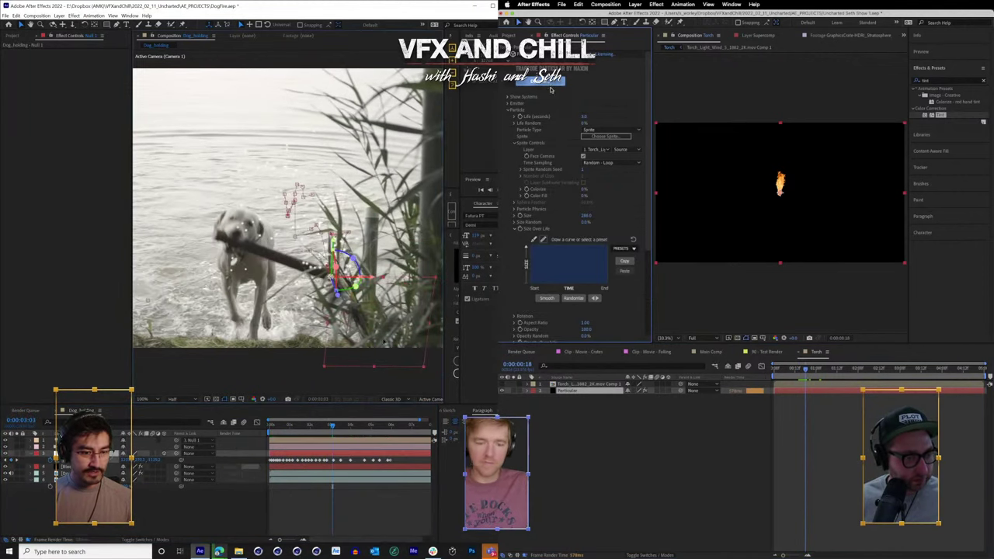
# - Refine Null 1's position keyframes on the stick's end through 0:00:03:19 in Dog_holding, and advance to 0:00:04:11
pyautogui.moveTo(332, 427); pyautogui.dragTo(338, 428)
pyautogui.moveTo(380, 303); pyautogui.dragTo(377, 265)
pyautogui.click(344, 428)
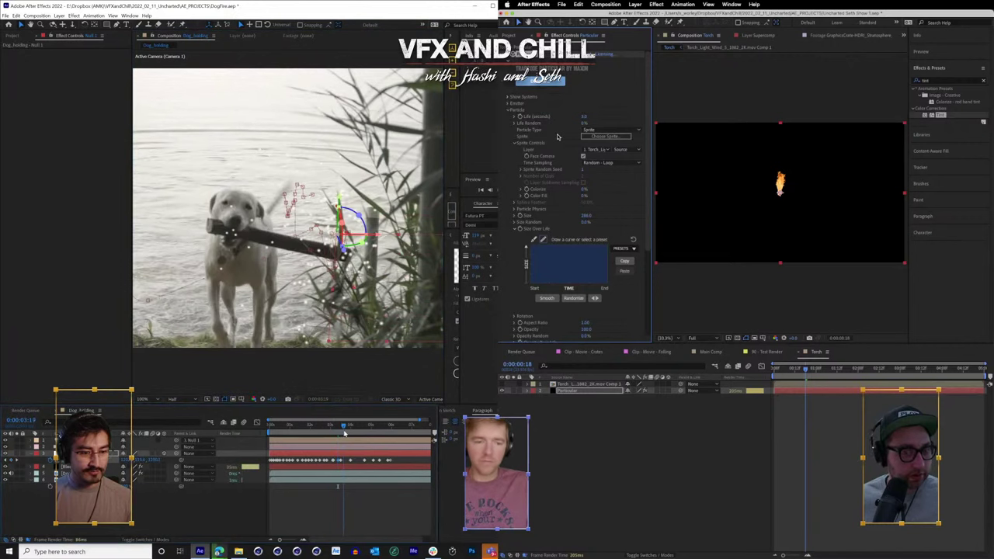
pyautogui.moveTo(359, 303); pyautogui.dragTo(378, 328)
pyautogui.click(359, 426)
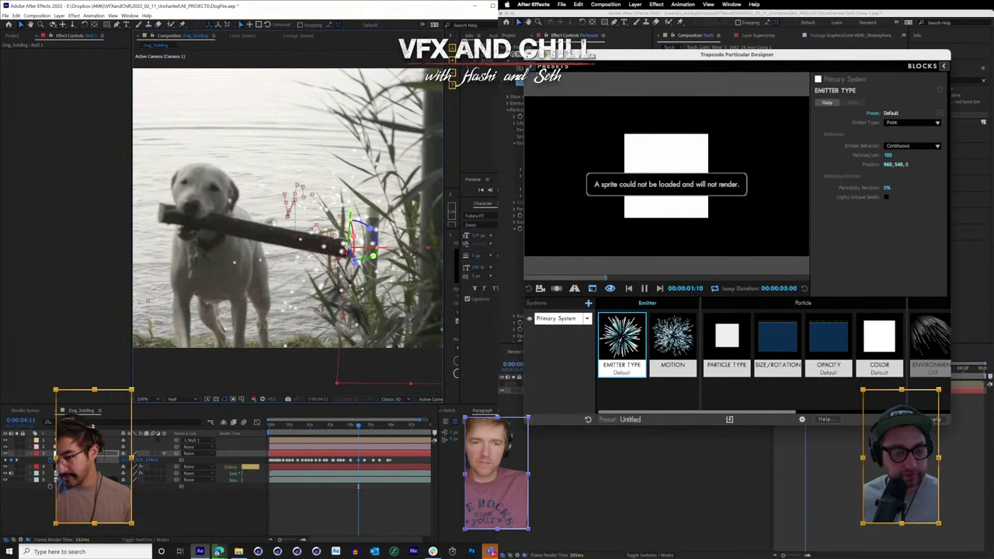
# - Close the Particular Designer and open the torch pre-comp, and solo and select Black Solid 1 at the start of Dog_holding
pyautogui.click(897, 419)
pyautogui.doubleClick(555, 383)
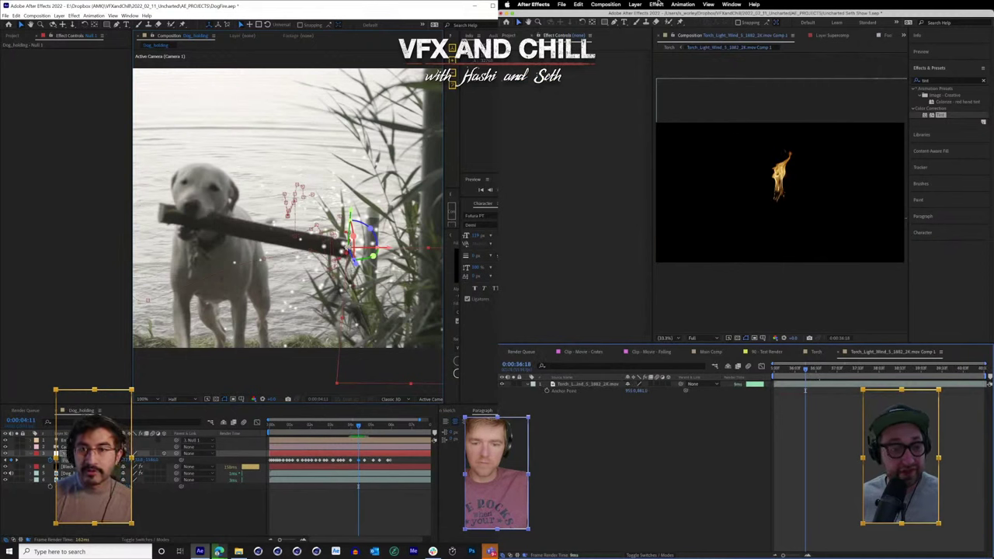
pyautogui.click(606, 4)
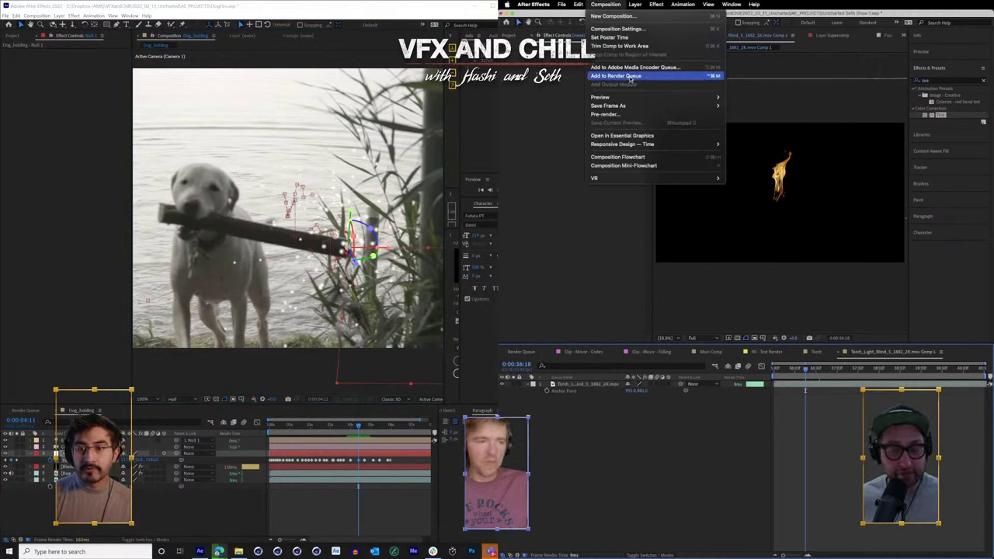
pyautogui.moveTo(333, 425); pyautogui.dragTo(243, 374)
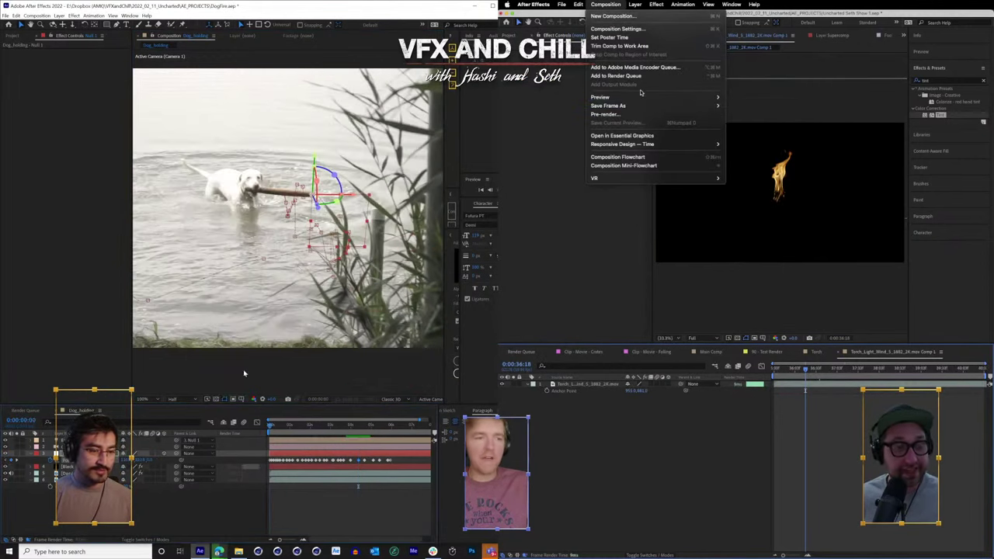
pyautogui.click(17, 471)
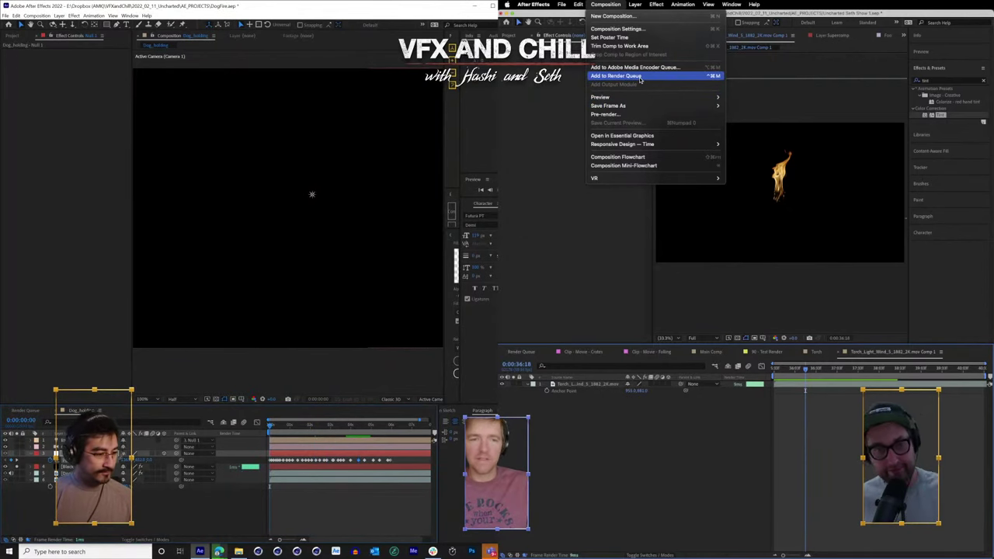
pyautogui.click(68, 467)
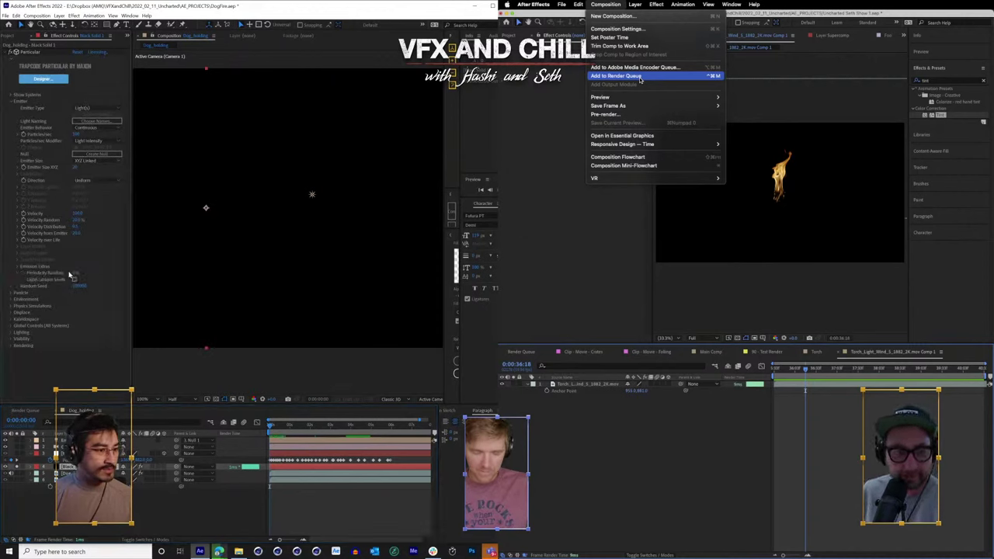
# - Set the torch pre-comp's width to 1080 px in its composition settings
pyautogui.click(768, 323)
pyautogui.click(562, 384)
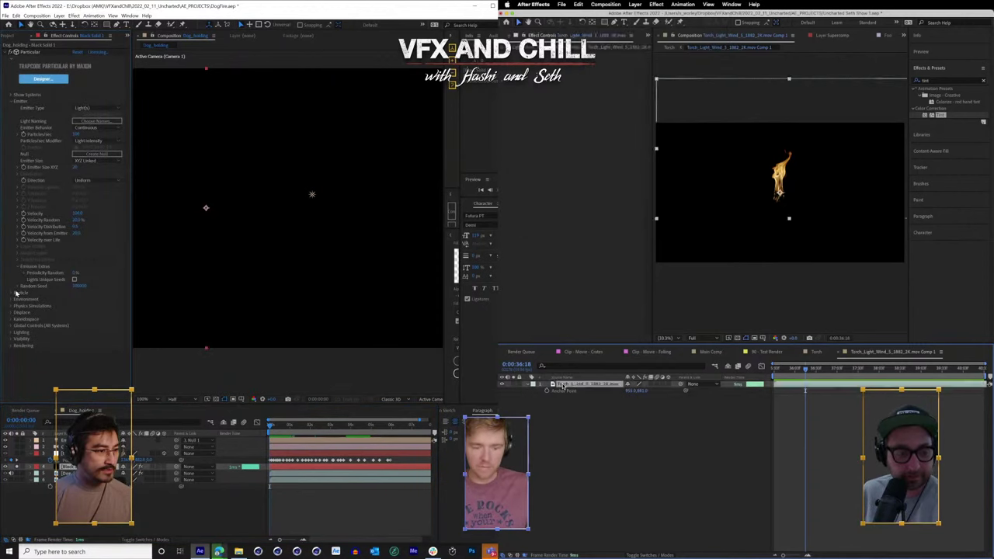
pyautogui.click(578, 4)
pyautogui.moveTo(605, 3)
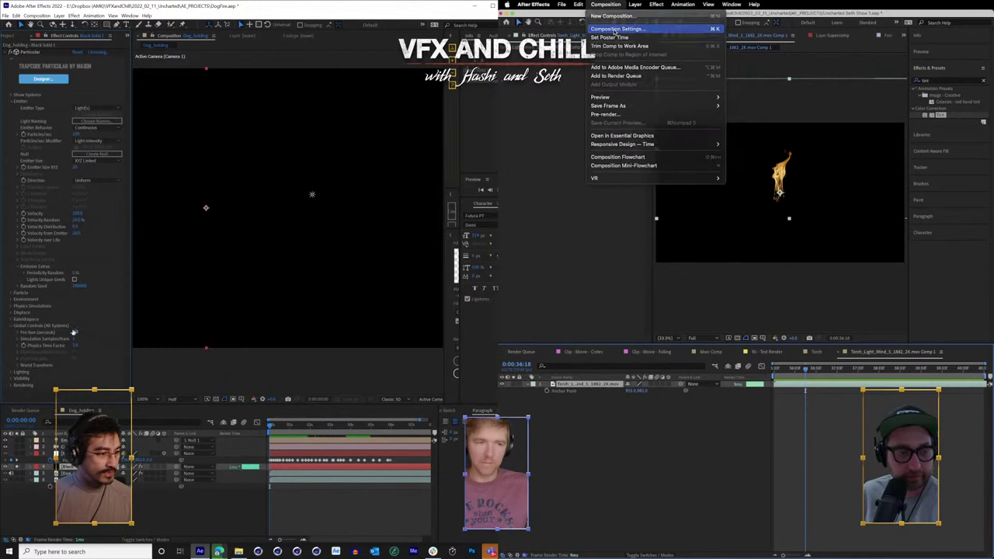
pyautogui.click(616, 30)
pyautogui.moveTo(799, 123); pyautogui.dragTo(858, 356)
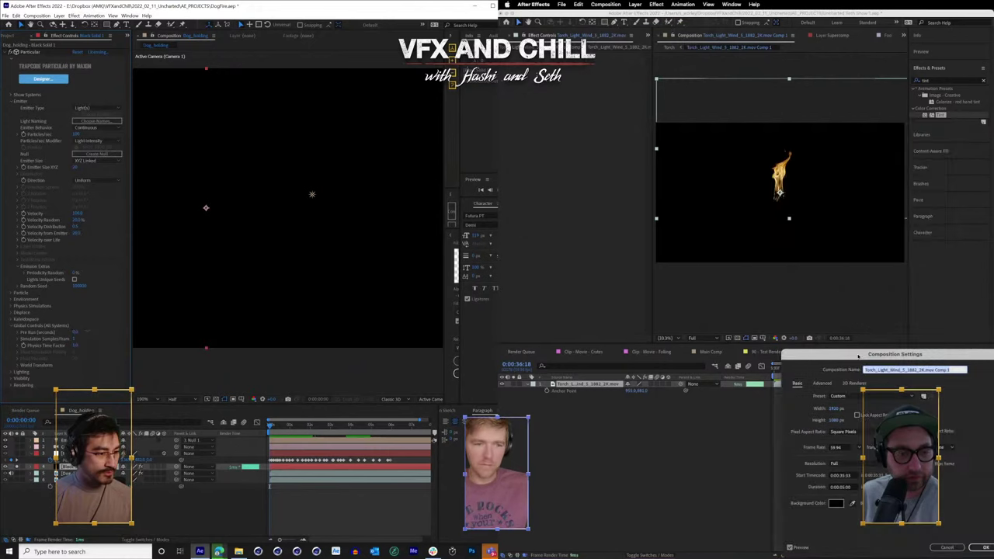
pyautogui.click(829, 409)
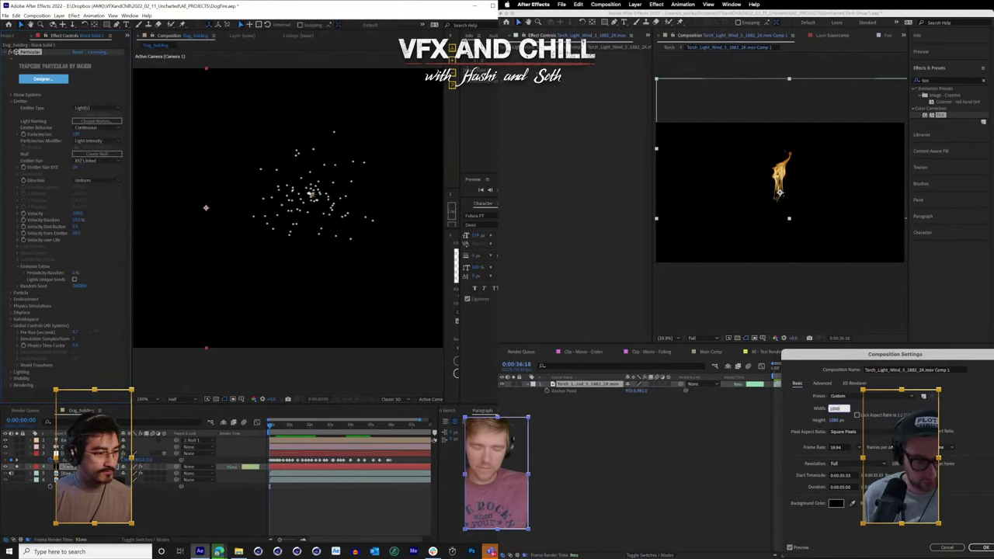
pyautogui.write('1080')
pyautogui.press('Tab')
pyautogui.click(980, 547)
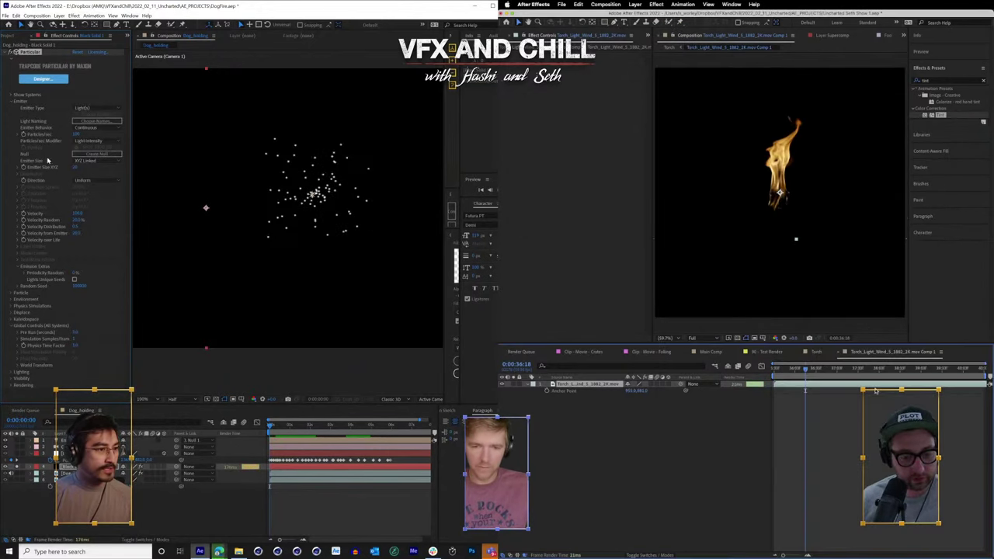
# - Return the torch pre-comp to its first frame, and expand Particular's Particle settings in Dog_holding to shorten the particle Life
pyautogui.moveTo(862, 375); pyautogui.dragTo(772, 374)
pyautogui.click(12, 95)
pyautogui.click(11, 96)
pyautogui.click(12, 102)
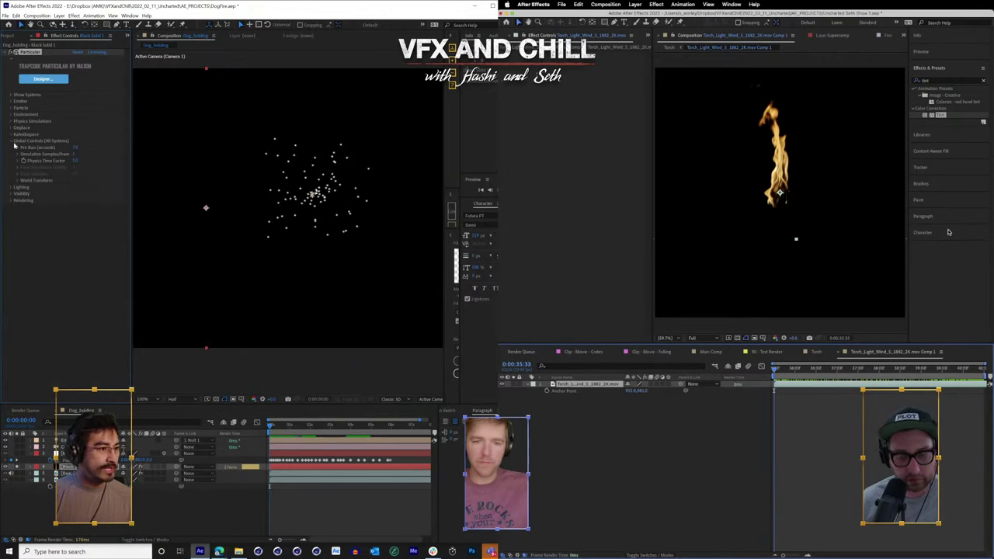
pyautogui.click(10, 108)
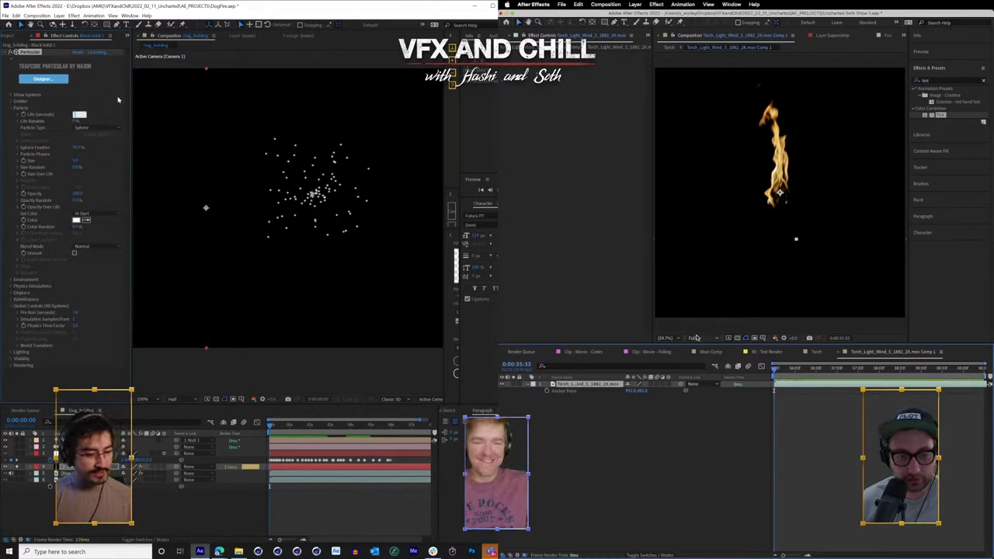
pyautogui.click(664, 338)
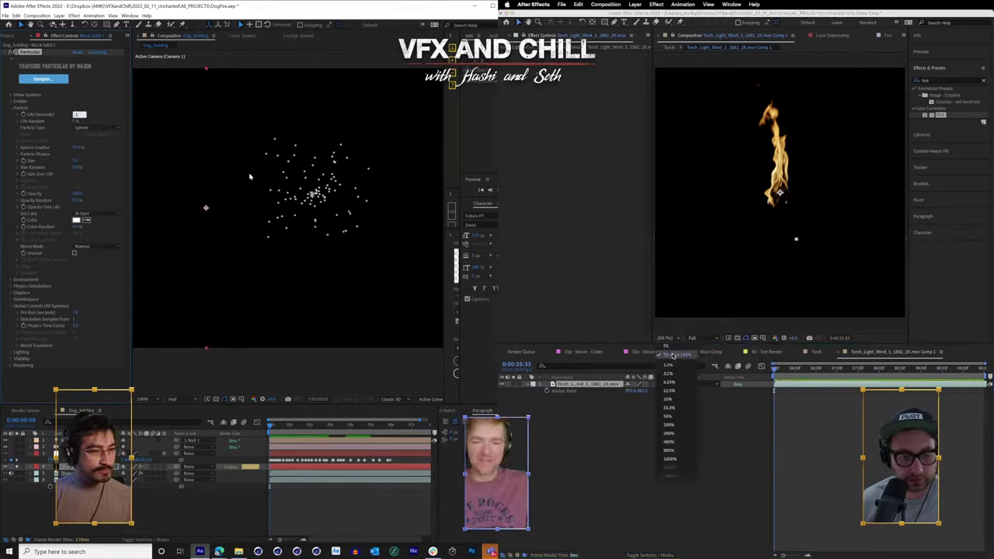
pyautogui.click(721, 420)
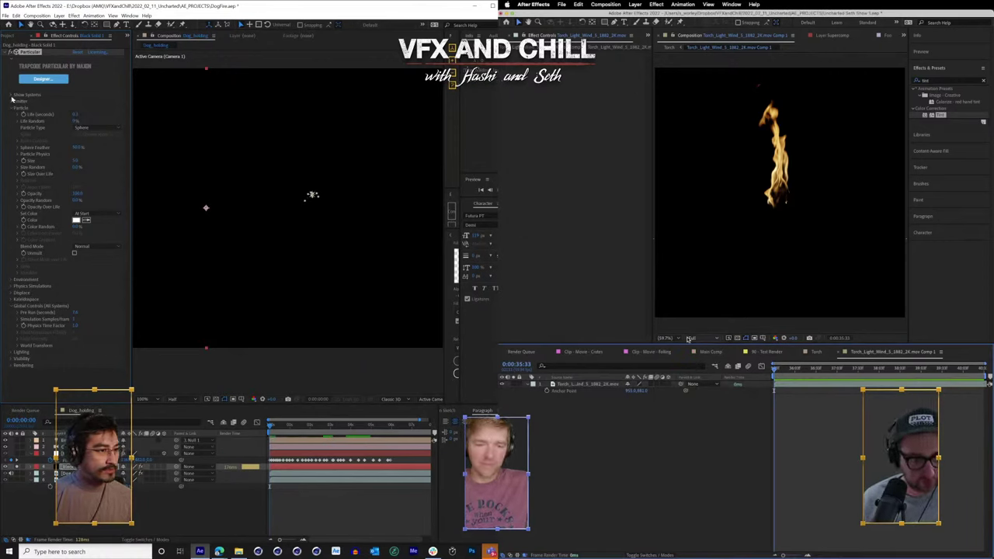
pyautogui.click(577, 384)
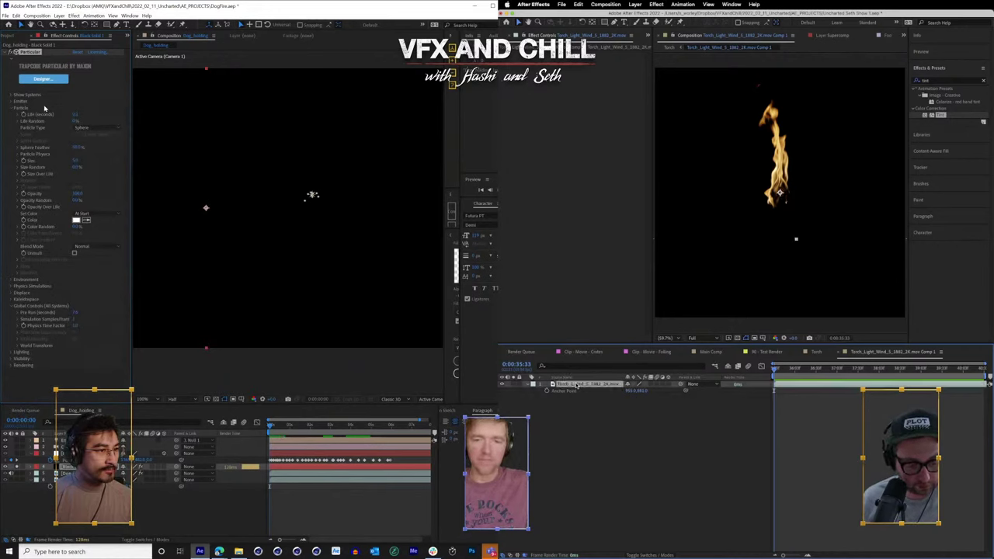
# - Expand Particular's Emitter and Environment settings on Black Solid 1 in Dog_holding to adjust the particle rate and Wind Y
pyautogui.click(11, 102)
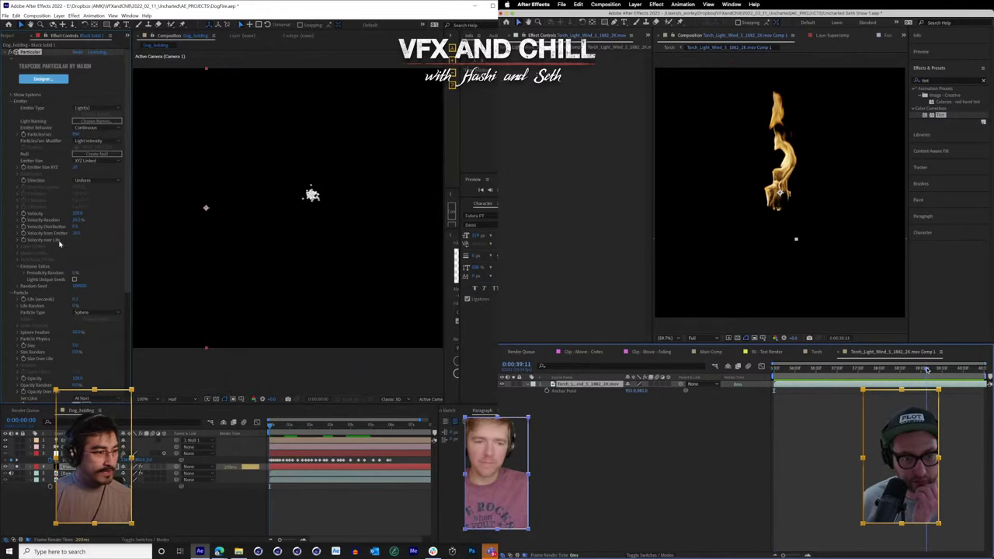
pyautogui.scroll(-5, 33, 317)
pyautogui.click(606, 5)
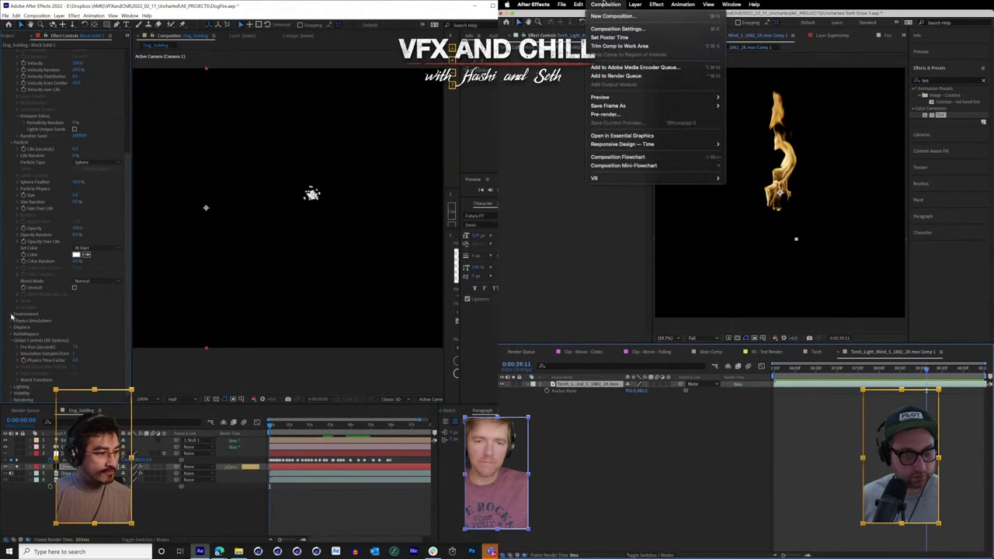
pyautogui.click(603, 4)
pyautogui.click(12, 314)
# - Add the torch pre-comp to the render queue with the ProRes Alpha output module, and check its background against the transparency grid
pyautogui.click(603, 4)
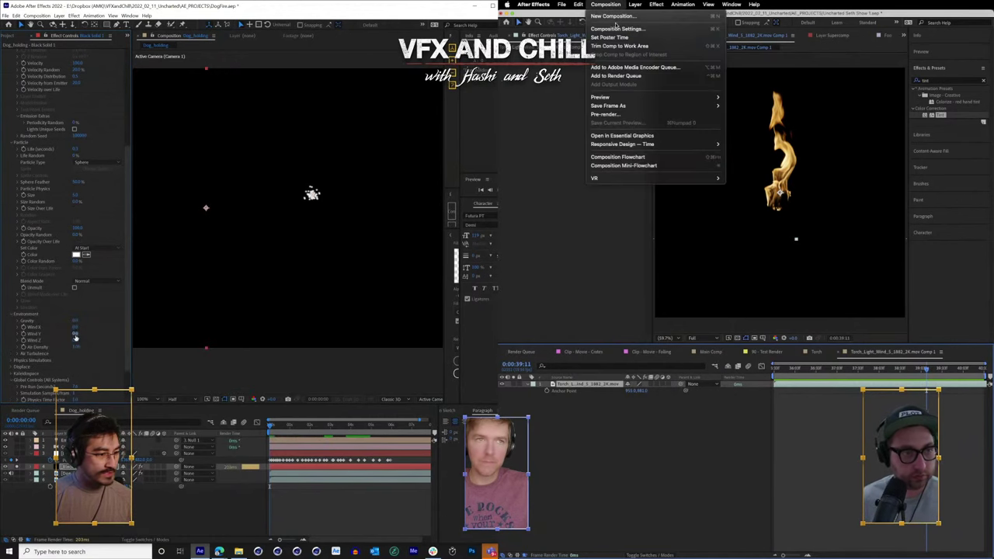
pyautogui.click(622, 75)
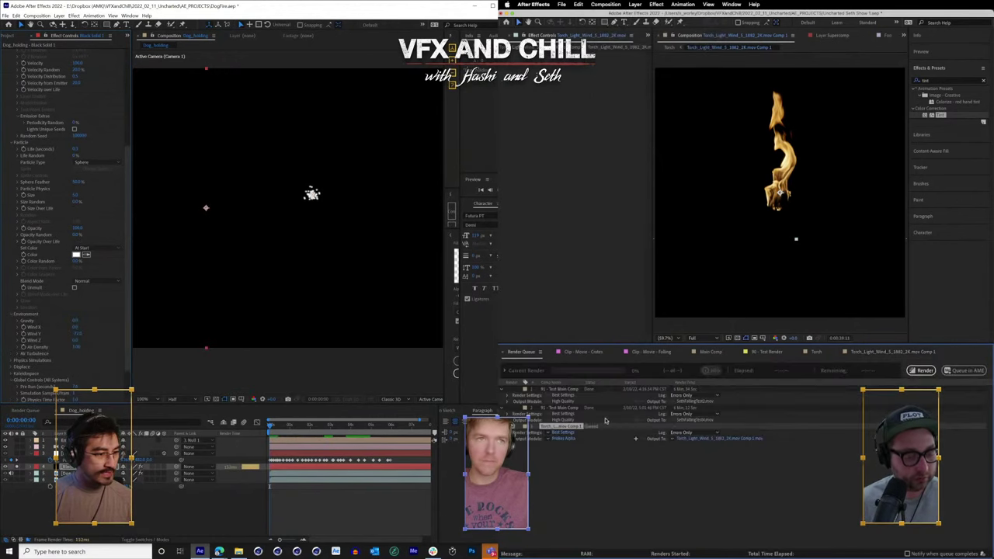
pyautogui.click(547, 438)
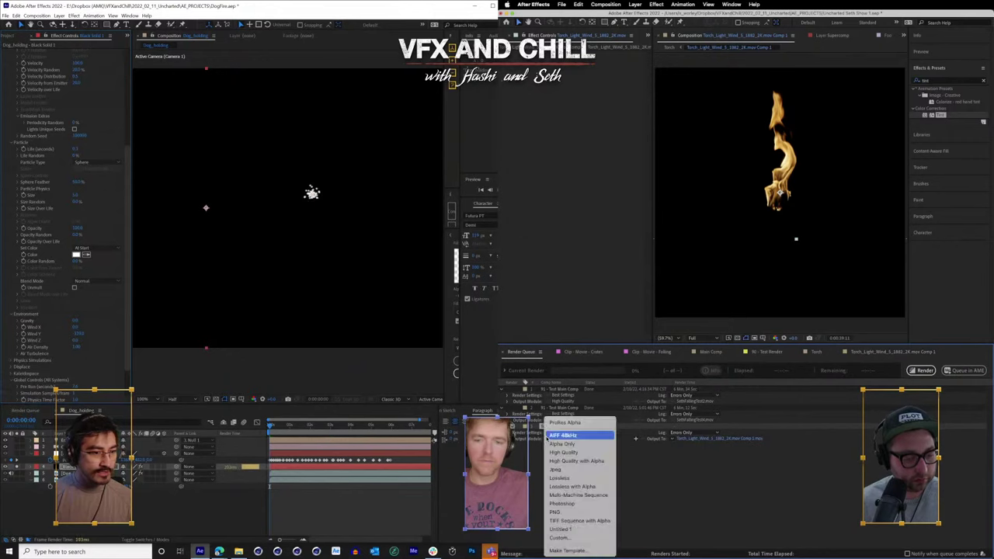
pyautogui.click(675, 475)
pyautogui.click(737, 338)
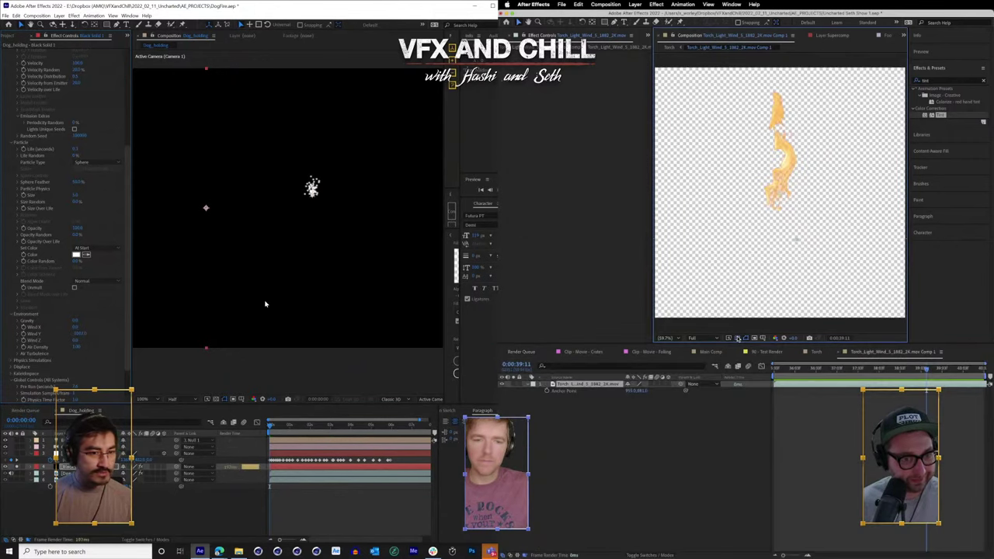
pyautogui.click(737, 339)
pyautogui.hotkey('ctrl', 'm')
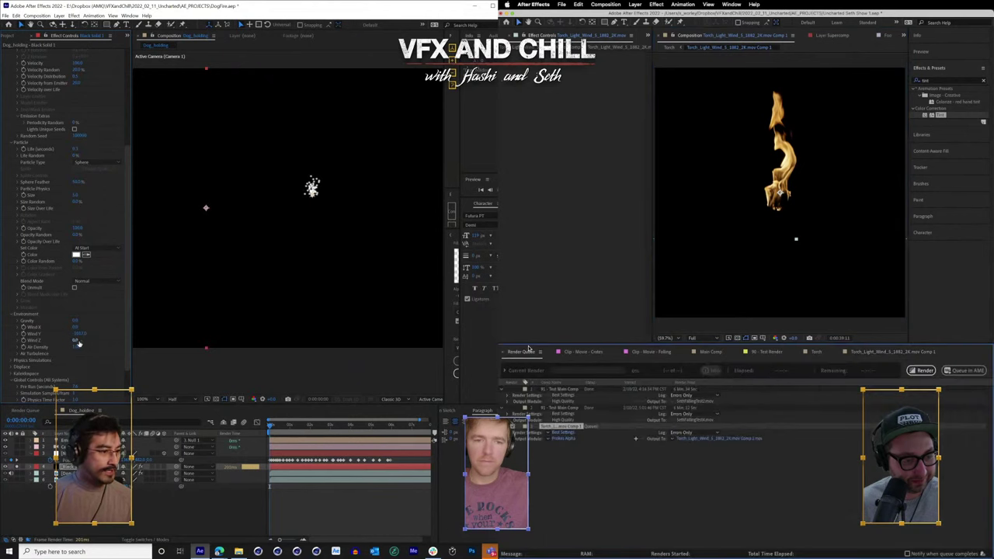
pyautogui.scroll(-2, 47, 361)
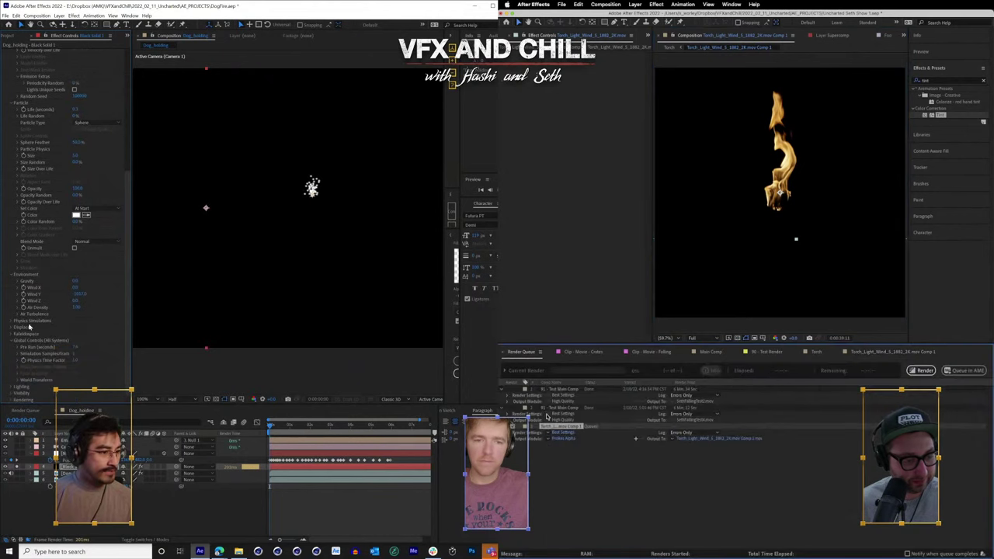
# - Set the output to Torch.mov Comp 1.mov in the 2022_02_11_Uncharted project's renders folder, and render the torch pre-comp
pyautogui.click(701, 439)
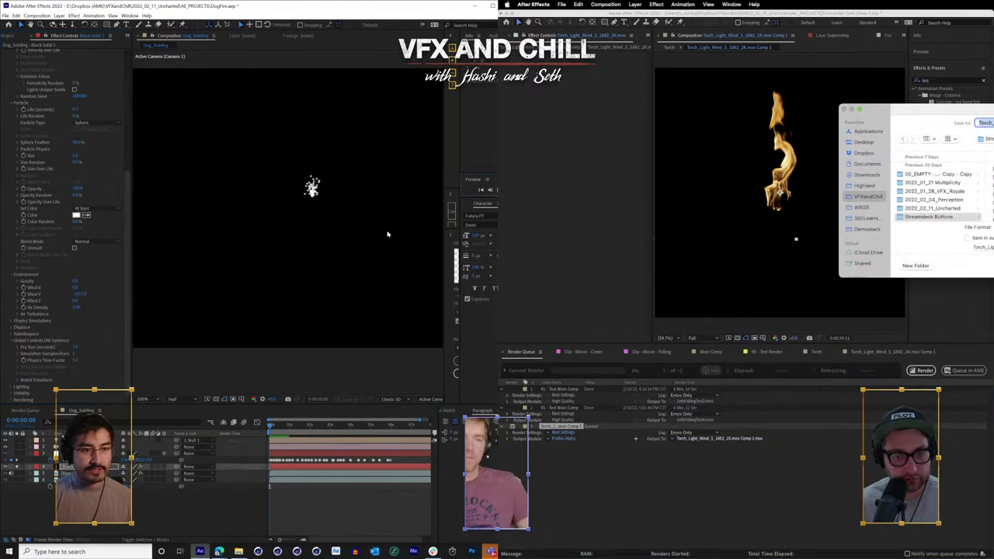
pyautogui.click(939, 208)
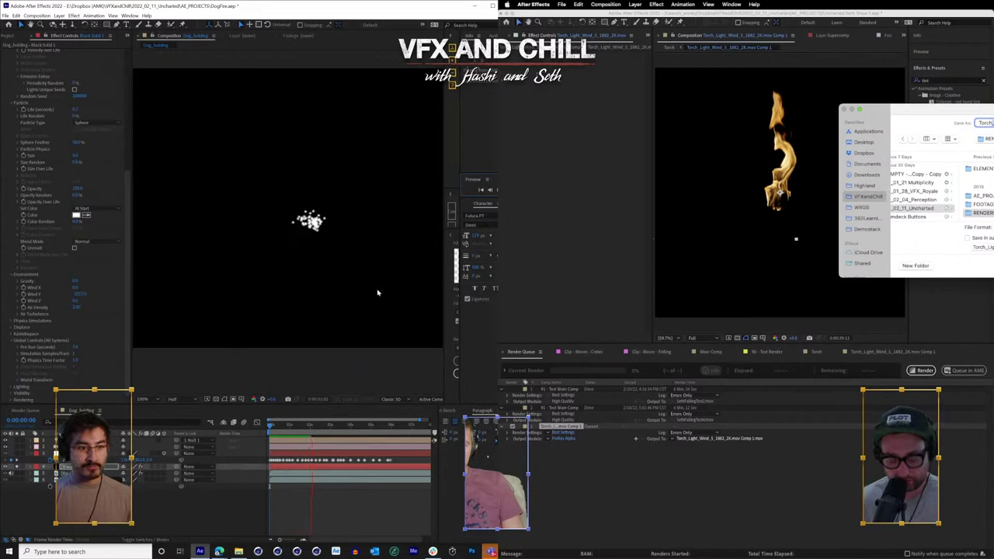
pyautogui.press('Return')
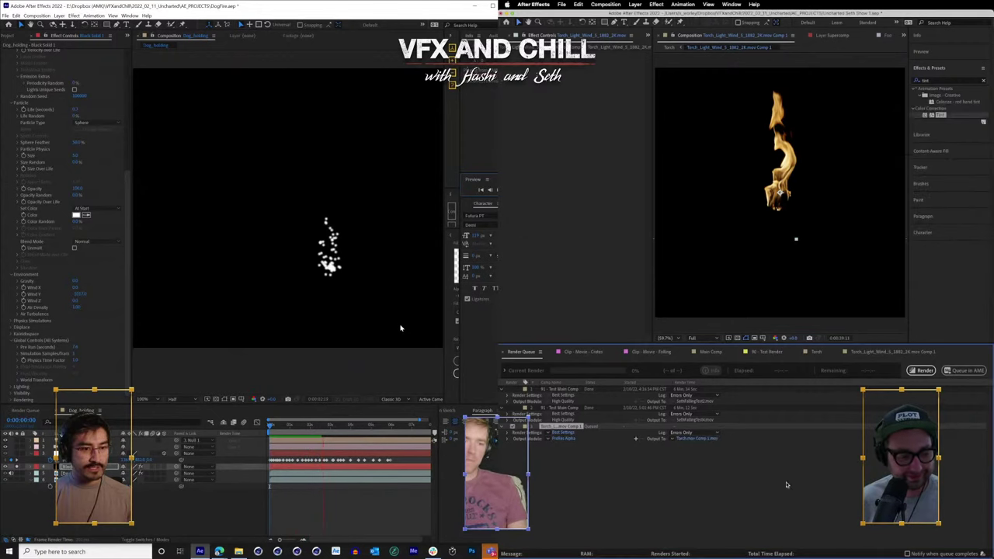
pyautogui.click(922, 371)
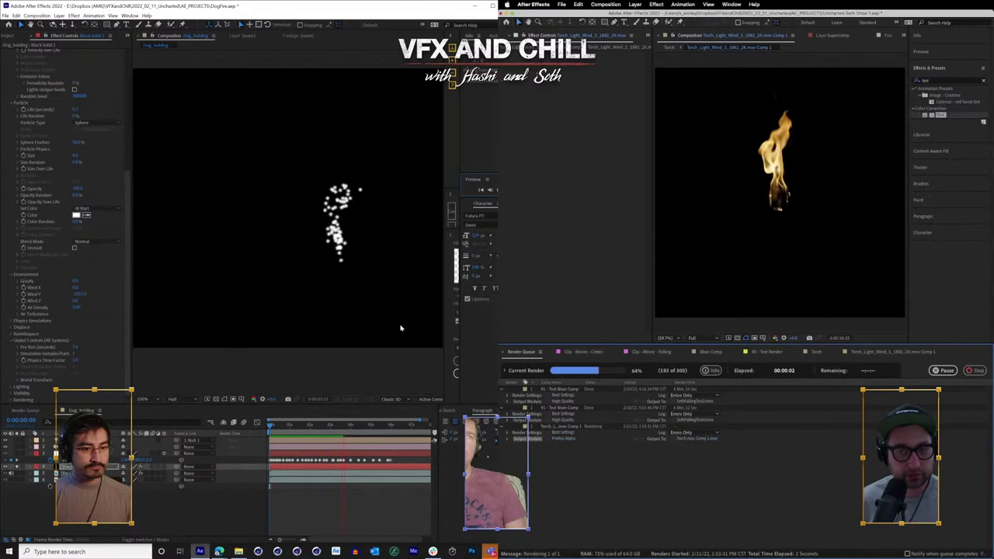
# - Preview the particles over the dog footage in Dog_holding, and glance at Main Comp before returning to Torch
pyautogui.click(16, 474)
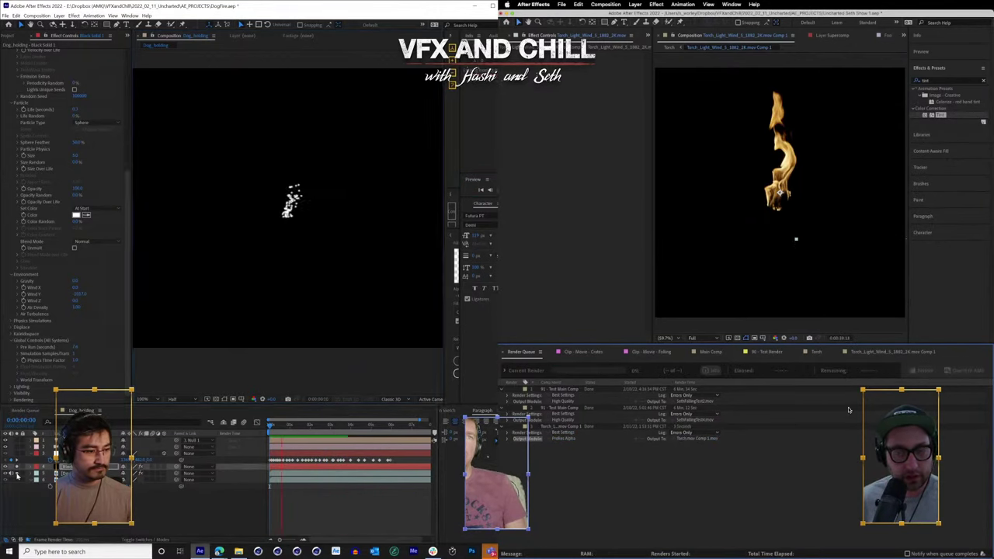
pyautogui.click(808, 353)
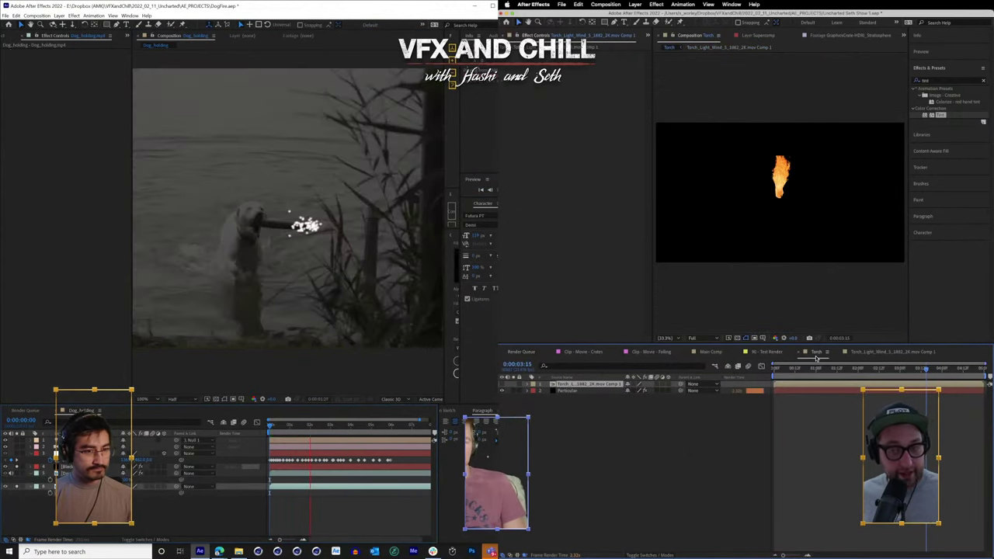
pyautogui.click(711, 352)
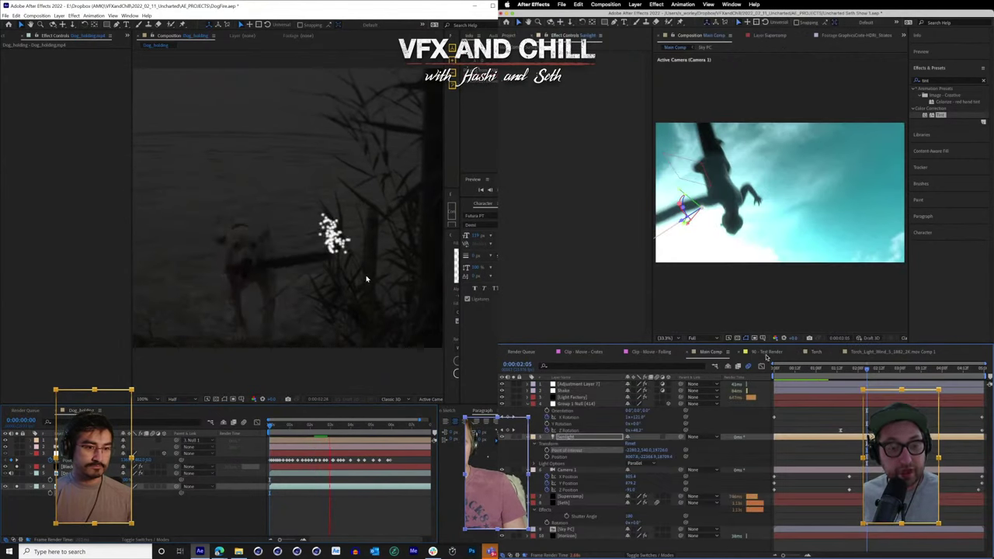
pyautogui.click(816, 352)
pyautogui.press('space')
pyautogui.moveTo(318, 425); pyautogui.dragTo(322, 425)
# - Set Particular's Render Mode to Motion Preview in Torch, and select Null 1 in Dog_holding
pyautogui.click(565, 392)
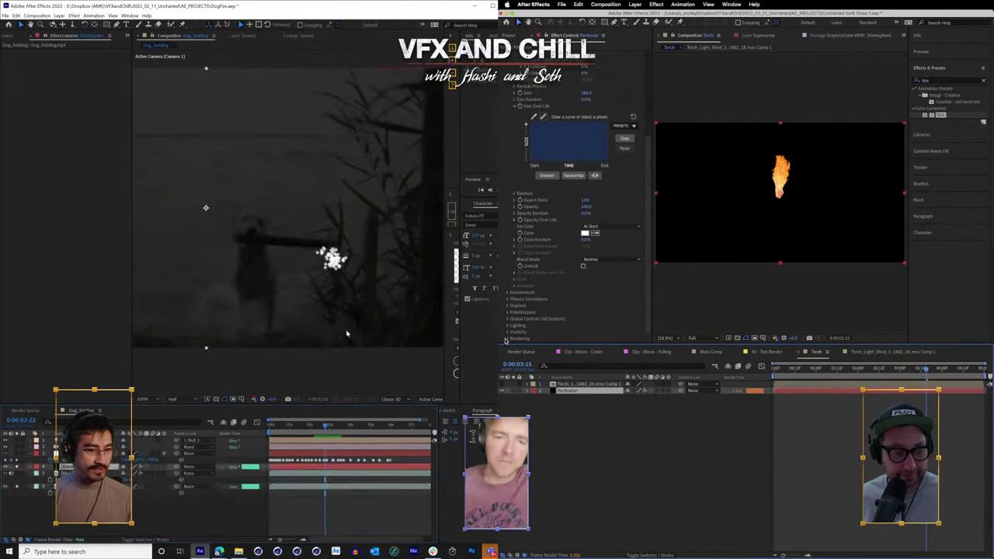
pyautogui.scroll(-3, 509, 284)
pyautogui.click(93, 453)
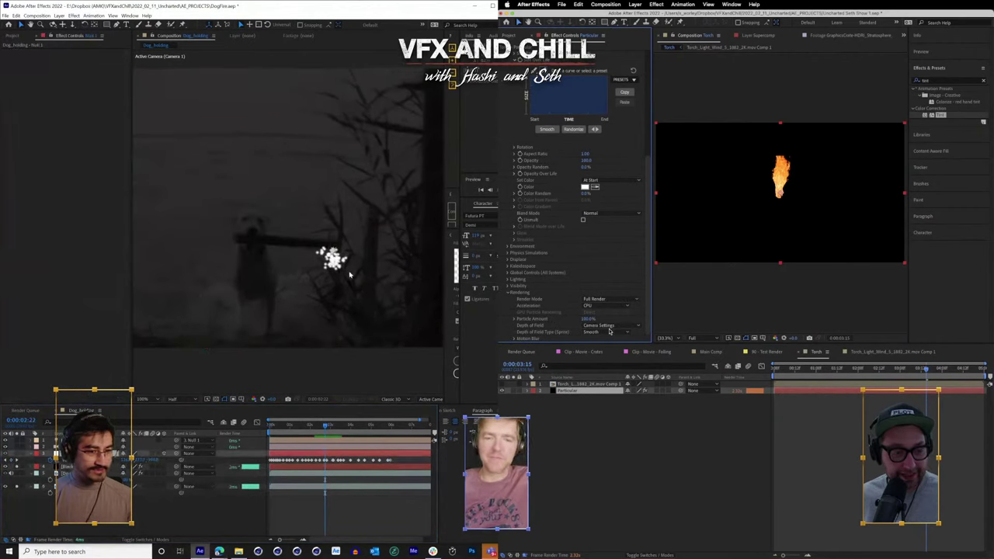
pyautogui.click(605, 298)
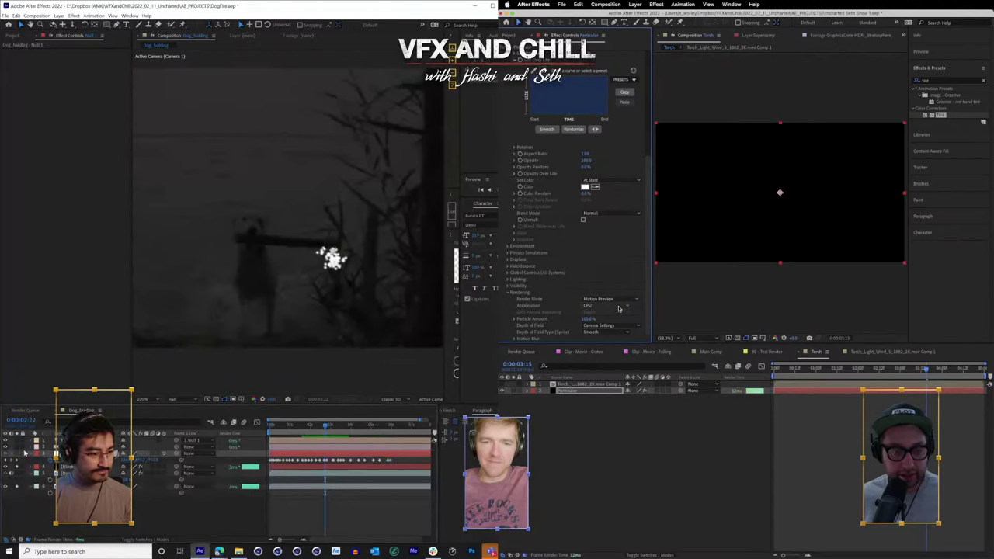
# - Adjust Null 1's position near the stick's end in Dog_holding, and change Particular's Acceleration option in Torch
pyautogui.moveTo(904, 373)
pyautogui.mouseDown()
pyautogui.moveTo(871, 373)
pyautogui.moveTo(904, 373)
pyautogui.mouseUp()
pyautogui.moveTo(381, 310); pyautogui.dragTo(386, 306)
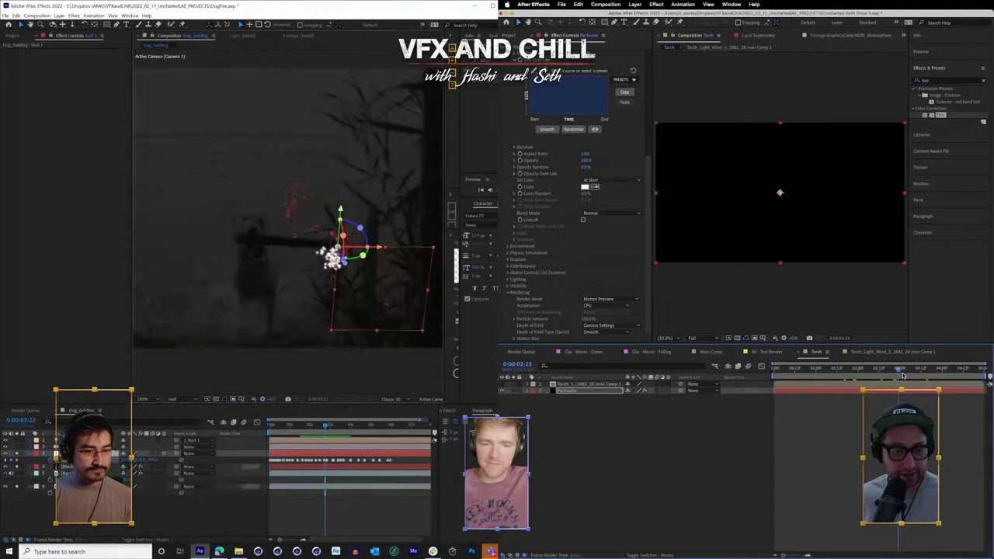
pyautogui.click(599, 307)
pyautogui.click(588, 312)
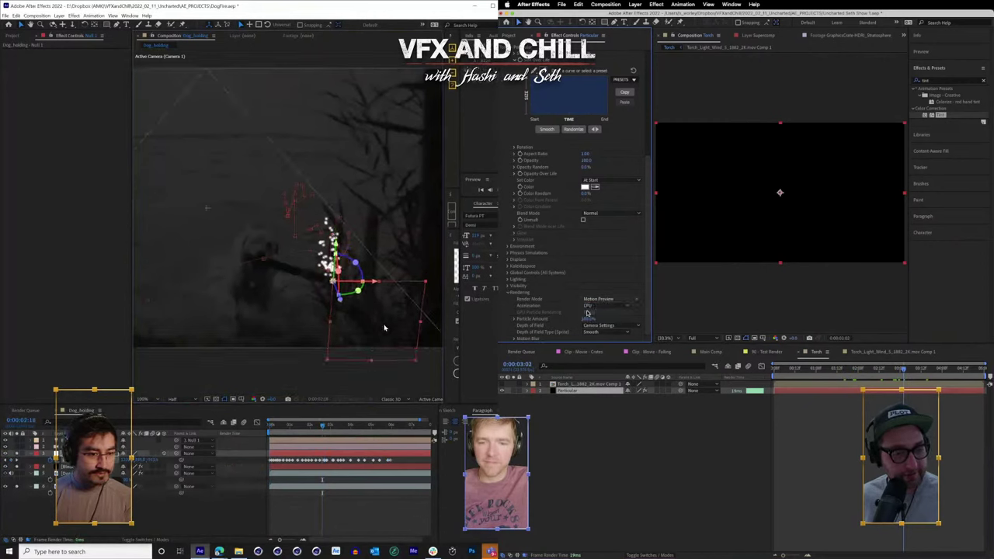
# - Set Particular's Render Mode to Full Render in Torch, and move the playhead to 0:00:00:22
pyautogui.click(592, 306)
pyautogui.click(593, 314)
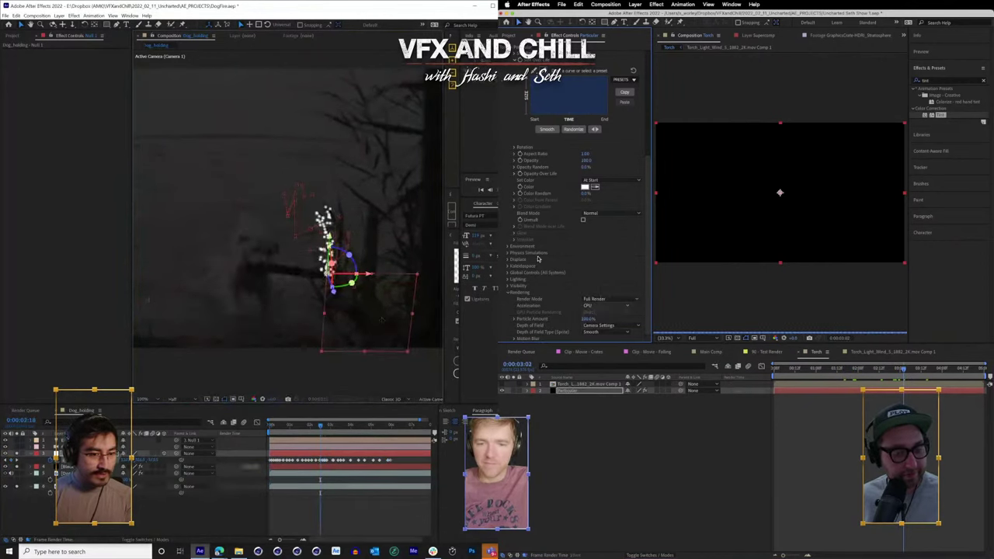
pyautogui.scroll(5, 538, 259)
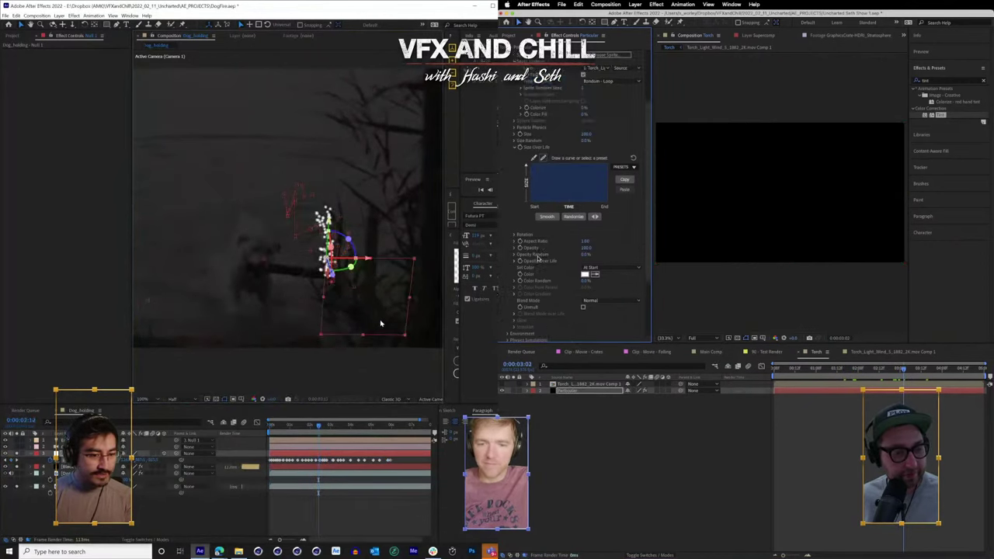
pyautogui.click(813, 377)
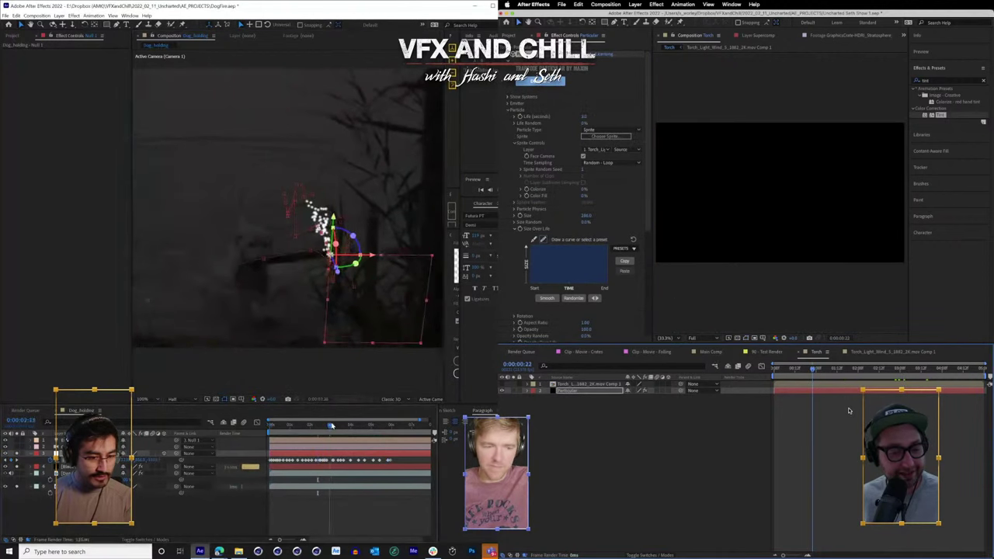
# - Set the project's video rendering and effects to Mercury GPU Acceleration (Metal), and check Torch at frame 10
pyautogui.click(578, 4)
pyautogui.moveTo(562, 4)
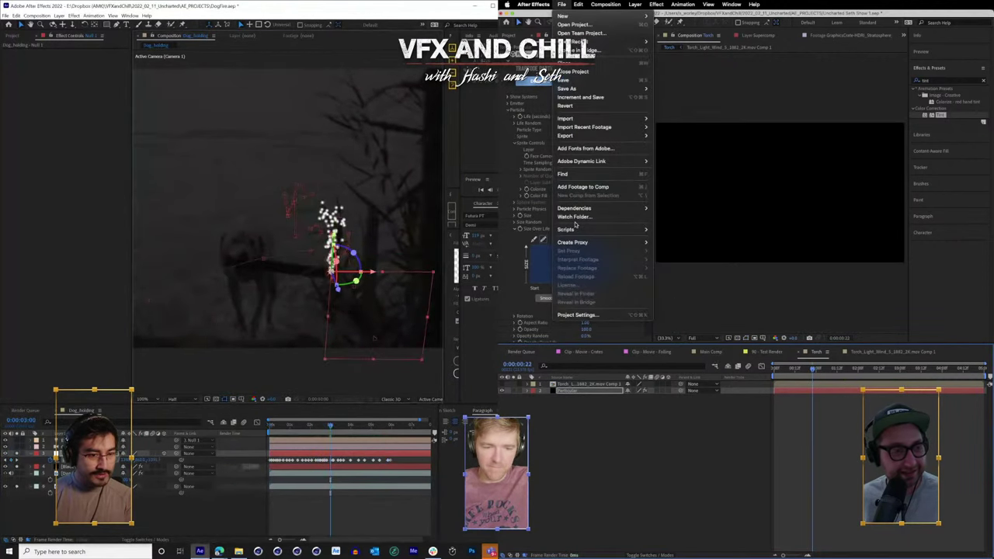
pyautogui.click(579, 314)
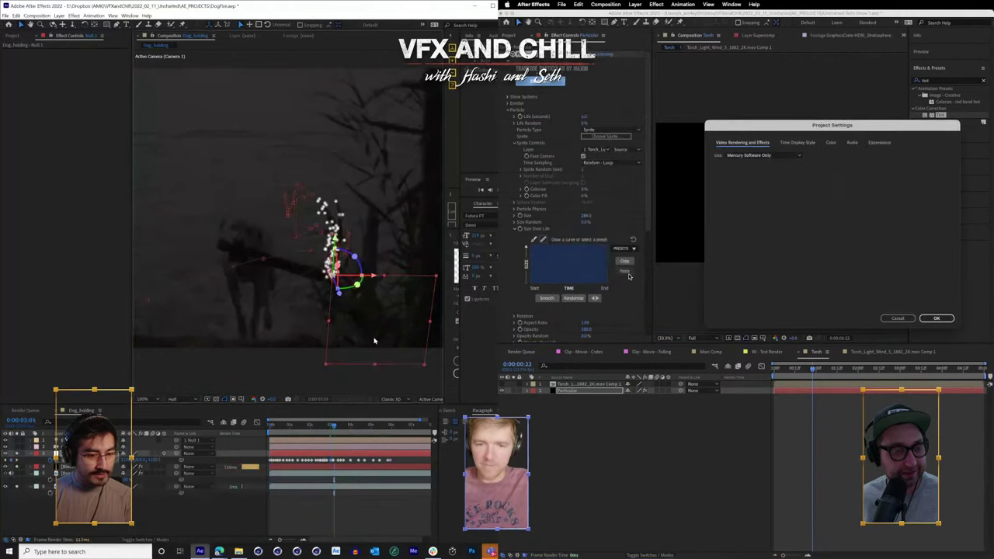
pyautogui.click(765, 154)
pyautogui.click(765, 163)
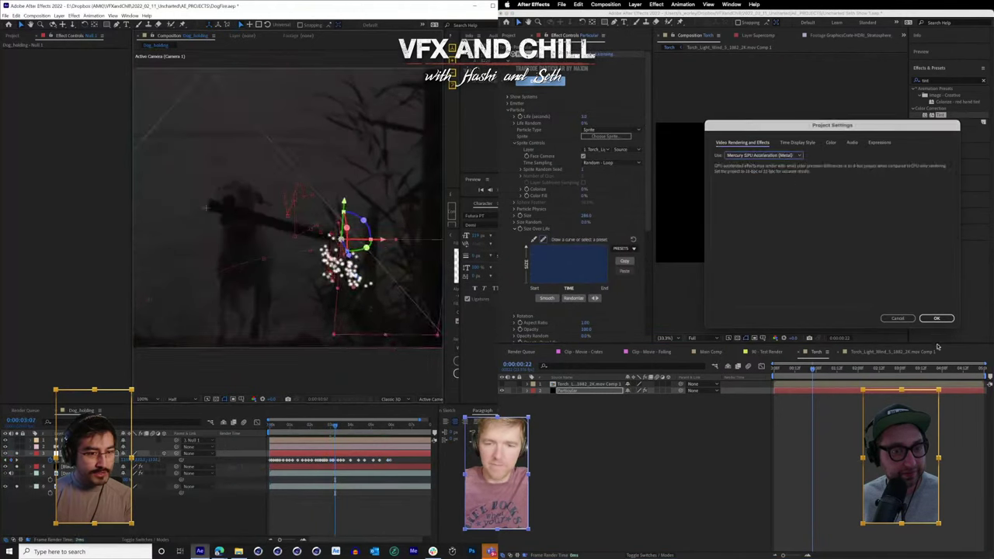
pyautogui.click(936, 318)
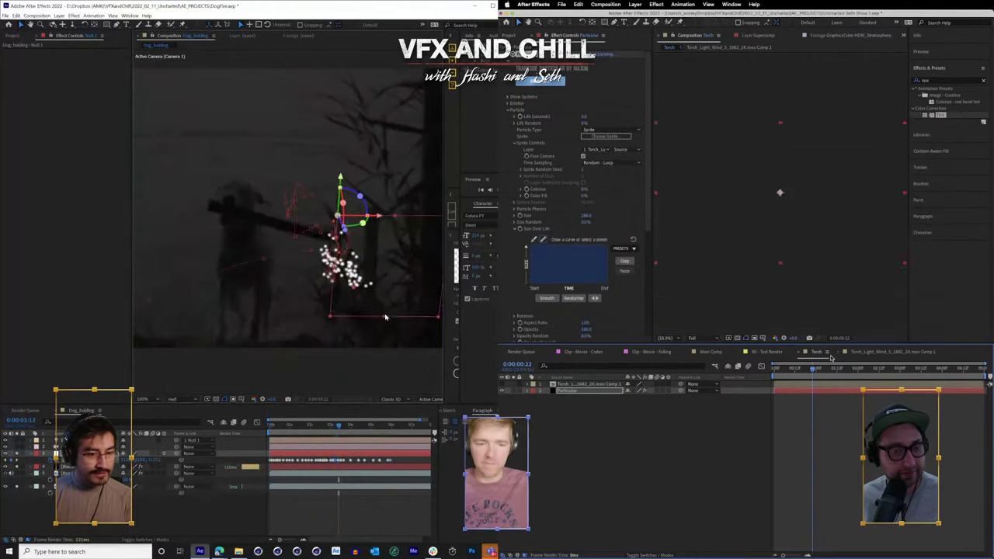
pyautogui.click(792, 373)
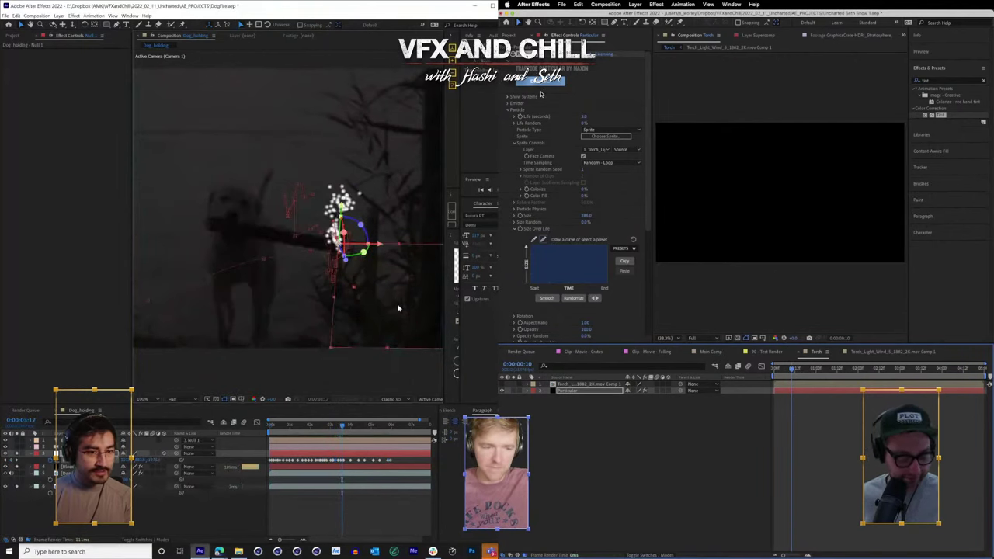
# - Open Particular's Designer in Torch, and browse the sprite library from the Particle Type block
pyautogui.press('pagedown')
pyautogui.press('pagedown')
pyautogui.press('pagedown')
pyautogui.press('pagedown')
pyautogui.click(551, 96)
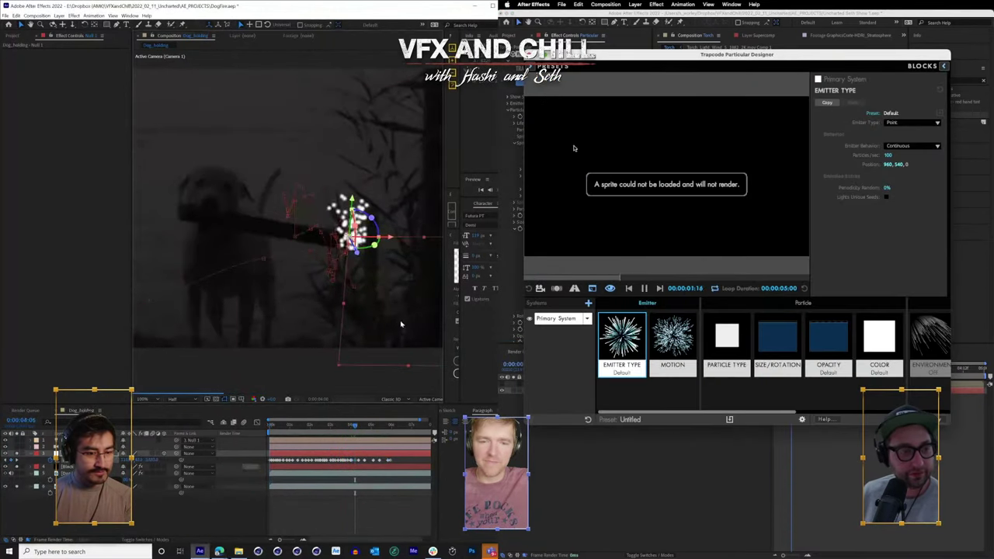
pyautogui.click(533, 66)
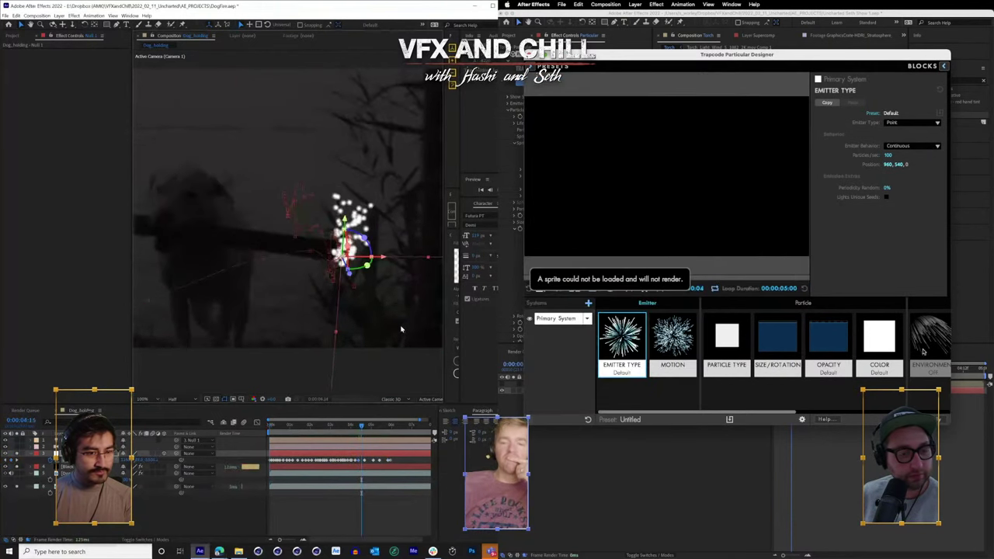
pyautogui.click(727, 341)
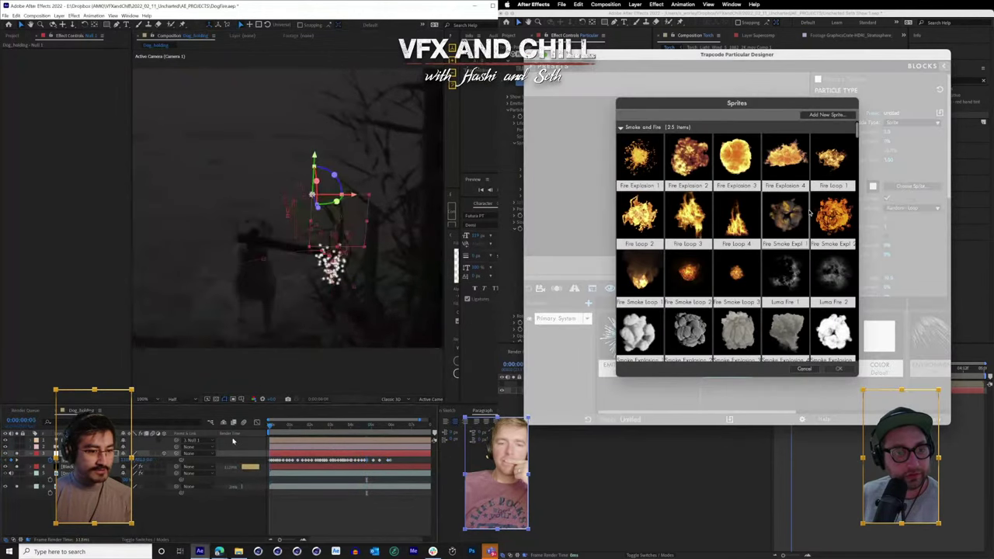
pyautogui.scroll(-10, 808, 212)
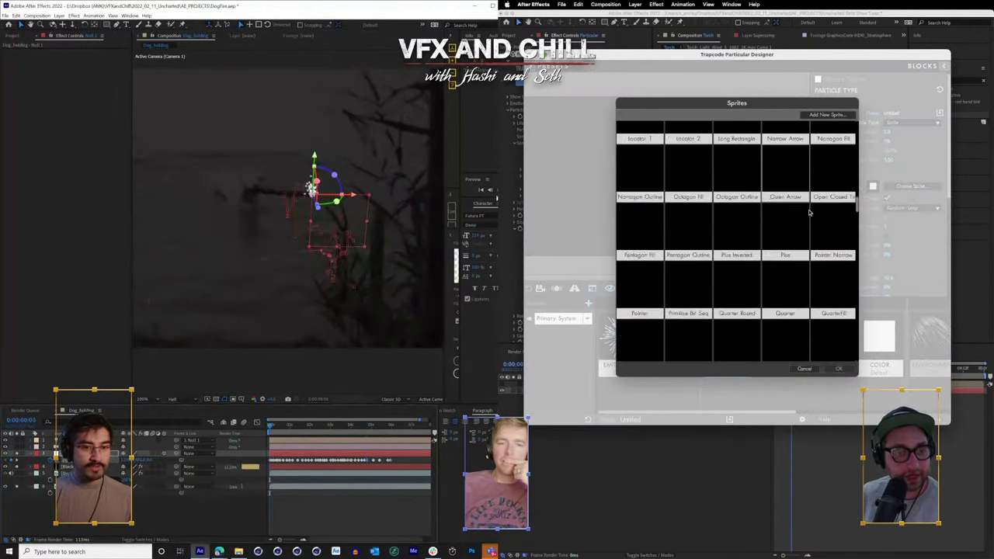
# - Add Torch.mov Comp 1.mov from the 2022_02_11_Uncharted RENDERS folder as the custom sprite, and switch Particular's Acceleration to GPU in Dog_holding
pyautogui.click(828, 115)
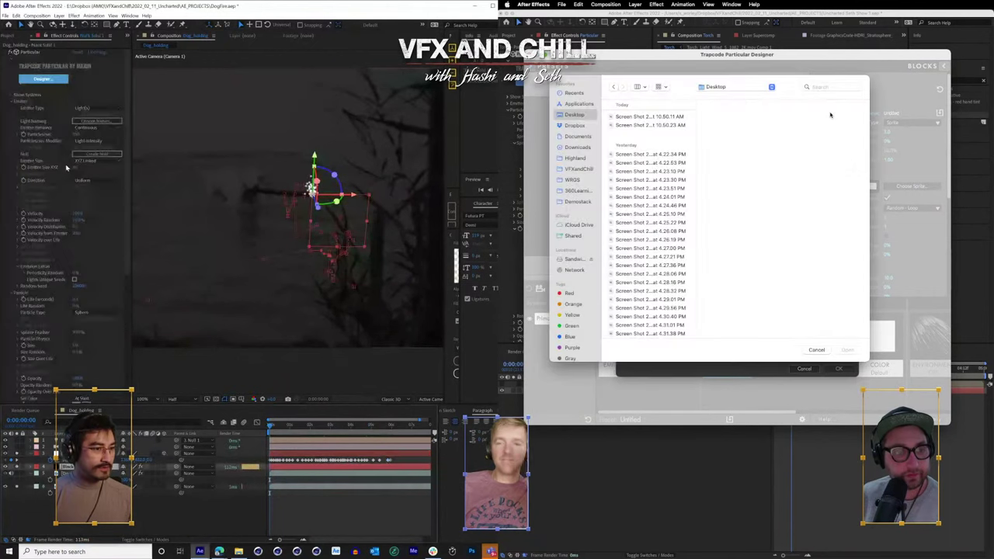
pyautogui.click(579, 169)
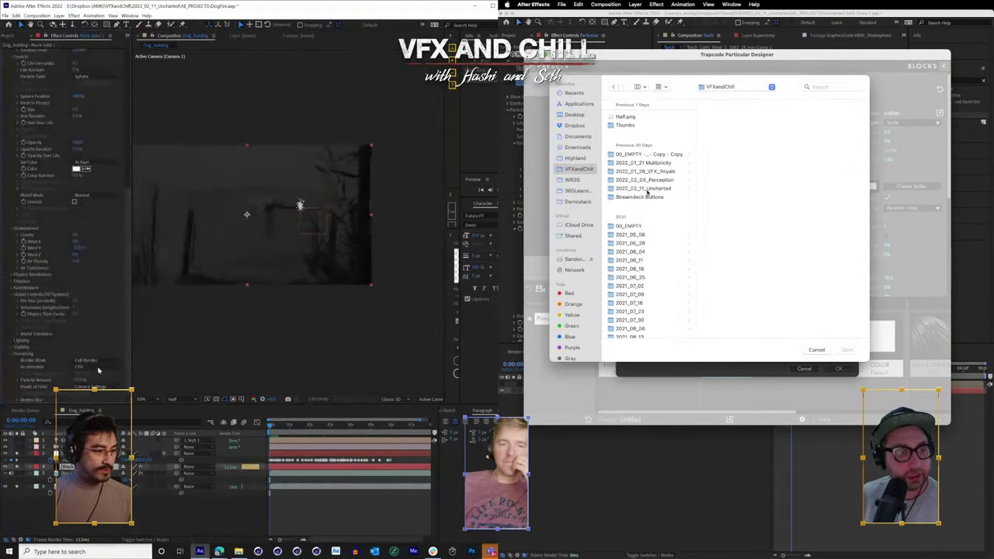
pyautogui.click(645, 189)
pyautogui.click(98, 370)
pyautogui.click(748, 160)
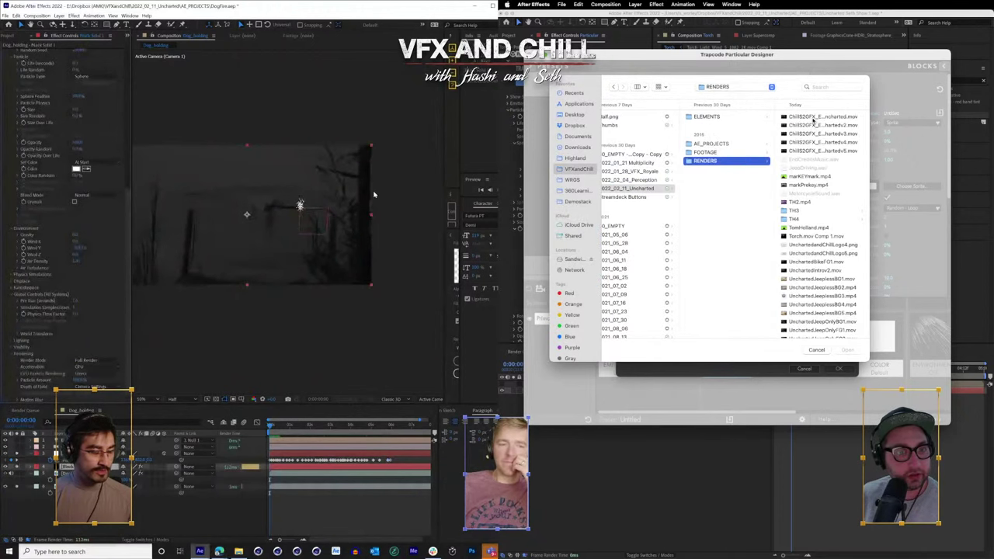
pyautogui.scroll(-2, 797, 215)
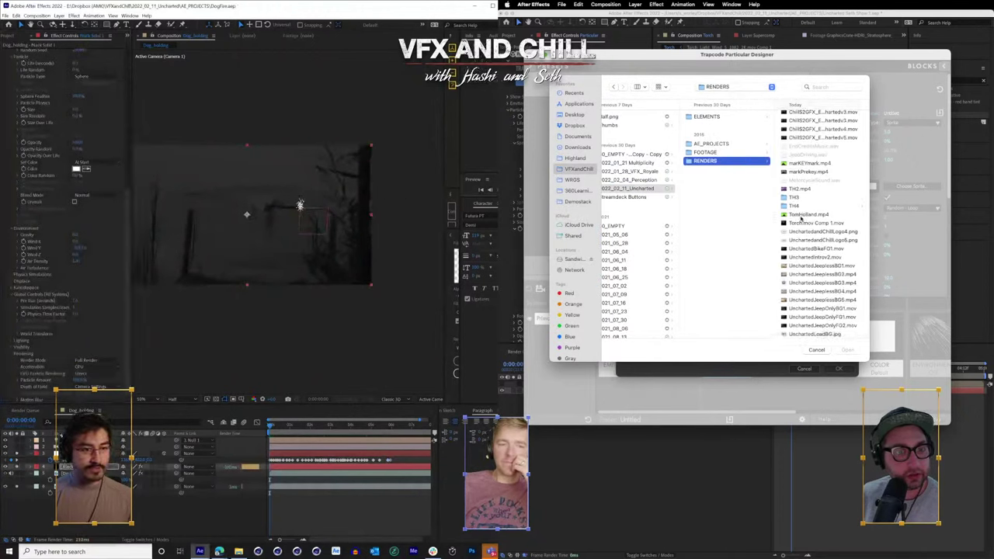
pyautogui.click(796, 223)
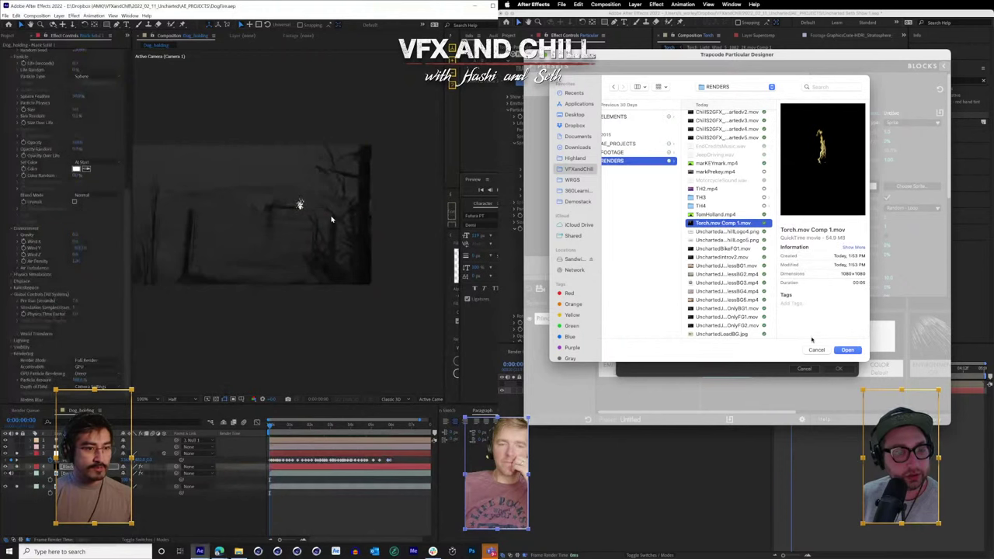
pyautogui.click(845, 351)
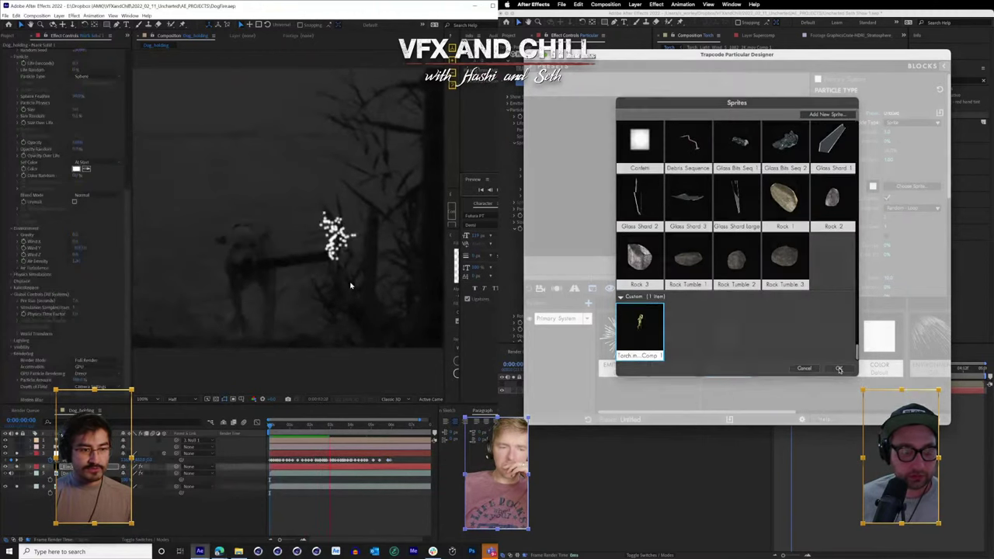
pyautogui.click(838, 370)
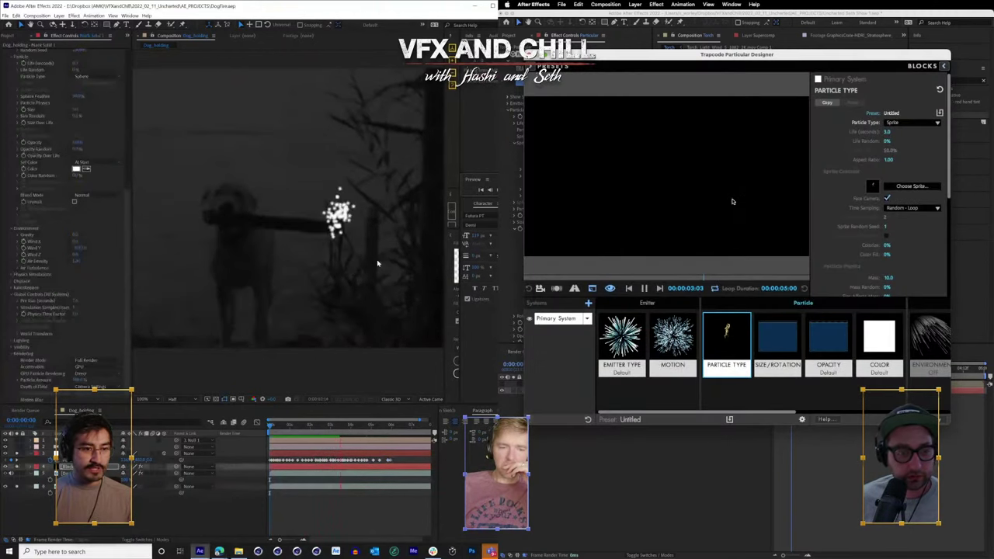
# - Reduce the sprite particles' Size to 168 in the Designer, and apply the changes to Torch
pyautogui.click(777, 342)
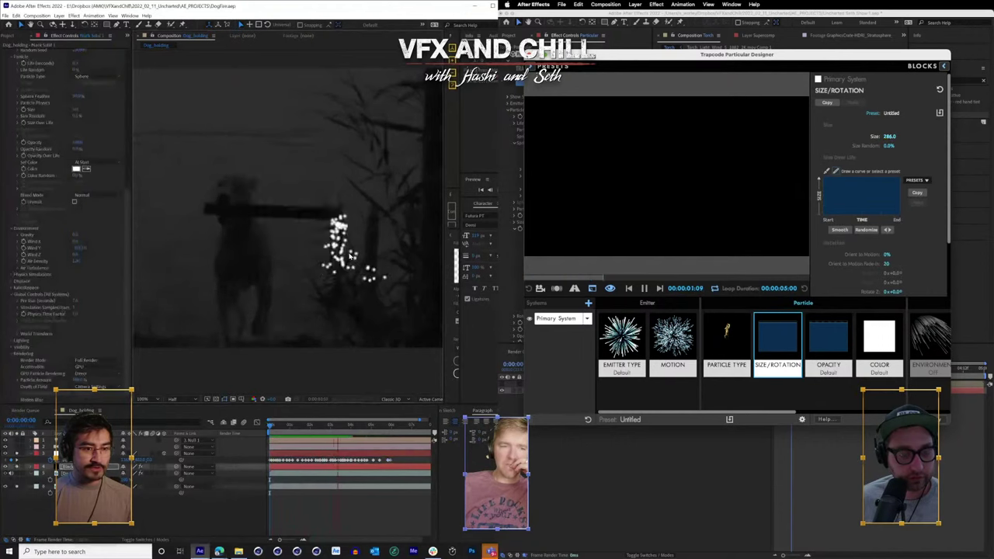
pyautogui.moveTo(889, 137); pyautogui.dragTo(866, 137)
pyautogui.press('space')
pyautogui.click(621, 345)
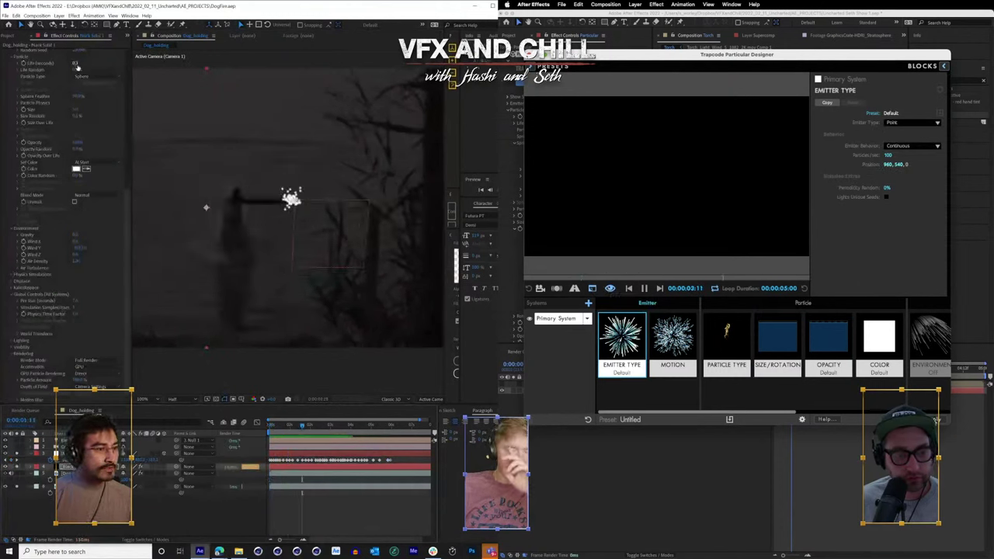
pyautogui.click(724, 342)
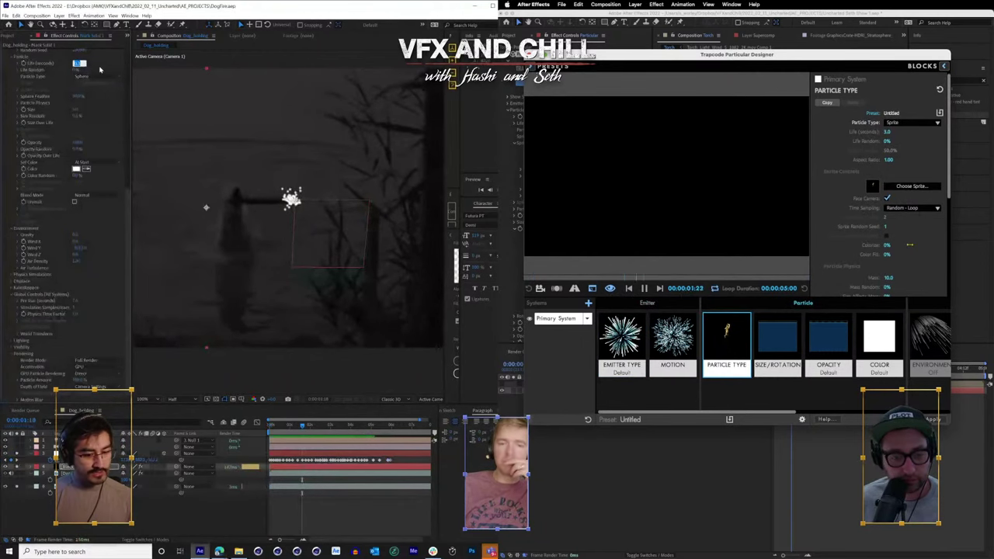
pyautogui.click(932, 420)
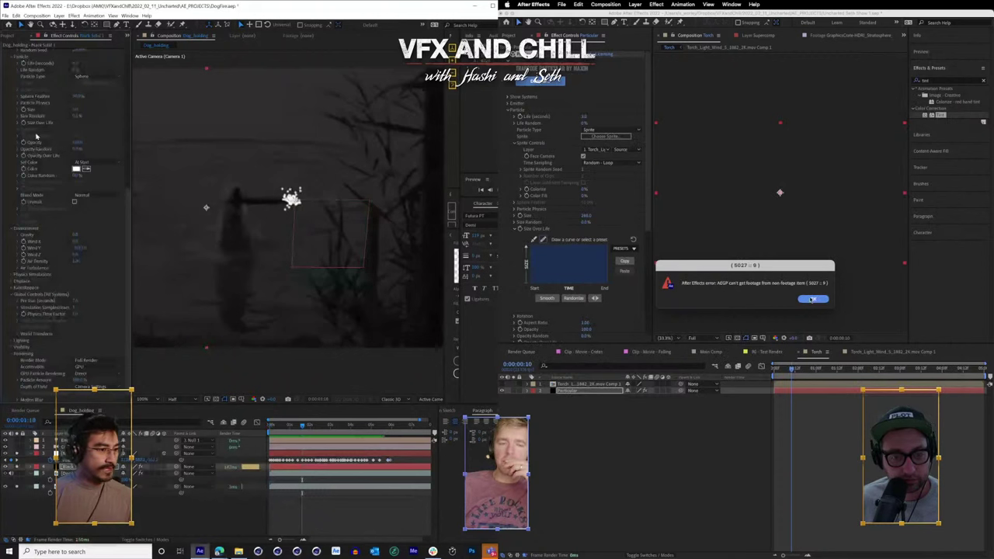
pyautogui.click(812, 299)
# - Set Particular's Acceleration to CPU in Torch, and give the Dog_holding particles a falling Size Over Life curve
pyautogui.click(562, 4)
pyautogui.click(22, 122)
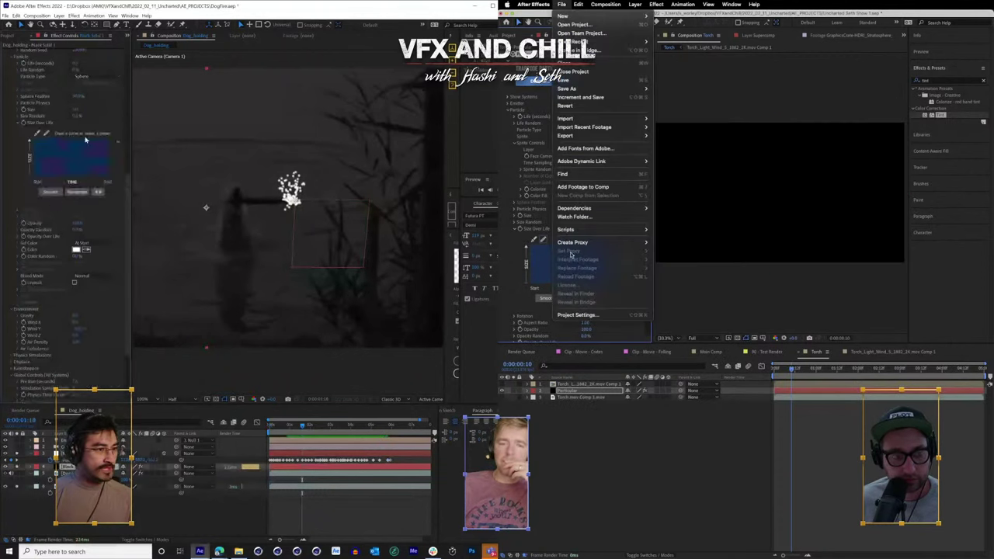
pyautogui.click(513, 285)
pyautogui.scroll(-5, 513, 286)
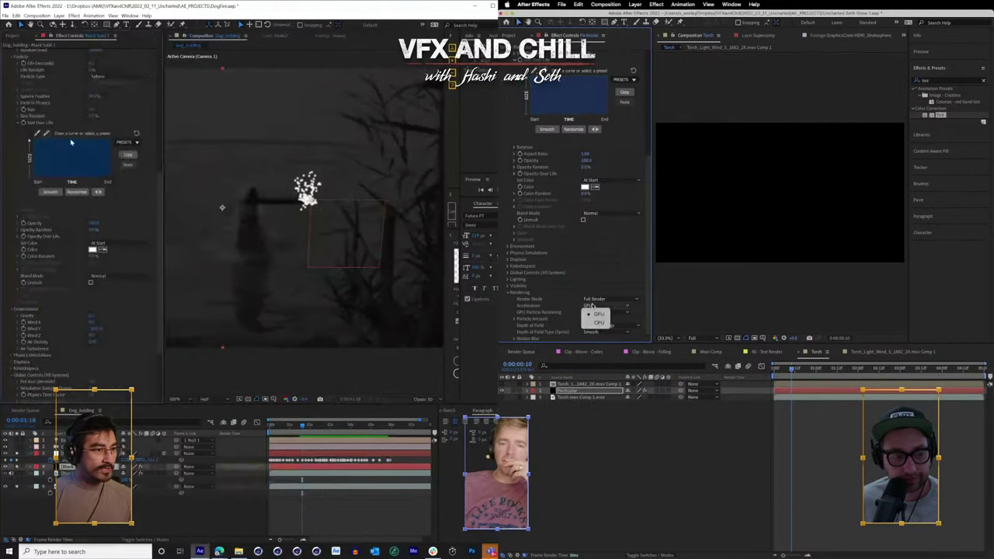
pyautogui.click(562, 4)
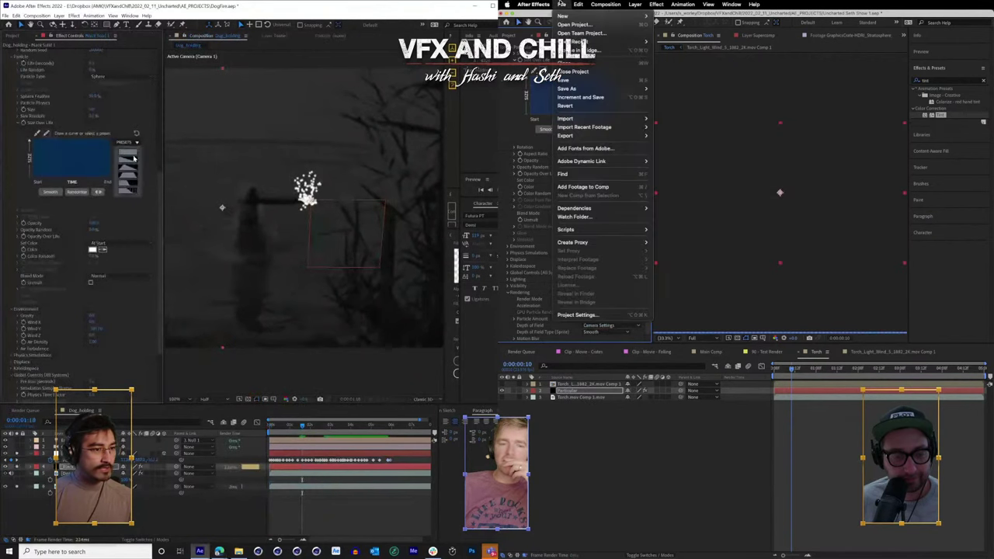
pyautogui.click(679, 452)
pyautogui.click(783, 370)
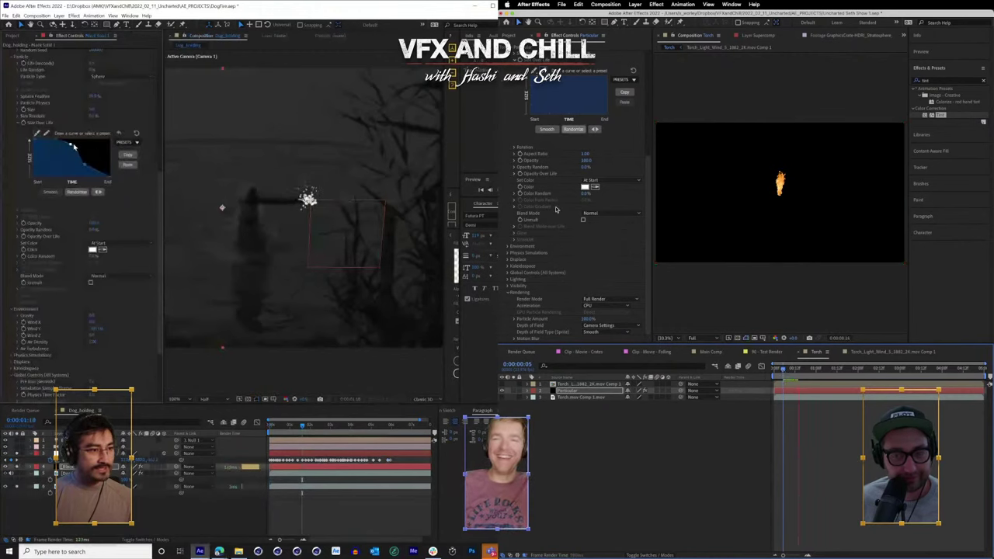
# - Reopen Torch's Particular Designer, and apply a Size Over Life preset that peaks early and falls to zero
pyautogui.scroll(5, 555, 210)
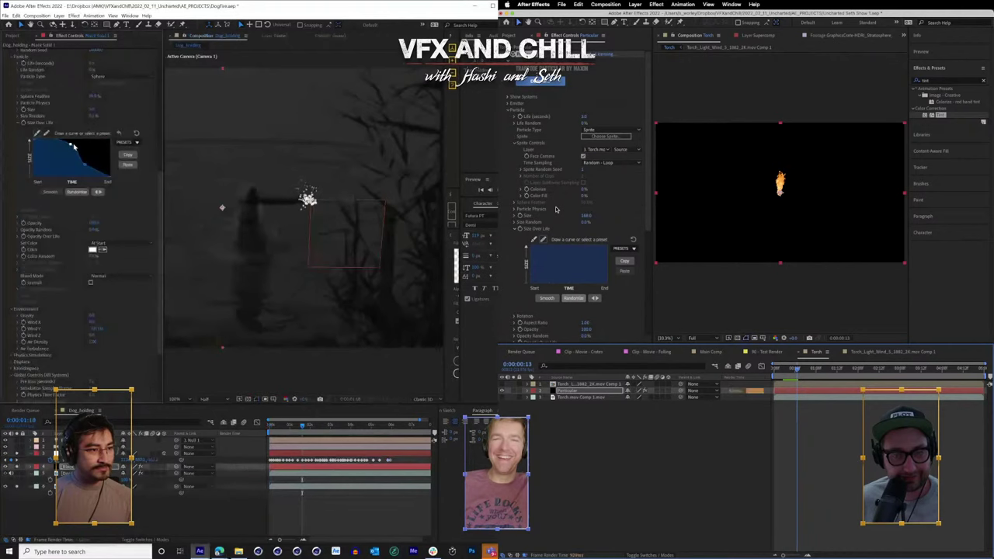
pyautogui.click(536, 83)
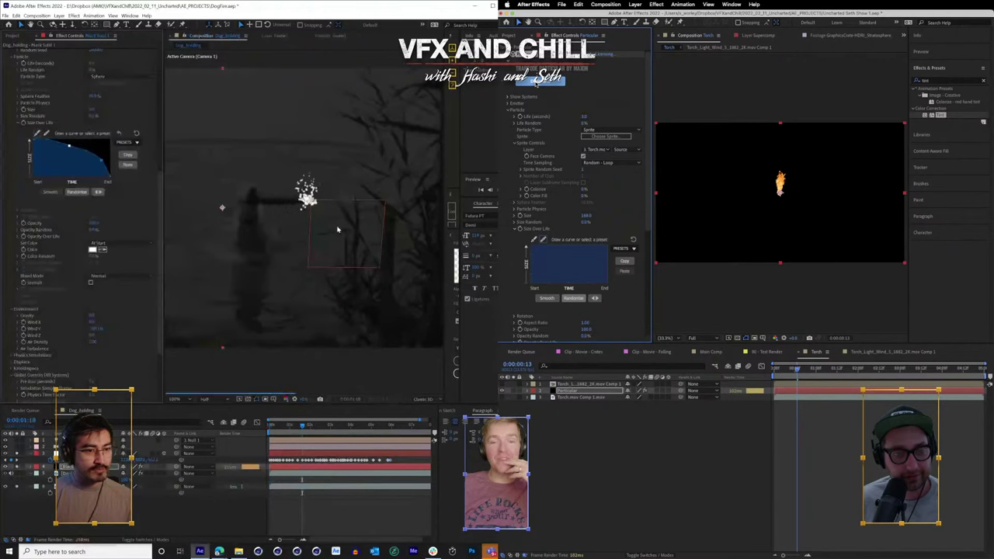
pyautogui.scroll(-5, 131, 288)
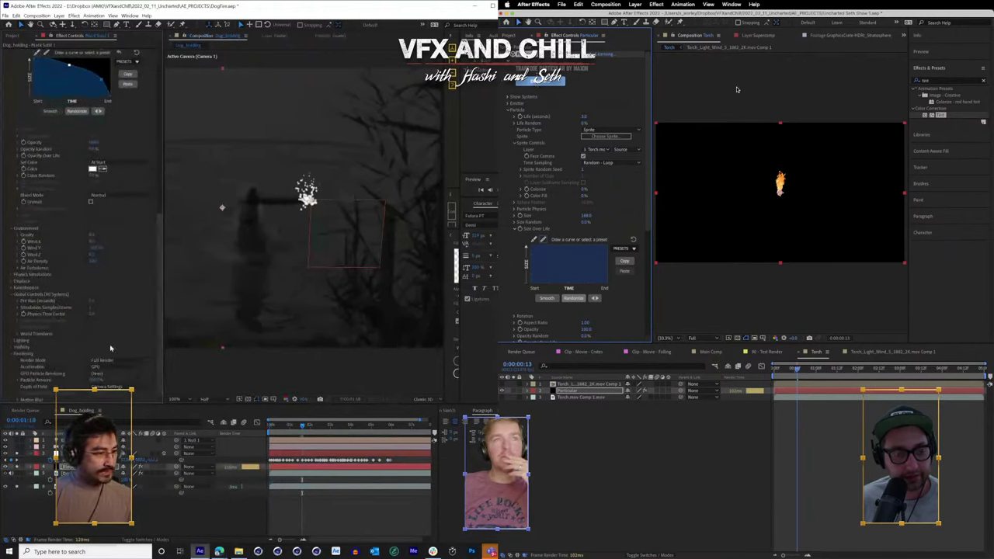
pyautogui.scroll(3, 95, 84)
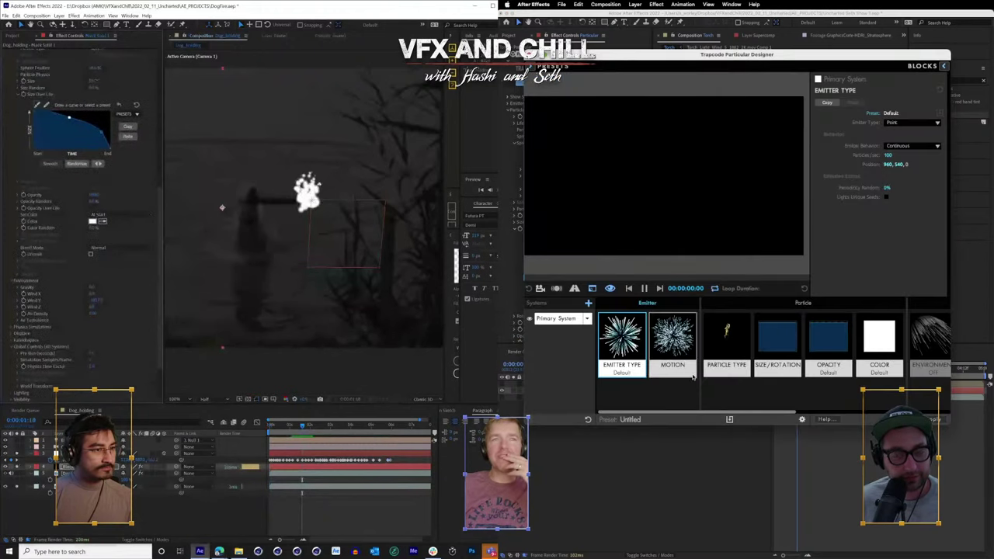
pyautogui.scroll(8, 51, 94)
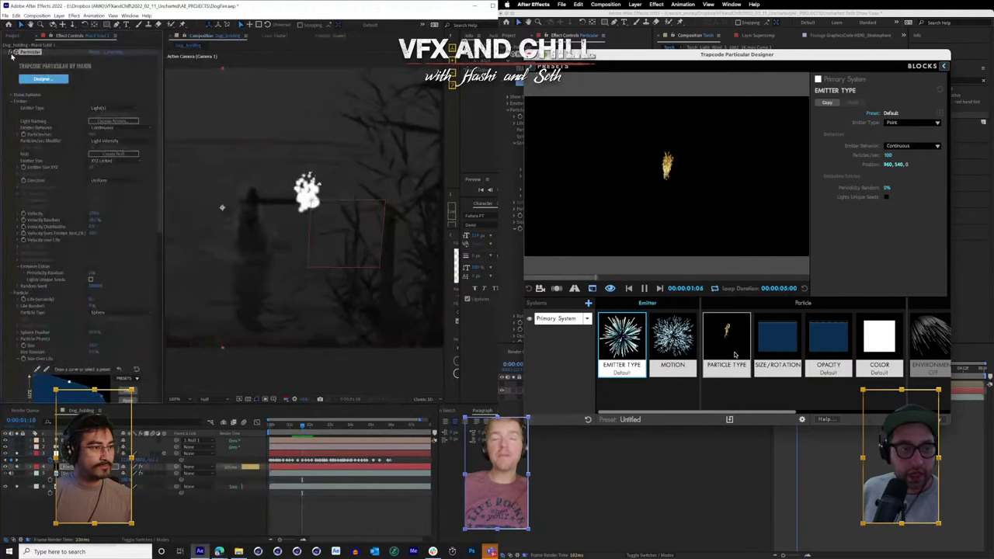
pyautogui.click(735, 355)
pyautogui.click(10, 52)
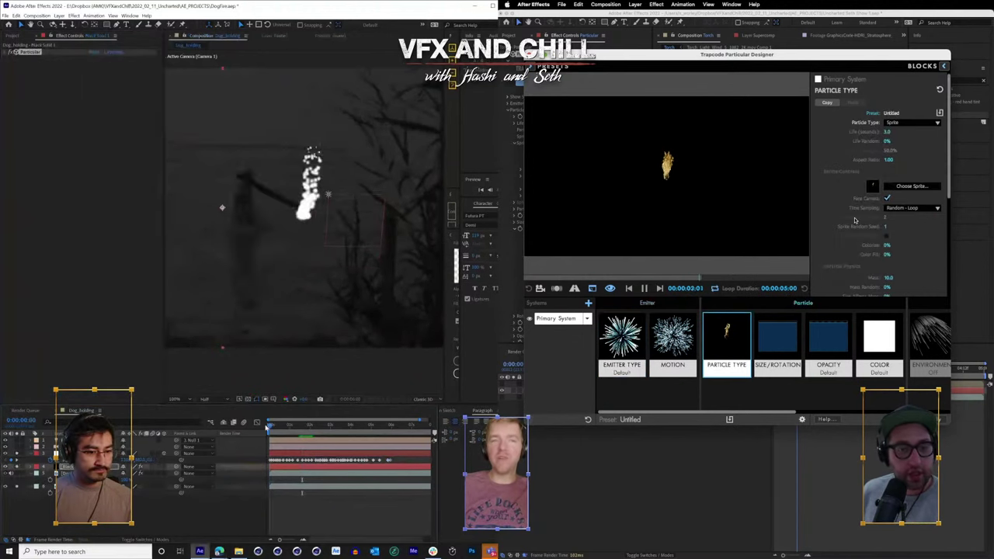
pyautogui.click(793, 341)
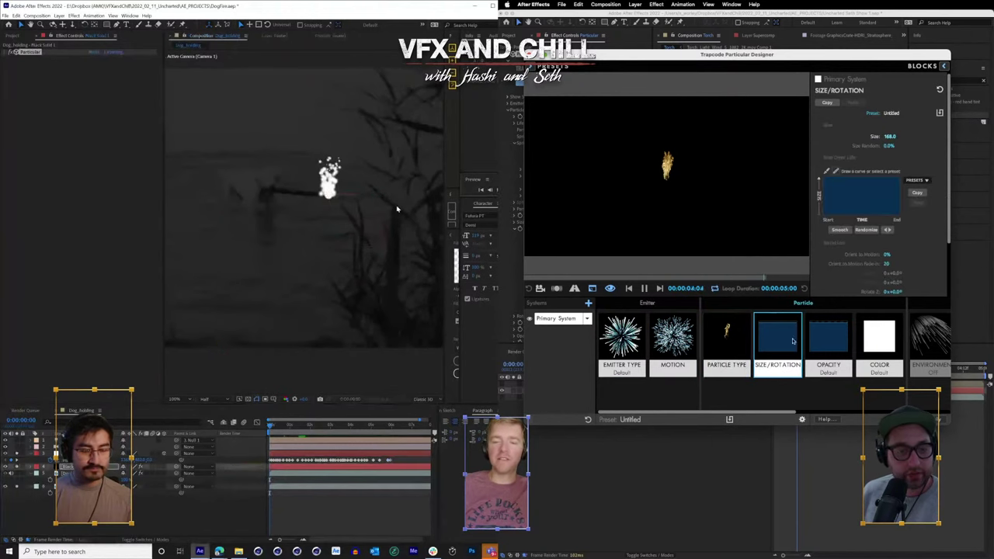
pyautogui.click(917, 207)
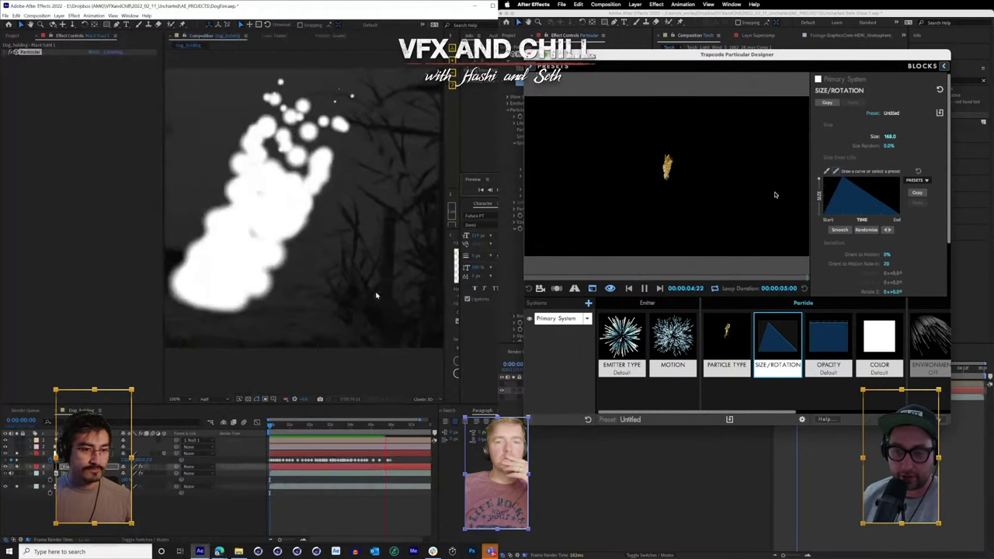
# - Set the Torch sprite particles' Blend Mode to Screen, and scrub through the Dog_holding animation
pyautogui.scroll(-1, 377, 295)
pyautogui.click(724, 342)
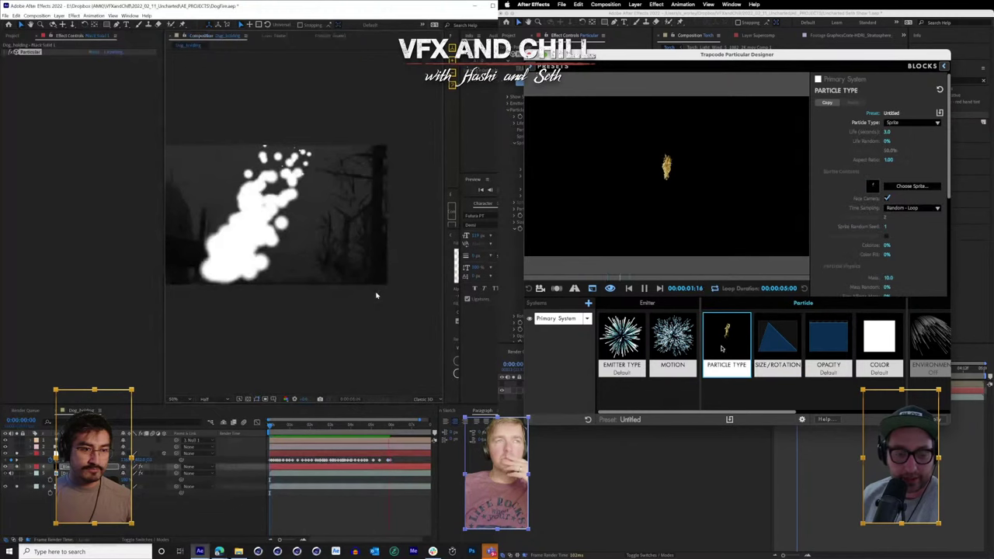
pyautogui.press('space')
pyautogui.scroll(-10, 843, 256)
pyautogui.moveTo(269, 426); pyautogui.dragTo(271, 455)
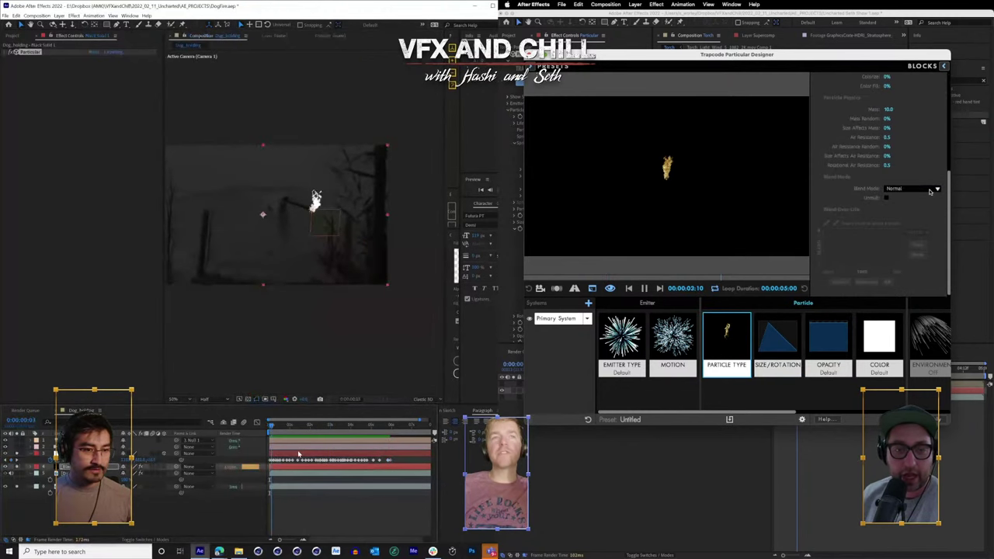
pyautogui.click(930, 189)
pyautogui.click(905, 210)
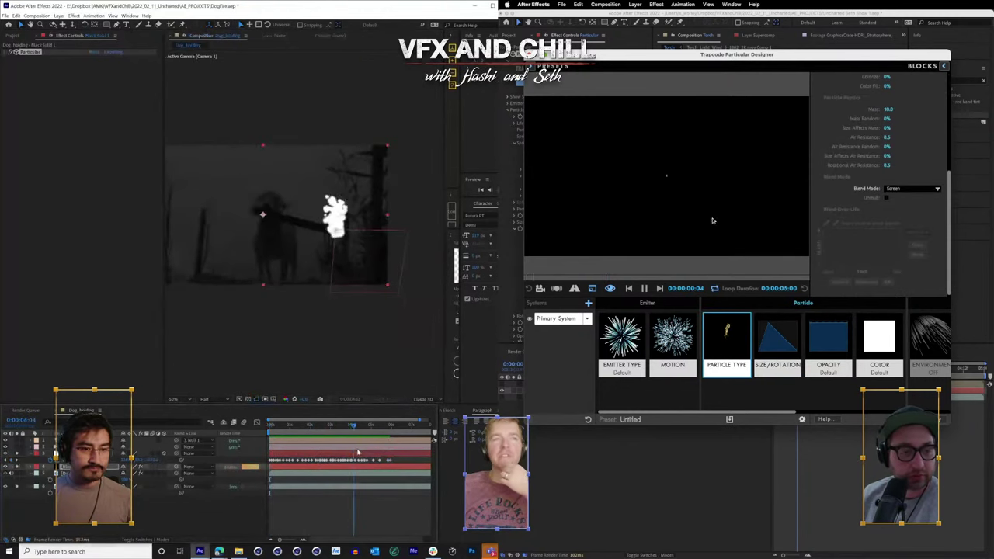
# - Replace the Dog_holding.mp4 footage with the 74715 UNGRADED-LOG (2).mov dog clip, and set the Torch sprites' Life to 0.5 seconds
pyautogui.click(17, 35)
pyautogui.click(911, 188)
pyautogui.rightClick(44, 115)
pyautogui.click(915, 190)
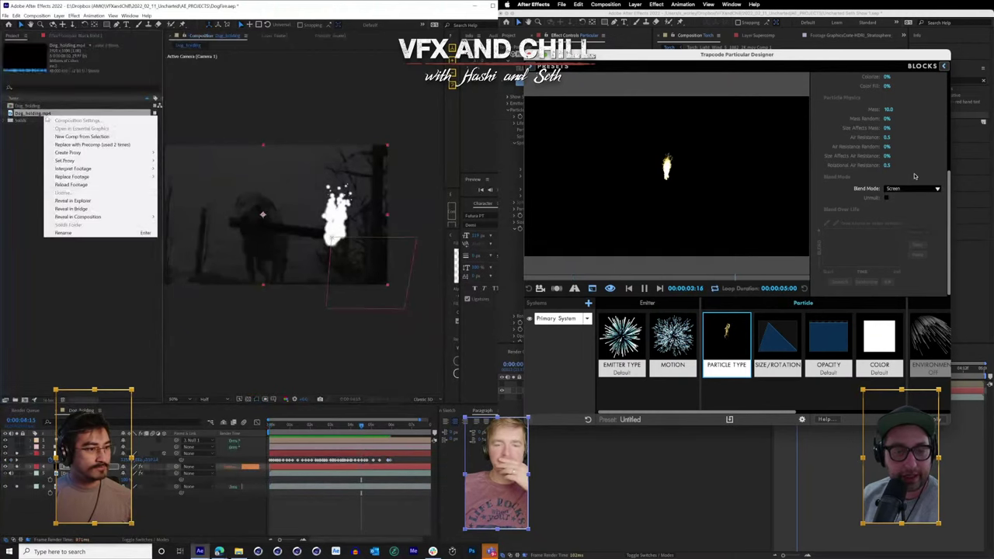
pyautogui.scroll(5, 860, 233)
pyautogui.moveTo(126, 177)
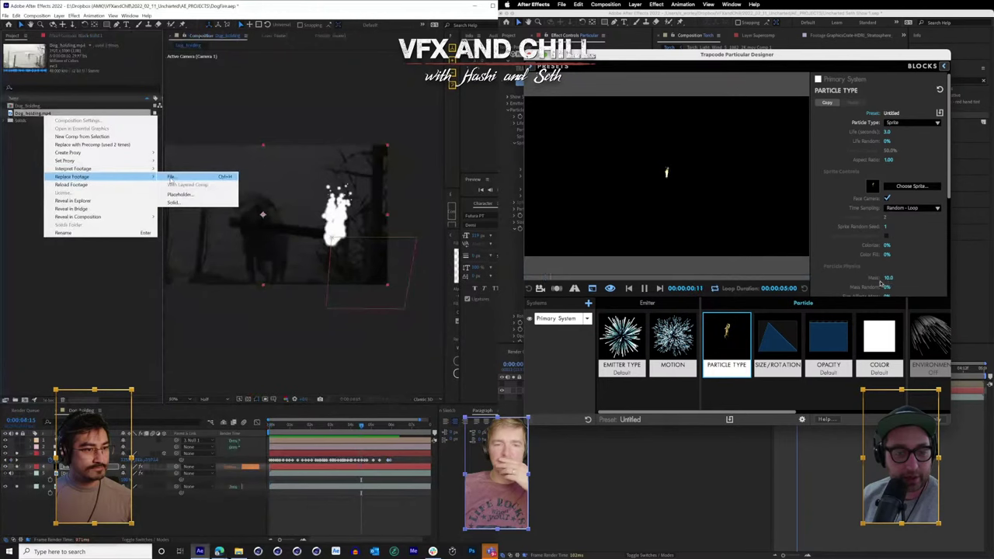
pyautogui.click(173, 177)
pyautogui.click(778, 342)
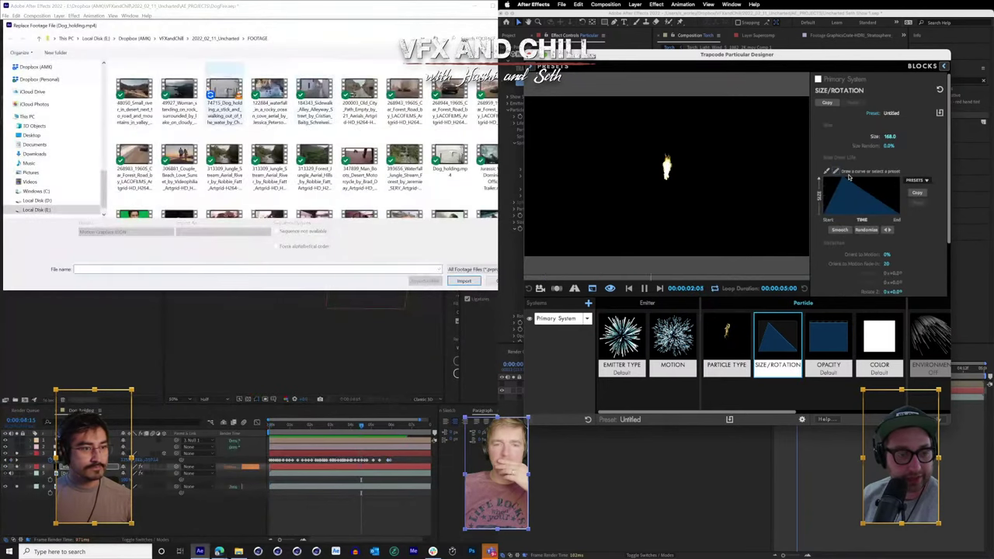
pyautogui.click(726, 340)
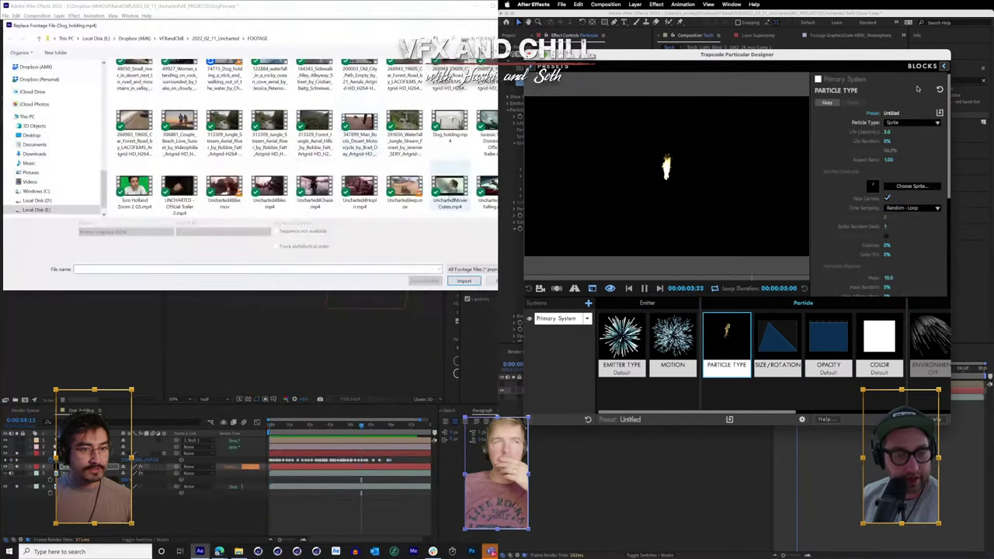
pyautogui.click(887, 132)
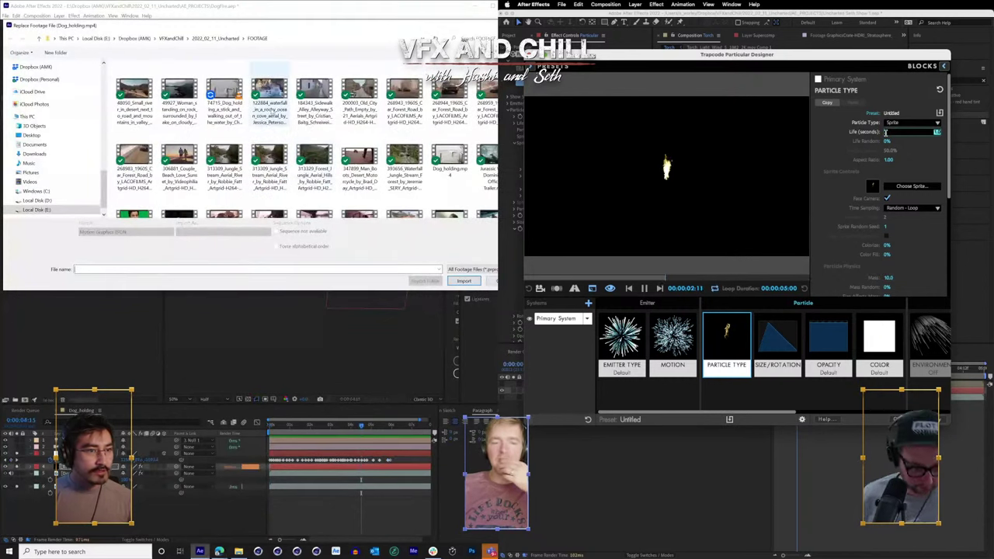
pyautogui.click(234, 102)
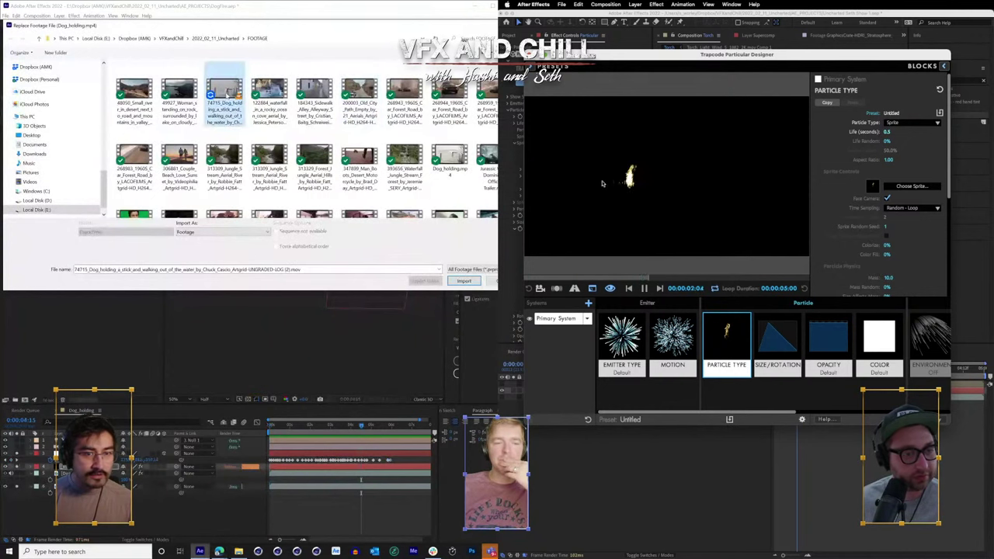
pyautogui.click(464, 280)
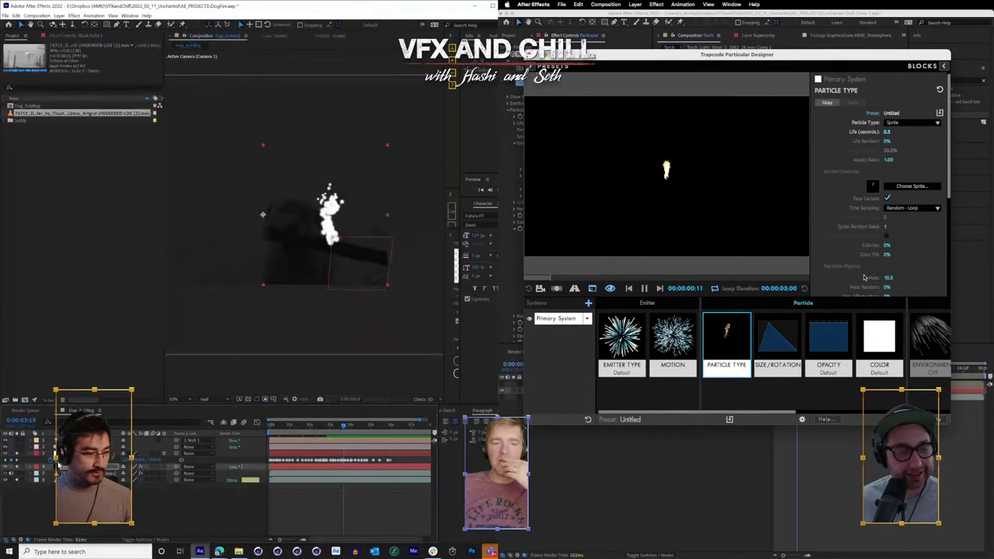
# - Select the particle solid in Dog_holding, and set the Torch emitter's Emitter Behavior to From Emitter Speed
pyautogui.click(91, 473)
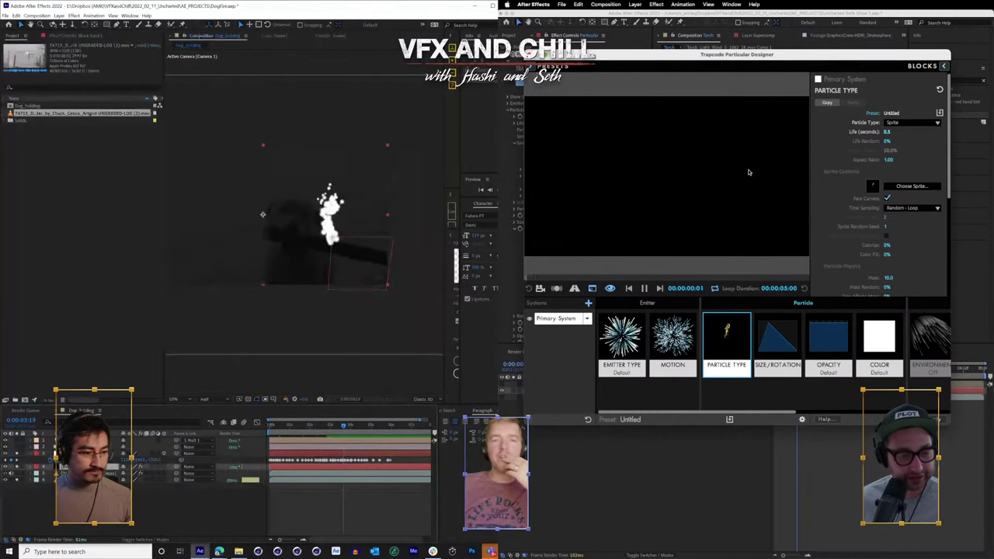
pyautogui.scroll(2, 353, 246)
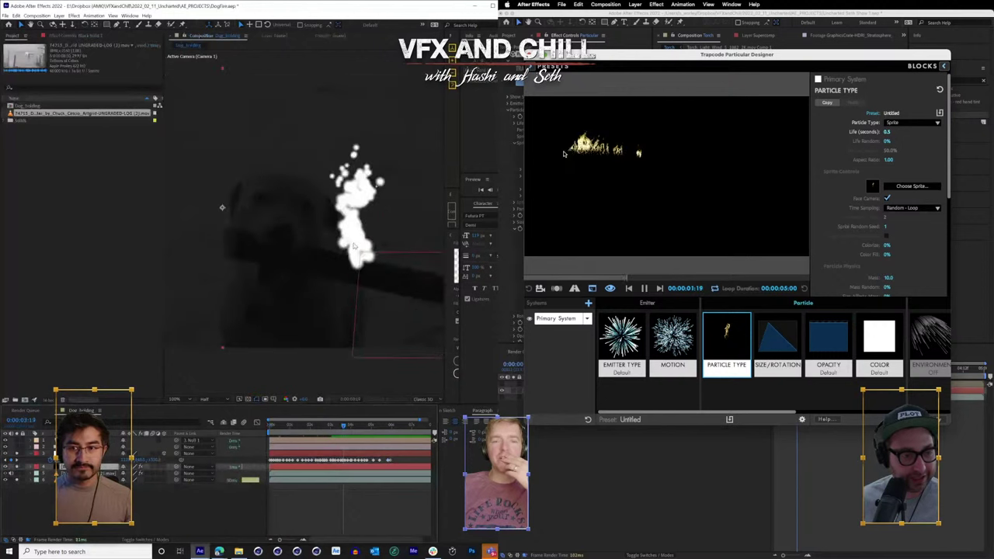
pyautogui.doubleClick(83, 158)
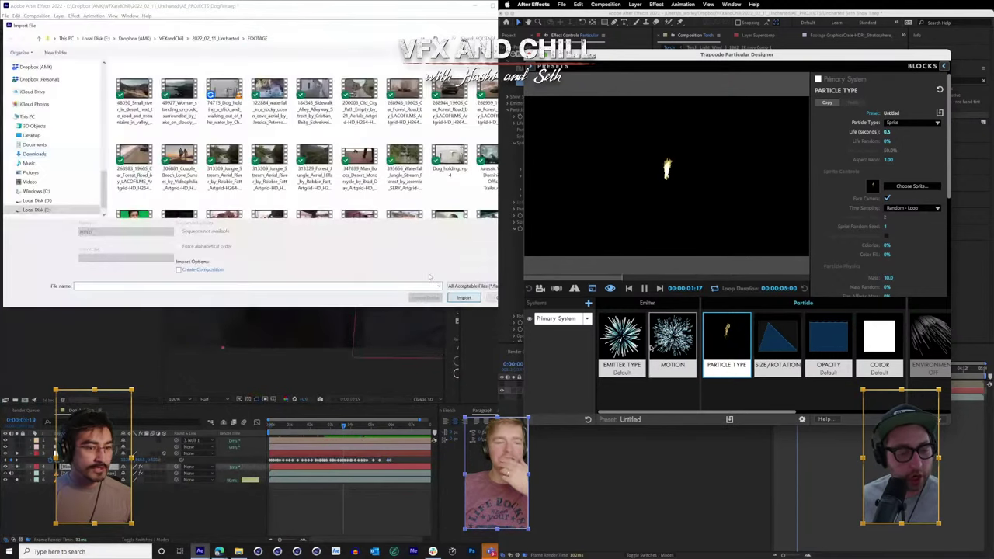
pyautogui.click(621, 342)
pyautogui.click(912, 146)
pyautogui.press('Escape')
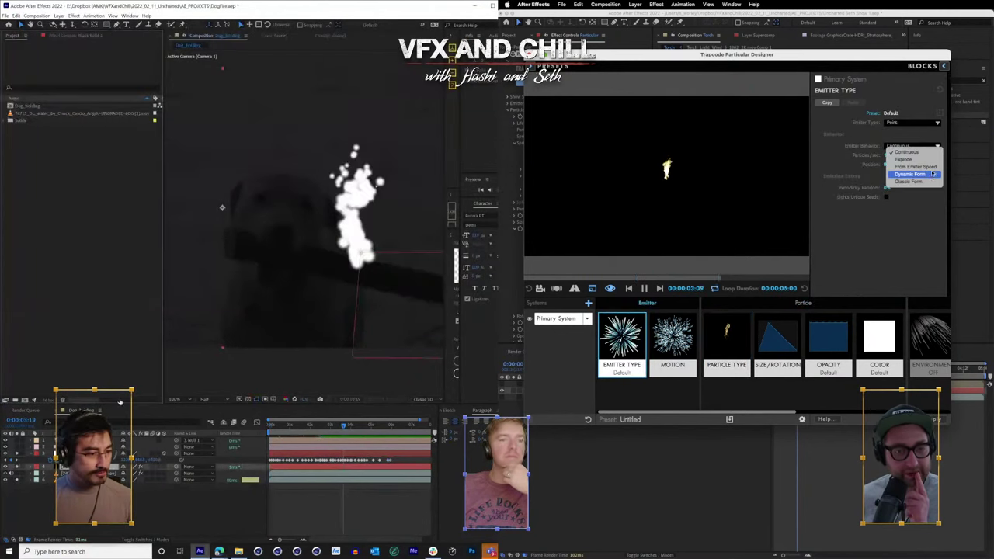
pyautogui.click(916, 167)
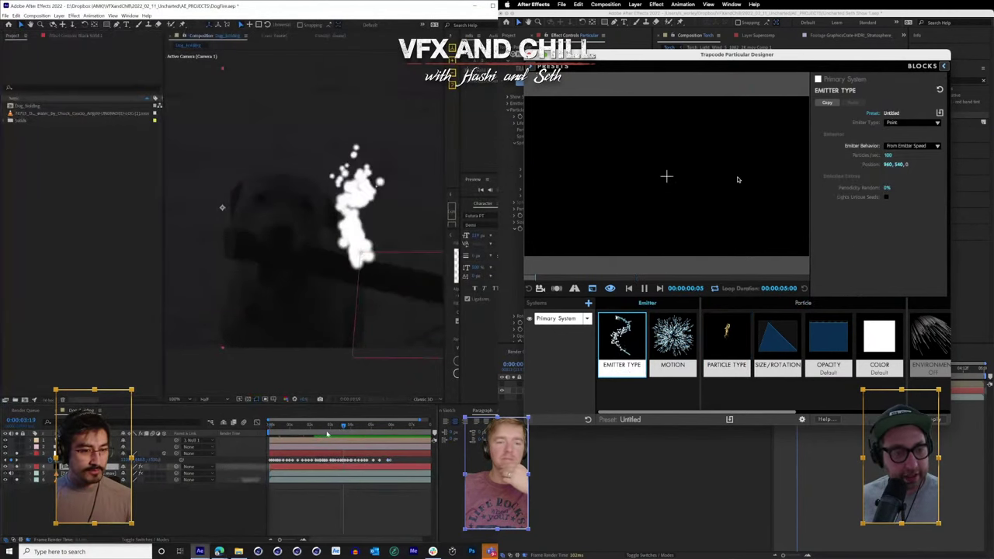
# - Apply the Roughen Edges effect to the particle solid in Dog_holding
pyautogui.moveTo(318, 438); pyautogui.dragTo(360, 440)
pyautogui.hotkey('ctrl', 'space')
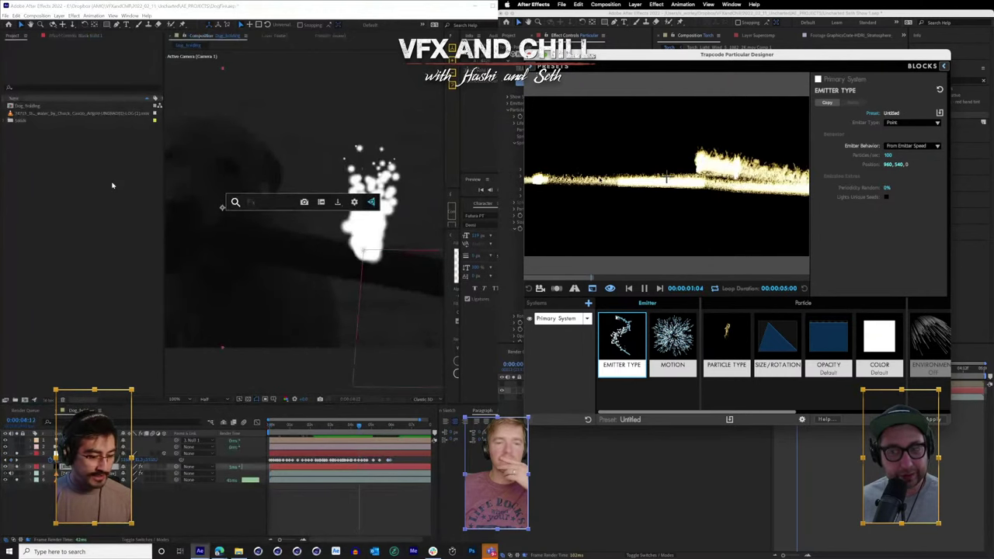
pyautogui.write('r')
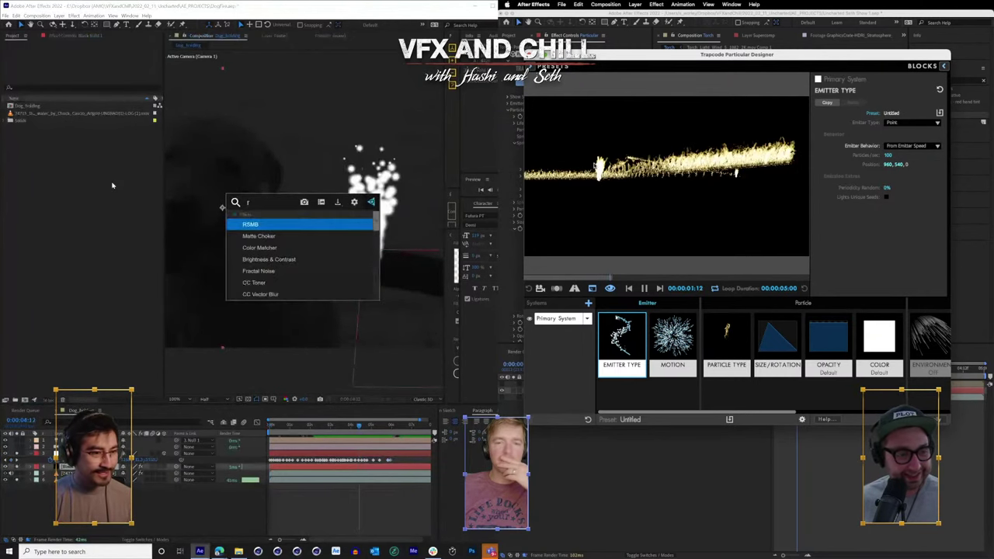
pyautogui.write('oug')
pyautogui.press('Return')
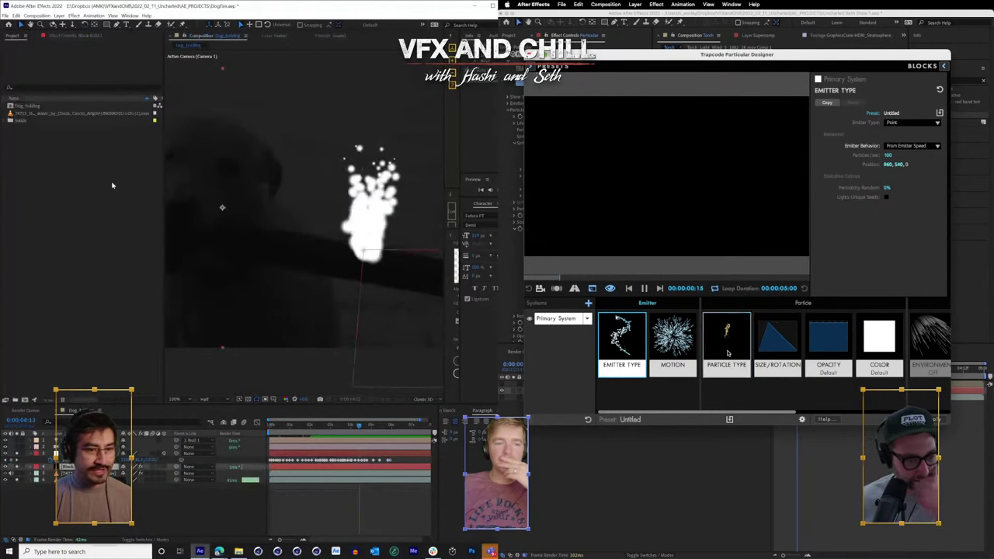
# - Set the Torch sprites' Blend Mode to Lighten, and change the Roughen Edges Edge Type to Spiky in Dog_holding
pyautogui.click(742, 337)
pyautogui.scroll(-5, 849, 262)
pyautogui.click(90, 36)
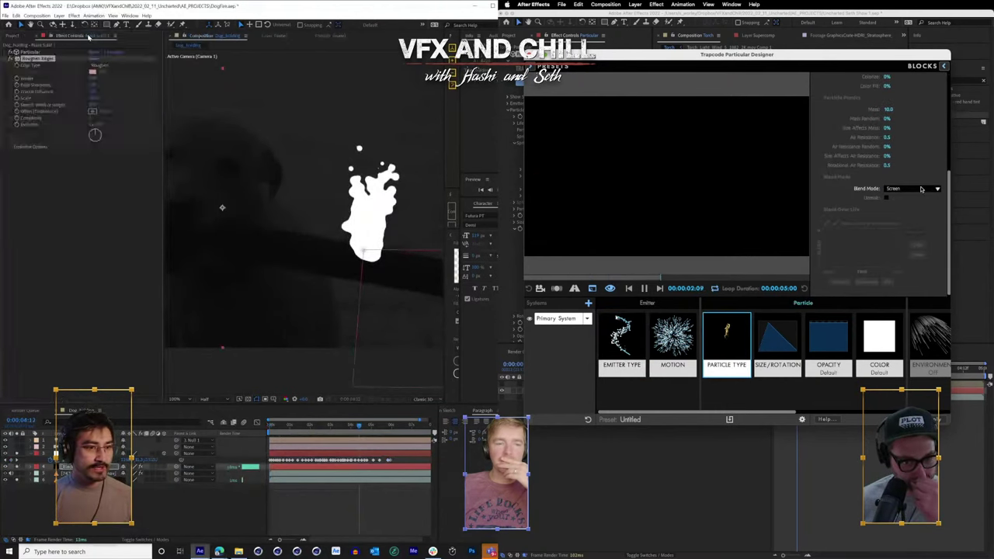
pyautogui.click(923, 189)
pyautogui.click(97, 65)
pyautogui.click(903, 217)
pyautogui.click(124, 98)
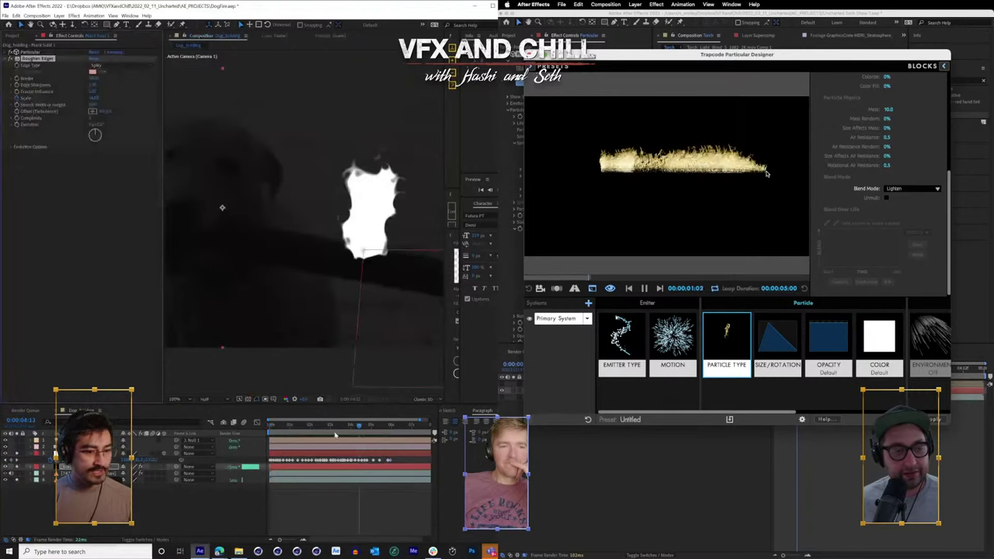
# - Set the Torch particles' Orient to Motion to 18%, and reveal the Roughen Edges keyframes on the Dog_holding particle solid
pyautogui.moveTo(292, 427); pyautogui.dragTo(281, 432)
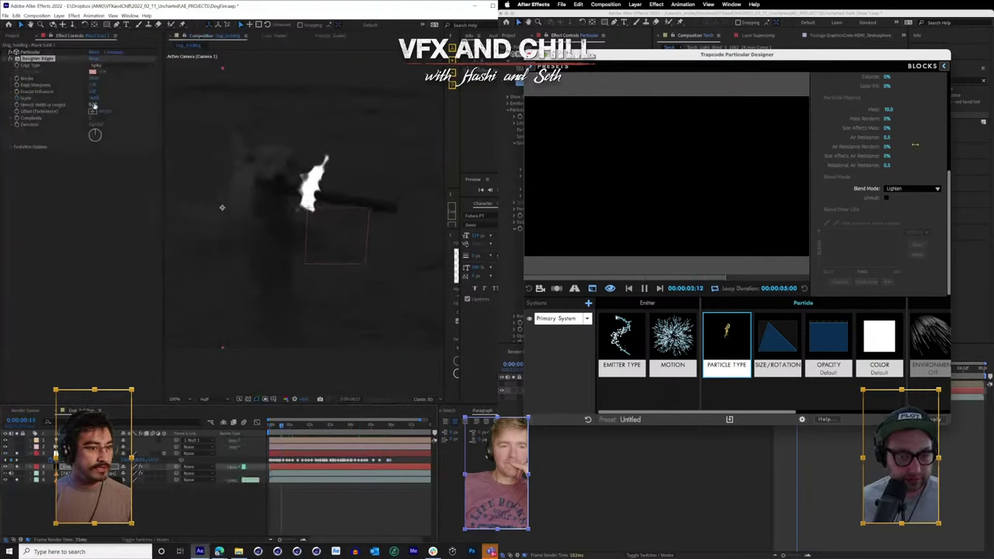
pyautogui.scroll(1, 915, 145)
pyautogui.click(774, 371)
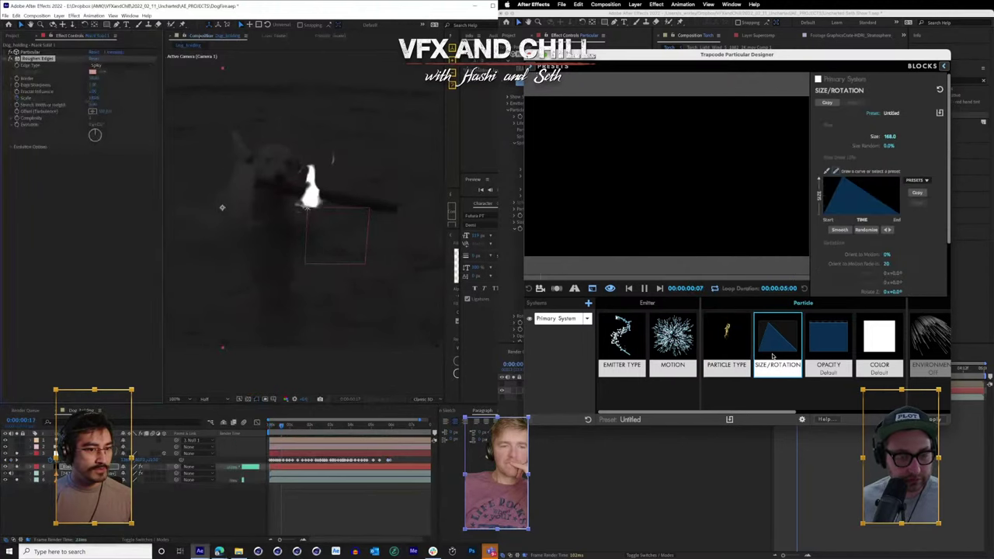
pyautogui.scroll(-2, 828, 287)
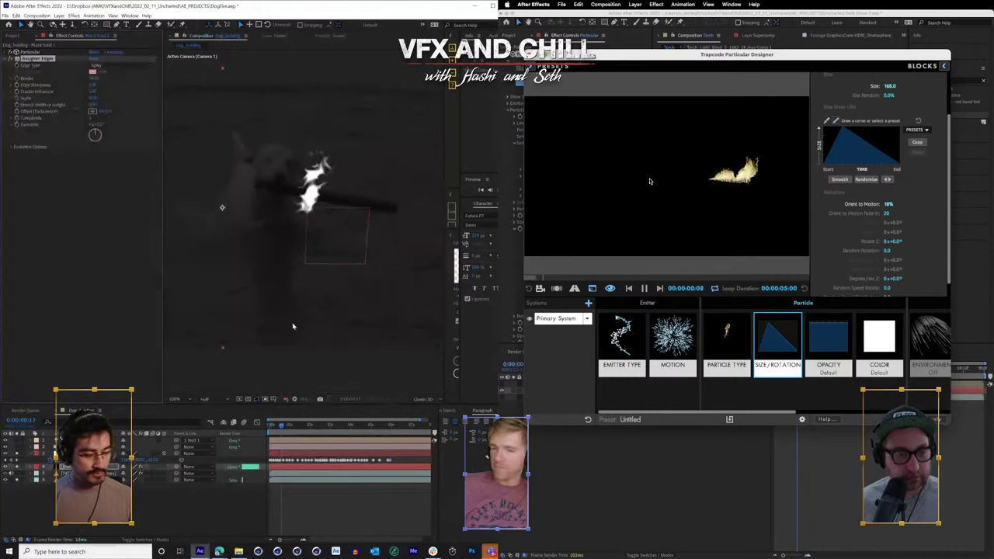
pyautogui.press('u')
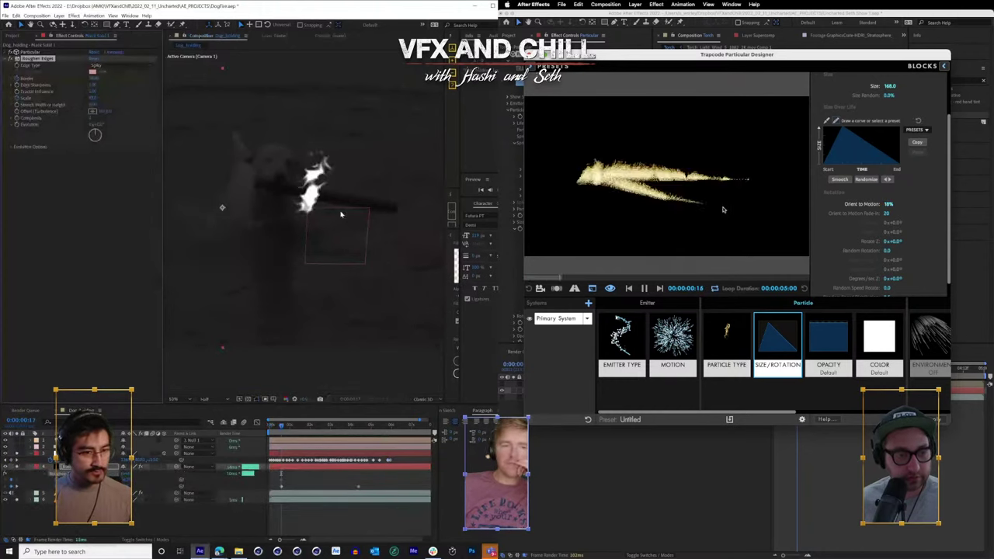
# - Fit the replaced dog footage layer to the Dog_holding composition frame
pyautogui.scroll(-3, 341, 215)
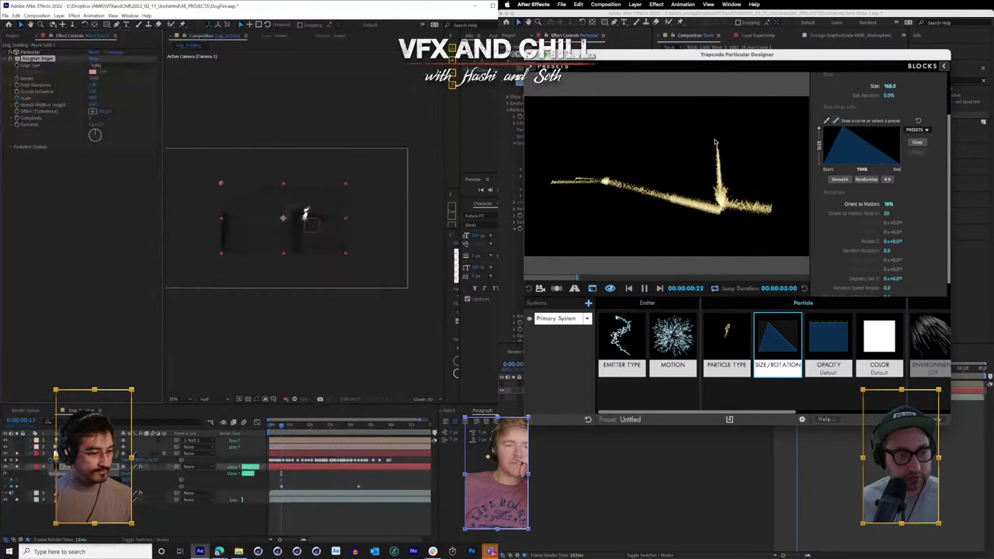
pyautogui.click(369, 278)
pyautogui.scroll(2, 370, 221)
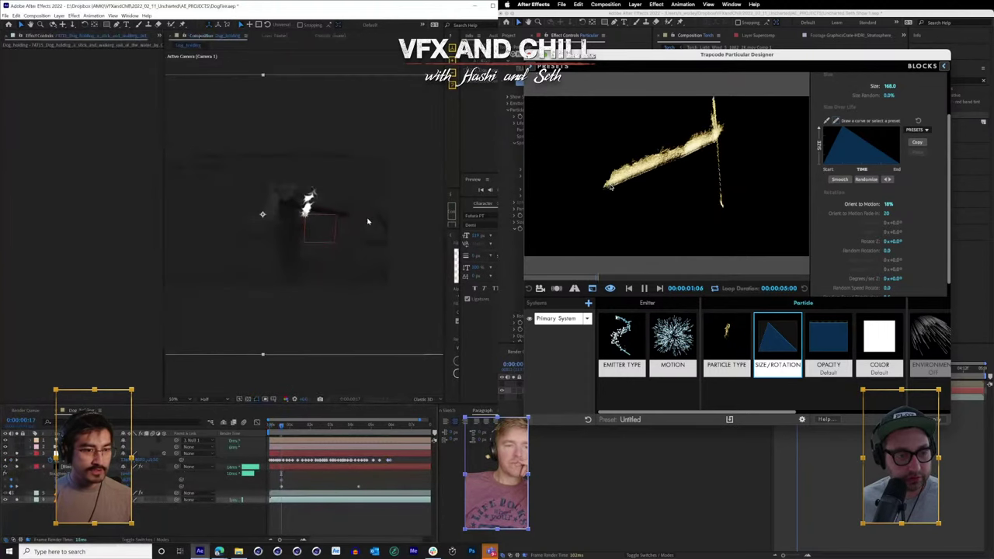
pyautogui.scroll(-2, 372, 221)
pyautogui.hotkey('ctrl', 'alt', 'f')
pyautogui.scroll(1, 371, 235)
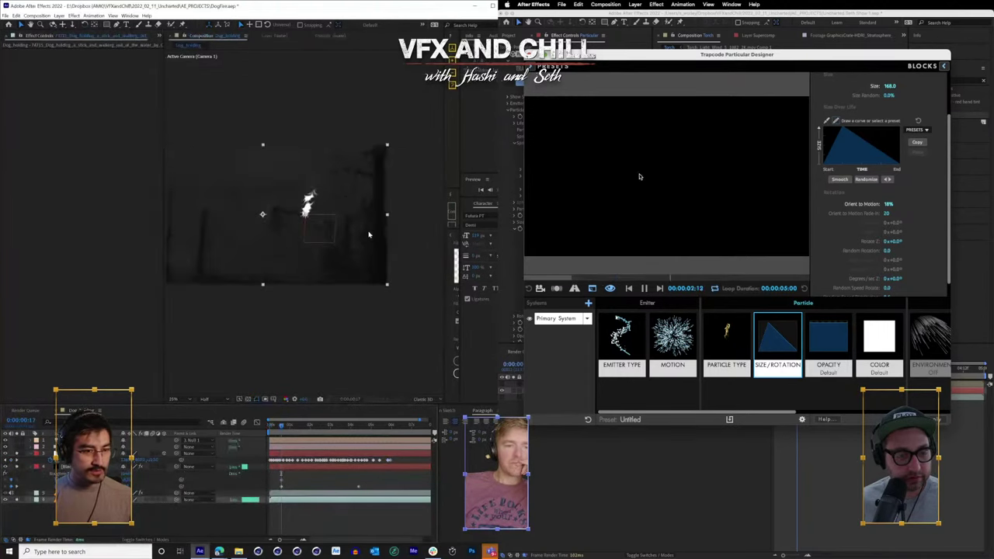
pyautogui.scroll(2, 370, 234)
pyautogui.click(74, 493)
pyautogui.click(194, 499)
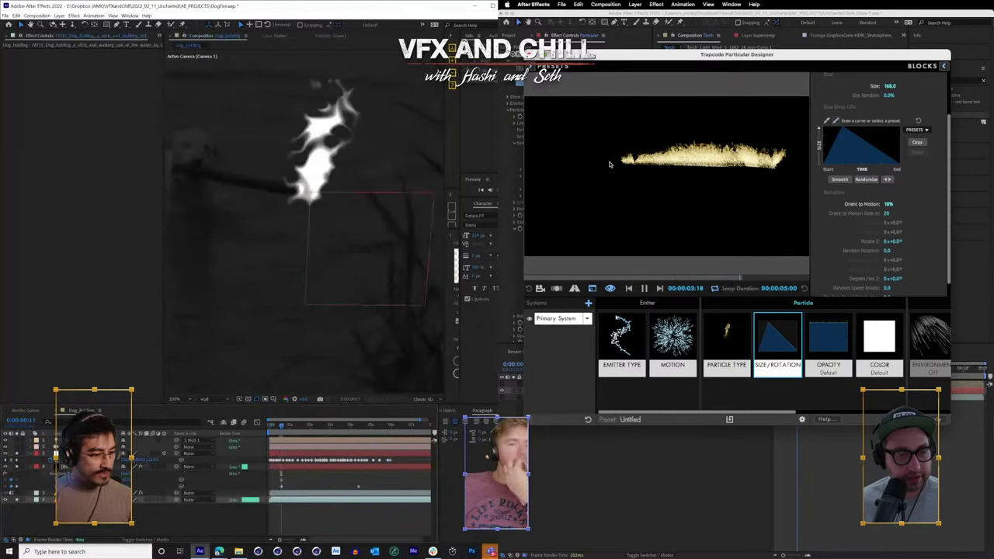
# - Set the Torch particles' Orient to Motion to 5% and Size Random to 89%, with the Dog_holding particle solid reselected
pyautogui.click(89, 467)
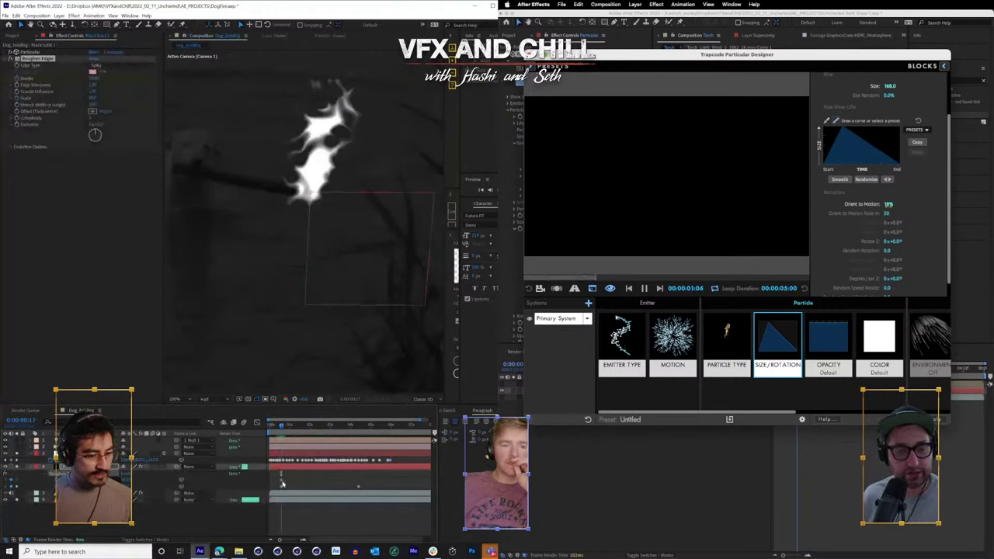
pyautogui.click(888, 203)
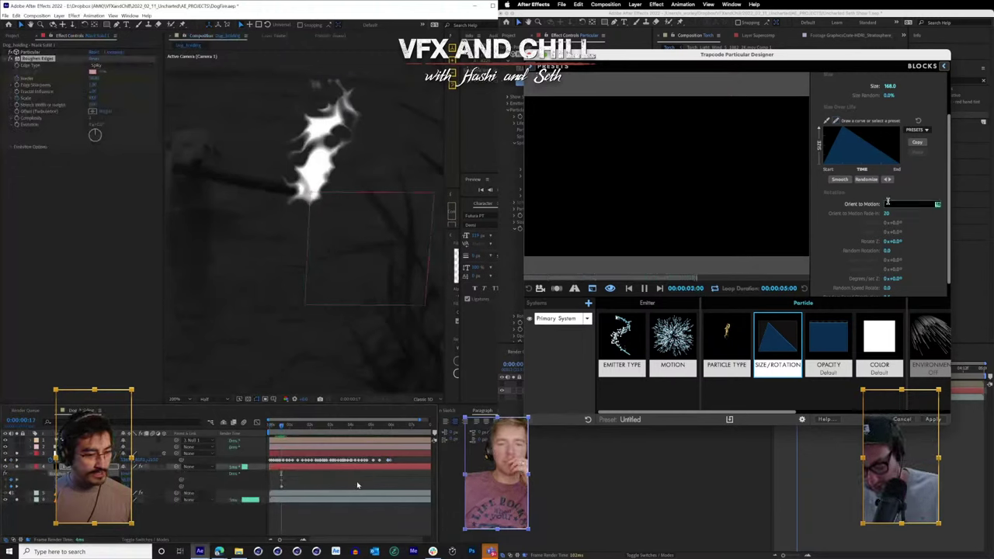
pyautogui.write('5')
pyautogui.press('Return')
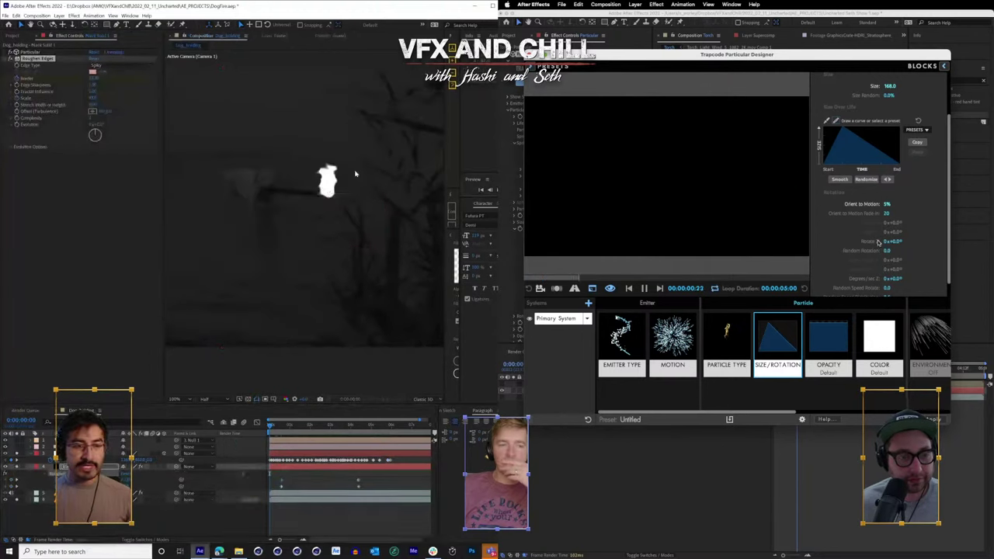
pyautogui.scroll(2, 843, 228)
pyautogui.moveTo(889, 146); pyautogui.dragTo(925, 146)
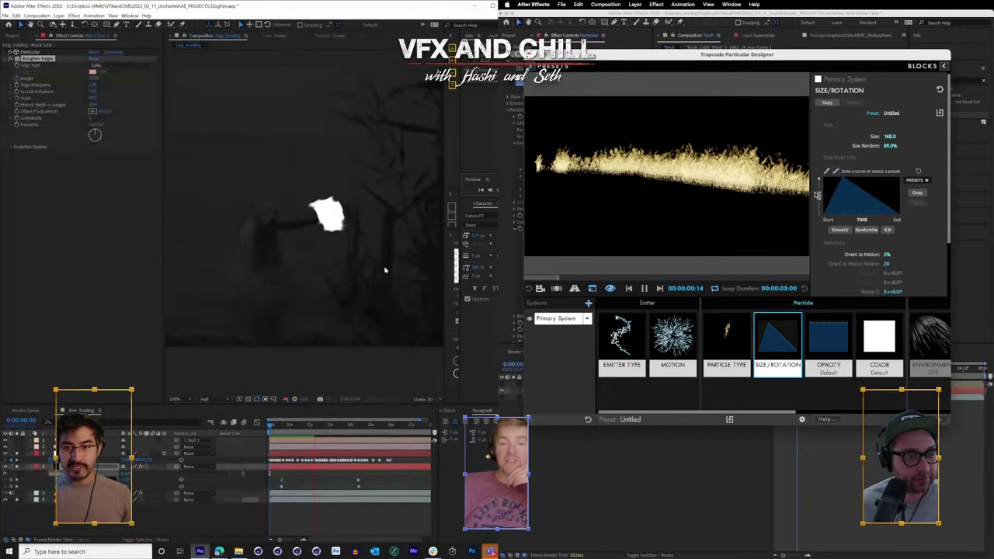
# - Drive the Roughen Edges Offset (Turbulence) in Dog_holding with a negative-time expression on both axes, and set the Torch sprites' Life to 2.0 seconds
pyautogui.click(298, 427)
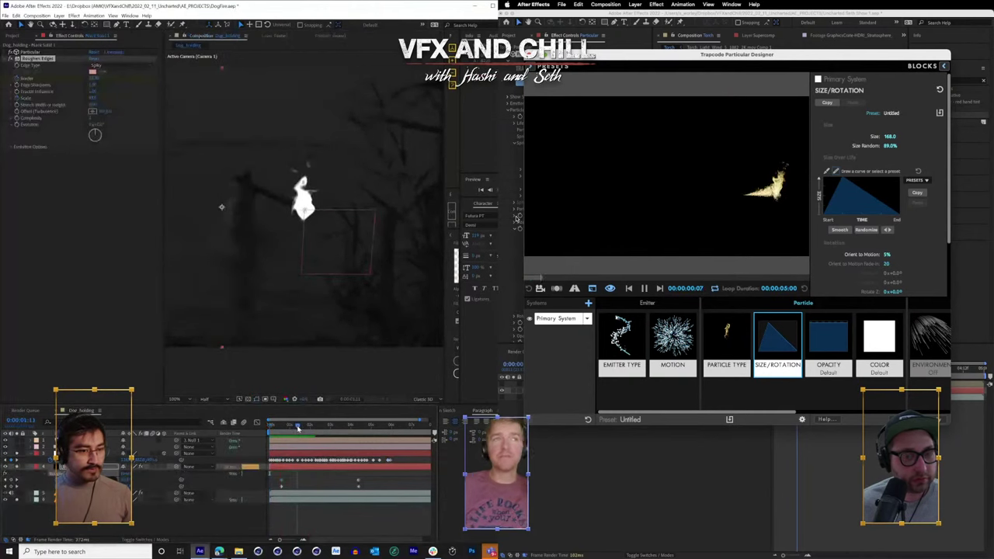
pyautogui.keyDown('alt'); pyautogui.click(17, 112); pyautogui.keyUp('alt')
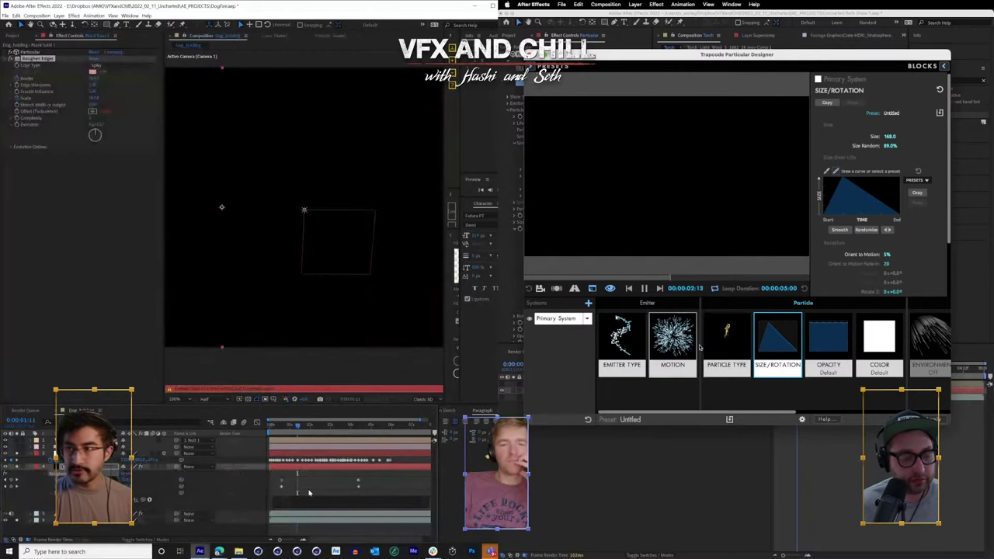
pyautogui.click(735, 342)
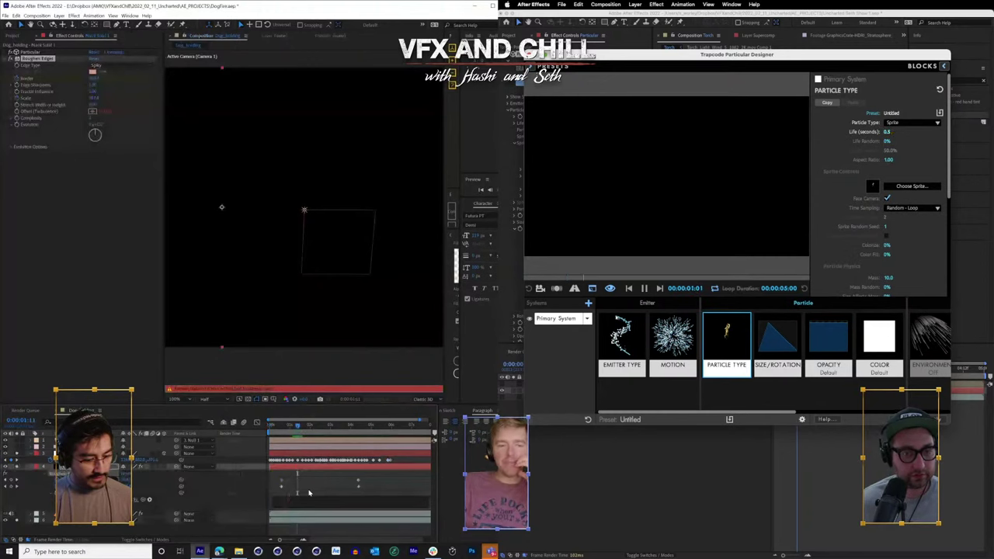
pyautogui.click(889, 132)
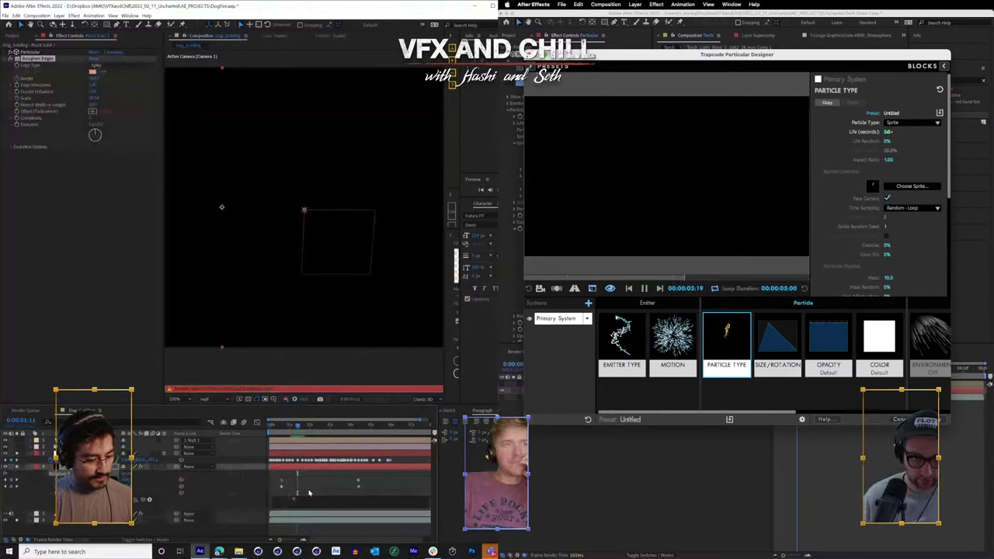
pyautogui.write('time')
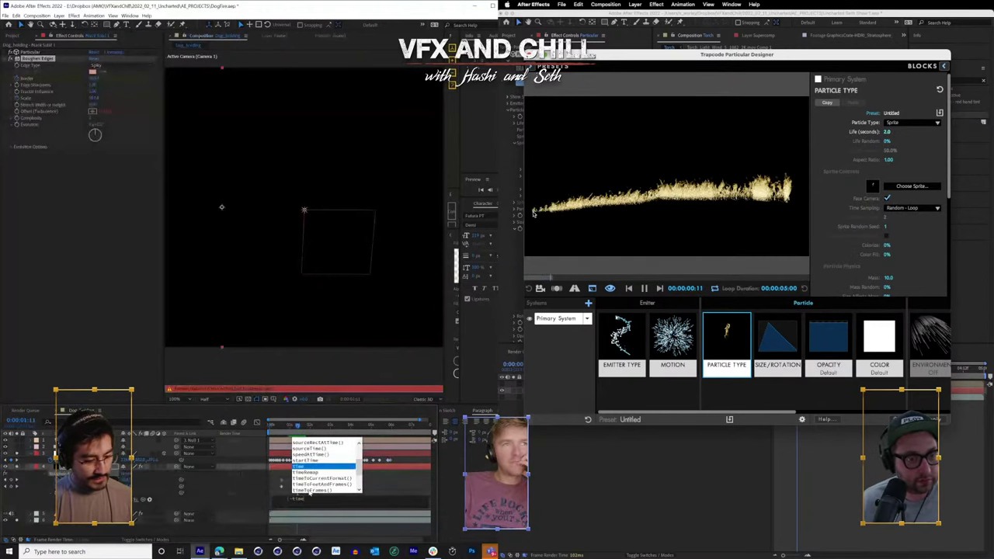
pyautogui.write('*3')
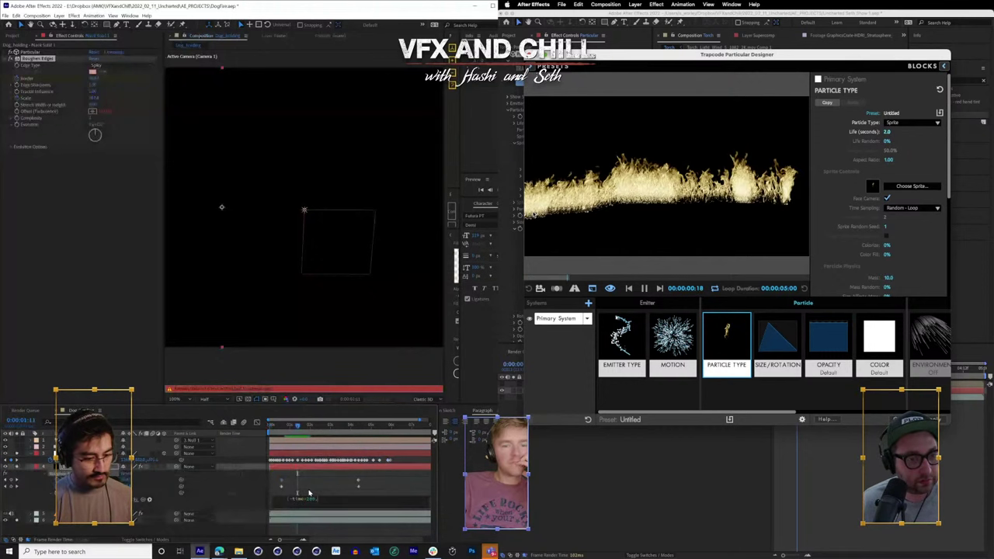
pyautogui.write('00,')
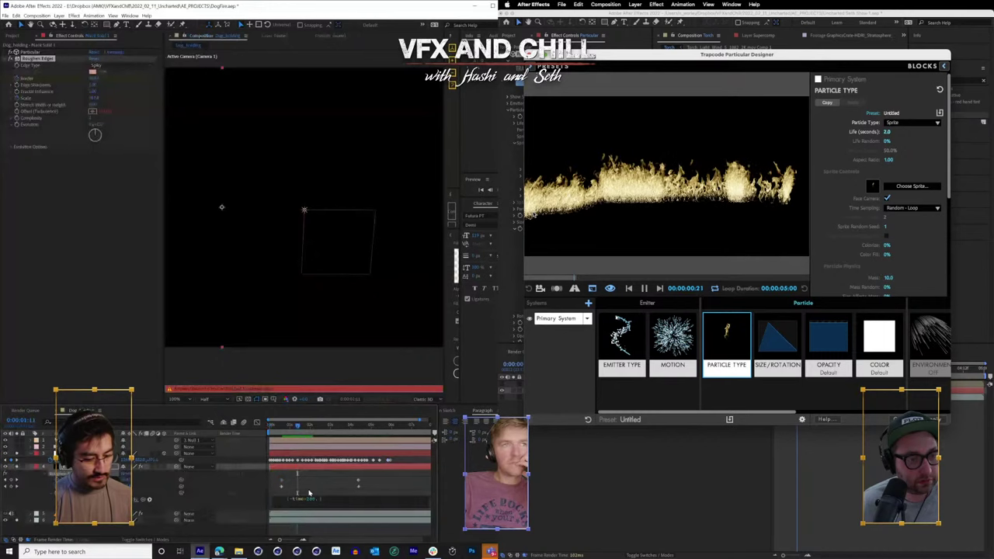
pyautogui.write('-time')
pyautogui.write(']')
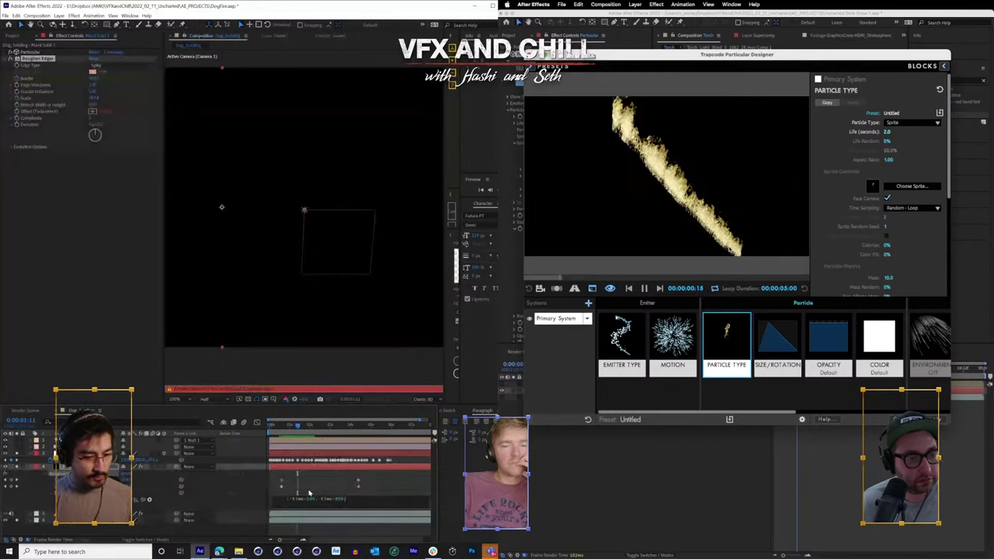
pyautogui.click(402, 480)
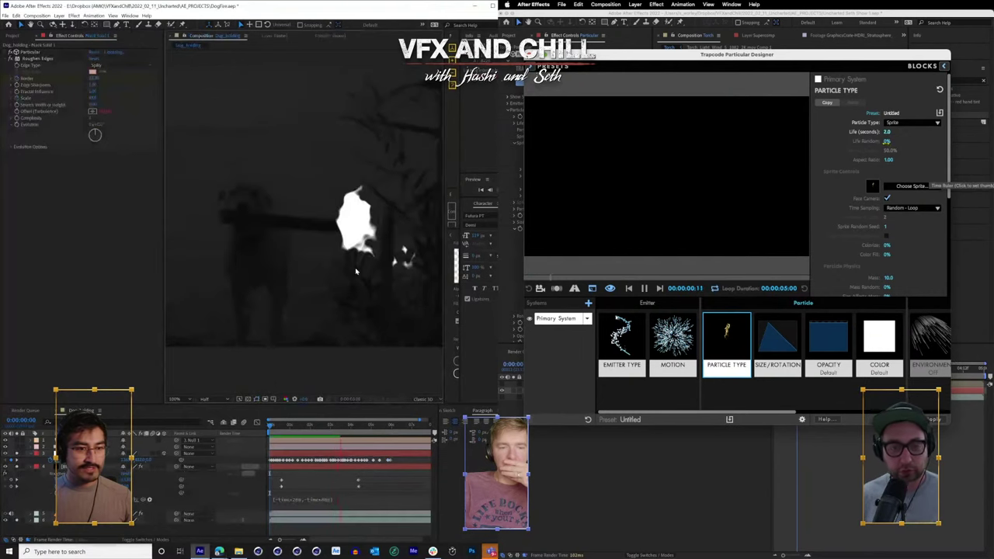
# - Set the Torch sprites' Life Random to 10%, and turn the background dog footage back on in Dog_holding
pyautogui.click(885, 141)
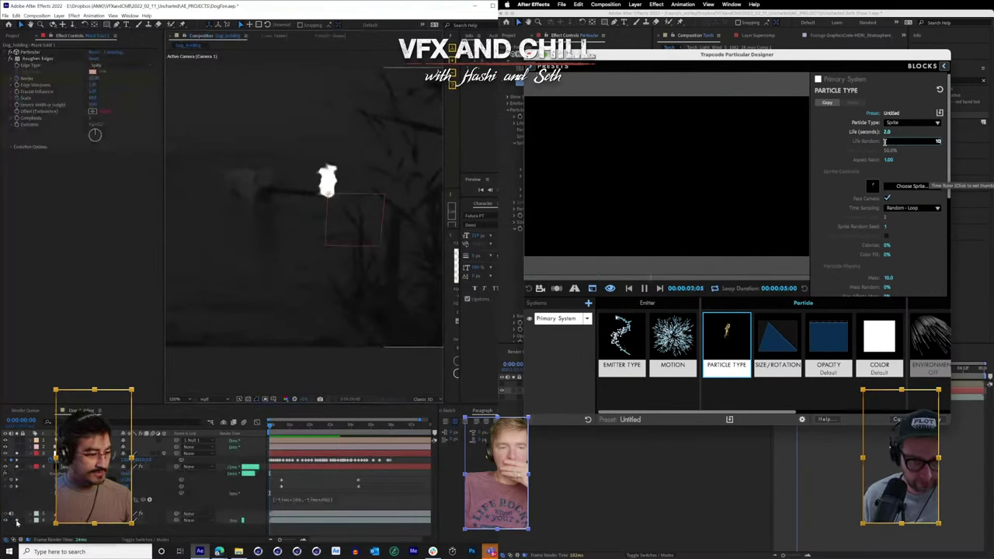
pyautogui.write('10')
pyautogui.press('Return')
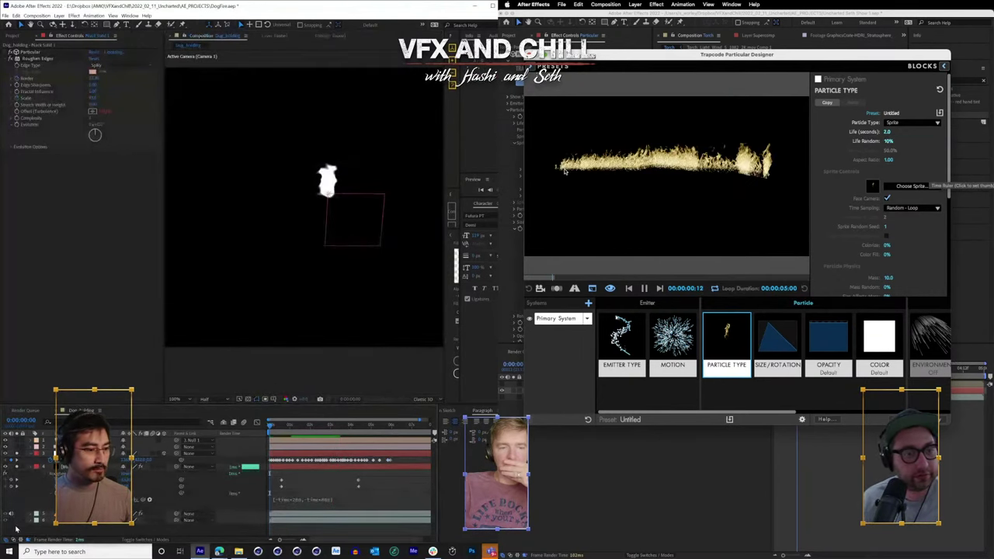
pyautogui.click(17, 521)
# - Import Torch.mov Comp 1.mov from the RENDERS folder into the DogFire project
pyautogui.click(14, 36)
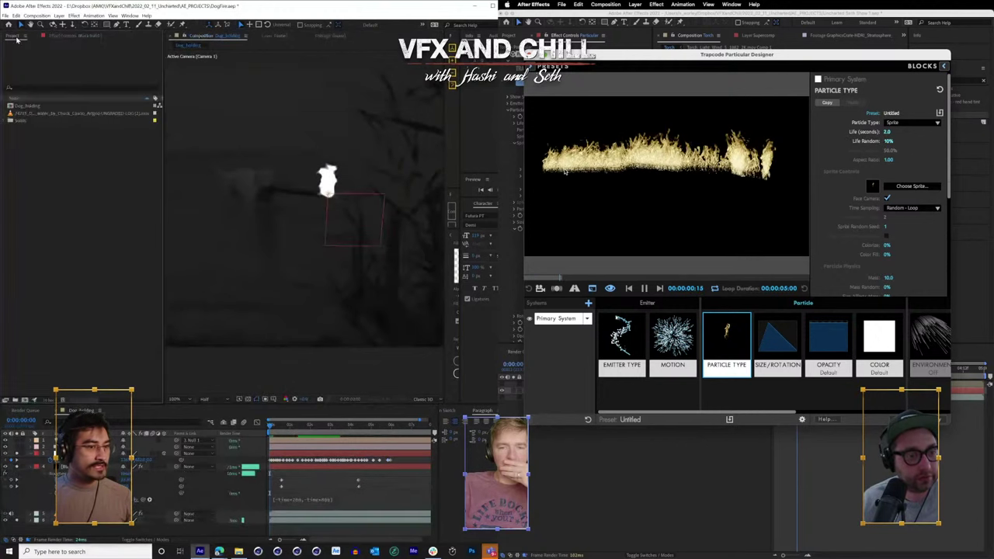
pyautogui.doubleClick(91, 225)
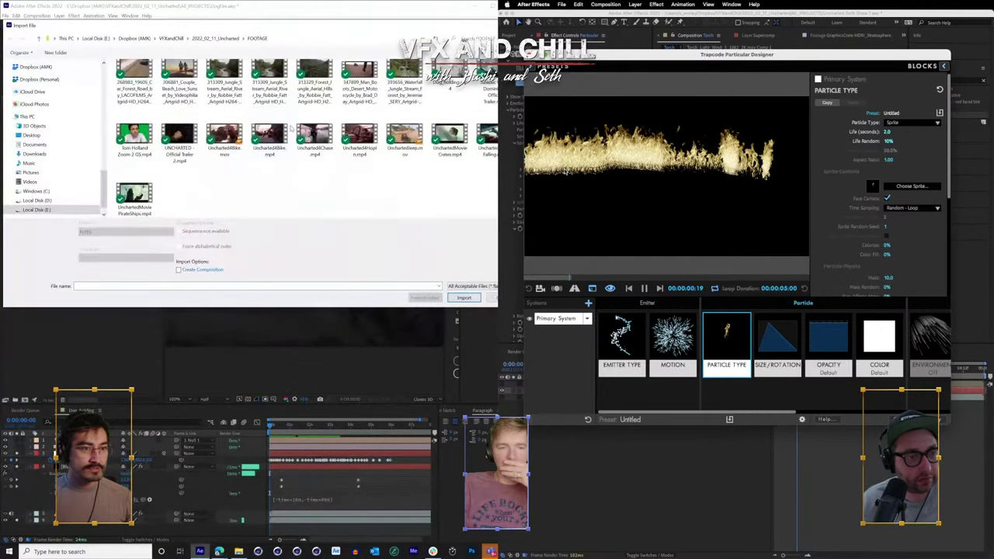
pyautogui.click(217, 38)
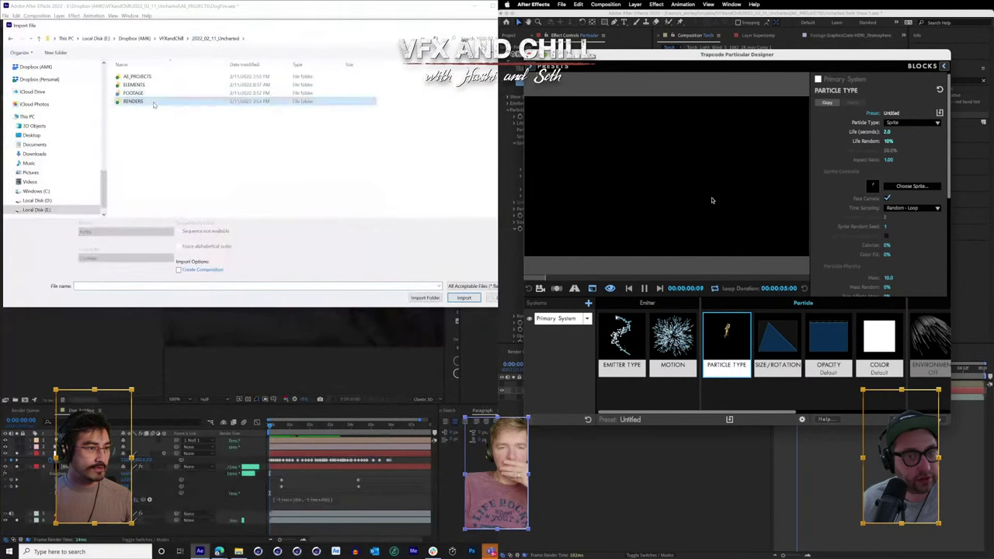
pyautogui.doubleClick(154, 104)
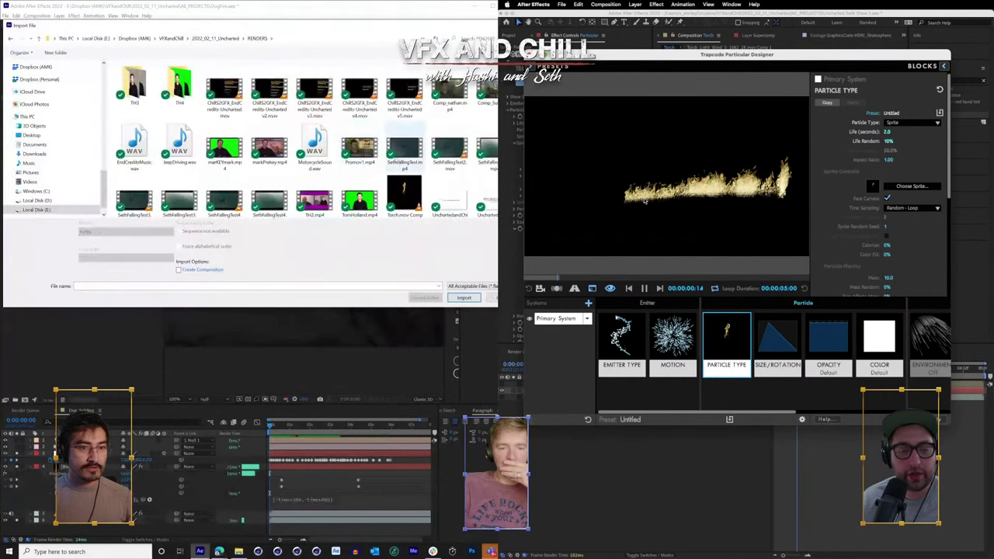
pyautogui.click(410, 201)
pyautogui.moveTo(520, 546)
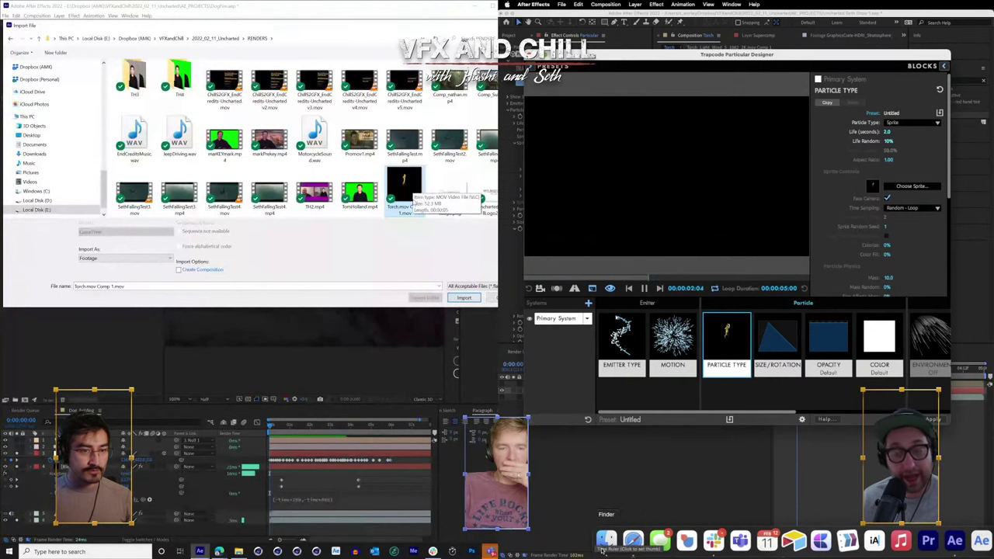
pyautogui.doubleClick(413, 199)
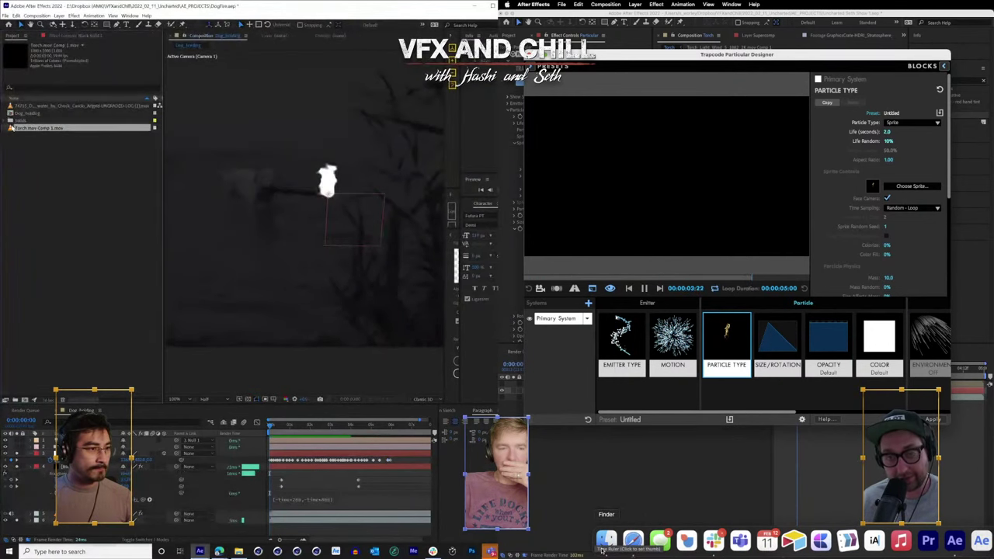
# - Preview the imported torch footage and add it to the Dog_holding composition as a 3D layer
pyautogui.doubleClick(12, 129)
pyautogui.moveTo(206, 385); pyautogui.dragTo(158, 400)
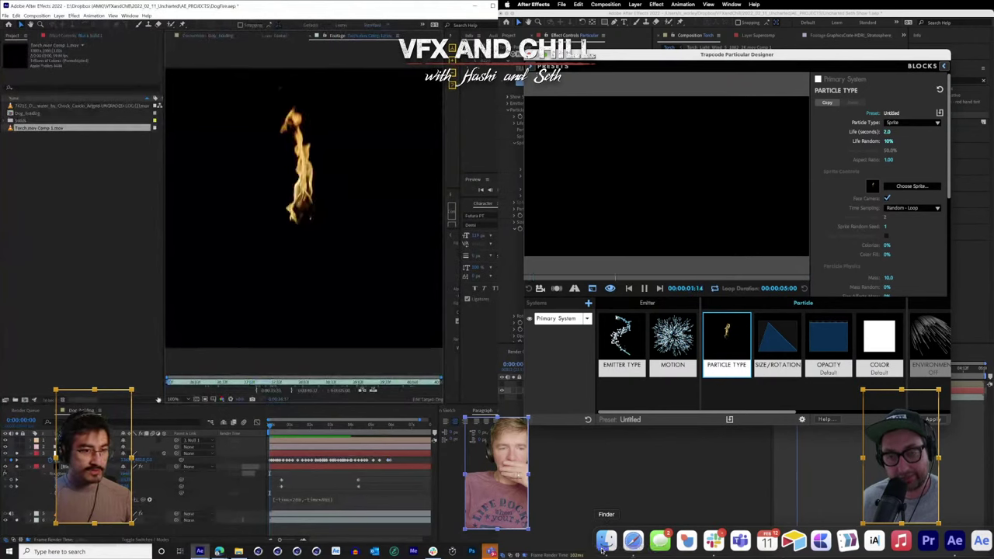
pyautogui.click(198, 35)
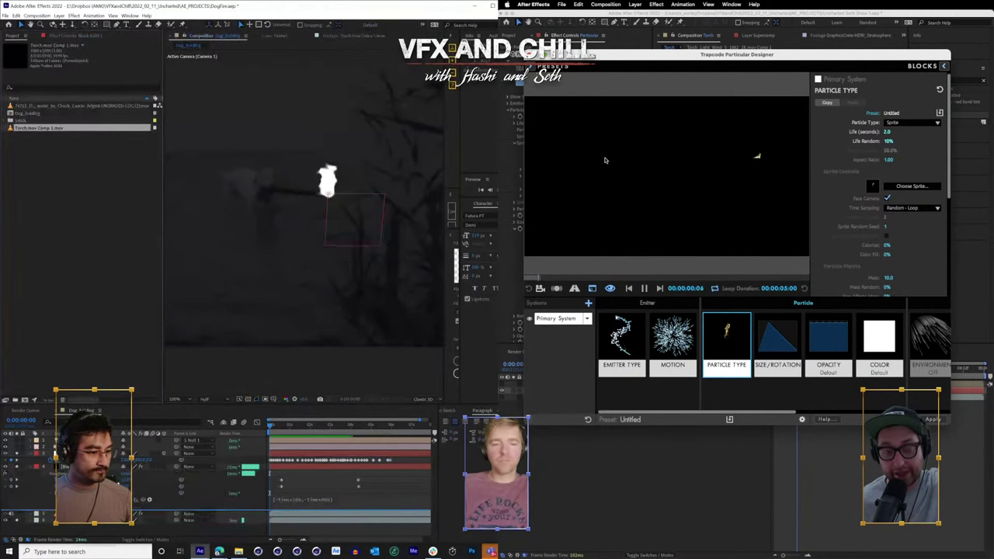
pyautogui.moveTo(110, 459); pyautogui.dragTo(112, 450)
pyautogui.click(165, 454)
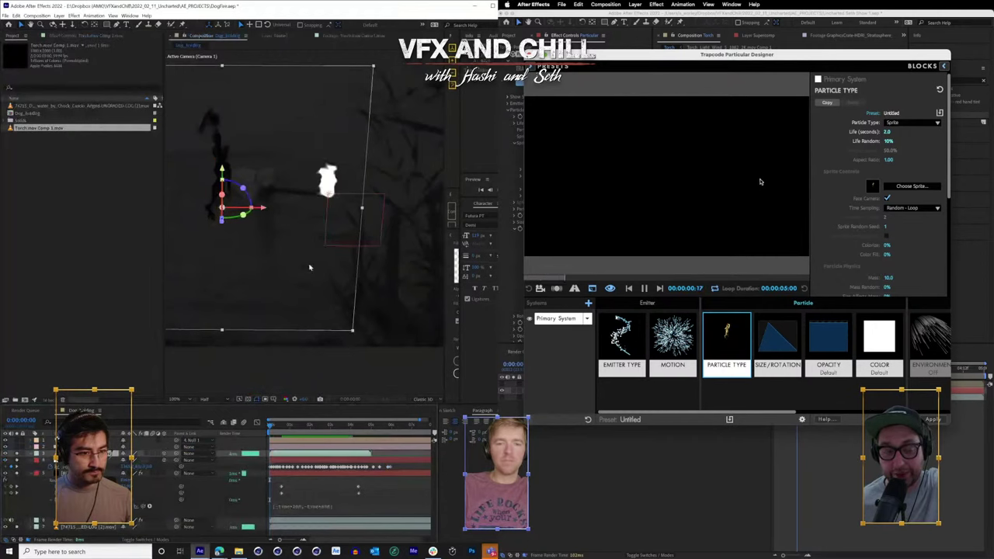
# - Make the torch footage layer ignore the scene lights and parent it to Null 1 in Dog_holding
pyautogui.press('a')
pyautogui.press('a')
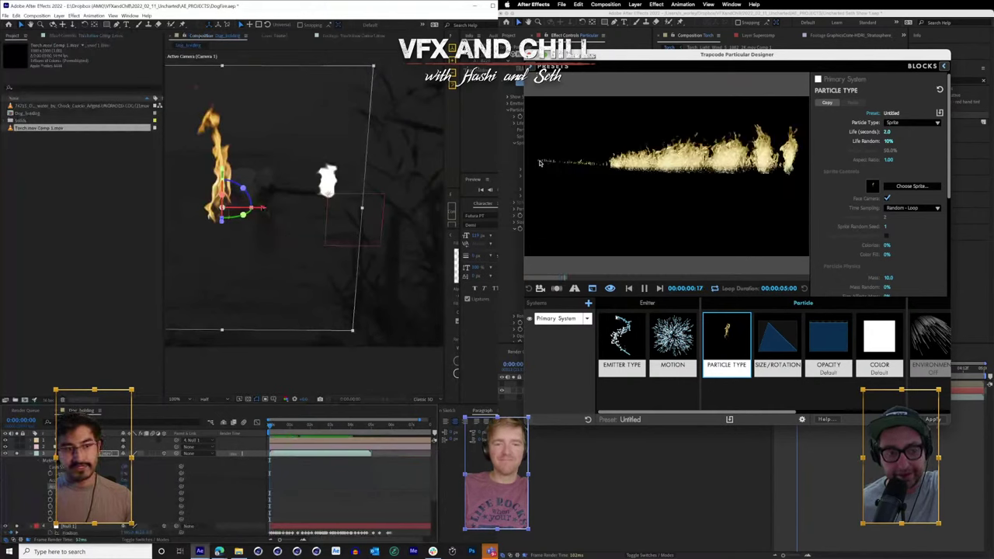
pyautogui.moveTo(252, 208)
pyautogui.mouseDown()
pyautogui.moveTo(351, 208)
pyautogui.moveTo(250, 208)
pyautogui.mouseUp()
pyautogui.moveTo(179, 458); pyautogui.dragTo(91, 531)
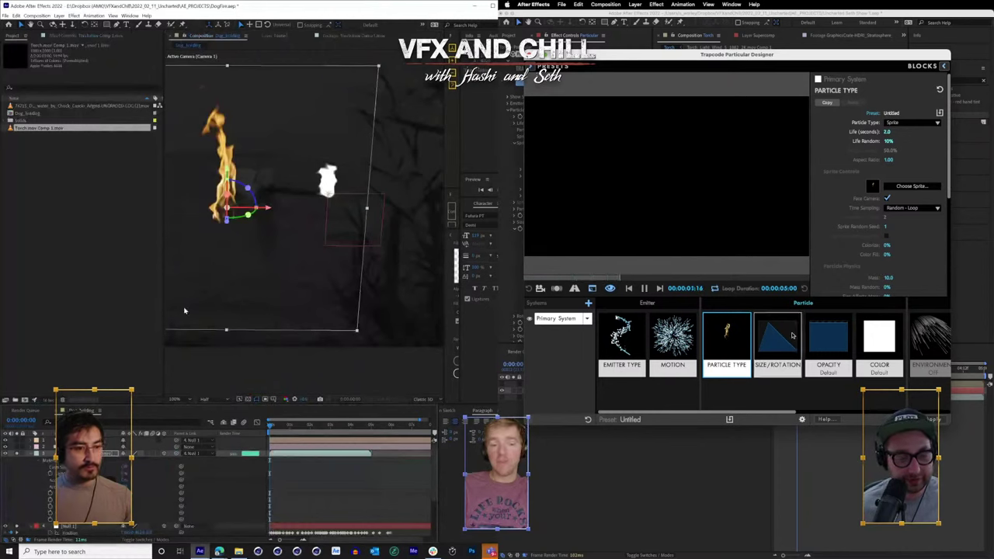
# - Set the Torch sprites' Orient to Motion to 30%, and position the torch footage layer at the end of the dog's stick in Dog_holding
pyautogui.click(783, 340)
pyautogui.click(885, 255)
pyautogui.click(31, 455)
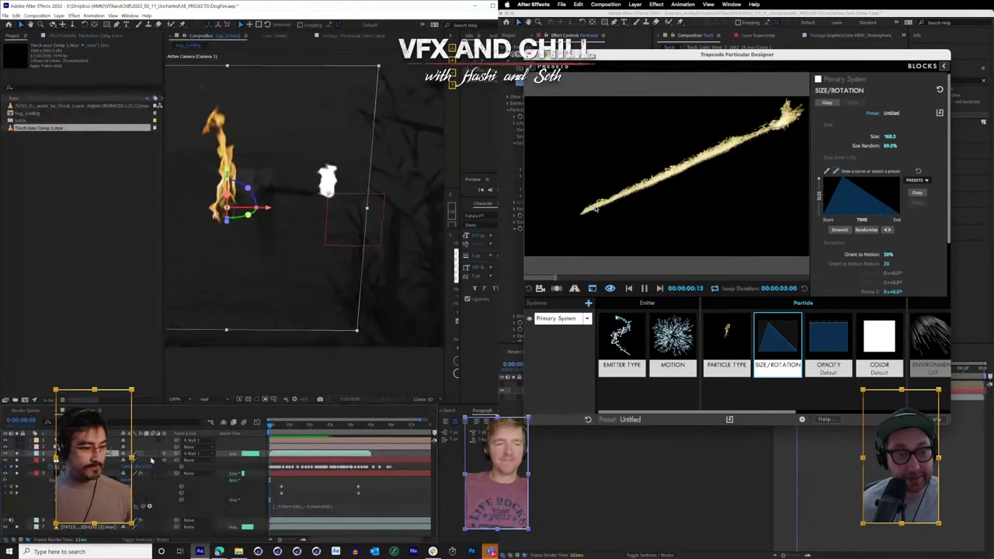
pyautogui.press('p')
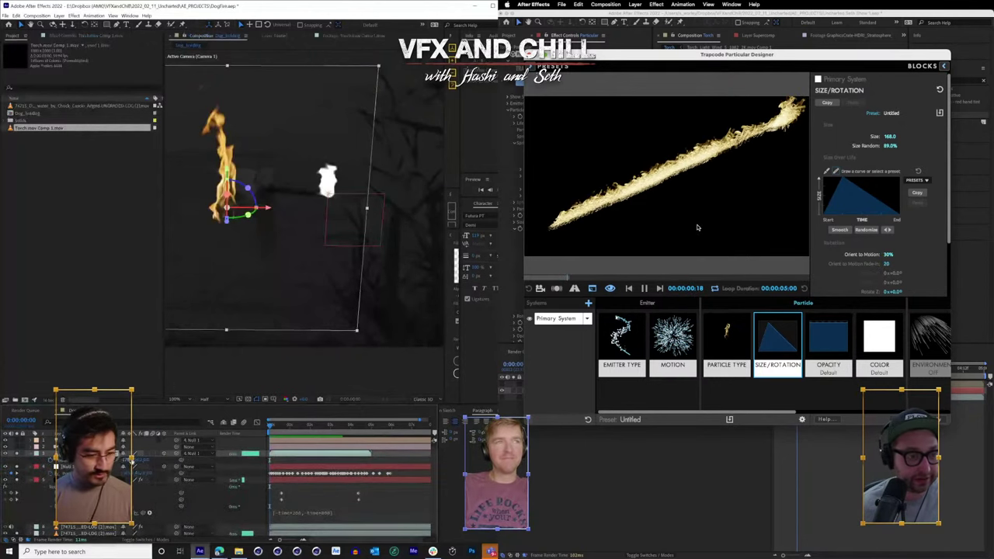
pyautogui.moveTo(120, 461); pyautogui.dragTo(133, 463)
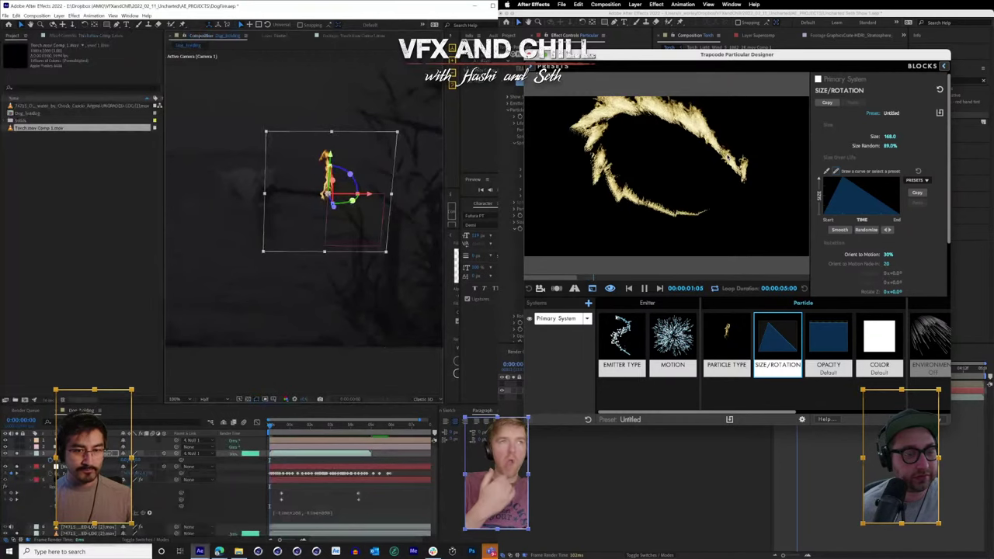
# - Preview the torch footage on the dog's stick, and apply the Particular Designer settings to the Torch particles
pyautogui.press('space')
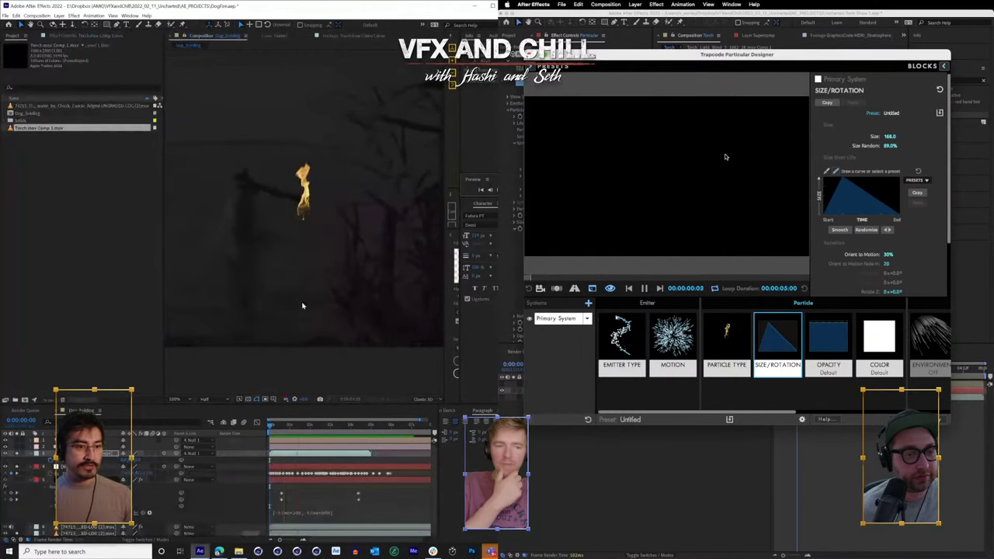
pyautogui.click(930, 420)
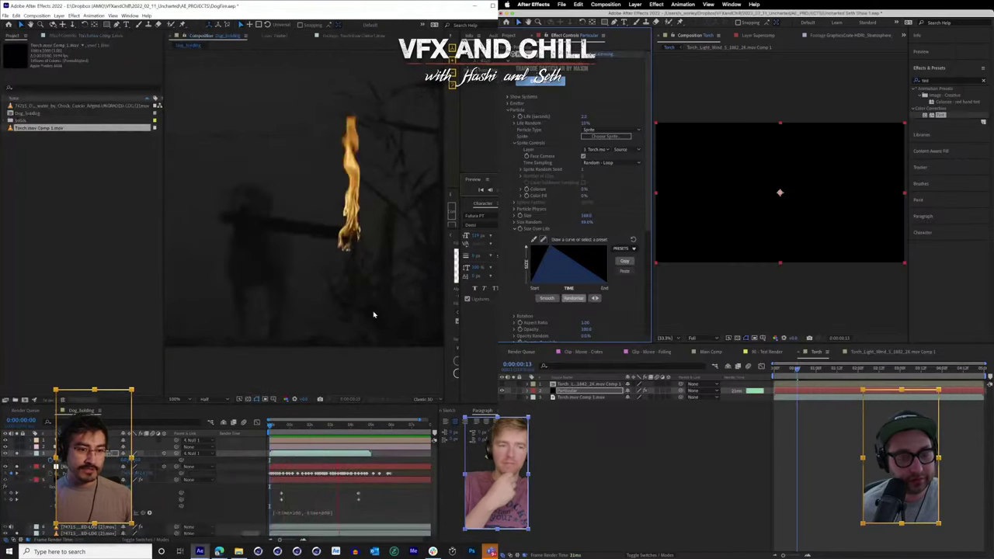
pyautogui.press('space')
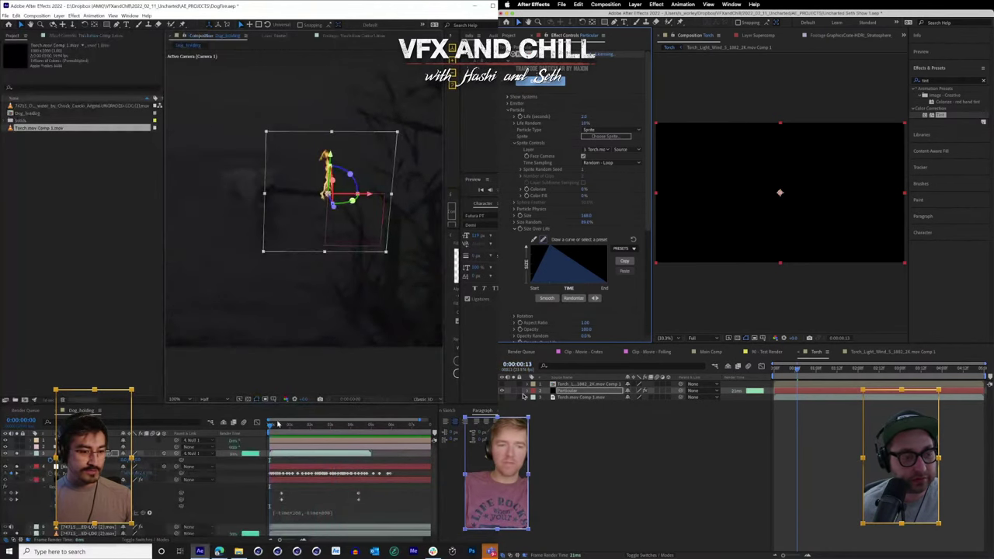
pyautogui.moveTo(282, 432); pyautogui.dragTo(323, 441)
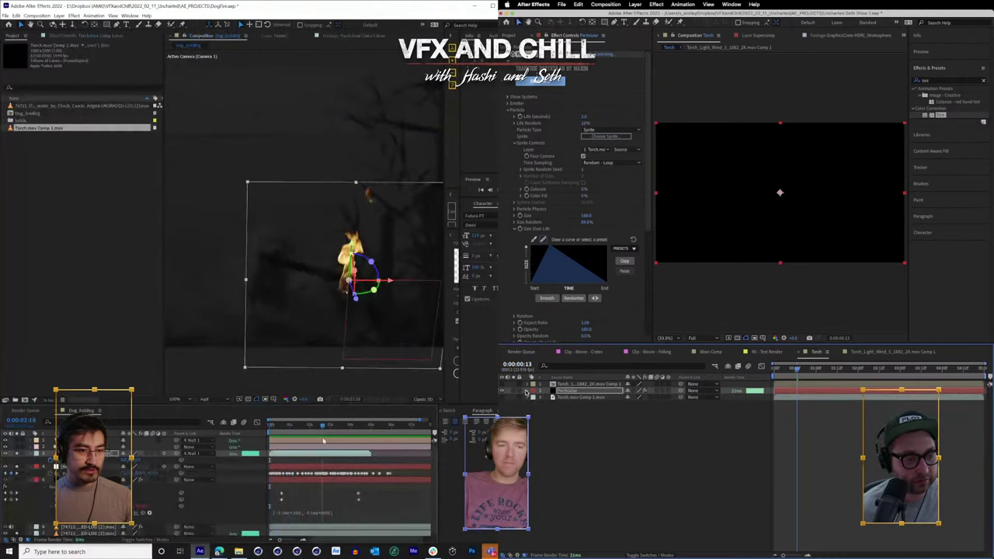
# - Create a null linked to the Particular emitter in Torch, and return the Dog_holding playhead to the start
pyautogui.click(508, 104)
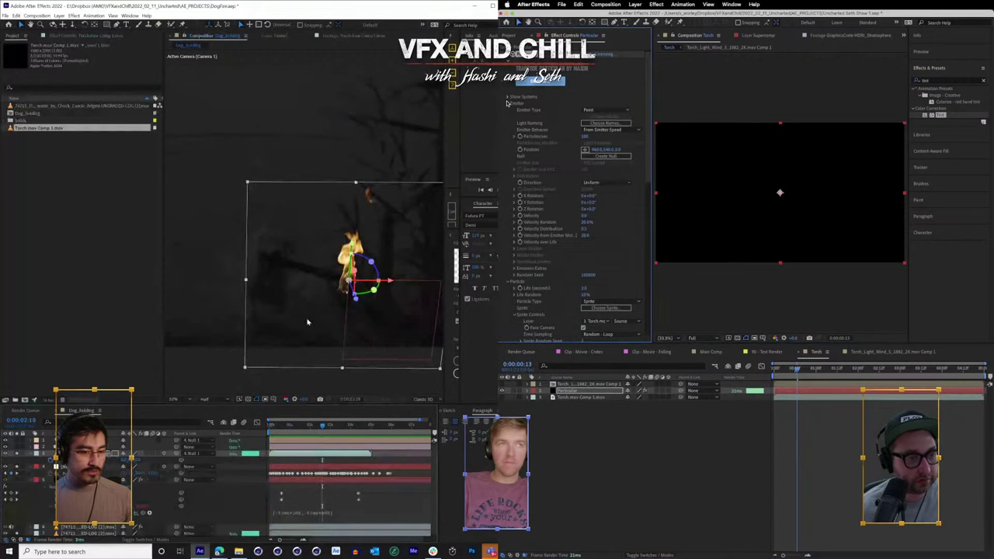
pyautogui.scroll(-1, 373, 308)
pyautogui.click(606, 156)
pyautogui.scroll(3, 378, 303)
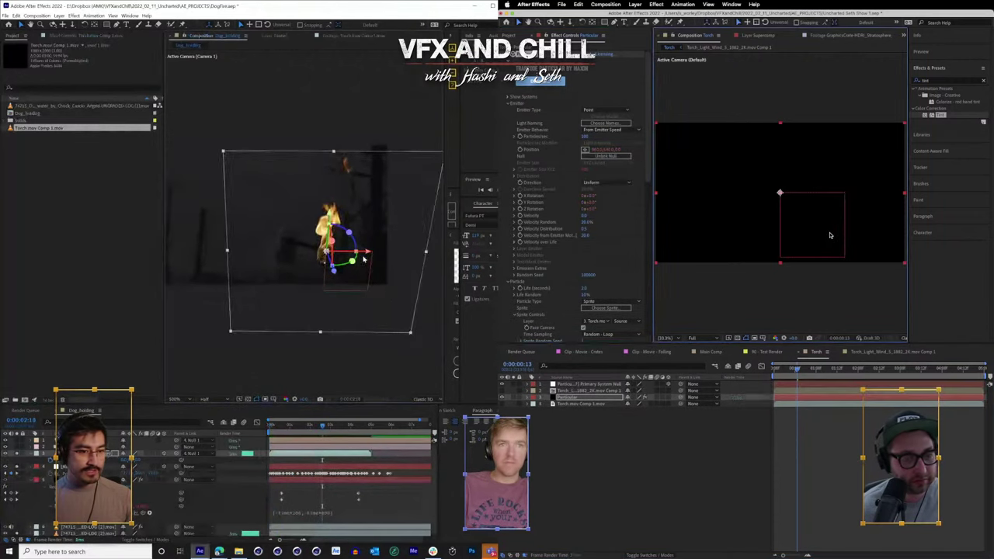
pyautogui.scroll(2, 364, 258)
pyautogui.moveTo(301, 423); pyautogui.dragTo(270, 425)
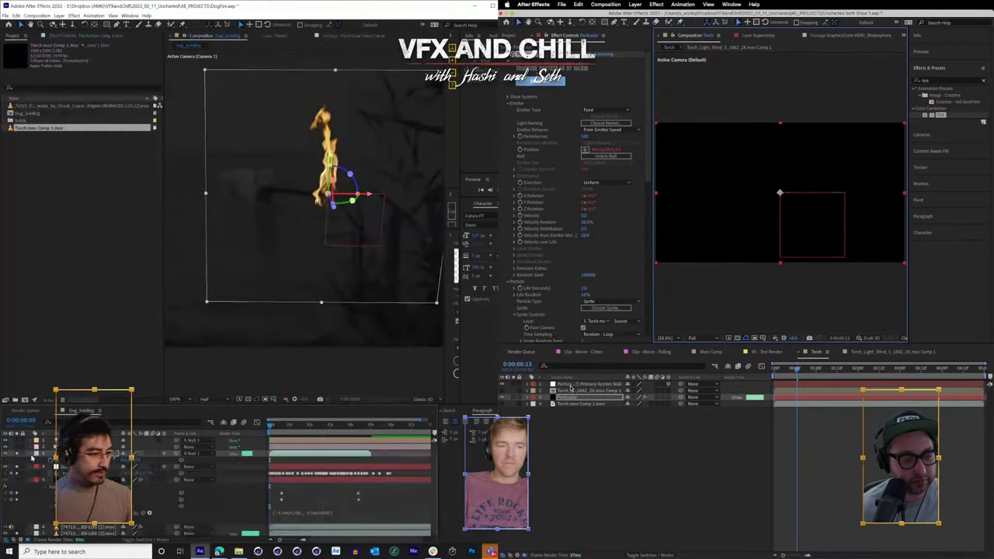
# - Move the Particular emitter null down and to the right in Torch, and add a new null object
pyautogui.click(570, 384)
pyautogui.moveTo(849, 232); pyautogui.dragTo(868, 241)
pyautogui.click(644, 4)
pyautogui.moveTo(660, 16)
pyautogui.click(731, 50)
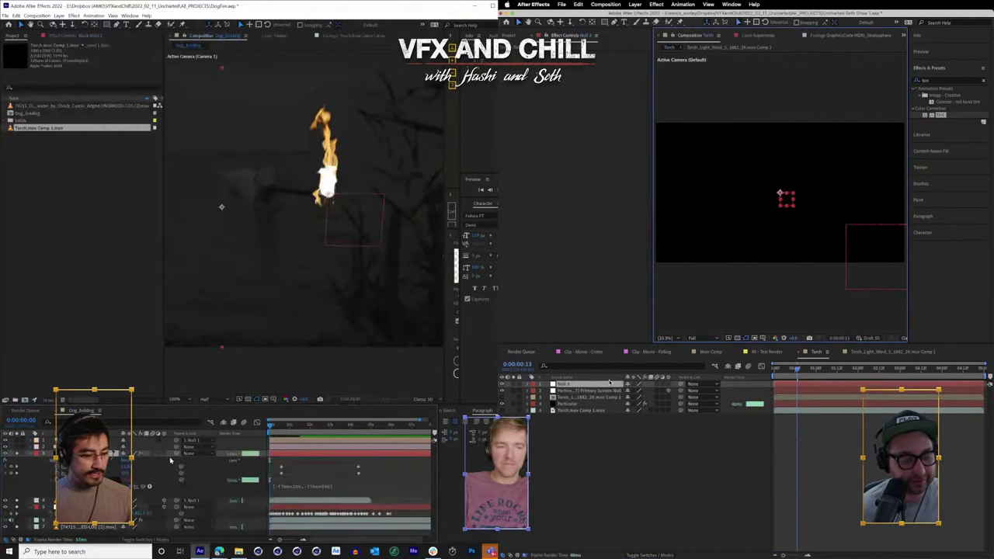
# - Set the torch footage layer's track matte to Alpha from the particle solid in Dog_holding, with the Particular emitter null selected in Torch
pyautogui.press('F4')
pyautogui.click(600, 392)
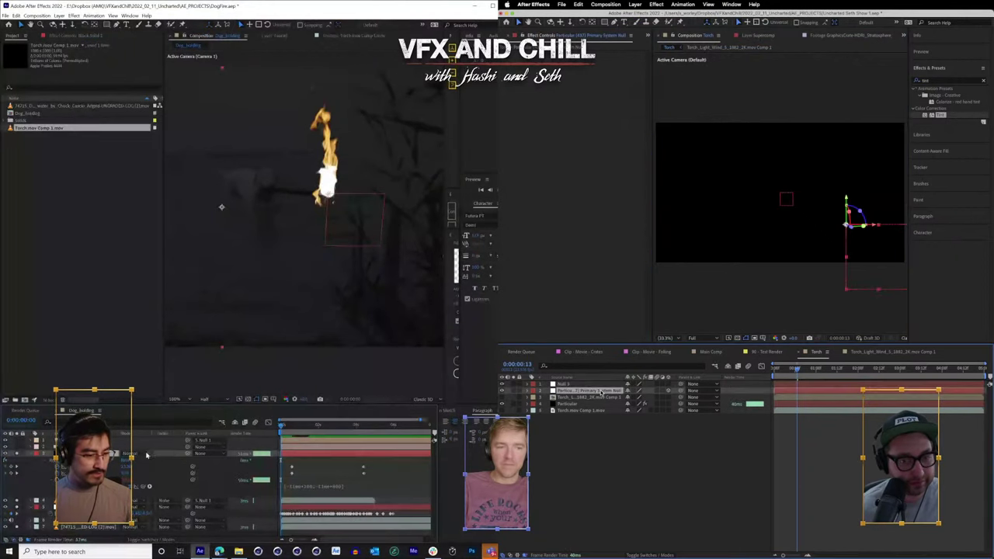
pyautogui.click(146, 456)
pyautogui.click(195, 469)
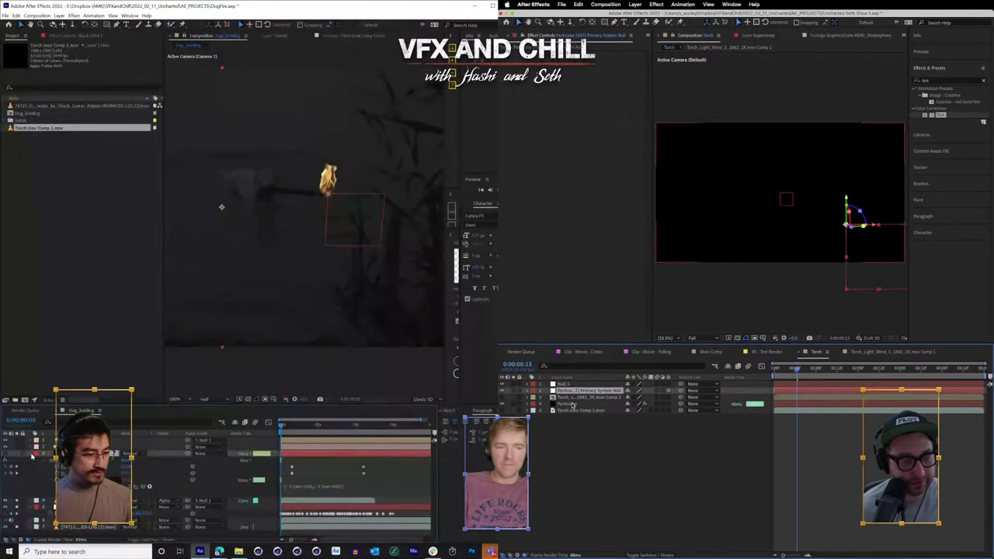
# - Select the Particular layer in Torch and the torch footage layer in Dog_holding, and save the DogFire project
pyautogui.click(572, 404)
pyautogui.click(94, 461)
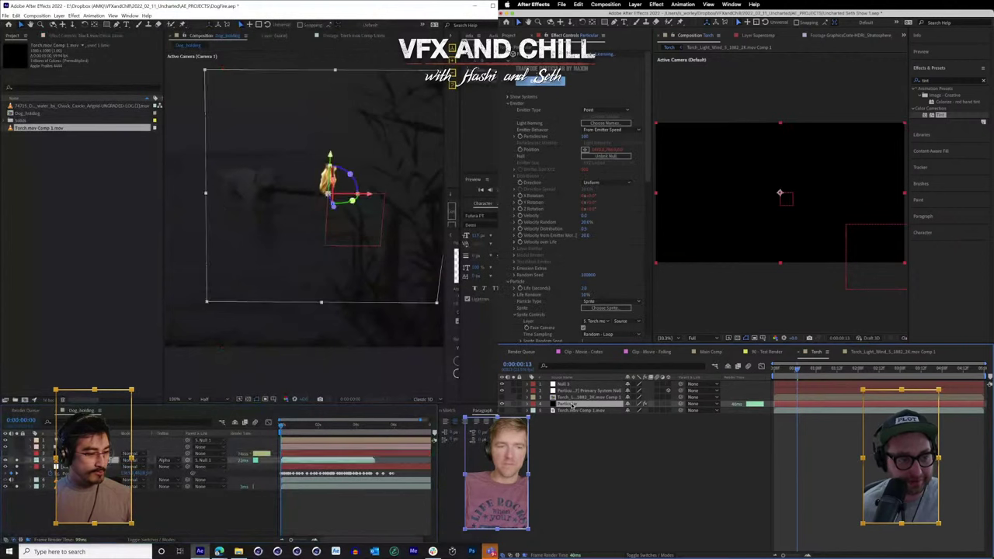
pyautogui.click(116, 455)
pyautogui.hotkey('ctrl', 's')
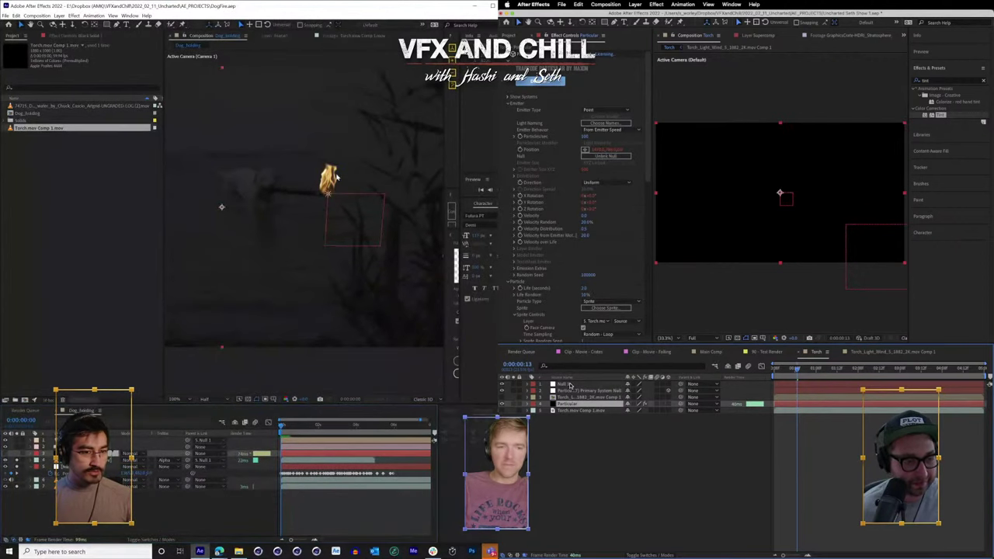
# - Parent the Particular emitter null to the new null in Torch
pyautogui.click(570, 385)
pyautogui.click(594, 391)
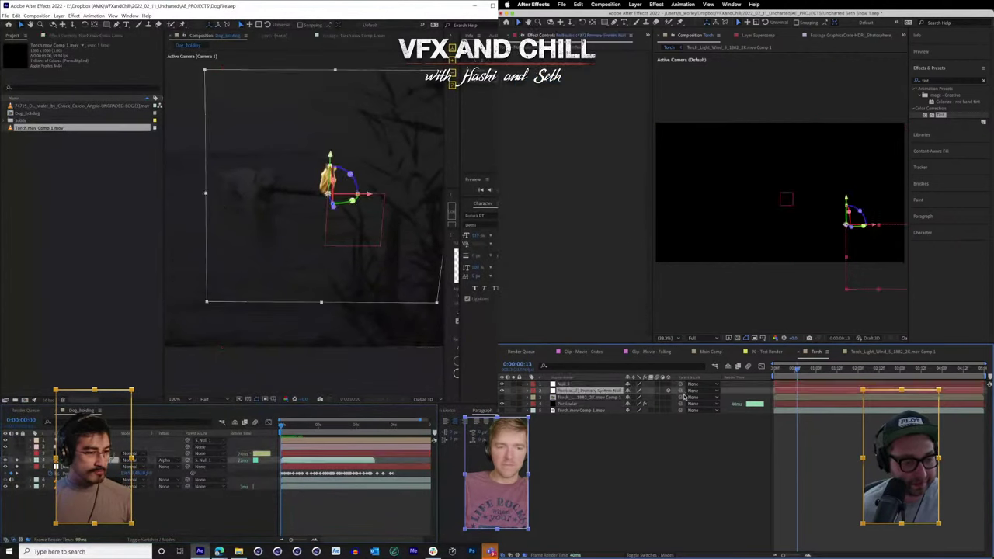
pyautogui.click(577, 385)
# - Keyframe the new null's rotation in Torch from the first frame to one full turn at 2 seconds
pyautogui.press('p')
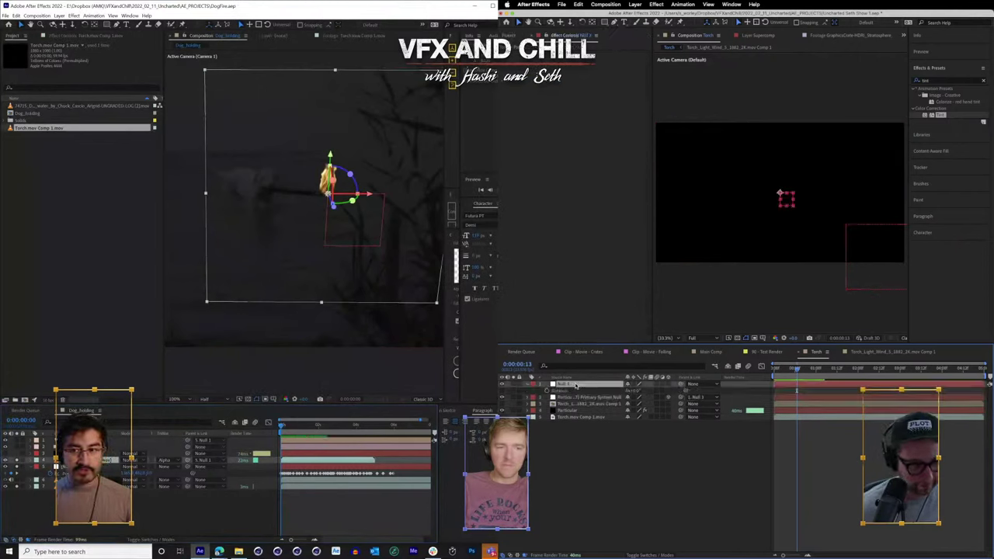
pyautogui.click(396, 233)
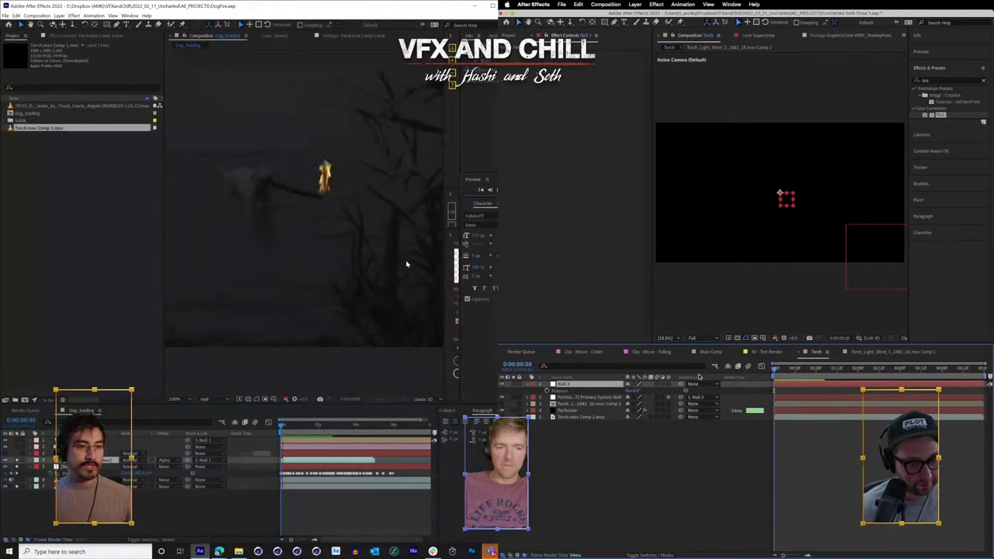
pyautogui.click(546, 391)
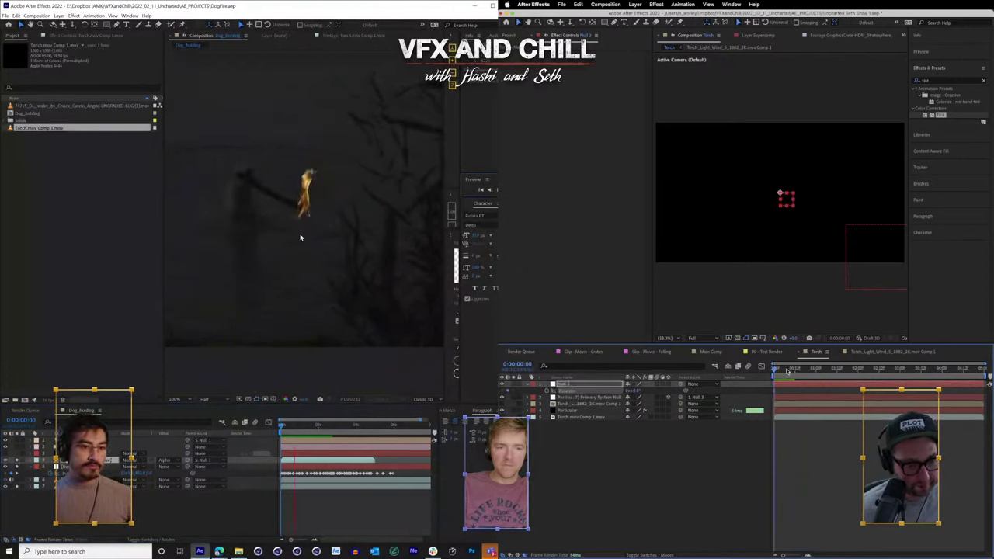
pyautogui.moveTo(786, 371); pyautogui.dragTo(794, 370)
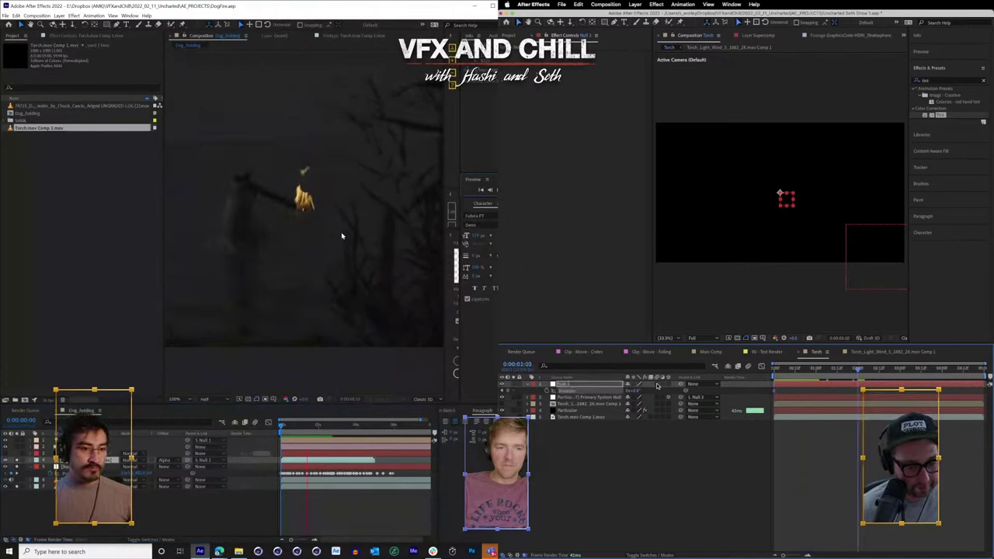
pyautogui.click(628, 391)
pyautogui.write('1')
pyautogui.press('Return')
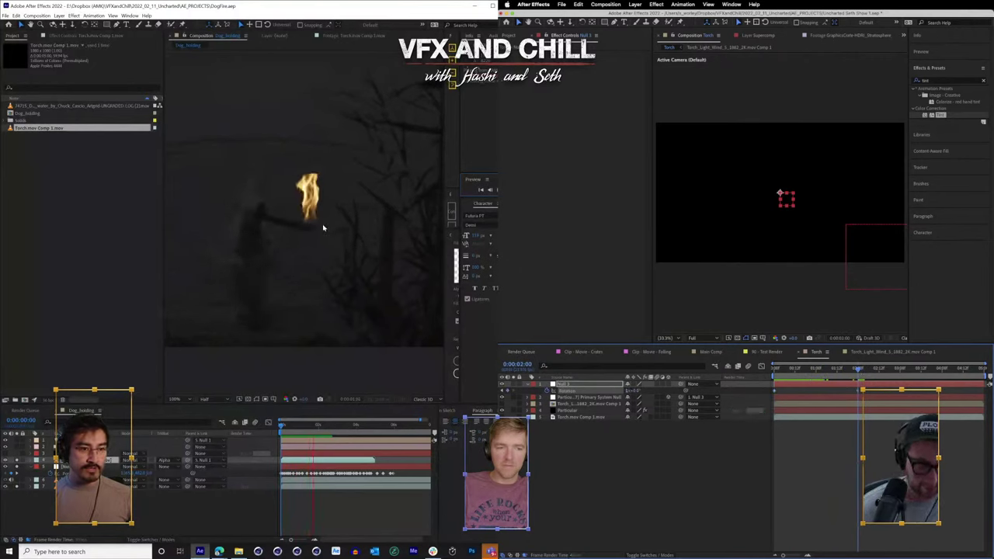
pyautogui.click(716, 515)
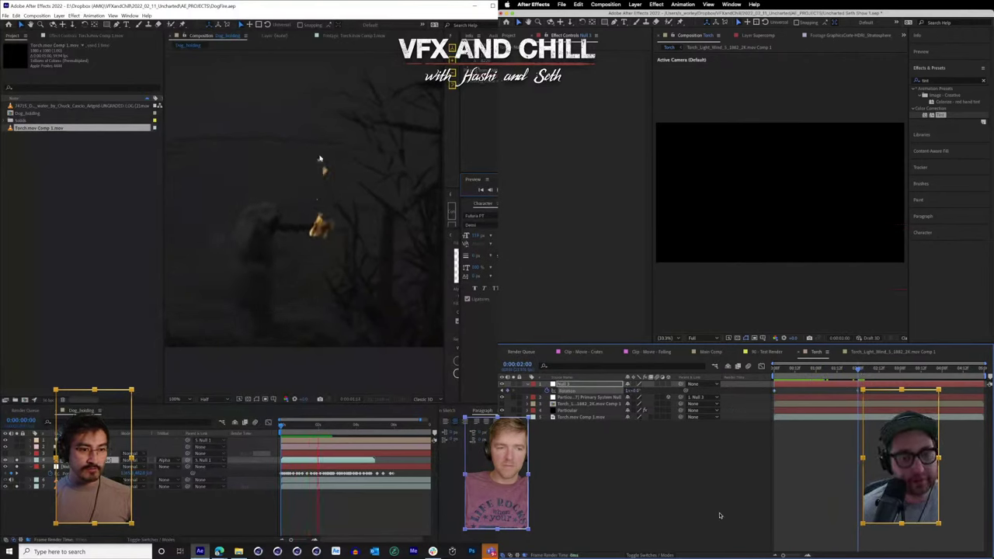
# - Preview the circling fire trail in Torch and the particle-matted fire on the dog's stick in Dog_holding
pyautogui.moveTo(792, 371); pyautogui.dragTo(730, 382)
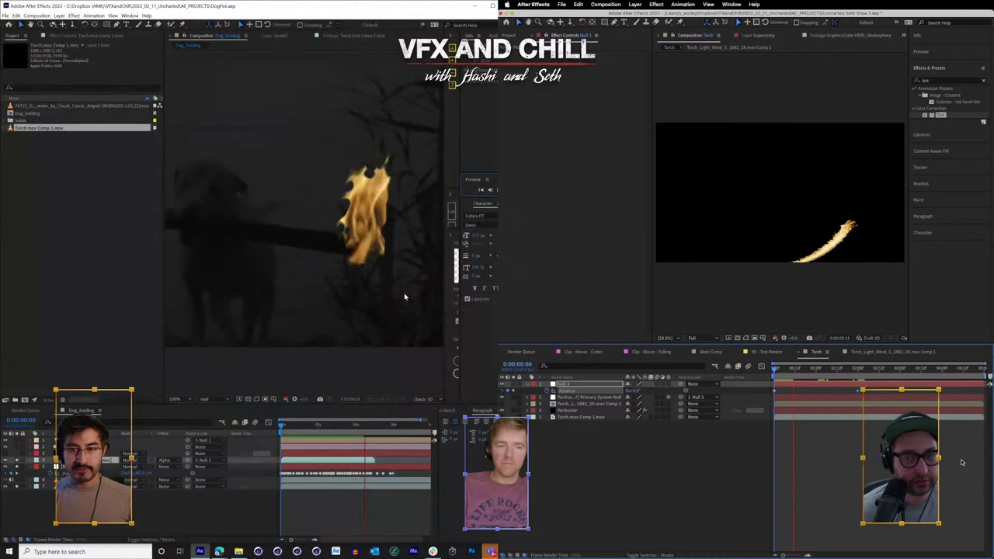
pyautogui.press('space')
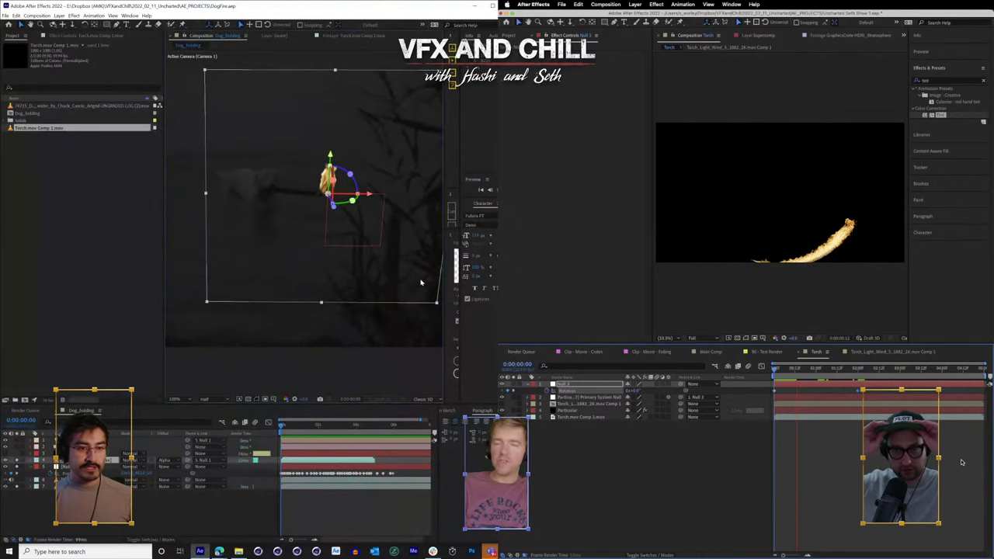
pyautogui.press('space')
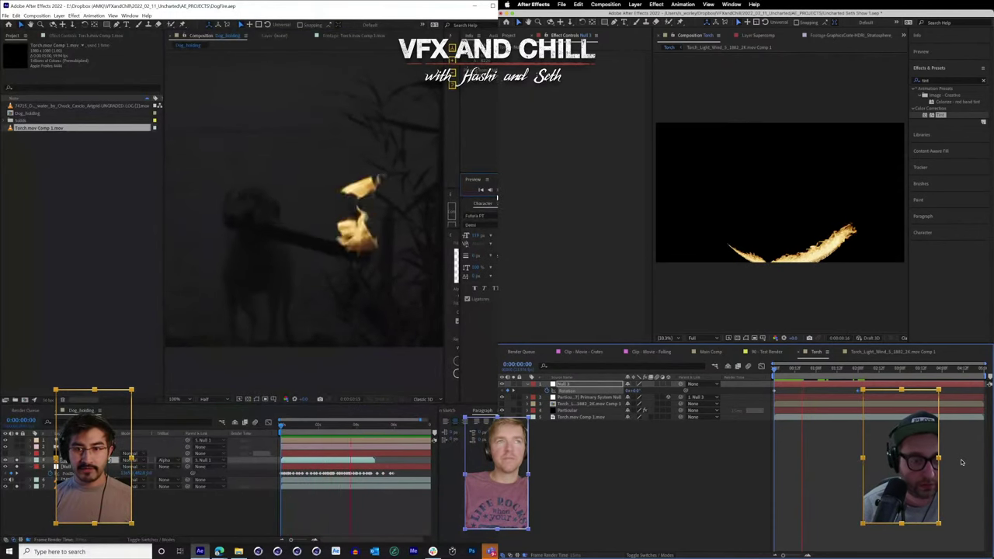
pyautogui.press('space')
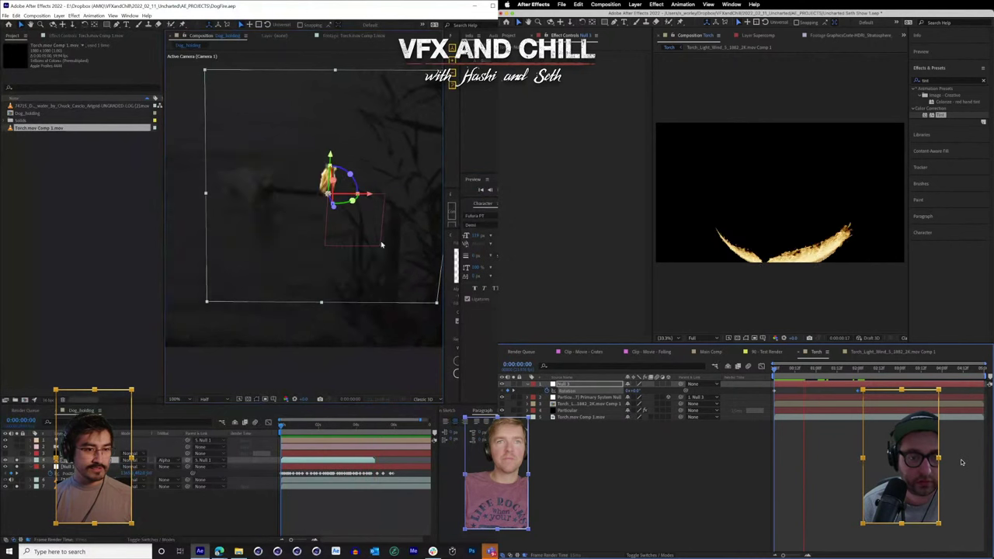
# - Start a footage import in the DogFire project and browse to the Action Essentials folder
pyautogui.click(63, 147)
pyautogui.rightClick(60, 146)
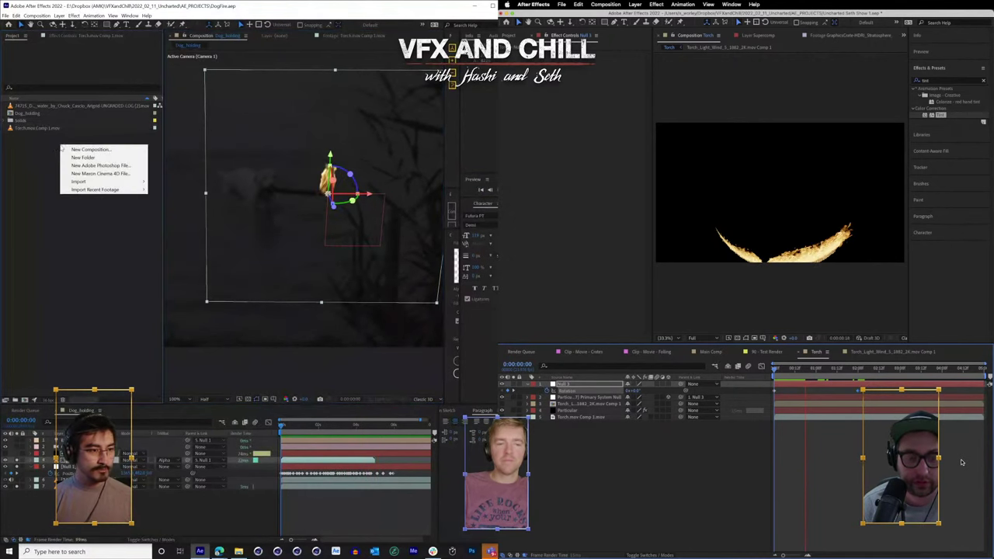
pyautogui.click(48, 148)
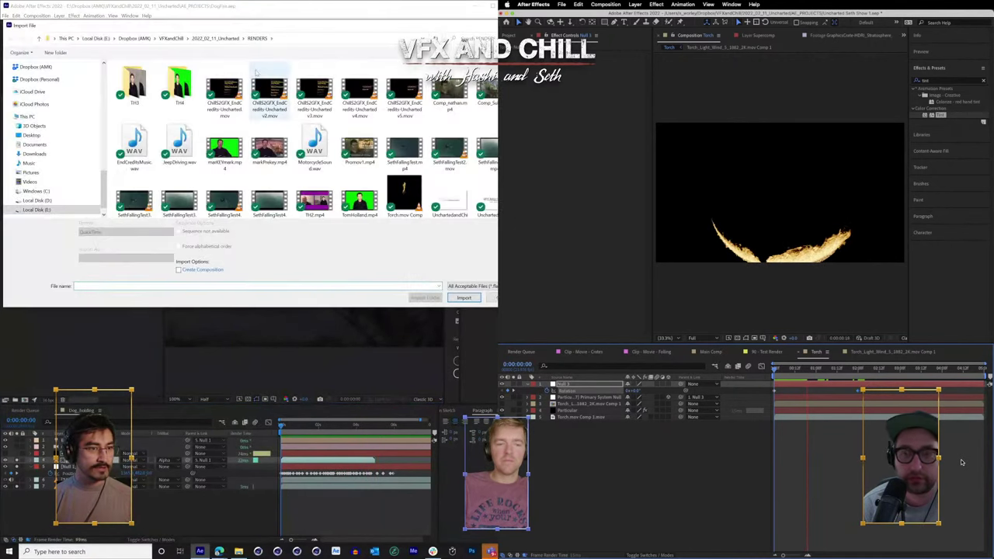
pyautogui.click(171, 39)
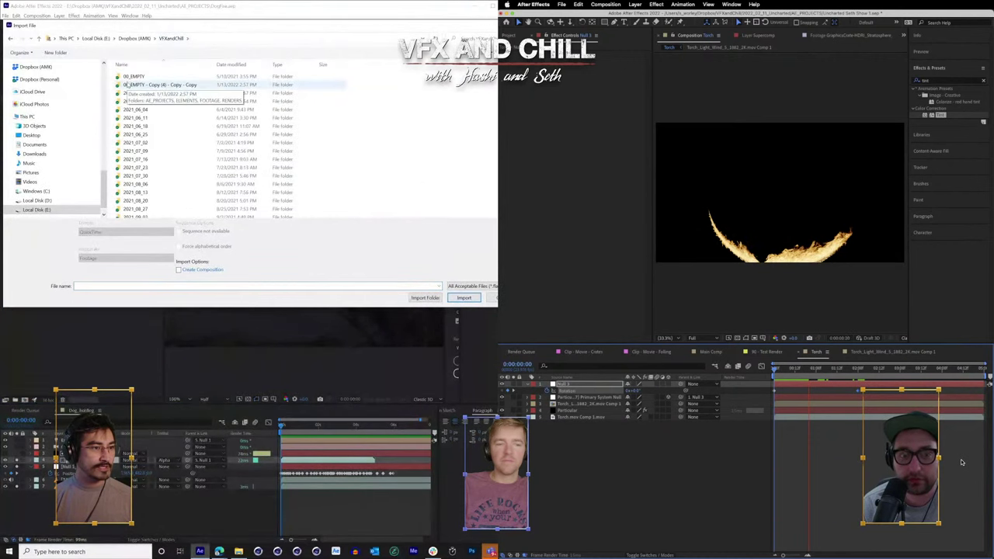
pyautogui.click(134, 39)
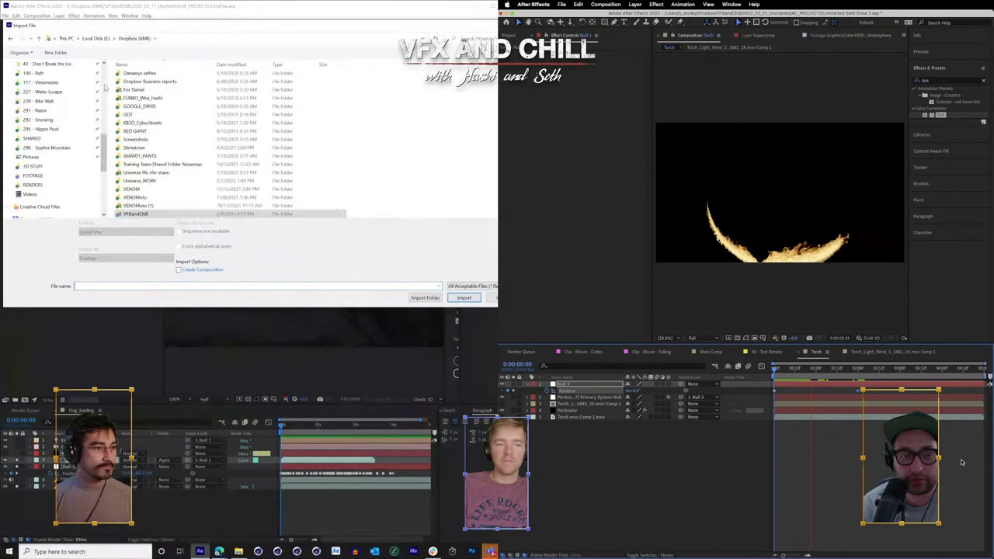
pyautogui.scroll(1, 54, 155)
pyautogui.click(53, 204)
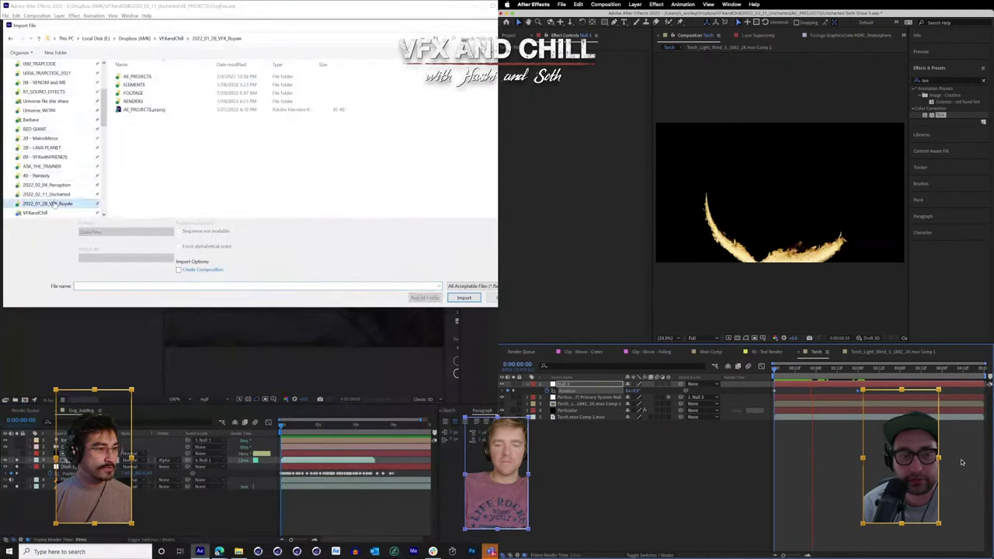
pyautogui.scroll(1, 58, 155)
pyautogui.scroll(2, 63, 134)
pyautogui.click(64, 139)
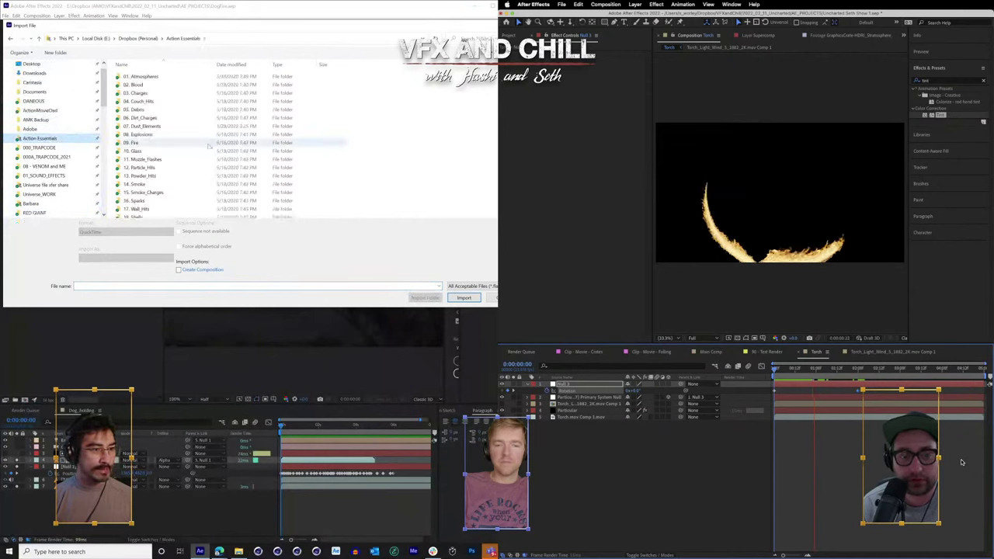
# - Import Fire_03.mov from the 09. Fire folder into the DogFire project
pyautogui.scroll(-5, 206, 148)
pyautogui.scroll(5, 202, 147)
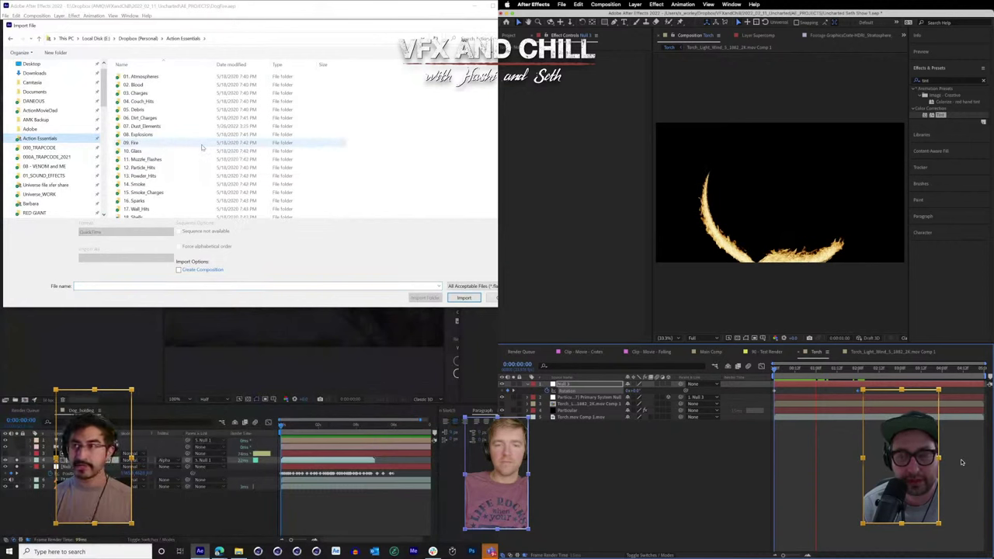
pyautogui.scroll(-4, 202, 148)
pyautogui.click(198, 155)
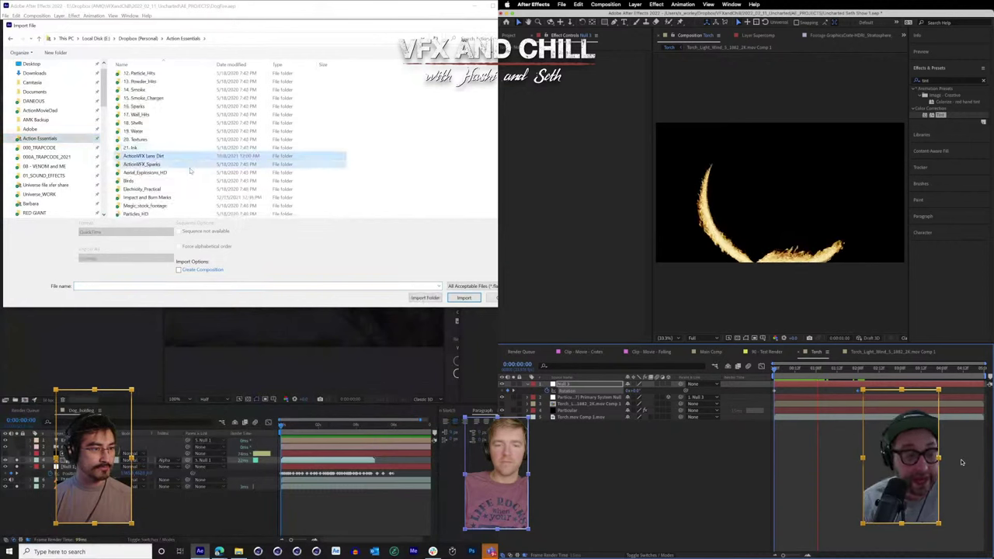
pyautogui.scroll(4, 190, 151)
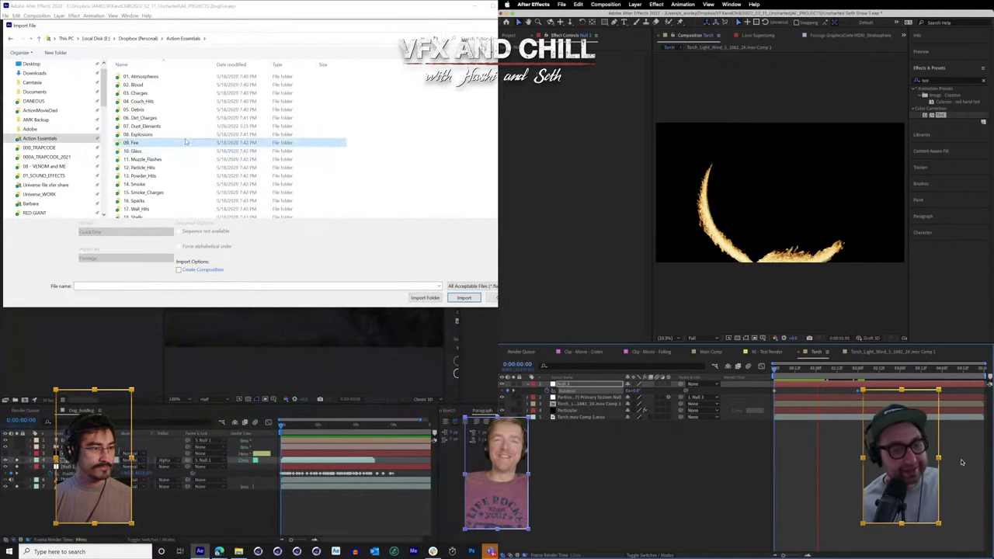
pyautogui.doubleClick(185, 142)
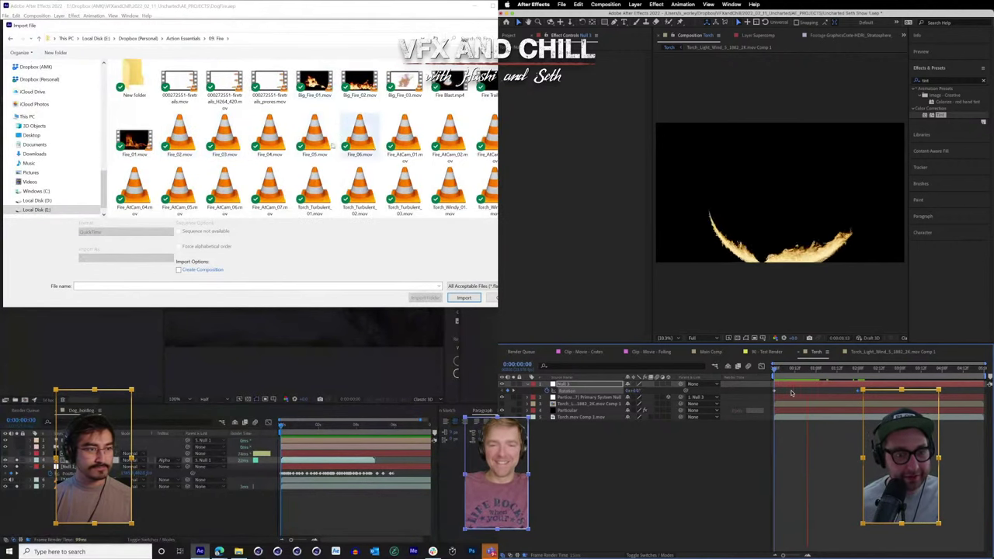
pyautogui.click(134, 141)
pyautogui.press('space')
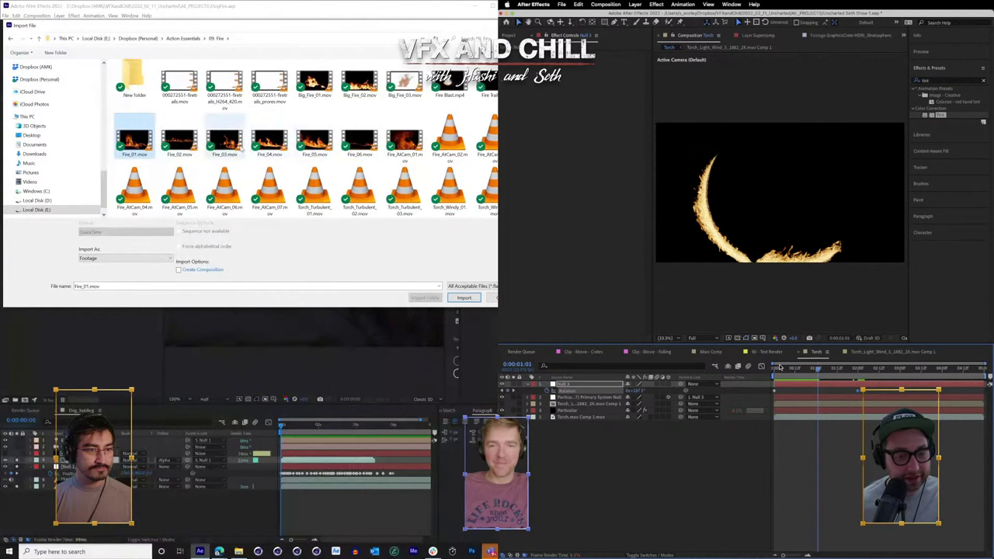
pyautogui.doubleClick(232, 142)
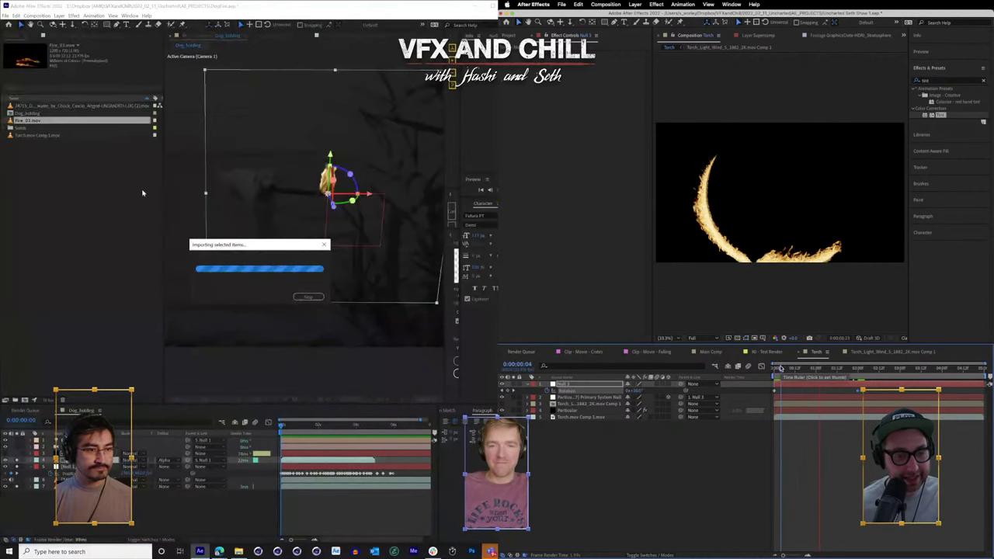
# - Replace the torch footage with Fire_03.mov in Dog_holding, and move the null's ending rotation keyframe in Torch to about 1 second
pyautogui.press('space')
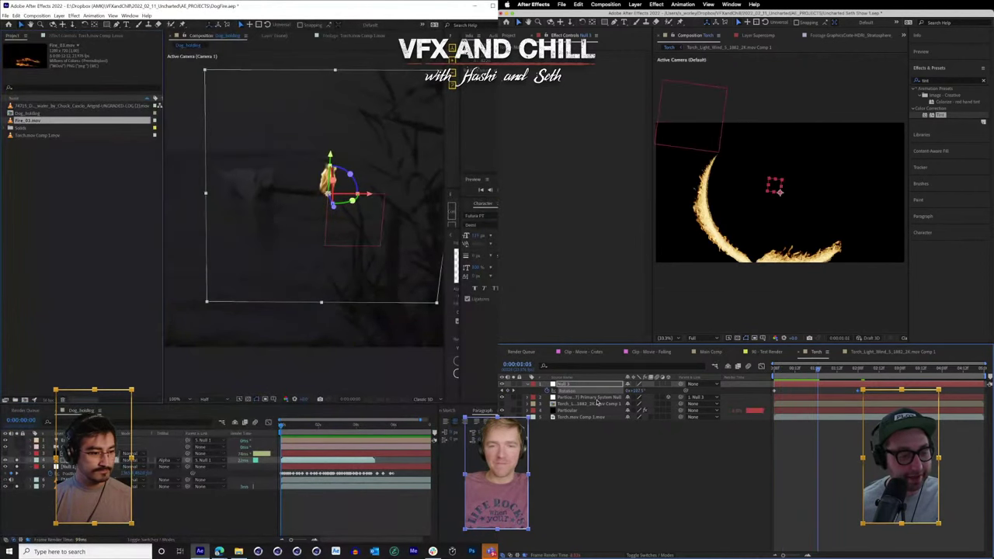
pyautogui.click(851, 417)
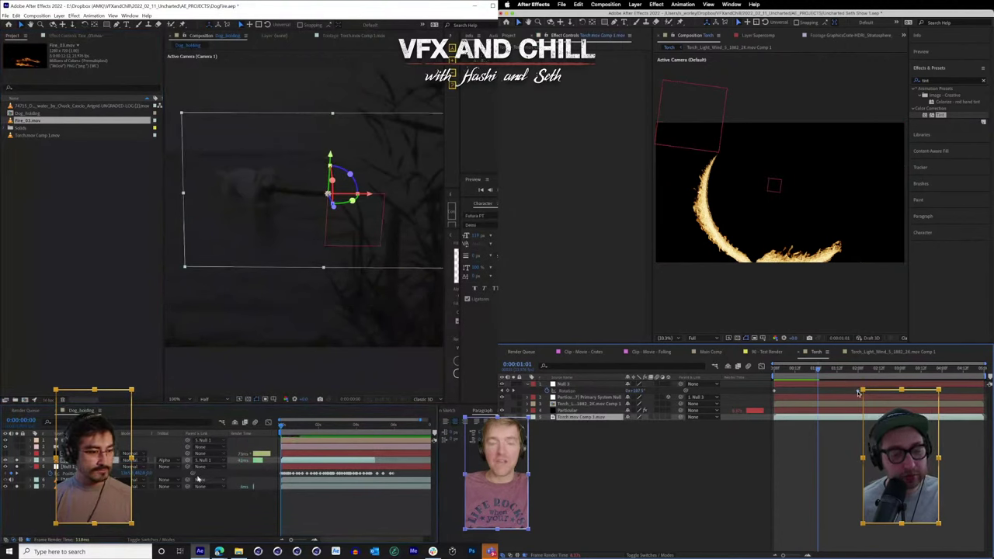
pyautogui.moveTo(858, 391); pyautogui.dragTo(817, 389)
# - Scale the Fire_03 layer down at frame 20 in Dog_holding so the flame suits the end of the stick
pyautogui.click(297, 430)
pyautogui.moveTo(297, 435); pyautogui.dragTo(294, 435)
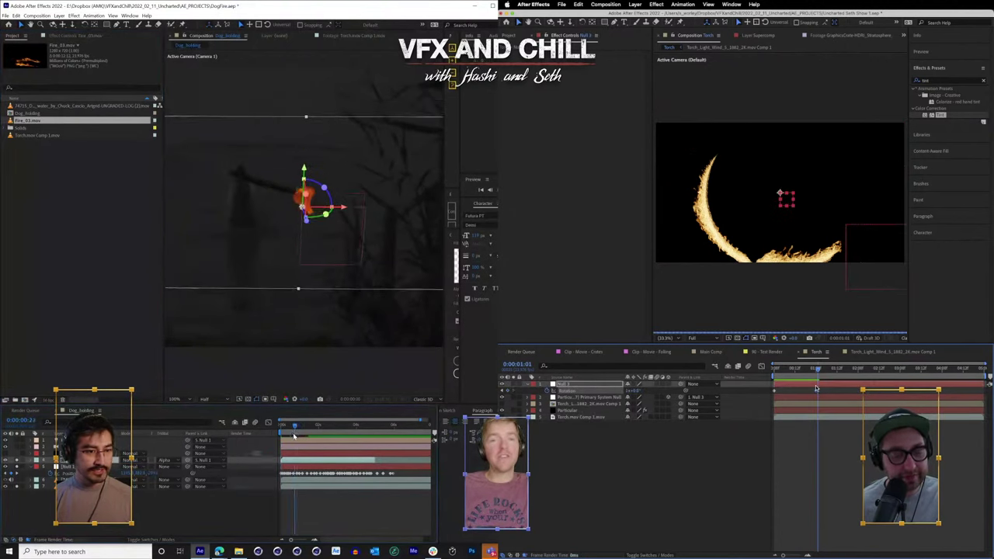
pyautogui.press('p')
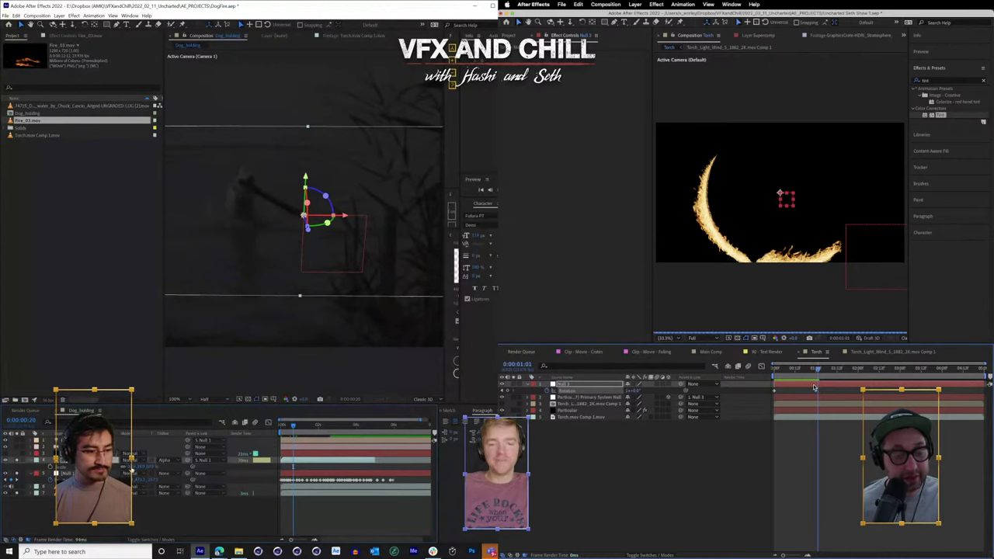
pyautogui.moveTo(130, 467); pyautogui.dragTo(65, 467)
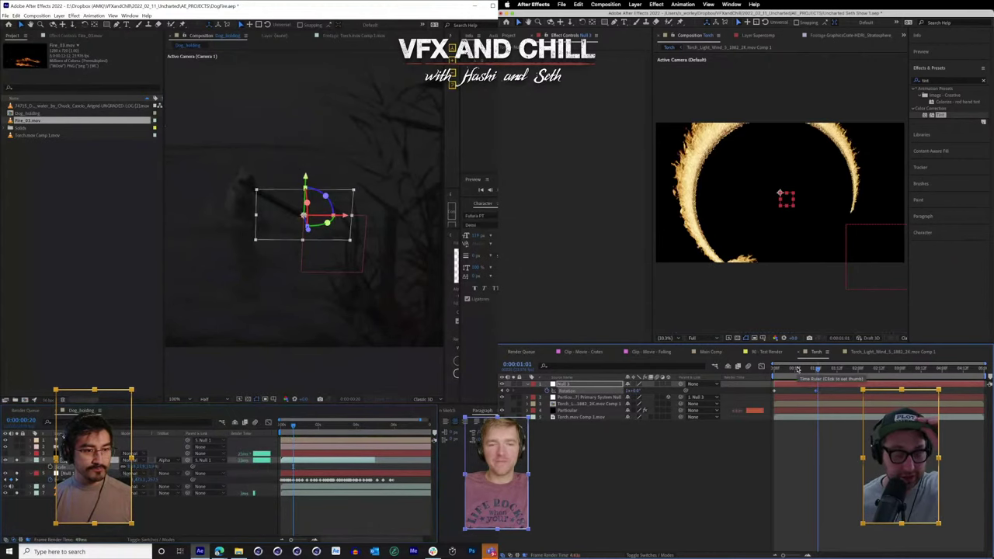
# - Preview the faster circling fire trail in Torch from the first frame
pyautogui.moveTo(797, 370); pyautogui.dragTo(775, 370)
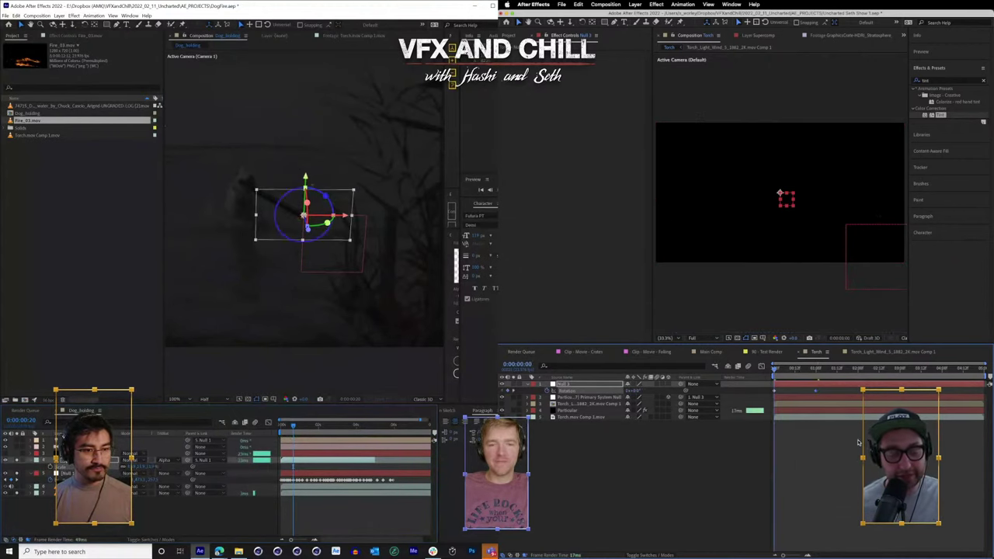
pyautogui.press('space')
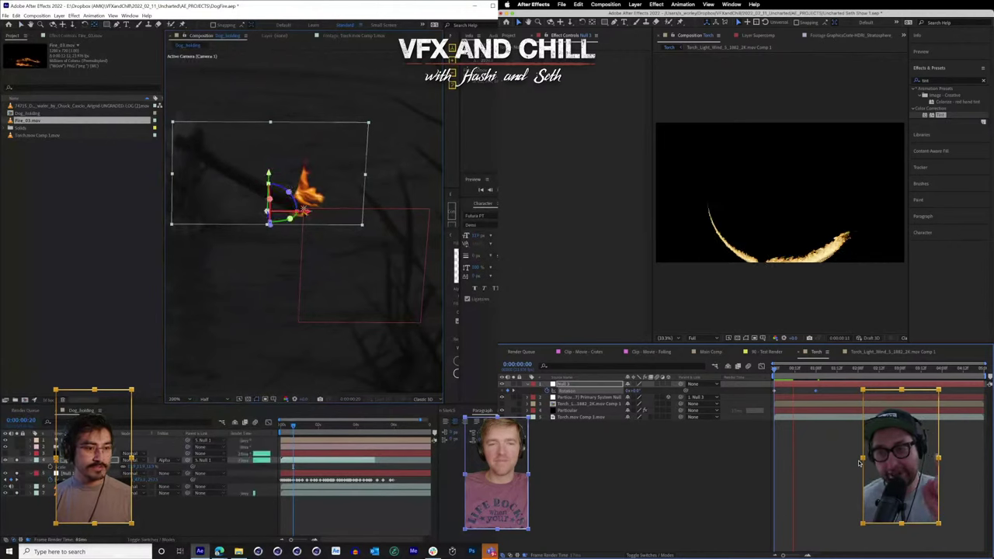
pyautogui.click(787, 371)
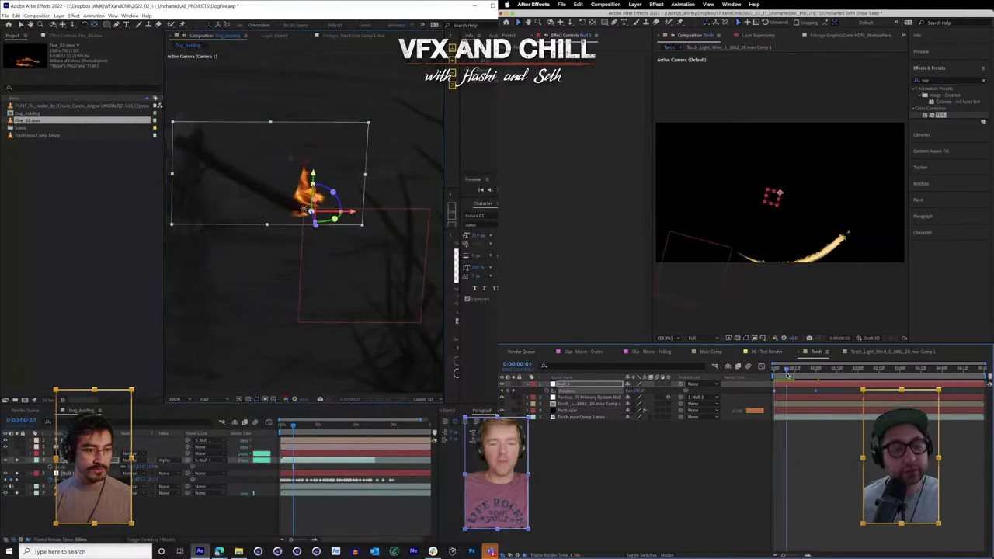
pyautogui.moveTo(787, 375); pyautogui.dragTo(772, 375)
pyautogui.press('space')
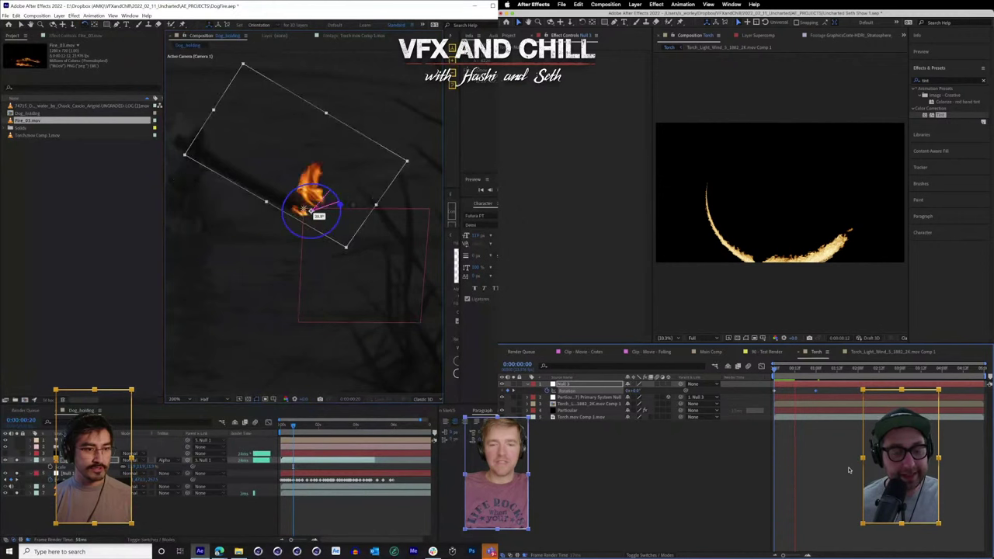